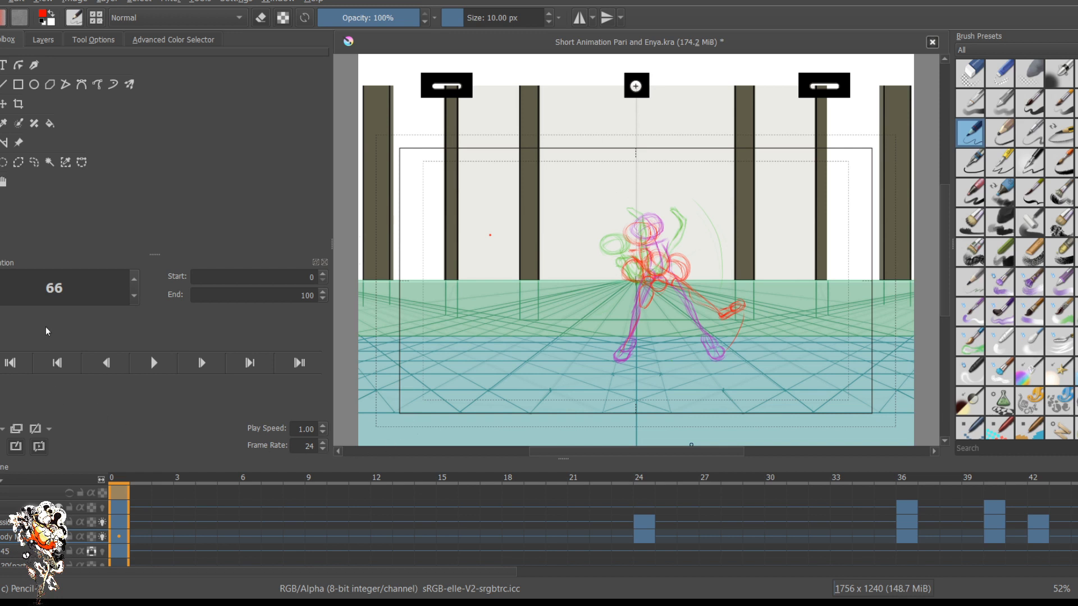
Step: Play back the rough animation, view the character up close, and stop playback
left_click(154, 362)
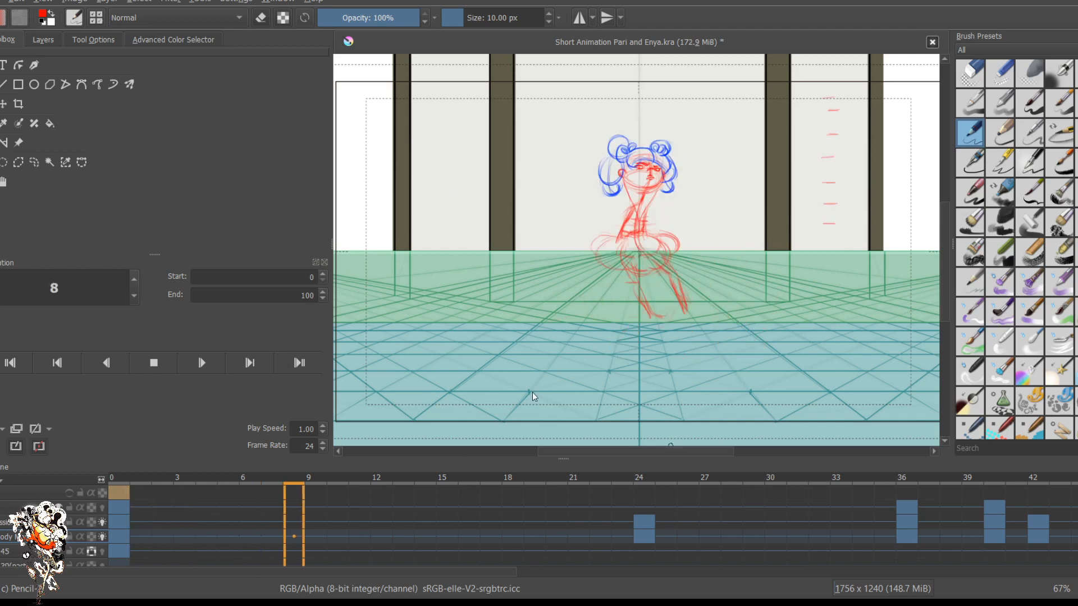
scroll(686, 395, "up", 1)
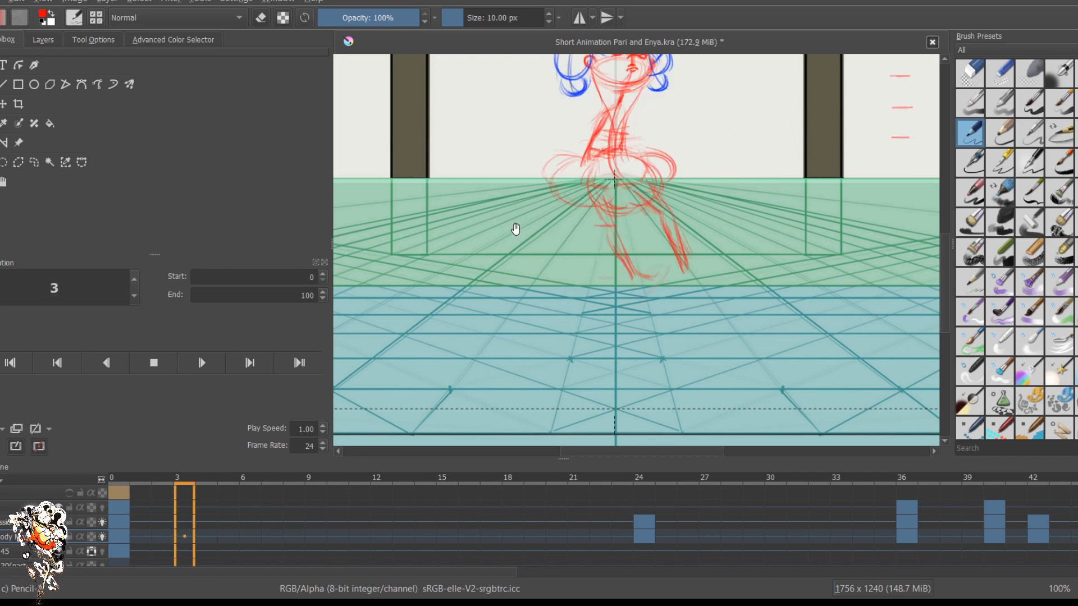
left_click_drag(512, 229, 523, 317)
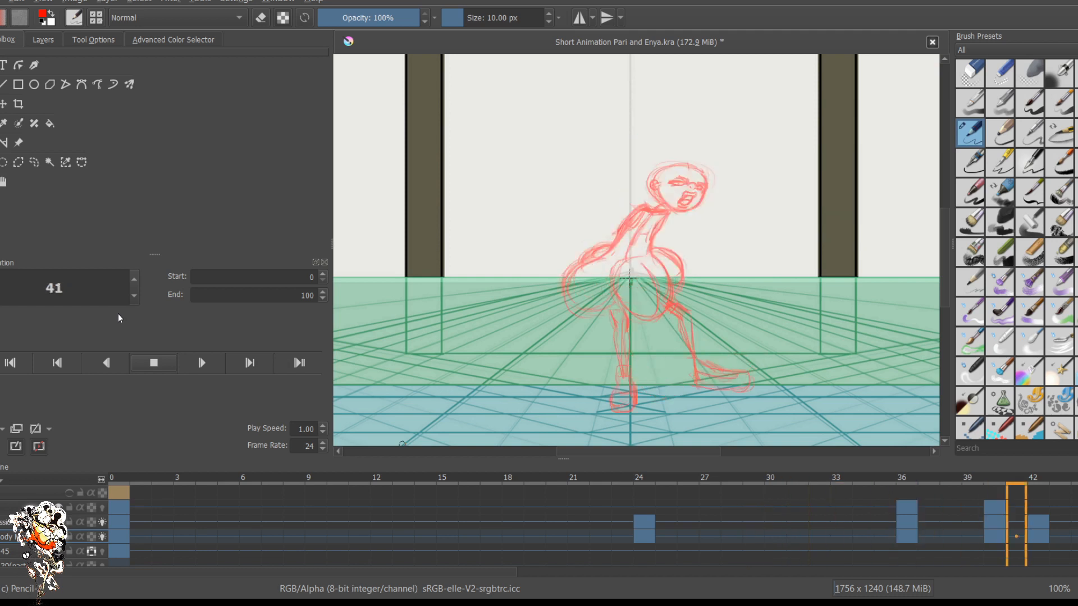
key("space")
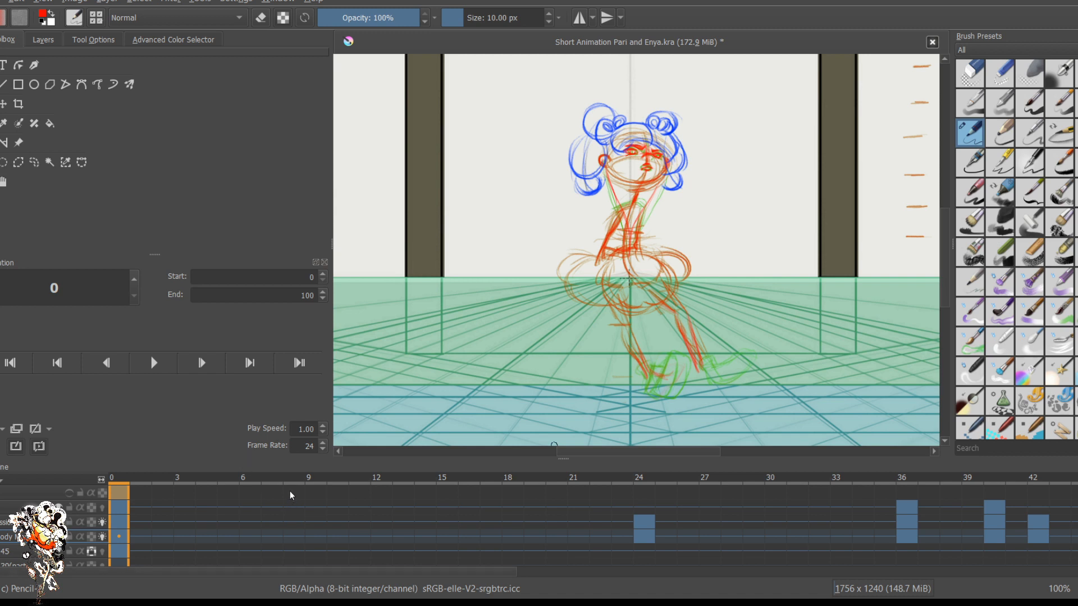
Step: Compare the character's key poses at frames 42, 45, 57, 40 and 36 with onion skins on
left_click_drag(367, 572, 610, 571)
left_click(564, 536)
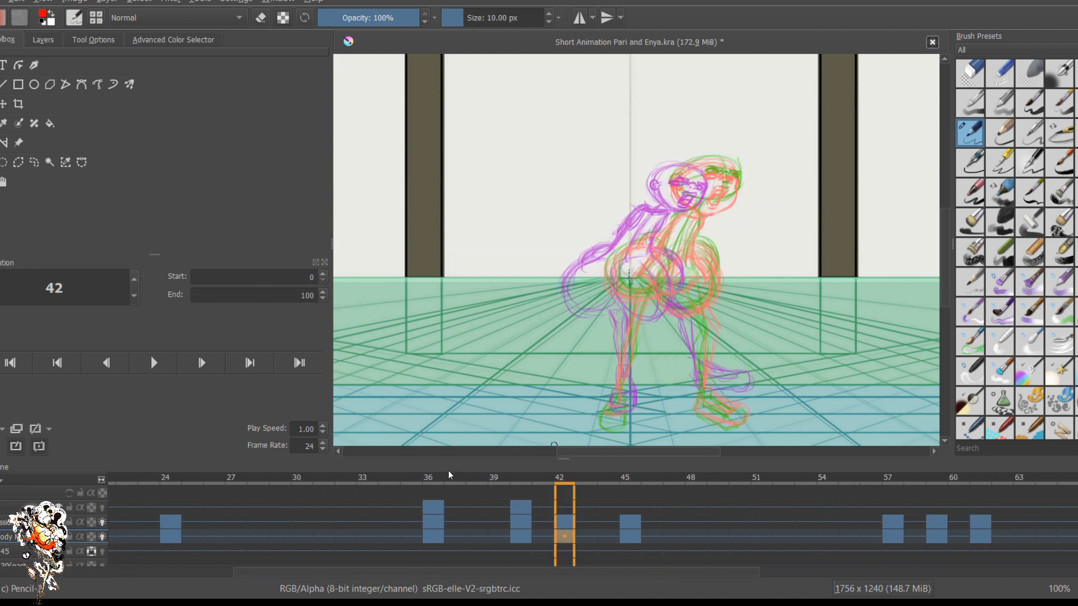
left_click(630, 550)
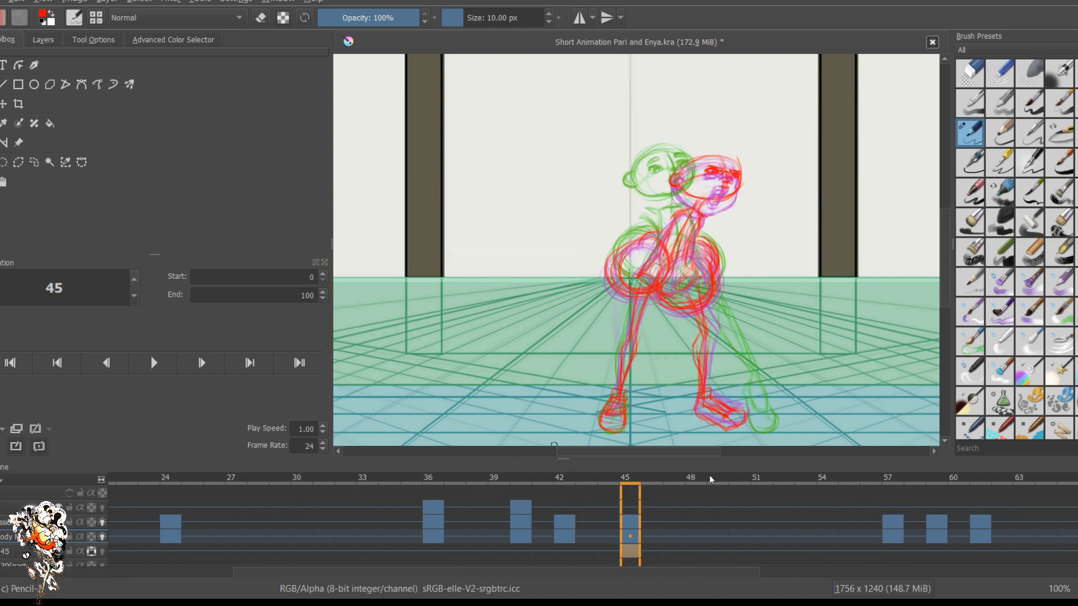
left_click(892, 551)
left_click(521, 551)
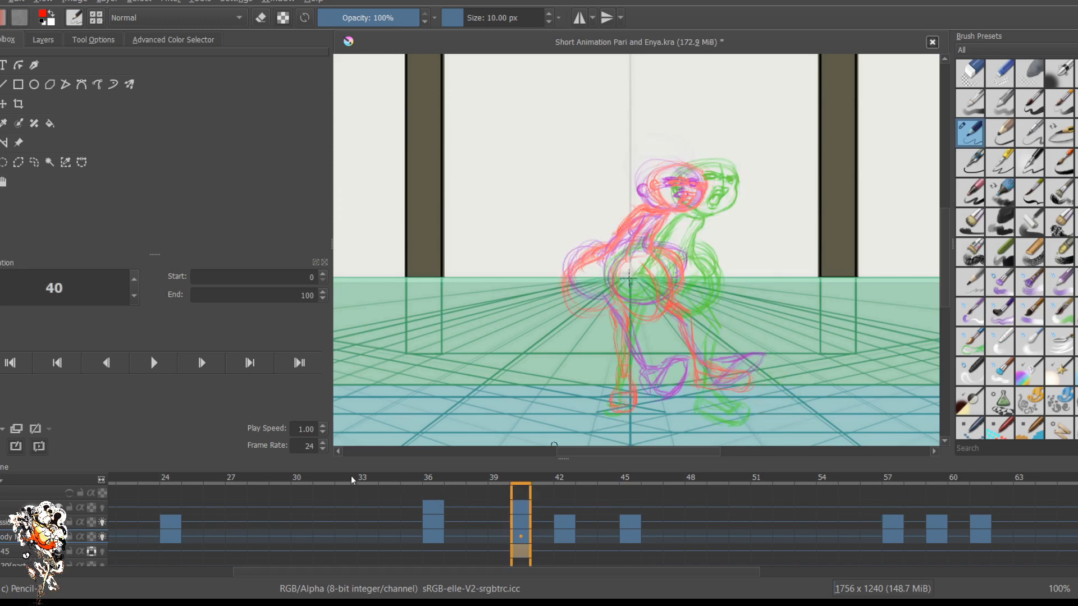
left_click(433, 551)
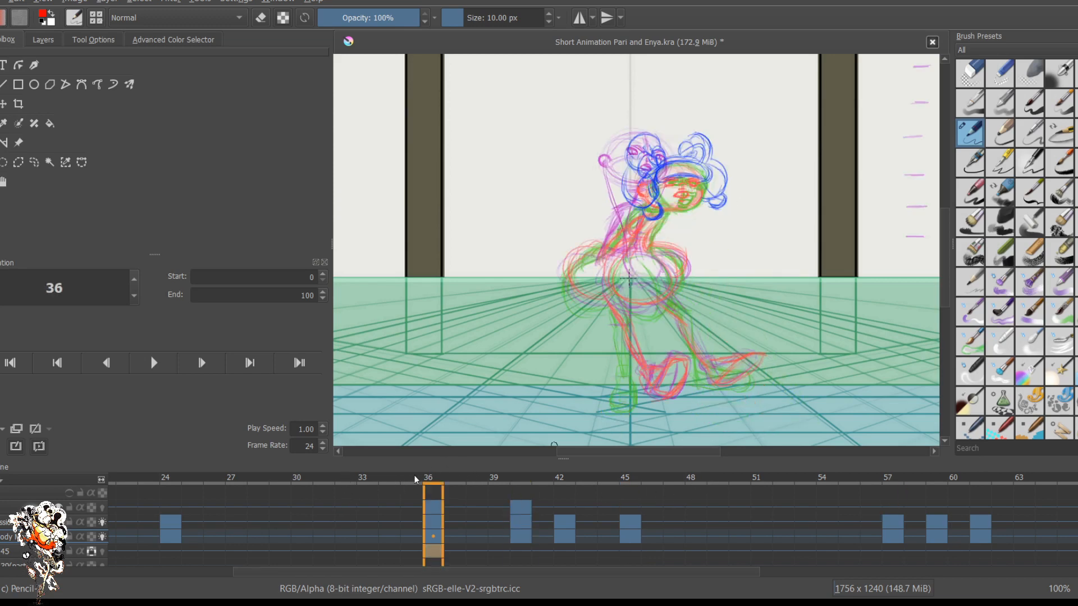
Step: Review the key poses in order at frames 40, 42, 45, 57, 59 and 61
left_click(521, 537)
left_click(565, 537)
left_click(629, 538)
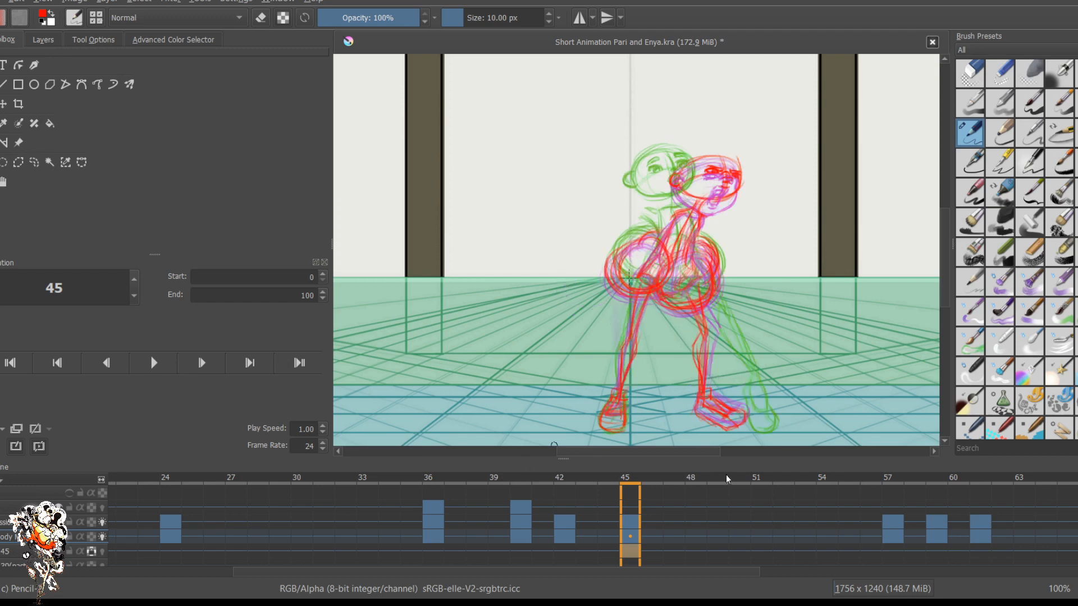
left_click(893, 537)
left_click(936, 537)
left_click(979, 551)
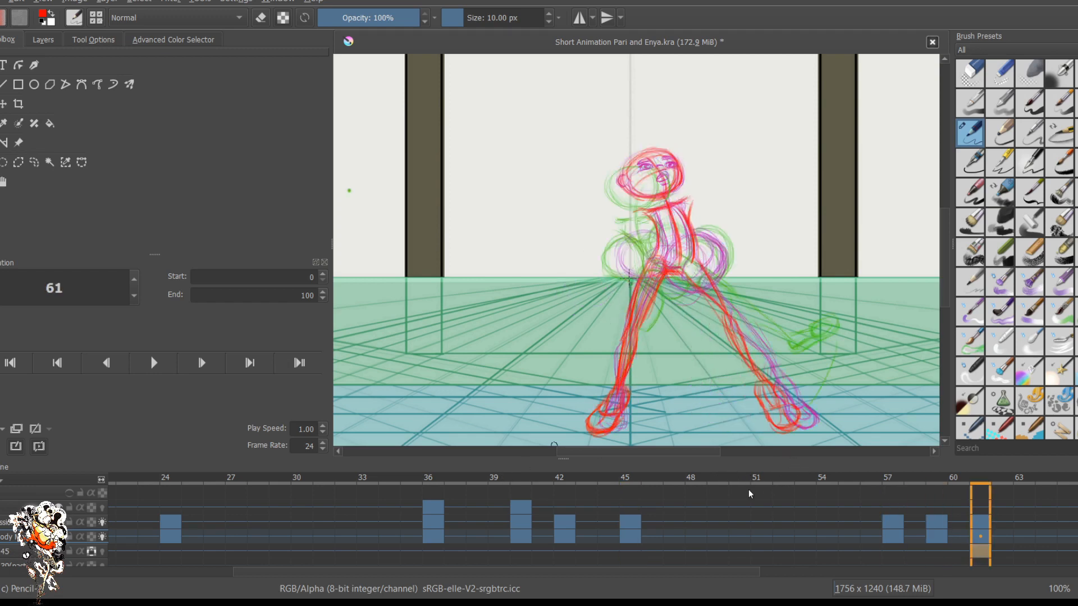
Step: Examine the jump and fall poses by going through the keyframes from 57 to 70
left_click_drag(739, 563, 782, 572)
scroll(586, 498, "right", 3)
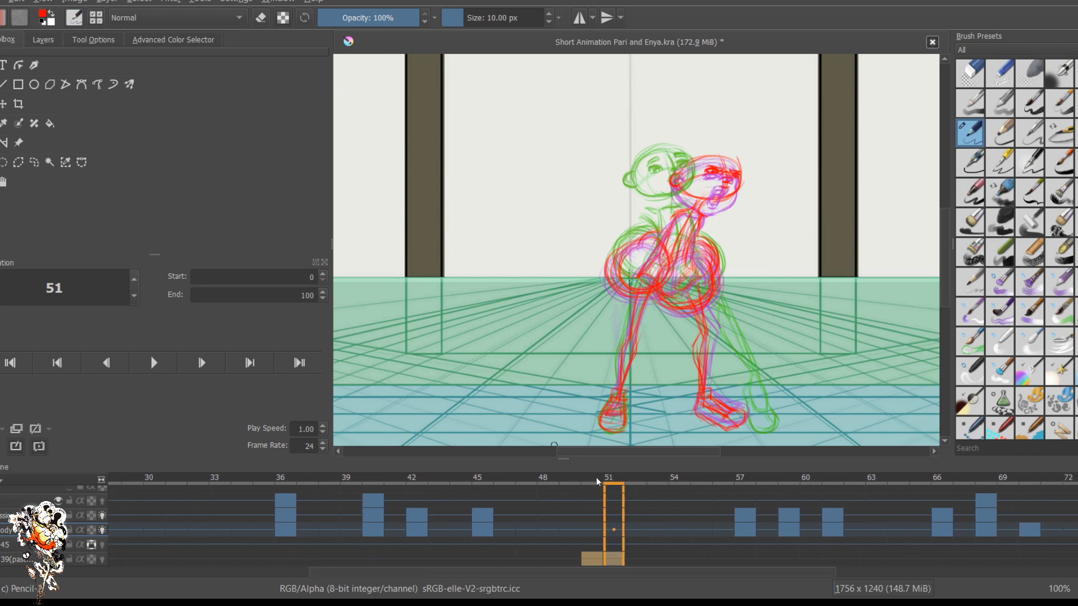
left_click(745, 544)
left_click(789, 544)
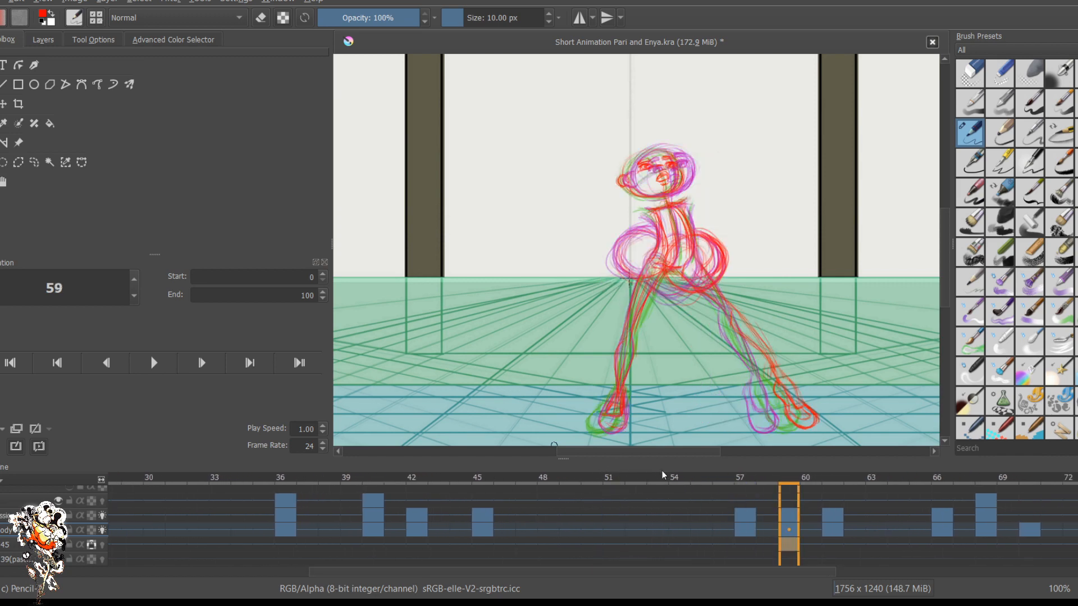
left_click(832, 544)
left_click(942, 545)
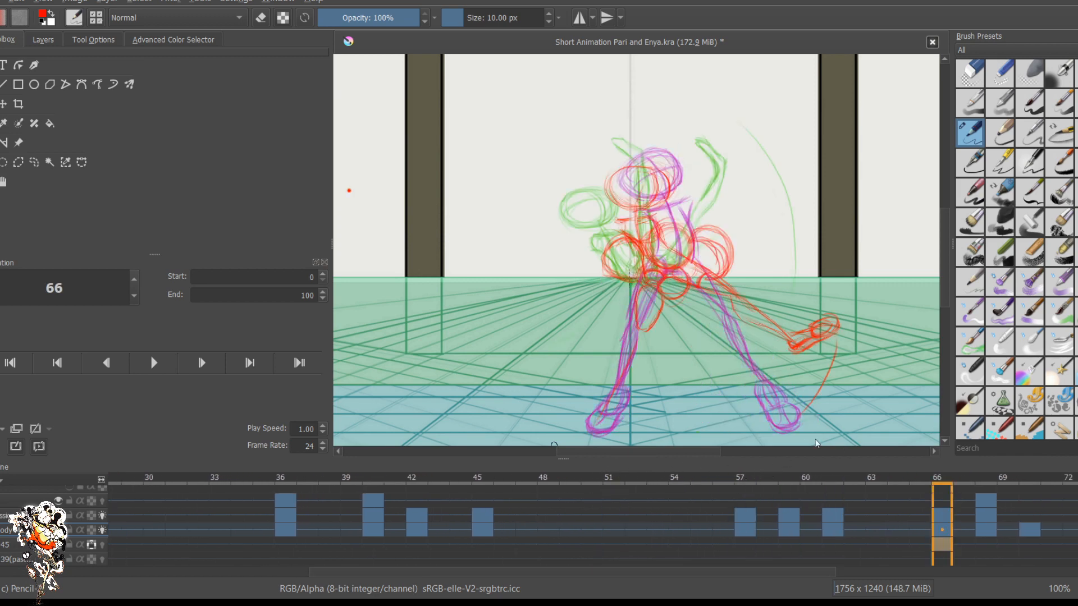
left_click(985, 545)
key("Right")
key("Right")
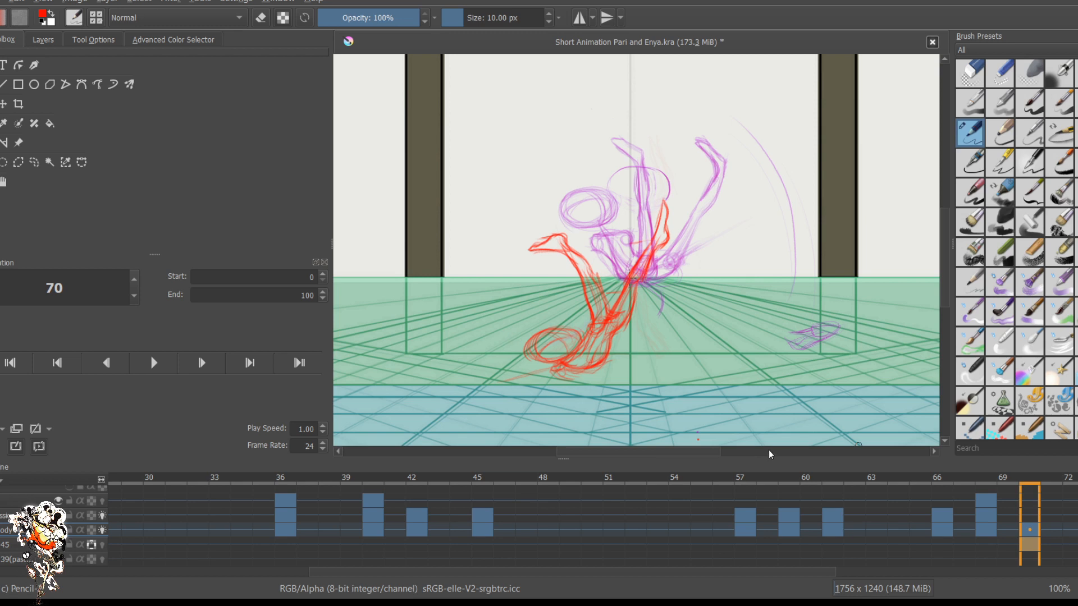
Step: Go back through keyframe 68 to 66, and briefly play the animation from its start
key("comma")
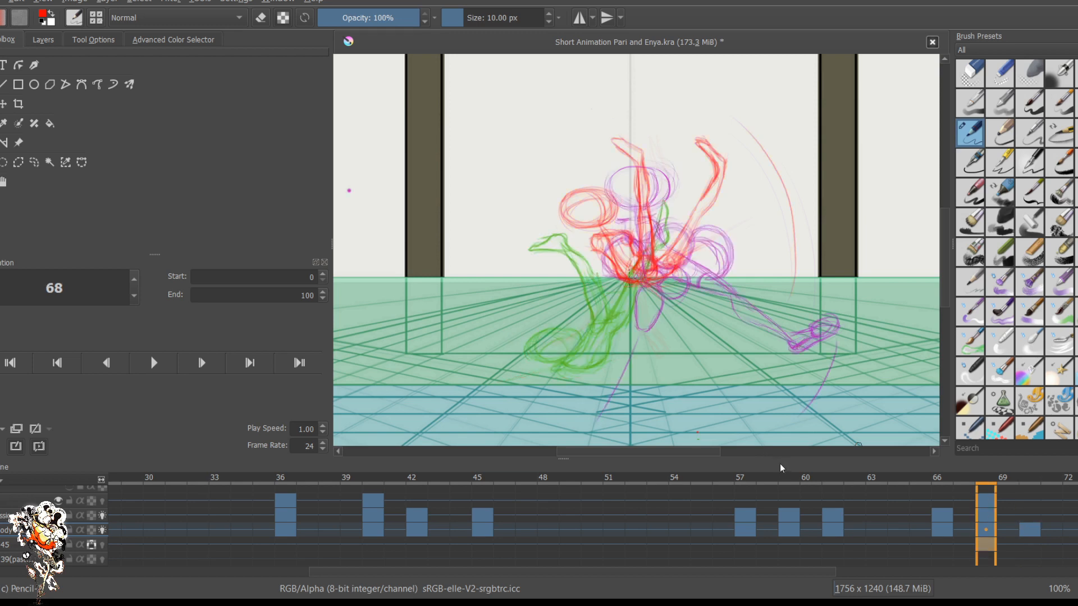
key("comma")
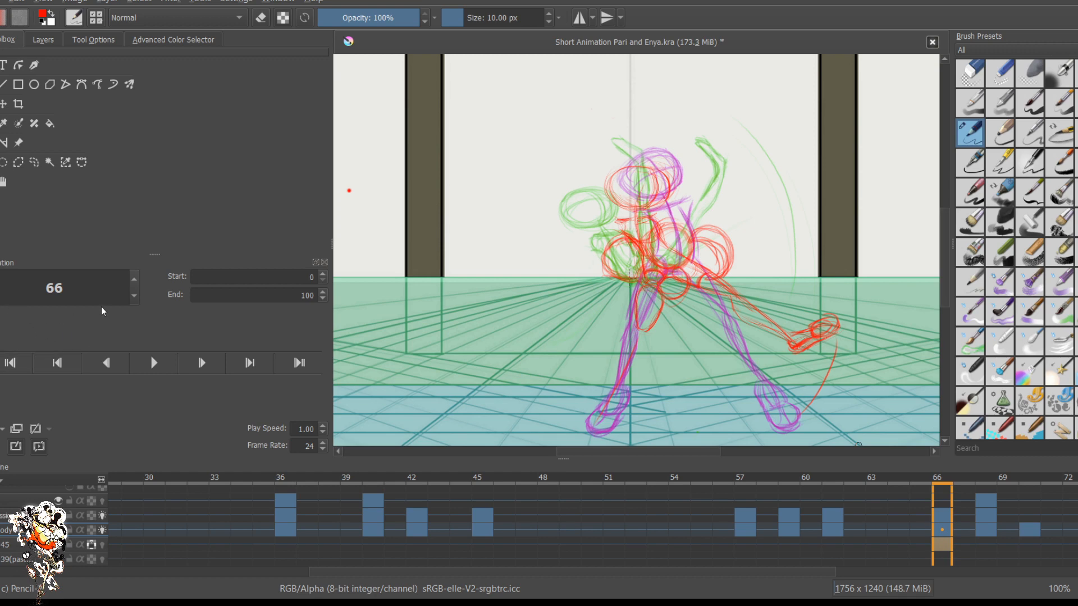
key("space")
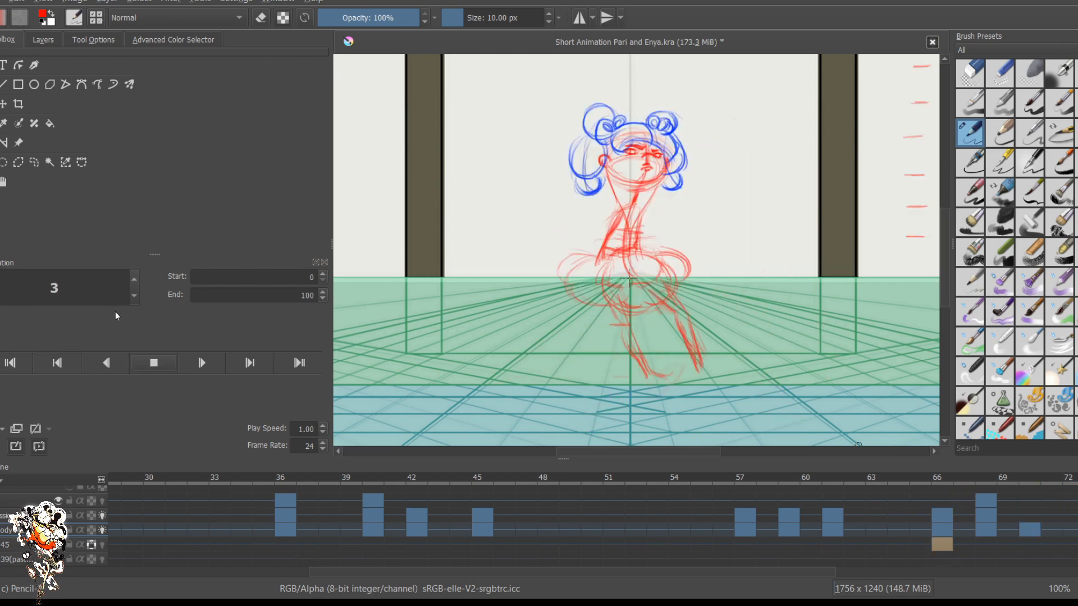
key("space")
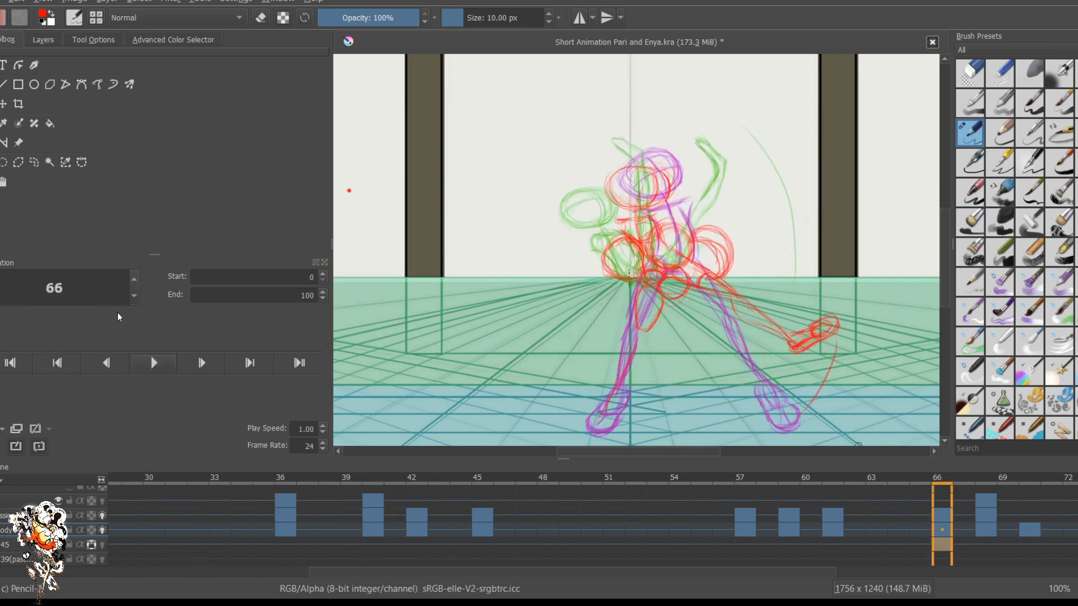
Step: Return to frame 0 and examine the opening pose within the full layout
scroll(588, 295, "down", 2)
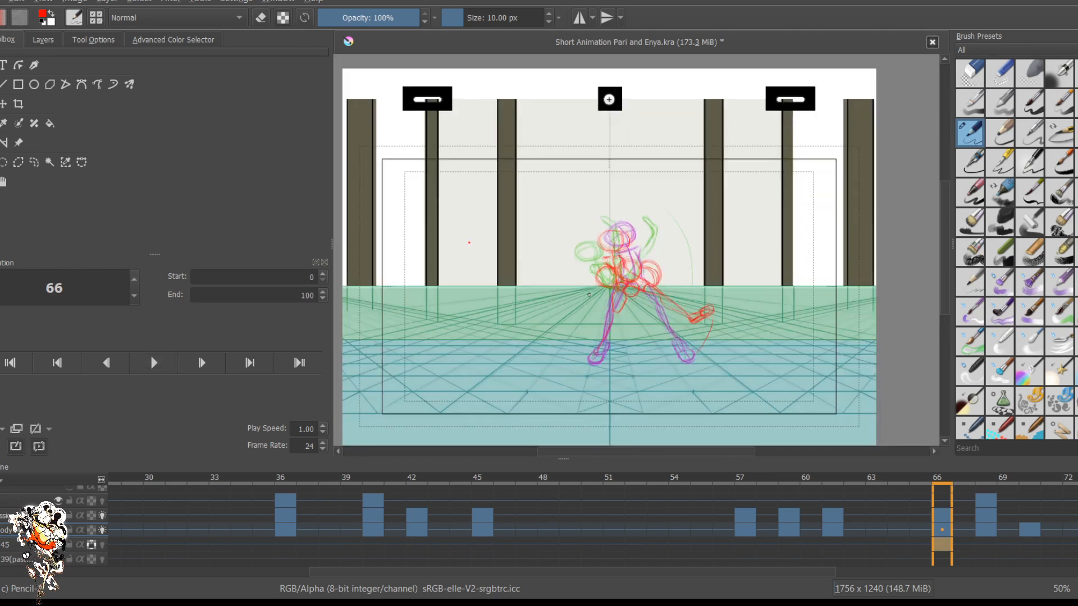
scroll(588, 295, "up", 1)
left_click_drag(400, 571, 75, 502)
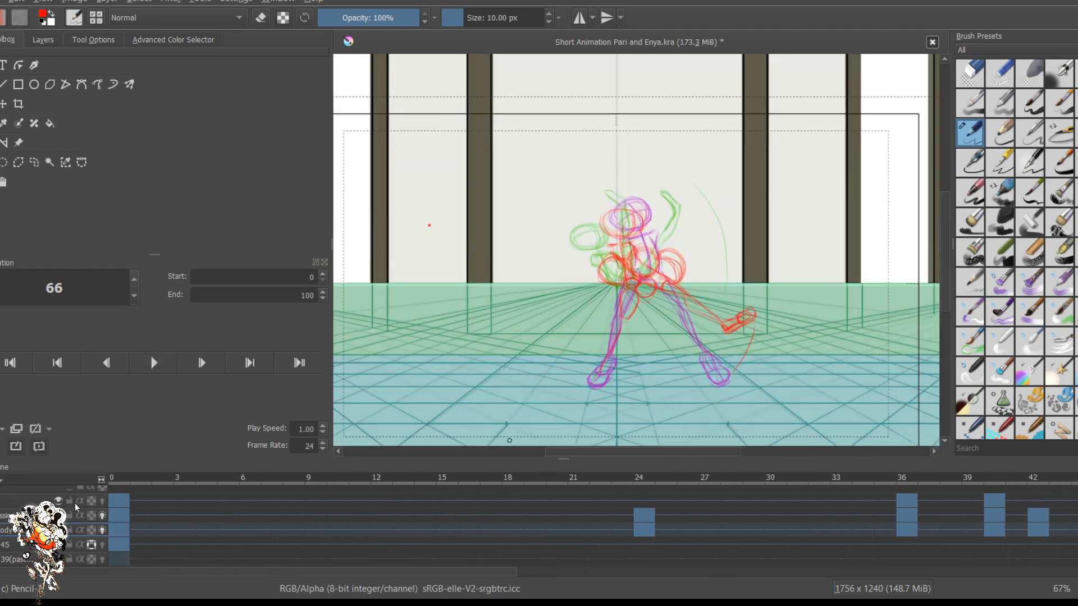
left_click(110, 479)
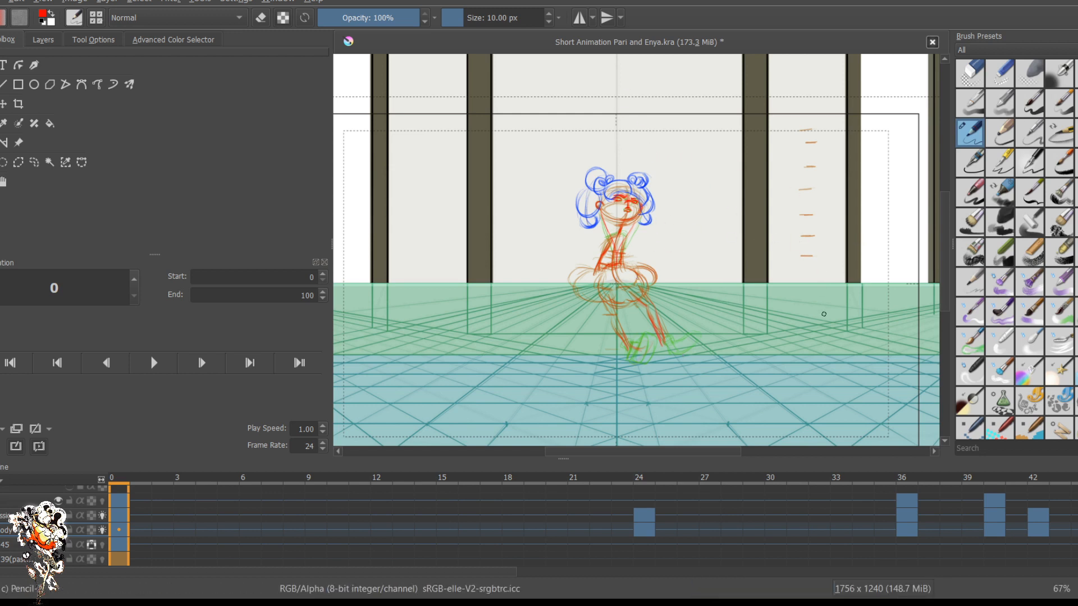
scroll(726, 315, "up", 1)
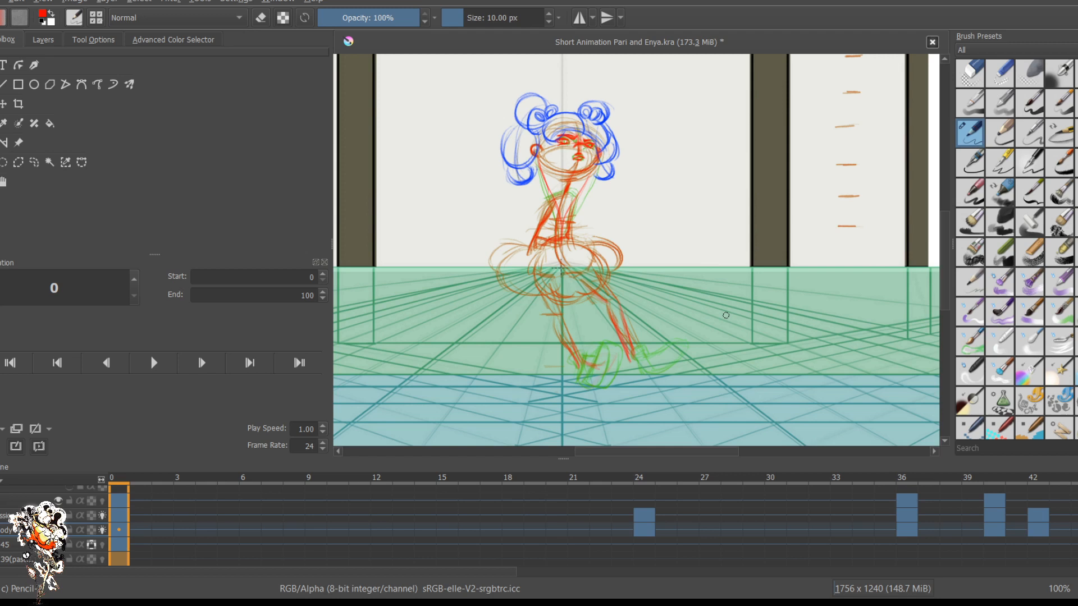
scroll(725, 315, "down", 1)
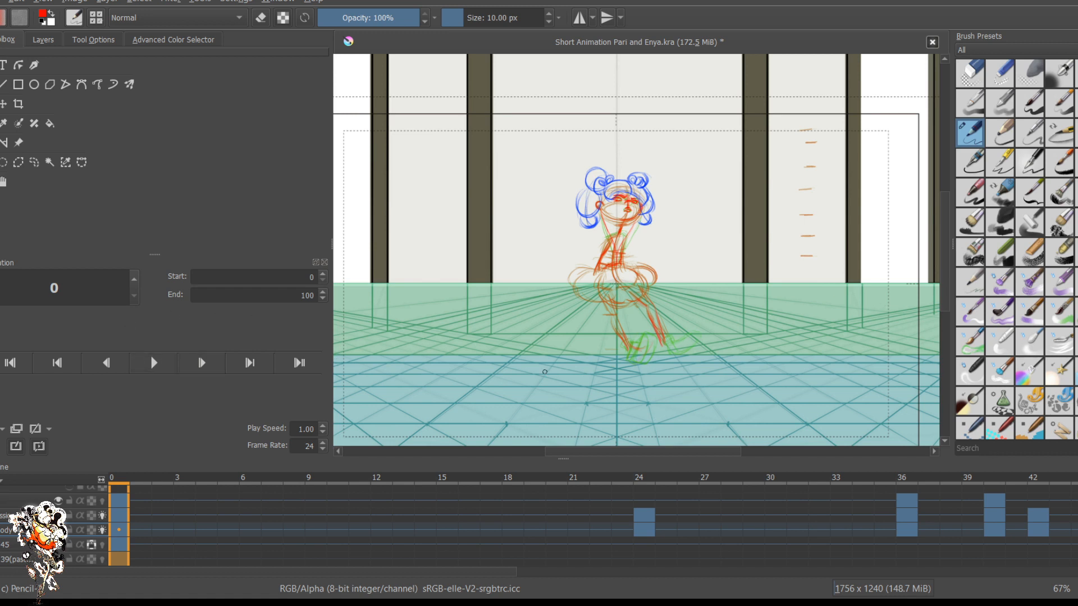
Step: Make Layer 39(pasted) and Layout (Background) visible, hiding Layer 45 while viewing them and showing it again
left_click(29, 36)
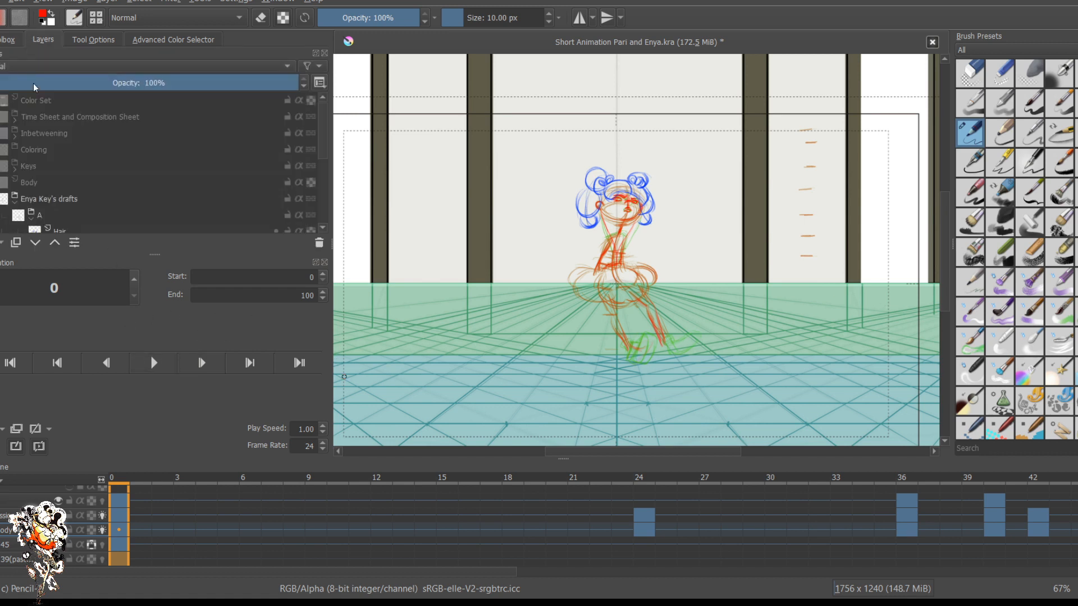
scroll(28, 146, "down", 5)
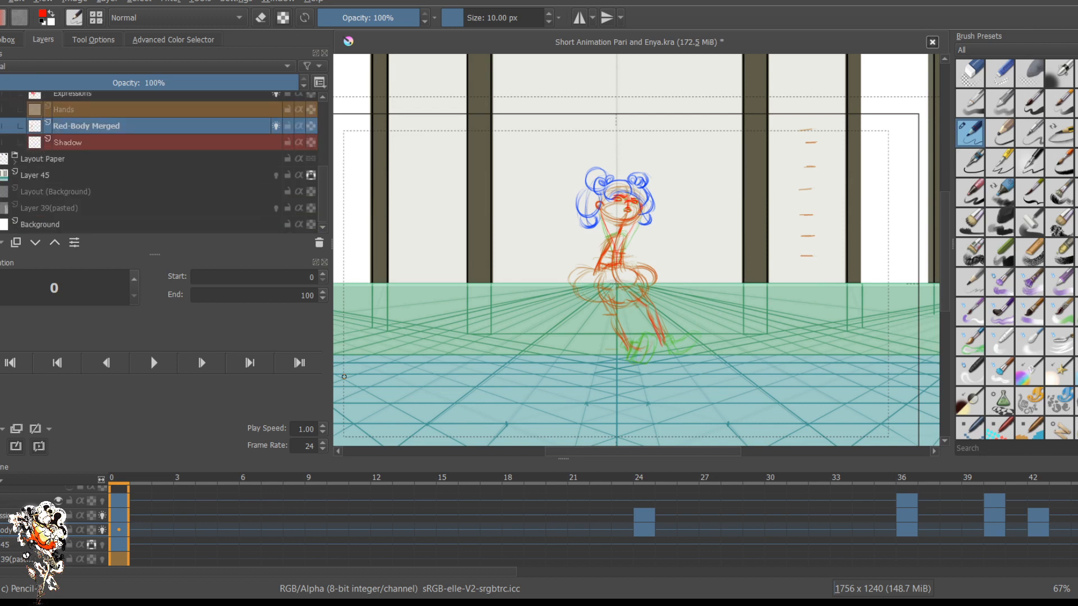
left_click(1, 175)
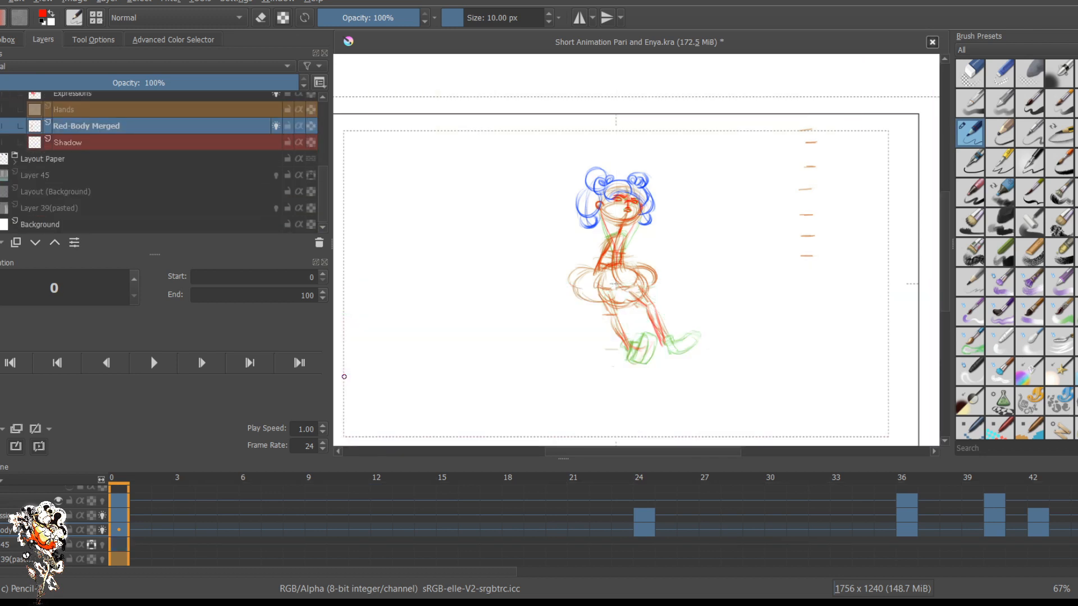
left_click(1, 207)
left_click(1, 192)
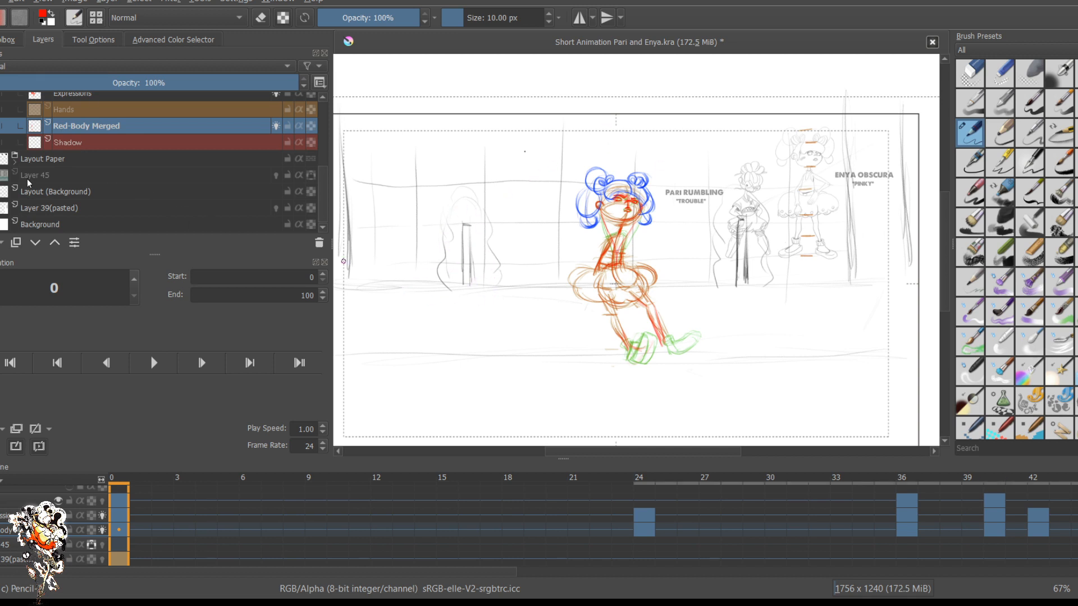
left_click(1, 175)
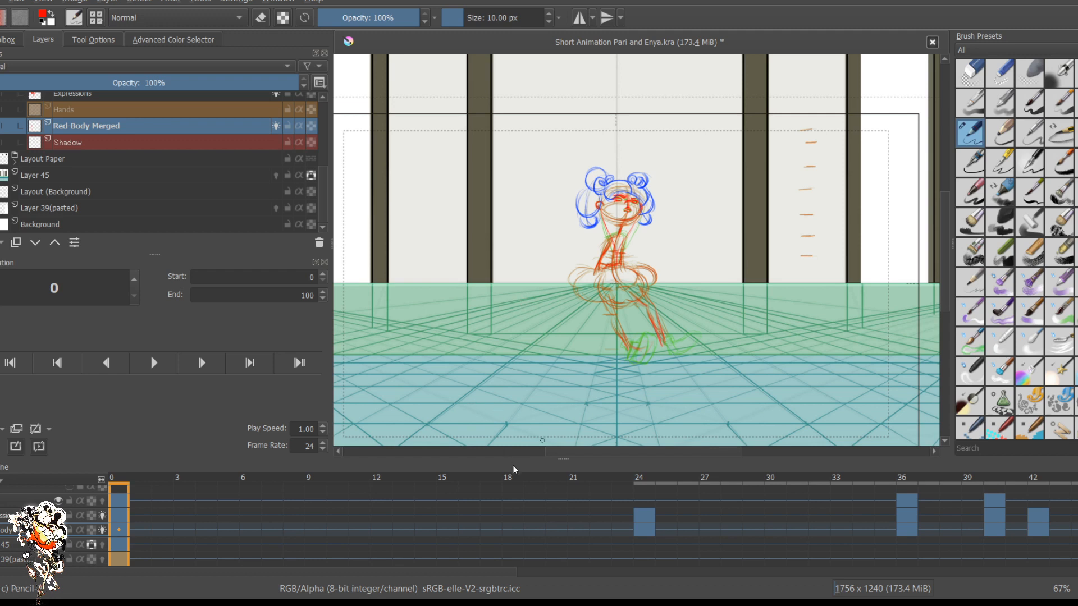
Step: Go to the key pose at frame 40 and turn off onion skins for the Red-Body Merged and Expressions layers
key("period")
key("period")
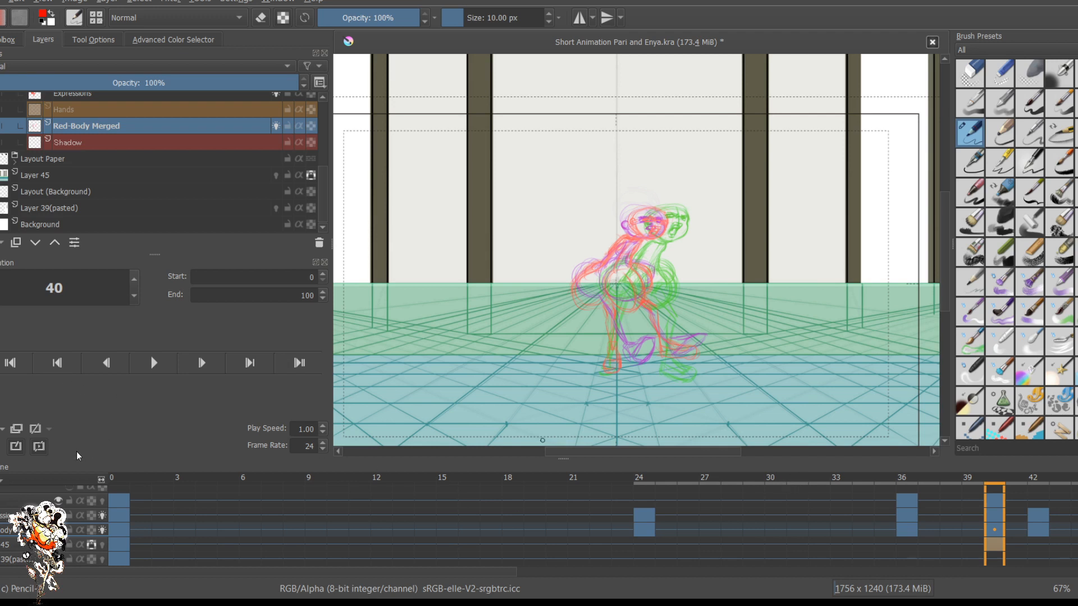
left_click(102, 529)
left_click(102, 515)
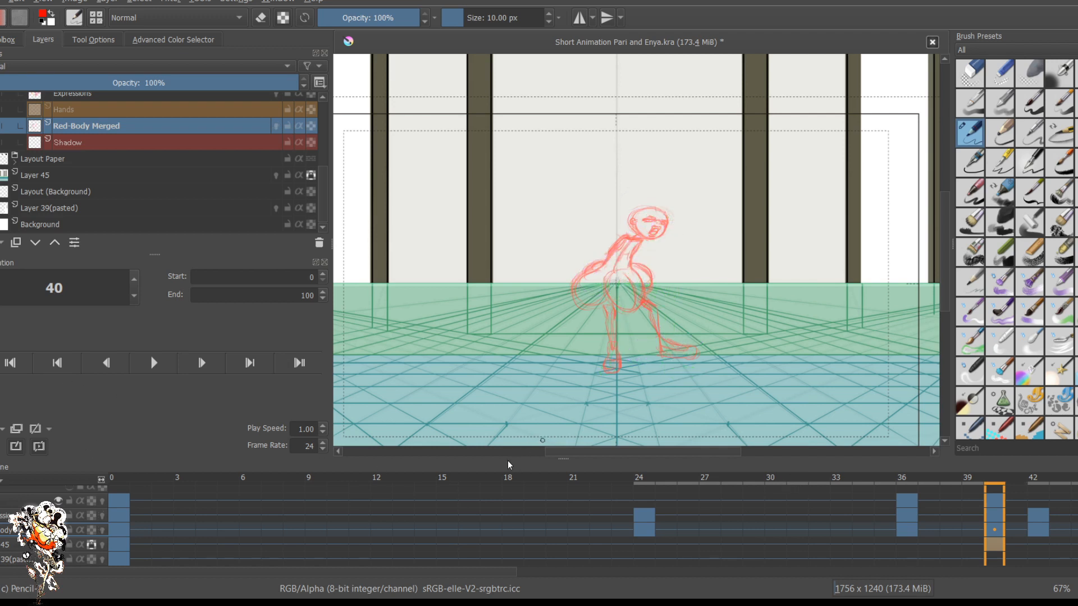
Step: Examine the key poses without onion skins, going through frames 36, 40, 42, 45 and 57
key("Left")
key("Left")
key("Right")
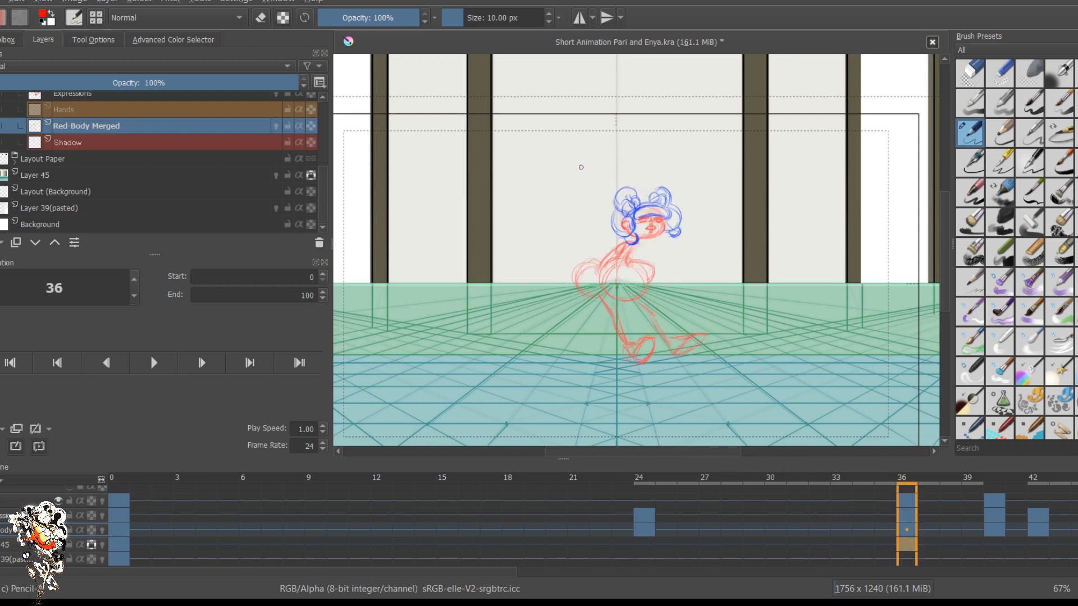
key("Right")
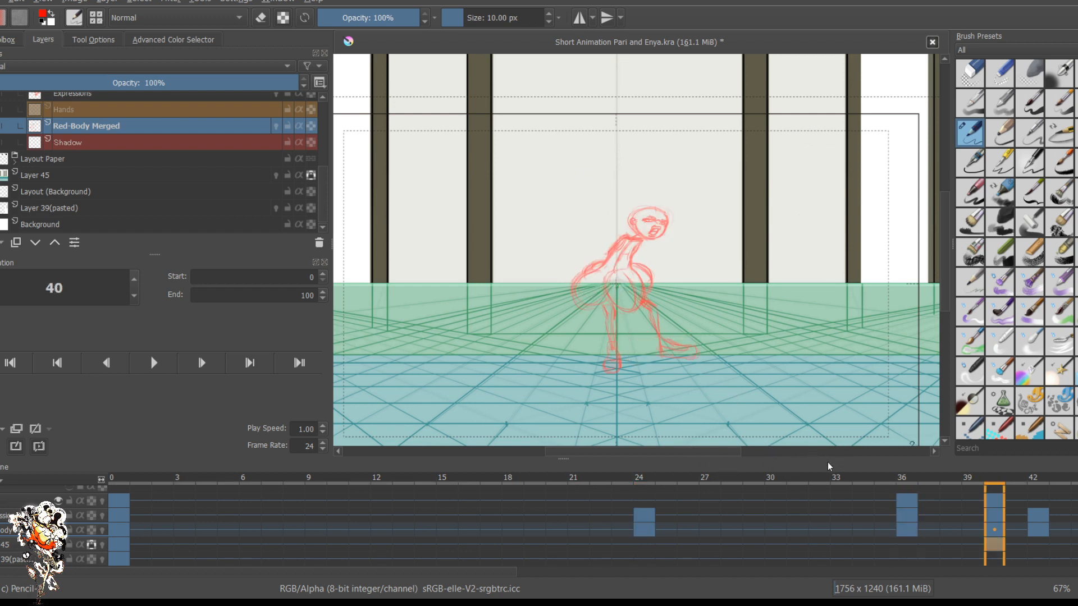
key("period")
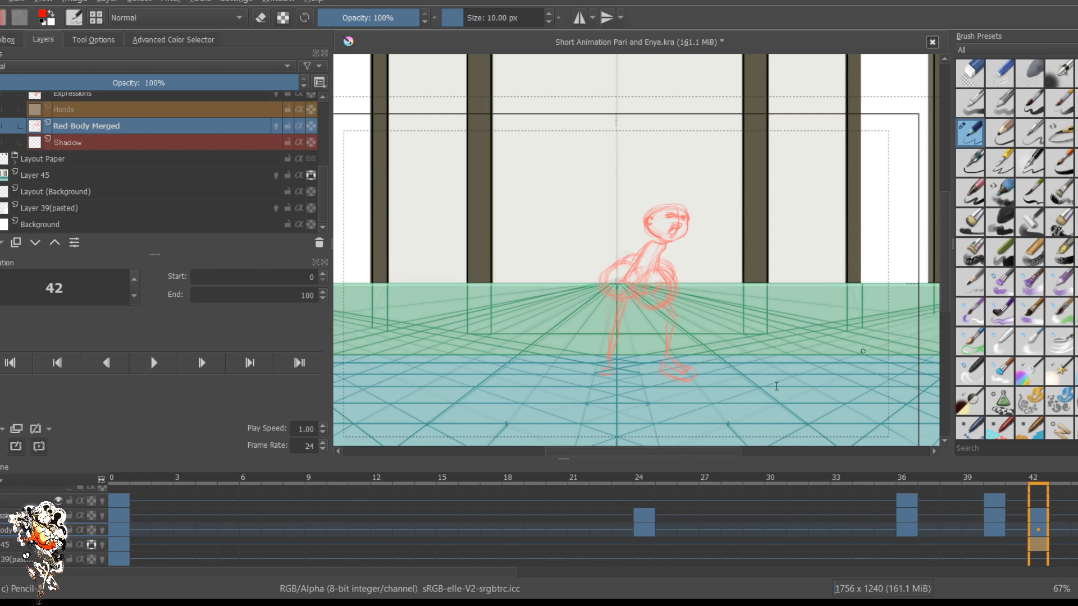
key("Right")
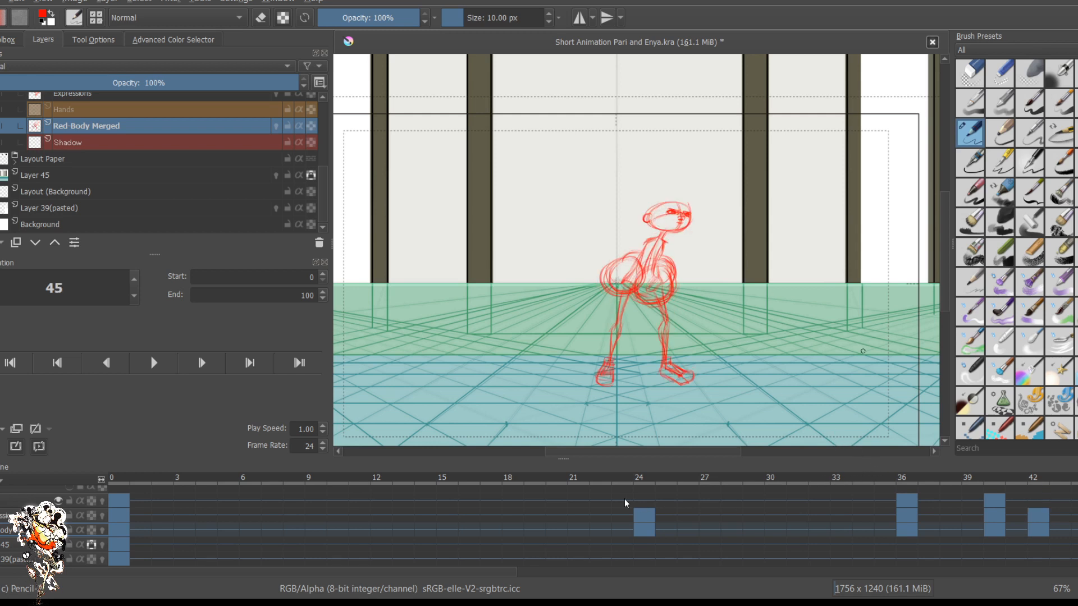
left_click_drag(389, 493, 560, 494)
key("Right")
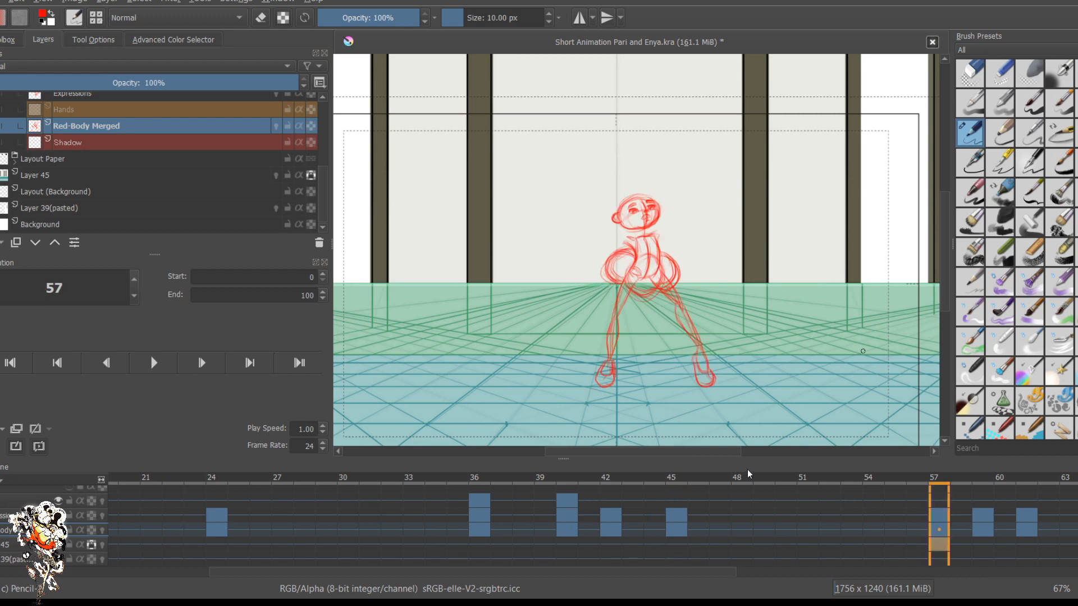
Step: Examine the key poses without onion skins from frame 57 forward through frames 59, 61, 66, 68 and 70
left_click_drag(567, 492, 645, 484)
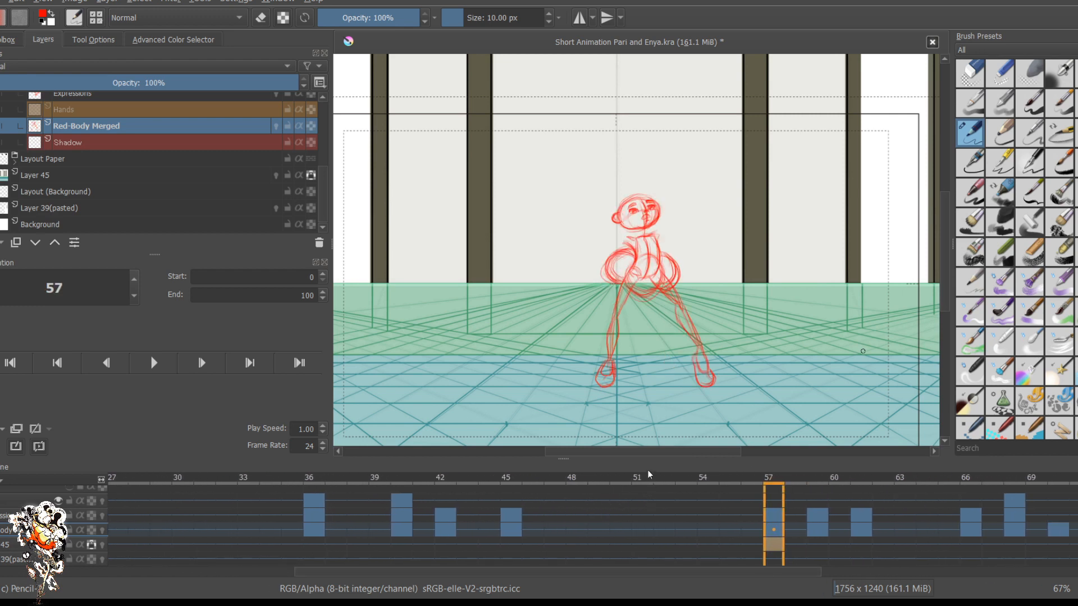
key("Right")
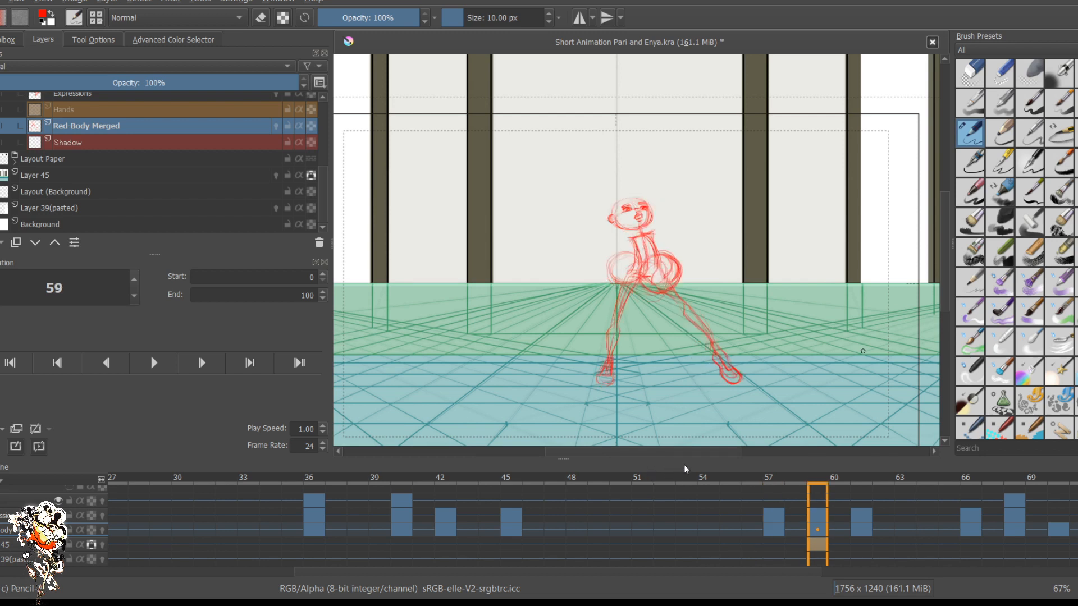
key("Right")
key("Right")
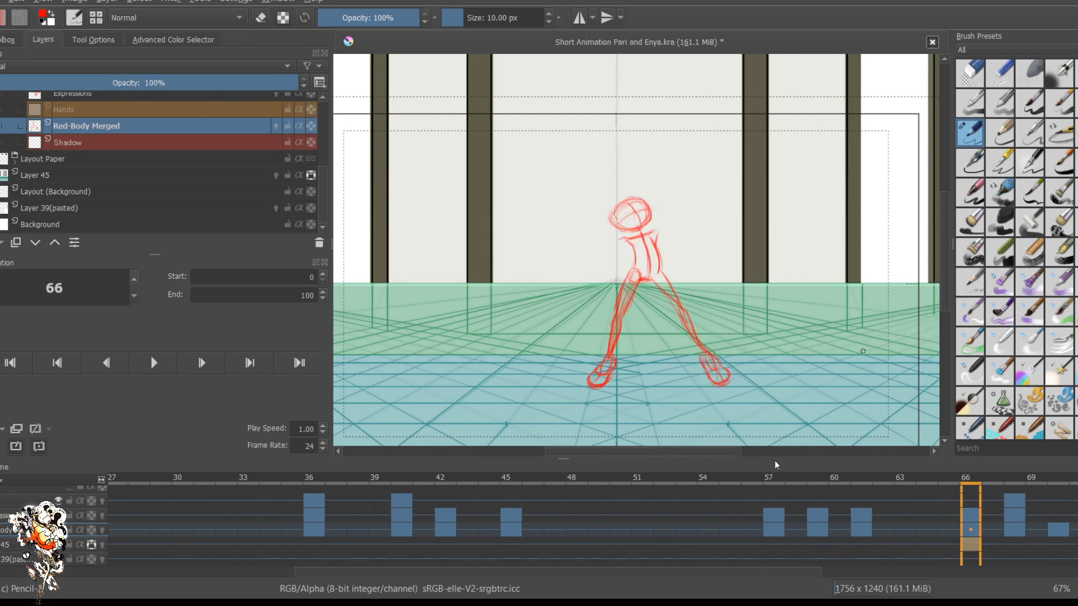
key("Right")
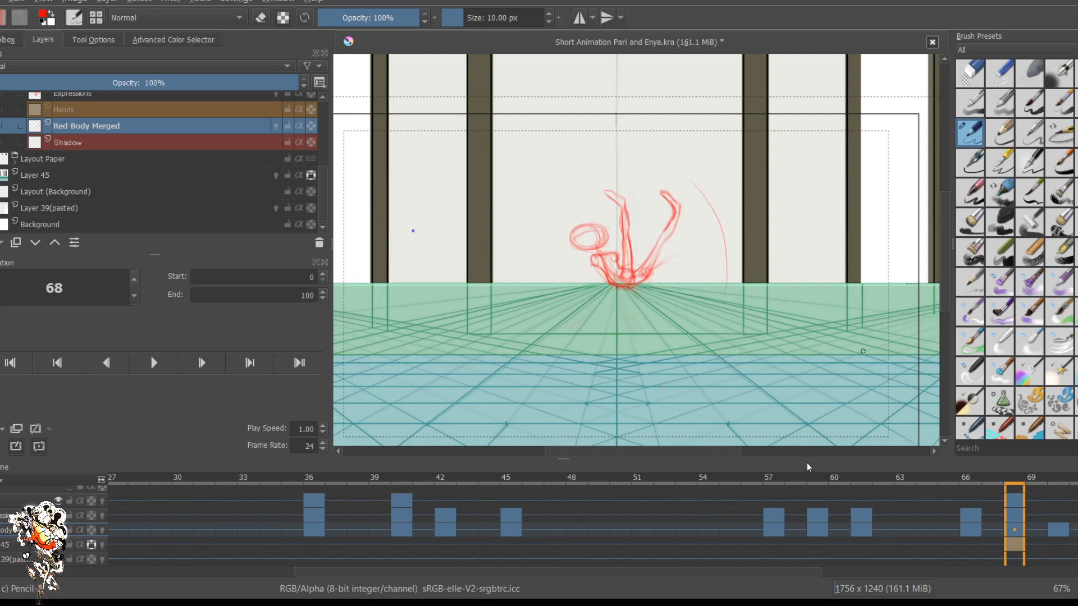
key("Right")
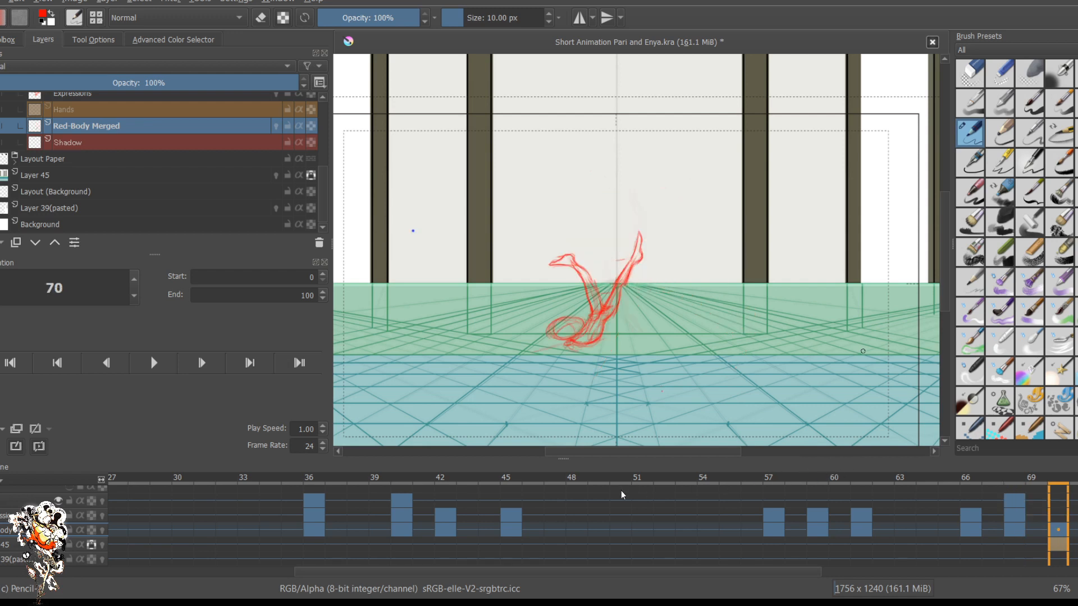
scroll(621, 495, "right", 3)
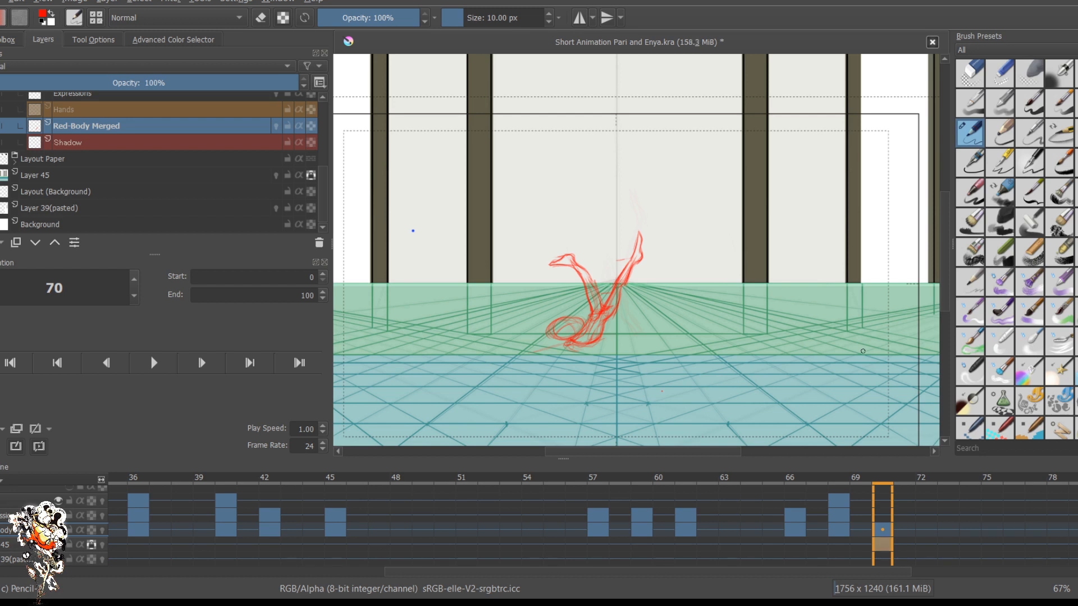
Step: Examine the key poses in reverse order, going back from frame 70 to frame 24
key("Left")
key("Left")
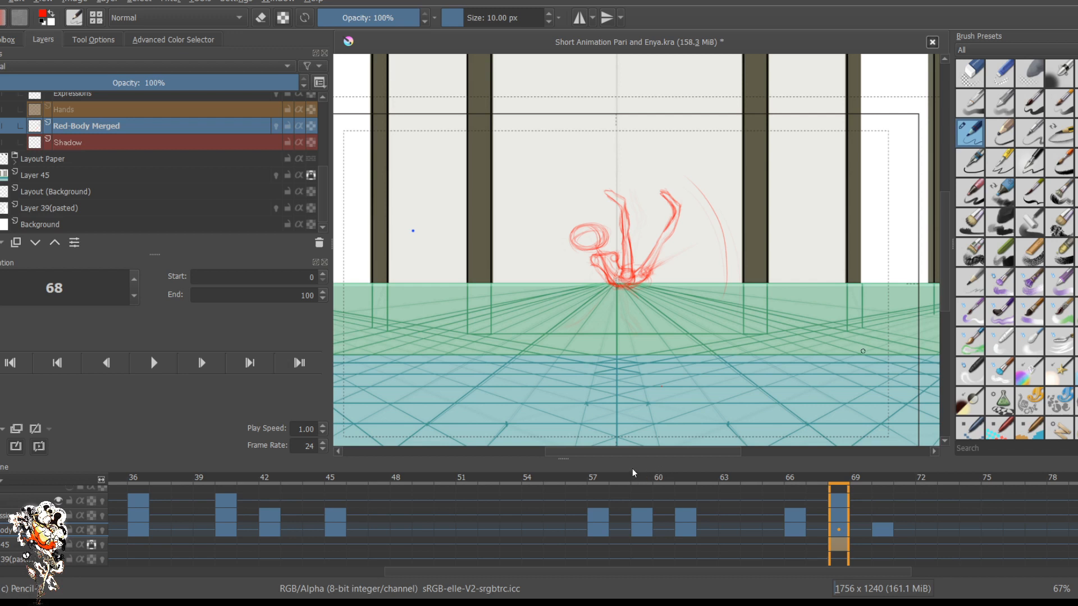
key("comma")
key("comma")
key("comma")
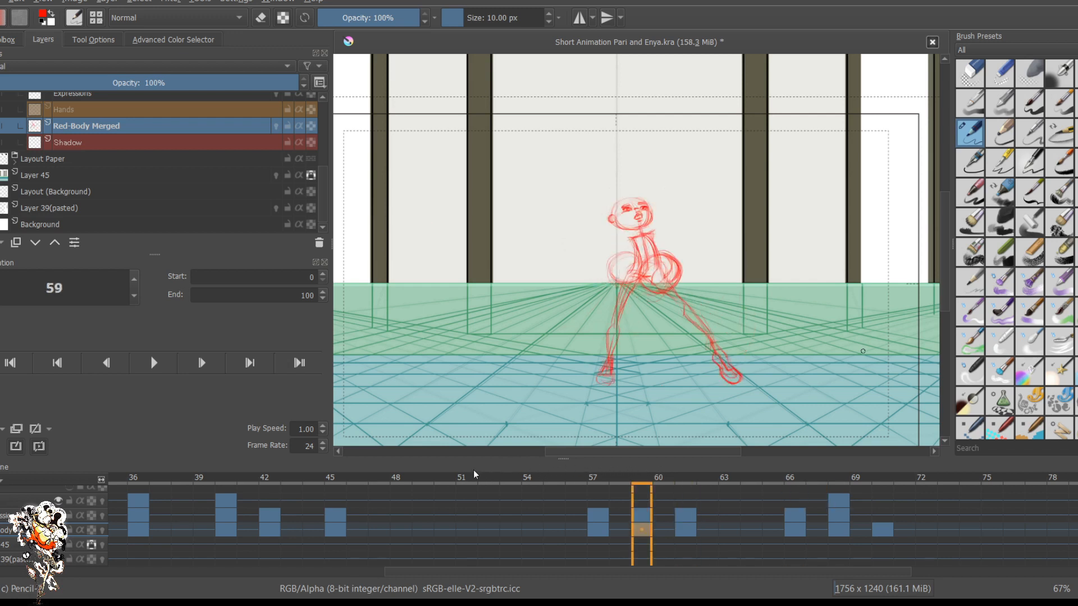
key("comma")
scroll(439, 491, "up", 3)
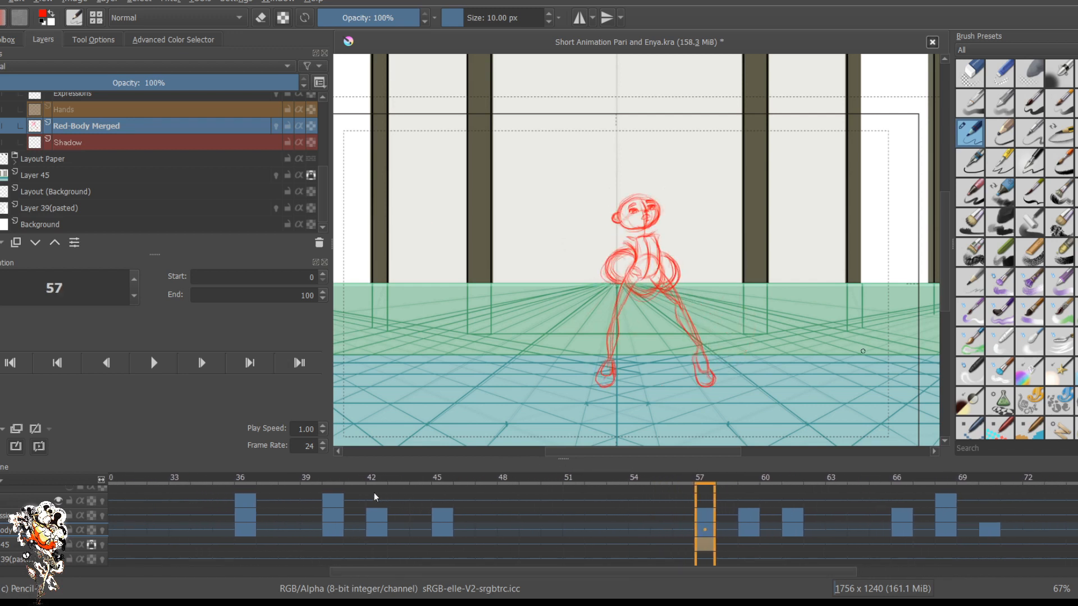
key("comma")
key("comma")
key("comma")
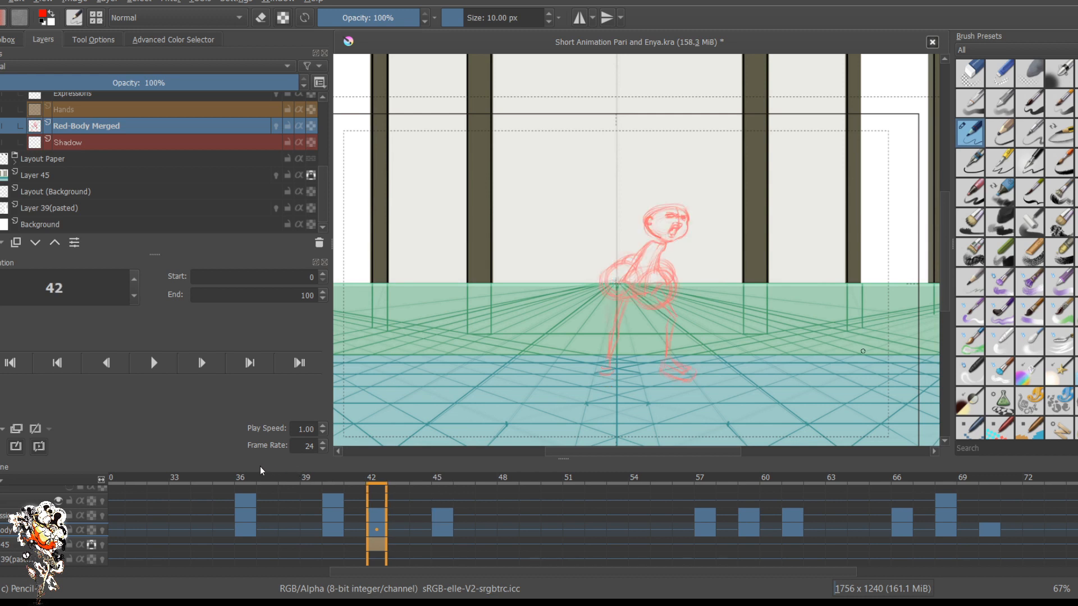
scroll(383, 493, "up", 4)
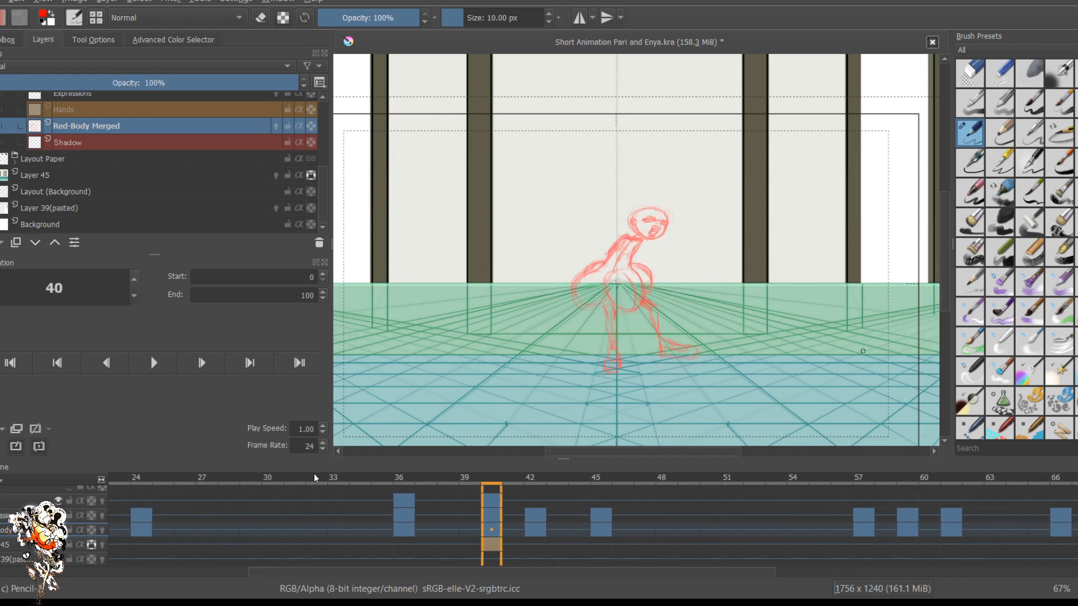
key("comma")
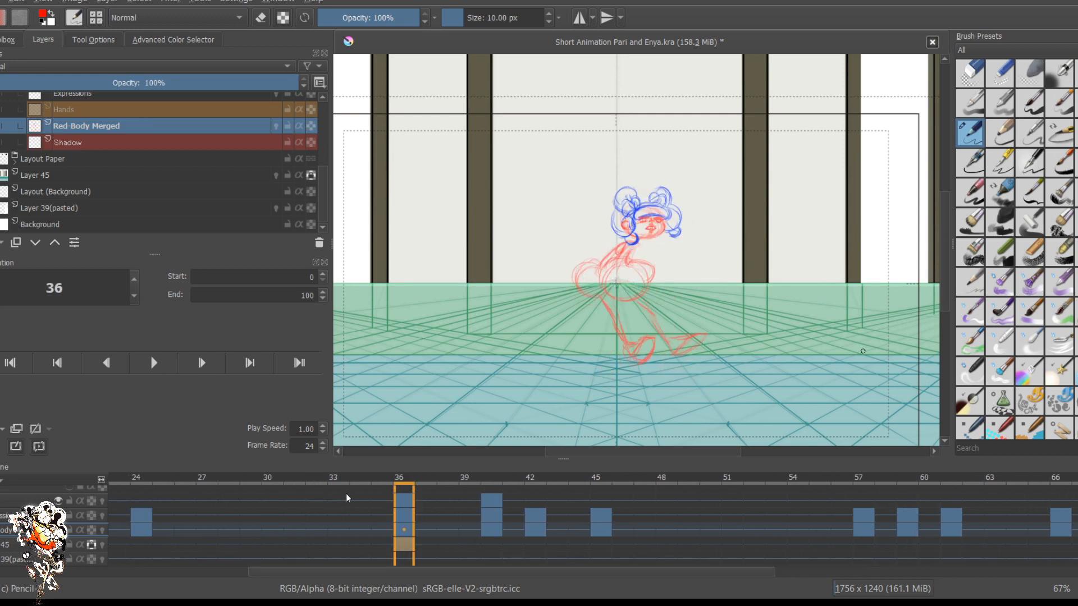
scroll(345, 493, "up", 5)
key("comma")
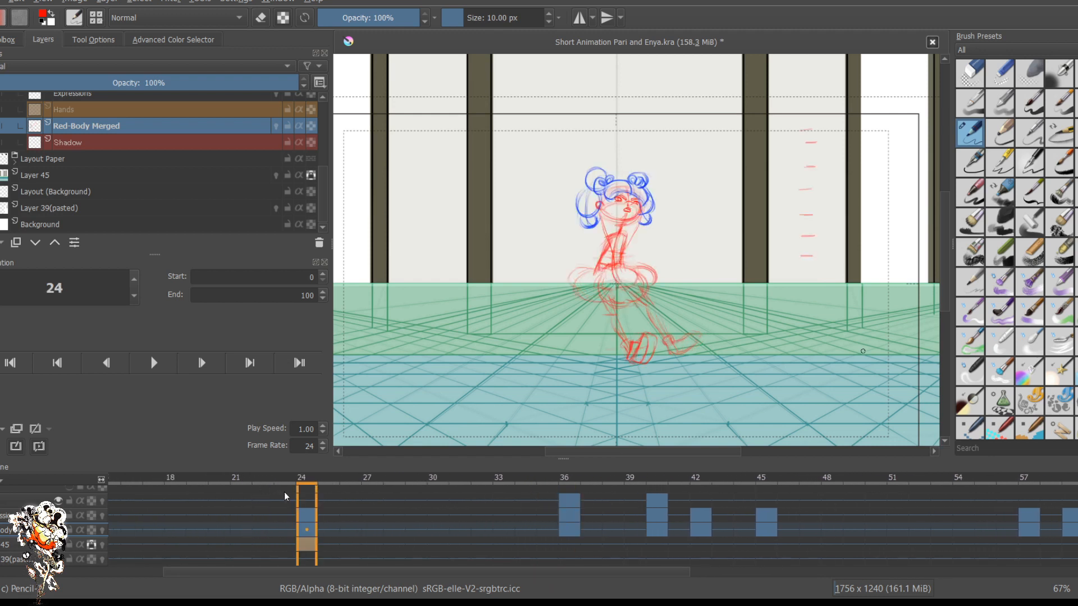
scroll(292, 495, "up", 2)
Step: Examine the key poses forward again from frame 36 through frames 40, 42 and 45 to frame 57
key("period")
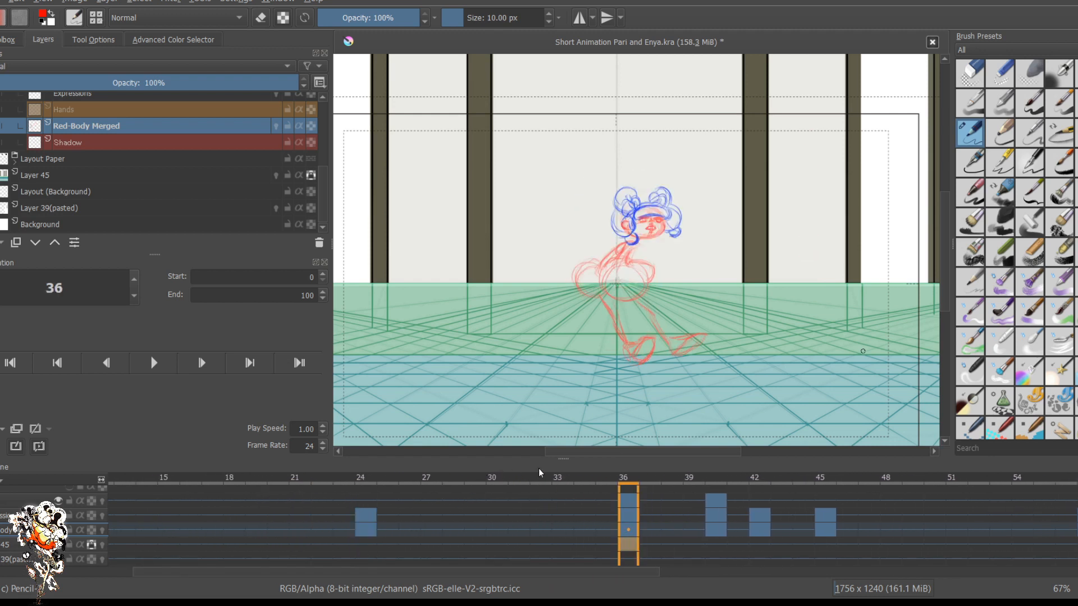
key("period")
key("period")
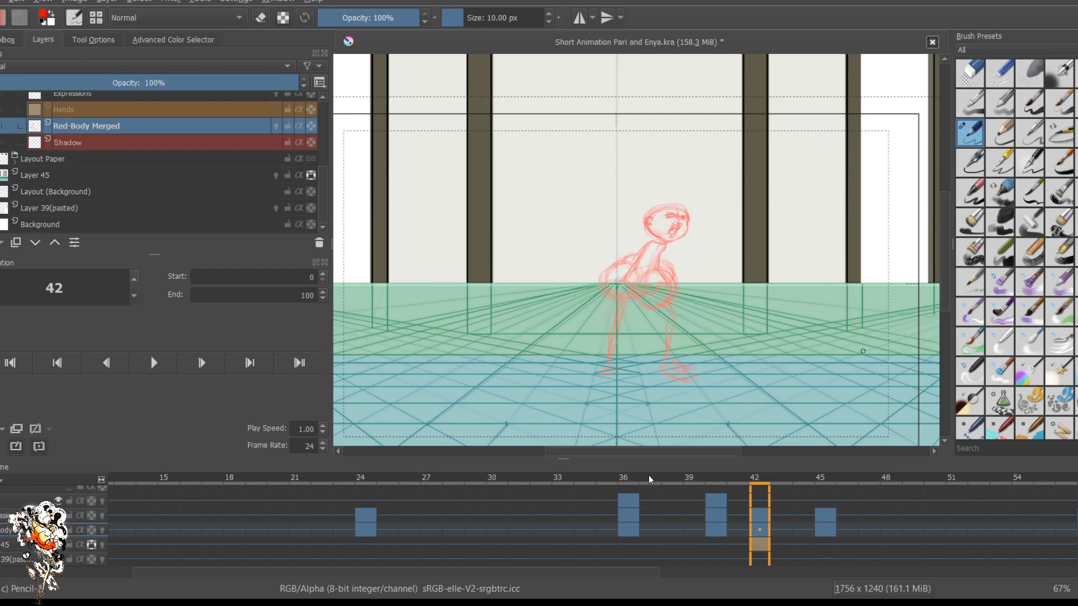
key("period")
scroll(492, 492, "down", 8)
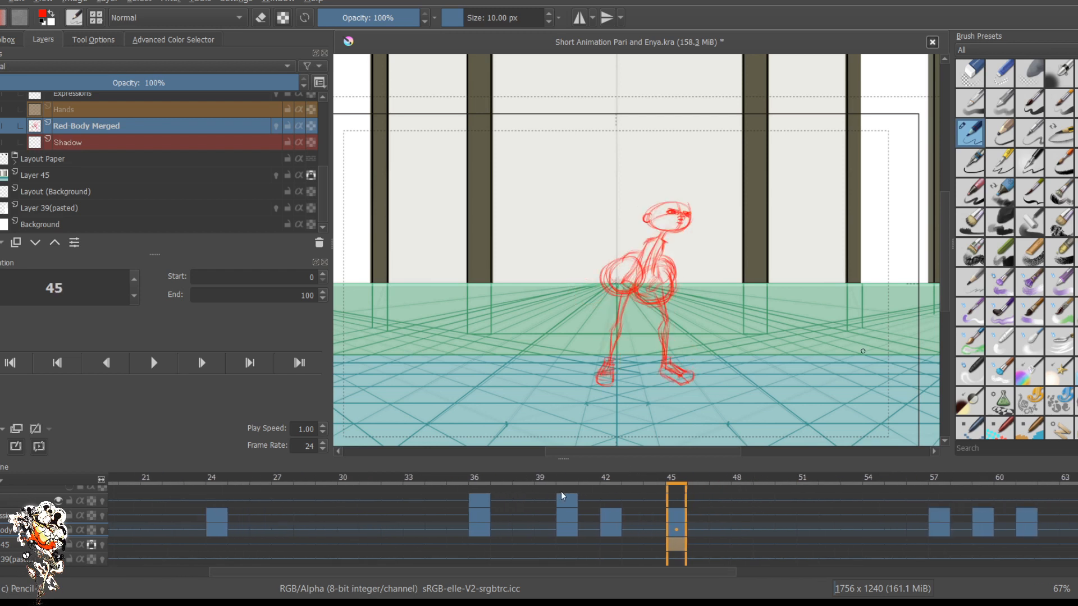
key("period")
scroll(611, 492, "down", 2)
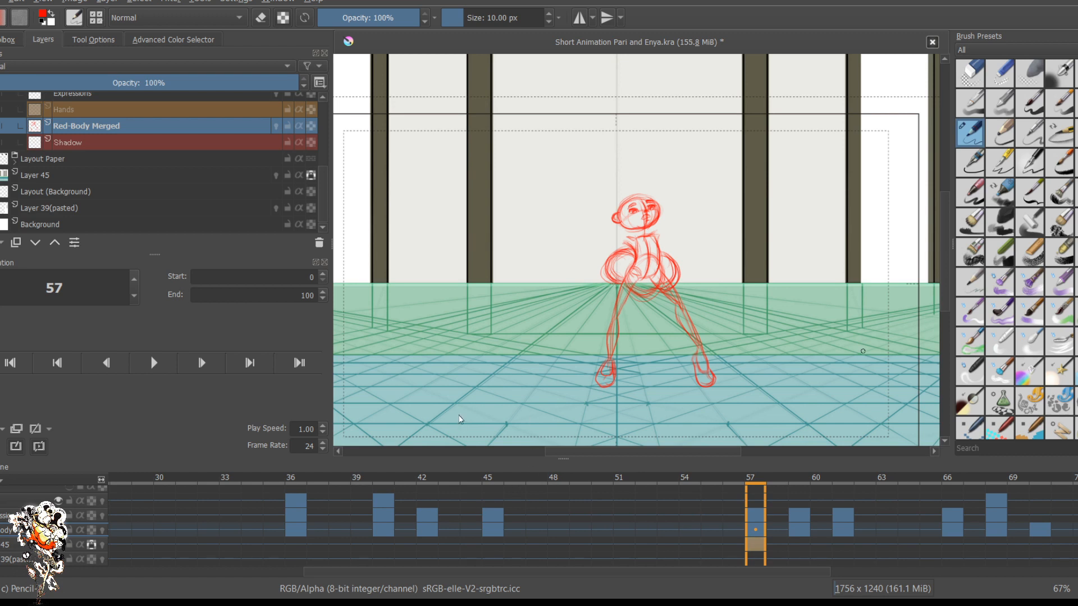
scroll(462, 488, "up", 4)
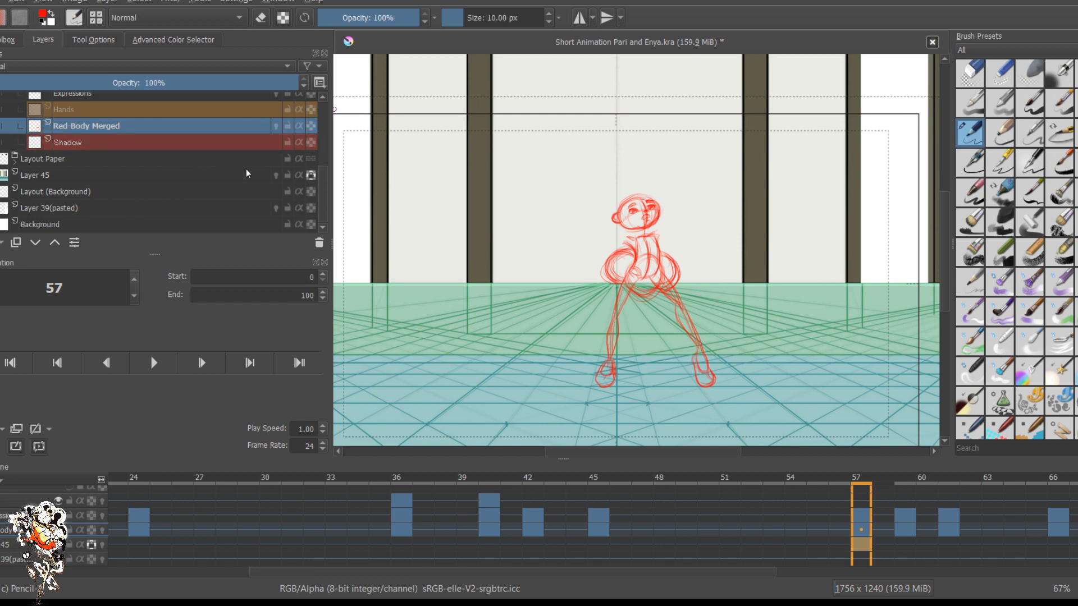
Step: Look through the layers of group A in Enya Key's drafts, selecting Expressions, Hands, Red-Body Merged and Shadow in turn
scroll(254, 173, "up", 4)
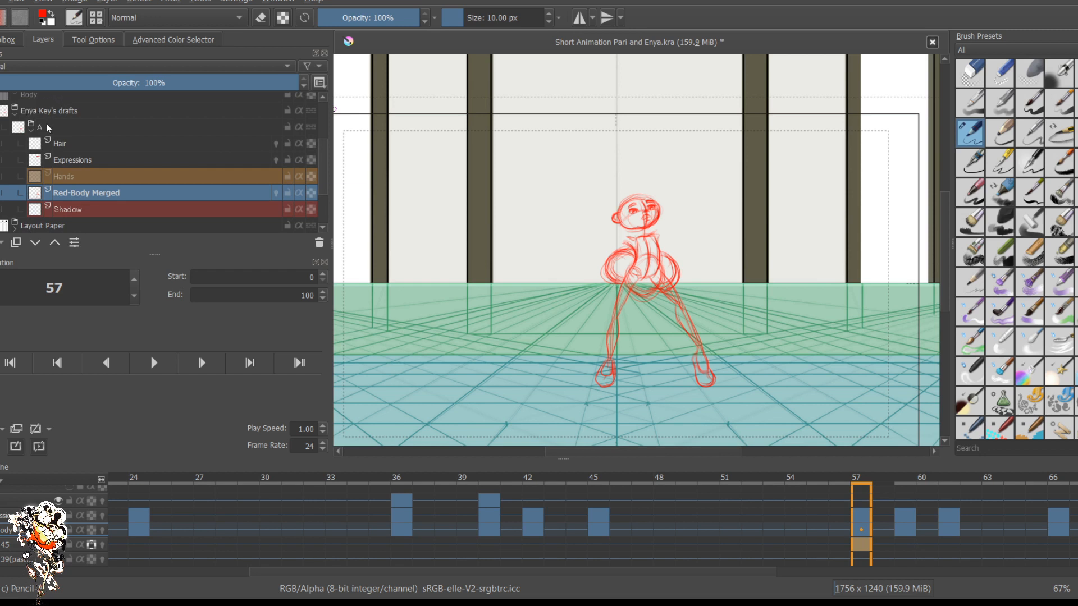
left_click(50, 140)
left_click(66, 160)
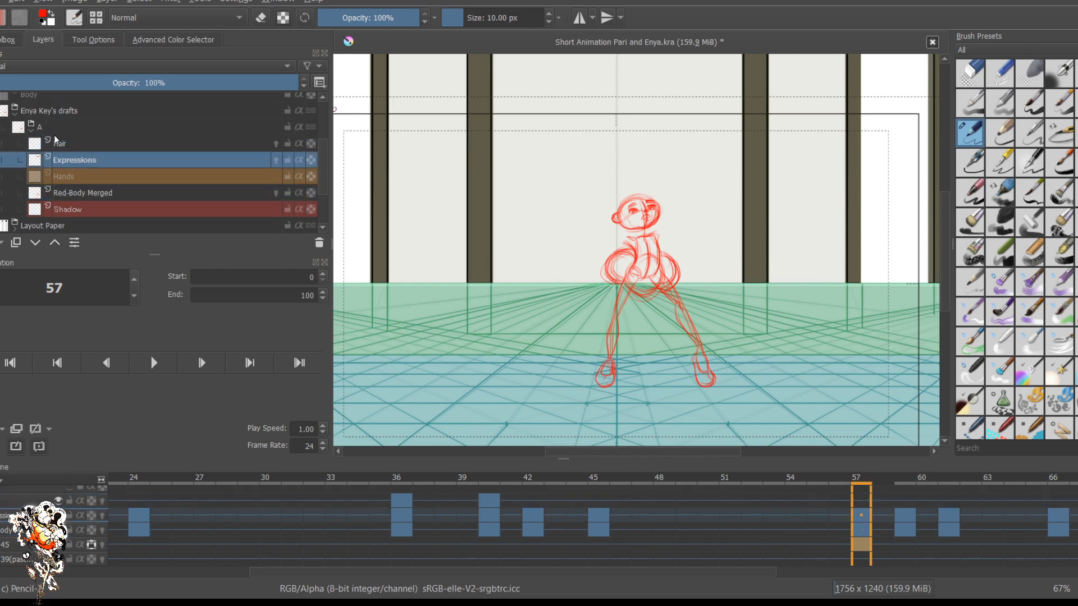
left_click(68, 176)
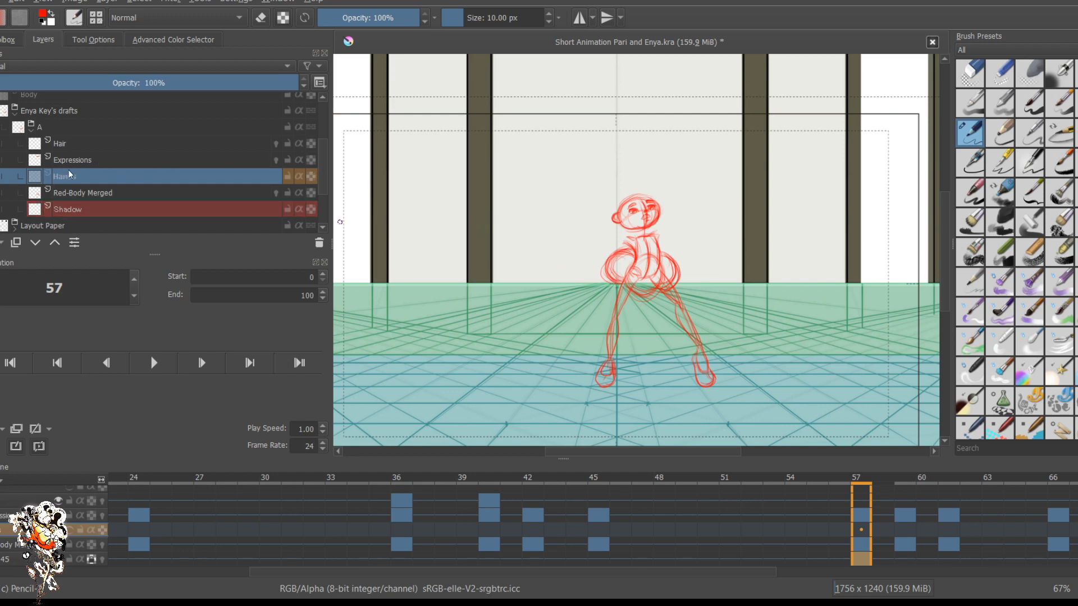
left_click(72, 192)
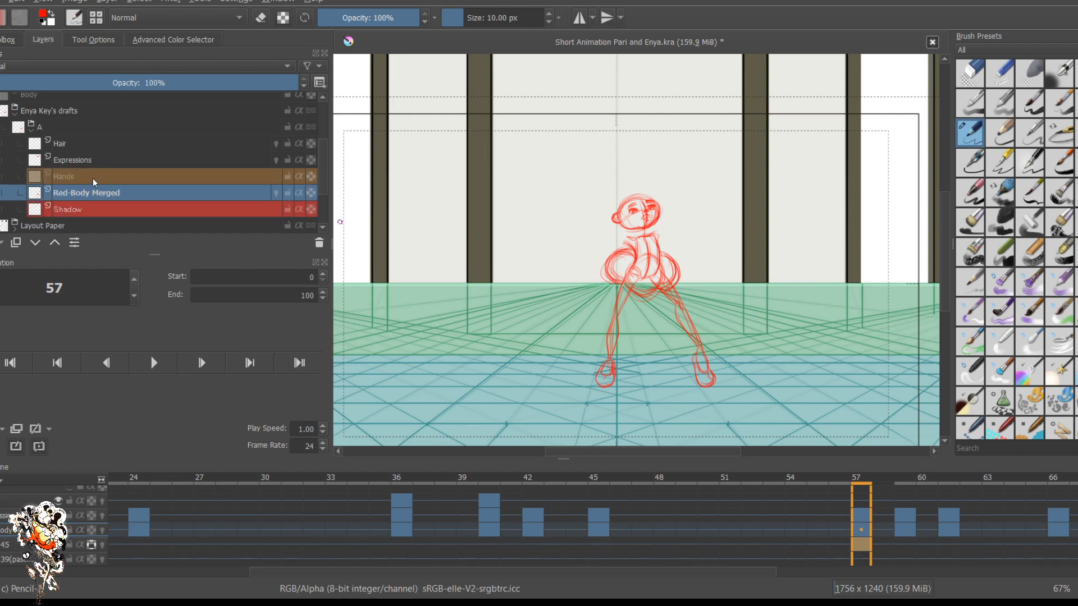
key("Page_Down")
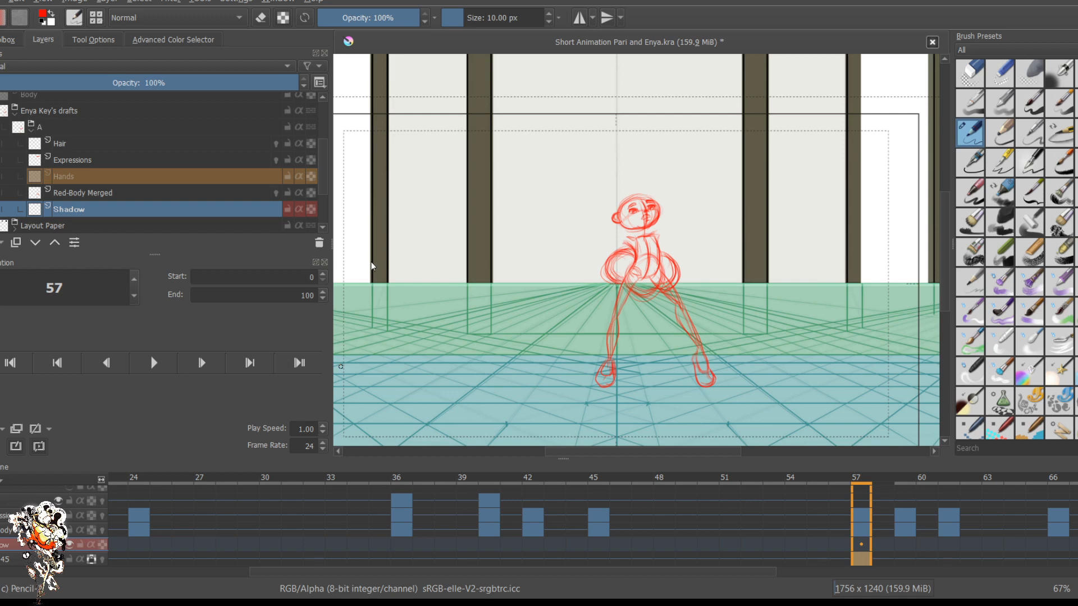
Step: Try onion skins on the Red-Body Merged, Expressions and Hair layers at frame 57, and turn them off again
left_click(102, 529)
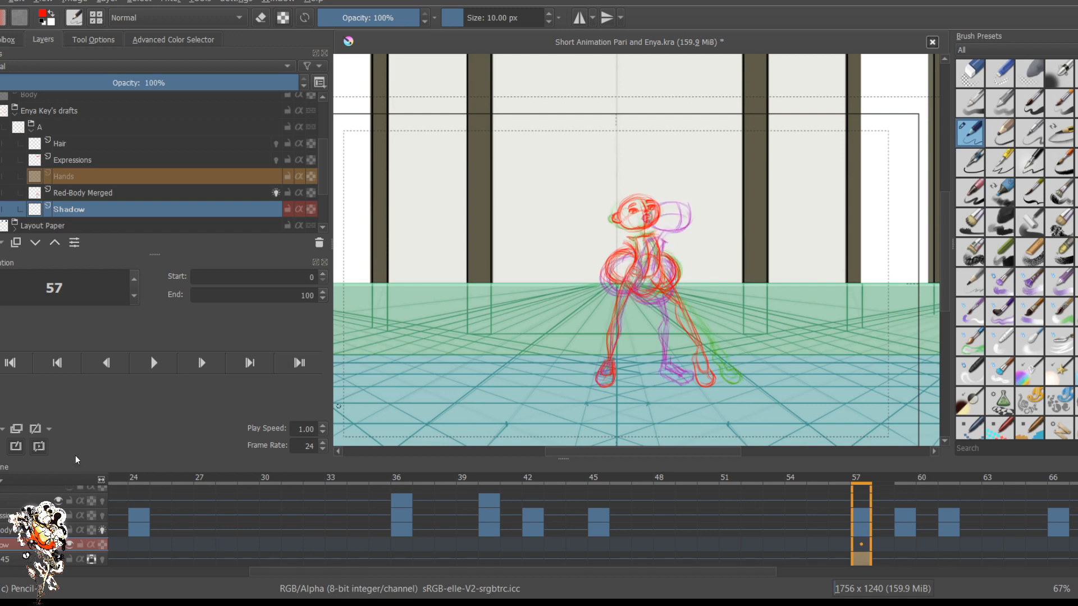
left_click(102, 515)
left_click(102, 500)
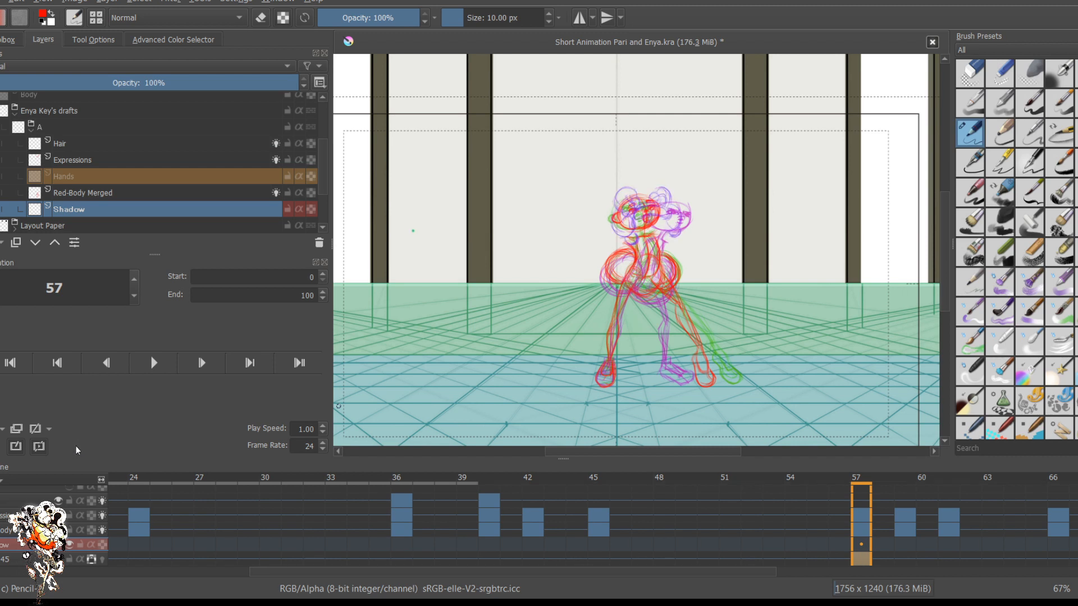
left_click(102, 501)
left_click(102, 515)
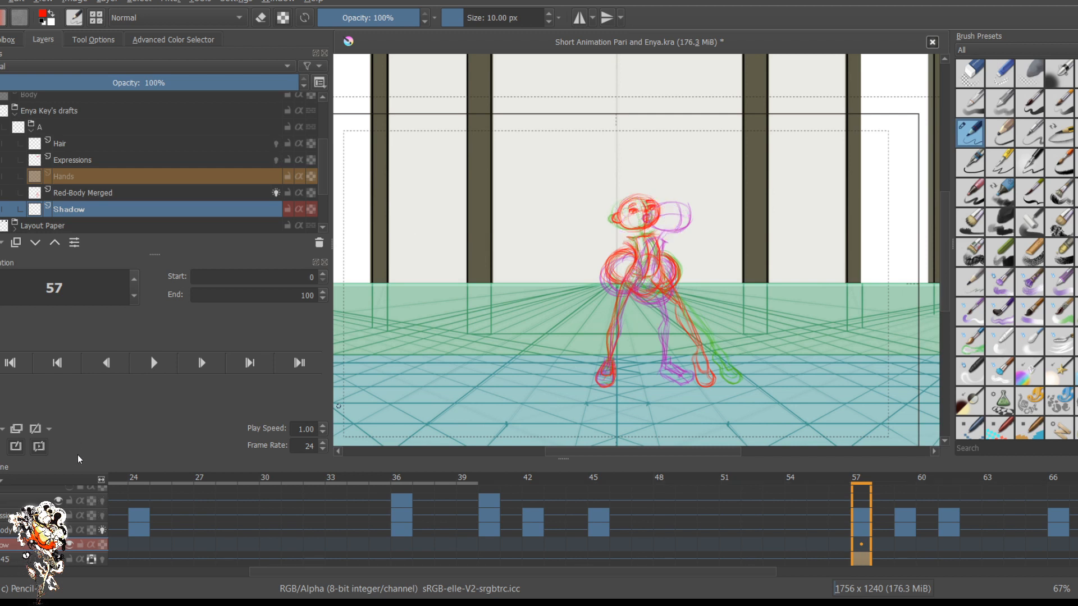
left_click(102, 530)
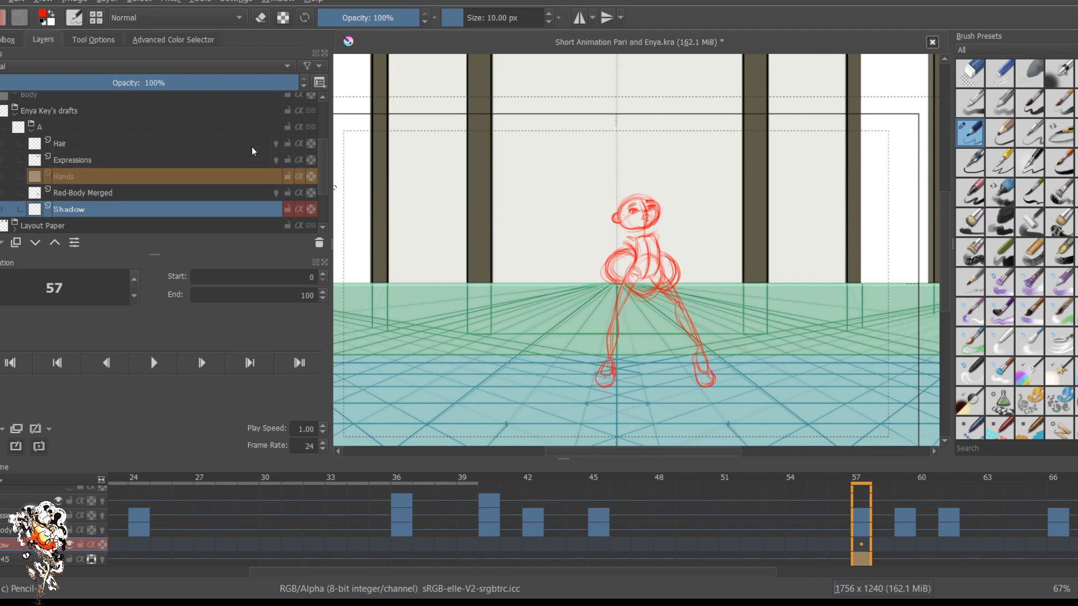
Step: Turn on onion skins for the Expressions, Hair and Red-Body Merged layers and select the Hands layer
left_click(275, 160)
left_click(275, 143)
left_click(276, 192)
left_click(274, 177)
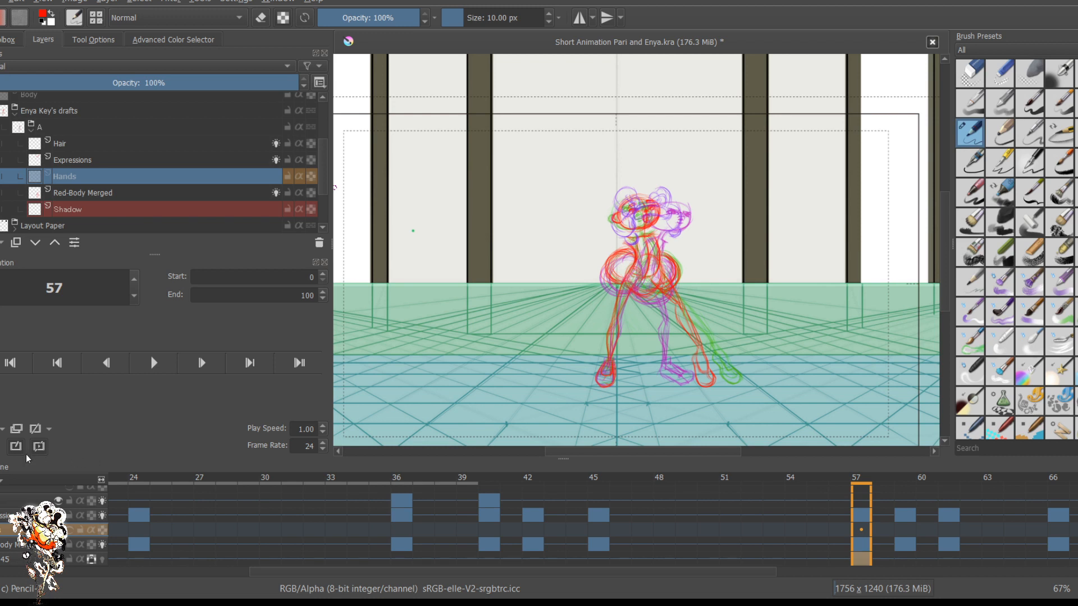
Step: Examine the onion-skinned pose at frames 23 and 26 with the Hands layer active
left_click(160, 529)
left_click(118, 529)
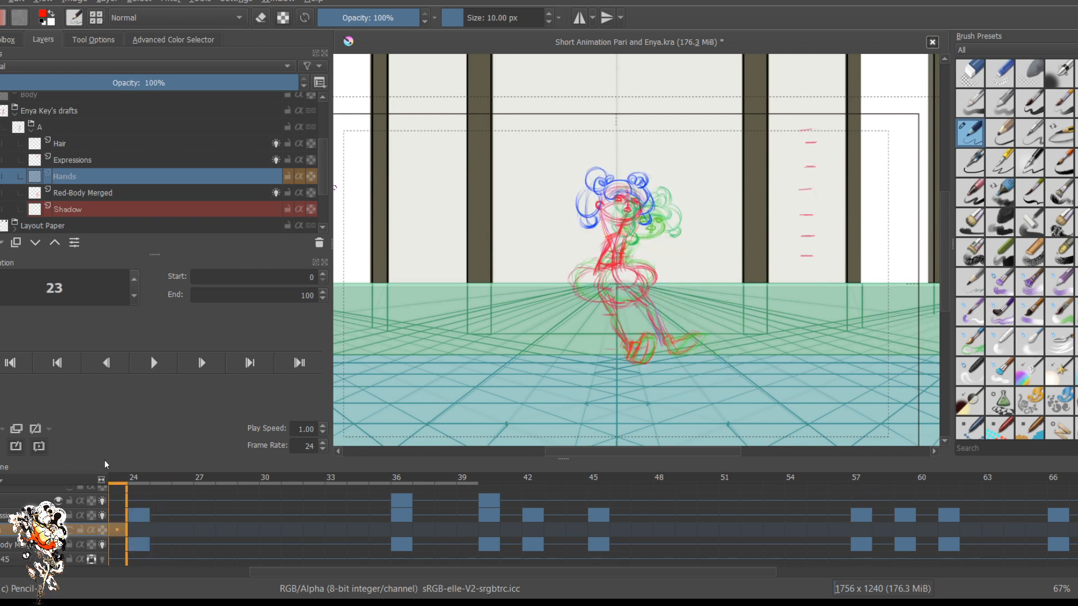
key("space")
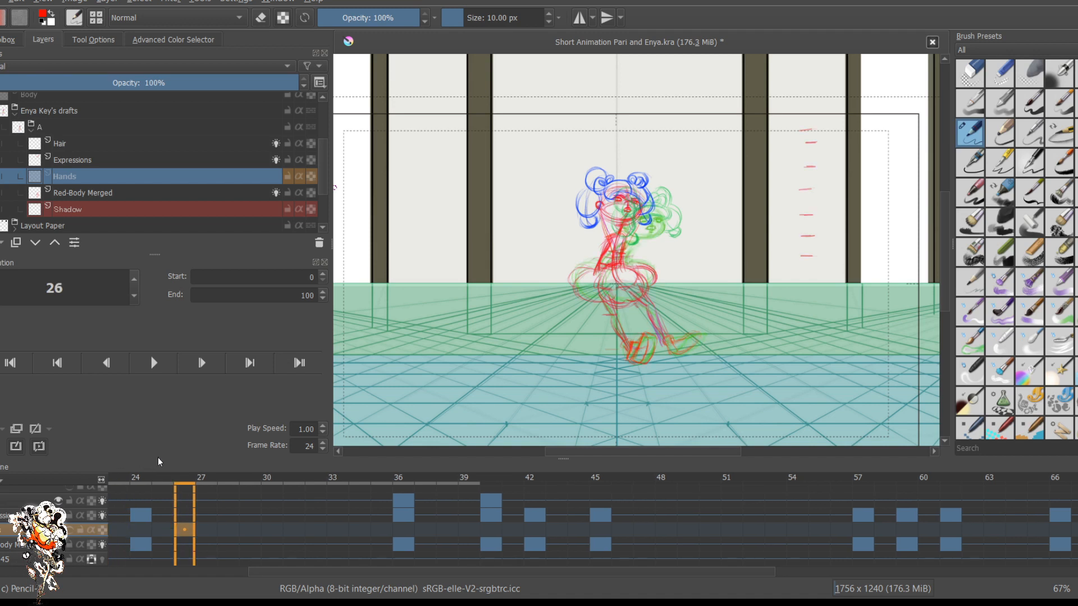
key("space")
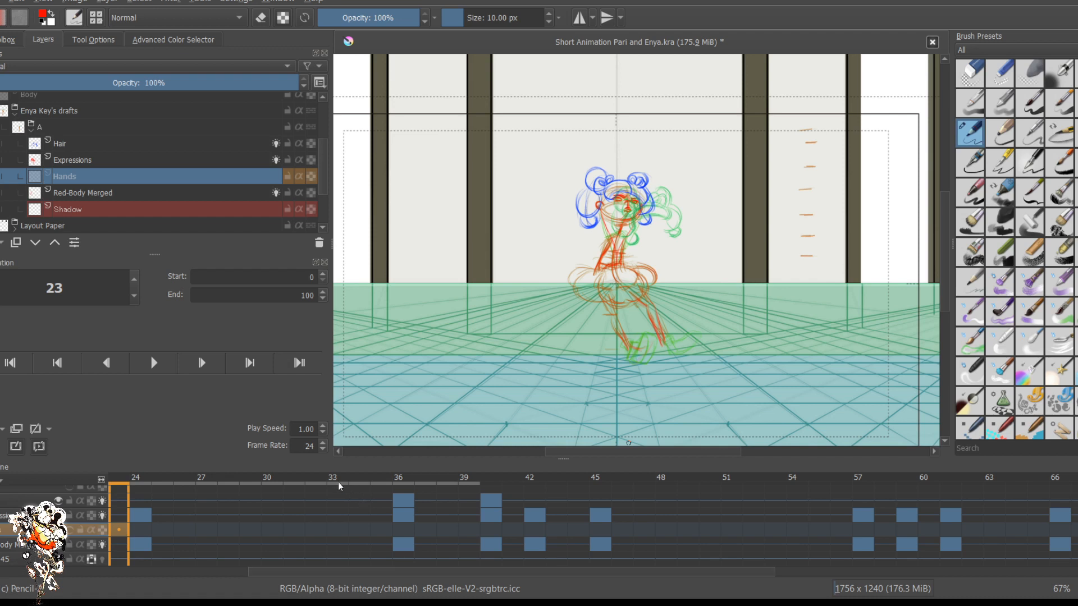
Step: Examine the onion-skinned key poses at frames 36, 40, 42, 45 and 57, viewing the figure at frame 57 up close
key("period")
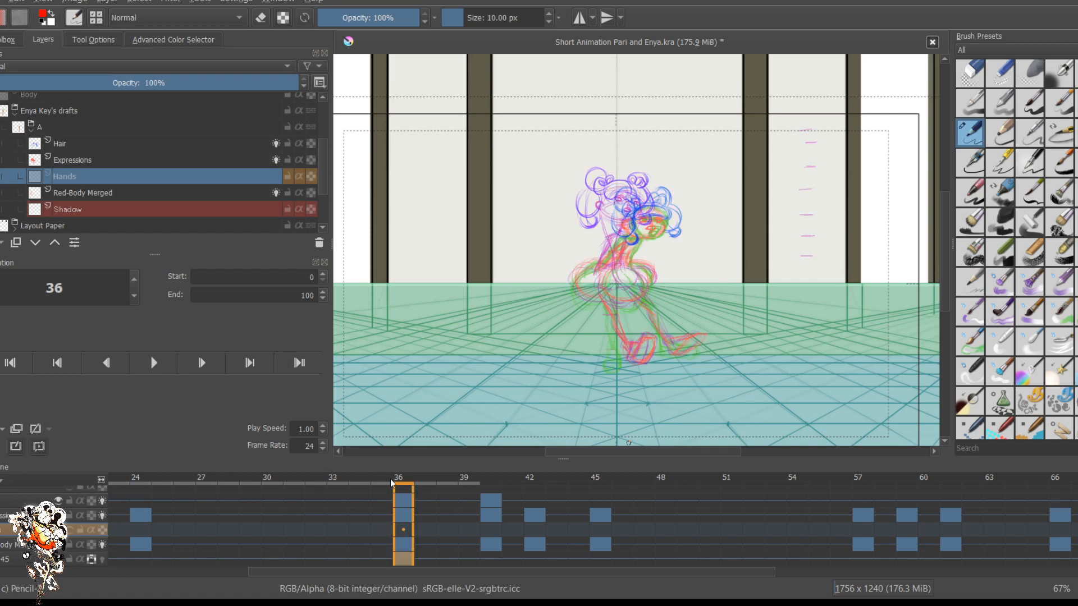
key("period")
key("period")
key("period")
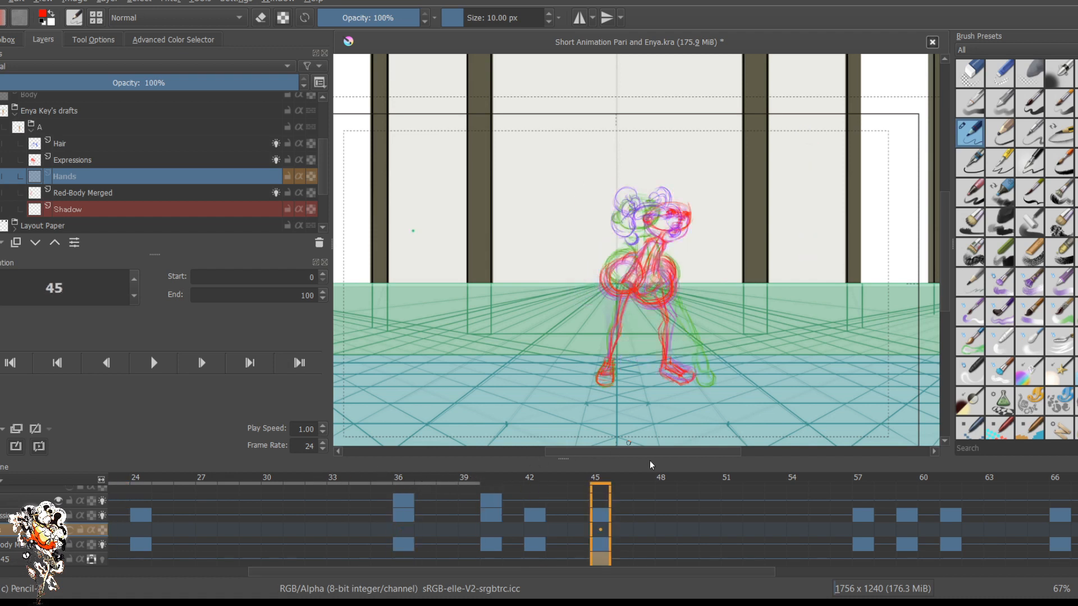
key("period")
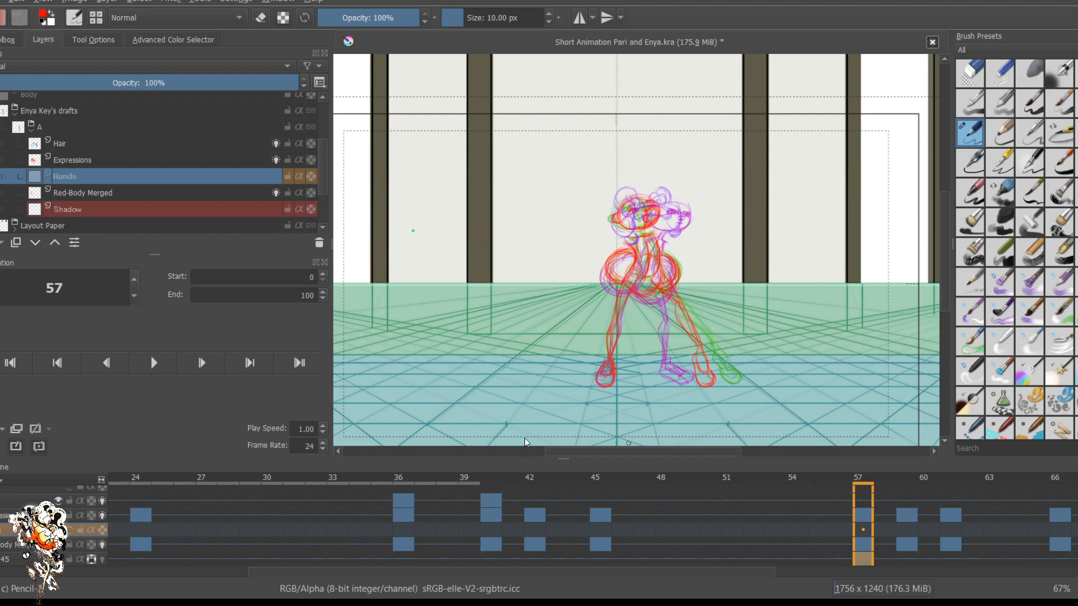
scroll(538, 222, "up", 3)
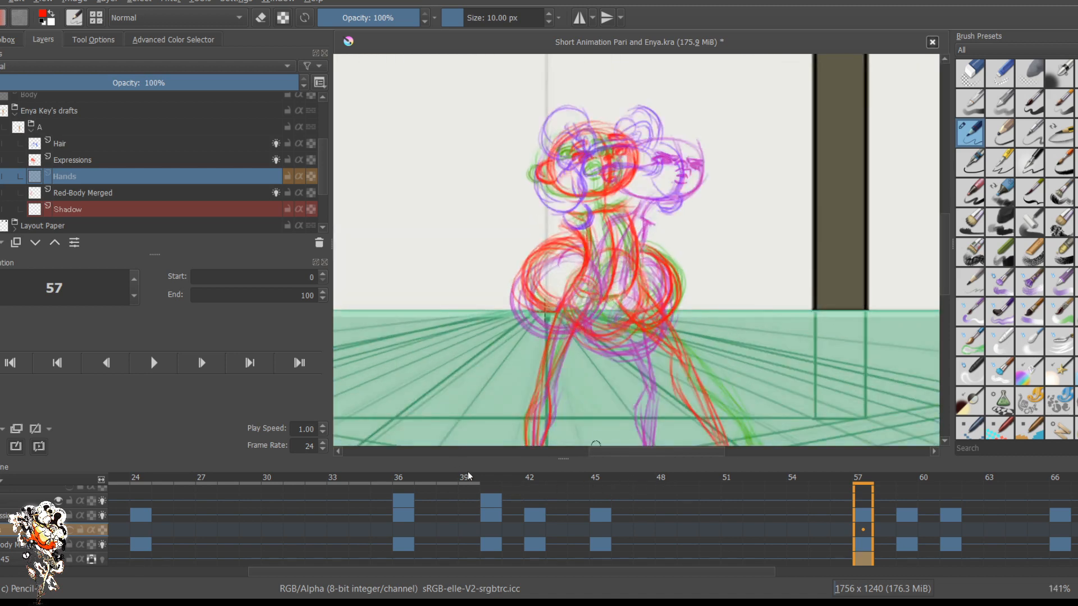
Step: Compare the onion-skinned poses at frames 42, 40 and 45 with the Hands layer active
key("comma")
key("comma")
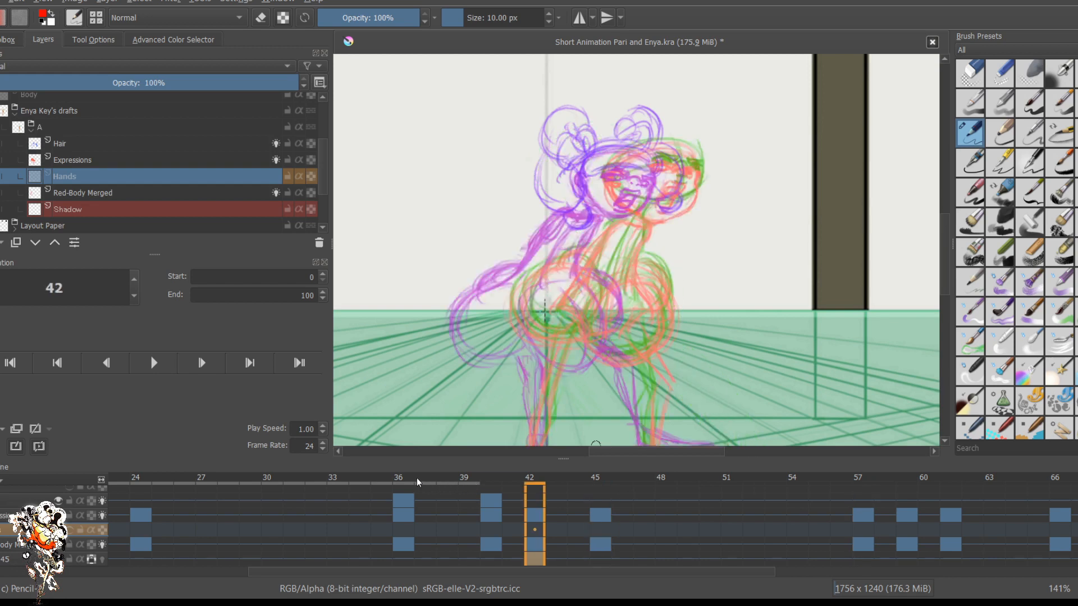
key("comma")
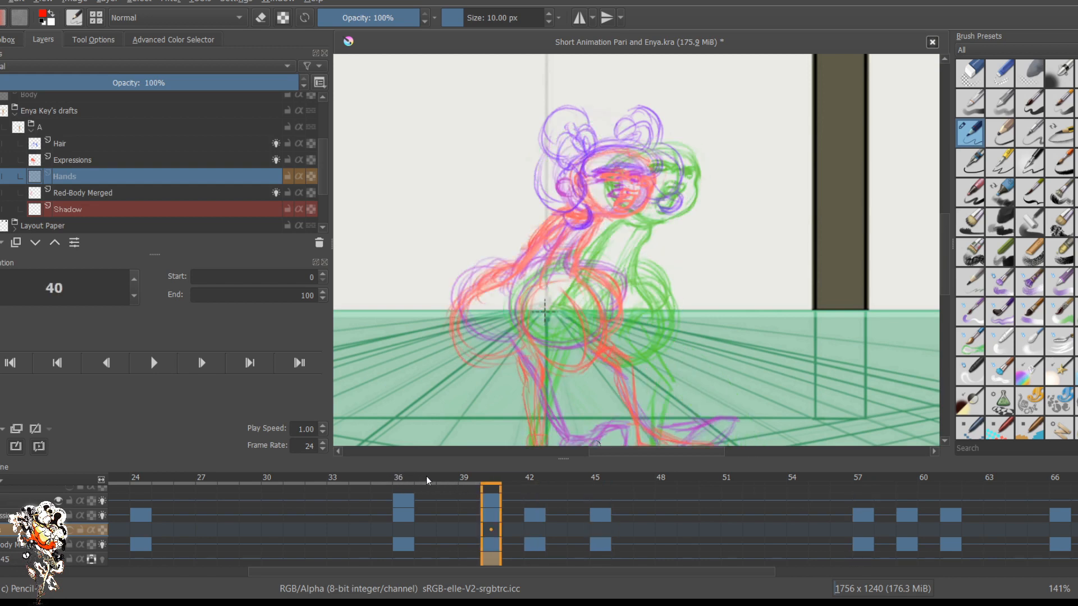
key("period")
key("period")
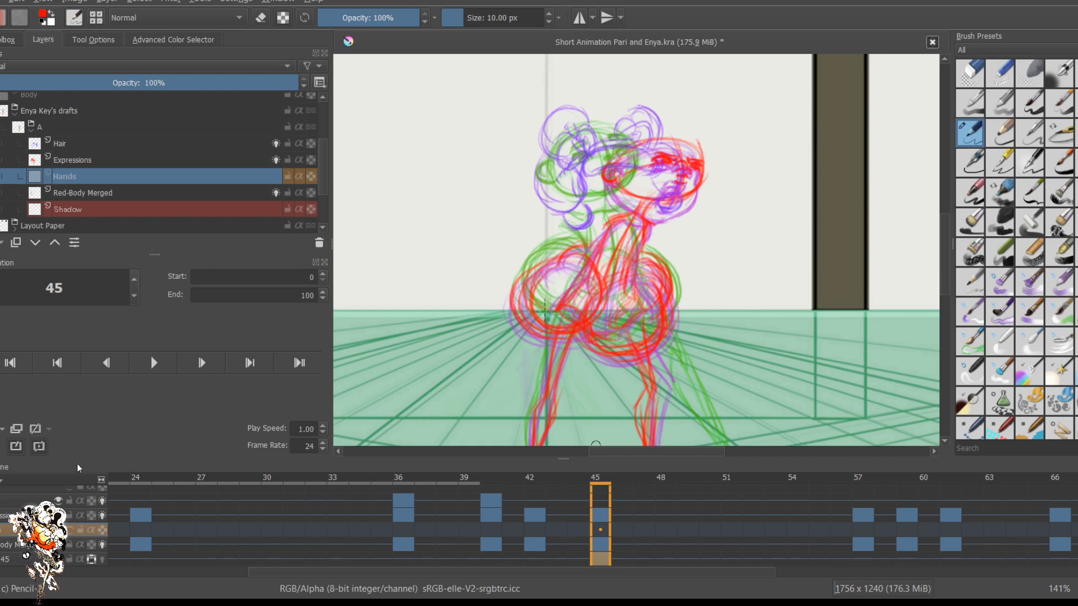
Step: Select the Red-Body Merged layer and turn off onion skins on the Expressions, Red-Body Merged and Hair layers
key("Page_Down")
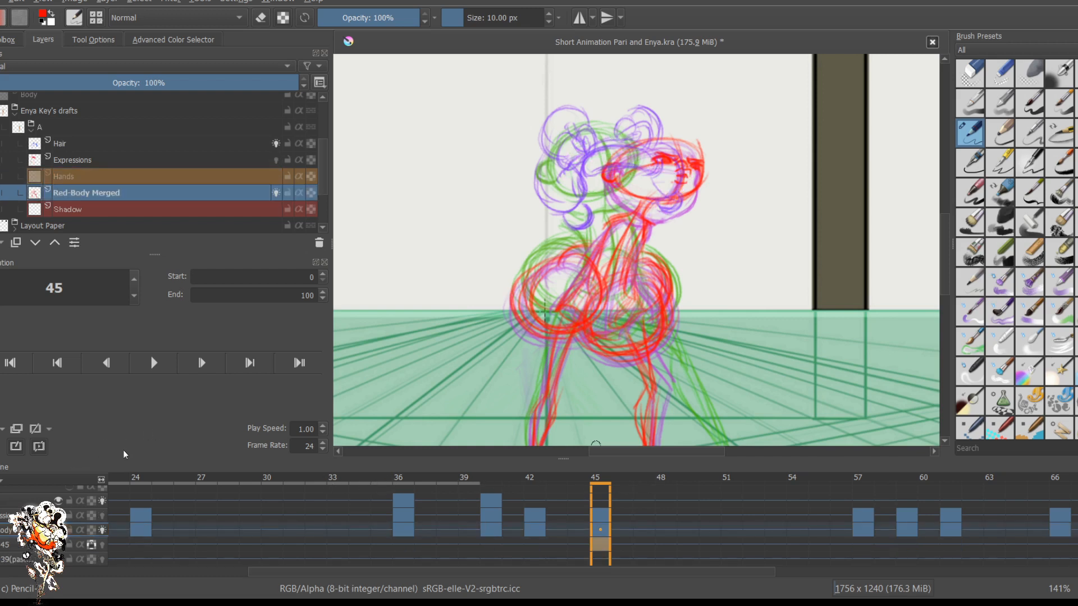
key("comma")
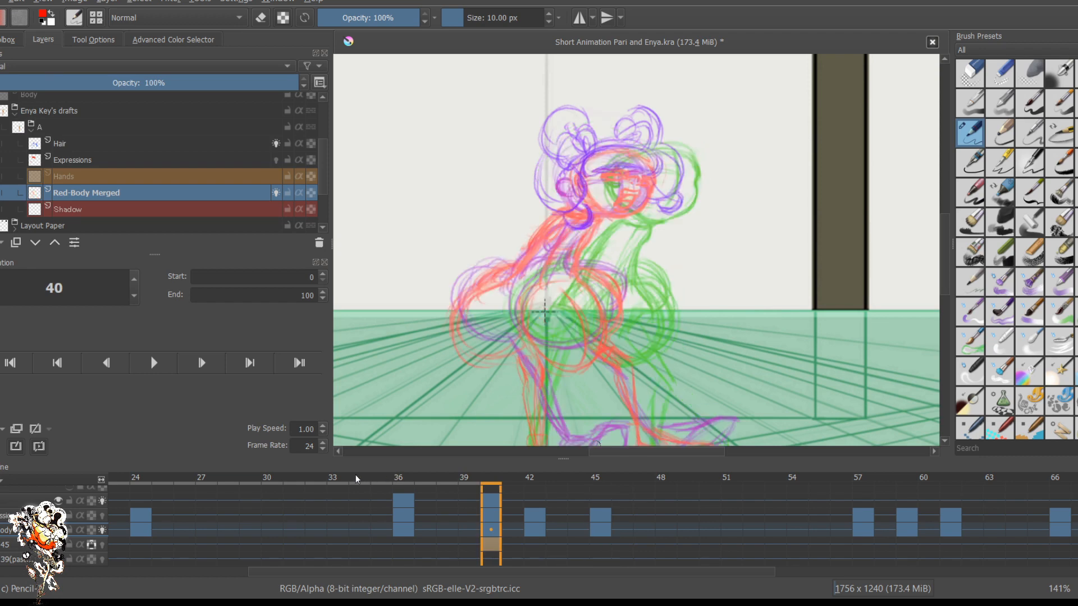
key("comma")
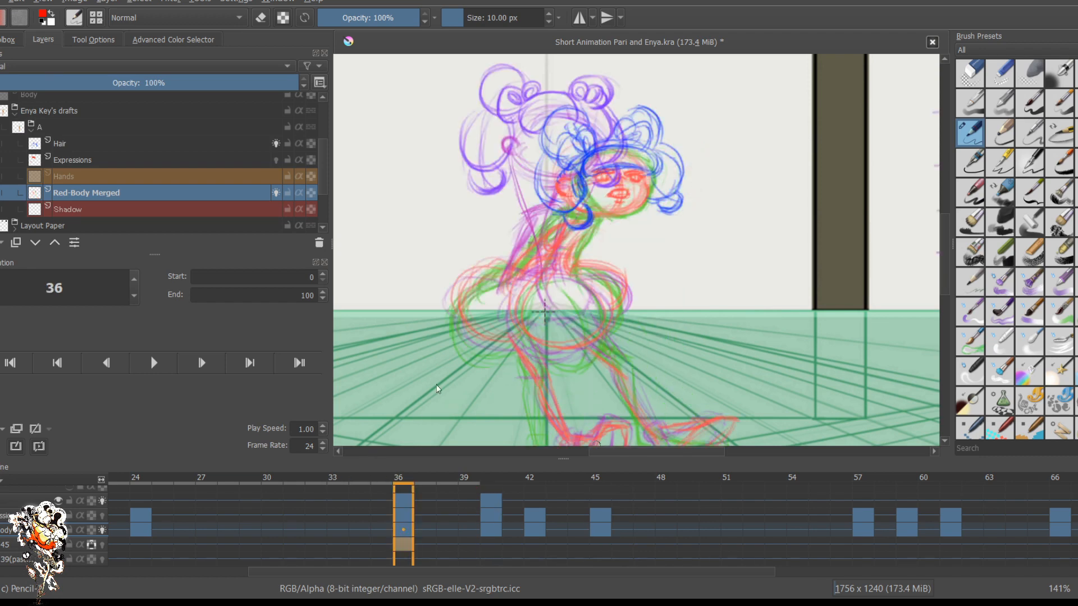
left_click(103, 529)
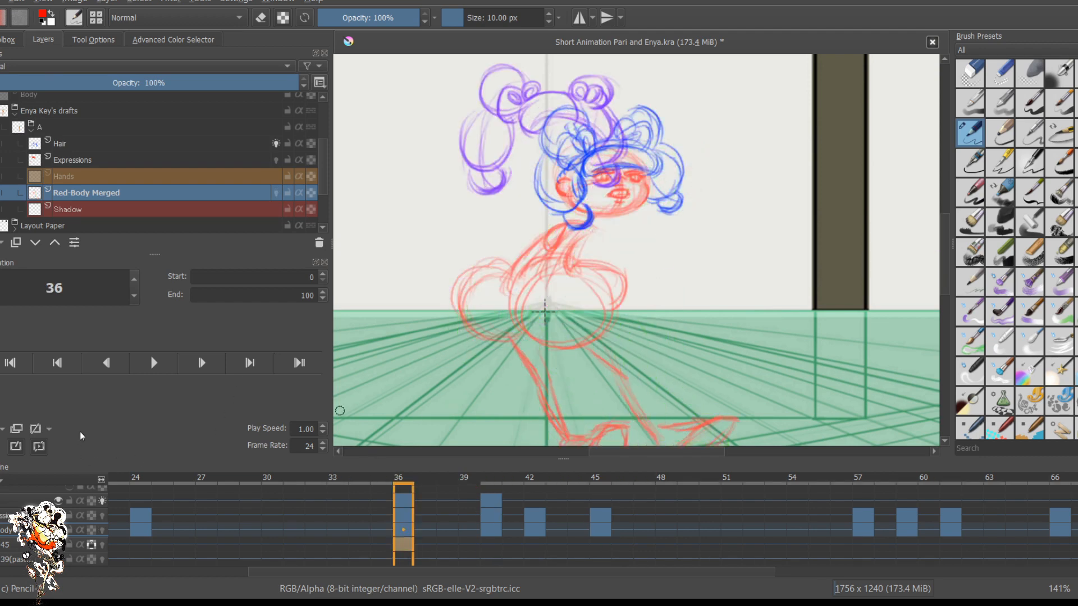
left_click(102, 501)
Step: Examine the poses at frames 36, 40 and 42 up close without onion skins, returning to frame 39
scroll(616, 247, "up", 3)
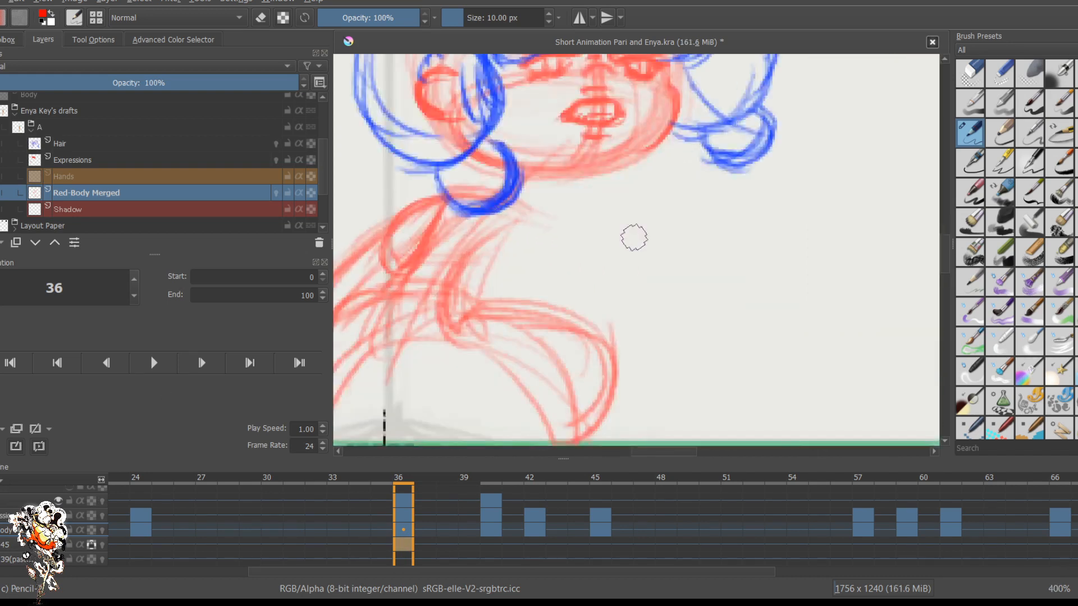
scroll(634, 237, "down", 3)
scroll(634, 238, "up", 2)
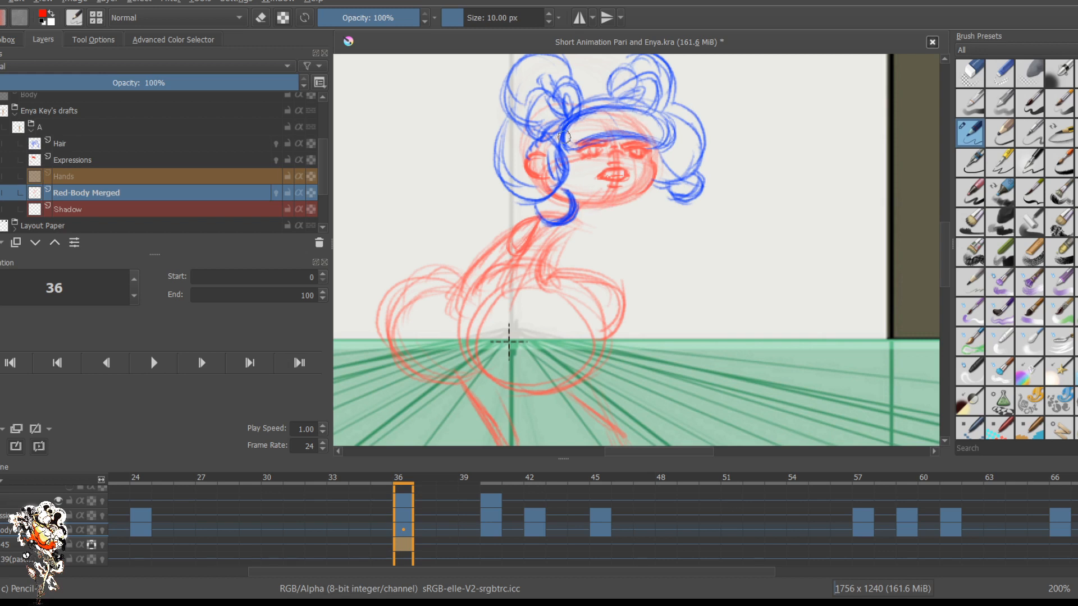
key("period")
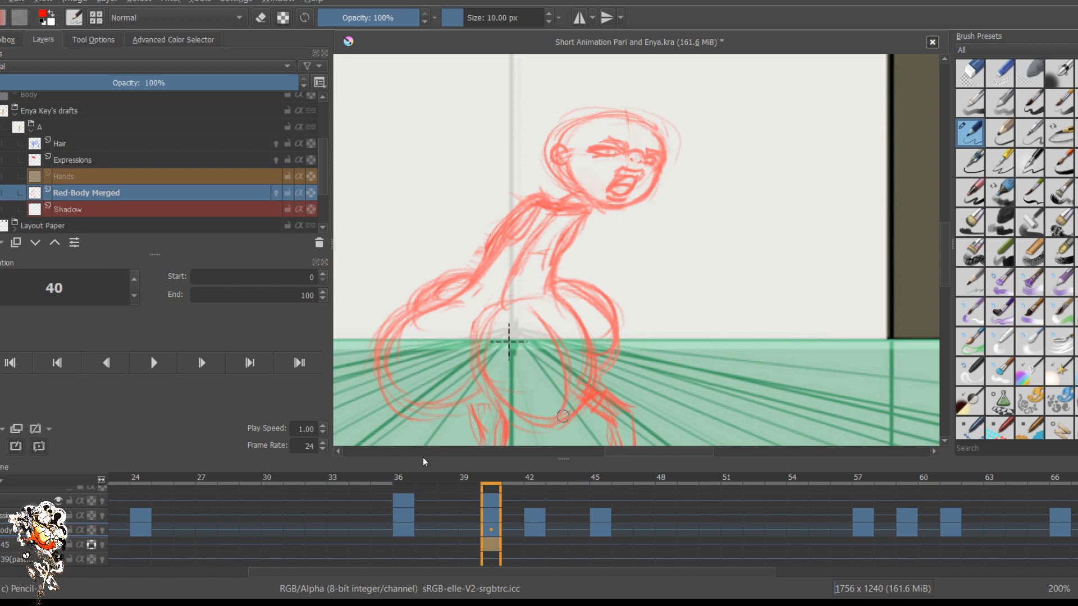
key("Right")
key("Right")
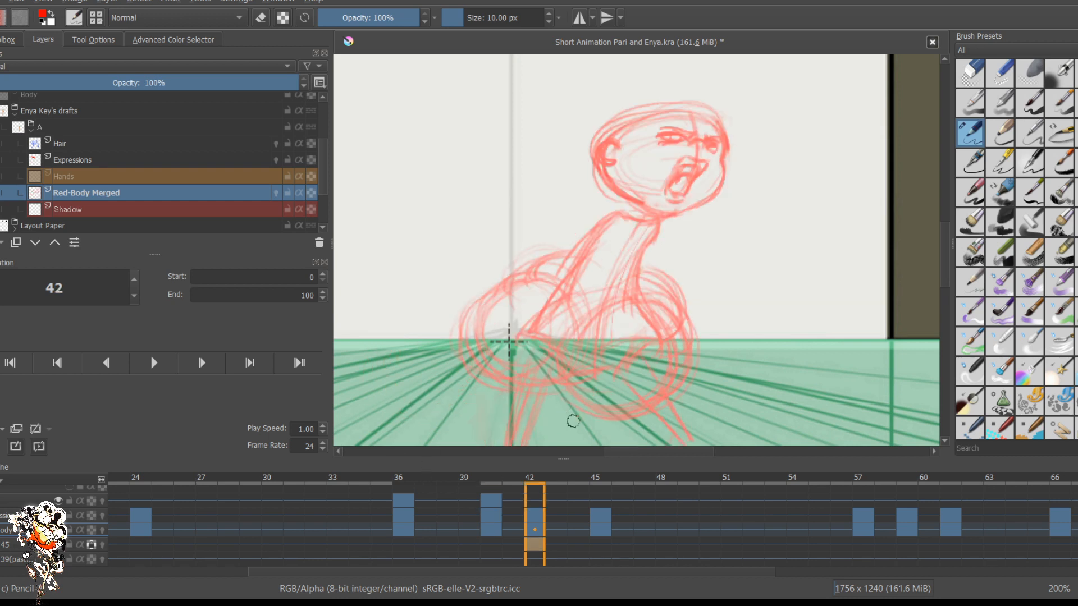
key("Left")
key("Left")
key("Left")
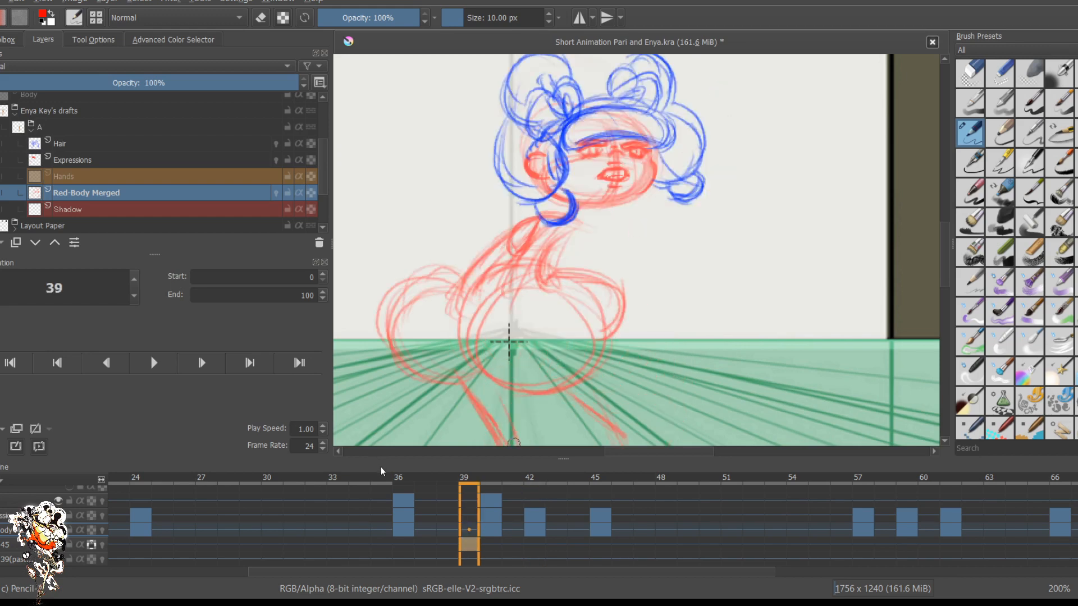
Step: Flip back and forth between frames 39 and 45 to check the movement from the lunge to the upright pose
key("Right")
key("Right")
key("Right")
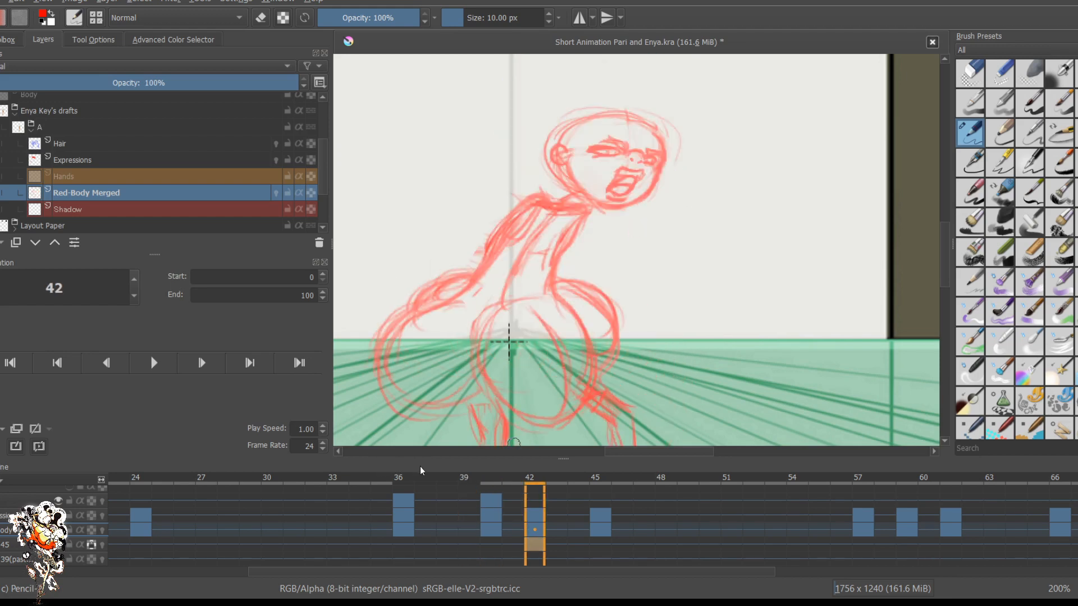
key("Right")
key("Right")
key("Right")
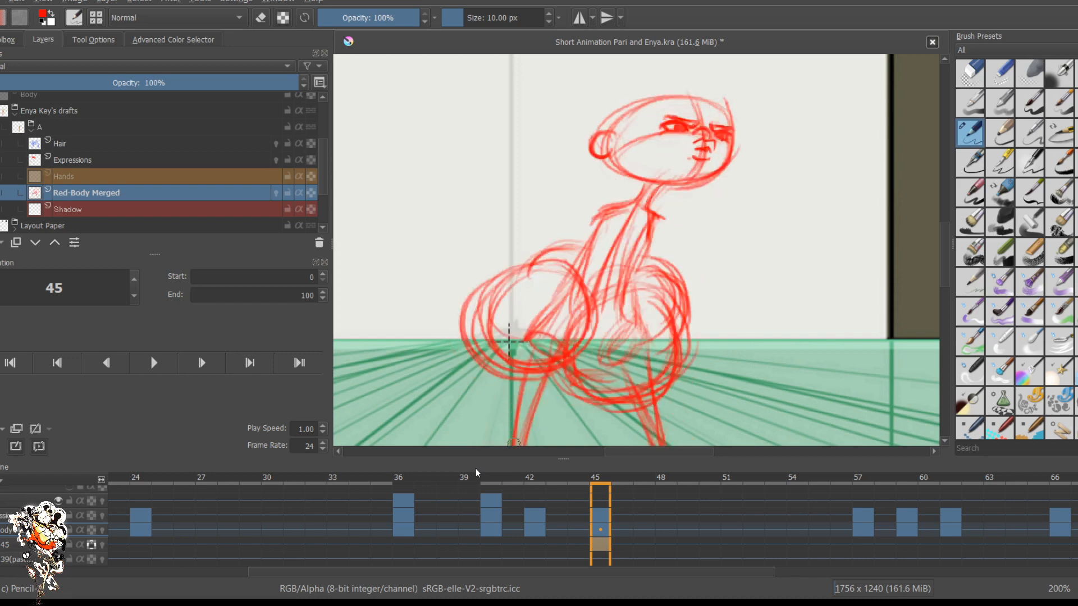
key("Left")
key("Left")
key("Left")
key("Right")
key("Right")
key("Right")
Step: Play the animation and review the poses at frames 0, 24, 45, 56 and 57
key("space")
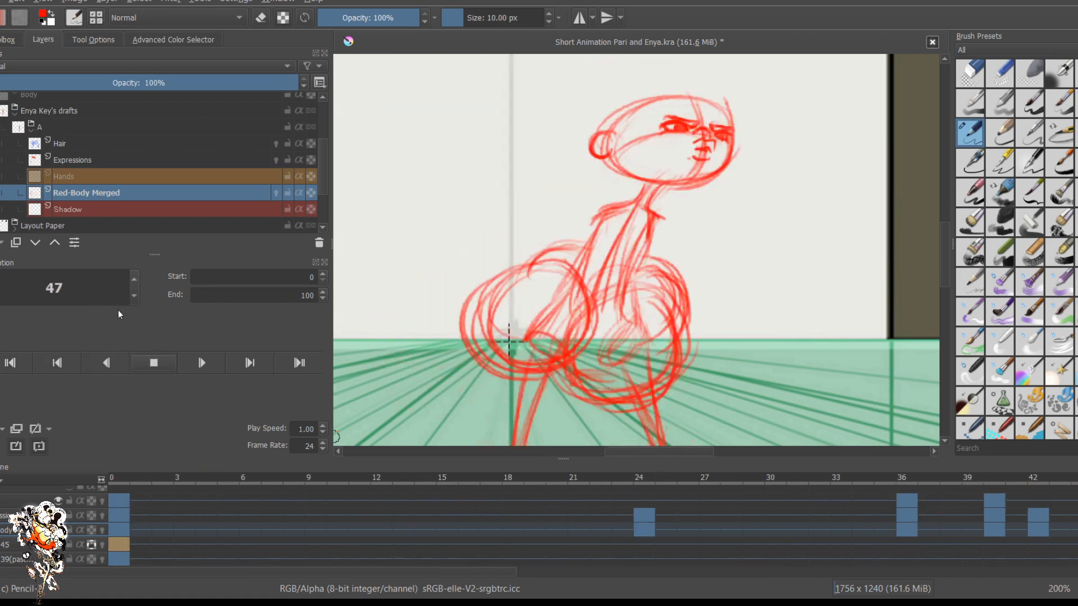
key("space")
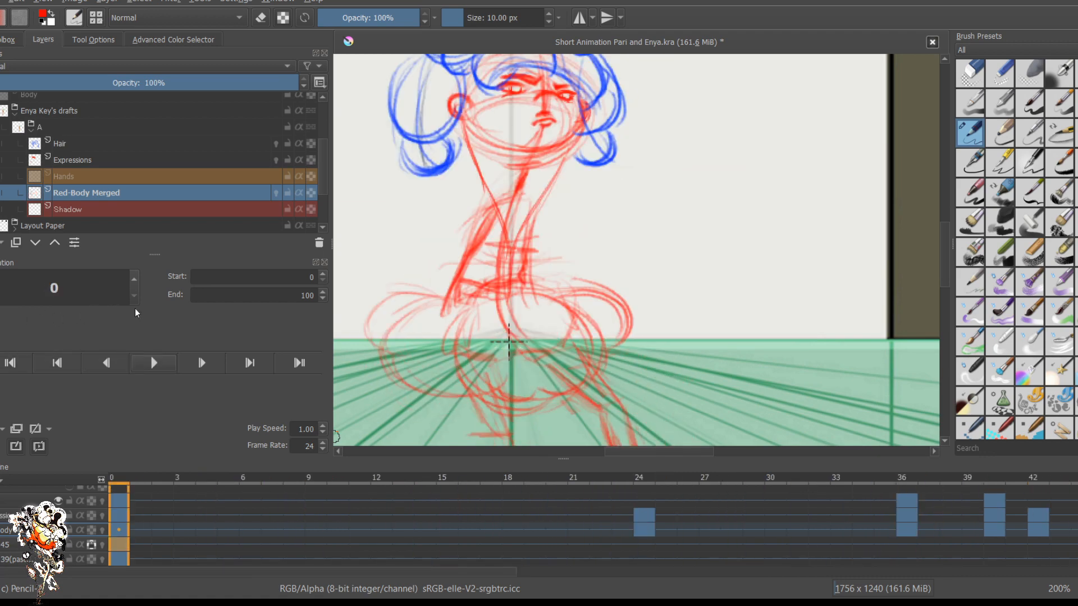
key("period")
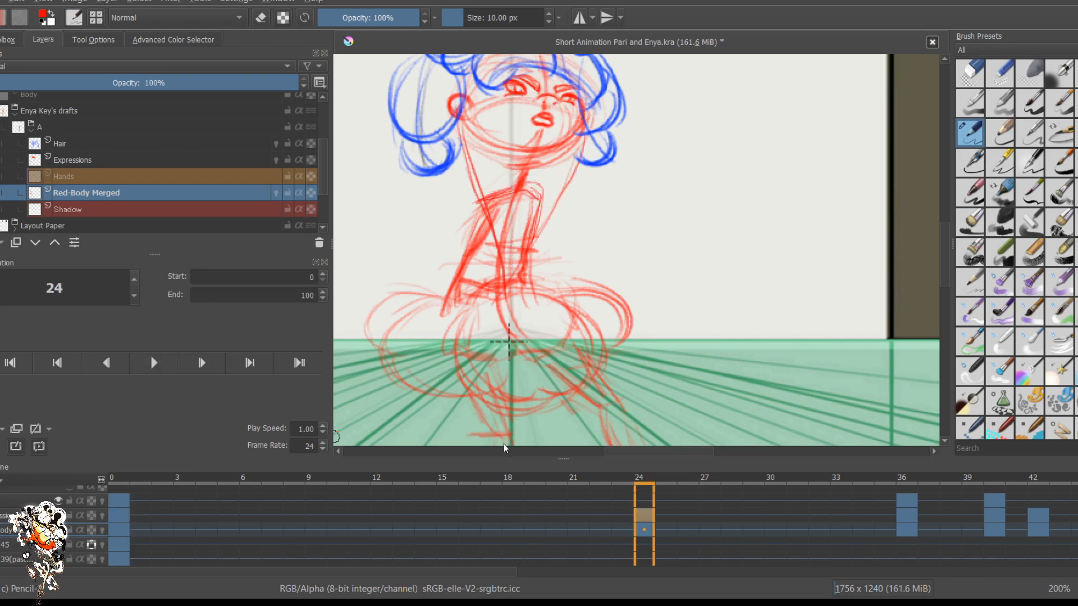
key("space")
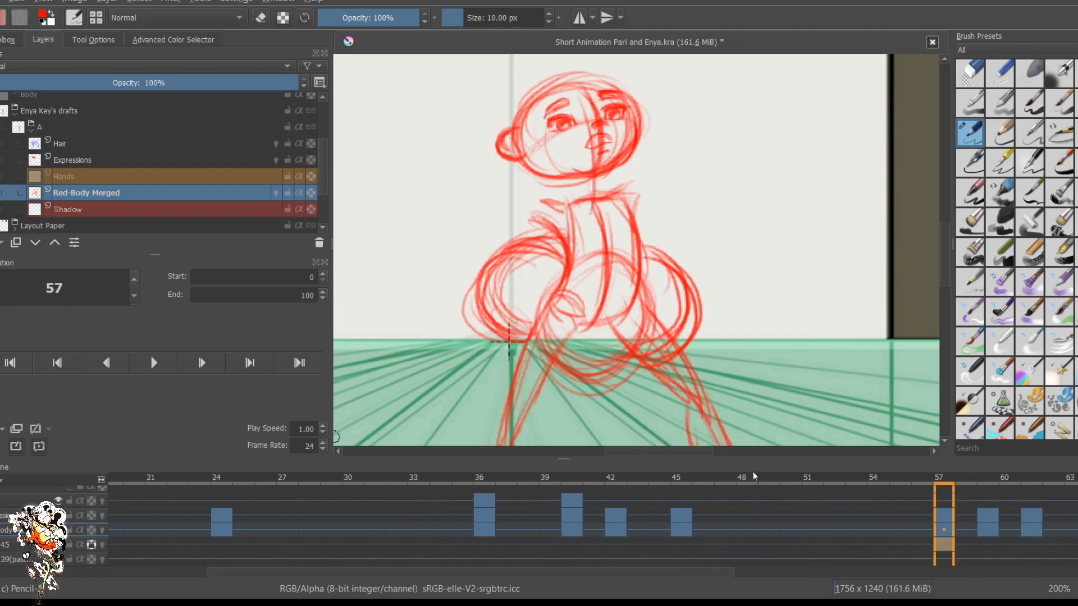
key("space")
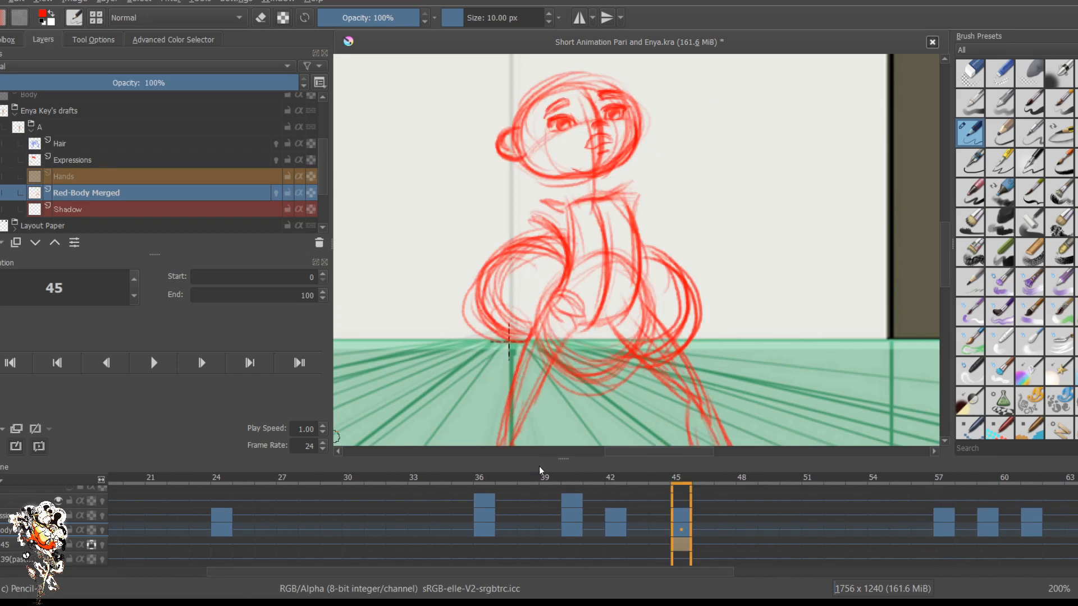
key("space")
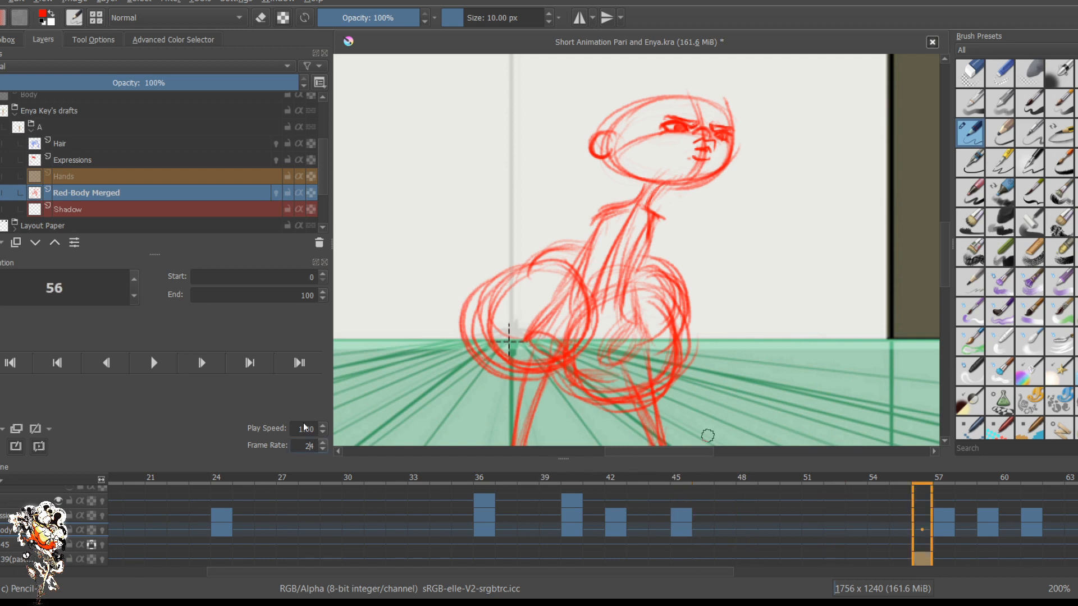
Step: Set the animation's frame rate to 56
key("BackSpace")
key("BackSpace")
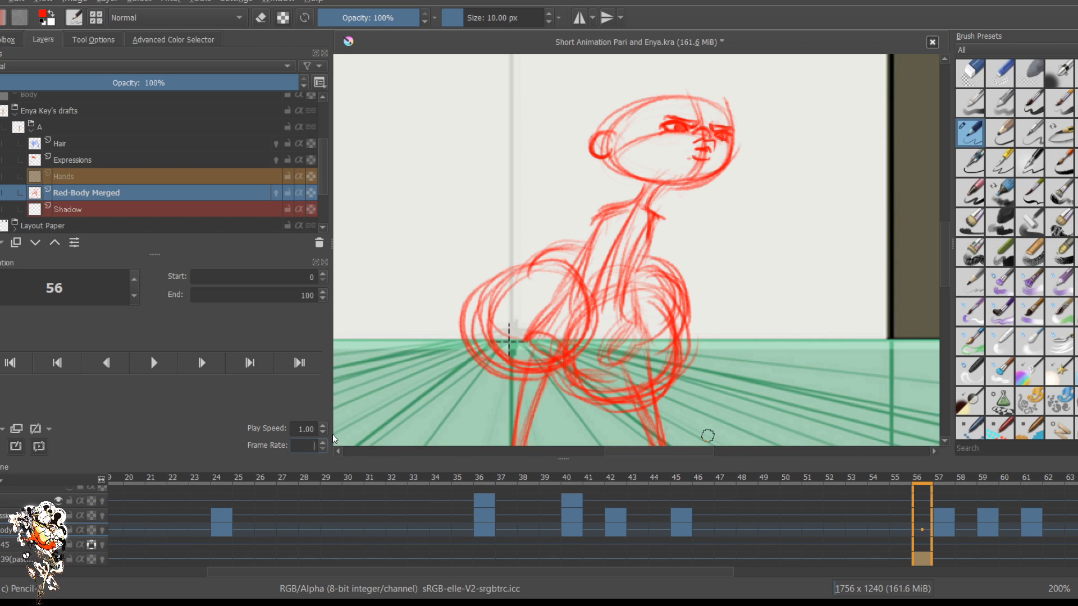
type("56")
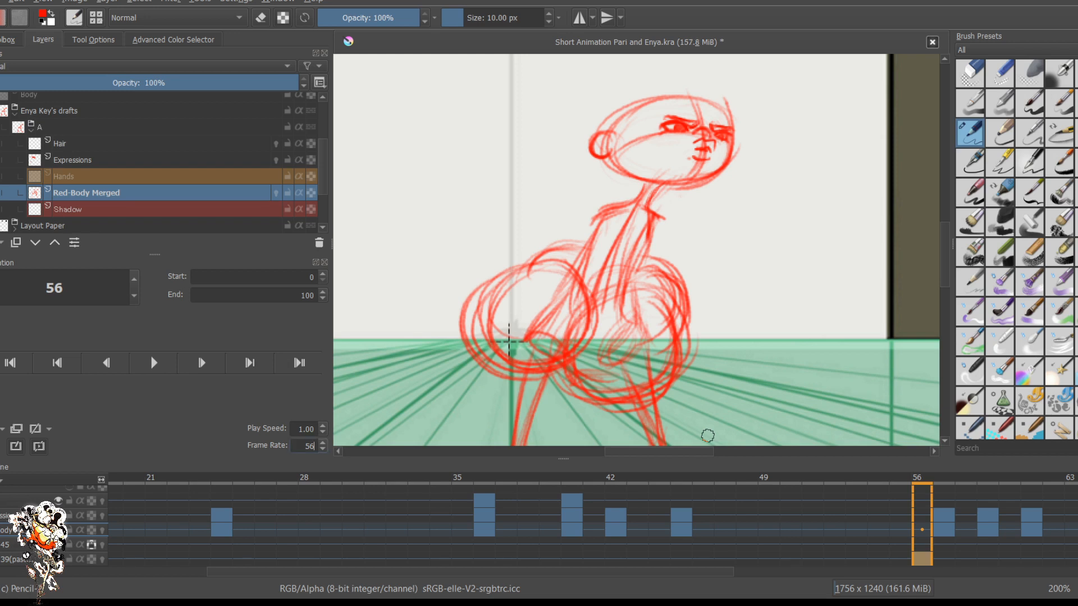
Step: View the full figure at frame 56 and compare it with the pose at frame 57
scroll(684, 356, "down", 2)
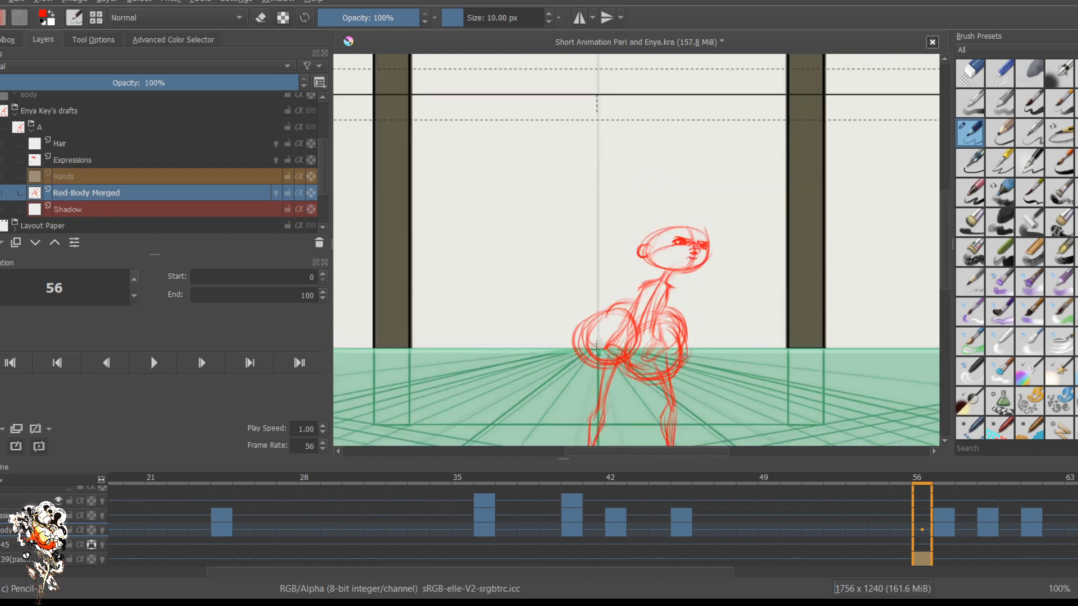
left_click_drag(541, 308, 513, 233)
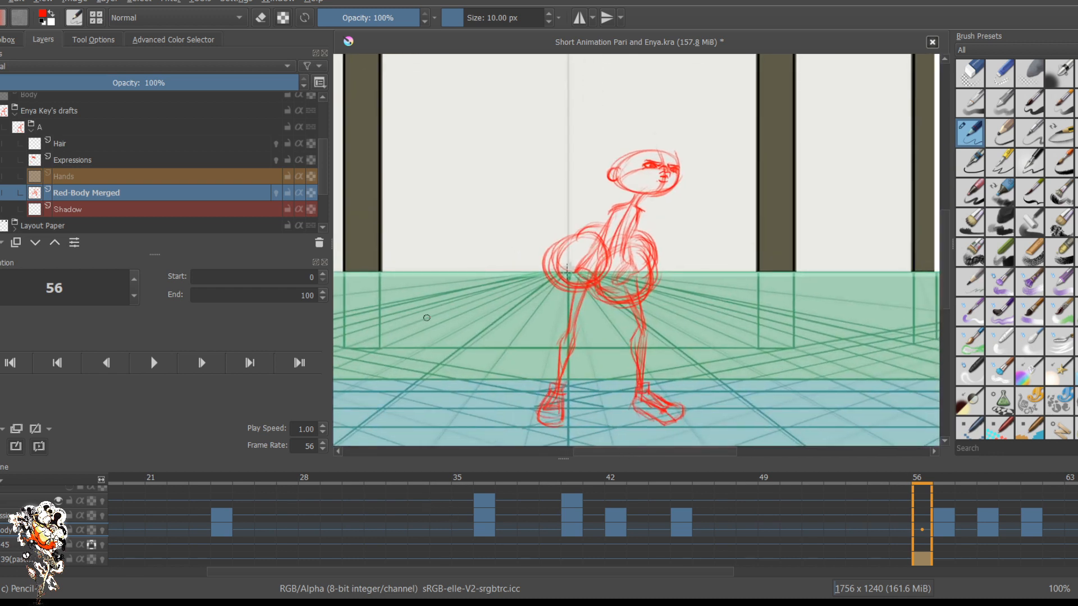
scroll(199, 490, "up", 2)
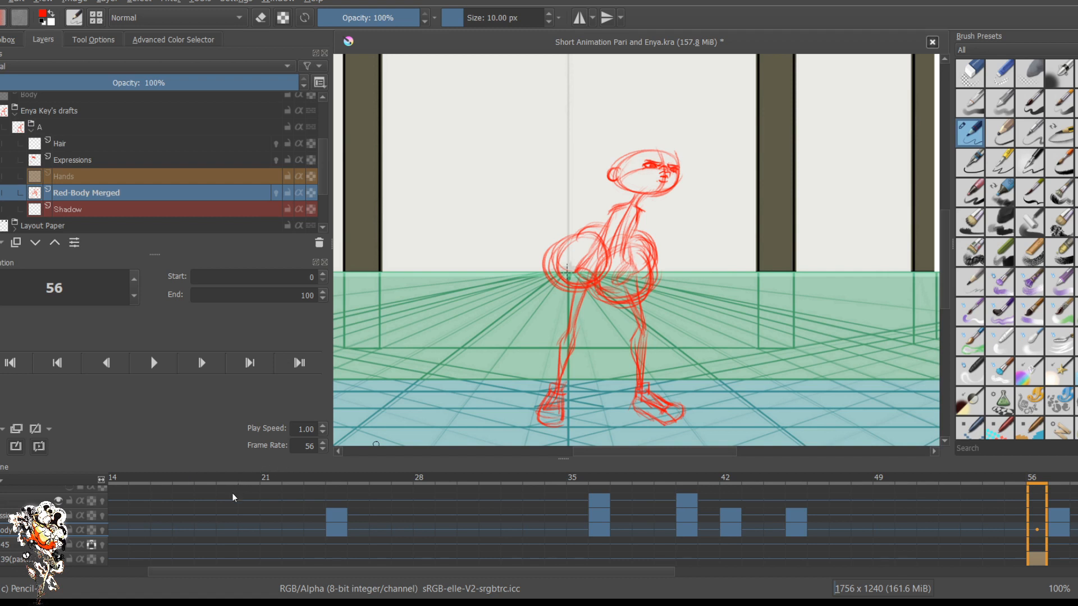
scroll(231, 493, "up", 3)
scroll(181, 496, "up", 2)
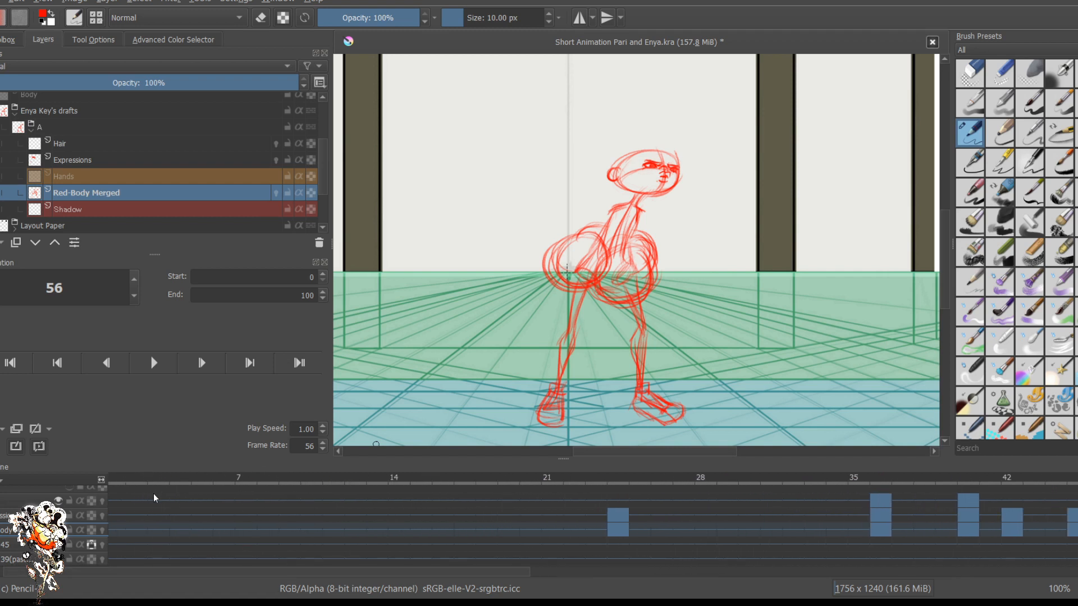
scroll(401, 487, "down", 10)
key("period")
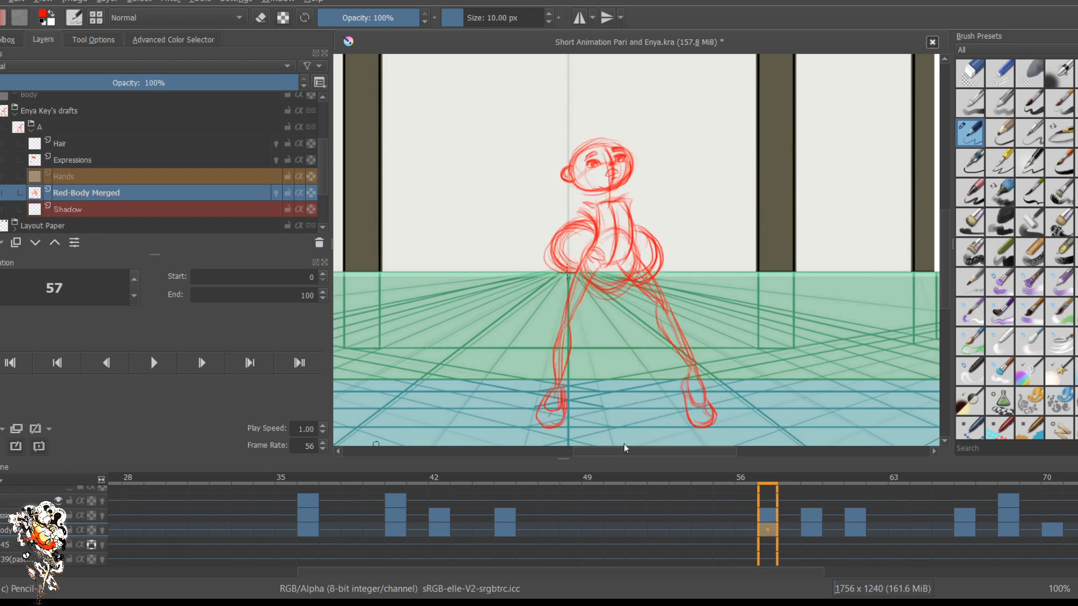
scroll(550, 497, "down", 4)
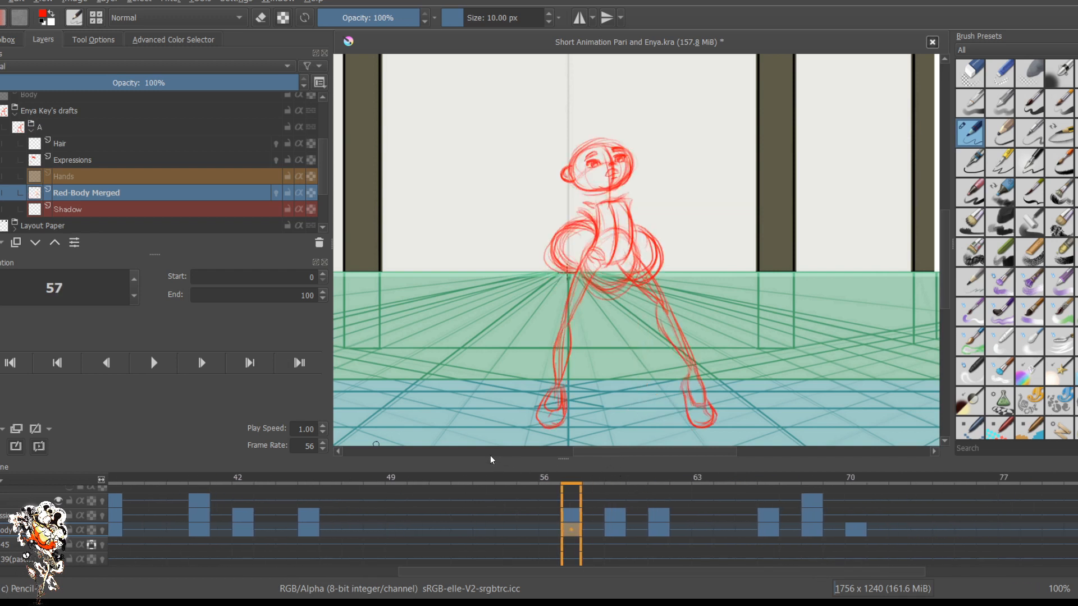
Step: Examine the rough body poses frame by frame from frame 57 past the fall at frame 68
key("period")
key("period")
key("period")
key("period")
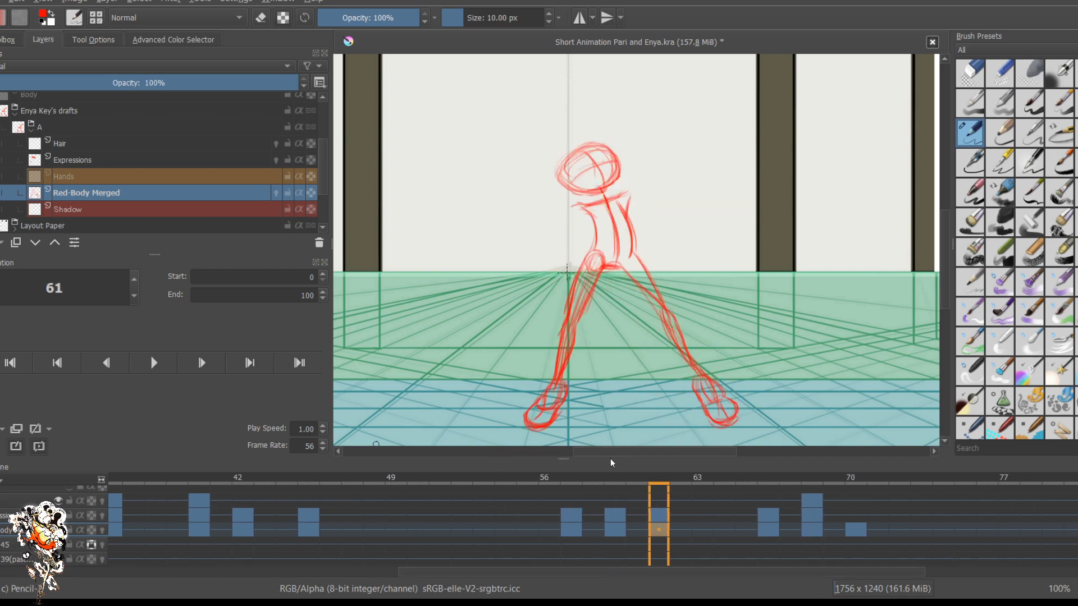
key("period")
key("period")
key("period")
key("period")
key("period")
key("period")
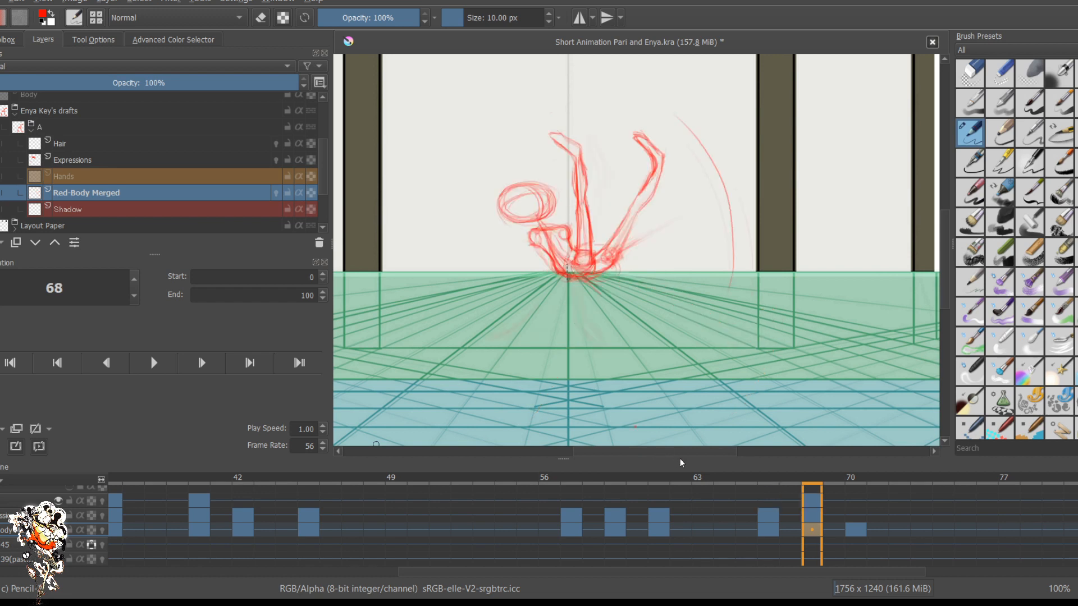
key("period")
Step: Review the body poses in reverse from the fall at frame 68 back to frame 57
key("comma")
key("comma")
key("comma")
key("comma")
key("comma")
key("comma")
key("comma")
key("comma")
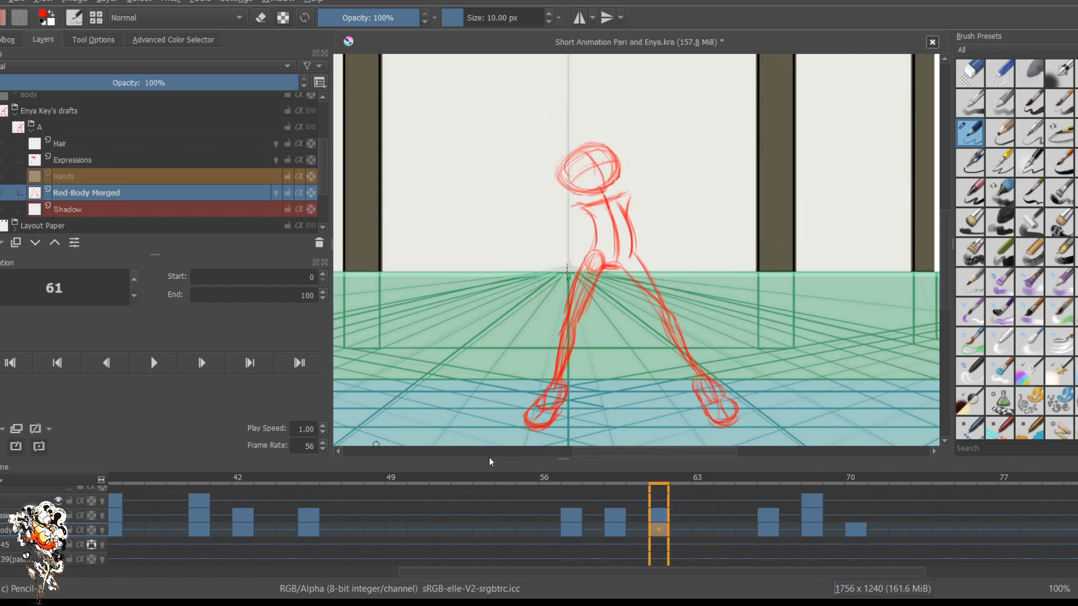
key("comma")
key("comma")
key("comma")
key("comma")
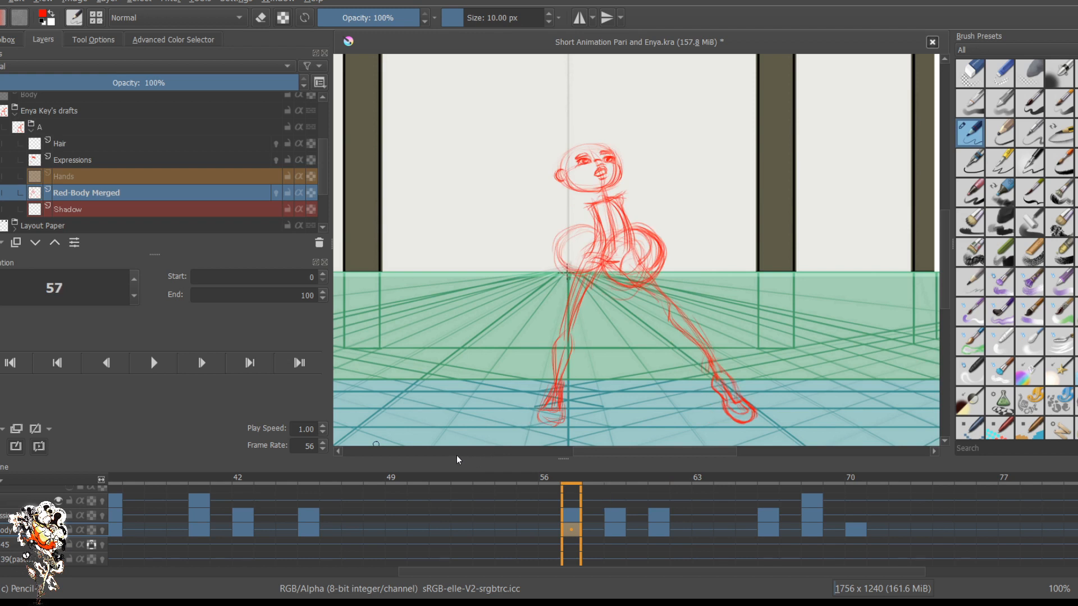
Step: Compare the body poses from frame 57 to 61 and reinforce the two rounded forms at the hips in frame 59
key("period")
key("period")
key("period")
key("period")
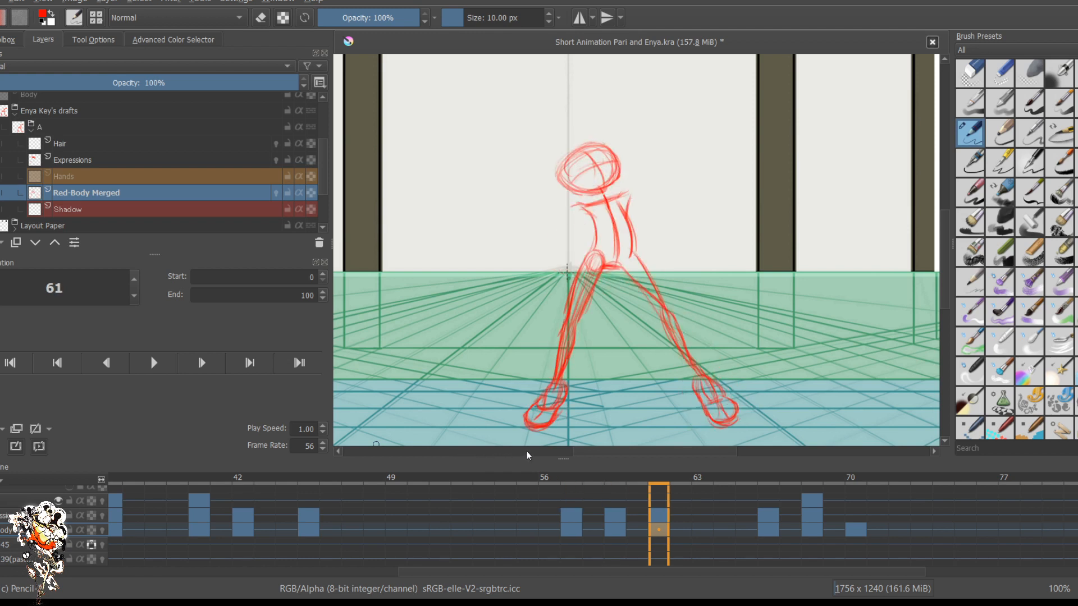
key("comma")
key("comma")
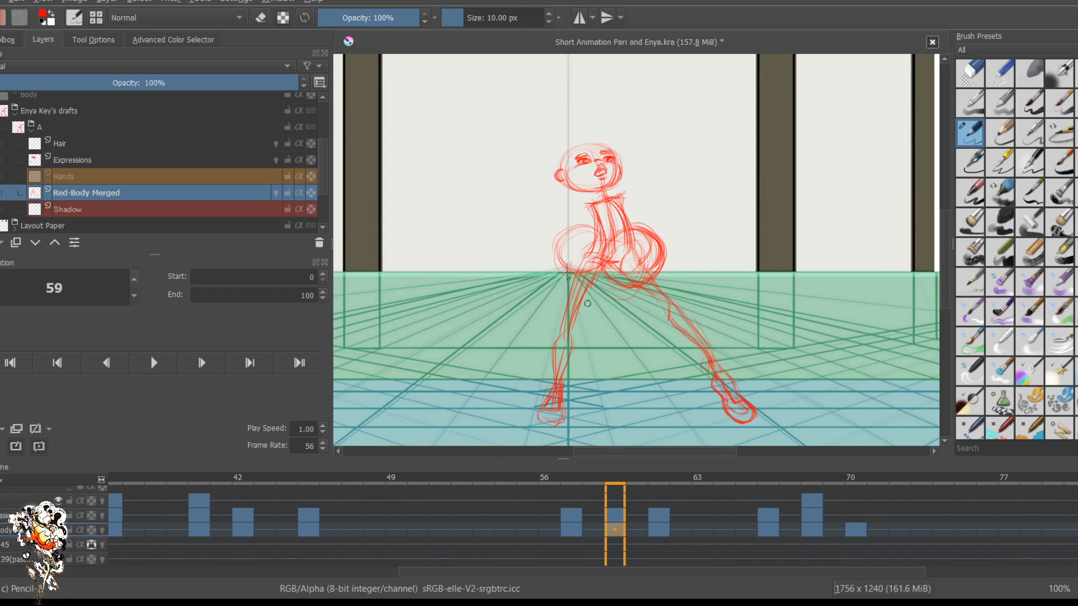
mouse_move(583, 230)
left_mouse_down()
mouse_move(583, 277)
mouse_move(573, 229)
mouse_move(601, 249)
mouse_move(591, 236)
mouse_move(645, 230)
mouse_move(637, 244)
mouse_move(662, 247)
mouse_move(630, 225)
mouse_move(649, 264)
mouse_move(655, 249)
mouse_move(624, 239)
mouse_move(650, 257)
left_mouse_up()
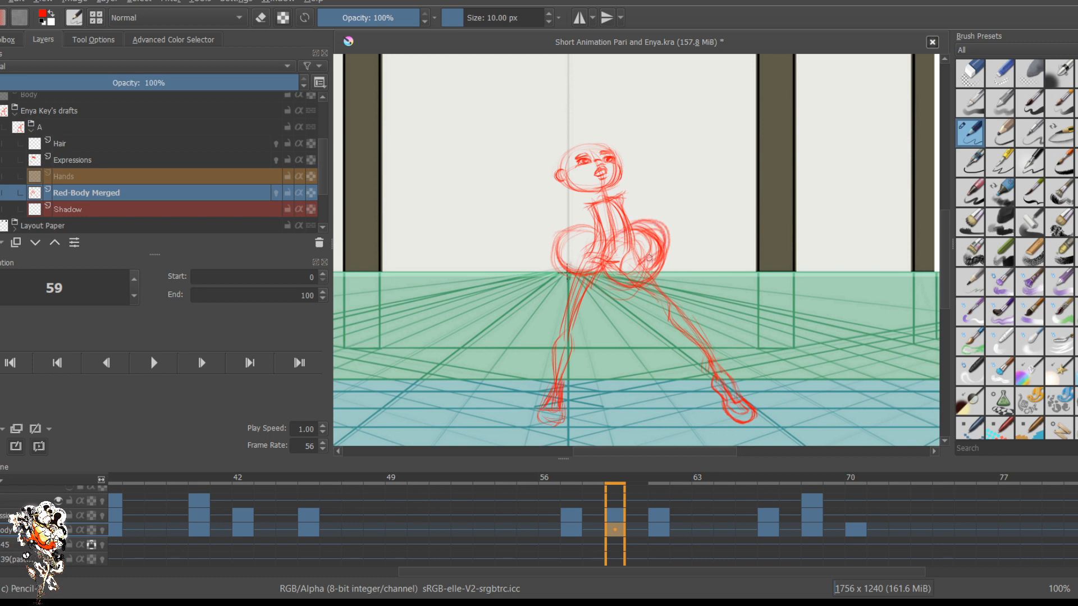
mouse_move(629, 221)
left_mouse_down()
mouse_move(669, 247)
mouse_move(653, 268)
left_mouse_up()
Step: Compare the upper-body poses of frames 59, 61, 57 and 45 at a closer view
scroll(616, 322, "up", 2)
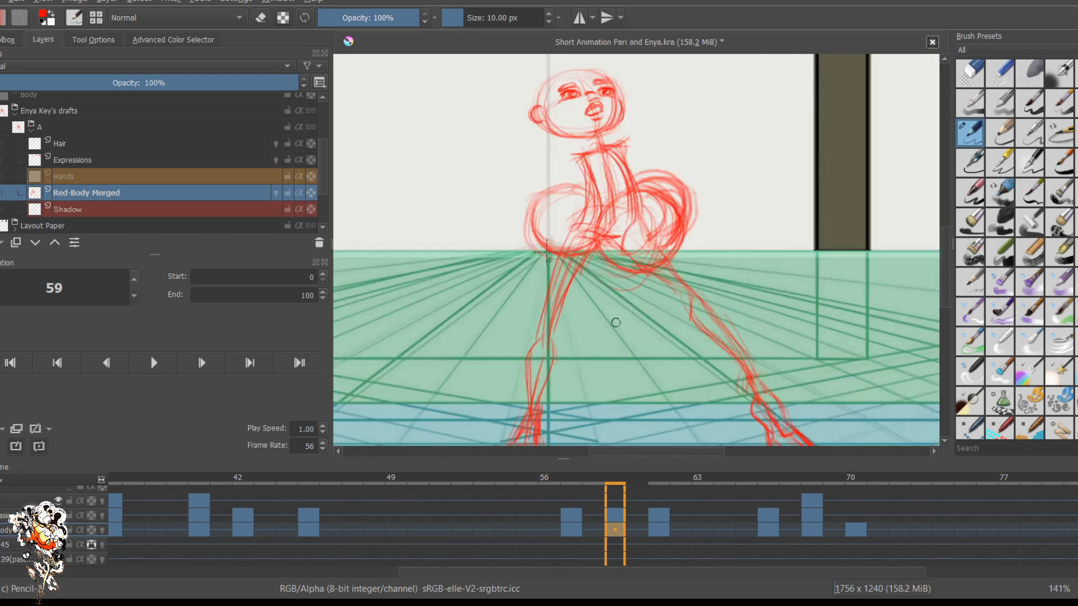
left_click_drag(484, 192, 475, 317)
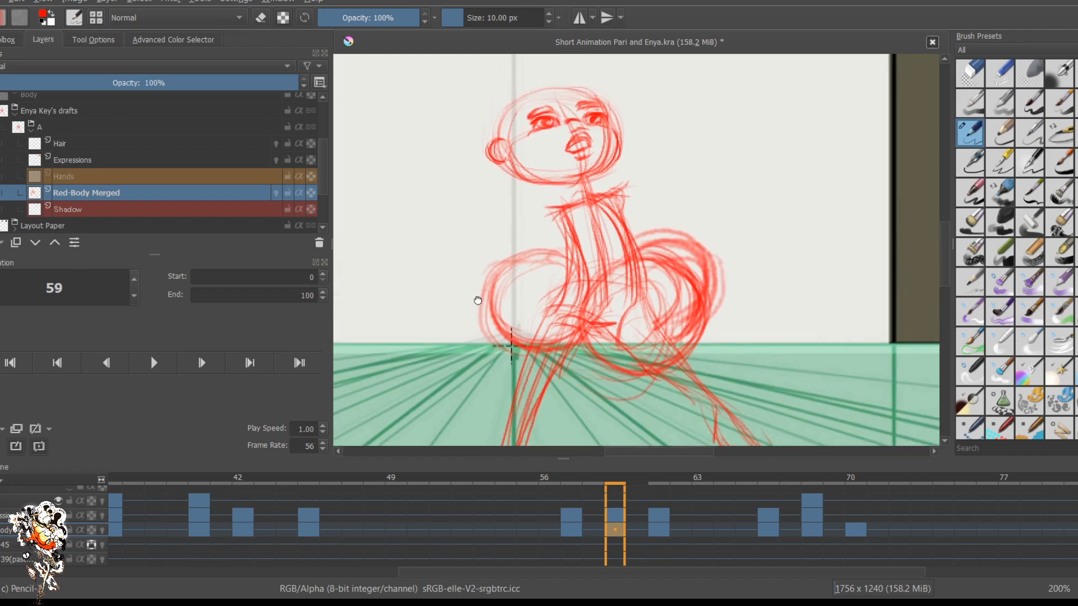
key("Right")
key("Right")
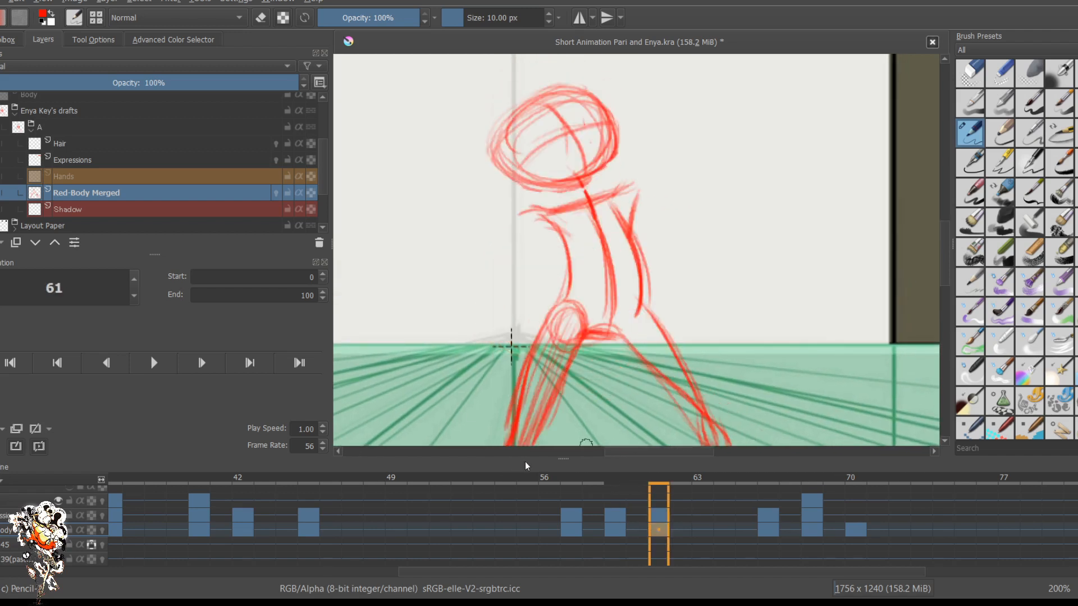
key("Left")
key("Left")
key("Left")
key("Left")
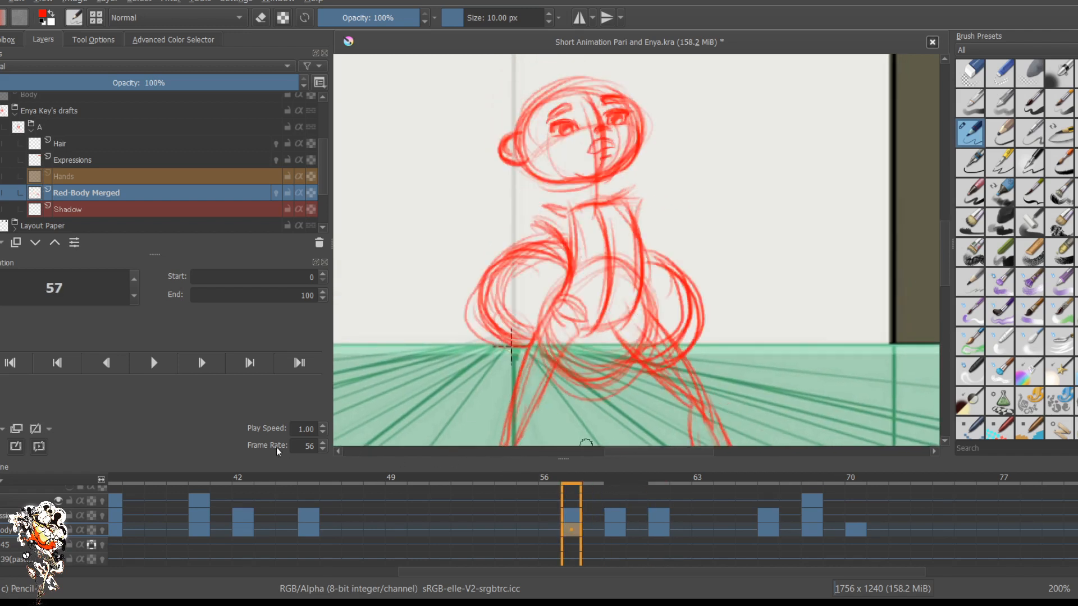
key("comma")
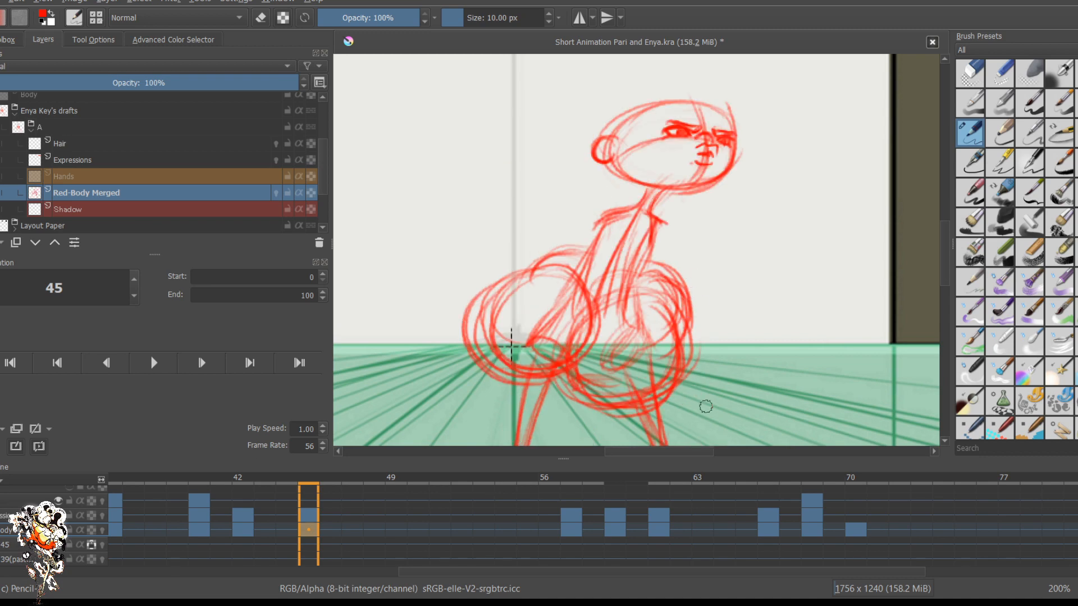
Step: Reinforce the outer rounded forms on both sides of the body in frame 66, reducing the brush size to 6 px
key("period")
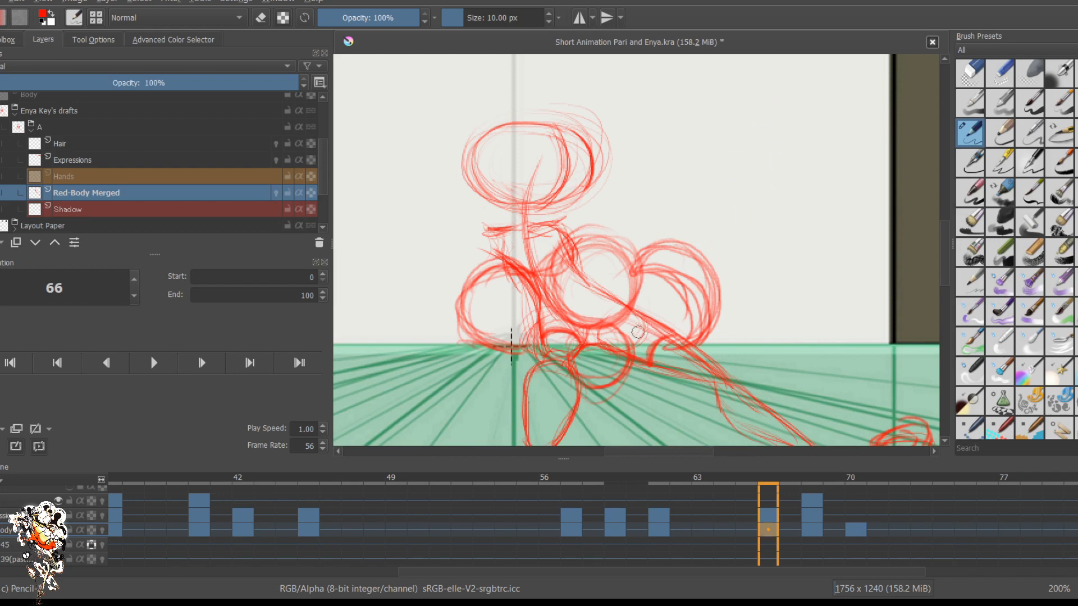
left_click_drag(507, 360, 470, 337)
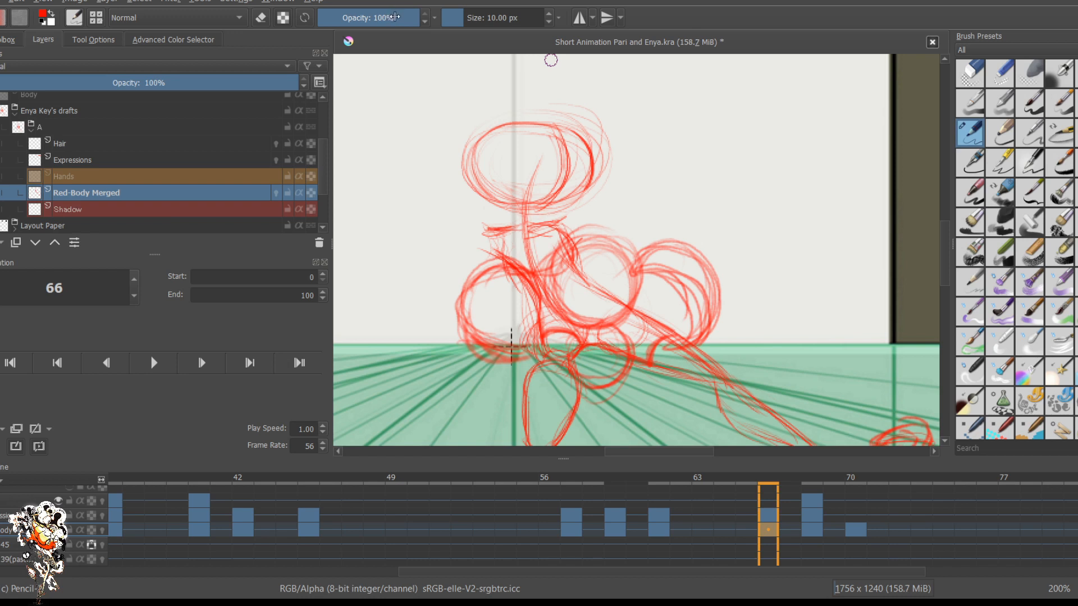
key("bracketleft")
key("bracketleft")
left_click_drag(517, 276, 461, 326)
left_click_drag(477, 278, 472, 354)
left_click_drag(458, 314, 510, 360)
mouse_move(699, 257)
left_mouse_down()
mouse_move(712, 300)
mouse_move(654, 345)
left_mouse_up()
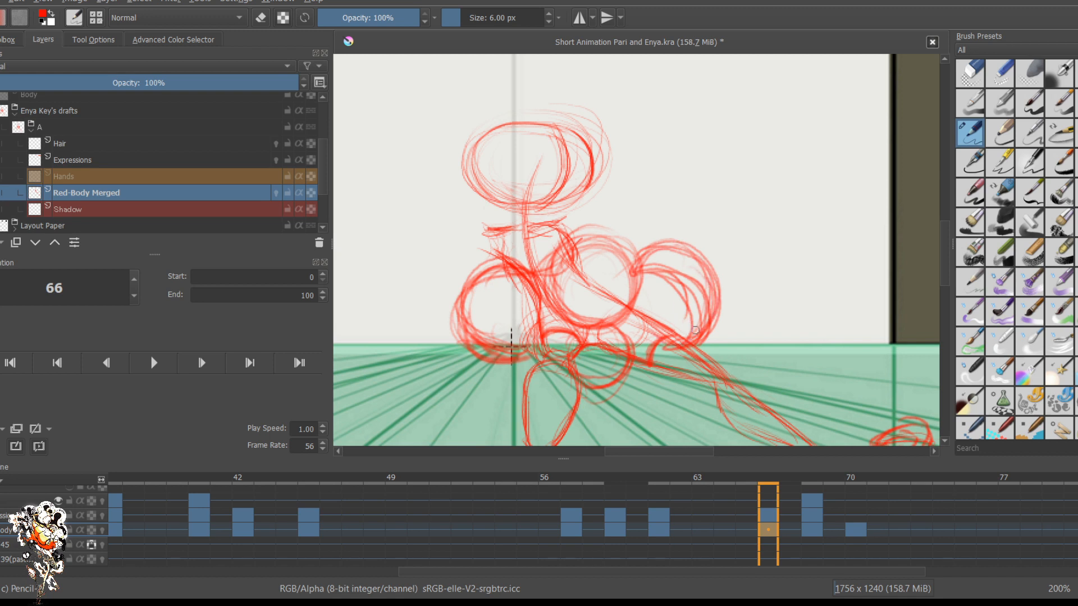
Step: Compare the body pose at frame 66 with the poses at frames 68 and 61
key("e")
key("Right")
key("Right")
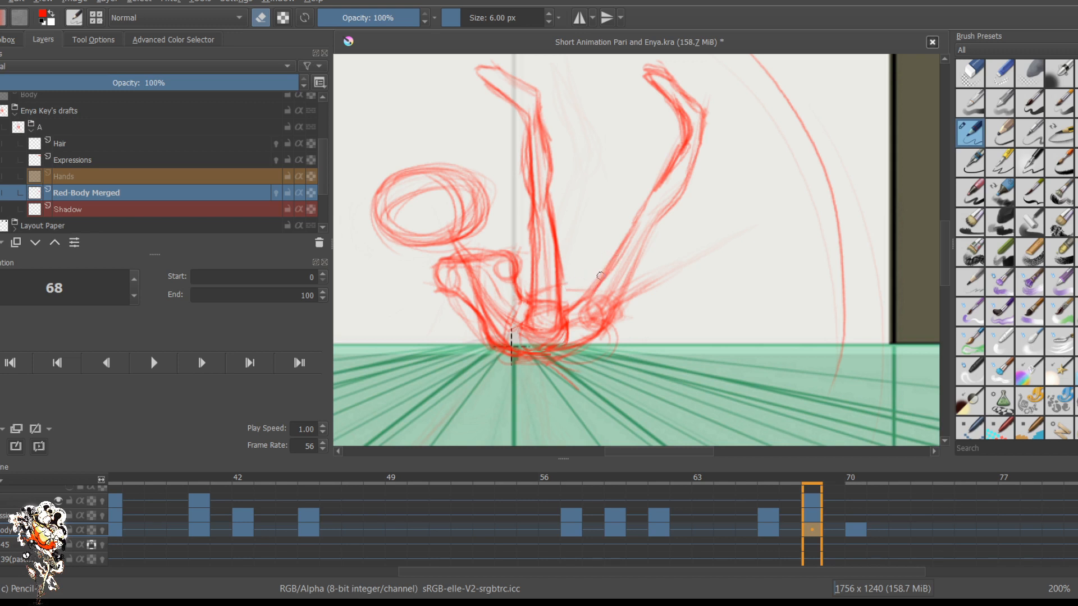
key("Left")
key("Left")
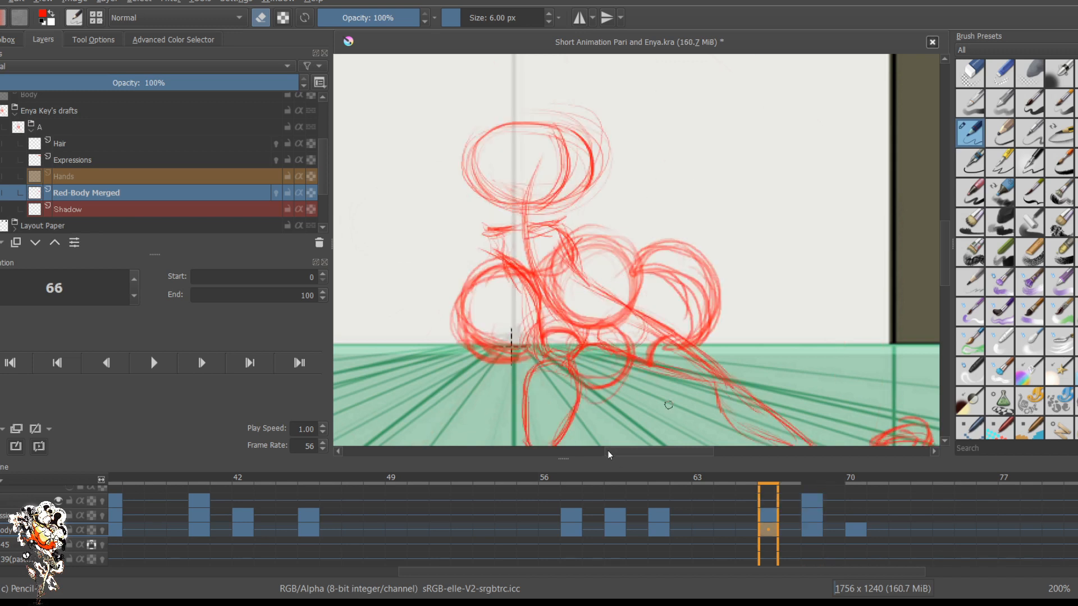
key("alt+Left")
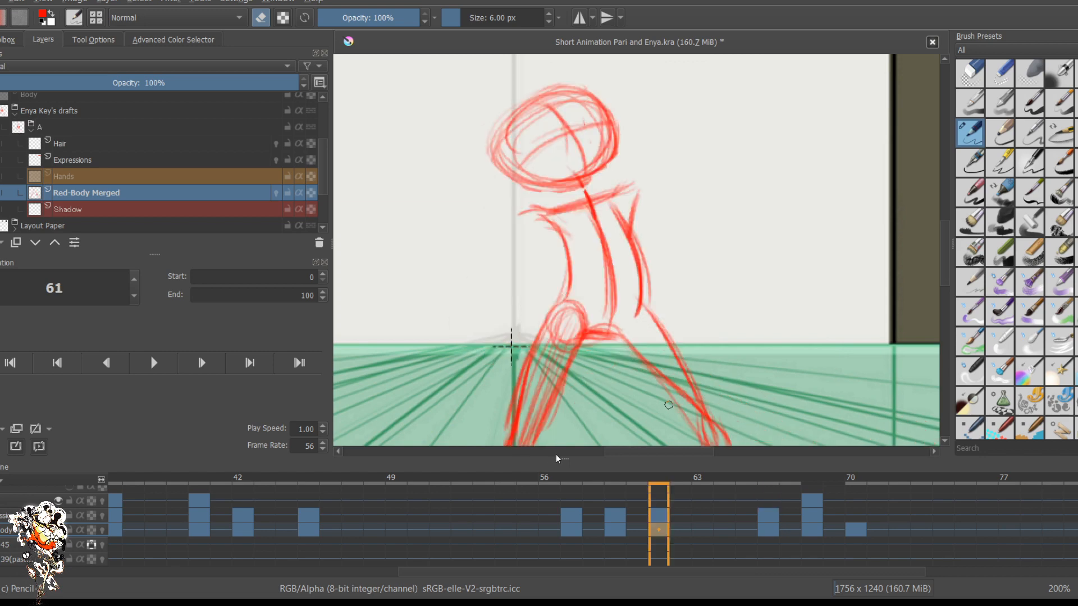
key("alt+Right")
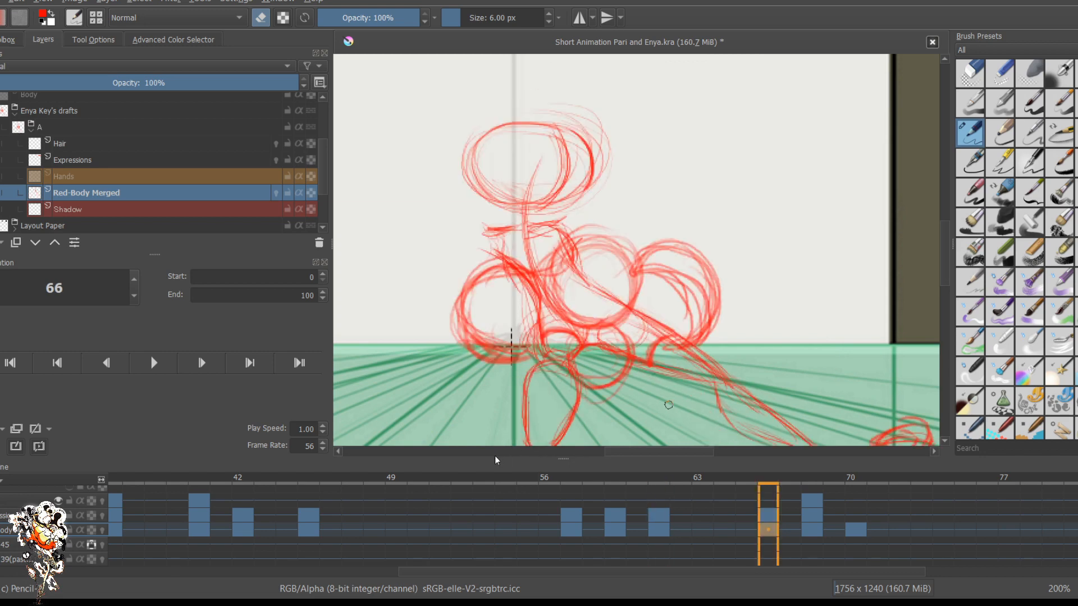
key("alt+Left")
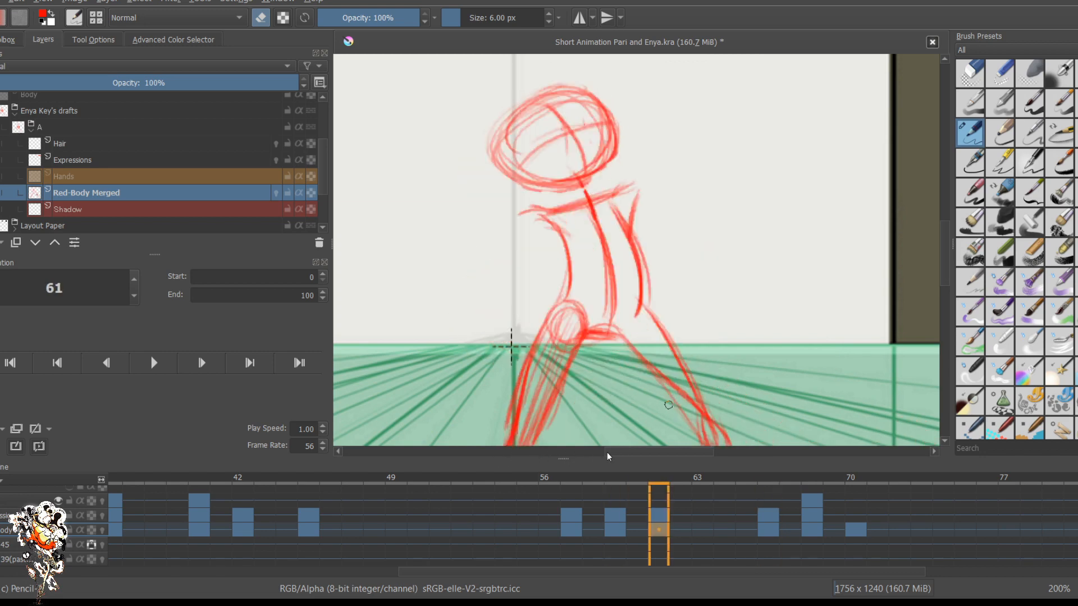
key("alt+Right")
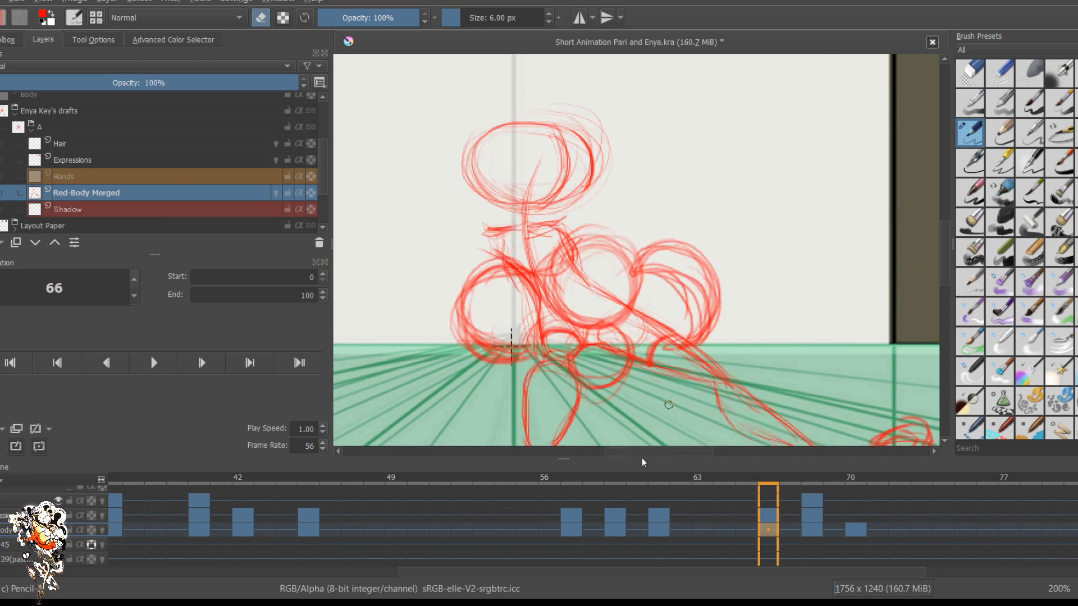
Step: Examine how the fall pose changes between frames 68 and 70
key("alt+Right")
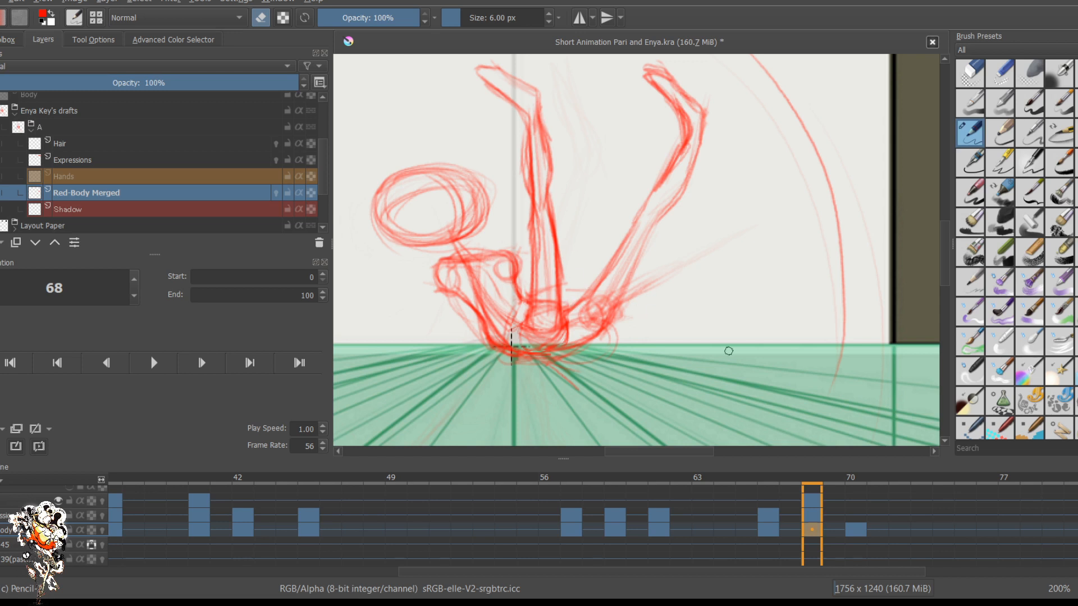
key("alt+Right")
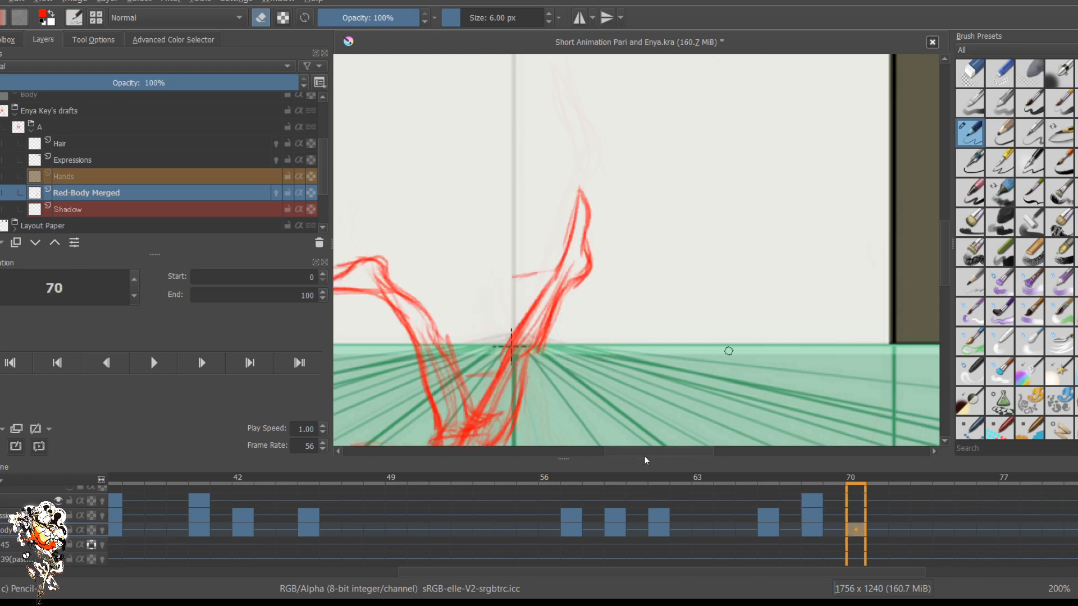
key("alt+Left")
key("Right")
key("Right")
scroll(752, 202, "down", 5)
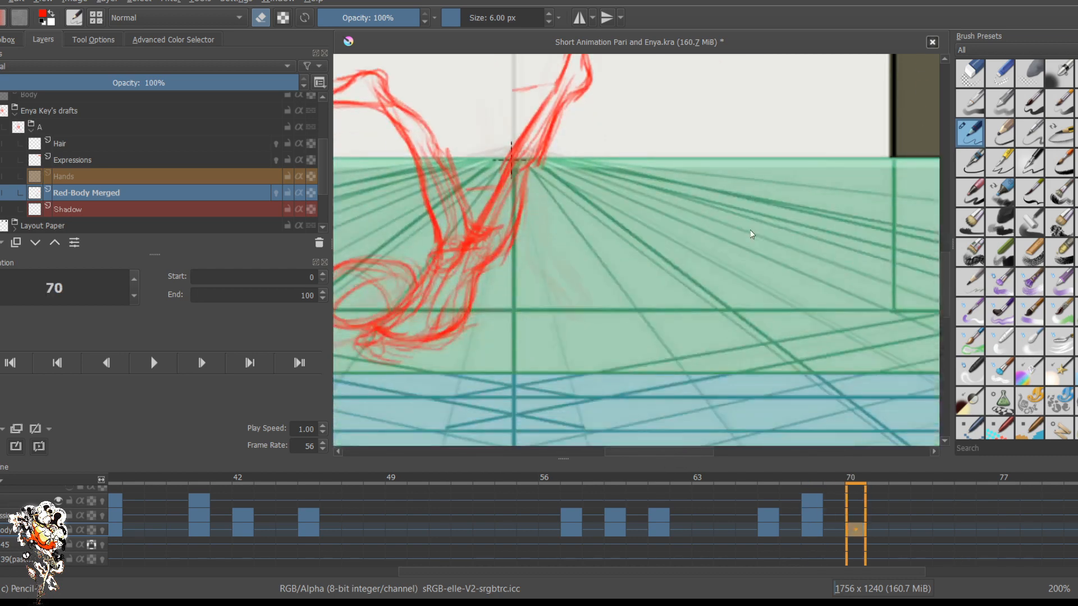
key("Left")
key("Left")
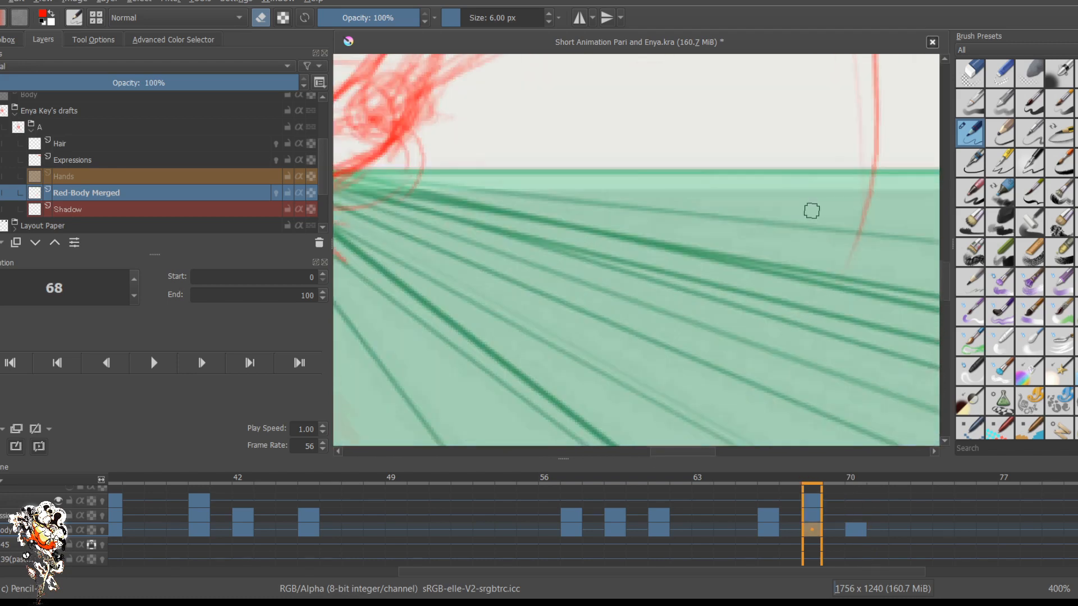
Step: Sketch a rounded form above the hips, between the raised legs, in frame 68
scroll(755, 255, "up", 3)
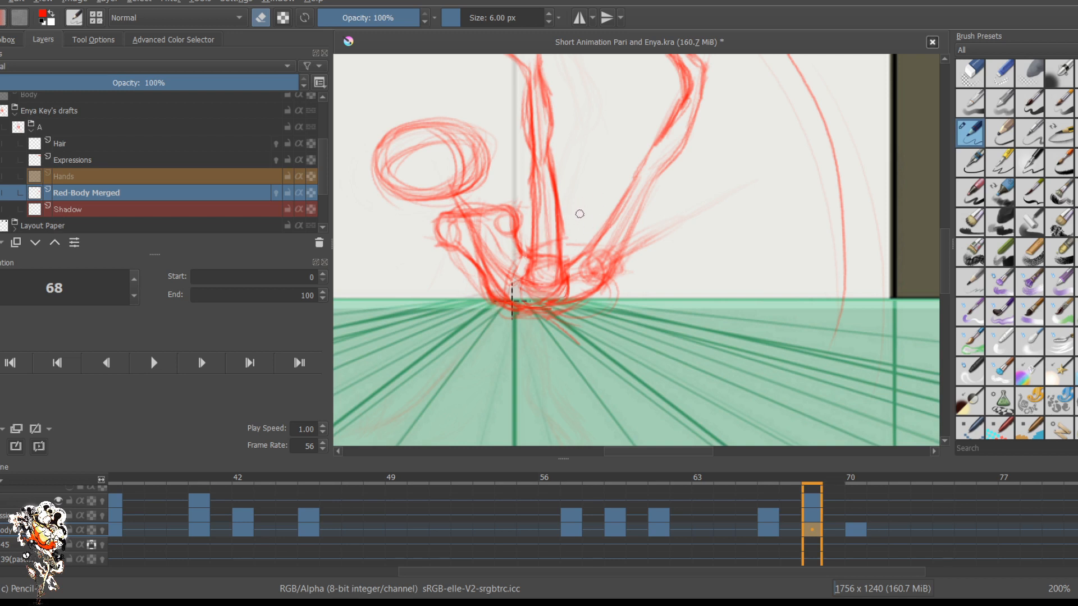
key("e")
left_click_drag(609, 214, 562, 233)
left_click_drag(596, 210, 537, 235)
mouse_move(582, 205)
left_mouse_down()
mouse_move(518, 268)
mouse_move(583, 260)
left_mouse_up()
mouse_move(564, 265)
left_mouse_down()
mouse_move(609, 240)
mouse_move(605, 256)
left_mouse_up()
mouse_move(603, 257)
left_mouse_down()
mouse_move(632, 210)
mouse_move(563, 203)
mouse_move(536, 253)
left_mouse_up()
mouse_move(553, 218)
left_mouse_down()
mouse_move(523, 274)
mouse_move(596, 202)
mouse_move(554, 249)
left_mouse_up()
left_click_drag(620, 193, 542, 269)
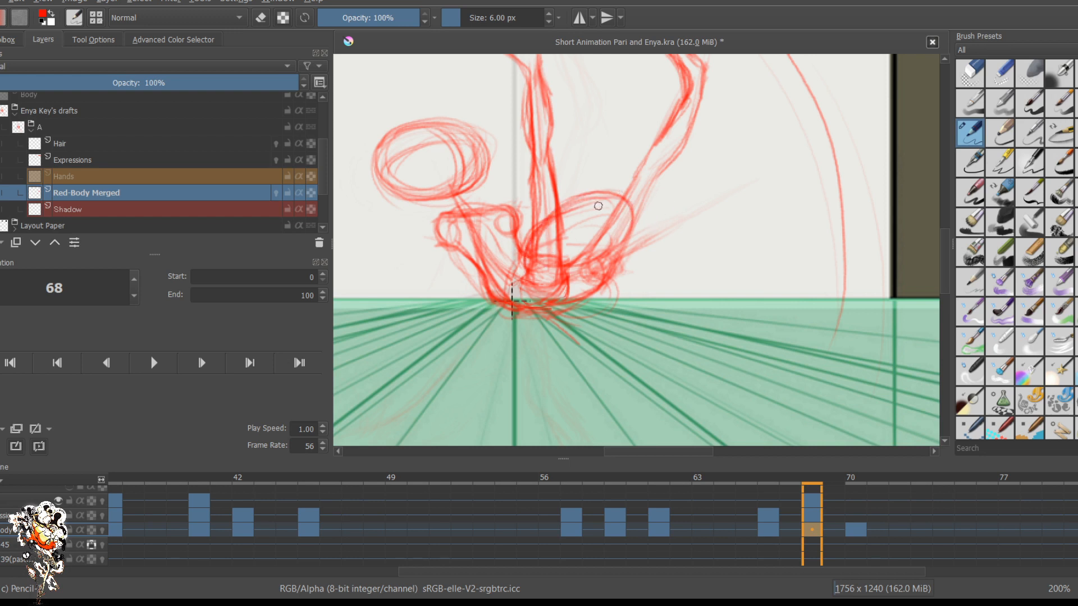
left_click_drag(598, 203, 540, 251)
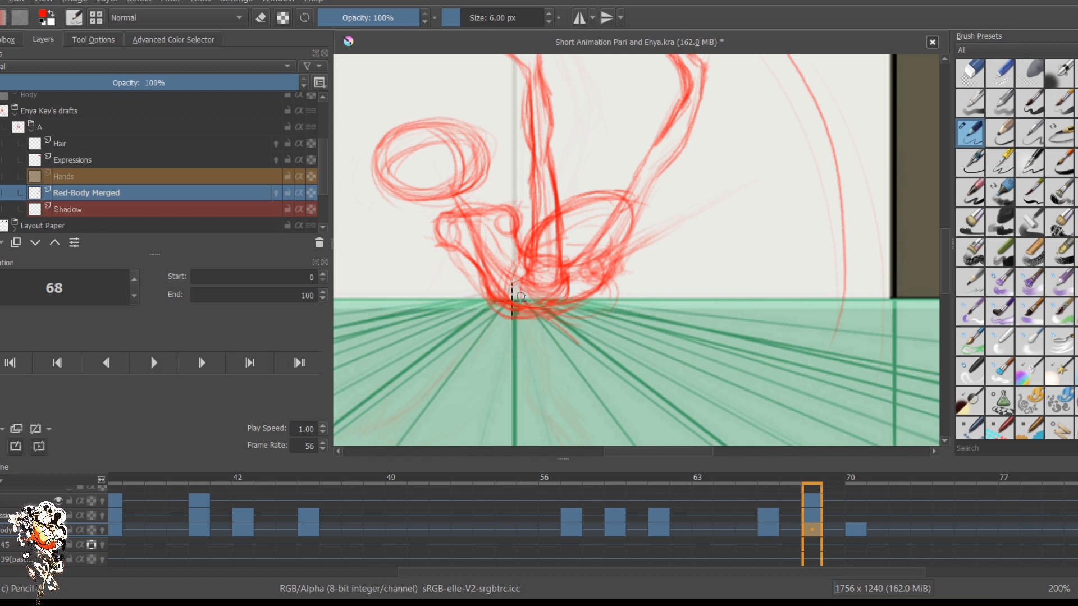
Step: Sketch a second rounded form below the hips at the floor line in frame 68 and add a curve inside the upper form
mouse_move(483, 279)
left_mouse_down()
mouse_move(475, 316)
mouse_move(527, 334)
left_mouse_up()
left_click_drag(477, 283, 530, 337)
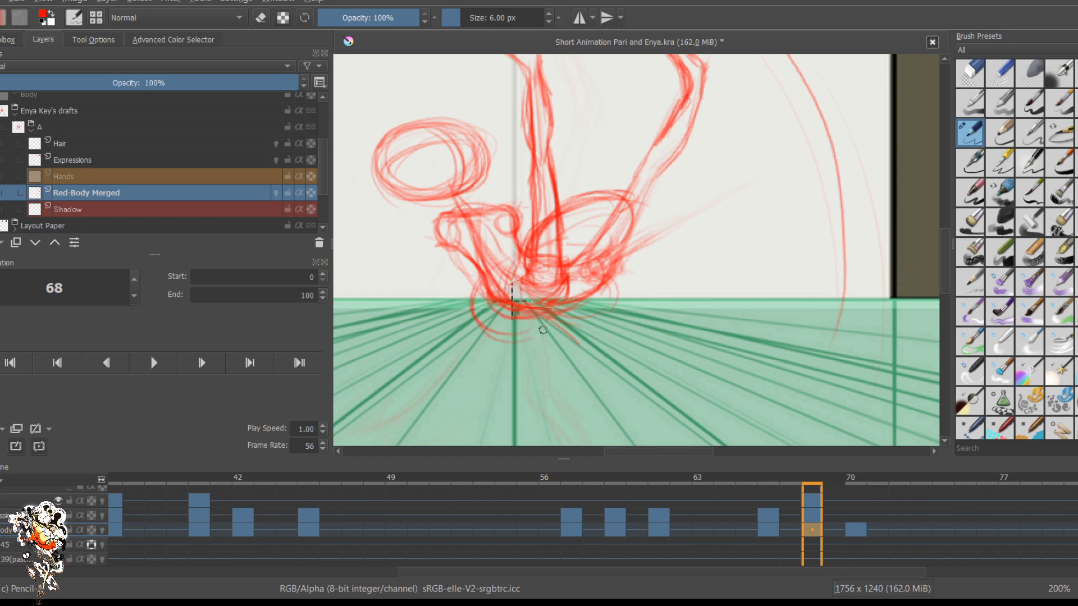
mouse_move(512, 265)
left_mouse_down()
mouse_move(547, 303)
mouse_move(494, 351)
left_mouse_up()
mouse_move(543, 275)
left_mouse_down()
mouse_move(565, 300)
mouse_move(559, 313)
left_mouse_up()
mouse_move(544, 264)
left_mouse_down()
mouse_move(530, 333)
mouse_move(516, 338)
left_mouse_up()
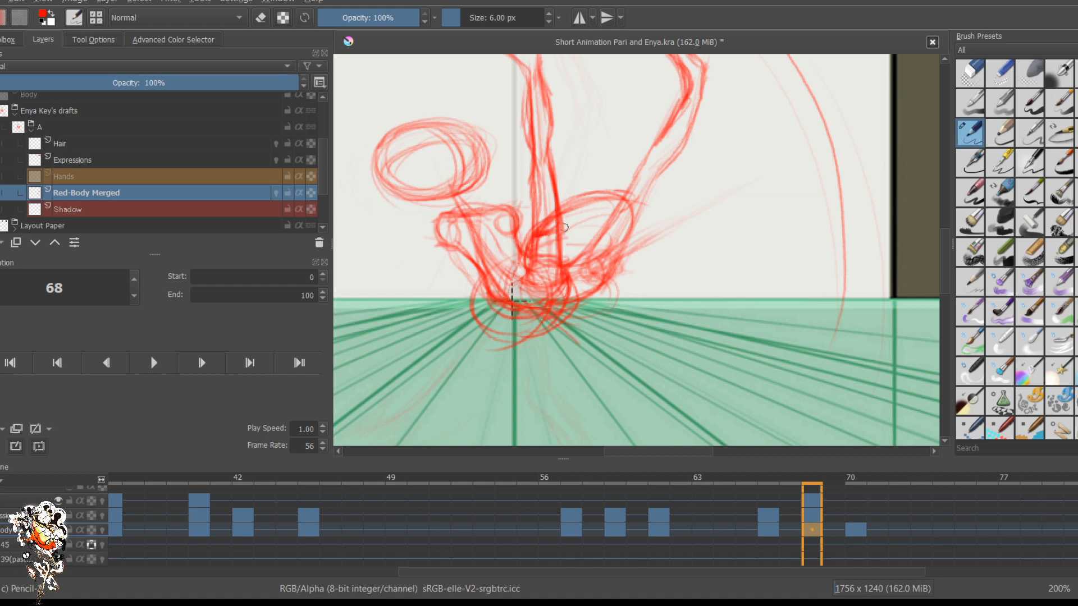
mouse_move(609, 228)
left_mouse_down()
mouse_move(591, 245)
mouse_move(616, 227)
mouse_move(616, 254)
mouse_move(562, 288)
mouse_move(555, 228)
left_mouse_up()
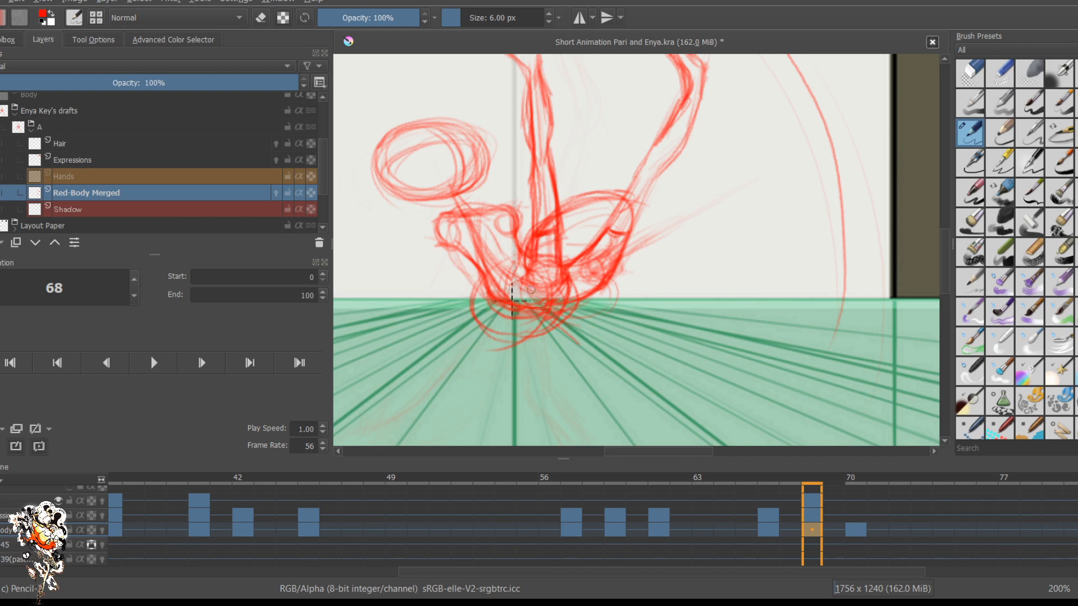
Step: Thicken the lower rounded form in frame 68 and extend it with a smaller curve beneath the far hip
mouse_move(476, 273)
left_mouse_down()
mouse_move(454, 307)
mouse_move(493, 342)
left_mouse_up()
mouse_move(465, 273)
left_mouse_down()
mouse_move(499, 296)
mouse_move(470, 325)
mouse_move(505, 264)
mouse_move(529, 334)
left_mouse_up()
left_click_drag(462, 313, 534, 336)
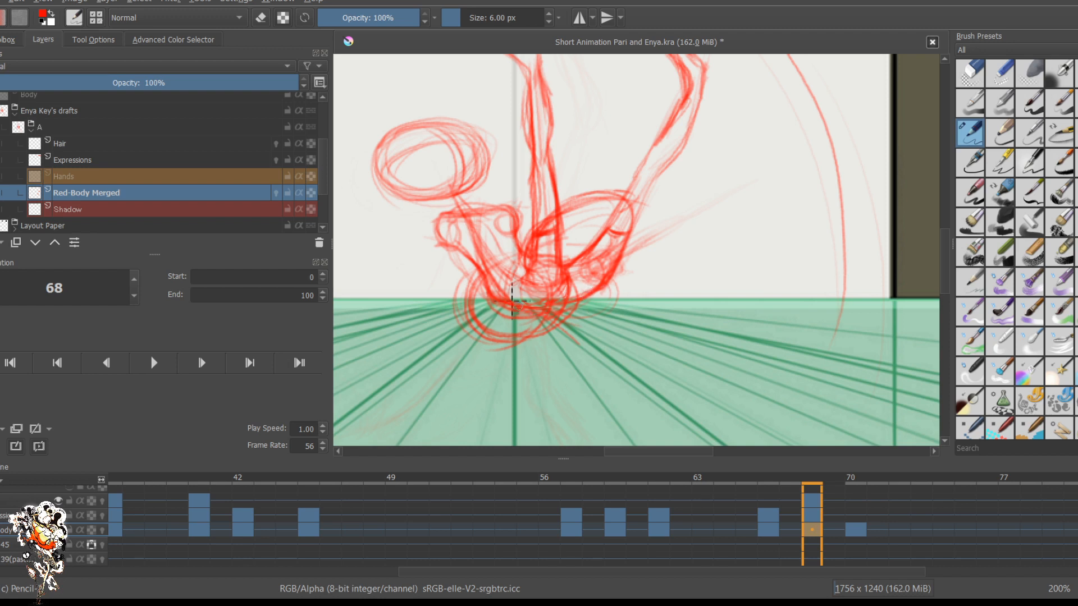
mouse_move(543, 317)
left_mouse_down()
mouse_move(559, 339)
mouse_move(630, 324)
left_mouse_up()
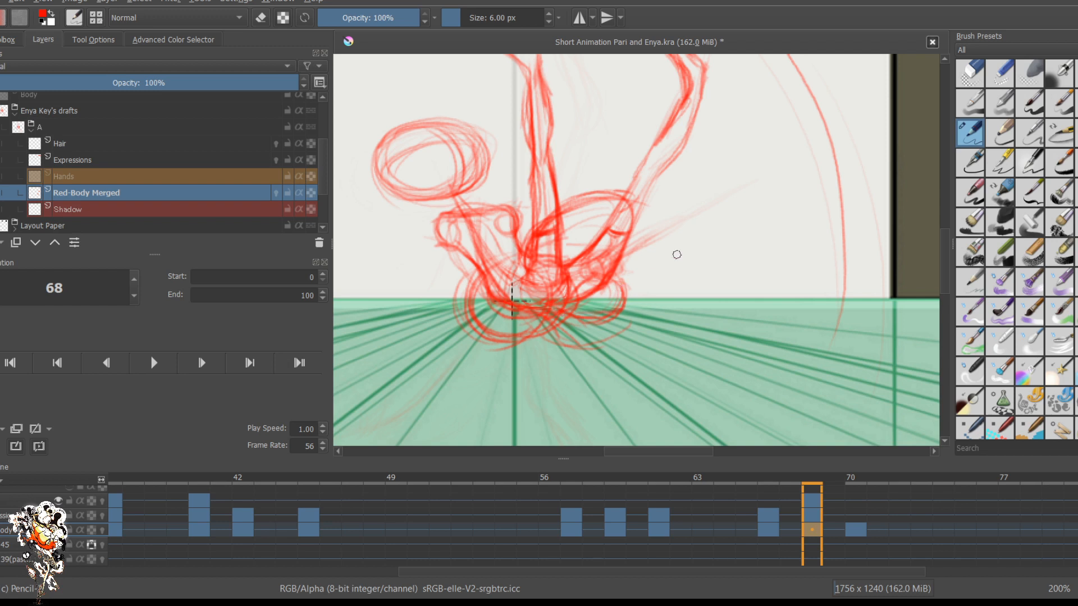
Step: Sketch a small looped shape with a tapering tail in the empty area beside the figure in frame 68
mouse_move(786, 217)
left_mouse_down()
mouse_move(762, 244)
mouse_move(773, 238)
mouse_move(745, 251)
left_mouse_up()
mouse_move(793, 209)
left_mouse_down()
mouse_move(779, 234)
mouse_move(792, 257)
mouse_move(802, 246)
mouse_move(754, 252)
mouse_move(830, 246)
mouse_move(760, 230)
mouse_move(790, 220)
mouse_move(710, 258)
left_mouse_up()
left_click_drag(775, 240, 739, 254)
mouse_move(801, 206)
left_mouse_down()
mouse_move(753, 248)
mouse_move(780, 253)
mouse_move(730, 251)
left_mouse_up()
mouse_move(803, 207)
left_mouse_down()
mouse_move(728, 256)
mouse_move(800, 209)
mouse_move(746, 255)
left_mouse_up()
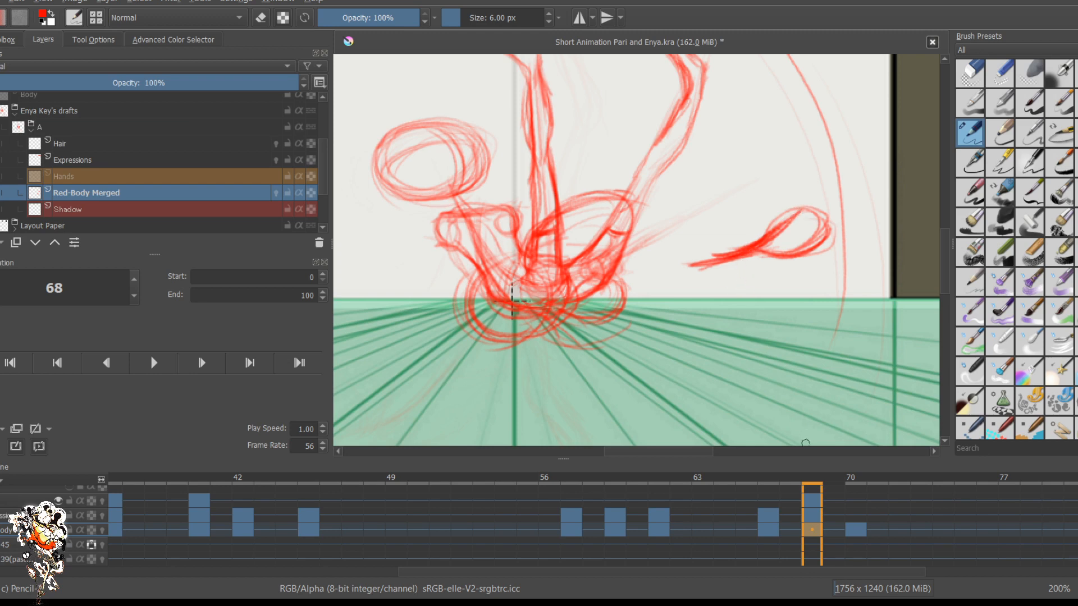
Step: View the fallen body pose at frame 70 in full and up close, undoing the last change
key("period")
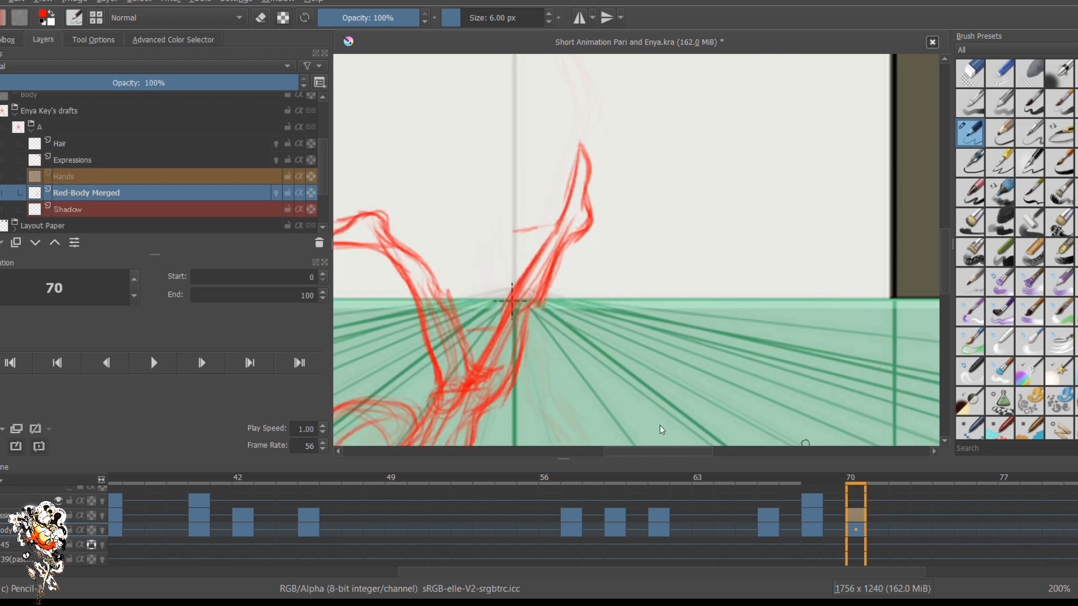
key("1")
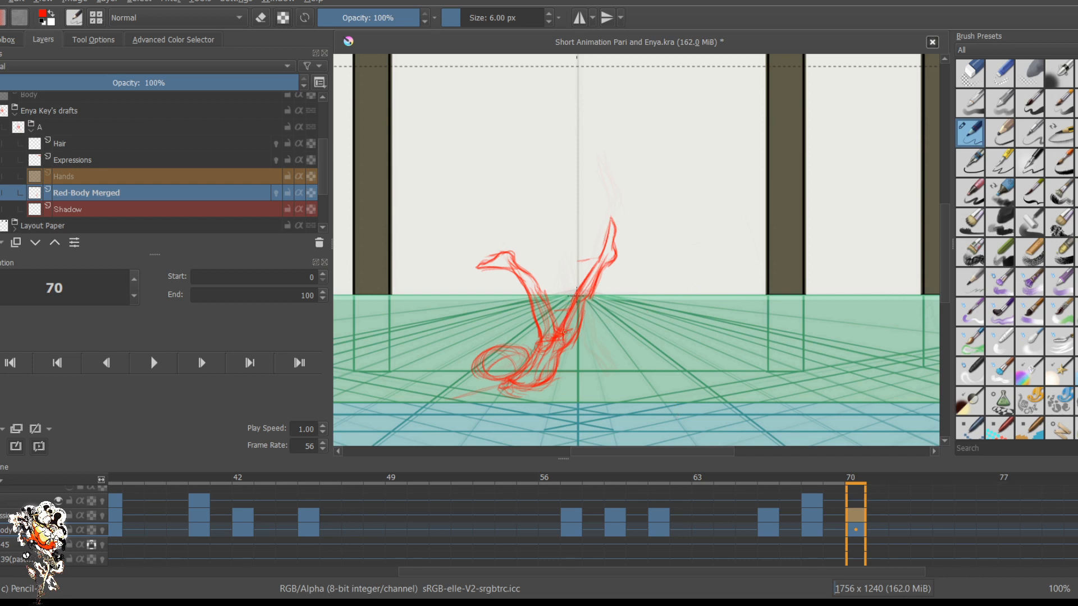
key("ctrl+z")
scroll(543, 382, "up", 2)
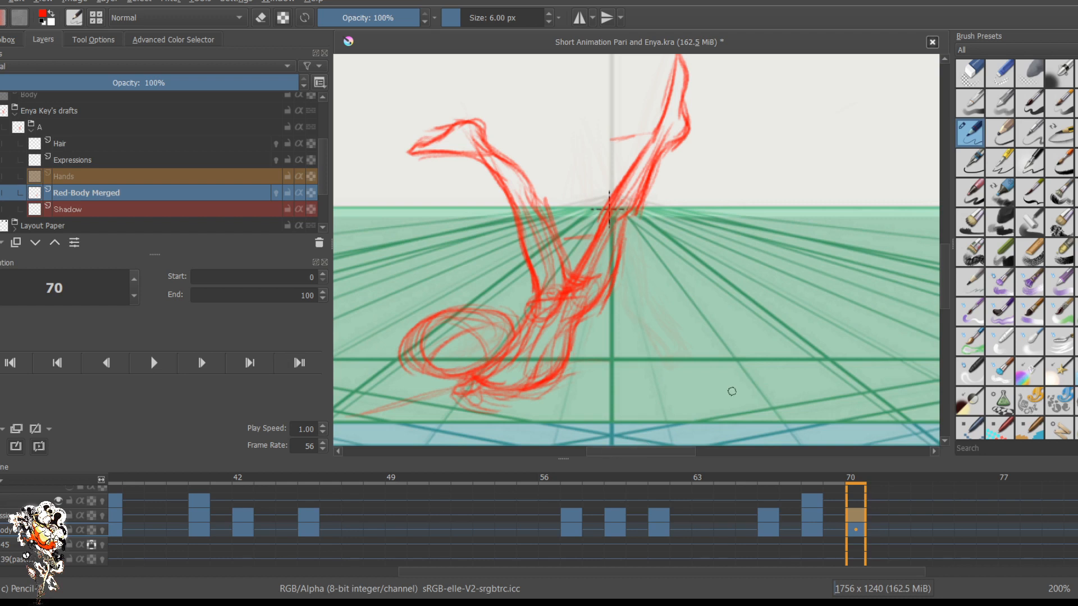
Step: Erase the looped sketch beside the figure in frame 68 with the 50 px circle eraser
left_click(812, 544)
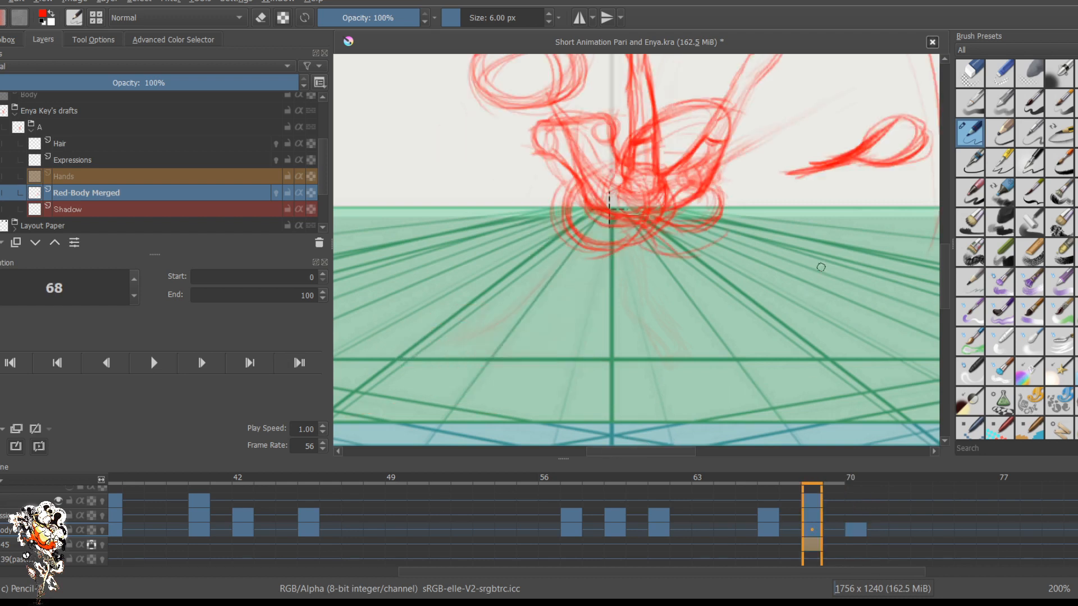
key("e")
left_click(970, 74)
mouse_move(884, 135)
left_mouse_down()
mouse_move(891, 162)
mouse_move(891, 132)
mouse_move(824, 166)
mouse_move(837, 183)
left_mouse_up()
left_click_drag(896, 163, 918, 133)
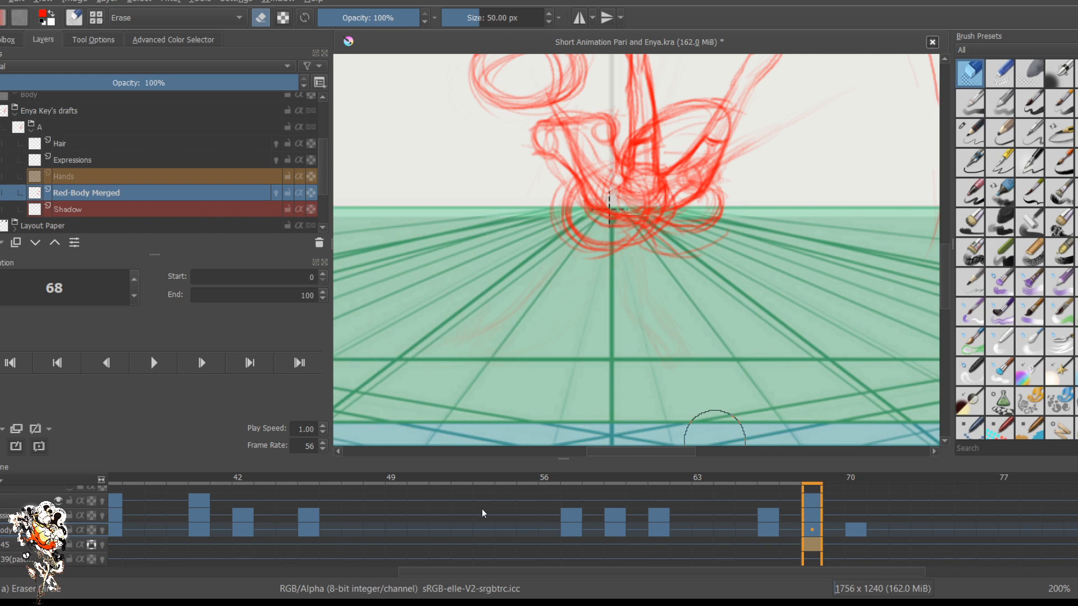
Step: Strengthen the far hip's lower curve in frame 68 with 6 px pencil strokes around its outer edge and underside
key("slash")
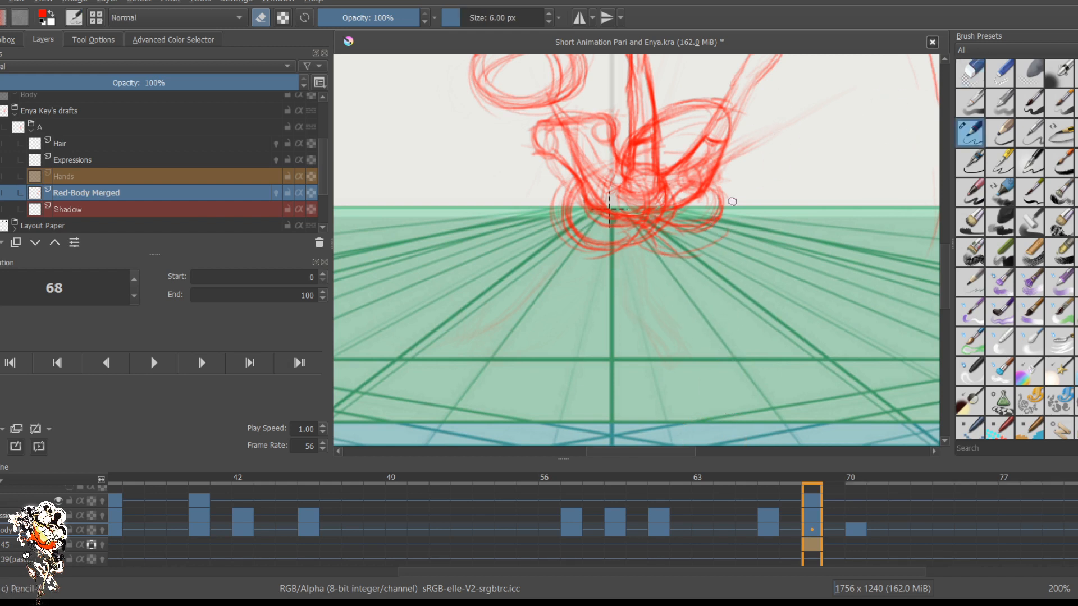
left_click_drag(722, 202, 697, 231)
key("e")
mouse_move(715, 187)
left_mouse_down()
mouse_move(695, 231)
mouse_move(675, 231)
left_mouse_up()
mouse_move(734, 211)
left_mouse_down()
mouse_move(732, 194)
mouse_move(670, 194)
mouse_move(668, 208)
left_mouse_up()
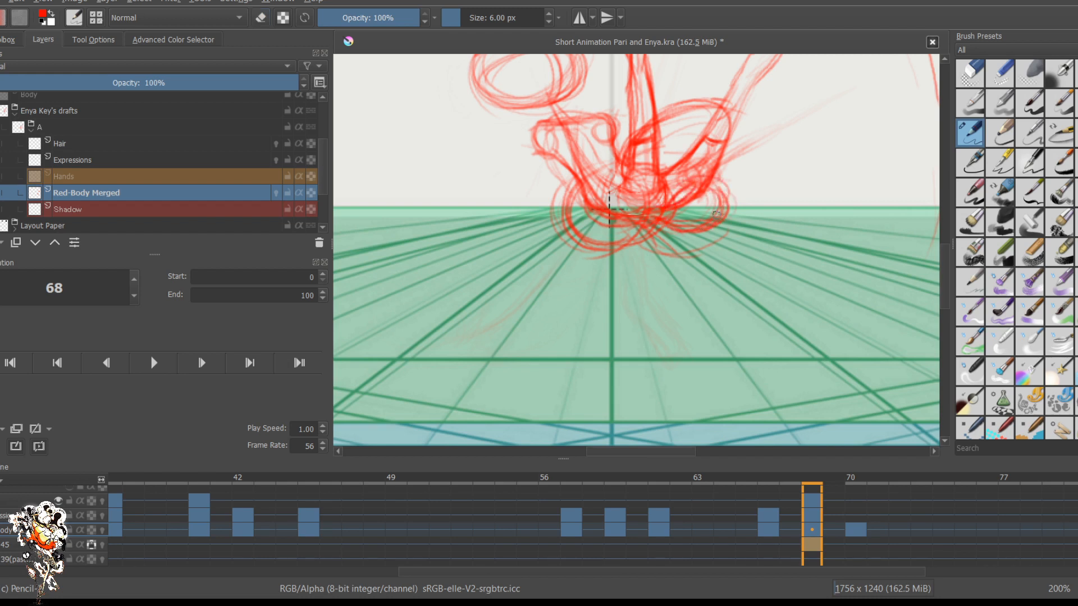
Step: Sketch a rounded bulge outside the far hip in frame 68 and thicken the round thigh form above it
mouse_move(704, 140)
left_mouse_down()
mouse_move(727, 199)
mouse_move(740, 167)
left_mouse_up()
left_click_drag(694, 138, 669, 157)
mouse_move(728, 142)
left_mouse_down()
mouse_move(730, 199)
mouse_move(703, 186)
mouse_move(683, 120)
mouse_move(723, 160)
left_mouse_up()
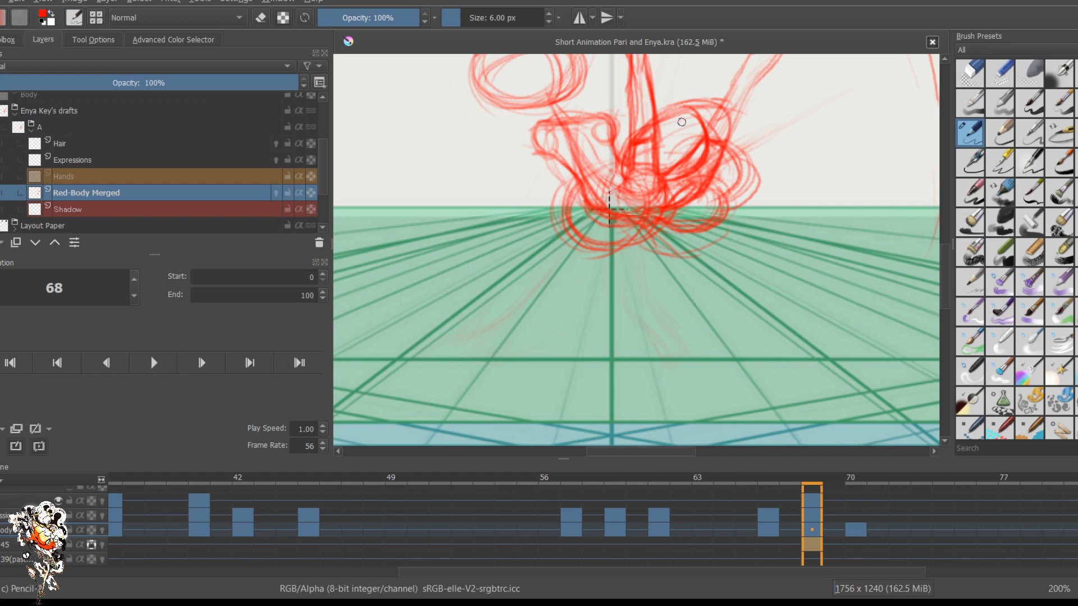
mouse_move(716, 112)
left_mouse_down()
mouse_move(690, 171)
mouse_move(688, 106)
mouse_move(659, 120)
left_mouse_up()
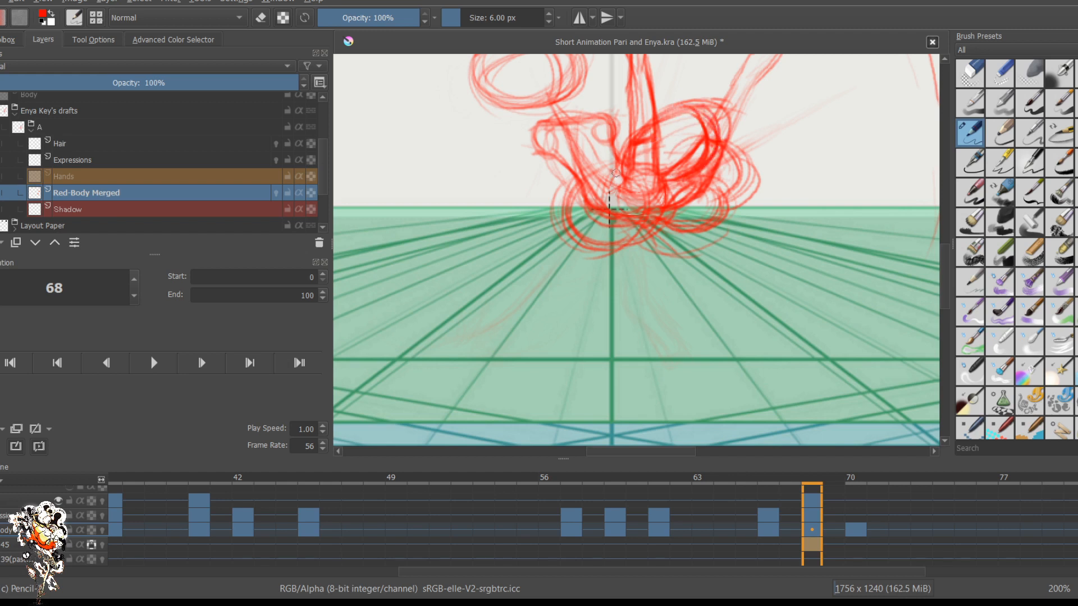
Step: Thicken the near hip's rounded form at the base of the torso in frame 68
left_click_drag(620, 158, 605, 230)
mouse_move(578, 185)
left_mouse_down()
mouse_move(570, 221)
mouse_move(611, 251)
left_mouse_up()
mouse_move(577, 195)
left_mouse_down()
mouse_move(650, 247)
mouse_move(602, 167)
left_mouse_up()
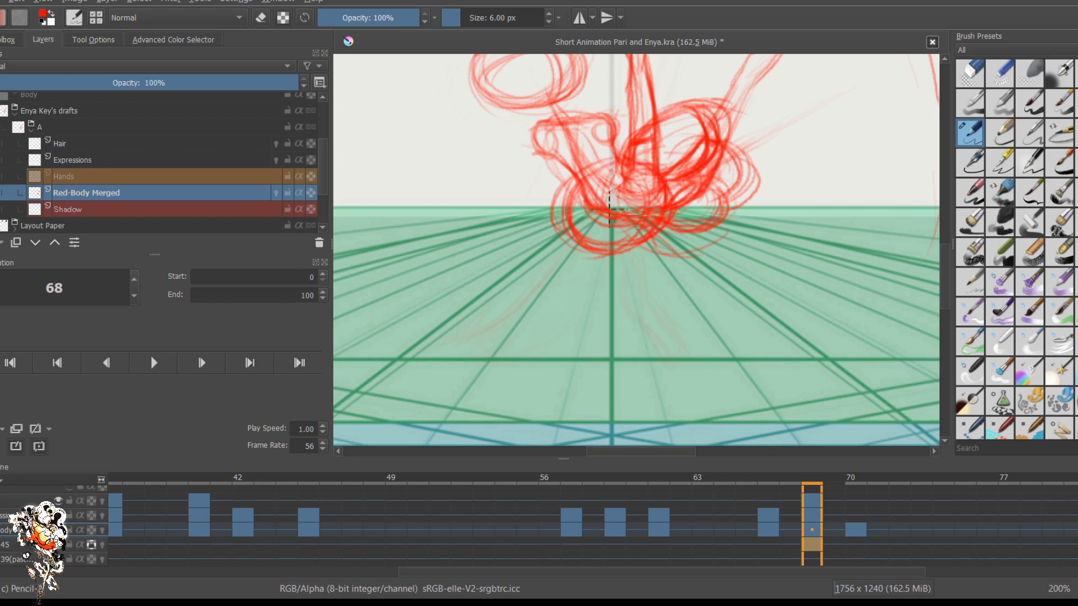
Step: Compare the body poses at frames 66 and 68 by flipping between them without onion skins
scroll(721, 370, "down", 2)
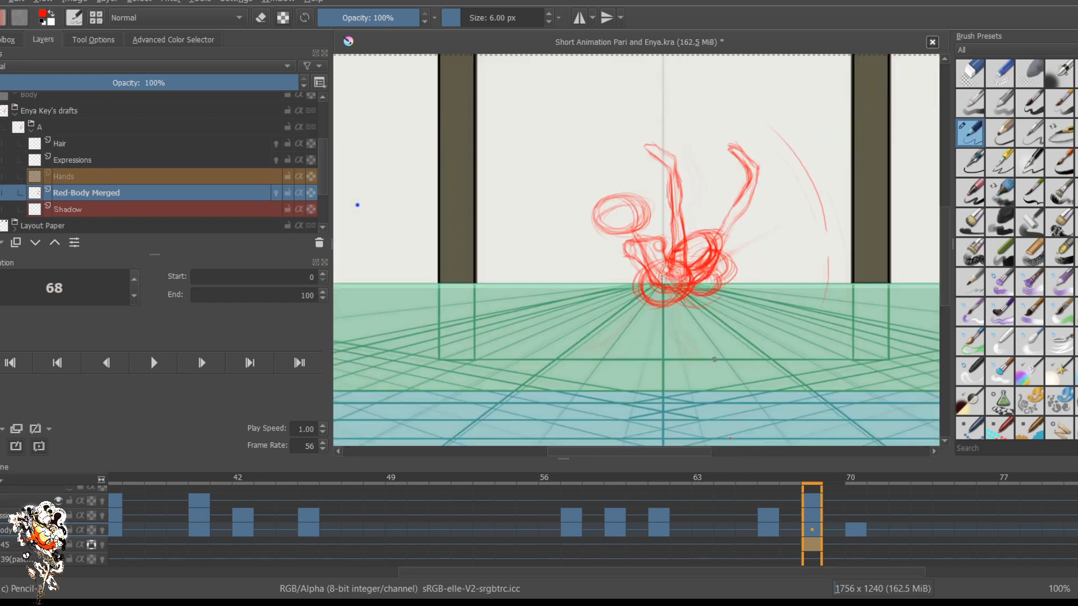
key("Left")
key("Left")
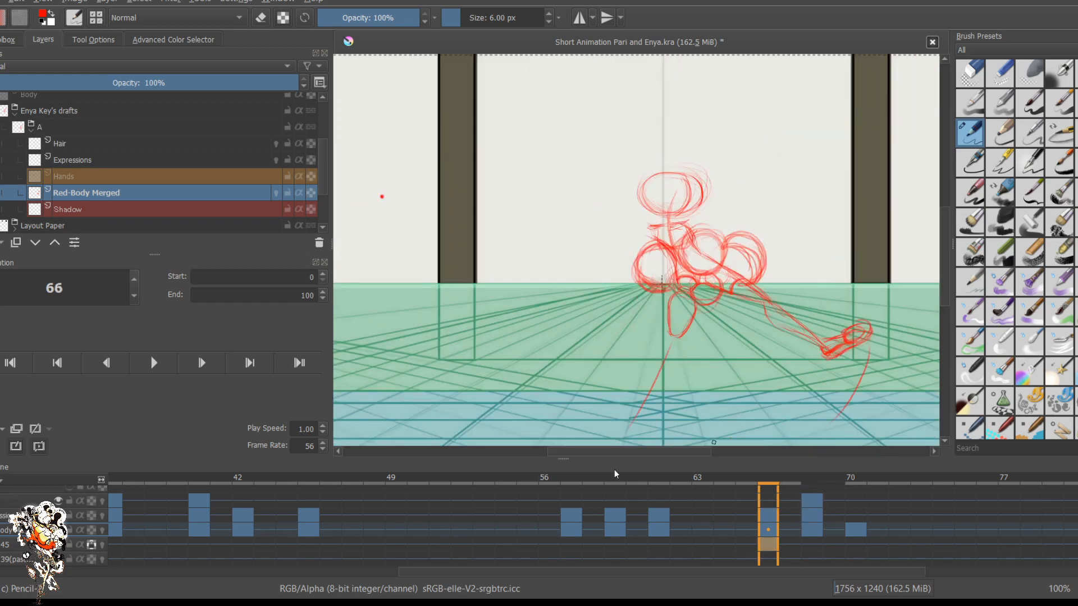
key("Right")
key("Right")
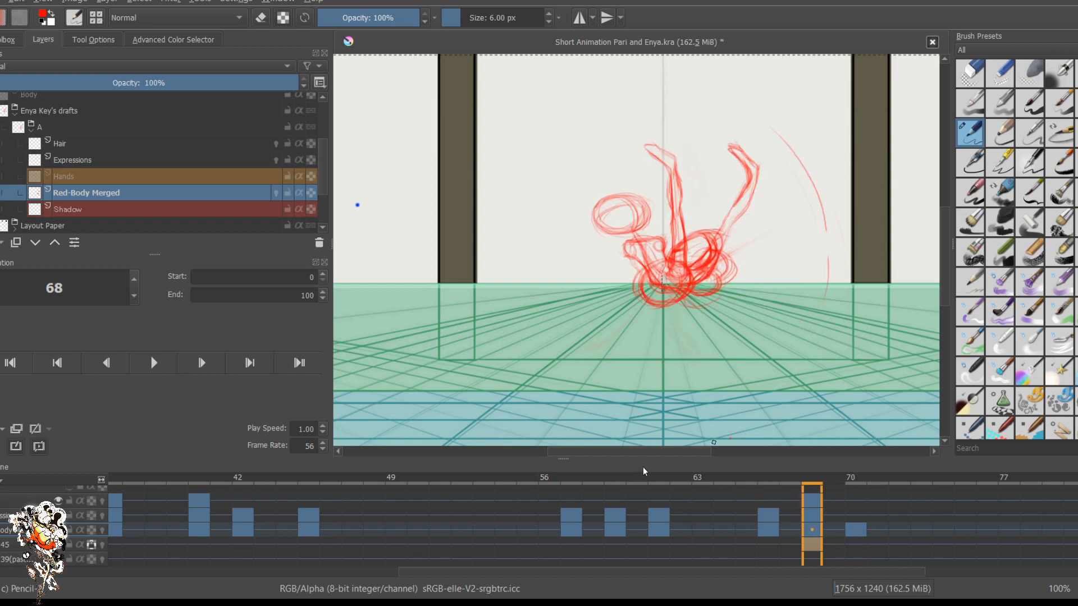
key("Left")
key("Left")
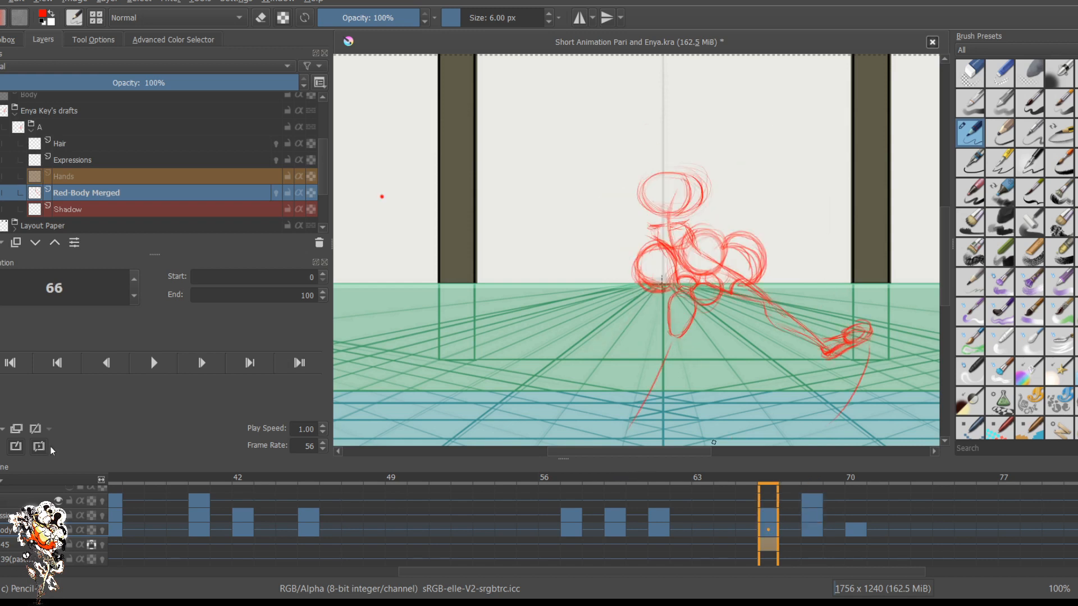
Step: Turn on onion skins for the Red-Body Merged layer at frame 66, showing only the next pose tinted blue
key("o")
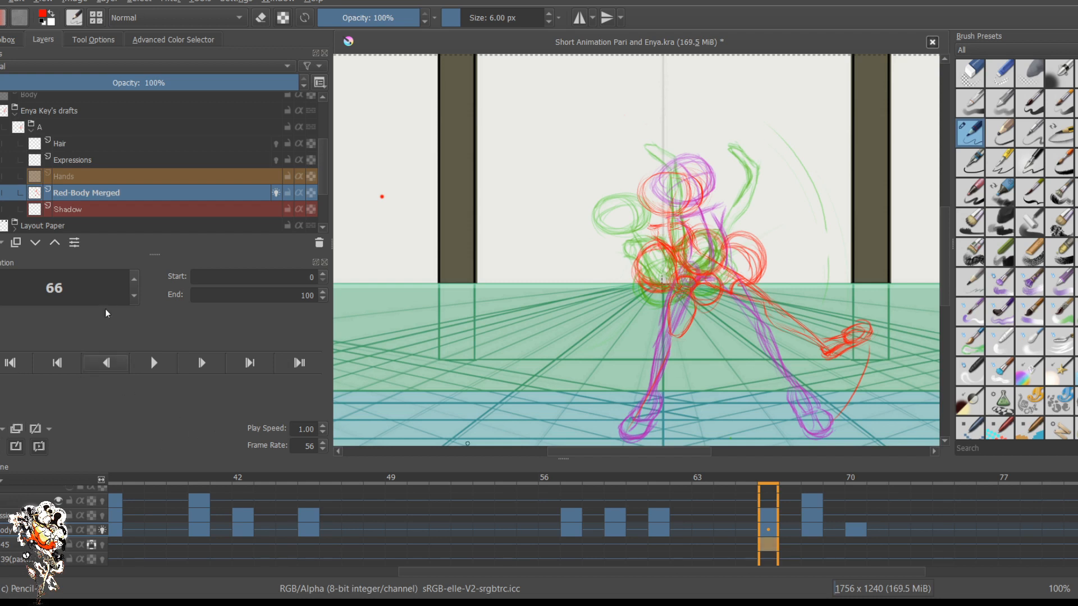
key("ctrl+z")
scroll(719, 323, "up", 2, "ctrl")
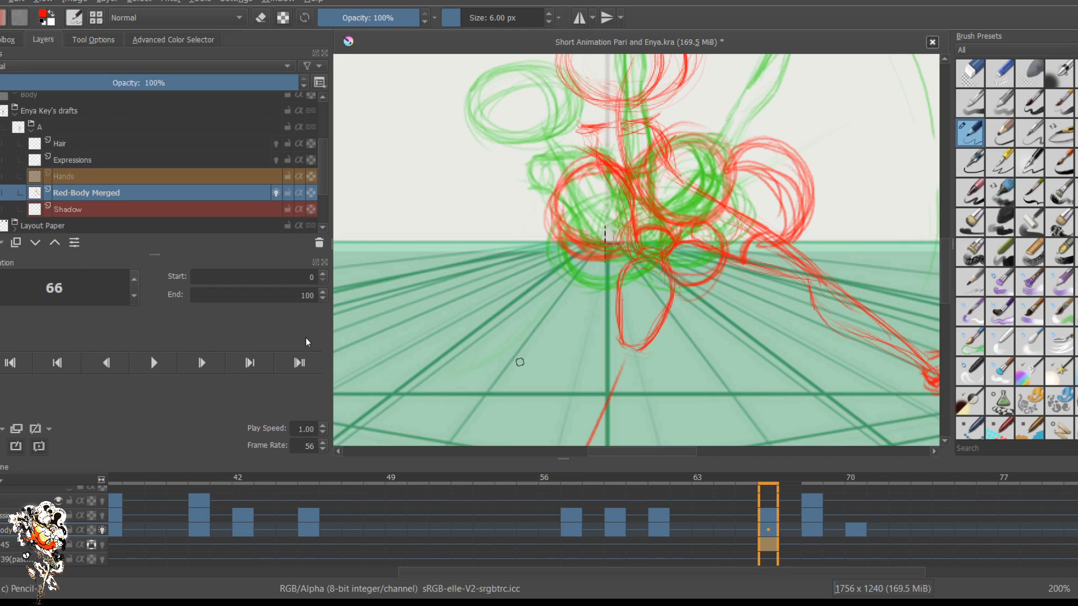
left_click(346, 339)
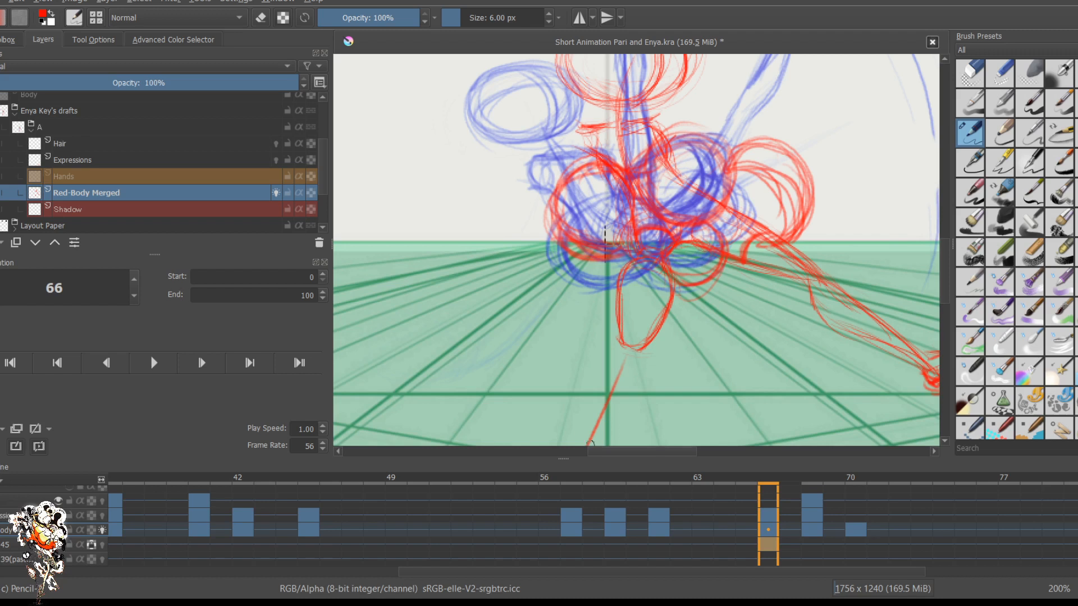
key("ctrl+t")
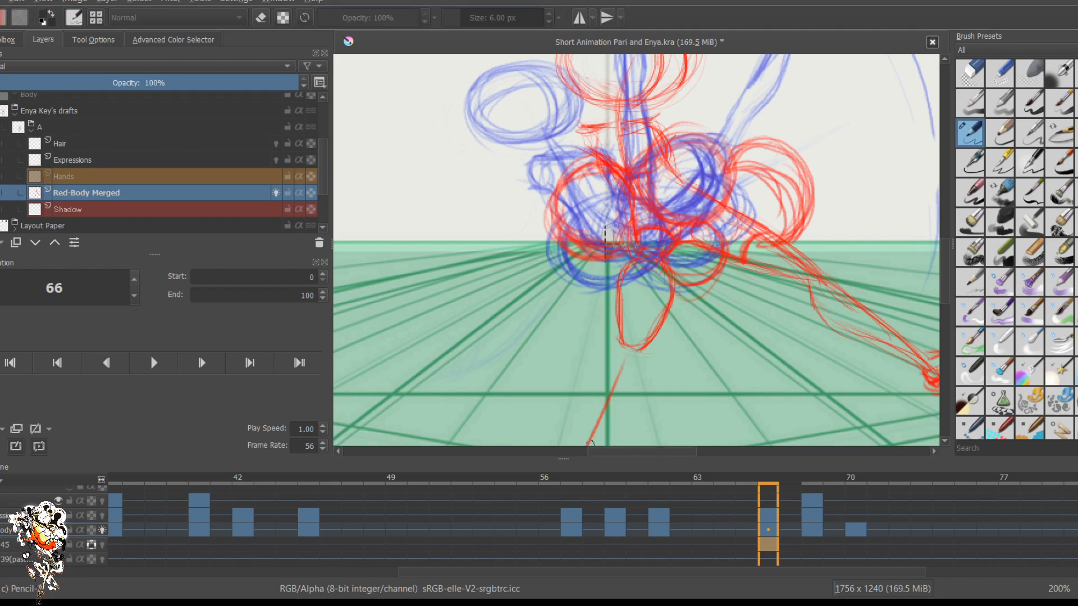
key("b")
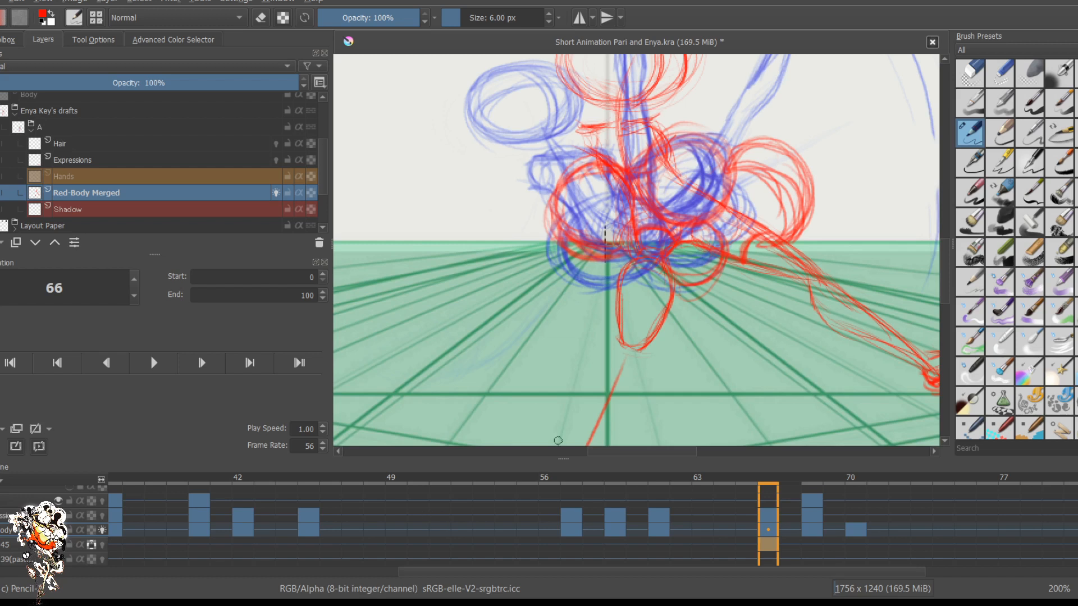
key("ctrl+t")
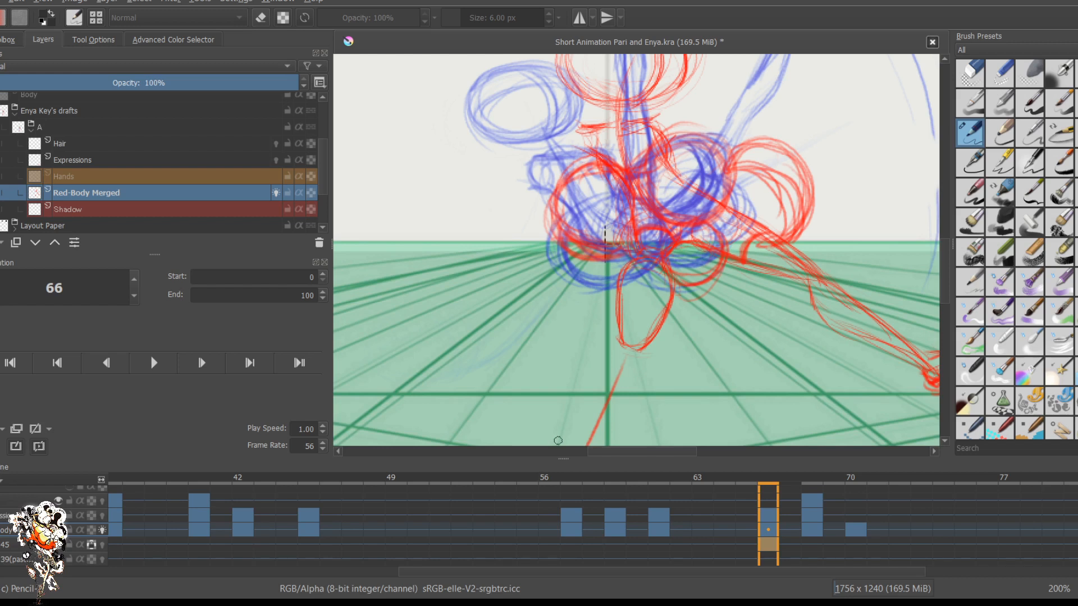
key("b")
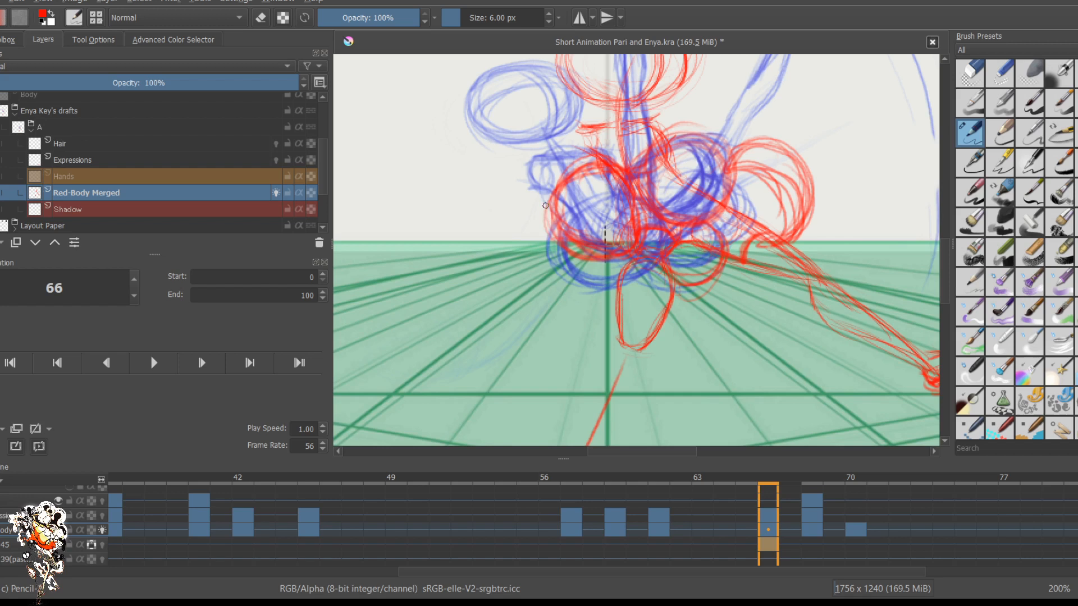
Step: Thicken the three large rounded forms of the body in frame 66 with 6 px pencil strokes
left_click_drag(545, 206, 572, 263)
mouse_move(738, 169)
left_mouse_down()
mouse_move(803, 177)
mouse_move(781, 241)
left_mouse_up()
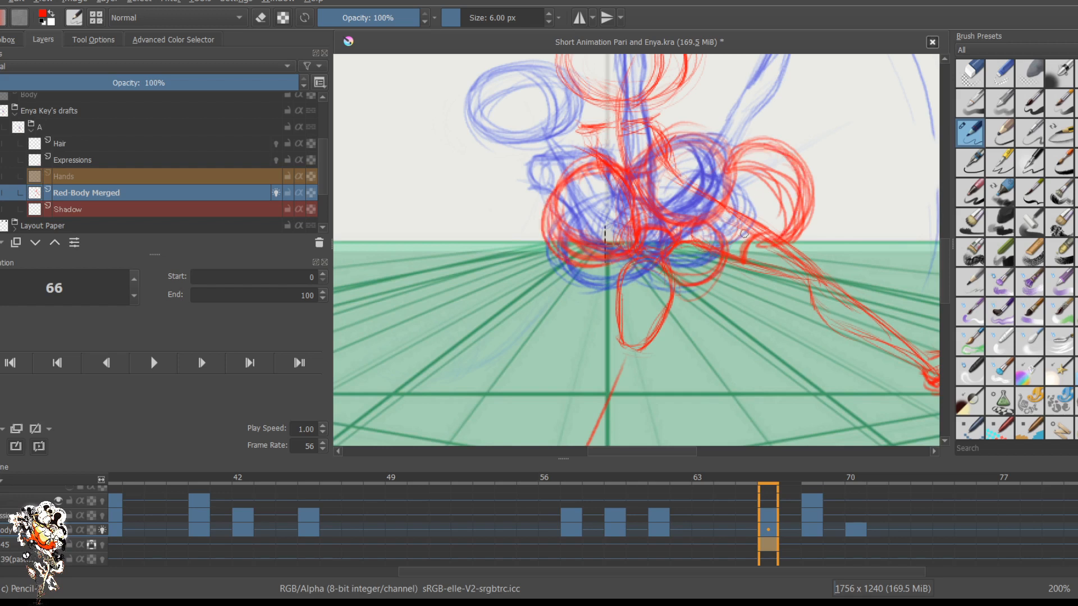
left_click_drag(793, 197, 789, 234)
left_click_drag(749, 162, 796, 201)
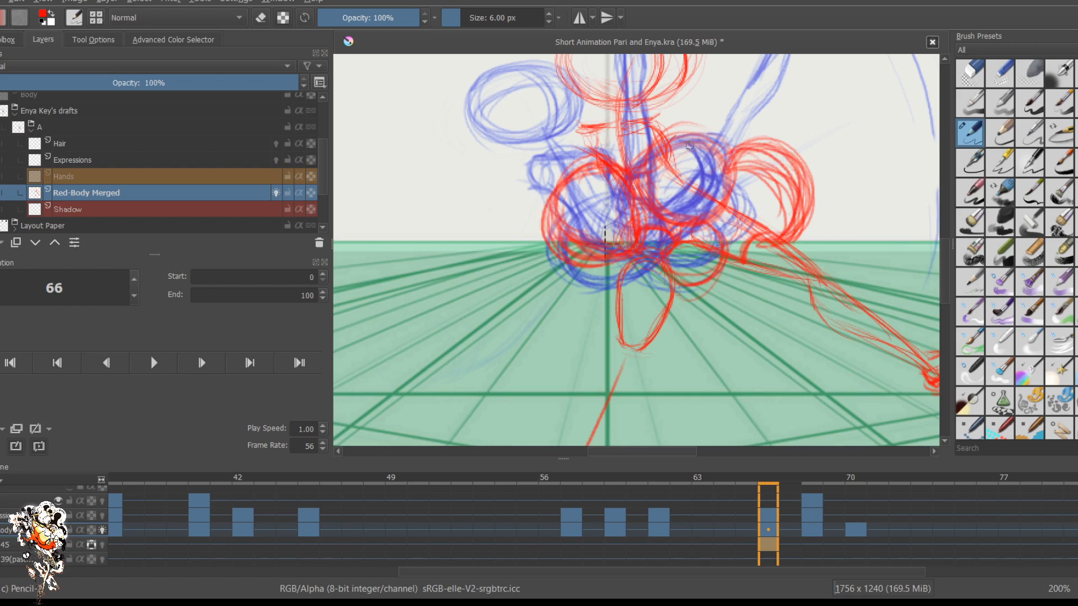
left_click_drag(689, 145, 732, 218)
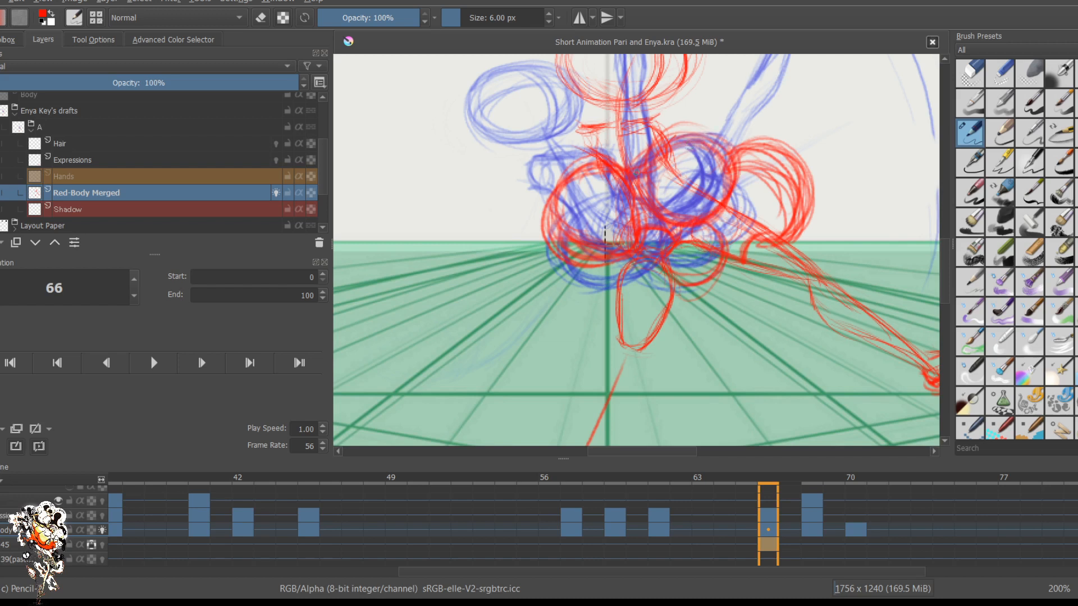
left_click_drag(636, 173, 688, 139)
Step: Sketch a small looped shape in the empty area beside the figure in frame 66 and erase it with the 50 px eraser
mouse_move(858, 143)
left_mouse_down()
mouse_move(901, 163)
mouse_move(906, 149)
mouse_move(872, 133)
mouse_move(898, 163)
mouse_move(885, 147)
mouse_move(870, 171)
mouse_move(906, 177)
mouse_move(876, 182)
mouse_move(912, 177)
left_mouse_up()
mouse_move(912, 113)
left_mouse_down()
mouse_move(829, 130)
mouse_move(870, 145)
mouse_move(875, 130)
mouse_move(909, 132)
mouse_move(870, 178)
mouse_move(868, 147)
left_mouse_up()
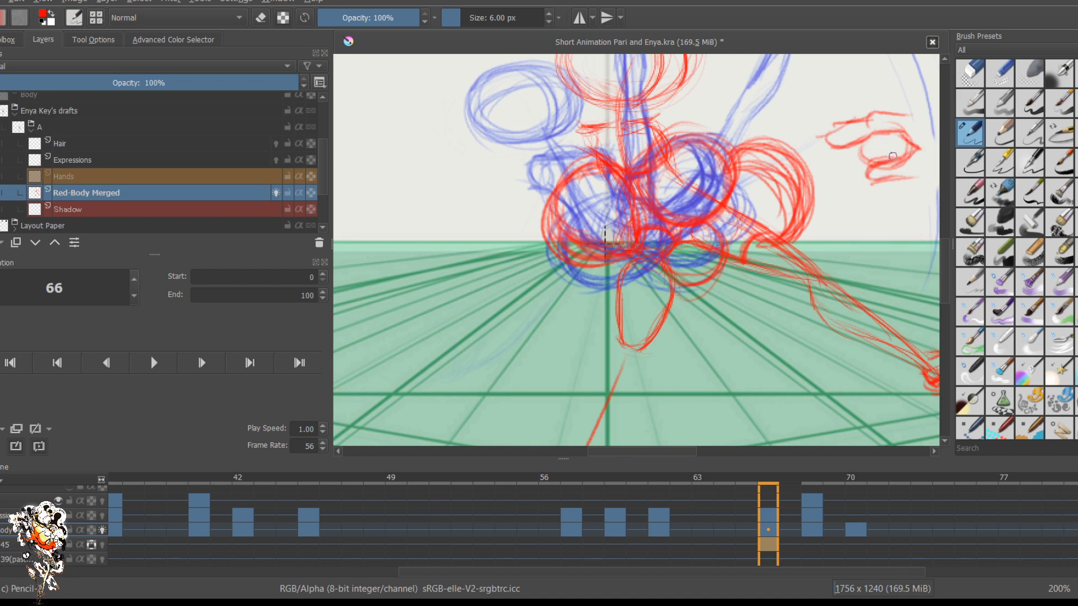
mouse_move(886, 160)
left_mouse_down()
mouse_move(886, 134)
mouse_move(860, 157)
mouse_move(838, 155)
left_mouse_up()
key("e")
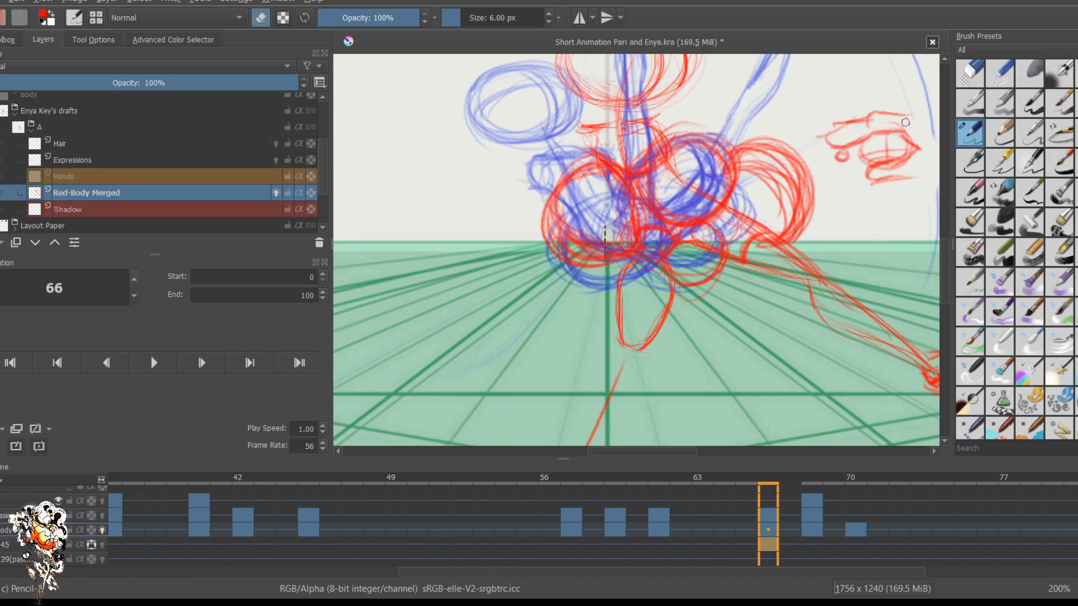
left_click(970, 73)
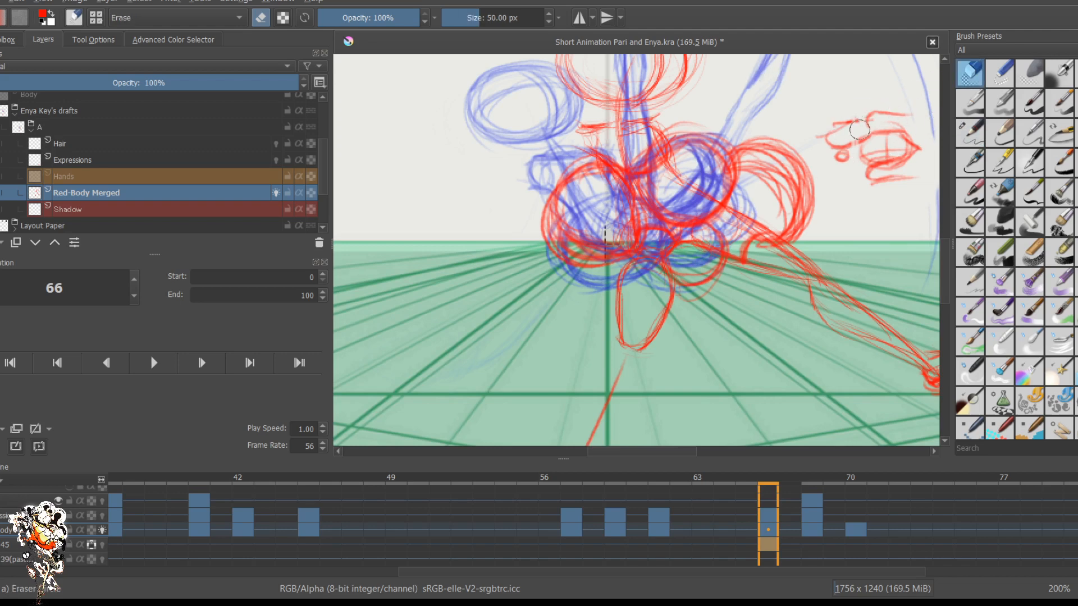
mouse_move(858, 135)
left_mouse_down()
mouse_move(844, 136)
mouse_move(885, 183)
mouse_move(902, 91)
left_mouse_up()
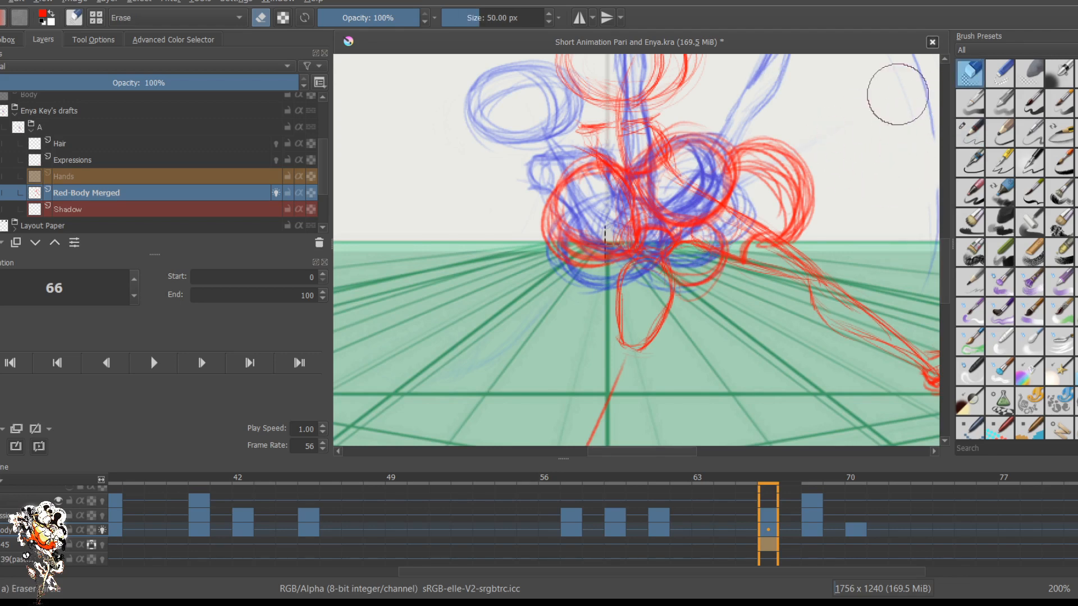
Step: Compare the full poses at frames 66 and 68 against their following poses in the blue onion skin
key("slash")
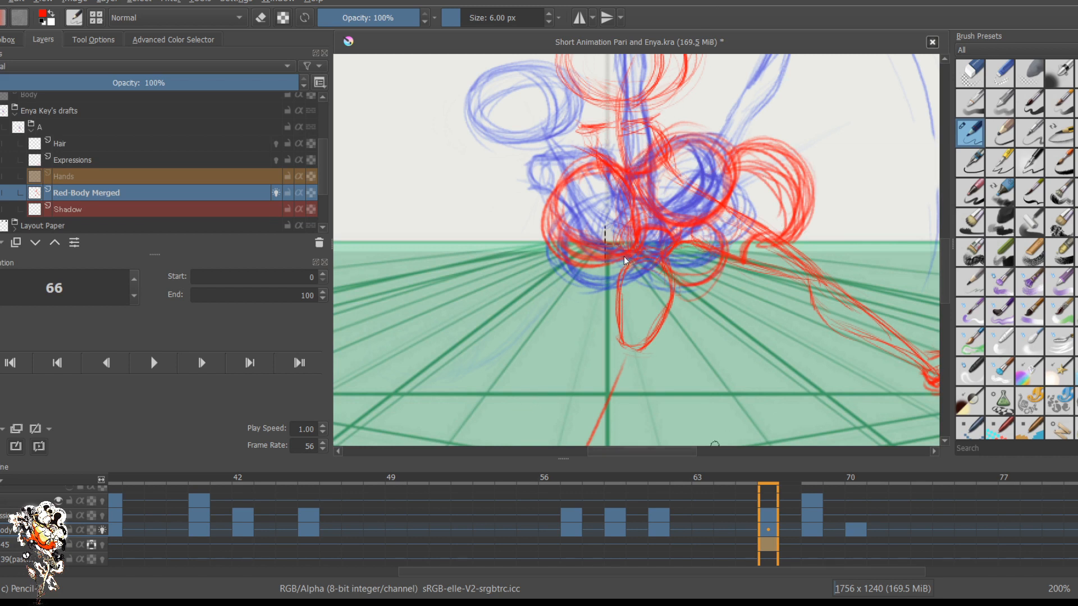
scroll(776, 304, "down", 3)
scroll(776, 303, "up", 2)
scroll(776, 304, "down", 2)
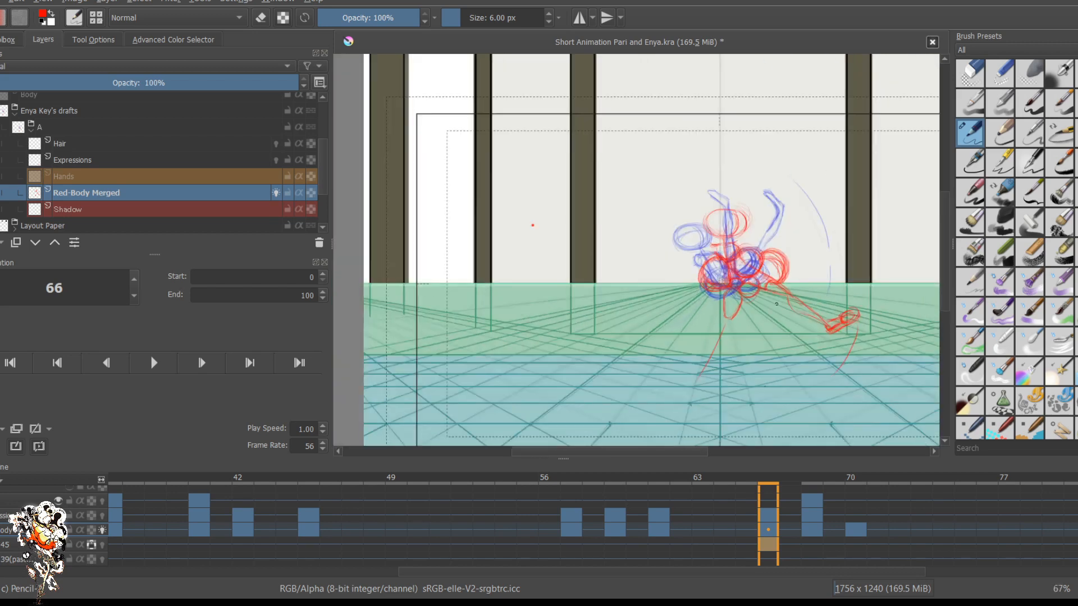
scroll(776, 304, "up", 2)
left_click_drag(782, 289, 762, 285)
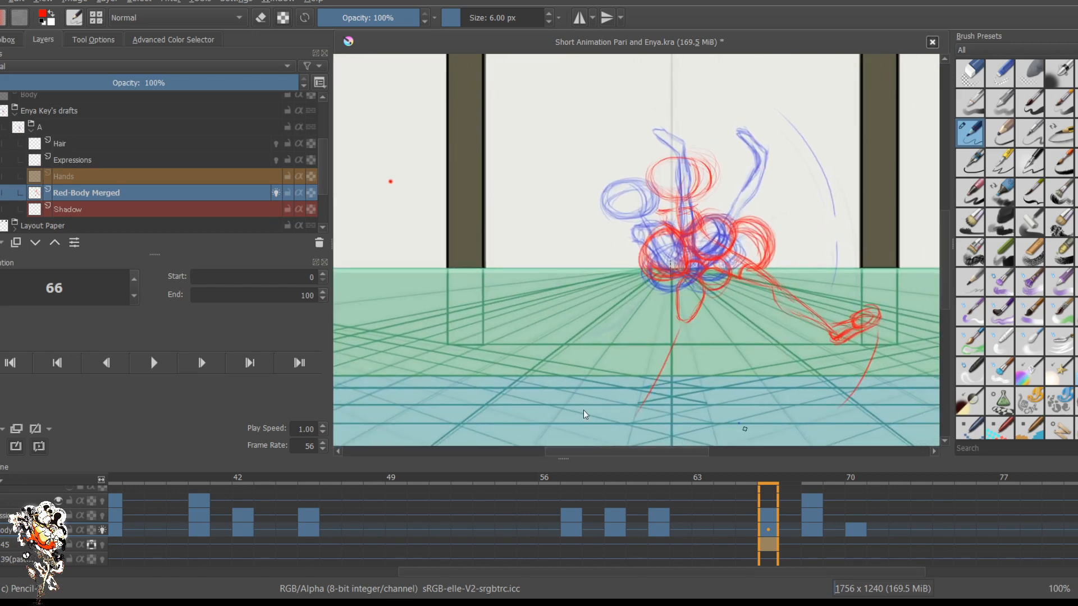
key("Right")
key("Right")
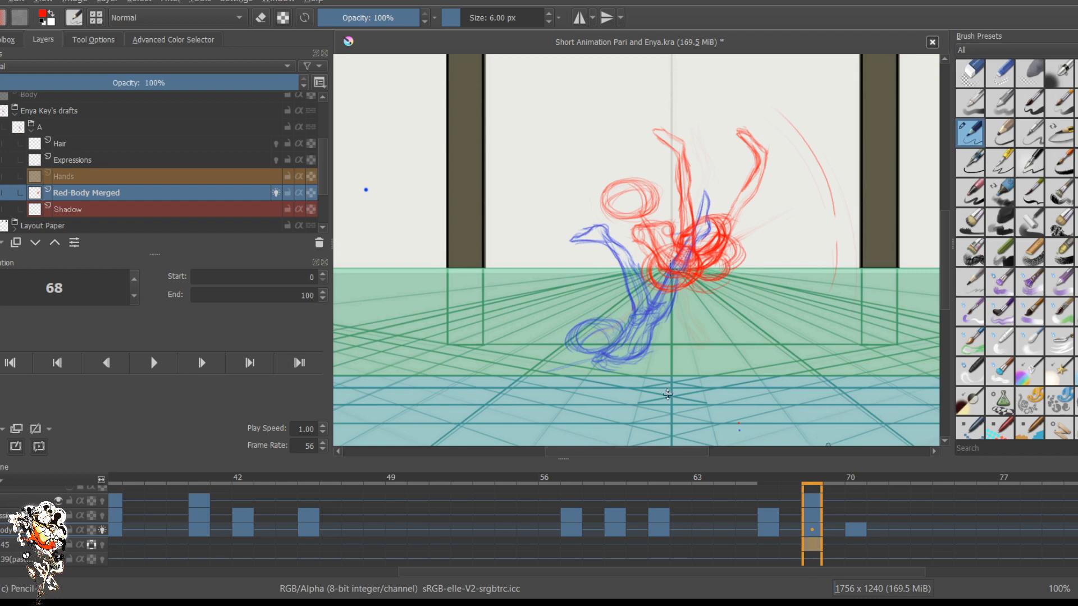
key("Left")
key("Left")
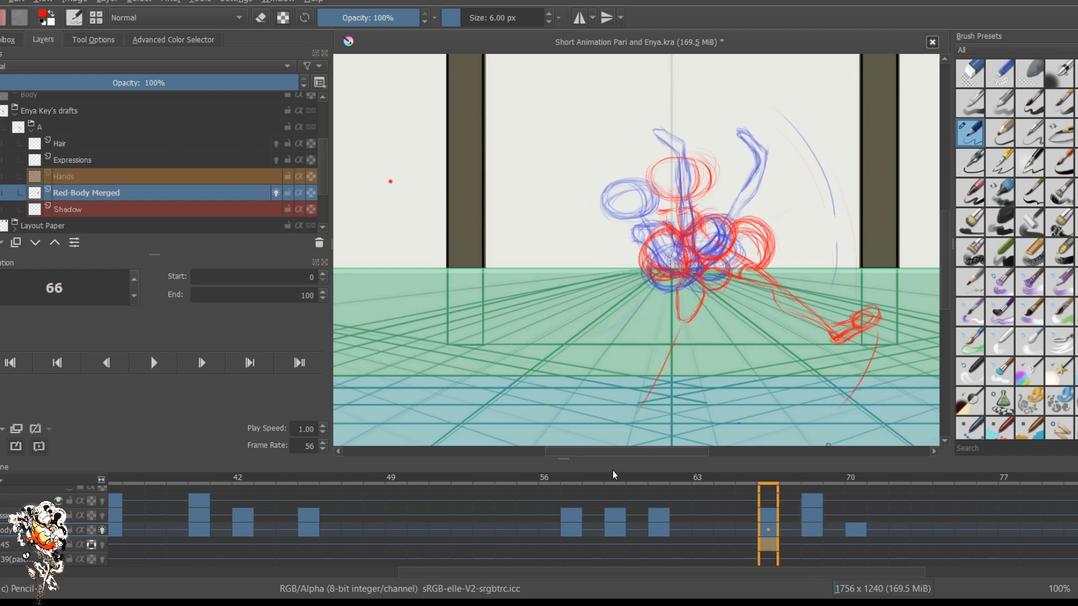
key("Right")
key("Right")
Step: Examine the hip area at frames 66 and 68 up close against the purple and blue onion skins
scroll(800, 283, "up", 3)
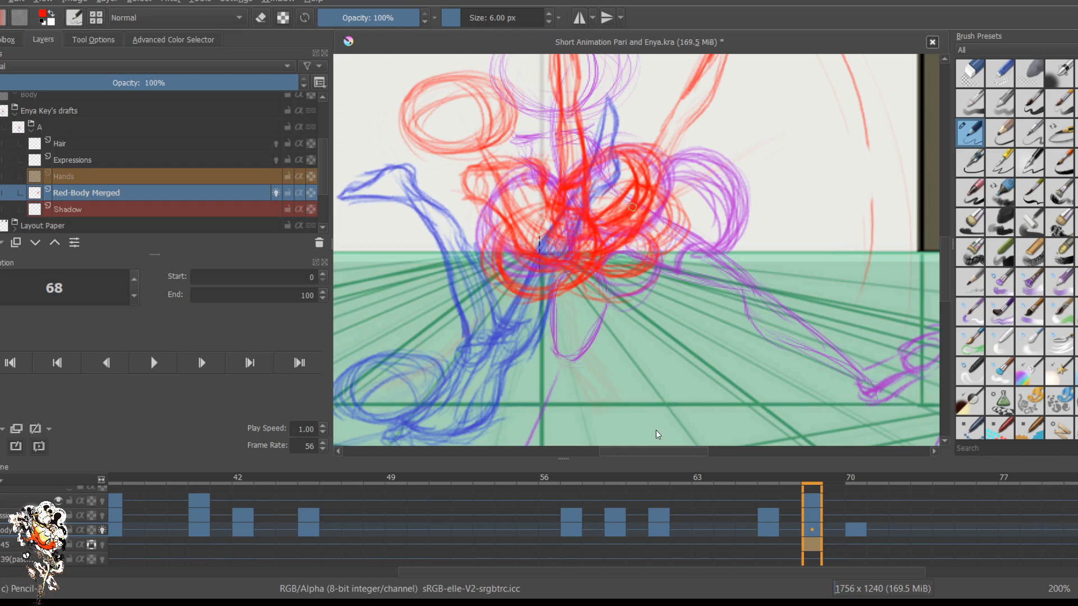
key("Left")
key("Left")
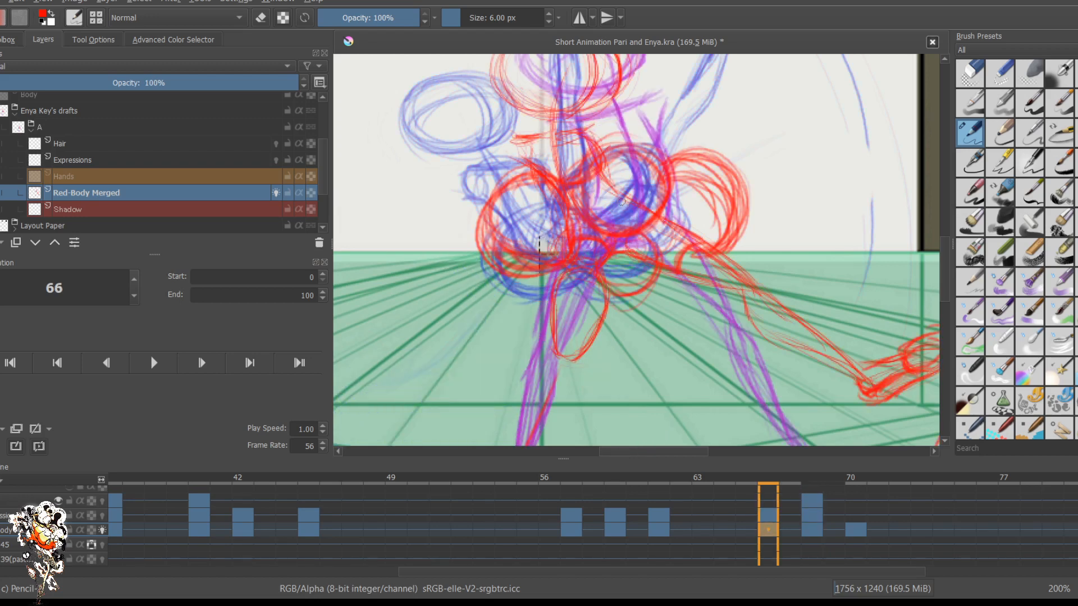
key("Right")
key("Right")
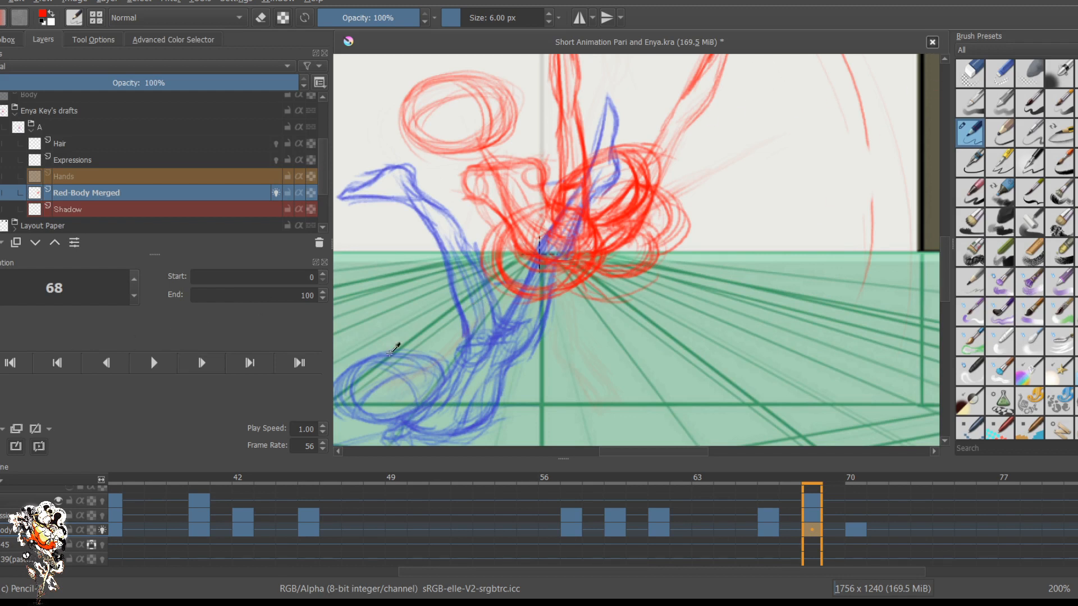
Step: Erase the lower hip curves, the far hip bulge and the upper thigh circle in frame 68 with the 30 px small eraser
left_click(969, 74)
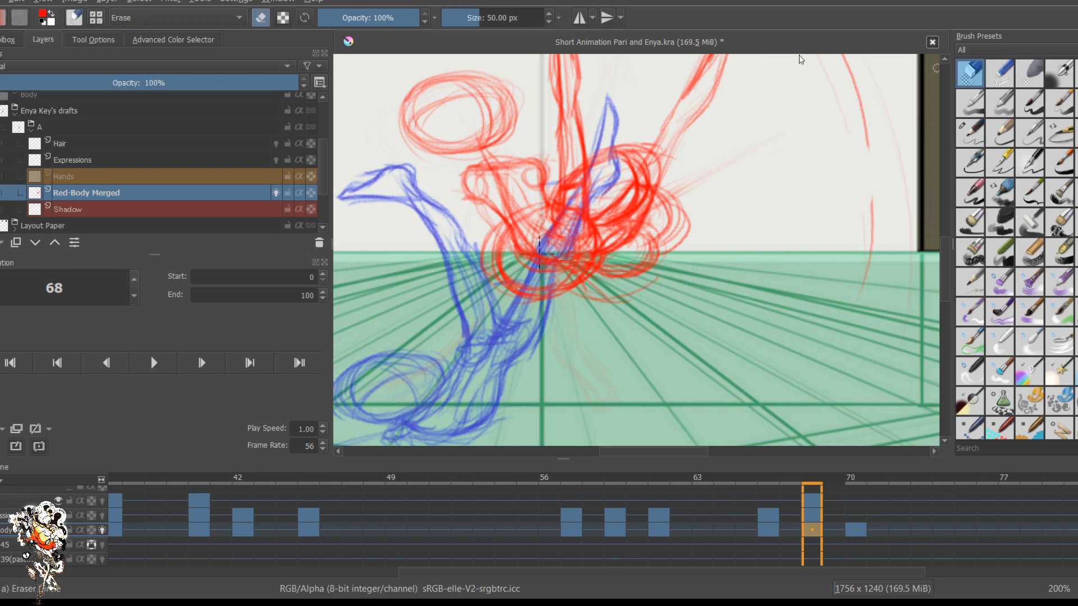
left_click(999, 73)
mouse_move(560, 275)
left_mouse_down()
mouse_move(537, 300)
mouse_move(651, 267)
mouse_move(646, 285)
mouse_move(598, 310)
mouse_move(626, 295)
left_mouse_up()
key("bracketright")
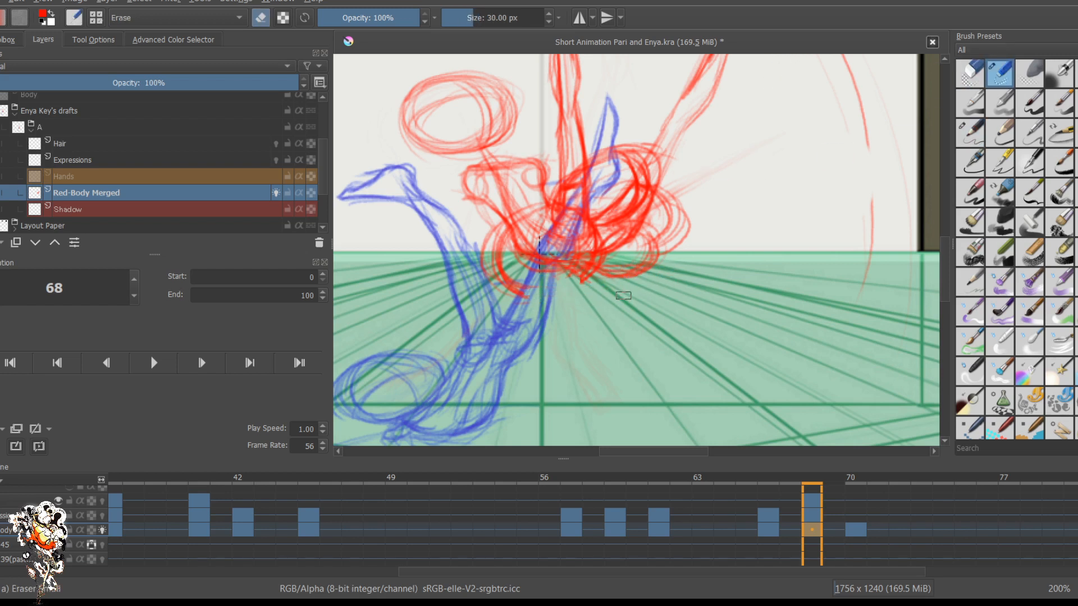
mouse_move(667, 235)
left_mouse_down()
mouse_move(620, 278)
mouse_move(674, 228)
mouse_move(645, 243)
mouse_move(658, 222)
left_mouse_up()
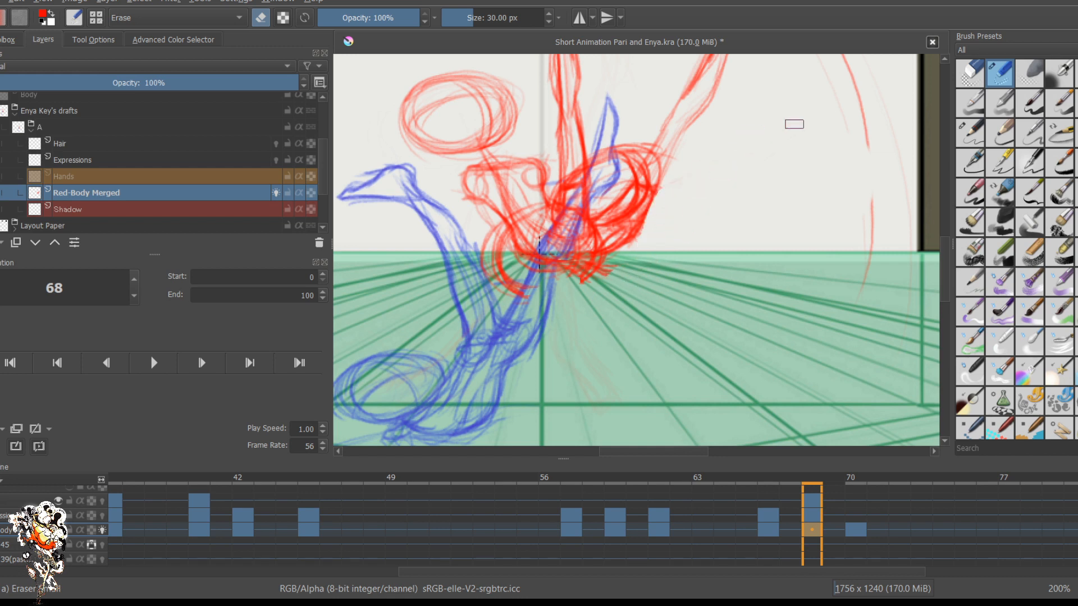
mouse_move(645, 146)
left_mouse_down()
mouse_move(623, 158)
mouse_move(635, 147)
mouse_move(609, 198)
mouse_move(647, 127)
mouse_move(595, 134)
mouse_move(598, 211)
left_mouse_up()
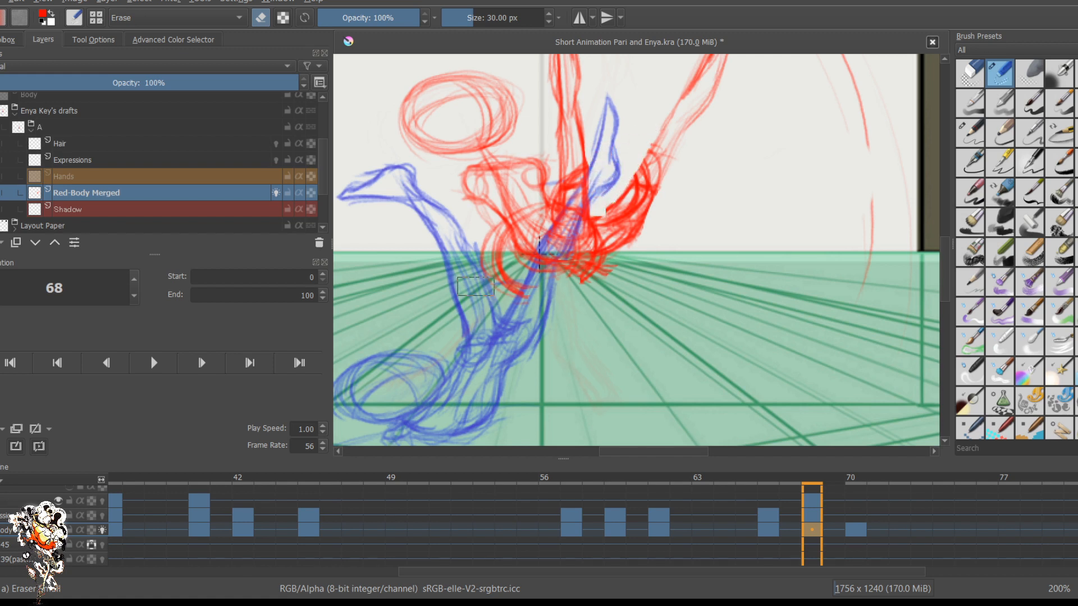
Step: Erase the large curve around the near hip in frame 68 with the 30 px eraser and clean the torso side with a smaller one
left_click_drag(480, 259, 505, 289)
mouse_move(505, 289)
left_mouse_down()
mouse_move(483, 247)
mouse_move(495, 230)
mouse_move(505, 258)
mouse_move(537, 284)
mouse_move(519, 253)
left_mouse_up()
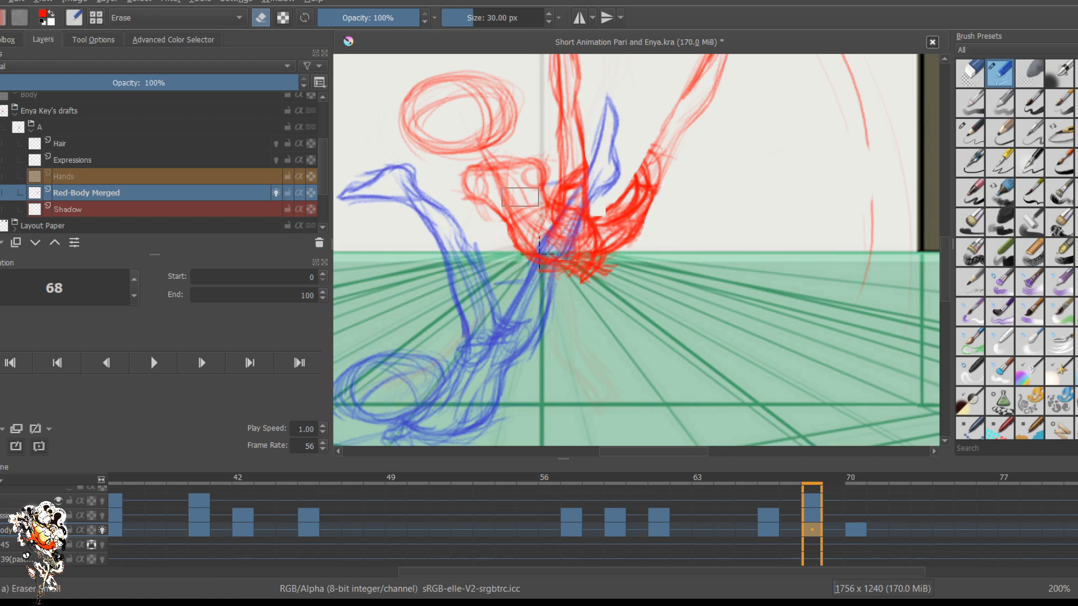
key("bracketleft")
key("bracketleft")
key("bracketleft")
key("bracketleft")
key("bracketleft")
left_click_drag(524, 197, 536, 208)
Step: Erase the sketchy lines inside the pelvis and around both raised thighs in frame 68, using the small eraser at up to 15 px
key("bracketleft")
key("bracketleft")
key("bracketleft")
key("bracketleft")
mouse_move(575, 164)
left_mouse_down()
mouse_move(575, 201)
mouse_move(568, 172)
mouse_move(572, 229)
mouse_move(552, 243)
mouse_move(584, 235)
mouse_move(591, 242)
mouse_move(578, 252)
mouse_move(564, 248)
mouse_move(614, 265)
mouse_move(573, 273)
left_mouse_up()
key("bracketright")
key("bracketright")
mouse_move(648, 177)
left_mouse_down()
mouse_move(651, 155)
mouse_move(612, 245)
mouse_move(655, 155)
mouse_move(594, 235)
mouse_move(629, 207)
mouse_move(665, 145)
mouse_move(631, 221)
mouse_move(593, 243)
mouse_move(635, 186)
mouse_move(664, 190)
left_mouse_up()
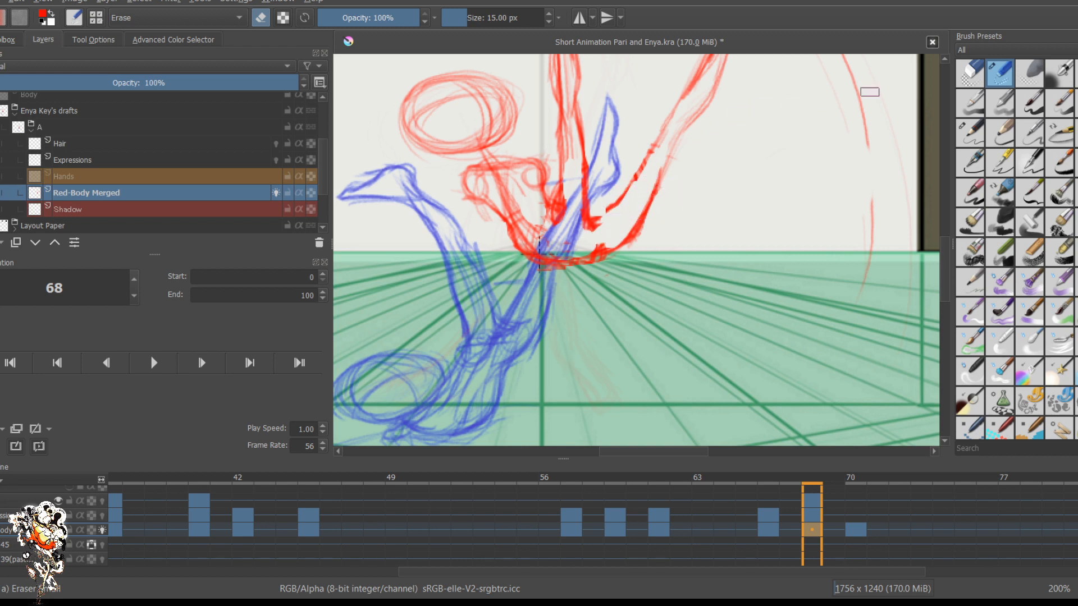
Step: Redraw the inner contour of the far raised thigh and add cross lines on both thighs with the 6 px pencil
key("slash")
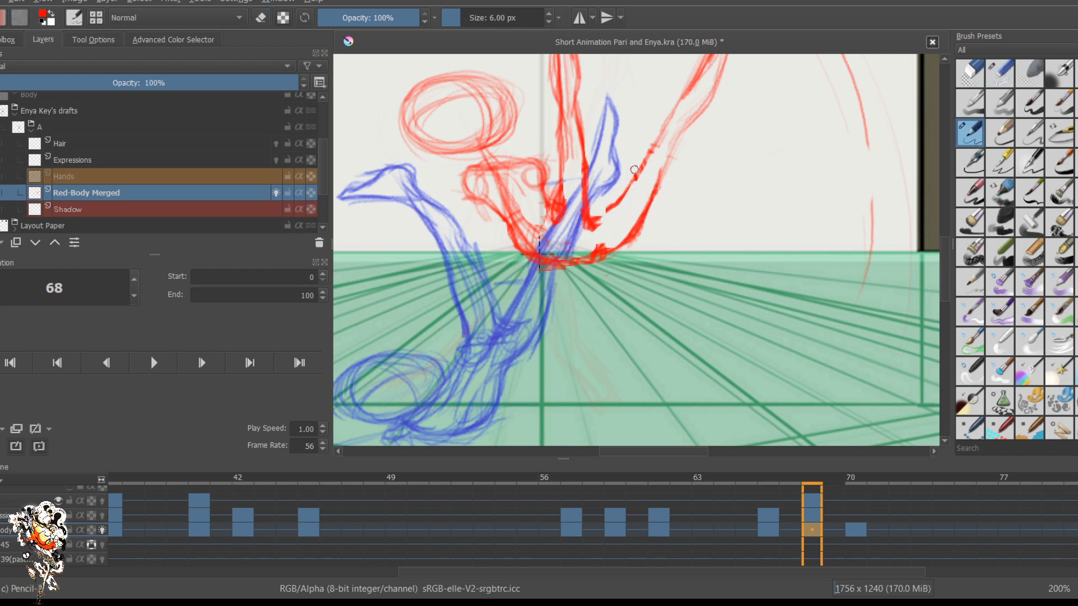
mouse_move(674, 141)
left_mouse_down()
mouse_move(633, 232)
mouse_move(669, 160)
mouse_move(612, 247)
left_mouse_up()
left_click_drag(665, 126, 596, 222)
mouse_move(645, 171)
left_mouse_down()
mouse_move(611, 216)
mouse_move(581, 214)
mouse_move(592, 255)
left_mouse_up()
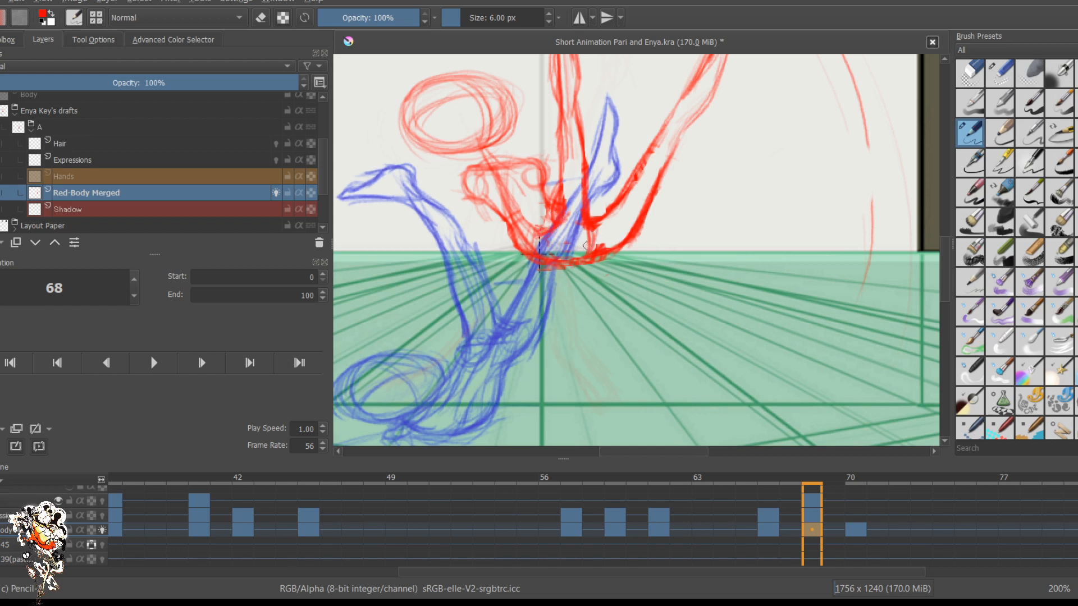
mouse_move(650, 186)
left_mouse_down()
mouse_move(629, 185)
mouse_move(653, 190)
left_mouse_up()
mouse_move(580, 171)
left_mouse_down()
mouse_move(568, 172)
mouse_move(592, 167)
mouse_move(565, 172)
mouse_move(531, 201)
mouse_move(591, 249)
mouse_move(612, 223)
left_mouse_up()
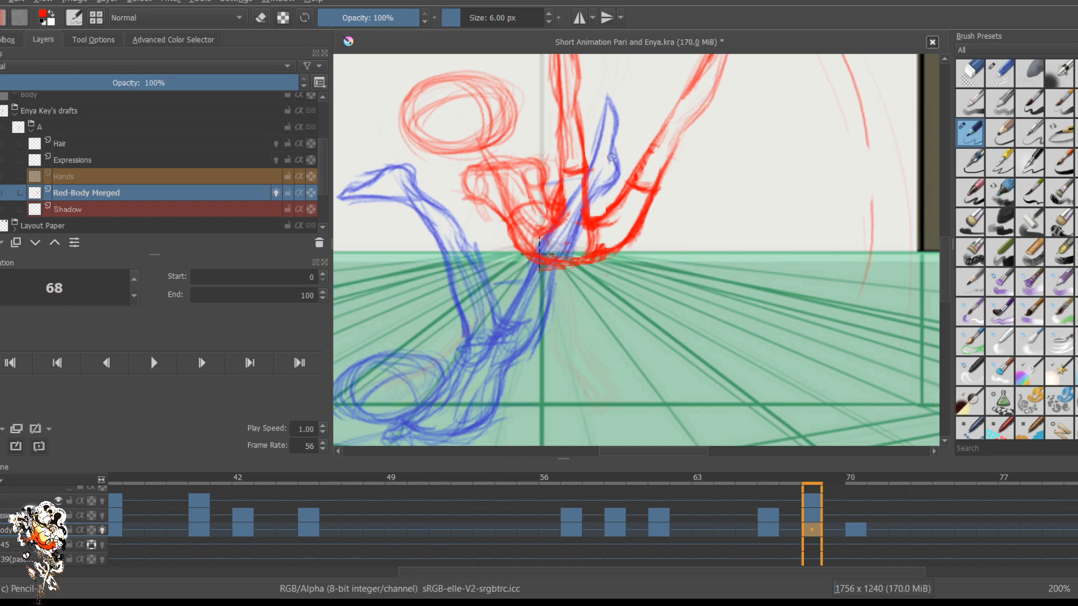
Step: Sketch the upper arc of the far hip and the round near hip shape in frame 68 over the purple onion skin
left_click_drag(644, 153, 587, 138)
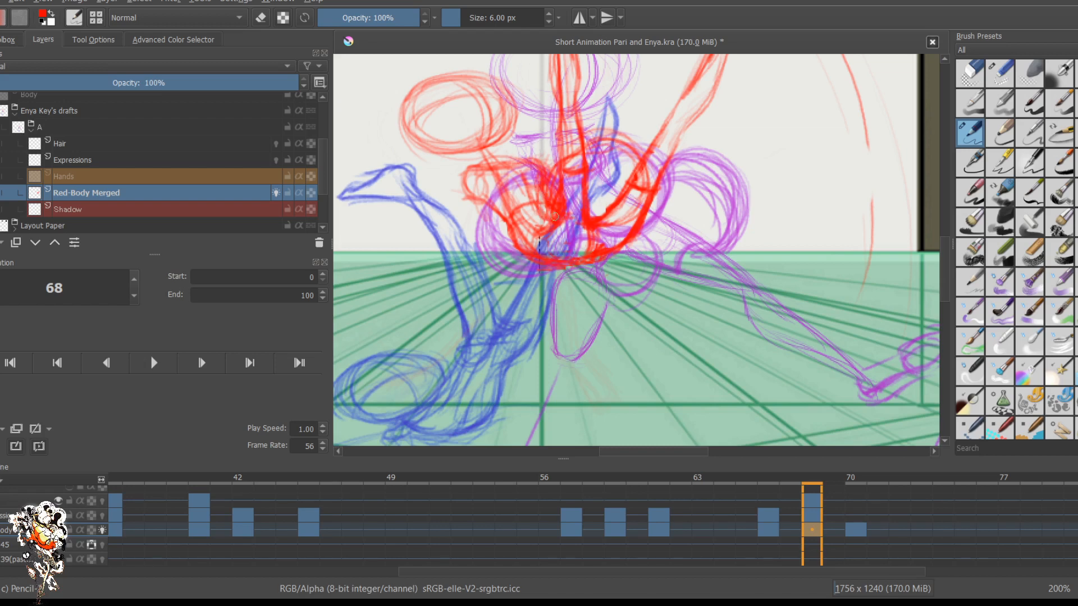
mouse_move(493, 205)
left_mouse_down()
mouse_move(542, 230)
mouse_move(536, 280)
left_mouse_up()
mouse_move(481, 259)
left_mouse_down()
mouse_move(543, 279)
mouse_move(574, 210)
left_mouse_up()
mouse_move(501, 293)
left_mouse_down()
mouse_move(574, 212)
mouse_move(577, 228)
mouse_move(569, 246)
mouse_move(508, 188)
mouse_move(477, 249)
mouse_move(528, 274)
left_mouse_up()
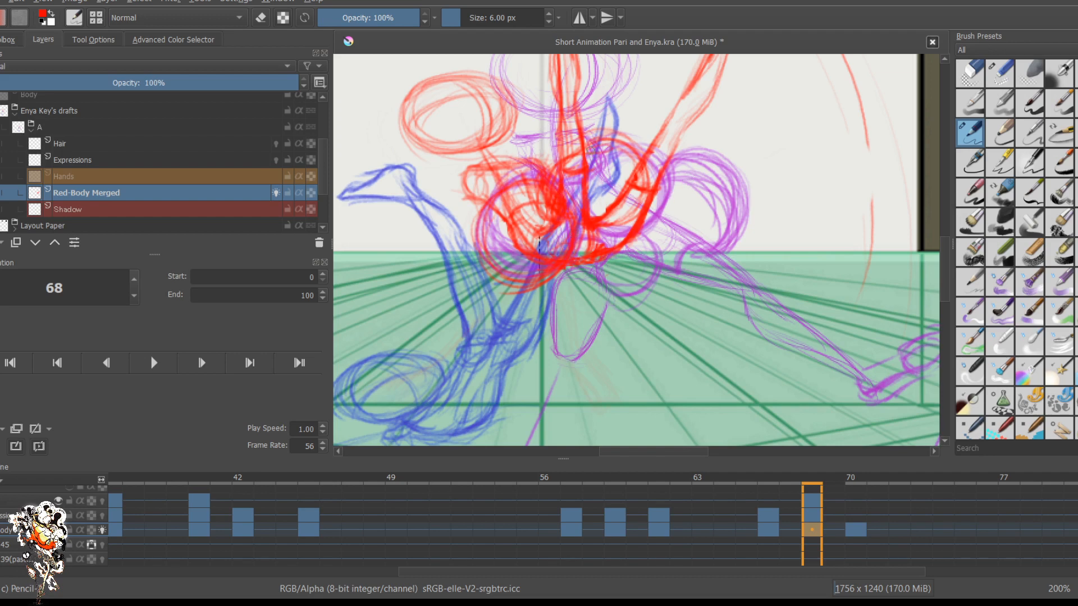
Step: Sketch the round far hip shape around the base of the raised far leg in frame 68 and reinforce its outline
mouse_move(599, 137)
left_mouse_down()
mouse_move(548, 175)
mouse_move(589, 196)
left_mouse_up()
mouse_move(642, 170)
left_mouse_down()
mouse_move(680, 195)
mouse_move(661, 248)
left_mouse_up()
mouse_move(669, 179)
left_mouse_down()
mouse_move(638, 217)
mouse_move(690, 227)
mouse_move(626, 224)
mouse_move(631, 271)
left_mouse_up()
mouse_move(693, 219)
left_mouse_down()
mouse_move(662, 261)
mouse_move(608, 262)
left_mouse_up()
left_click_drag(644, 267, 608, 262)
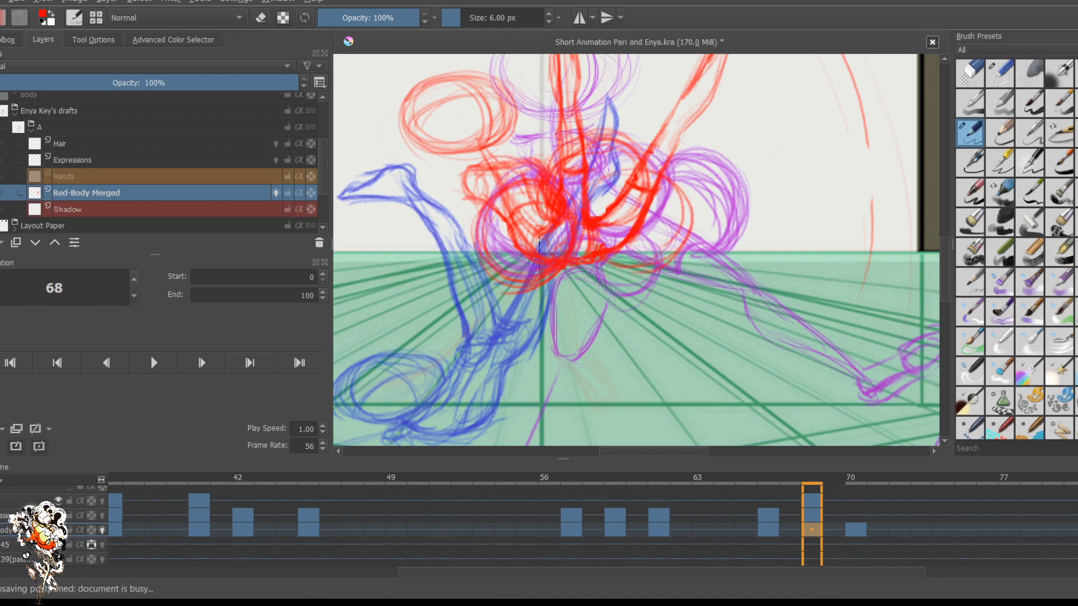
left_click_drag(688, 212, 661, 260)
mouse_move(676, 184)
left_mouse_down()
mouse_move(634, 271)
mouse_move(606, 262)
mouse_move(682, 236)
mouse_move(681, 207)
left_mouse_up()
left_click_drag(638, 166, 591, 196)
mouse_move(651, 160)
left_mouse_down()
mouse_move(623, 219)
mouse_move(601, 229)
mouse_move(611, 227)
left_mouse_up()
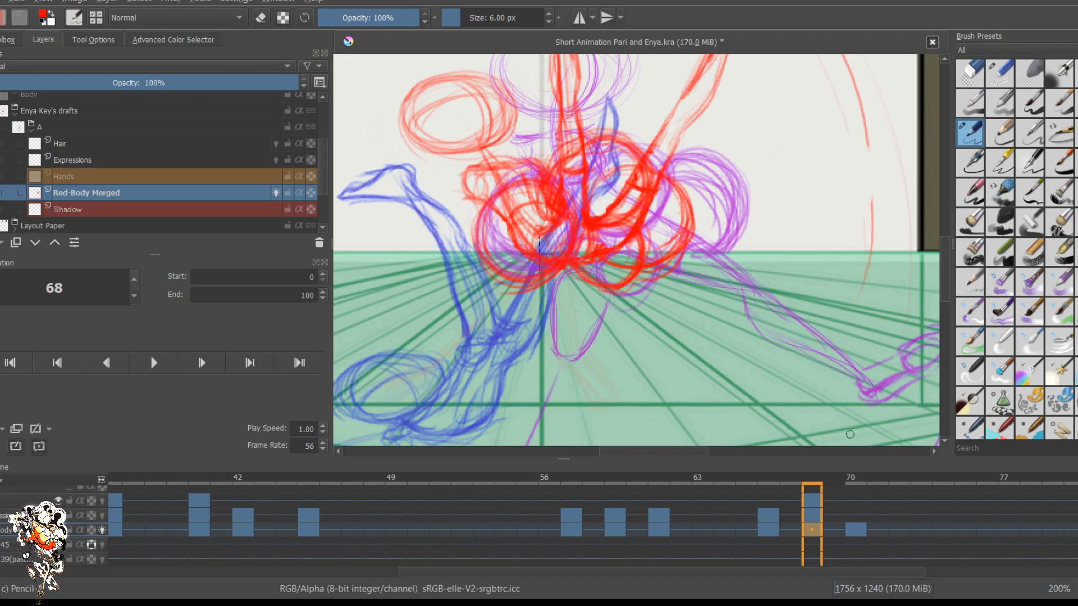
Step: Hide the onion skins of the body layer and compare the full poses at frames 66 and 68
key("1")
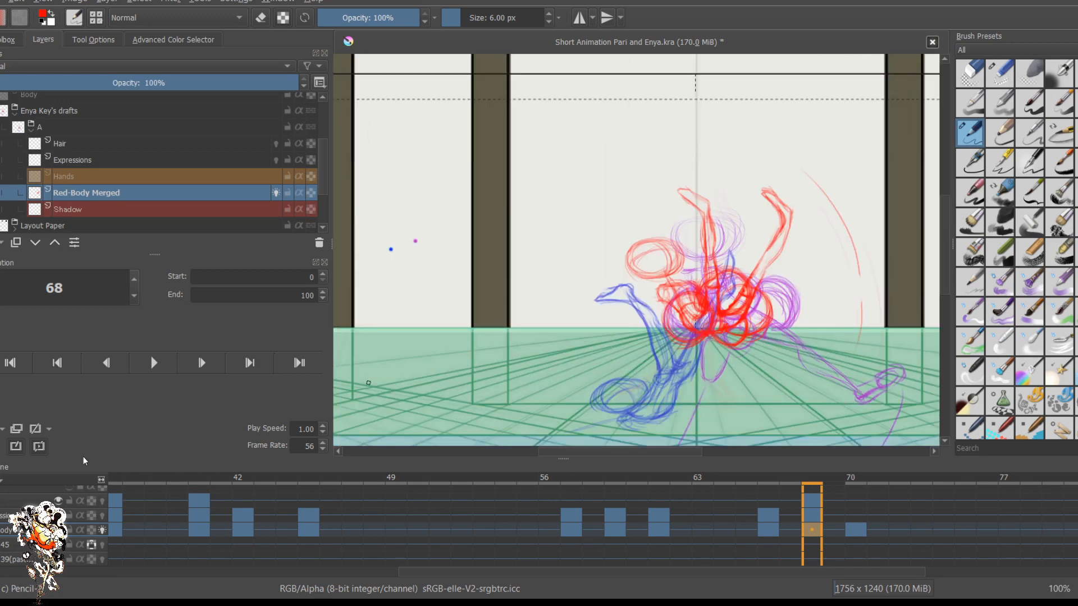
left_click(102, 529)
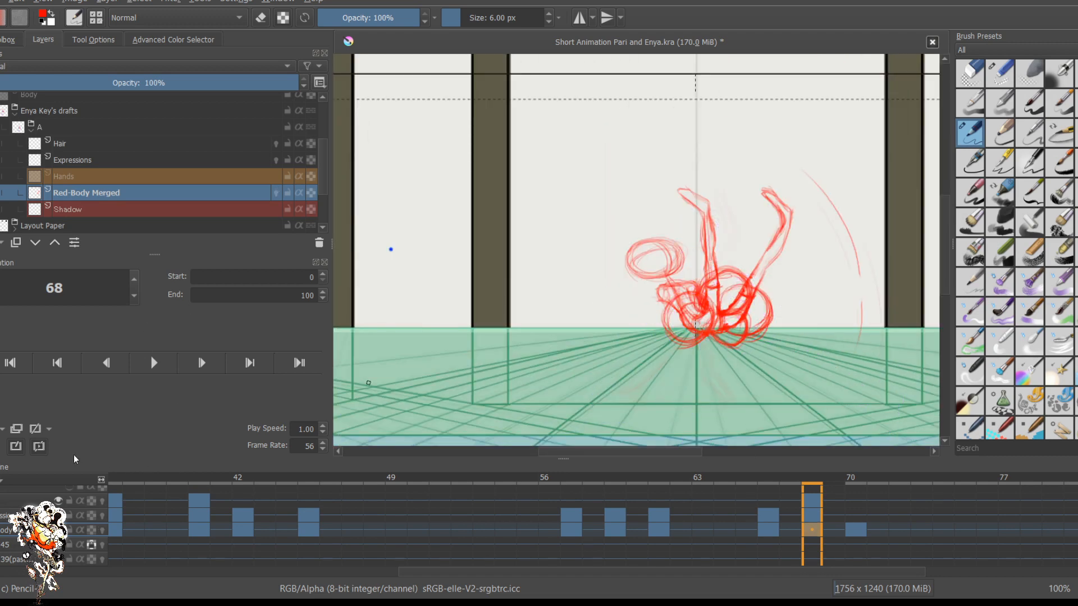
key("Left")
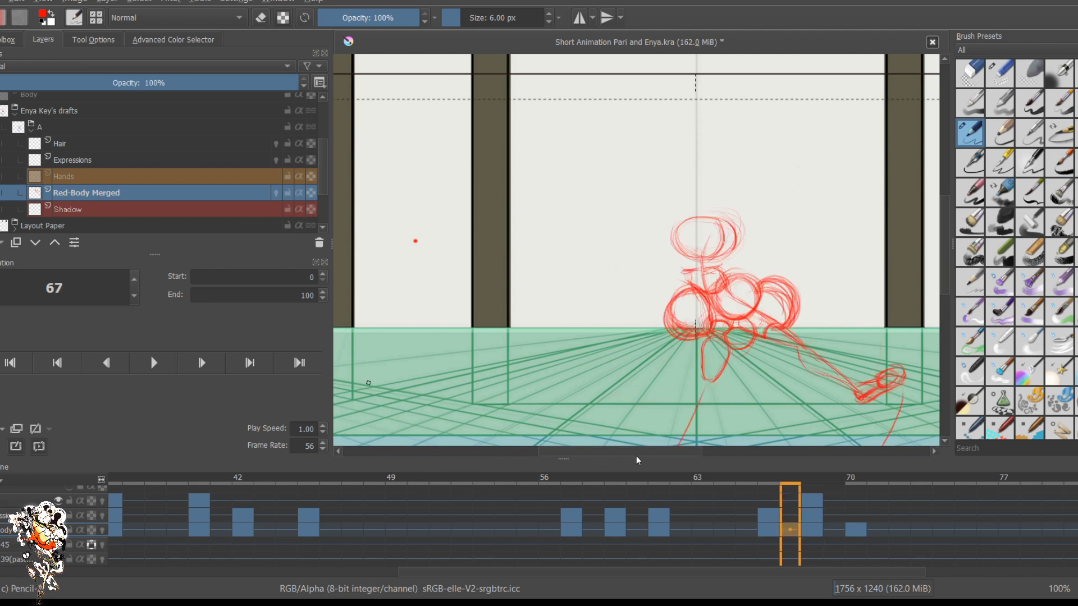
key("Right")
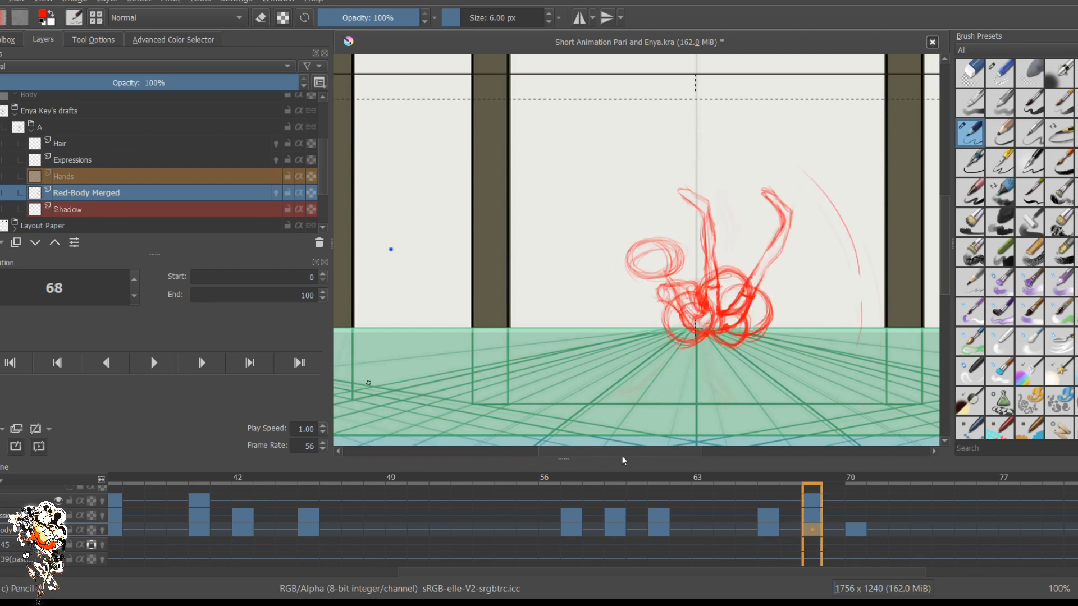
key("Left")
key("Left")
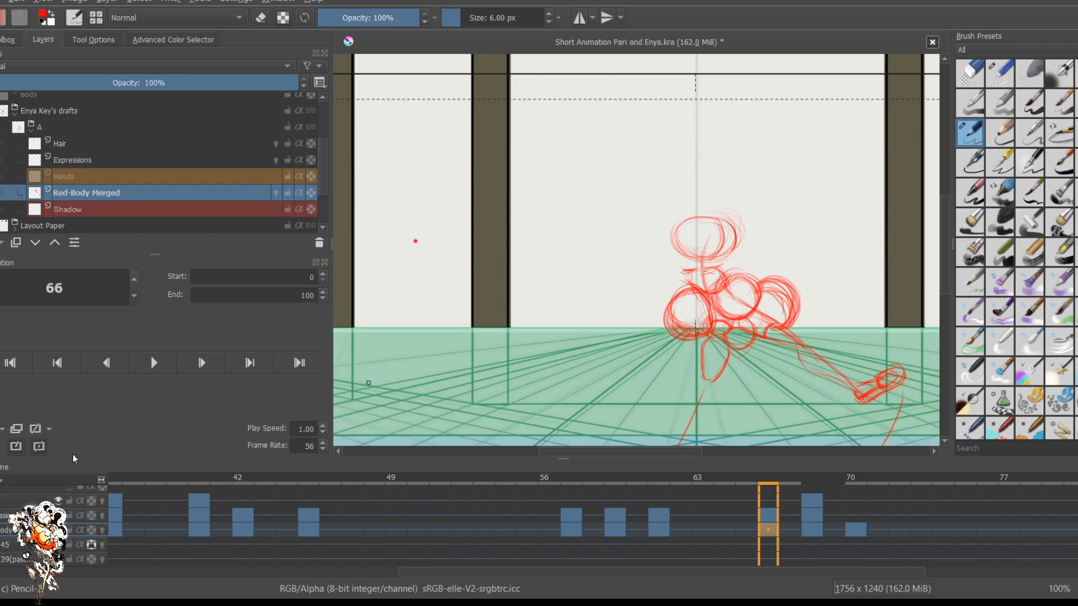
Step: Show the onion skins again and check the hip shapes at frames 66 and 68 against the neighbouring poses
key("o")
scroll(751, 358, "up", 1)
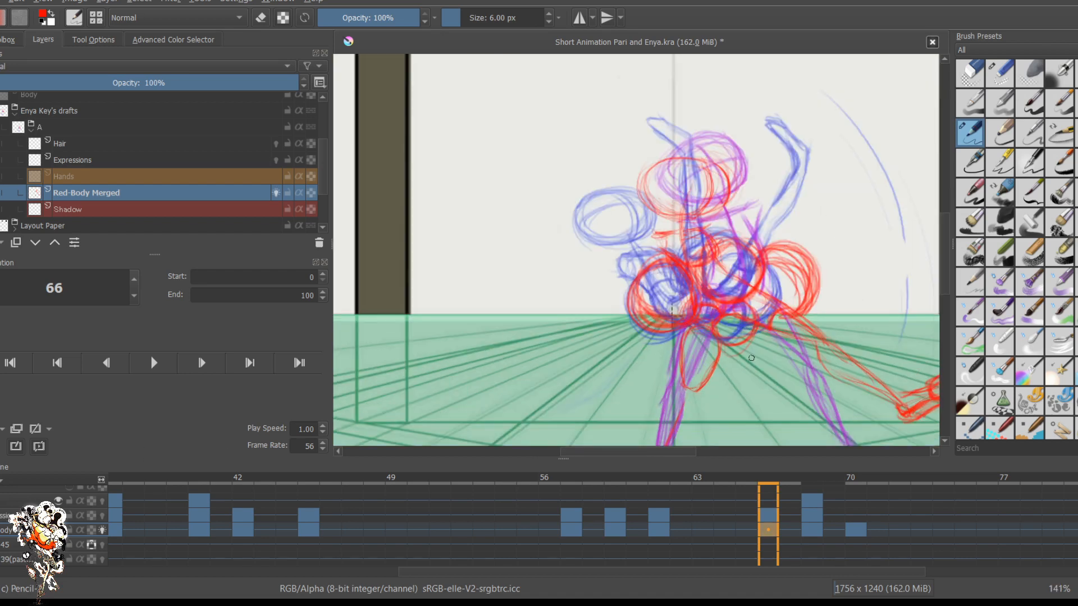
key("Right")
key("Right")
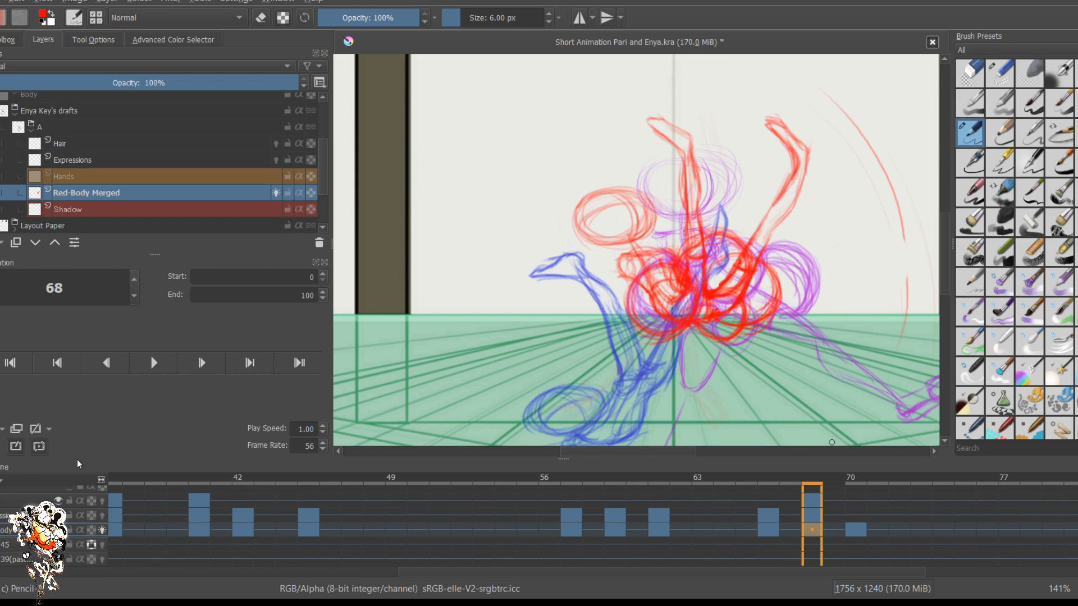
Step: Play the animation from frame 0 at the current frame rate, stop it and bring the whole scene into view
left_click(10, 363)
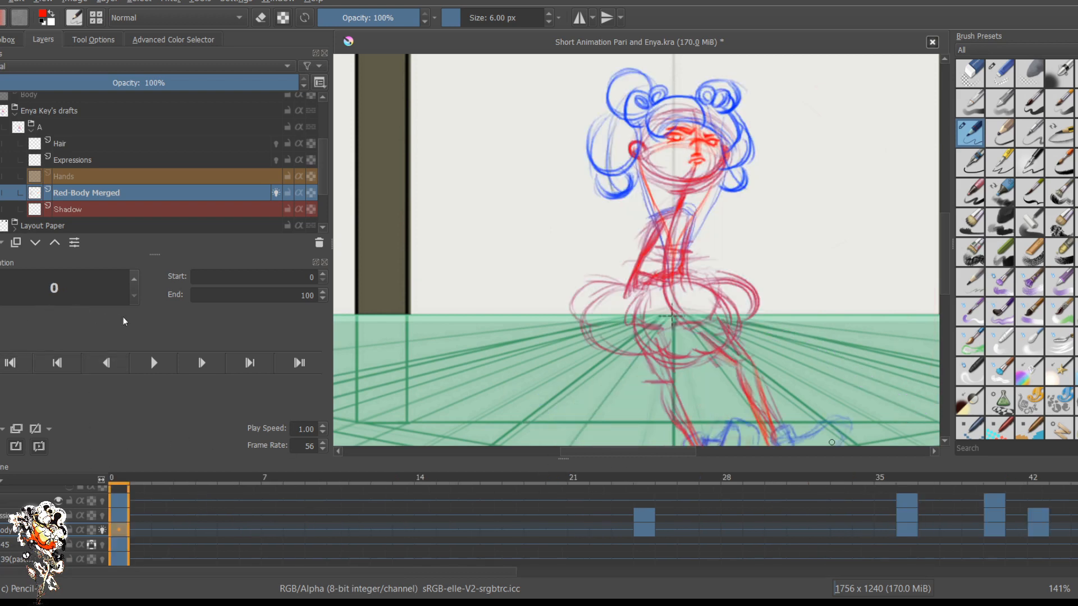
scroll(685, 340, "down", 1)
left_click(153, 363)
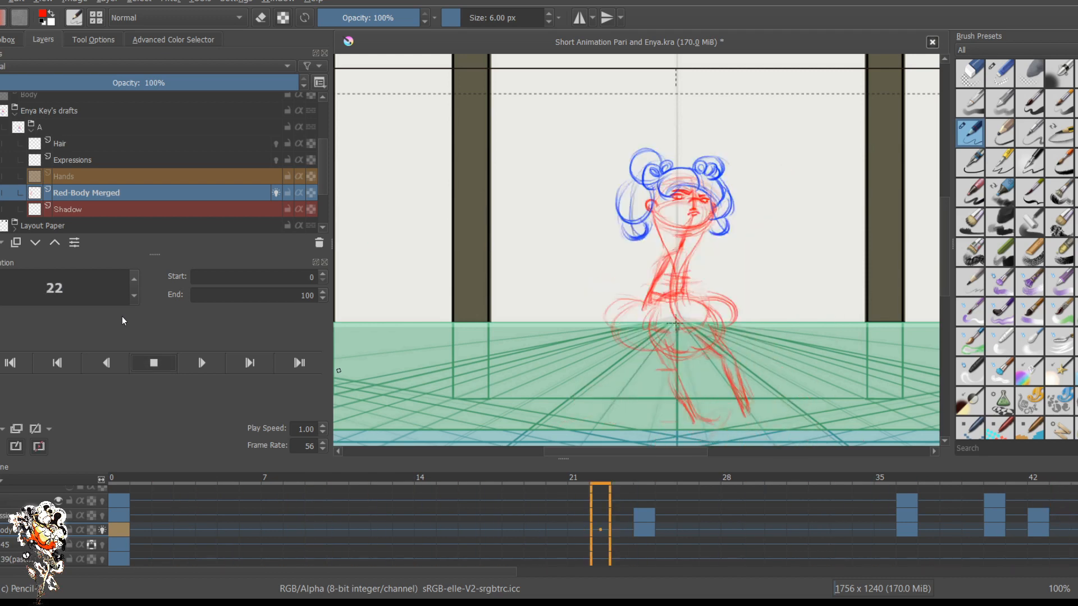
left_click(153, 363)
scroll(590, 362, "down", 2)
scroll(590, 362, "up", 1)
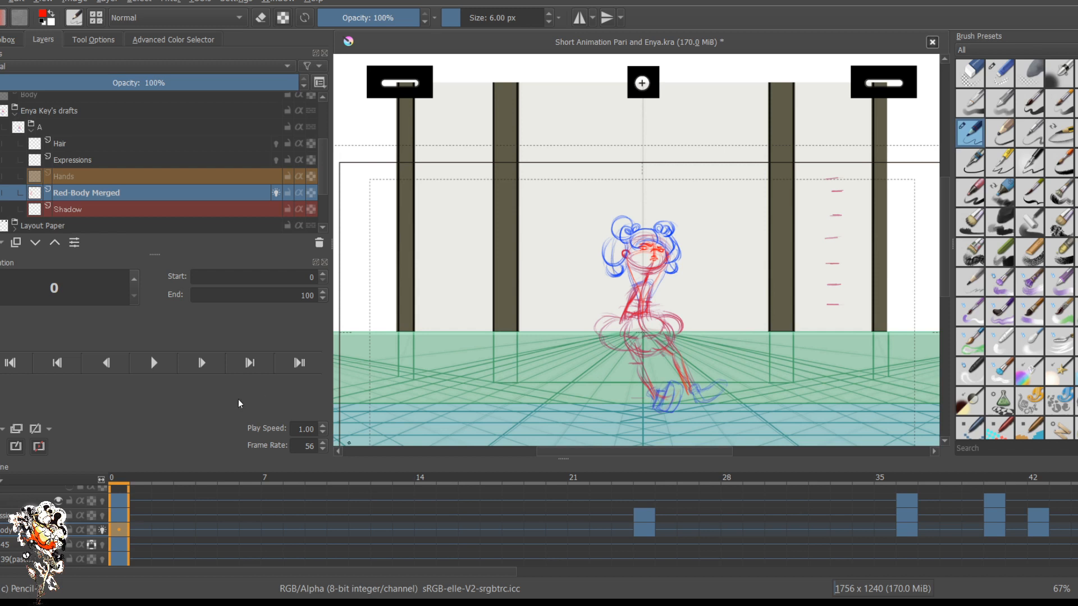
Step: Set the animation's frame rate to 99 and preview the playback
left_click(310, 446)
key("BackSpace")
key("BackSpace")
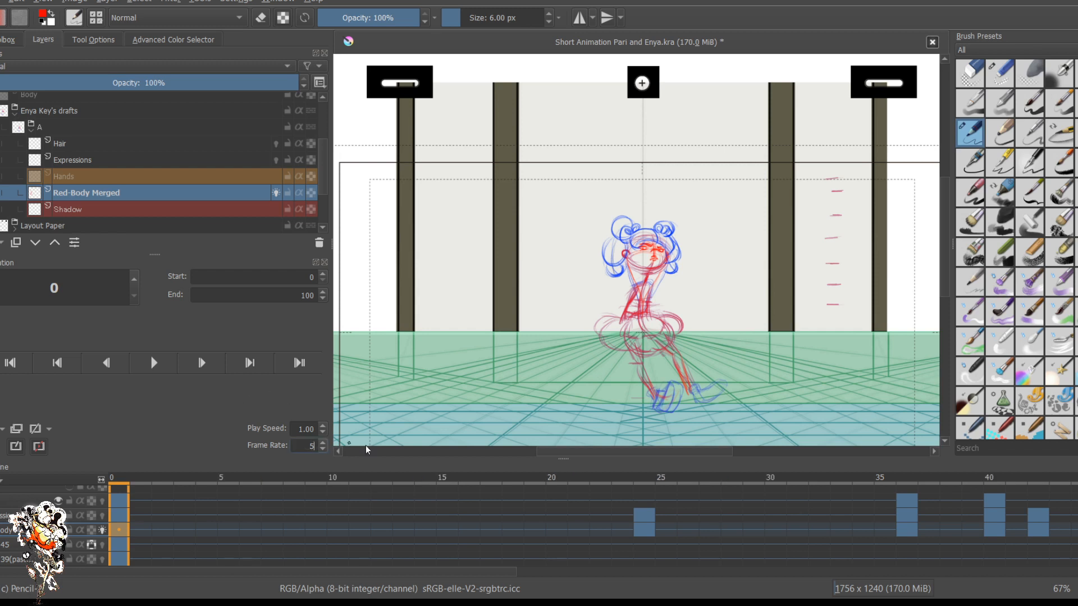
type("100")
key("Return")
key("space")
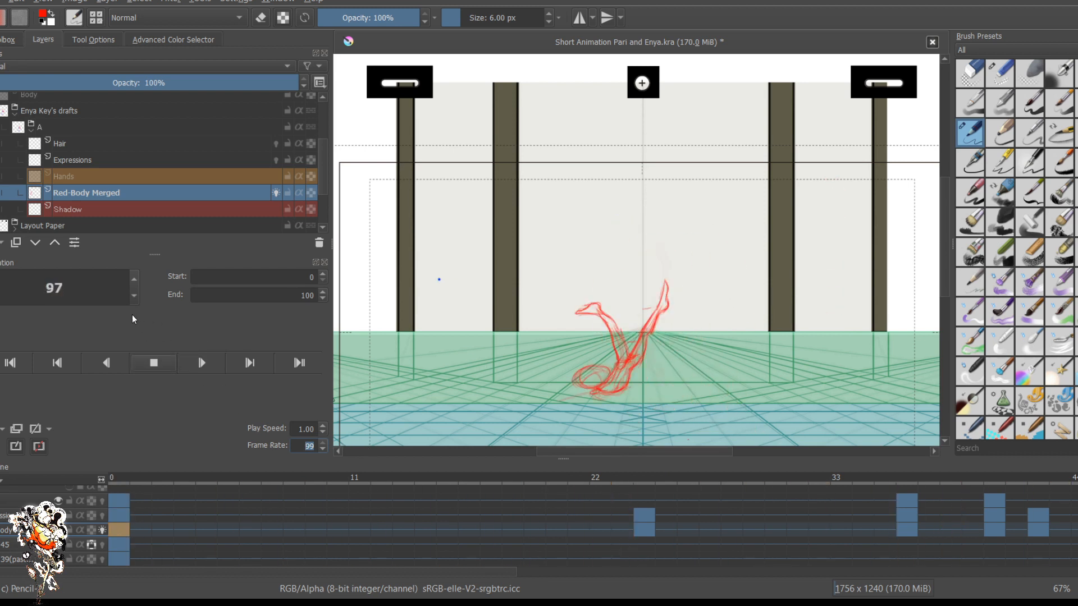
key("space")
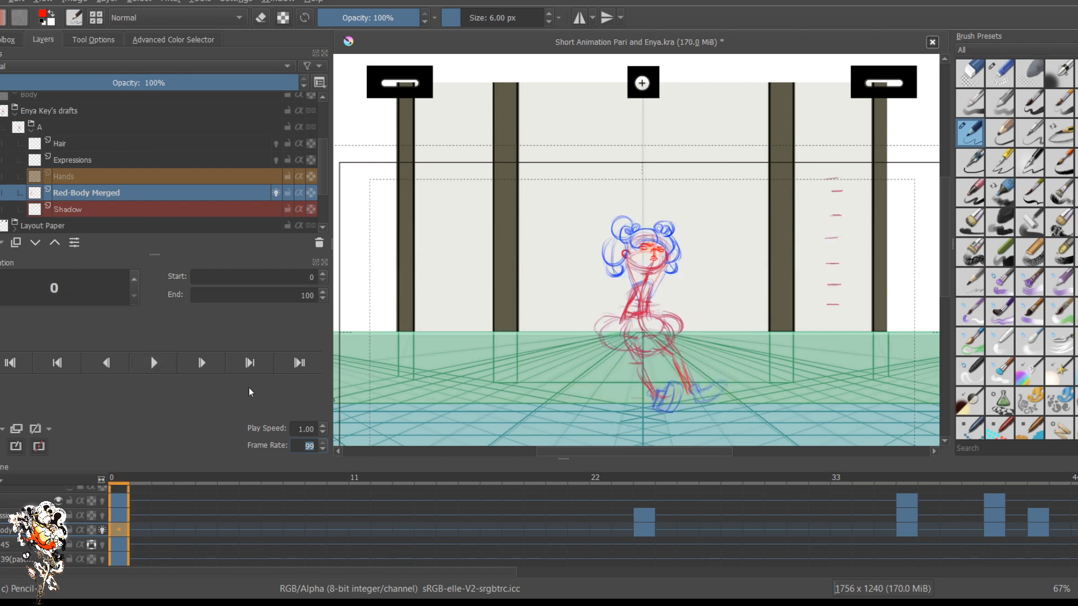
Step: Set the animation's frame rate to 24 and preview the playback from frame 0
type("24")
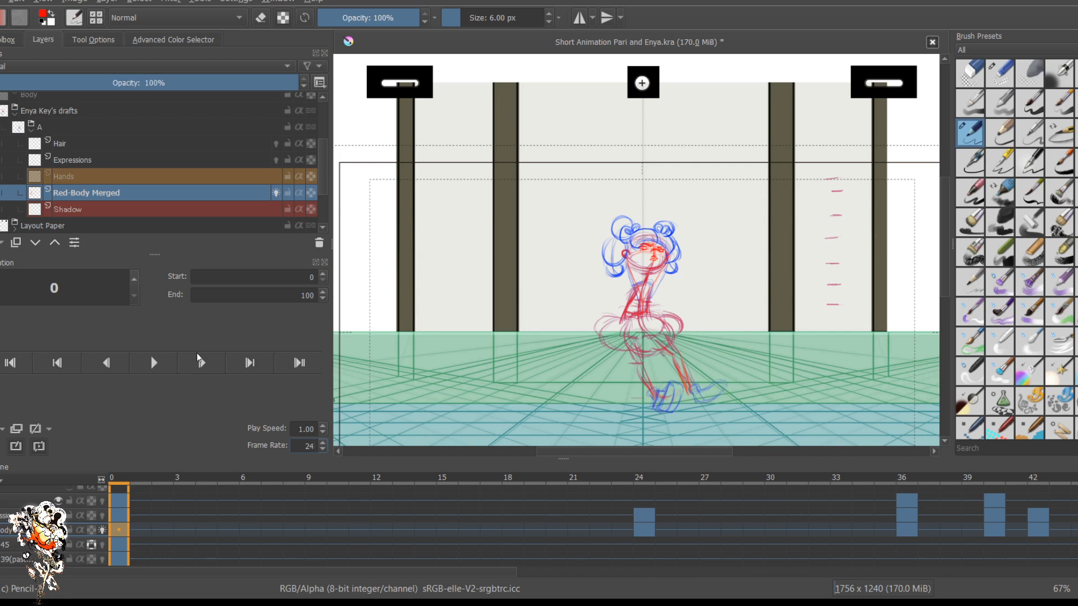
left_click(306, 295)
key("space")
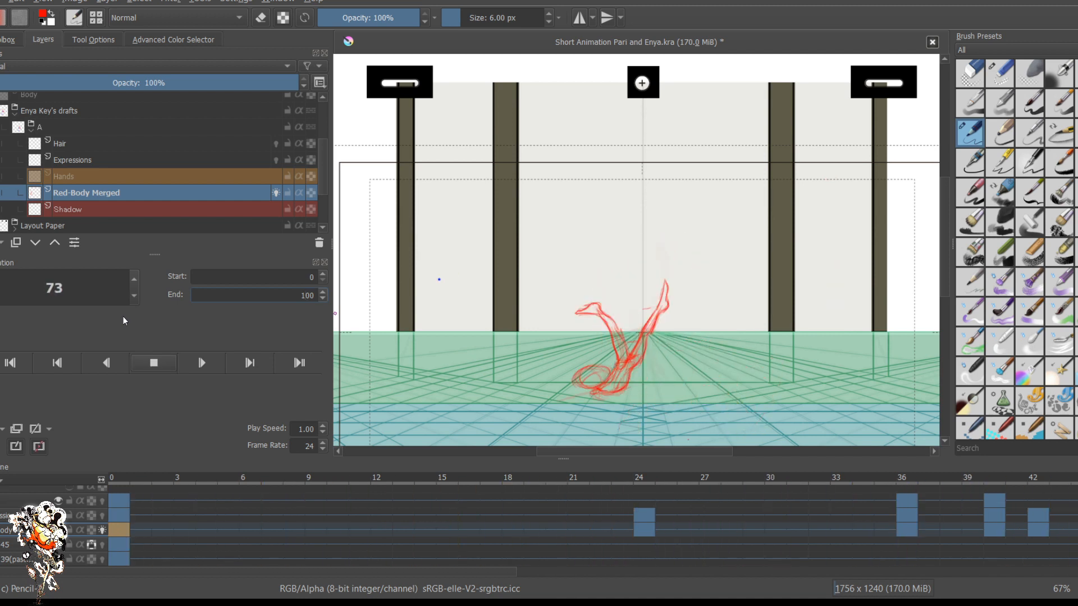
key("space")
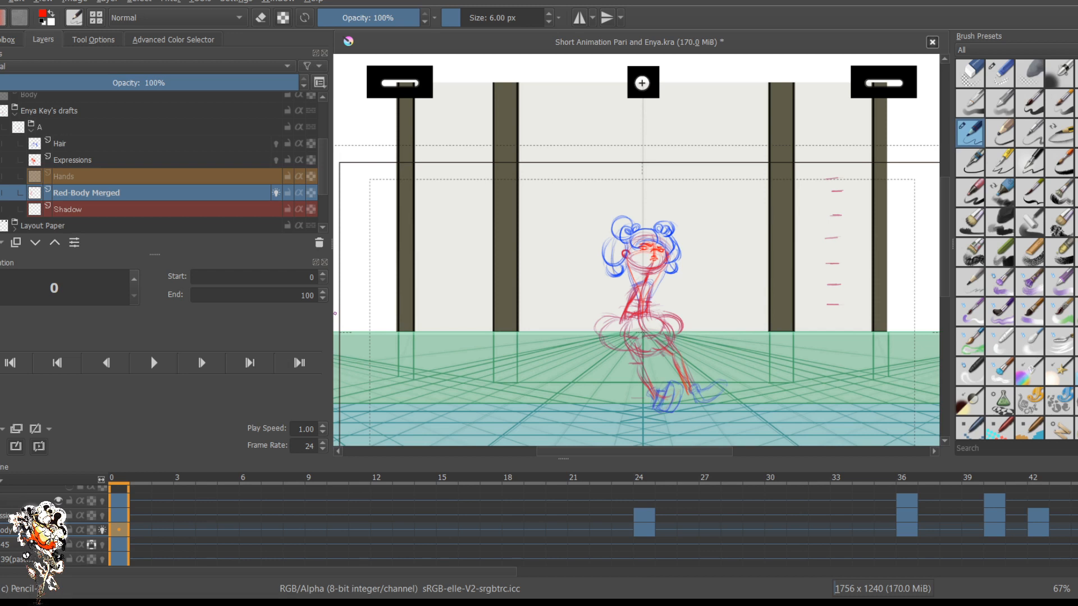
left_click(153, 362)
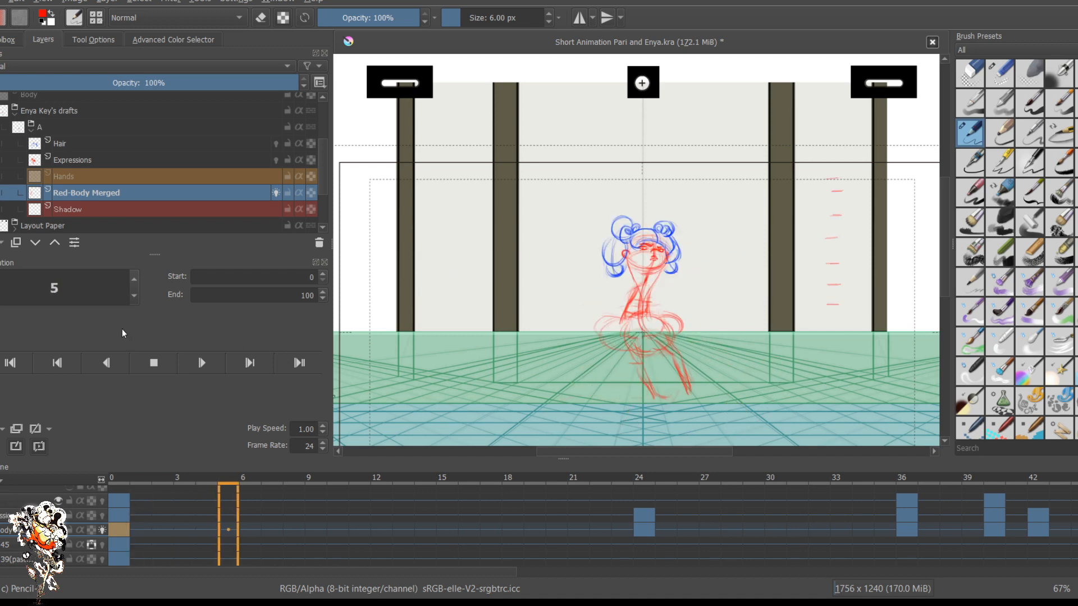
key("space")
Step: Compare the body poses at frames 66, 68 and 70 against their onion skins
scroll(300, 490, "right", 10)
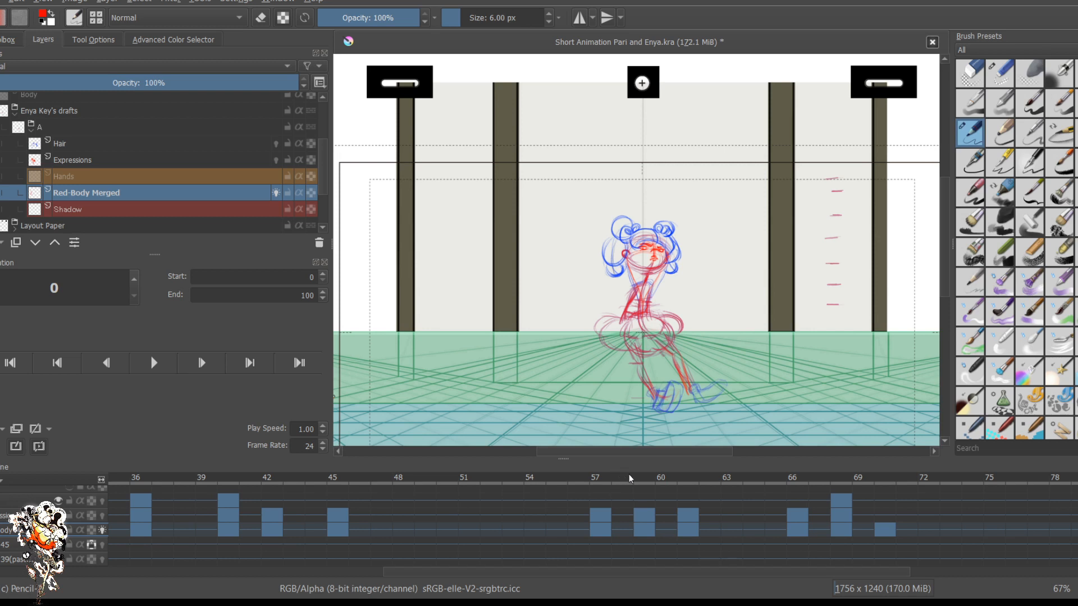
left_click(797, 478)
key("Right")
key("Right")
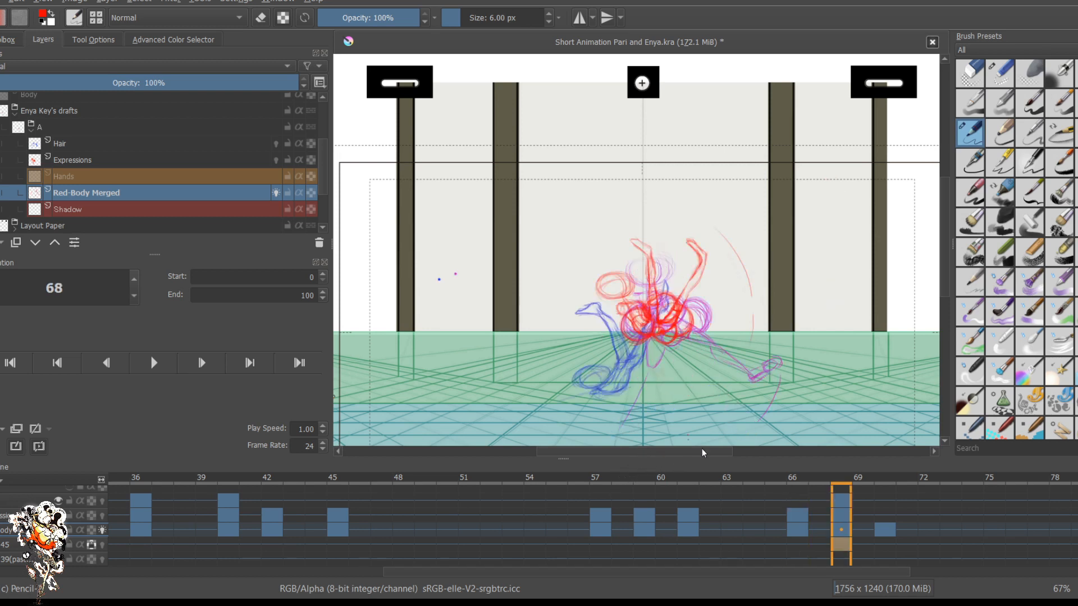
key("Right")
key("Right")
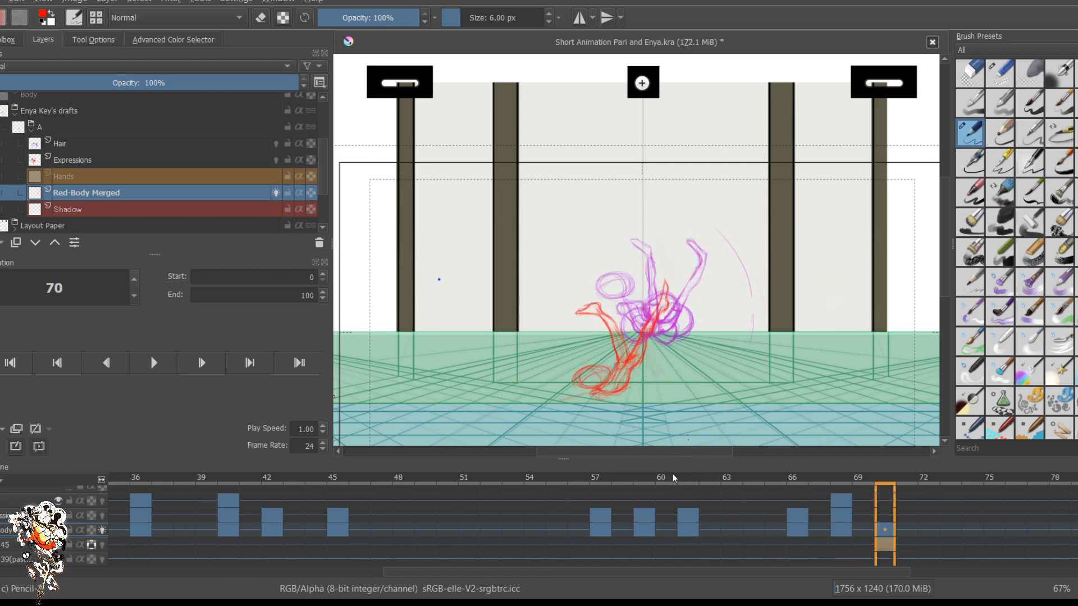
key("Left")
key("Left")
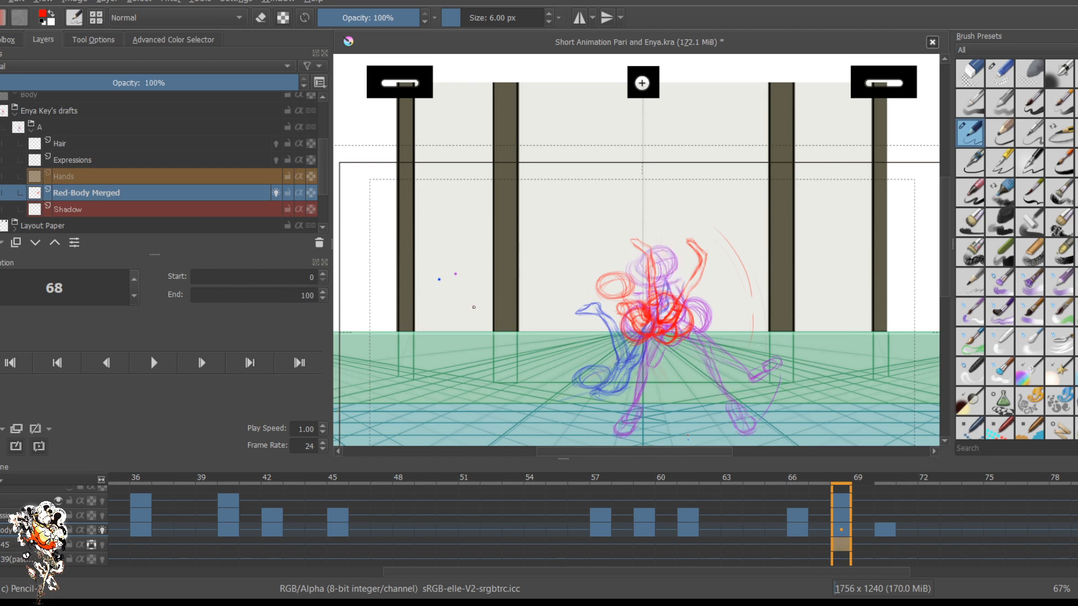
Step: Examine the poses at frames 68, 66 and 61 up close, limiting the onion skins to the following poses in blue
scroll(704, 245, "up", 1)
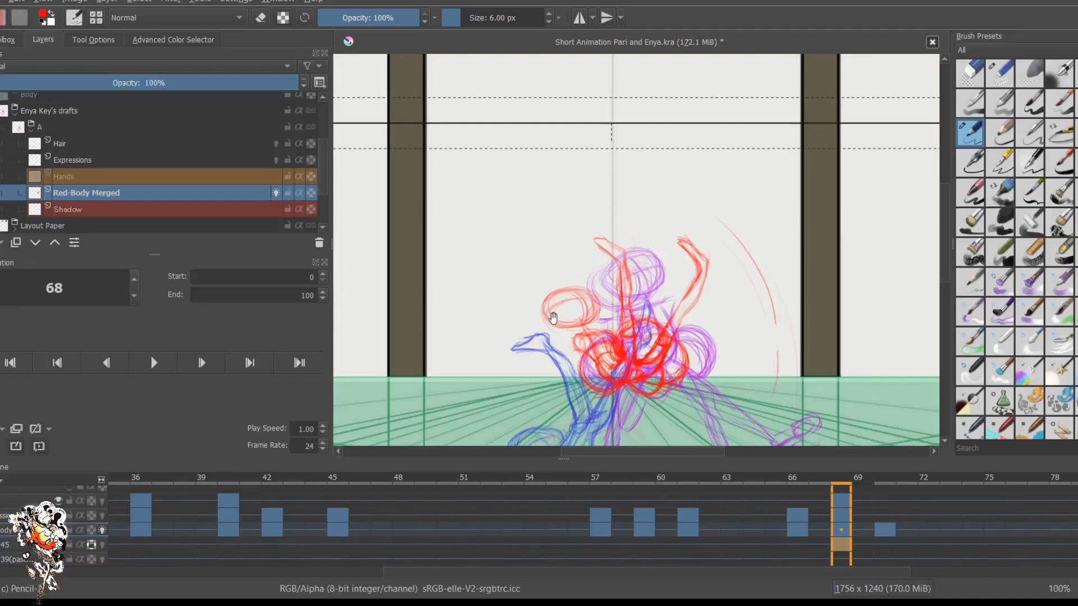
left_click_drag(554, 341, 515, 193)
scroll(657, 219, "up", 1)
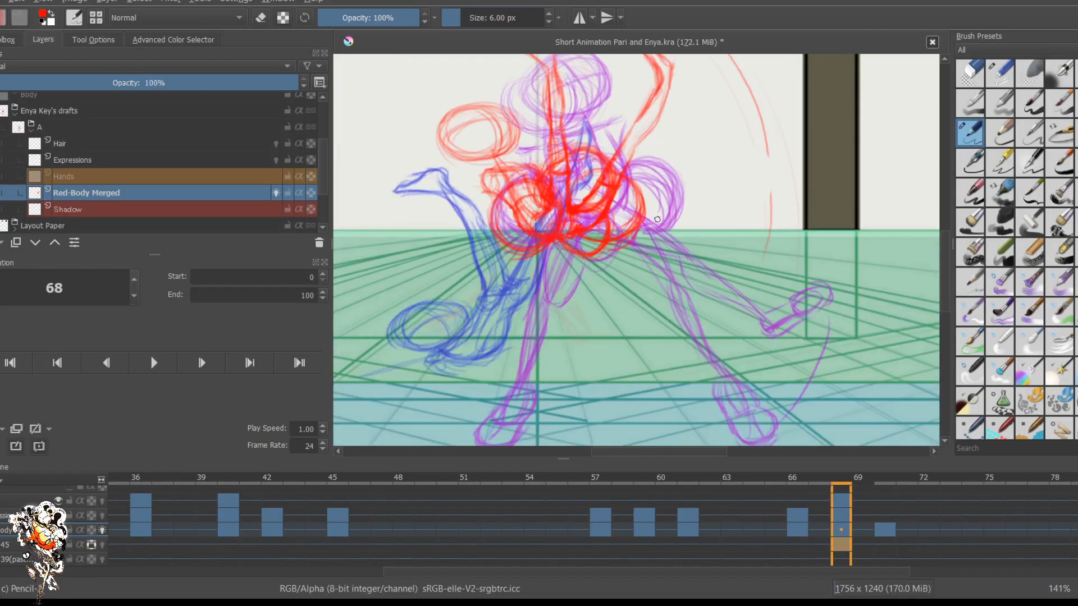
left_click_drag(475, 254, 494, 249)
scroll(618, 289, "down", 1)
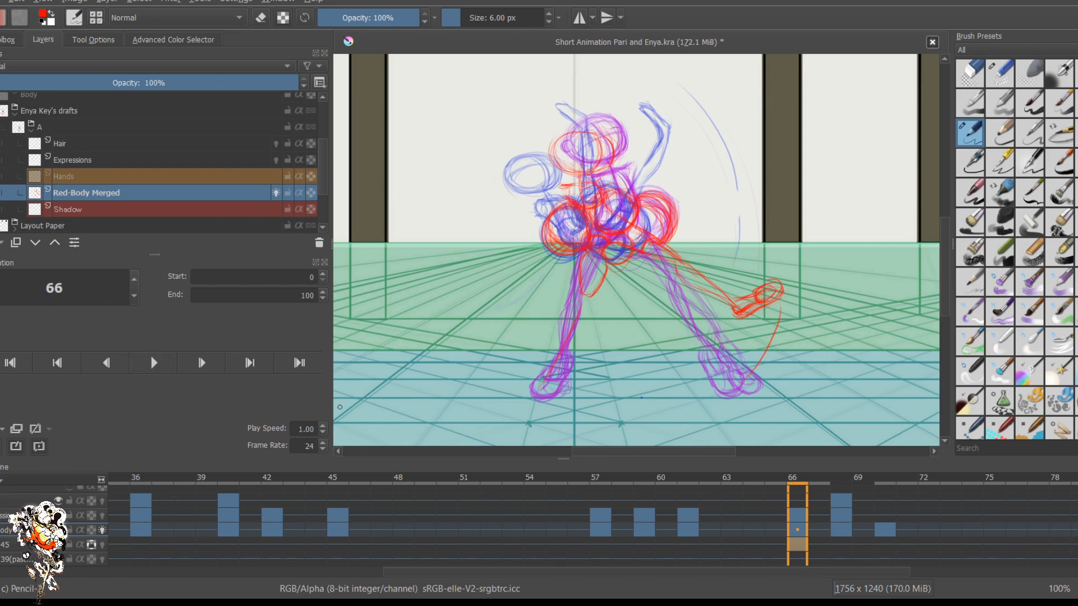
left_click(280, 287)
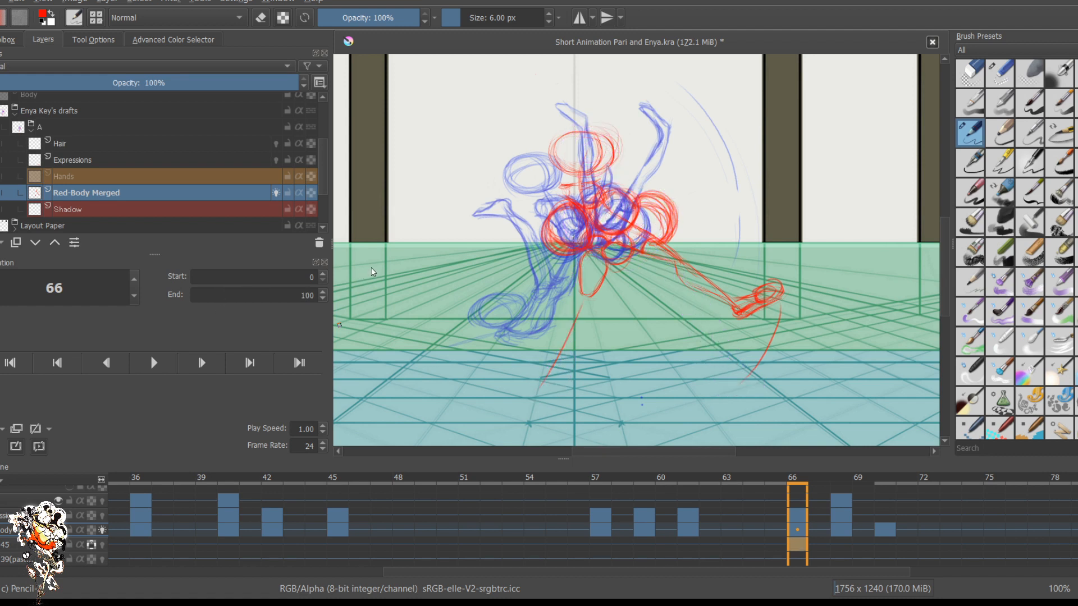
key("comma")
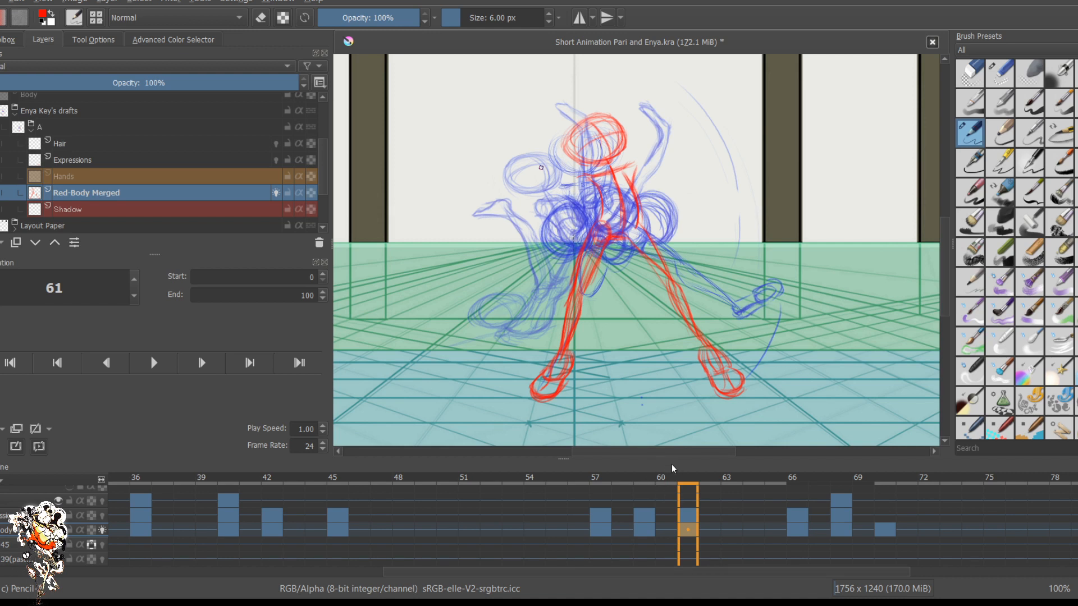
Step: Step through the body poses between frames 66 and 69, comparing each with the onion skins of the following poses
left_click(840, 544)
key("Left")
key("Left")
key("Right")
key("Right")
key("Right")
key("Right")
key("Right")
key("Right")
key("Right")
key("Right")
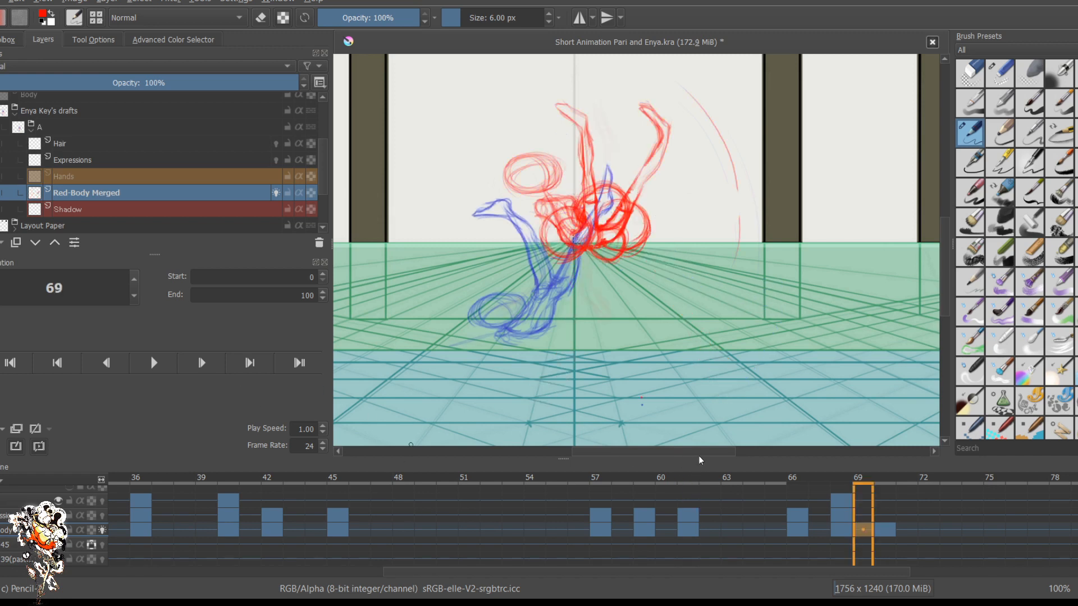
Step: Try the frame 70 body keyframe at frame 72, compare the poses, and return it to frame 70
key("Right")
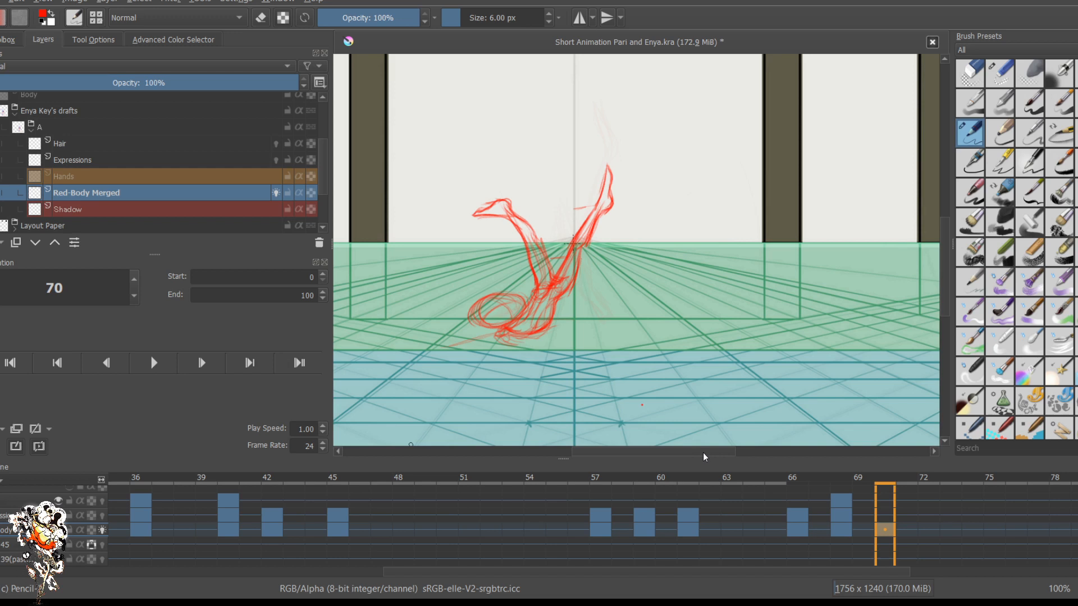
key("Right")
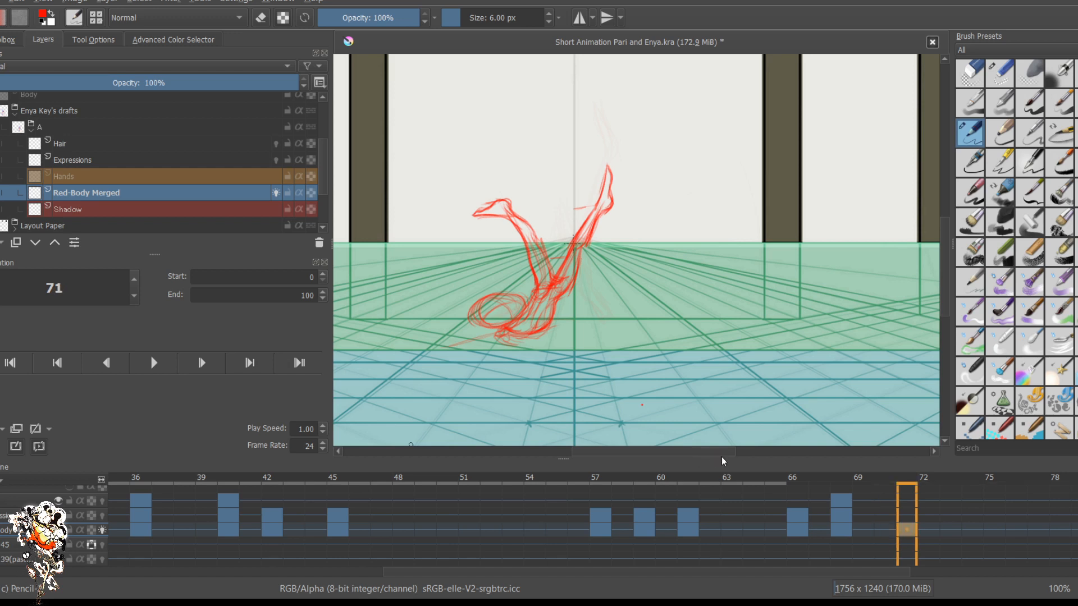
key("Right")
key("Left")
key("Left")
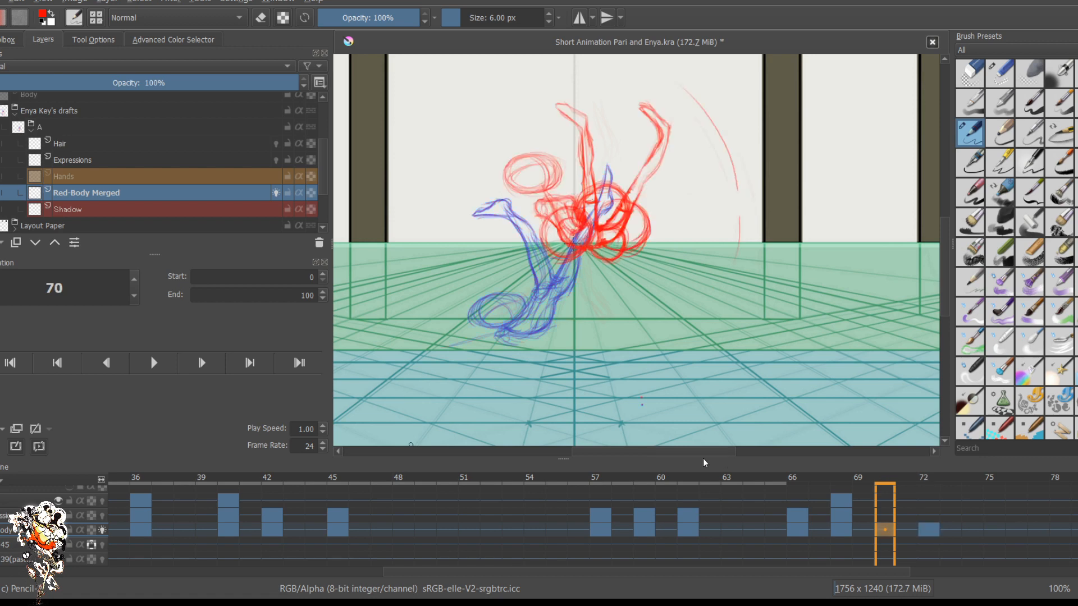
scroll(502, 146, "up", 1)
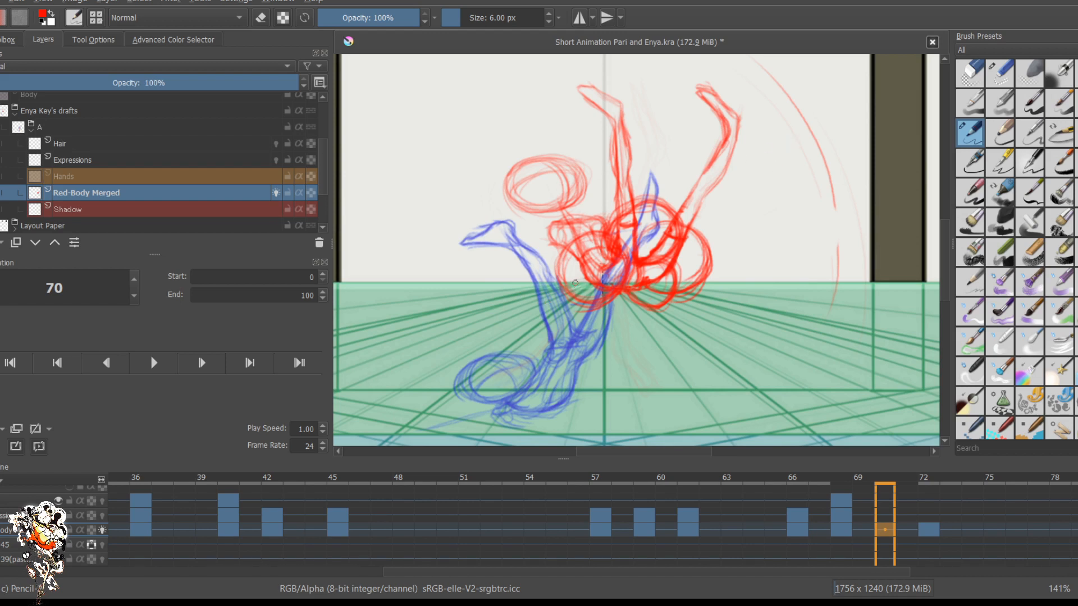
key("period")
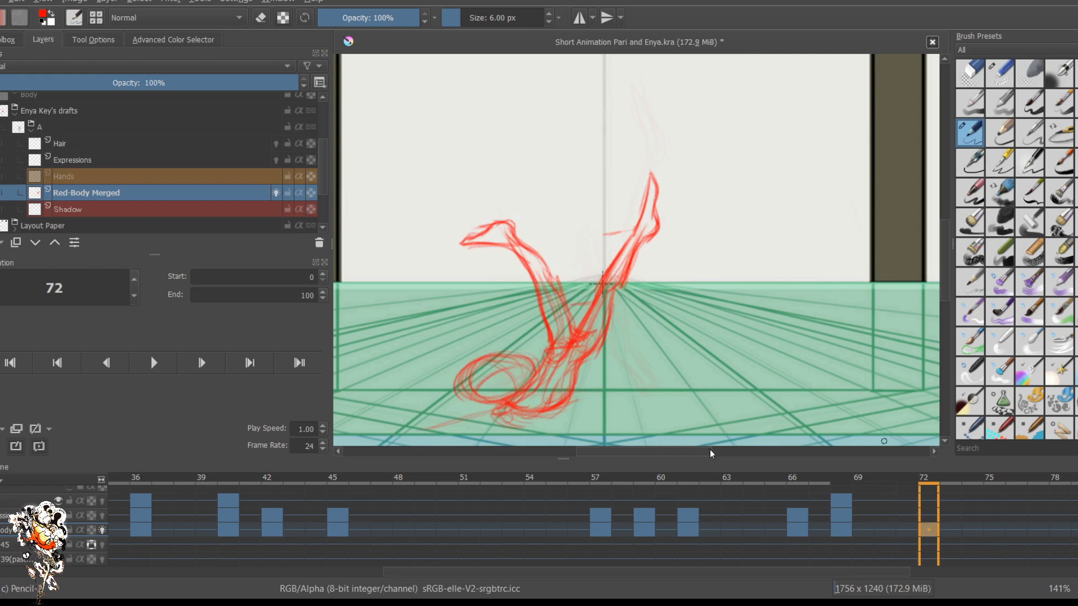
key("comma")
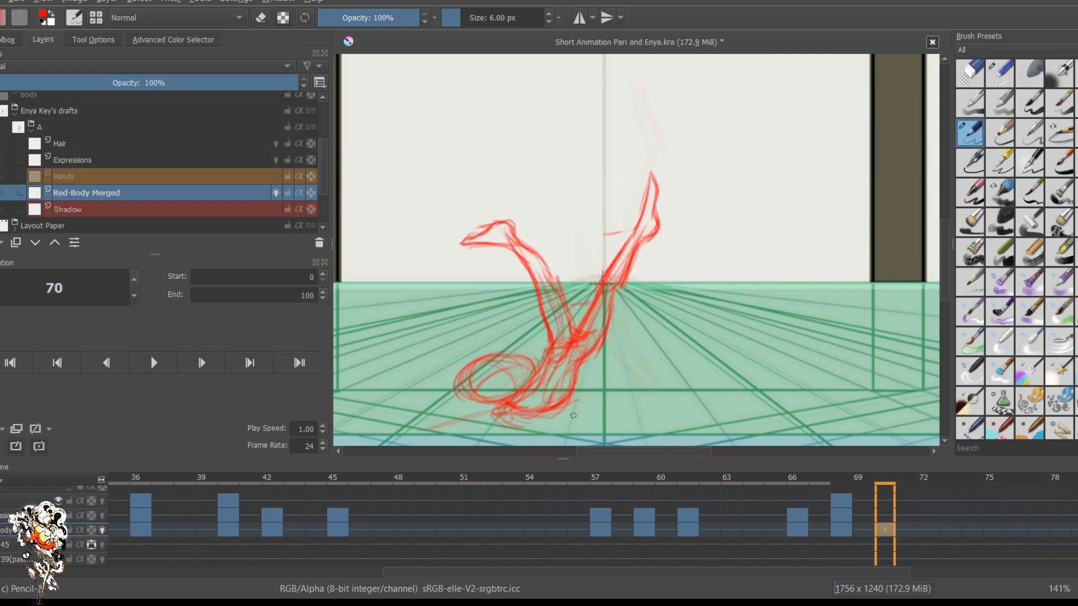
Step: Move the upside-down body drawing at frame 70 up and slightly right, closer to the preceding poses
key("t")
left_click_drag(442, 335, 469, 294)
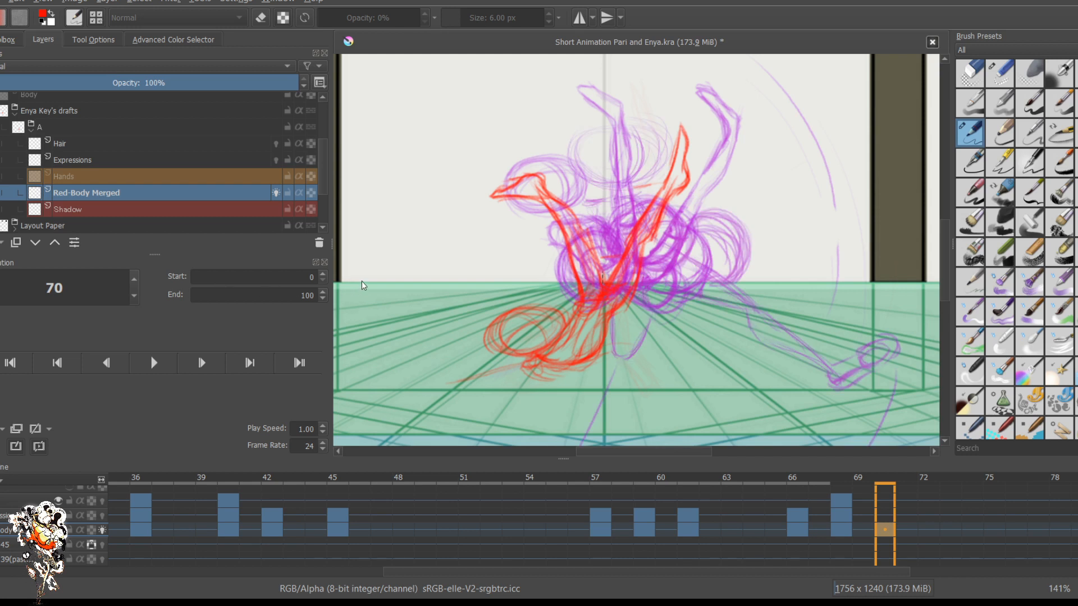
mouse_move(474, 296)
left_mouse_down()
mouse_move(466, 289)
mouse_move(481, 279)
left_mouse_up()
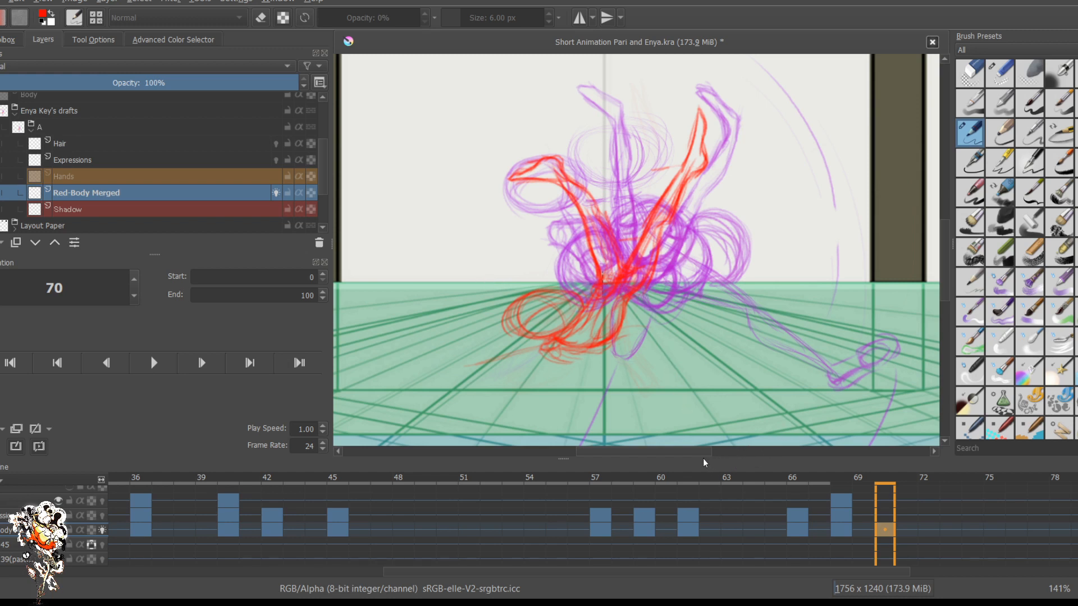
Step: Check the repositioned pose and insert a blank keyframe at frame 71 on the Red-Body Merged layer
key("Right")
key("Right")
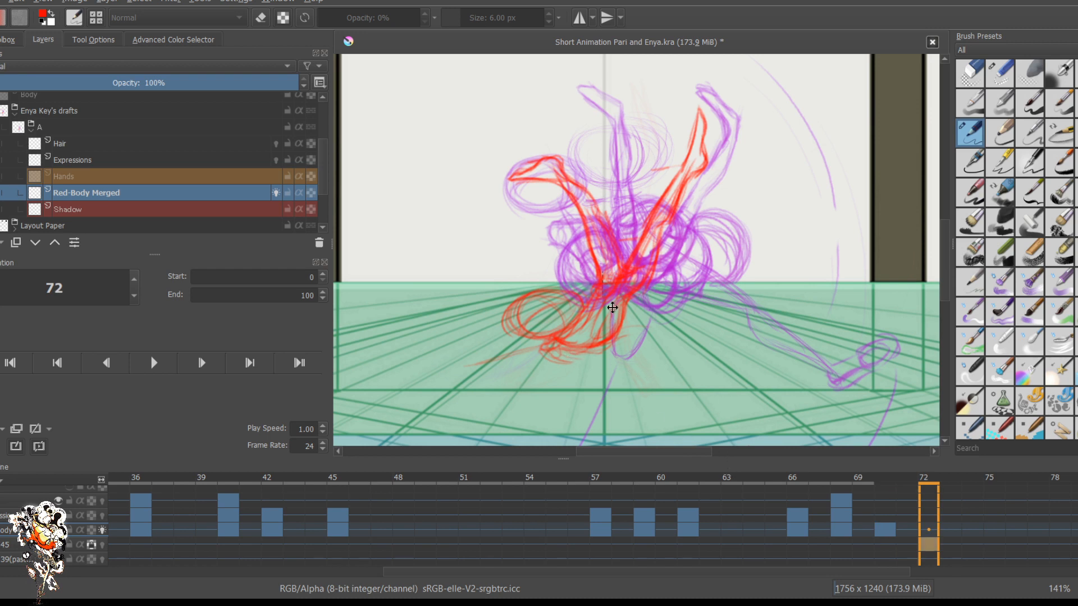
key("1")
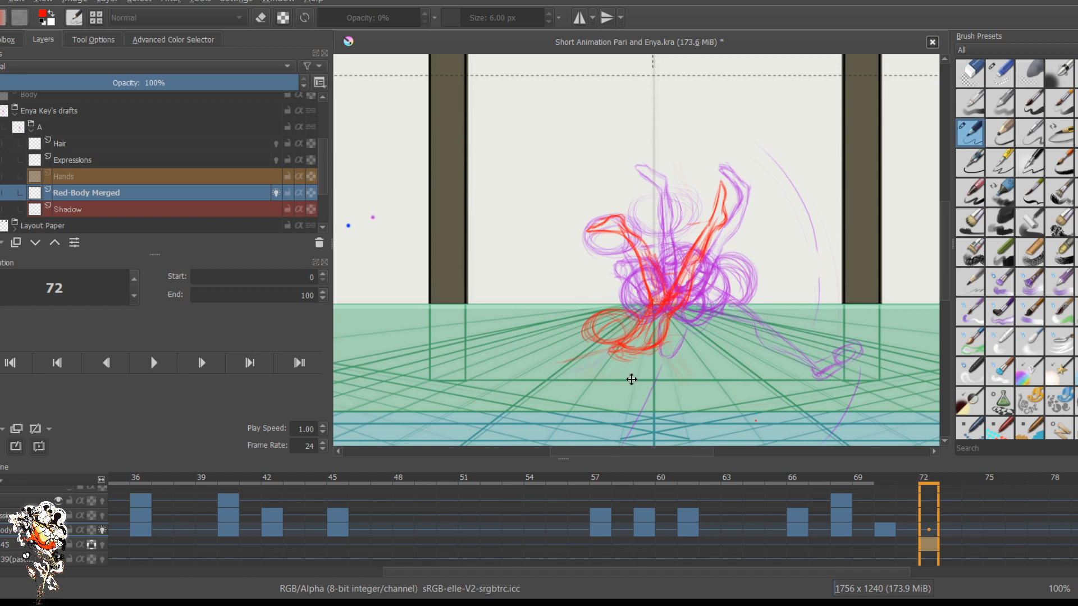
scroll(682, 297, "up", 1)
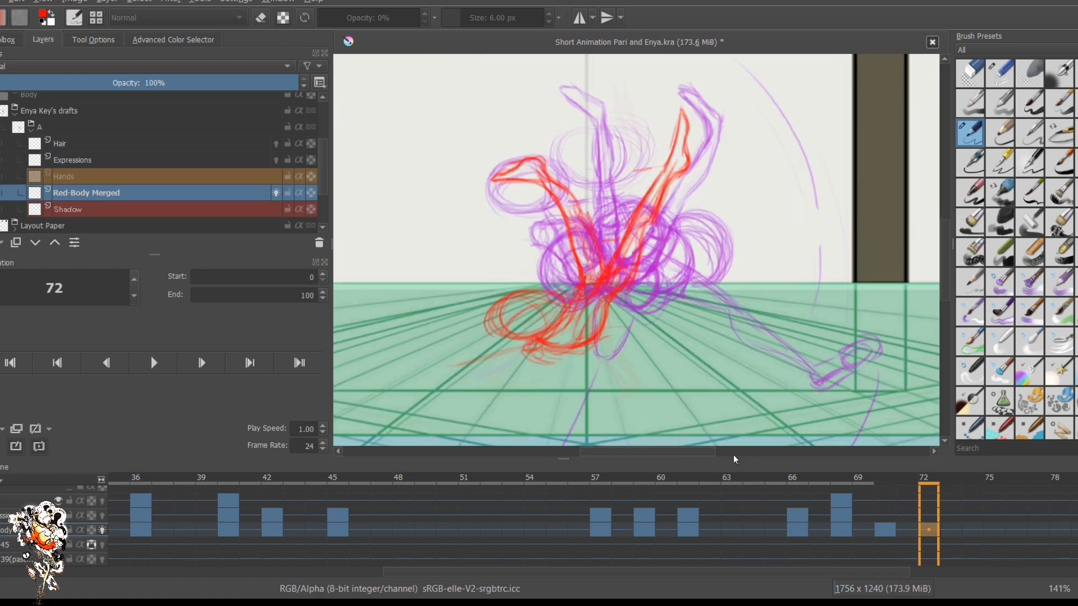
key("Left")
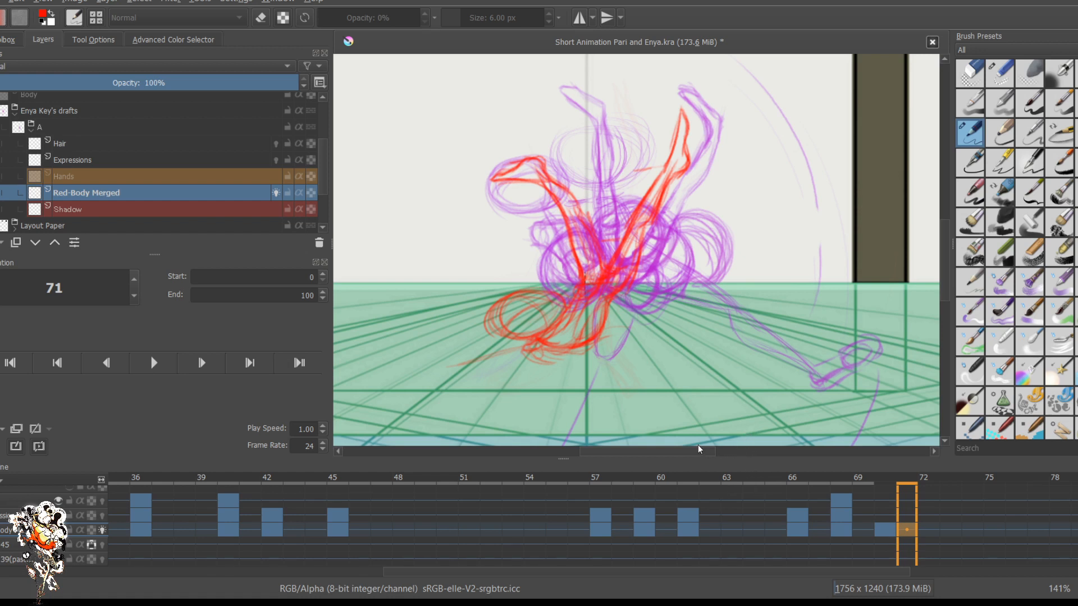
key("Right")
key("Left")
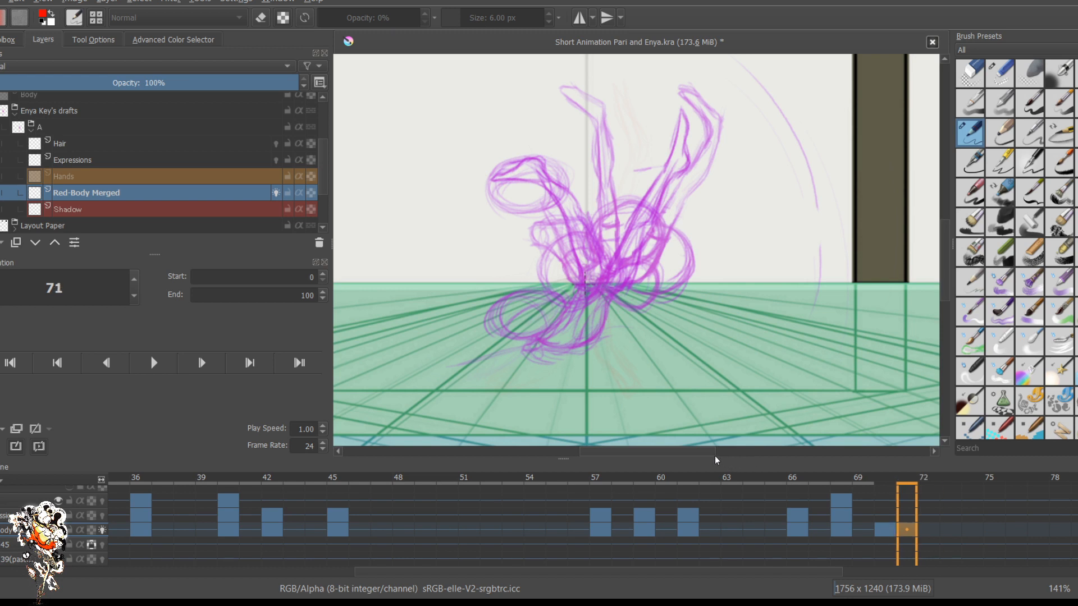
Step: Shift the blank body keyframe from frame 71 to frame 72
key("Right")
key("Right")
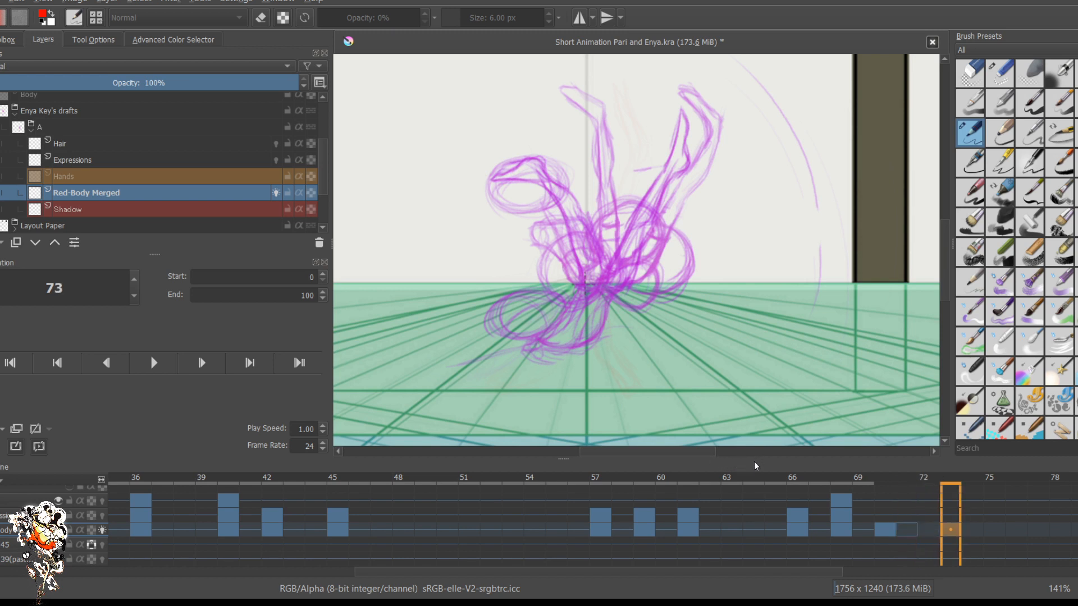
key("Left")
key("Left")
key("Left")
key("Right")
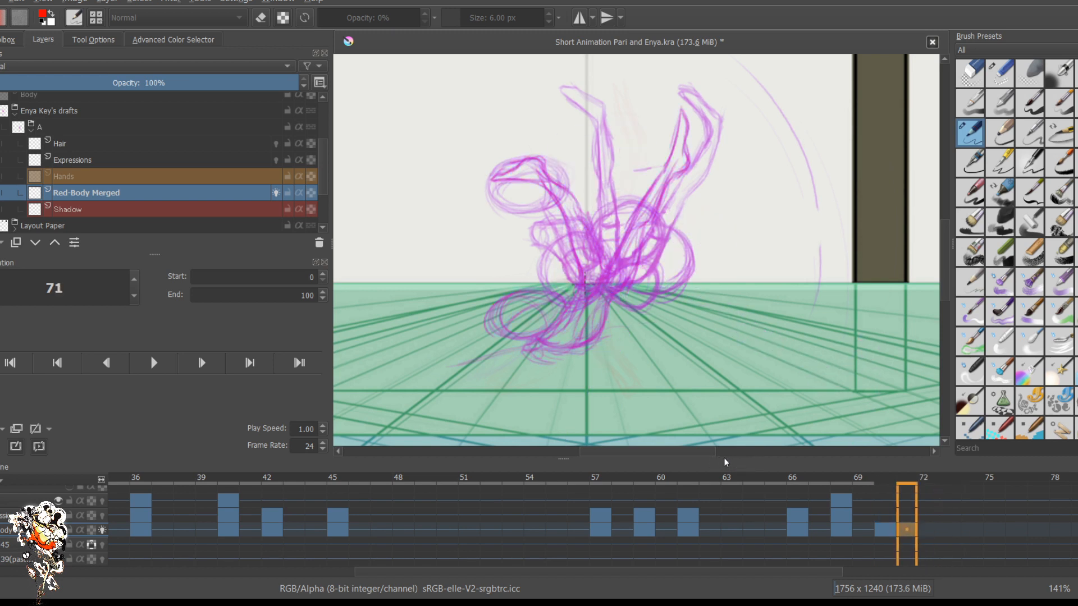
key("Right")
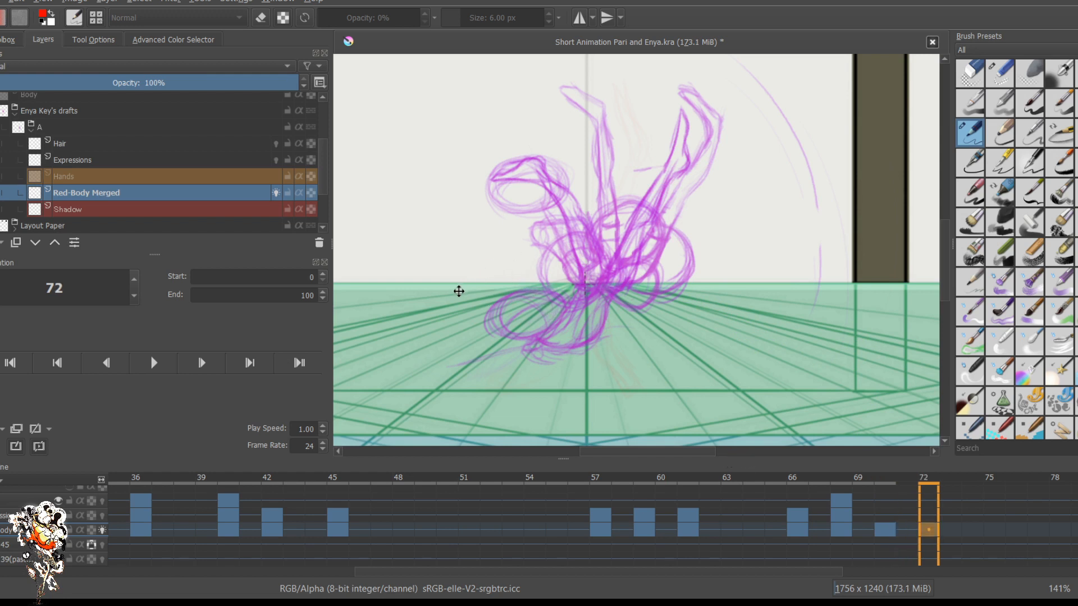
Step: Review the body pose at frame 51 against its onion skins and return to frame 72
key("b")
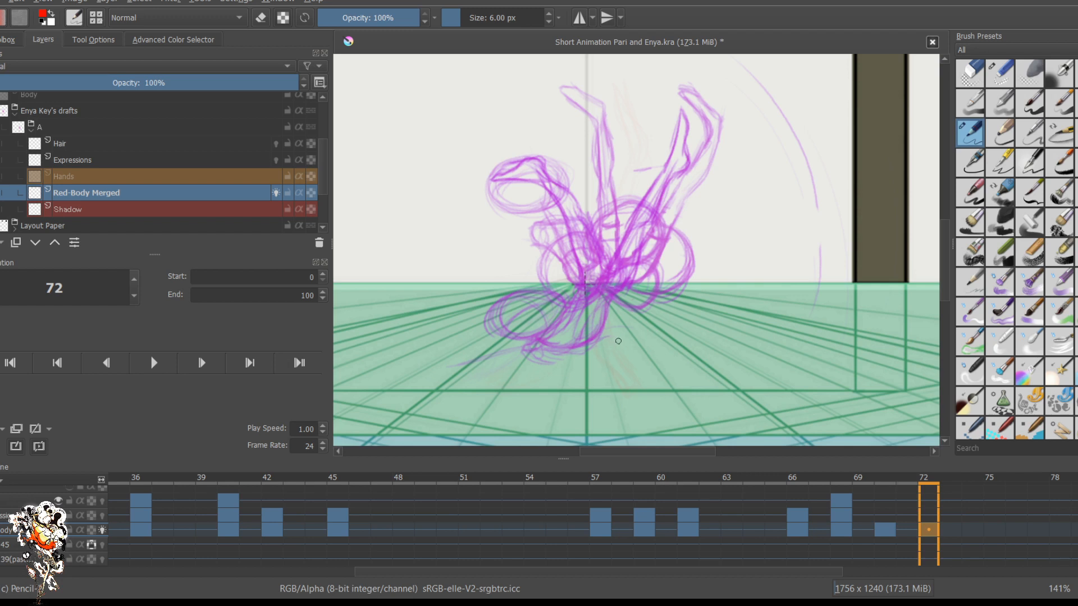
scroll(477, 490, "right", 10)
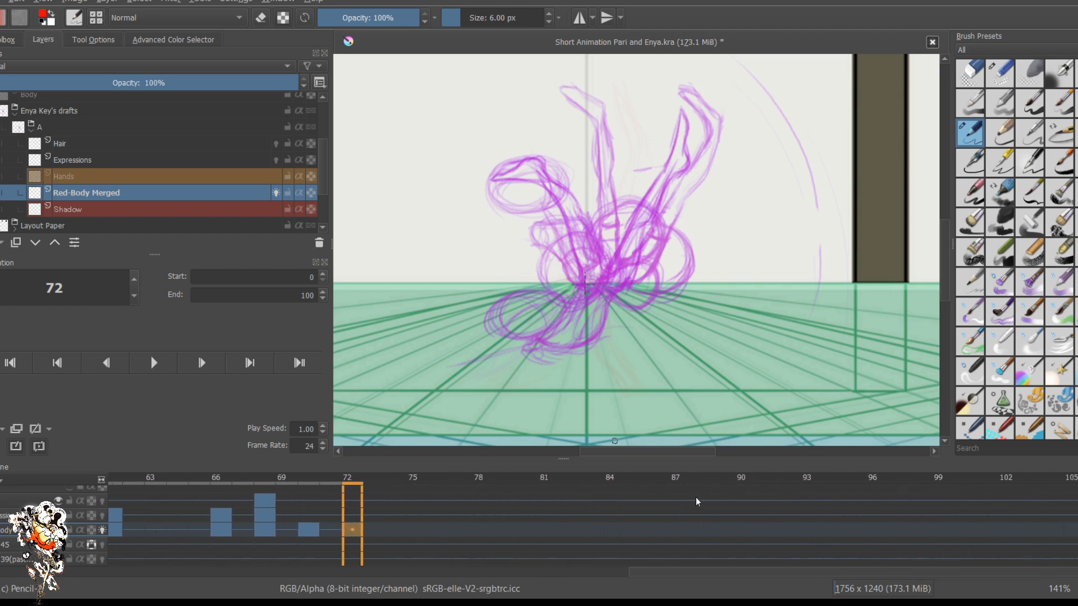
scroll(695, 496, "left", 10)
scroll(465, 500, "left", 3)
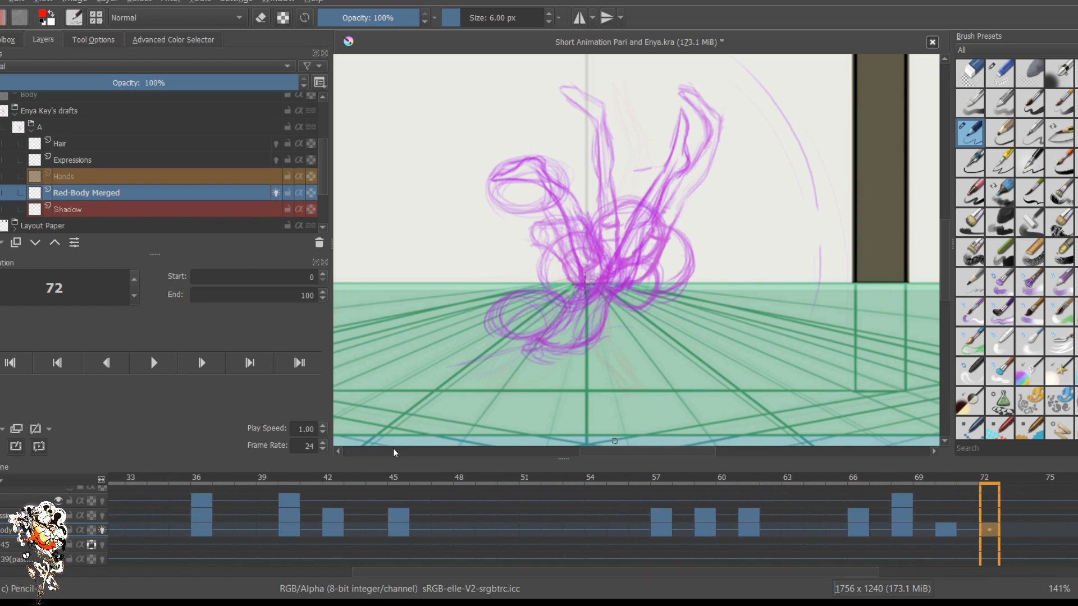
scroll(508, 492, "right", 15)
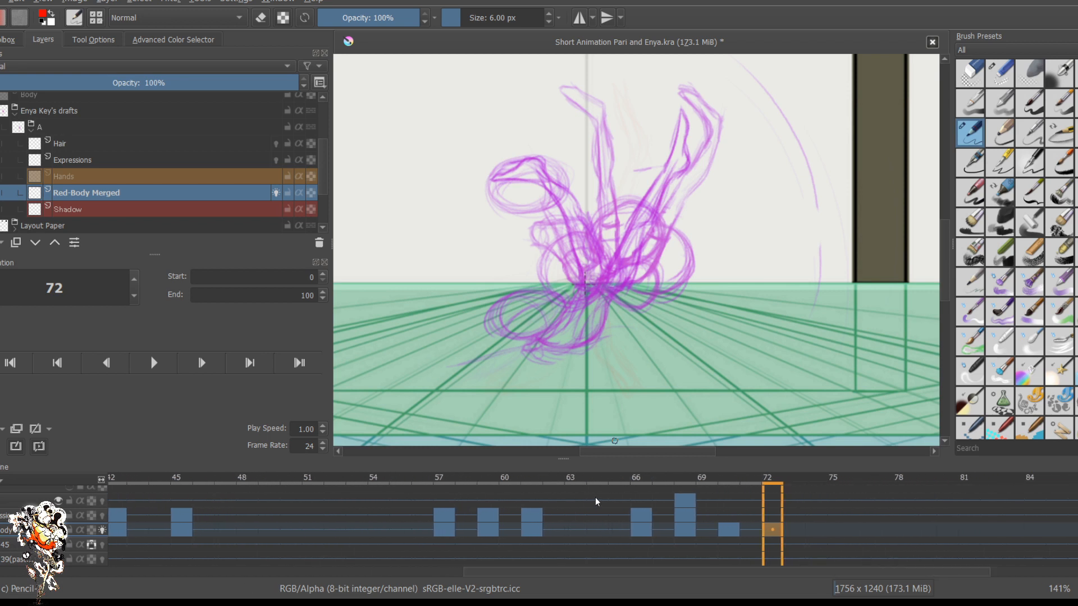
left_click(302, 480)
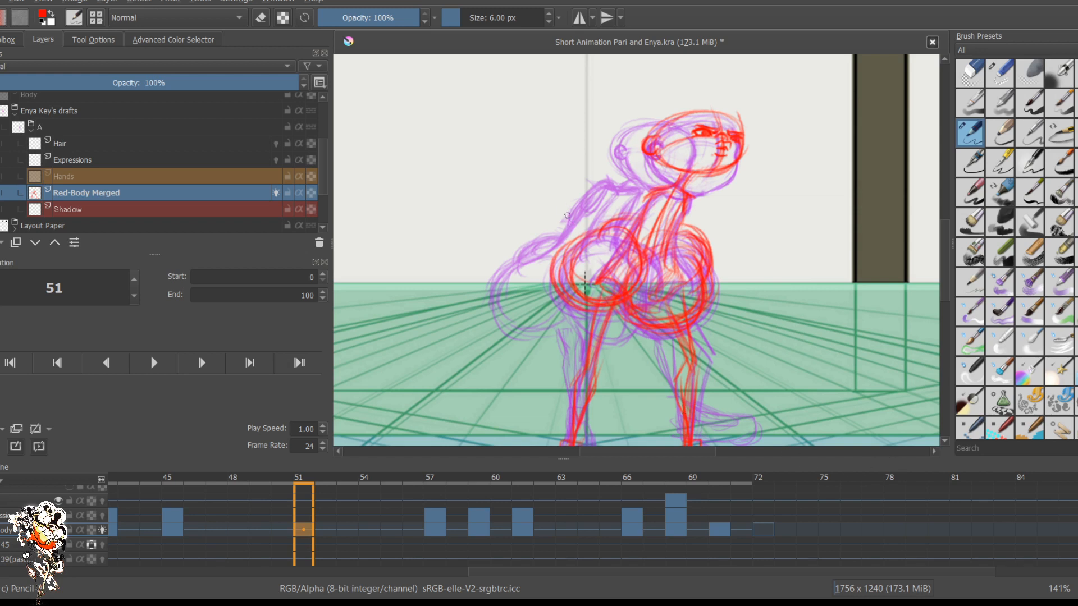
left_click(762, 544)
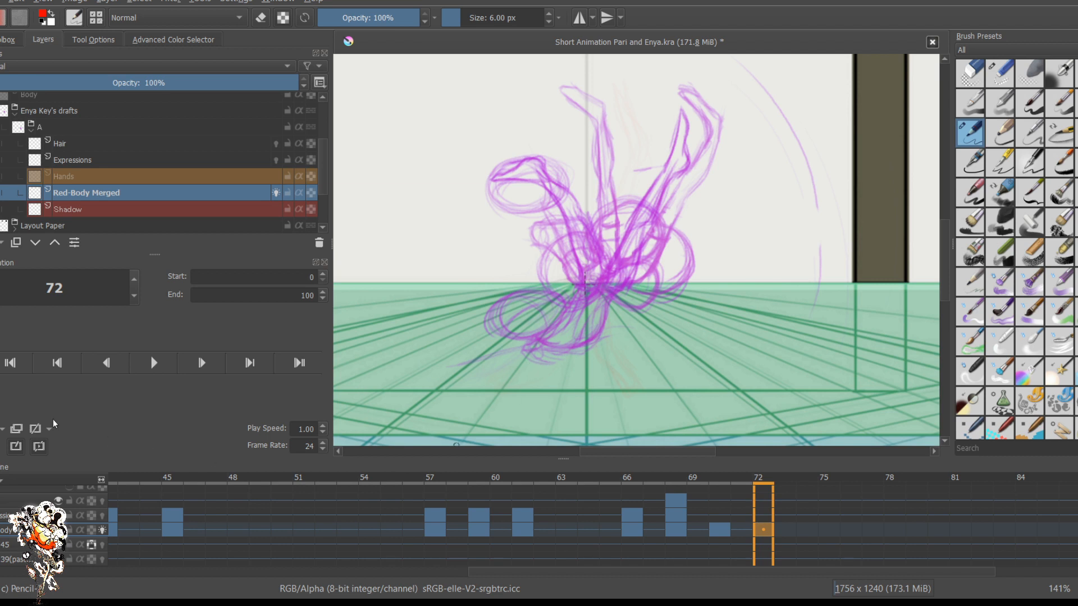
Step: Limit the onion skins to the one preceding pose and add a short red stroke near the shoulder of the frame 70 body
left_click(214, 288)
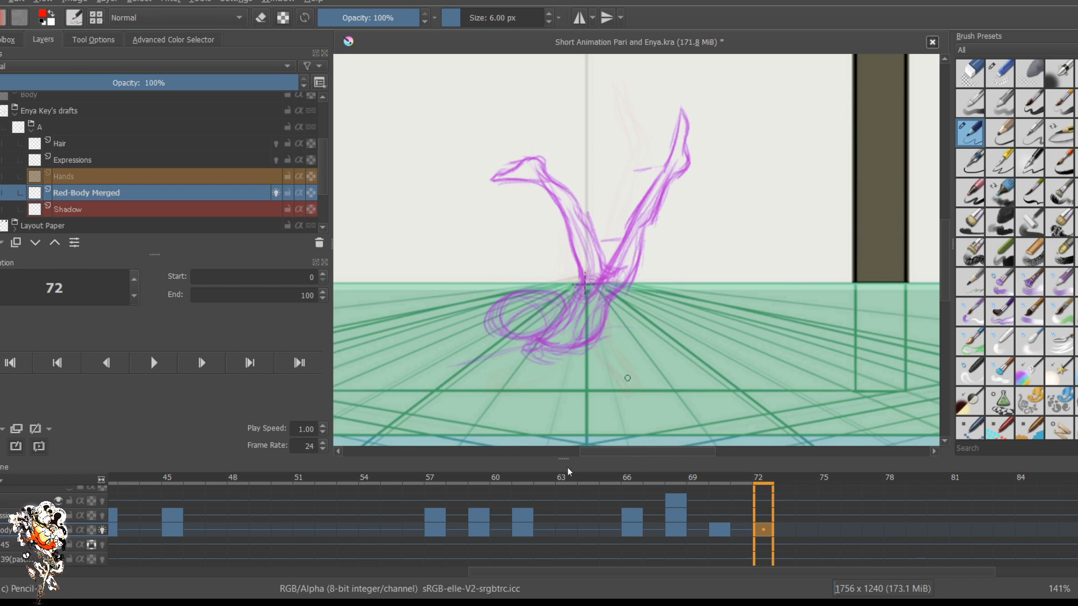
left_click(720, 544)
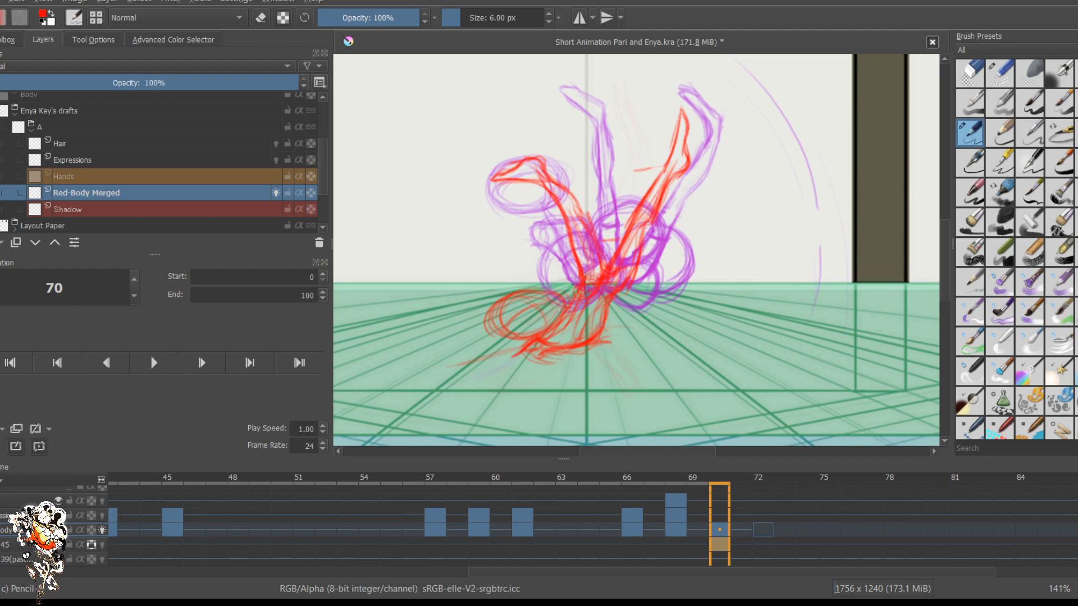
left_click_drag(603, 327, 614, 331)
key("period")
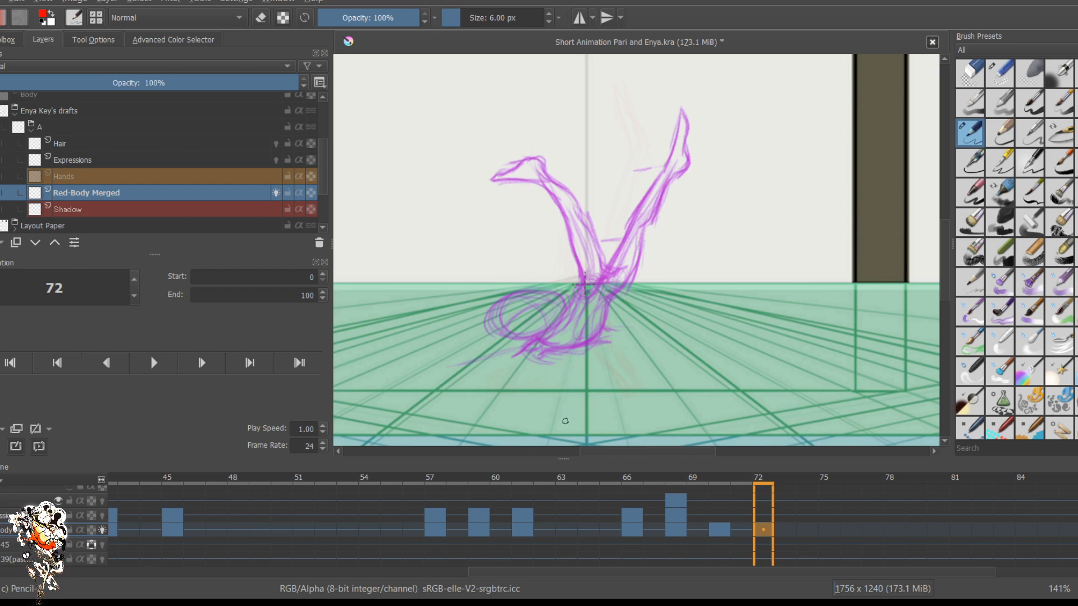
Step: Sketch the head oval and the curved back line in red at frame 72, below the preceding pose's onion skin
mouse_move(452, 357)
left_mouse_down()
mouse_move(476, 305)
mouse_move(468, 286)
left_mouse_up()
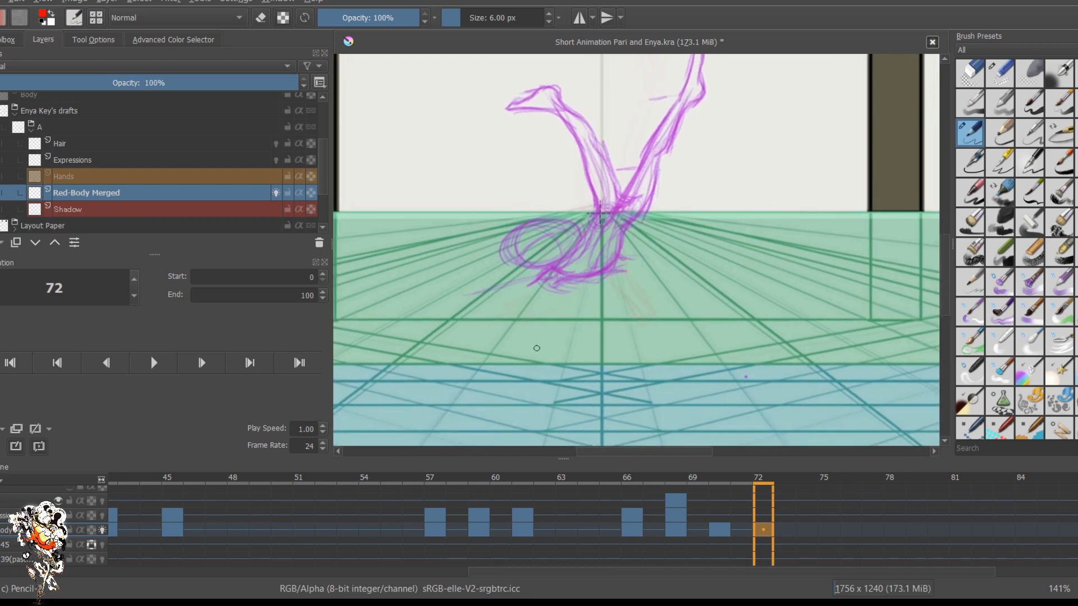
mouse_move(537, 344)
left_mouse_down()
mouse_move(560, 336)
mouse_move(530, 345)
mouse_move(573, 329)
mouse_move(524, 342)
mouse_move(581, 329)
mouse_move(524, 344)
mouse_move(562, 338)
mouse_move(526, 346)
left_mouse_up()
key("ctrl+z")
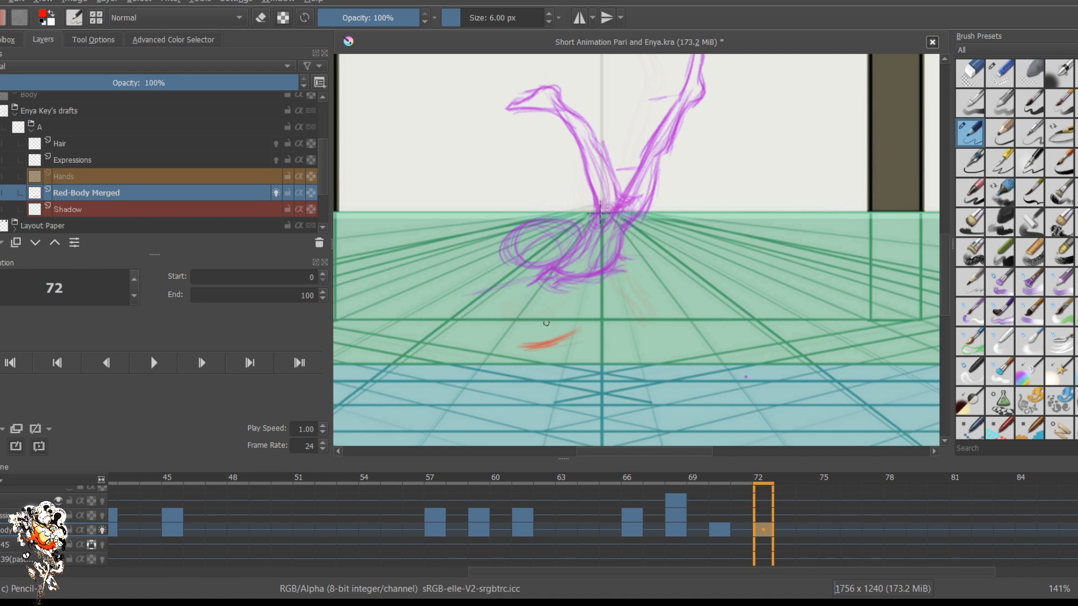
mouse_move(516, 343)
left_mouse_down()
mouse_move(510, 308)
mouse_move(513, 334)
mouse_move(538, 342)
mouse_move(505, 308)
mouse_move(526, 331)
mouse_move(550, 323)
mouse_move(496, 324)
mouse_move(498, 337)
left_mouse_up()
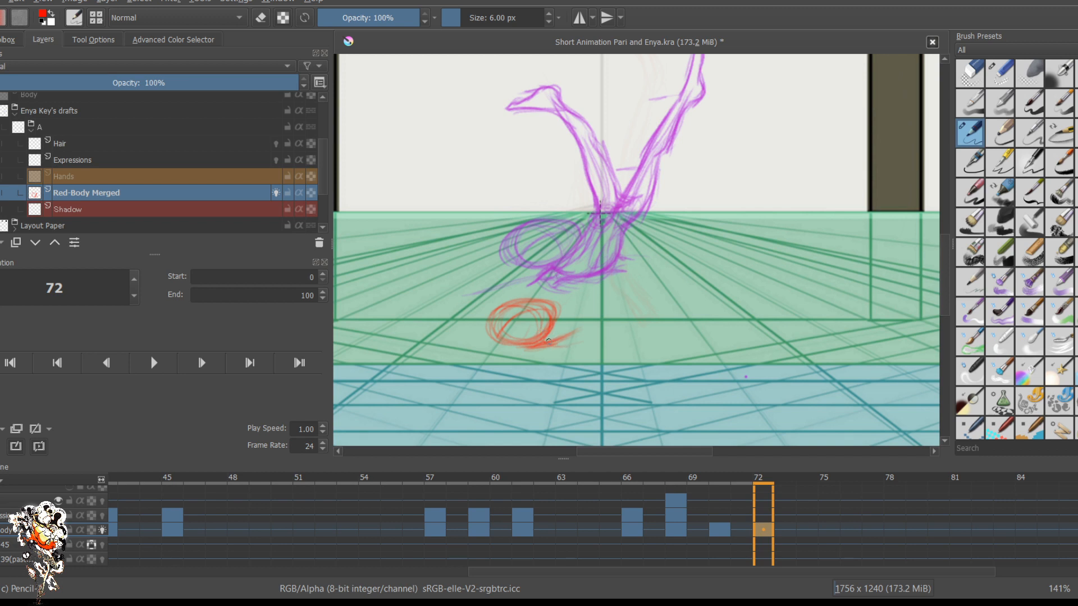
left_click_drag(559, 344, 587, 332)
mouse_move(601, 296)
left_mouse_down()
mouse_move(531, 335)
mouse_move(591, 307)
mouse_move(597, 291)
mouse_move(553, 333)
mouse_move(573, 337)
mouse_move(604, 264)
mouse_move(550, 340)
left_mouse_up()
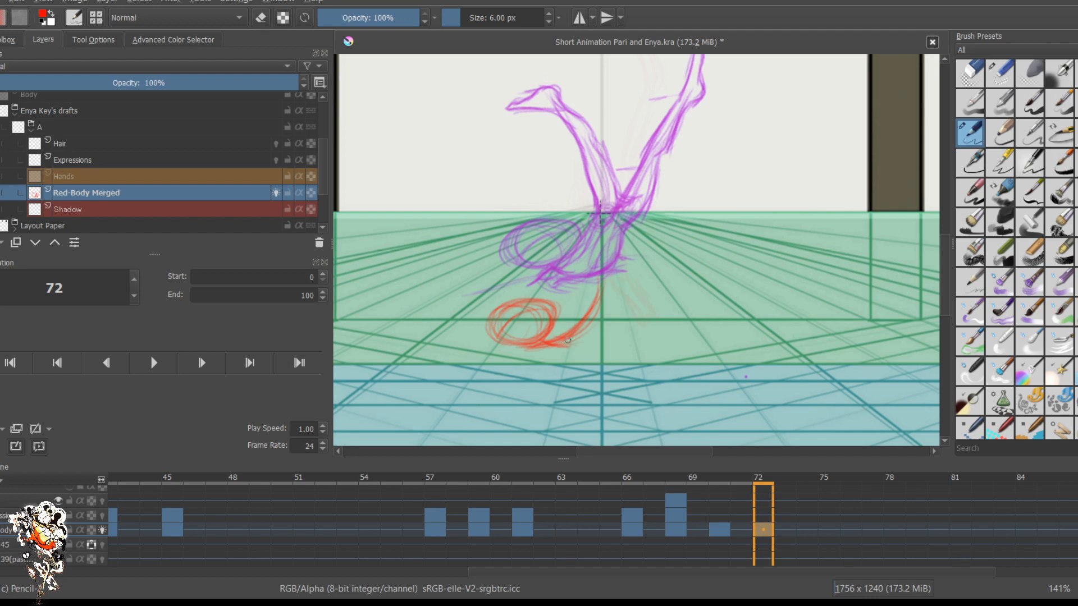
Step: Mark short guide strokes above the new body at frame 72 and rough in the shoulder beneath the head
left_click_drag(589, 279, 604, 278)
left_click_drag(606, 225, 618, 225)
left_click_drag(624, 153, 633, 150)
mouse_move(543, 355)
left_mouse_down()
mouse_move(590, 321)
mouse_move(575, 345)
mouse_move(591, 332)
mouse_move(527, 356)
left_mouse_up()
mouse_move(527, 344)
left_mouse_down()
mouse_move(543, 351)
mouse_move(518, 363)
mouse_move(540, 351)
left_mouse_up()
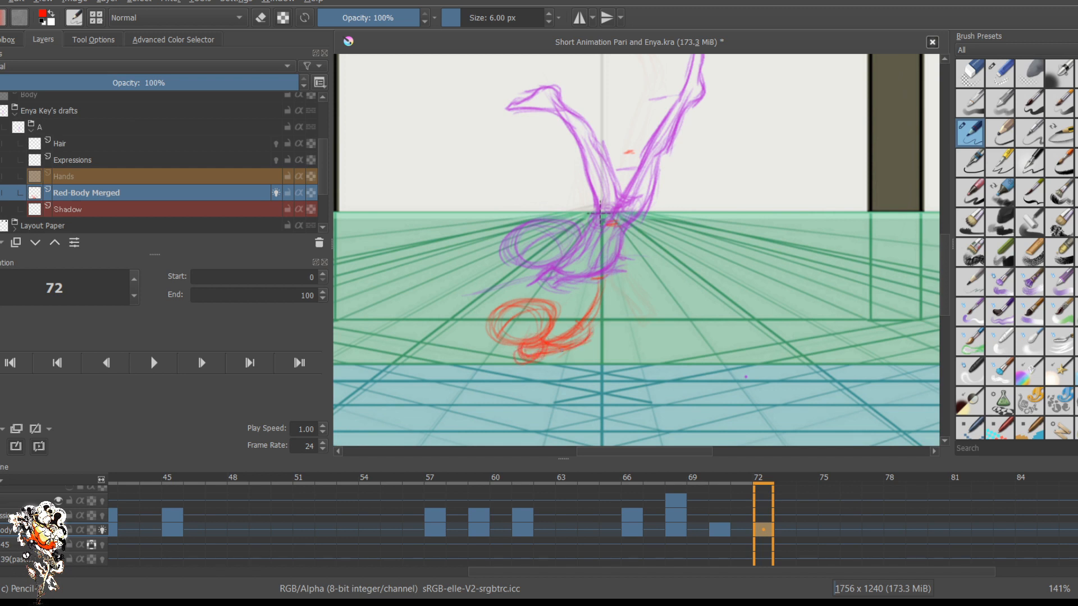
Step: Sketch the torso outline at frame 72 from the shoulder and back up to the waist
mouse_move(586, 322)
left_mouse_down()
mouse_move(558, 352)
mouse_move(571, 346)
left_mouse_up()
left_click_drag(565, 323, 588, 322)
left_click_drag(604, 281, 593, 325)
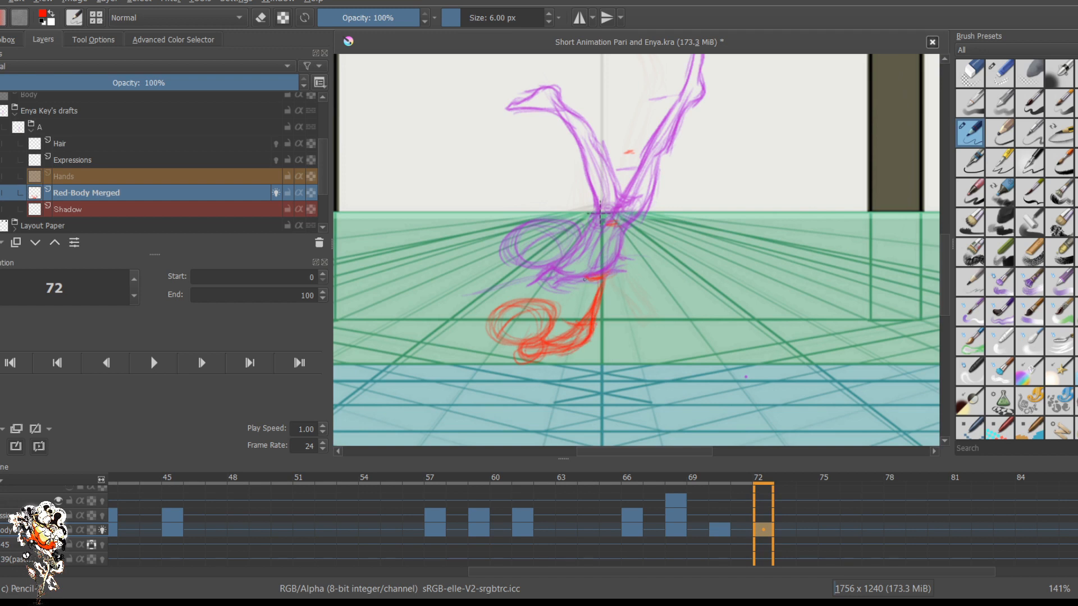
left_click_drag(550, 322, 529, 344)
mouse_move(573, 289)
left_mouse_down()
mouse_move(532, 337)
mouse_move(601, 278)
left_mouse_up()
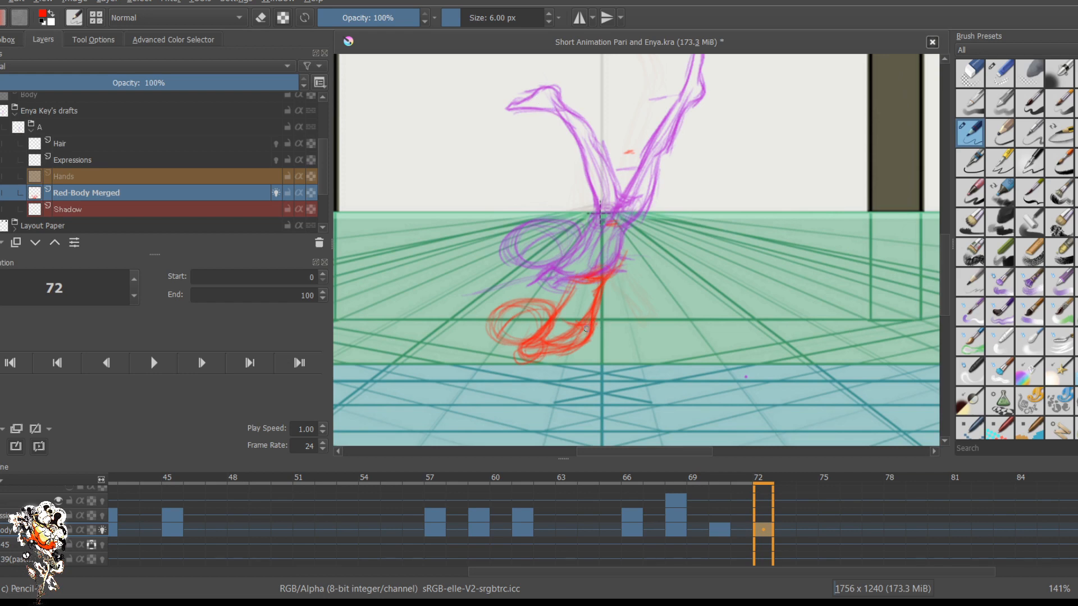
Step: Erase the torso lines above the shoulder at frame 72 with the eraser enlarged to 59 px
scroll(609, 318, "down", 3)
scroll(615, 323, "up", 3)
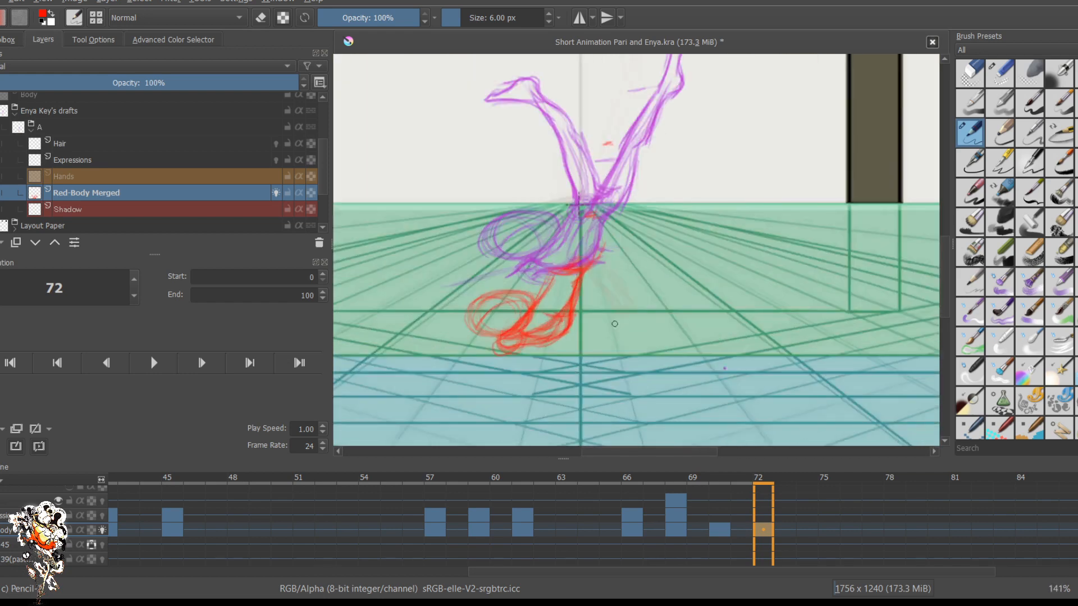
key("e")
key("bracketright")
key("bracketright")
key("bracketright")
key("bracketright")
key("bracketright")
key("bracketright")
key("bracketright")
key("bracketright")
key("bracketright")
key("bracketright")
key("bracketright")
key("bracketright")
key("bracketright")
key("bracketright")
key("bracketright")
key("bracketright")
key("bracketright")
key("bracketright")
key("bracketright")
key("bracketright")
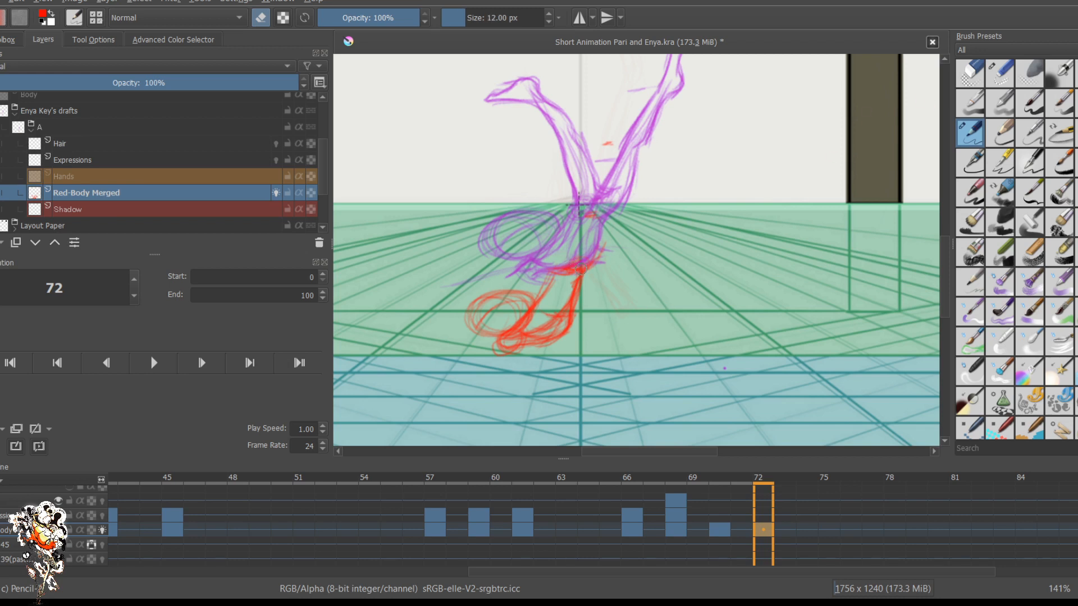
mouse_move(589, 271)
left_mouse_down()
mouse_move(552, 272)
mouse_move(556, 257)
mouse_move(605, 257)
mouse_move(602, 233)
mouse_move(581, 263)
mouse_move(592, 265)
mouse_move(557, 264)
mouse_move(569, 281)
mouse_move(557, 261)
mouse_move(550, 269)
mouse_move(563, 253)
mouse_move(548, 260)
mouse_move(582, 289)
mouse_move(574, 306)
mouse_move(590, 258)
mouse_move(566, 271)
mouse_move(559, 257)
mouse_move(540, 284)
mouse_move(589, 257)
mouse_move(559, 280)
mouse_move(593, 206)
mouse_move(581, 262)
left_mouse_up()
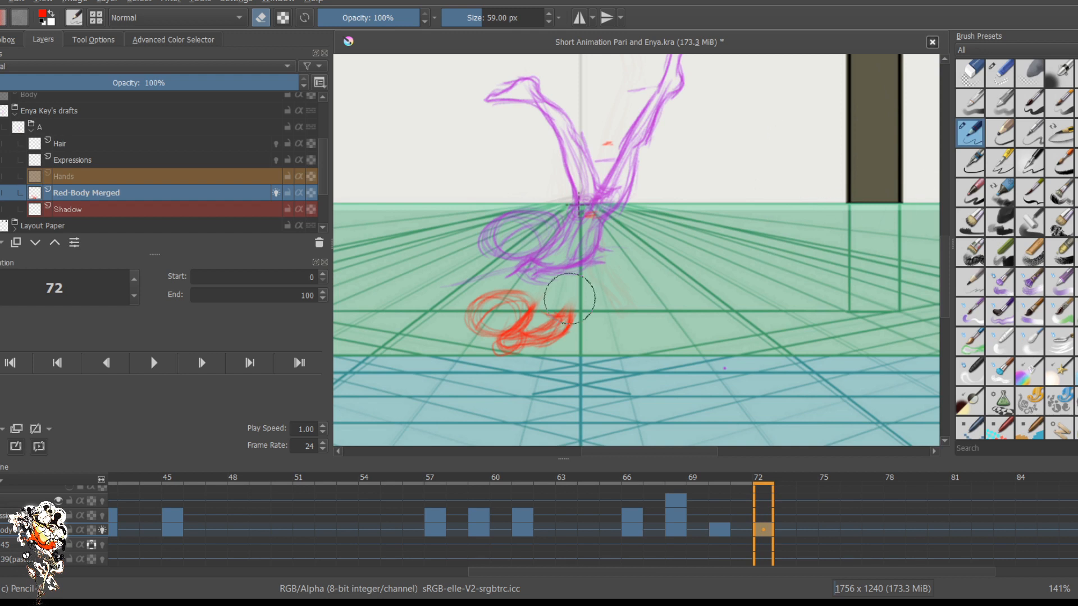
Step: Set the brush to 4 px and redraw the back line at frame 72 as a steeper curve rising from the shoulder
key("bracketleft")
key("bracketleft")
key("bracketleft")
key("bracketleft")
key("bracketleft")
key("bracketleft")
key("bracketleft")
key("bracketleft")
key("bracketleft")
key("bracketleft")
key("bracketleft")
key("bracketleft")
key("bracketleft")
key("bracketleft")
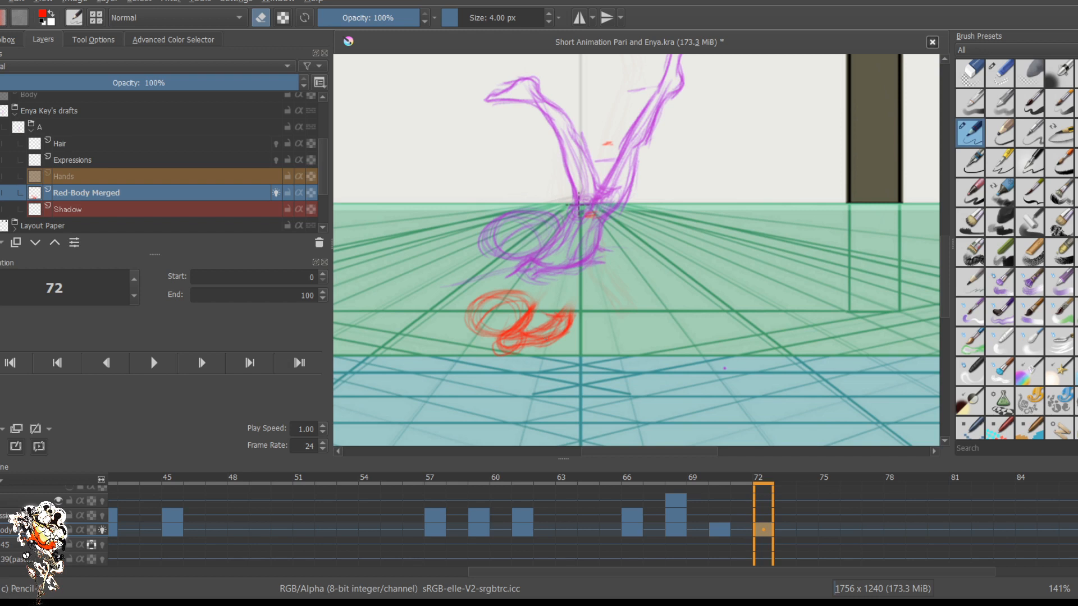
key("e")
left_click_drag(555, 241, 563, 309)
mouse_move(549, 248)
left_mouse_down()
mouse_move(550, 334)
mouse_move(550, 253)
mouse_move(560, 300)
left_mouse_up()
key("ctrl+z")
key("ctrl+z")
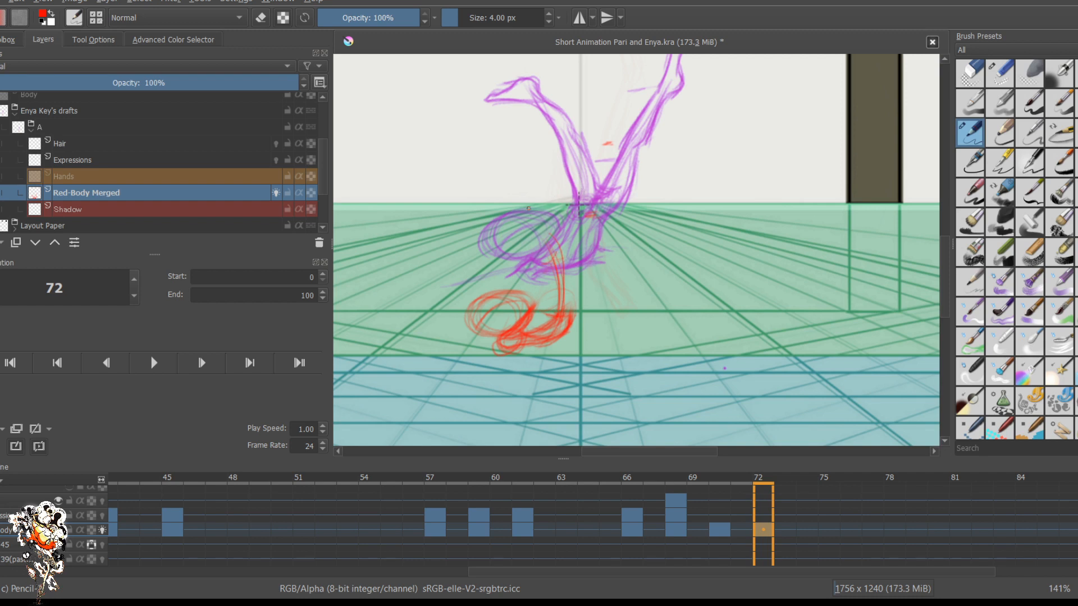
Step: Sketch the hips and the first raised thigh at frame 72, from the waist up to the bent knee
left_click_drag(499, 166, 530, 205)
left_click_drag(491, 131, 533, 203)
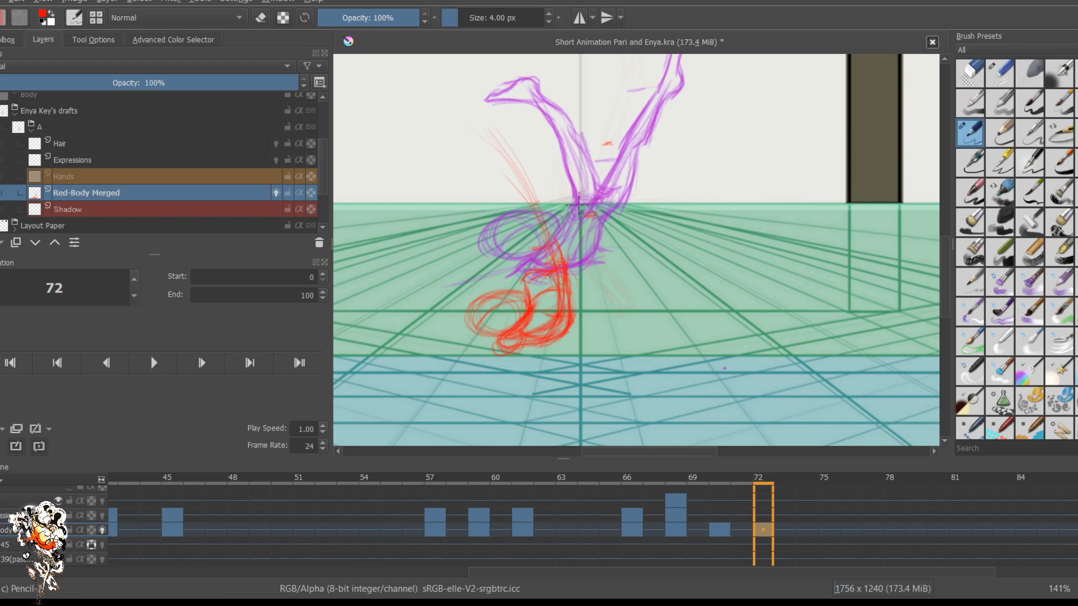
left_click_drag(539, 275, 526, 280)
left_click_drag(515, 176, 505, 182)
left_click_drag(507, 160, 454, 202)
left_click_drag(529, 186, 567, 259)
left_click_drag(510, 166, 534, 208)
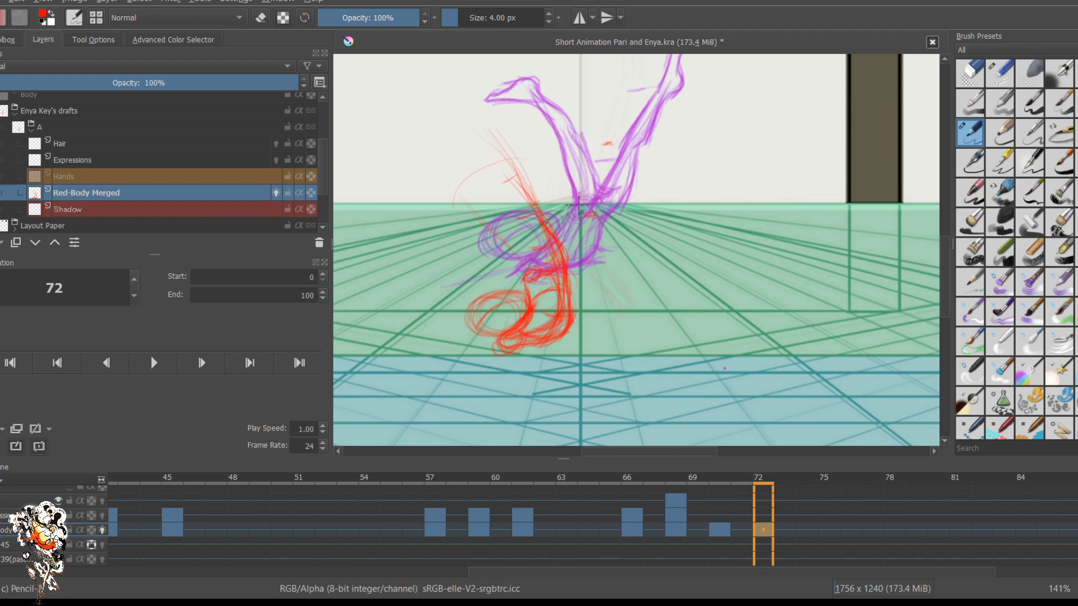
left_click_drag(538, 211, 499, 165)
mouse_move(521, 207)
left_mouse_down()
mouse_move(498, 164)
mouse_move(543, 238)
mouse_move(546, 275)
mouse_move(526, 215)
left_mouse_up()
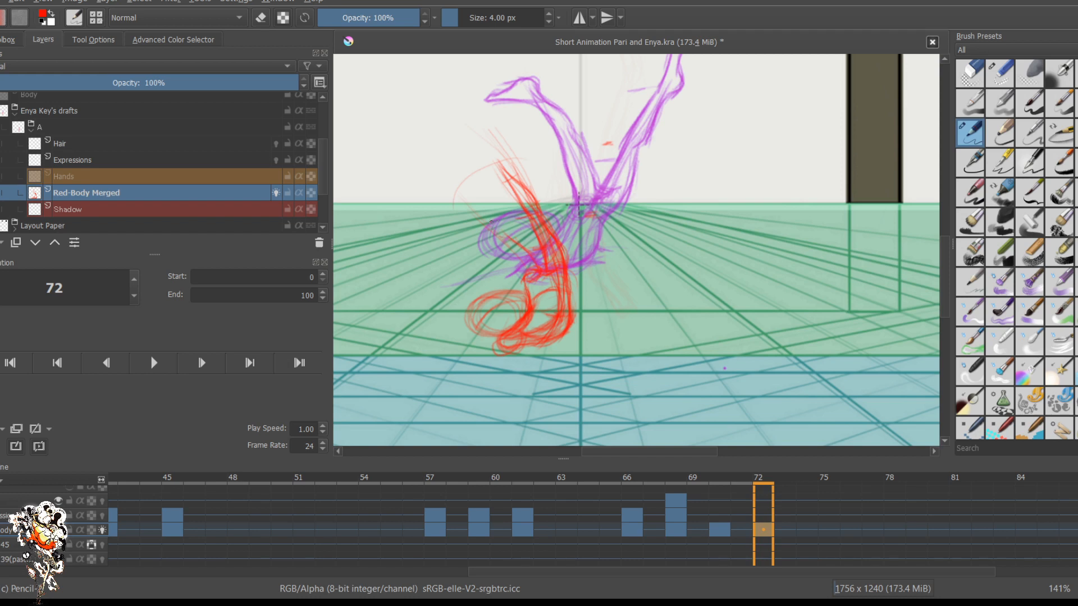
Step: Add a guide line for the second leg and sketch the first leg's bent shin and foot at frame 72
left_click_drag(477, 189, 498, 233)
mouse_move(497, 165)
left_mouse_down()
mouse_move(472, 176)
mouse_move(483, 183)
mouse_move(466, 180)
mouse_move(494, 175)
mouse_move(501, 159)
mouse_move(466, 189)
left_mouse_up()
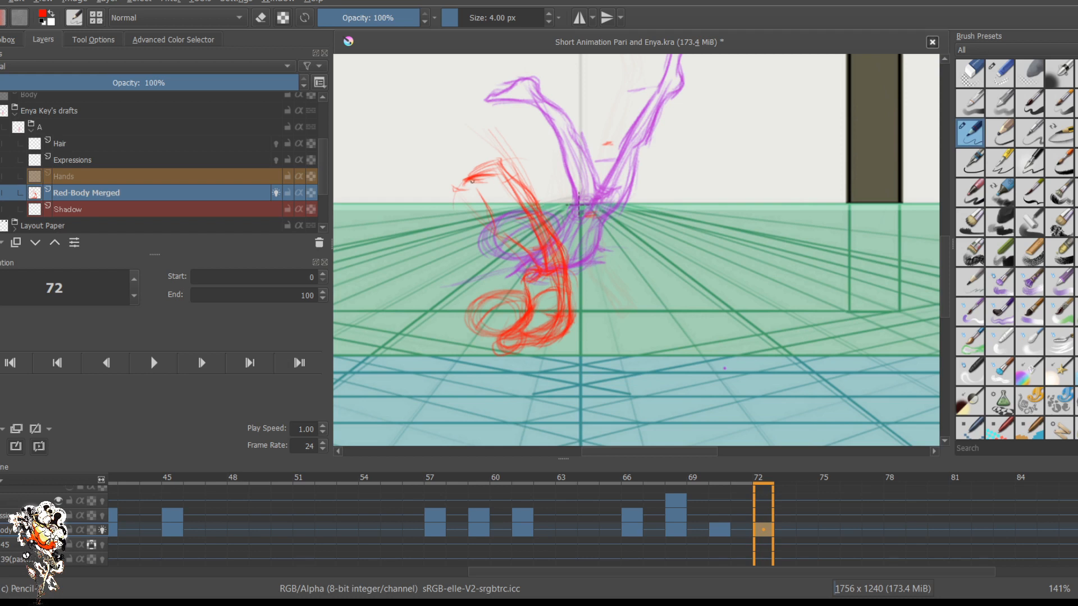
left_click_drag(477, 180, 449, 191)
left_click_drag(485, 159, 455, 184)
mouse_move(500, 161)
left_mouse_down()
mouse_move(486, 149)
mouse_move(451, 193)
left_mouse_up()
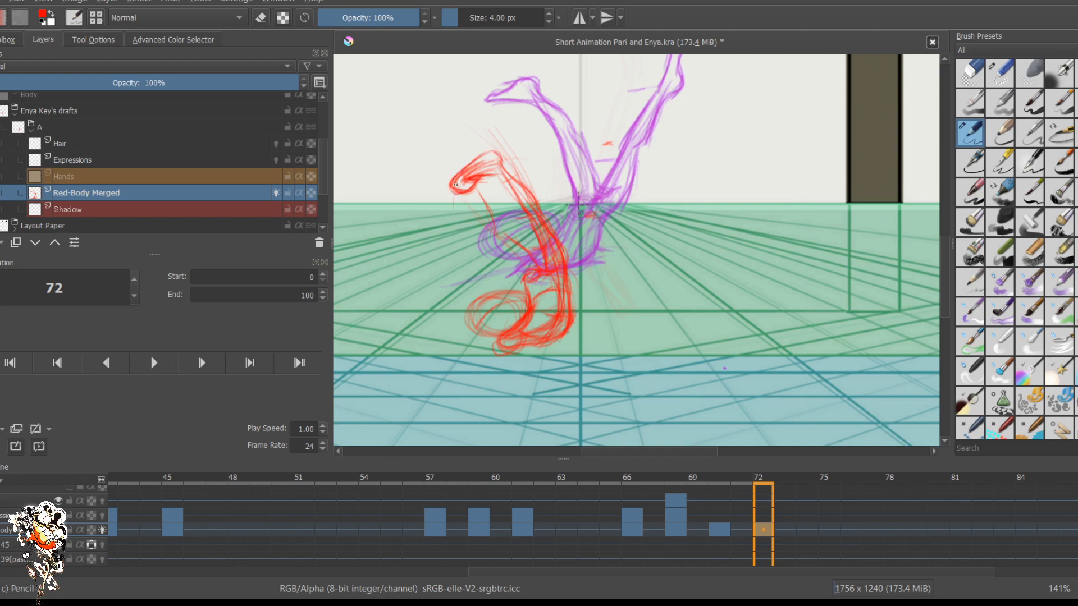
left_click_drag(489, 160, 469, 176)
Step: Move the whole frame 72 body drawing slightly to the left with the Move tool
left_click(5, 43)
left_click(3, 64)
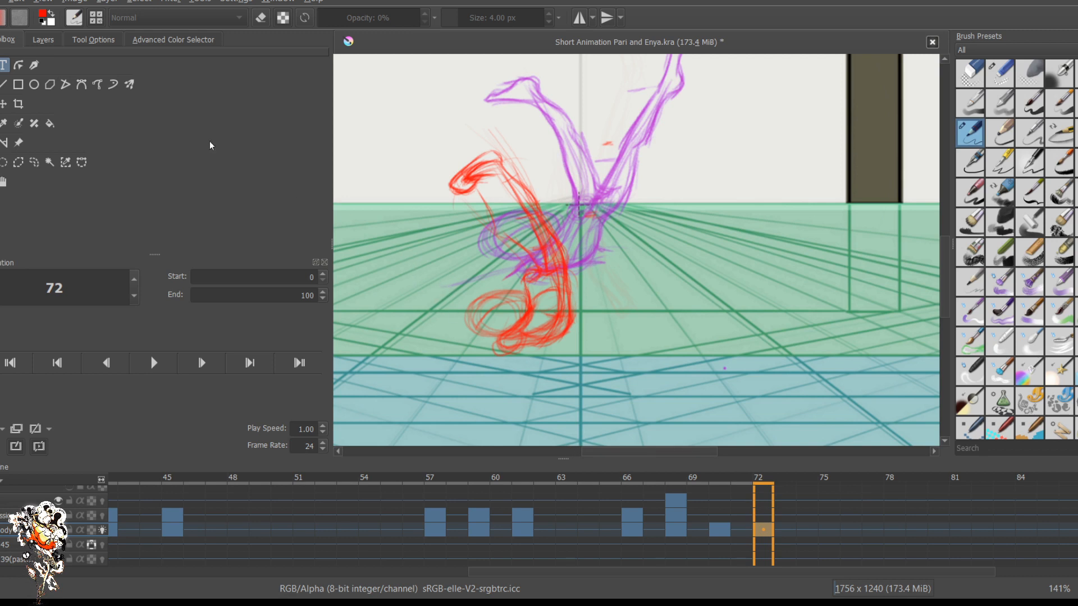
left_click(3, 104)
left_click_drag(424, 283, 422, 288)
key("Left")
key("Left")
key("Left")
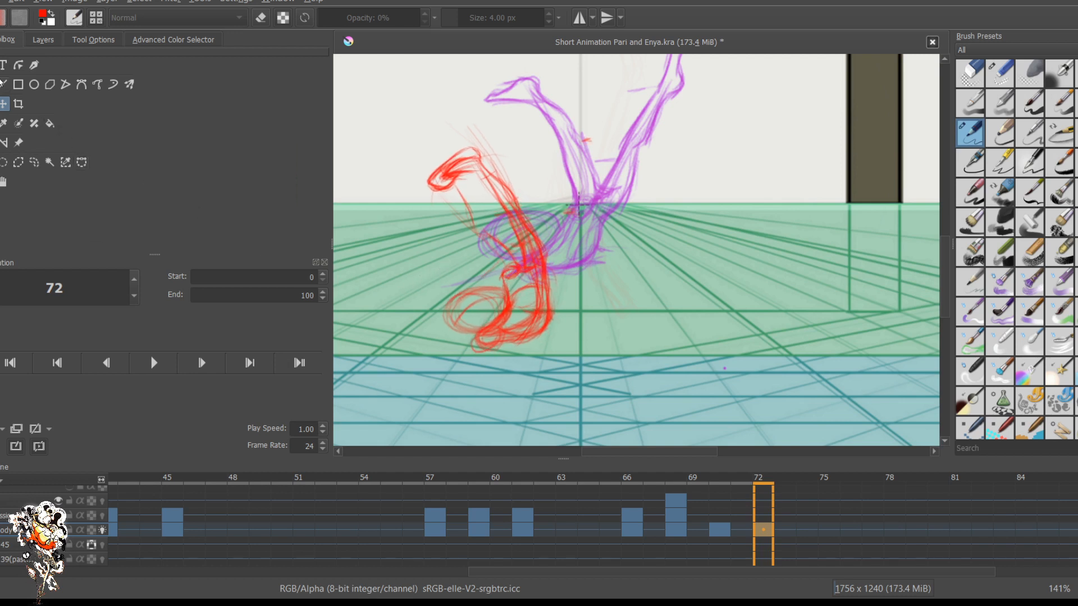
Step: Erase the upper part of the second leg's guide line at frame 72 with a 14 px eraser
key("b")
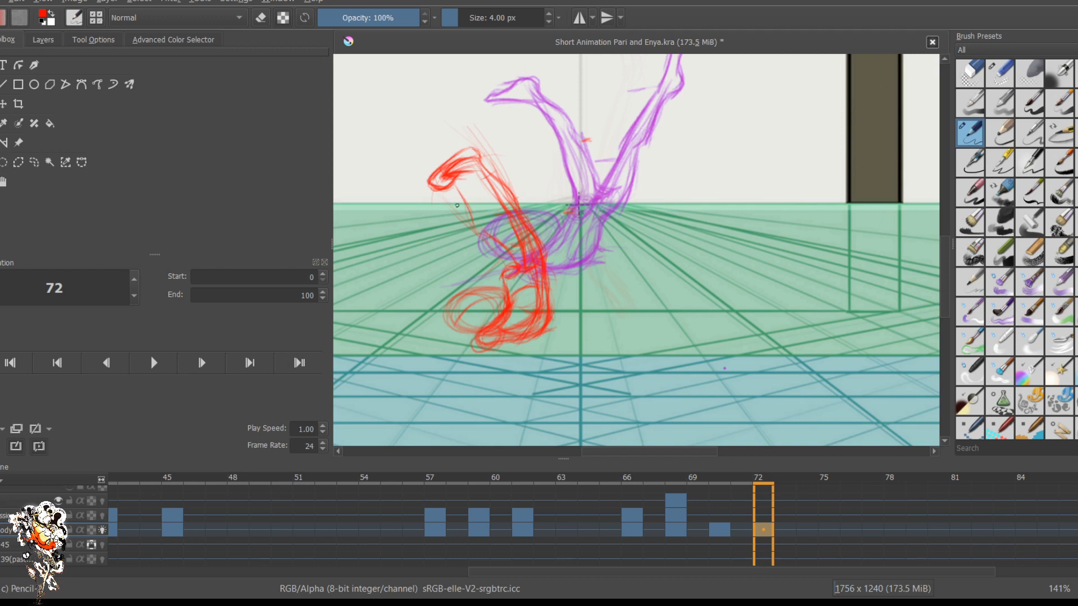
key("e")
key("bracketright")
key("bracketright")
key("bracketright")
key("bracketright")
key("bracketright")
key("bracketright")
key("bracketright")
key("bracketright")
key("bracketright")
mouse_move(463, 202)
left_mouse_down()
mouse_move(472, 216)
mouse_move(468, 203)
left_mouse_up()
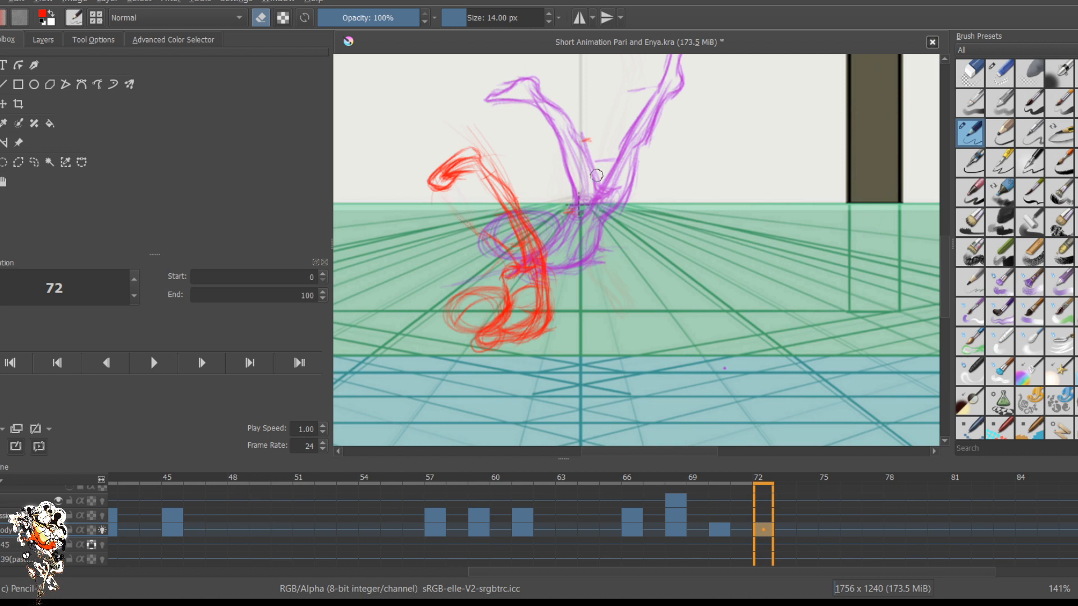
Step: Set the brush back to 4 px and sketch the second leg's thigh and bent knee below the first leg
key("bracketleft")
key("bracketleft")
key("bracketleft")
key("bracketleft")
key("bracketleft")
key("e")
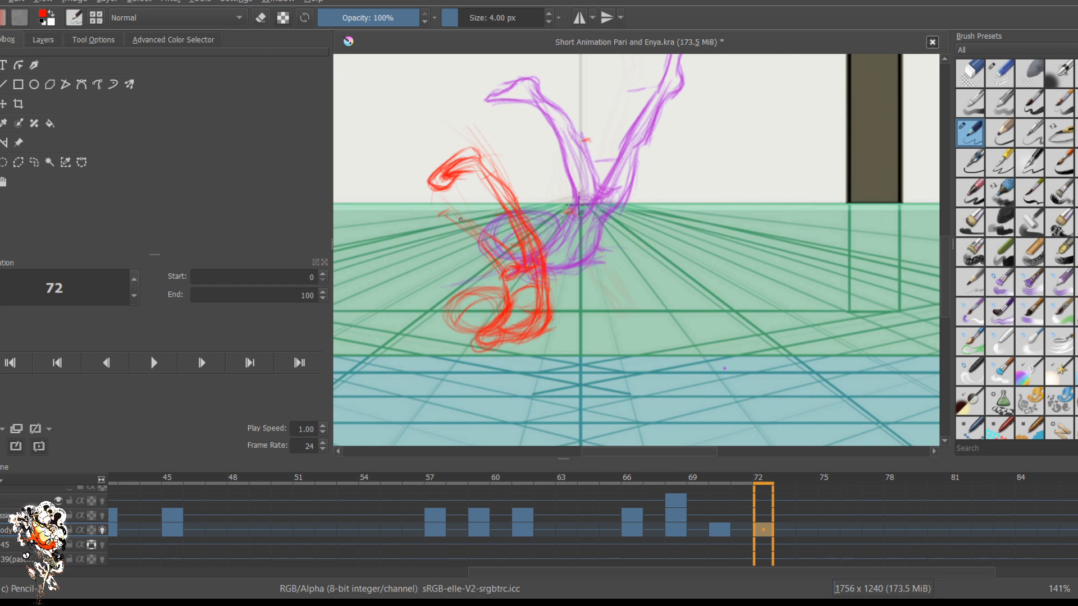
mouse_move(443, 211)
left_mouse_down()
mouse_move(472, 235)
mouse_move(463, 229)
left_mouse_up()
left_click_drag(428, 224, 420, 226)
left_click_drag(440, 218, 429, 247)
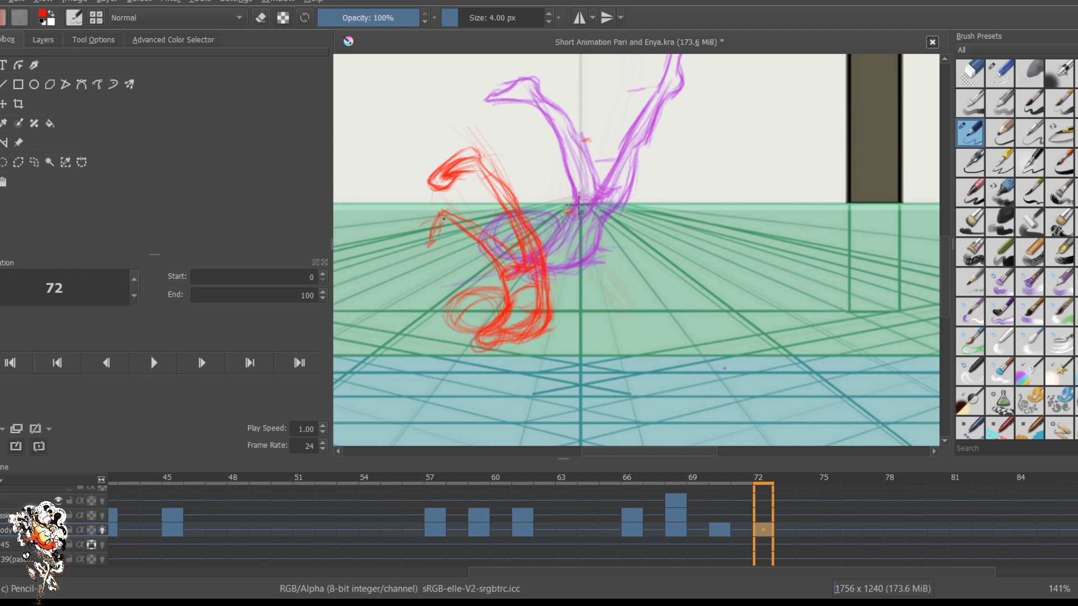
Step: Rough in the second leg's shin and foot hanging down from the knee at frame 72
left_click_drag(438, 227, 433, 241)
mouse_move(432, 217)
left_mouse_down()
mouse_move(425, 241)
mouse_move(432, 218)
mouse_move(437, 260)
mouse_move(421, 261)
mouse_move(437, 249)
left_mouse_up()
left_click_drag(418, 223, 416, 245)
mouse_move(441, 202)
left_mouse_down()
mouse_move(423, 234)
mouse_move(439, 209)
mouse_move(426, 244)
mouse_move(438, 228)
mouse_move(431, 240)
mouse_move(416, 218)
left_mouse_up()
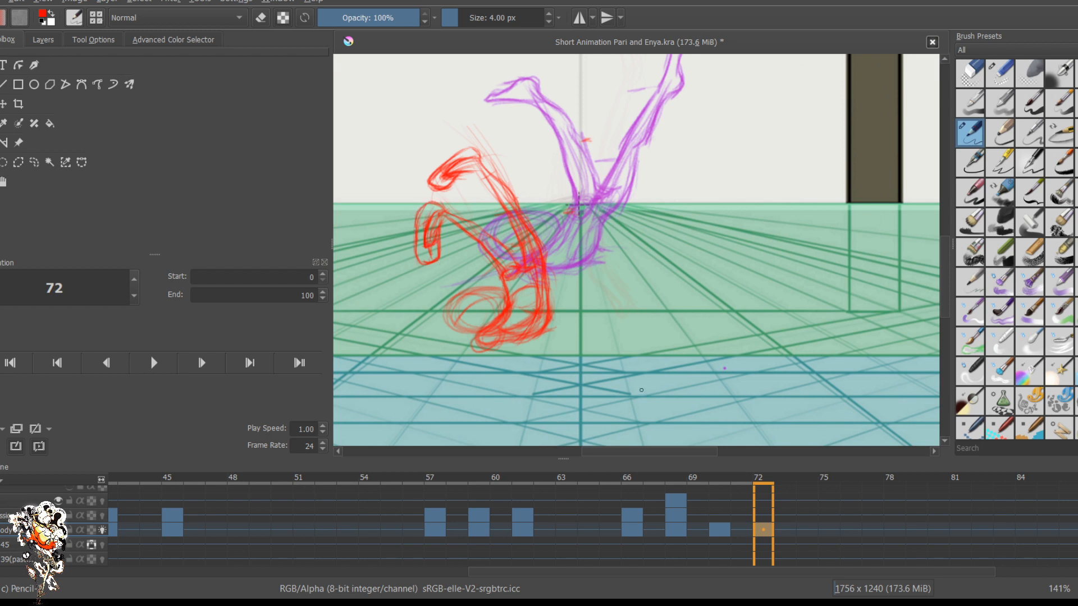
Step: Examine the frame 72 pose within the full scene layout and against the preceding pose's onion skin
scroll(621, 190, "down", 4)
scroll(637, 209, "up", 3)
scroll(636, 214, "down", 2)
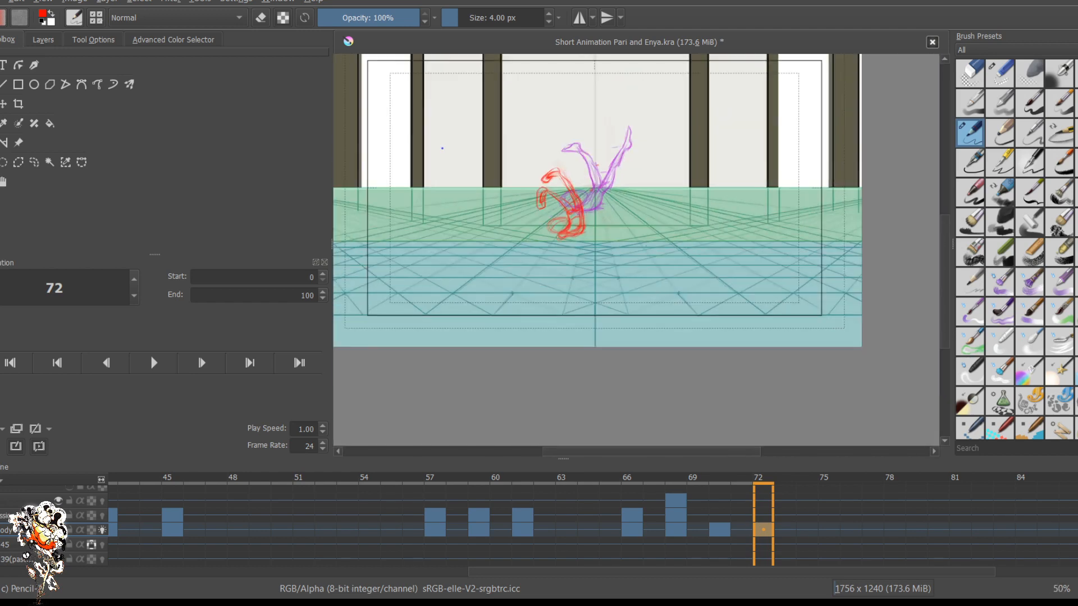
scroll(634, 215, "up", 1)
scroll(632, 214, "up", 2)
scroll(618, 209, "down", 3)
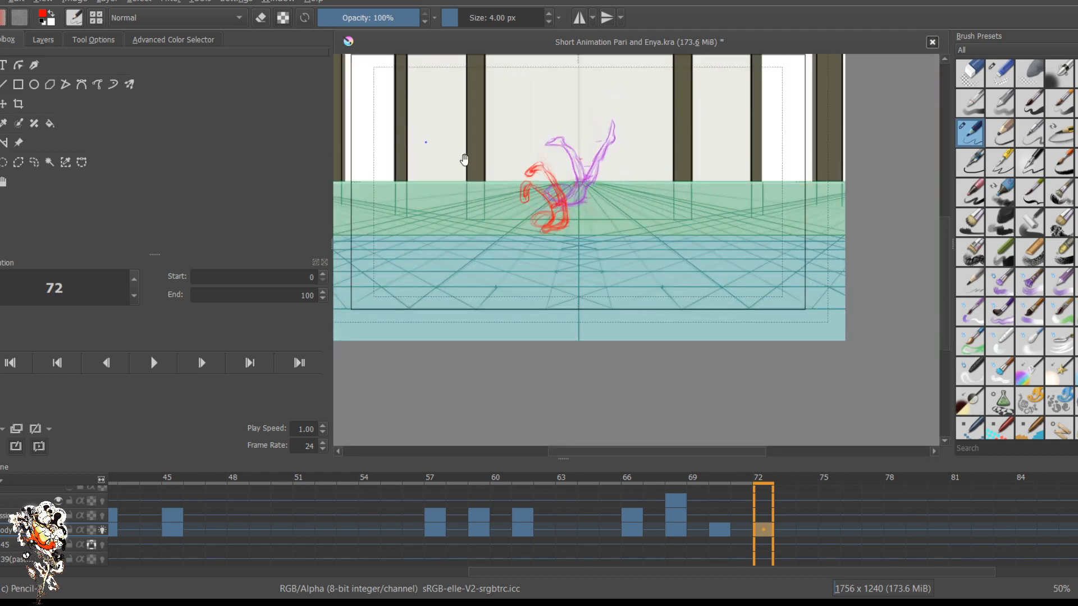
left_click_drag(464, 159, 495, 227)
scroll(585, 265, "up", 2)
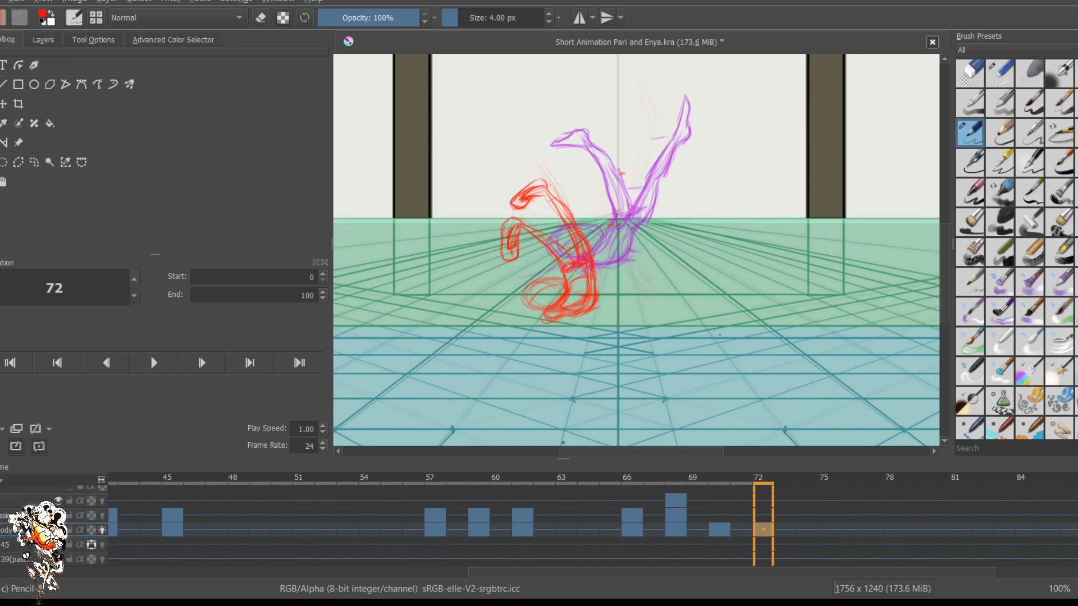
scroll(531, 380, "down", 2)
scroll(532, 380, "up", 1)
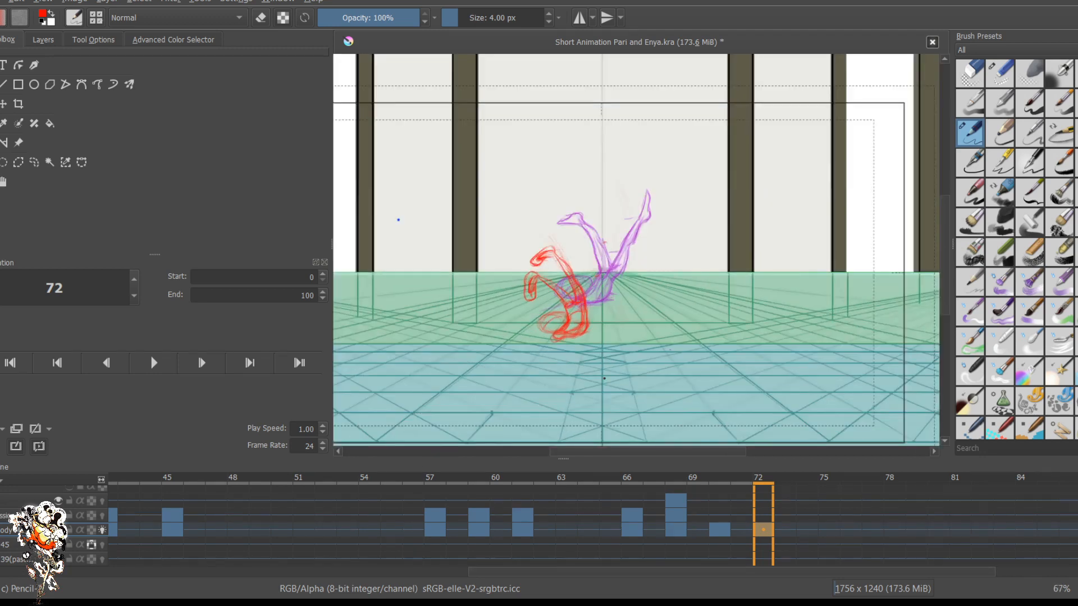
Step: Play the animation from frame 0 through the new pose and stop the playback
left_click(10, 363)
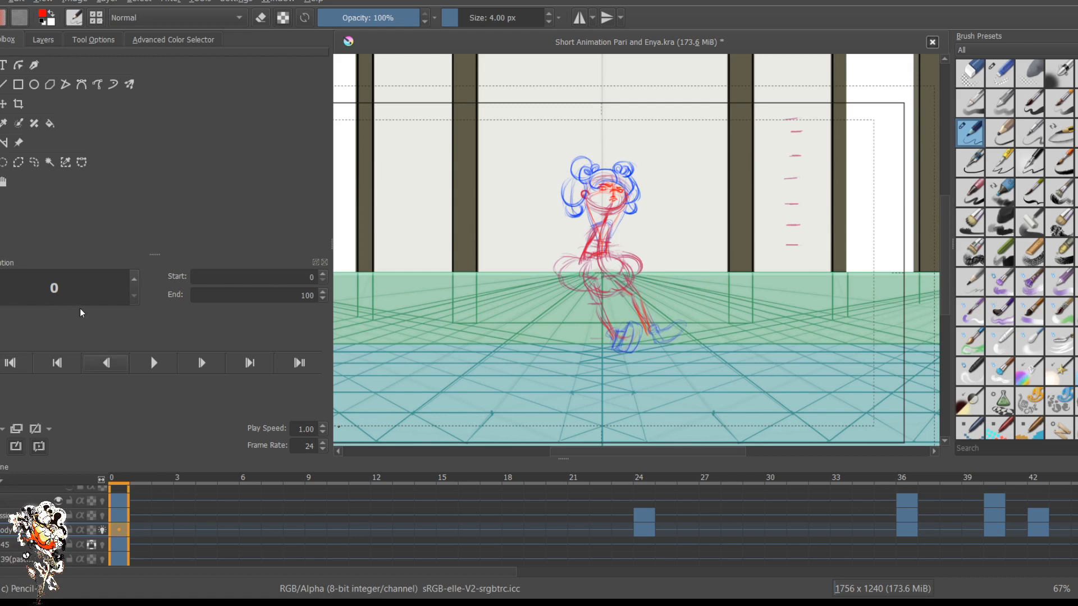
left_click(154, 362)
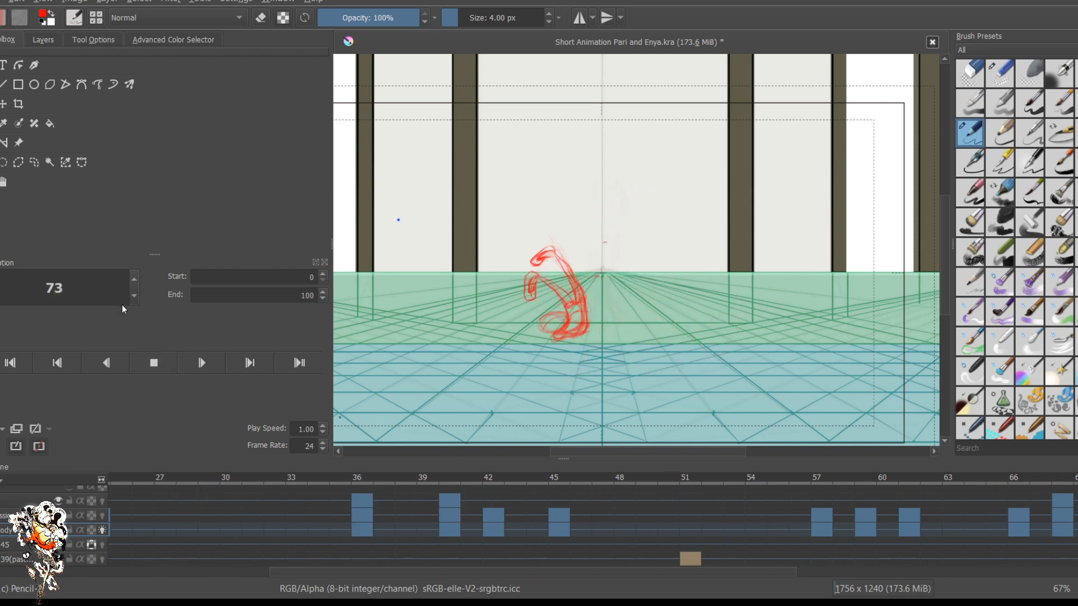
left_click(154, 362)
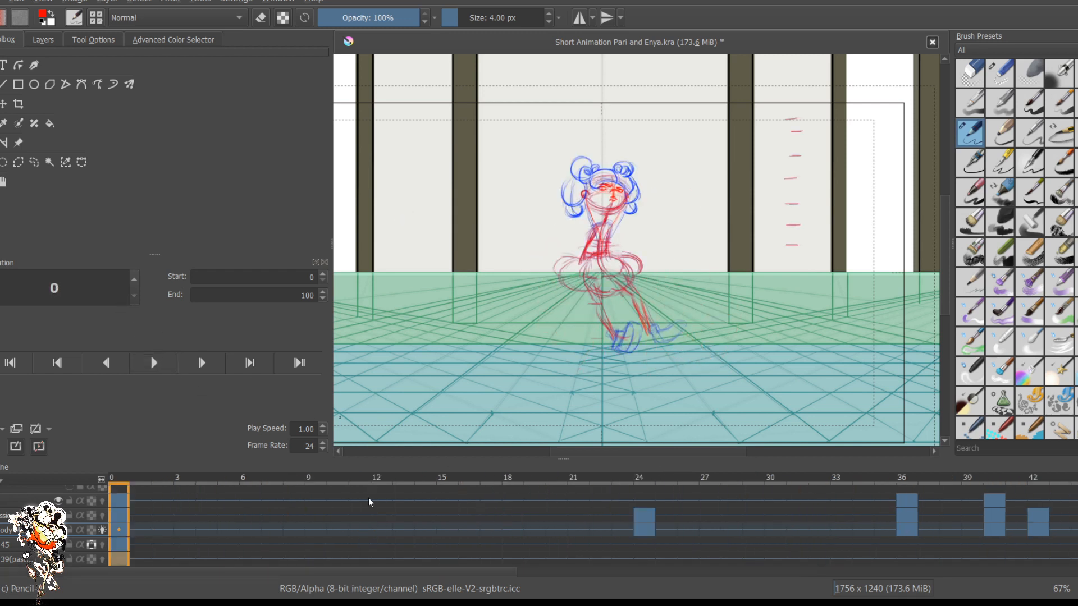
Step: Set the playback start to frame 36, then play the shortened range and stop it
scroll(363, 490, "right", 10)
left_click(643, 514)
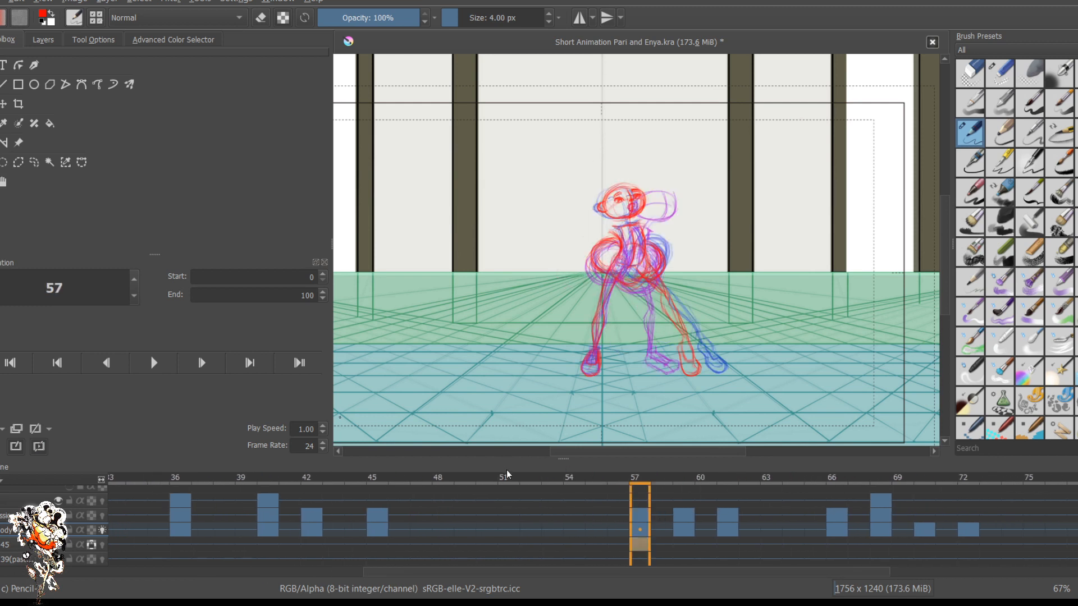
left_click_drag(549, 476, 380, 477)
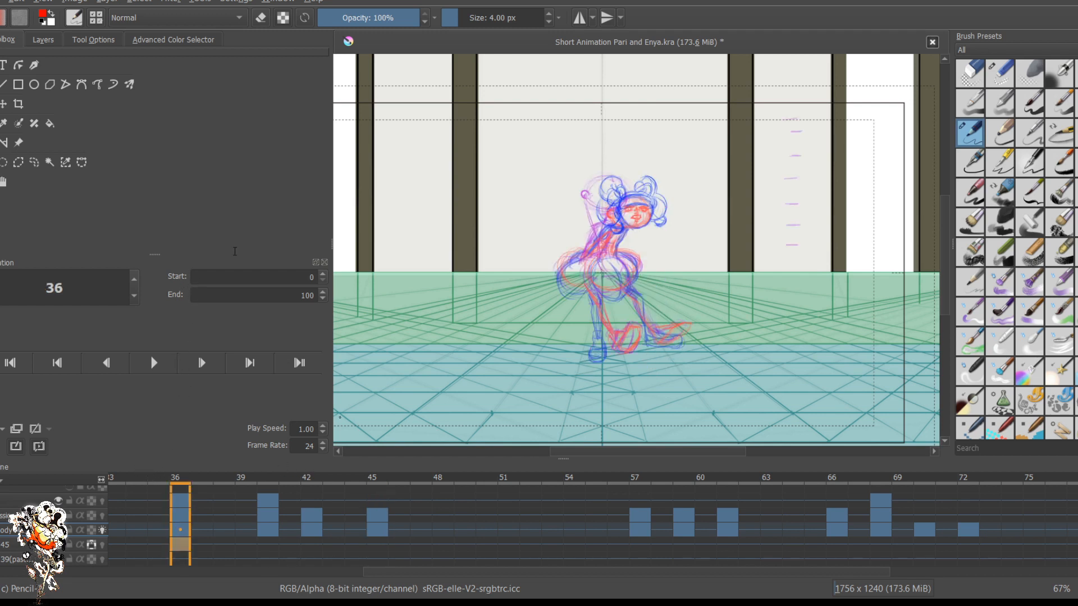
left_click(240, 276)
key("BackSpace")
type("35")
key("BackSpace")
type("6")
key("space")
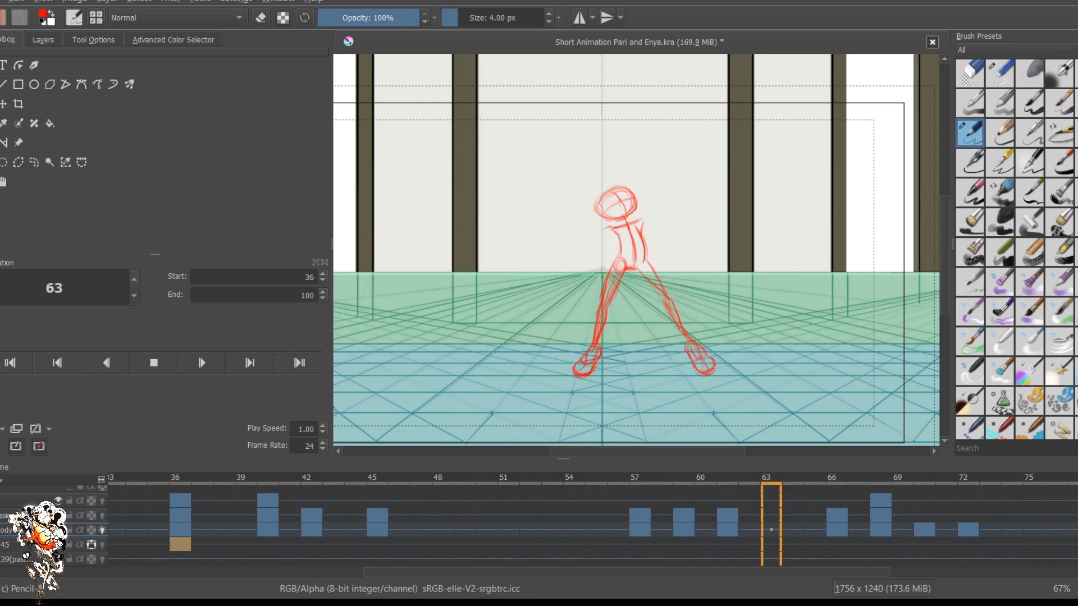
left_click(153, 362)
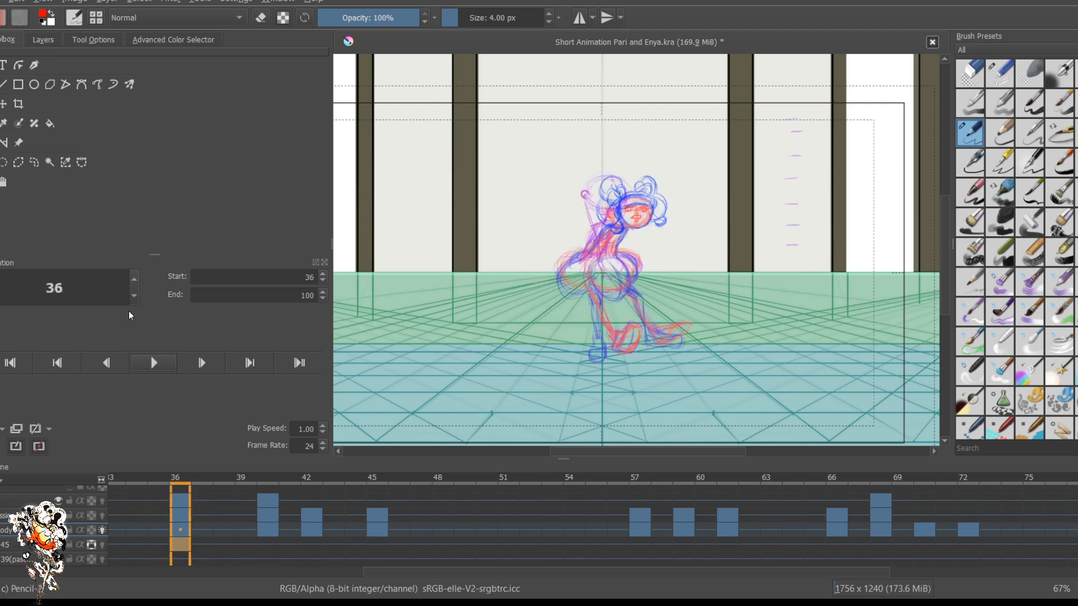
Step: Step through the body key poses from frame 57 to frame 70 and return to frame 68 for a closer look
key("Right")
key("Right")
key("Right")
key("Right")
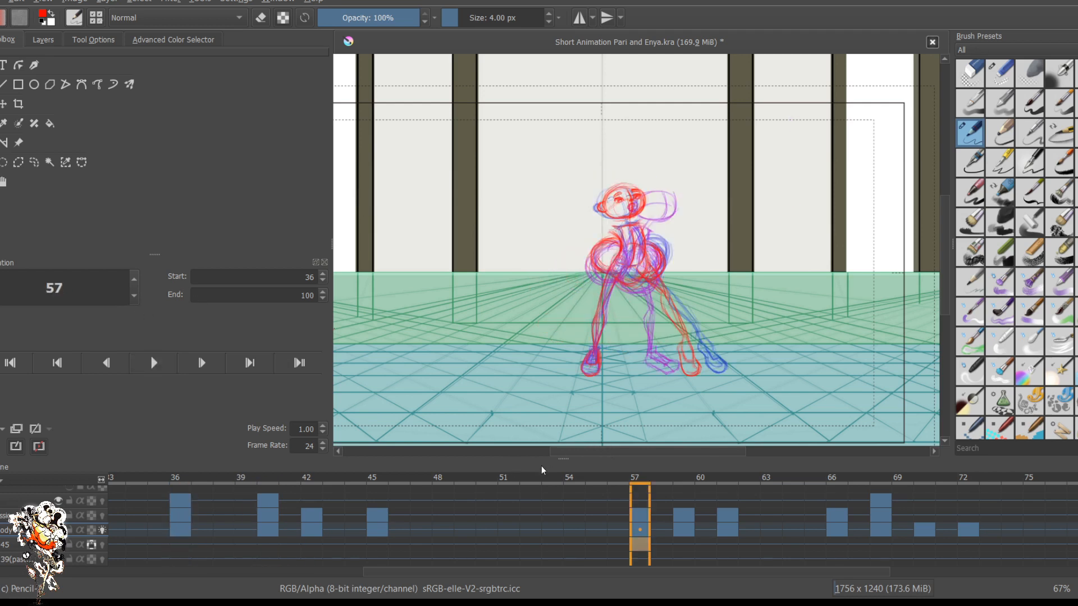
key("period")
key("period")
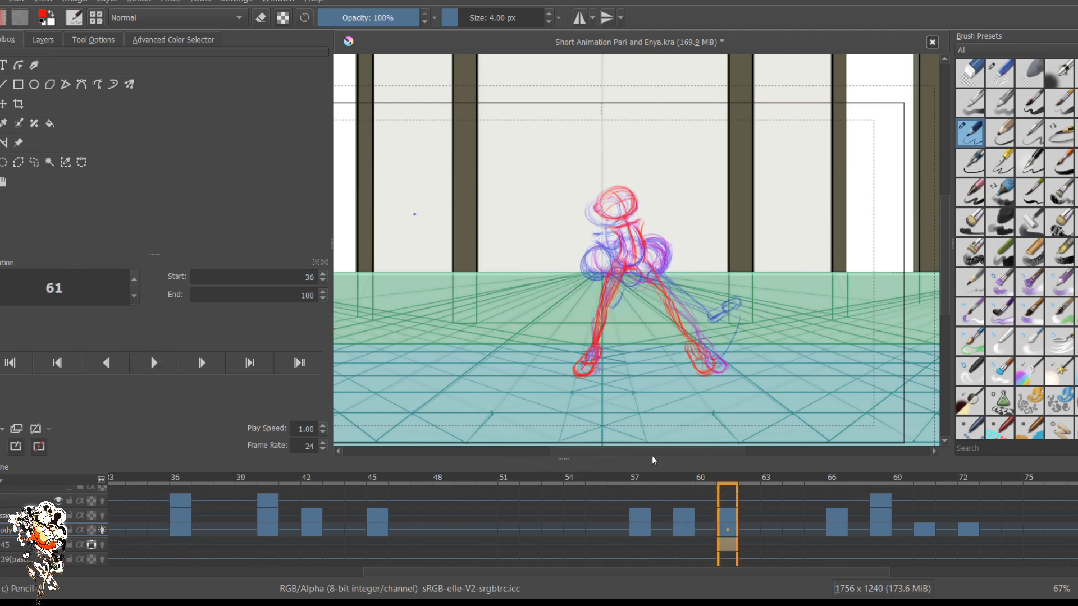
key("period")
key("period")
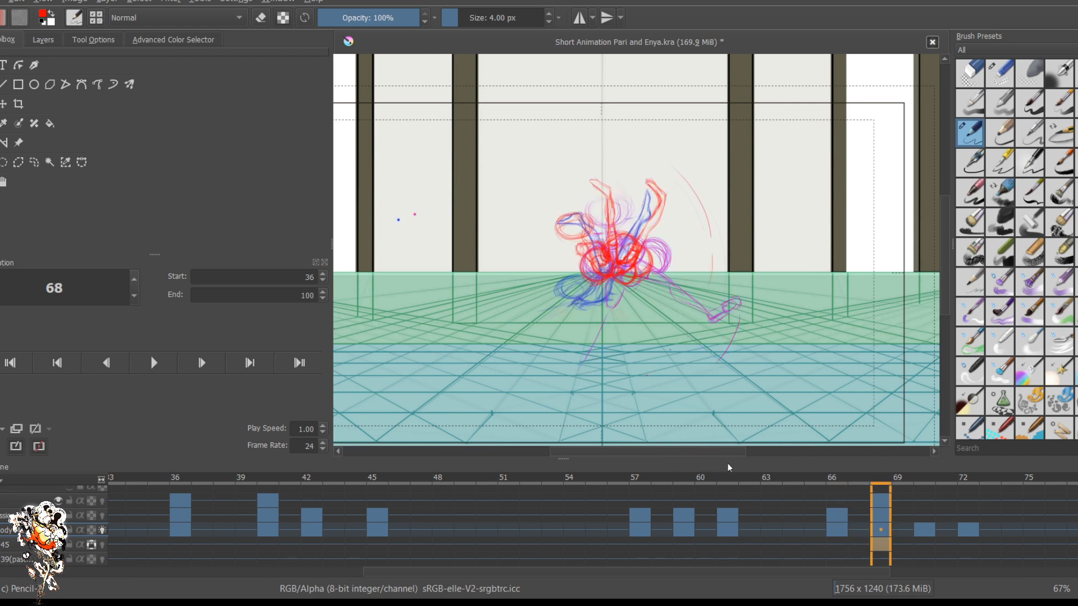
key("period")
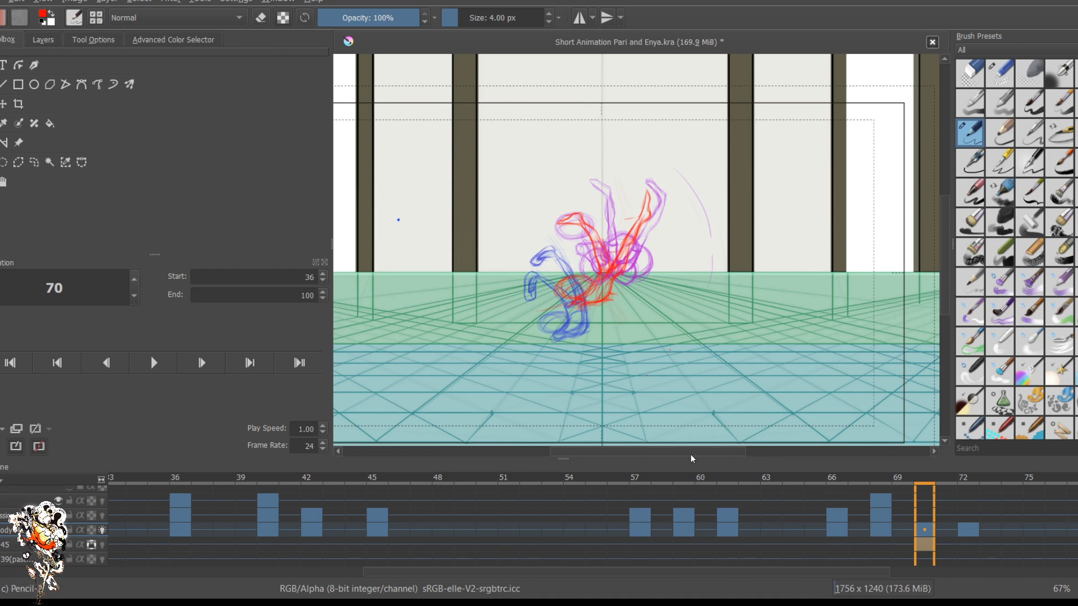
key("comma")
key("Left")
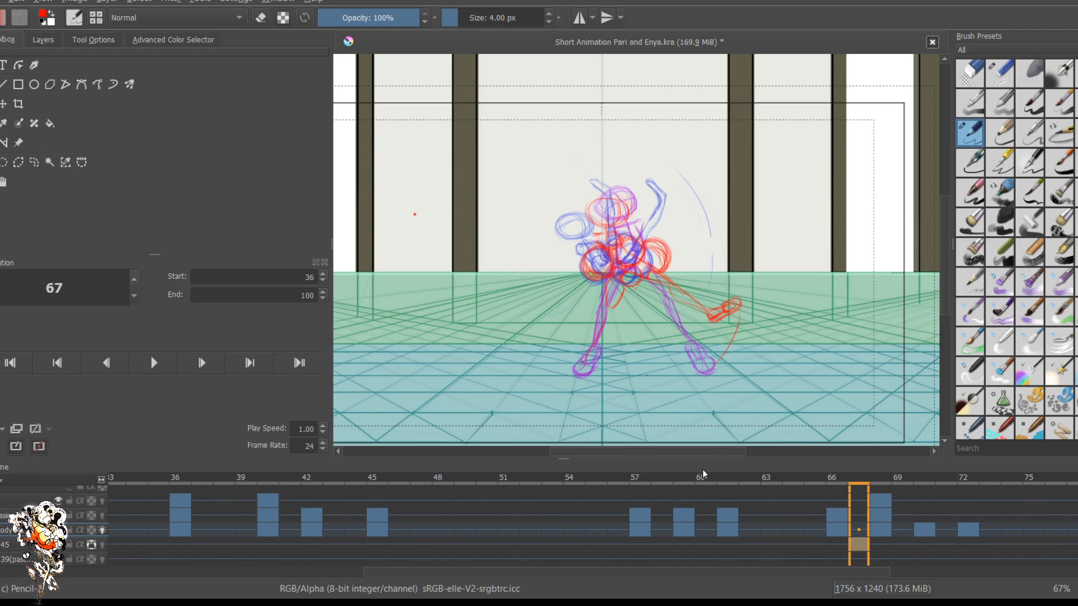
key("Right")
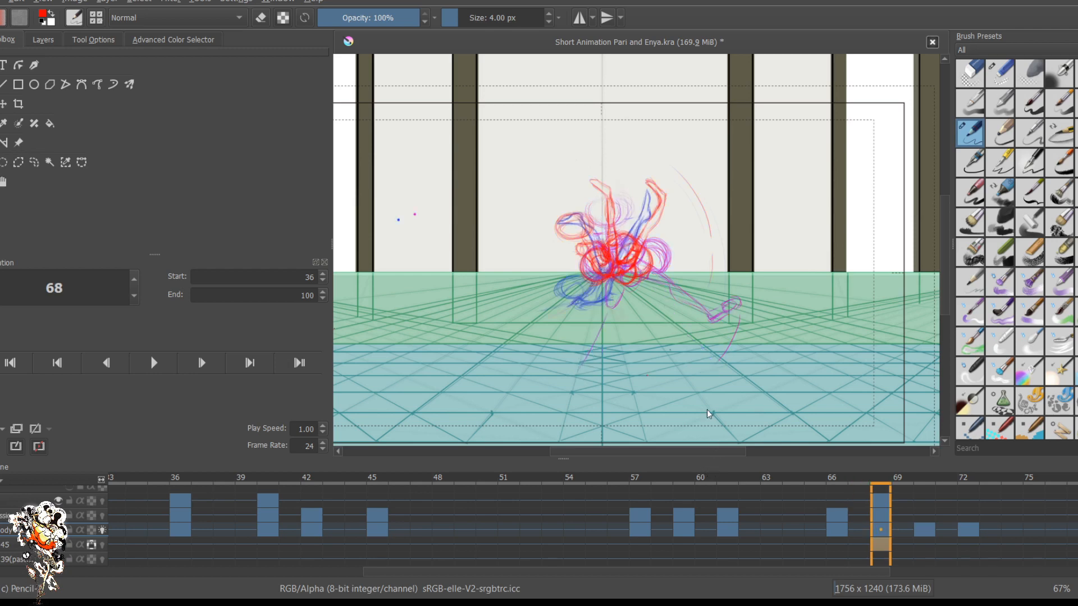
scroll(643, 212, "up", 2)
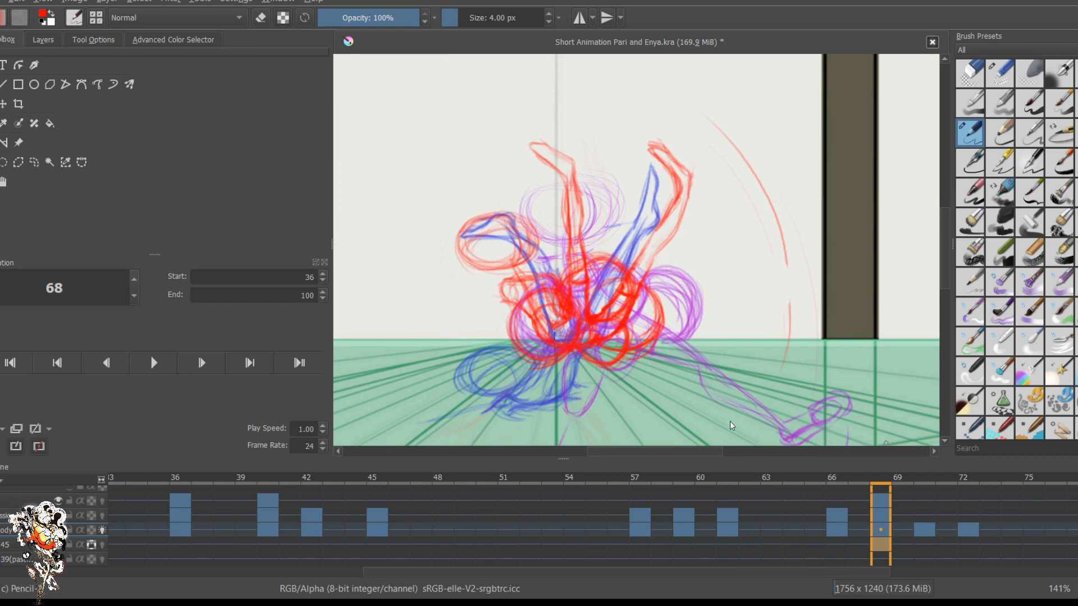
Step: Check frame 68 against frame 70, then erase the raised right-hand leg's foot on frame 68 with a 41 px eraser
key("period")
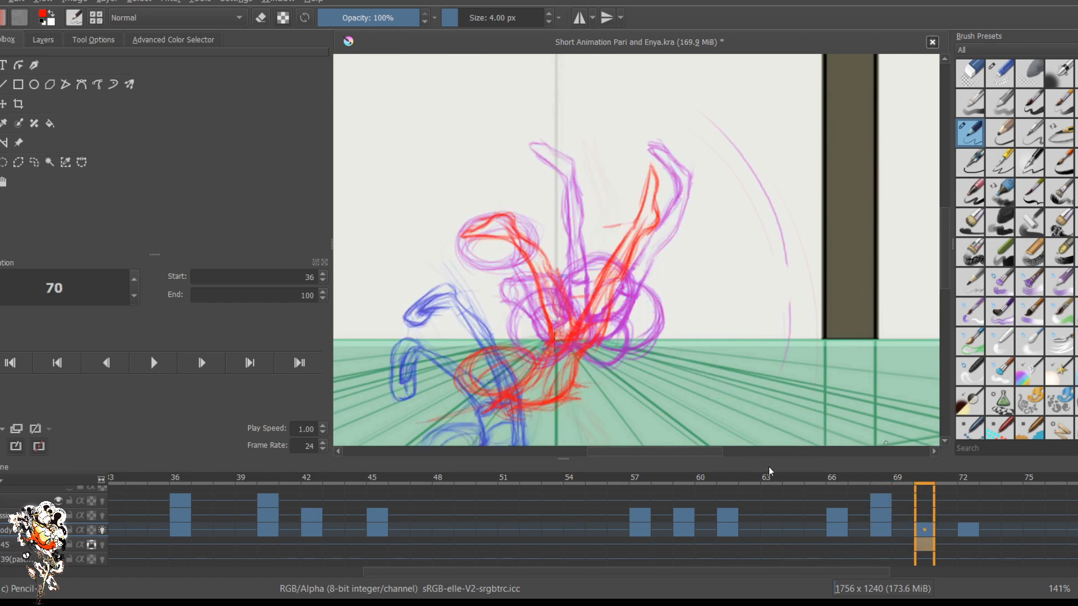
key("comma")
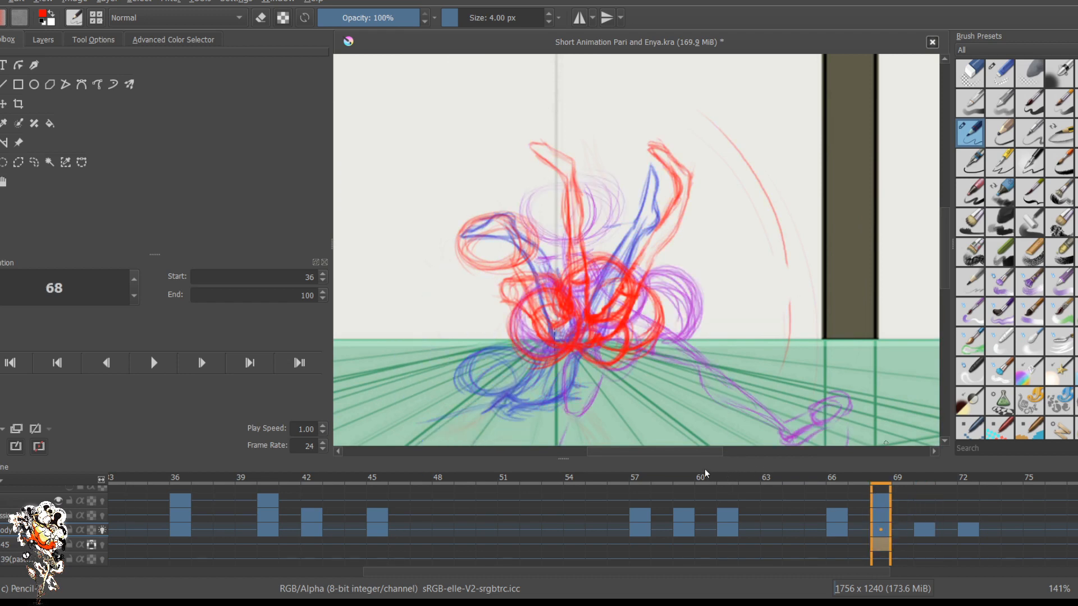
key("e")
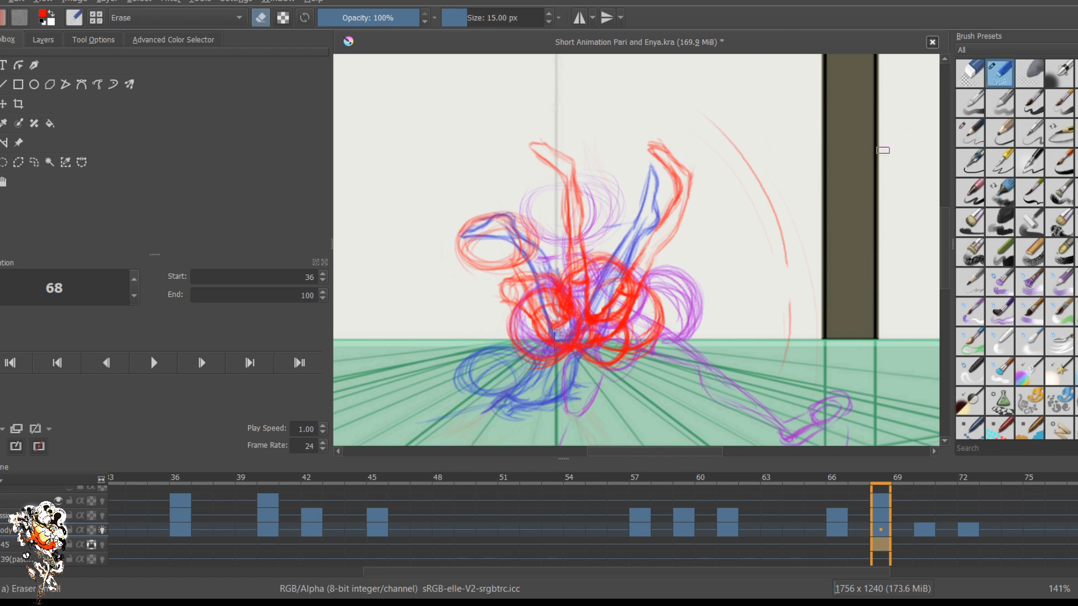
key("bracketright")
key("bracketright")
key("bracketright")
key("bracketright")
key("bracketright")
key("bracketright")
key("bracketright")
key("bracketright")
key("bracketright")
key("bracketright")
key("bracketright")
mouse_move(666, 149)
left_mouse_down()
mouse_move(671, 180)
mouse_move(685, 169)
mouse_move(669, 183)
mouse_move(681, 171)
left_mouse_up()
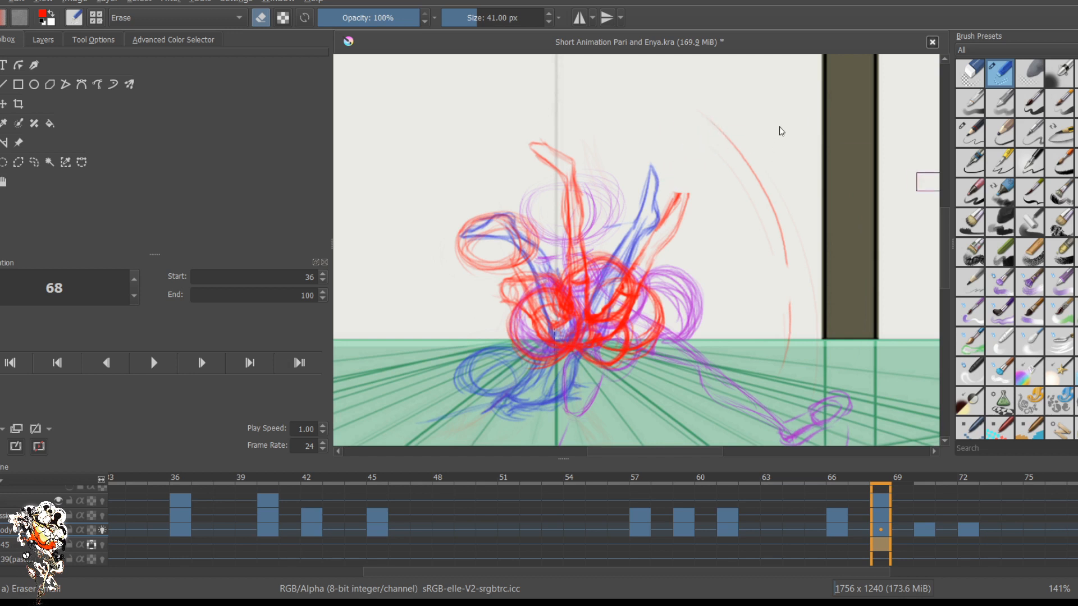
Step: Redraw the erased foot on frame 68 pointing upward in line with the leg, using the 4 px red pencil
key("e")
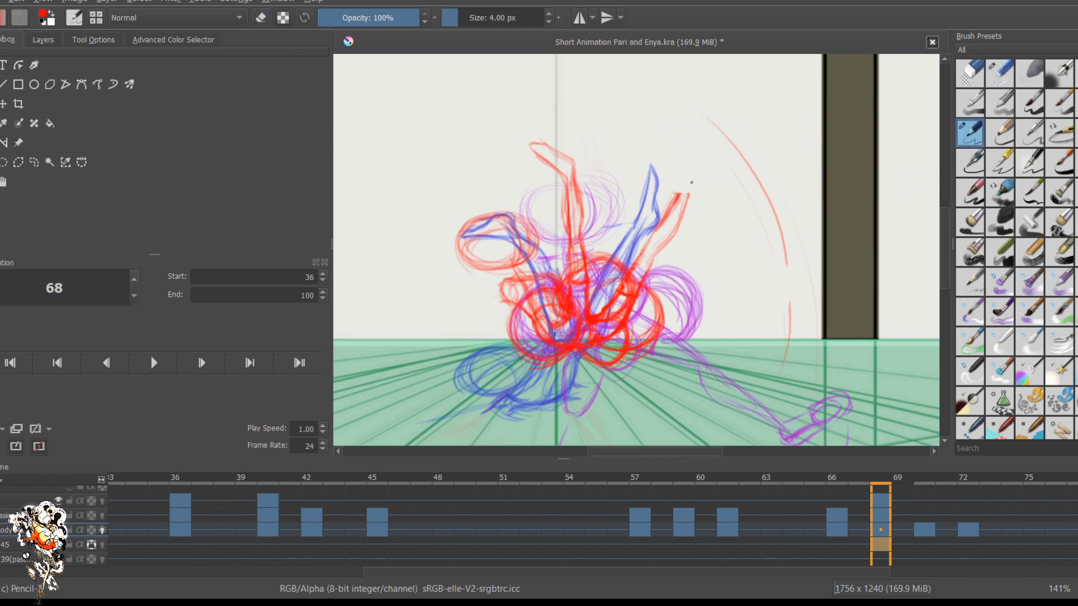
mouse_move(691, 183)
left_mouse_down()
mouse_move(679, 221)
mouse_move(680, 207)
left_mouse_up()
mouse_move(697, 153)
left_mouse_down()
mouse_move(688, 131)
mouse_move(681, 183)
mouse_move(691, 139)
left_mouse_up()
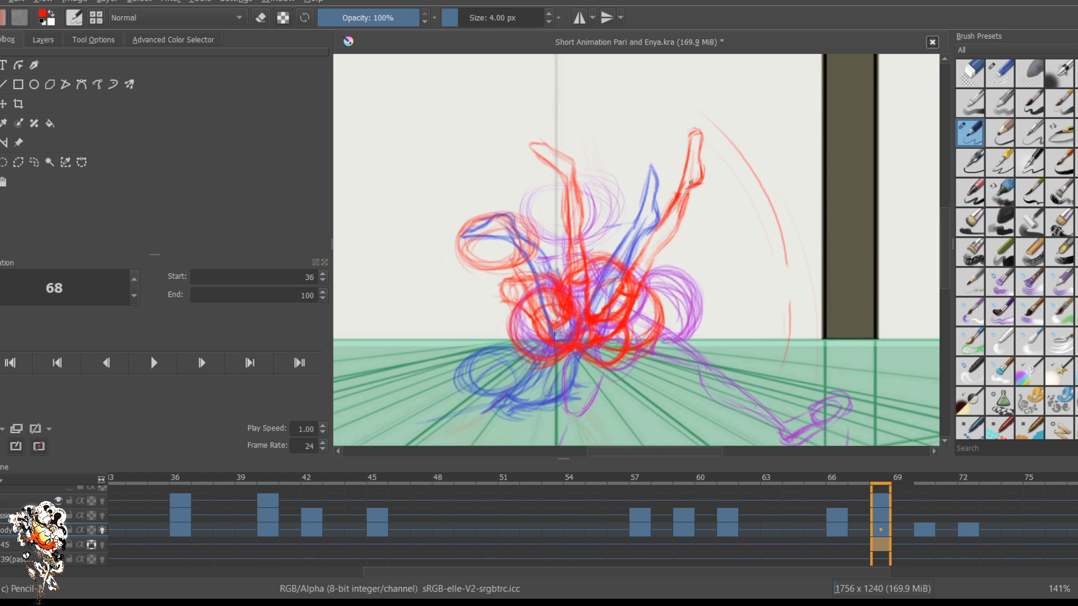
left_click_drag(697, 177, 699, 159)
left_click_drag(693, 131, 678, 181)
left_click_drag(703, 131, 700, 184)
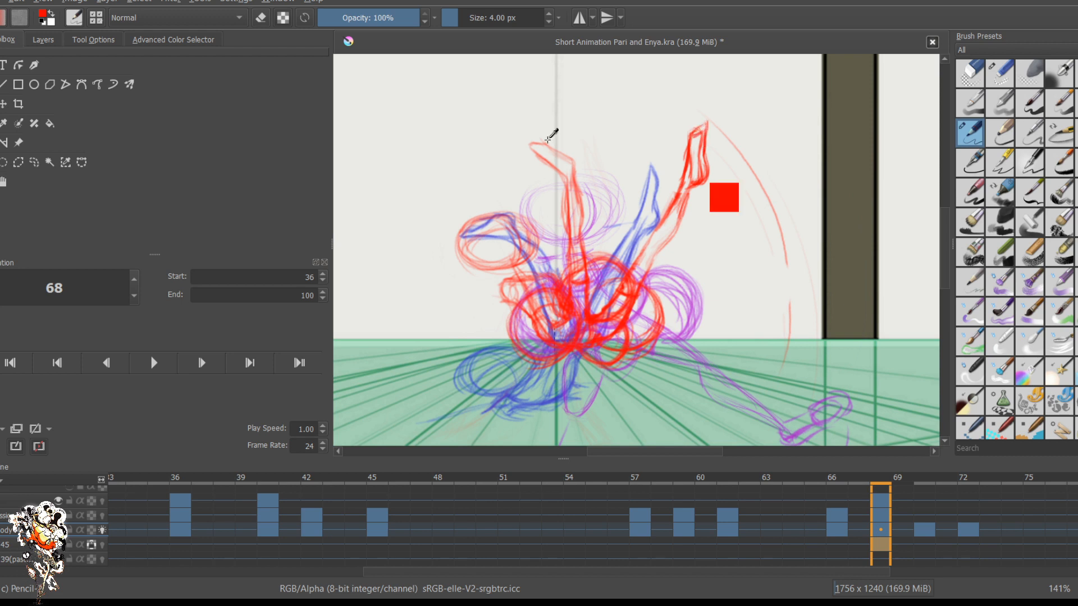
key("ctrl+z")
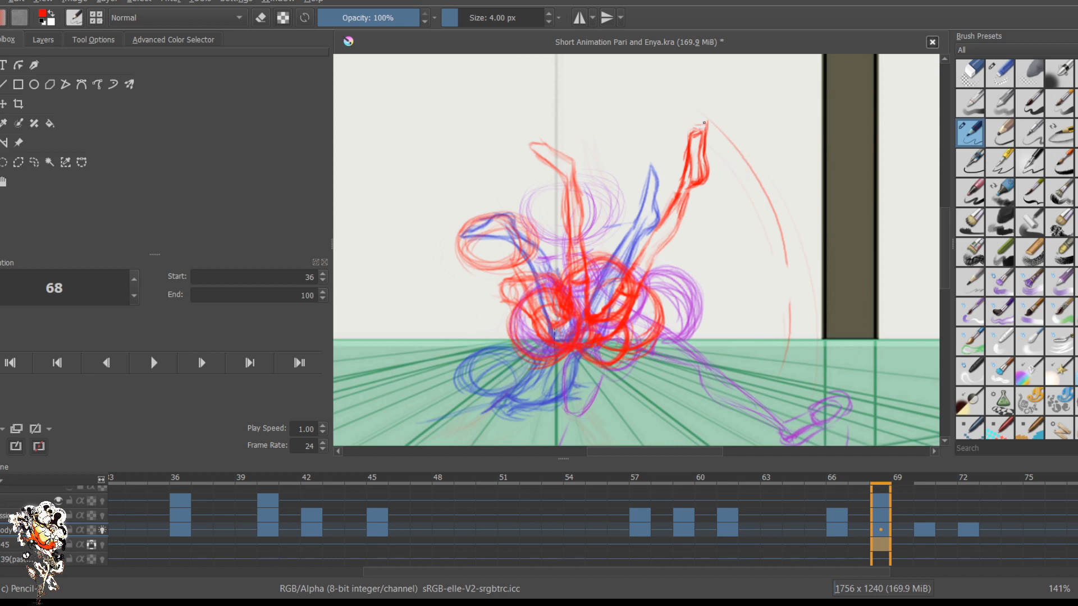
left_click_drag(691, 122, 690, 145)
Step: Play the animation from frame 0 with the full scene in view, then stop the playback
left_click(10, 363)
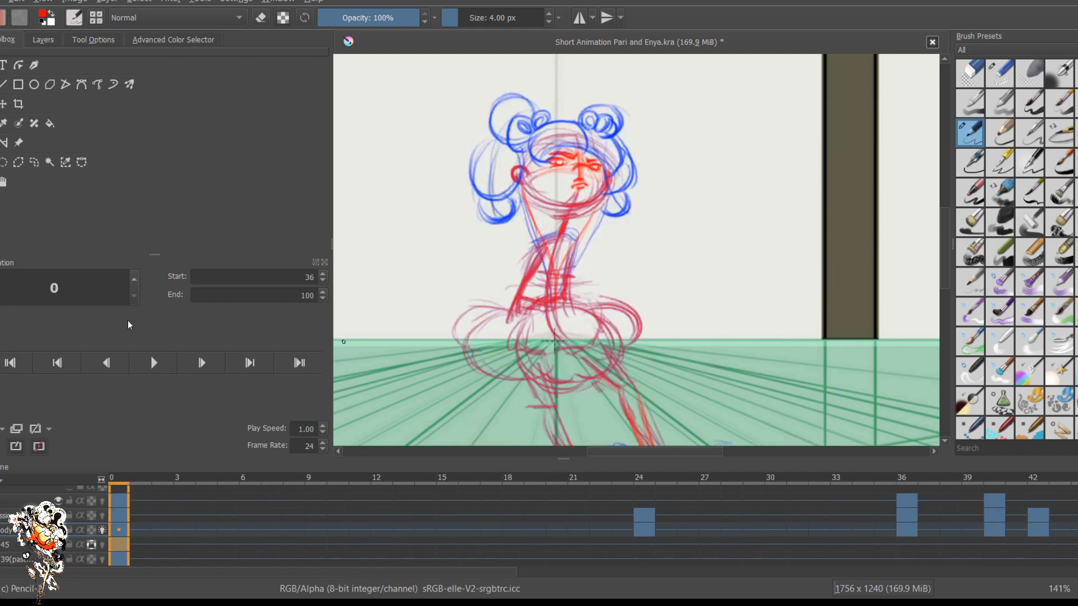
left_click(154, 363)
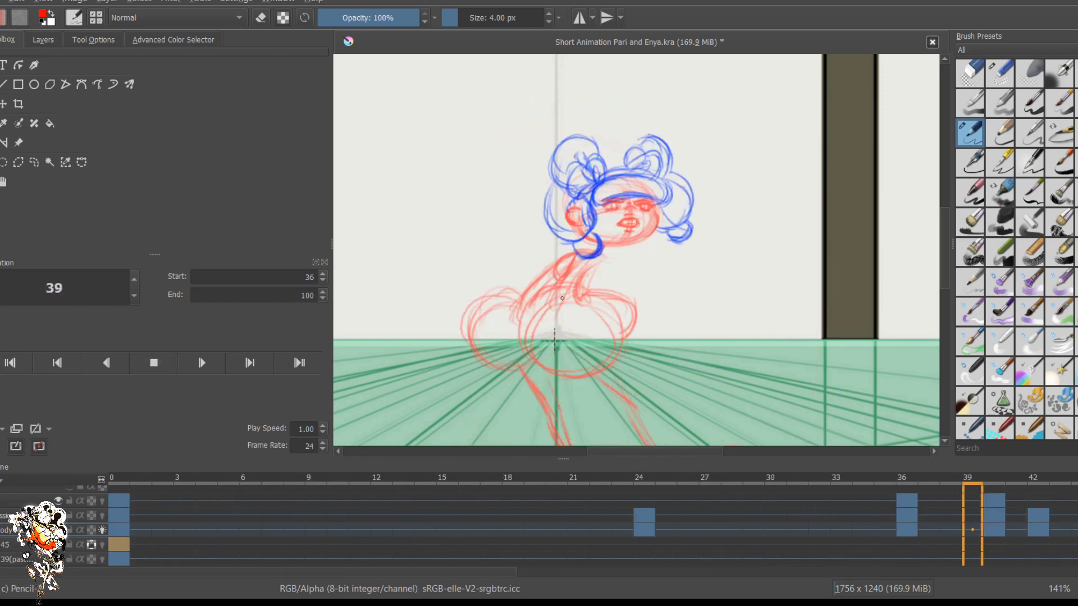
key("1")
scroll(599, 323, "down", 2)
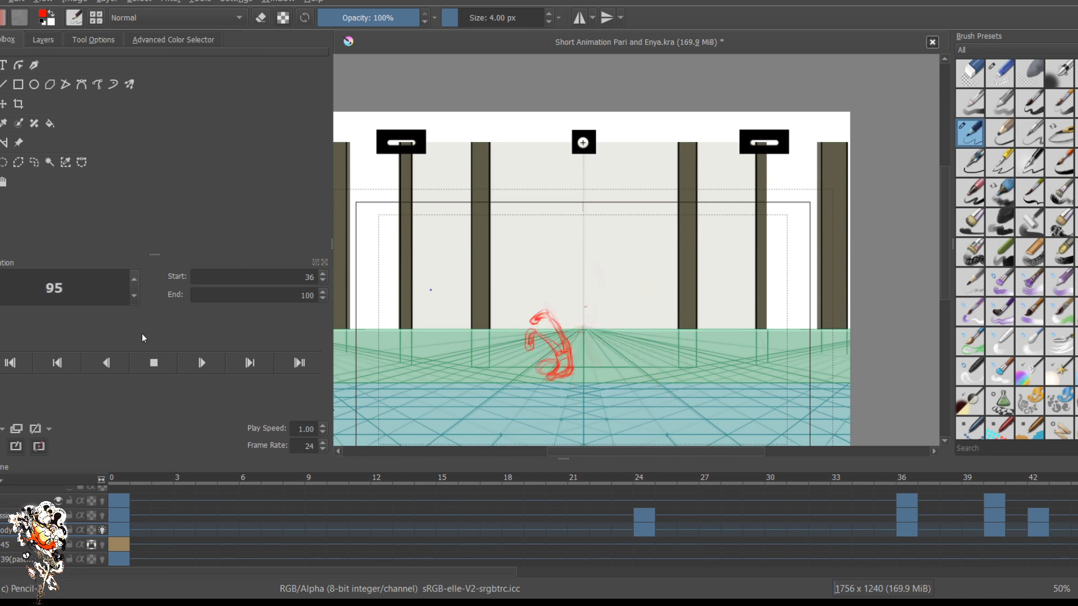
left_click(154, 362)
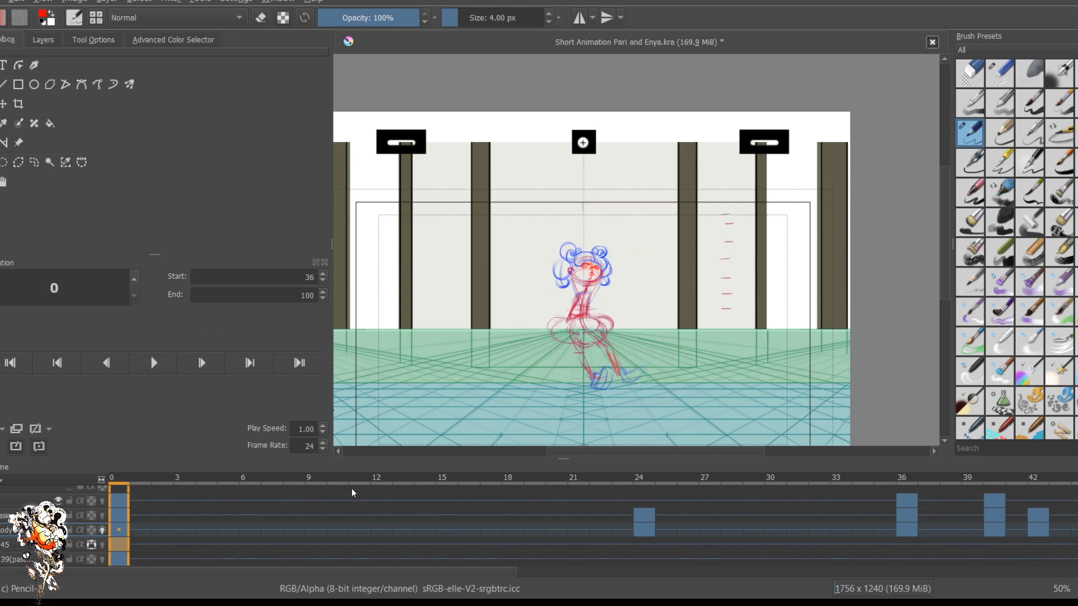
Step: Step through the body key poses from frame 24 to frame 61
left_click_drag(643, 530, 396, 486)
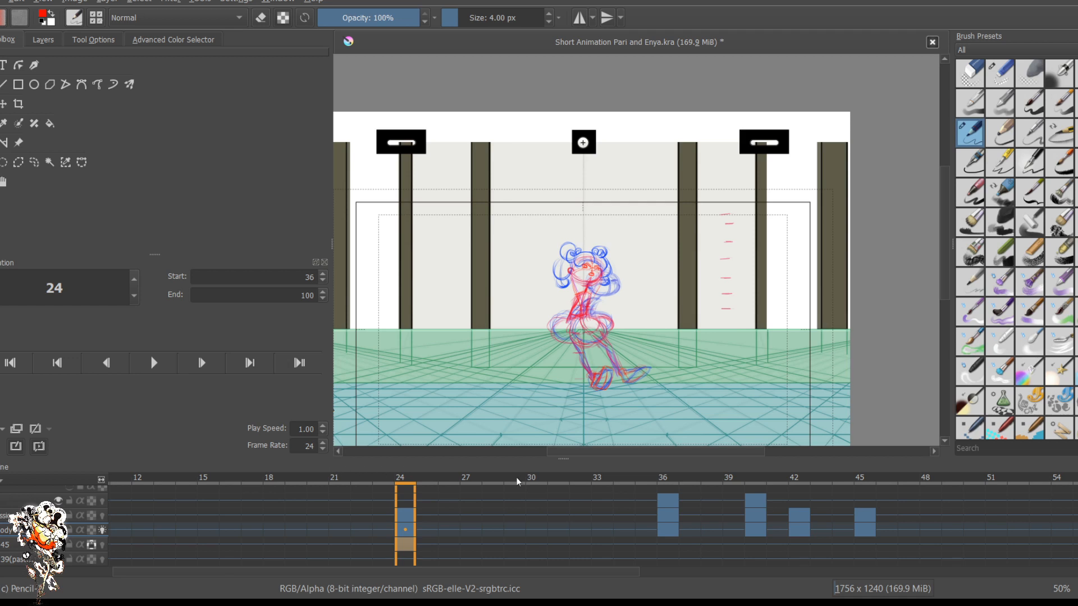
key("Up")
key("Up")
key("Up")
key("Up")
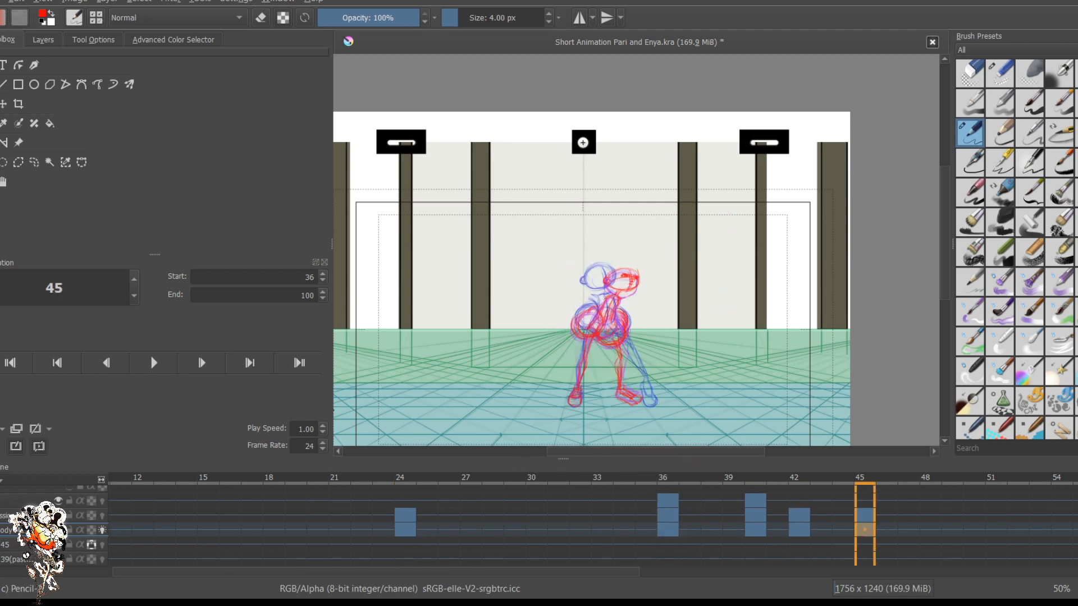
scroll(666, 489, "right", 5)
key("Up")
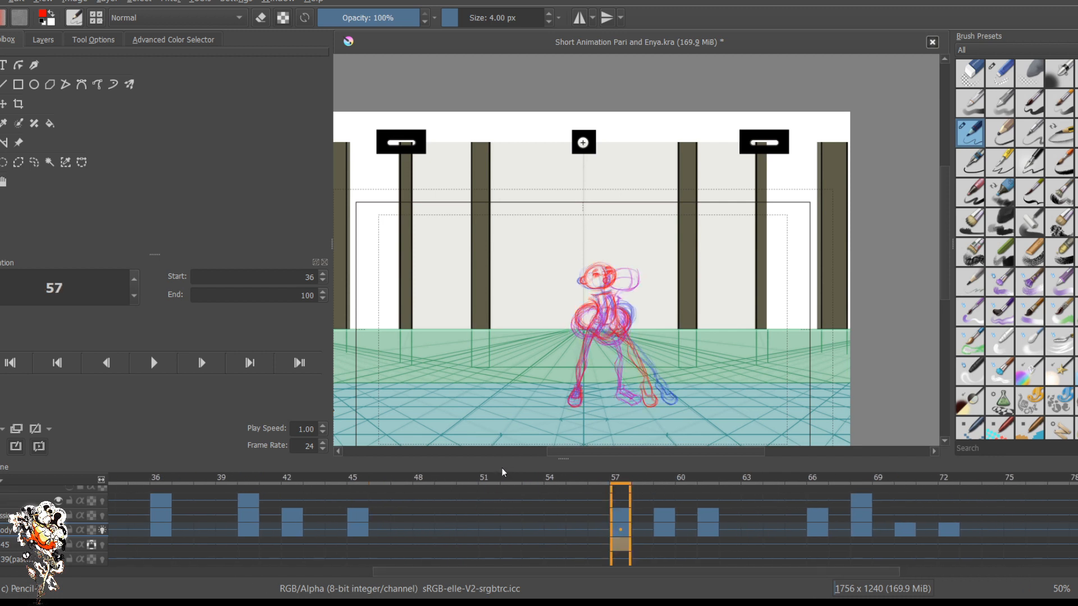
key("Up")
key("period")
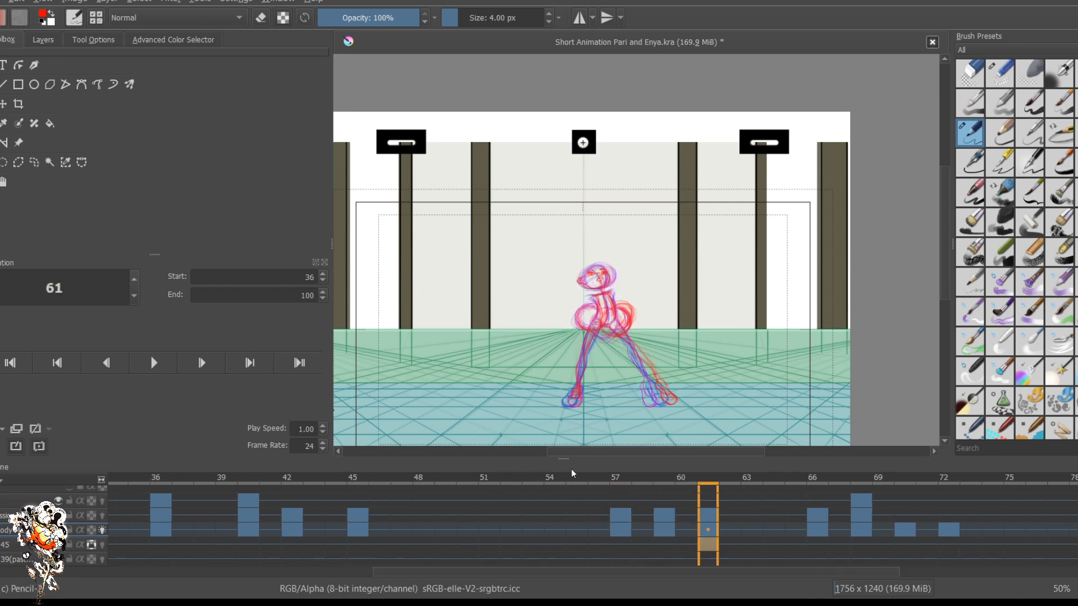
Step: Flip back and forth between the body key poses at frames 57, 59 and 61, finishing on frame 61
key("comma")
key("comma")
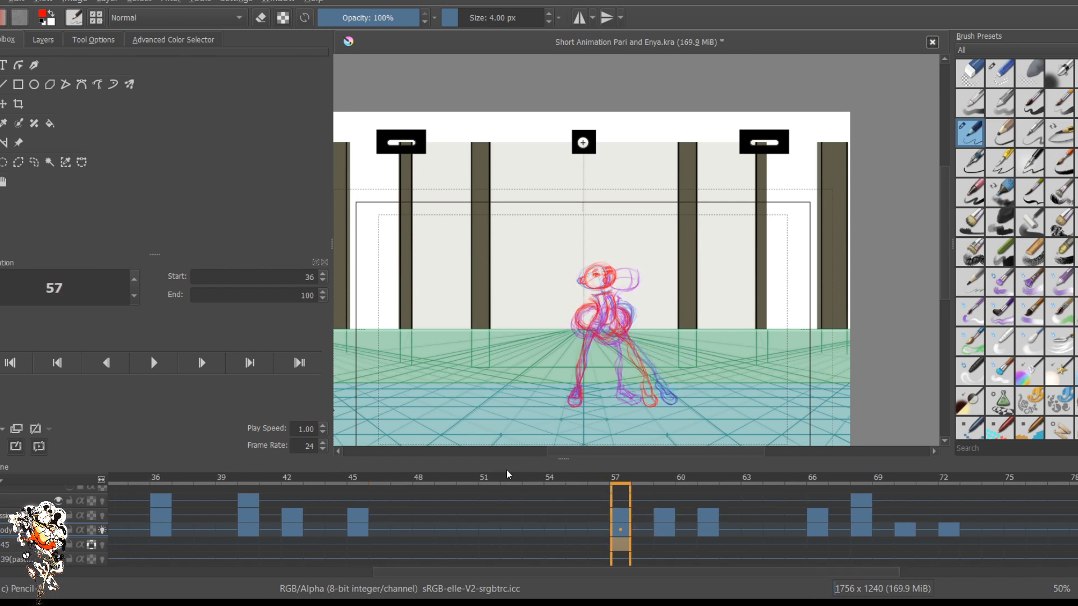
key("period")
key("period")
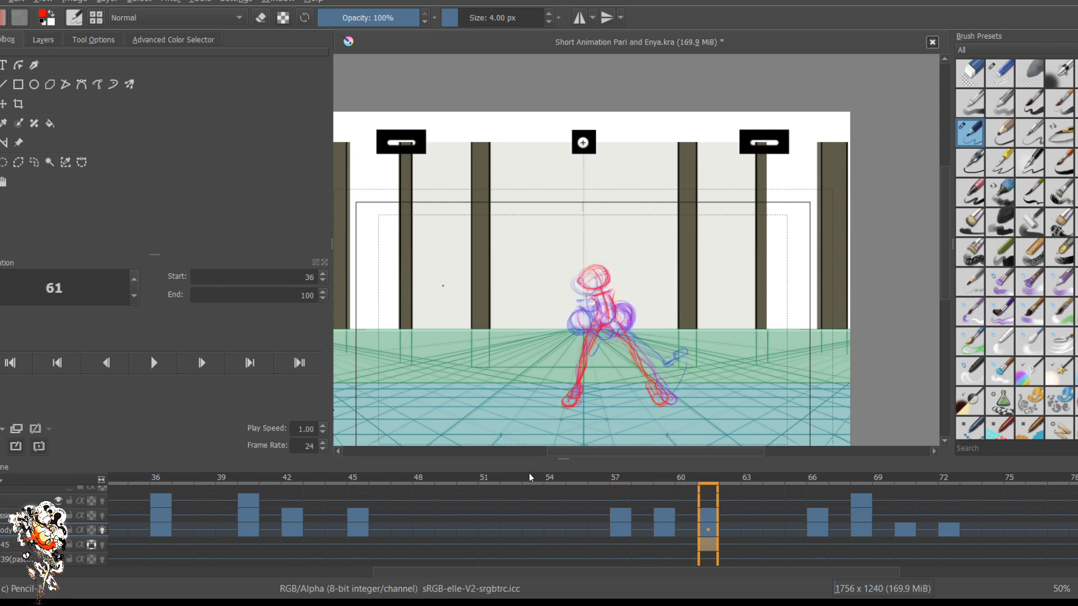
key("comma")
key("comma")
key("period")
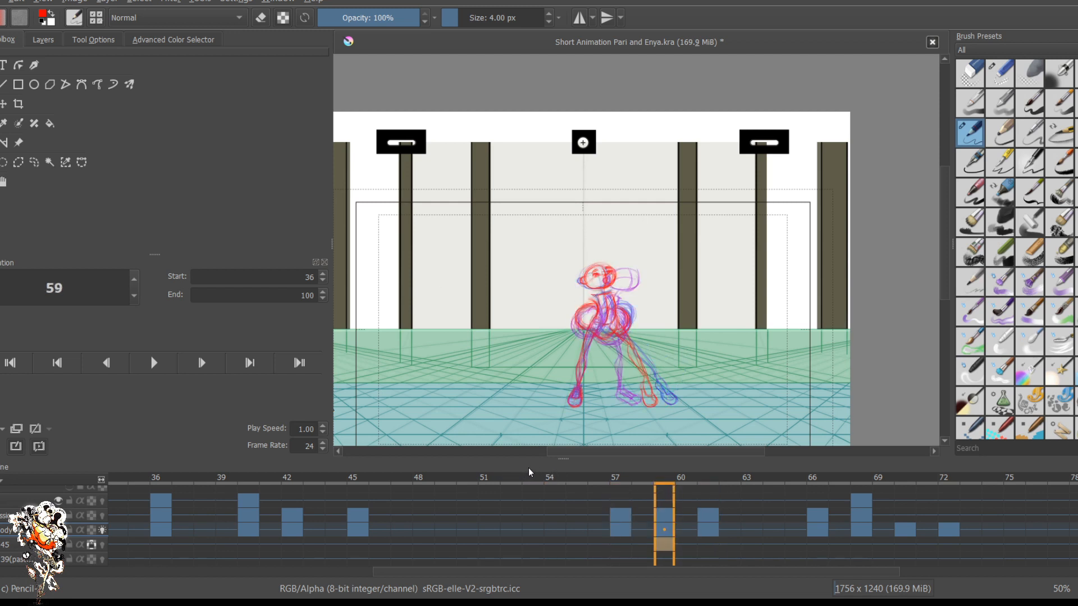
key("period")
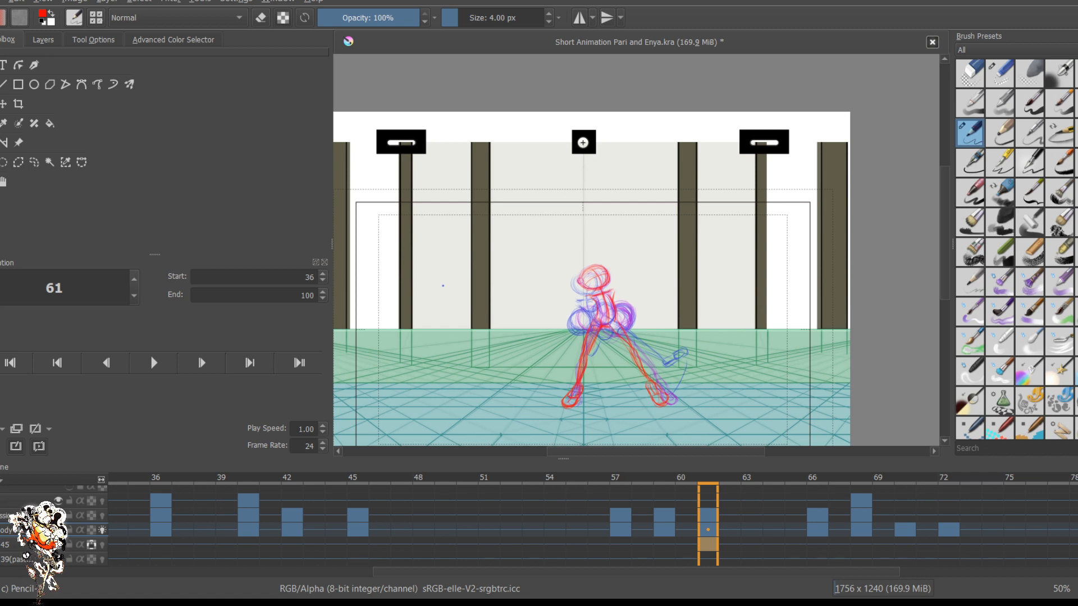
Step: Examine the stance and foot placement across frames 57, 59 and 61 up close, flipping repeatedly and finishing on frame 57
scroll(721, 303, "up", 3)
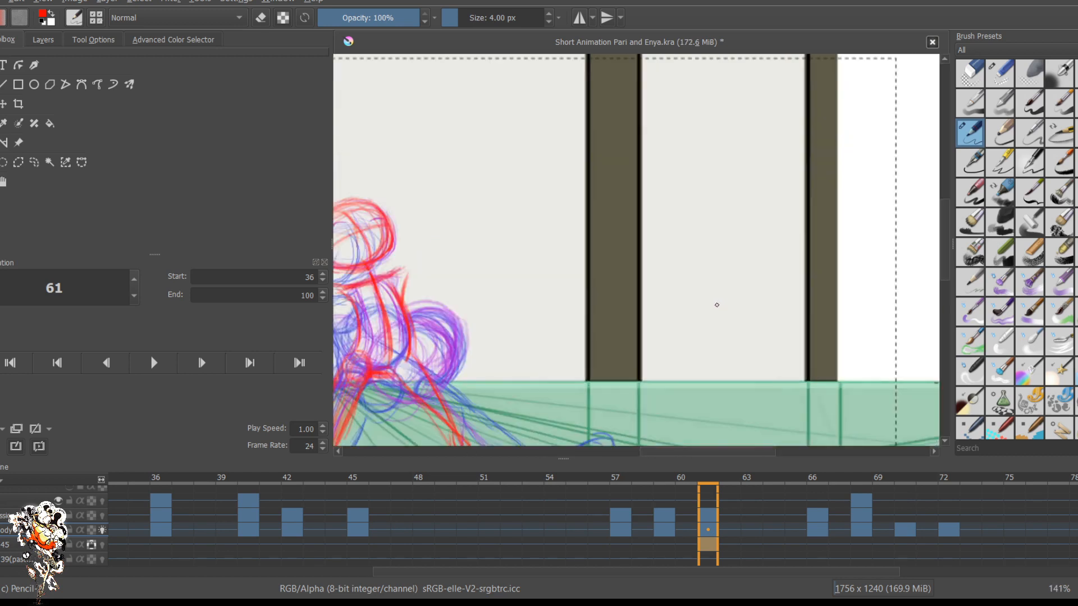
scroll(691, 324, "down", 1)
mouse_move(503, 315)
left_mouse_down()
mouse_move(541, 259)
mouse_move(647, 179)
left_mouse_up()
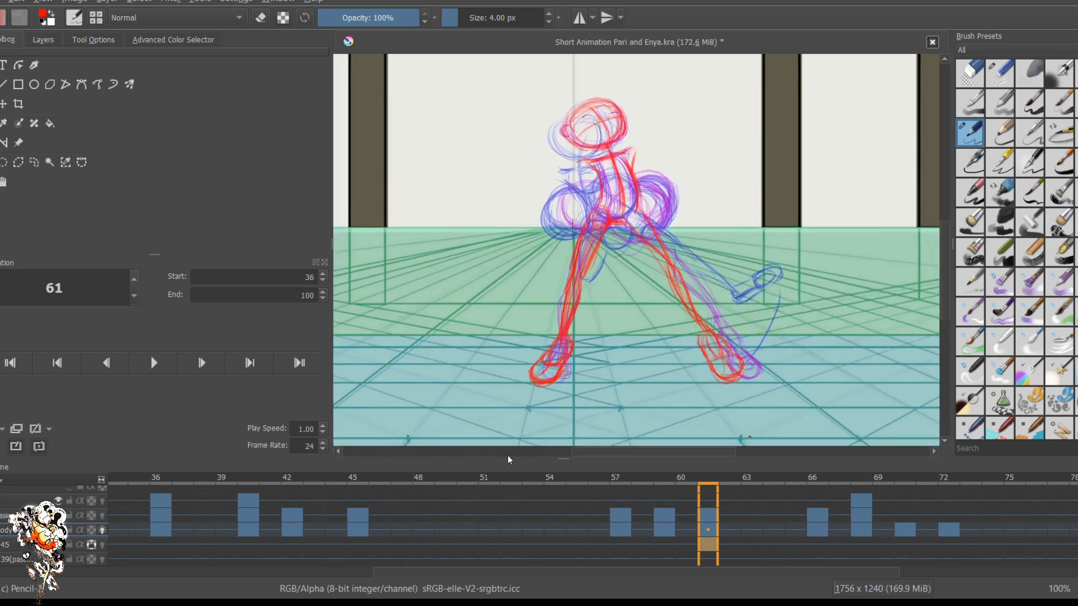
key("Left")
key("Left")
key("Left")
key("Left")
key("Right")
key("Right")
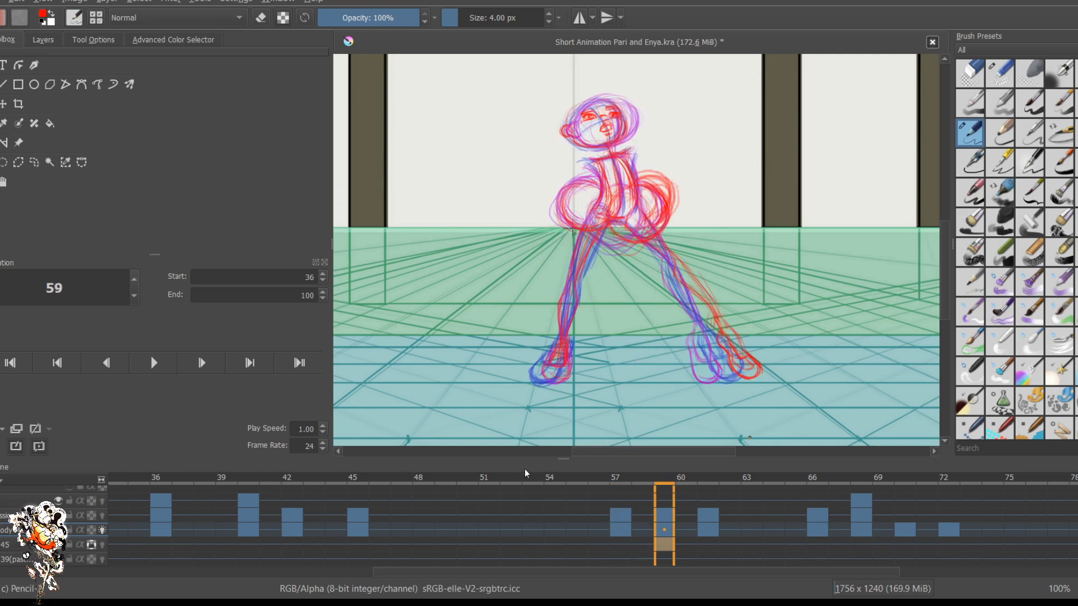
key("Right")
key("Right")
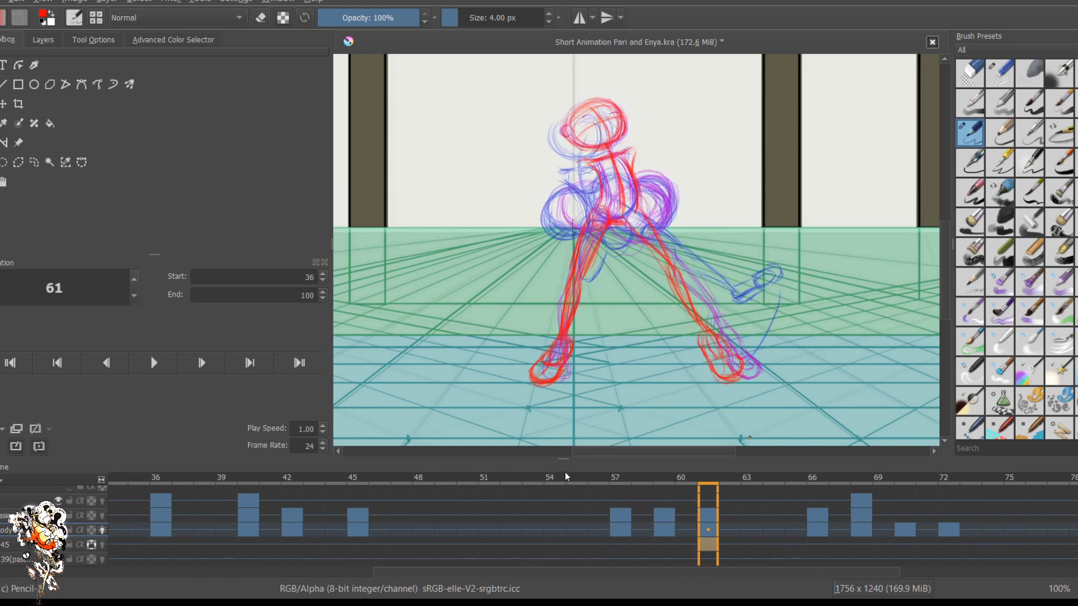
key("Left")
key("Left")
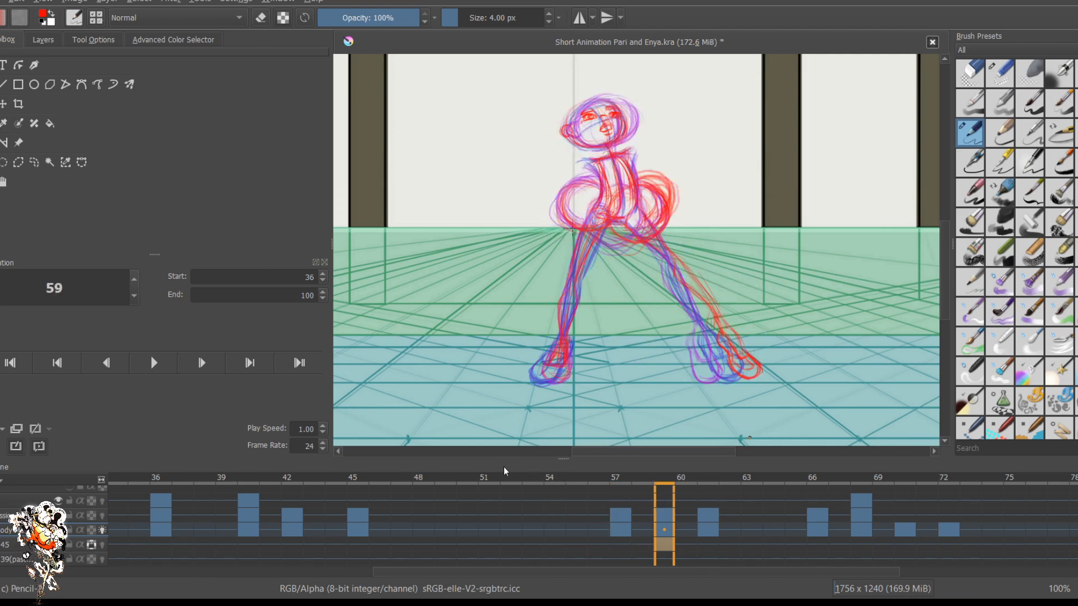
key("Left")
key("Left")
key("Right")
key("Right")
key("Right")
key("Right")
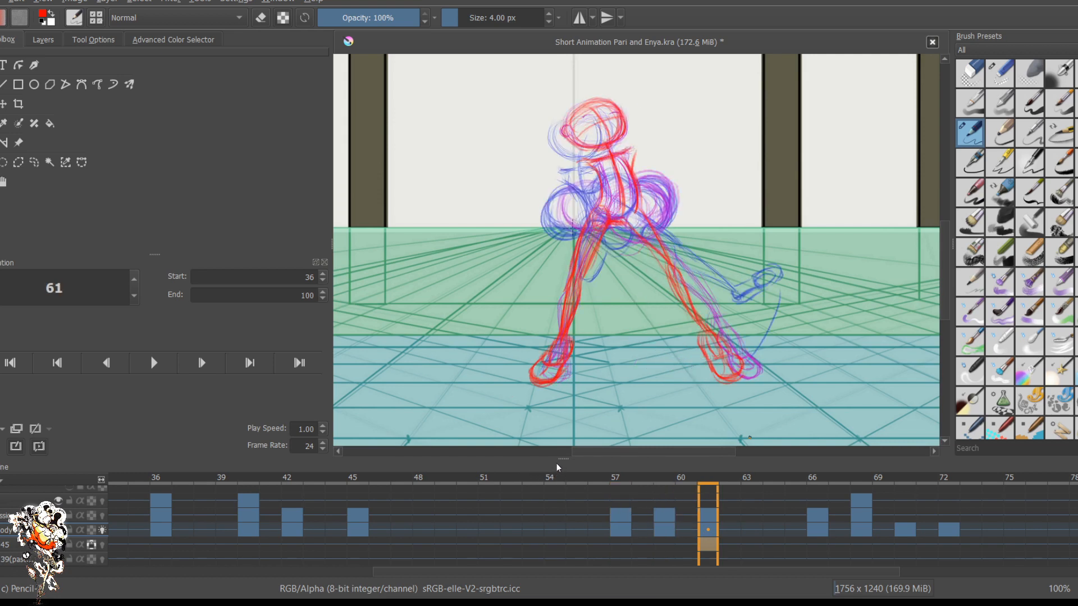
key("Left")
key("Left")
key("Left")
key("Left")
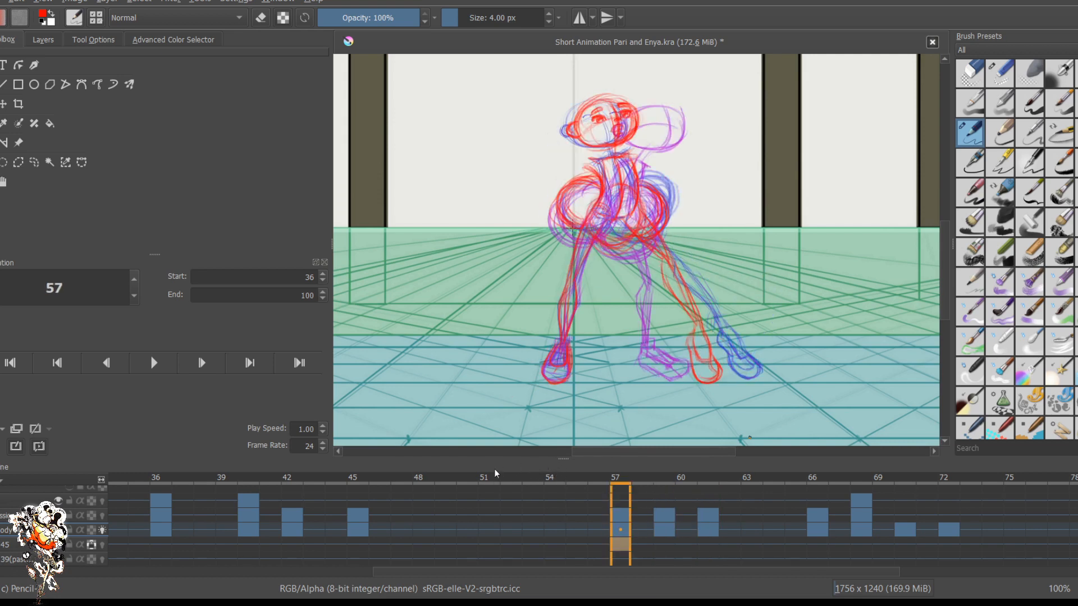
Step: On frame 61, lasso the figure's extended leg, rotate it slightly counterclockwise and shift it outward, apply the transform and clear the selection
key("Right")
key("Right")
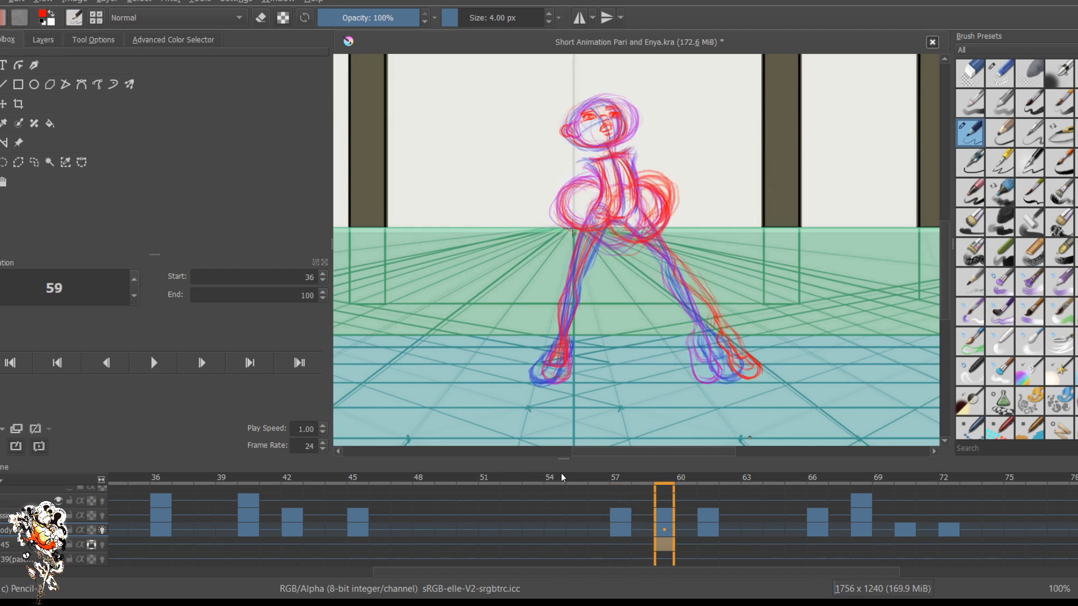
key("Right")
key("Right")
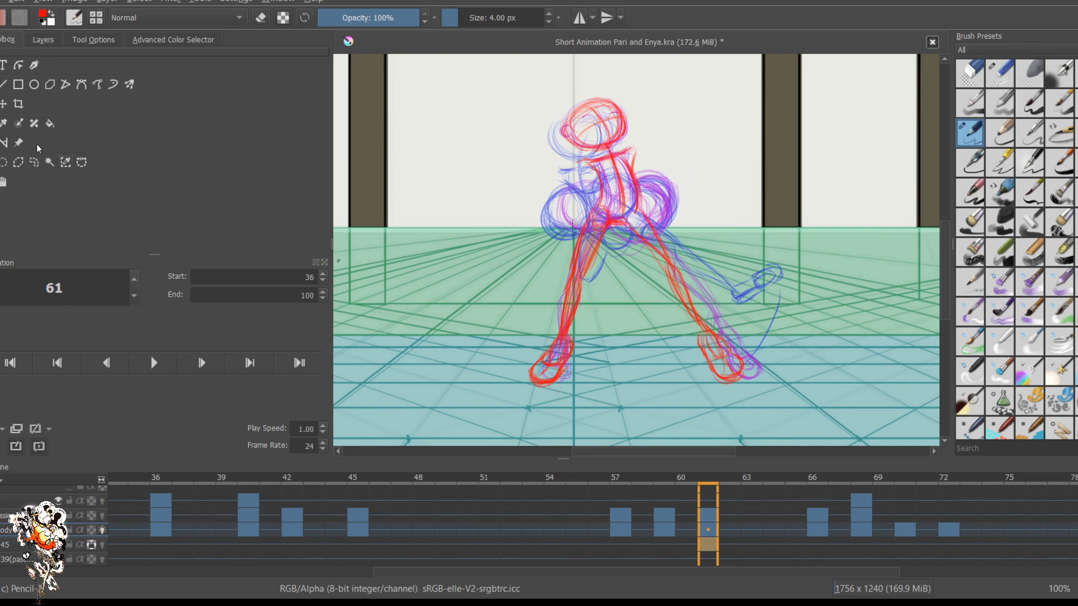
left_click(33, 163)
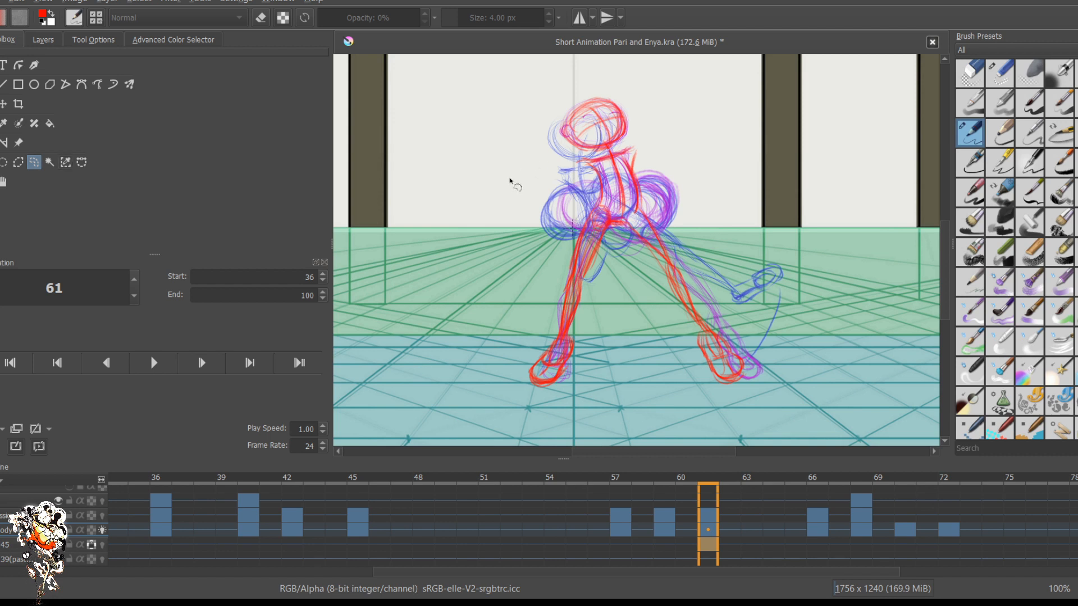
mouse_move(623, 220)
left_mouse_down()
mouse_move(680, 335)
mouse_move(741, 385)
mouse_move(676, 213)
mouse_move(634, 205)
left_mouse_up()
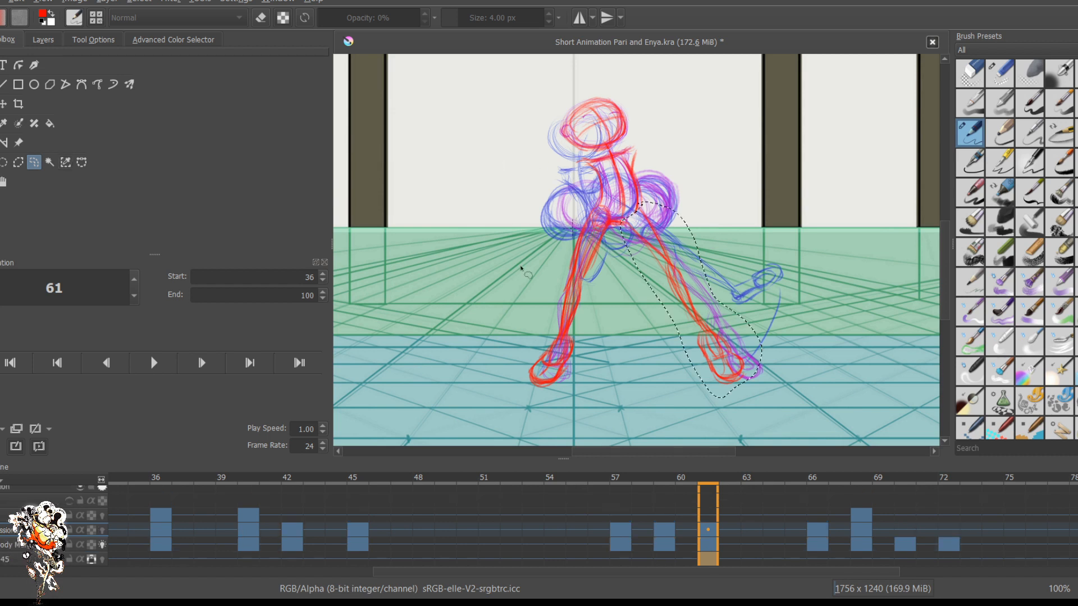
key("ctrl+t")
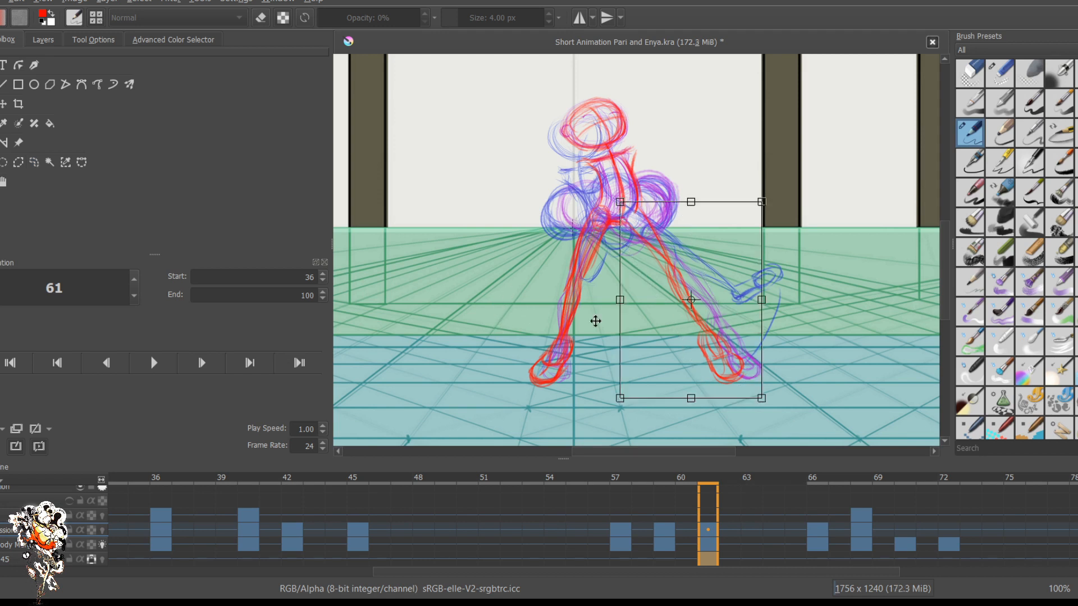
left_click_drag(617, 349, 612, 349)
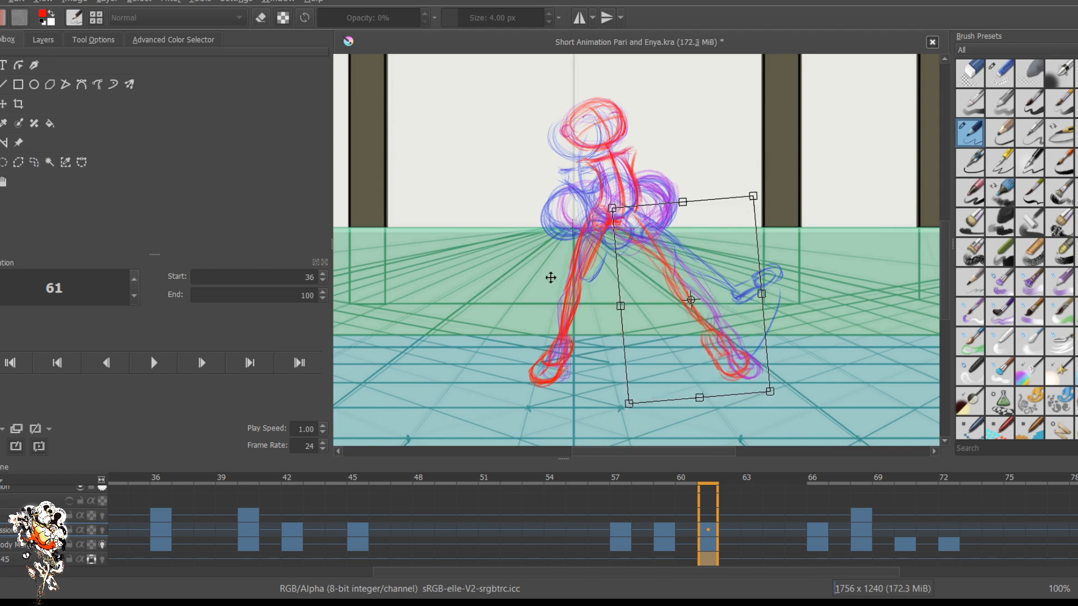
left_click_drag(551, 275, 561, 266)
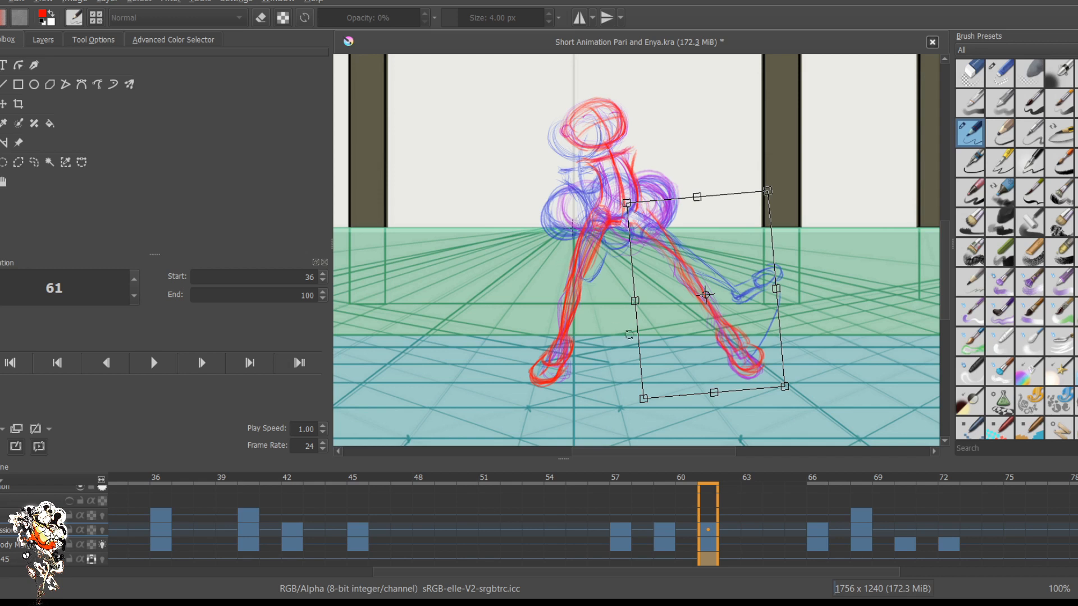
left_click_drag(628, 339, 624, 337)
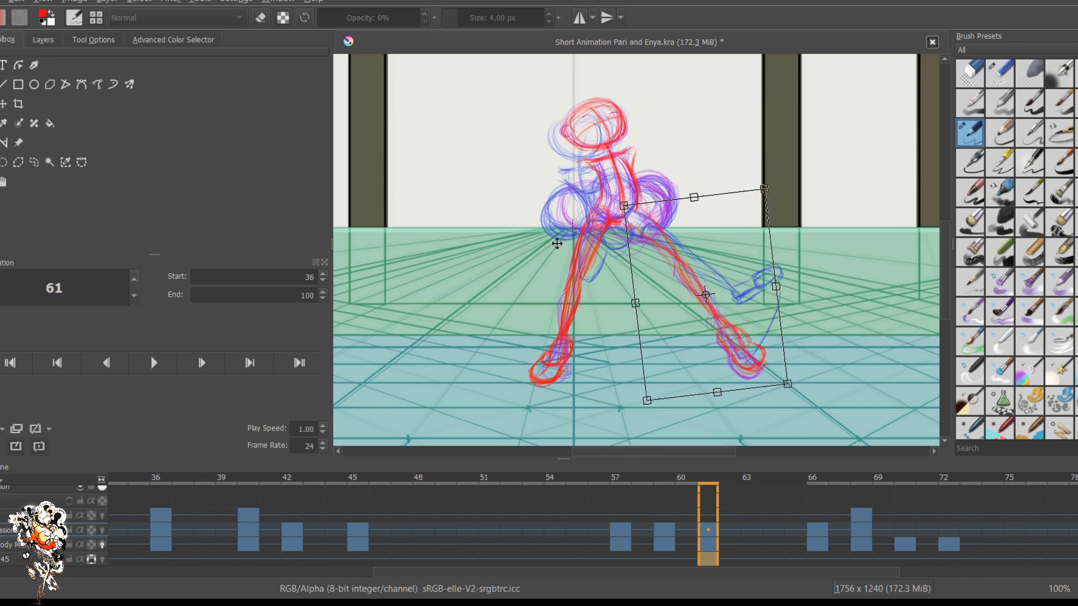
left_click_drag(552, 240, 549, 240)
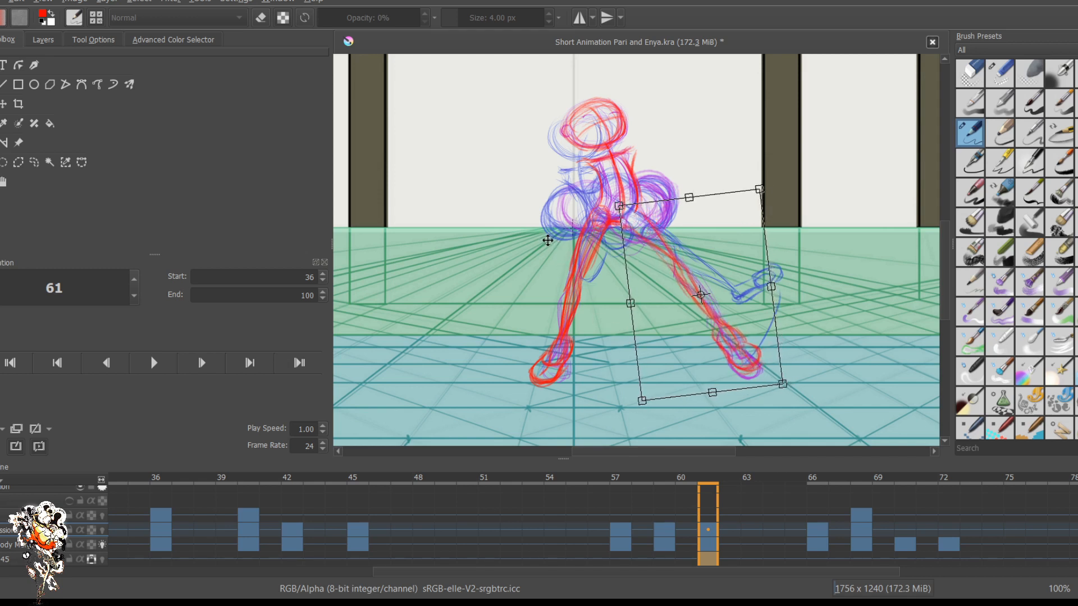
left_click_drag(626, 335, 628, 330)
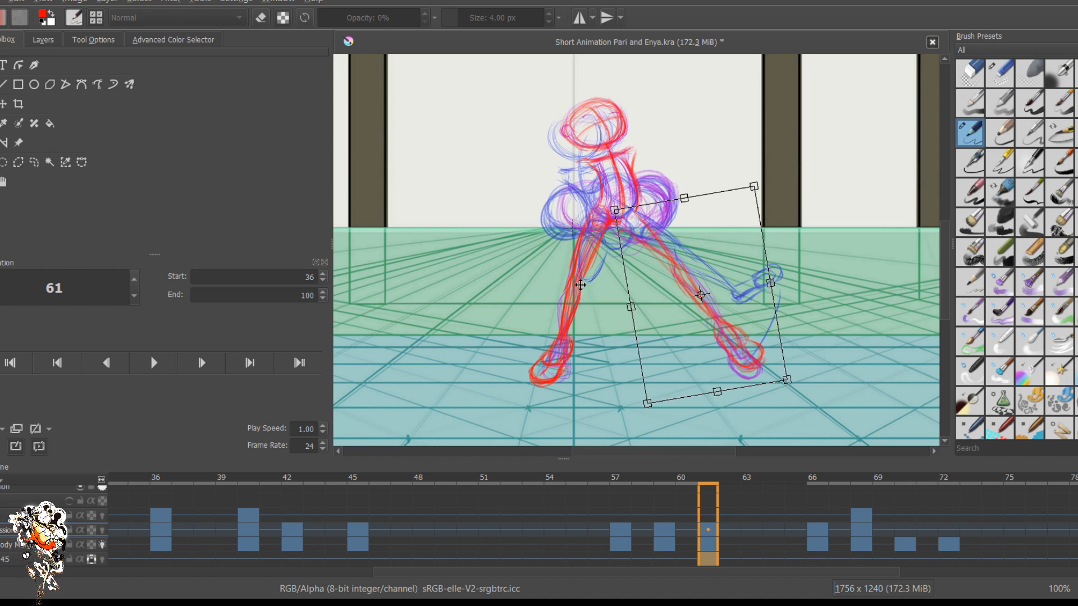
left_click_drag(578, 286, 585, 285)
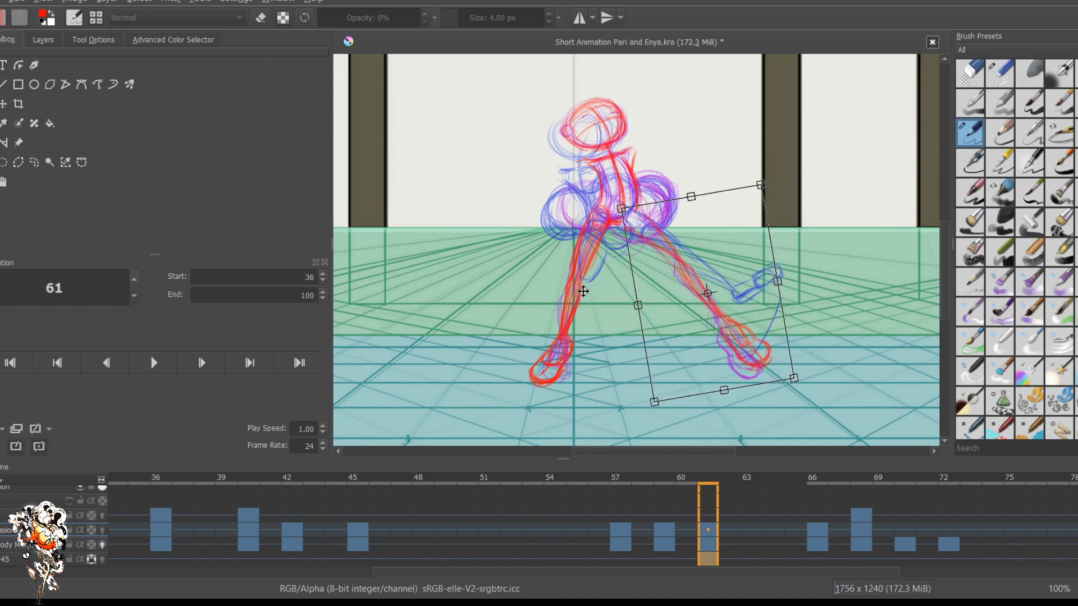
key("Return")
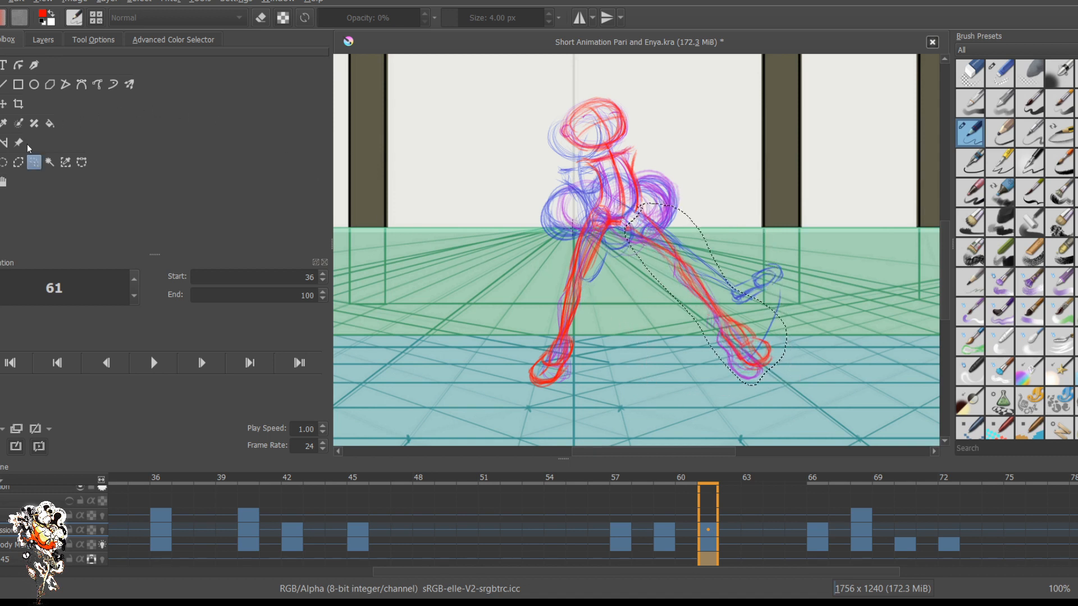
left_click(0, 85)
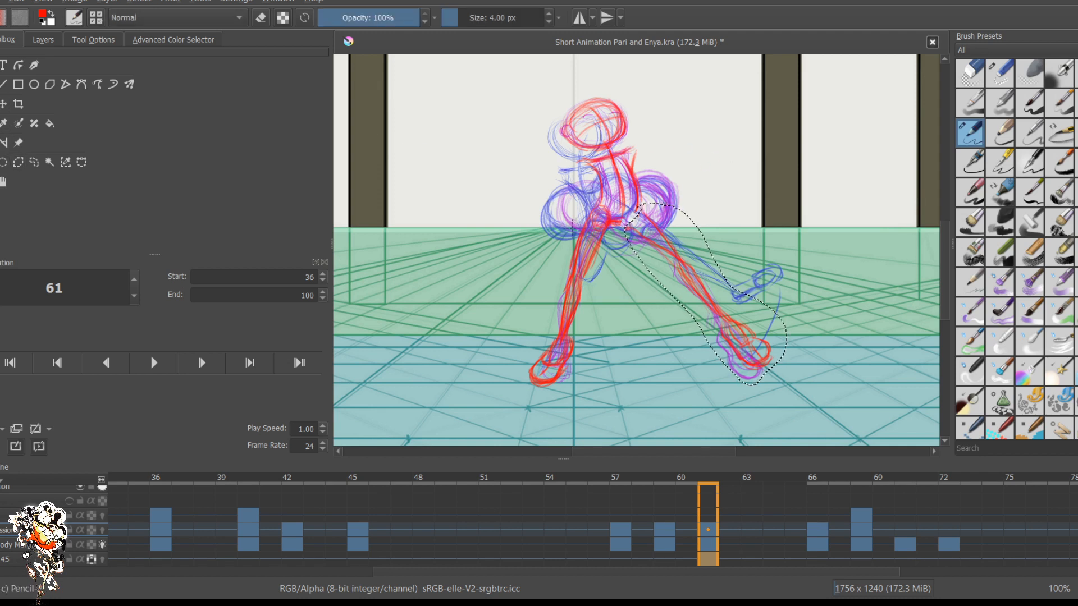
key("ctrl+shift+a")
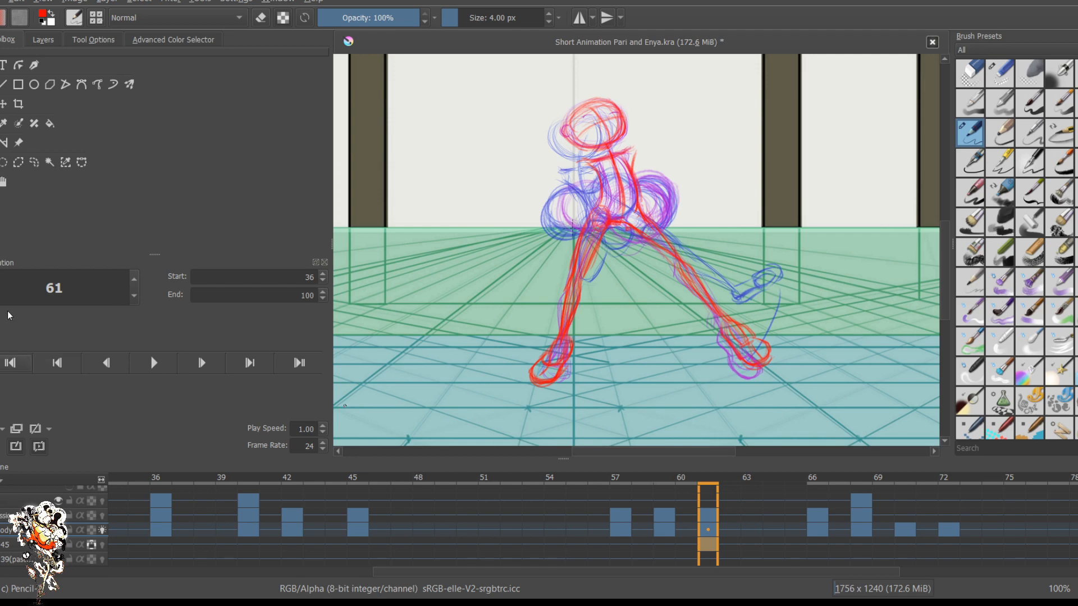
Step: Play the animation range from frame 36 to 100 several times to review the motion
left_click(10, 362)
left_click(153, 363)
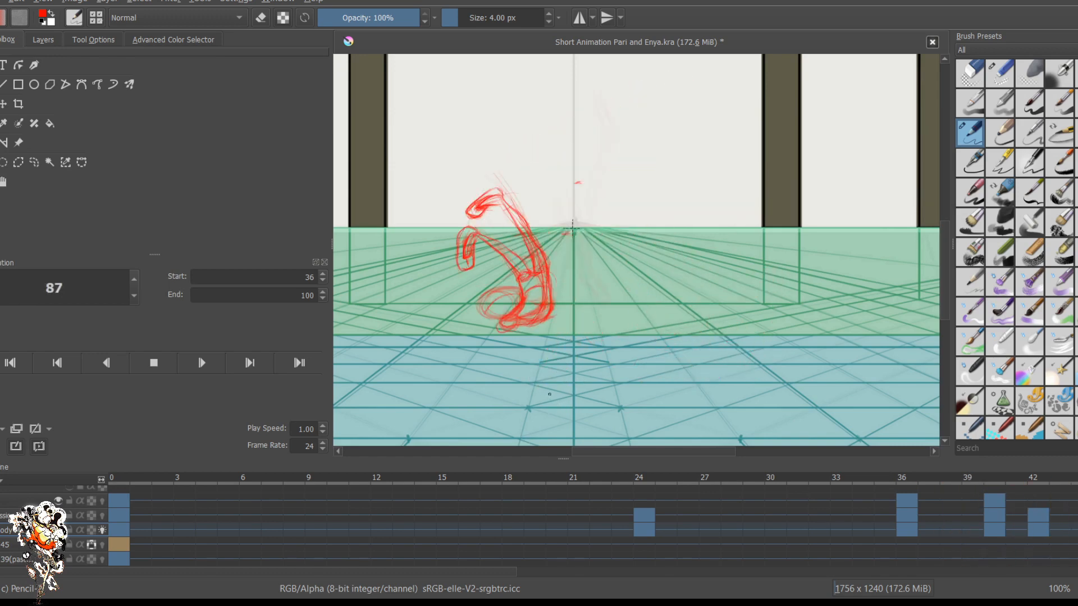
scroll(504, 129, "down", 1)
left_click_drag(389, 148, 443, 200)
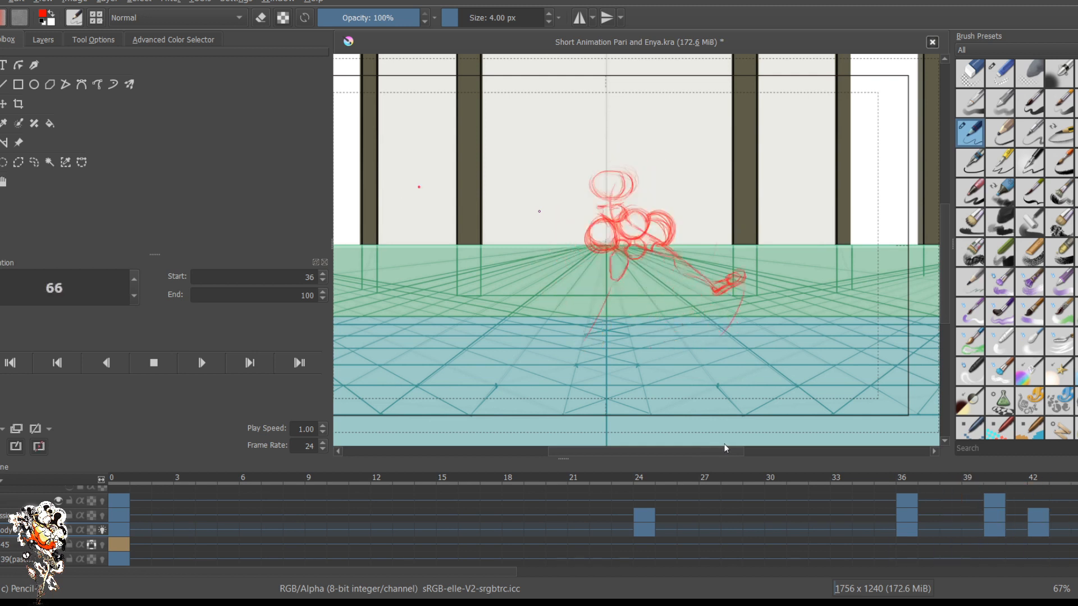
key("space")
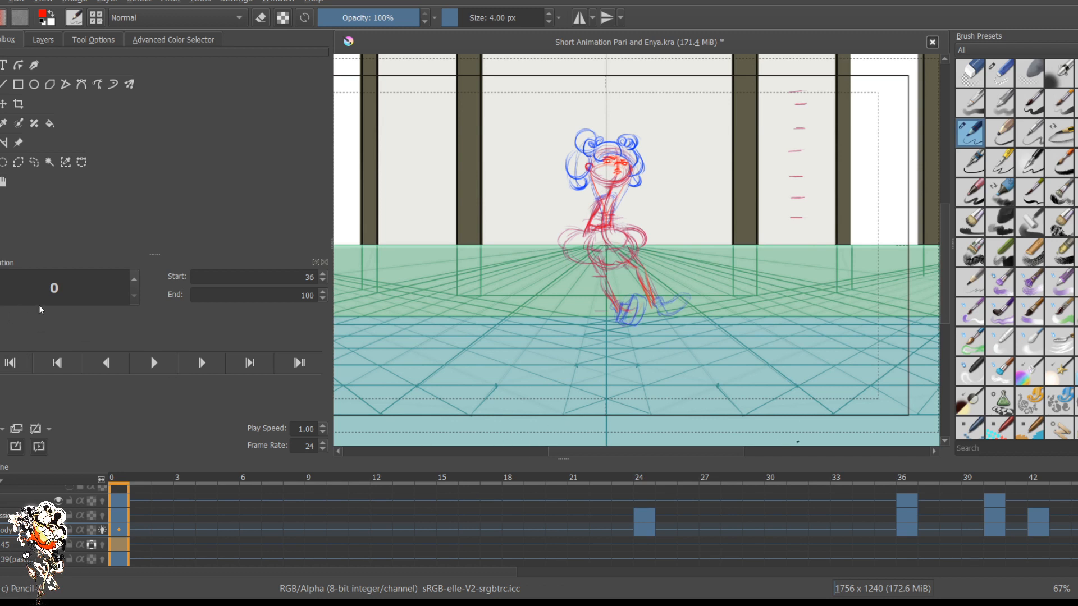
key("space")
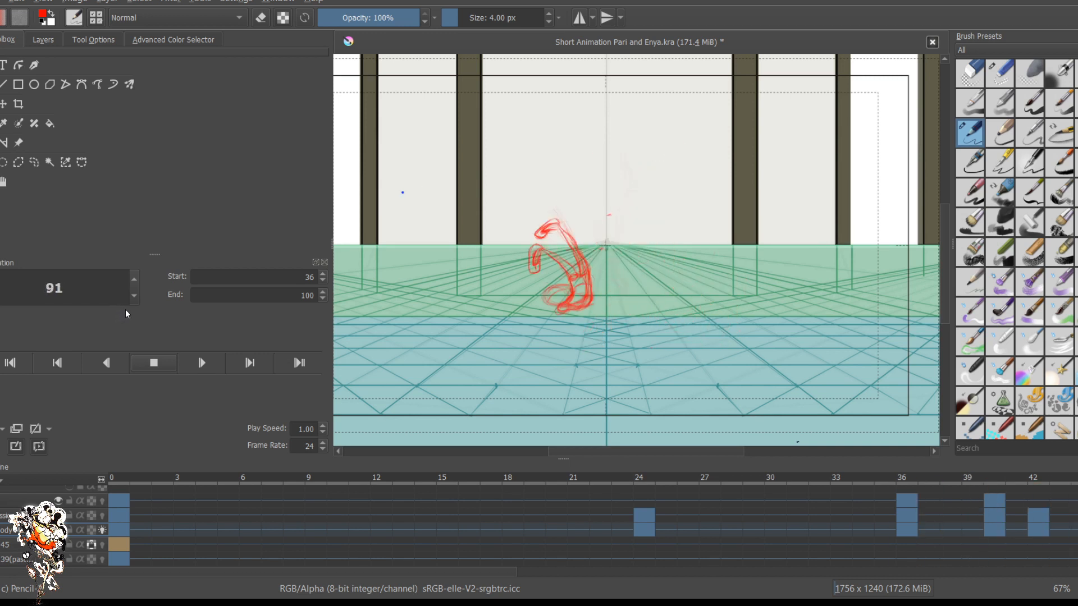
key("space")
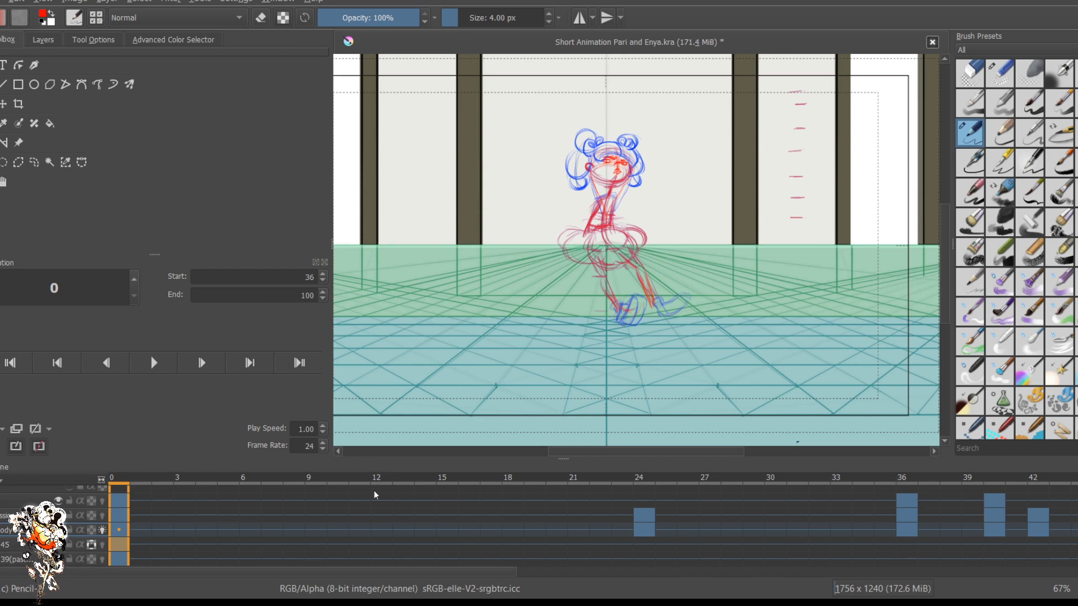
scroll(375, 494, "right", 3)
key("space")
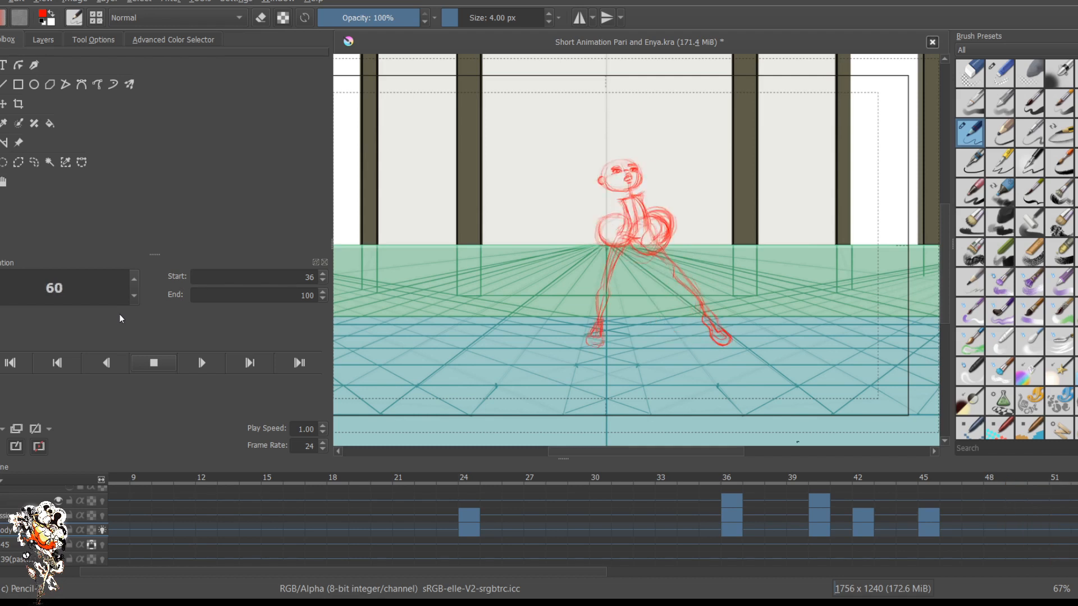
key("space")
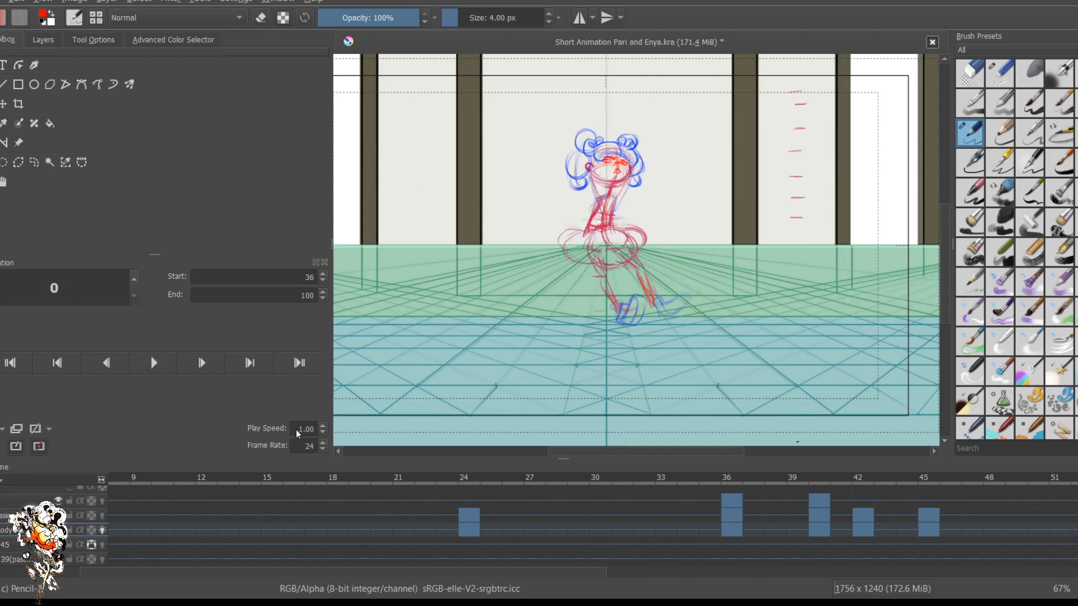
Step: Examine the fall pose by pose through keyframes 57 to 72 with onion skins, and return to frame 66
scroll(449, 491, "right", 3)
scroll(449, 490, "right", 2)
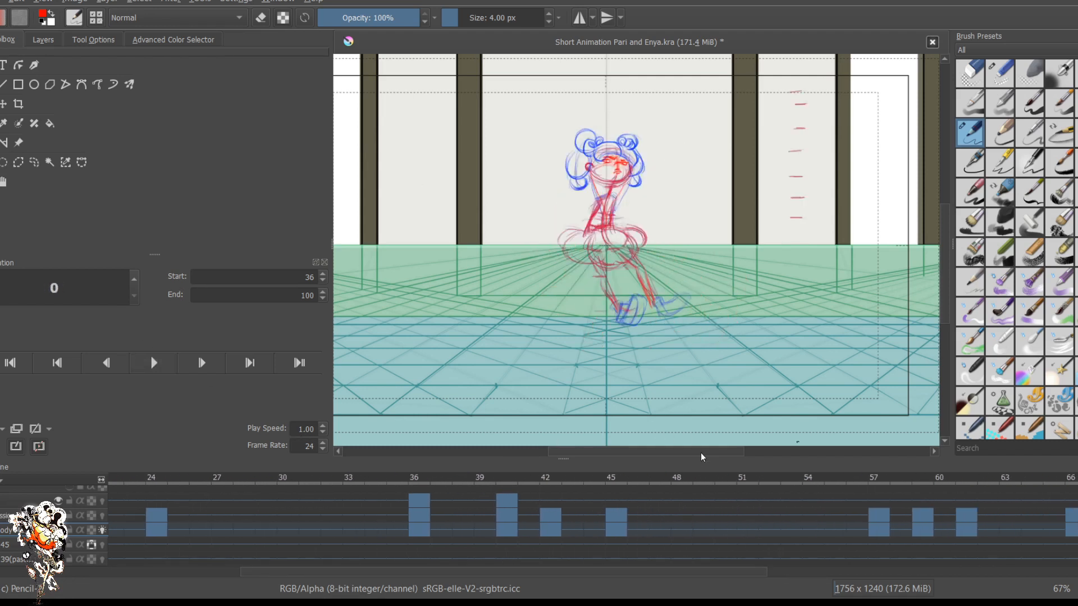
left_click(878, 529)
scroll(490, 490, "right", 3)
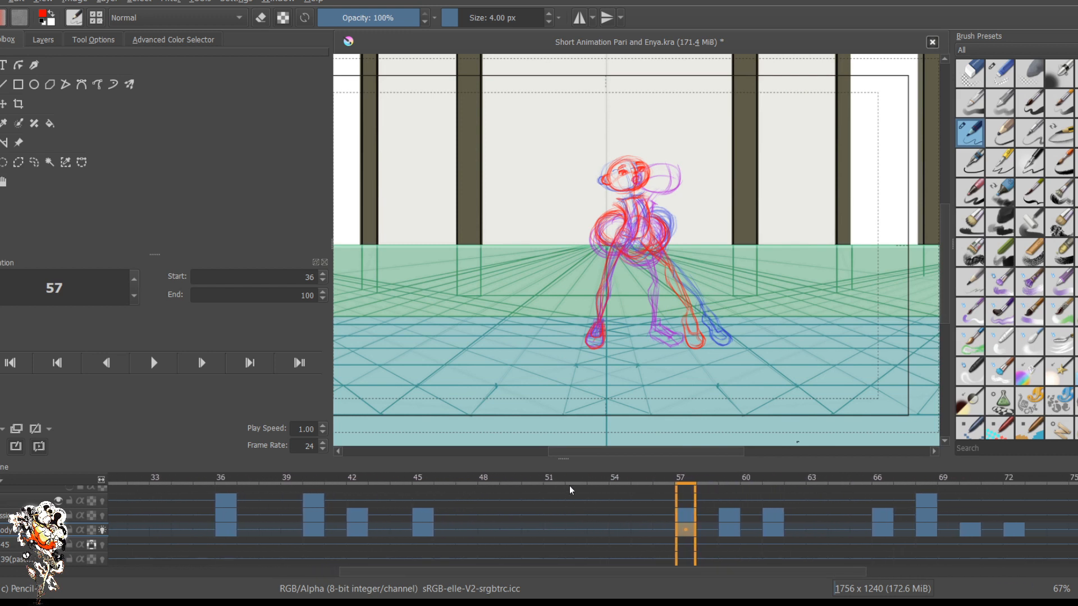
key("period")
key("period")
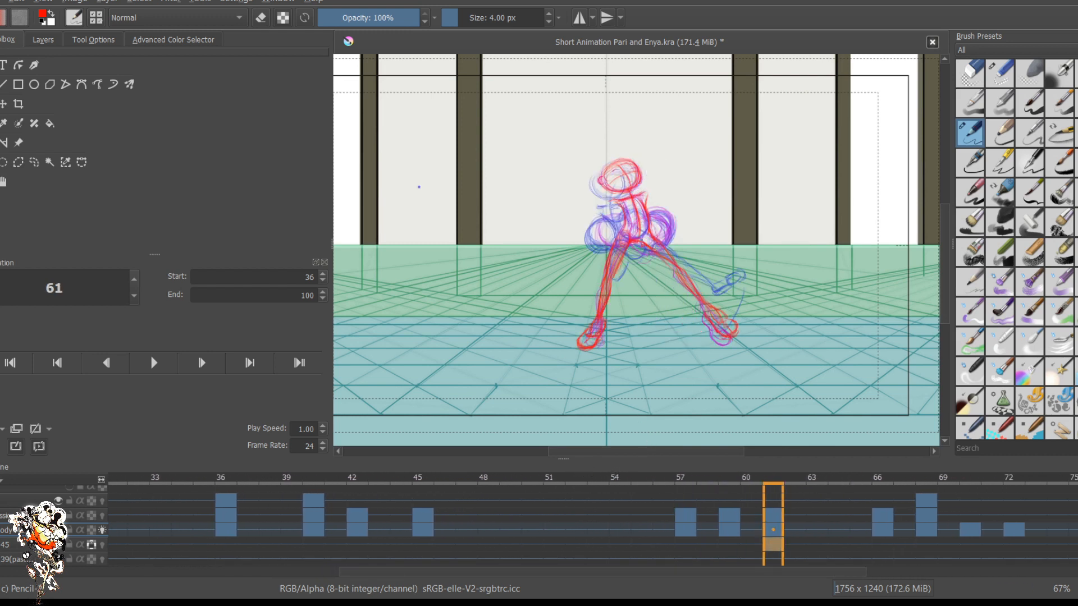
scroll(892, 245, "up", 1)
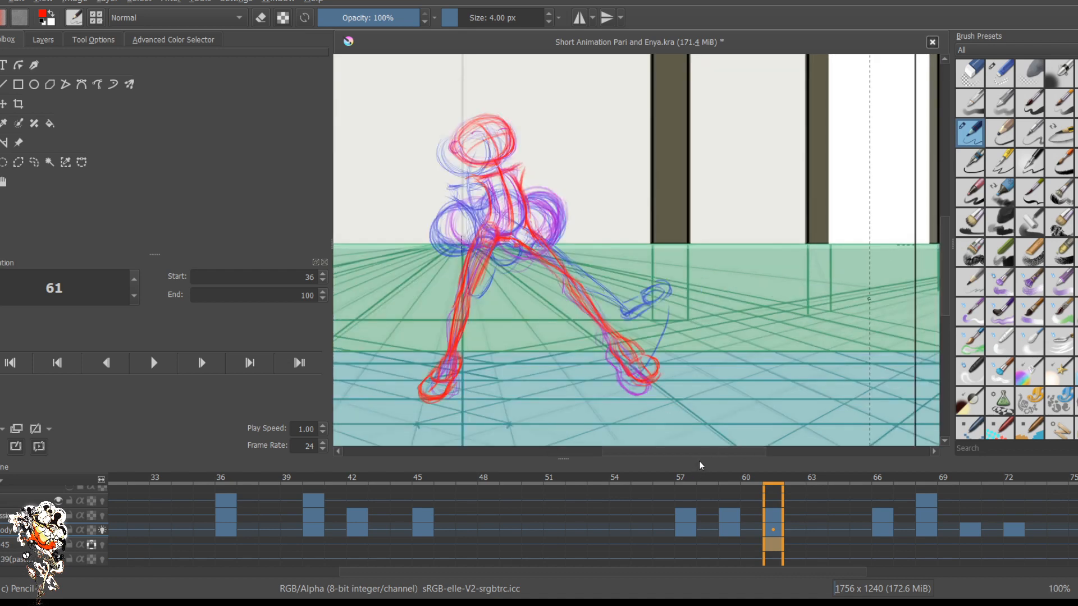
key("period")
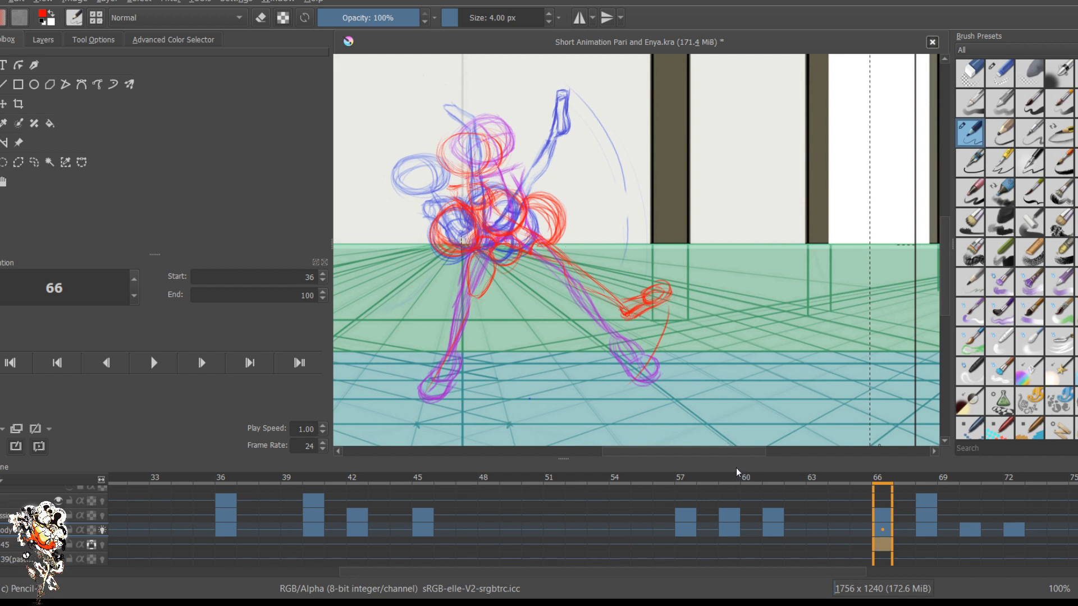
key("period")
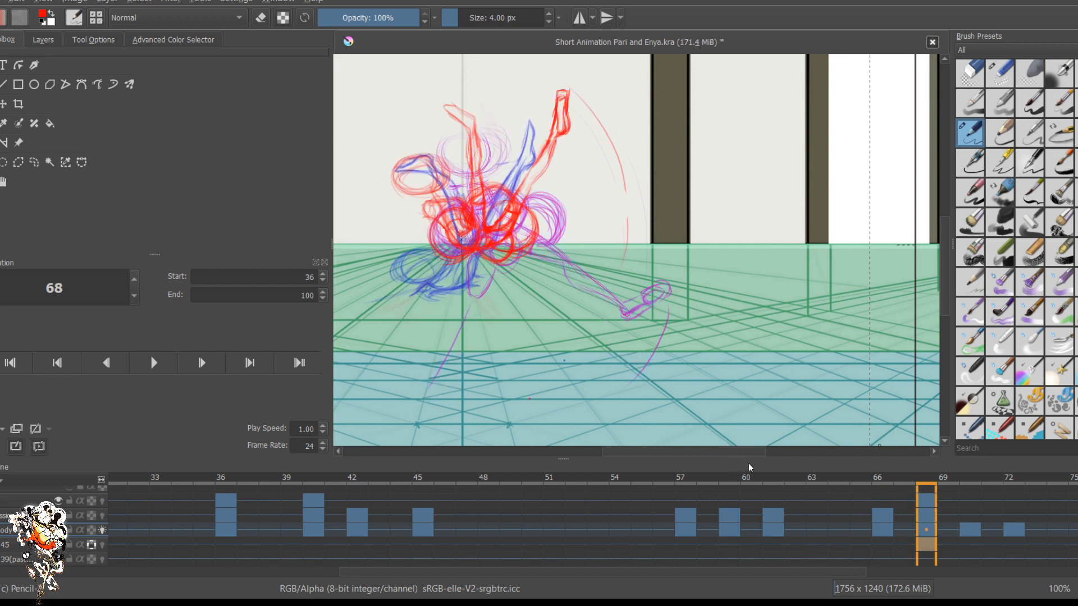
key("period")
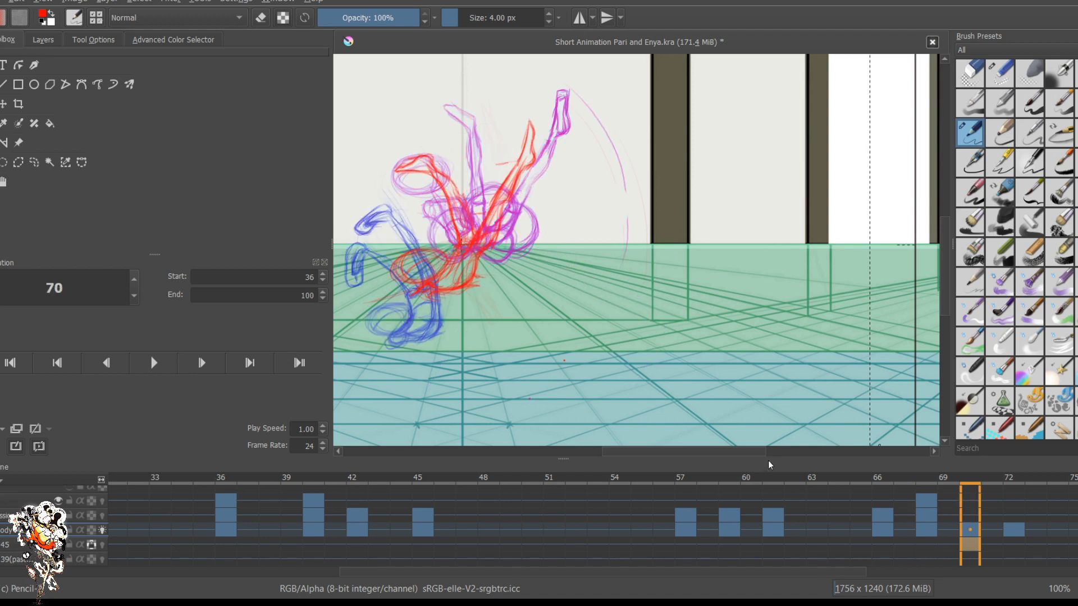
key("period")
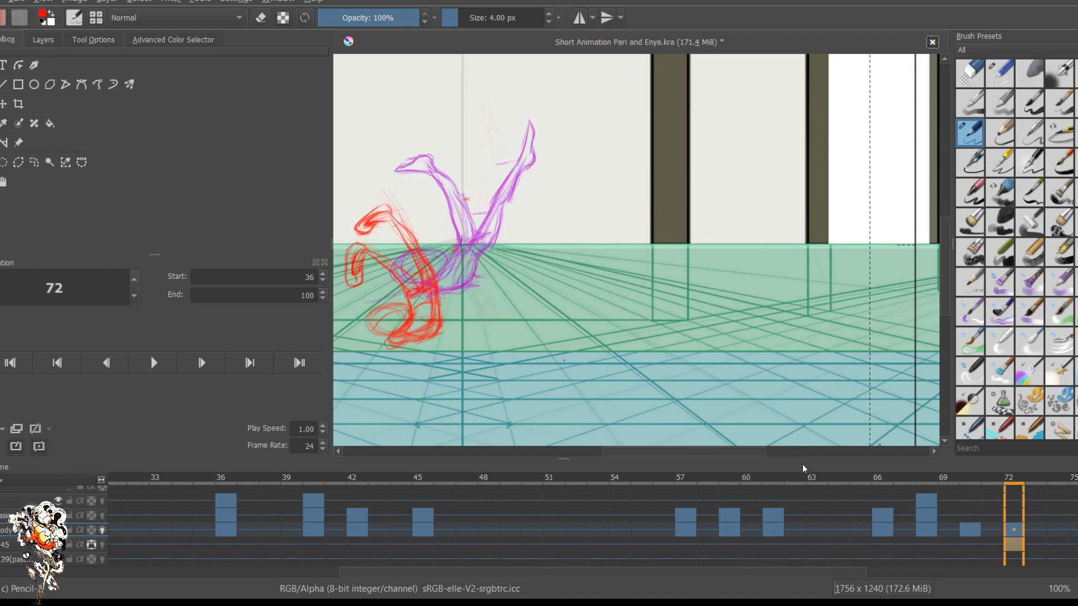
key("comma")
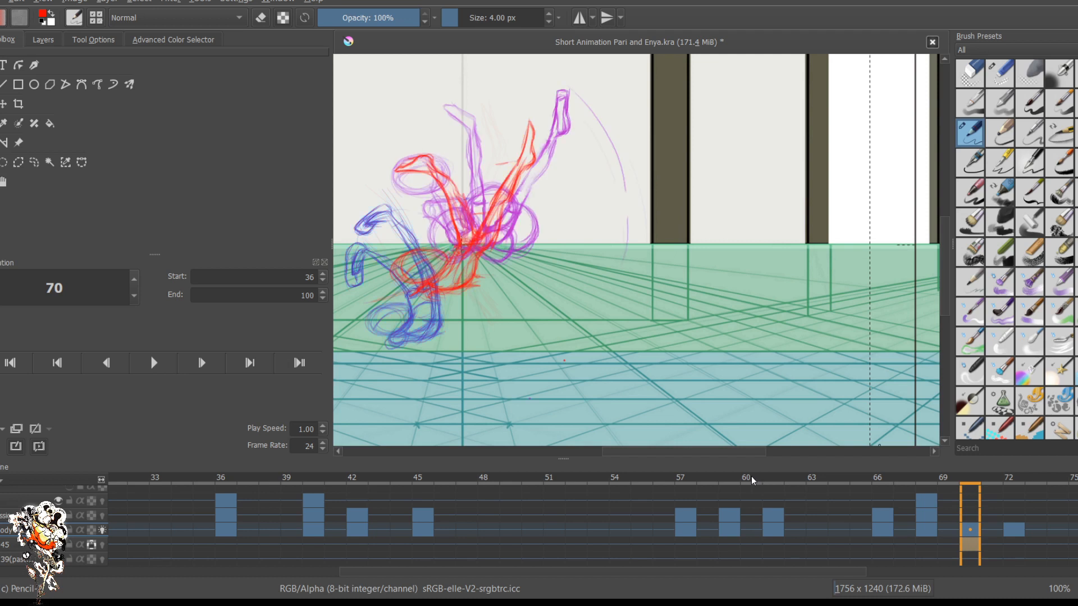
key("comma")
key("comma")
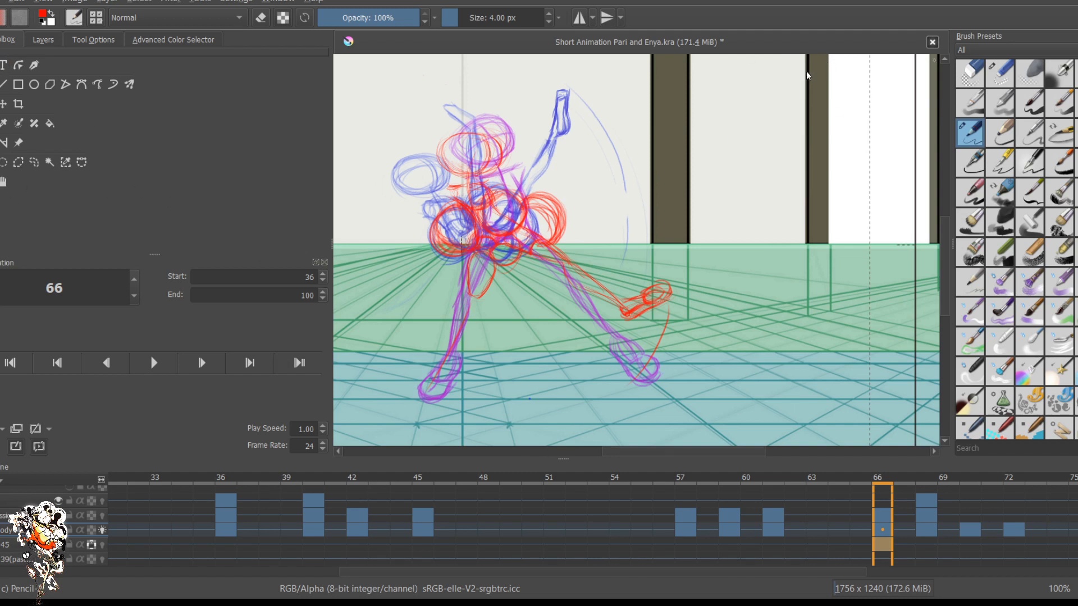
Step: Try to erase the raised foot on frame 66 with the small eraser, and undo the stroke
left_click(1000, 74)
mouse_move(656, 282)
left_mouse_down()
mouse_move(668, 295)
mouse_move(680, 280)
mouse_move(629, 309)
mouse_move(644, 292)
mouse_move(617, 303)
mouse_move(609, 291)
mouse_move(640, 297)
mouse_move(624, 321)
left_mouse_up()
key("ctrl+z")
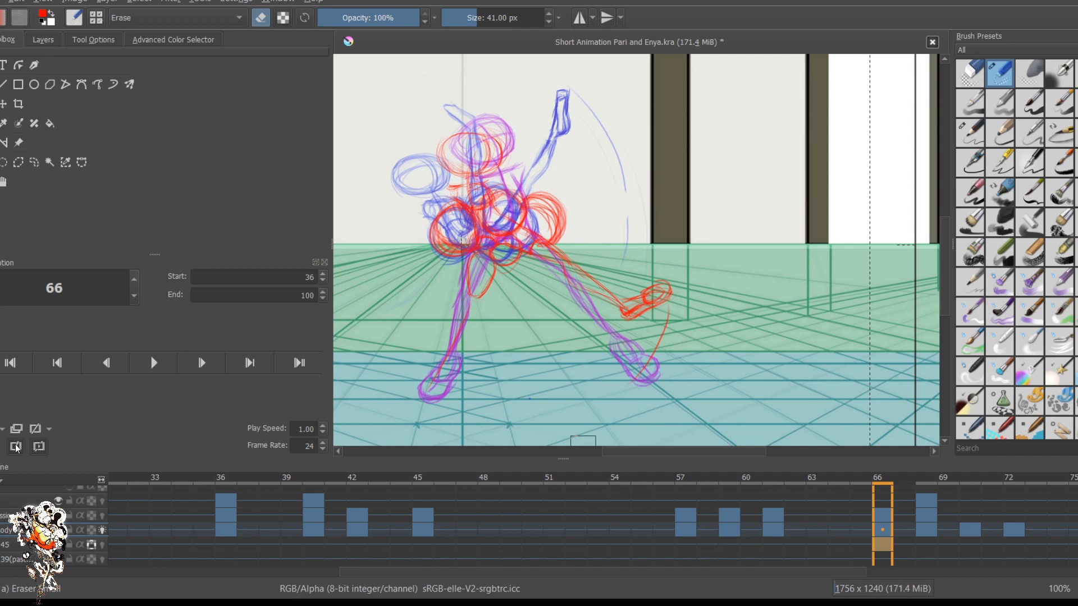
Step: Activate the layer directly above the body layer and toggle layer visibility off and on to check which one holds the foot sketch
left_click(34, 515)
left_click(58, 515)
left_click(58, 516)
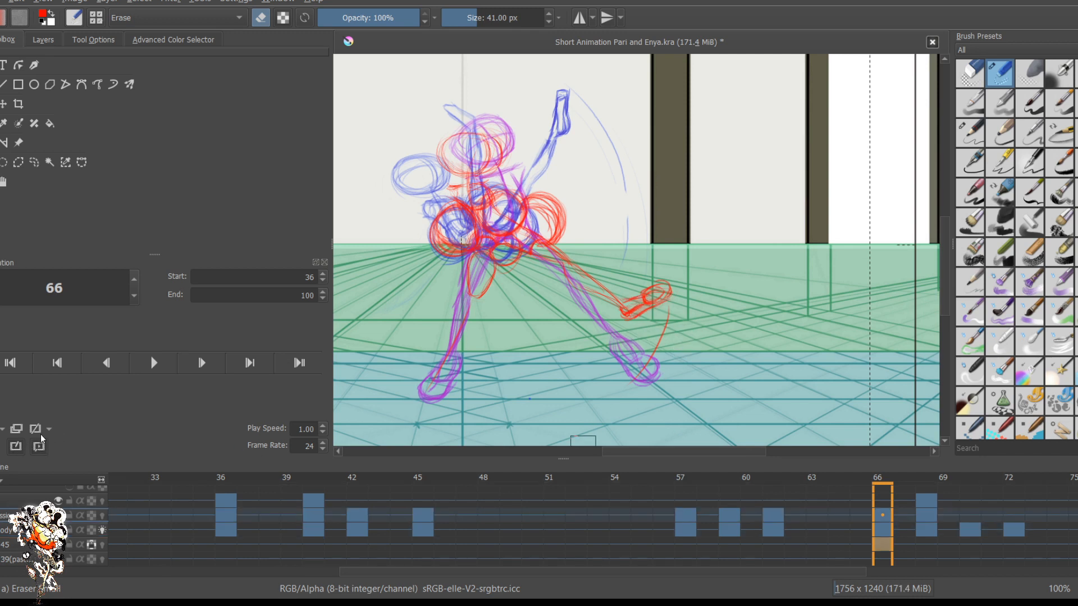
left_click(59, 501)
left_click(58, 501)
left_click(59, 515)
left_click(58, 515)
left_click(59, 530)
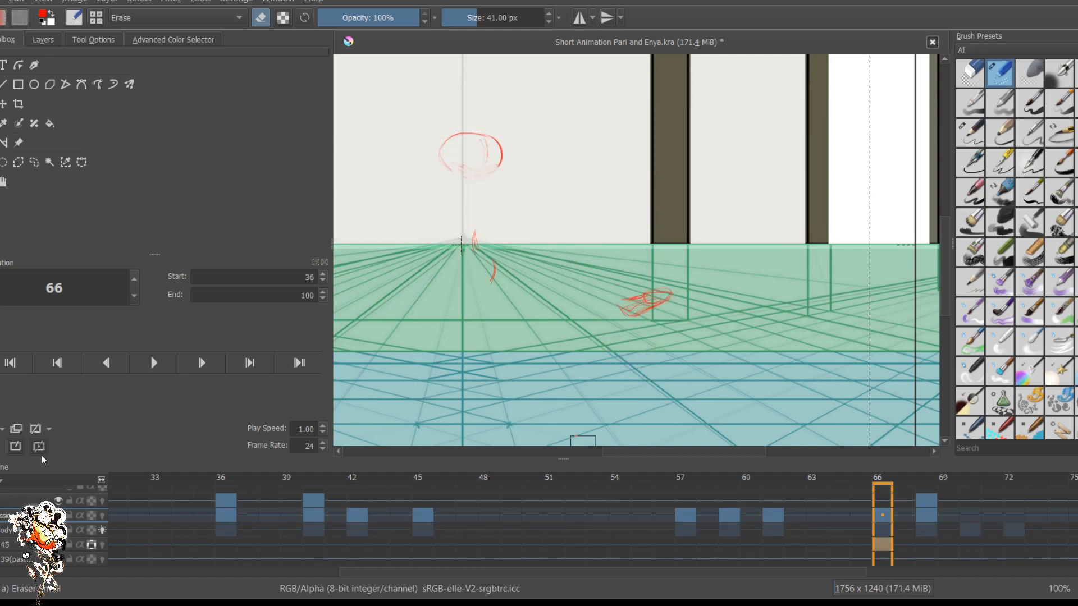
left_click(58, 530)
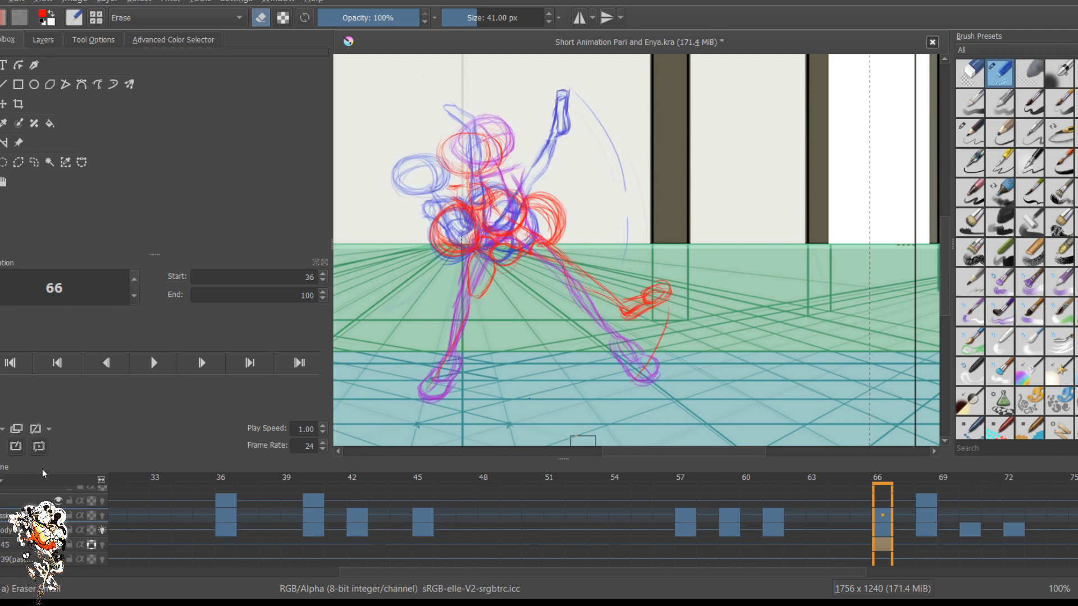
Step: Hide and show the body layer on frame 66 to check which layer holds the foot sketch
left_click(58, 544)
left_click(58, 544)
left_click(59, 559)
key("Page_Down")
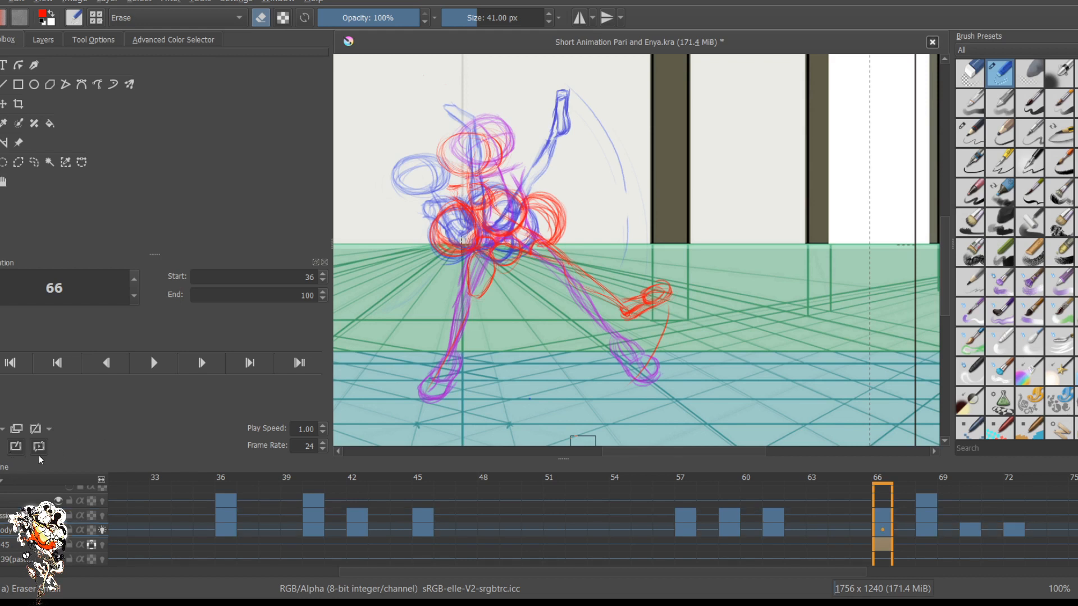
left_click(39, 454)
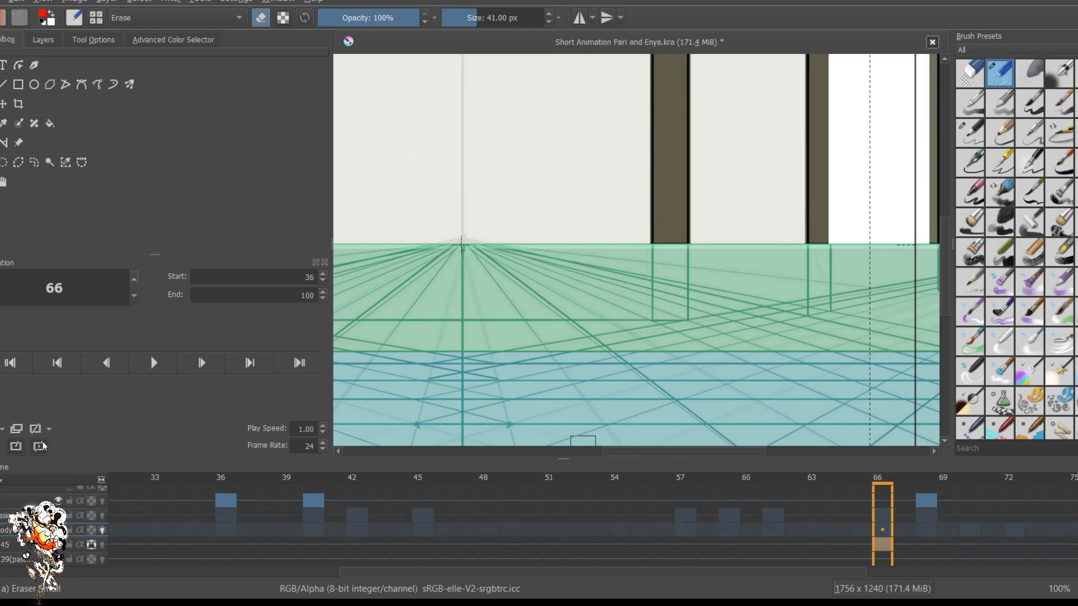
left_click(39, 446)
key("Page_Up")
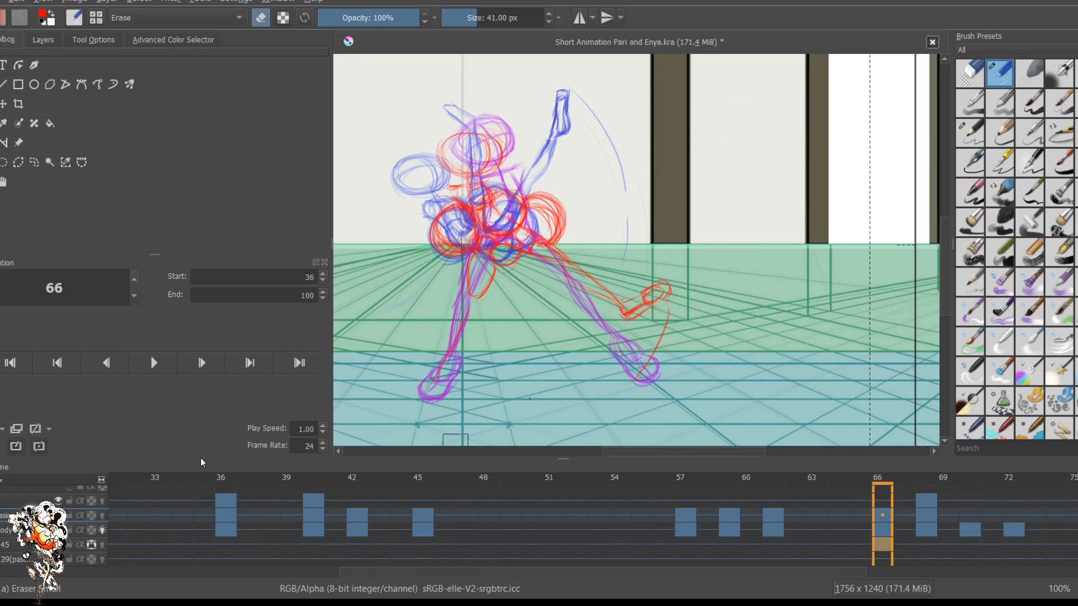
Step: Activate the body layer and erase the raised foot on frame 66 with the small eraser
key("Page_Down")
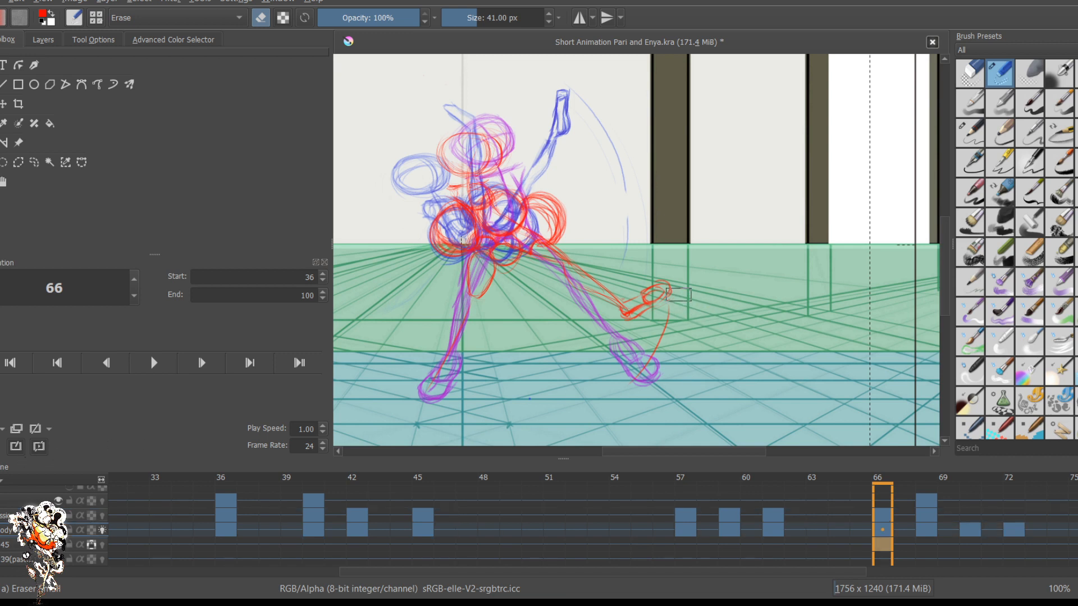
mouse_move(673, 291)
left_mouse_down()
mouse_move(640, 310)
mouse_move(646, 290)
mouse_move(657, 303)
mouse_move(632, 316)
mouse_move(679, 294)
mouse_move(635, 306)
mouse_move(631, 295)
mouse_move(624, 314)
mouse_move(642, 293)
mouse_move(674, 289)
left_mouse_up()
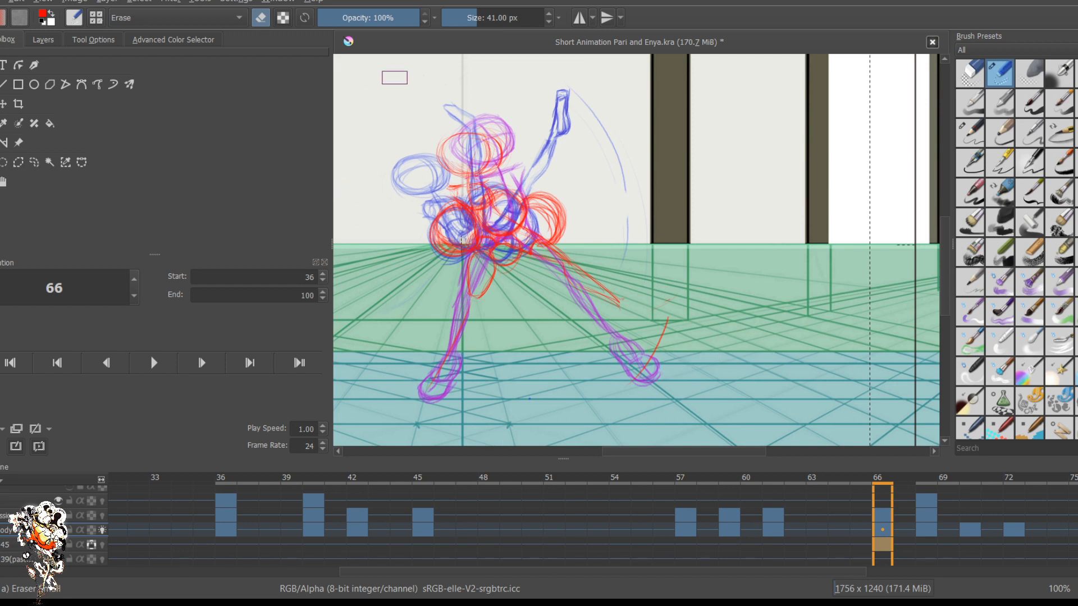
Step: Sketch a new foot on the extended leg in frame 66 with the 4 px pencil, comparing it with frame 61
left_click(969, 134)
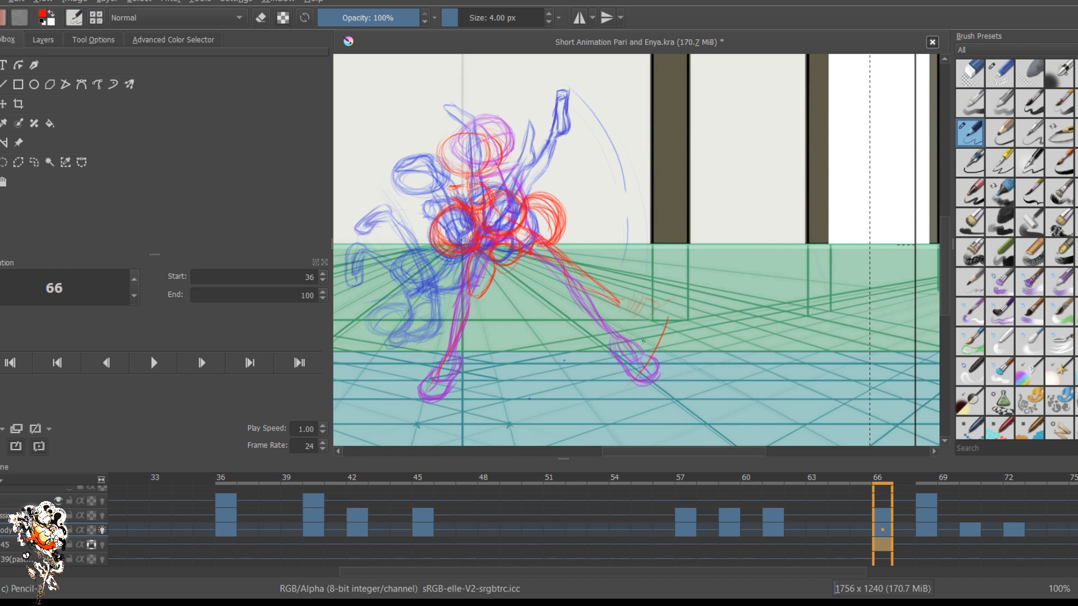
key("comma")
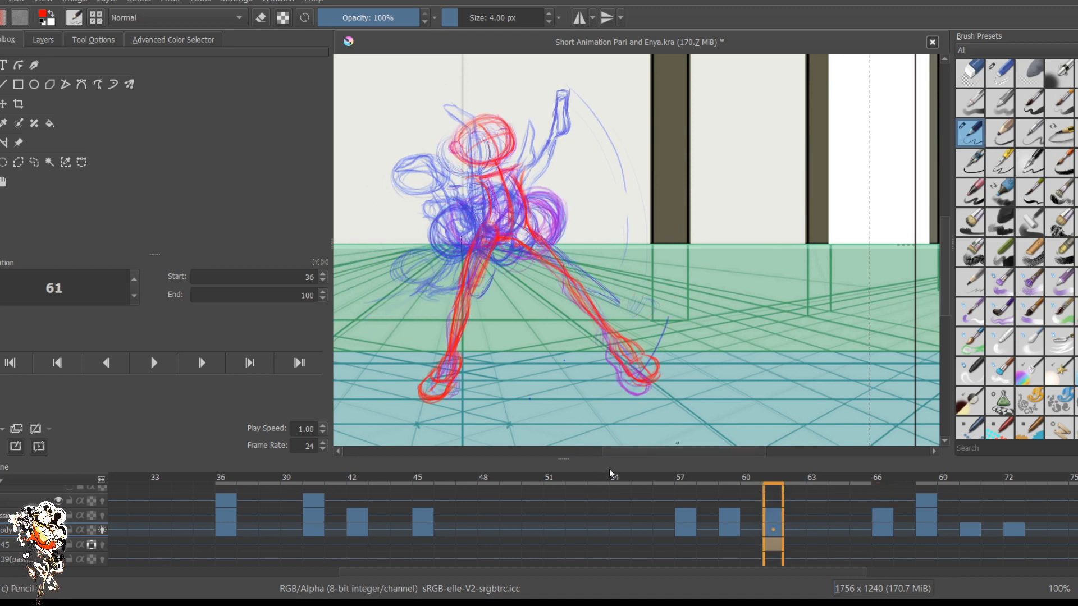
key("period")
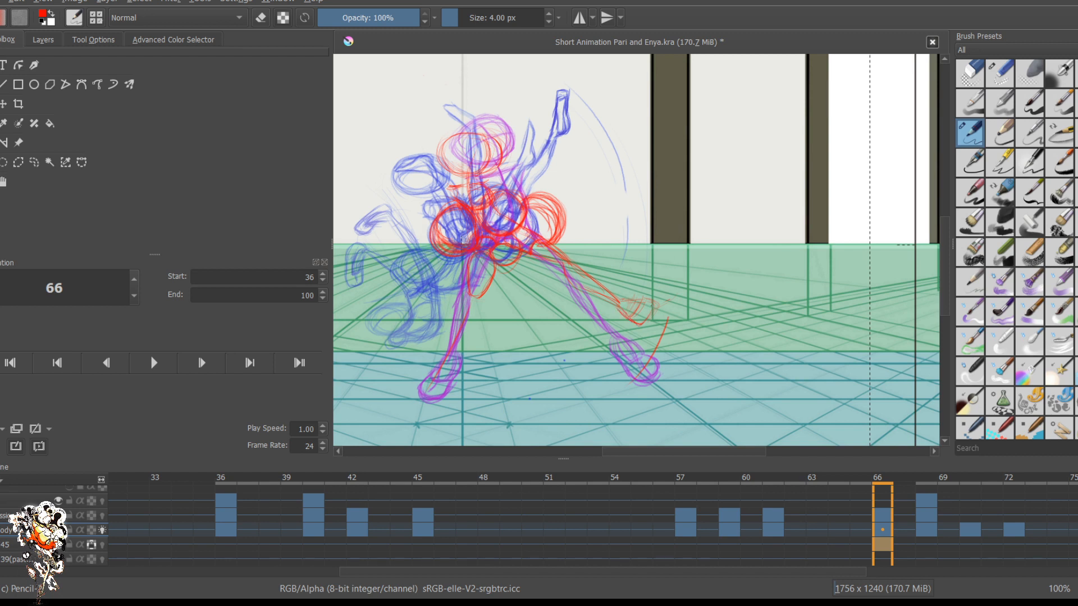
left_click_drag(654, 307, 646, 320)
left_click_drag(641, 300, 627, 300)
key("comma")
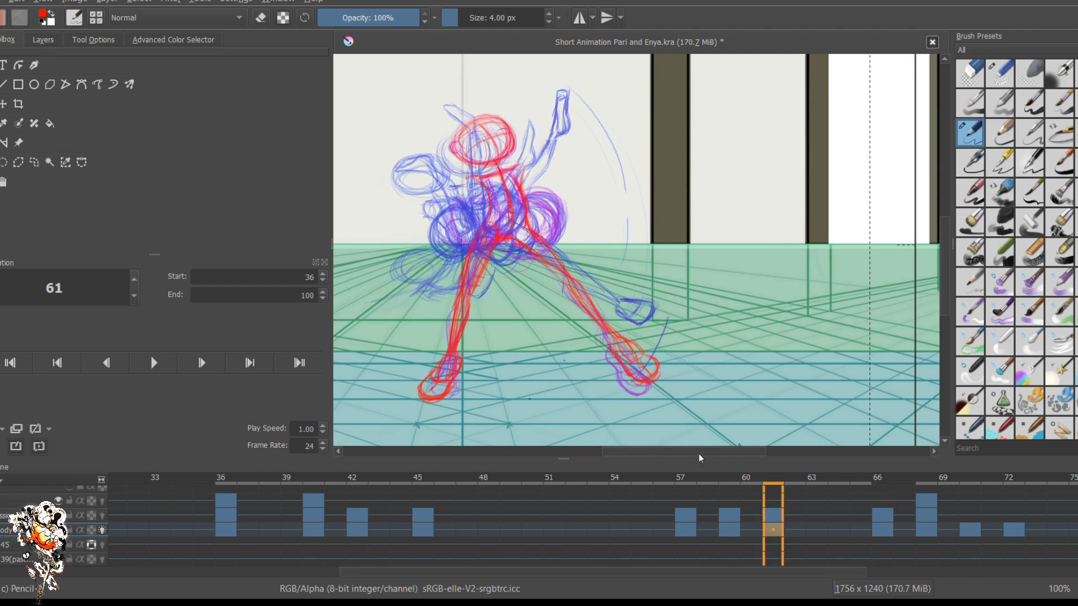
key("period")
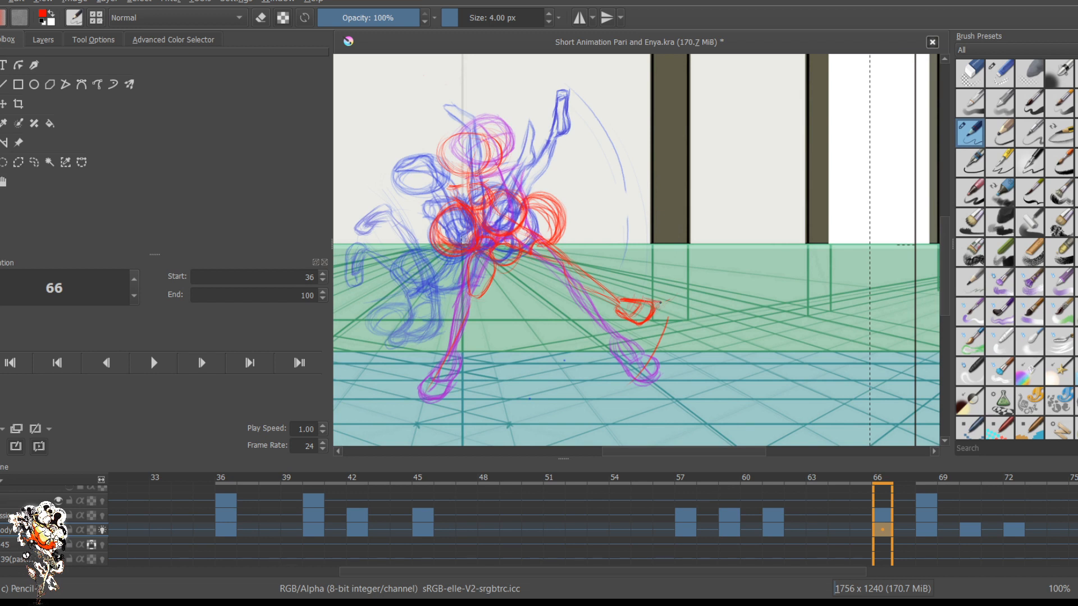
mouse_move(661, 303)
left_mouse_down()
mouse_move(639, 329)
mouse_move(650, 328)
left_mouse_up()
Step: Erase the inner lines of the new foot on frame 66 with the pencil in eraser mode
key("e")
scroll(618, 321, "up", 6)
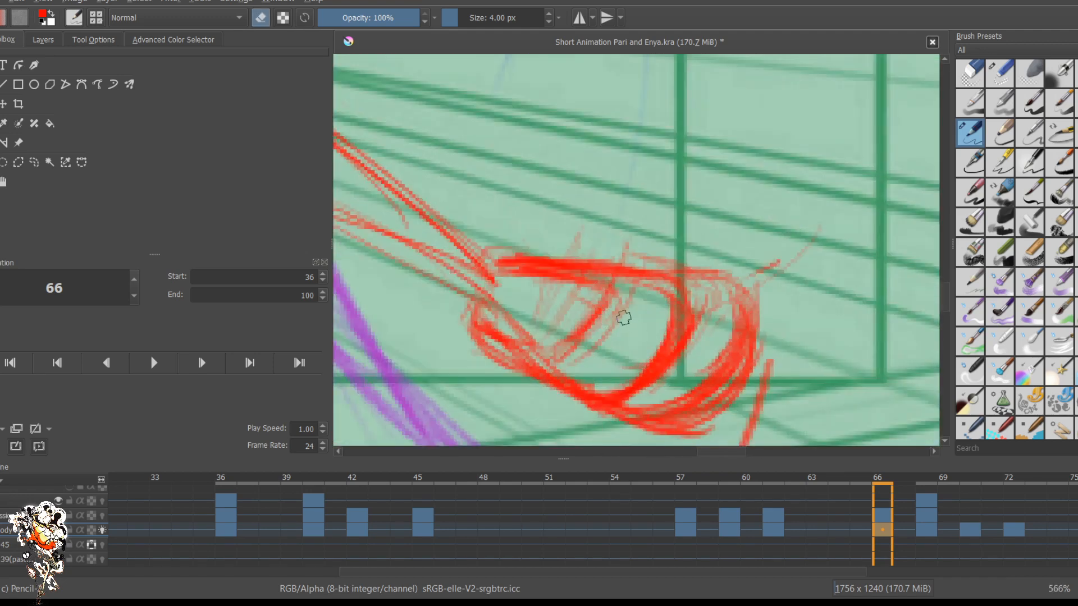
key("bracketright")
key("bracketright")
key("bracketright")
key("bracketright")
mouse_move(590, 308)
left_mouse_down()
mouse_move(577, 299)
mouse_move(594, 333)
mouse_move(609, 315)
mouse_move(595, 307)
mouse_move(654, 315)
mouse_move(637, 363)
mouse_move(630, 351)
mouse_move(671, 304)
mouse_move(654, 300)
mouse_move(684, 298)
mouse_move(688, 346)
mouse_move(694, 327)
mouse_move(620, 375)
mouse_move(589, 344)
mouse_move(577, 354)
mouse_move(573, 304)
mouse_move(657, 300)
mouse_move(694, 331)
mouse_move(674, 320)
mouse_move(693, 307)
left_mouse_up()
key("bracketleft")
key("bracketleft")
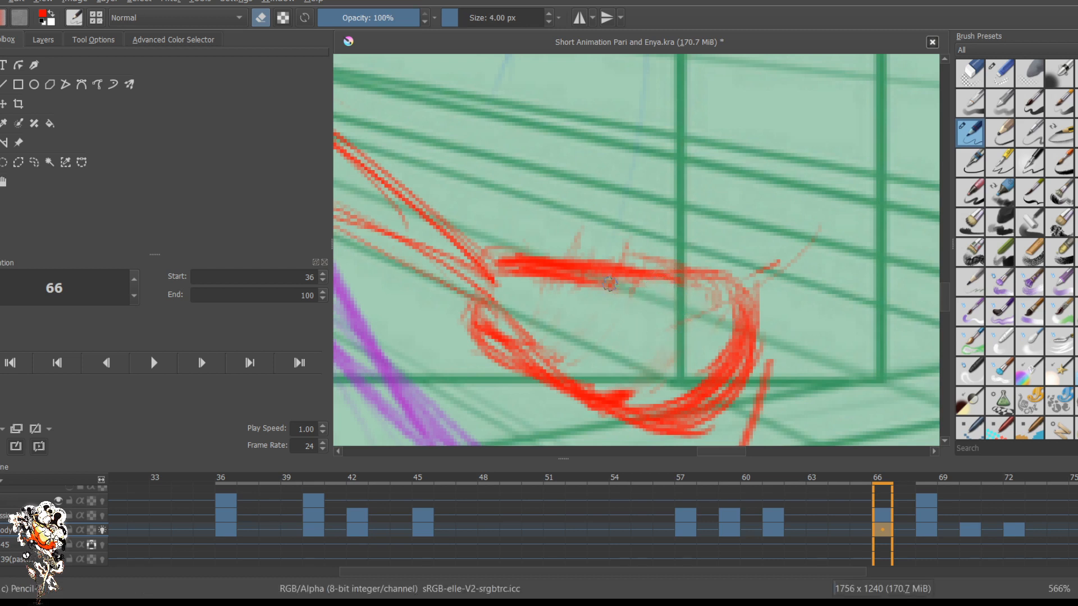
Step: Redraw the inner contour of the foot on frame 66 as a single curved line across the sole
key("e")
mouse_move(644, 294)
left_mouse_down()
mouse_move(630, 348)
mouse_move(604, 381)
mouse_move(539, 363)
left_mouse_up()
mouse_move(638, 325)
left_mouse_down()
mouse_move(609, 377)
mouse_move(643, 299)
mouse_move(574, 275)
mouse_move(661, 288)
mouse_move(635, 348)
left_mouse_up()
mouse_move(643, 291)
left_mouse_down()
mouse_move(646, 309)
mouse_move(609, 382)
left_mouse_up()
left_click_drag(743, 292, 738, 375)
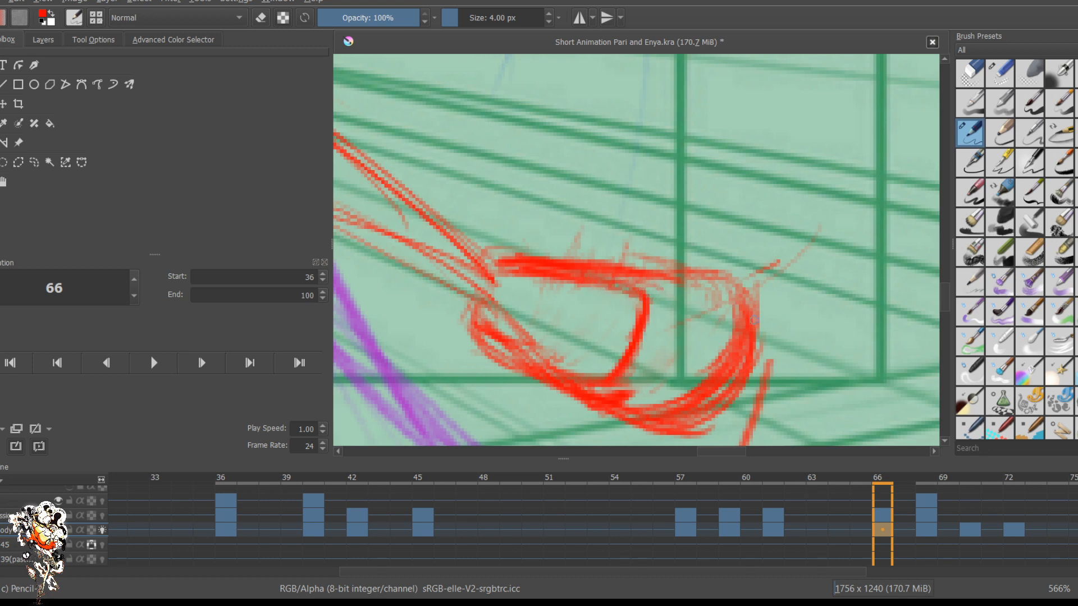
scroll(720, 366, "down", 6)
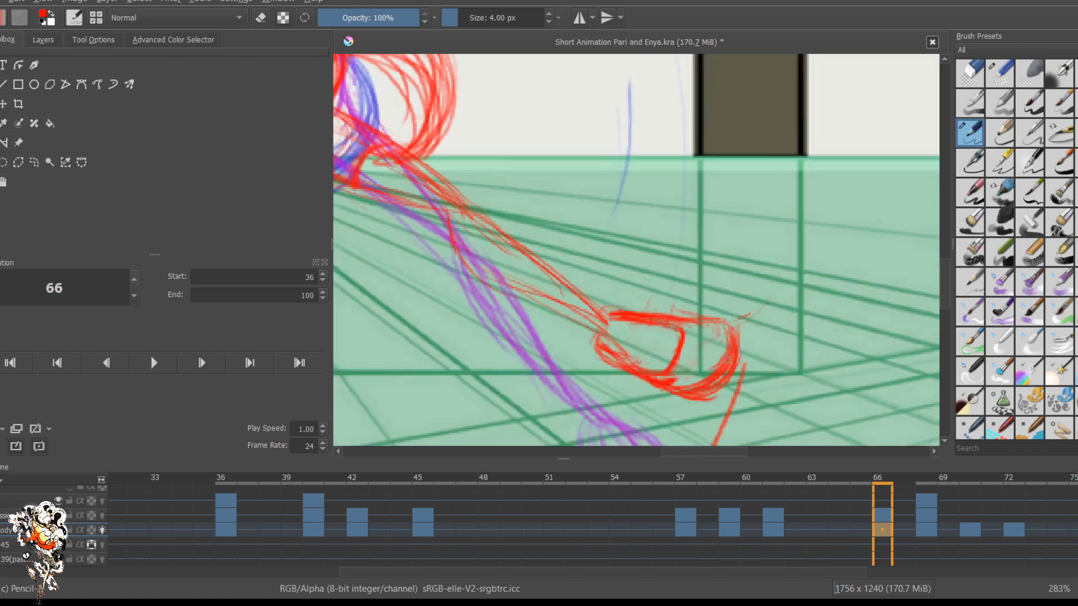
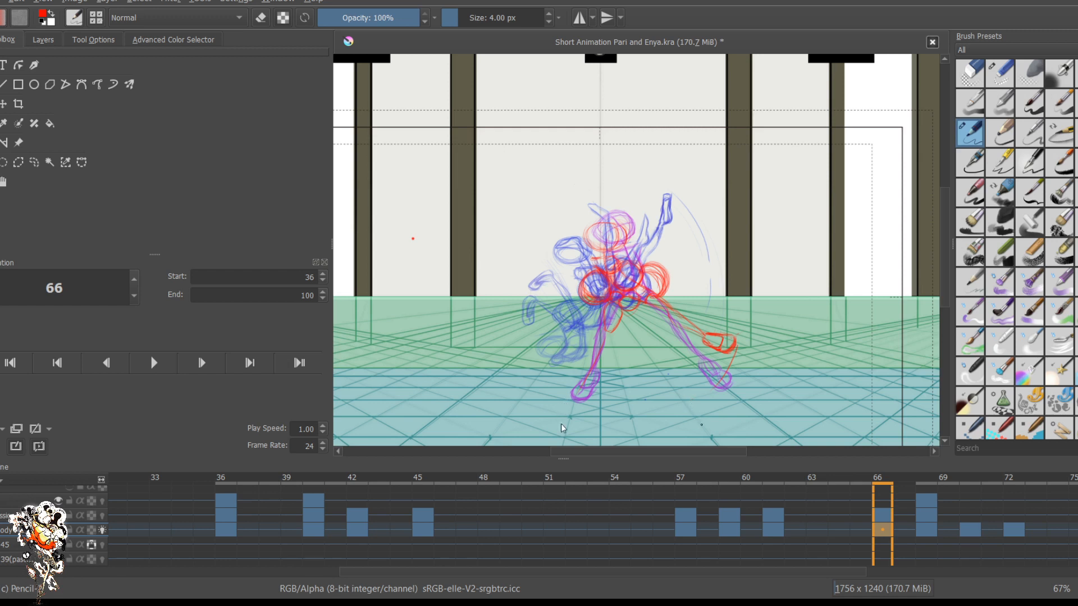
Step: Enlarge the pencil's eraser to 26 px and try to erase the raised foot while on frame 69
key("period")
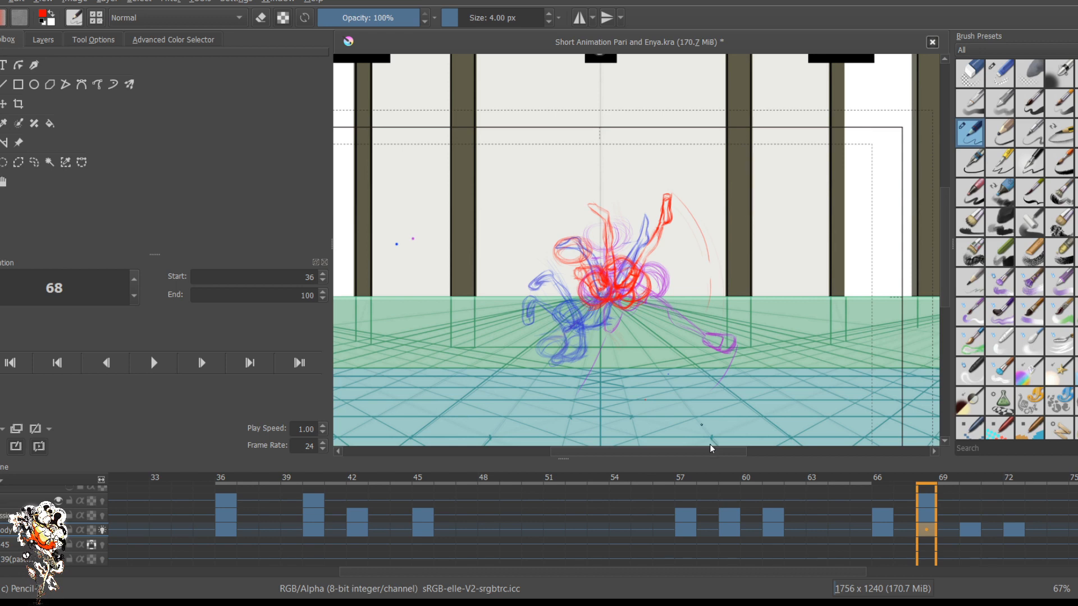
key("period")
scroll(800, 397, "up", 2)
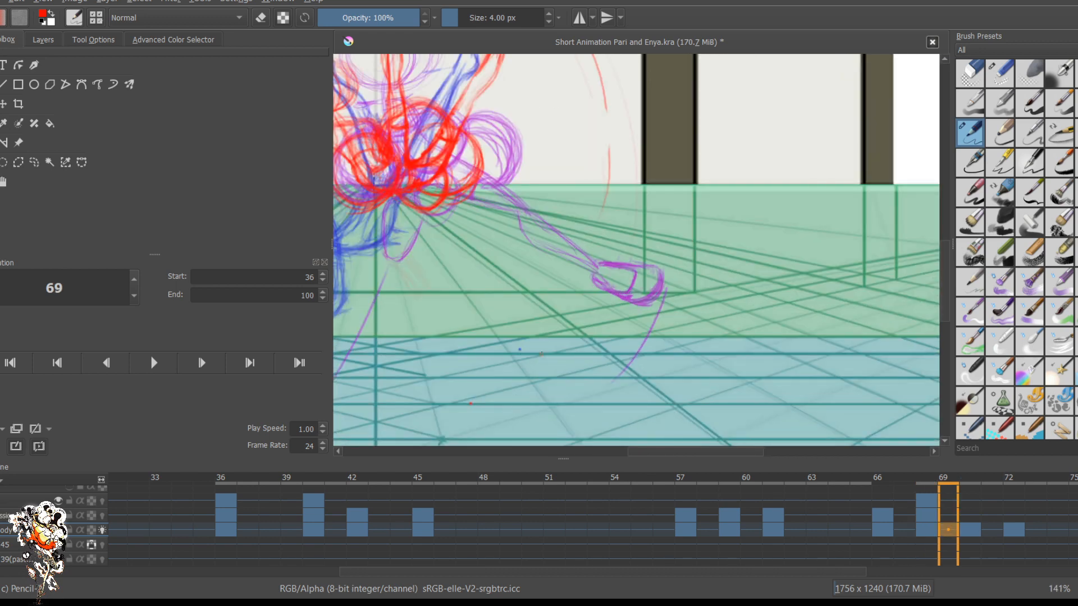
left_click_drag(414, 266, 472, 362)
key("e")
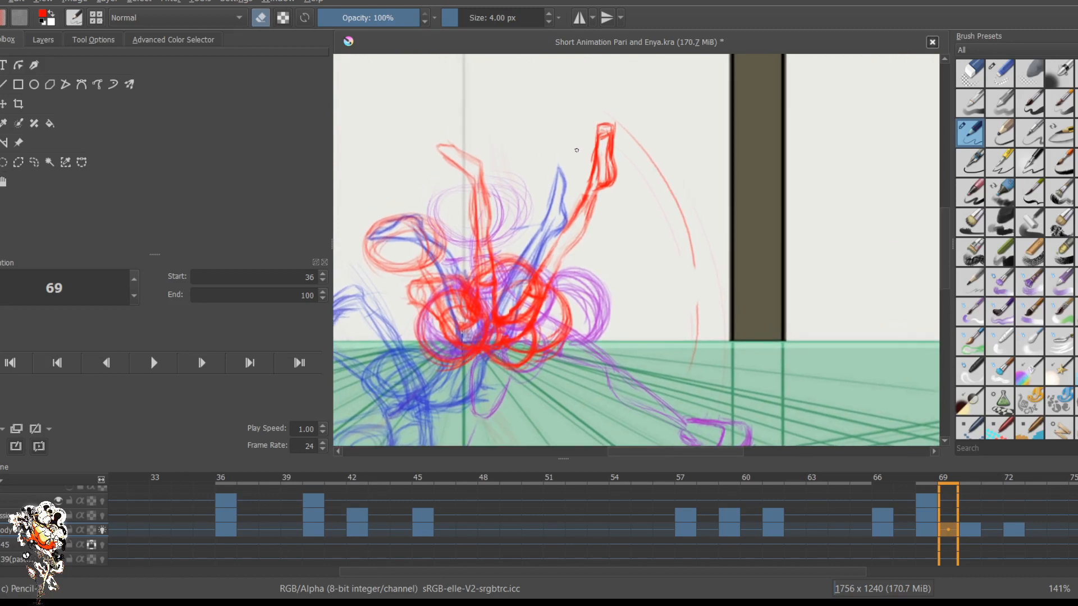
key("bracketright")
key("bracketright")
key("bracketright")
key("bracketright")
key("bracketright")
key("bracketright")
key("bracketright")
key("bracketright")
key("bracketright")
key("bracketright")
key("bracketright")
key("bracketright")
key("bracketright")
key("bracketright")
key("bracketright")
key("bracketright")
mouse_move(608, 121)
left_mouse_down()
mouse_move(622, 139)
mouse_move(621, 168)
left_mouse_up()
Step: Compare the leg poses across frames 66 to 70
key("period")
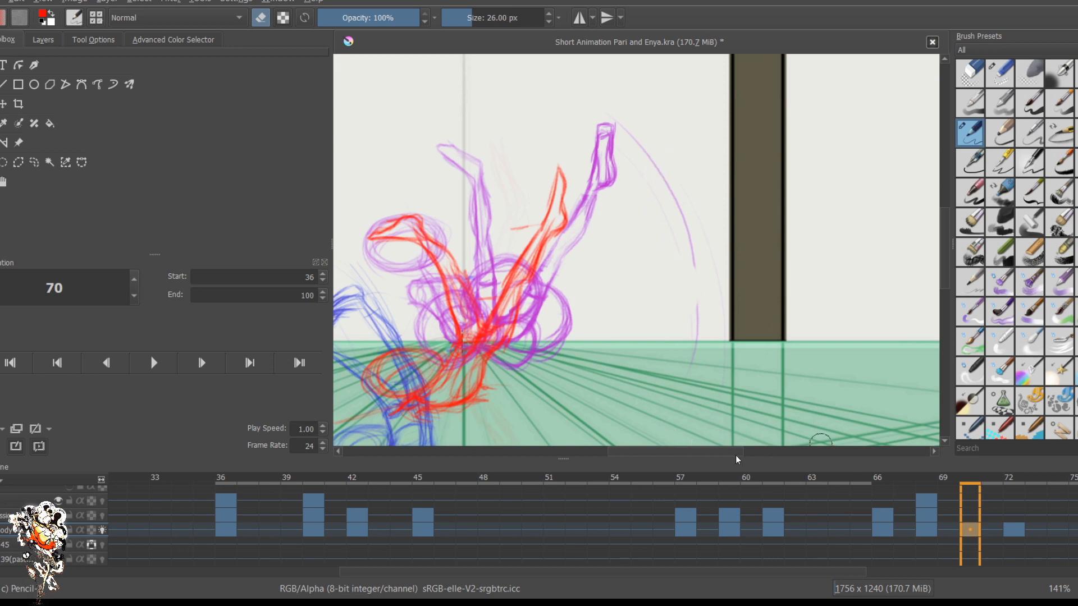
key("comma")
key("comma")
key("comma")
key("comma")
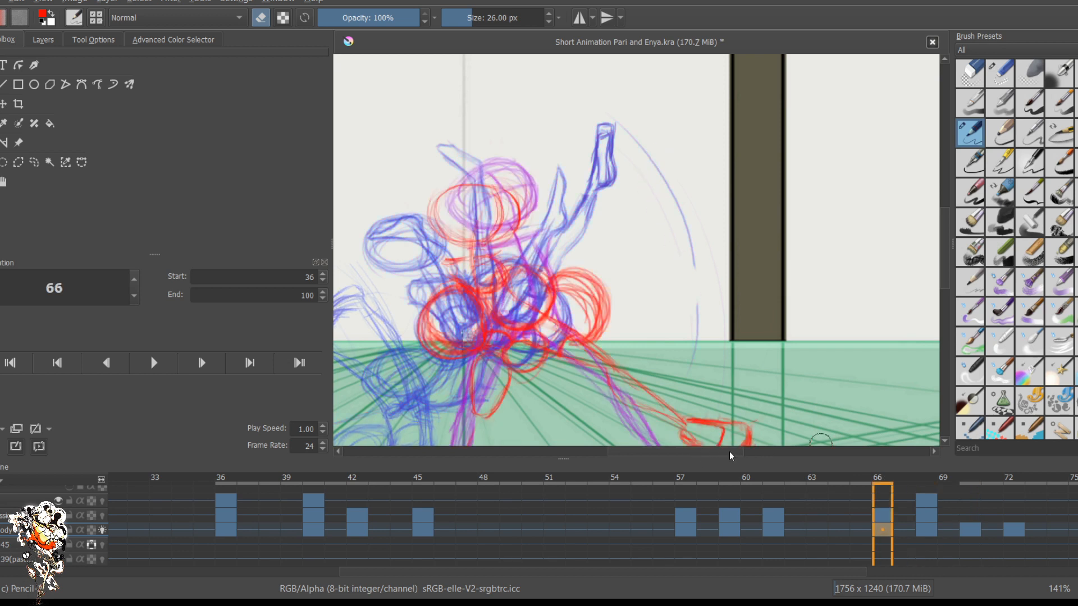
key("period")
key("period")
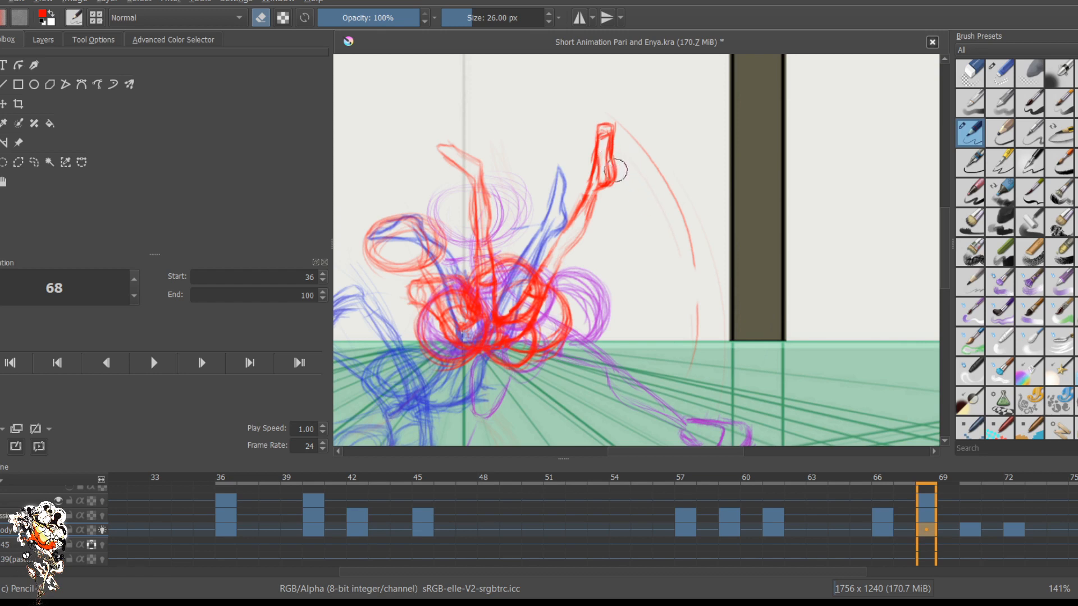
scroll(813, 337, "down", 2)
scroll(812, 338, "up", 1)
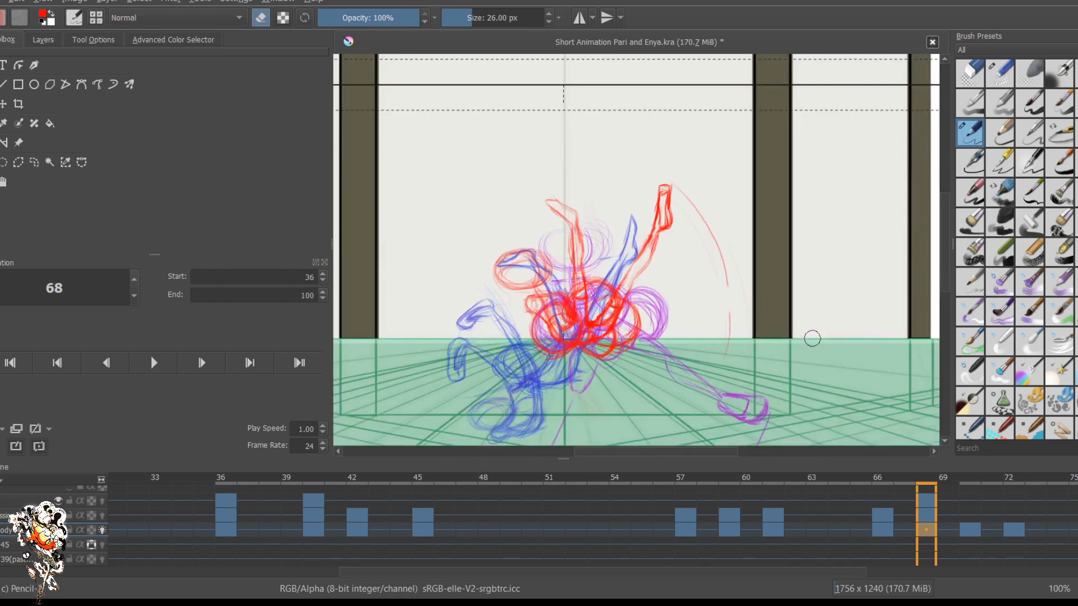
key("period")
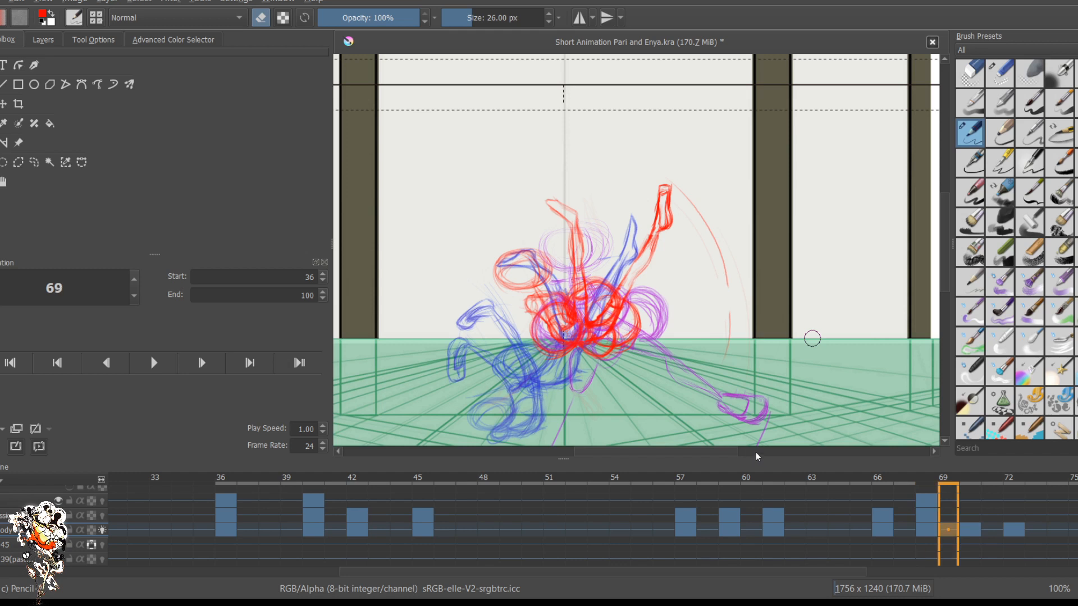
key("period")
Step: Return to frame 68 and erase the raised foot at the end of the leg
key("comma")
key("comma")
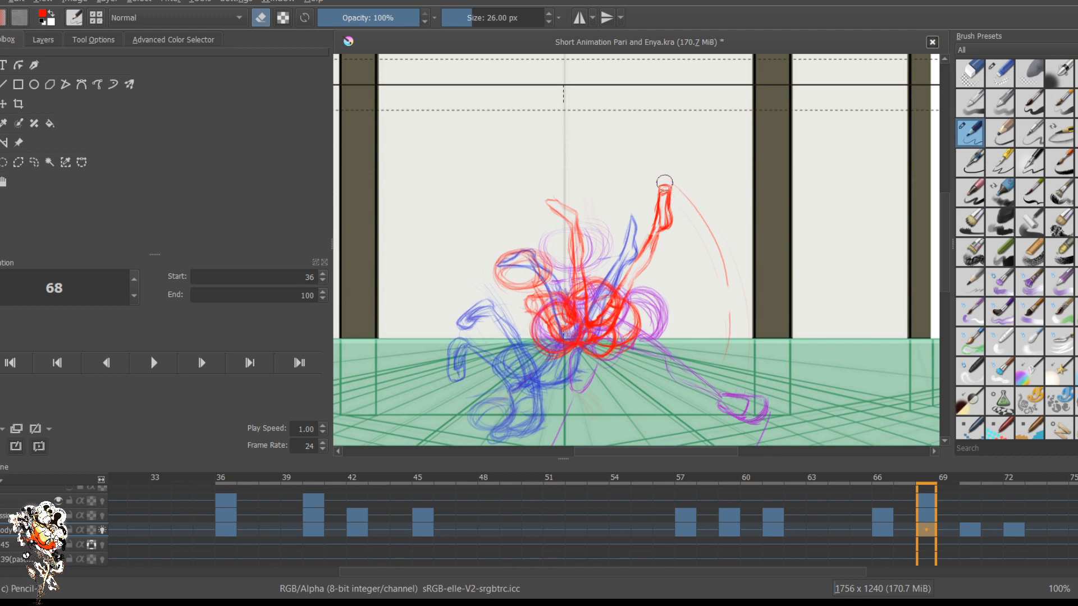
mouse_move(664, 181)
left_mouse_down()
mouse_move(657, 218)
mouse_move(671, 194)
mouse_move(665, 209)
mouse_move(663, 176)
mouse_move(660, 200)
mouse_move(643, 205)
mouse_move(656, 175)
mouse_move(667, 176)
mouse_move(668, 206)
mouse_move(724, 162)
mouse_move(666, 188)
mouse_move(709, 202)
left_mouse_up()
scroll(666, 194, "up", 3)
Step: Reduce the pencil to 4 px and sketch a new raised foot on frame 68 with a rounded ball and narrow heel
key("e")
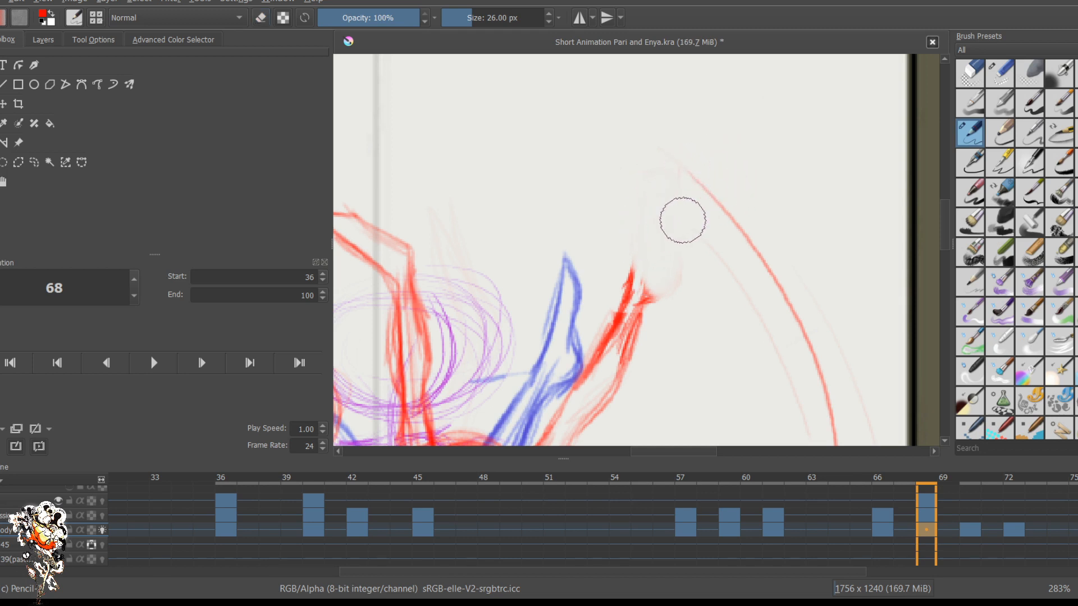
key("[")
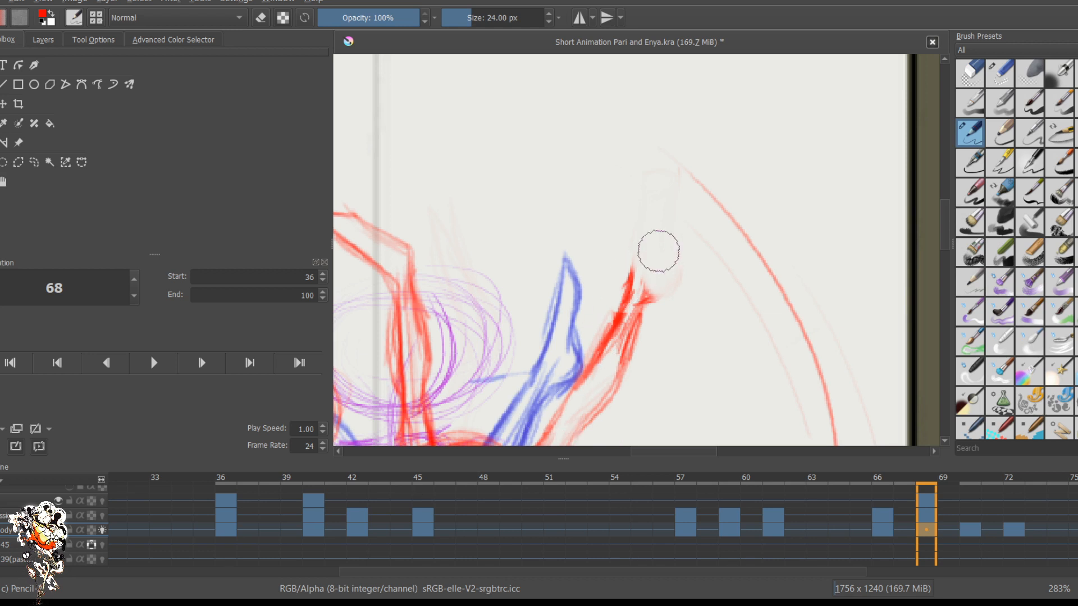
key("bracketleft")
key("bracketleft")
key("bracketleft")
key("bracketleft")
key("bracketleft")
key("bracketleft")
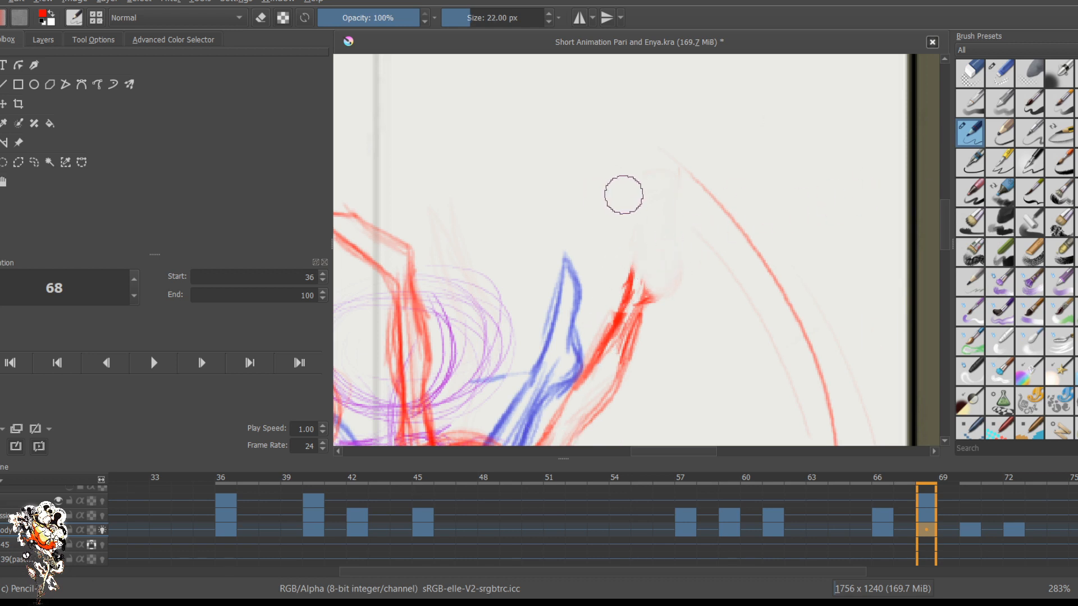
key("bracketleft")
key("bracketleft")
key("bracketleft")
key("bracketleft")
key("bracketleft")
key("bracketleft")
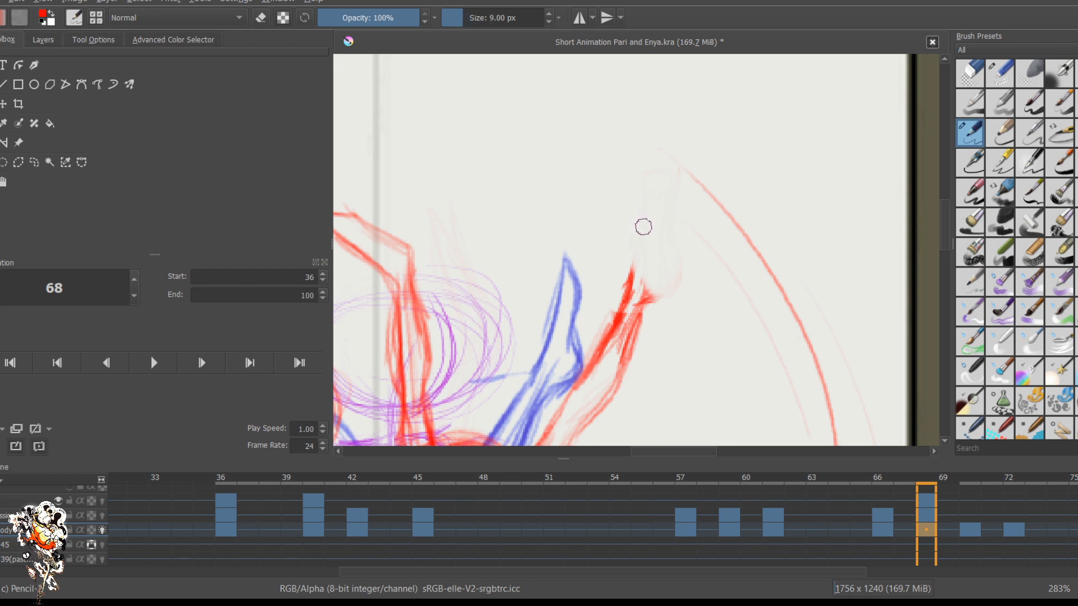
key("bracketleft")
left_click_drag(676, 286, 651, 293)
mouse_move(657, 194)
left_mouse_down()
mouse_move(664, 274)
mouse_move(668, 191)
mouse_move(628, 196)
mouse_move(624, 183)
mouse_move(645, 174)
mouse_move(624, 188)
mouse_move(678, 190)
mouse_move(676, 204)
mouse_move(676, 181)
mouse_move(683, 208)
left_mouse_up()
mouse_move(664, 173)
left_mouse_down()
mouse_move(627, 180)
mouse_move(638, 179)
mouse_move(617, 211)
mouse_move(615, 196)
mouse_move(620, 223)
left_mouse_up()
mouse_move(627, 181)
left_mouse_down()
mouse_move(619, 225)
mouse_move(636, 247)
mouse_move(646, 302)
mouse_move(683, 292)
left_mouse_up()
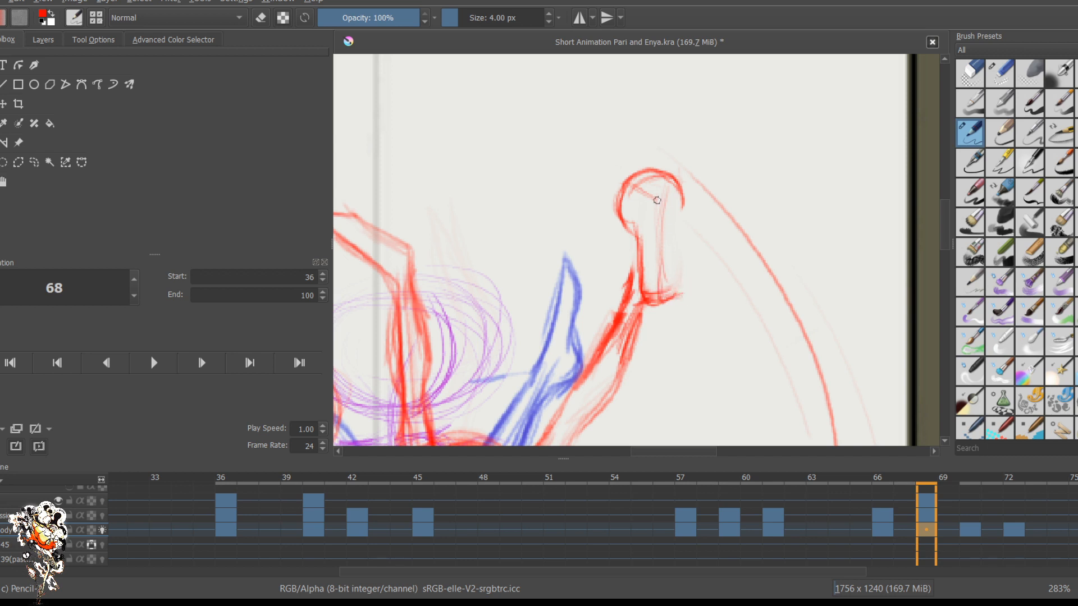
mouse_move(681, 204)
left_mouse_down()
mouse_move(680, 289)
mouse_move(661, 303)
mouse_move(678, 240)
mouse_move(682, 279)
mouse_move(675, 236)
mouse_move(676, 276)
left_mouse_up()
left_click_drag(675, 235, 683, 297)
left_click_drag(677, 226, 676, 175)
Step: Trim the outer edge of the new foot on frame 68 with a slightly larger eraser, then restore the 4 px pencil
key("e")
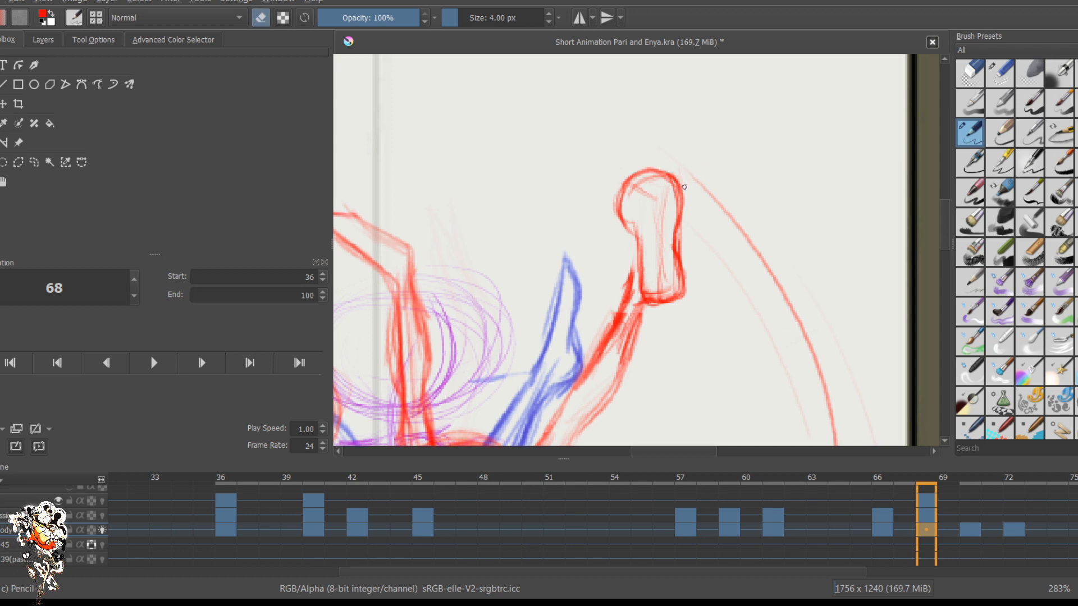
key("bracketright")
key("bracketright")
key("bracketright")
key("bracketright")
mouse_move(690, 178)
left_mouse_down()
mouse_move(683, 226)
mouse_move(670, 167)
mouse_move(687, 226)
mouse_move(680, 247)
mouse_move(685, 238)
left_mouse_up()
key("bracketleft")
key("bracketleft")
key("bracketleft")
key("bracketleft")
key("e")
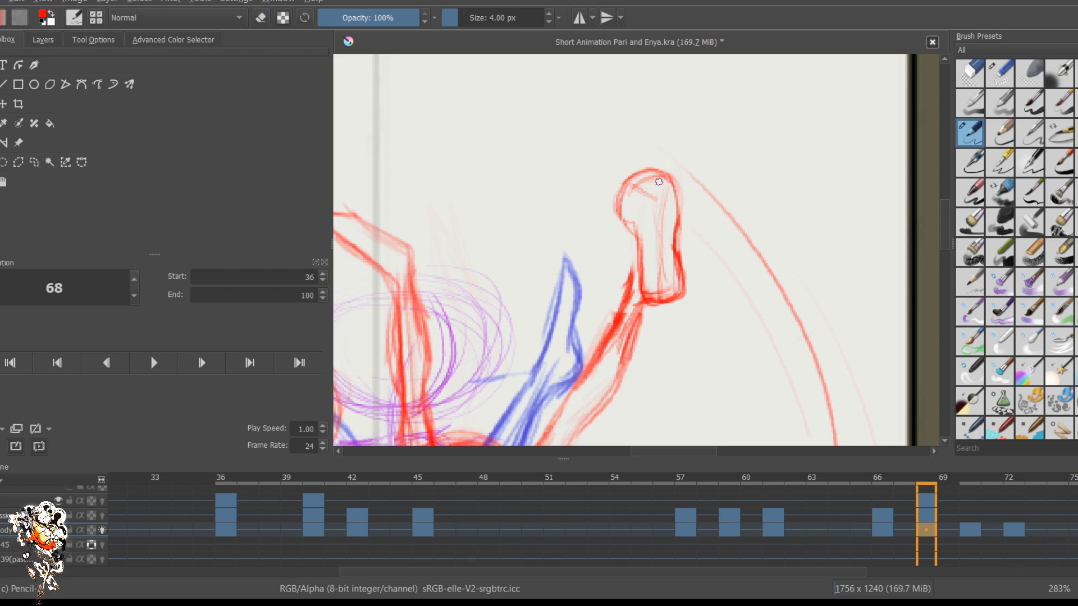
Step: Reinforce the foot's ball, ankle and heel lines on frame 68 and draw the inner contour along the sole
left_click_drag(653, 173, 634, 234)
mouse_move(623, 197)
left_mouse_down()
mouse_move(635, 242)
mouse_move(624, 266)
left_mouse_up()
left_click_drag(635, 226, 622, 307)
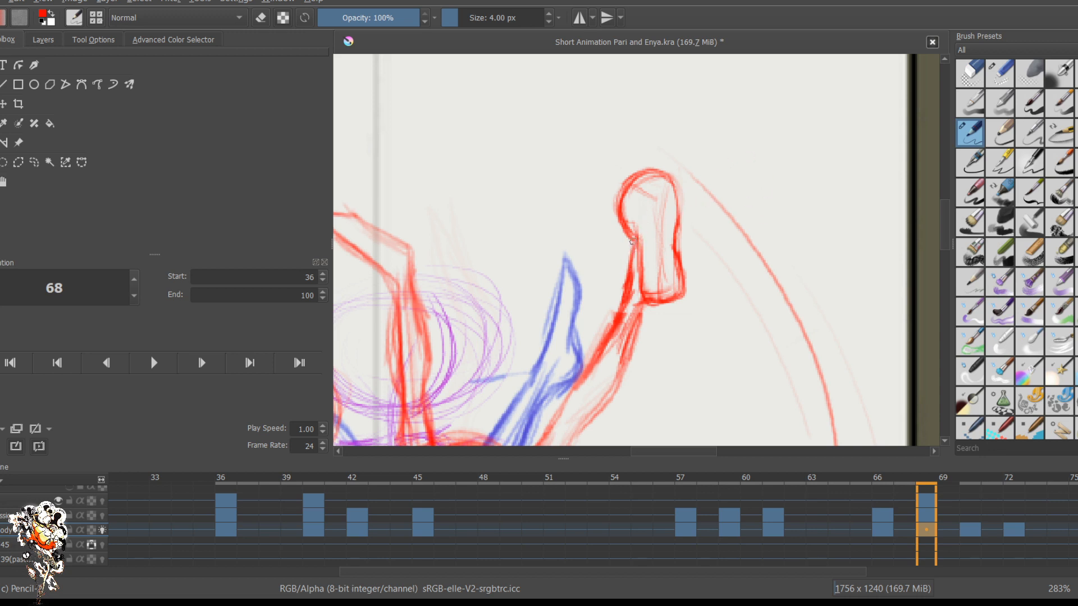
left_click_drag(633, 233, 626, 275)
mouse_move(634, 235)
left_mouse_down()
mouse_move(653, 308)
mouse_move(676, 302)
mouse_move(683, 268)
left_mouse_up()
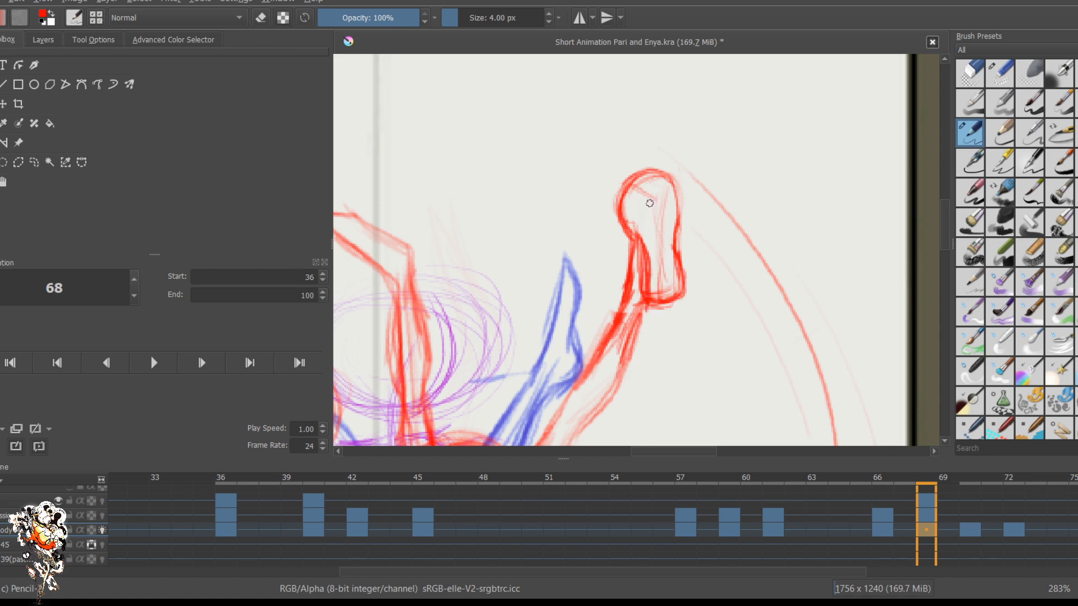
mouse_move(652, 223)
left_mouse_down()
mouse_move(664, 187)
mouse_move(658, 231)
mouse_move(674, 309)
mouse_move(686, 303)
left_mouse_up()
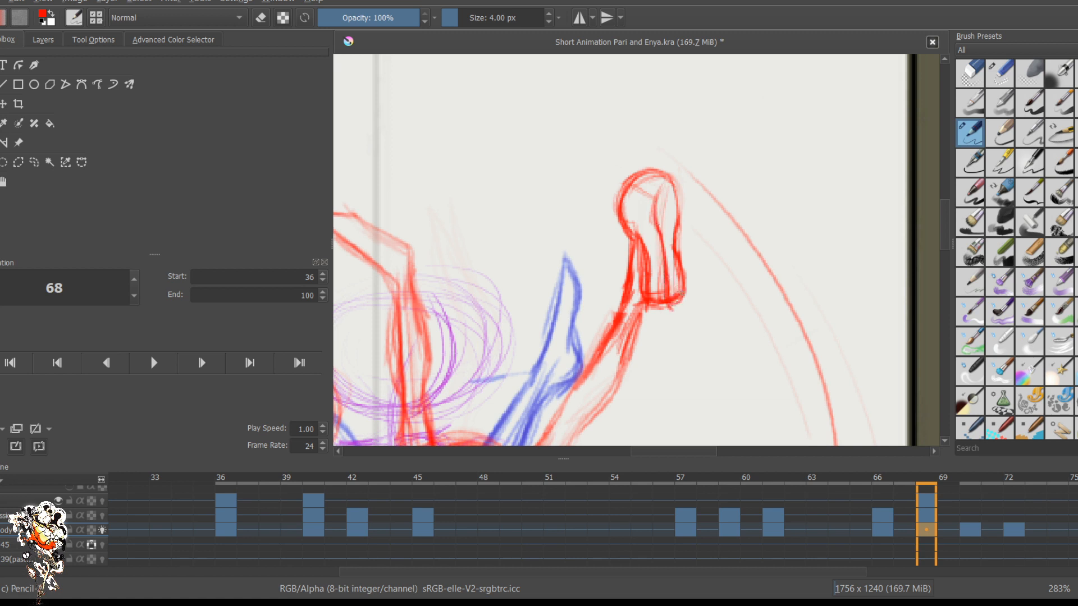
left_click_drag(679, 258, 681, 308)
scroll(638, 271, "down", 10)
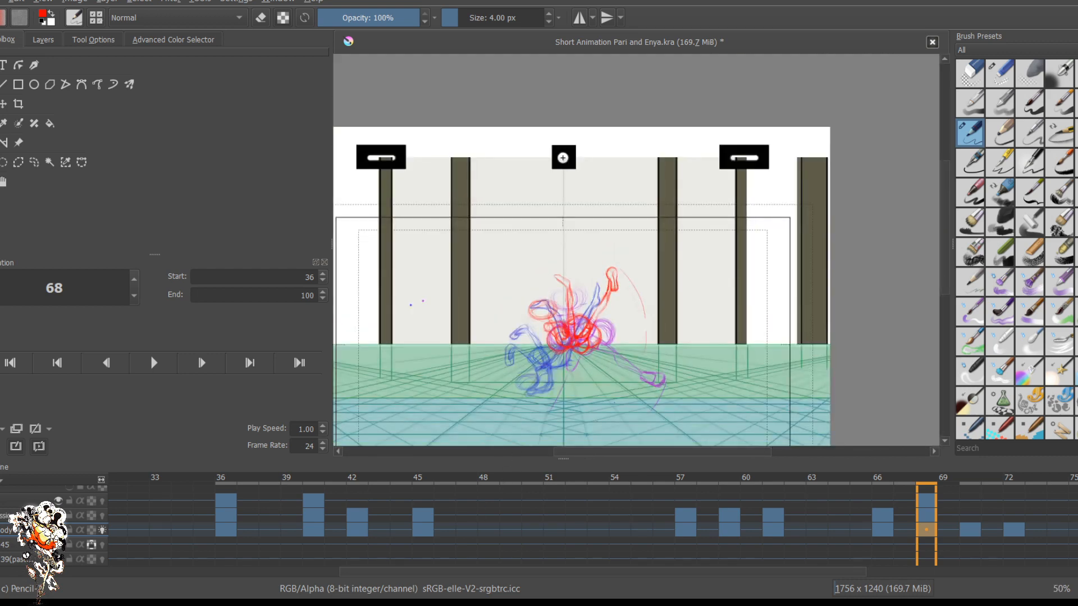
Step: Play the animation from its first frame to review the falling motion, then stop playback
scroll(666, 410, "up", 1)
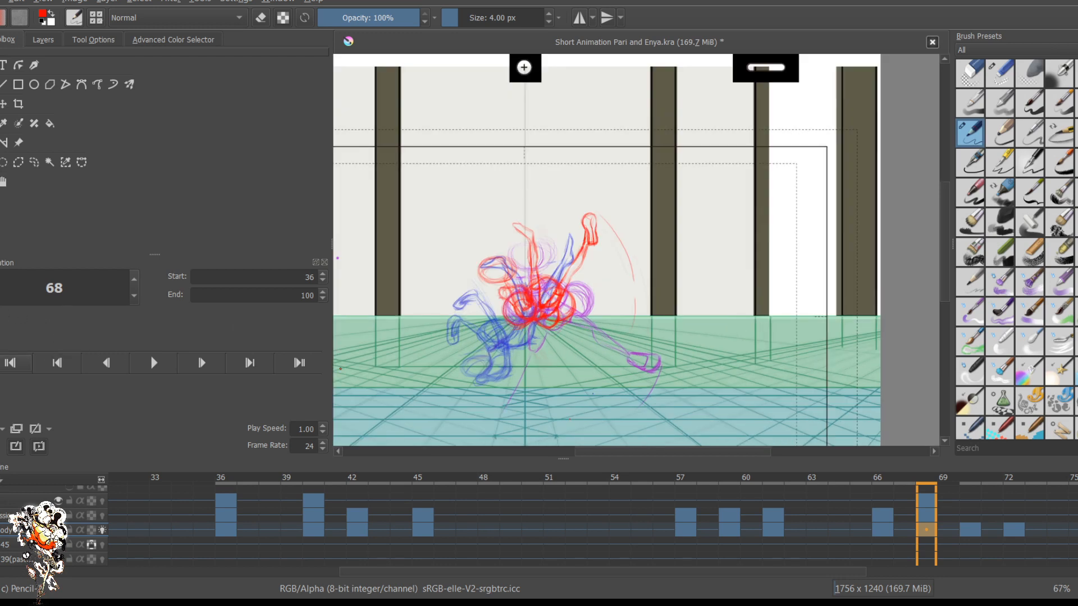
left_click(10, 363)
left_click(154, 363)
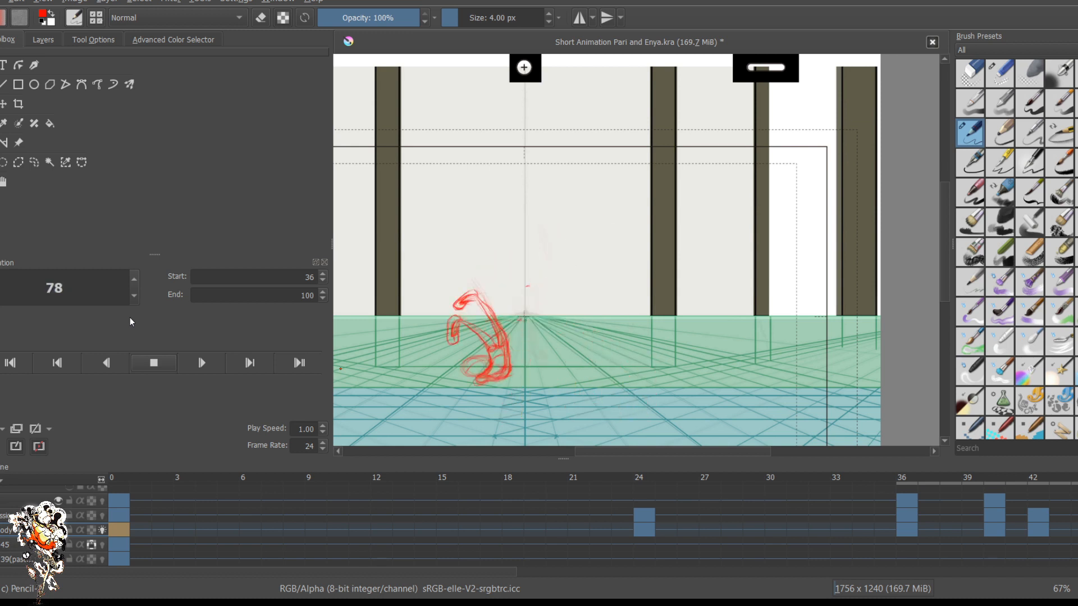
key("space")
key("space")
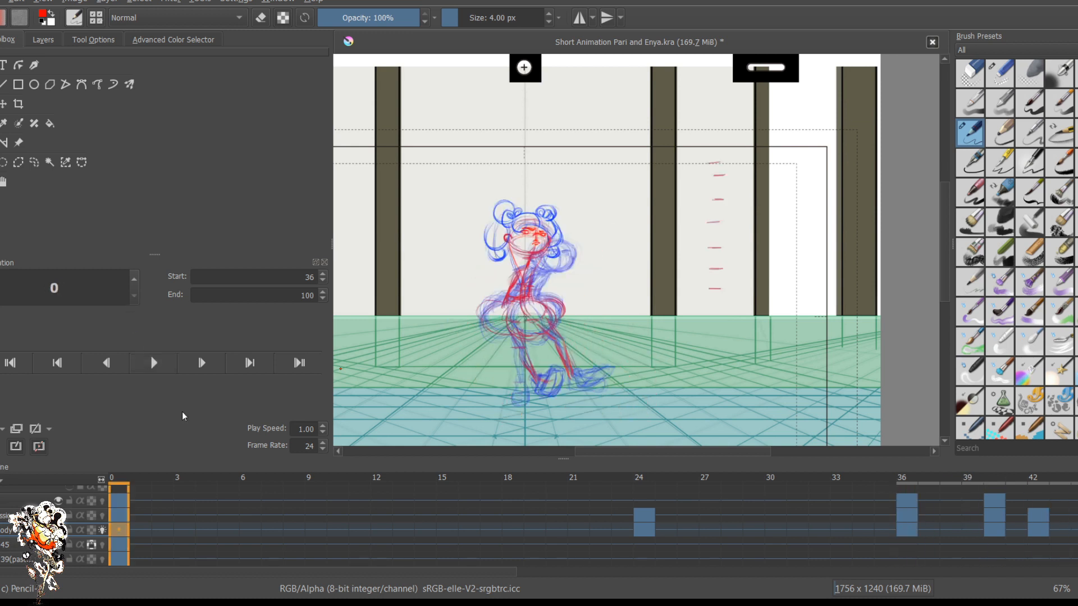
Step: Go to frame 70 and bring the character's raised legs into close view
left_click_drag(289, 572, 682, 505)
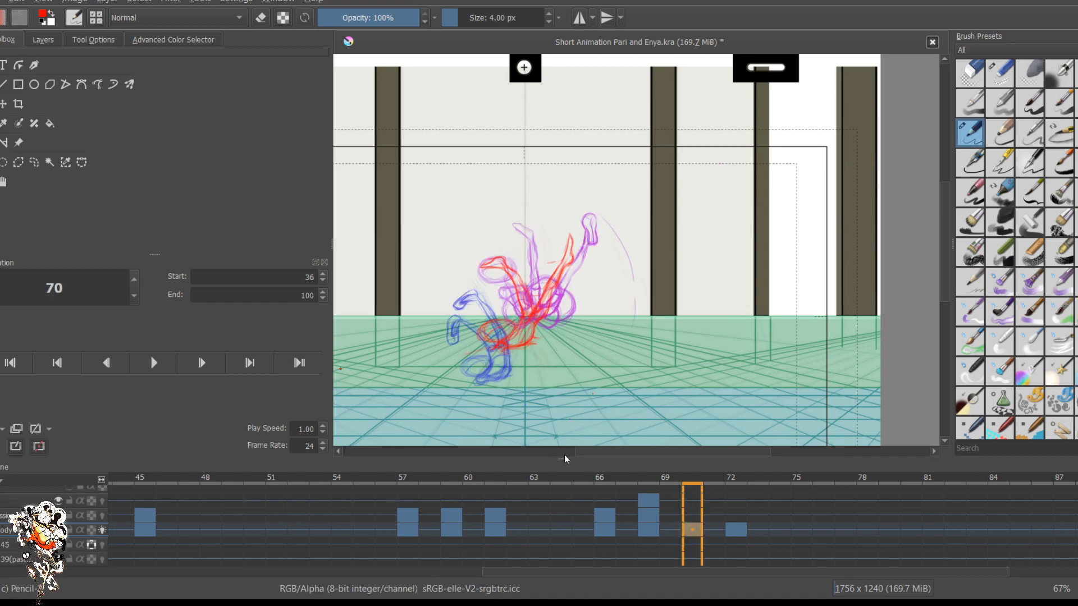
scroll(592, 317, "up", 2)
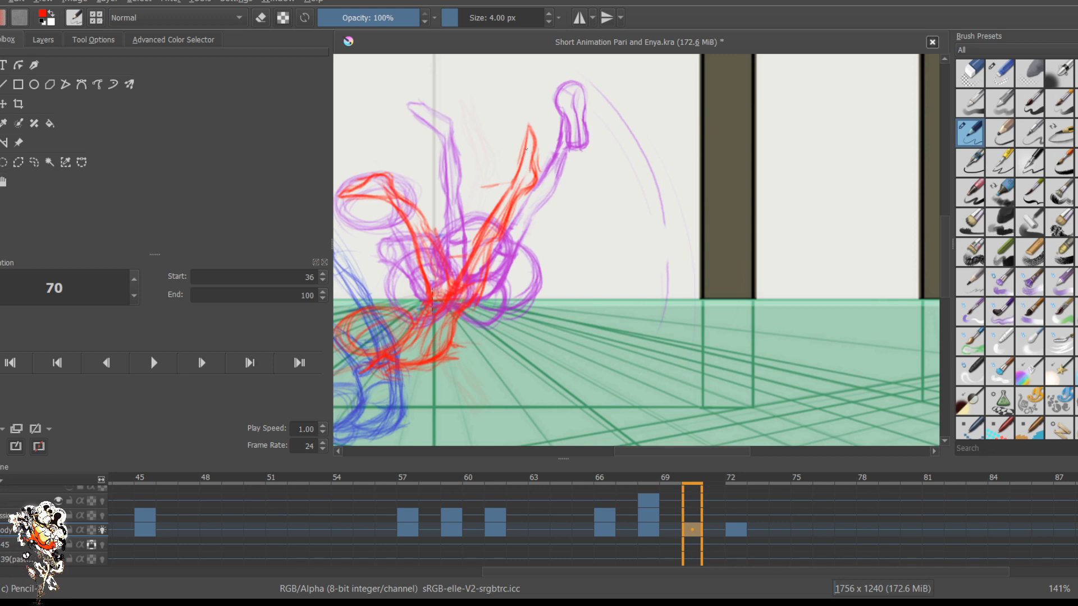
mouse_move(526, 158)
left_mouse_down()
mouse_move(531, 184)
mouse_move(519, 140)
mouse_move(522, 158)
left_mouse_up()
key("ctrl+z")
key("ctrl+z")
key("ctrl+z")
key("ctrl+z")
Step: Erase the pointed raised foot at the end of the straighter leg on frame 70 with a 20 px eraser
key("e")
key("bracketright")
key("bracketright")
key("bracketright")
key("bracketright")
key("bracketright")
key("bracketright")
key("bracketright")
key("bracketright")
key("bracketright")
key("bracketright")
key("bracketright")
key("bracketright")
key("bracketright")
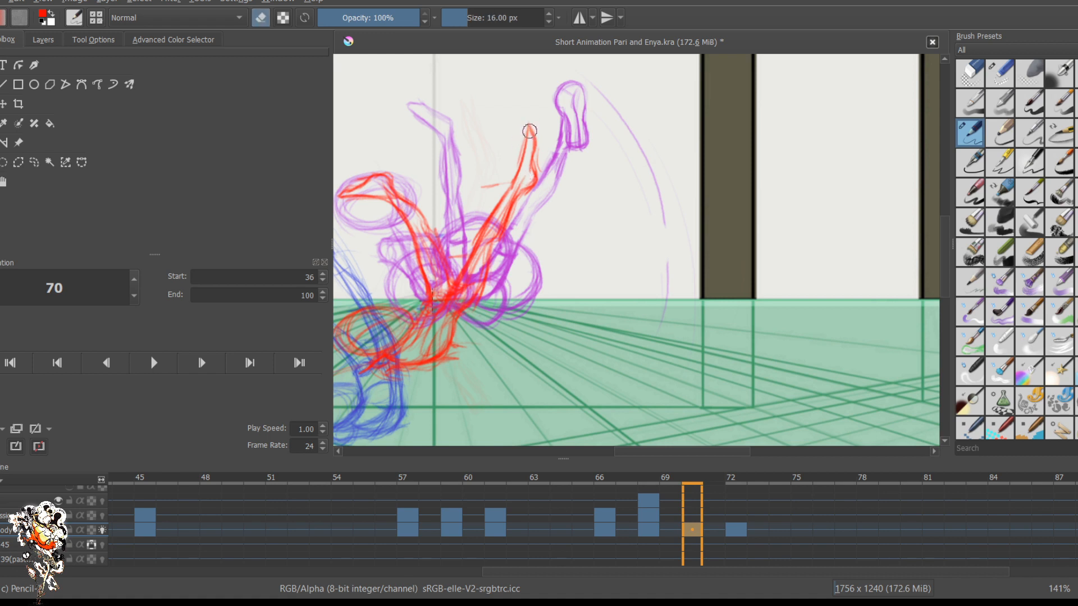
mouse_move(534, 164)
left_mouse_down()
mouse_move(533, 126)
mouse_move(527, 184)
mouse_move(516, 135)
mouse_move(515, 162)
mouse_move(538, 167)
mouse_move(530, 123)
mouse_move(529, 144)
left_mouse_up()
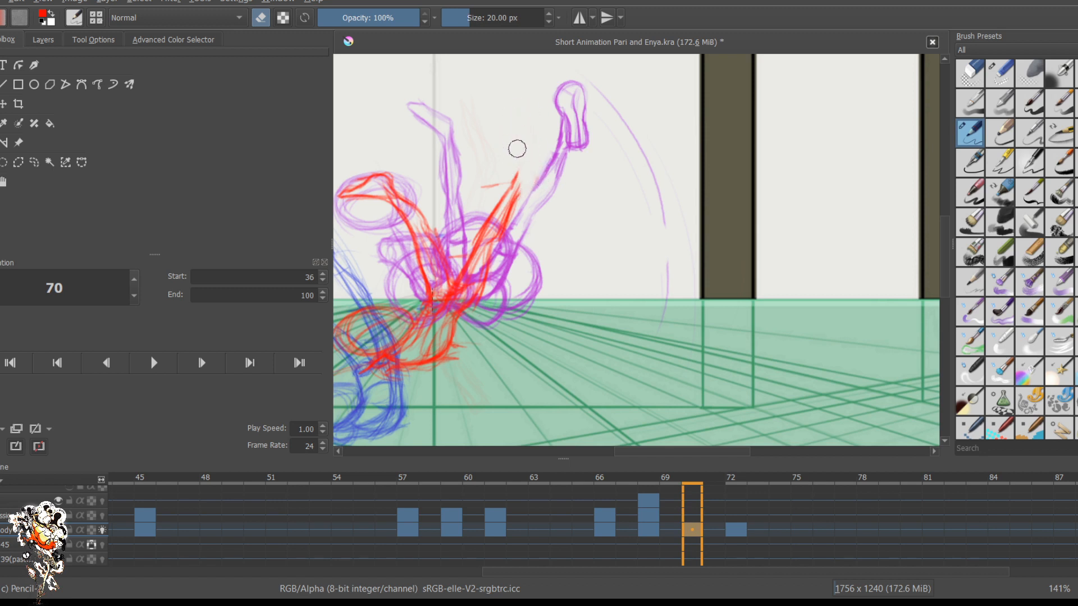
Step: Restore the 4 px pencil and sketch a new raised foot on frame 70, tilted back with a rounded ball and heel
key("e")
key("bracketleft")
key("bracketleft")
key("bracketleft")
key("bracketleft")
key("bracketleft")
key("bracketleft")
key("bracketleft")
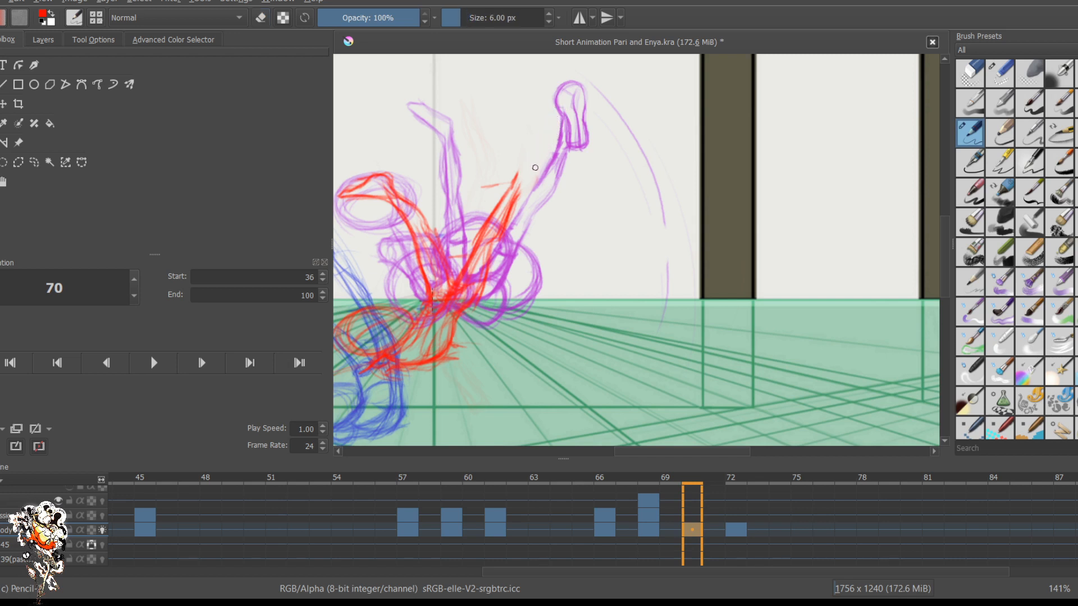
key("bracketleft")
key("bracketleft")
key("bracketleft")
left_click_drag(536, 165, 528, 167)
mouse_move(528, 155)
left_mouse_down()
mouse_move(507, 126)
mouse_move(519, 144)
mouse_move(501, 141)
mouse_move(508, 150)
mouse_move(496, 123)
mouse_move(528, 160)
mouse_move(507, 121)
mouse_move(529, 171)
left_mouse_up()
mouse_move(489, 134)
left_mouse_down()
mouse_move(514, 161)
mouse_move(499, 119)
mouse_move(514, 140)
mouse_move(487, 122)
mouse_move(509, 131)
mouse_move(484, 133)
mouse_move(488, 123)
mouse_move(499, 148)
mouse_move(497, 131)
mouse_move(488, 130)
mouse_move(494, 143)
mouse_move(487, 133)
mouse_move(486, 145)
mouse_move(491, 123)
mouse_move(490, 135)
mouse_move(506, 125)
mouse_move(488, 143)
mouse_move(521, 172)
mouse_move(499, 154)
mouse_move(510, 177)
mouse_move(493, 129)
mouse_move(533, 166)
left_mouse_up()
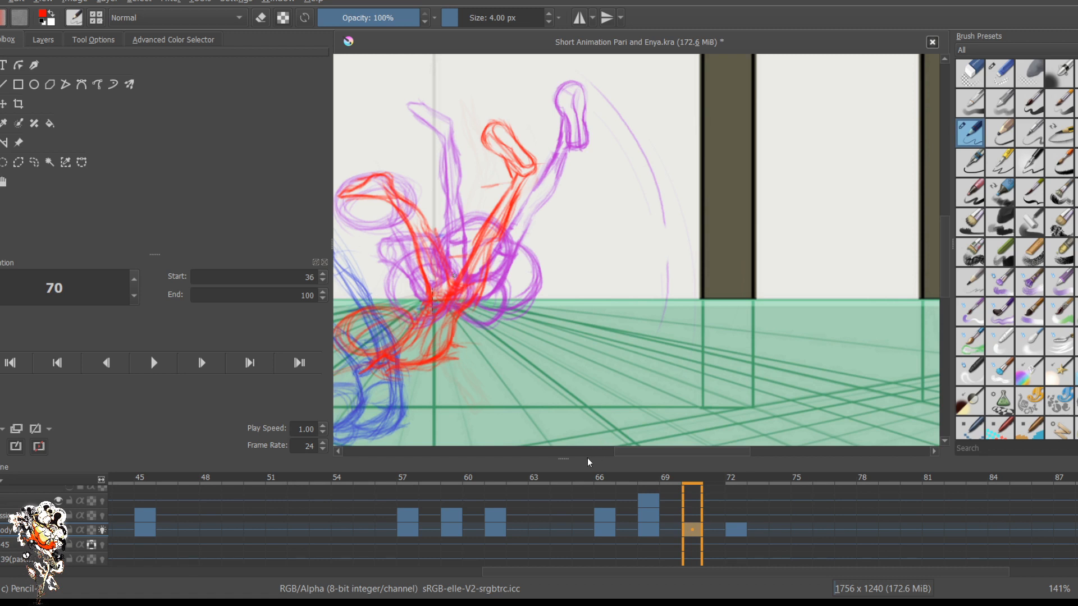
Step: Step to frame 72 and examine its pose against the ghosted drawing of frame 70
key("Right")
key("Right")
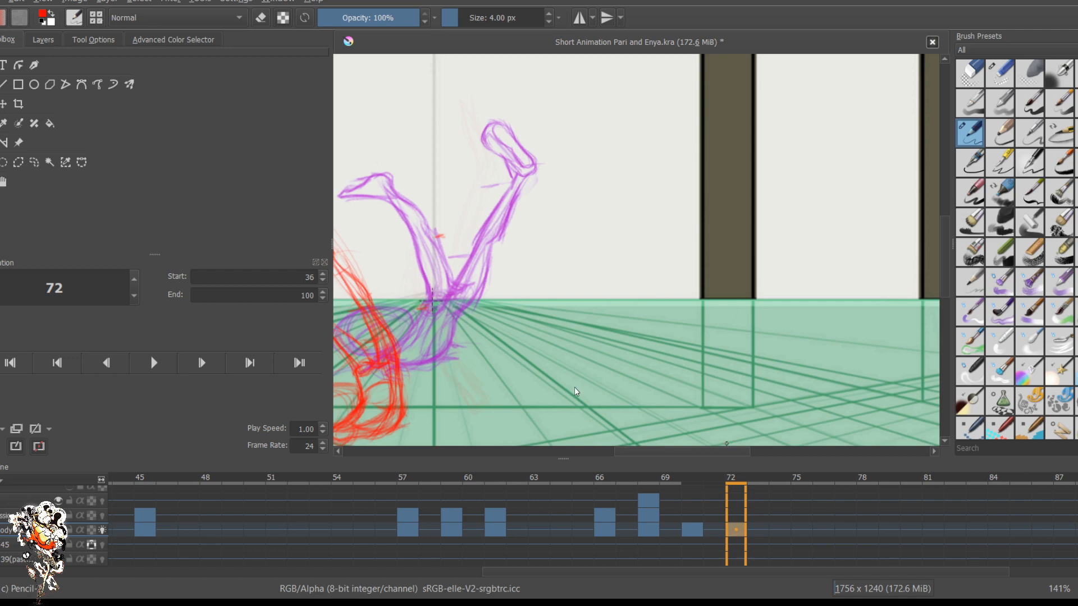
left_click_drag(726, 451, 698, 451)
scroll(689, 383, "down", 3)
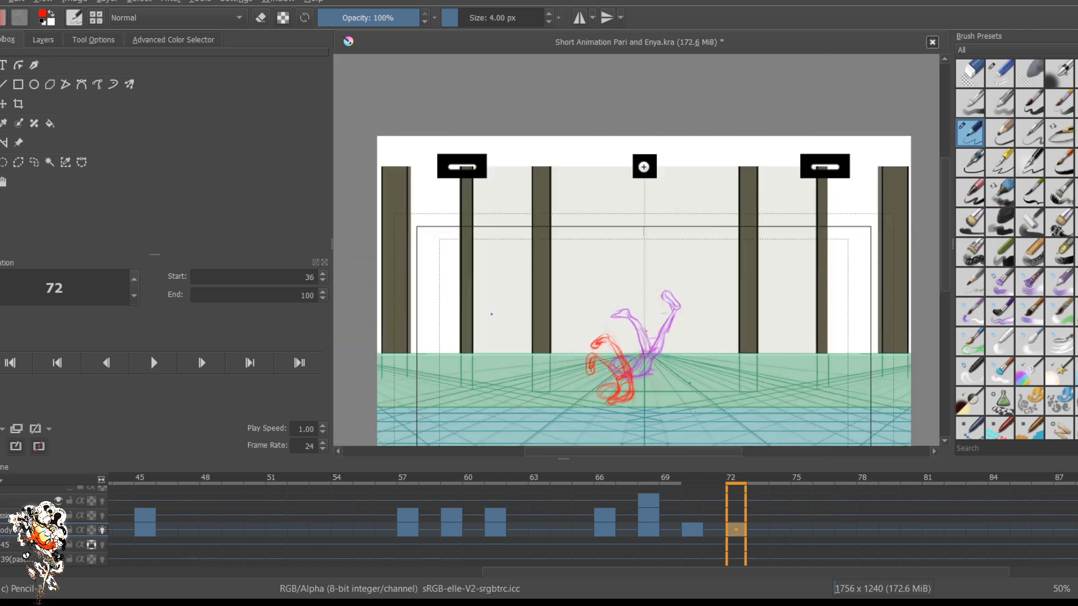
scroll(689, 383, "up", 3)
left_click_drag(537, 342, 547, 270)
Step: Replay the animation from the first frame to check the redrawn foot on frame 70 in motion
left_click(10, 362)
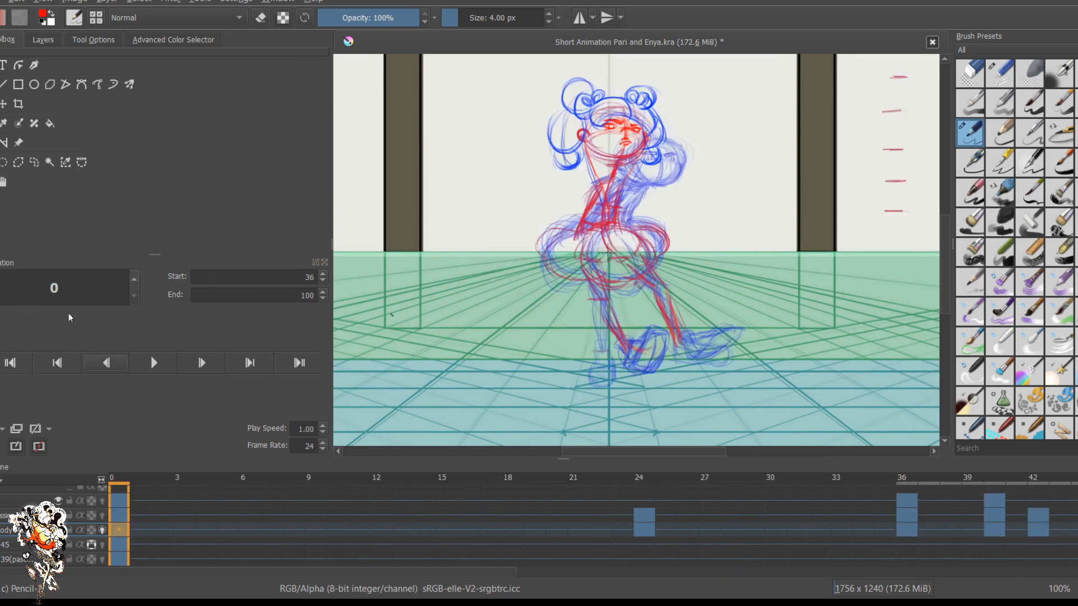
left_click(154, 363)
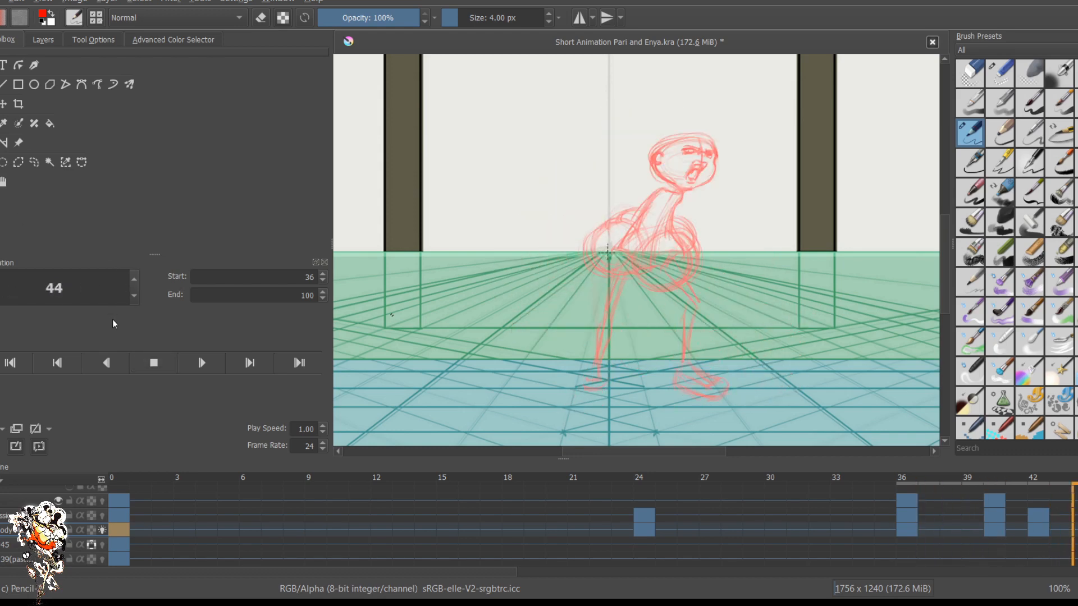
key("space")
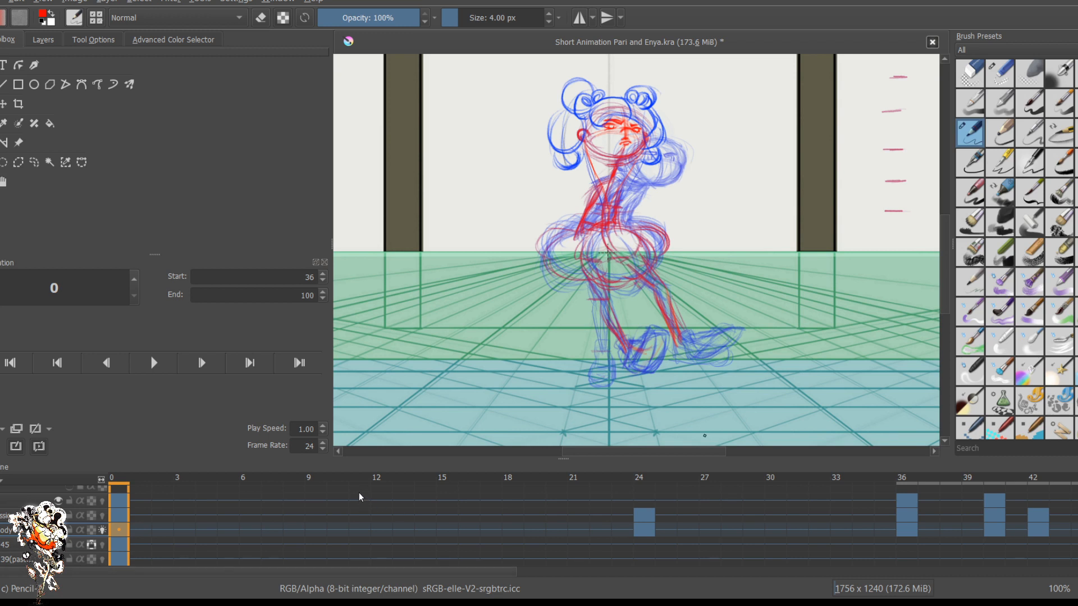
Step: Step through the keyframes from 36 to 68 and compare the character's leg and foot poses
scroll(358, 492, "down", 5)
key("Home")
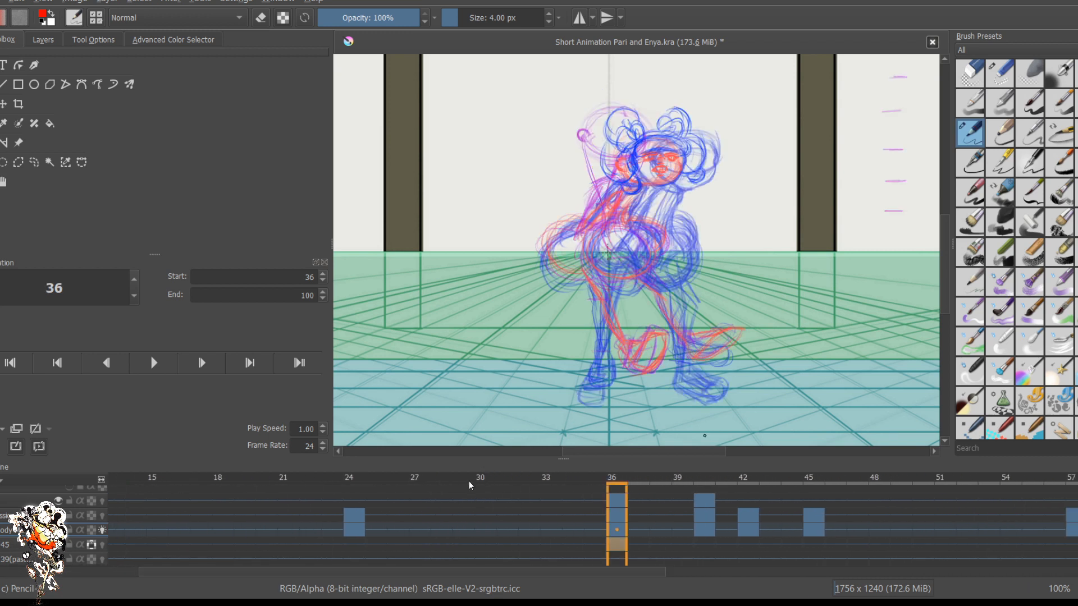
scroll(470, 492, "down", 1)
key("period")
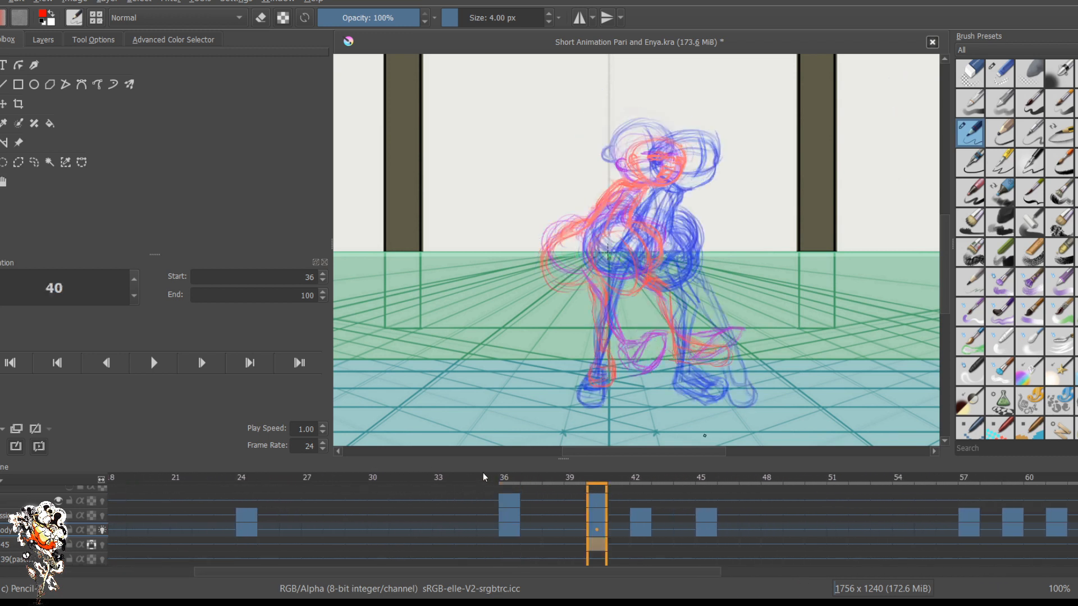
key("period")
key("period")
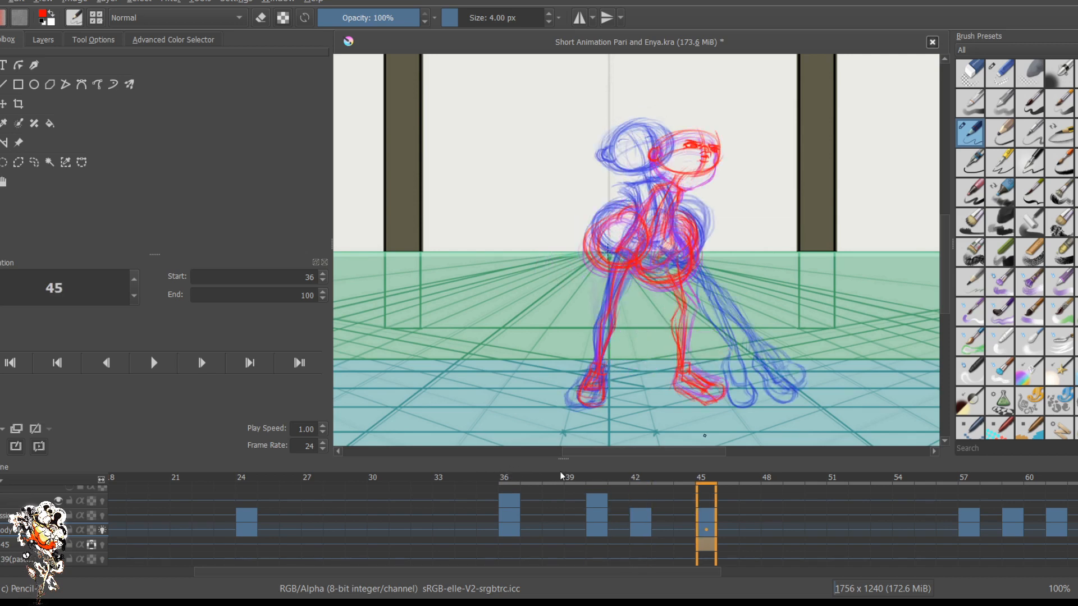
scroll(528, 487, "down", 7)
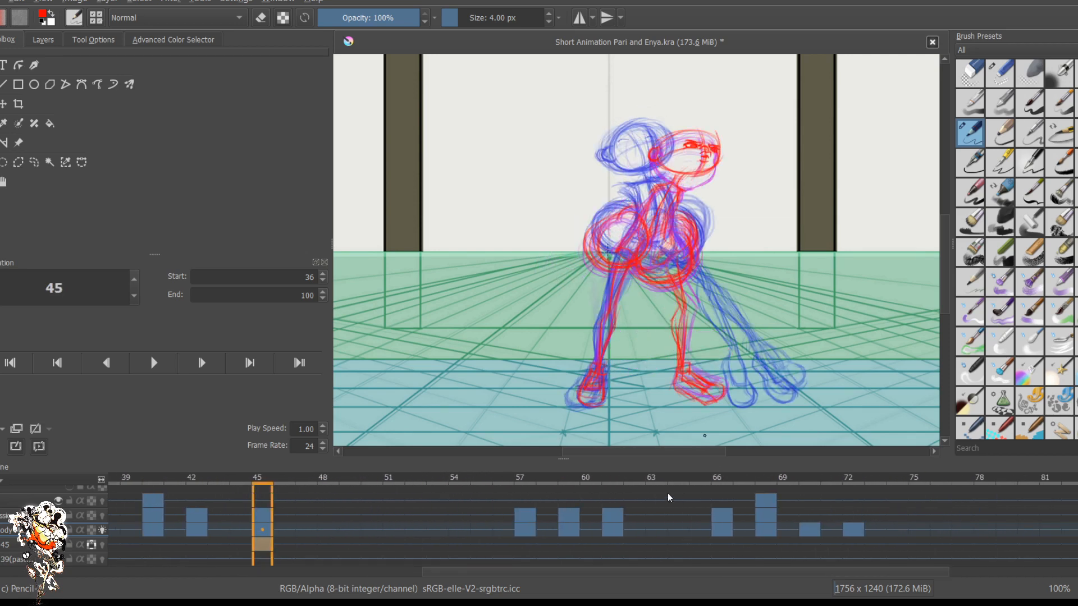
key("period")
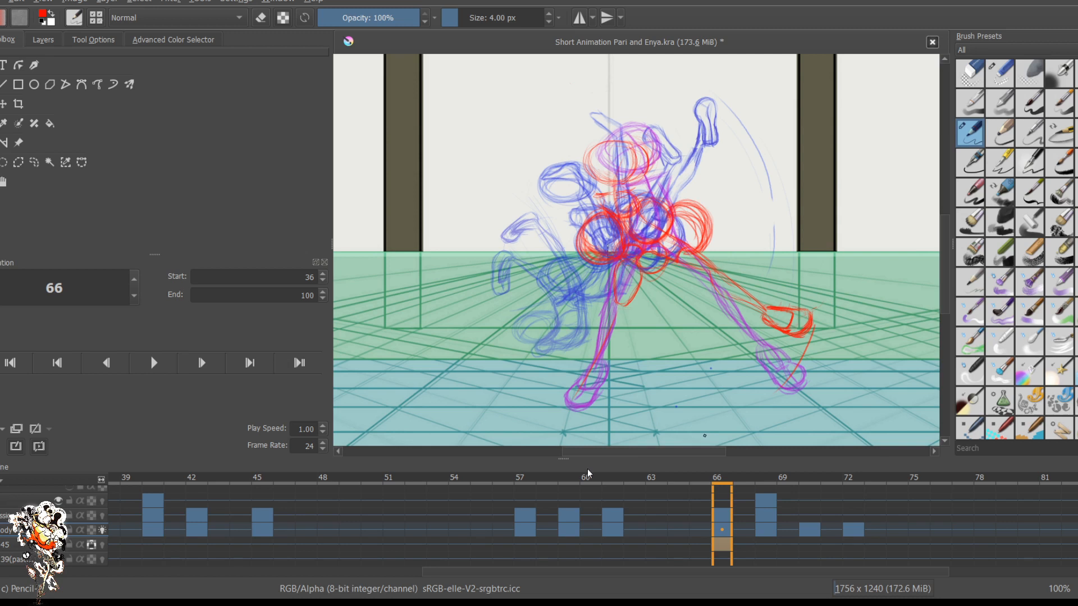
key("period")
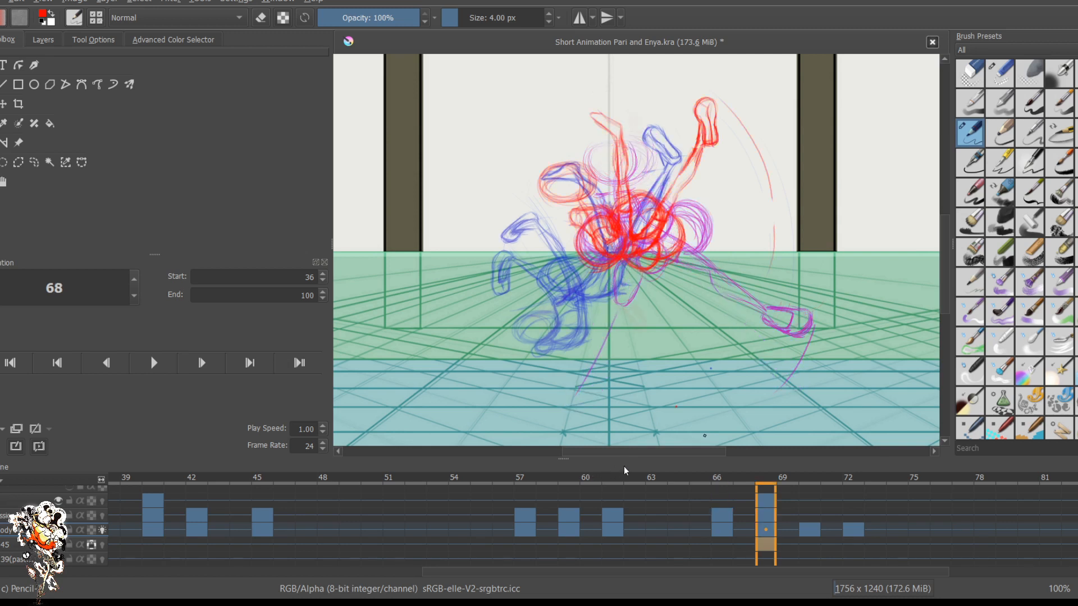
key("comma")
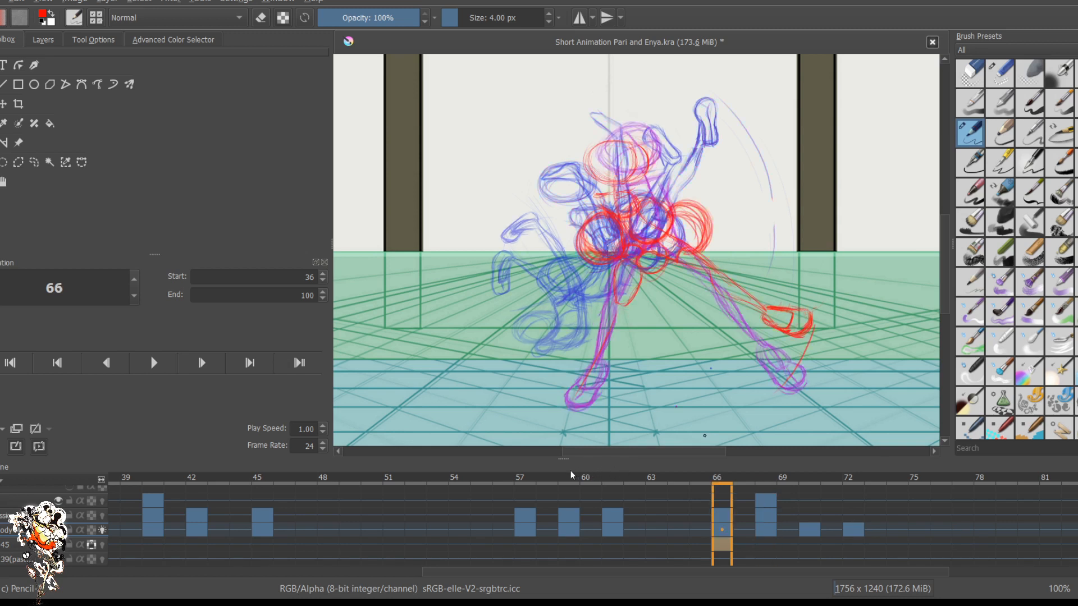
key("period")
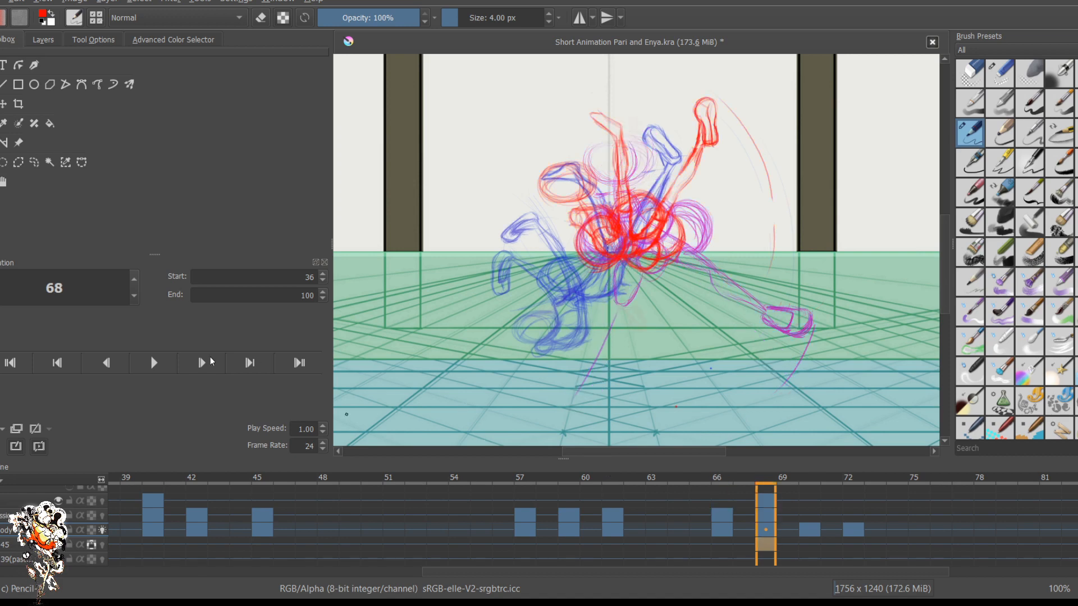
Step: Turn off the body layer's onion skin and sketch a rounded sole and heel around the upright leg's foot on frame 68
left_click(102, 530)
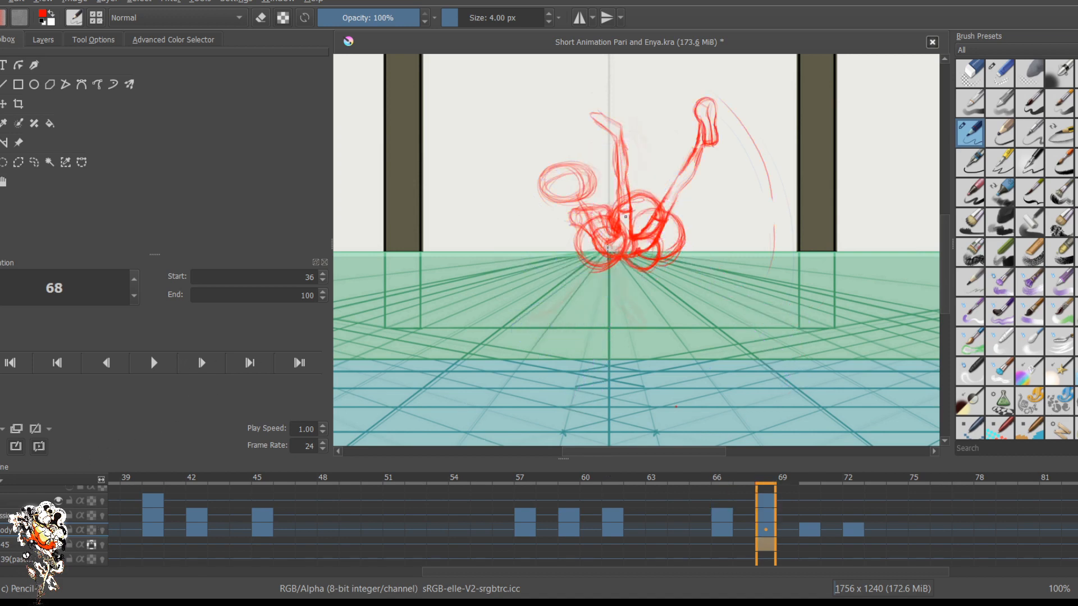
scroll(646, 194, "up", 3)
scroll(647, 193, "down", 3)
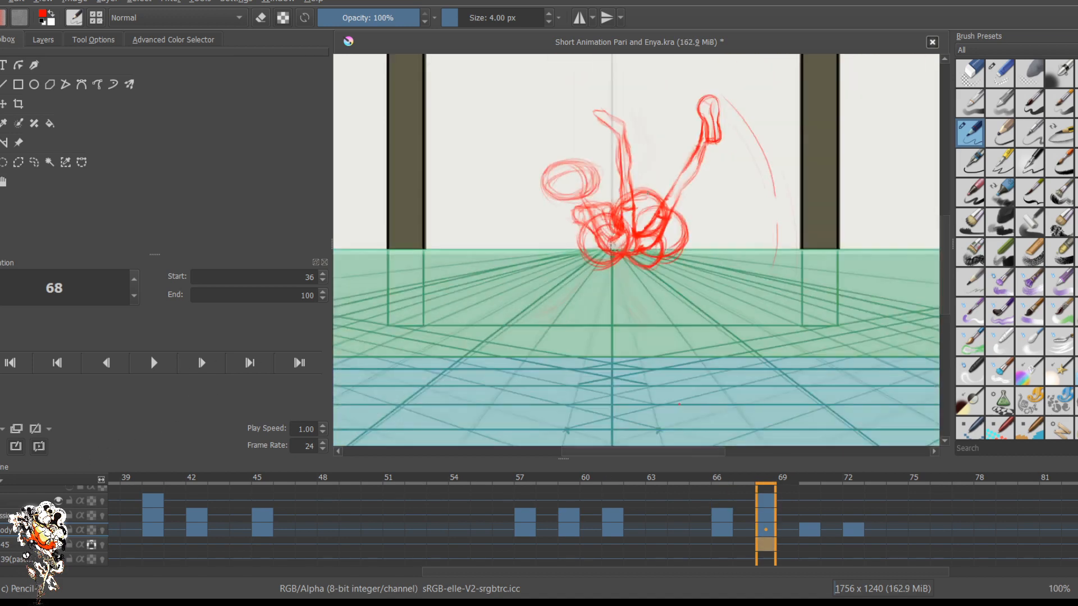
scroll(647, 193, "up", 2)
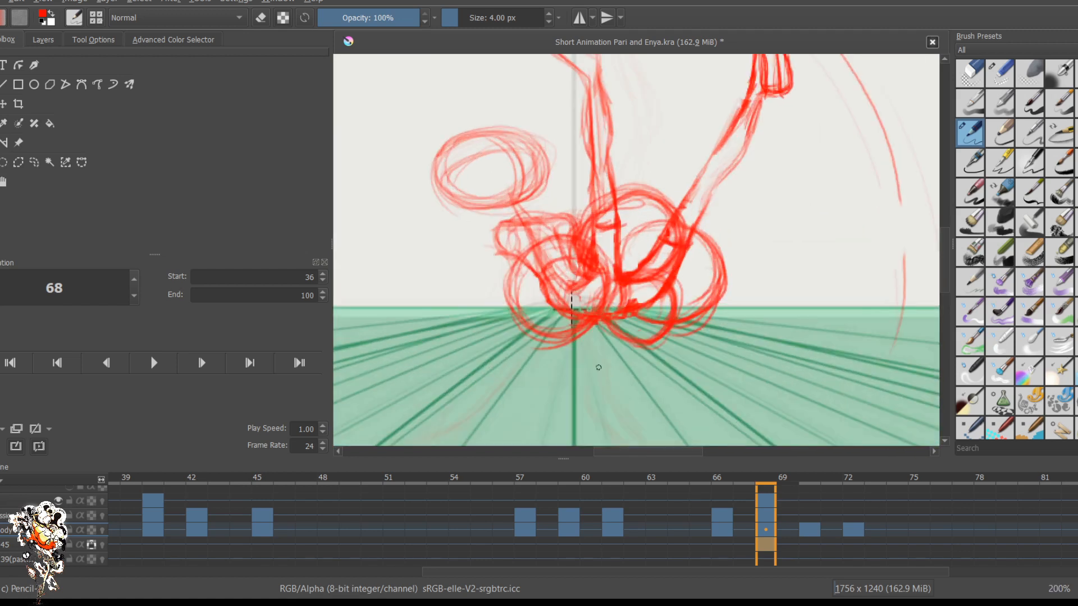
left_click_drag(477, 93, 516, 227)
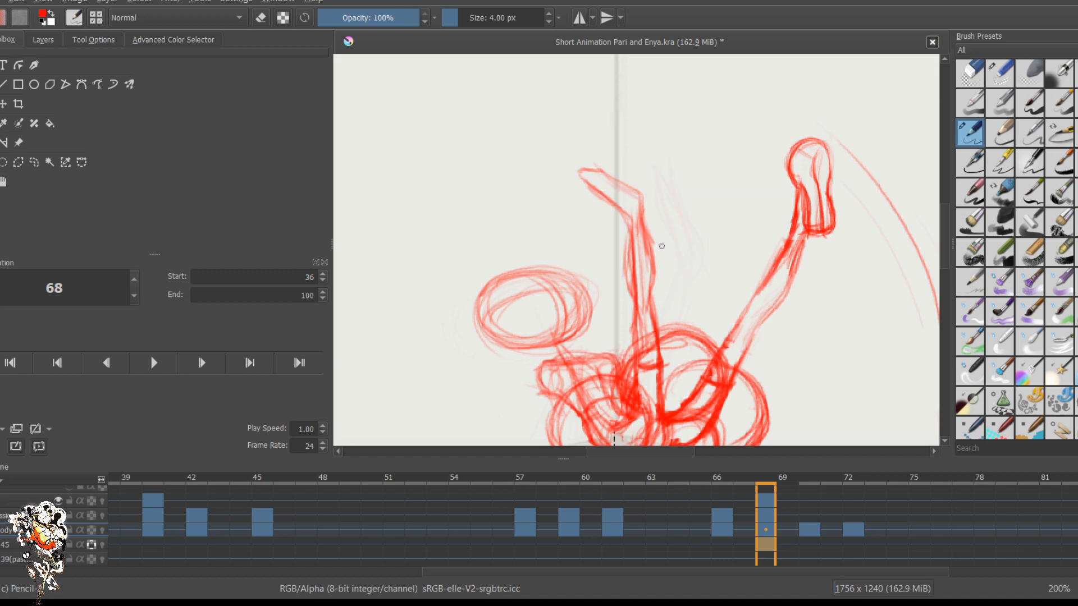
mouse_move(630, 218)
left_mouse_down()
mouse_move(634, 177)
mouse_move(652, 199)
mouse_move(638, 212)
mouse_move(616, 170)
mouse_move(576, 162)
mouse_move(633, 181)
mouse_move(599, 157)
mouse_move(632, 177)
mouse_move(579, 157)
mouse_move(601, 157)
mouse_move(588, 178)
mouse_move(577, 169)
mouse_move(588, 161)
mouse_move(629, 199)
left_mouse_up()
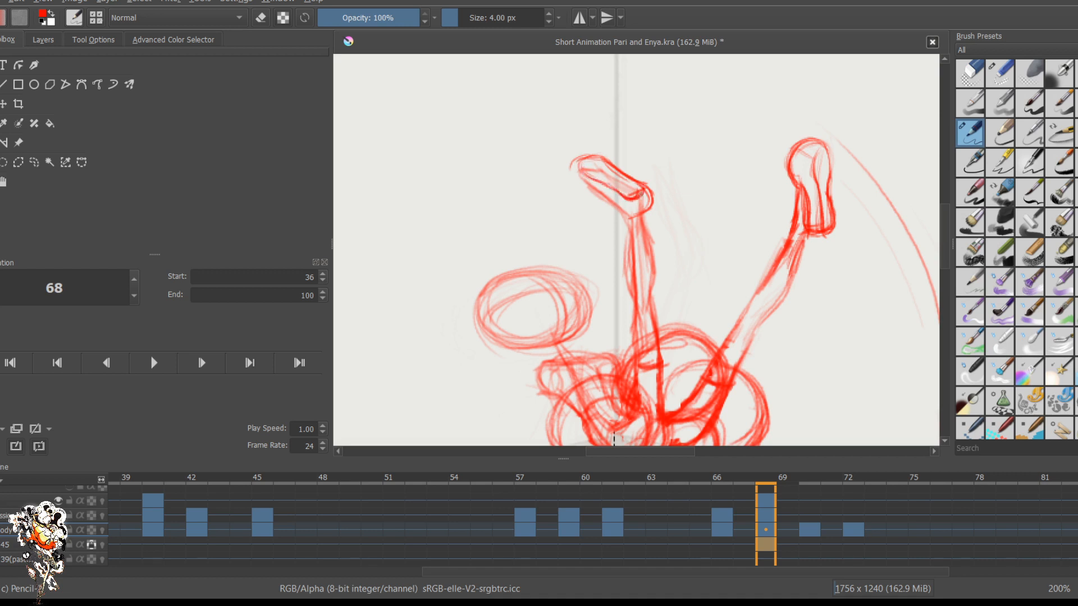
mouse_move(599, 158)
left_mouse_down()
mouse_move(574, 158)
mouse_move(574, 188)
mouse_move(570, 169)
mouse_move(583, 200)
mouse_move(641, 214)
mouse_move(652, 196)
left_mouse_up()
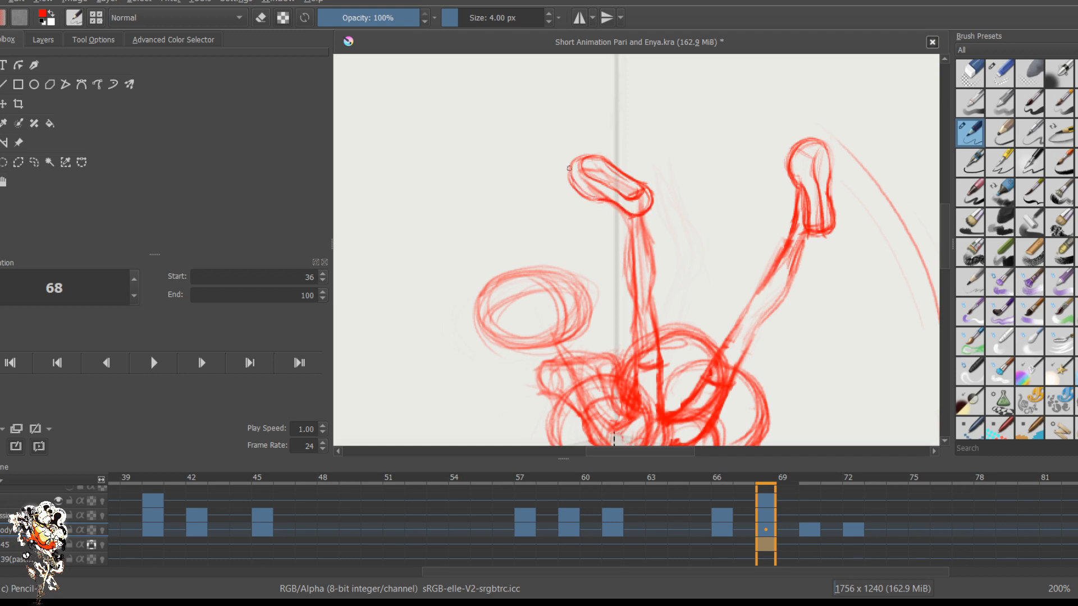
left_click_drag(600, 158, 580, 173)
Step: Flip between frames 66, 68 and 70 to examine how the foot poses follow one another
scroll(767, 233, "down", 5)
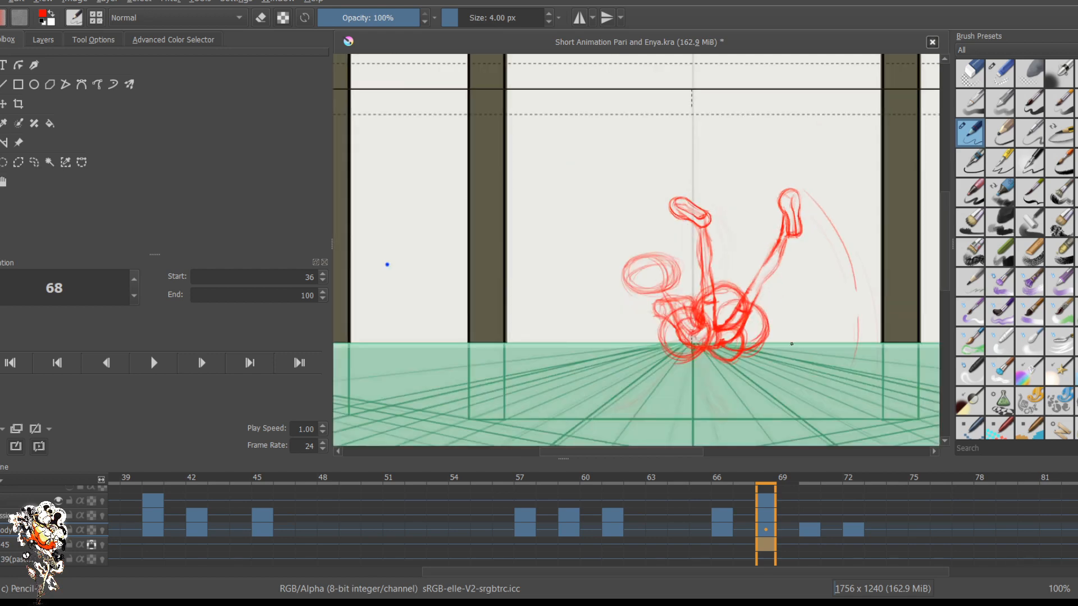
scroll(793, 354, "up", 5)
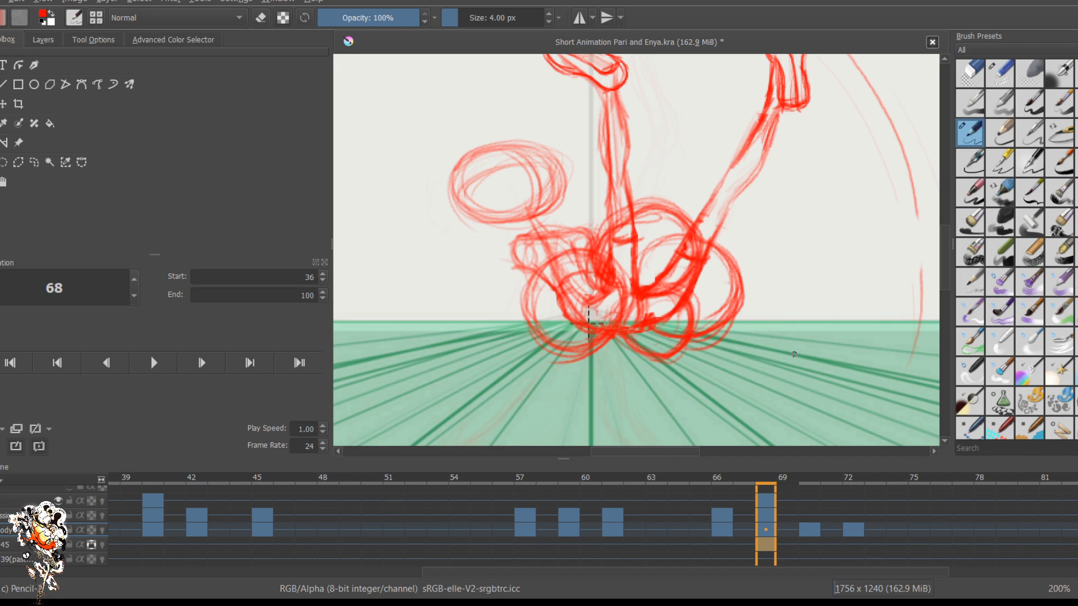
scroll(747, 217, "down", 3)
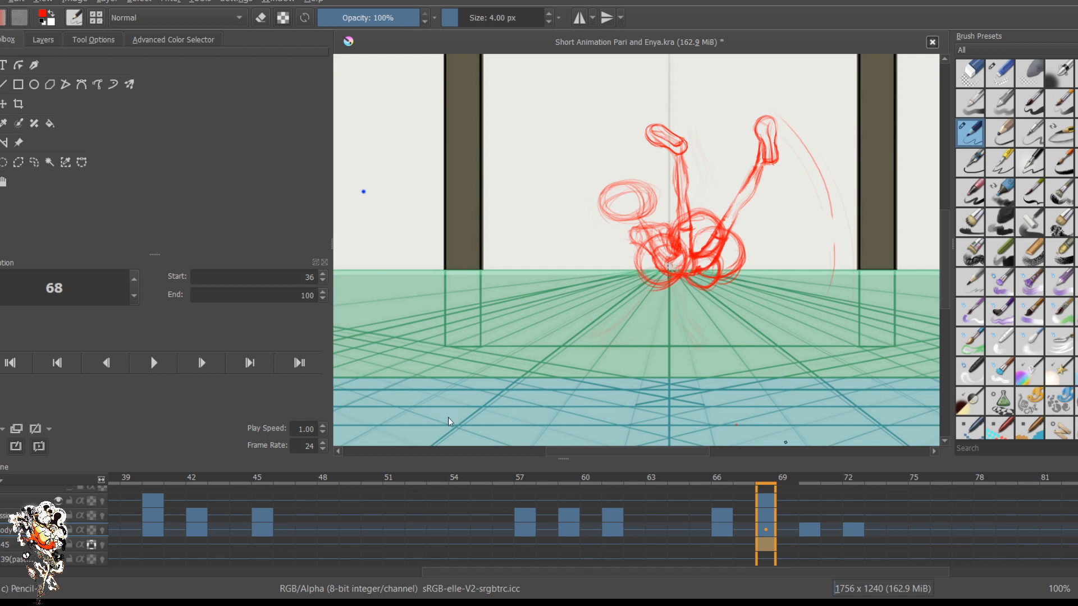
scroll(673, 316, "down", 2)
scroll(674, 317, "up", 1)
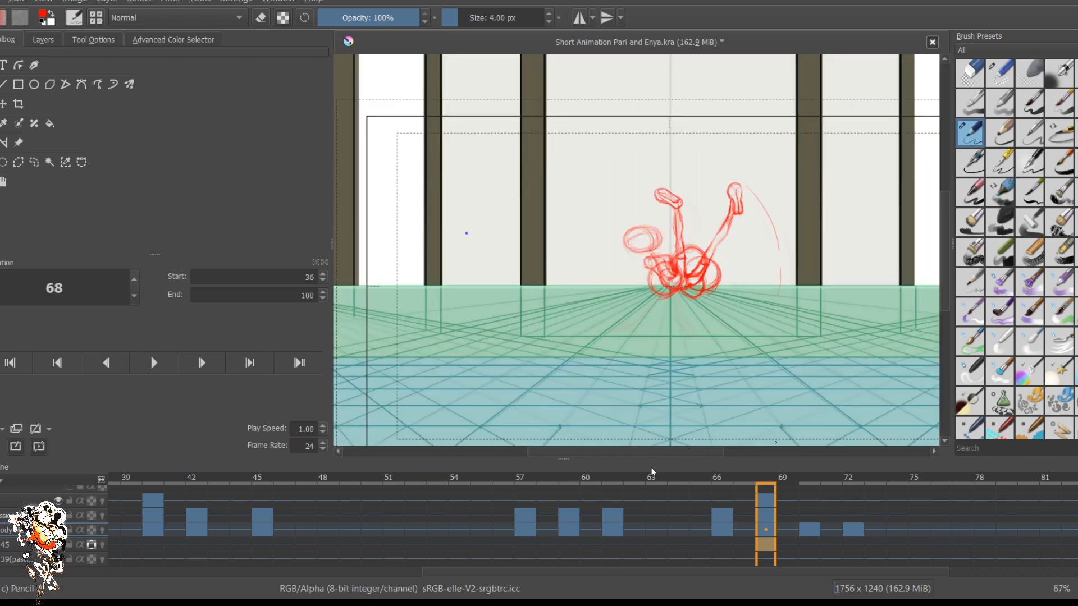
key("period")
scroll(671, 405, "up", 3)
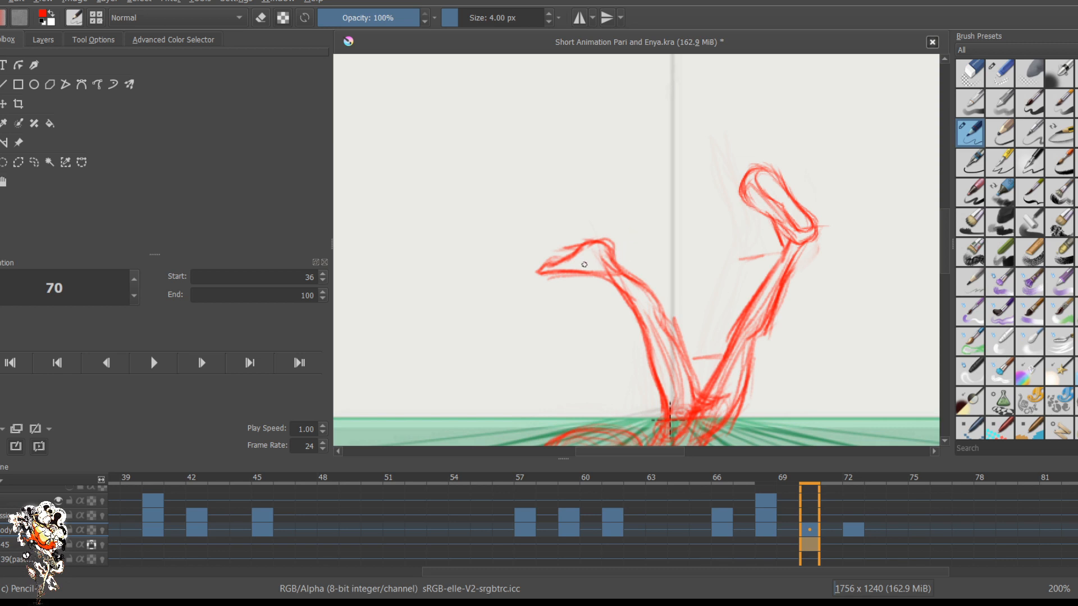
scroll(588, 263, "down", 3)
key("comma")
key("comma")
key("comma")
key("comma")
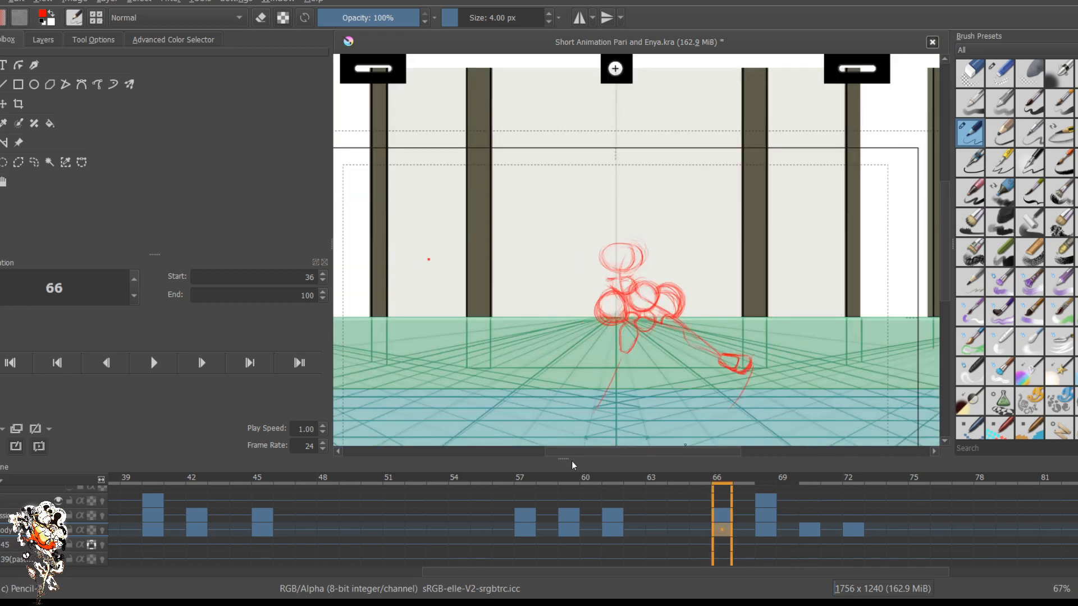
key("period")
key("period")
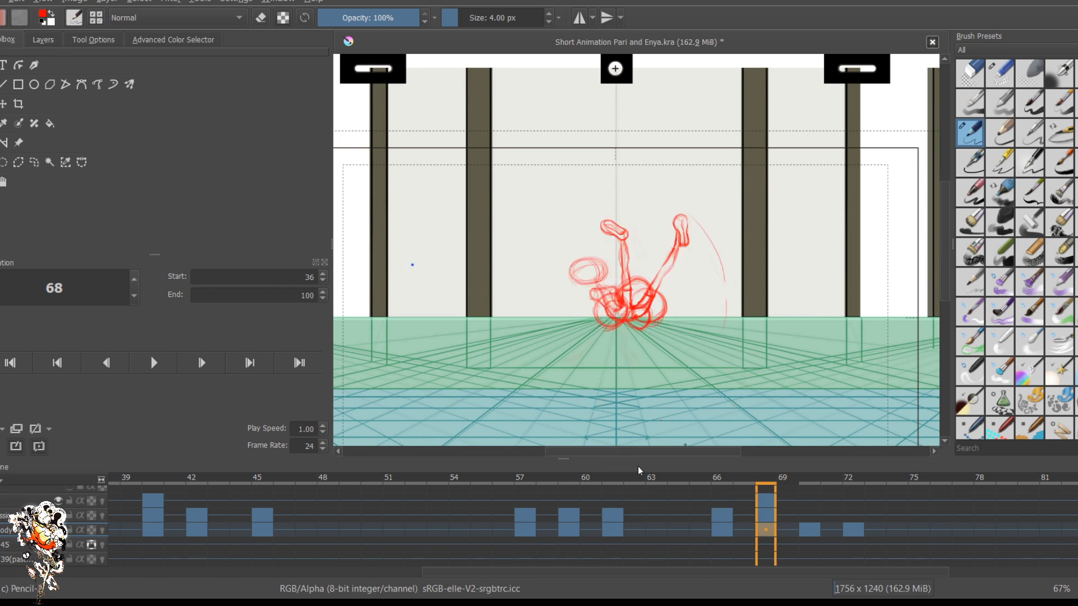
Step: Compare the foot poses on frames 70 and 72, and redraw the bent leg's foot on frame 70 with a rounder toe
key("period")
key("period")
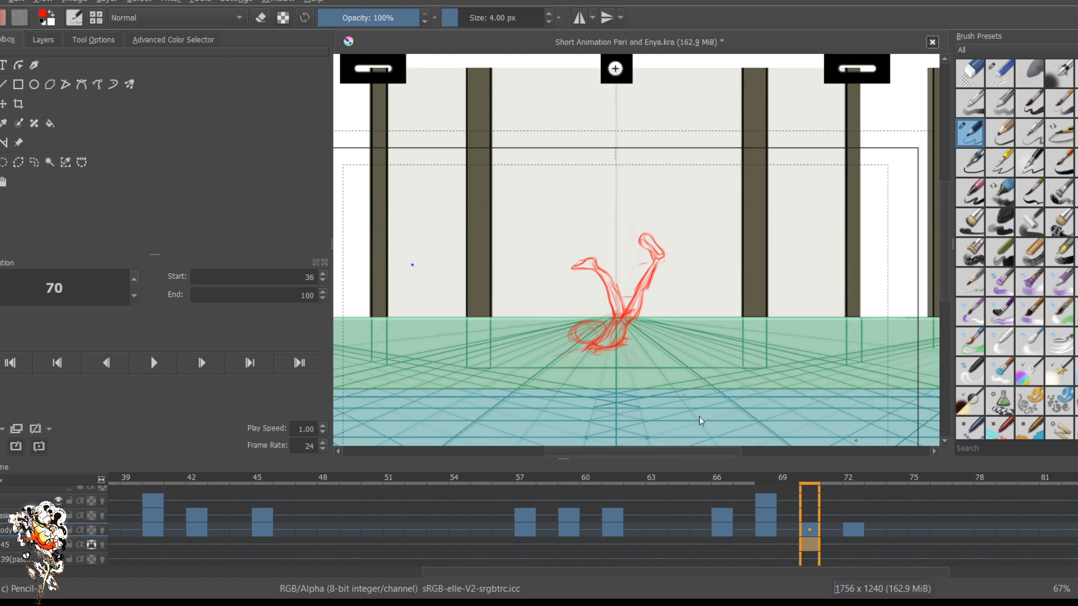
key("period")
key("period")
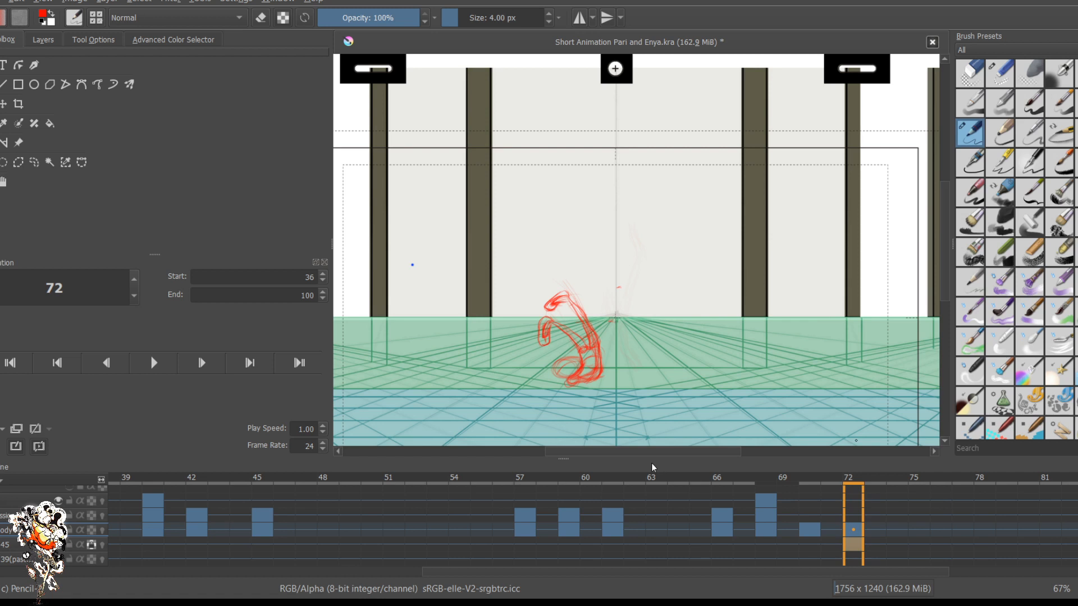
key("comma")
key("comma")
scroll(630, 299, "up", 2)
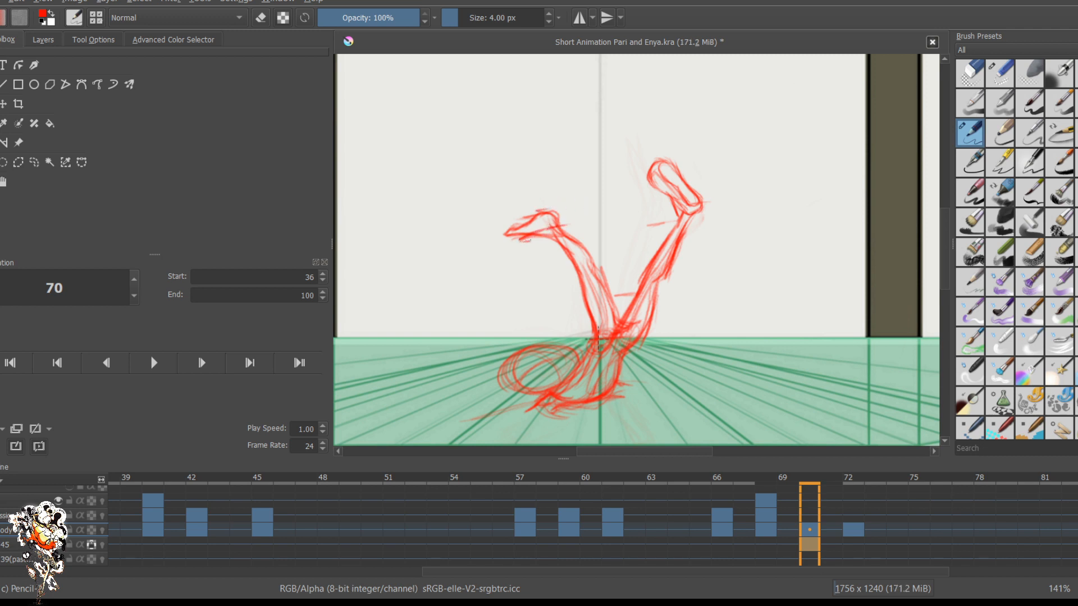
mouse_move(526, 239)
left_mouse_down()
mouse_move(547, 214)
mouse_move(564, 220)
mouse_move(548, 210)
mouse_move(562, 227)
mouse_move(544, 215)
mouse_move(501, 242)
mouse_move(512, 231)
mouse_move(523, 246)
mouse_move(536, 239)
mouse_move(509, 246)
mouse_move(537, 239)
mouse_move(497, 235)
mouse_move(533, 213)
left_mouse_up()
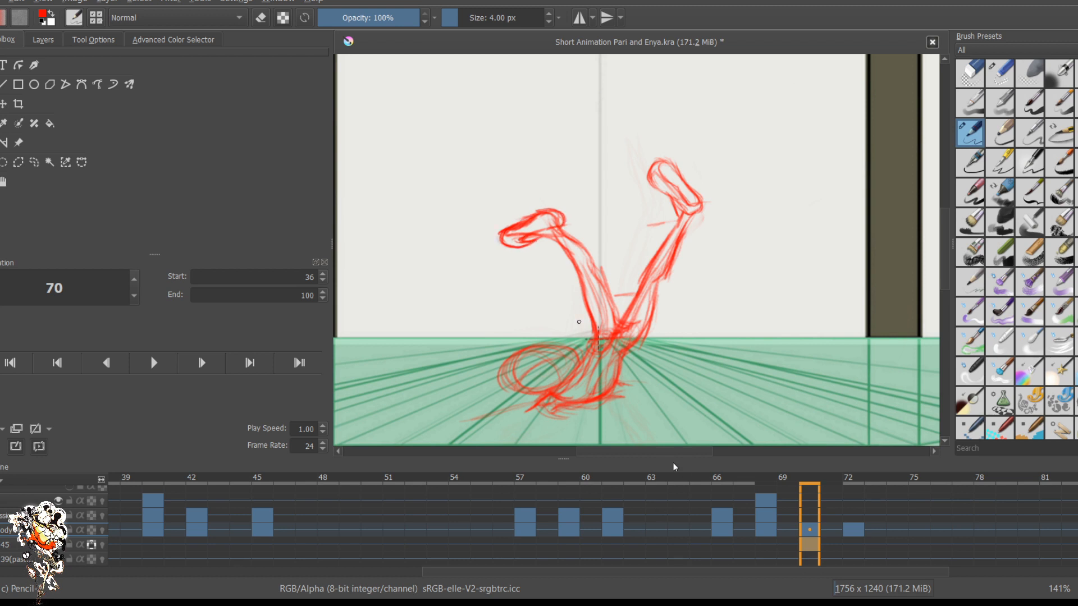
Step: Replay the whole animation from frame 0 to check the fall and the reshaped toe in motion
key("period")
scroll(599, 275, "down", 3)
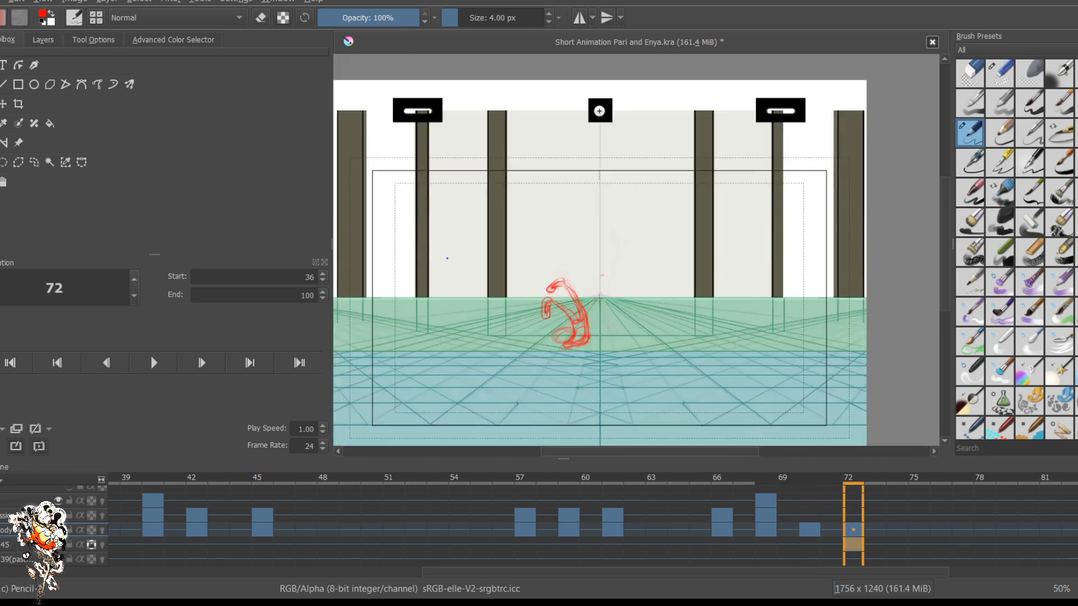
left_click(10, 362)
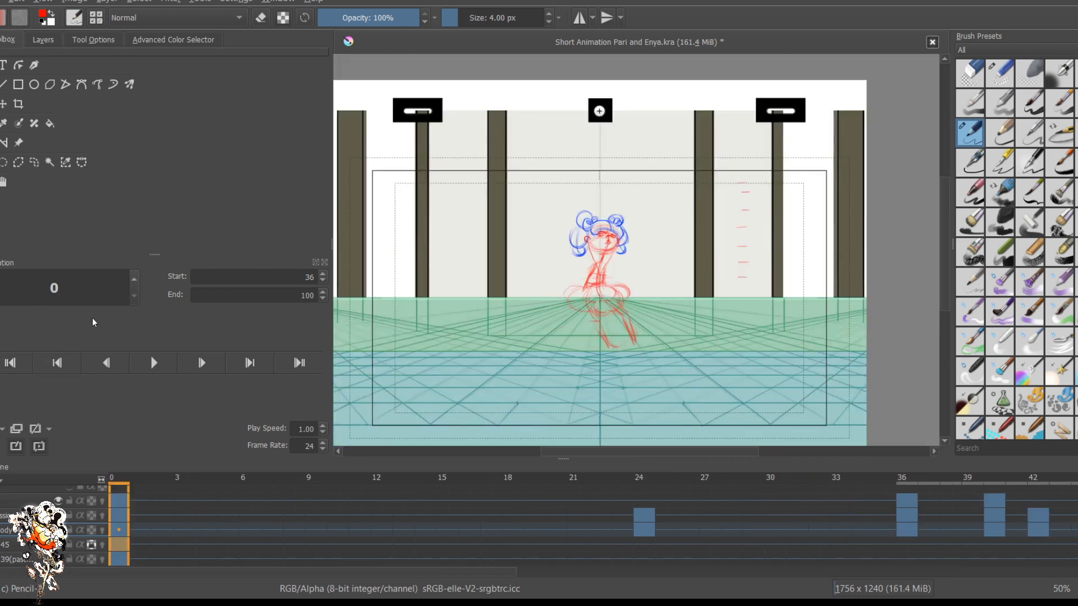
left_click(154, 362)
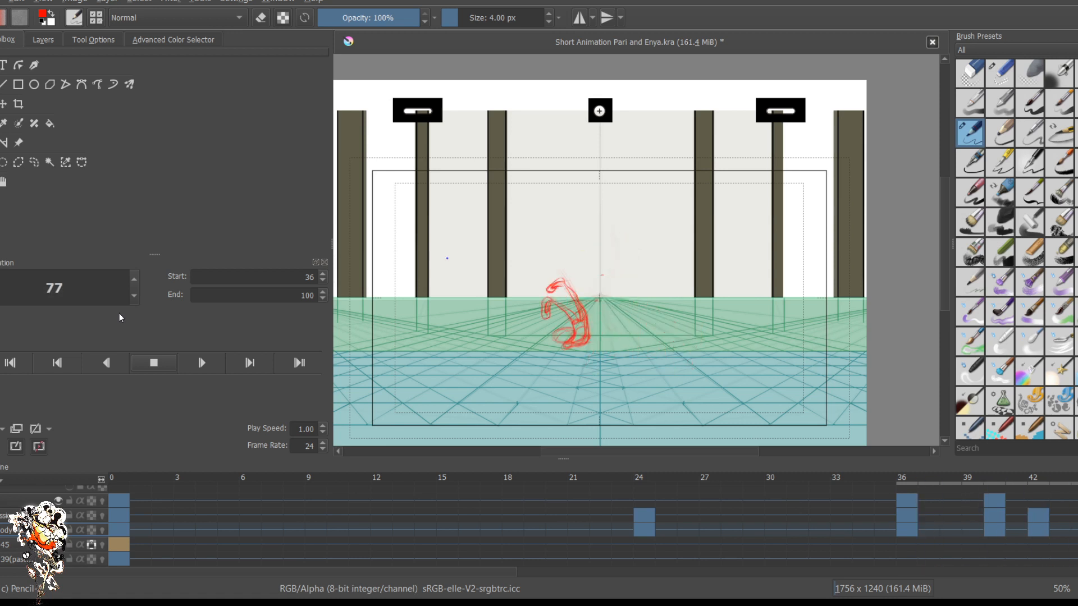
key("space")
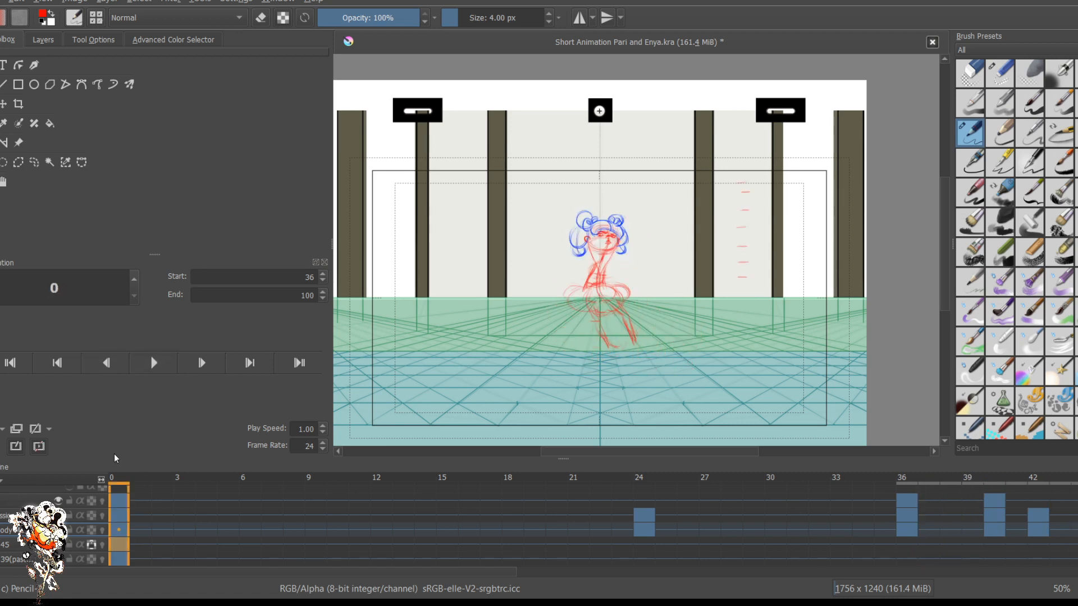
Step: Step through the keyframes from 36 to 61 and examine how the body and leg poses progress
scroll(359, 491, "right", 5)
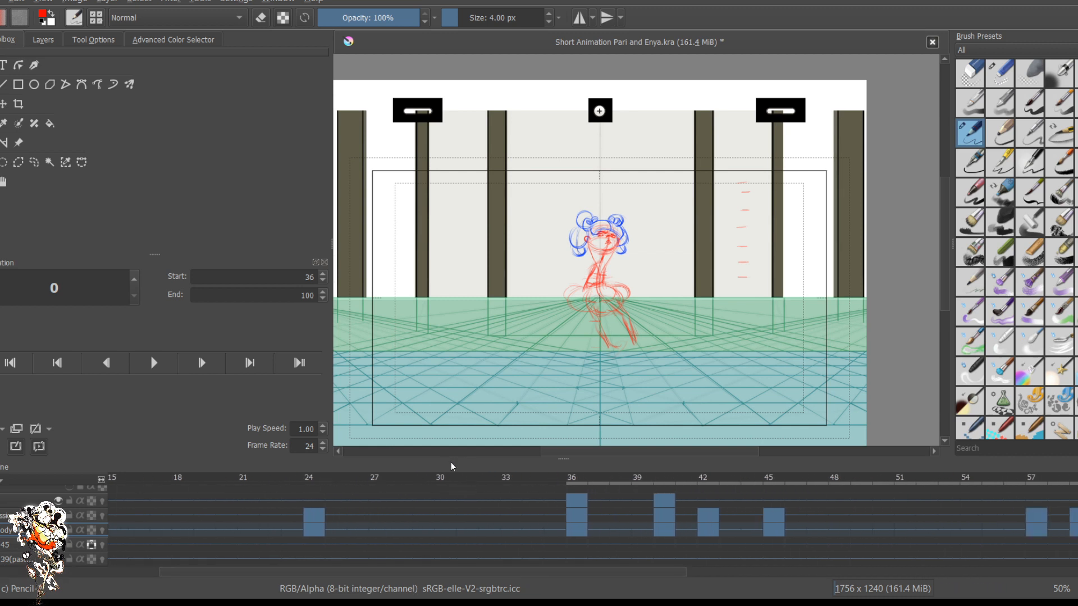
left_click(573, 478)
key("period")
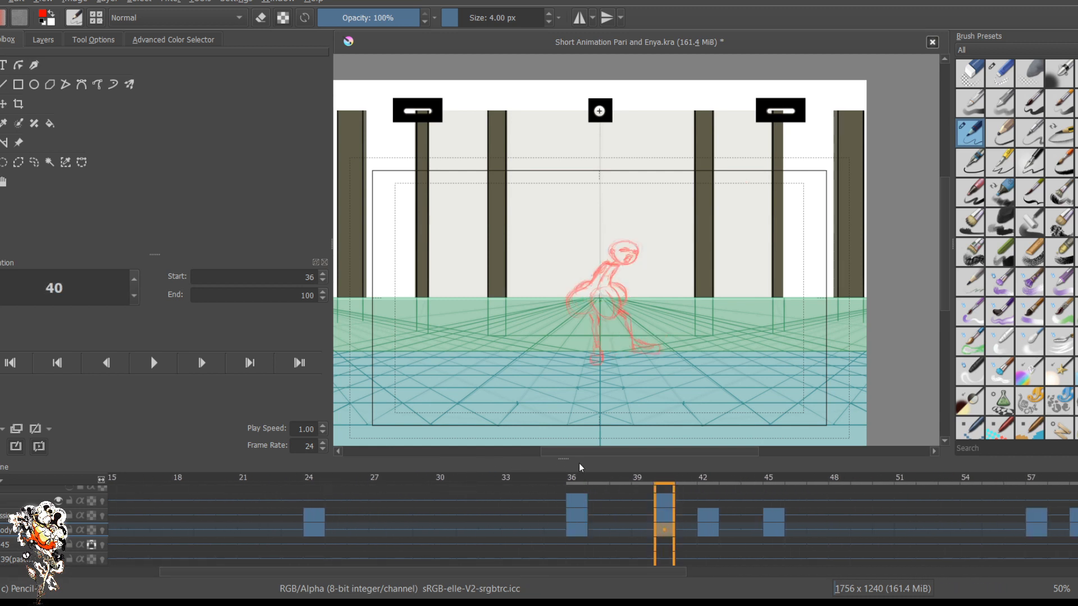
key("period")
key("period")
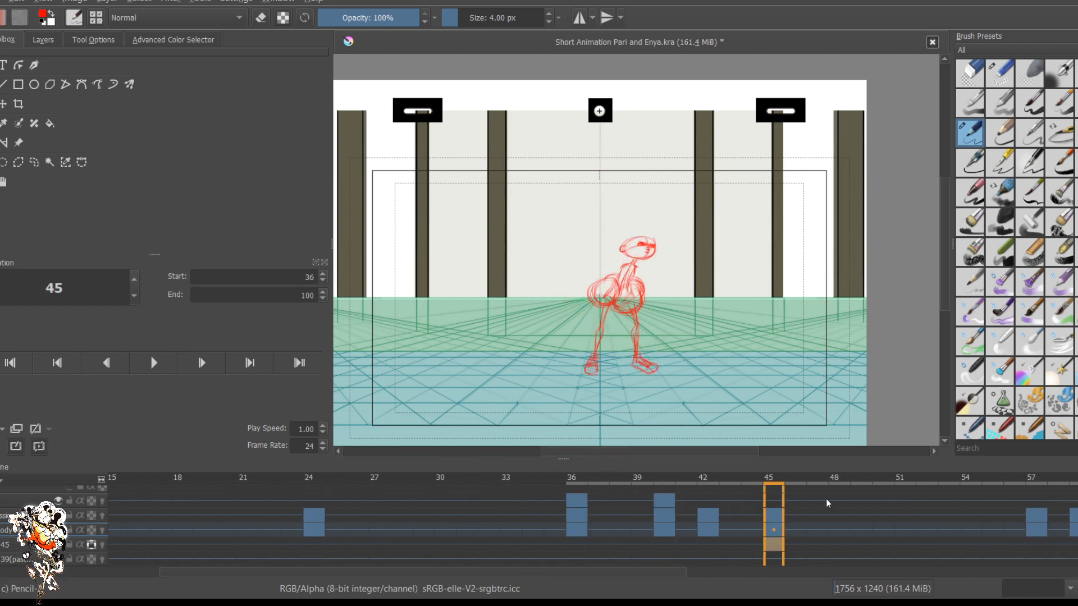
key("period")
key("period")
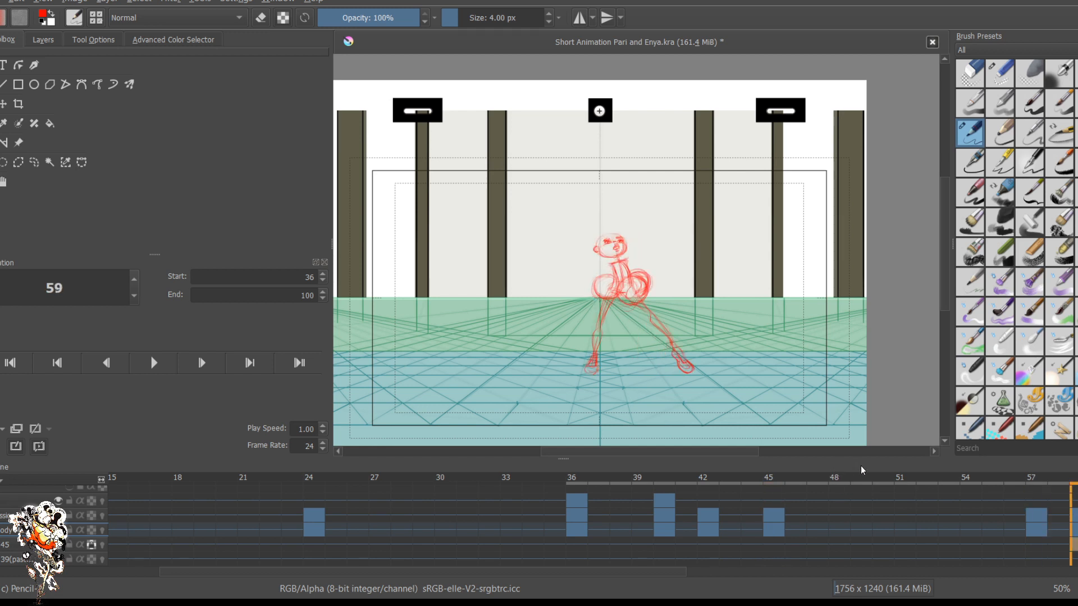
key("period")
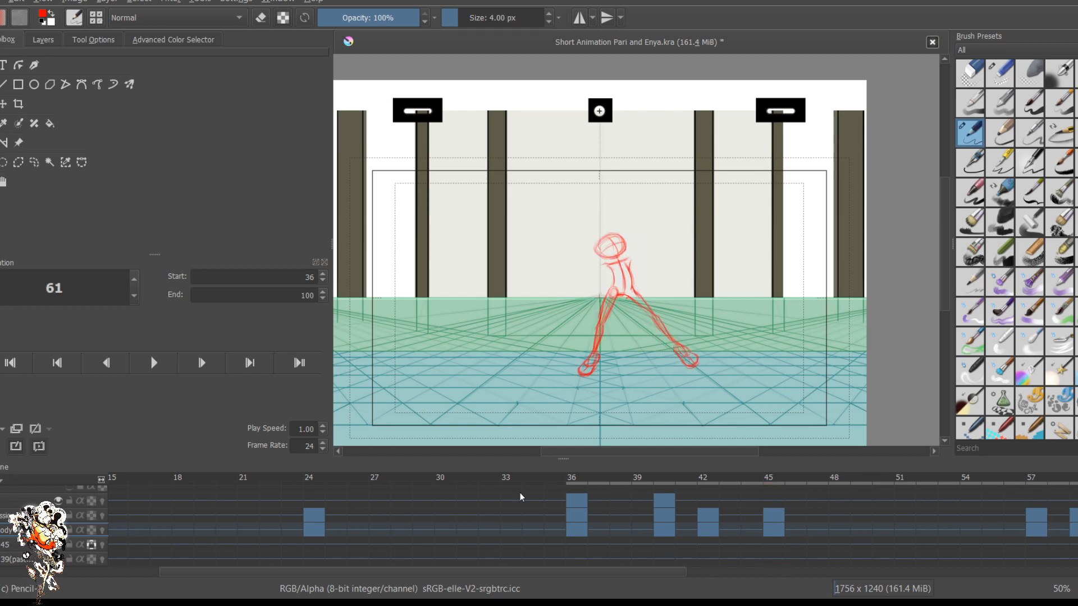
Step: Turn on the body layer's onion skin on frame 61 to show the neighbouring poses around the character
scroll(677, 332, "up", 2)
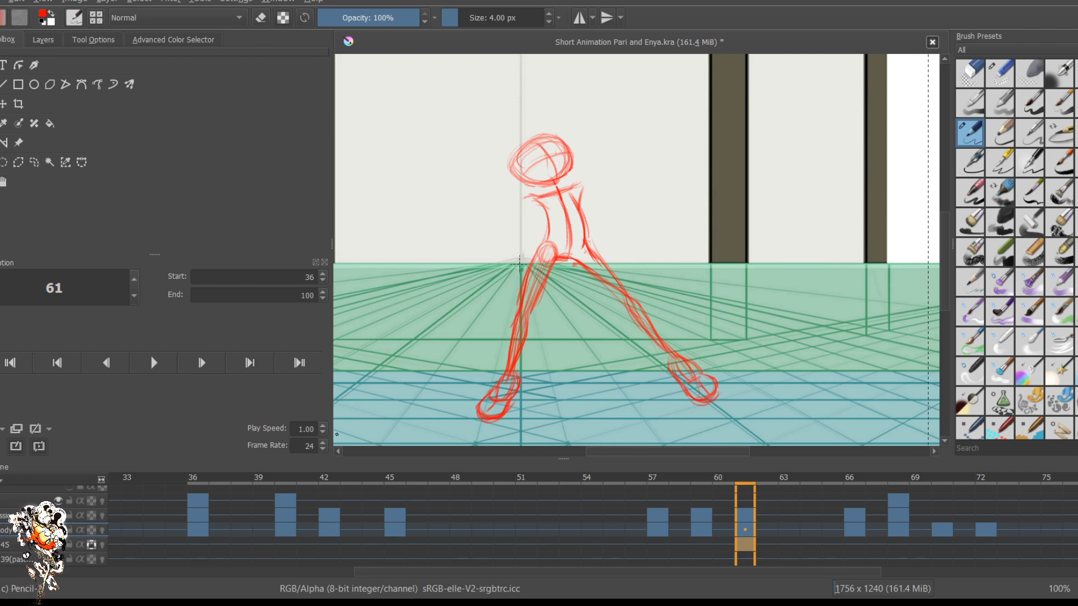
key("o")
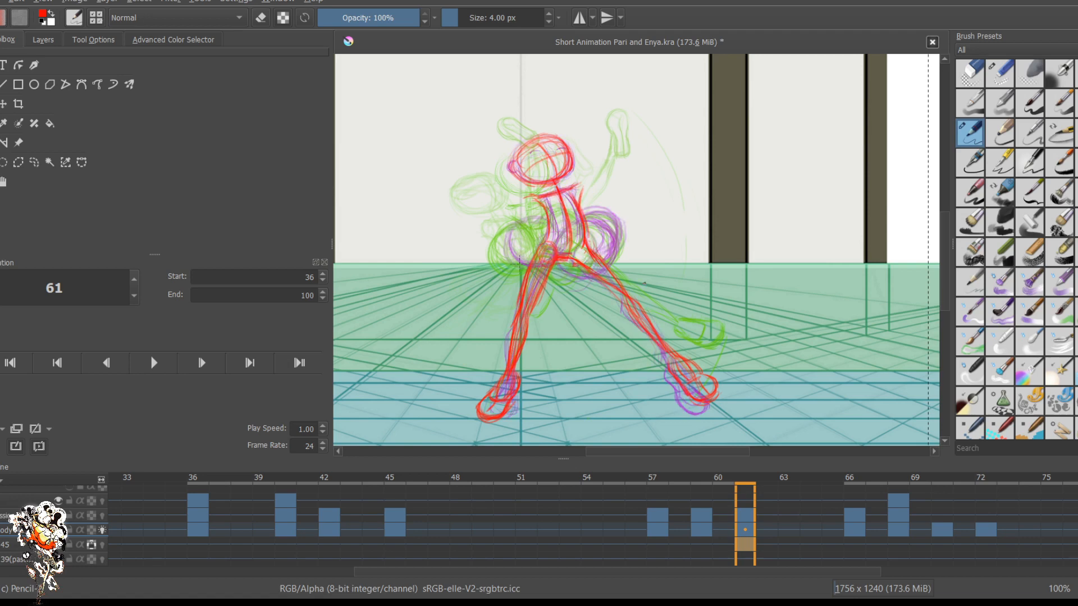
key("plus")
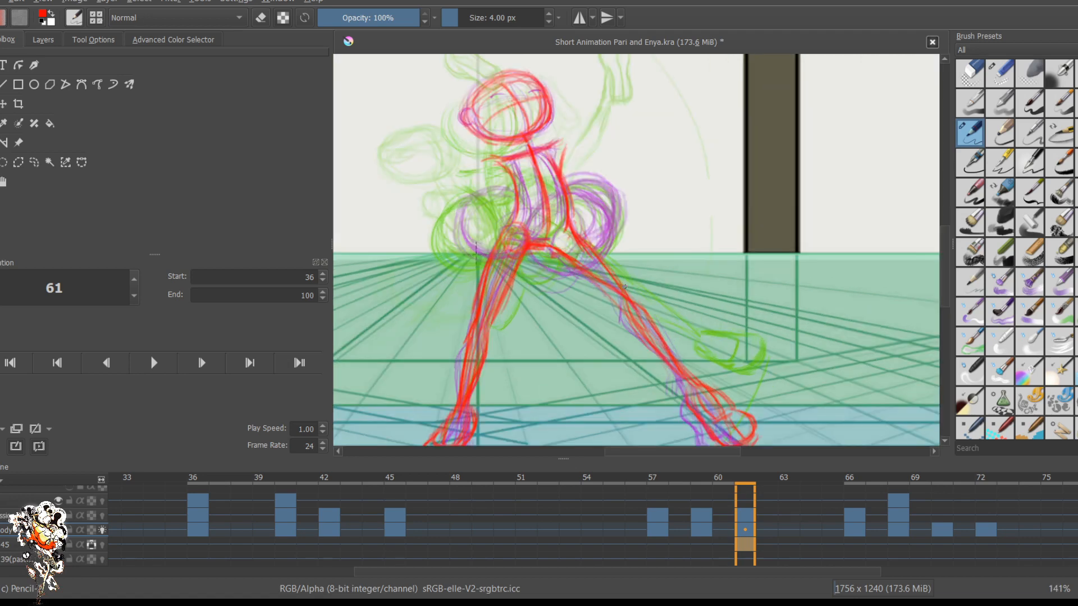
key("minus")
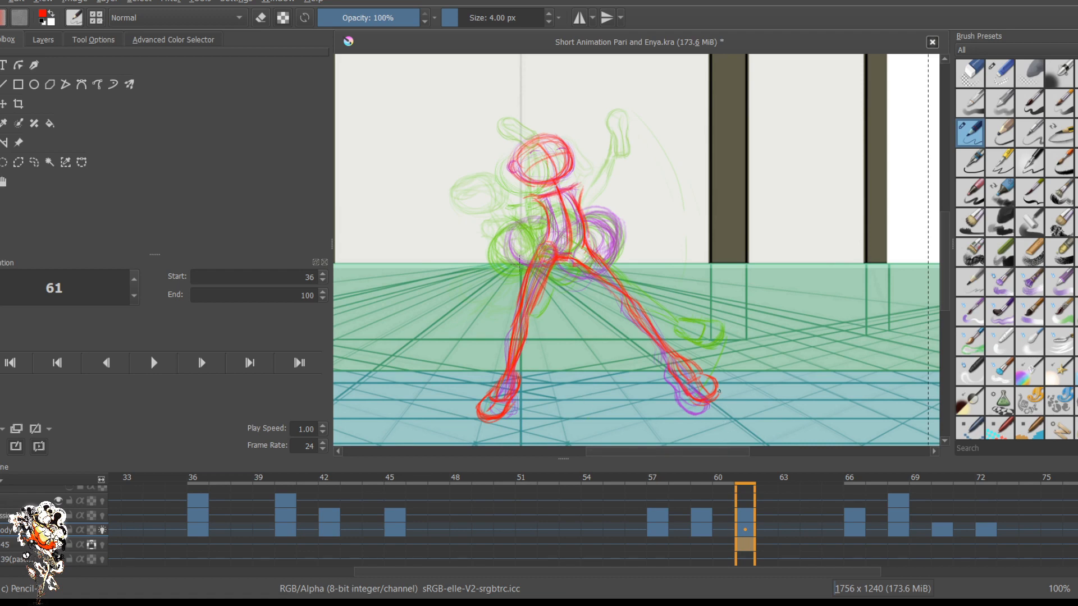
scroll(719, 391, "up", 1)
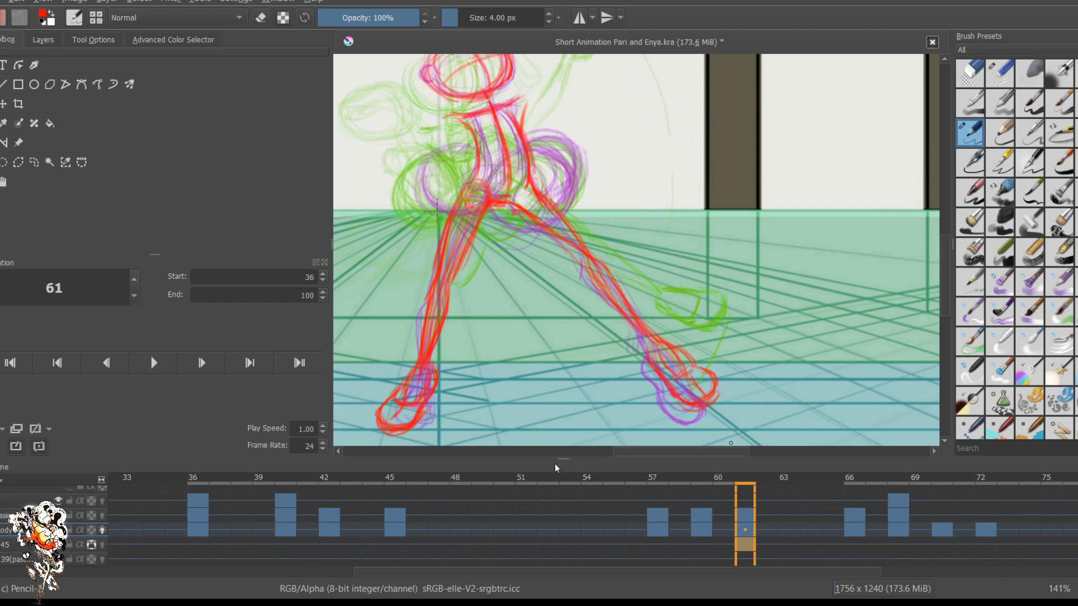
Step: Flip back and forth between frames 57 and 67 to compare the hip and leg shapes against the onion skin
key("Left")
key("Left")
key("Right")
key("Right")
key("Right")
key("Right")
key("Right")
key("Right")
key("Right")
key("Right")
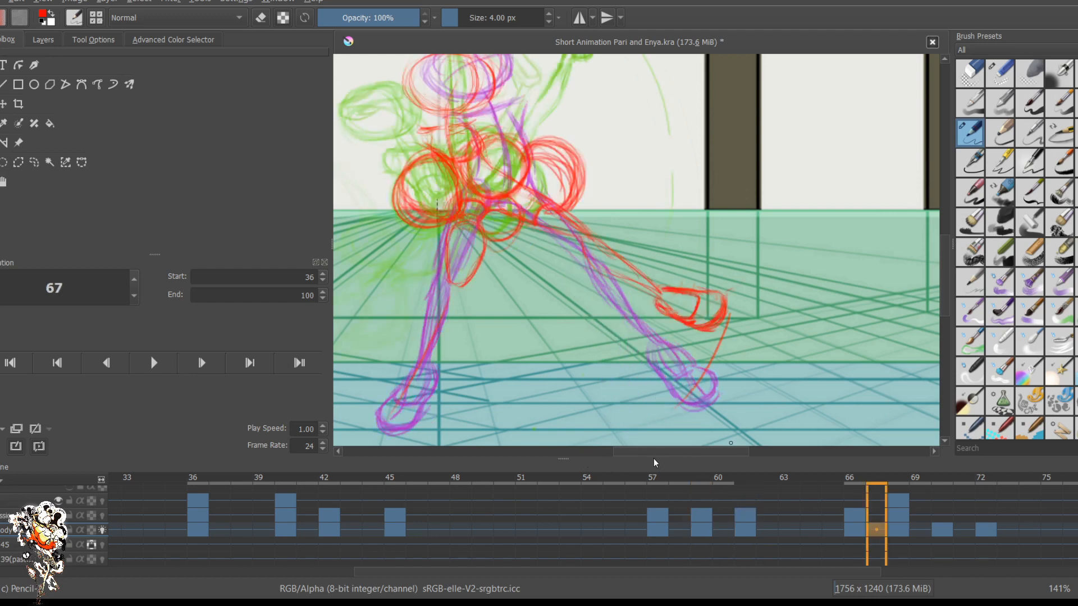
key("Left")
key("Left")
key("Left")
key("Left")
key("Left")
key("Left")
key("Left")
key("Left")
key("Left")
key("Left")
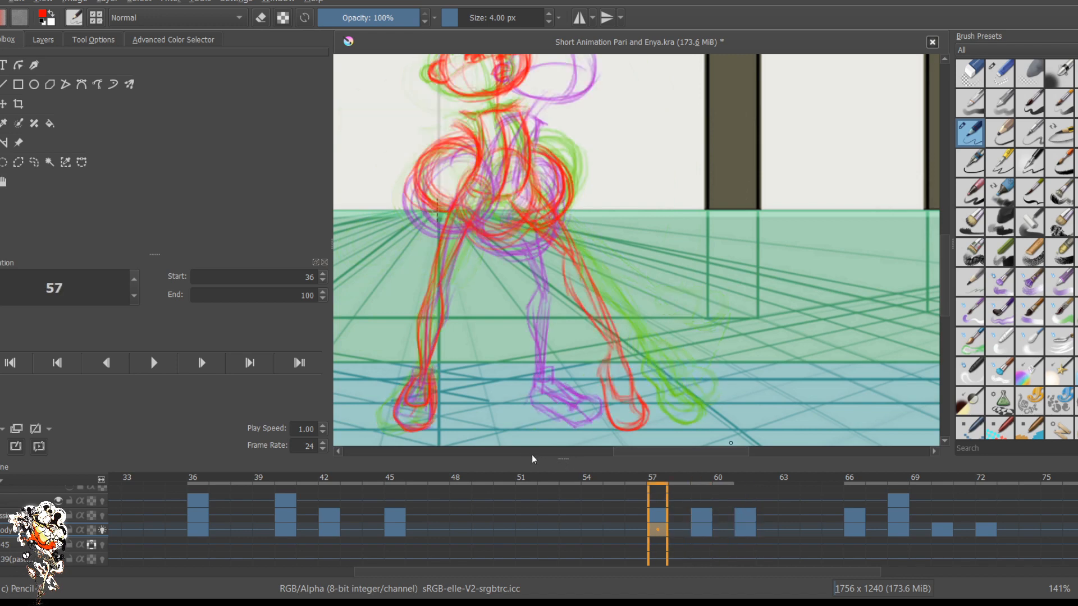
key("Right")
key("Right")
key("Right")
key("Right")
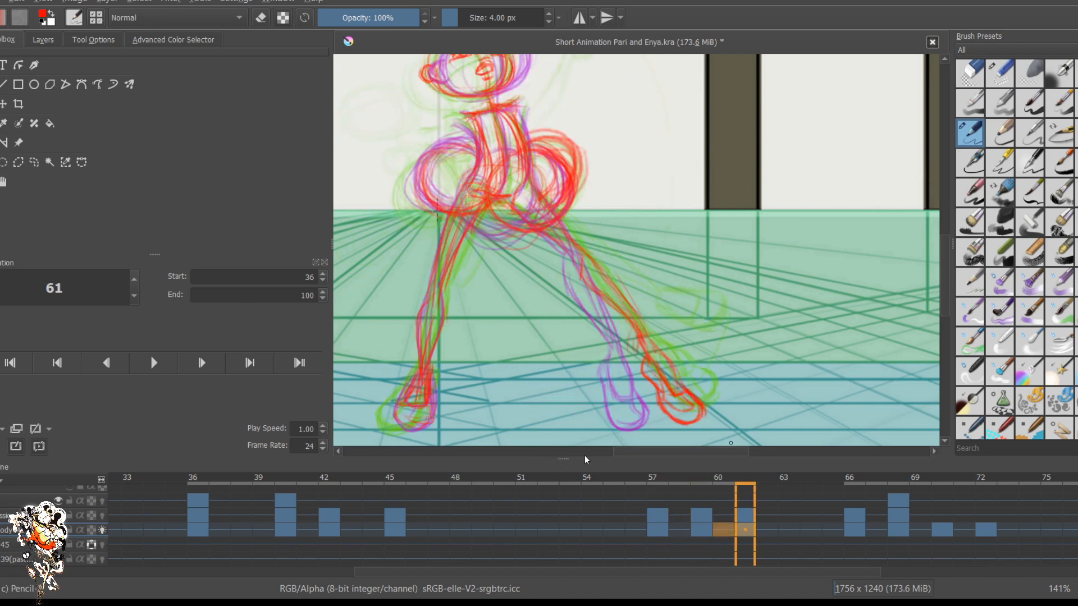
key("Left")
key("Left")
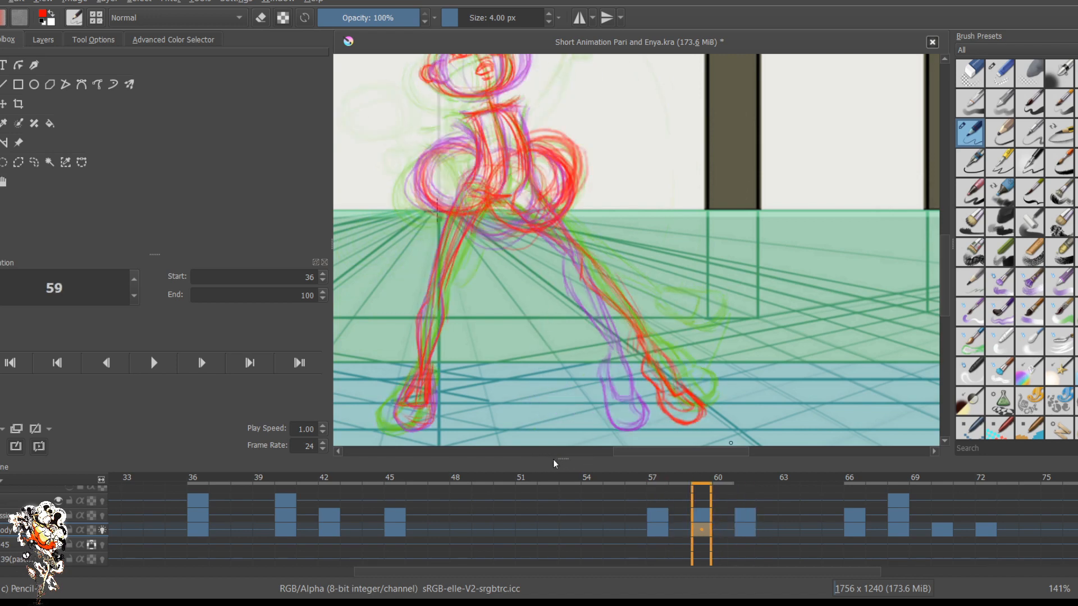
key("Right")
key("Right")
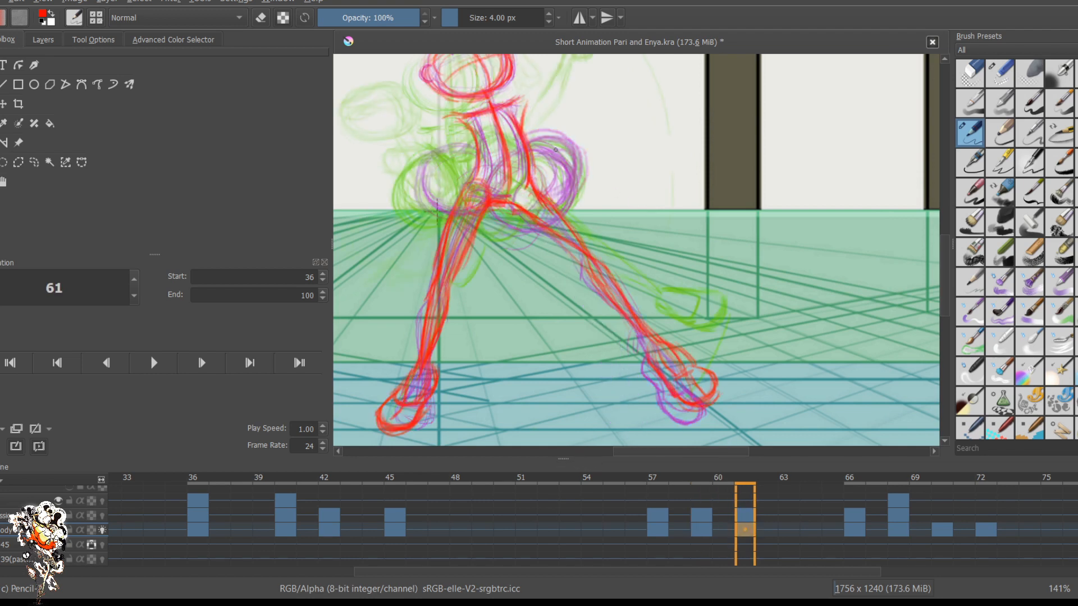
mouse_move(505, 161)
left_mouse_down()
mouse_move(491, 193)
mouse_move(529, 229)
left_mouse_up()
mouse_move(544, 151)
left_mouse_down()
mouse_move(556, 220)
mouse_move(549, 149)
mouse_move(576, 188)
mouse_move(563, 217)
left_mouse_up()
left_click_drag(541, 150, 572, 161)
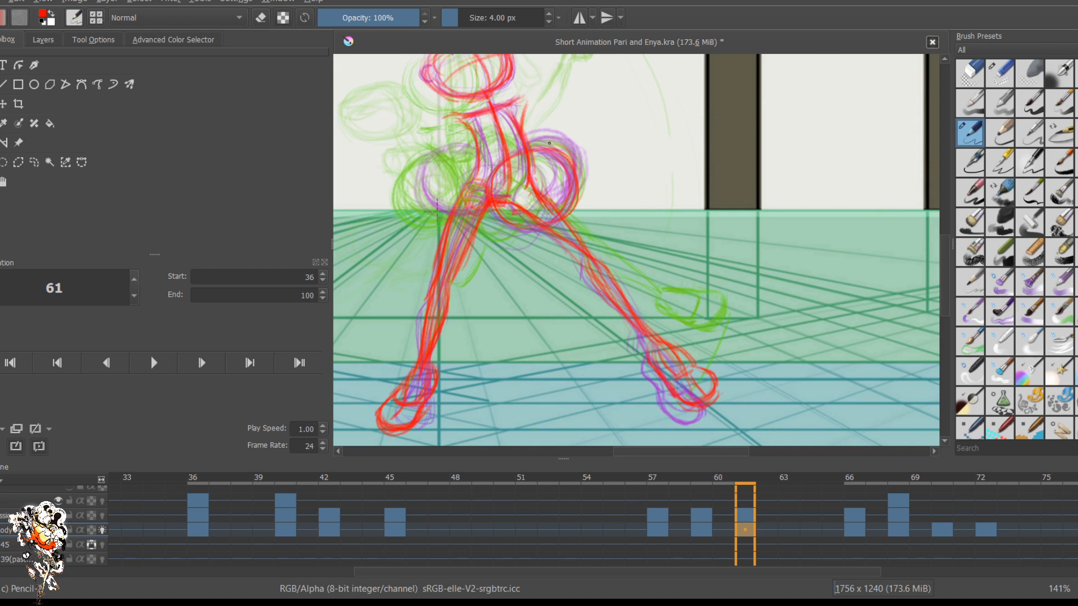
left_click_drag(502, 154, 492, 169)
key("ctrl+z")
key("ctrl+z")
key("ctrl+z")
key("ctrl+z")
key("ctrl+z")
key("ctrl+z")
key("ctrl+z")
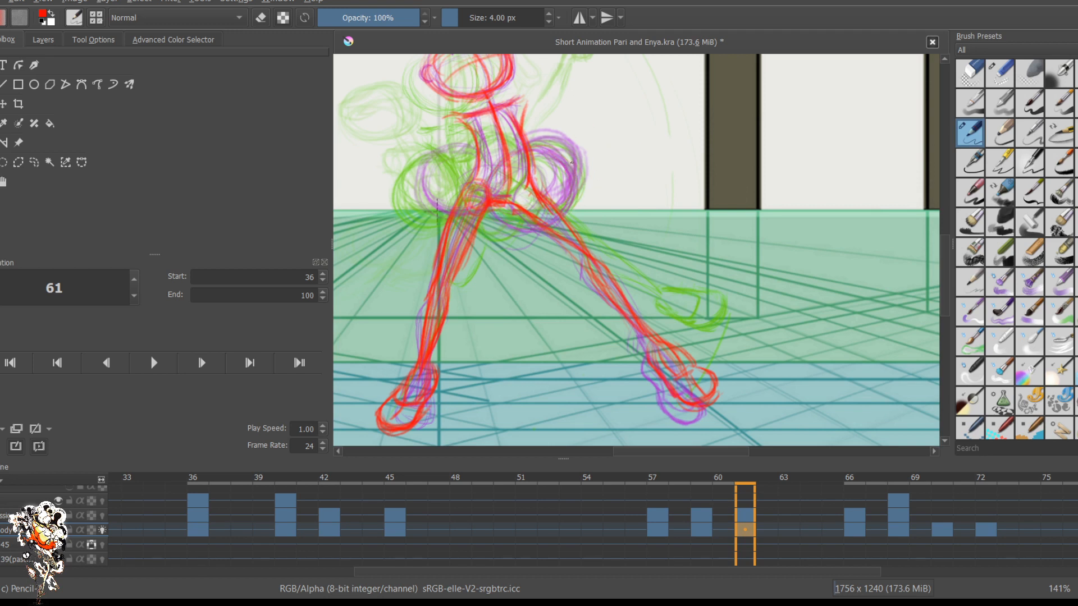
Step: Sketch a large round shape beside the hip above the outstretched leg on frame 61, slightly higher than its onion-skin counterpart
mouse_move(564, 141)
left_mouse_down()
mouse_move(541, 137)
mouse_move(504, 156)
mouse_move(491, 197)
mouse_move(514, 228)
mouse_move(537, 225)
mouse_move(571, 152)
left_mouse_up()
left_click_drag(563, 209, 577, 181)
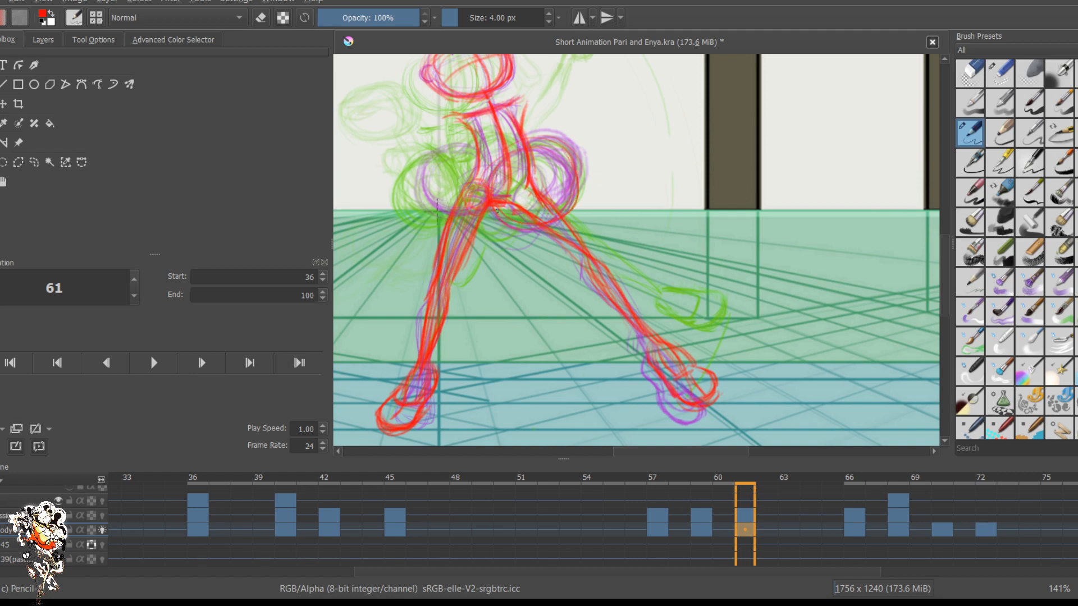
mouse_move(564, 142)
left_mouse_down()
mouse_move(532, 140)
mouse_move(579, 141)
mouse_move(547, 124)
mouse_move(526, 134)
mouse_move(540, 125)
left_mouse_up()
left_click_drag(578, 163, 553, 128)
left_click_drag(577, 152, 537, 132)
Step: Compare the new hip circle on frame 61 with frame 59, and sketch the matching round shape on the opposite hip on frame 61
key("Left")
key("Left")
key("Right")
key("Right")
key("Left")
key("Left")
key("Right")
key("Right")
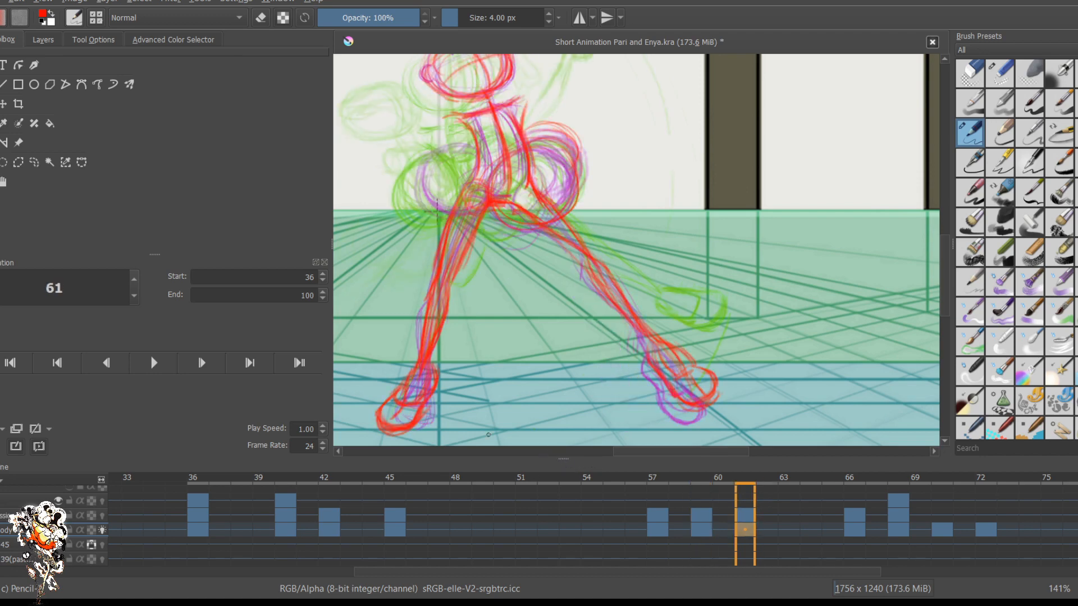
key("Left")
key("Left")
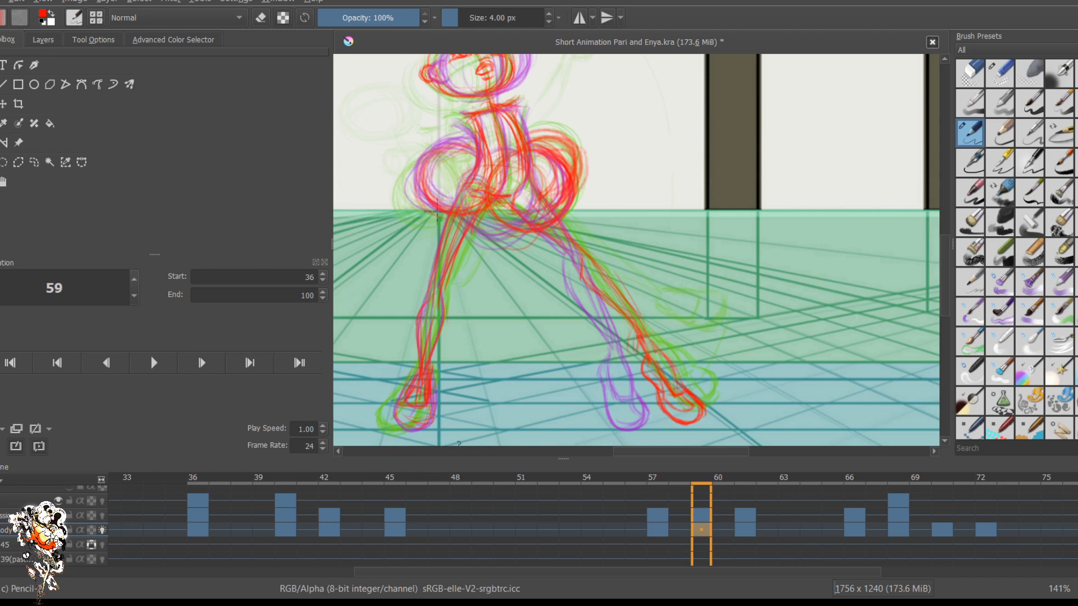
key("Right")
key("Right")
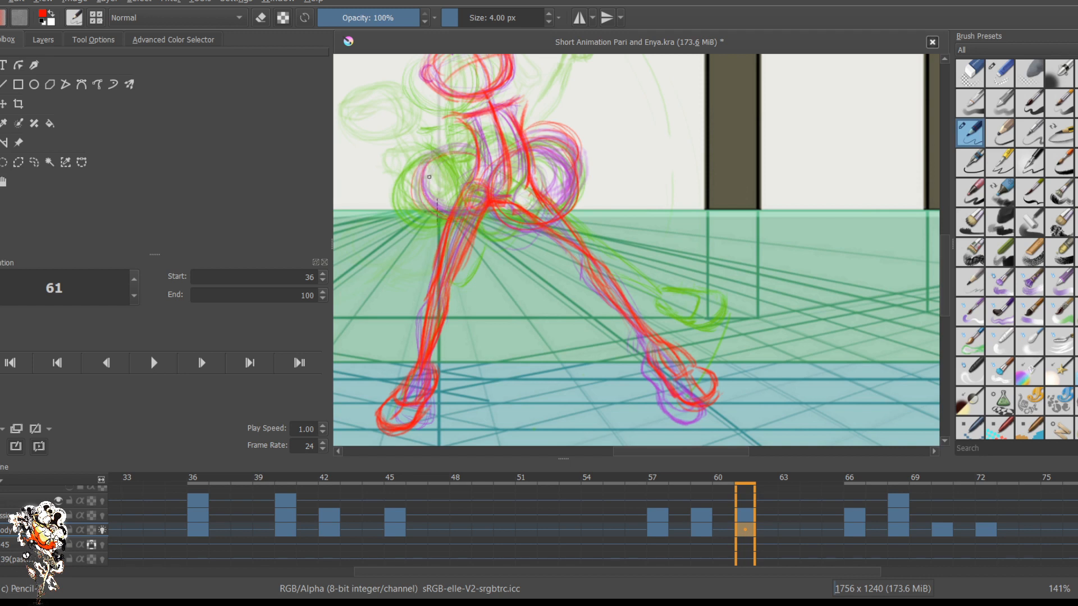
mouse_move(425, 186)
left_mouse_down()
mouse_move(450, 218)
mouse_move(487, 205)
left_mouse_up()
Step: Sketch round shapes on both sides of the falling character's hips on frame 70, using the frame 68 pose as reference
key("period")
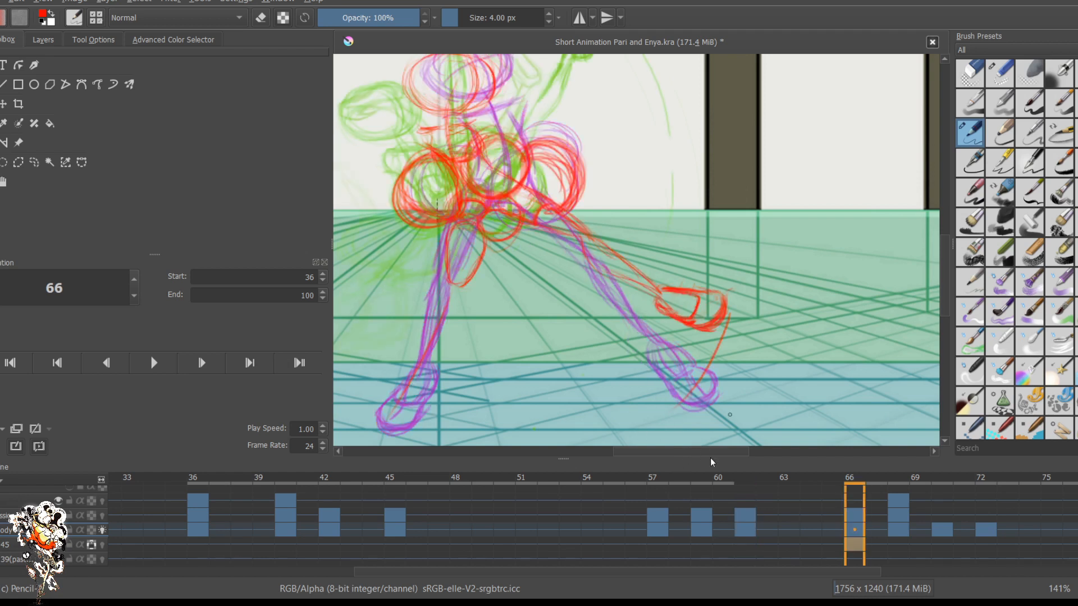
key("period")
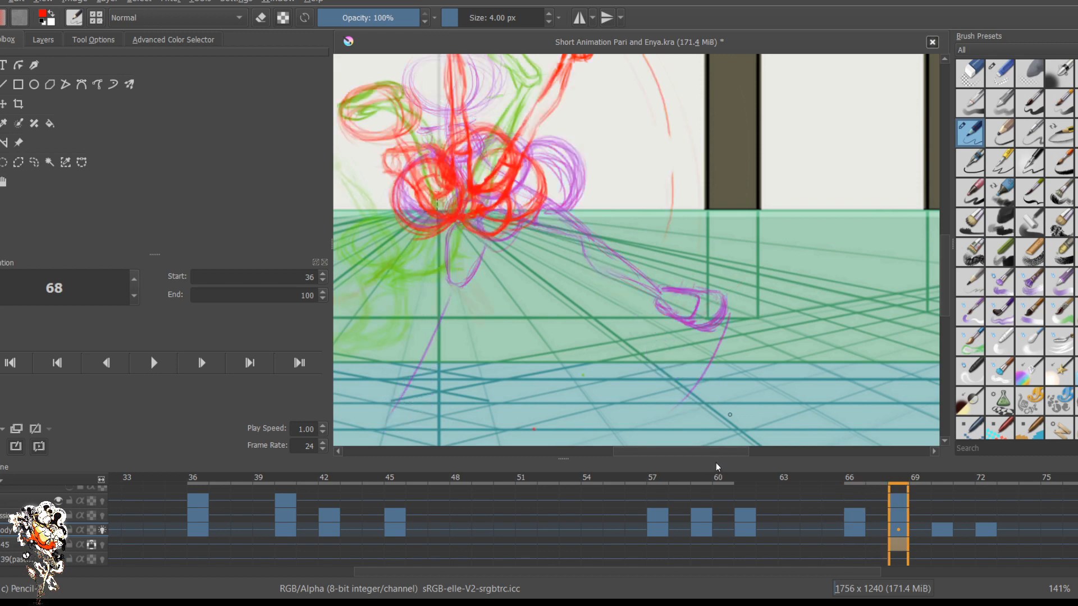
key("period")
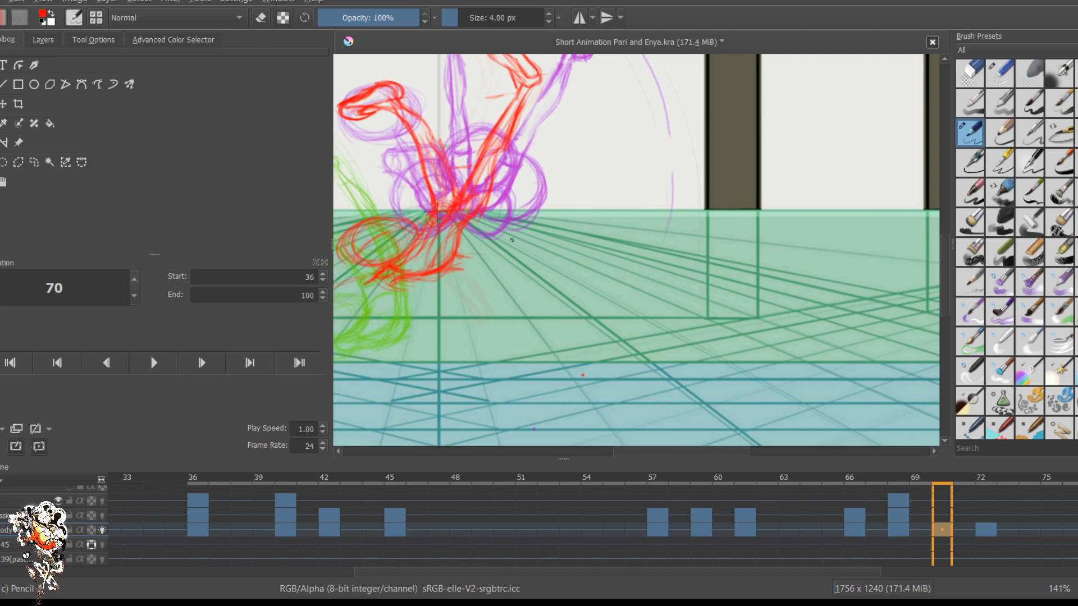
left_click_drag(406, 203, 548, 268)
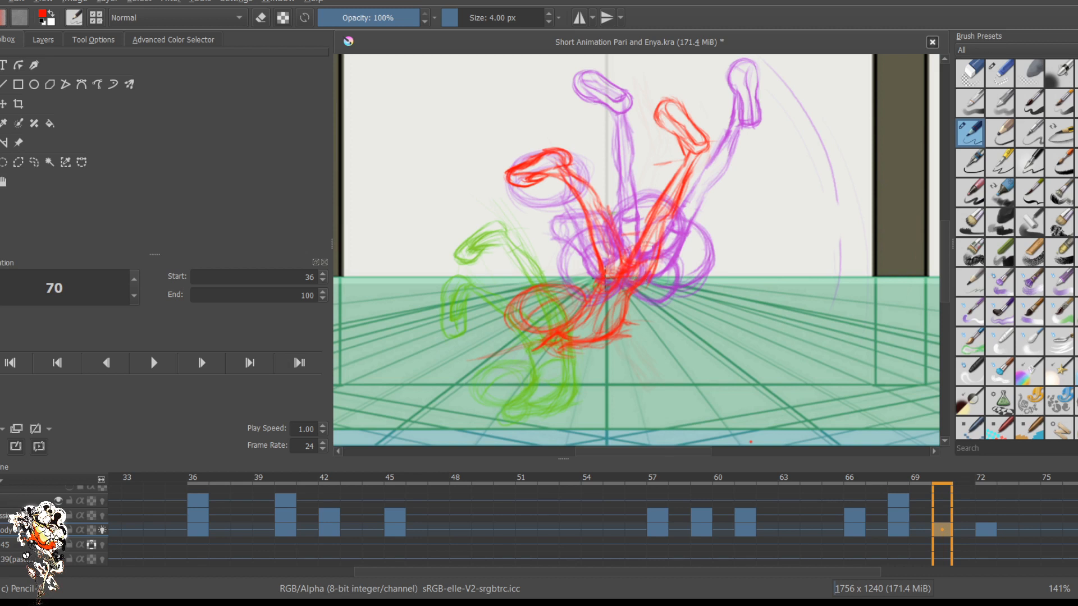
mouse_move(662, 249)
left_mouse_down()
mouse_move(656, 274)
mouse_move(676, 249)
left_mouse_up()
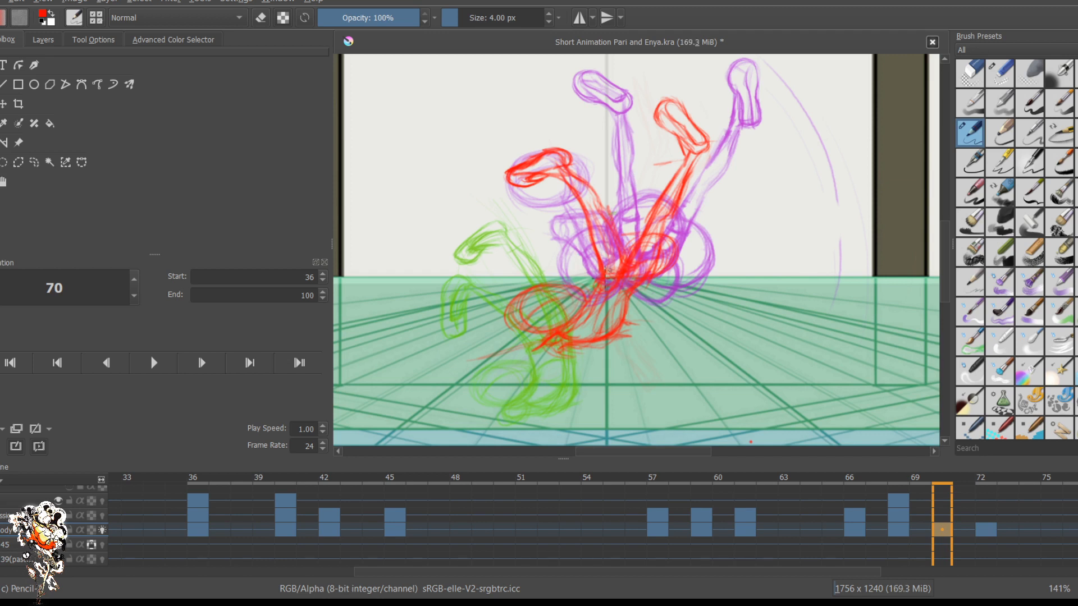
mouse_move(609, 241)
left_mouse_down()
mouse_move(579, 262)
mouse_move(583, 279)
mouse_move(568, 251)
mouse_move(570, 268)
mouse_move(617, 262)
mouse_move(564, 287)
left_mouse_up()
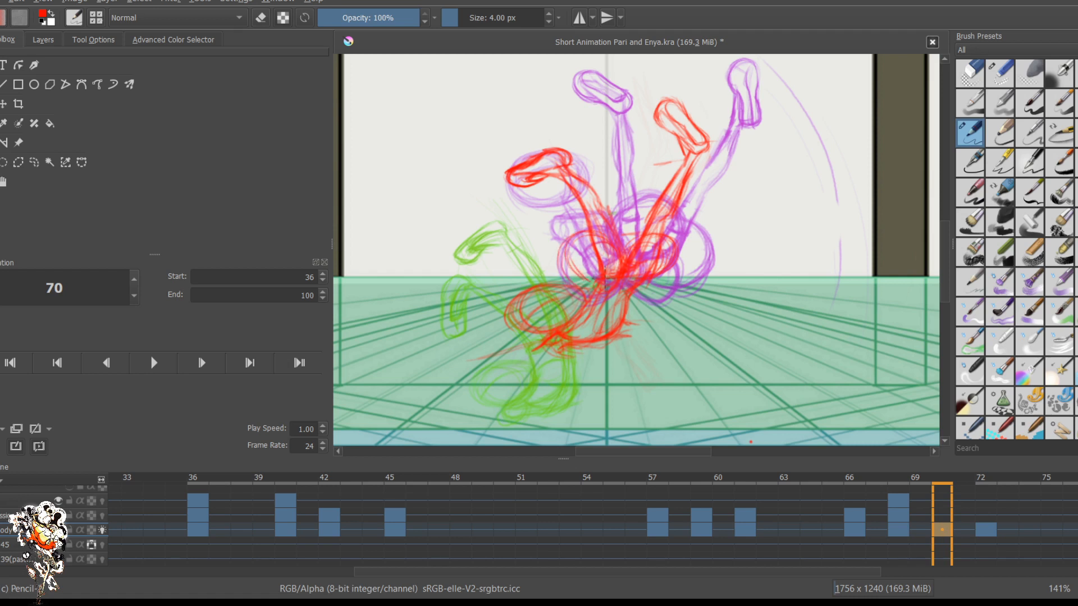
Step: Strengthen the round shapes on both sides of the hips on frame 70 with extra curved strokes
mouse_move(590, 234)
left_mouse_down()
mouse_move(573, 240)
mouse_move(585, 277)
left_mouse_up()
mouse_move(686, 250)
left_mouse_down()
mouse_move(677, 282)
mouse_move(631, 298)
mouse_move(671, 296)
mouse_move(684, 283)
left_mouse_up()
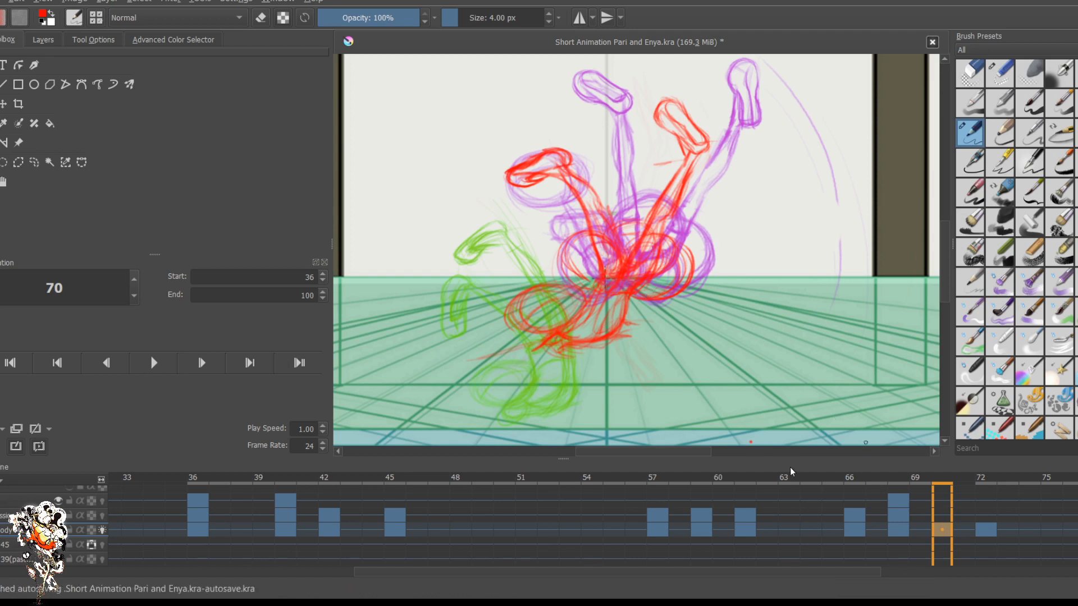
Step: Sketch round shapes on both sides of the fallen character's hips on frame 72, using the frame 70 onion skin as reference
key("period")
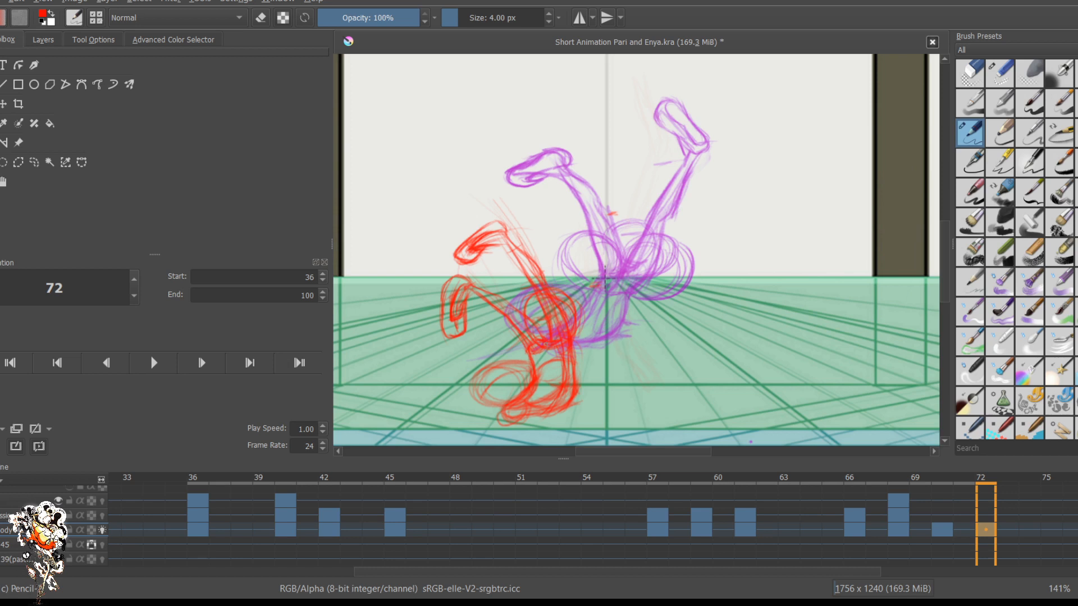
mouse_move(497, 313)
left_mouse_down()
mouse_move(490, 350)
mouse_move(526, 357)
left_mouse_up()
mouse_move(506, 307)
left_mouse_down()
mouse_move(483, 332)
mouse_move(528, 360)
left_mouse_up()
mouse_move(497, 314)
left_mouse_down()
mouse_move(486, 351)
mouse_move(516, 363)
left_mouse_up()
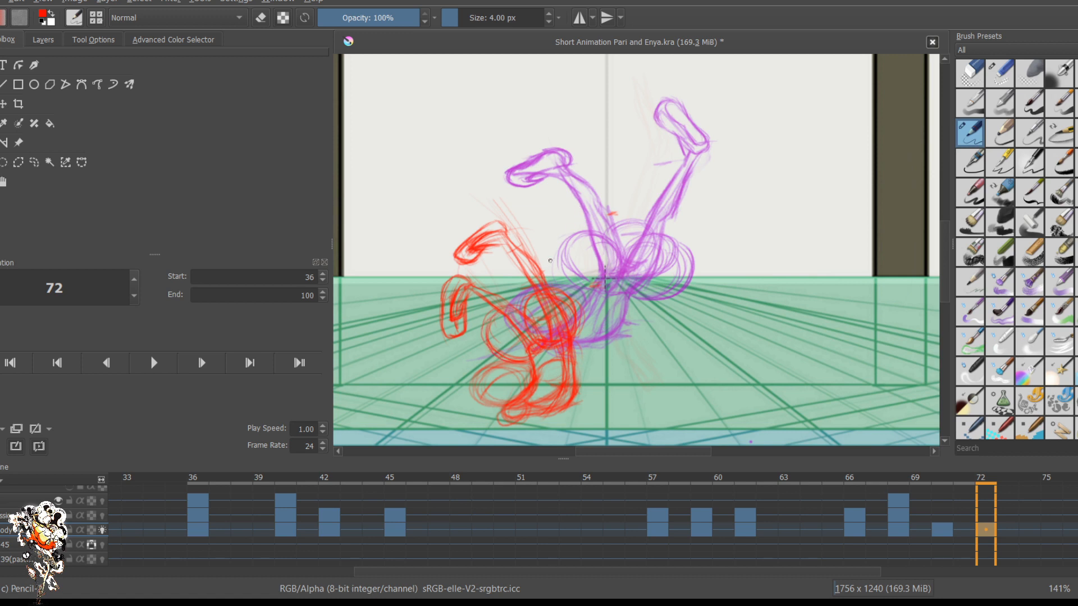
mouse_move(492, 368)
left_mouse_down()
mouse_move(523, 364)
mouse_move(481, 359)
left_mouse_up()
mouse_move(592, 310)
left_mouse_down()
mouse_move(598, 332)
mouse_move(578, 349)
mouse_move(590, 314)
mouse_move(579, 314)
left_mouse_up()
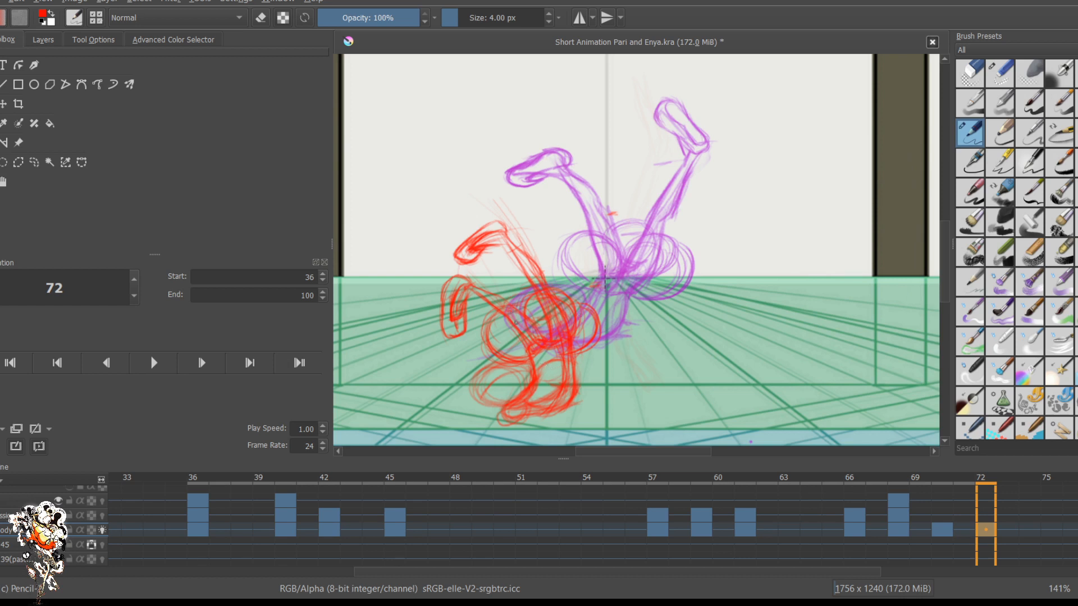
left_click_drag(596, 311, 562, 352)
Step: Play back the animation range from frame 36 to 100 to review how the added hip shapes move
key("Left")
key("Left")
key("Right")
key("Right")
key("Down")
key("space")
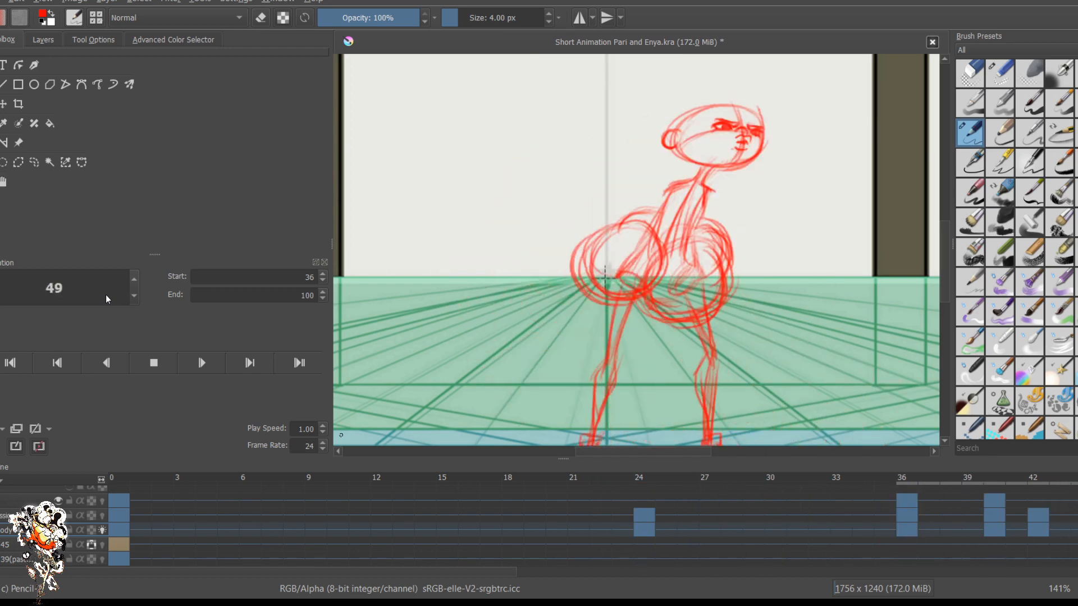
scroll(454, 275, "down", 3)
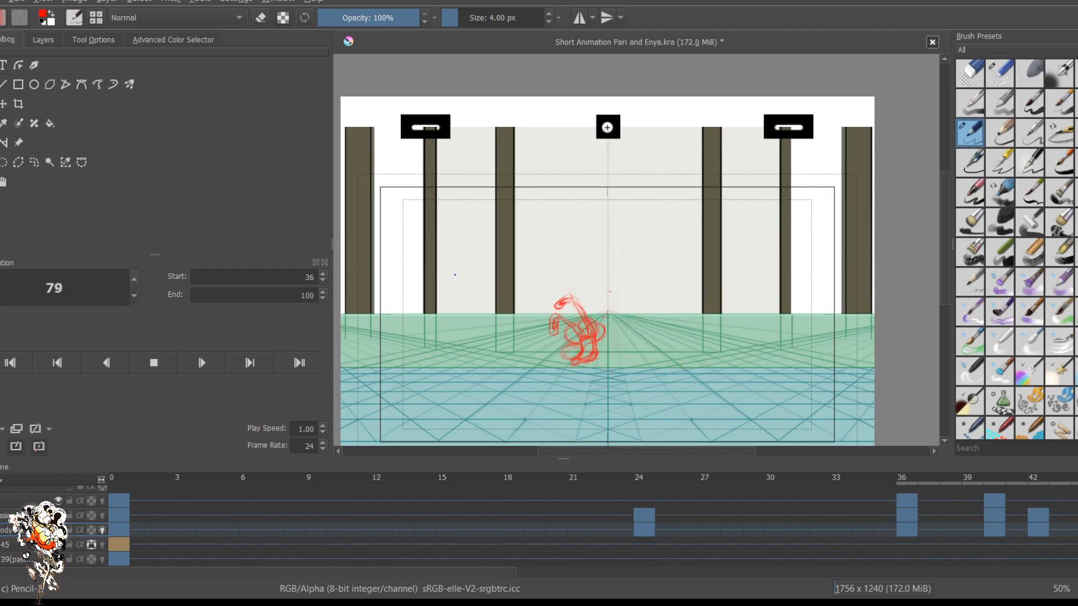
left_click(154, 362)
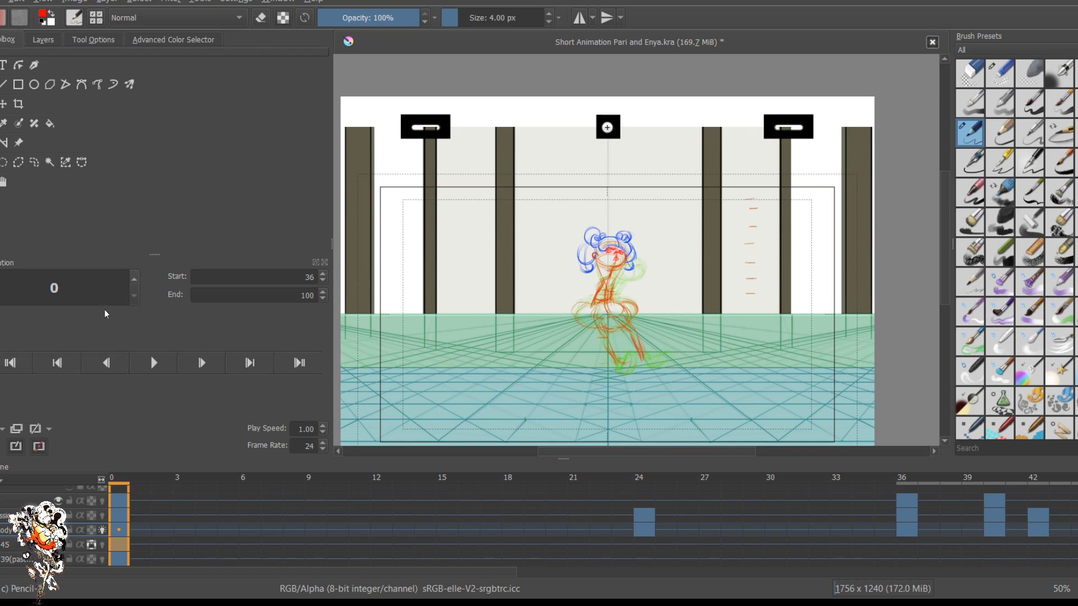
key("space")
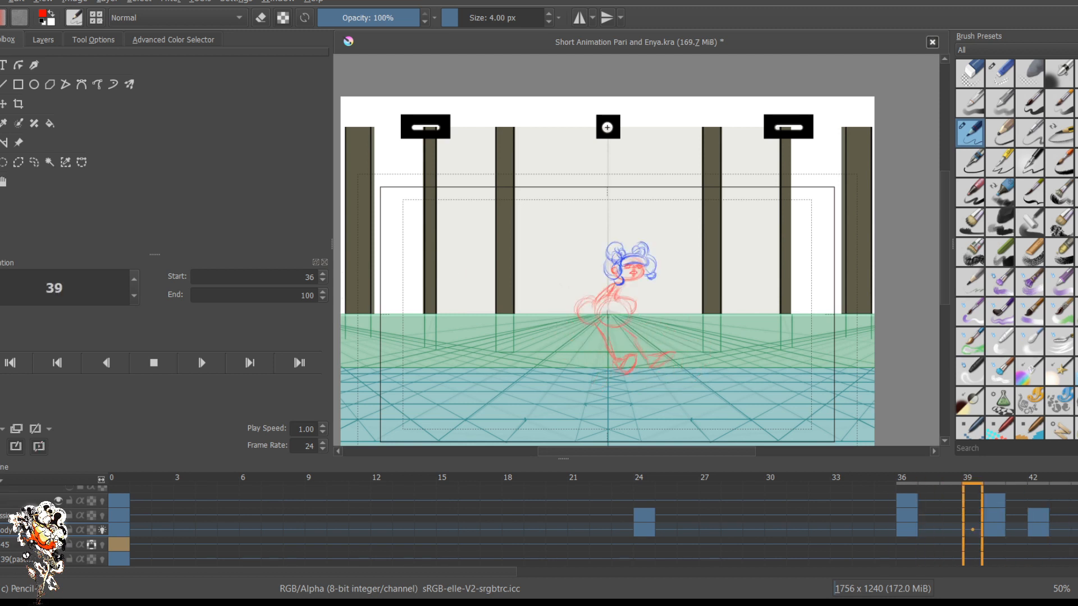
left_click(155, 363)
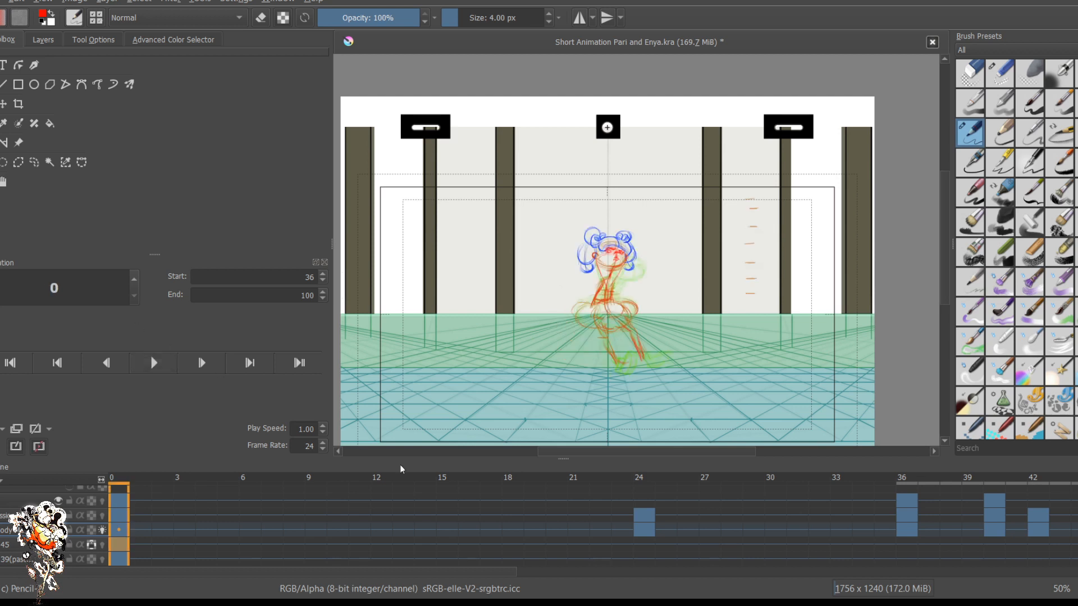
Step: Reinforce the central pelvis circle and the rounded hip shapes on both sides of the character on frame 0
left_click_drag(386, 499, 315, 475)
scroll(716, 358, "up", 3)
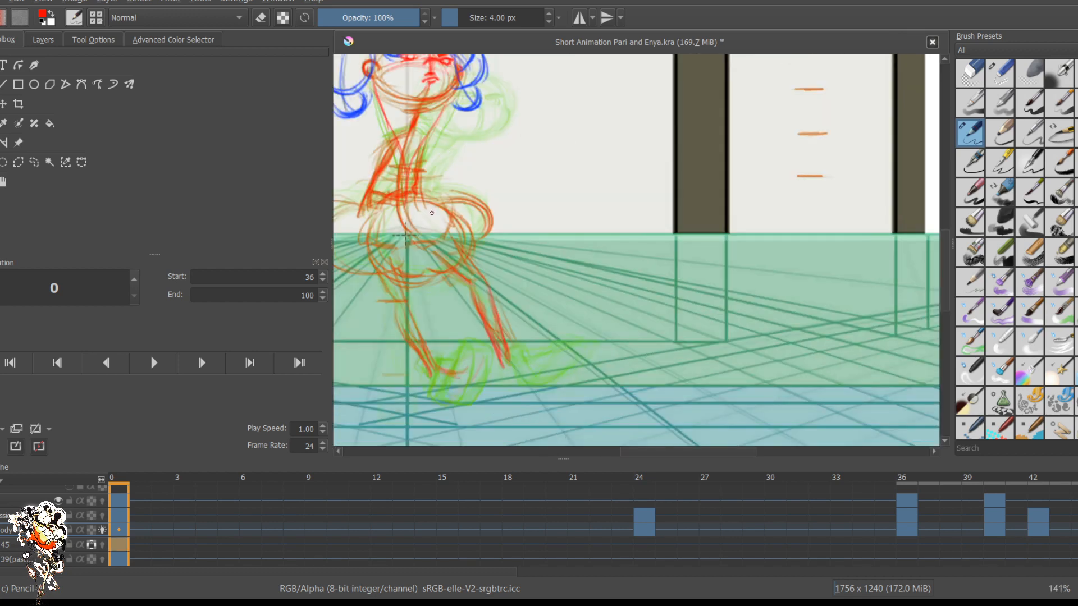
mouse_move(426, 197)
left_mouse_down()
mouse_move(467, 257)
mouse_move(422, 282)
mouse_move(383, 263)
mouse_move(375, 209)
mouse_move(423, 287)
left_mouse_up()
left_click_drag(379, 258, 455, 277)
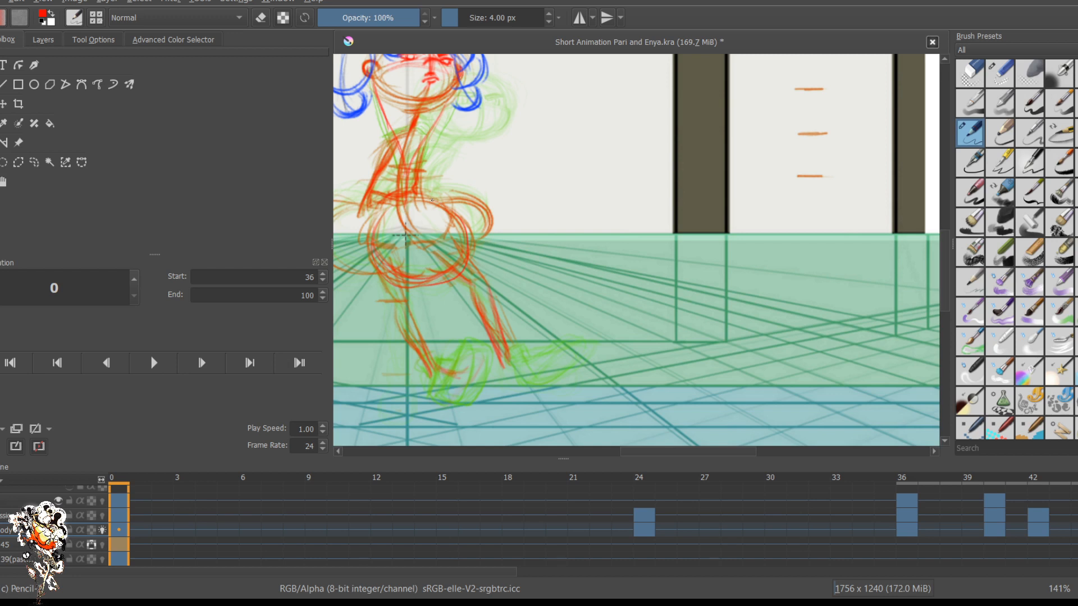
mouse_move(439, 196)
left_mouse_down()
mouse_move(474, 223)
mouse_move(480, 195)
mouse_move(478, 235)
left_mouse_up()
left_click_drag(427, 196, 490, 202)
mouse_move(348, 261)
left_mouse_down()
mouse_move(423, 248)
mouse_move(527, 260)
left_mouse_up()
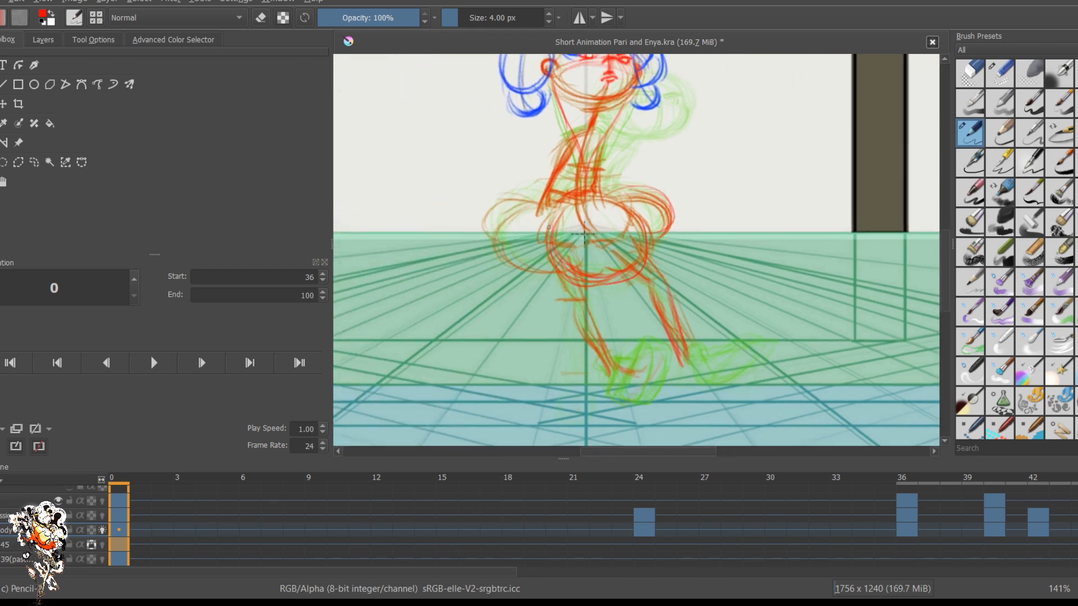
mouse_move(539, 201)
left_mouse_down()
mouse_move(503, 208)
mouse_move(544, 199)
mouse_move(527, 259)
mouse_move(511, 198)
mouse_move(547, 237)
left_mouse_up()
mouse_move(543, 197)
left_mouse_down()
mouse_move(481, 224)
mouse_move(533, 266)
left_mouse_up()
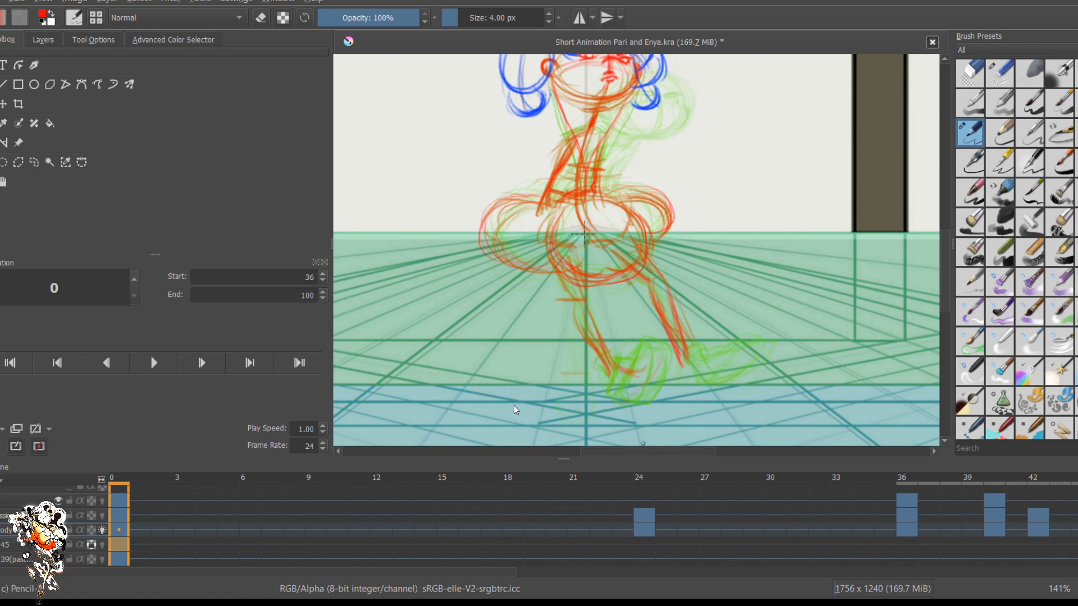
Step: Go through the keyframes from 24 to 72 to check the hip shapes on each pose against the onion skin
key("period")
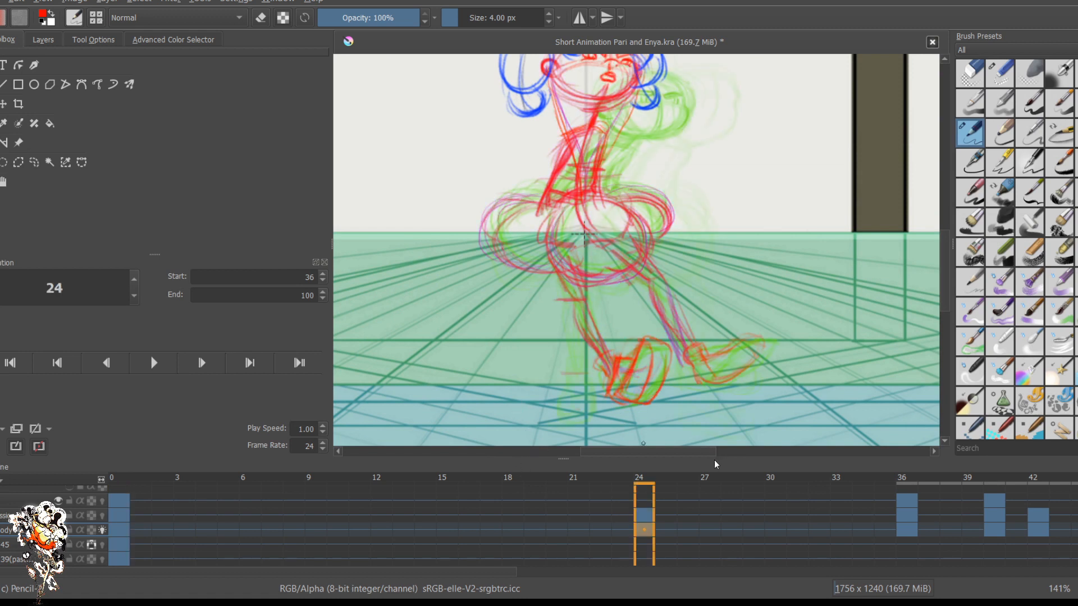
key("period")
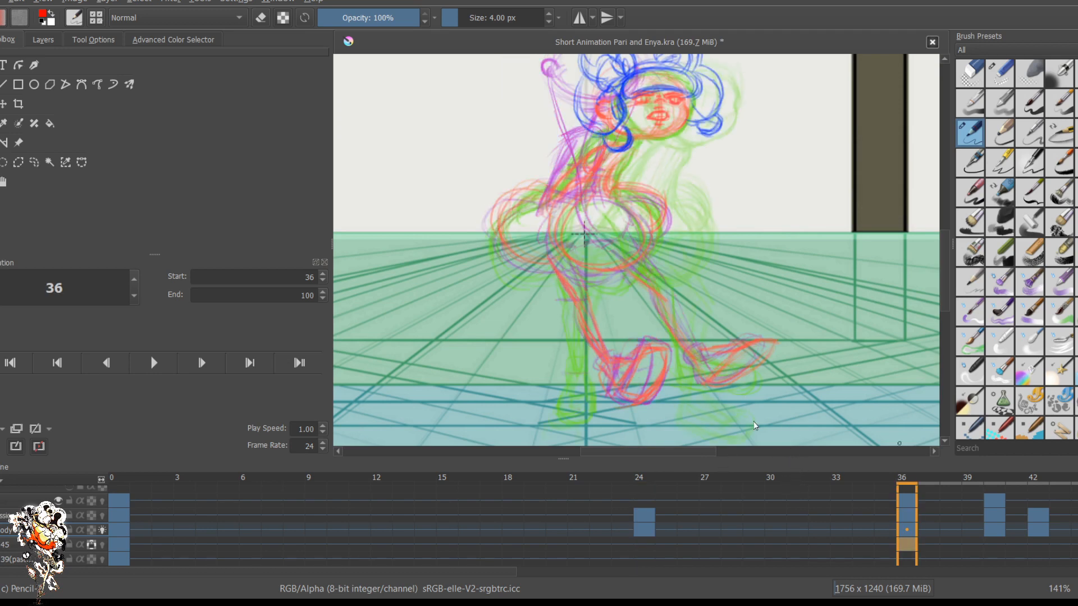
key("period")
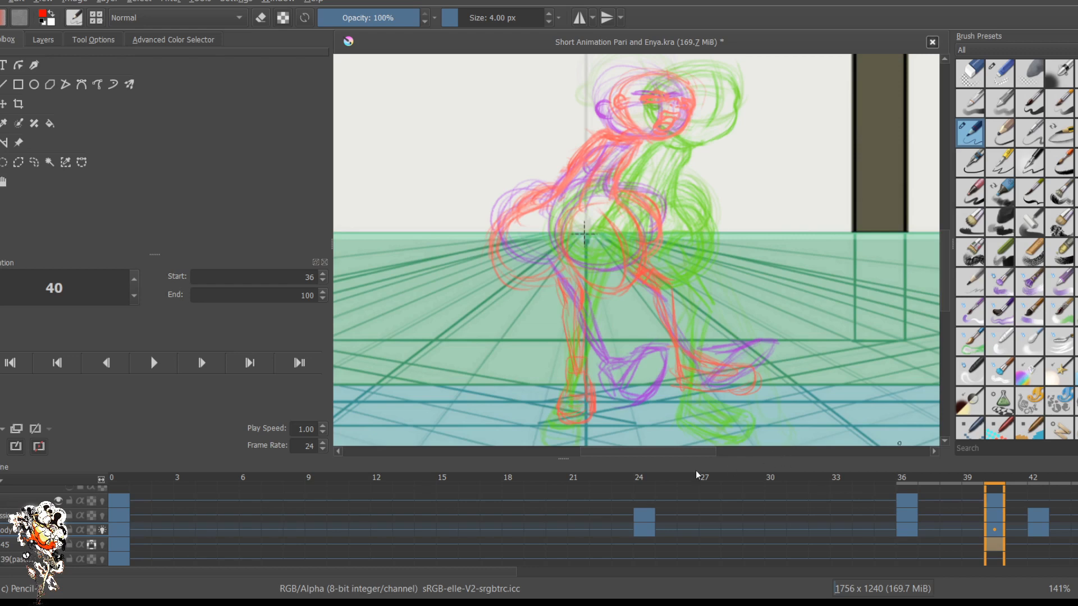
scroll(395, 496, "right", 5)
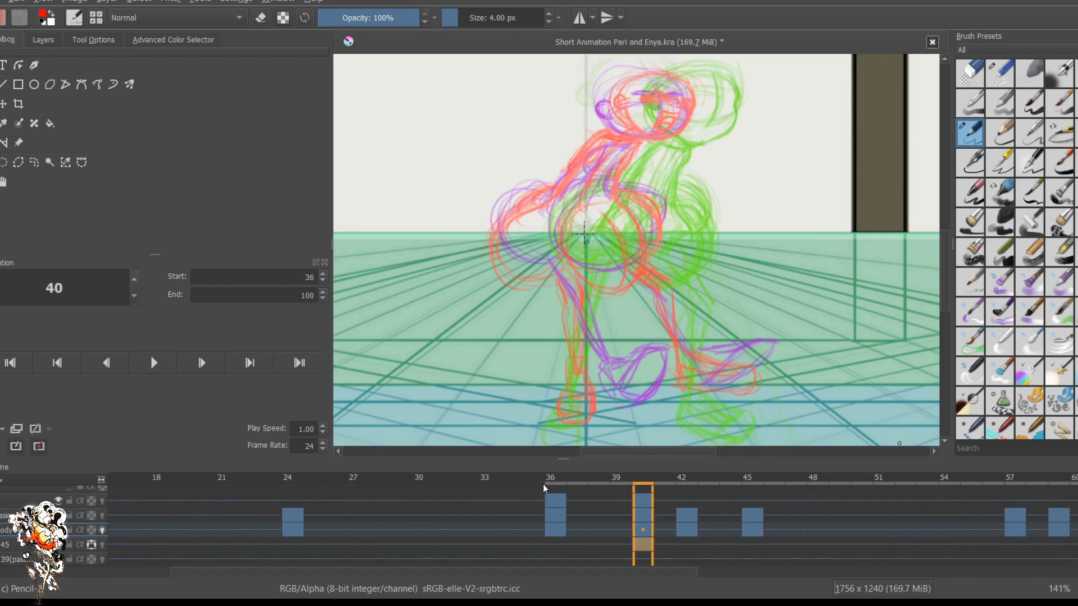
key("period")
key("period")
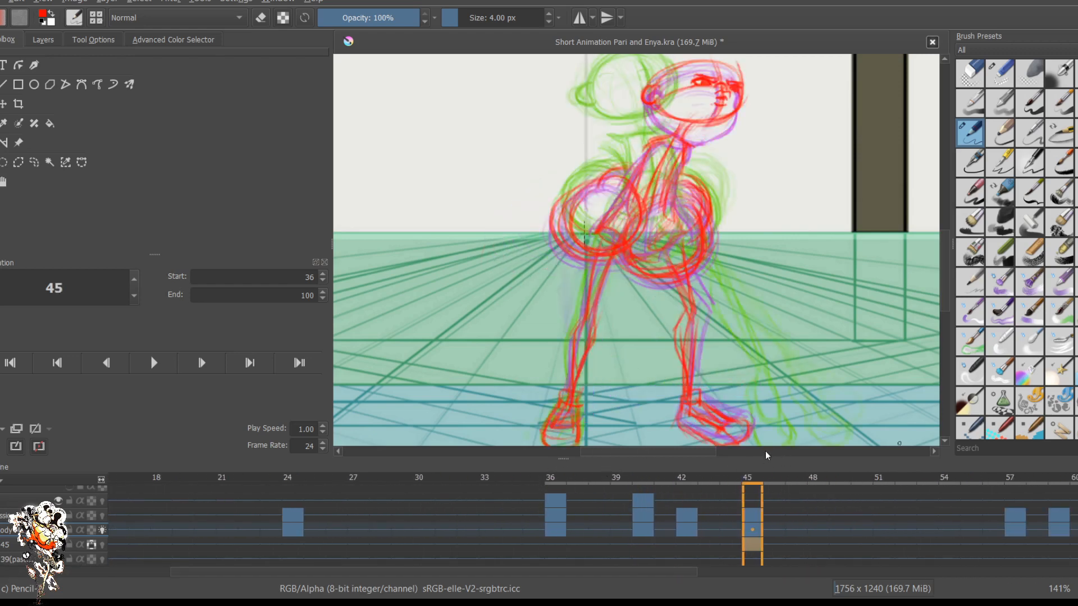
key("period")
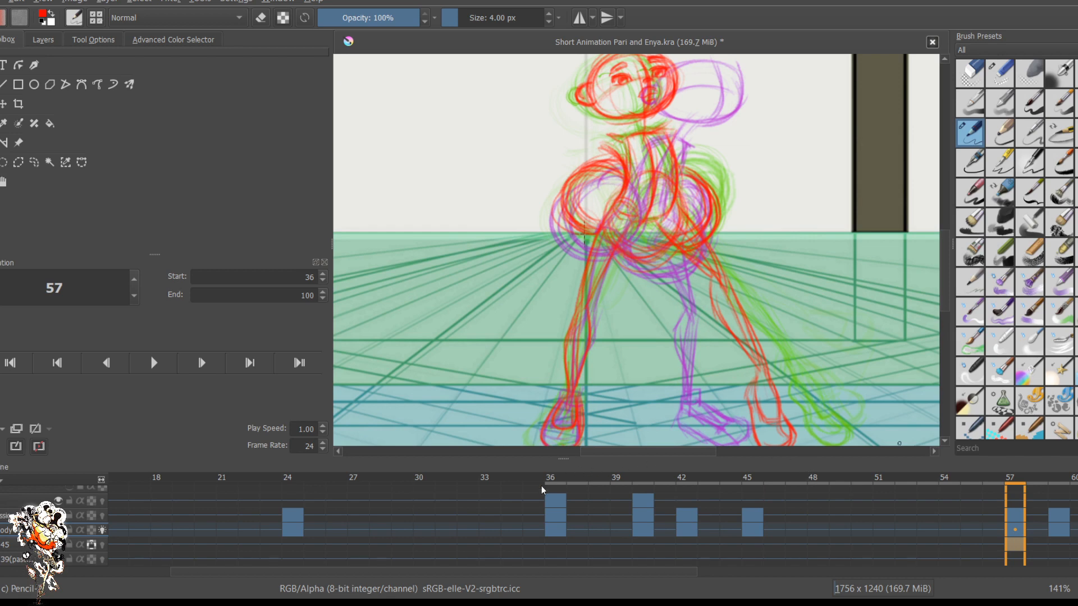
scroll(566, 486, "right", 3)
key("period")
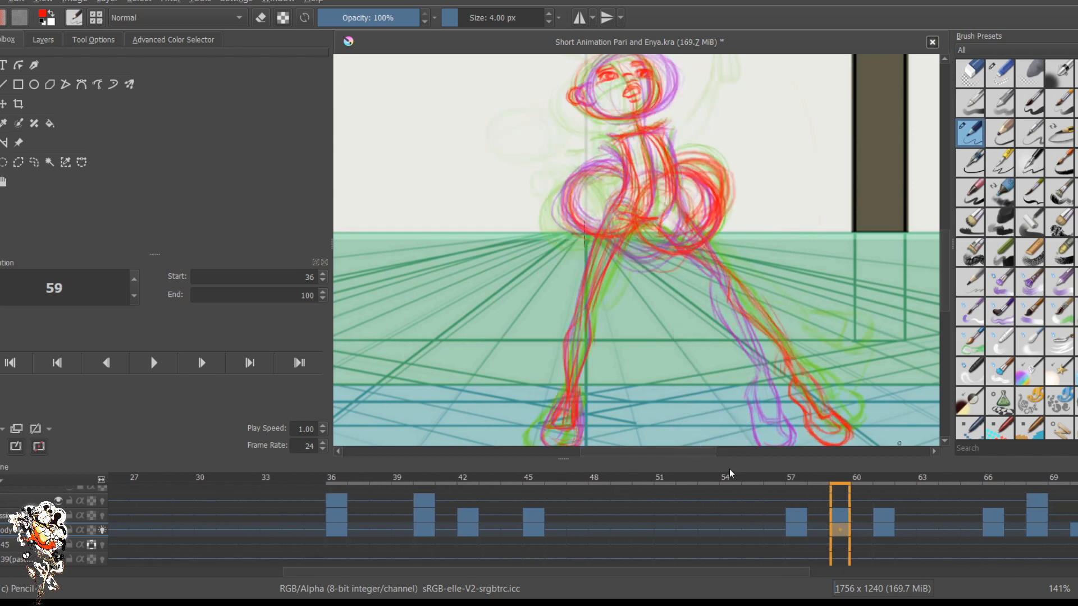
key("period")
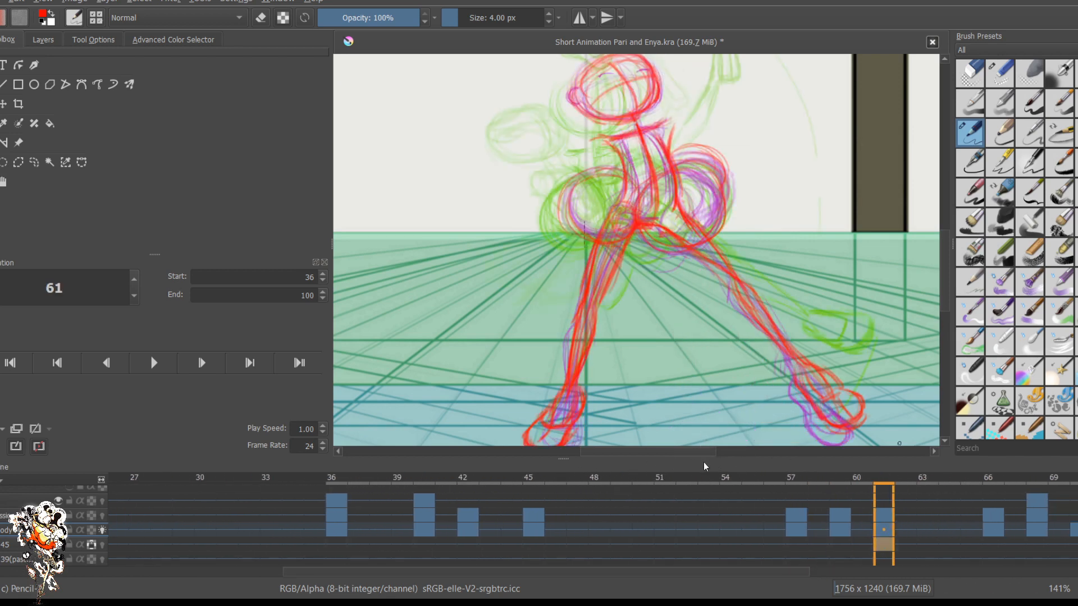
key("period")
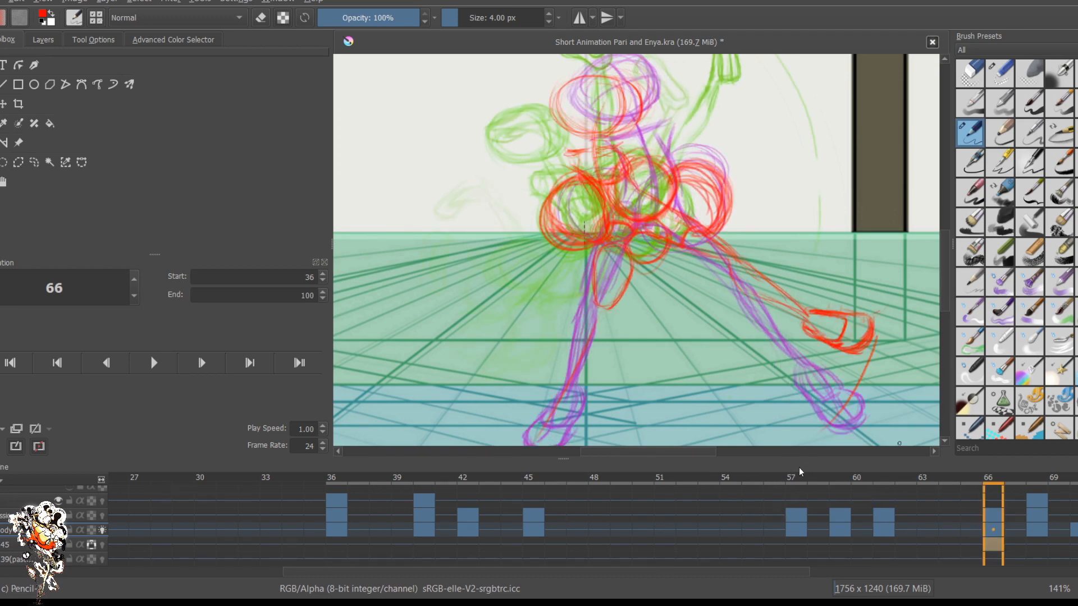
key("period")
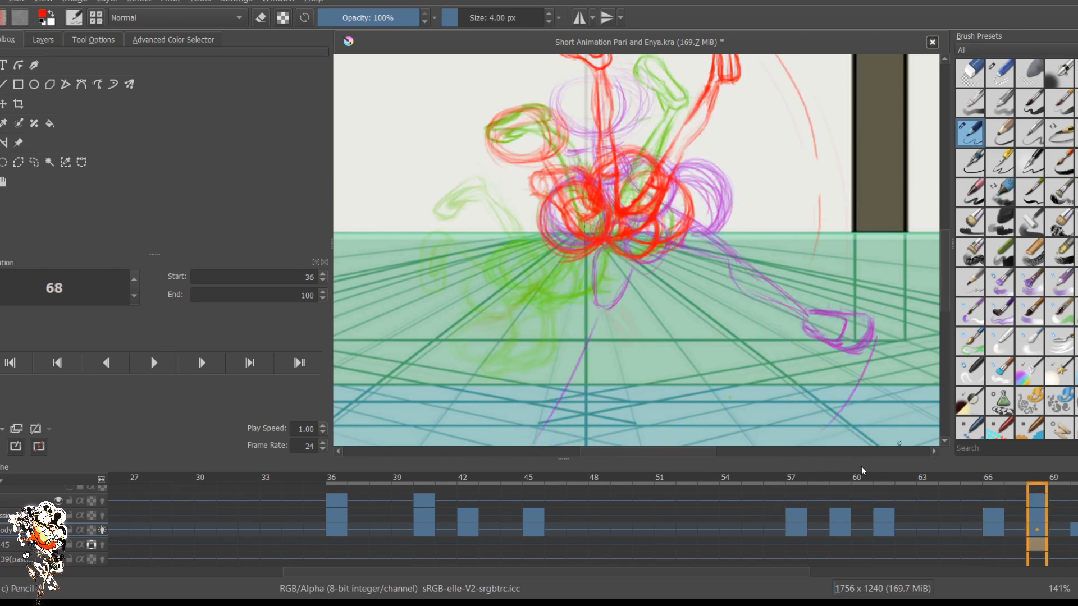
key("period")
key("period")
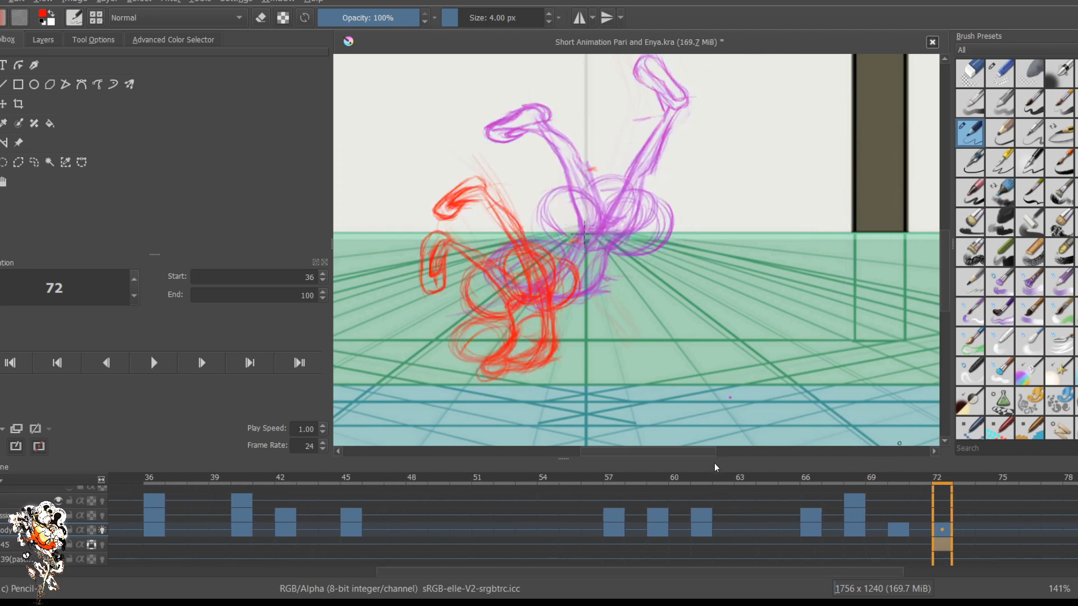
key("comma")
key("period")
Step: Replay the animation in a wider view to judge the character's fall as a whole
scroll(769, 267, "down", 3)
scroll(770, 268, "up", 1)
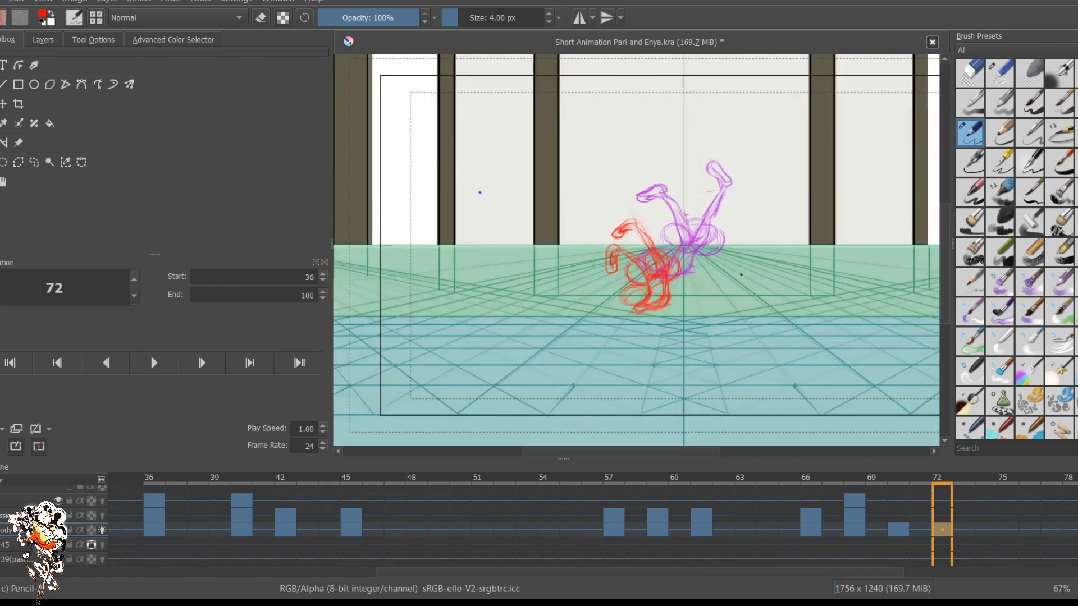
scroll(741, 274, "up", 4)
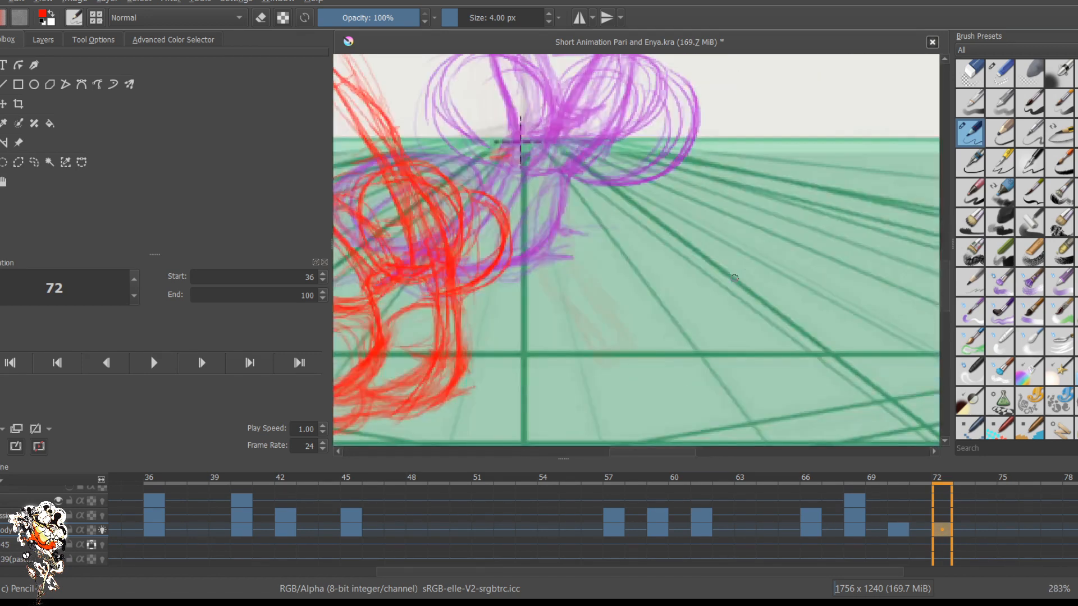
scroll(734, 277, "down", 3)
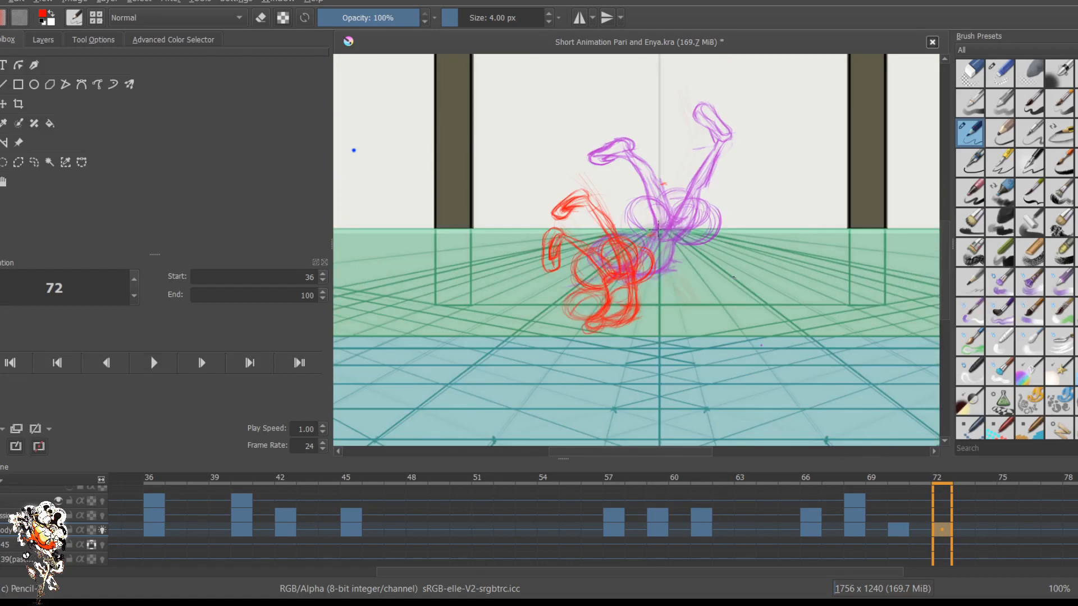
left_click(10, 363)
left_click(153, 363)
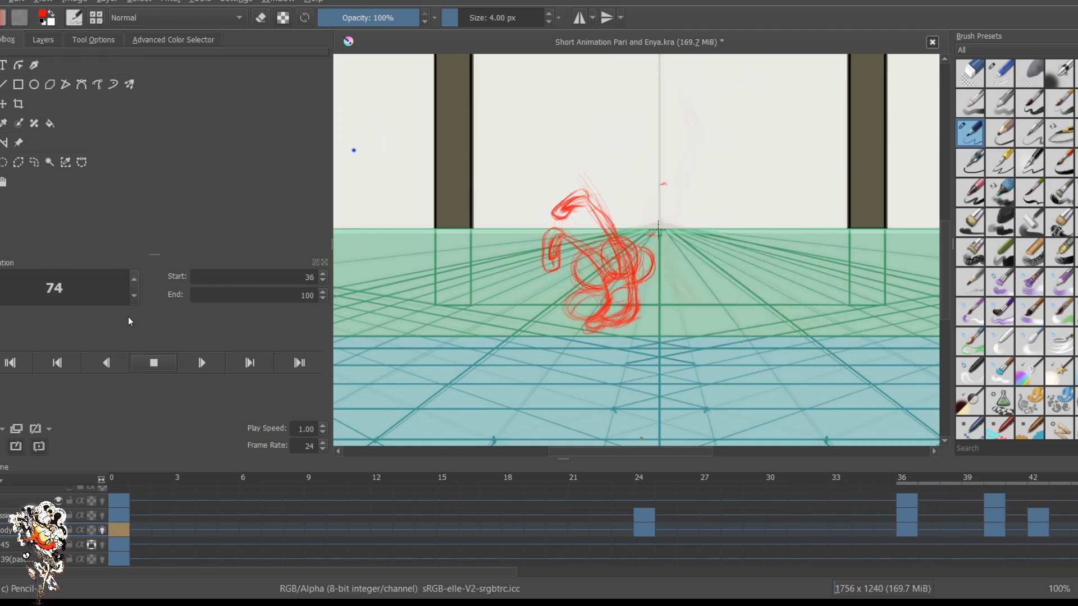
key("space")
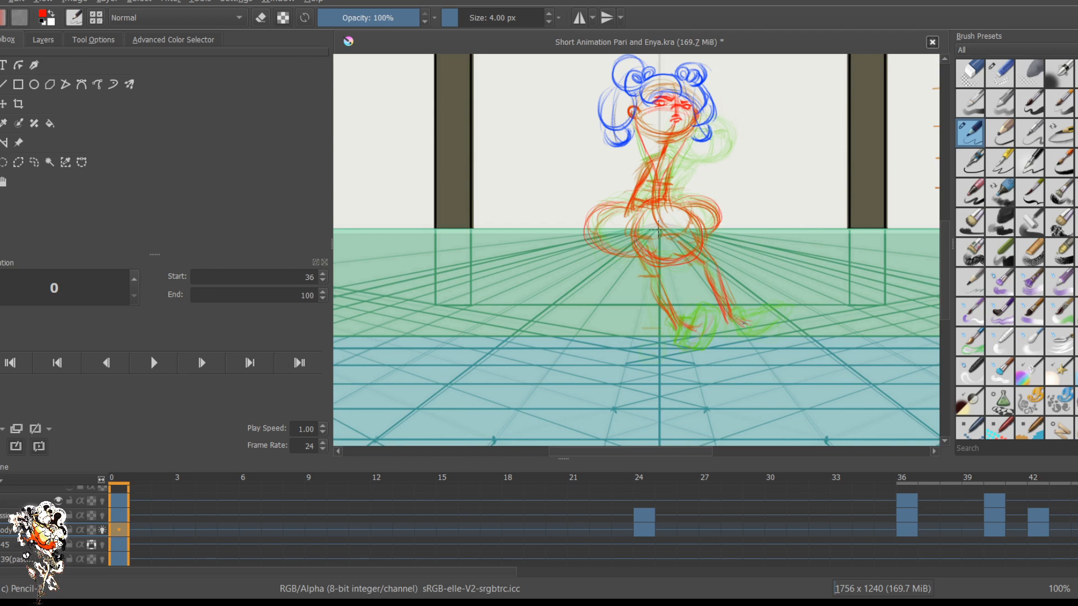
Step: Sketch the foot of the outstretched leg on frame 0, and compare it with the foot poses on keyframes 24 to 45
left_click_drag(750, 323, 762, 318)
scroll(724, 342, "up", 1)
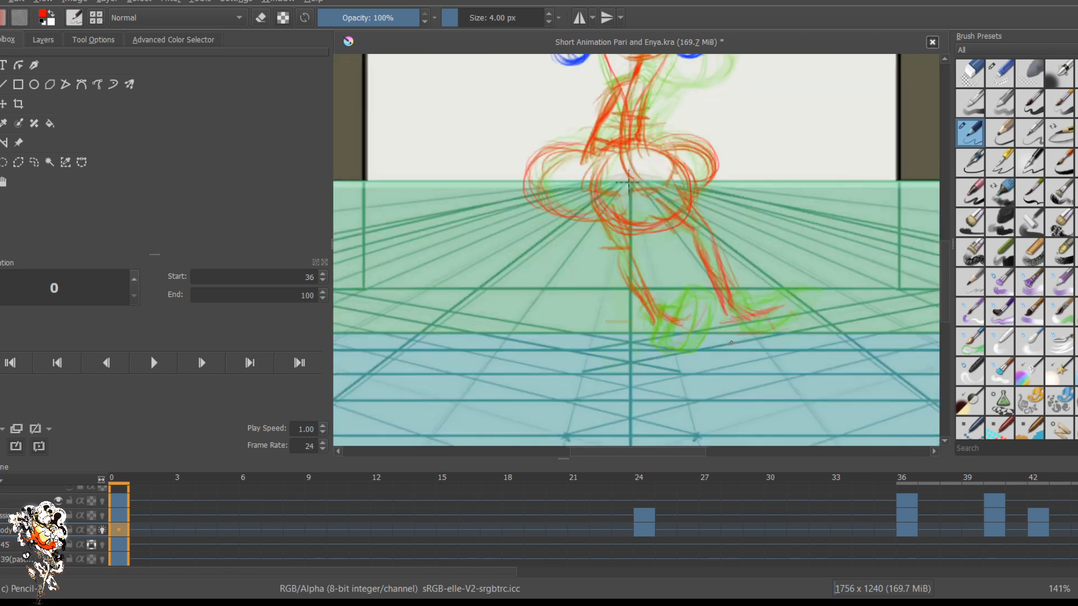
key("period")
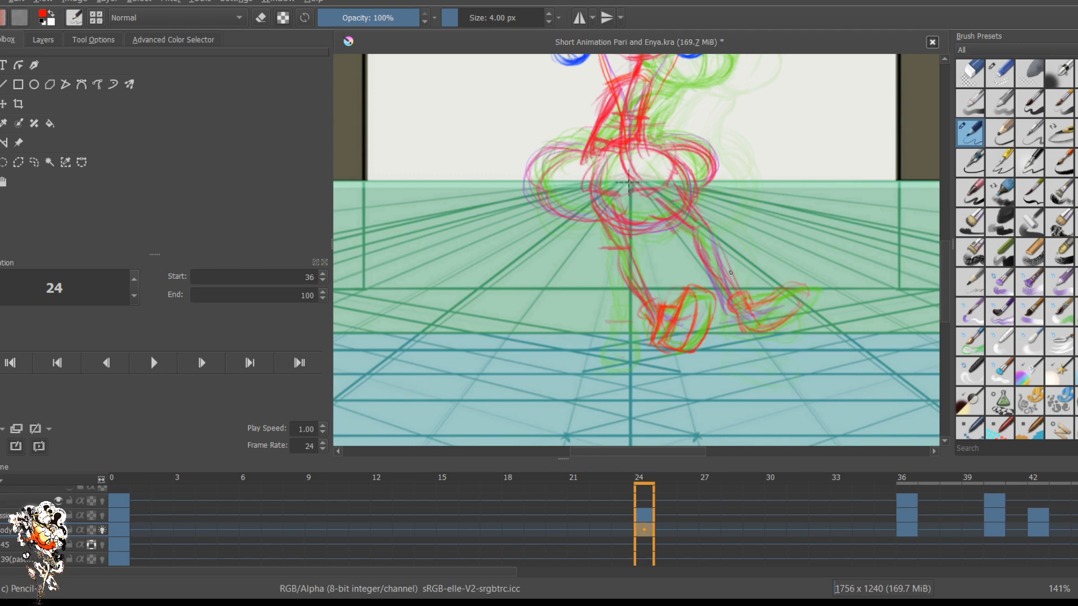
key("period")
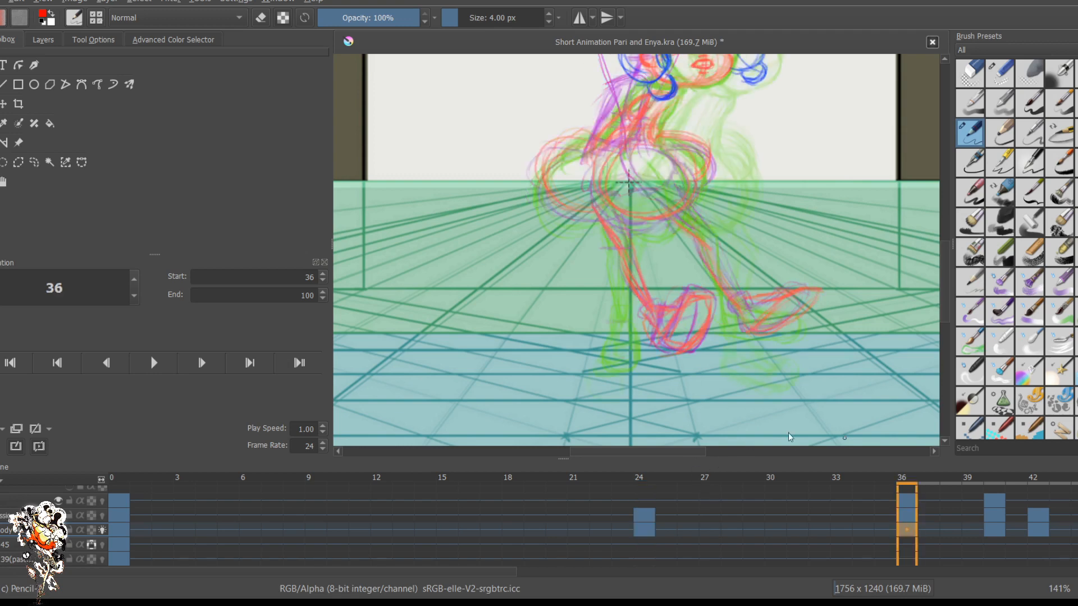
key("period")
key("period")
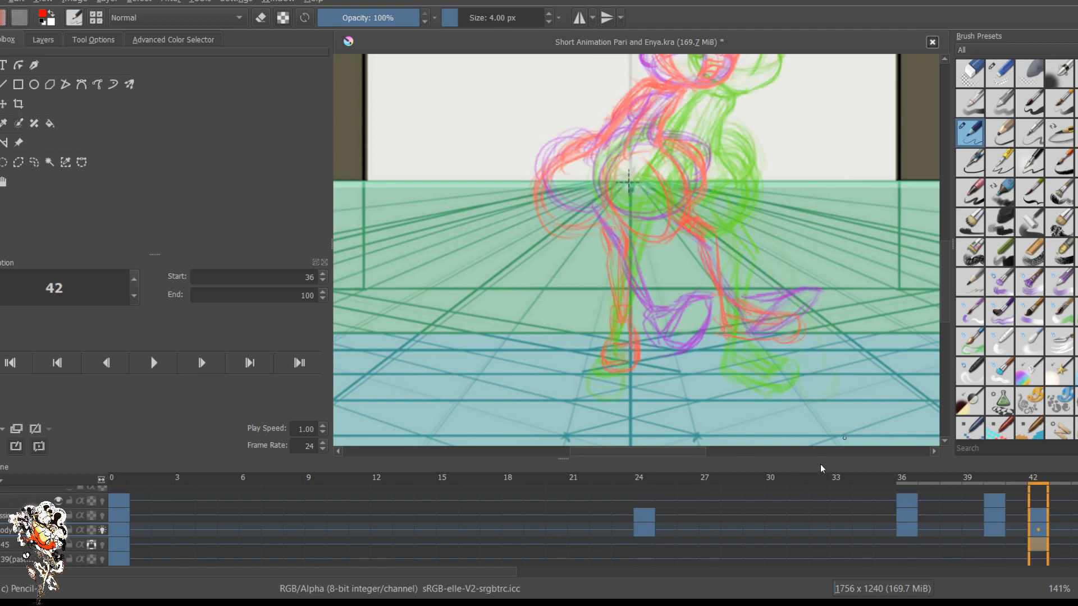
key("period")
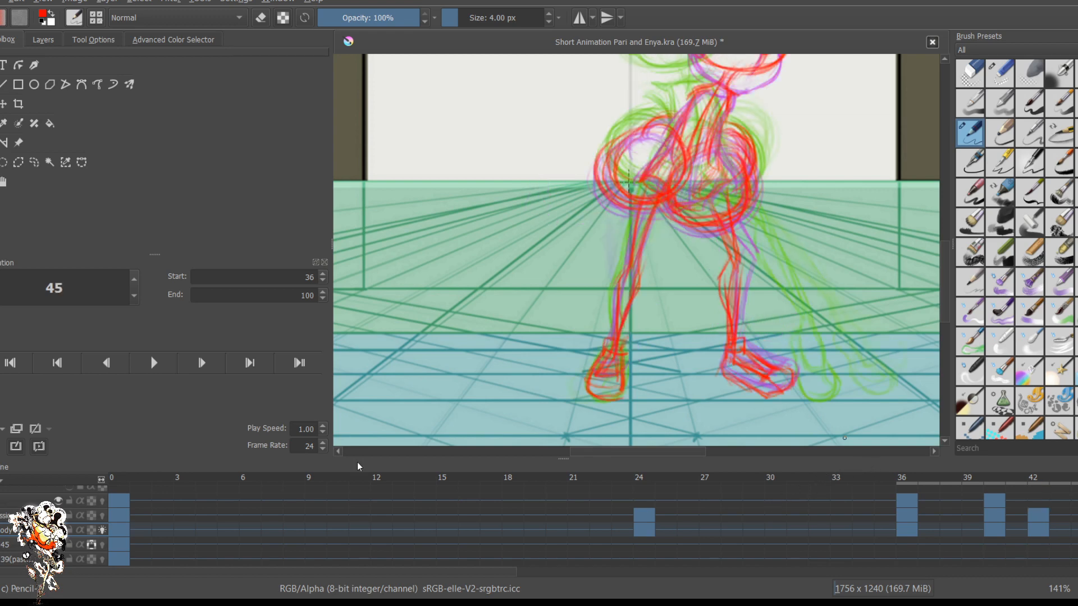
left_click(115, 477)
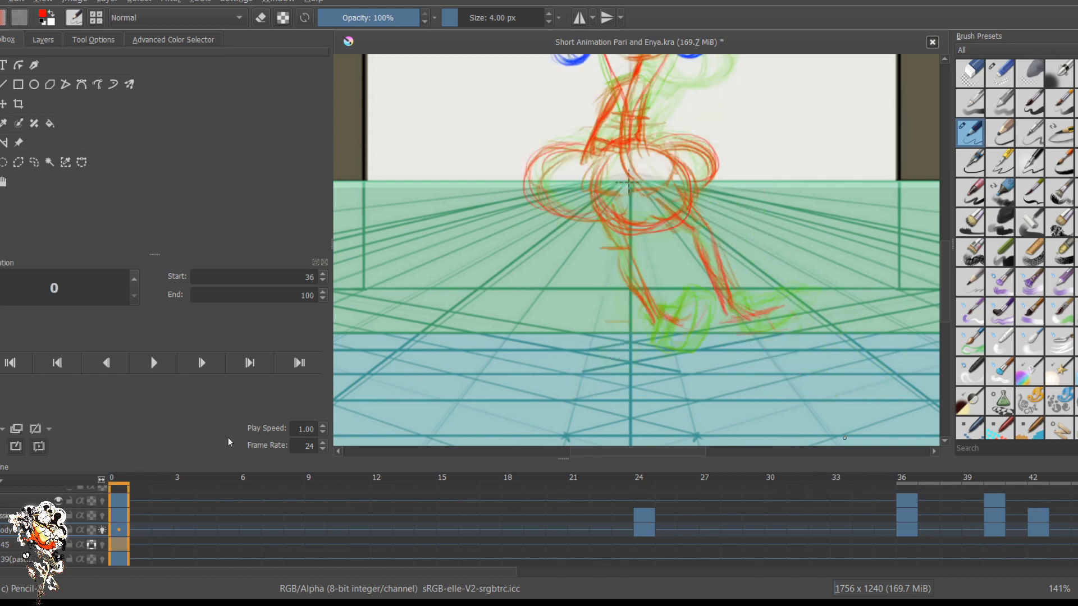
Step: Examine the legs and feet of the frame 0 pose up close and within the whole scene
scroll(513, 345, "down", 3)
scroll(828, 349, "up", 3)
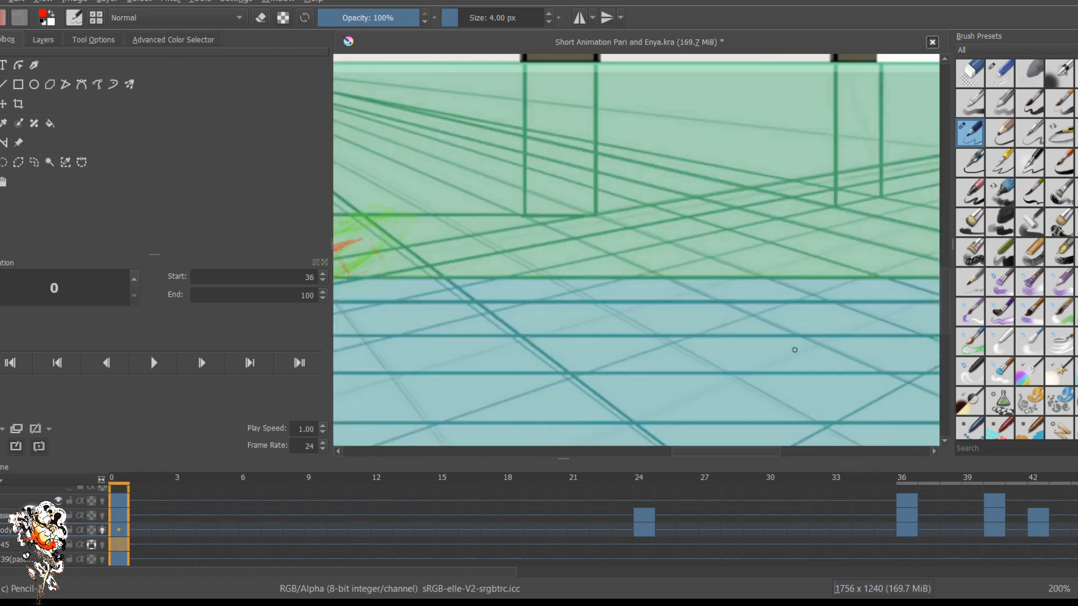
scroll(625, 328, "down", 3)
left_click_drag(388, 236, 643, 215)
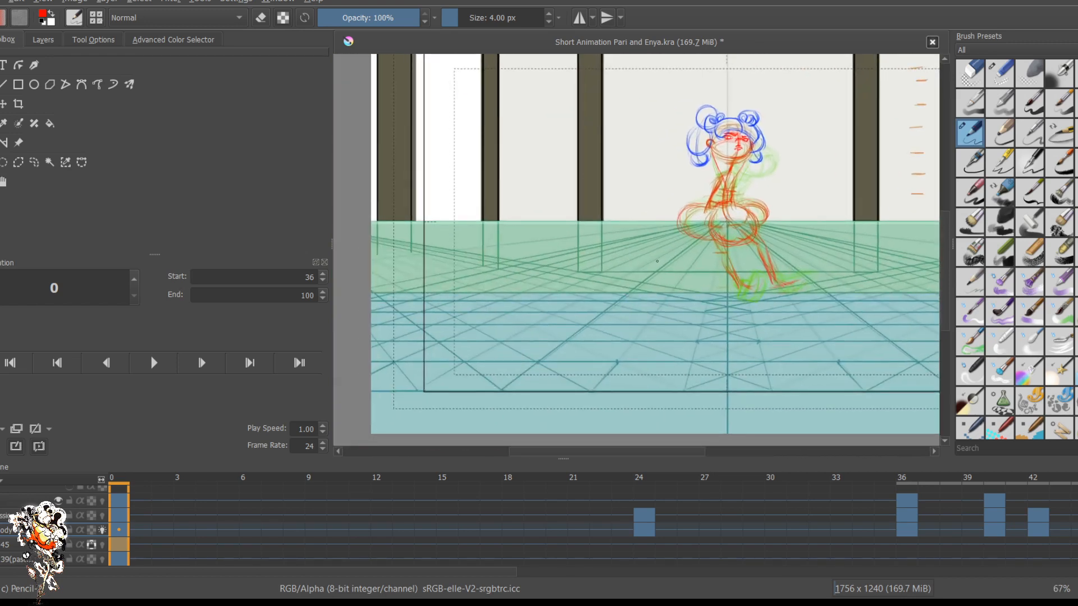
scroll(674, 281, "up", 1)
left_click_drag(658, 280, 546, 256)
scroll(686, 300, "up", 1)
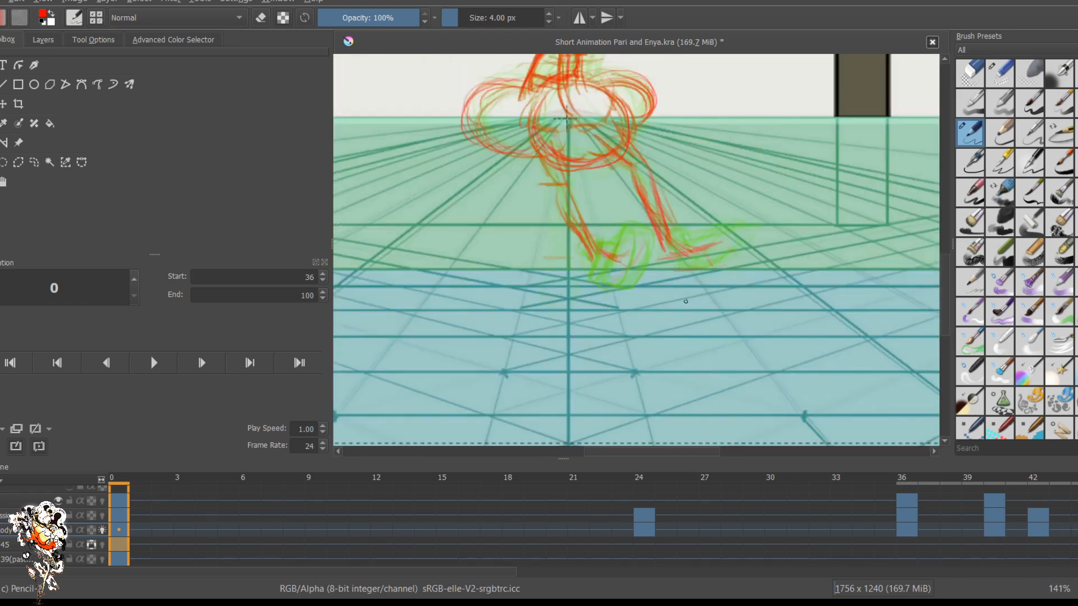
scroll(685, 301, "down", 3)
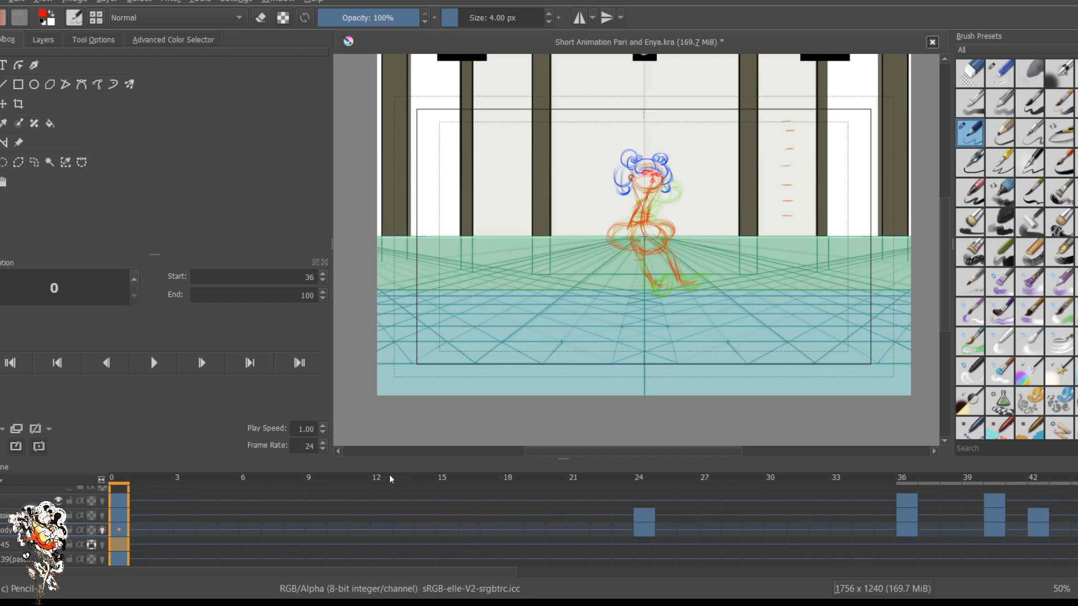
Step: Review the body poses on keyframes 36 to 72 with the whole scene in view
left_click_drag(461, 572, 653, 564)
left_click(731, 530)
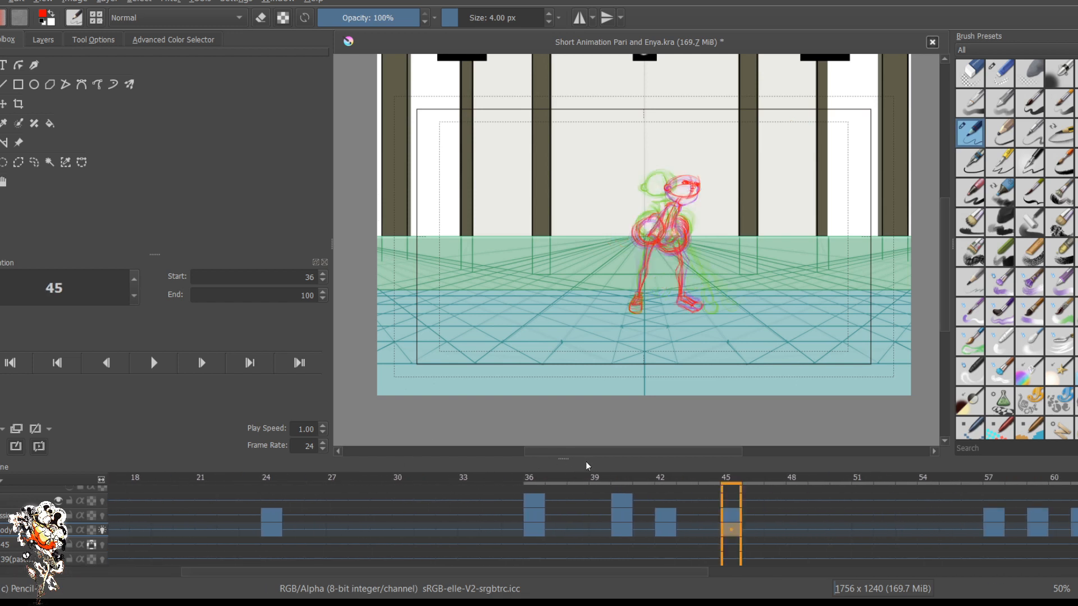
left_click(533, 530)
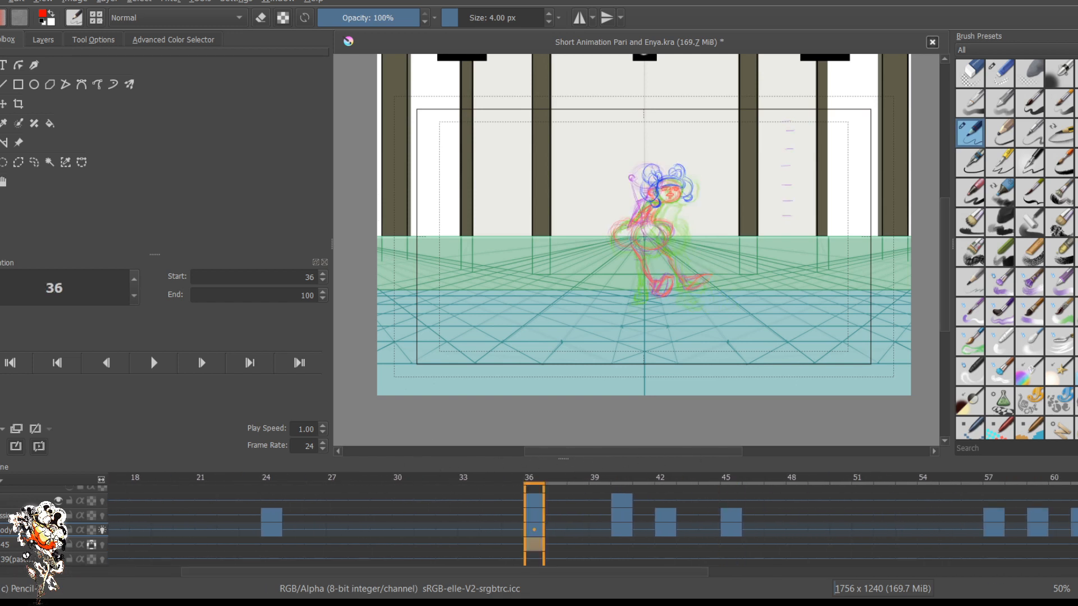
left_click(993, 530)
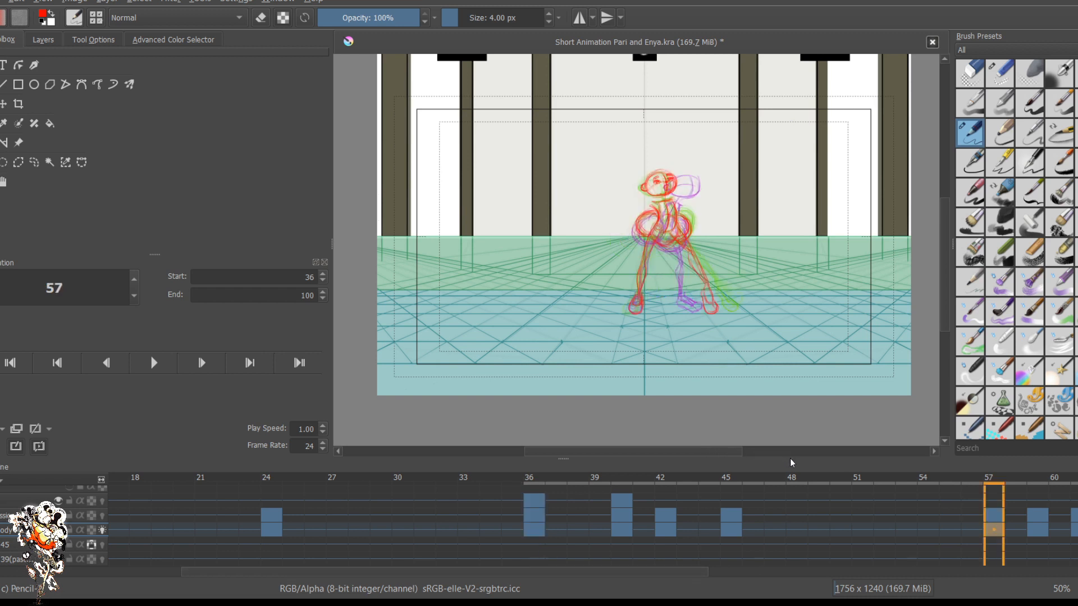
left_click(1038, 530)
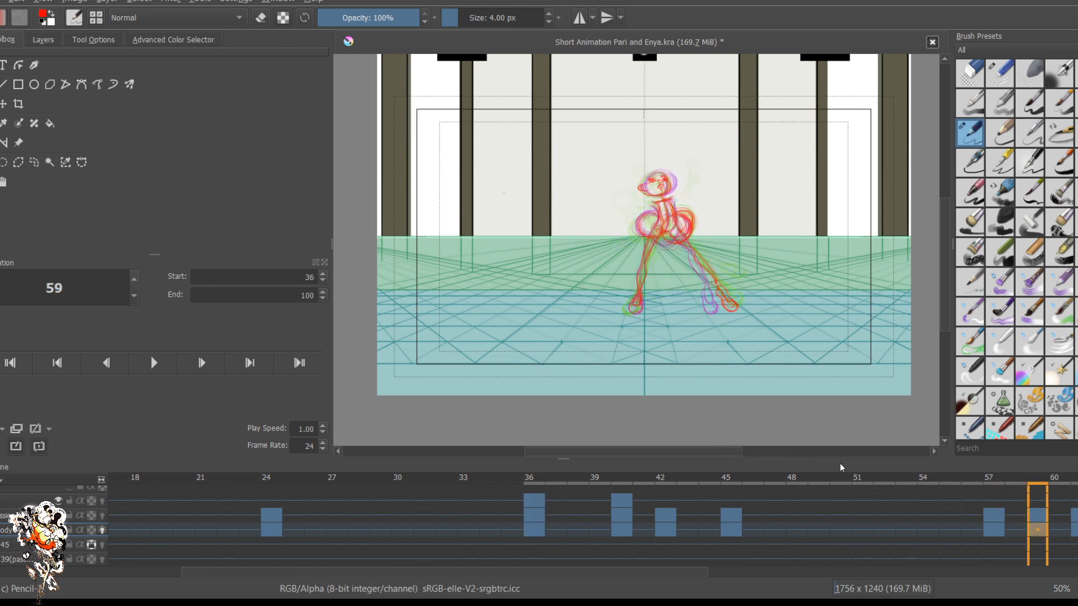
left_click(1074, 541)
left_click_drag(600, 572, 743, 572)
left_click(913, 530)
left_click(957, 529)
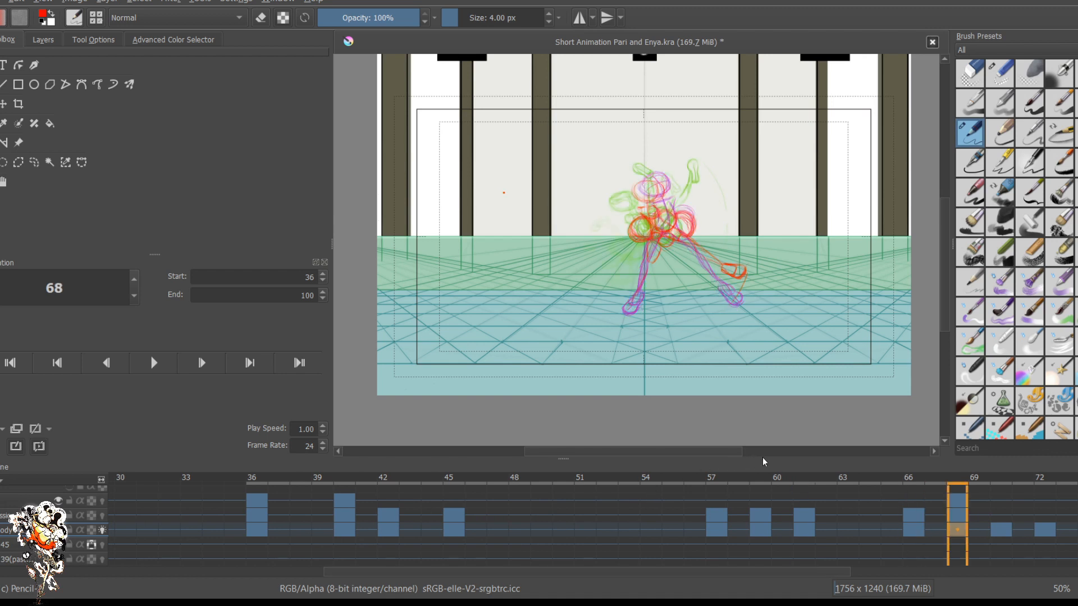
left_click(1000, 529)
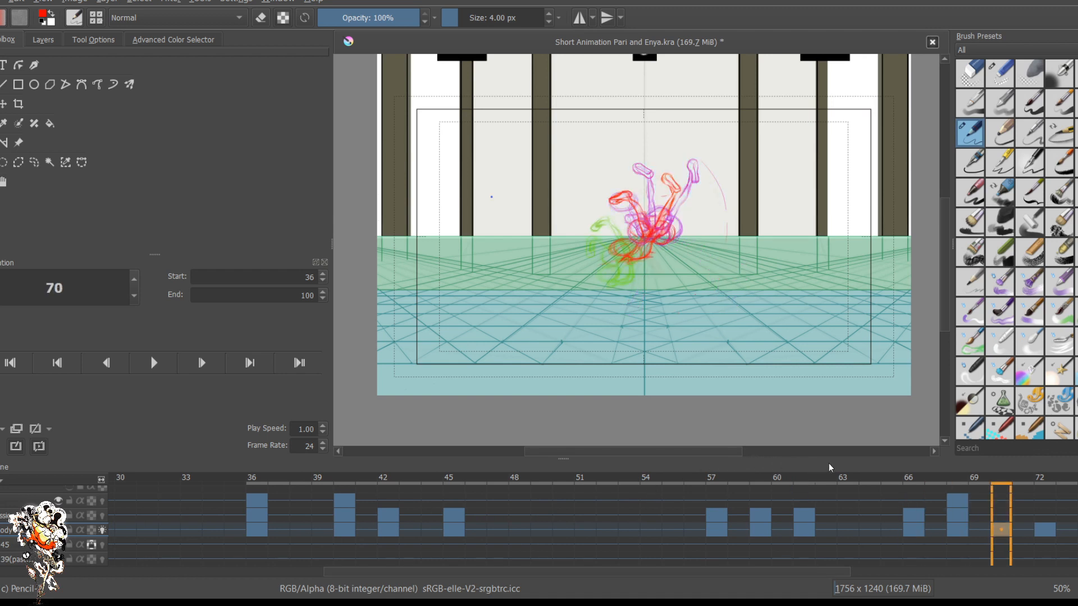
key("period")
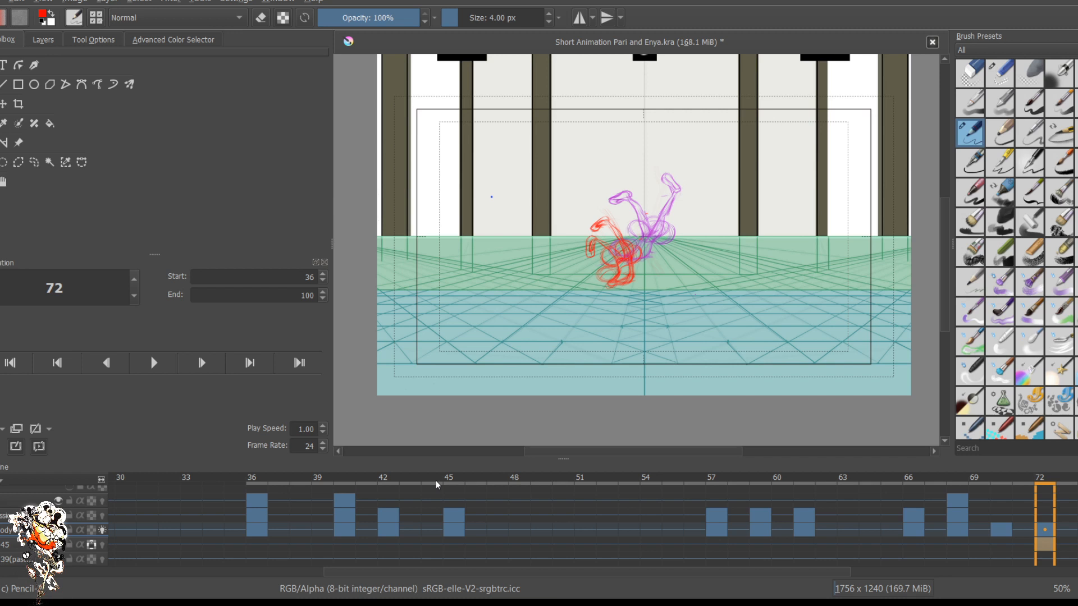
Step: Trace the tumble backward from frame 72 to 66, and check it forward again at 100% zoom
key("Left")
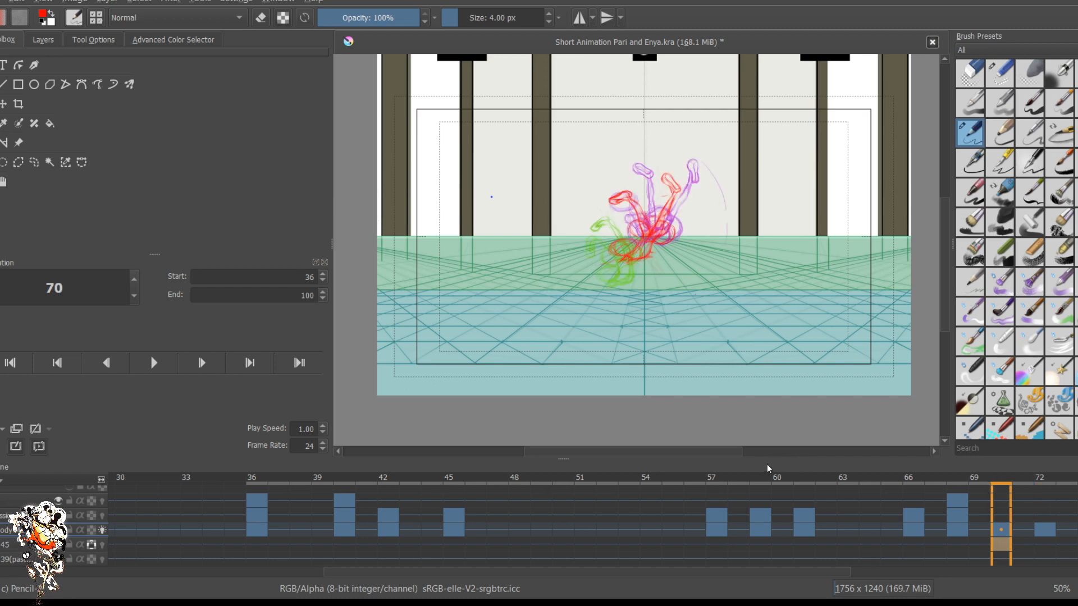
key("Left")
key("Left")
key("Left")
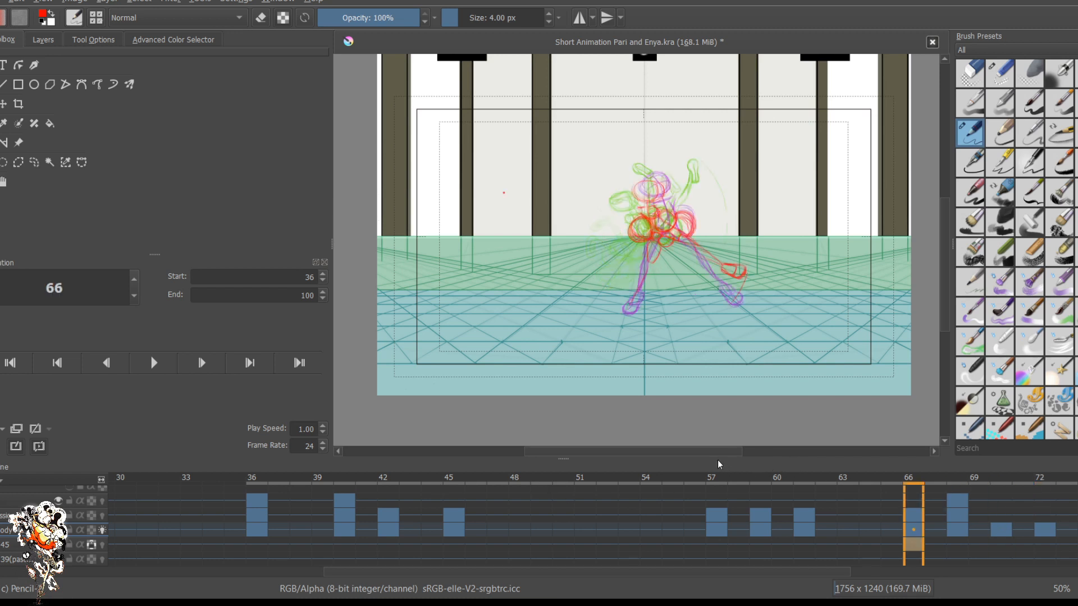
key("1")
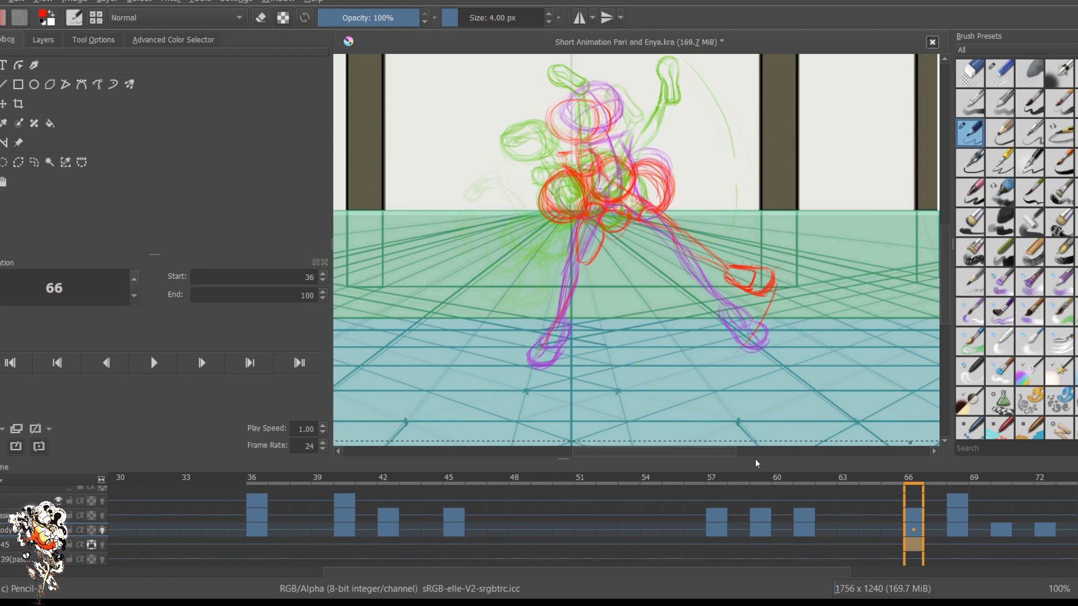
key("Right")
key("Right")
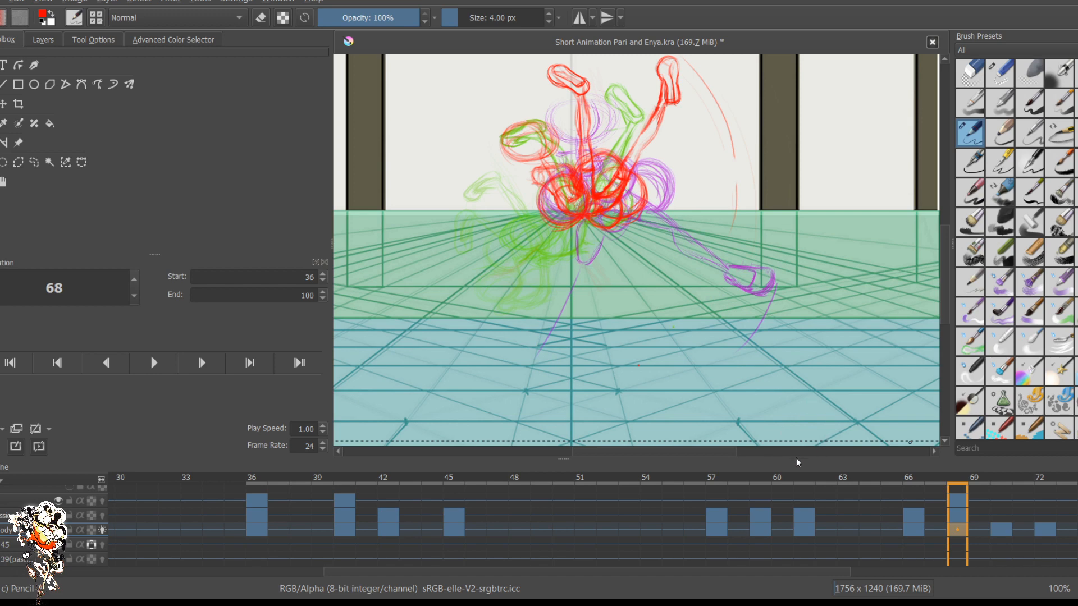
key("Right")
key("Right")
key("Right")
key("Right")
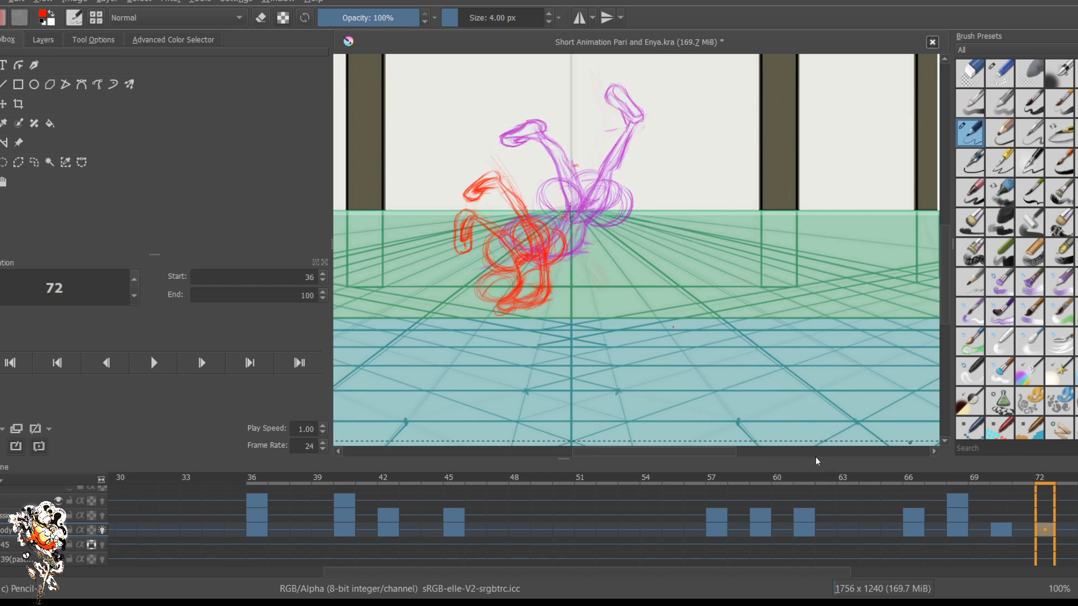
Step: Flip back and forth between frames 66 and 72 to compare how the legs and hips travel during the fall
key("Left")
key("Left")
key("Left")
key("Left")
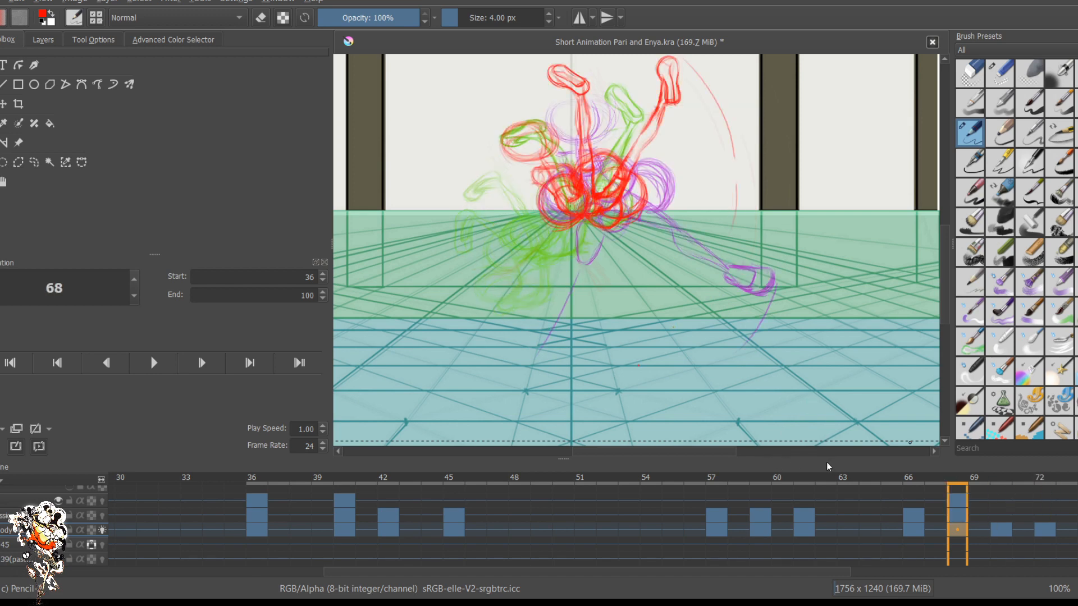
key("Right")
key("Right")
key("Right")
key("Right")
key("Left")
key("Left")
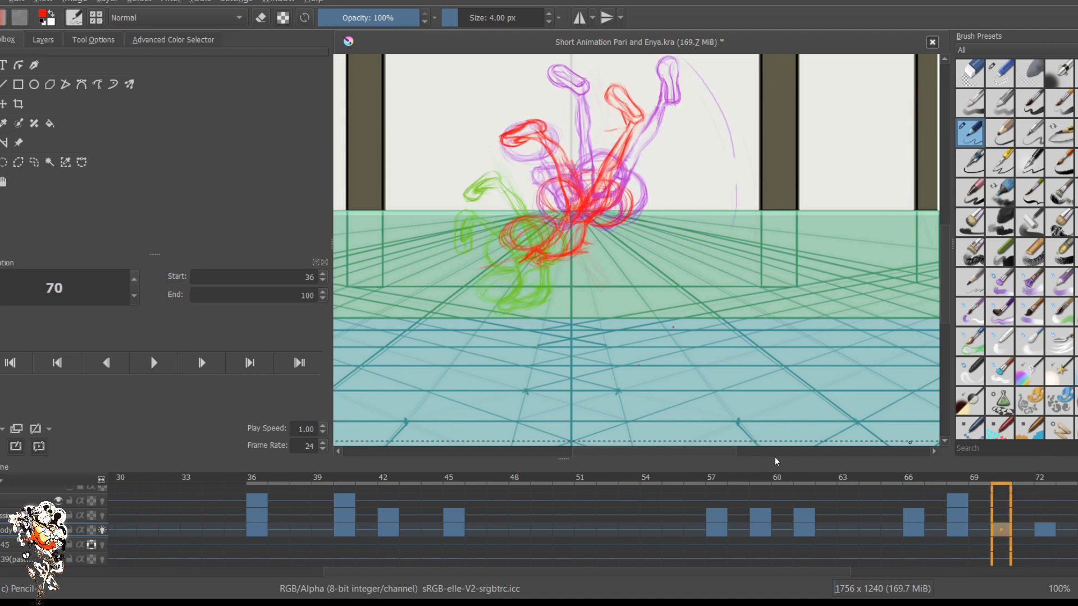
key("Left")
key("Left")
key("Left")
key("Left")
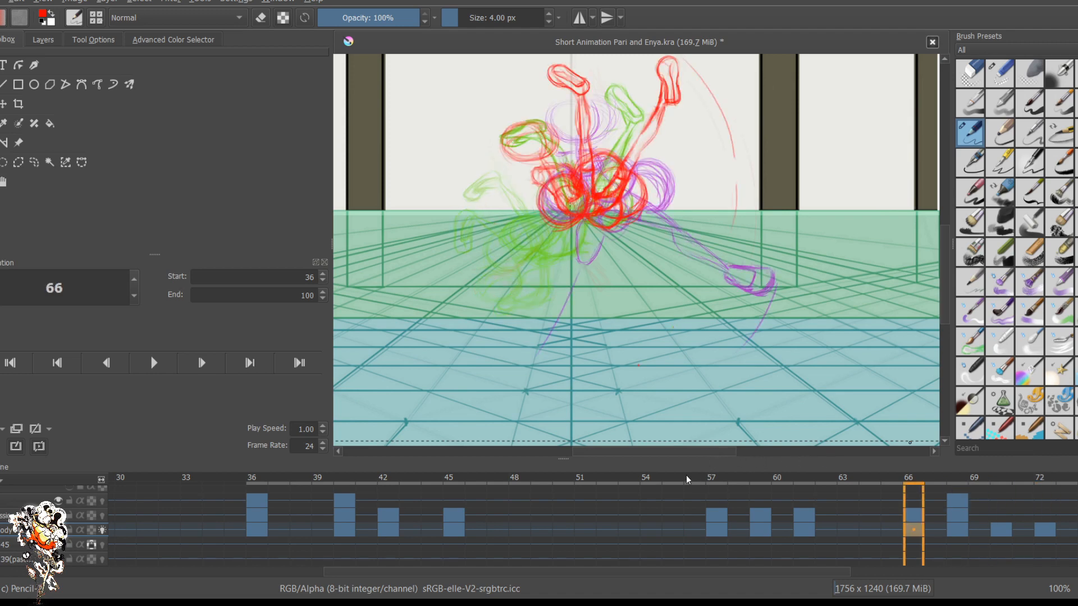
Step: Go back to keyframe 61 and advance to 72 to examine the transition from the wide stance into the tumble
key("Left")
key("Left")
key("Left")
key("Left")
key("Left")
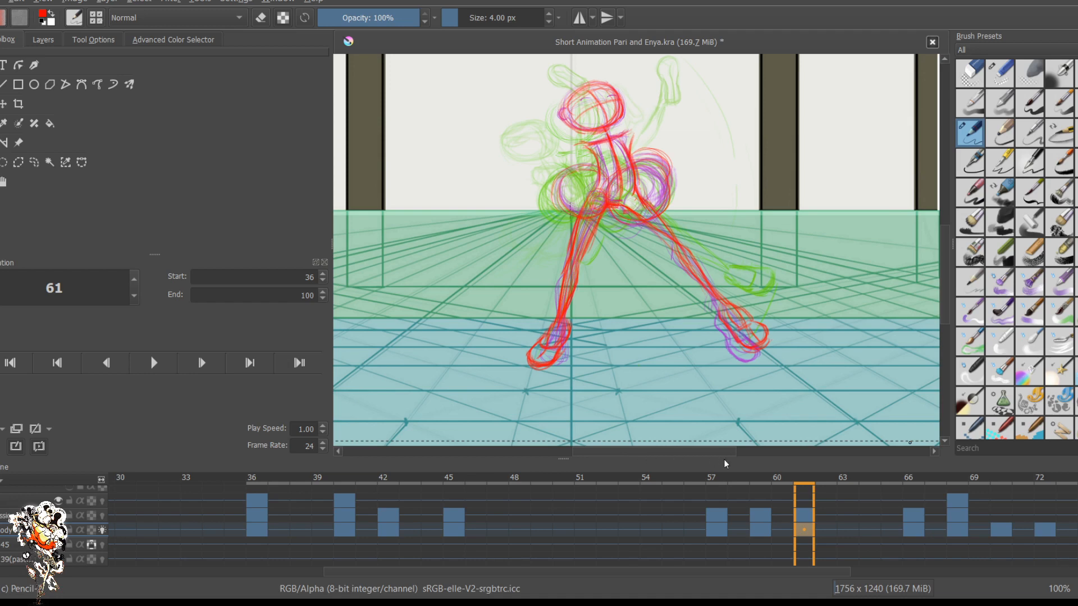
key("Right")
key("Right")
key("Right")
key("Right")
key("Right")
key("Right")
key("Right")
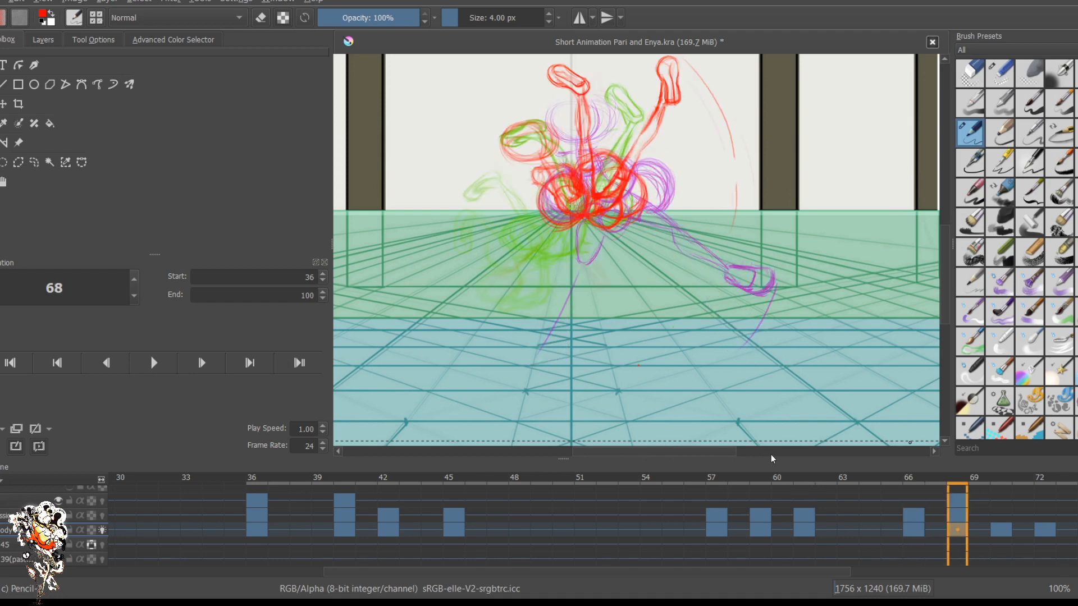
key("Right")
key("Right")
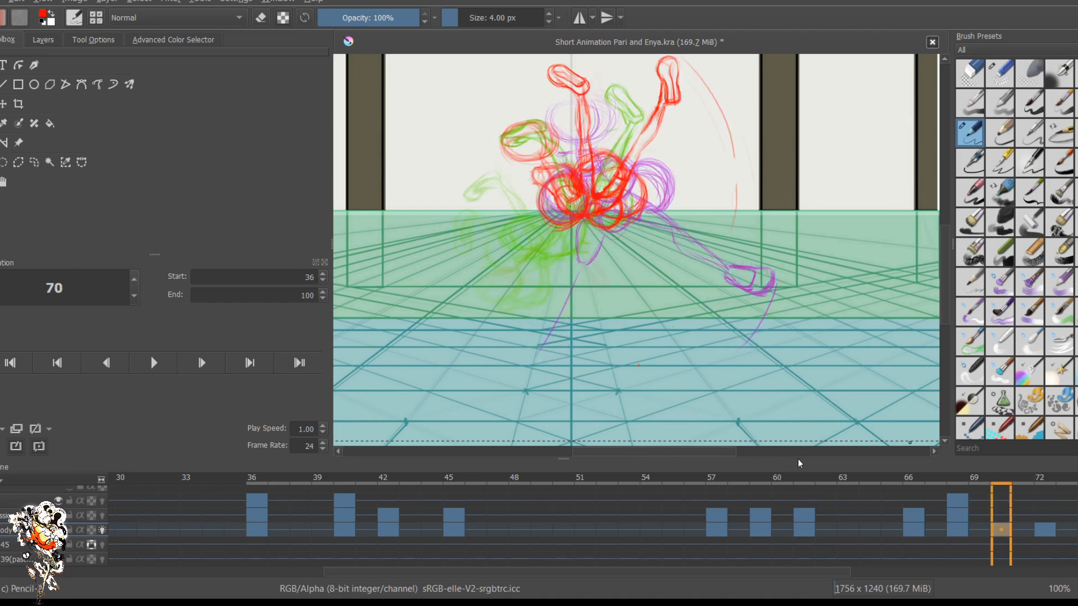
key("Right")
key("Right")
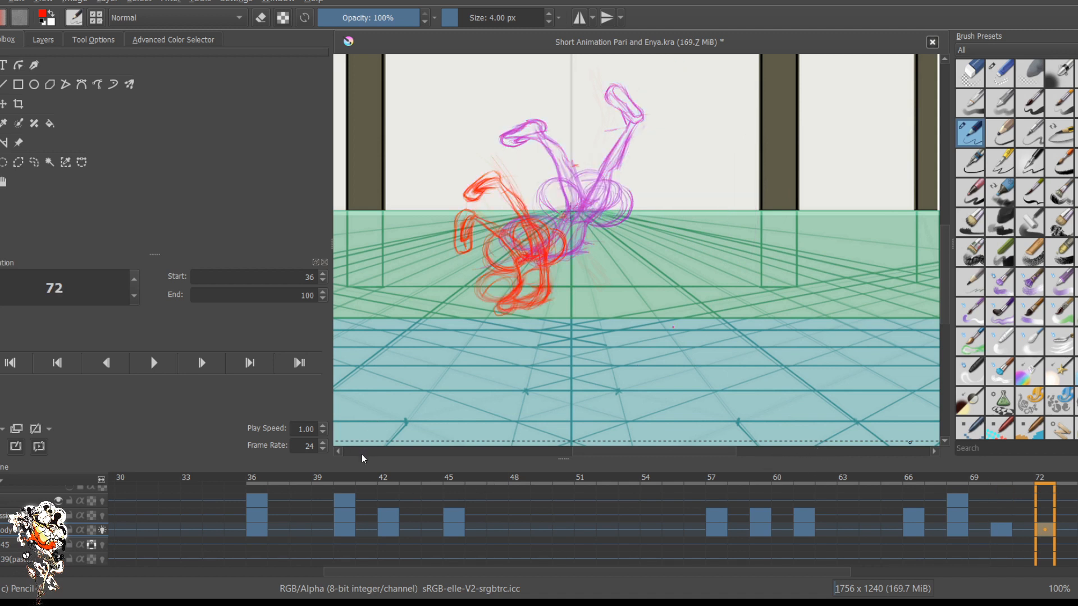
Step: Run through the body keyframes from 45 to 72 to examine the side step and the fall as one continuous movement
left_click(454, 530)
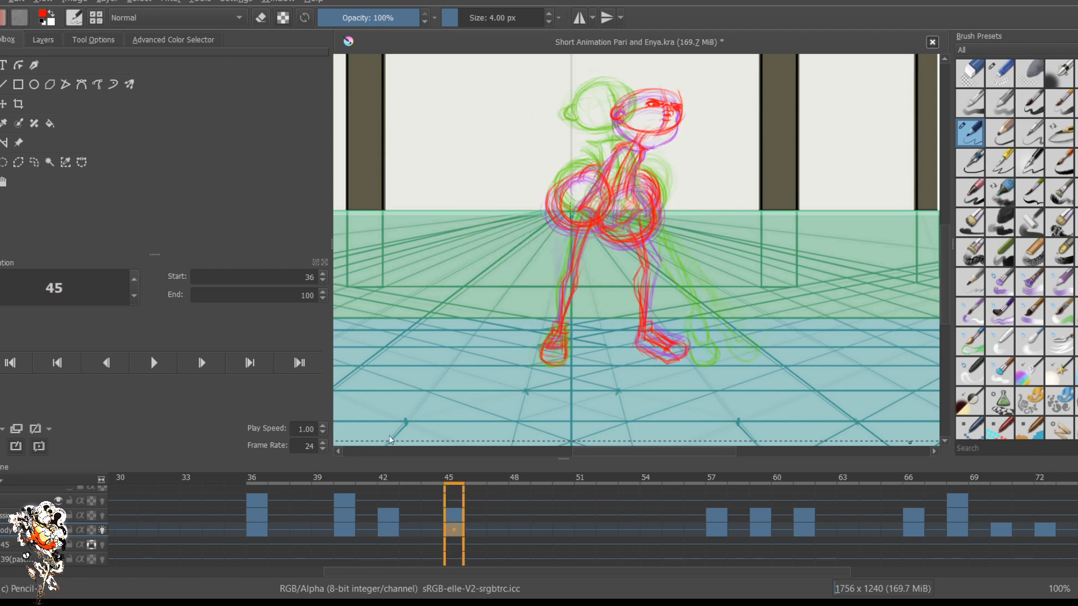
key("alt+Right")
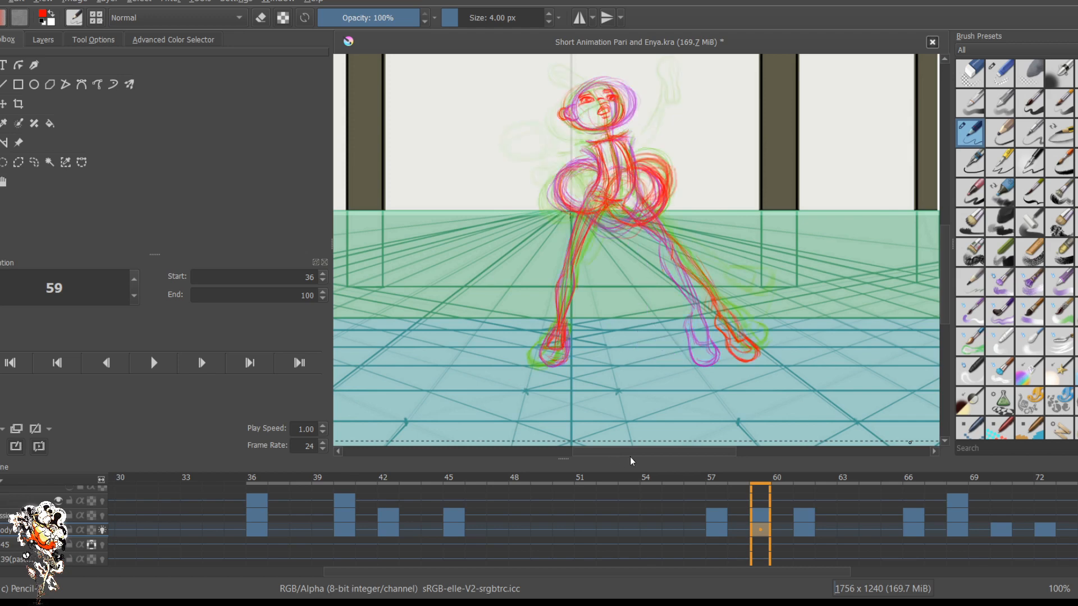
key("Right")
key("Right")
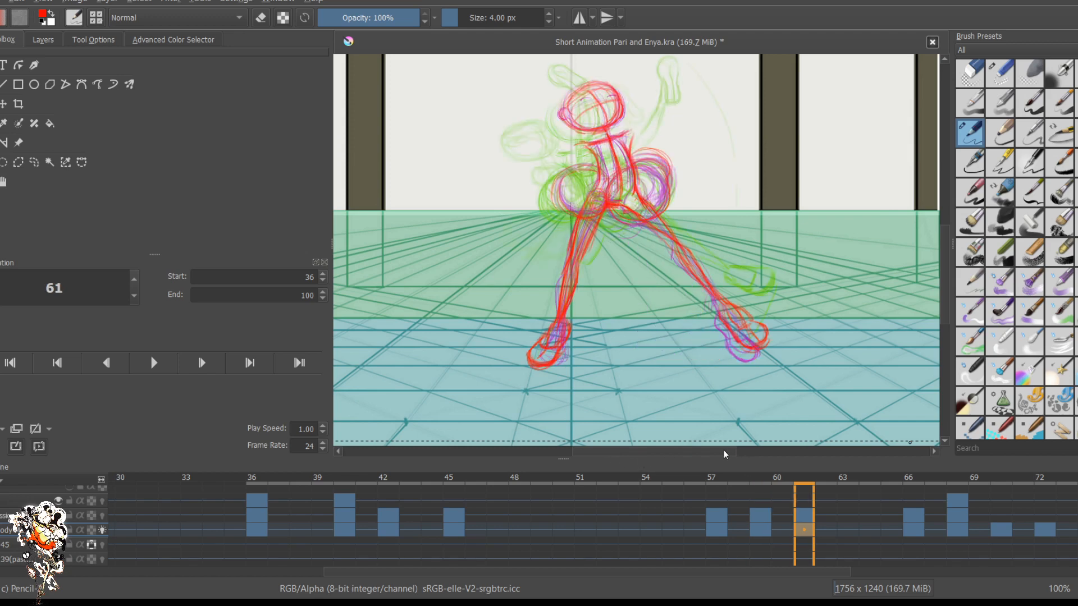
key("Right")
key("Right")
key("Right")
key("Right")
key("Right")
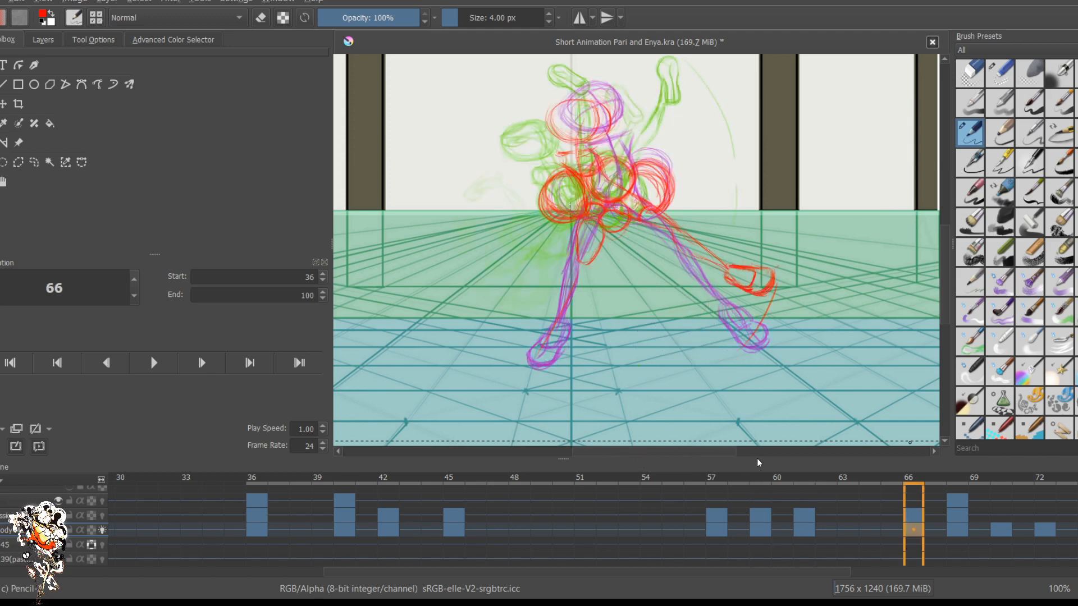
key("Right")
key("Right")
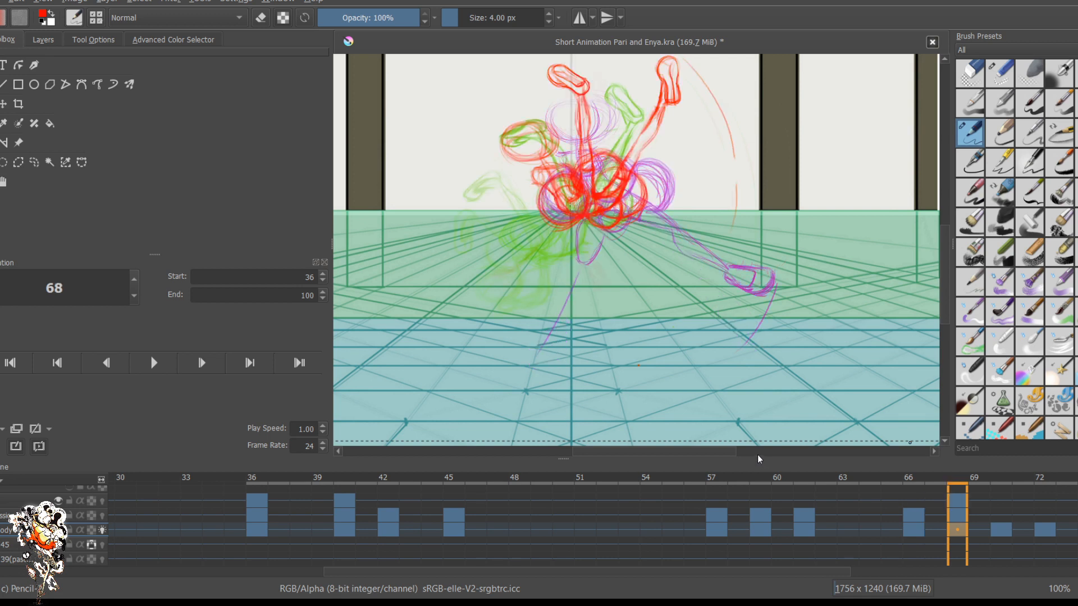
key("Right")
key("Right")
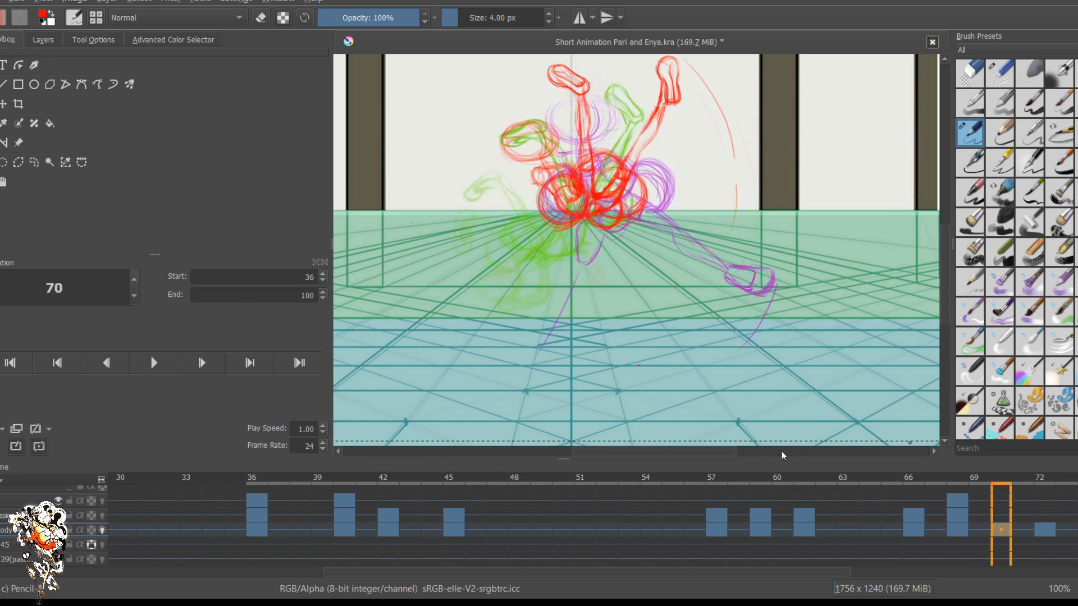
key("Right")
key("Right")
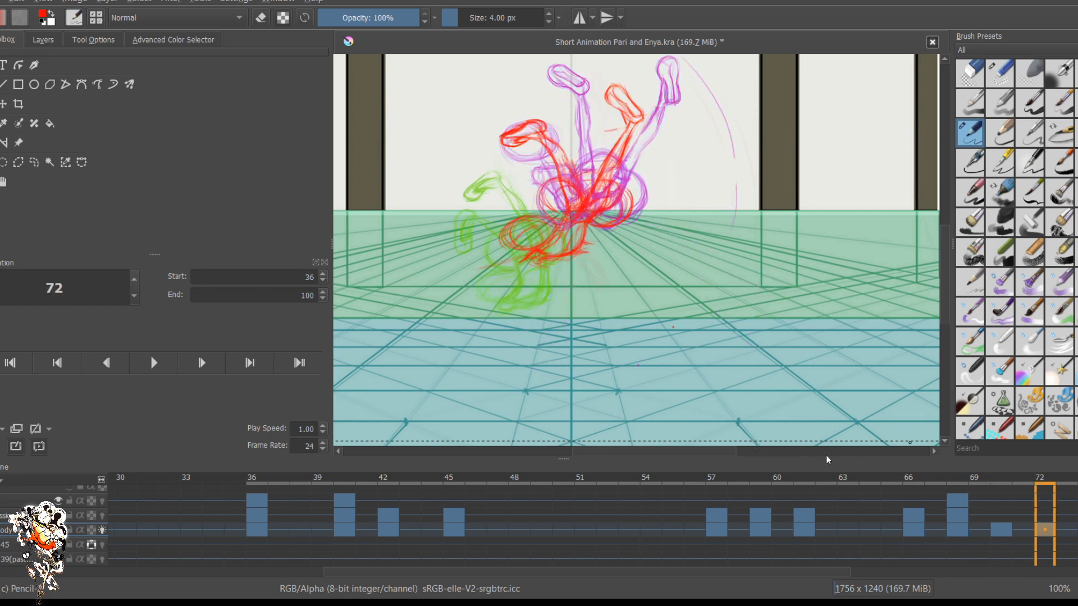
Step: Save the animation document
scroll(288, 485, "left", 4)
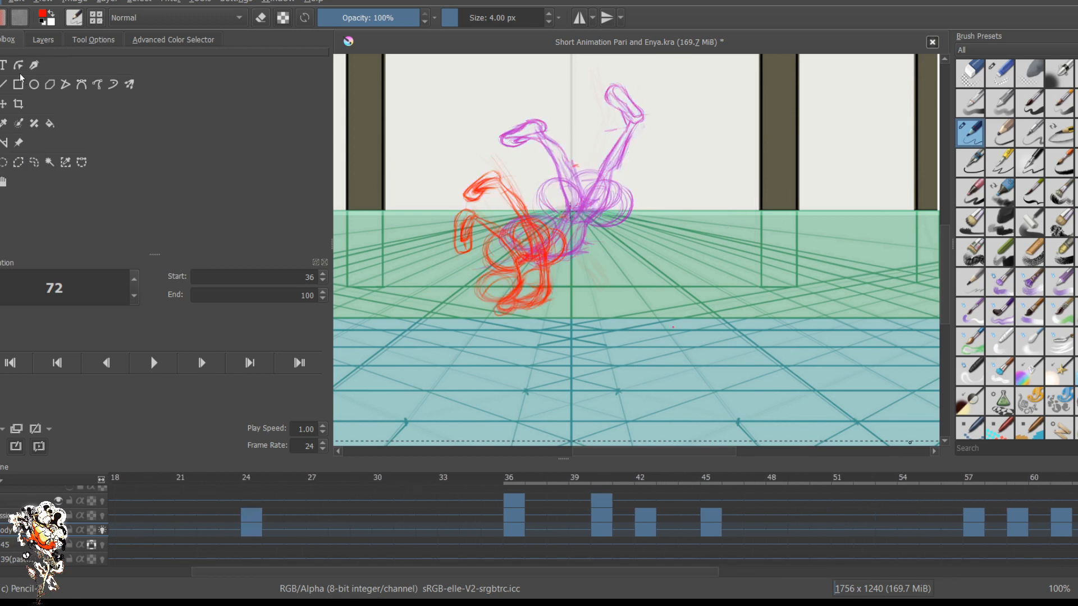
key("ctrl+s")
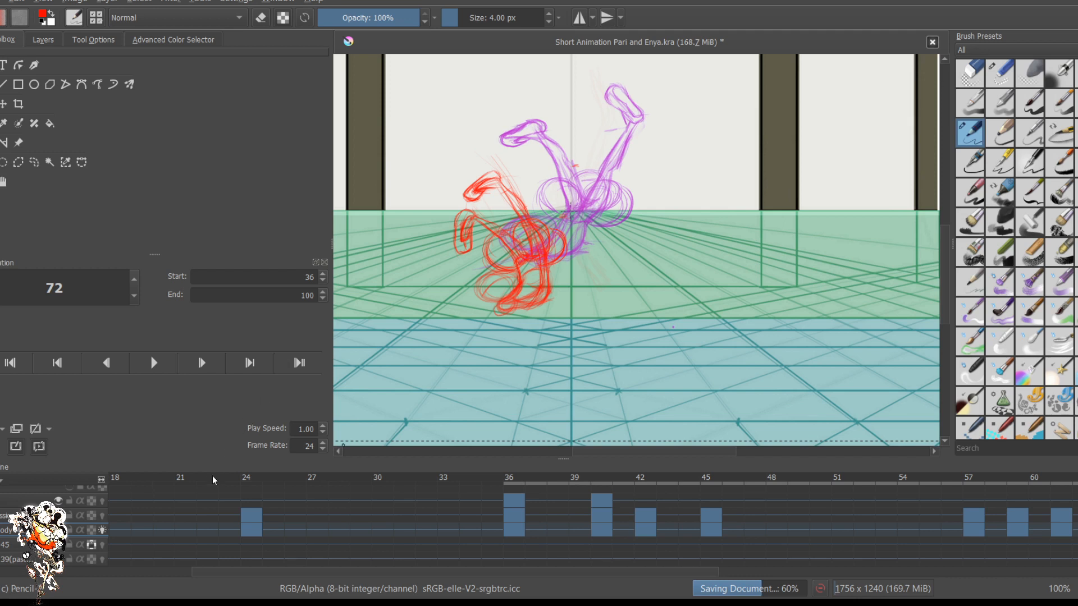
Step: Check the feet drawn on keyframe 24 and return to frame 0 to compare its pose against the onion skin
scroll(190, 490, "left", 4)
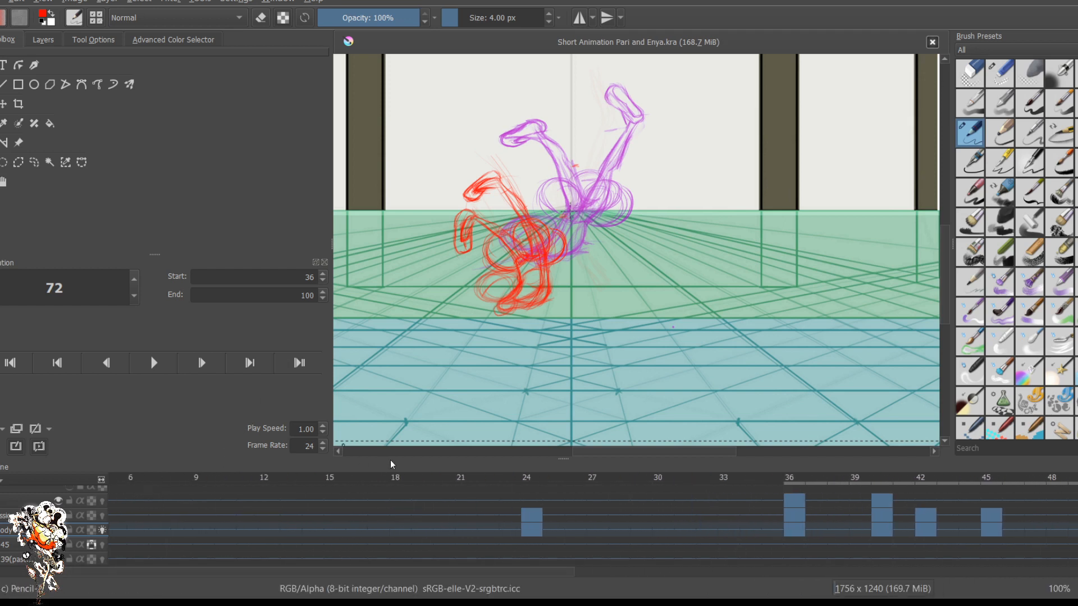
left_click(531, 530)
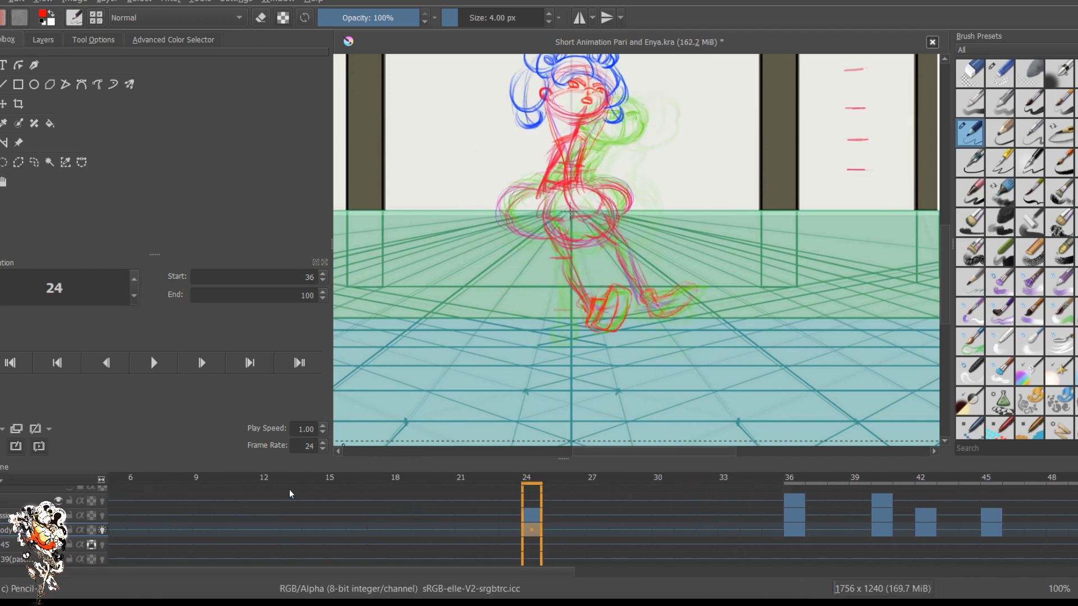
scroll(289, 493, "left", 2)
left_click(113, 477)
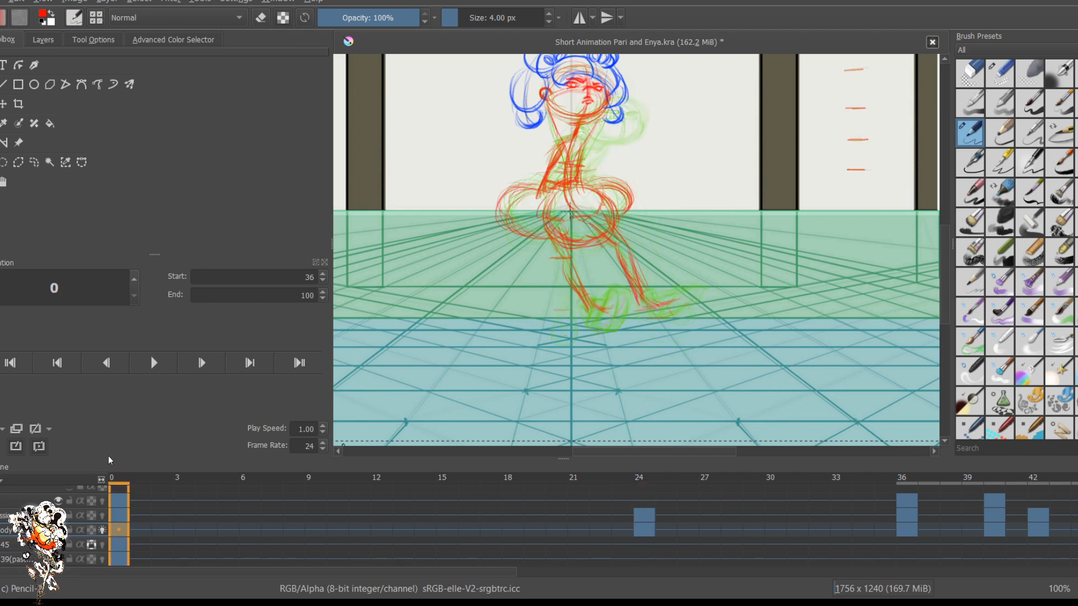
Step: Sketch a rounded outline around the toes and sole of the right-hand foot on body frame 0
scroll(705, 258, "up", 2)
scroll(672, 341, "down", 2)
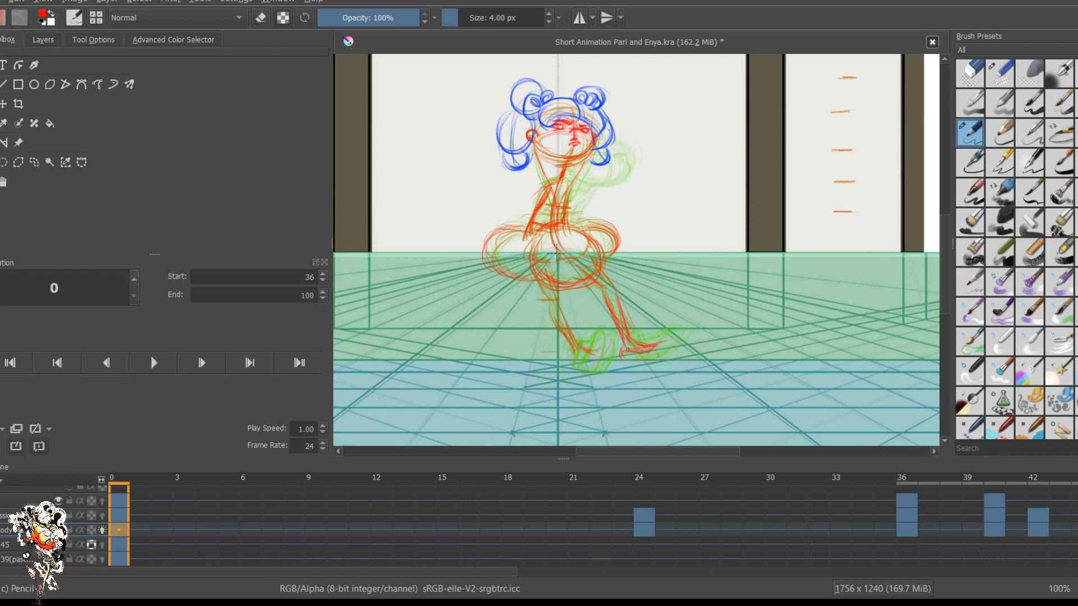
mouse_move(630, 364)
left_mouse_down()
mouse_move(679, 353)
mouse_move(656, 342)
left_mouse_up()
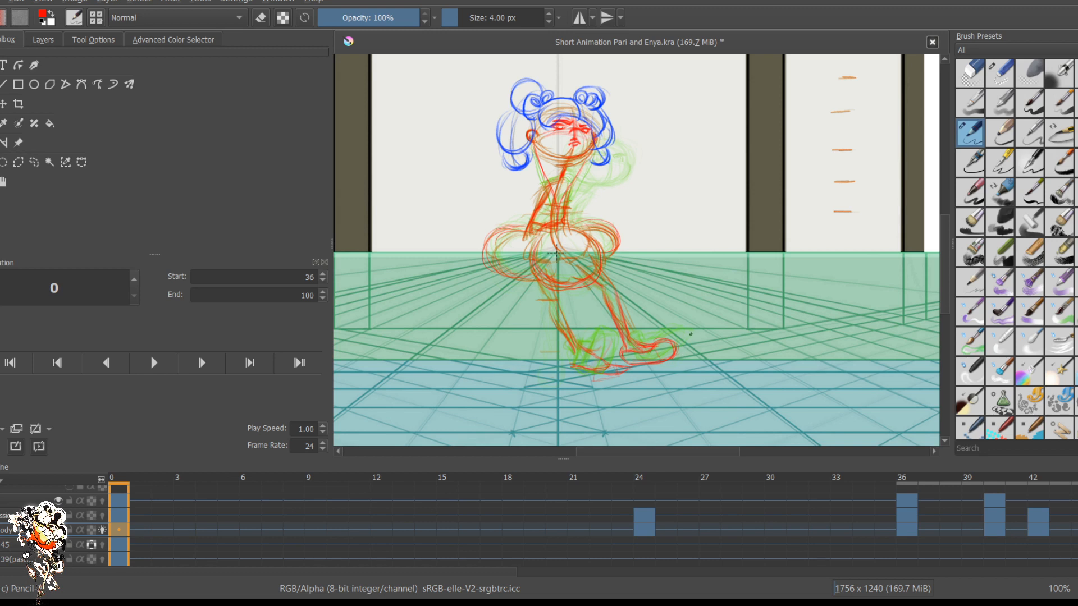
Step: Erase the rounded outline from the front of the right-hand foot on frame 0 with a 26 px eraser
key("e")
key("bracketright")
key("bracketright")
key("bracketright")
key("bracketright")
key("bracketright")
key("bracketright")
key("bracketright")
key("bracketright")
key("bracketright")
key("bracketright")
key("bracketright")
key("bracketright")
key("bracketright")
key("bracketright")
key("bracketright")
key("bracketright")
key("bracketright")
mouse_move(650, 358)
left_mouse_down()
mouse_move(675, 344)
mouse_move(668, 362)
mouse_move(663, 330)
mouse_move(655, 355)
left_mouse_up()
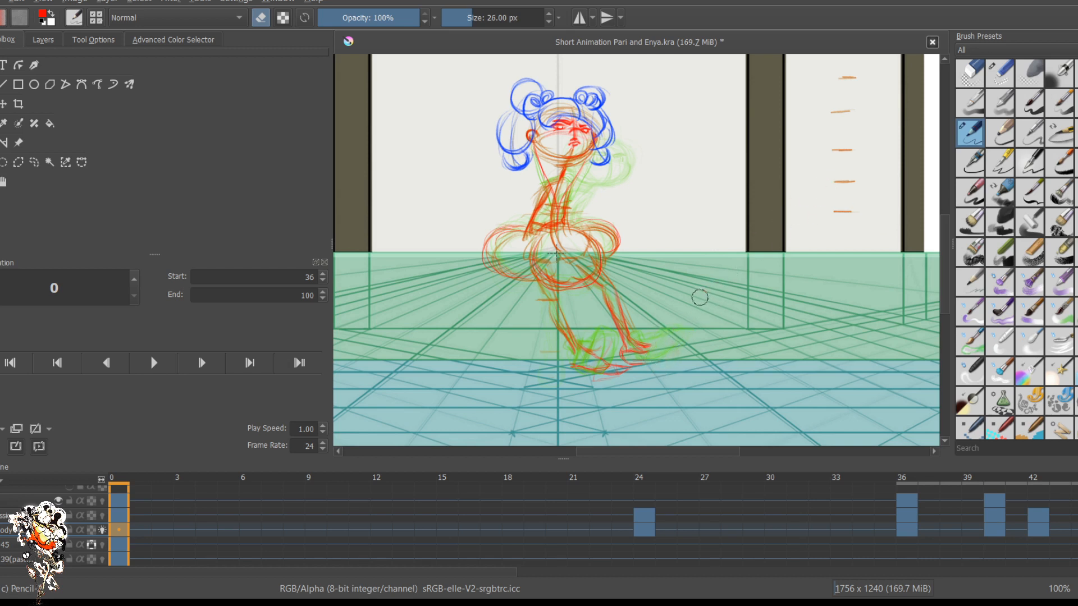
Step: Redraw the right-hand foot's toes with a rounded shoe outline around them, using the pencil at 3 px
key("bracketleft")
key("bracketleft")
key("bracketleft")
key("bracketleft")
key("bracketleft")
key("bracketleft")
key("bracketleft")
key("bracketleft")
key("bracketleft")
key("bracketleft")
key("bracketleft")
key("bracketleft")
key("bracketleft")
key("bracketleft")
key("bracketleft")
key("e")
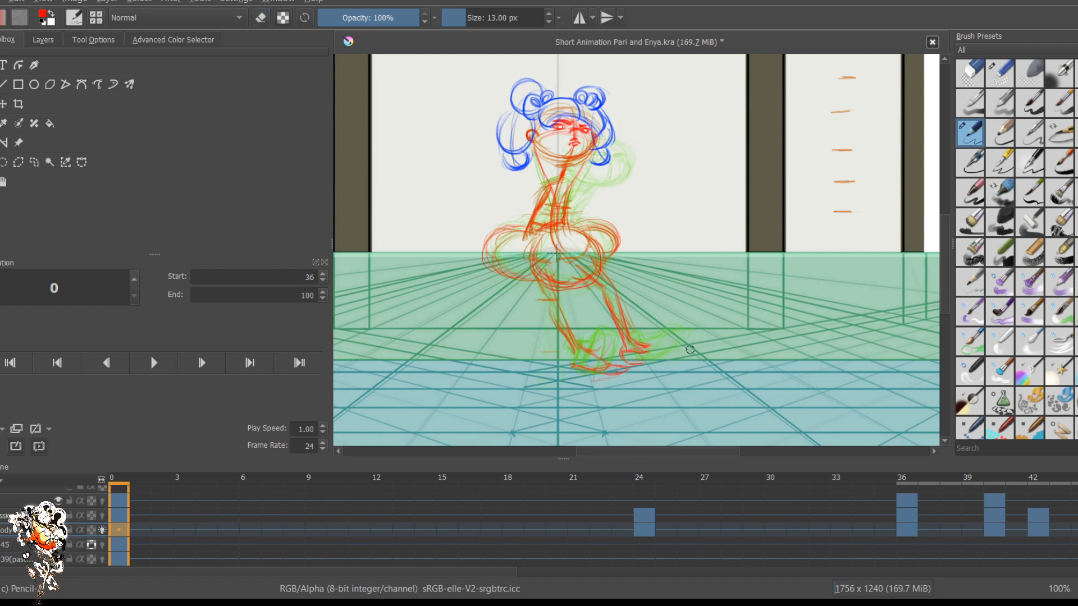
key("bracketleft")
key("bracketleft")
key("bracketleft")
key("bracketleft")
key("bracketleft")
key("bracketleft")
key("bracketleft")
key("bracketleft")
key("bracketleft")
key("bracketleft")
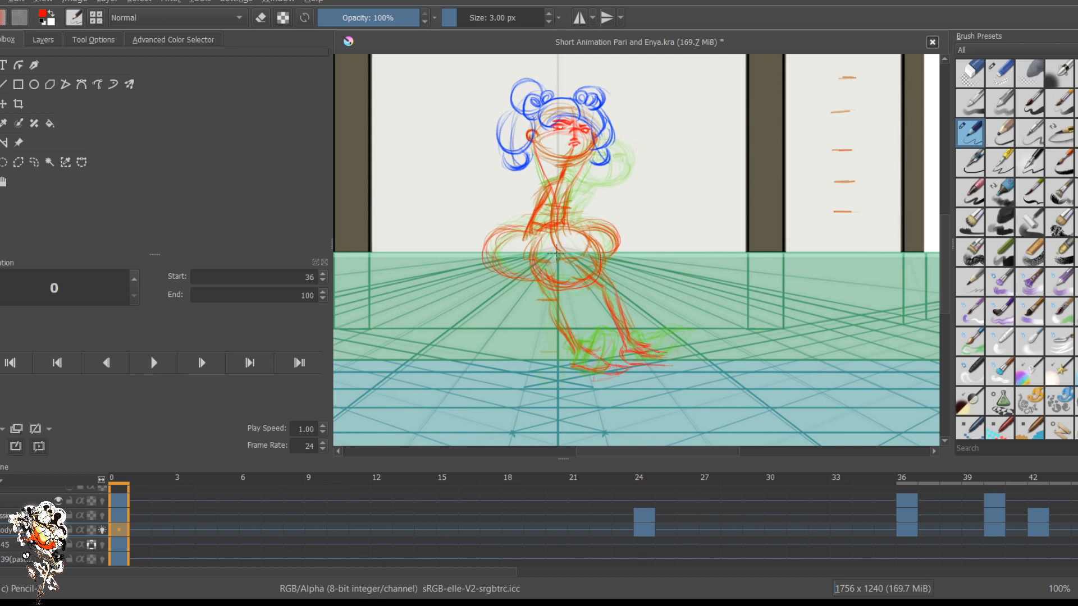
mouse_move(672, 354)
left_mouse_down()
mouse_move(645, 345)
mouse_move(681, 354)
mouse_move(671, 353)
mouse_move(675, 371)
mouse_move(682, 356)
mouse_move(649, 367)
left_mouse_up()
Step: Erase the front half of the right-hand foot and its shoe outline with a 38 px eraser
scroll(636, 387, "up", 5)
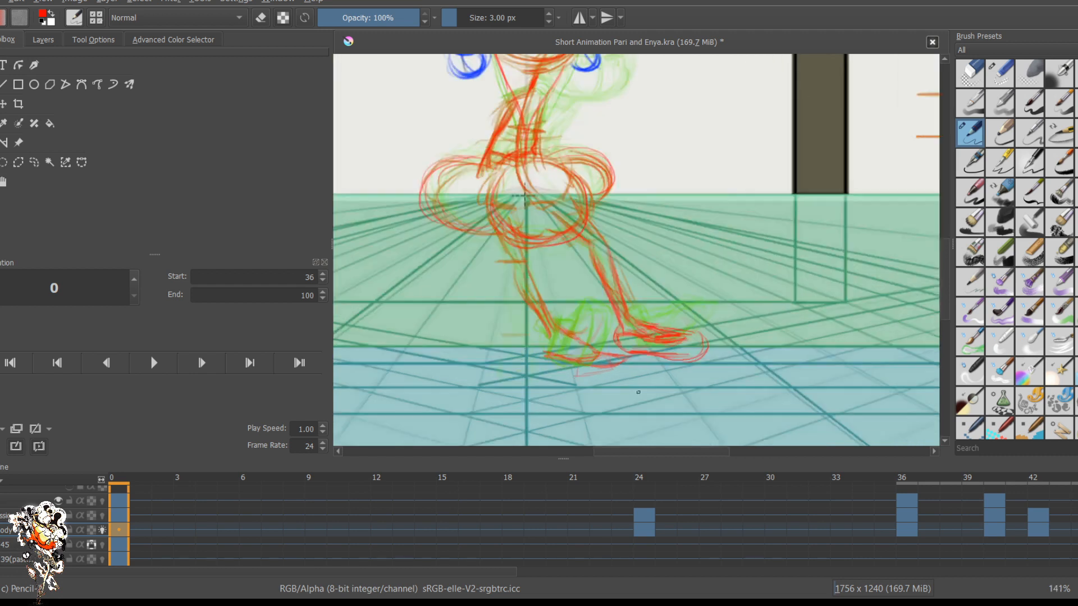
key("e")
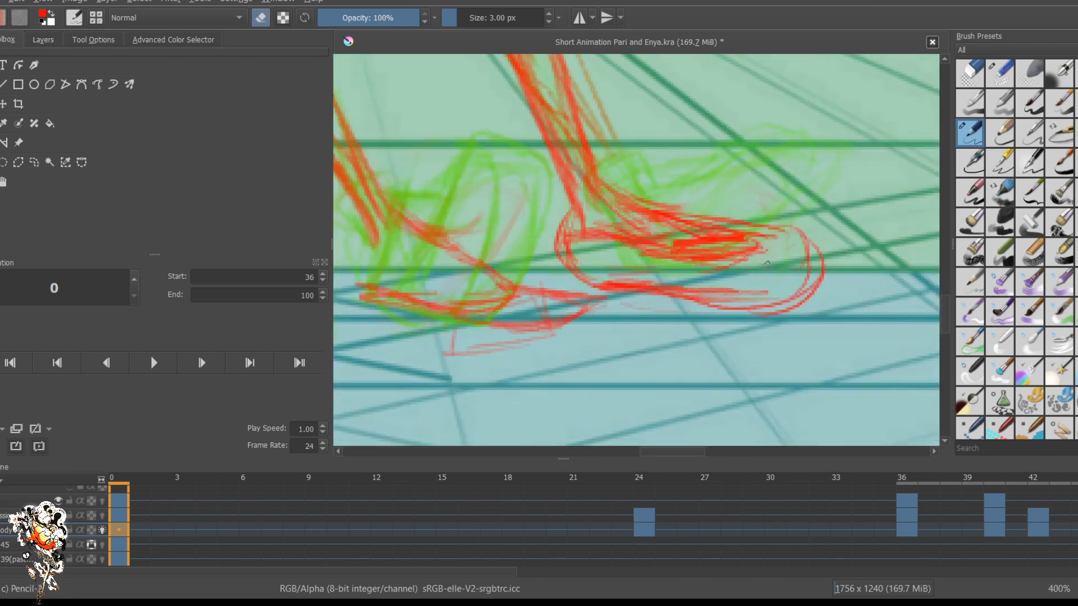
key("bracketright")
key("bracketright")
key("bracketright")
key("bracketright")
key("bracketright")
key("bracketright")
key("bracketright")
key("bracketright")
key("bracketright")
key("bracketright")
key("bracketright")
key("bracketright")
key("bracketright")
key("bracketright")
key("bracketright")
key("bracketright")
key("bracketright")
key("bracketright")
key("bracketright")
key("bracketright")
key("bracketright")
mouse_move(779, 265)
left_mouse_down()
mouse_move(797, 234)
mouse_move(819, 253)
mouse_move(771, 310)
mouse_move(730, 240)
mouse_move(771, 212)
mouse_move(706, 294)
mouse_move(716, 270)
mouse_move(699, 185)
left_mouse_up()
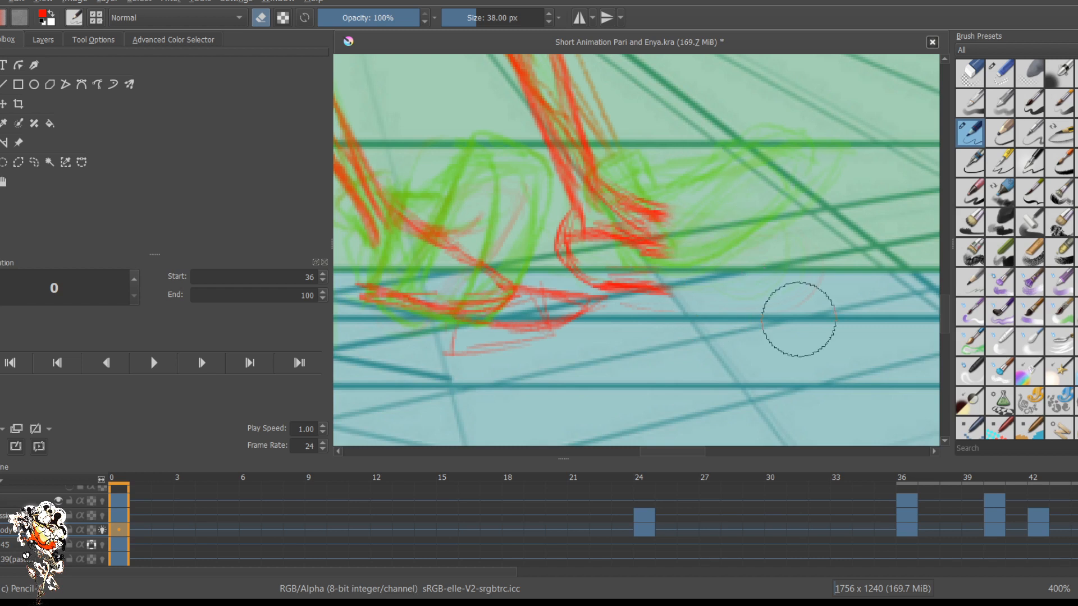
mouse_move(755, 269)
left_mouse_down()
mouse_move(709, 281)
mouse_move(686, 254)
mouse_move(694, 272)
left_mouse_up()
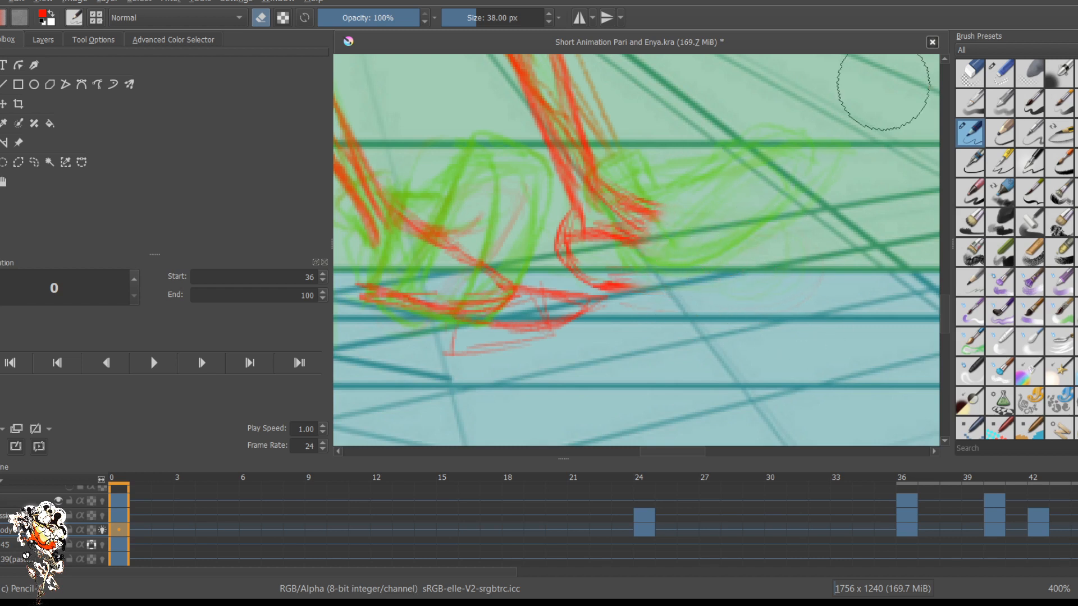
Step: Redraw the front of the right-hand foot as a slim pointed shape with a slightly raised toe, using the pencil at 4 px
key("bracketleft")
key("bracketleft")
key("bracketleft")
key("bracketleft")
key("bracketleft")
key("bracketleft")
key("bracketleft")
key("bracketleft")
key("bracketleft")
key("bracketleft")
key("bracketleft")
key("bracketleft")
key("bracketleft")
key("bracketleft")
key("bracketleft")
key("bracketleft")
key("bracketleft")
key("bracketleft")
key("bracketleft")
key("bracketleft")
key("bracketleft")
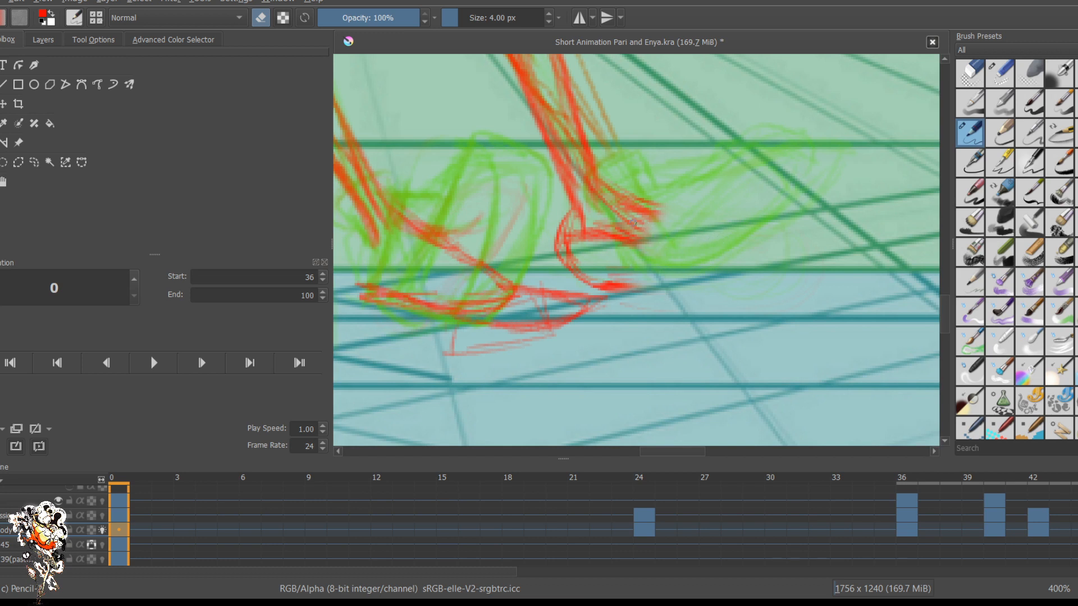
key("e")
mouse_move(640, 227)
left_mouse_down()
mouse_move(726, 237)
mouse_move(705, 255)
left_mouse_up()
mouse_move(755, 227)
left_mouse_down()
mouse_move(699, 249)
mouse_move(657, 241)
left_mouse_up()
left_click_drag(710, 248, 587, 231)
left_click_drag(667, 246, 586, 235)
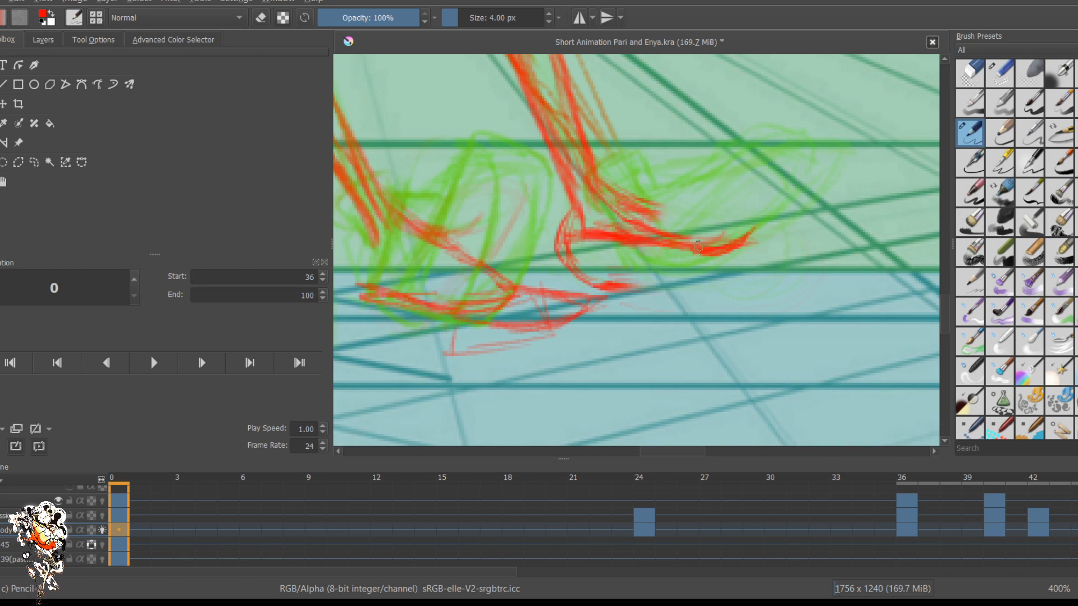
mouse_move(729, 231)
left_mouse_down()
mouse_move(710, 249)
mouse_move(756, 231)
mouse_move(644, 218)
left_mouse_up()
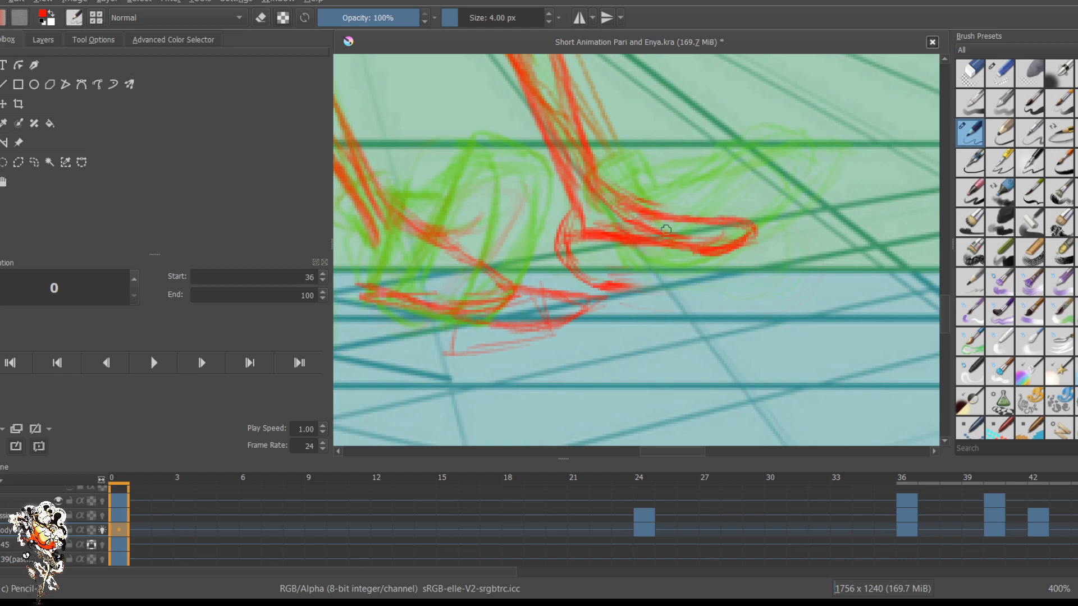
Step: Draw a larger rounded shoe outline around the redrawn right-hand foot, from the sole around the toe
key("1")
key("minus")
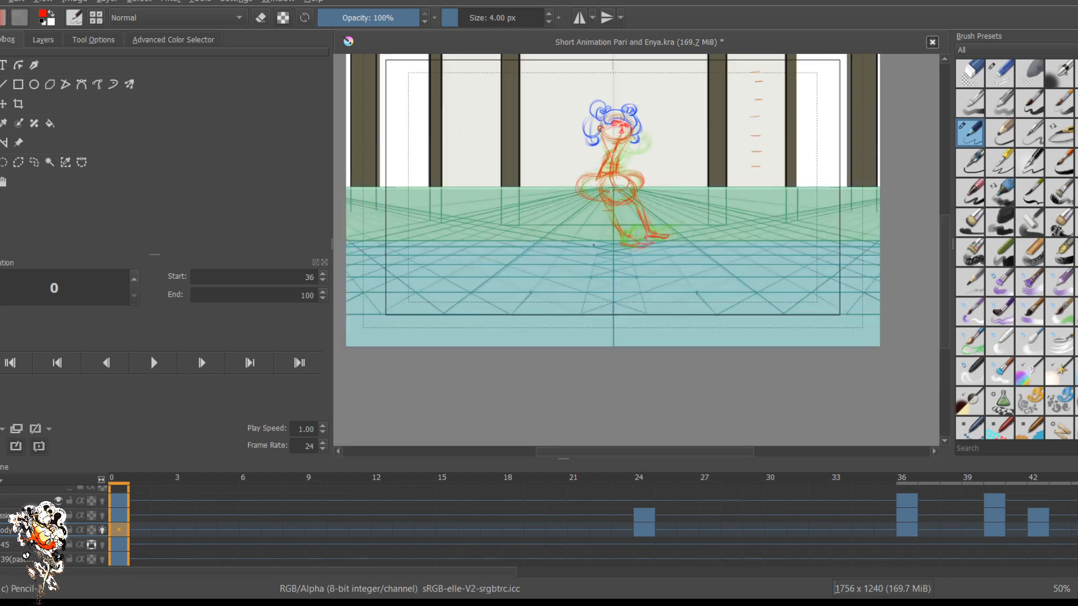
scroll(625, 241, "up", 5)
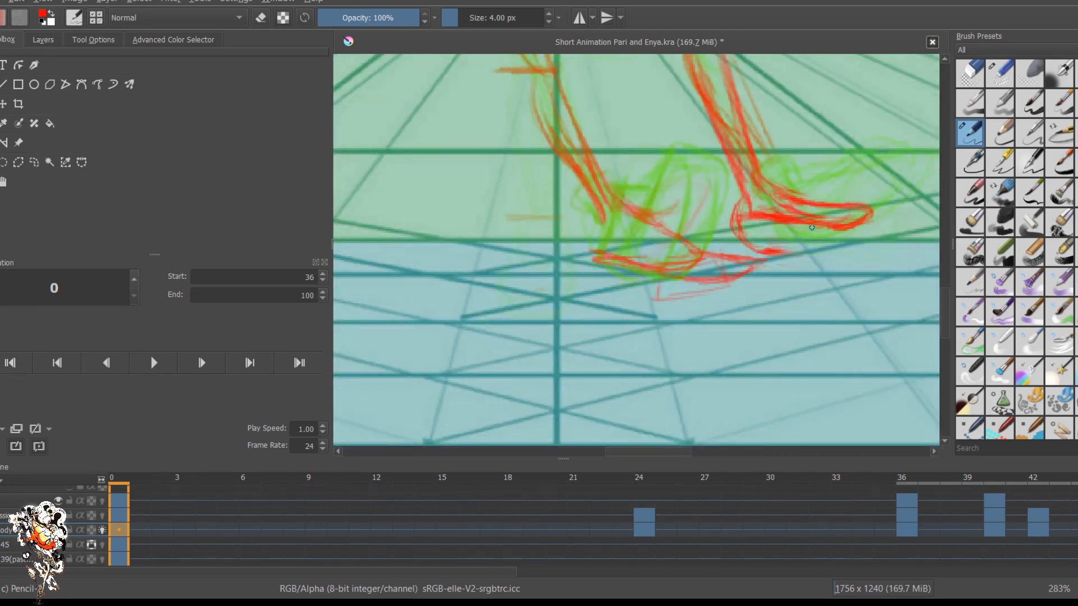
mouse_move(765, 218)
left_mouse_down()
mouse_move(727, 225)
mouse_move(742, 201)
mouse_move(790, 254)
mouse_move(772, 250)
mouse_move(853, 263)
mouse_move(909, 231)
left_mouse_up()
mouse_move(864, 261)
left_mouse_down()
mouse_move(913, 227)
mouse_move(869, 260)
mouse_move(895, 257)
mouse_move(905, 226)
mouse_move(921, 223)
mouse_move(863, 250)
mouse_move(913, 211)
mouse_move(916, 243)
mouse_move(913, 203)
mouse_move(905, 236)
mouse_move(889, 190)
mouse_move(912, 209)
mouse_move(848, 196)
left_mouse_up()
left_click_drag(857, 197, 900, 206)
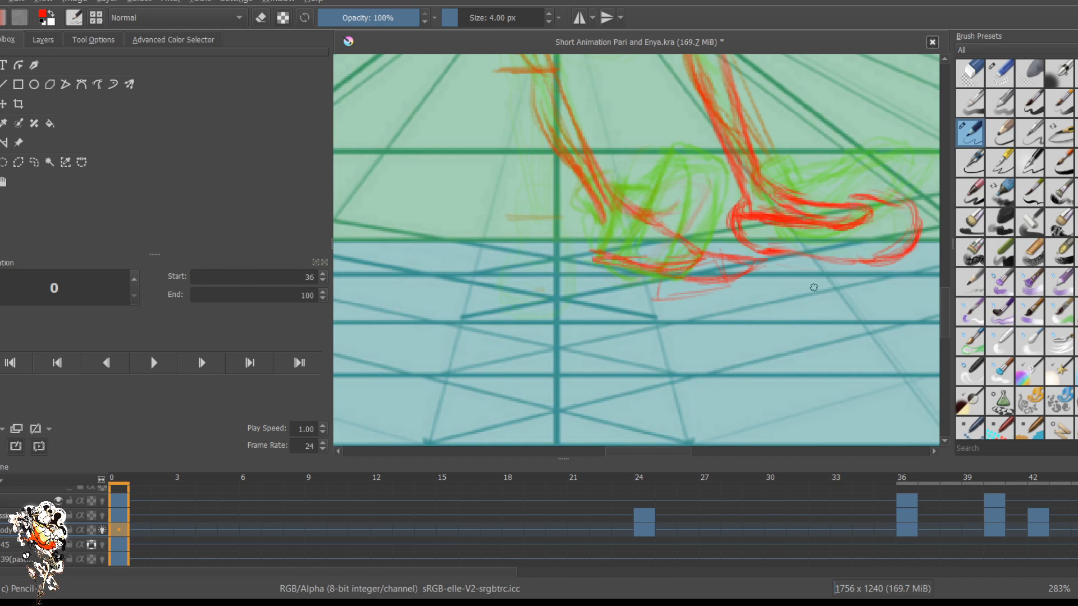
Step: Erase the upper edge of the right-hand shoe's toe at 8 px and redraw it as a smooth curve at 3 px
key("e")
left_click_drag(852, 194, 892, 206)
key("bracketright")
key("bracketright")
key("bracketright")
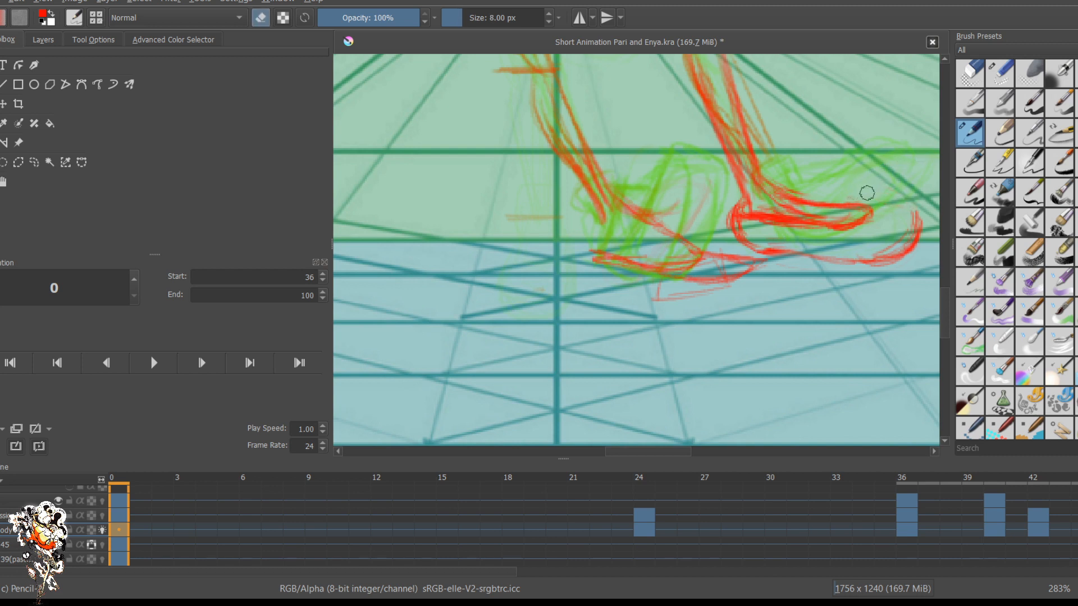
key("e")
key("bracketleft")
key("bracketleft")
key("bracketleft")
key("bracketleft")
key("bracketleft")
mouse_move(919, 216)
left_mouse_down()
mouse_move(918, 222)
mouse_move(867, 200)
mouse_move(912, 210)
mouse_move(845, 199)
mouse_move(920, 218)
mouse_move(871, 198)
mouse_move(883, 206)
mouse_move(801, 196)
left_mouse_up()
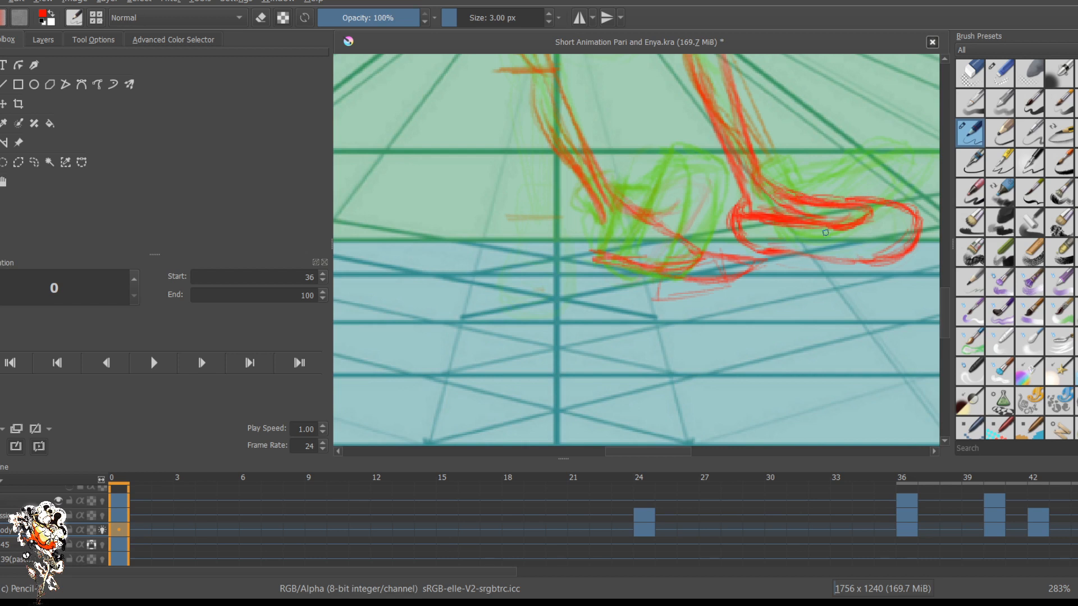
Step: Draw a matching rounded shoe around the left-hand foot, with toe, sole, heel and foot opening
left_click(827, 307)
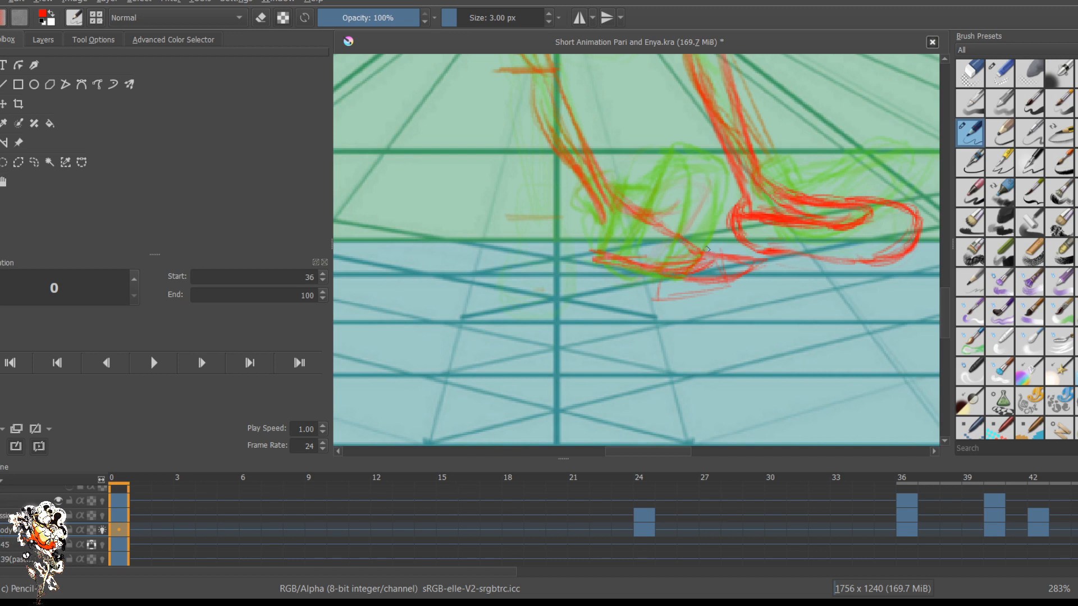
mouse_move(706, 253)
left_mouse_down()
mouse_move(757, 260)
mouse_move(740, 307)
left_mouse_up()
mouse_move(767, 272)
left_mouse_down()
mouse_move(702, 303)
mouse_move(715, 310)
mouse_move(711, 295)
mouse_move(751, 297)
mouse_move(658, 302)
mouse_move(691, 308)
mouse_move(615, 299)
left_mouse_up()
left_click_drag(680, 308, 594, 293)
left_click_drag(609, 224, 582, 285)
mouse_move(589, 246)
left_mouse_down()
mouse_move(593, 293)
mouse_move(628, 305)
left_mouse_up()
left_click_drag(586, 266, 630, 298)
mouse_move(604, 247)
left_mouse_down()
mouse_move(617, 269)
mouse_move(692, 263)
left_mouse_up()
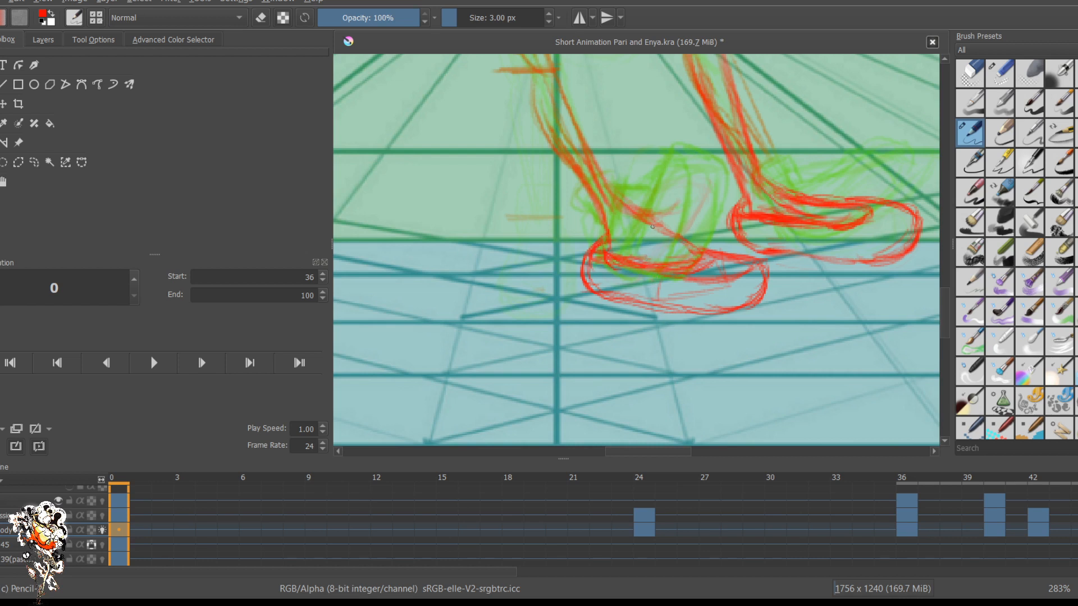
Step: Reinforce the instep lines running from the ankles into both shoes
left_click_drag(652, 226, 688, 250)
mouse_move(823, 219)
left_mouse_down()
mouse_move(835, 208)
mouse_move(856, 219)
mouse_move(785, 182)
mouse_move(823, 202)
left_mouse_up()
mouse_move(758, 162)
left_mouse_down()
mouse_move(862, 221)
mouse_move(847, 222)
left_mouse_up()
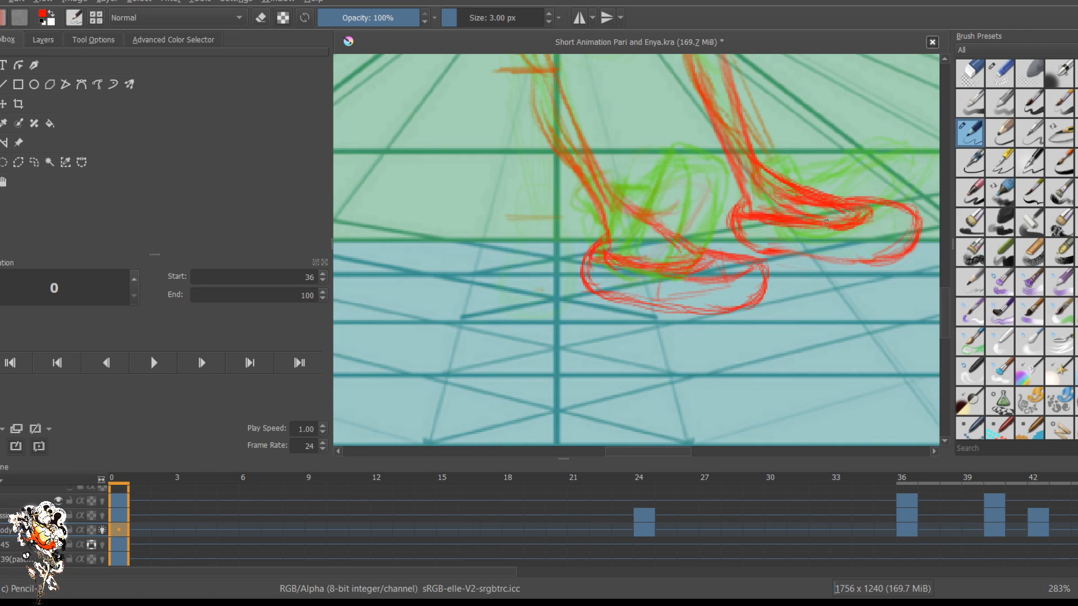
Step: Step through keyframes 24 to 40 and return to frame 0 to compare the new shoes with the neighbouring poses
scroll(809, 210, "down", 6)
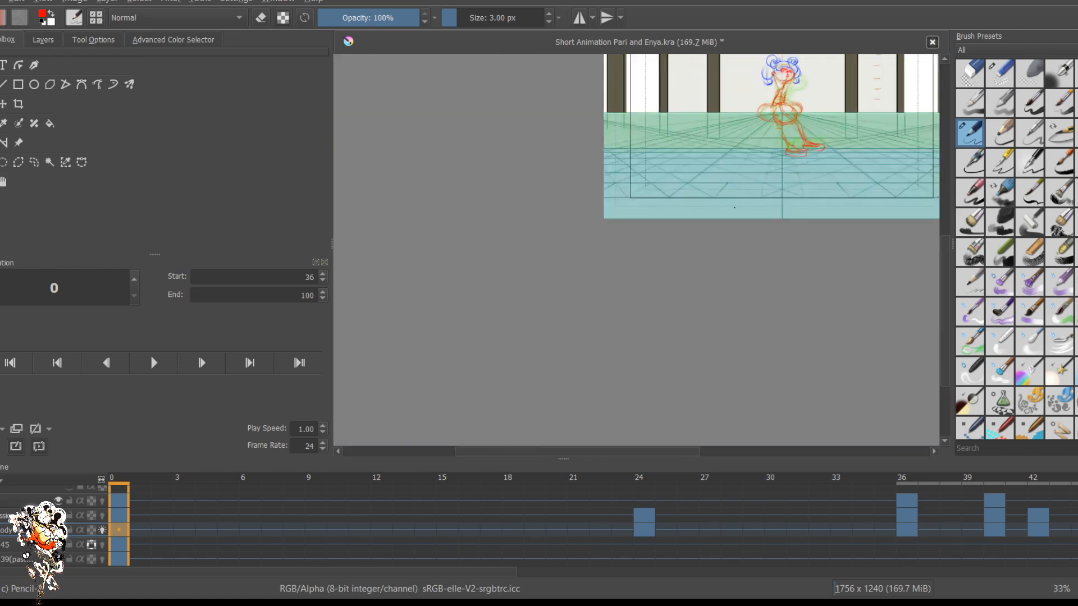
scroll(738, 206, "up", 1)
left_click_drag(677, 112, 481, 304)
key("period")
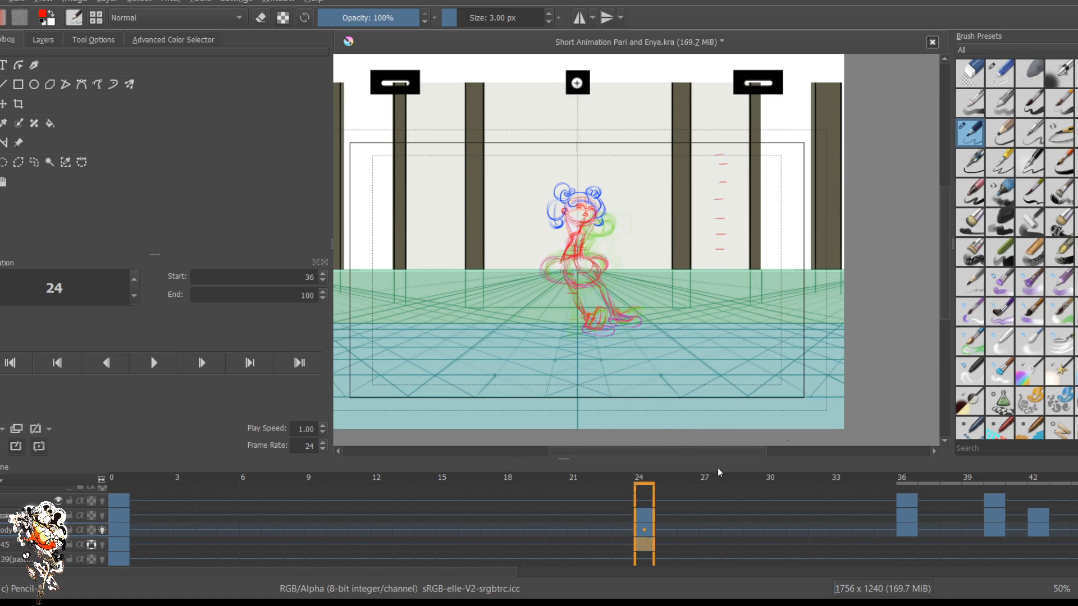
key("period")
key("period")
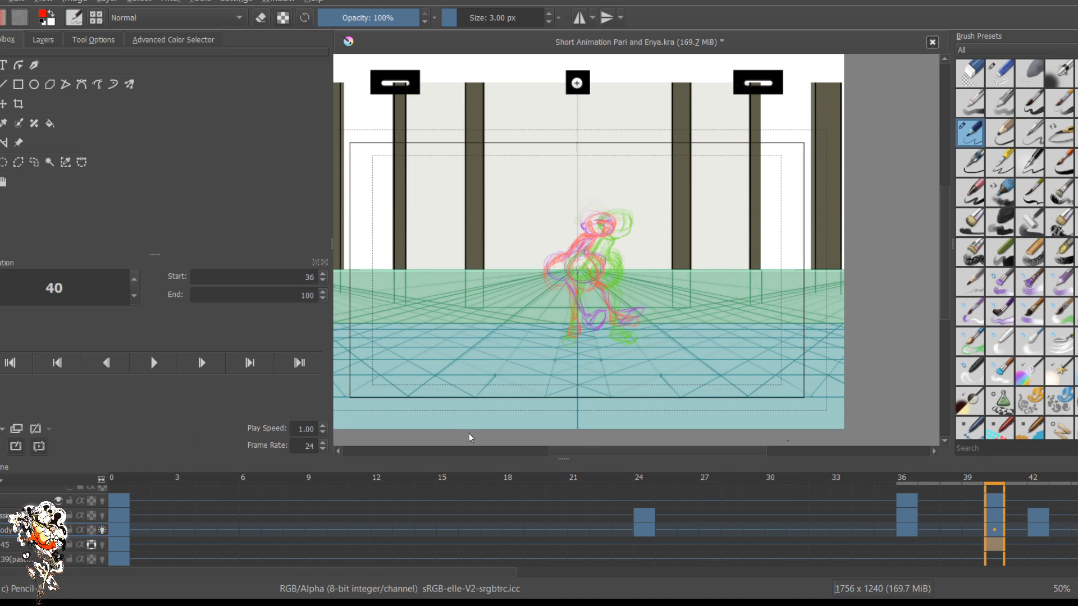
key("comma")
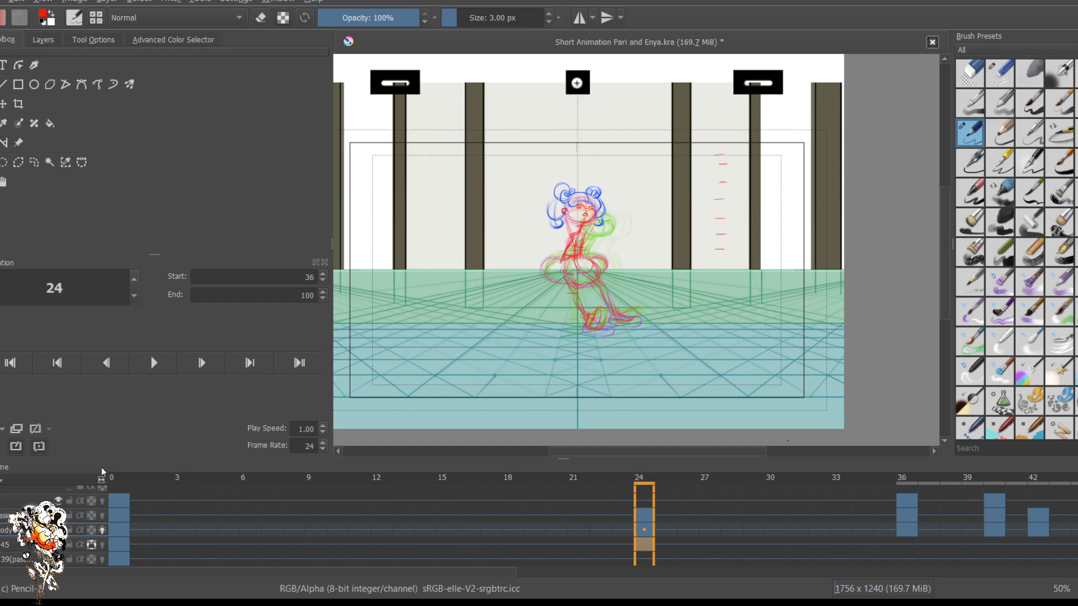
key("comma")
Step: Erase both feet and shoes on frame 0 up to the ankles with the small eraser preset at 41 px
scroll(621, 378, "up", 3)
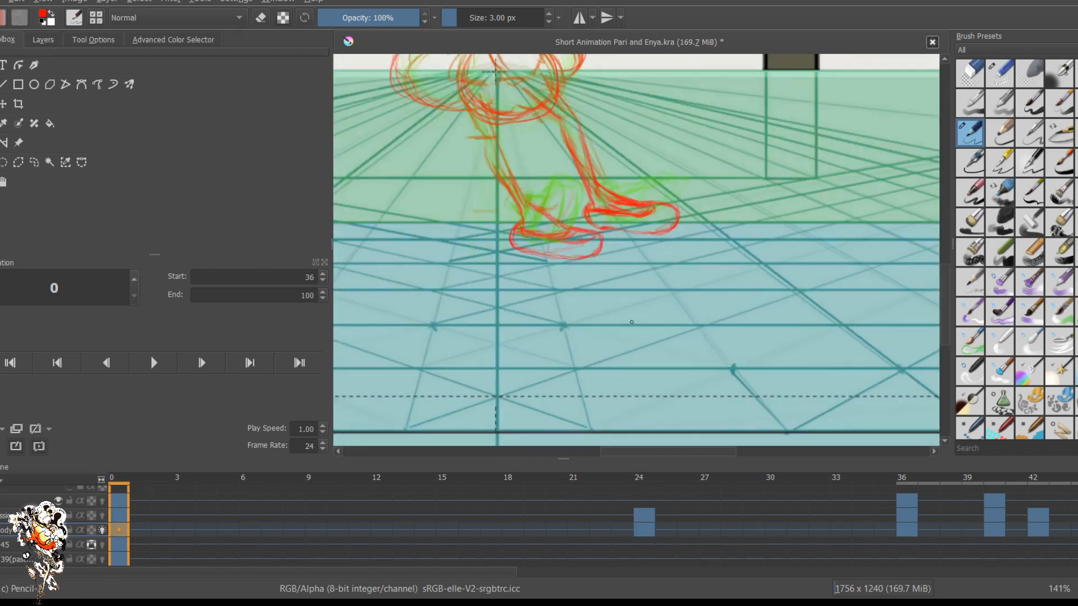
scroll(632, 322, "up", 1)
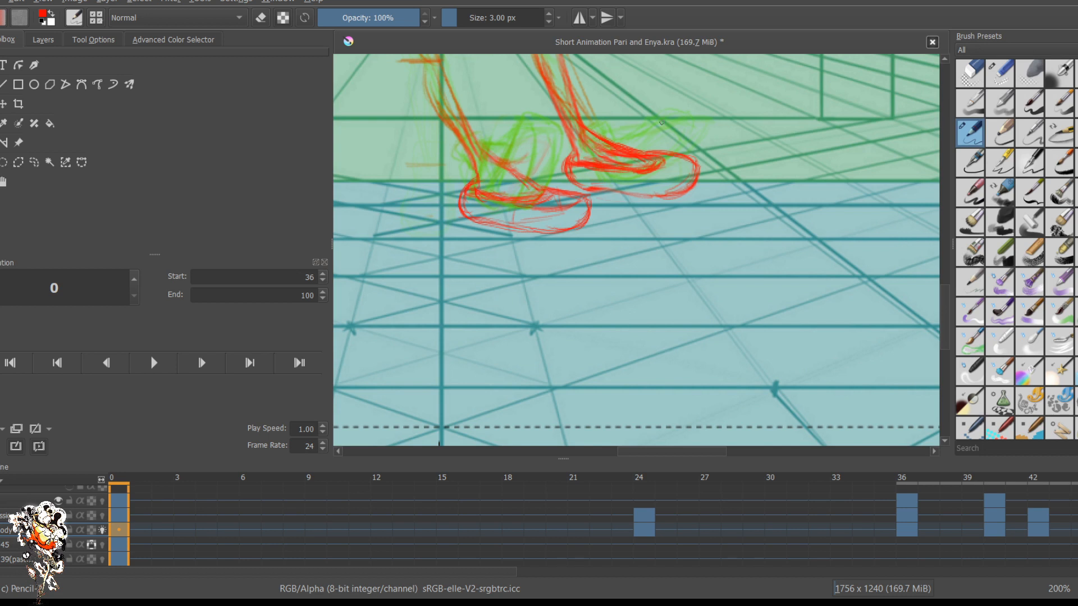
left_click(1000, 73)
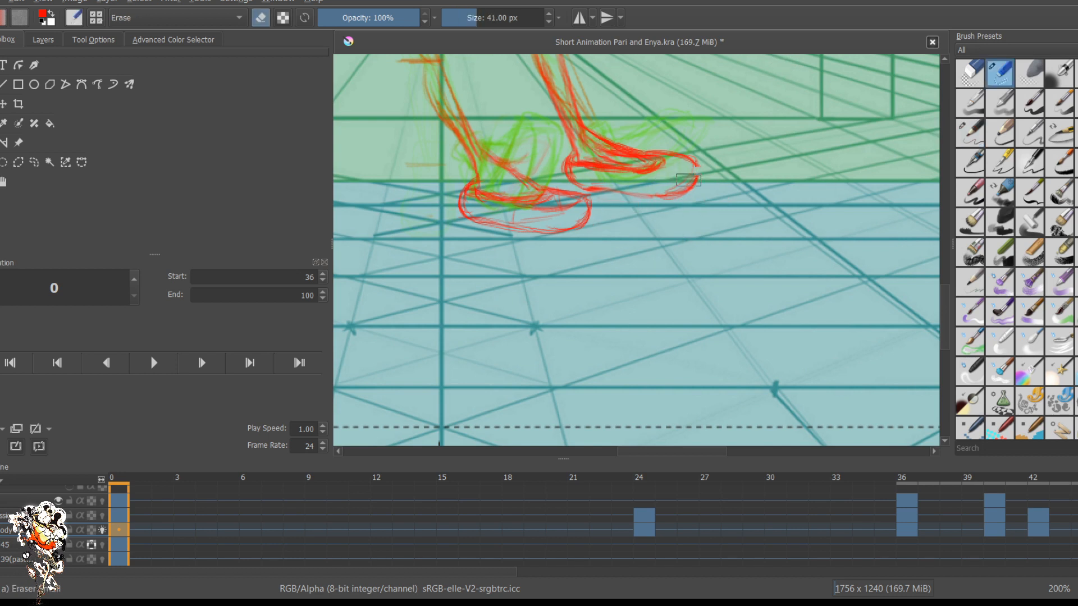
mouse_move(688, 179)
left_mouse_down()
mouse_move(612, 177)
mouse_move(687, 148)
mouse_move(665, 156)
mouse_move(638, 143)
mouse_move(642, 158)
mouse_move(631, 164)
mouse_move(595, 157)
mouse_move(614, 123)
mouse_move(606, 117)
mouse_move(616, 134)
mouse_move(610, 182)
mouse_move(569, 182)
mouse_move(615, 206)
mouse_move(500, 230)
mouse_move(484, 212)
mouse_move(539, 183)
mouse_move(478, 178)
mouse_move(502, 155)
mouse_move(535, 197)
mouse_move(548, 162)
mouse_move(604, 156)
mouse_move(560, 164)
mouse_move(562, 142)
mouse_move(588, 147)
mouse_move(623, 190)
mouse_move(628, 148)
left_mouse_up()
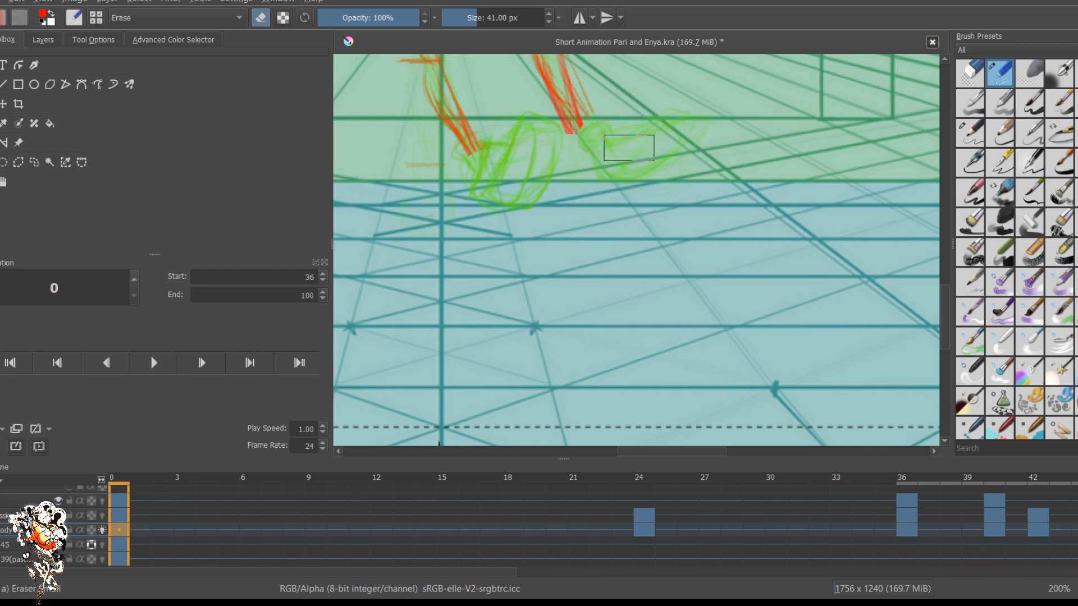
Step: Extend the right-hand lower leg down past the ankle on frame 0 with the pencil preset at 6 px
key("slash")
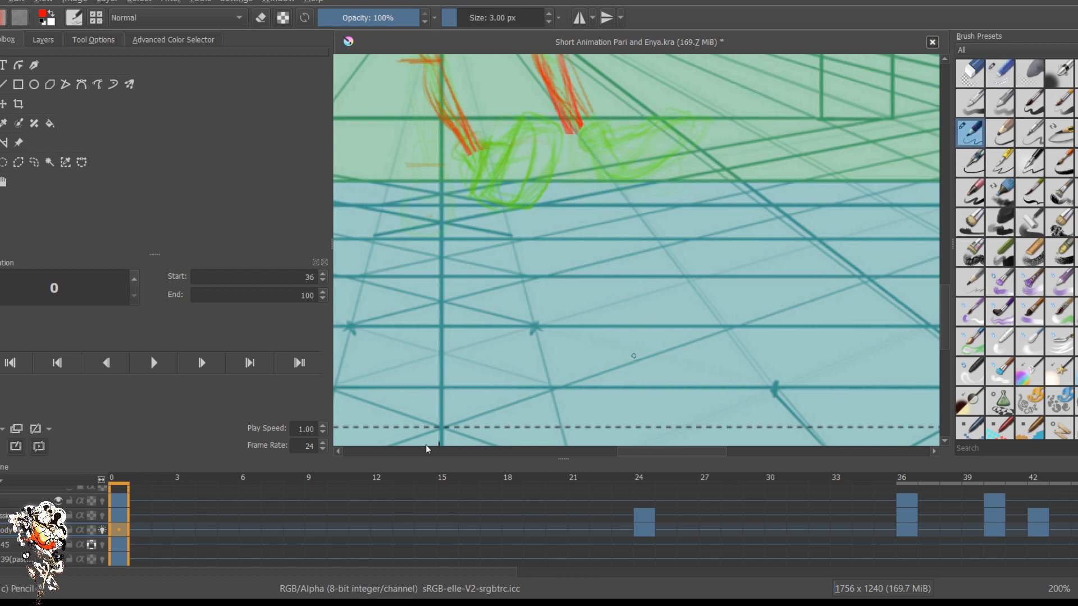
key("bracketright")
key("bracketright")
scroll(604, 128, "down", 2)
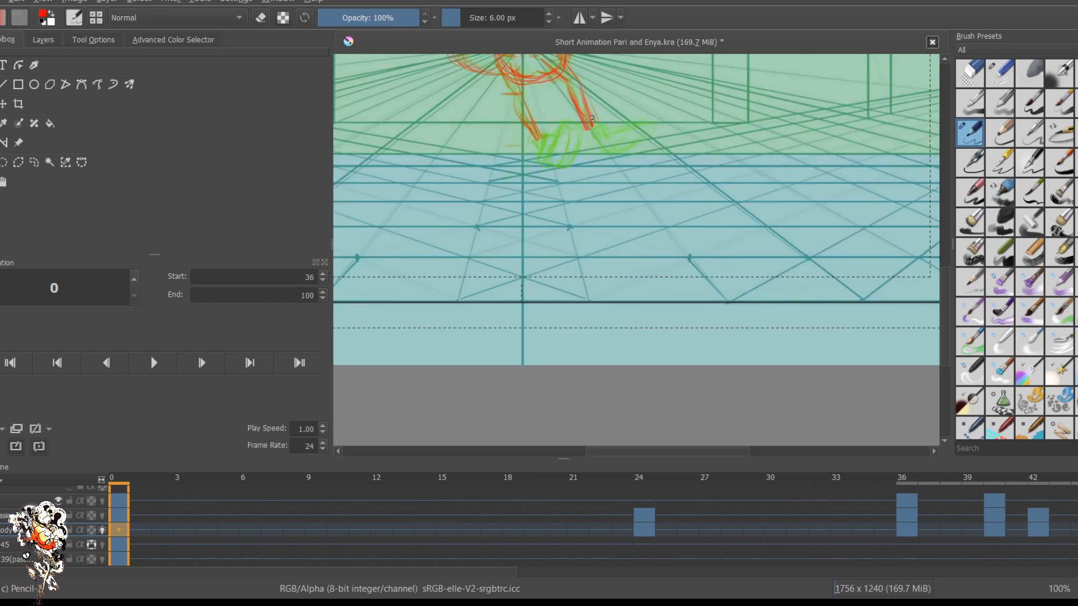
scroll(591, 118, "up", 1)
mouse_move(590, 129)
left_mouse_down()
mouse_move(603, 157)
mouse_move(592, 131)
left_mouse_up()
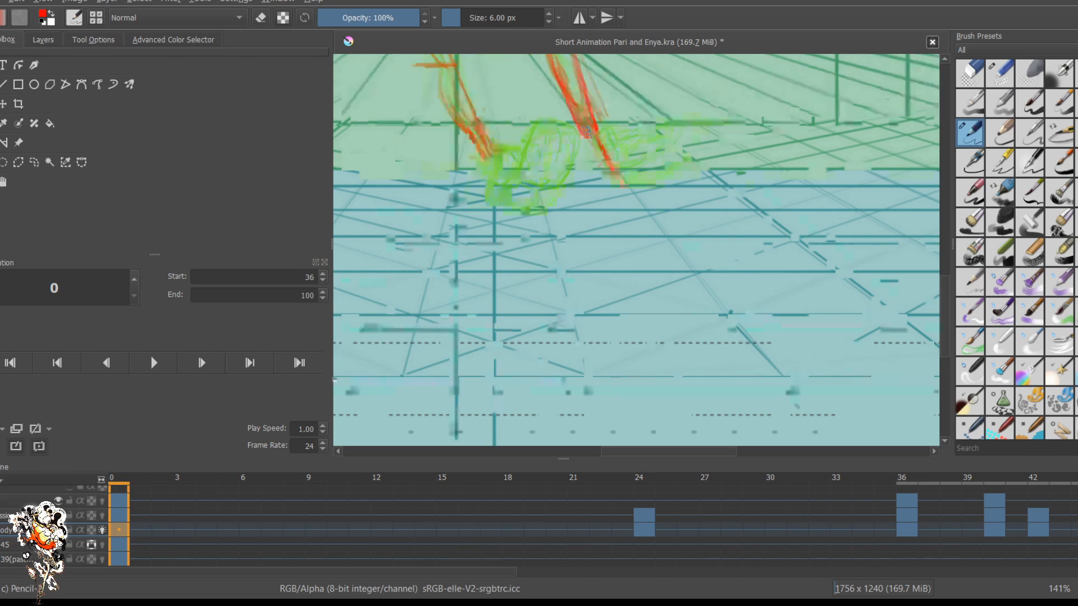
Step: Sketch a new foreshortened right-hand foot around the extended leg line, with a rounded top and slanted sides
scroll(591, 147, "down", 8)
scroll(589, 140, "up", 5)
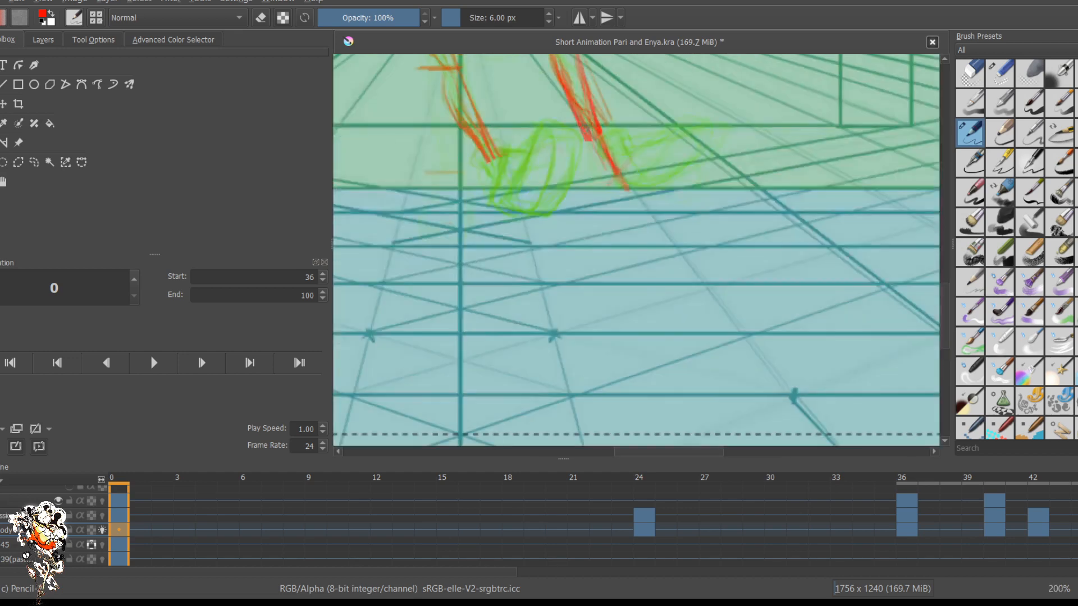
scroll(589, 140, "down", 5)
scroll(561, 96, "up", 4)
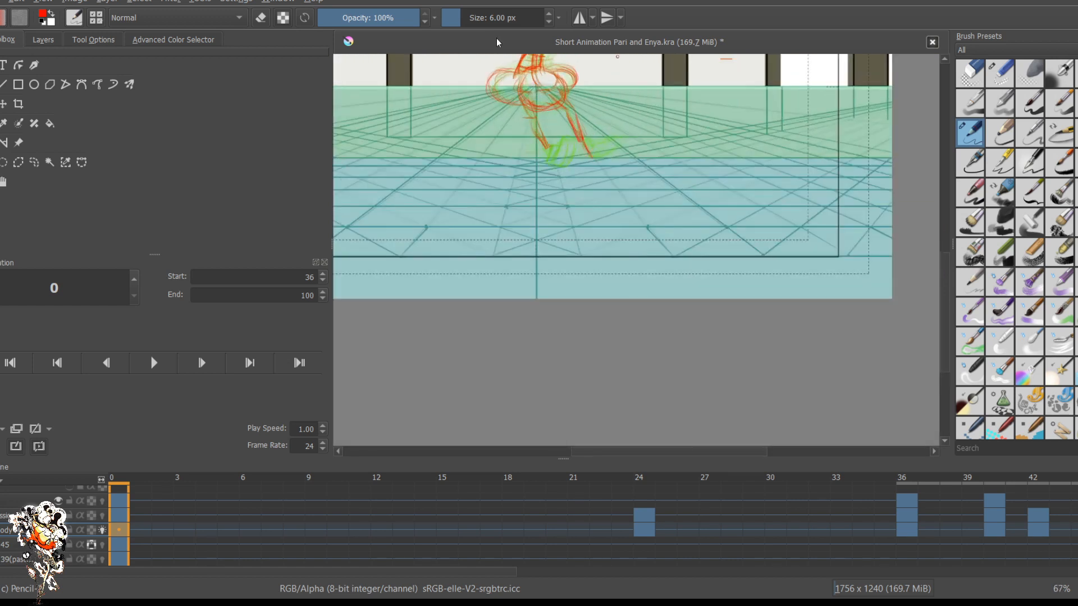
left_click_drag(493, 101, 552, 194)
scroll(552, 194, "up", 4)
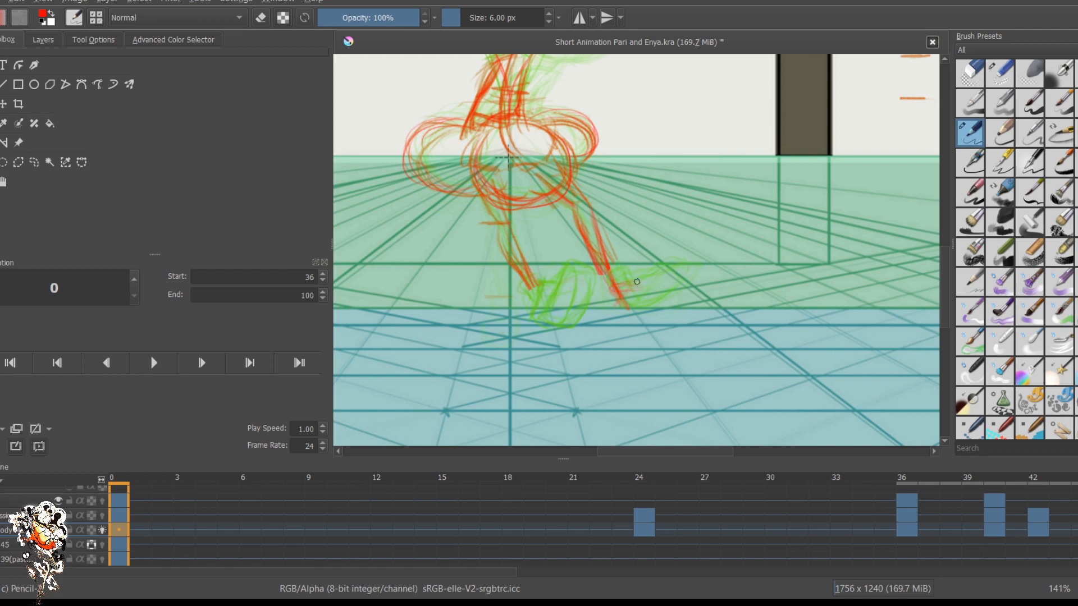
left_click_drag(621, 324, 639, 276)
mouse_move(620, 323)
left_mouse_down()
mouse_move(611, 324)
mouse_move(659, 268)
mouse_move(637, 321)
left_mouse_up()
mouse_move(655, 262)
left_mouse_down()
mouse_move(616, 264)
mouse_move(635, 252)
mouse_move(617, 272)
mouse_move(610, 323)
left_mouse_up()
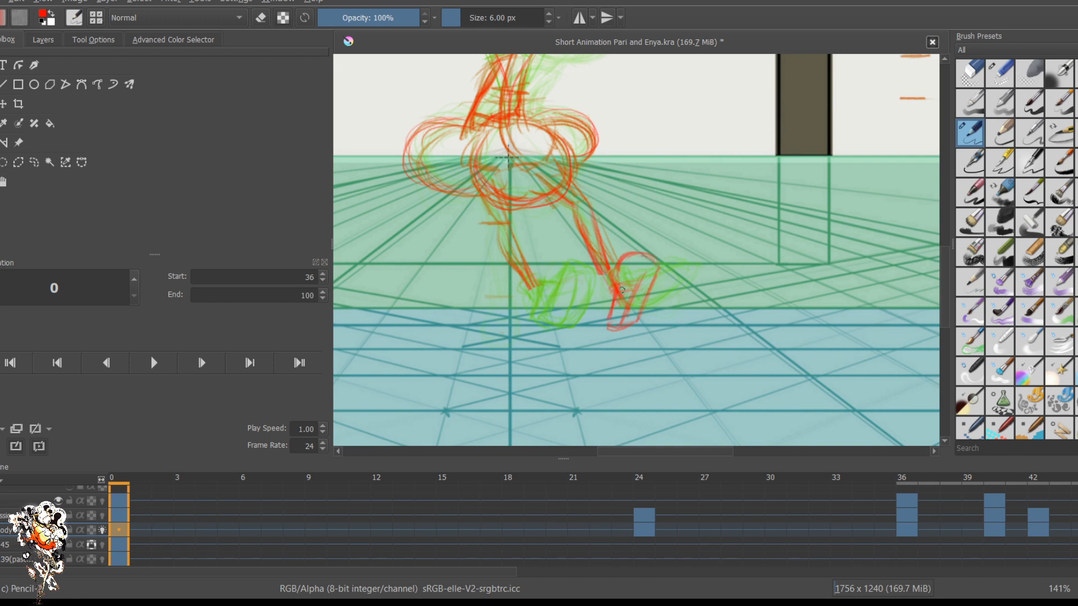
Step: Undo the last foot stroke and sketch the ankle opening across the rounded top of the right-hand foot
key("ctrl+z")
left_click_drag(654, 269, 617, 278)
mouse_move(621, 277)
left_mouse_down()
mouse_move(607, 279)
mouse_move(639, 264)
left_mouse_up()
left_click_drag(645, 261, 616, 264)
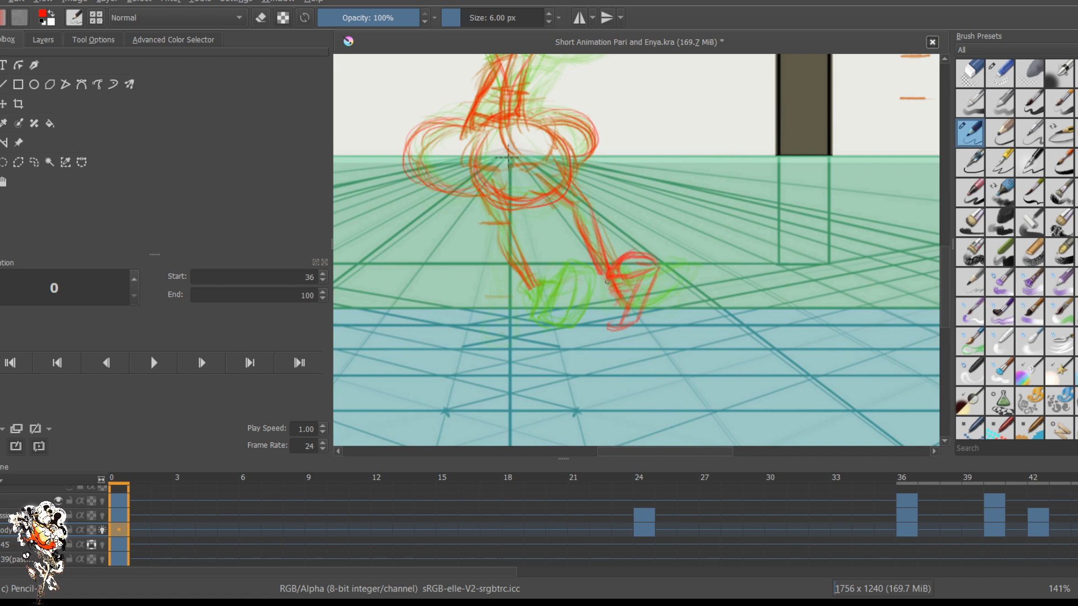
Step: Try bolder side contours on the right-hand foot and undo those strokes
left_click_drag(609, 273, 604, 322)
left_click_drag(603, 323, 609, 295)
key("ctrl+z")
key("ctrl+z")
key("ctrl+z")
mouse_move(609, 284)
left_mouse_down()
mouse_move(607, 323)
mouse_move(620, 304)
mouse_move(616, 323)
mouse_move(620, 307)
mouse_move(643, 306)
left_mouse_up()
left_click_drag(653, 267, 639, 322)
left_click_drag(644, 309, 627, 327)
left_click_drag(649, 288, 624, 323)
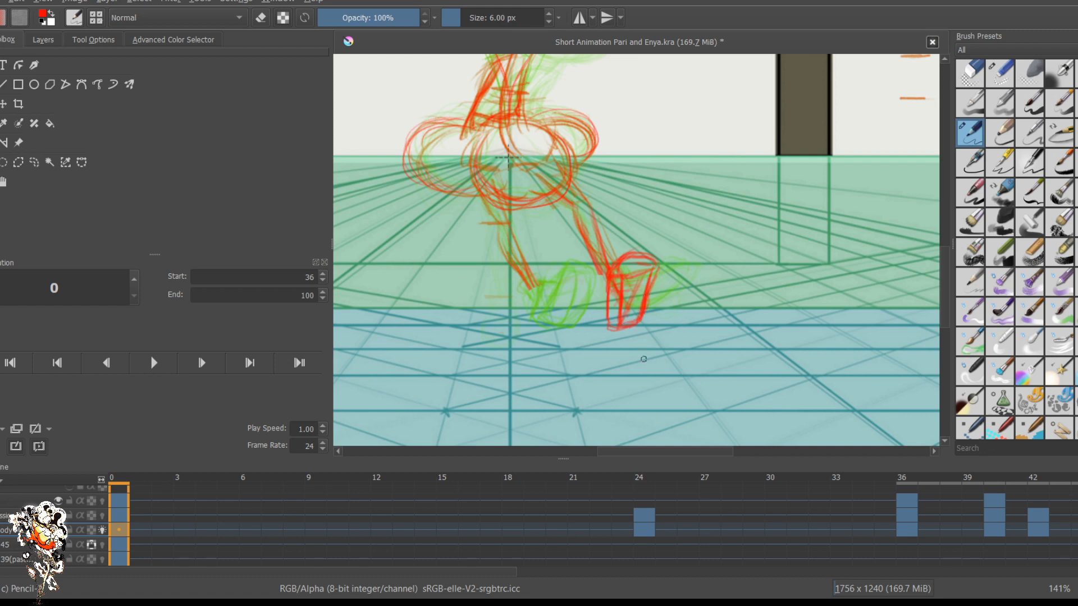
key("ctrl+z")
key("ctrl+z")
key("ctrl+z")
key("ctrl+z")
key("ctrl+z")
key("ctrl+z")
key("ctrl+z")
key("ctrl+z")
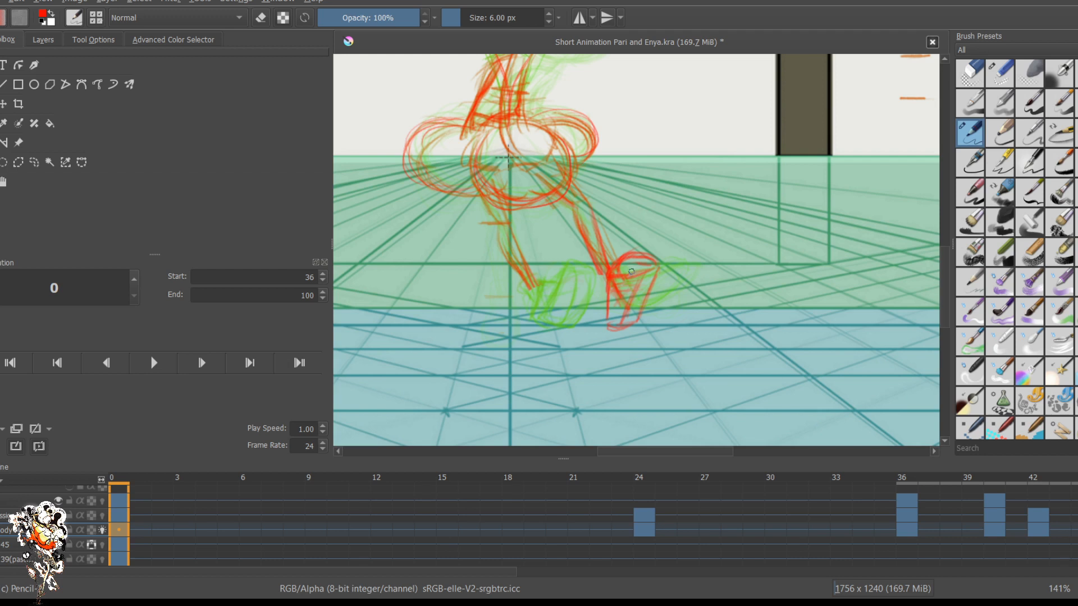
Step: Redraw the ankle, sides and toe of the right-hand shoe with heavy pencil strokes at 6 px
mouse_move(616, 310)
left_mouse_down()
mouse_move(626, 287)
mouse_move(620, 313)
left_mouse_up()
key("e")
key("bracketright")
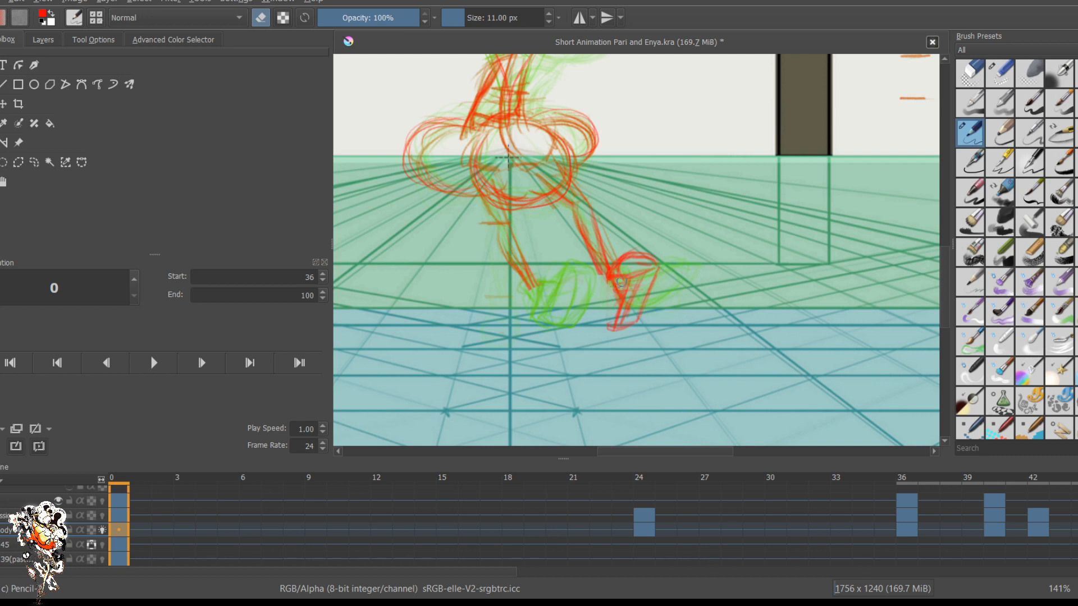
key("e")
left_click_drag(610, 274, 608, 297)
key("bracketleft")
key("bracketleft")
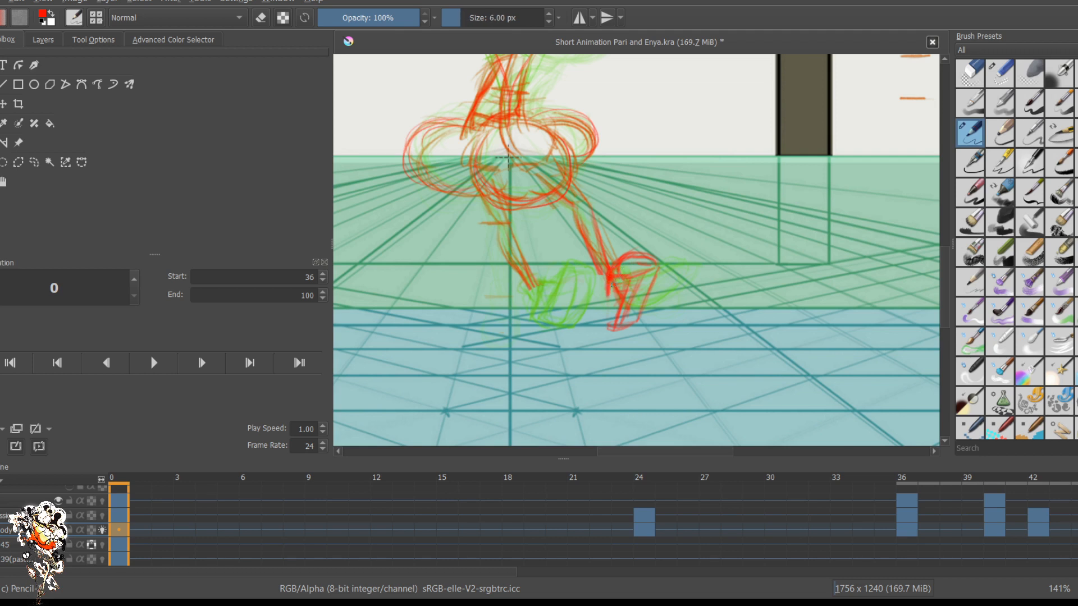
mouse_move(610, 286)
left_mouse_down()
mouse_move(600, 322)
mouse_move(632, 317)
mouse_move(612, 329)
left_mouse_up()
left_click_drag(645, 297, 624, 324)
left_click_drag(651, 277, 638, 319)
mouse_move(653, 268)
left_mouse_down()
mouse_move(643, 303)
mouse_move(656, 261)
mouse_move(633, 252)
mouse_move(613, 266)
mouse_move(634, 279)
mouse_move(633, 269)
mouse_move(622, 321)
mouse_move(632, 324)
mouse_move(643, 298)
mouse_move(627, 317)
left_mouse_up()
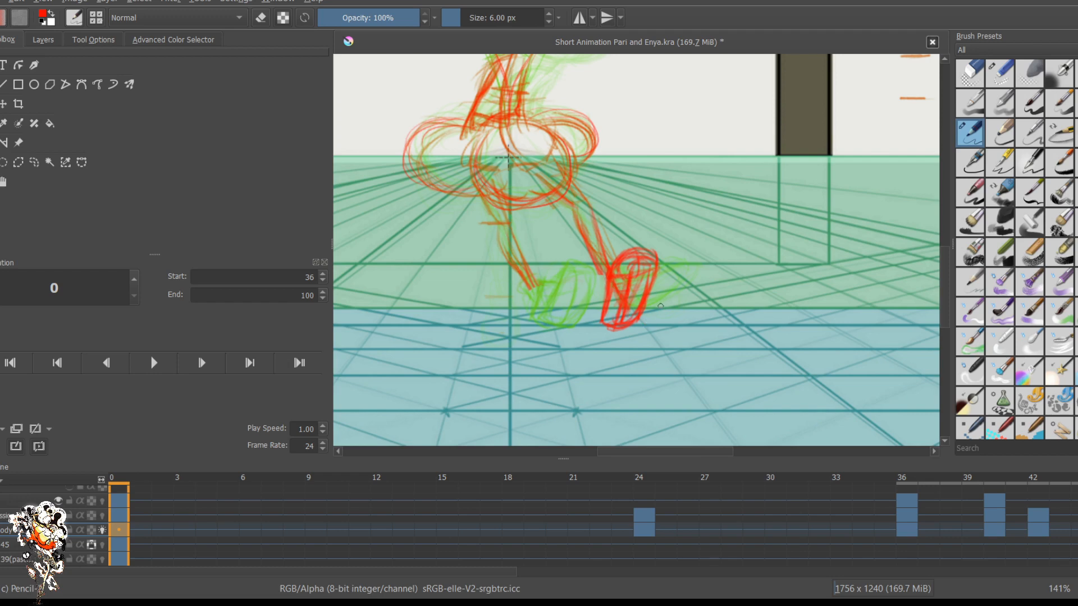
Step: Erase the whole right-hand foot on frame 0 up to the ankle with the pencil in eraser mode at 44 px
scroll(665, 289, "down", 3)
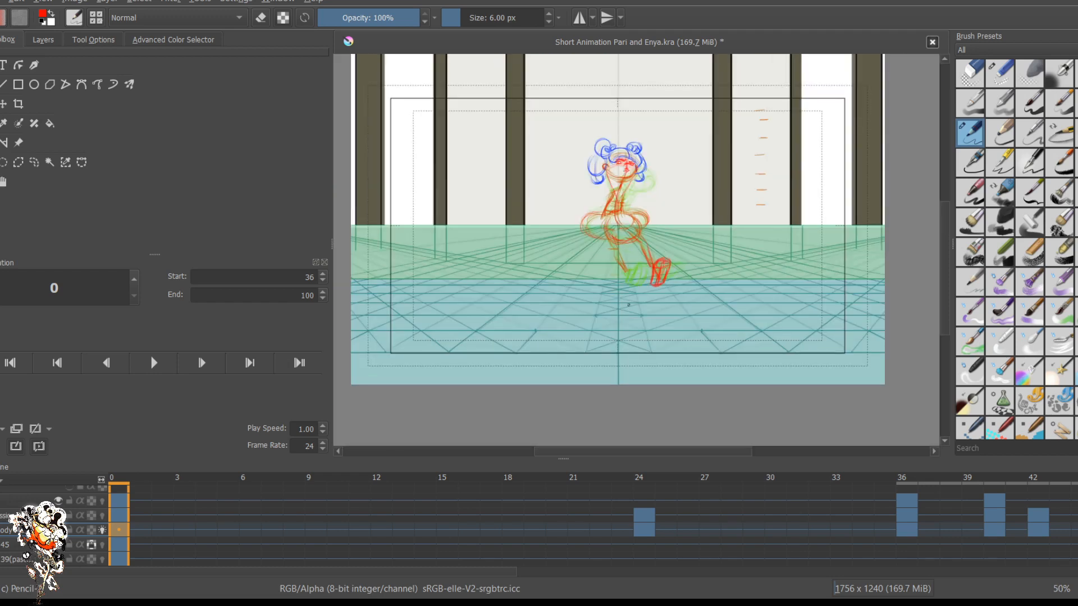
scroll(628, 304, "up", 6)
key("e")
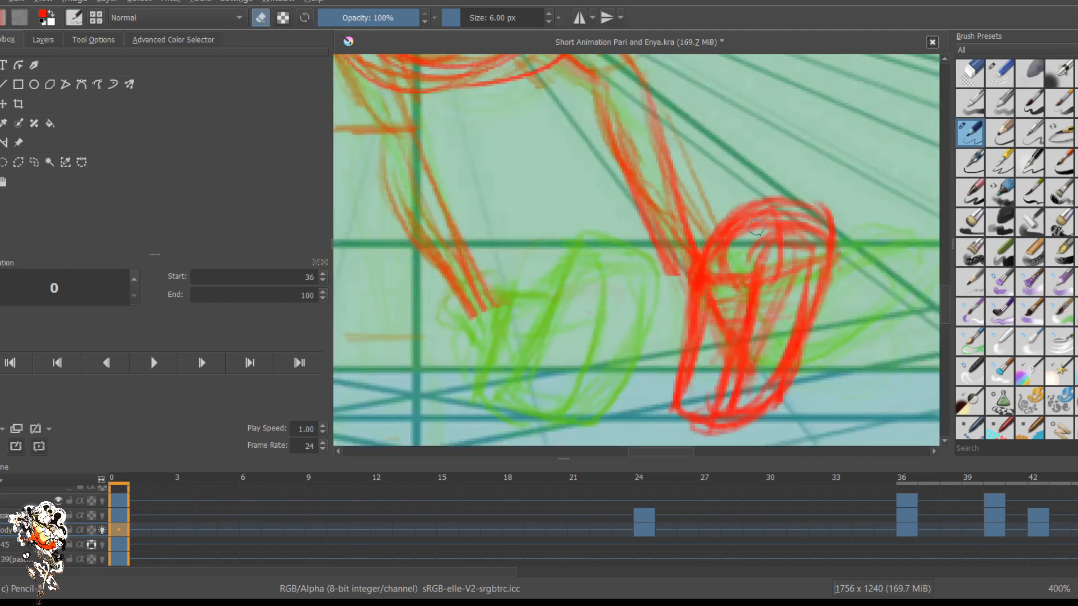
key("]")
key("]")
key("]")
key("]")
key("]")
key("]")
key("]")
key("]")
key("]")
key("]")
key("]")
key("]")
key("]")
key("]")
key("]")
key("]")
key("]")
key("]")
key("]")
key("]")
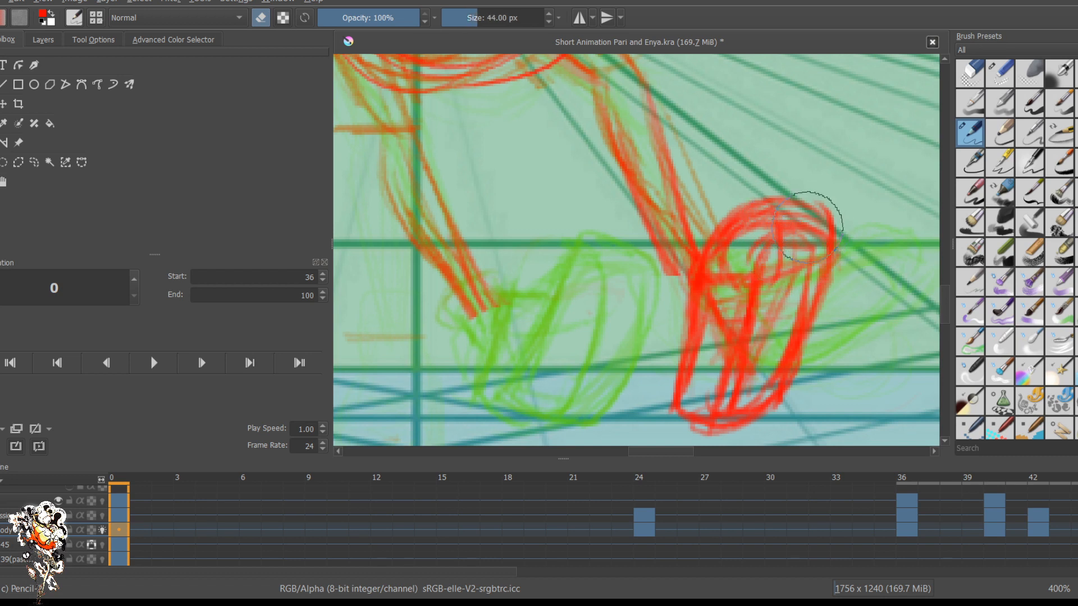
mouse_move(809, 225)
left_mouse_down()
mouse_move(826, 252)
mouse_move(805, 257)
mouse_move(769, 226)
mouse_move(779, 193)
mouse_move(737, 248)
mouse_move(741, 233)
mouse_move(691, 405)
mouse_move(767, 306)
mouse_move(802, 228)
mouse_move(838, 248)
mouse_move(706, 414)
mouse_move(609, 446)
left_mouse_up()
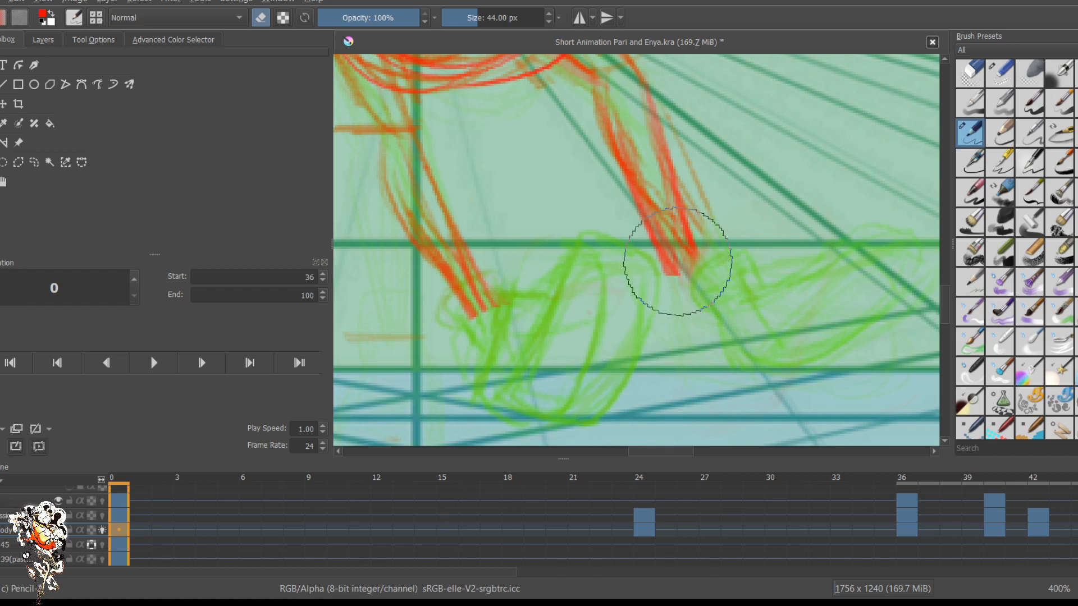
Step: Sketch a rounded, foreshortened left-hand shoe with an inner sole curve below the ankle on frame 0, using the pencil at 6 px
key("bracketleft")
key("bracketleft")
key("bracketleft")
key("bracketleft")
key("bracketleft")
key("bracketleft")
key("bracketleft")
key("bracketleft")
key("bracketleft")
key("bracketleft")
key("bracketleft")
key("bracketleft")
key("bracketleft")
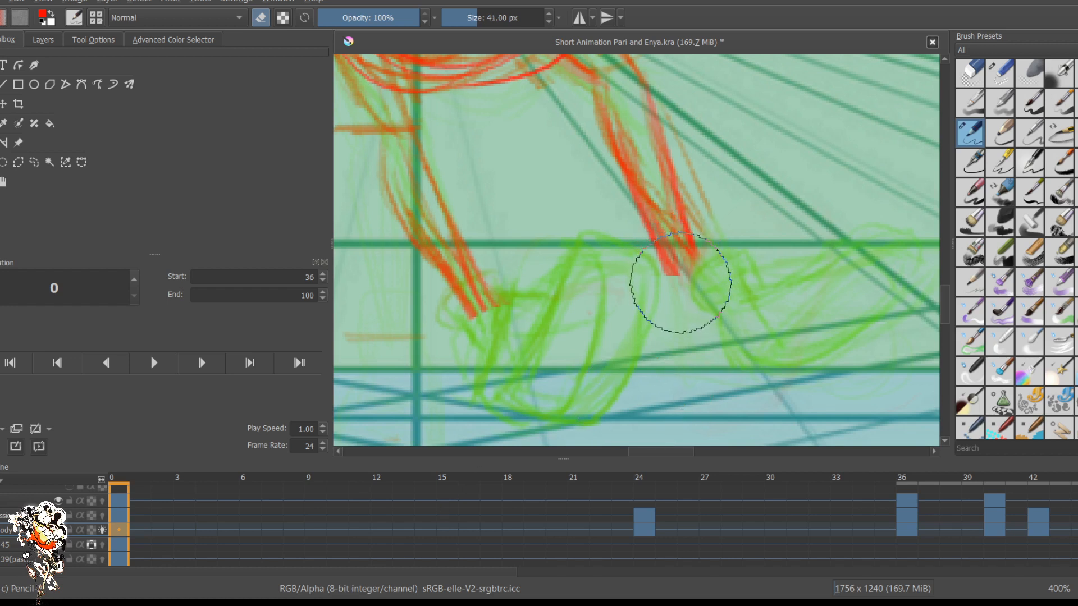
key("bracketleft")
key("bracketleft")
key("bracketleft")
key("bracketleft")
key("bracketleft")
key("bracketleft")
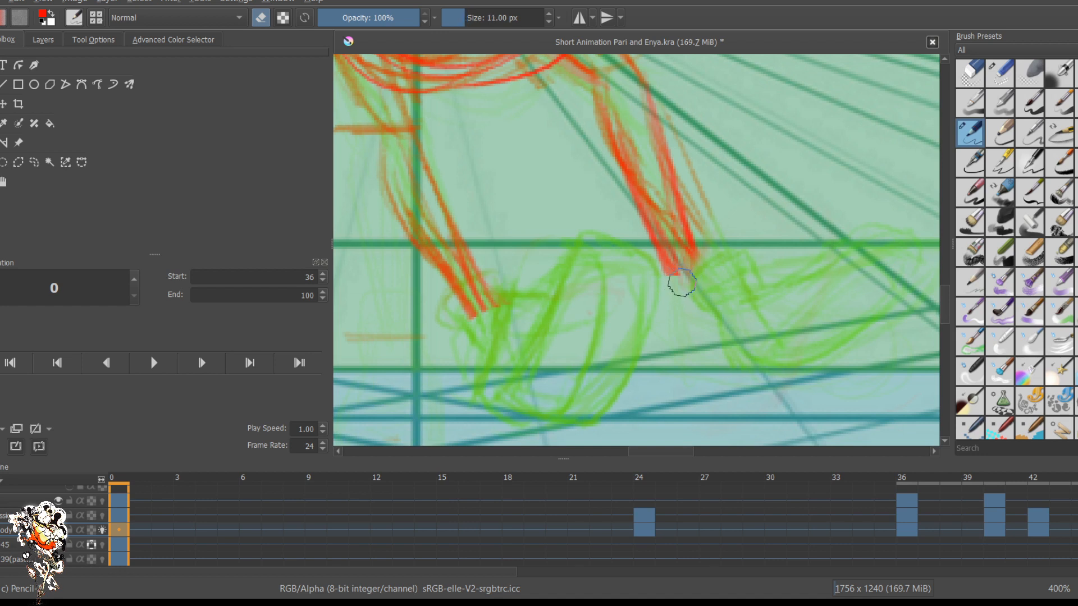
key("bracketleft")
key("bracketleft")
scroll(470, 328, "down", 1)
scroll(470, 329, "down", 3)
scroll(503, 276, "up", 2)
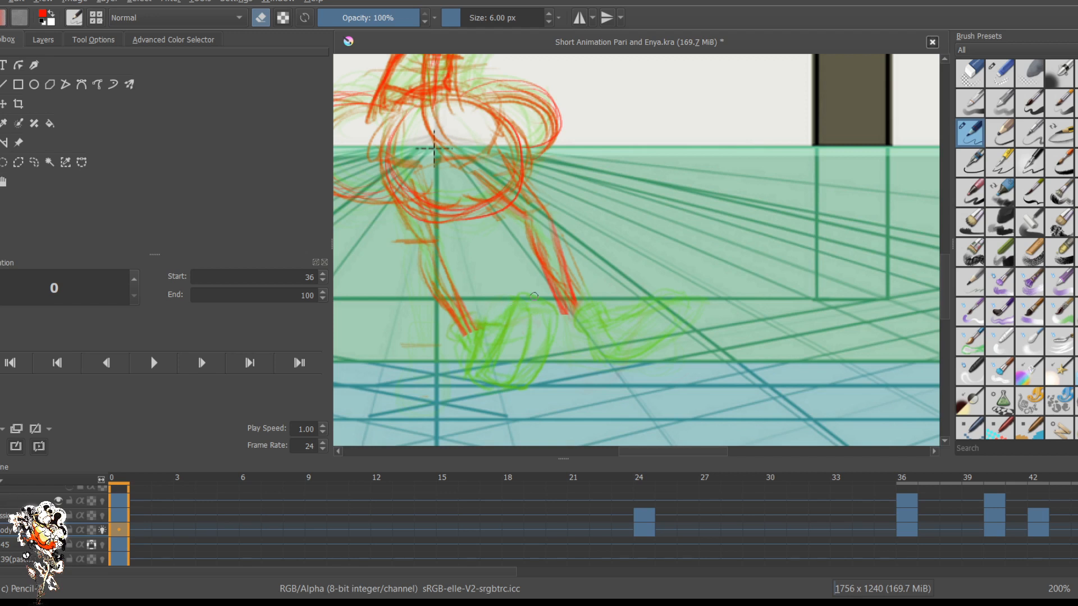
key("e")
mouse_move(474, 324)
left_mouse_down()
mouse_move(524, 313)
mouse_move(504, 343)
mouse_move(463, 329)
mouse_move(510, 384)
mouse_move(488, 407)
mouse_move(476, 363)
mouse_move(466, 413)
mouse_move(503, 337)
mouse_move(472, 412)
mouse_move(484, 388)
mouse_move(491, 409)
mouse_move(473, 401)
mouse_move(497, 388)
mouse_move(502, 402)
mouse_move(520, 337)
mouse_move(525, 354)
mouse_move(517, 325)
mouse_move(531, 353)
mouse_move(522, 357)
mouse_move(528, 336)
mouse_move(504, 400)
left_mouse_up()
mouse_move(526, 310)
left_mouse_down()
mouse_move(556, 299)
mouse_move(526, 316)
mouse_move(511, 307)
mouse_move(535, 330)
mouse_move(521, 343)
mouse_move(529, 314)
mouse_move(484, 318)
mouse_move(469, 338)
mouse_move(505, 308)
mouse_move(466, 346)
mouse_move(470, 329)
mouse_move(461, 409)
left_mouse_up()
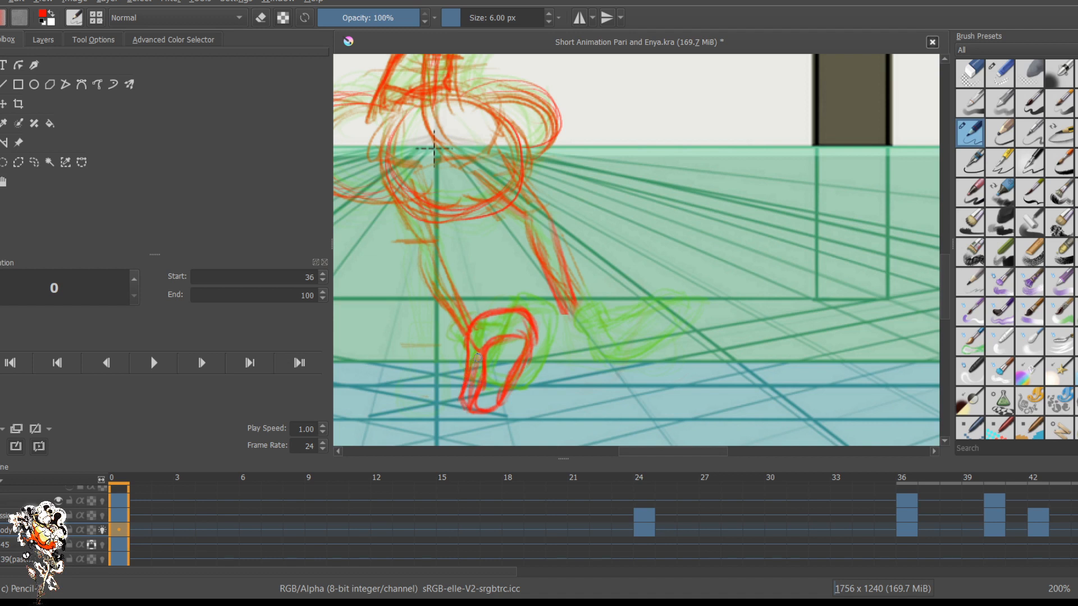
Step: Join the left-hand lower leg to the outer edge of the new shoe with short ankle strokes
key("l")
scroll(608, 381, "down", 4)
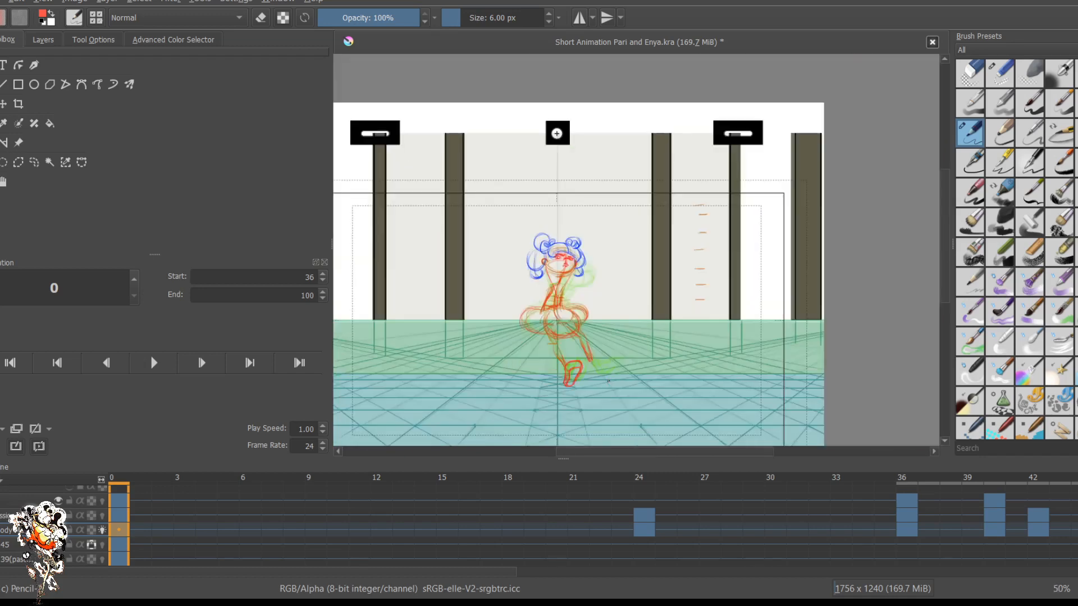
scroll(608, 381, "up", 3)
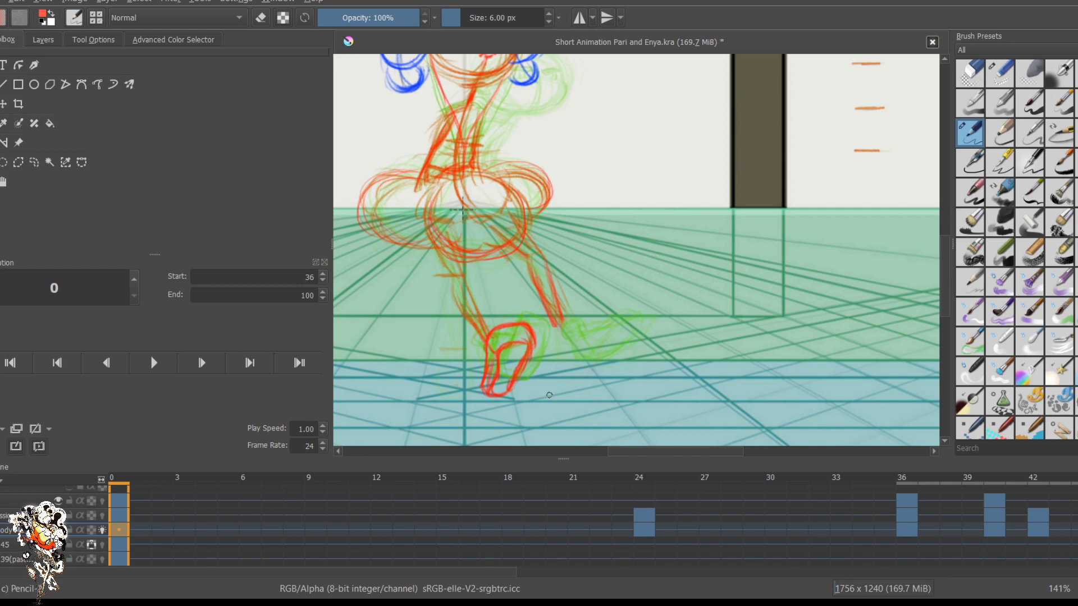
scroll(549, 395, "up", 1)
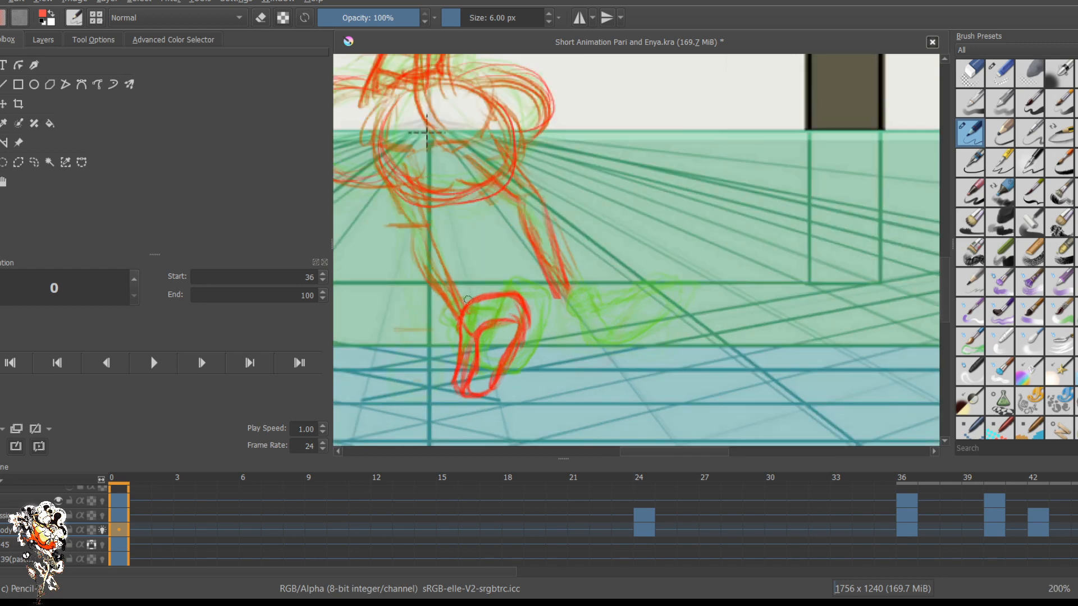
mouse_move(444, 304)
left_mouse_down()
mouse_move(455, 366)
mouse_move(456, 342)
left_mouse_up()
mouse_move(485, 254)
left_mouse_down()
mouse_move(454, 267)
mouse_move(473, 278)
left_mouse_up()
key("ctrl+z")
key("k")
mouse_move(453, 319)
left_mouse_down()
mouse_move(456, 362)
mouse_move(456, 343)
left_mouse_up()
Step: Extend the right-hand shin downward with fine pencil lines and sketch a small box-shaped foot section at 4 px
key("bracketleft")
key("bracketleft")
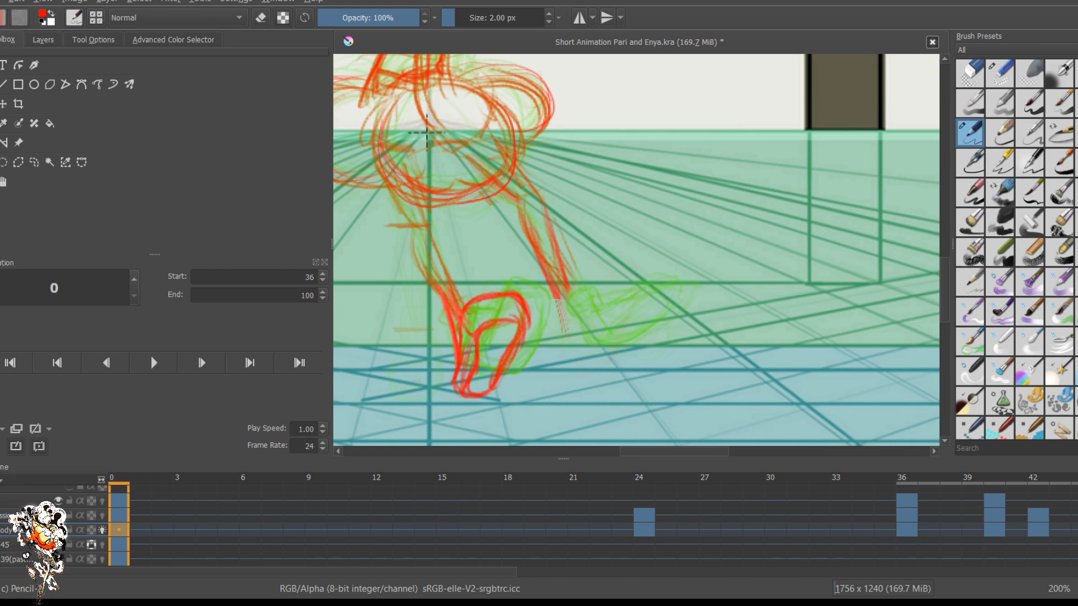
mouse_move(557, 308)
left_mouse_down()
mouse_move(563, 335)
mouse_move(572, 326)
left_mouse_up()
mouse_move(566, 288)
left_mouse_down()
mouse_move(575, 330)
mouse_move(563, 325)
left_mouse_up()
left_click_drag(604, 306, 583, 312)
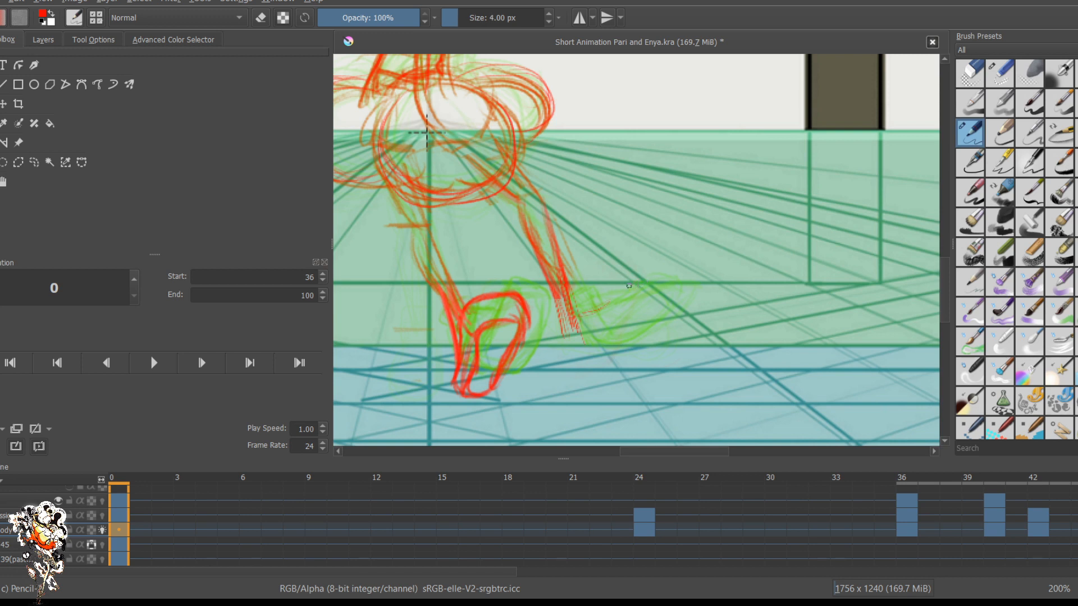
mouse_move(615, 306)
left_mouse_down()
mouse_move(584, 312)
mouse_move(611, 317)
mouse_move(594, 334)
mouse_move(627, 324)
mouse_move(587, 343)
mouse_move(630, 326)
left_mouse_up()
scroll(628, 357, "down", 4)
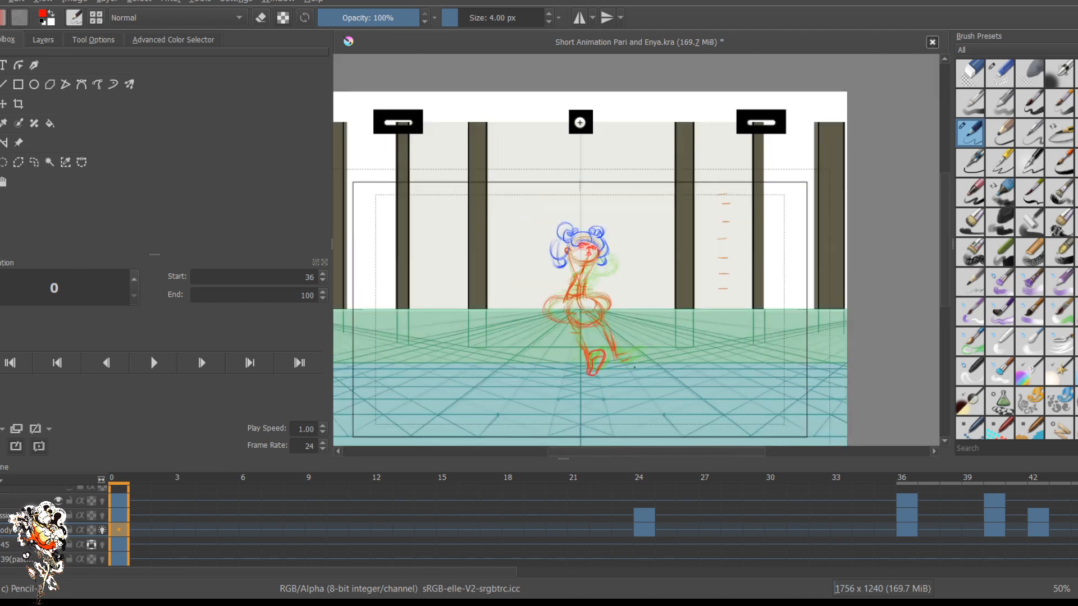
left_click_drag(517, 296, 477, 231)
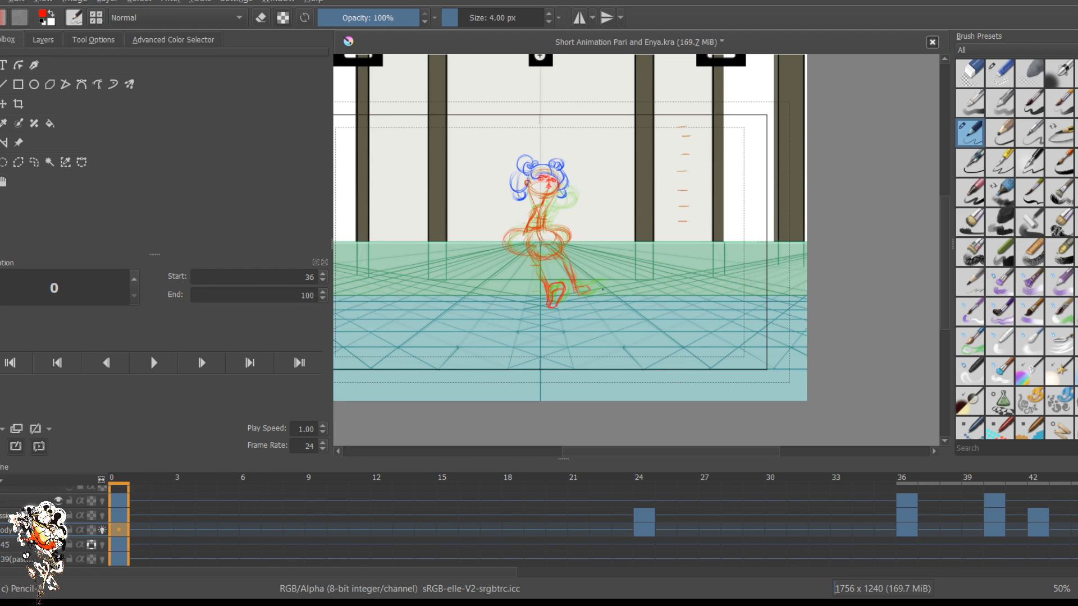
Step: Sketch the slanted sides and toe of the right-hand shoe below the box-shaped section at 4 px
scroll(606, 293, "up", 2)
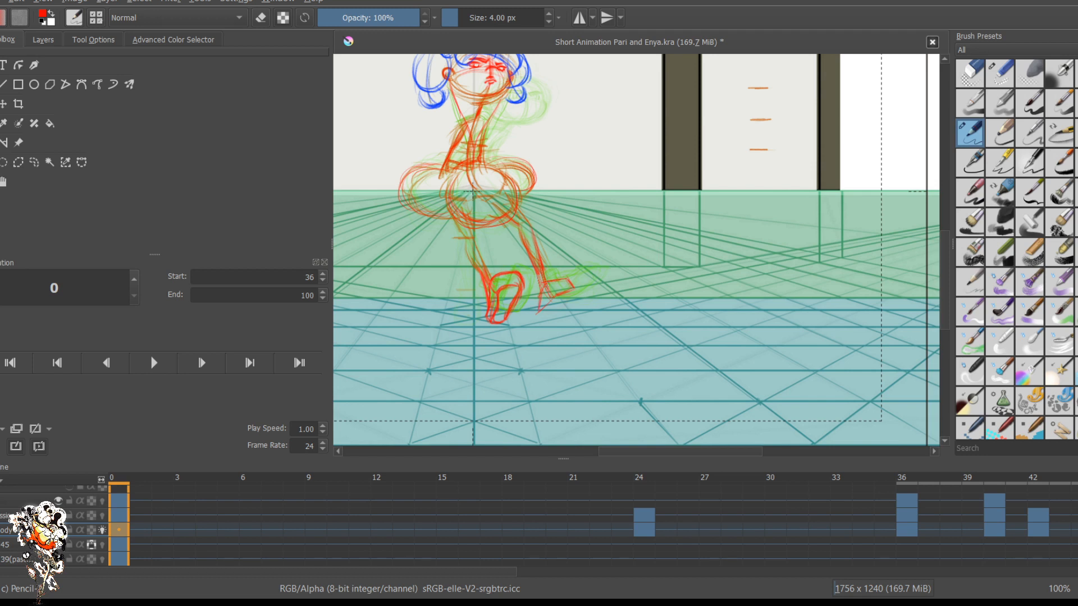
left_click_drag(546, 282, 548, 297)
left_click_drag(538, 316, 553, 308)
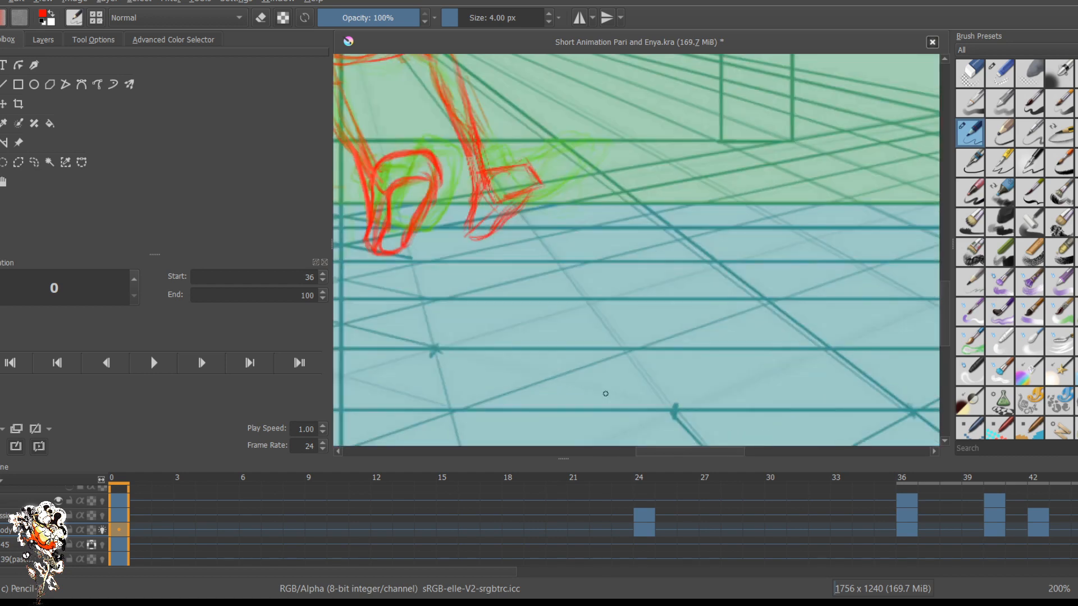
left_click_drag(491, 238, 471, 243)
mouse_move(513, 215)
left_mouse_down()
mouse_move(491, 241)
mouse_move(459, 238)
left_mouse_up()
left_click_drag(483, 186, 458, 226)
key("l")
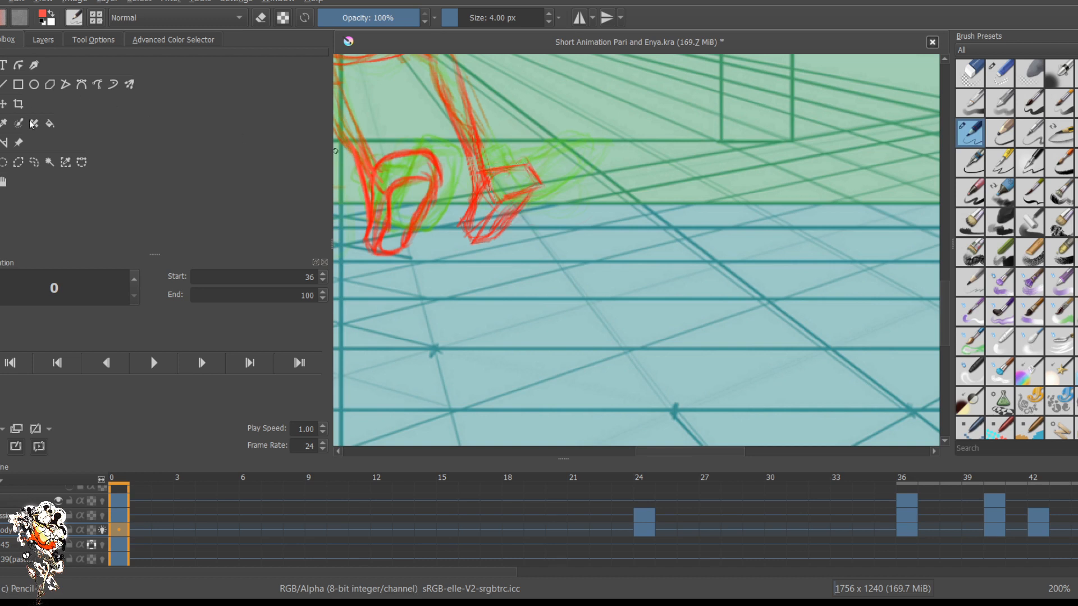
Step: Select the right-hand foot with a freehand selection and move it slightly up and to the right against the shin
left_click(34, 161)
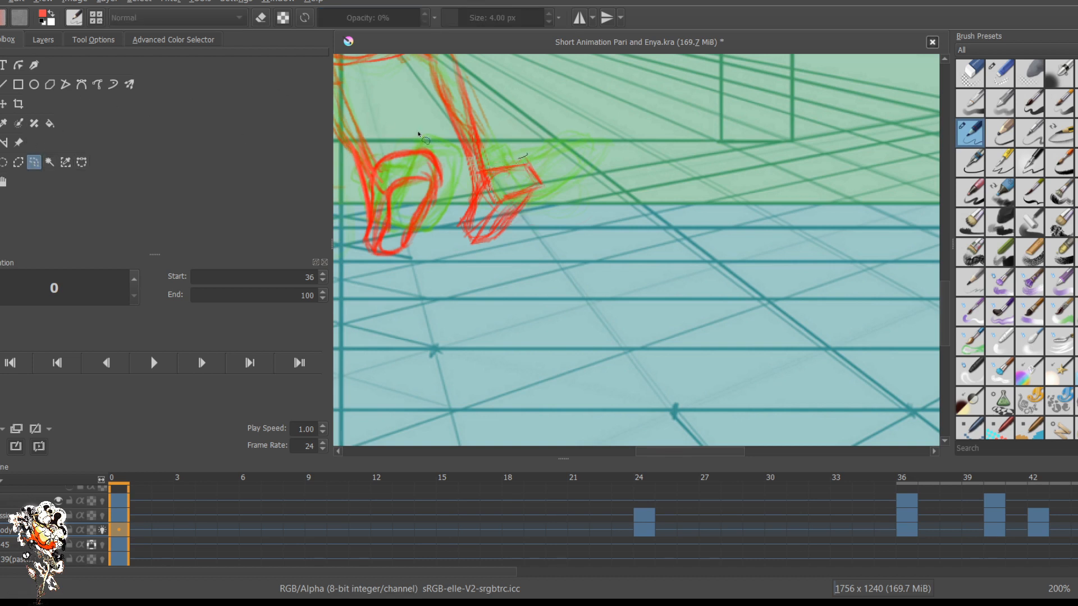
mouse_move(471, 183)
left_mouse_down()
mouse_move(468, 250)
mouse_move(521, 225)
mouse_move(551, 179)
mouse_move(524, 156)
left_mouse_up()
key("t")
key("shift+Right")
key("Up")
key("Up")
key("Up")
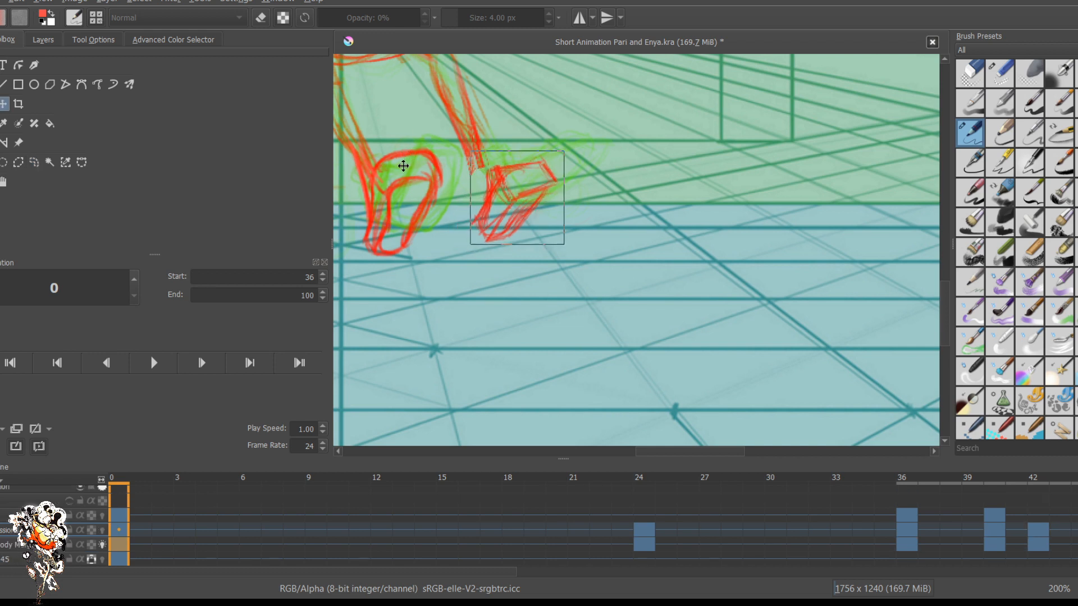
key("Up")
key("Up")
key("Up")
key("Up")
key("Left")
key("Left")
key("Left")
key("Left")
key("Left")
key("Left")
key("Left")
key("Left")
key("Left")
key("Left")
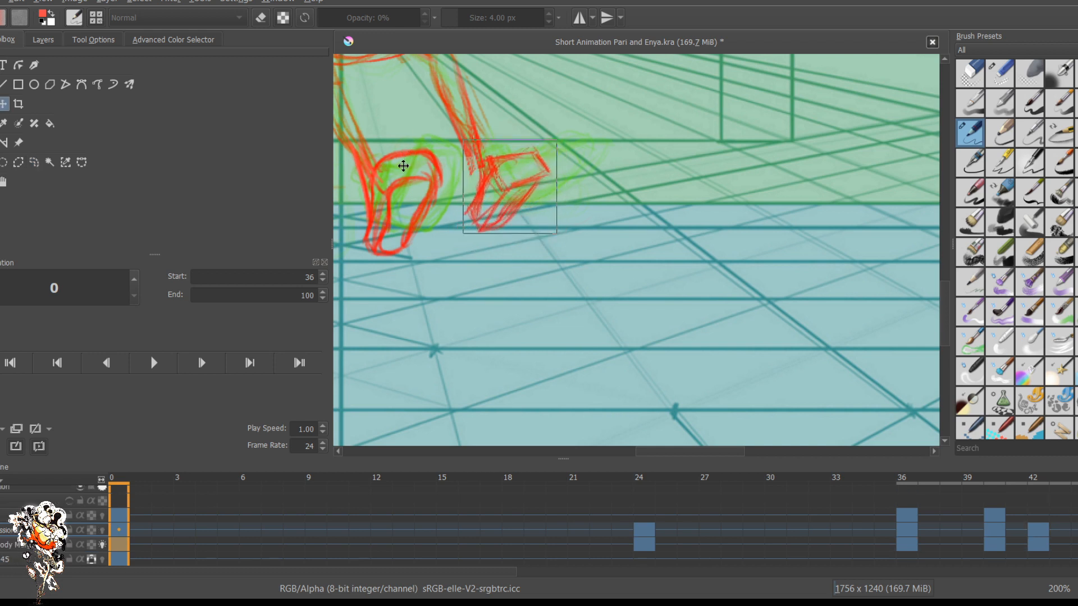
Step: Nudge the selected right-hand foot slightly down and to the right of the shin, apply the move and clear the selection
key("Up")
key("Up")
key("Up")
key("Up")
key("Up")
key("Up")
key("Up")
key("Up")
key("Up")
key("Up")
key("Up")
key("Up")
key("Up")
key("Left")
key("Left")
key("Left")
key("Left")
key("Down")
key("Down")
key("Down")
key("Down")
key("Down")
key("Down")
key("Down")
key("Down")
key("Down")
key("Down")
key("Down")
key("Down")
key("Down")
key("Down")
key("Down")
key("Down")
key("Down")
key("Down")
key("Right")
key("Right")
key("Right")
key("Right")
key("Right")
key("Right")
key("Right")
key("Up")
key("Up")
key("Right")
key("Right")
key("Right")
key("Right")
key("Right")
key("Right")
key("Right")
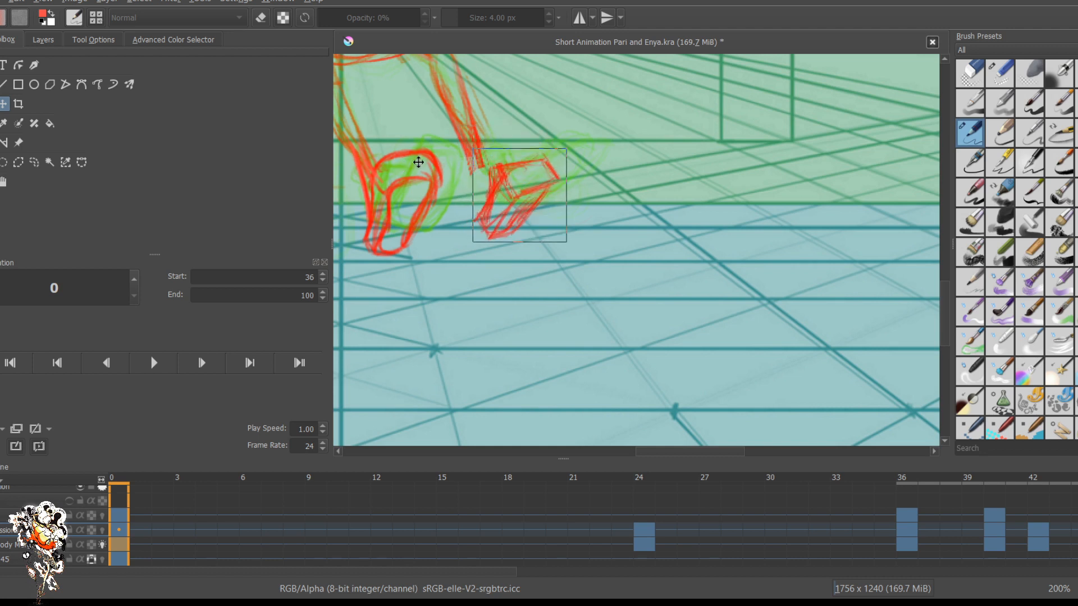
key("Return")
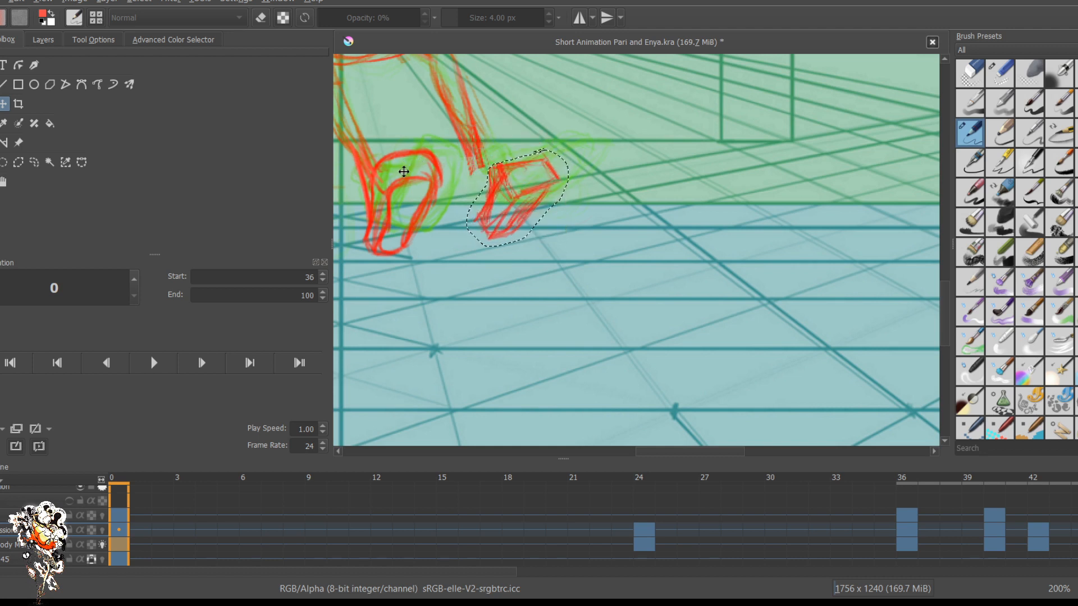
key("ctrl+shift+a")
Step: Join the right-hand shin to the moved foot and redraw the shoe with a rounded outline and sole in 4 px pencil strokes
key("Page_Down")
key("b")
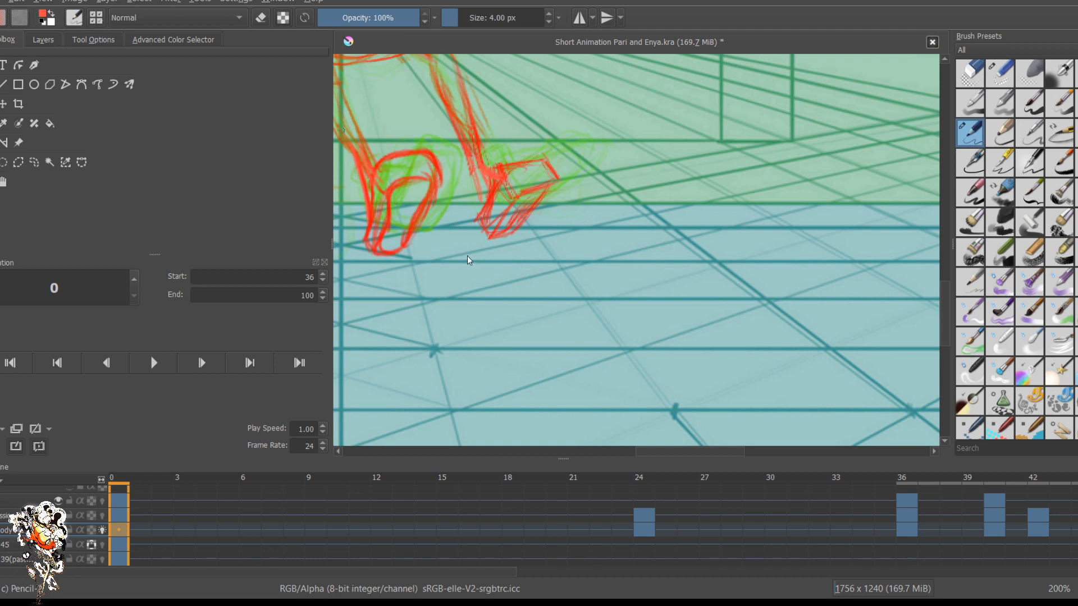
left_click(499, 256)
left_click(517, 230, "ctrl")
left_click_drag(470, 156, 480, 201)
mouse_move(539, 165)
left_mouse_down()
mouse_move(511, 163)
mouse_move(552, 164)
left_mouse_up()
mouse_move(499, 174)
left_mouse_down()
mouse_move(515, 163)
mouse_move(471, 220)
mouse_move(476, 202)
mouse_move(478, 219)
left_mouse_up()
mouse_move(476, 222)
left_mouse_down()
mouse_move(486, 232)
mouse_move(475, 215)
left_mouse_up()
mouse_move(480, 229)
left_mouse_down()
mouse_move(494, 235)
mouse_move(480, 227)
left_mouse_up()
mouse_move(494, 234)
left_mouse_down()
mouse_move(515, 231)
mouse_move(546, 180)
mouse_move(529, 183)
mouse_move(496, 231)
mouse_move(522, 230)
left_mouse_up()
left_click_drag(536, 183, 524, 218)
mouse_move(540, 188)
left_mouse_down()
mouse_move(531, 208)
mouse_move(532, 198)
mouse_move(503, 195)
mouse_move(511, 177)
mouse_move(501, 172)
left_mouse_up()
key("e")
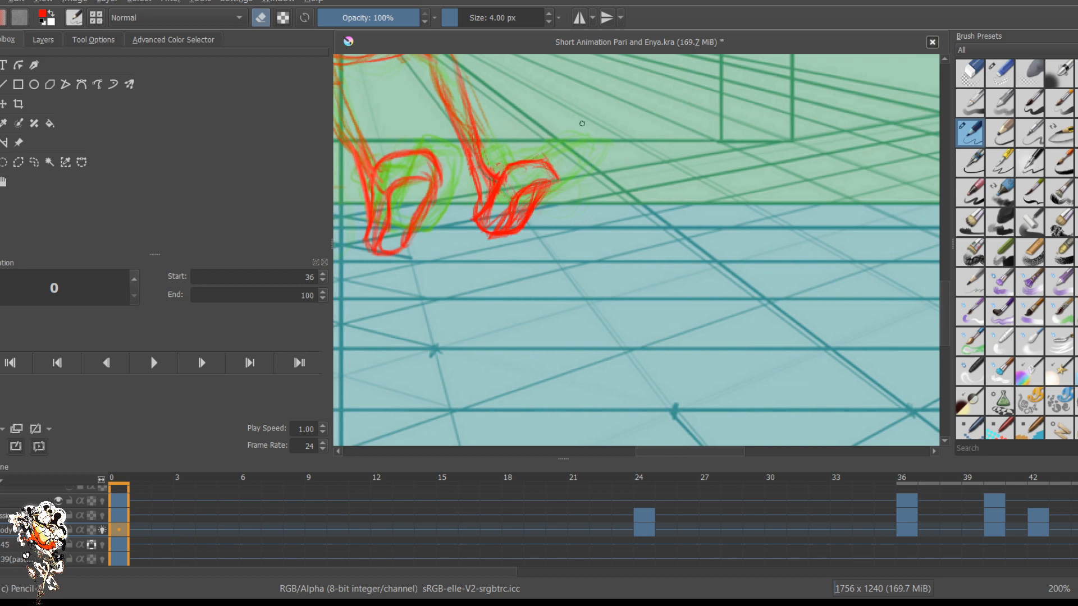
key("bracketright")
key("bracketright")
key("bracketright")
scroll(501, 227, "down", 5)
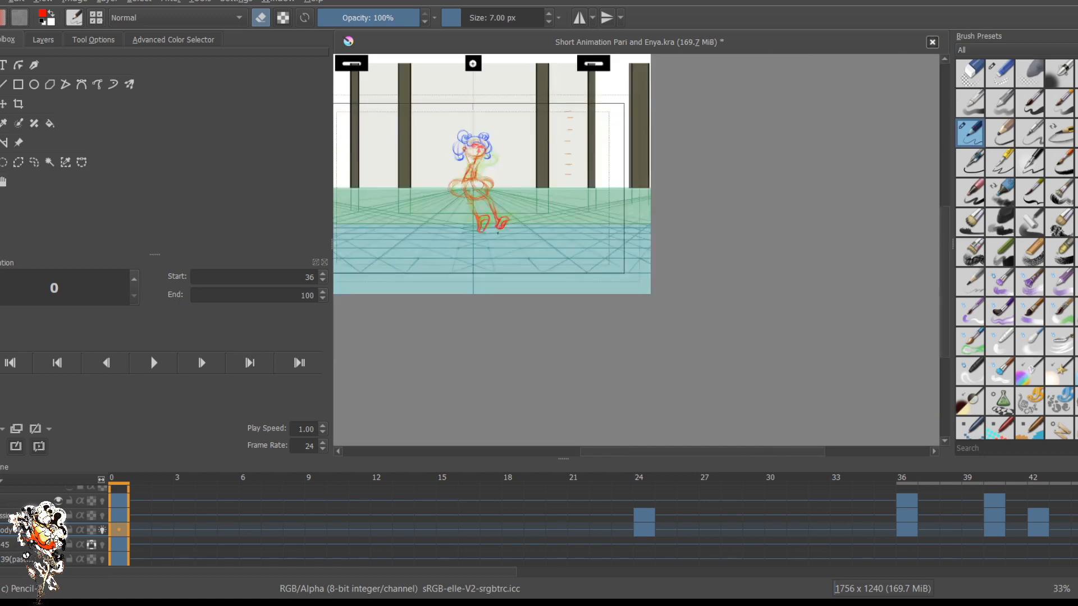
scroll(500, 230, "up", 5)
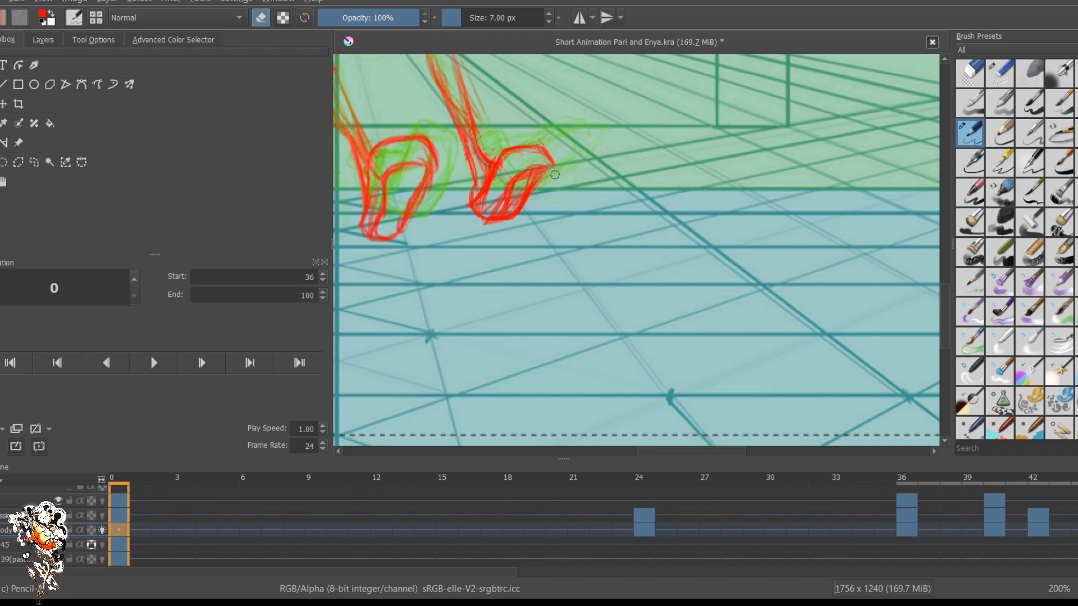
key("e")
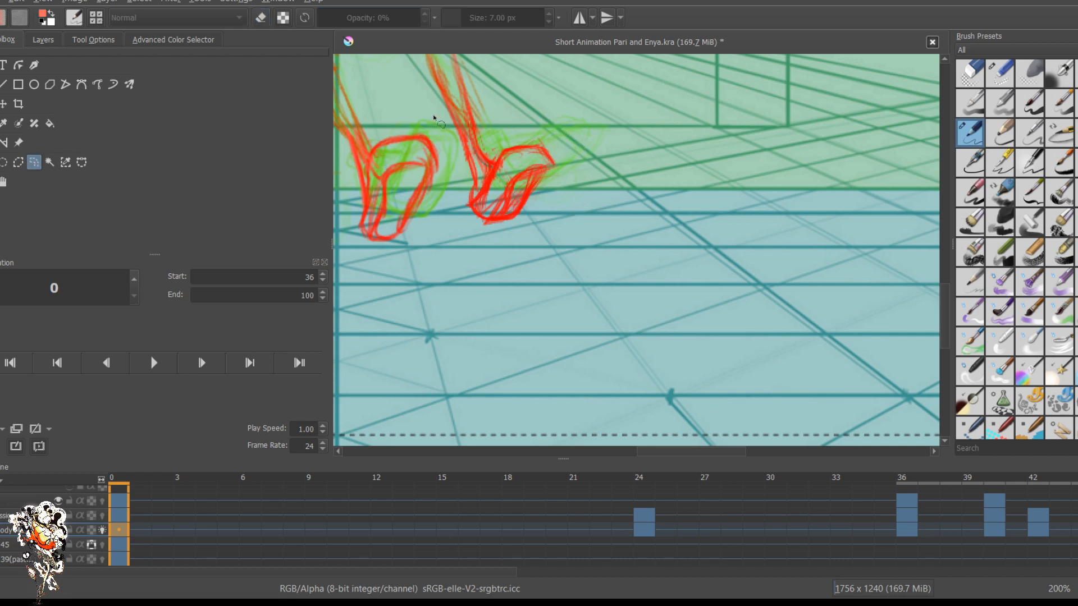
Step: Select the right-hand shoe with a freehand selection, scale it up towards its upper outer side, apply the transform and deselect
mouse_move(548, 136)
left_mouse_down()
mouse_move(553, 178)
mouse_move(531, 227)
mouse_move(460, 216)
left_mouse_up()
left_click_drag(491, 160, 547, 135)
key("ctrl+t")
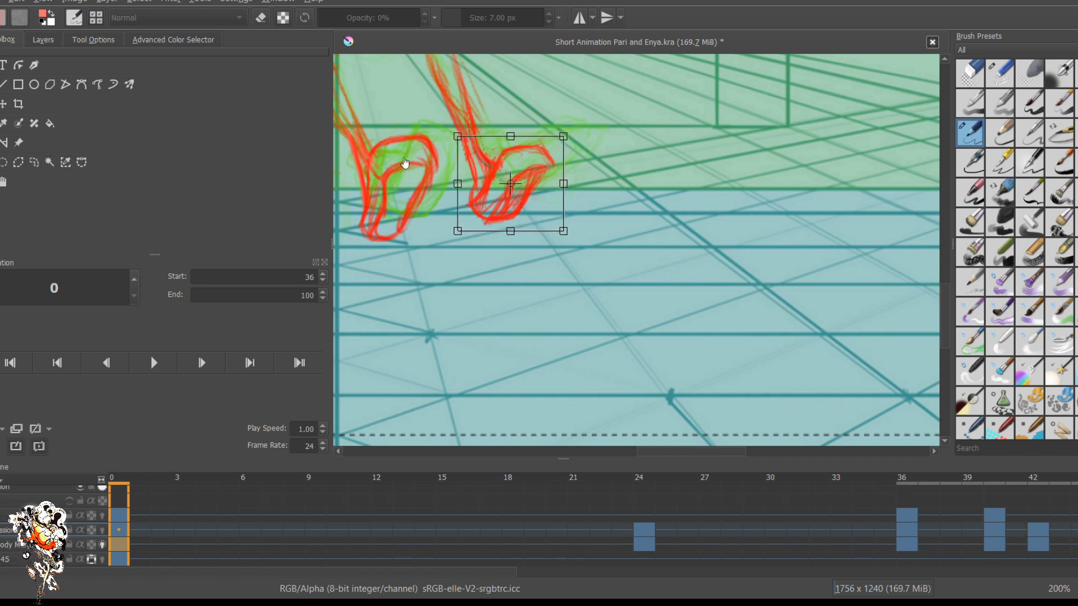
left_click_drag(444, 119, 448, 116)
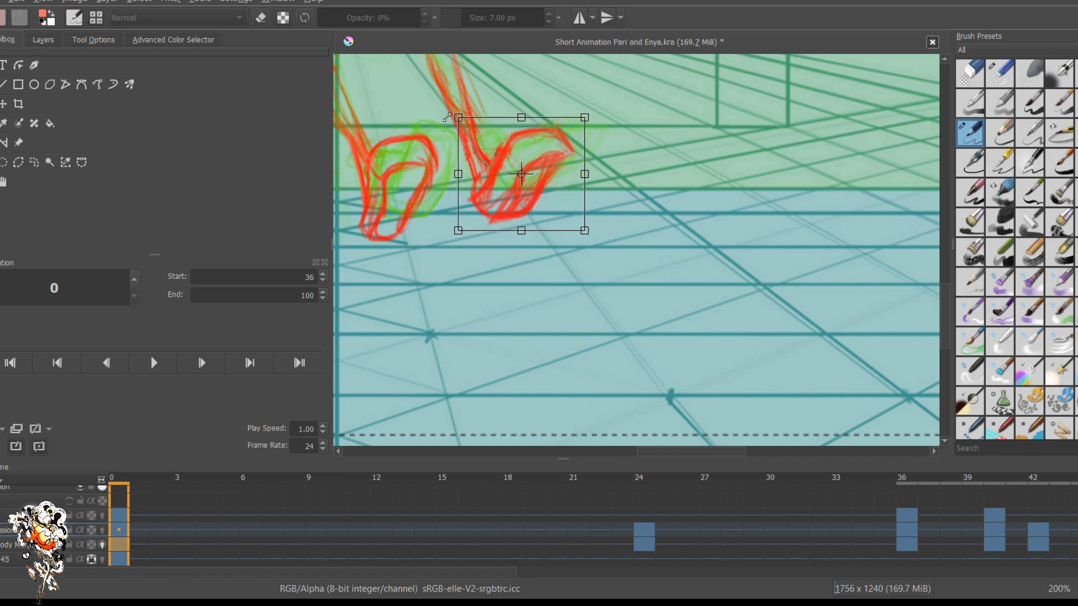
key("Return")
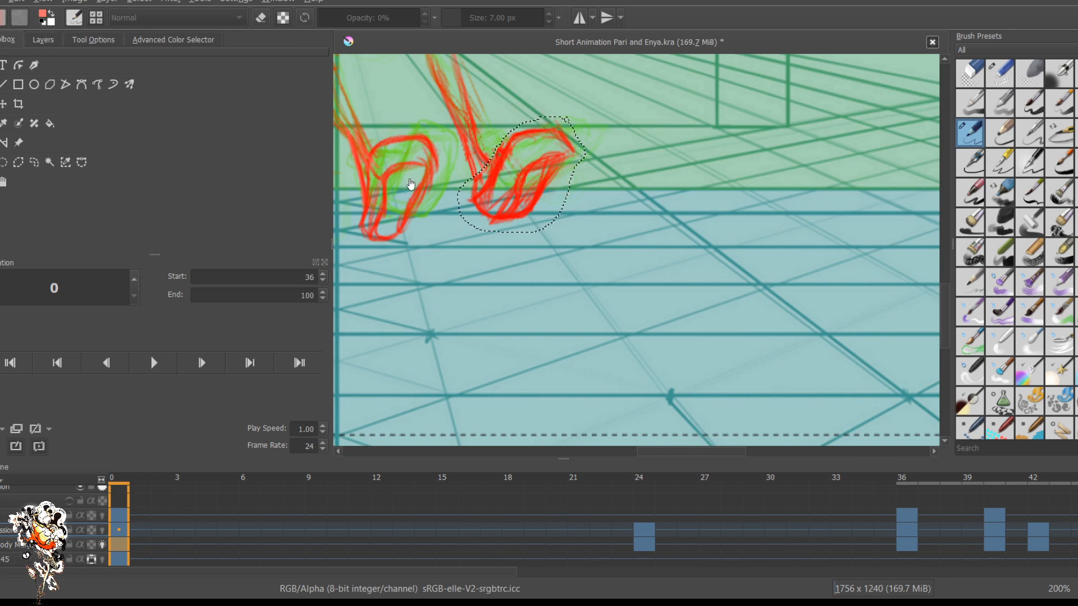
key("ctrl+shift+a")
Step: Reinforce the right-hand ankle joint and the inner sole line of the enlarged shoe with 4 px pencil strokes
key("b")
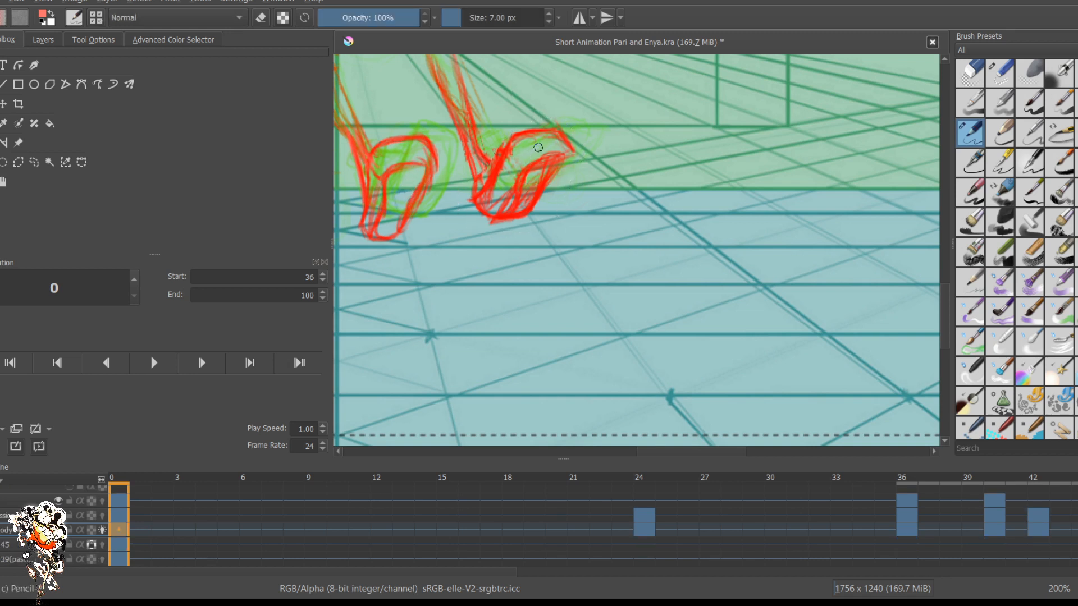
key("bracketleft")
key("ctrl+z")
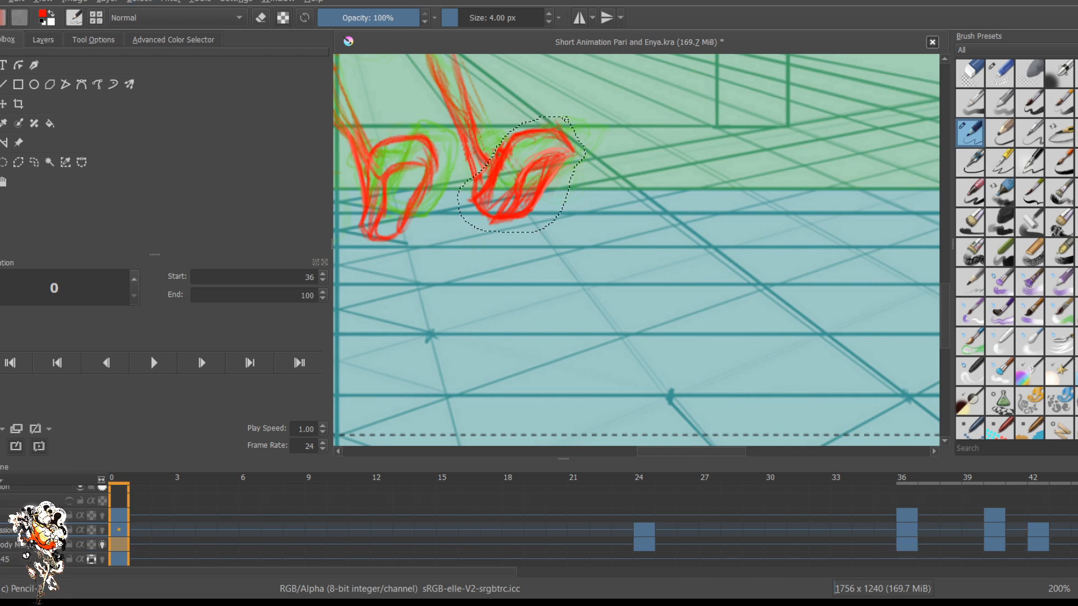
key("ctrl+shift+z")
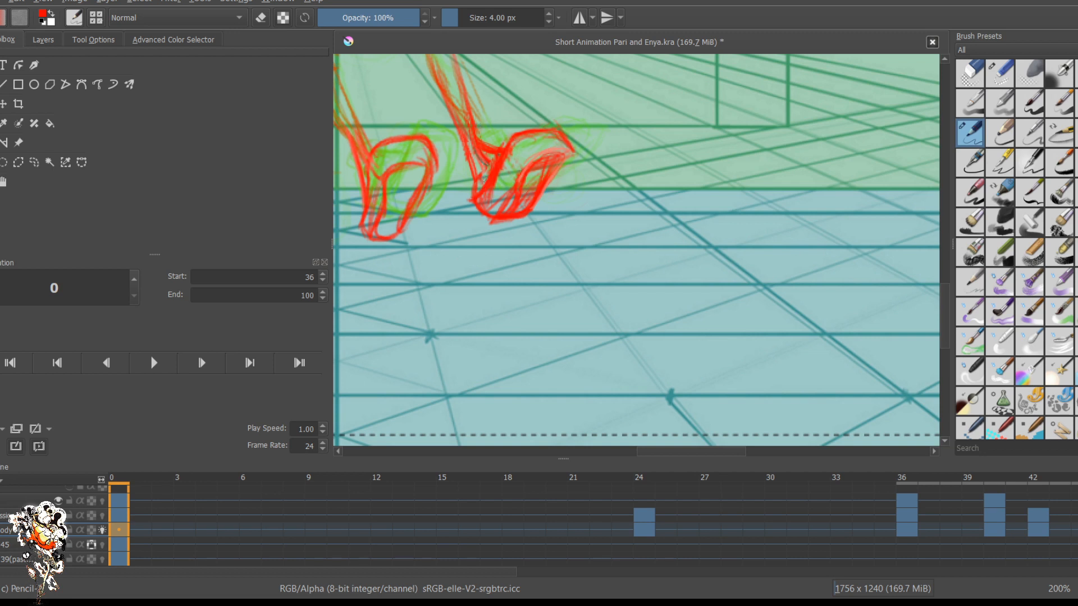
left_click_drag(559, 154, 513, 216)
Step: Step through keyframes 24, 36, 42 and 40 and back to 24 to compare the leg and foot poses
scroll(525, 195, "down", 8)
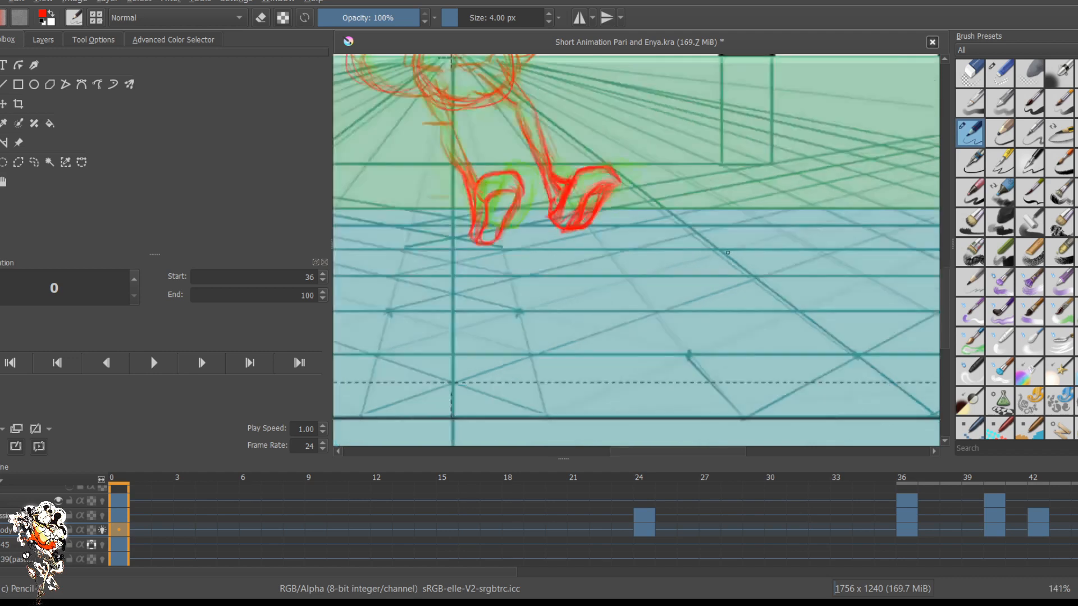
scroll(736, 253, "up", 2)
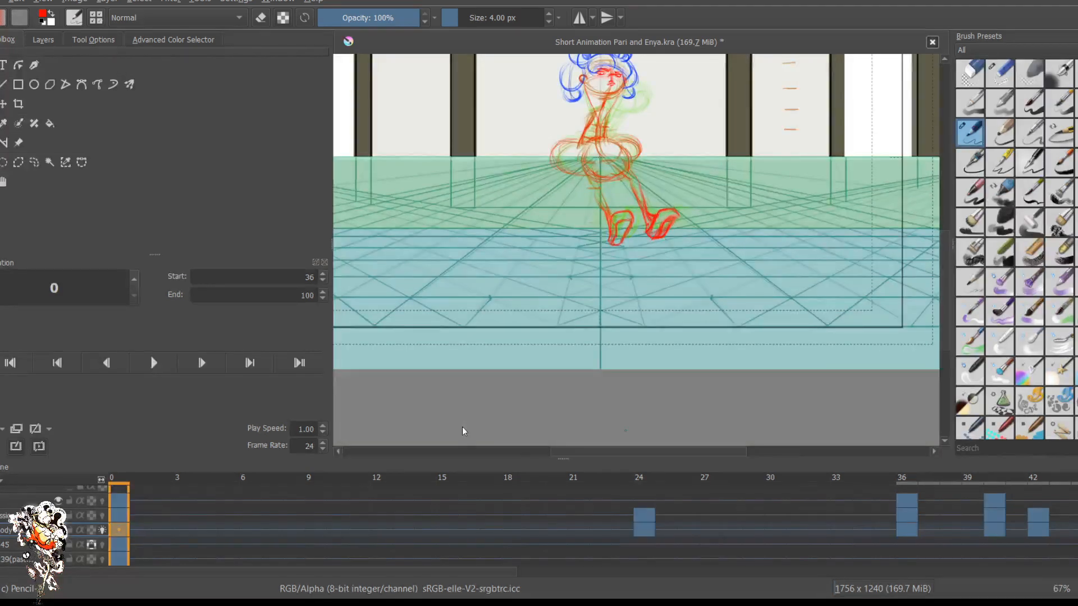
left_click(644, 545)
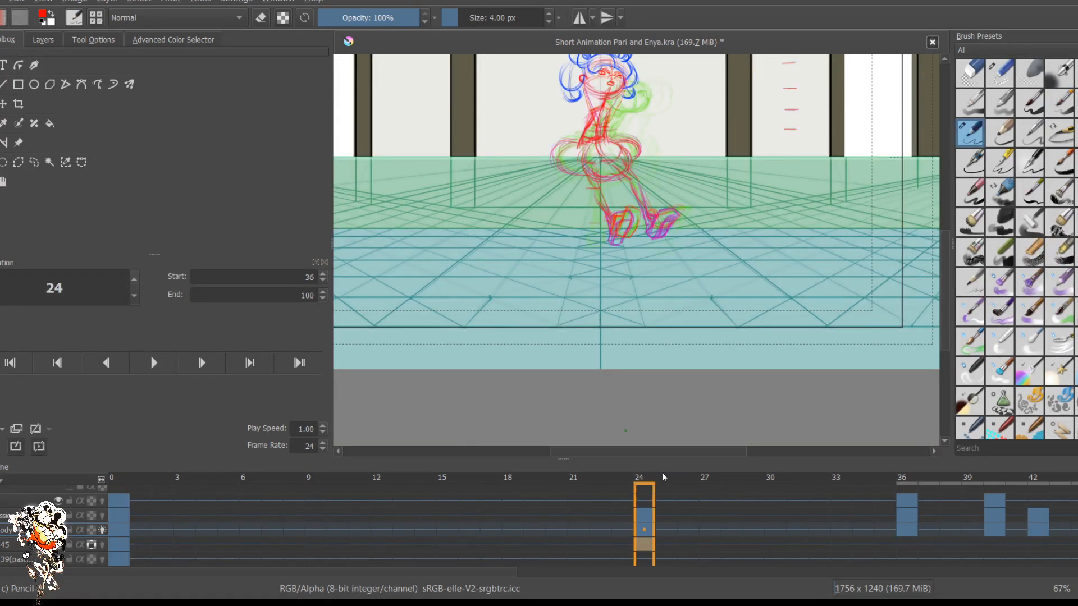
scroll(801, 257, "up", 2)
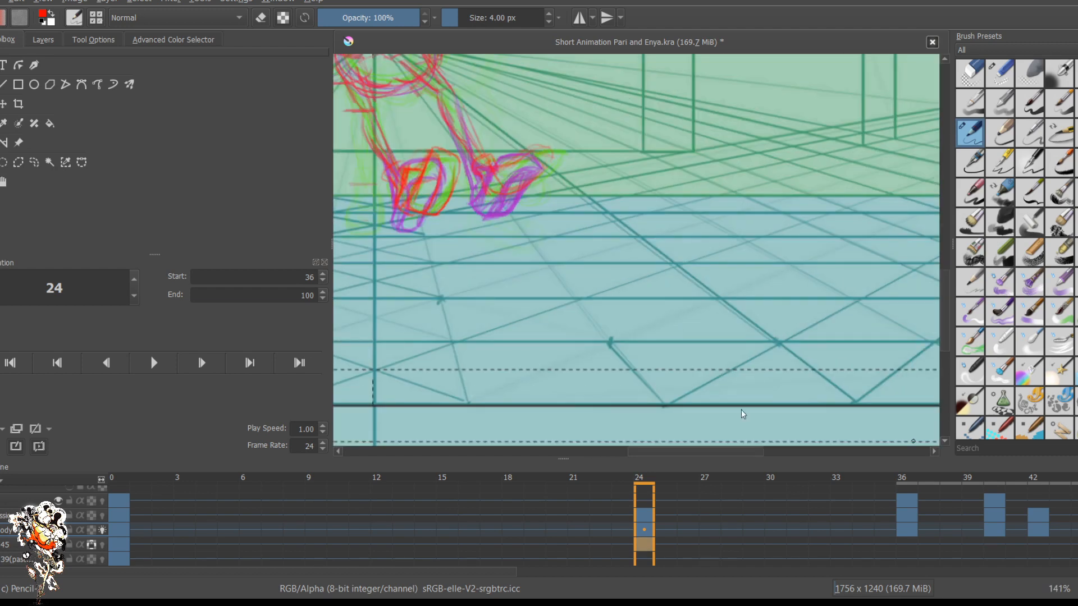
key(".")
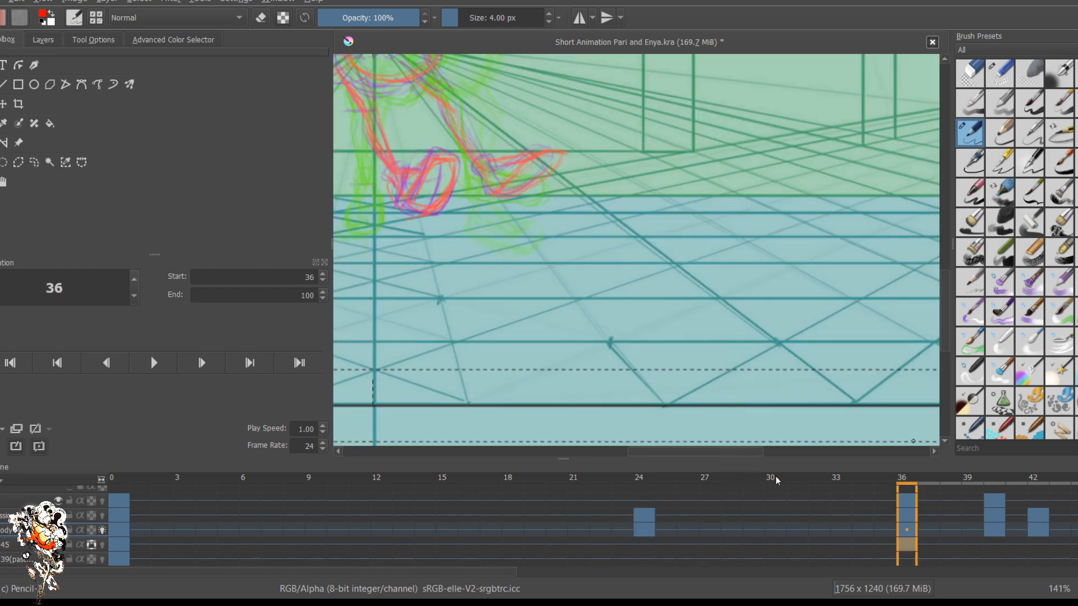
key("alt+period")
key("alt+period")
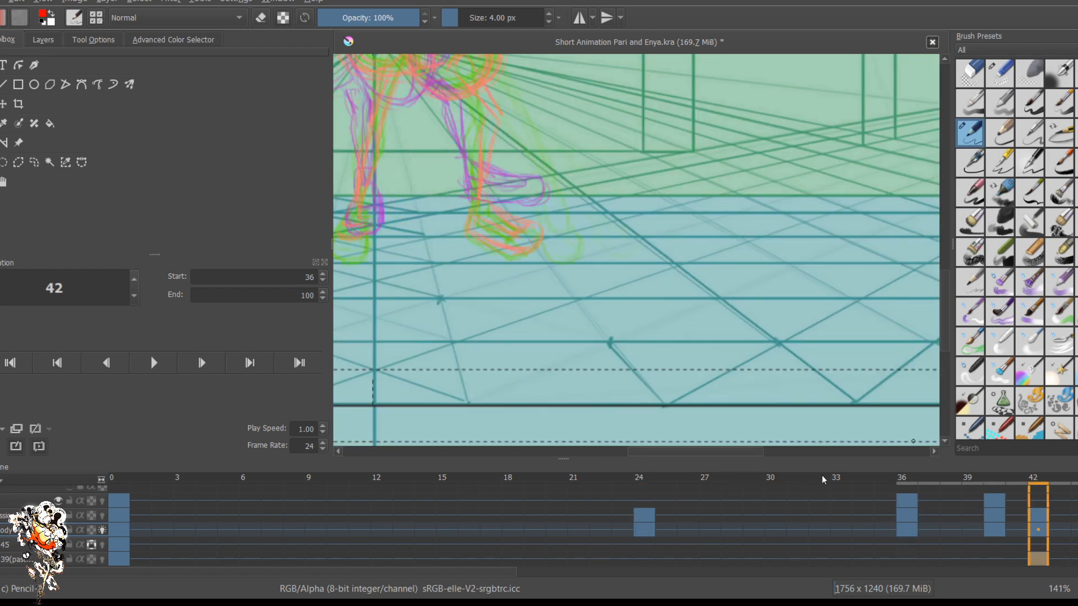
key("alt+comma")
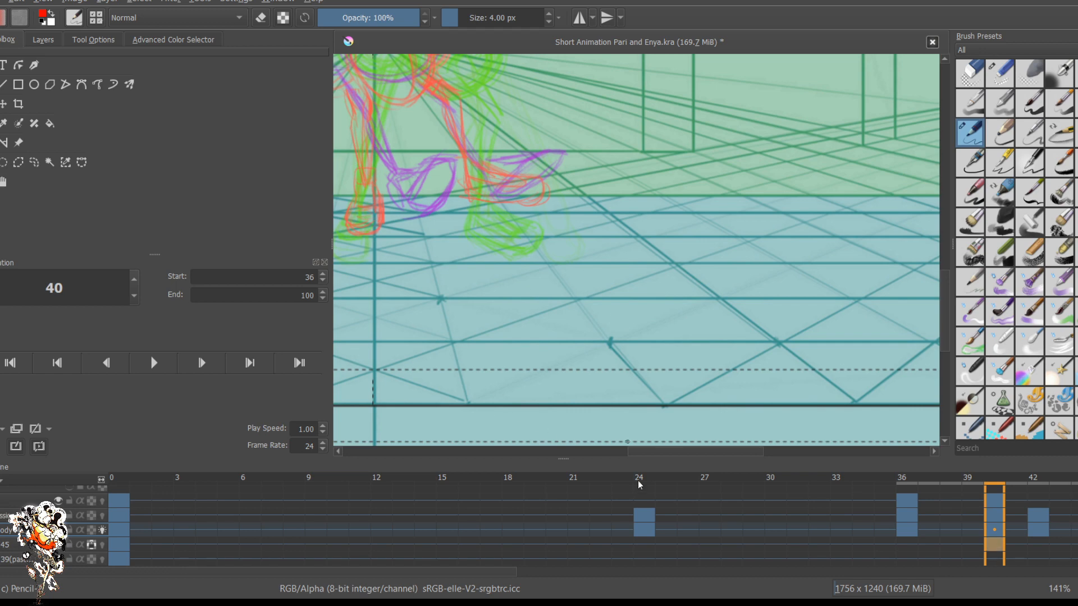
key("comma")
key("comma")
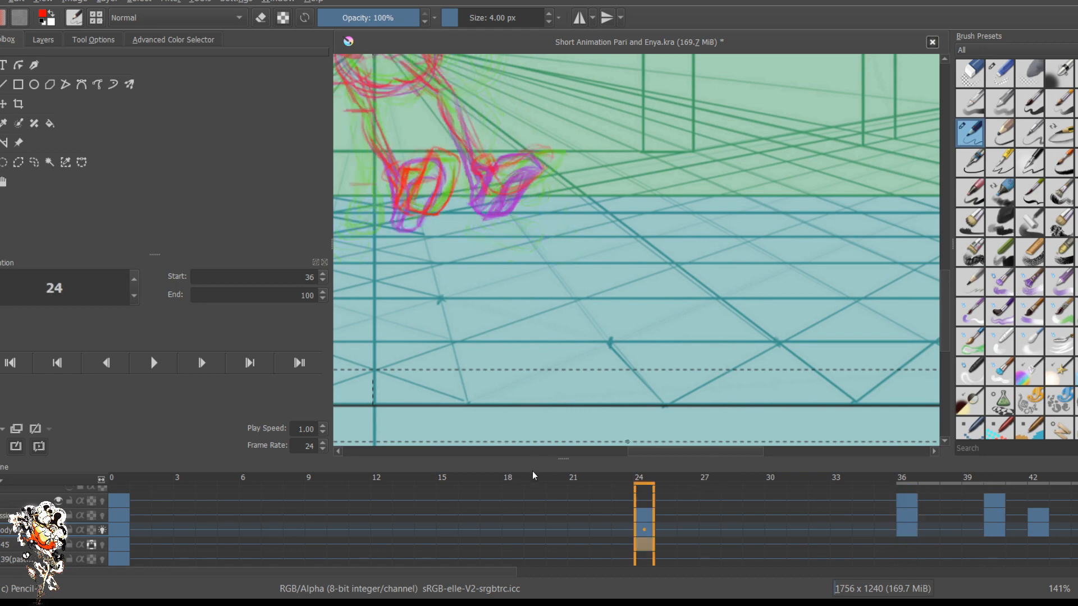
Step: Play the animation with the whole figure in view to review the movement, then stop playback
scroll(692, 375, "down", 3)
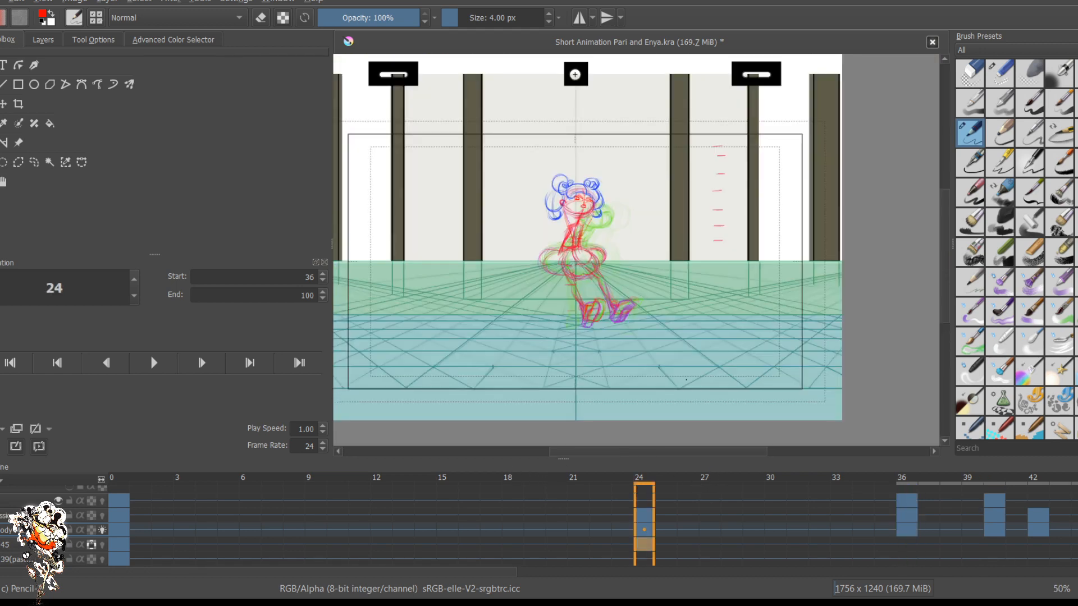
scroll(691, 376, "up", 1)
left_click_drag(379, 259, 436, 268)
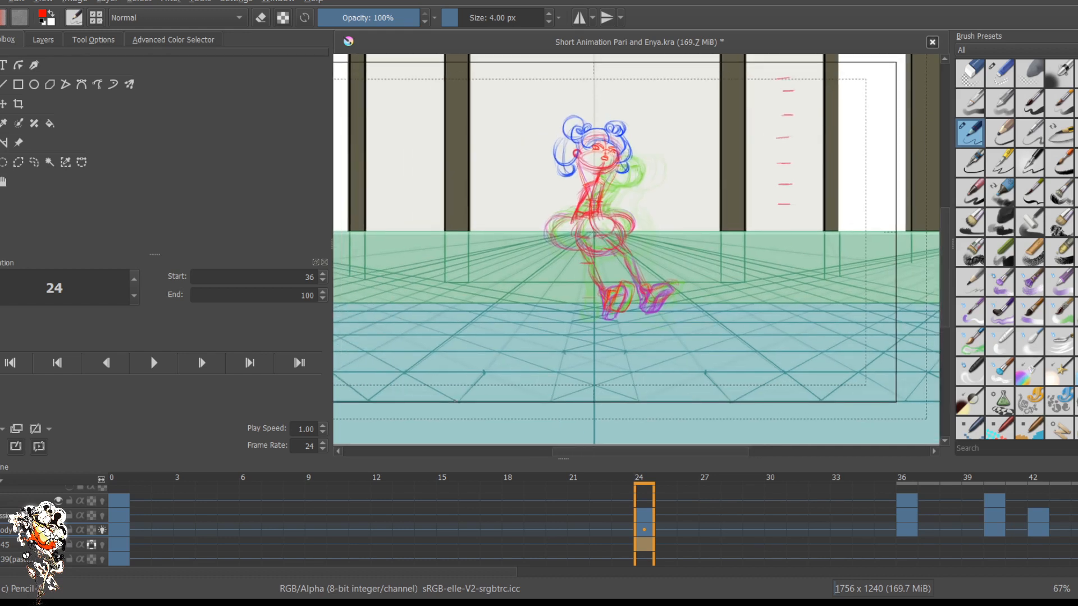
left_click(154, 363)
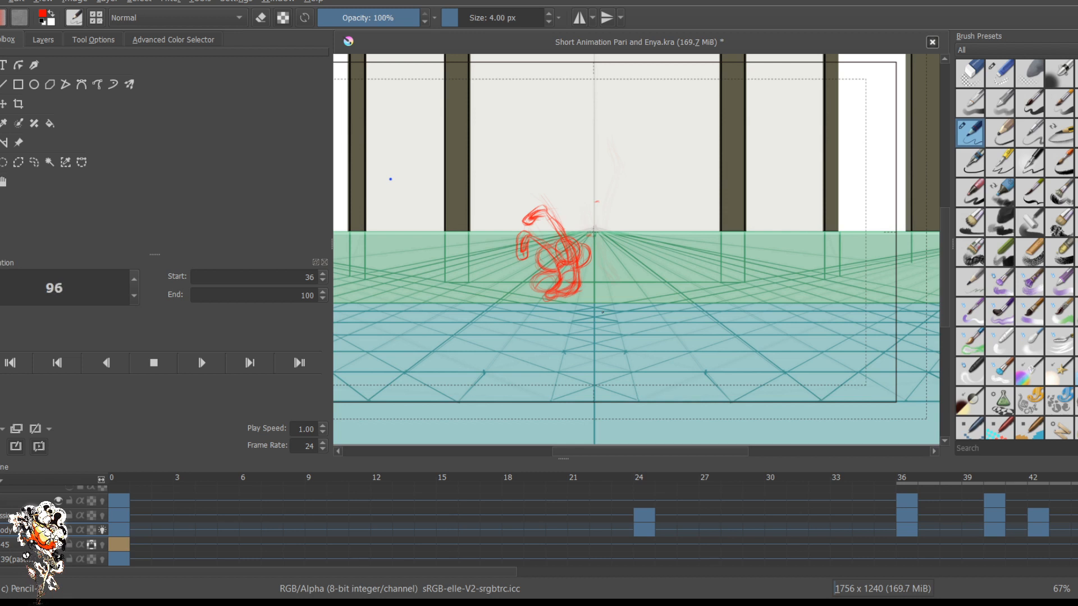
left_click(151, 362)
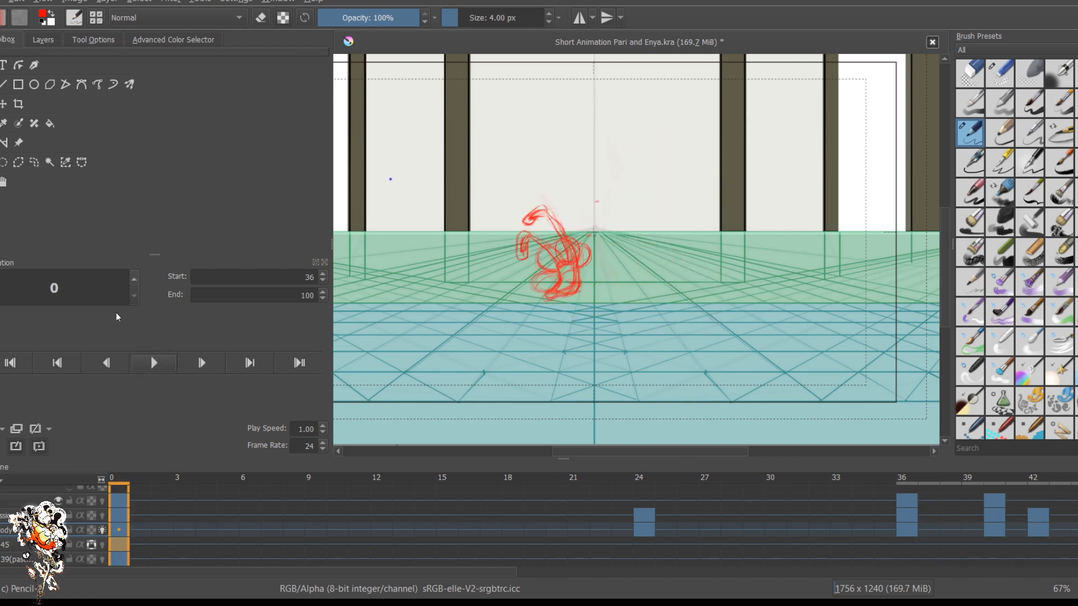
Step: Select the layer above the body layer and step from frame 0 through keyframes 24, 36 and 40 to examine each pose
left_click(20, 500)
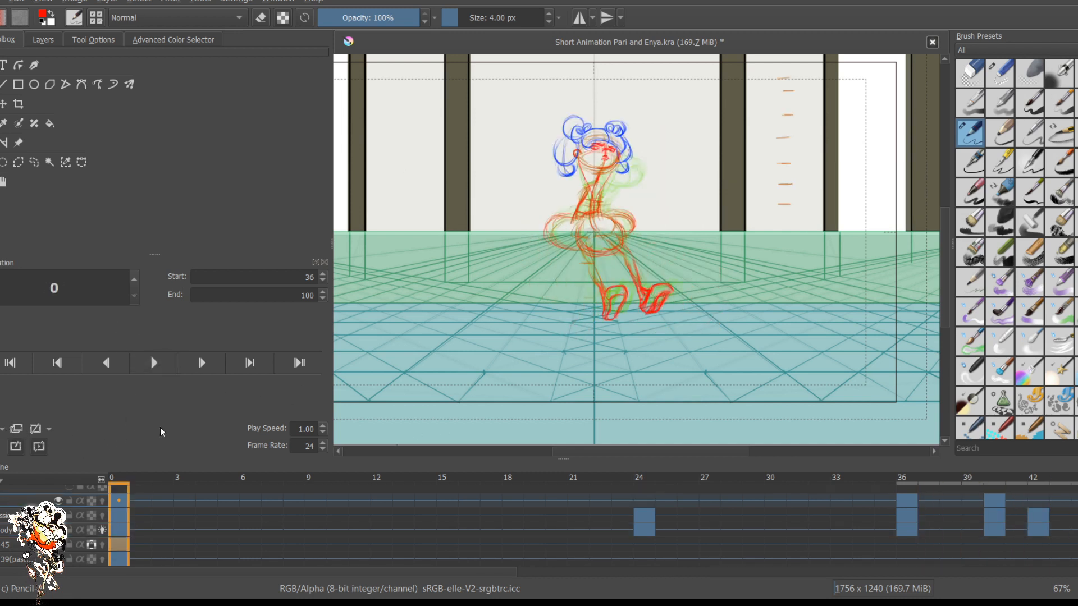
key("alt+Right")
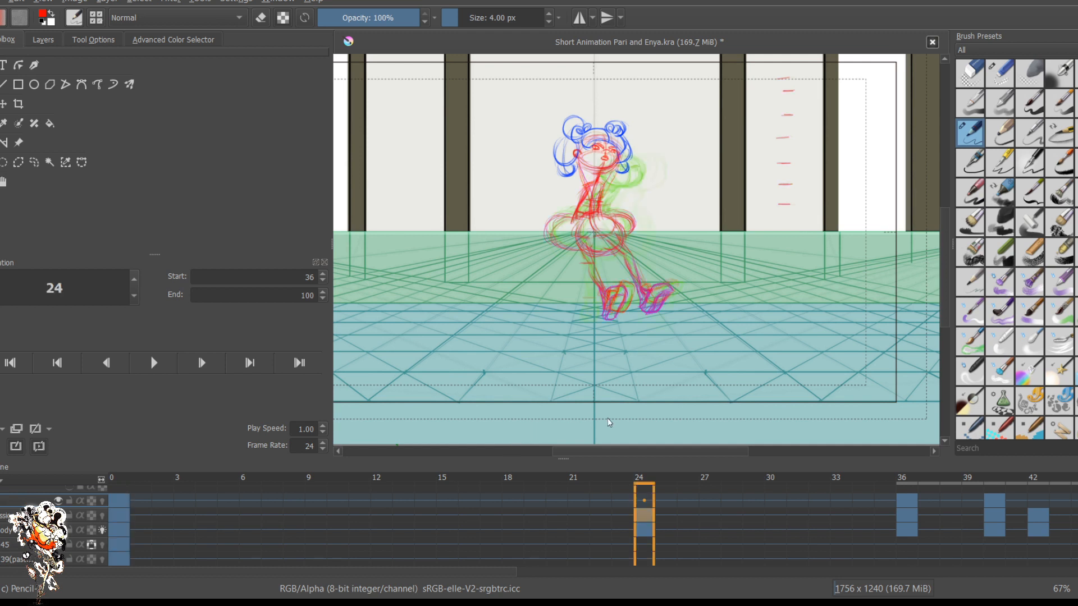
key("alt+Right")
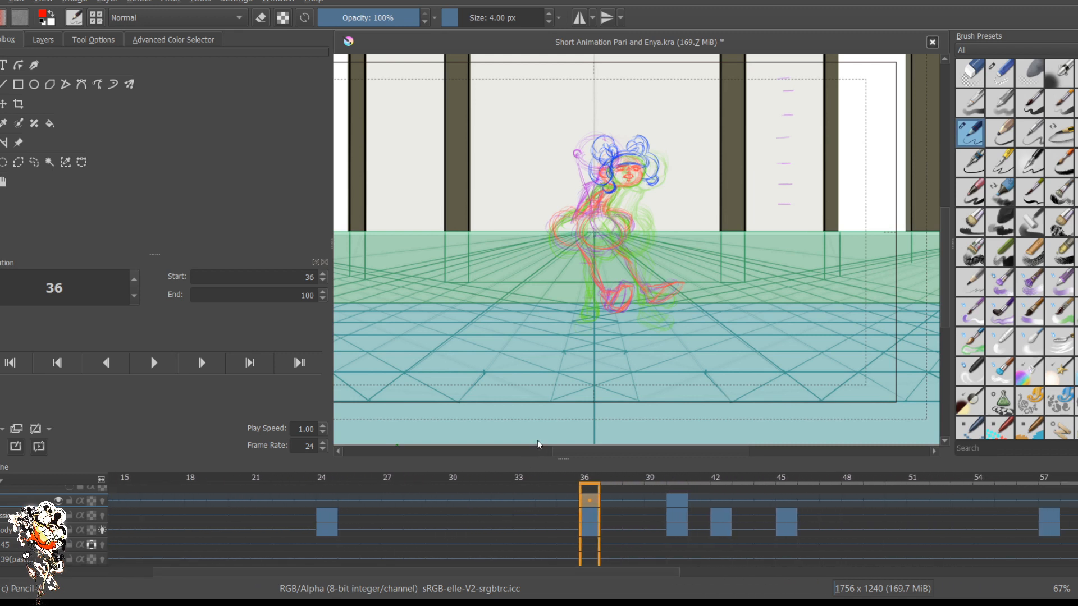
key("alt+Right")
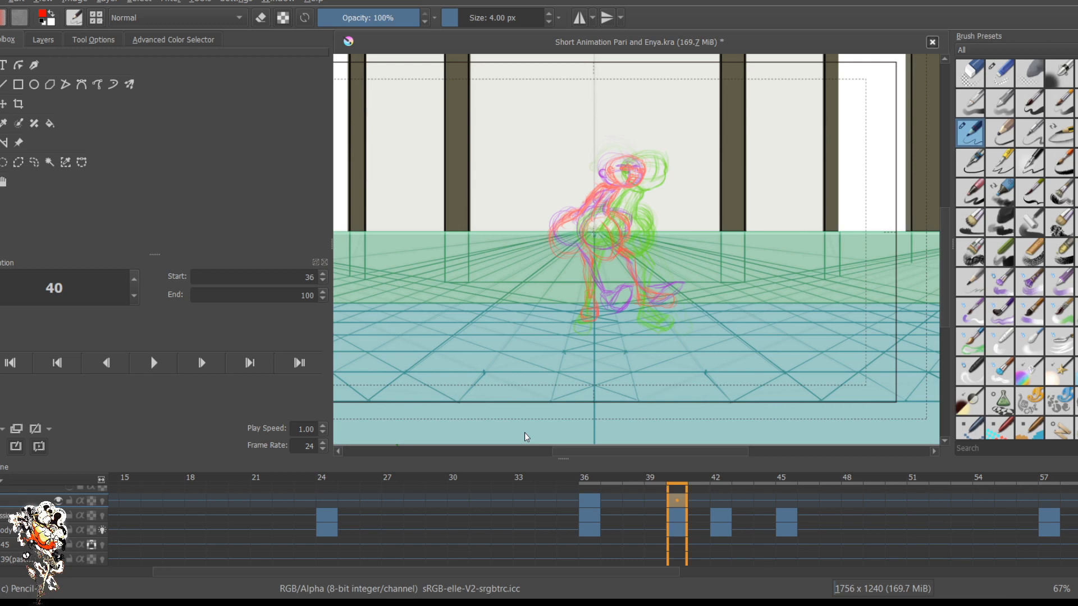
key("1")
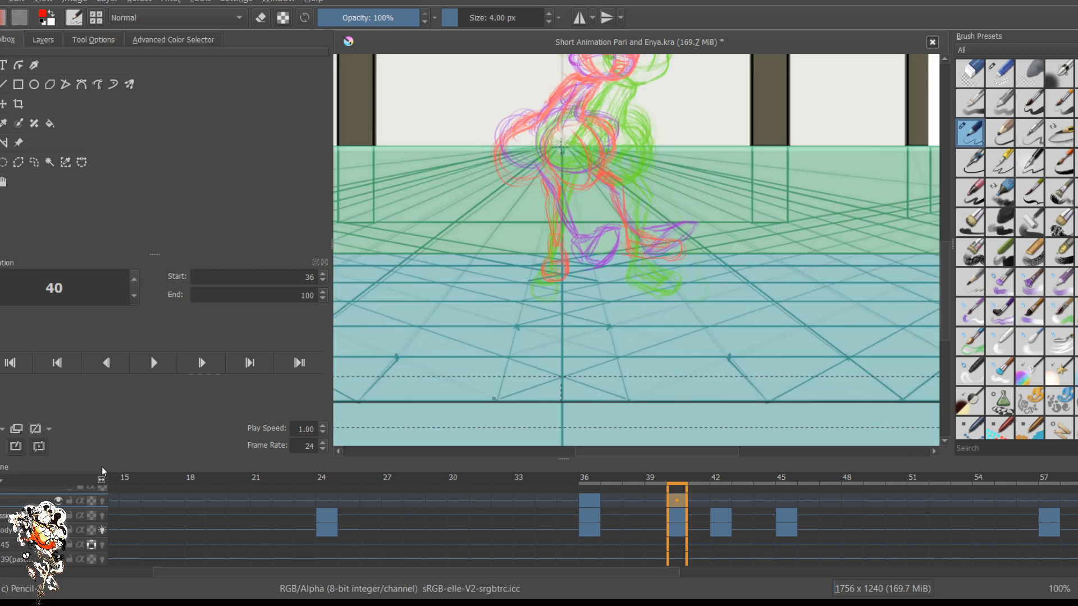
Step: Turn on onion skins for the hair layer, check the pose without the body layer's onion skins, and restore them
left_click(102, 500)
left_click(102, 529)
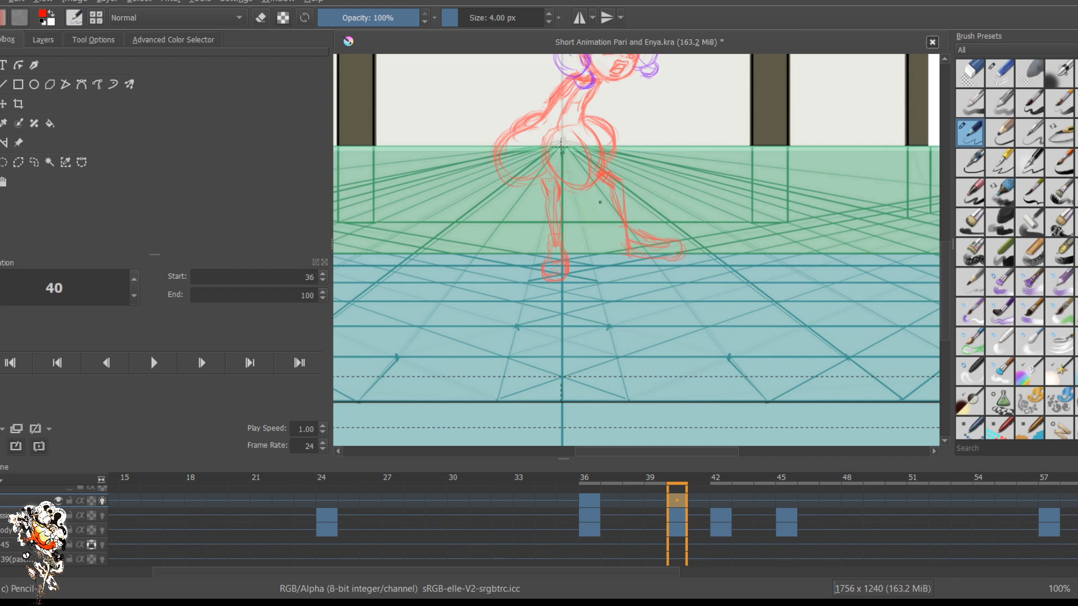
left_click_drag(476, 164, 475, 289)
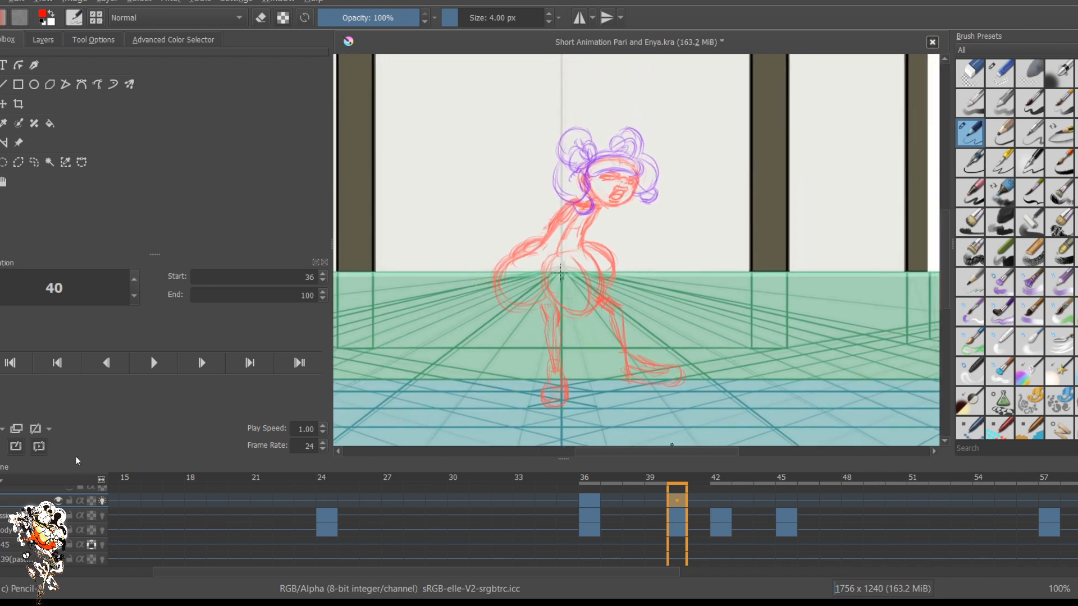
left_click(102, 530)
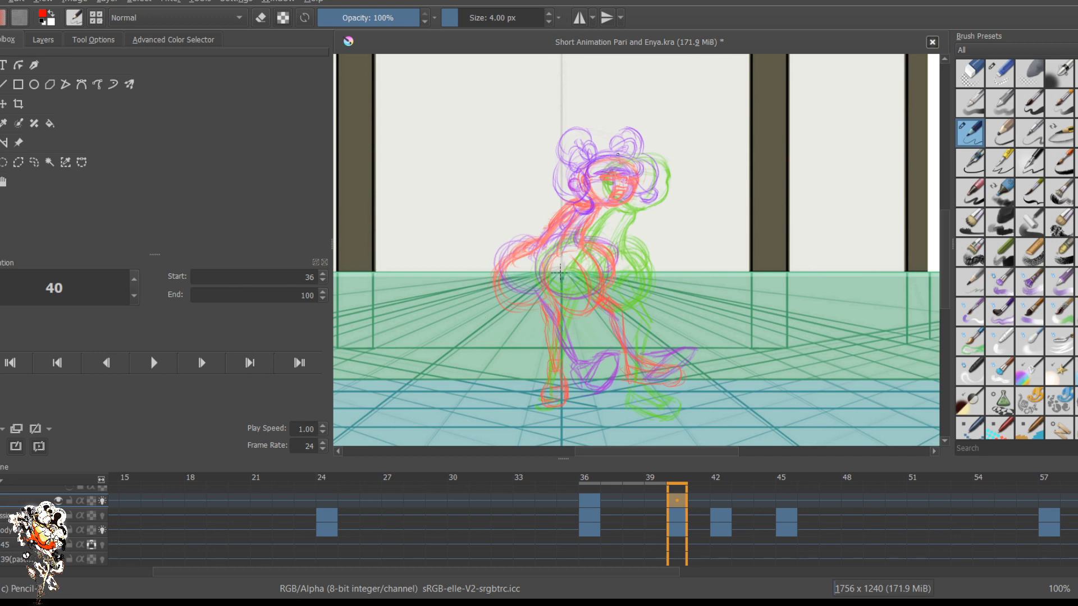
scroll(622, 153, "up", 2)
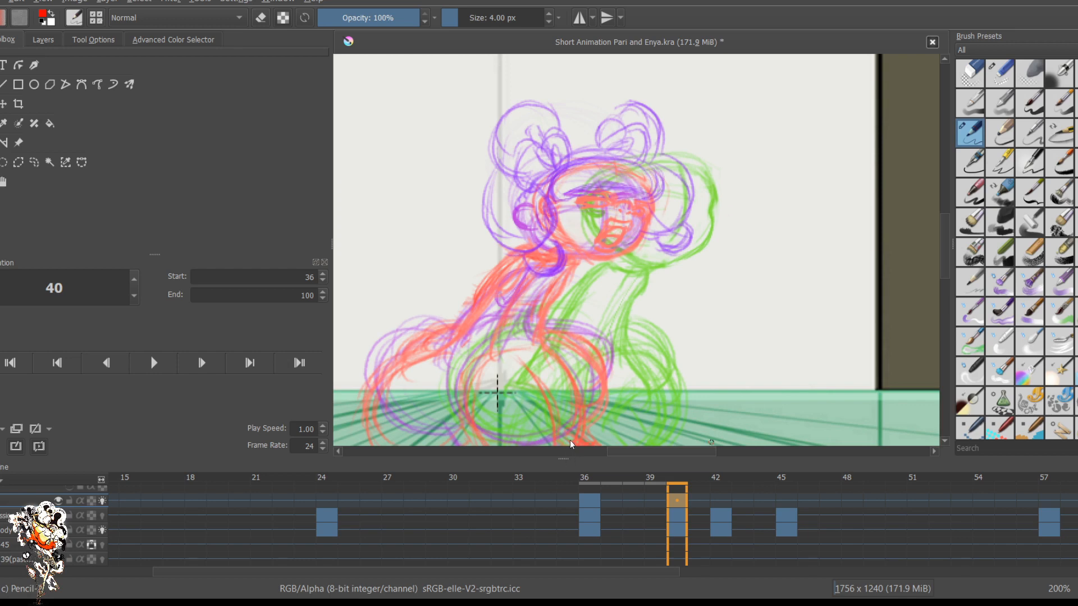
Step: Compare the head poses on frames 40, 42 and 45 by flipping between the keyframes
key("Right")
key("Right")
key("Left")
key("Left")
key("Right")
key("Right")
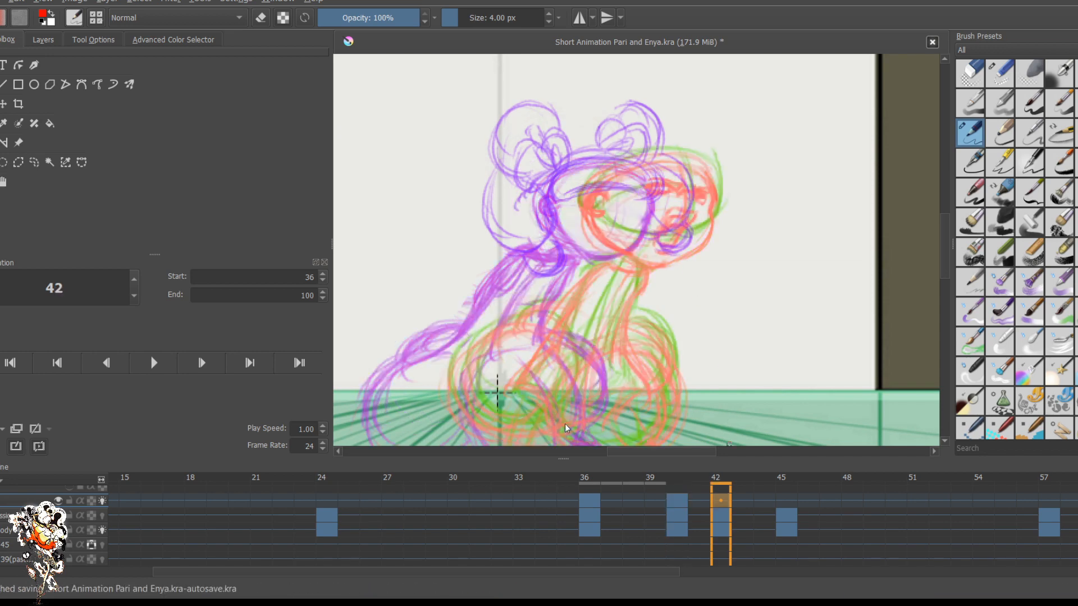
key("period")
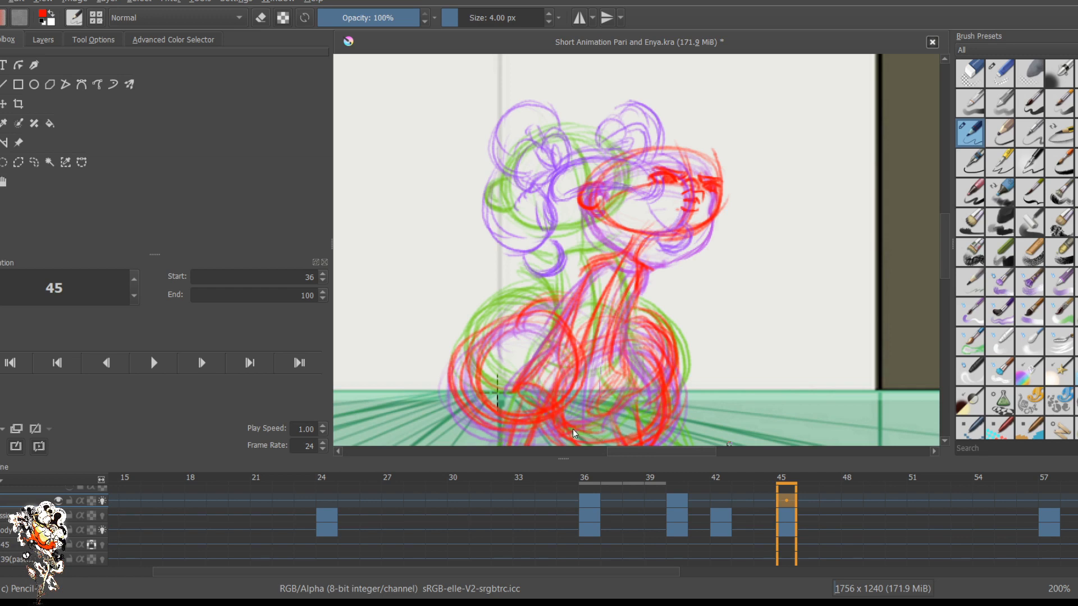
key("comma")
key("comma")
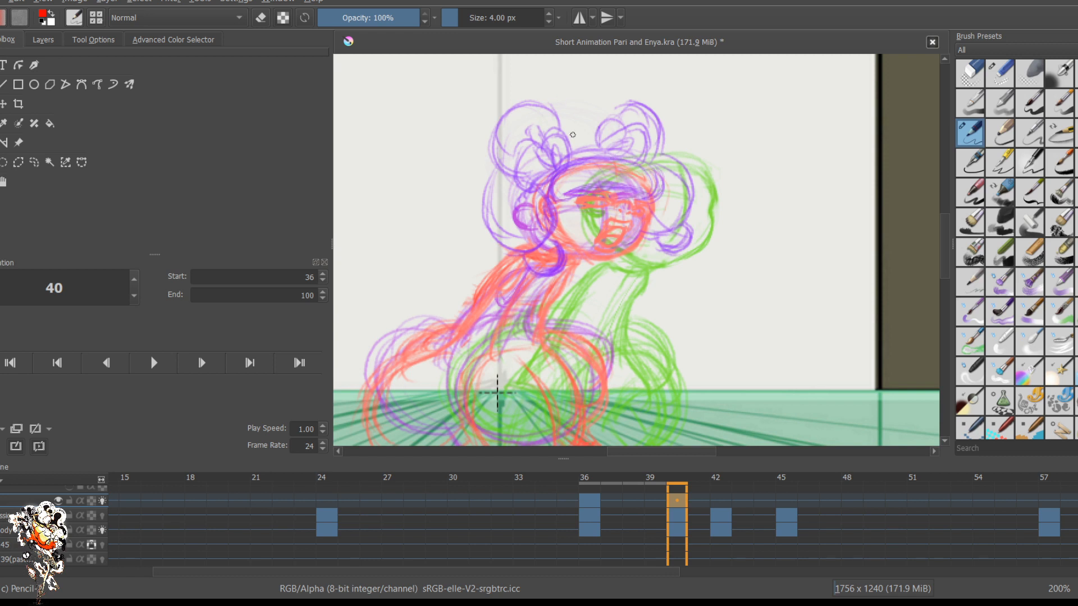
Step: Sketch the front hair in red across the forehead and over the top of the head on frame 40
mouse_move(620, 156)
left_mouse_down()
mouse_move(636, 181)
mouse_move(623, 205)
mouse_move(634, 147)
mouse_move(657, 193)
left_mouse_up()
mouse_move(656, 159)
left_mouse_down()
mouse_move(667, 183)
mouse_move(656, 203)
left_mouse_up()
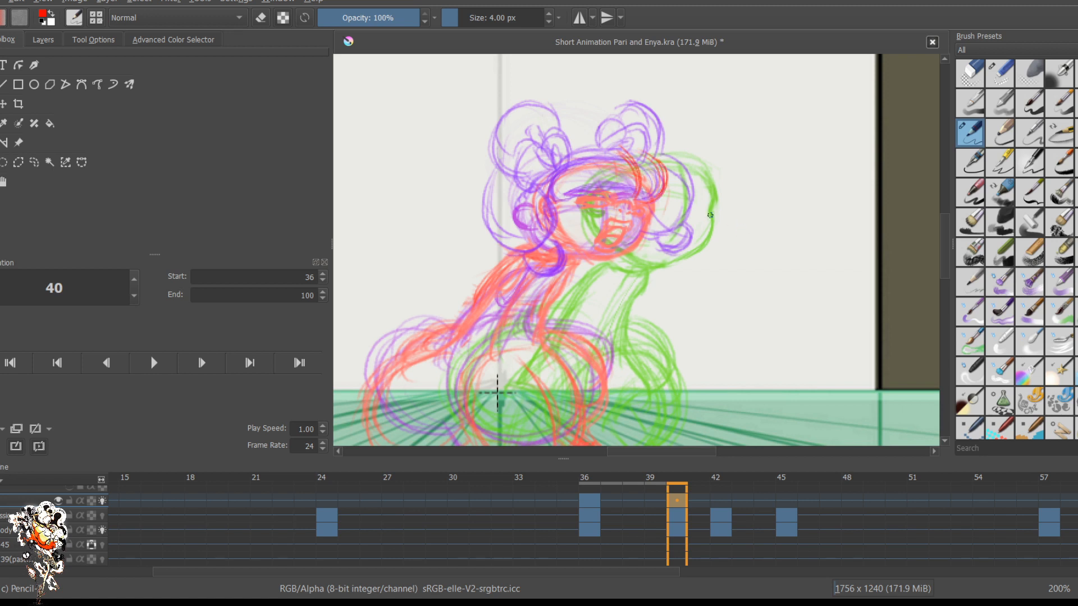
left_click_drag(573, 192, 633, 187)
left_click_drag(565, 177, 558, 199)
mouse_move(573, 153)
left_mouse_down()
mouse_move(549, 185)
mouse_move(564, 202)
left_mouse_up()
mouse_move(668, 177)
left_mouse_down()
mouse_move(649, 157)
mouse_move(599, 147)
mouse_move(574, 166)
mouse_move(595, 147)
mouse_move(619, 150)
left_mouse_up()
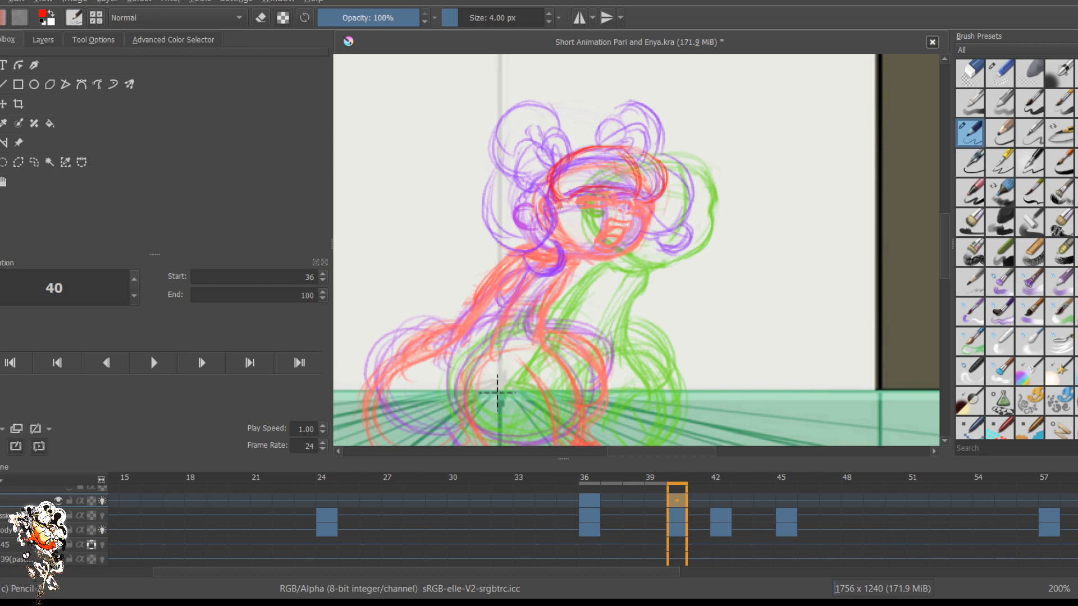
left_click_drag(559, 201, 569, 215)
Step: Sketch the rear hair bun and the large hanging lock with its curled end behind the head on frame 40
left_click_drag(507, 178, 505, 254)
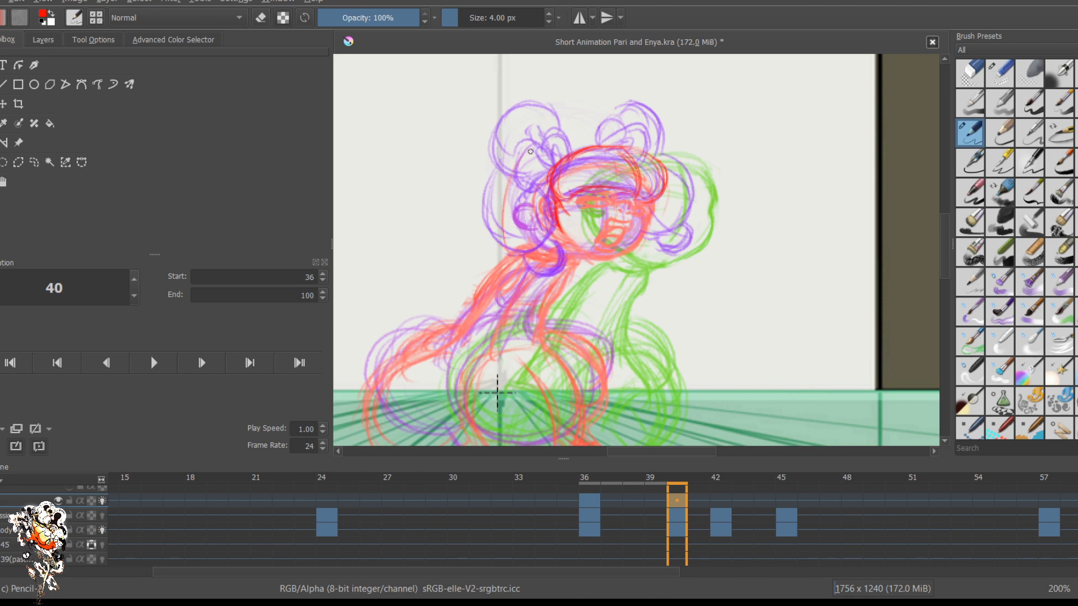
left_click_drag(526, 156, 513, 258)
mouse_move(511, 119)
left_mouse_down()
mouse_move(555, 123)
mouse_move(492, 163)
mouse_move(547, 173)
left_mouse_up()
left_click_drag(492, 145, 547, 178)
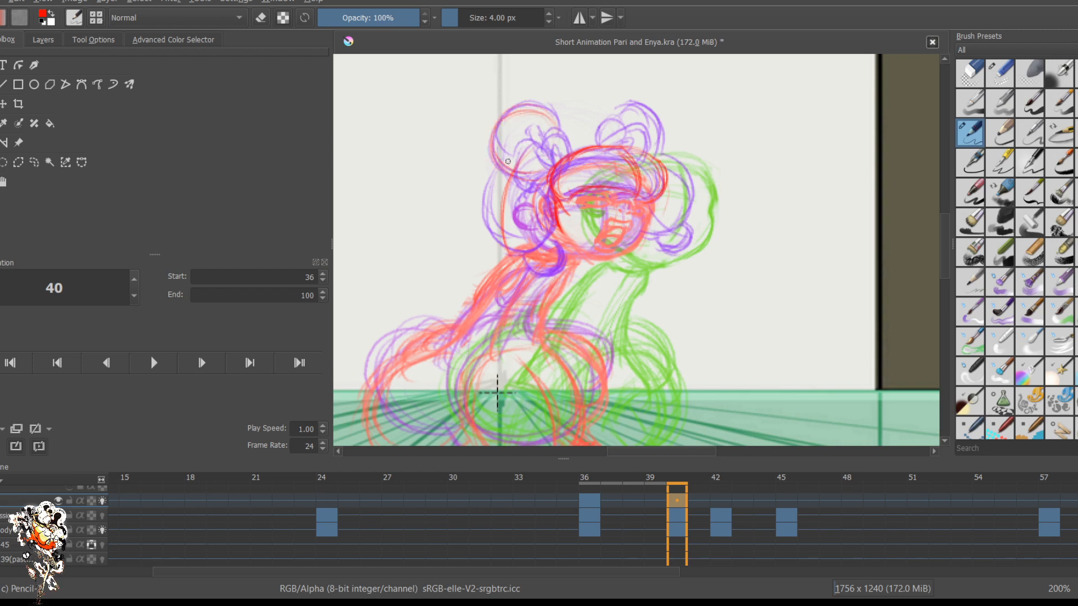
mouse_move(557, 114)
left_mouse_down()
mouse_move(564, 152)
mouse_move(531, 171)
mouse_move(529, 236)
left_mouse_up()
left_click_drag(544, 177, 517, 247)
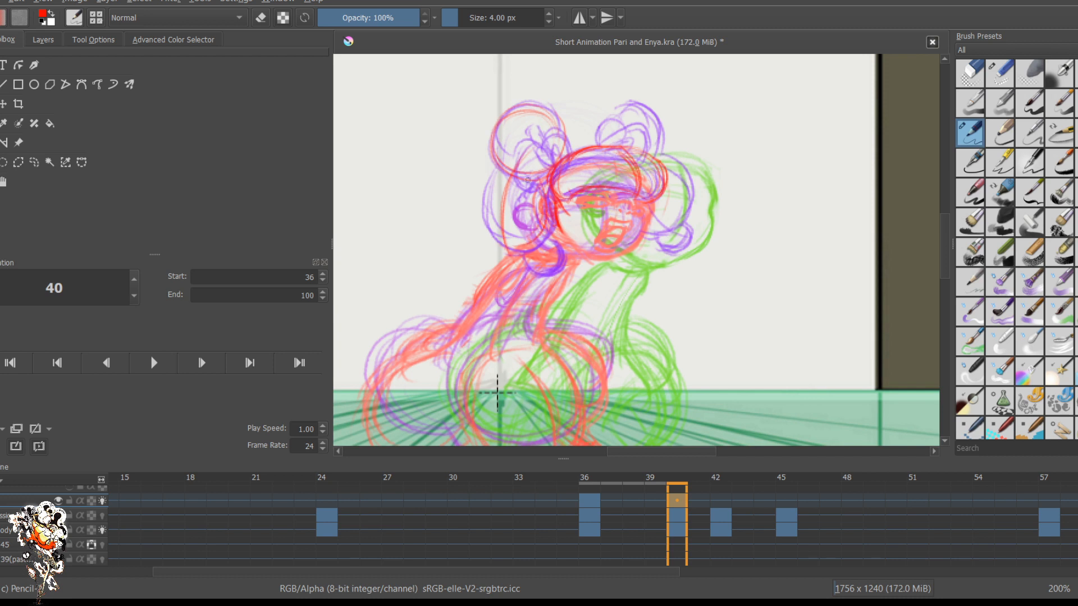
mouse_move(546, 200)
left_mouse_down()
mouse_move(503, 259)
mouse_move(473, 225)
left_mouse_up()
left_click_drag(497, 182, 470, 220)
mouse_move(502, 159)
left_mouse_down()
mouse_move(499, 247)
mouse_move(477, 254)
left_mouse_up()
mouse_move(536, 277)
left_mouse_down()
mouse_move(503, 254)
mouse_move(508, 275)
mouse_move(534, 261)
left_mouse_up()
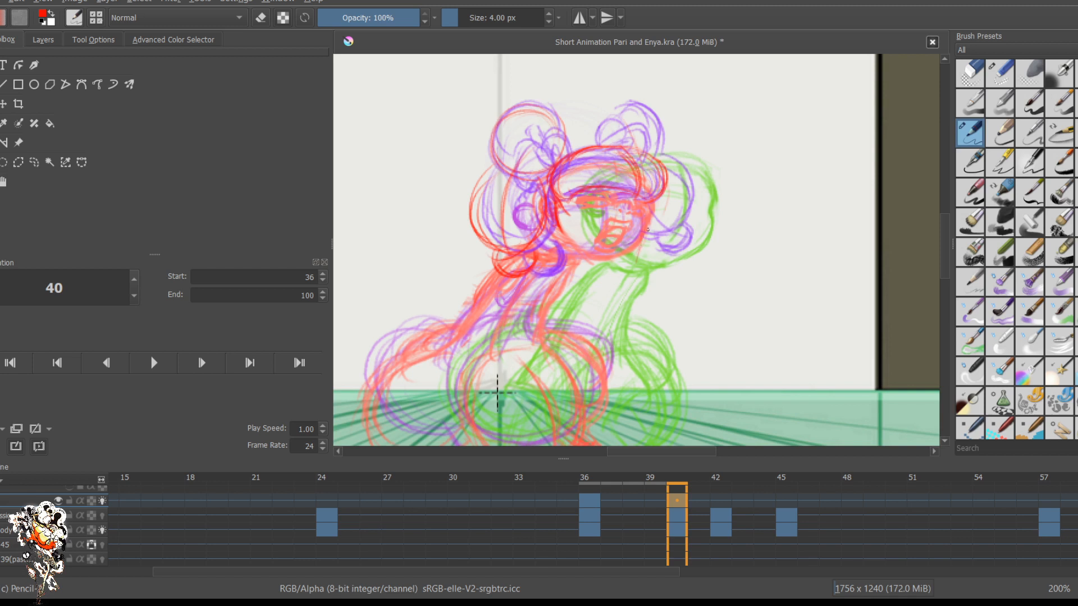
Step: Sketch the front hair bun, the curled lock beside the face and small loops at the base of both buns on frame 40
left_click_drag(645, 157, 639, 264)
mouse_move(640, 123)
left_mouse_down()
mouse_move(638, 162)
mouse_move(626, 153)
mouse_move(675, 203)
mouse_move(661, 224)
left_mouse_up()
left_click_drag(671, 159, 653, 229)
left_click_drag(678, 191, 640, 227)
left_click_drag(651, 227, 681, 194)
mouse_move(660, 234)
left_mouse_down()
mouse_move(647, 269)
mouse_move(633, 264)
left_mouse_up()
mouse_move(661, 234)
left_mouse_down()
mouse_move(633, 264)
mouse_move(645, 264)
left_mouse_up()
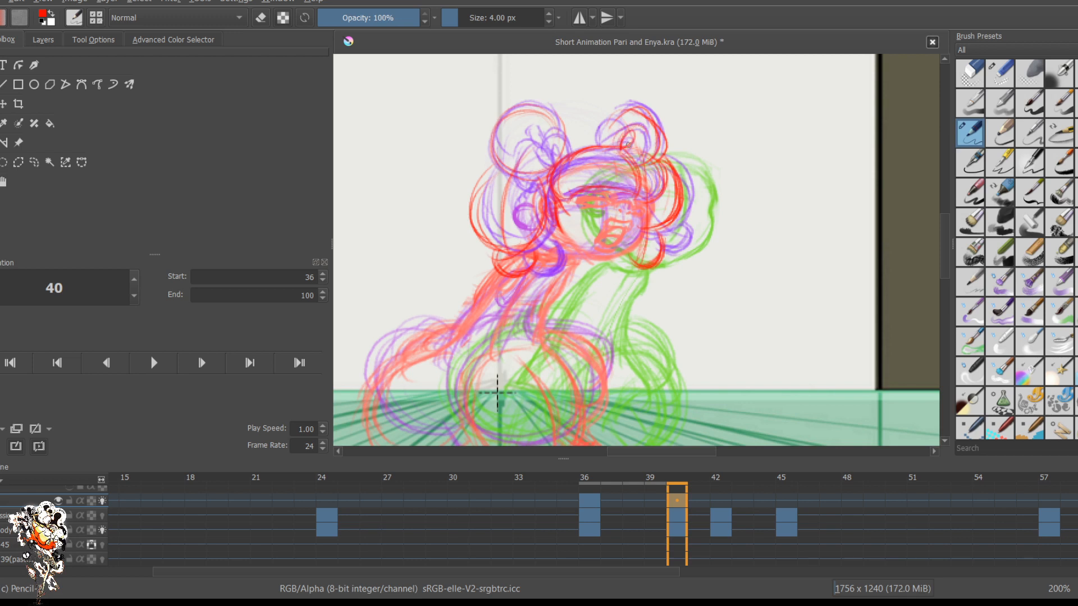
mouse_move(617, 134)
left_mouse_down()
mouse_move(592, 121)
mouse_move(599, 144)
mouse_move(607, 136)
left_mouse_up()
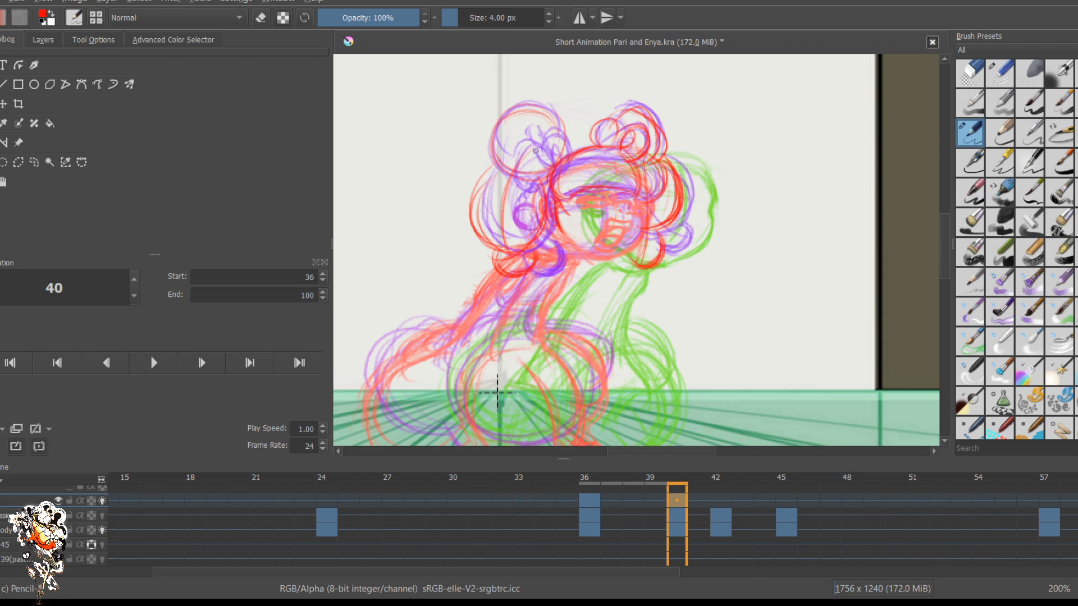
mouse_move(548, 164)
left_mouse_down()
mouse_move(532, 144)
mouse_move(551, 151)
mouse_move(534, 173)
mouse_move(519, 167)
mouse_move(566, 133)
mouse_move(566, 150)
mouse_move(526, 158)
left_mouse_up()
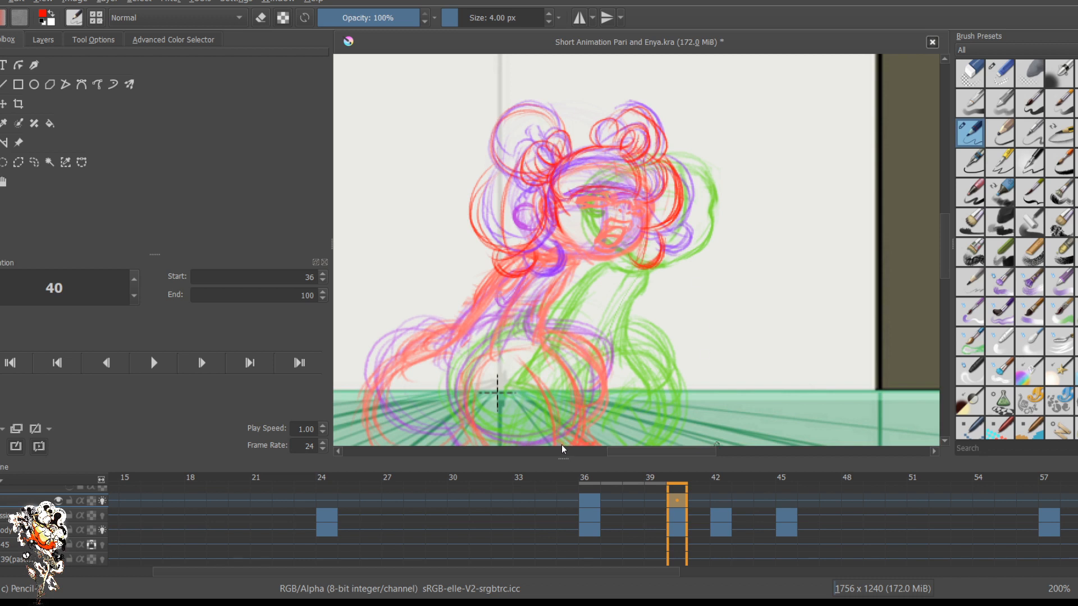
Step: Add a blank keyframe at frame 42 on the hair layer
left_click(721, 500)
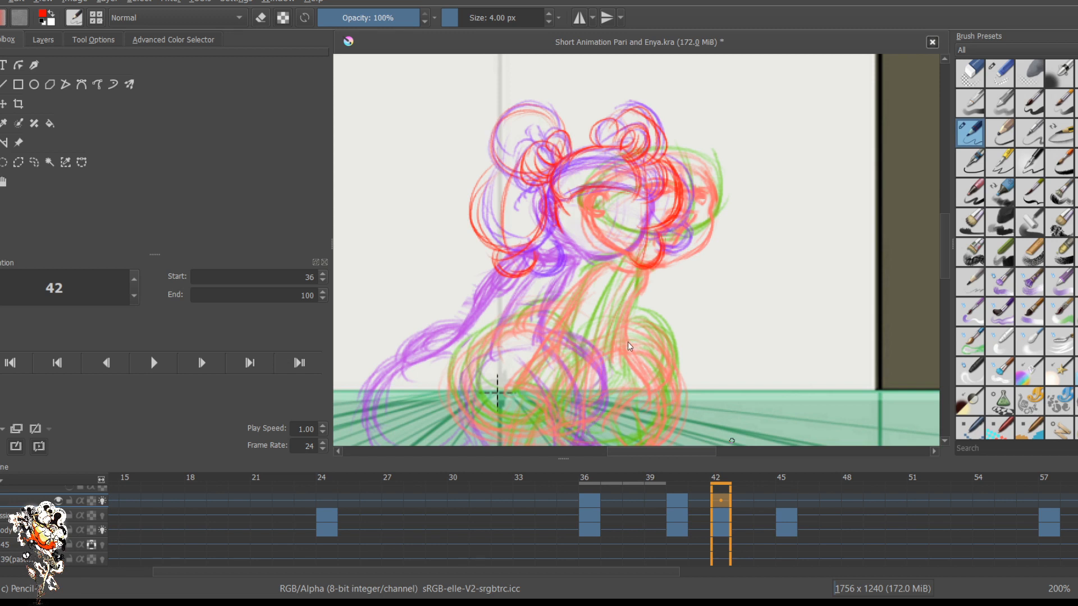
left_click(738, 328)
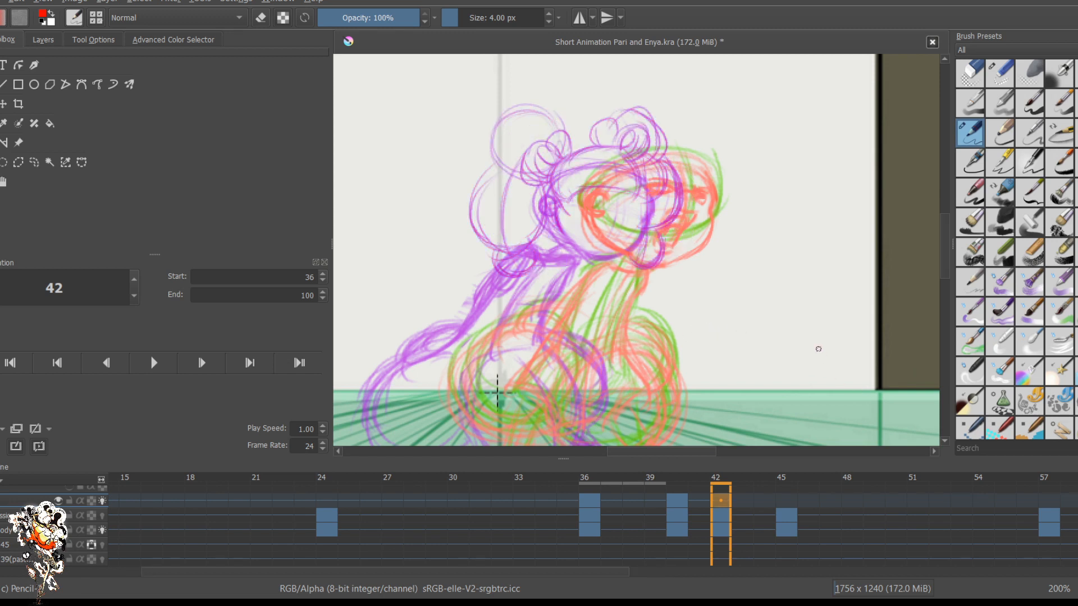
key("Right")
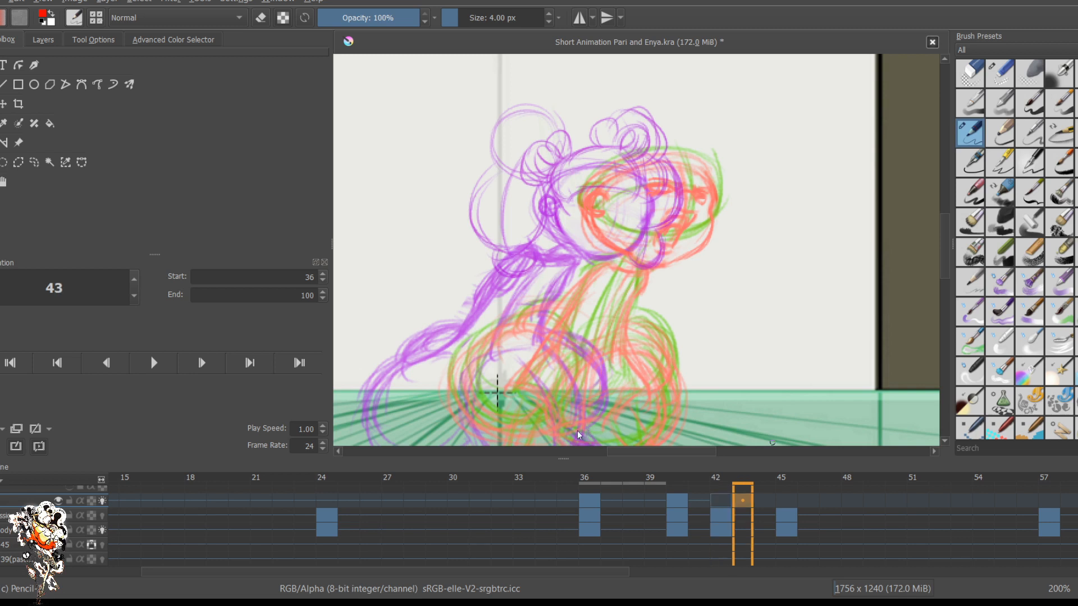
key("Left")
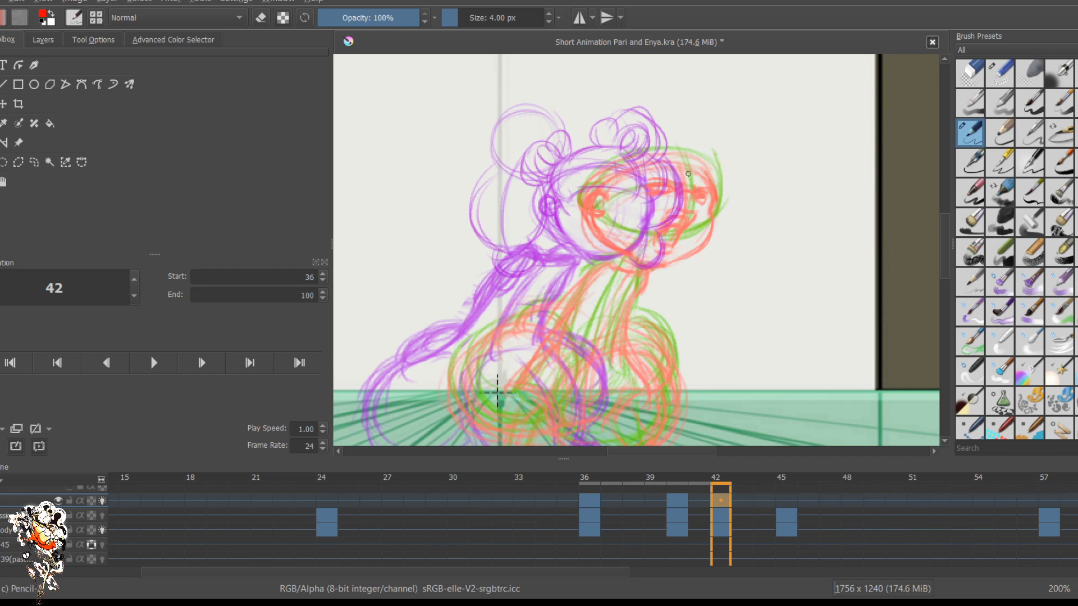
Step: Review the hair and head motion across the keyframes at frames 24, 36, 40, 42 and 45
key("comma")
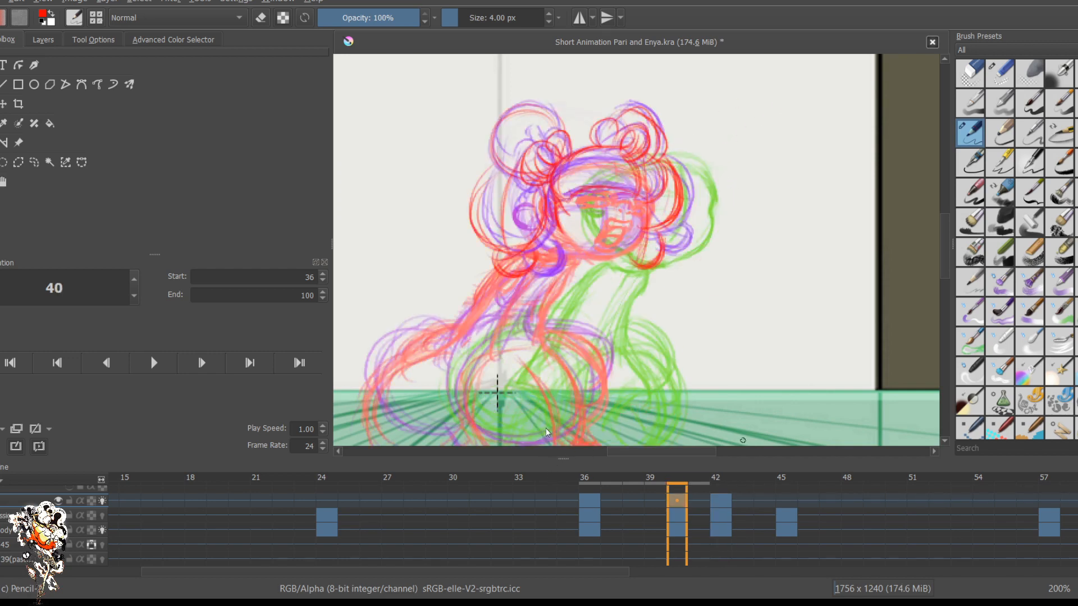
key("period")
key("comma")
key("comma")
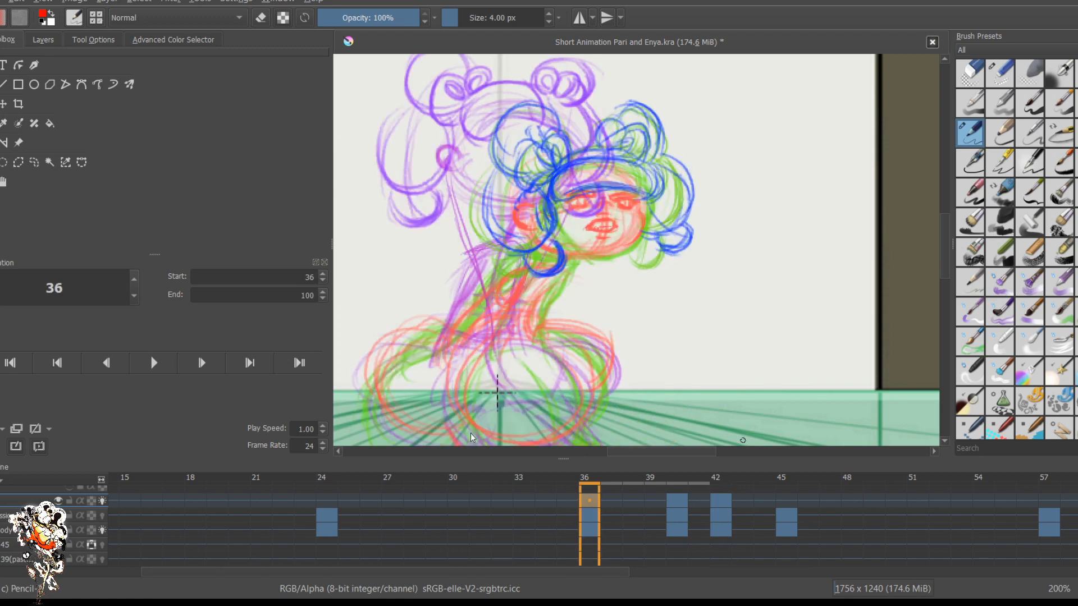
key("comma")
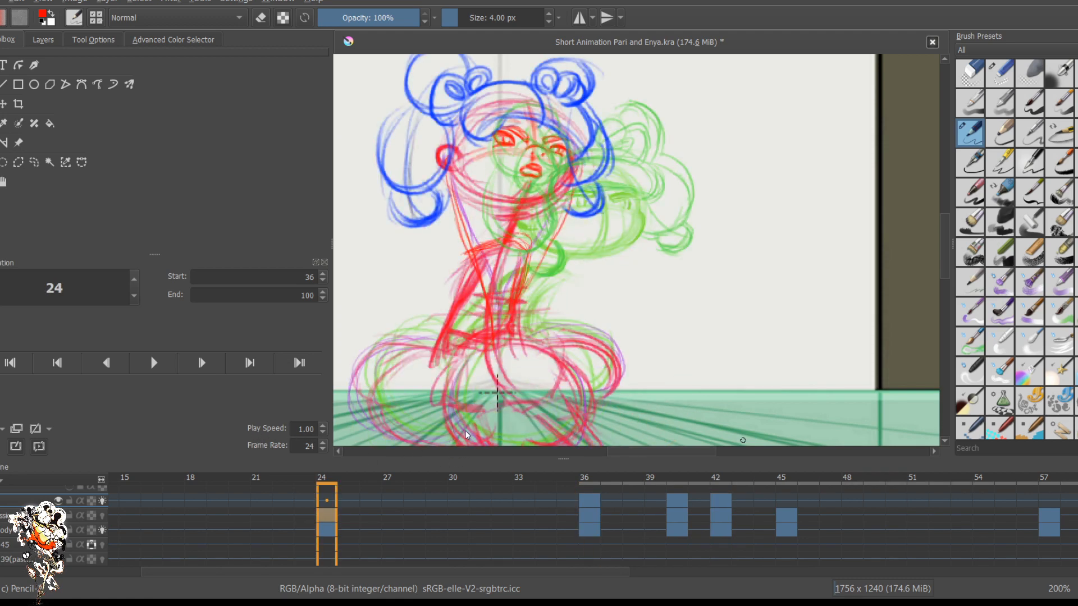
key("period")
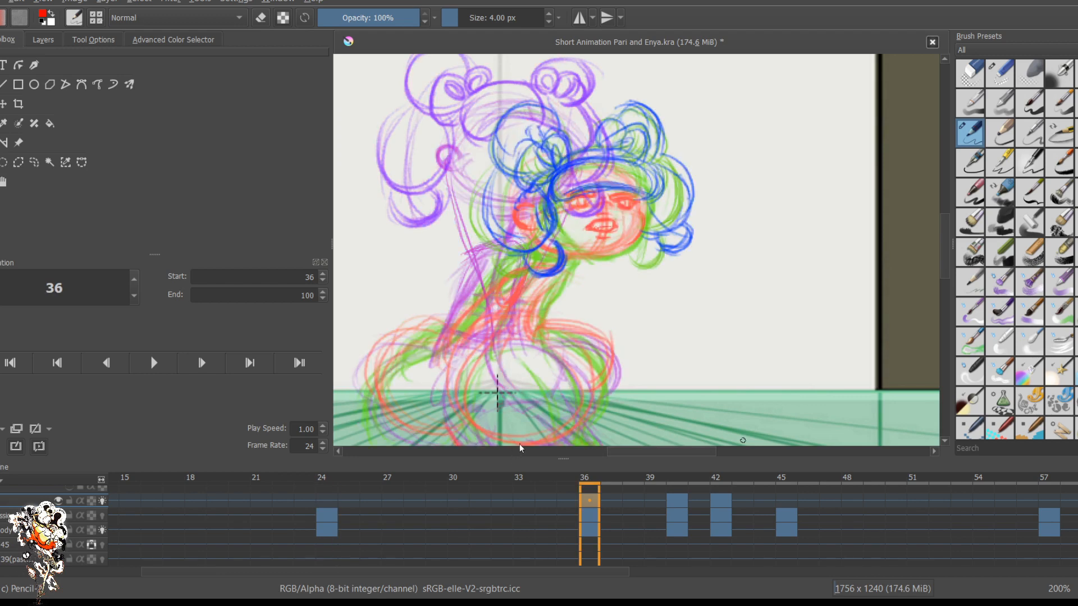
key("period")
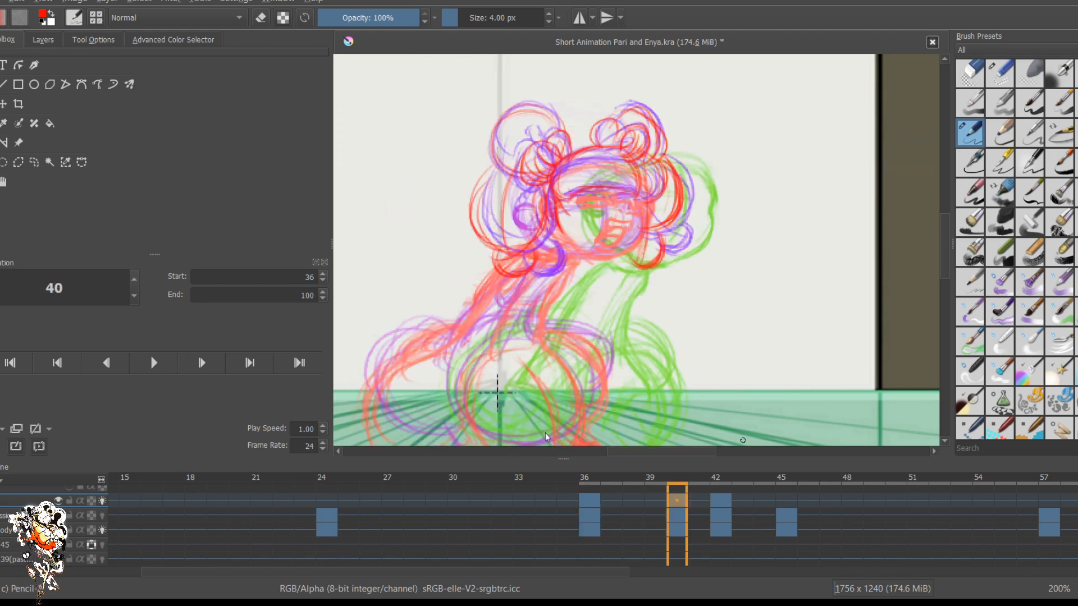
key("period")
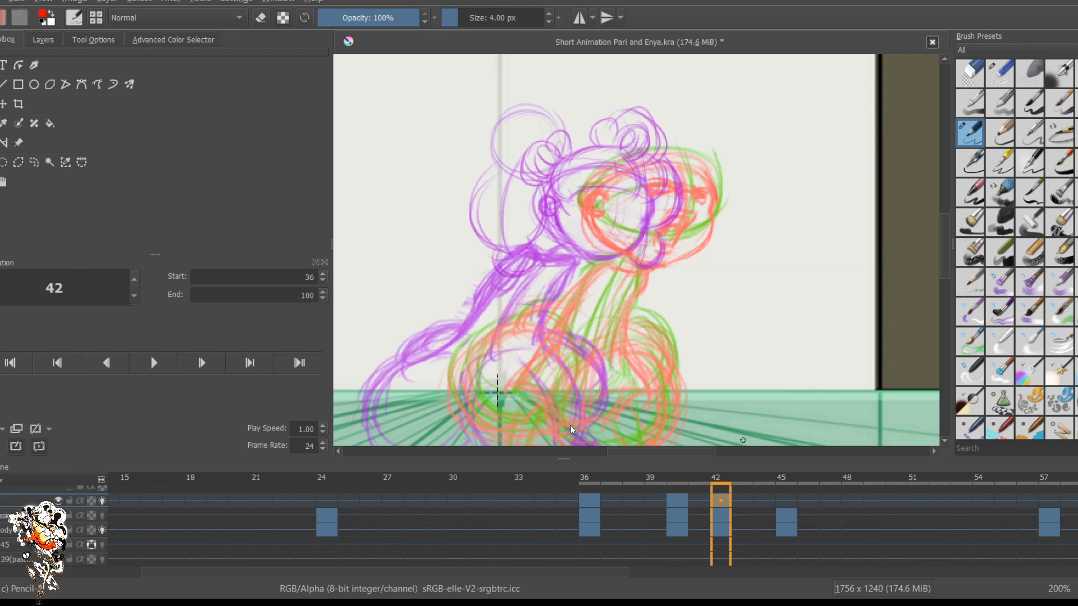
key("period")
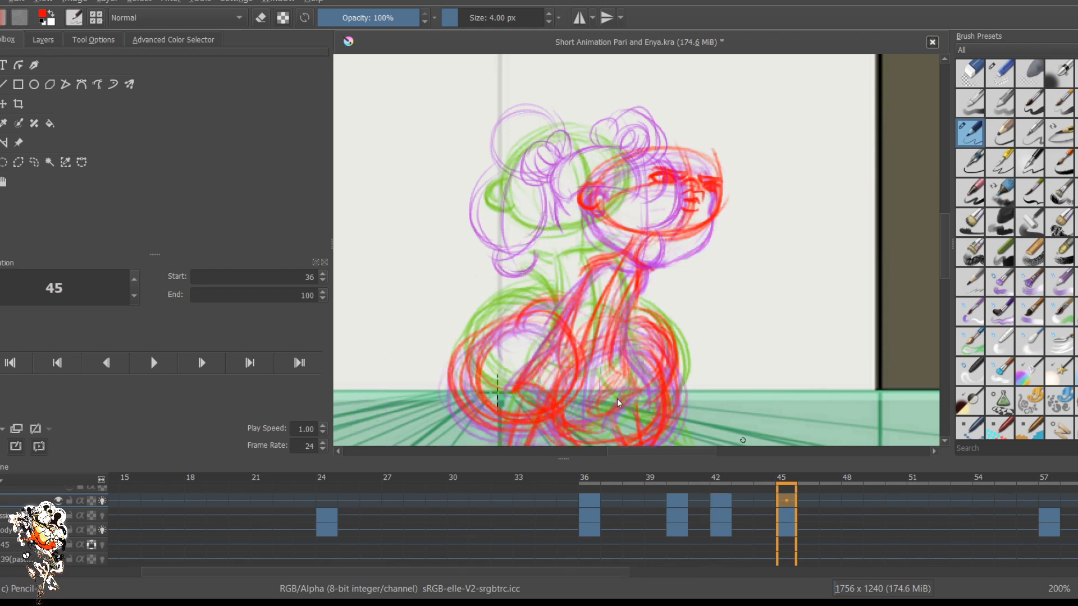
key("comma")
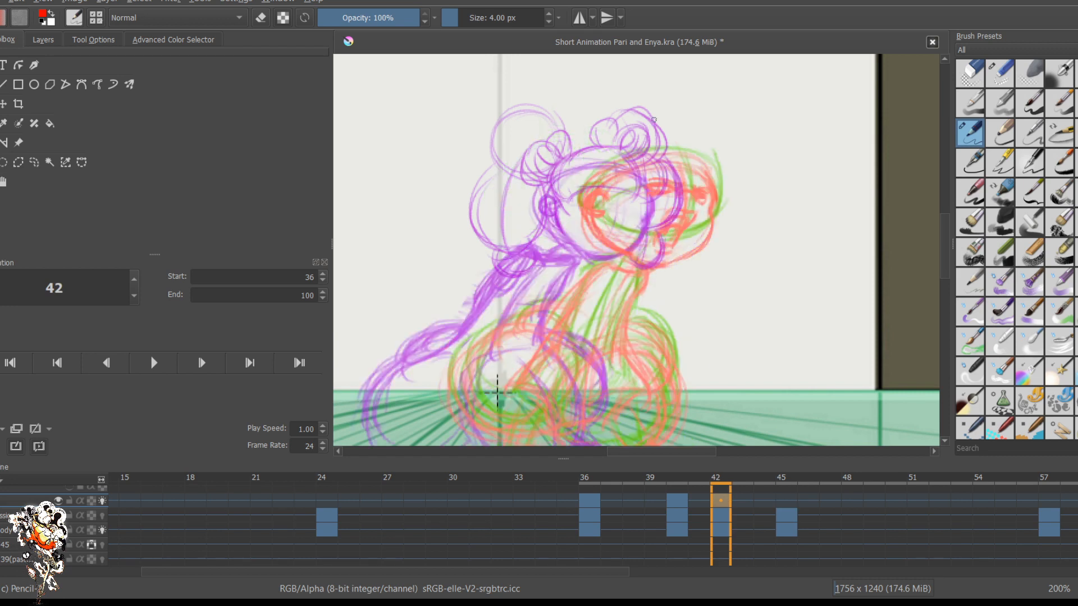
Step: Sketch the front hair in red on frame 42, curving from the forehead over the head to the ear
mouse_move(683, 136)
left_mouse_down()
mouse_move(702, 176)
mouse_move(640, 145)
left_mouse_up()
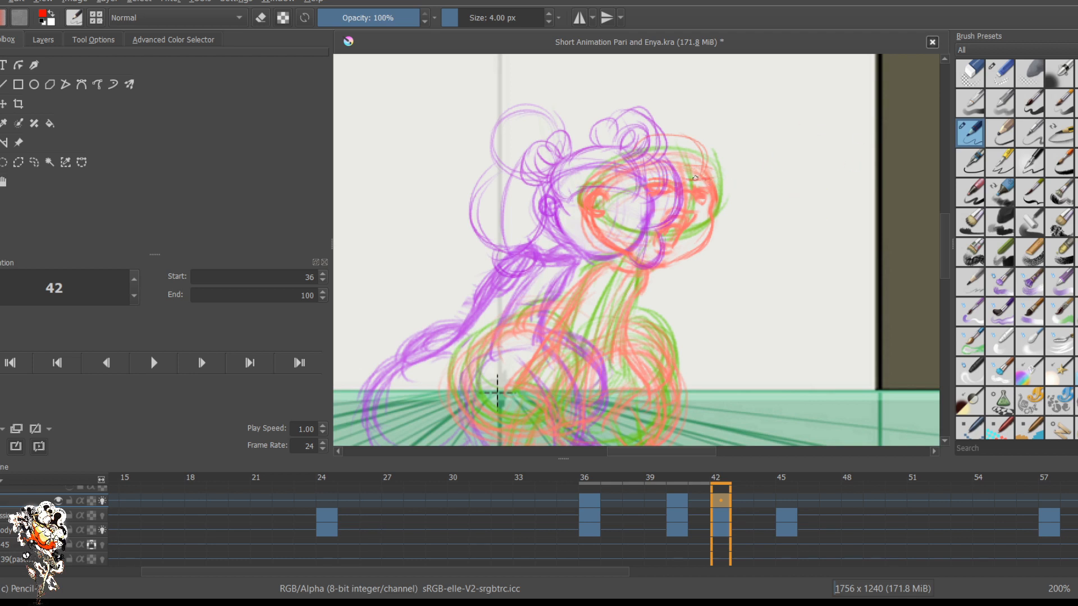
mouse_move(710, 176)
left_mouse_down()
mouse_move(729, 193)
mouse_move(698, 141)
mouse_move(724, 191)
left_mouse_up()
left_click_drag(709, 150, 722, 190)
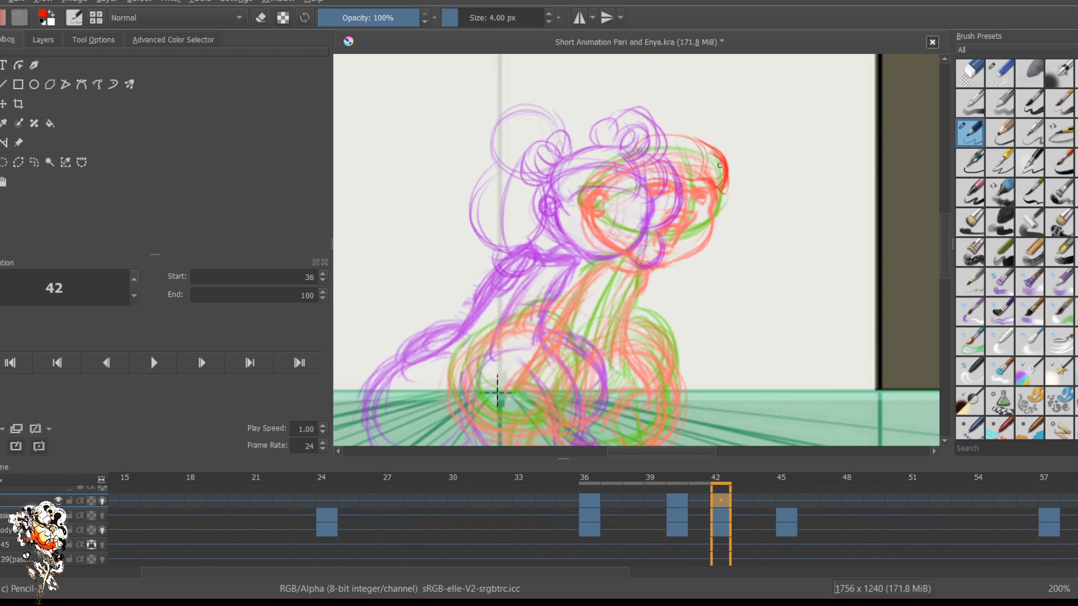
left_click_drag(706, 145, 725, 157)
left_click_drag(668, 136, 703, 141)
left_click_drag(645, 142, 627, 184)
mouse_move(623, 158)
left_mouse_down()
mouse_move(624, 189)
mouse_move(671, 174)
mouse_move(623, 175)
mouse_move(643, 147)
mouse_move(612, 191)
left_mouse_up()
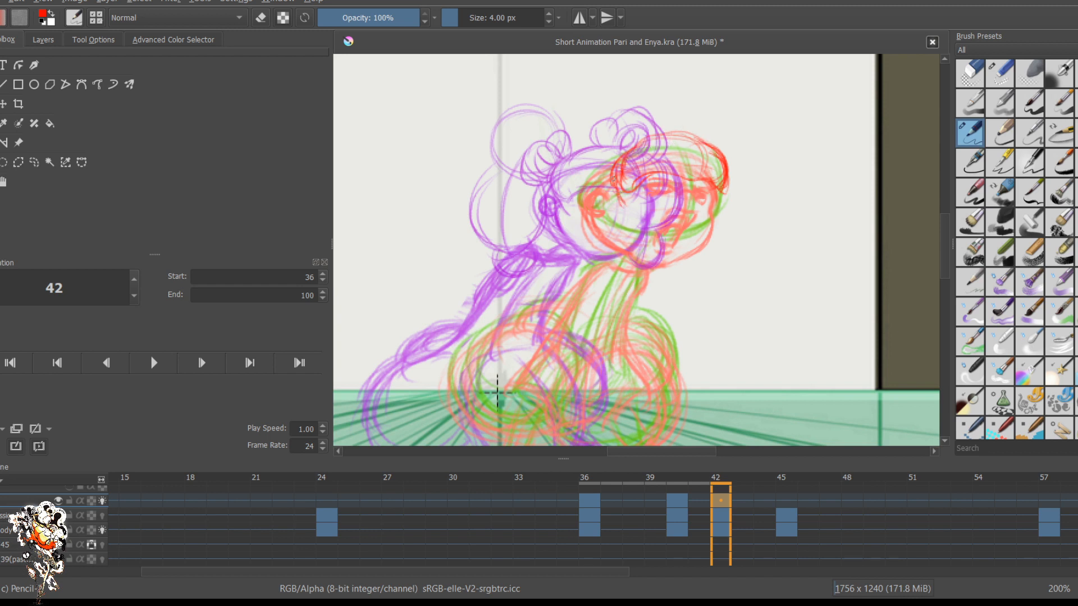
left_click_drag(612, 191, 609, 219)
left_click_drag(613, 164, 593, 189)
Step: Sketch the round hair bun behind the crown of the head on frame 42
key("alt+comma")
key("alt+period")
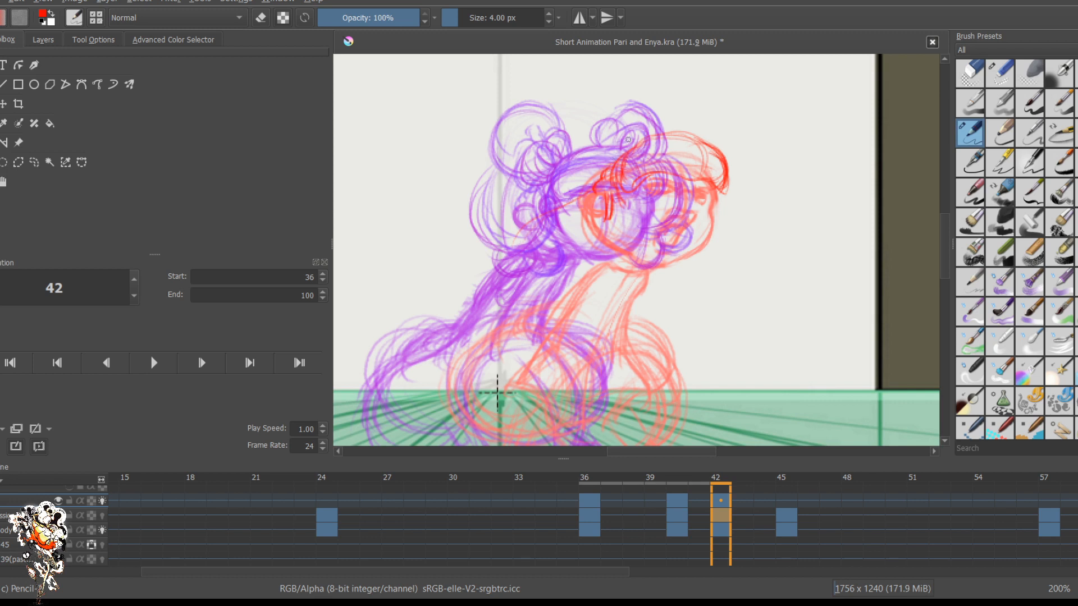
mouse_move(613, 149)
left_mouse_down()
mouse_move(575, 139)
mouse_move(578, 182)
left_mouse_up()
left_click_drag(594, 131, 562, 180)
left_click_drag(608, 147, 564, 179)
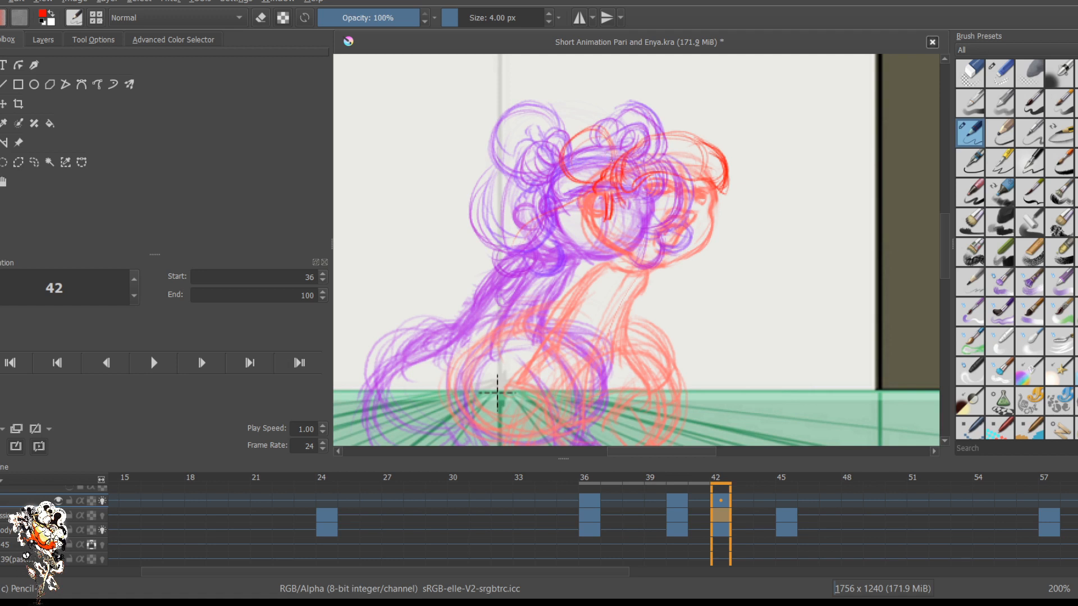
mouse_move(578, 136)
left_mouse_down()
mouse_move(578, 187)
mouse_move(609, 184)
left_mouse_up()
Step: Sketch the large hanging lock with its curled end behind the ear on frame 42
mouse_move(531, 182)
left_mouse_down()
mouse_move(563, 171)
mouse_move(520, 199)
mouse_move(571, 225)
left_mouse_up()
mouse_move(592, 195)
left_mouse_down()
mouse_move(588, 219)
mouse_move(565, 227)
left_mouse_up()
mouse_move(599, 187)
left_mouse_down()
mouse_move(554, 232)
mouse_move(564, 229)
mouse_move(532, 236)
mouse_move(522, 224)
mouse_move(507, 247)
mouse_move(512, 217)
mouse_move(505, 246)
left_mouse_up()
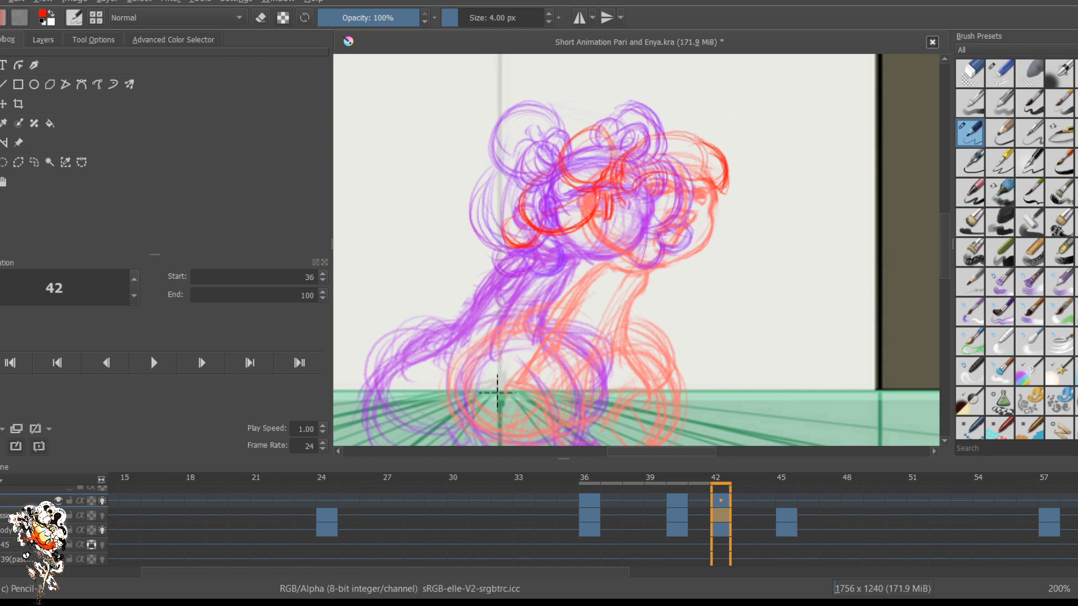
mouse_move(616, 127)
left_mouse_down()
mouse_move(554, 147)
mouse_move(551, 168)
mouse_move(516, 205)
left_mouse_up()
left_click_drag(542, 163, 513, 224)
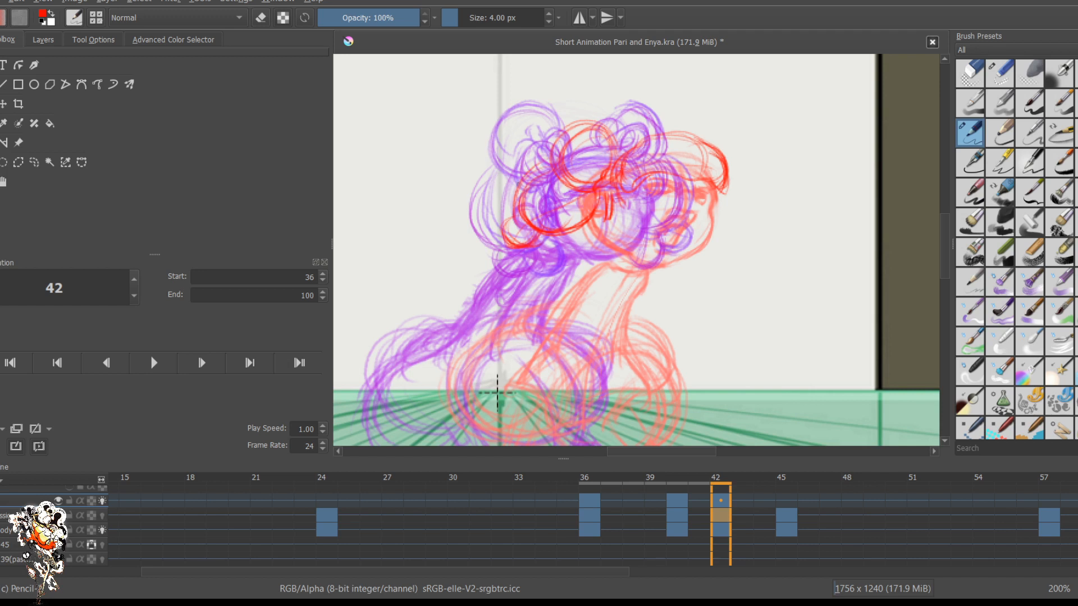
Step: Reinforce the hanging lock and its curled end, and add a puffed curve above the front hair on frame 42
mouse_move(532, 186)
left_mouse_down()
mouse_move(557, 240)
mouse_move(596, 211)
left_mouse_up()
mouse_move(522, 240)
left_mouse_down()
mouse_move(497, 228)
mouse_move(532, 231)
left_mouse_up()
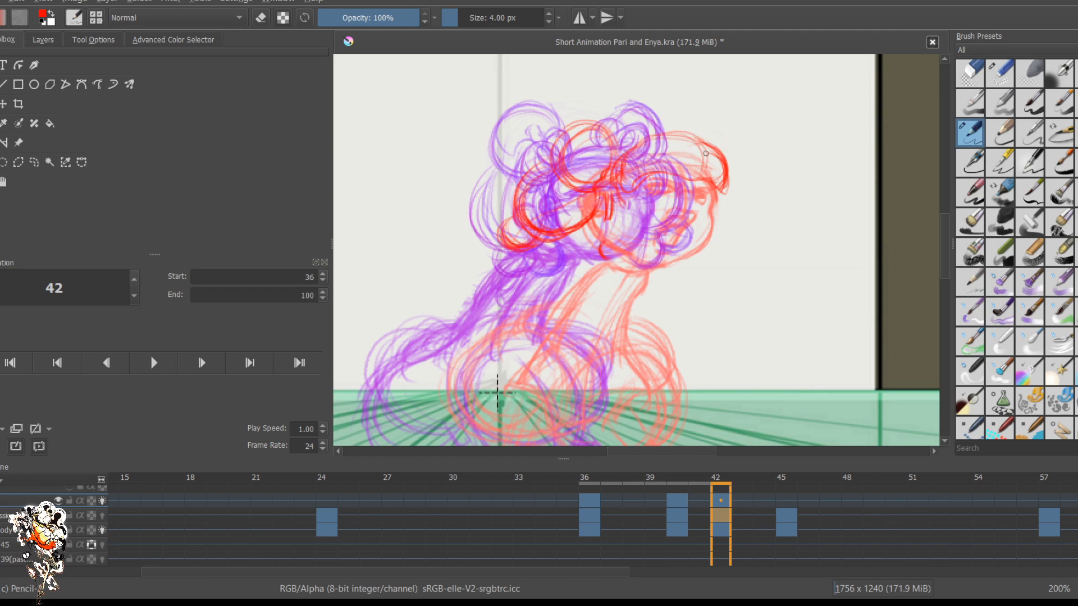
mouse_move(712, 140)
left_mouse_down()
mouse_move(678, 126)
mouse_move(670, 134)
mouse_move(713, 144)
mouse_move(672, 134)
left_mouse_up()
left_click_drag(722, 182, 713, 237)
left_click_drag(719, 193, 710, 232)
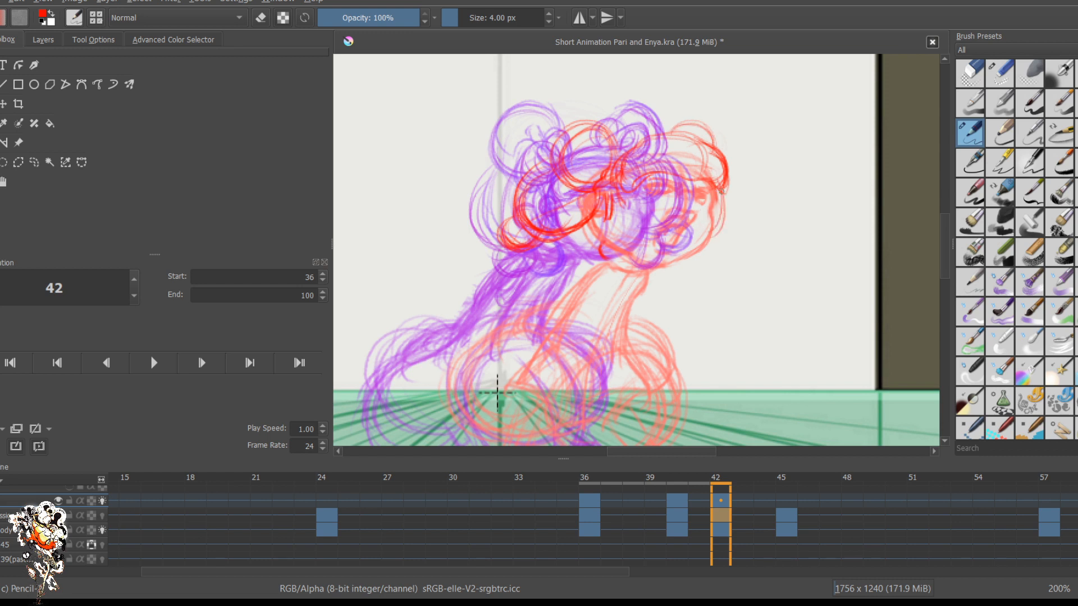
mouse_move(721, 191)
left_mouse_down()
mouse_move(720, 218)
mouse_move(699, 235)
left_mouse_up()
key("ctrl+z")
key("ctrl+z")
key("ctrl+z")
Step: Clean up the tip of the front hair on frame 42 with the eraser, and return to drawing with a 4 px brush
key("e")
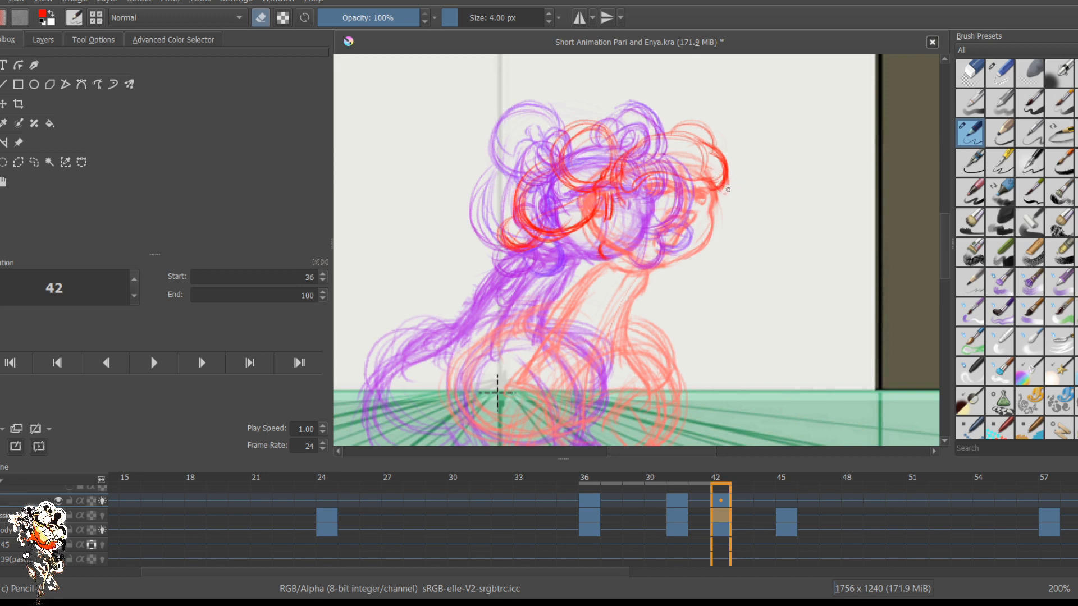
left_click_drag(728, 189, 720, 192)
key("bracketright")
key("bracketright")
key("bracketright")
key("bracketright")
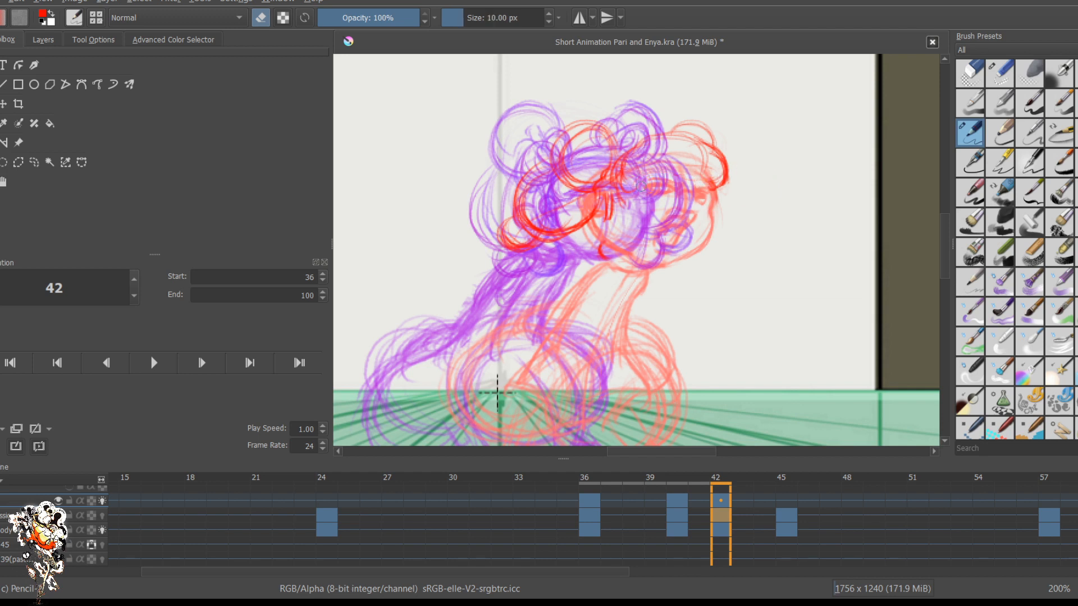
key("bracketleft")
key("bracketleft")
key("bracketleft")
key("bracketleft")
key("bracketleft")
key("e")
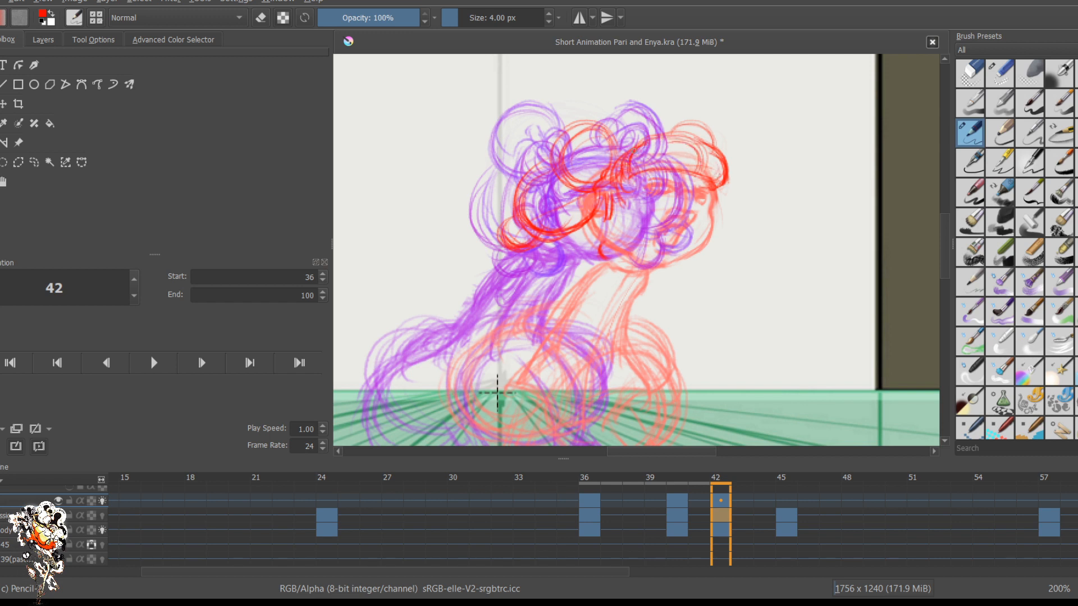
Step: Insert a blank hair keyframe at frame 44 and shift it to frame 45
key(".")
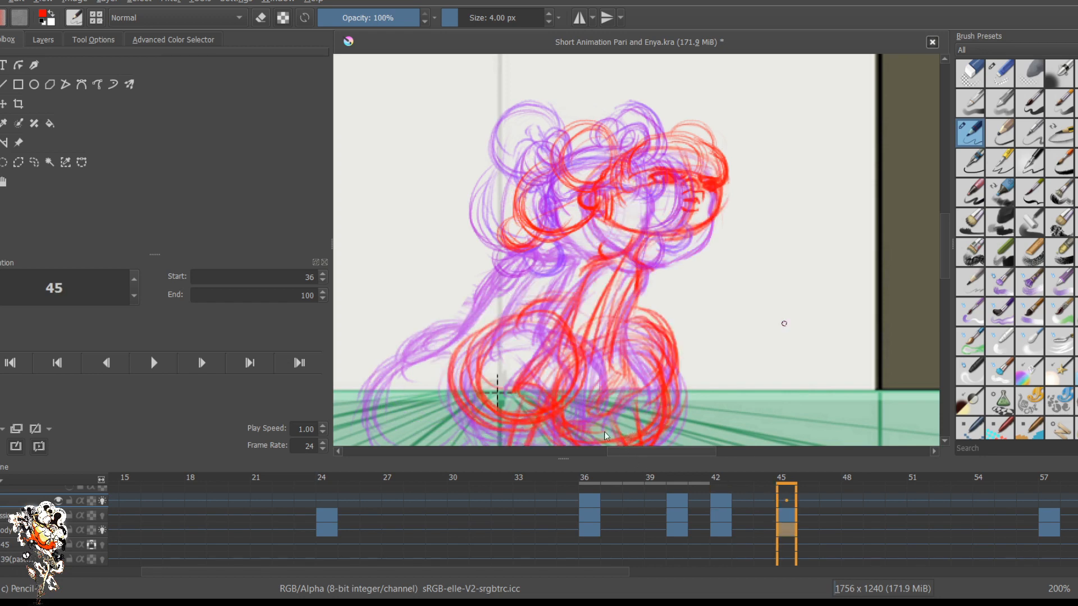
key("comma")
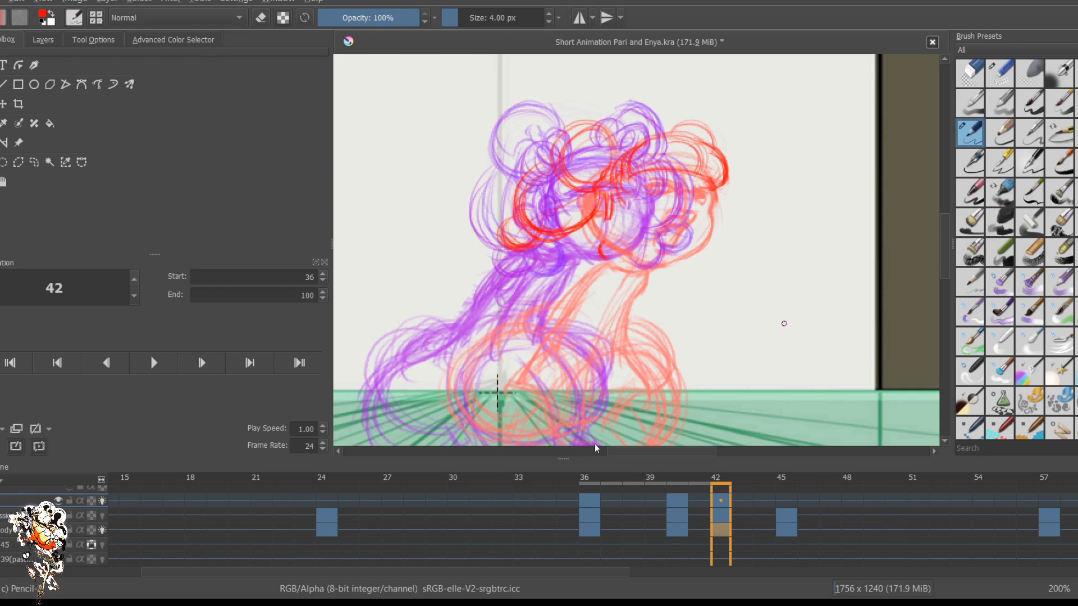
key("period")
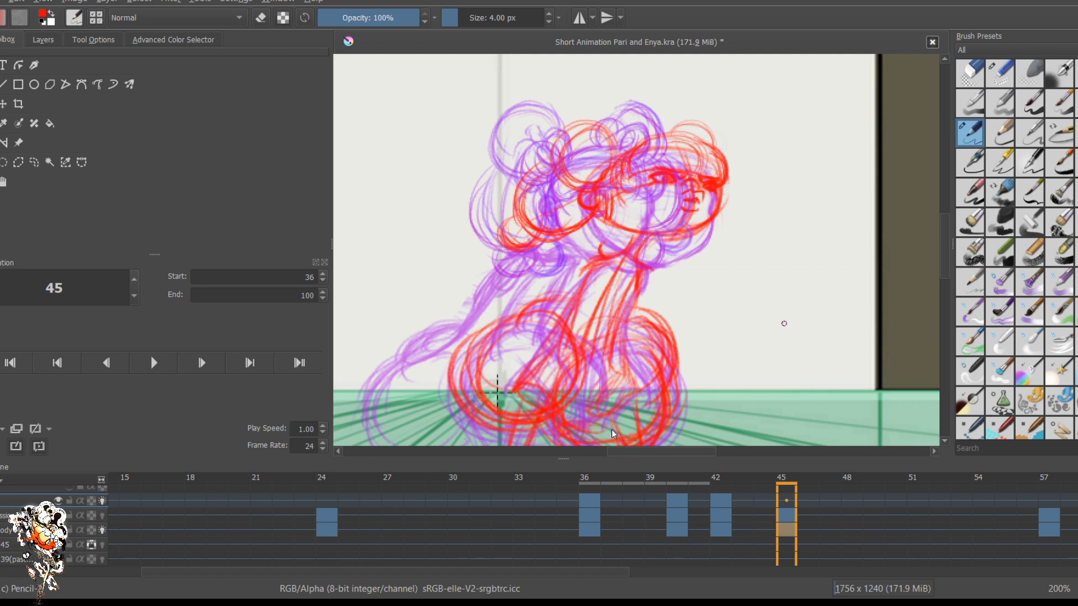
key("Left")
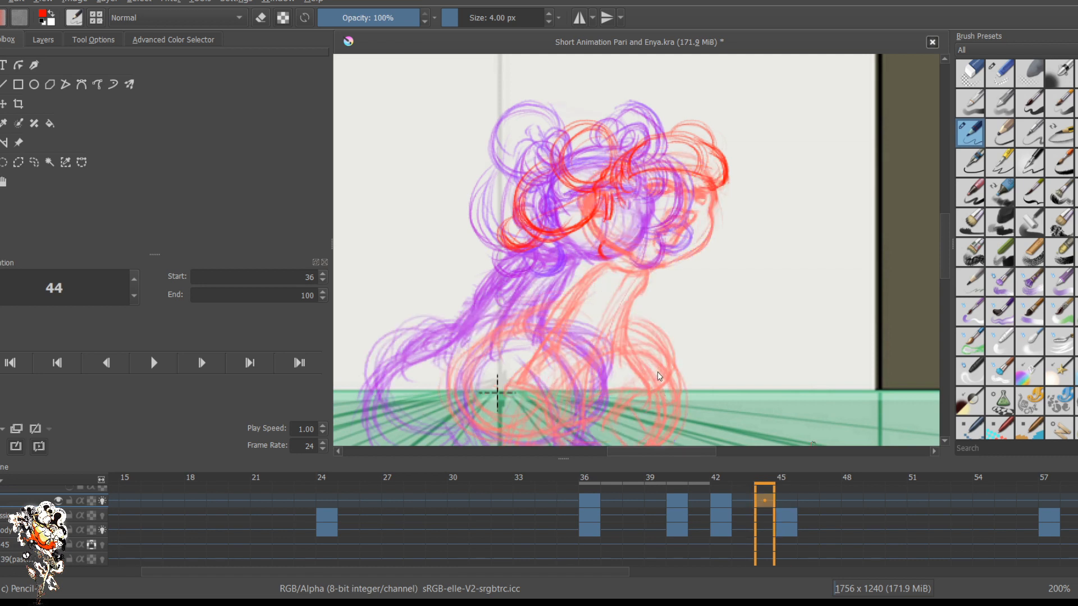
left_click(758, 330)
key("Right")
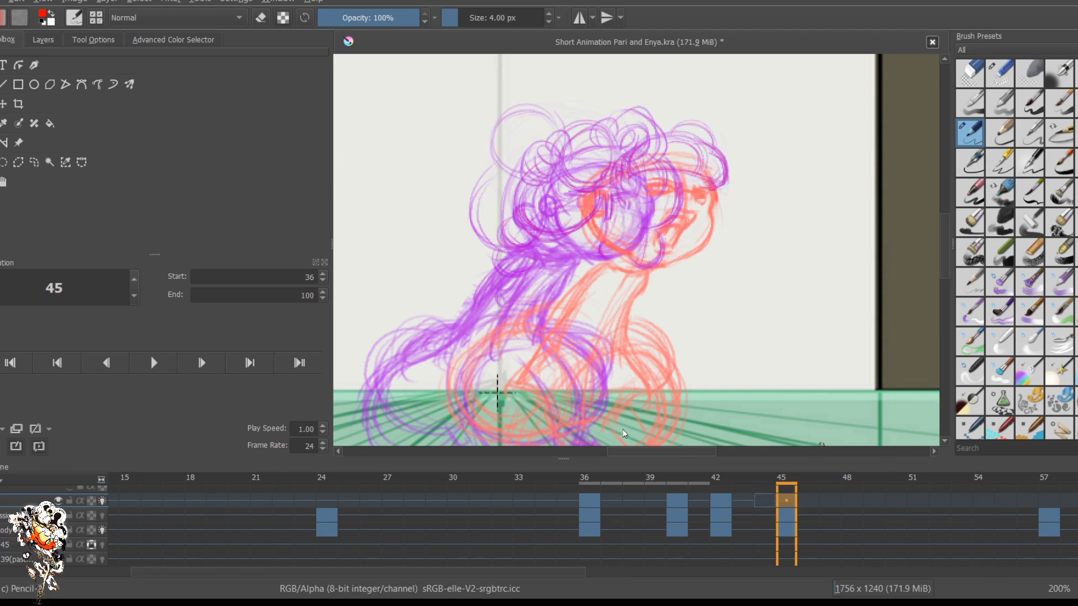
key("Left")
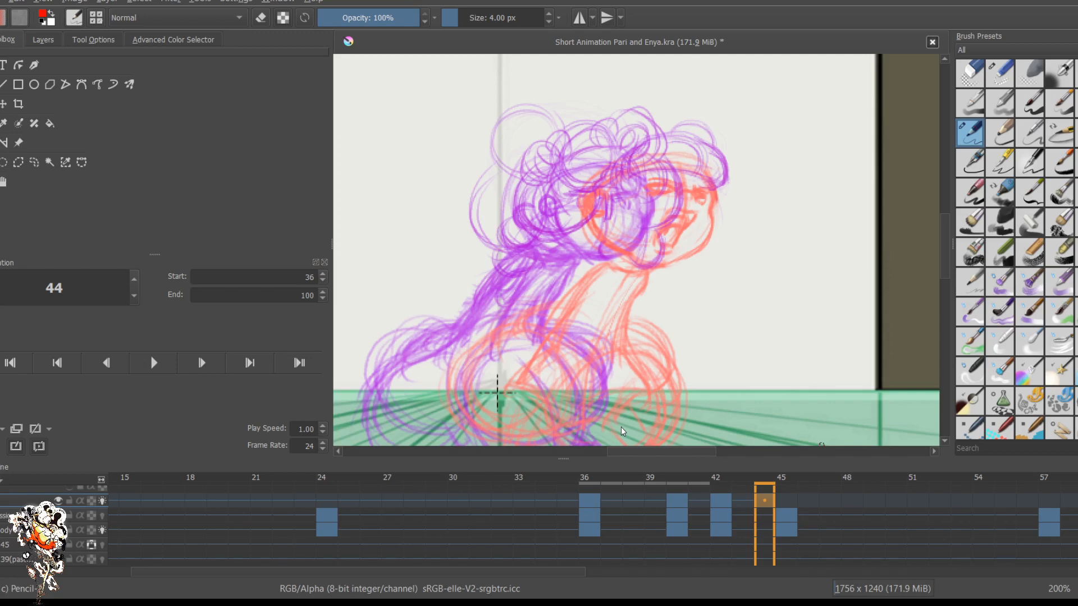
key("Right")
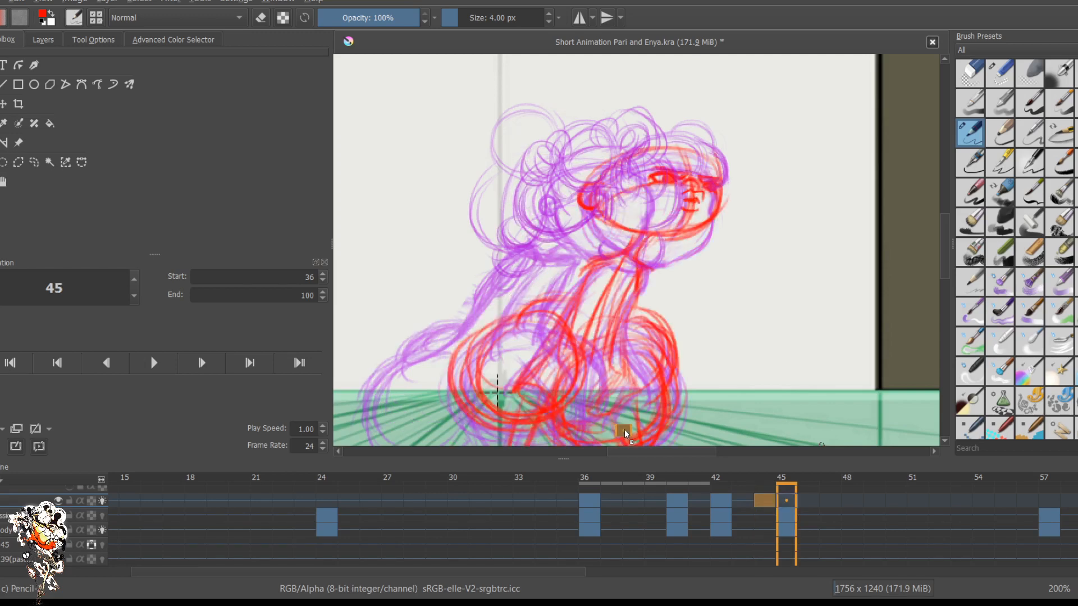
key("Right")
key("Right")
Step: Set the playback start to frame 0 and play the animation from the beginning
left_click(9, 362)
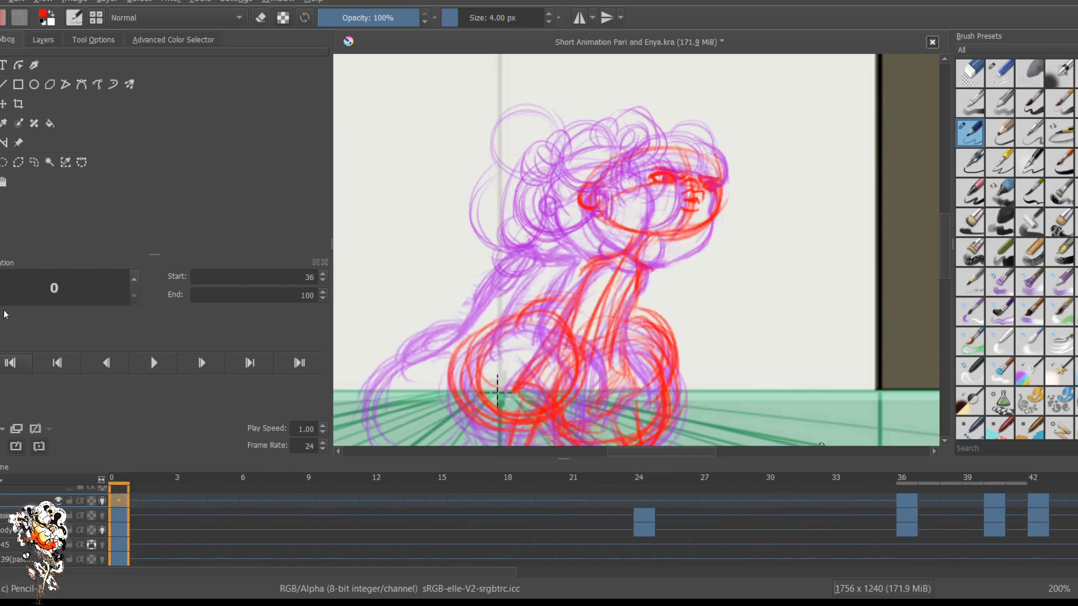
scroll(590, 289, "down", 3)
key("space")
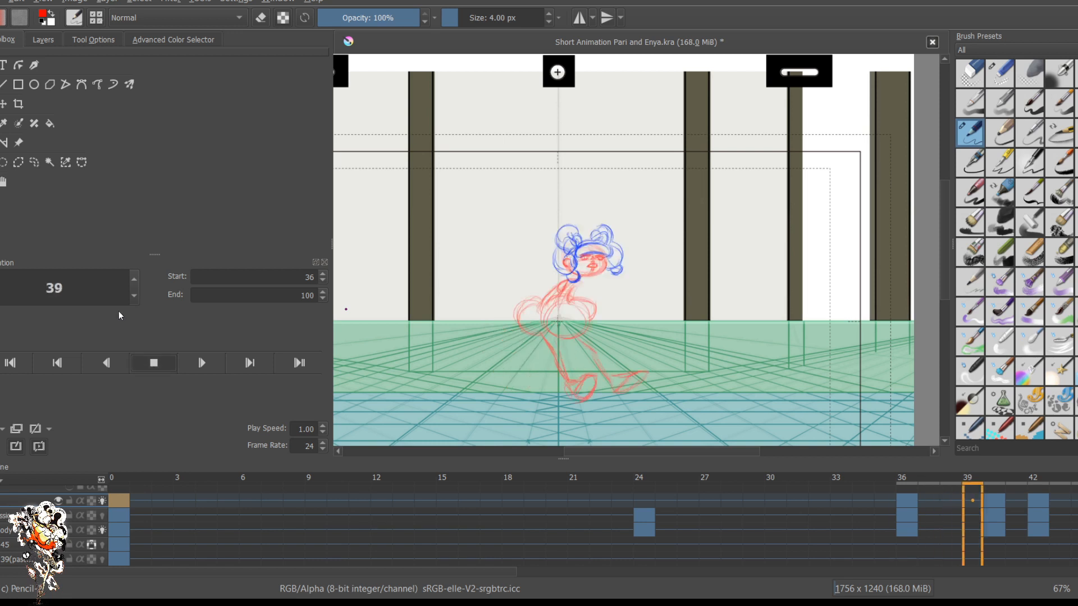
key("space")
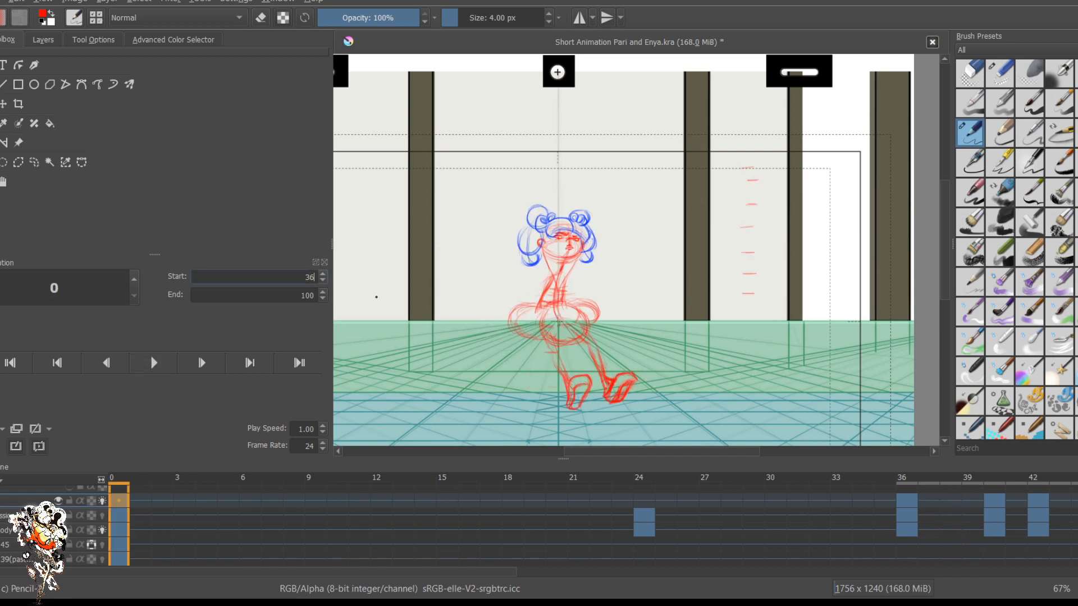
key("BackSpace")
key("BackSpace")
key("space")
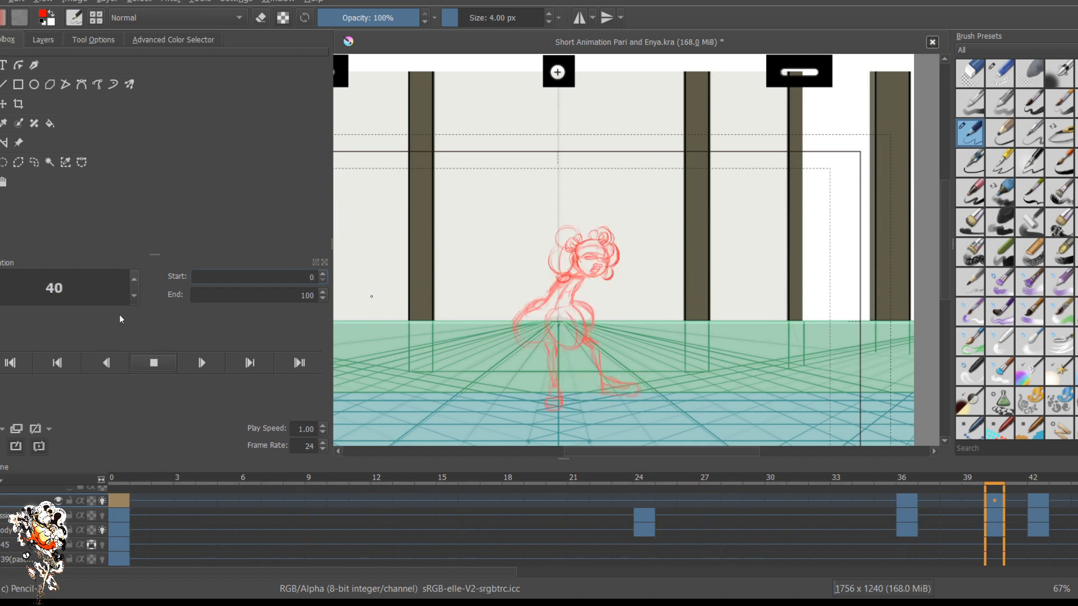
key("space")
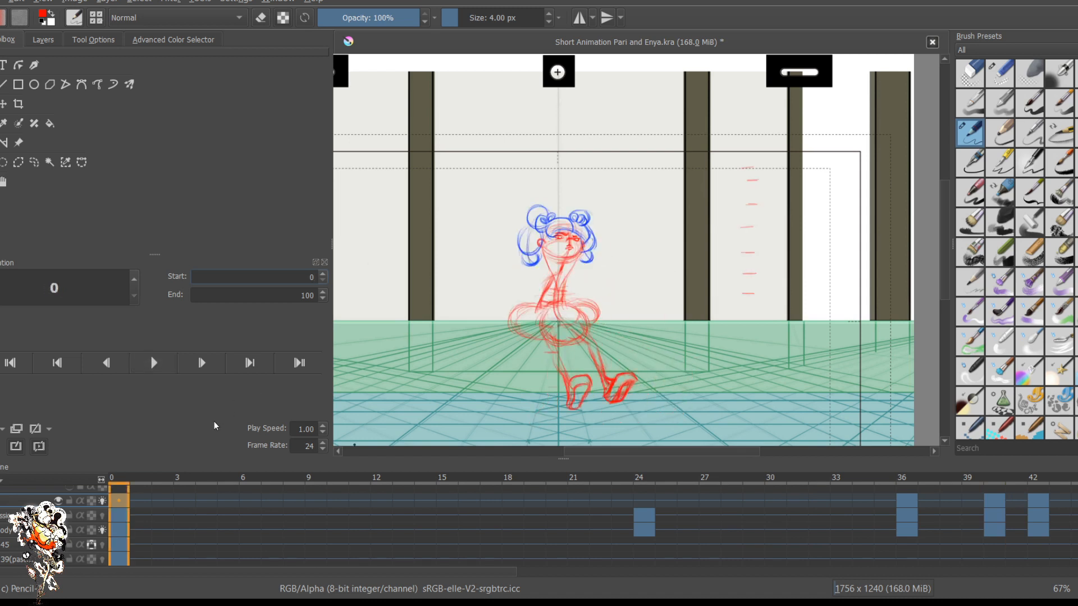
Step: Examine how the hair and head poses progress across the keyframes at frames 36, 40, 42 and 45
key("period")
key("period")
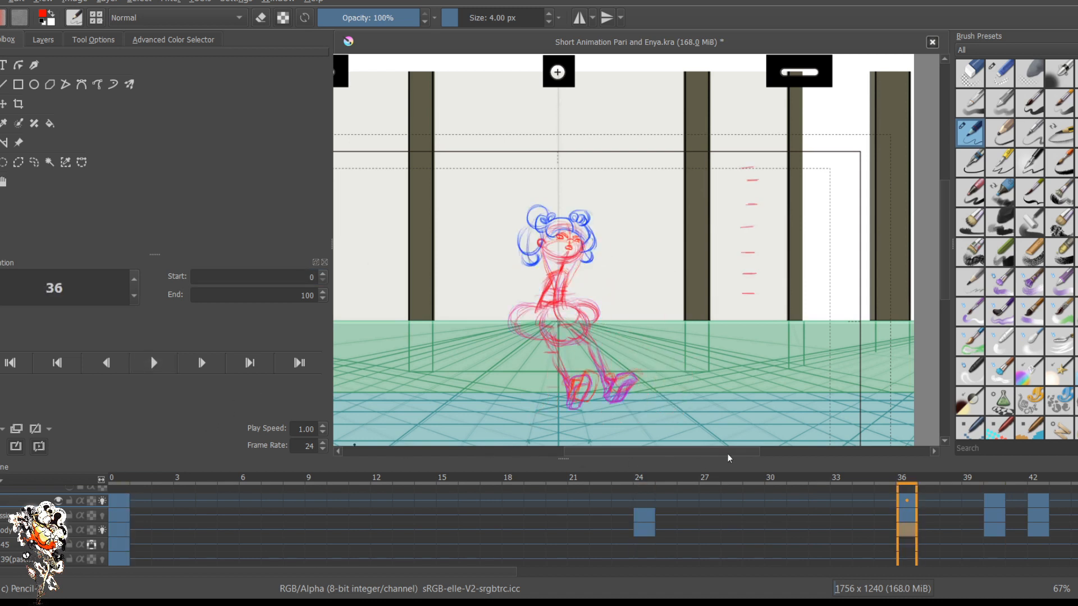
key("period")
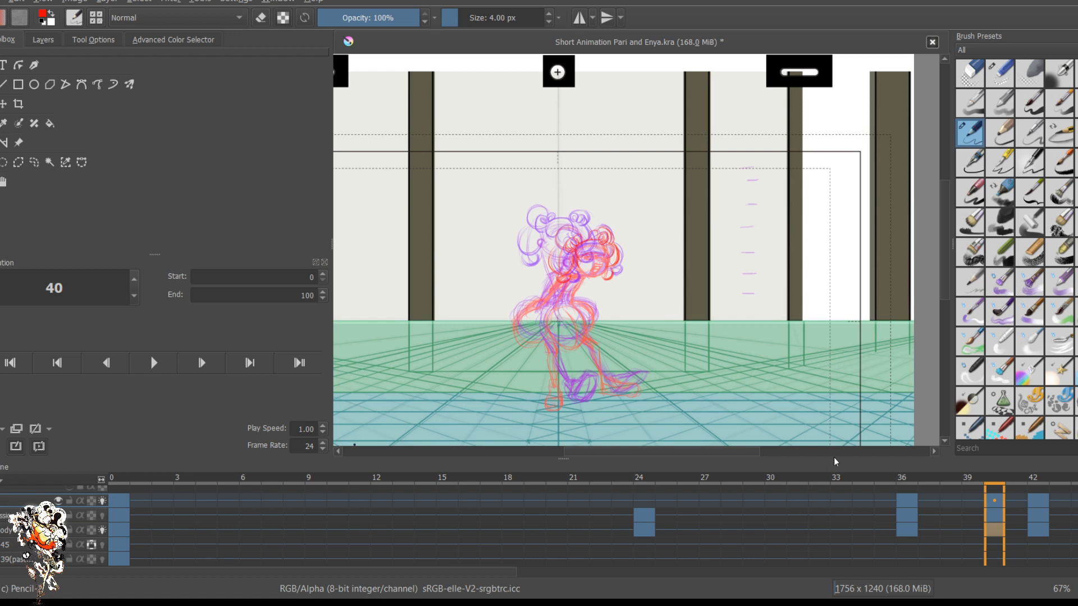
key("period")
key("period")
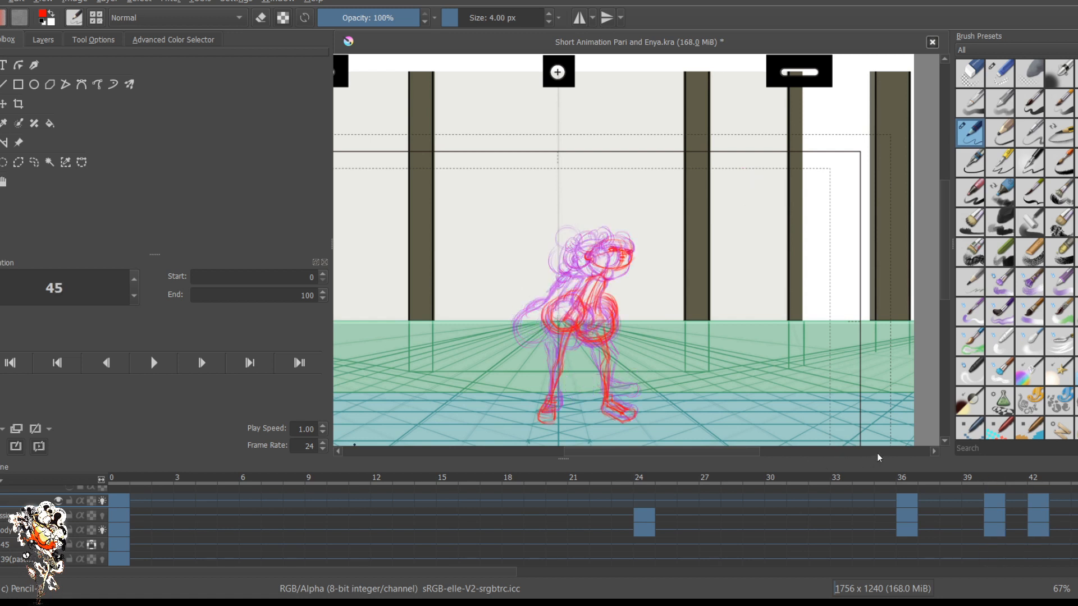
key("comma")
key("comma")
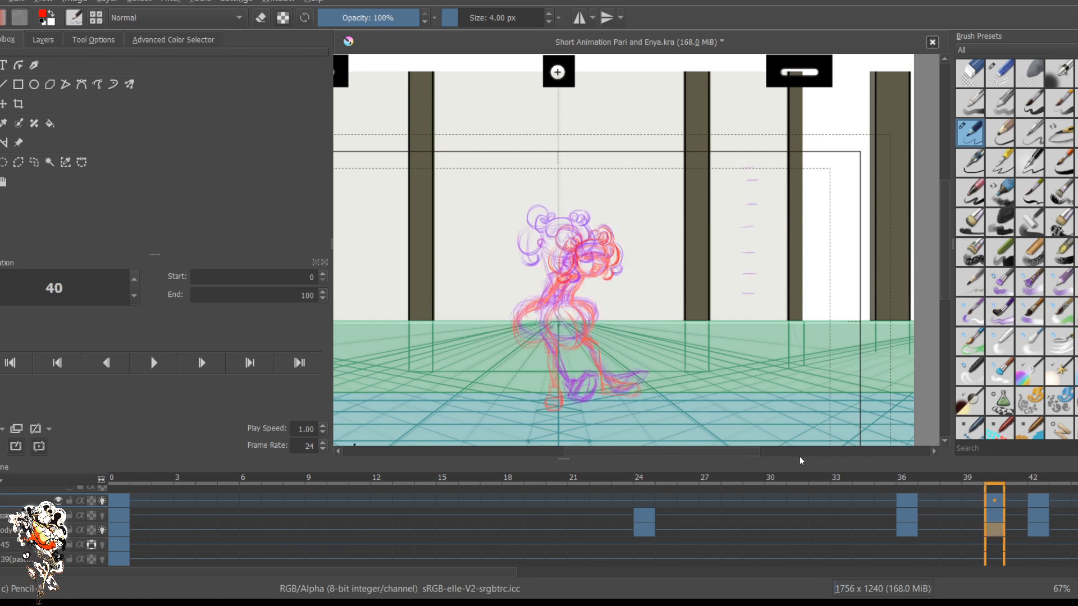
key("period")
key("period")
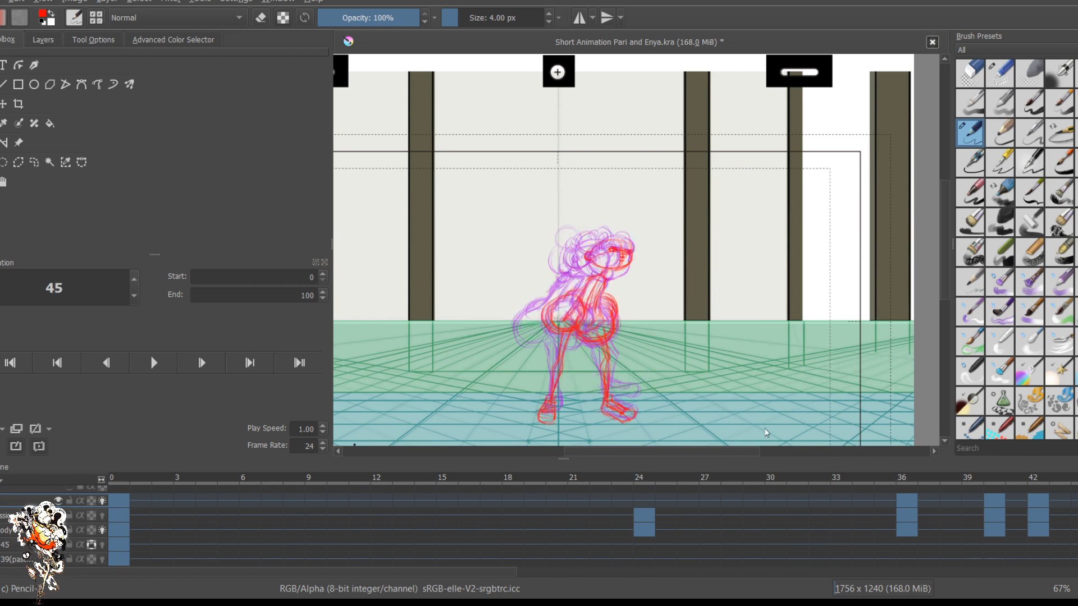
key("comma")
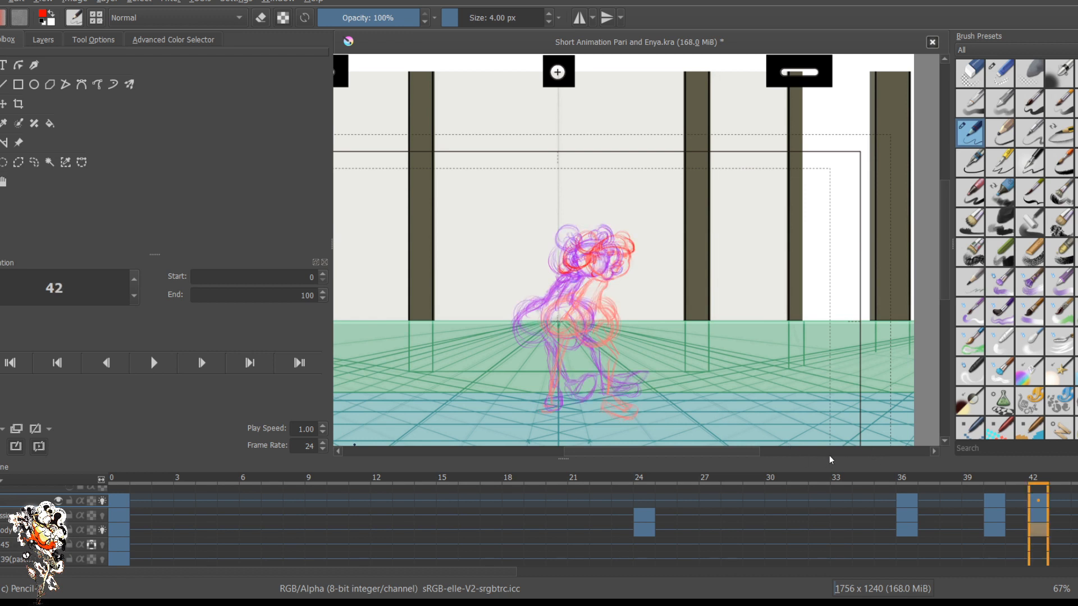
Step: Move the hair keyframe from frame 42 to frame 45
scroll(634, 348, "up", 2)
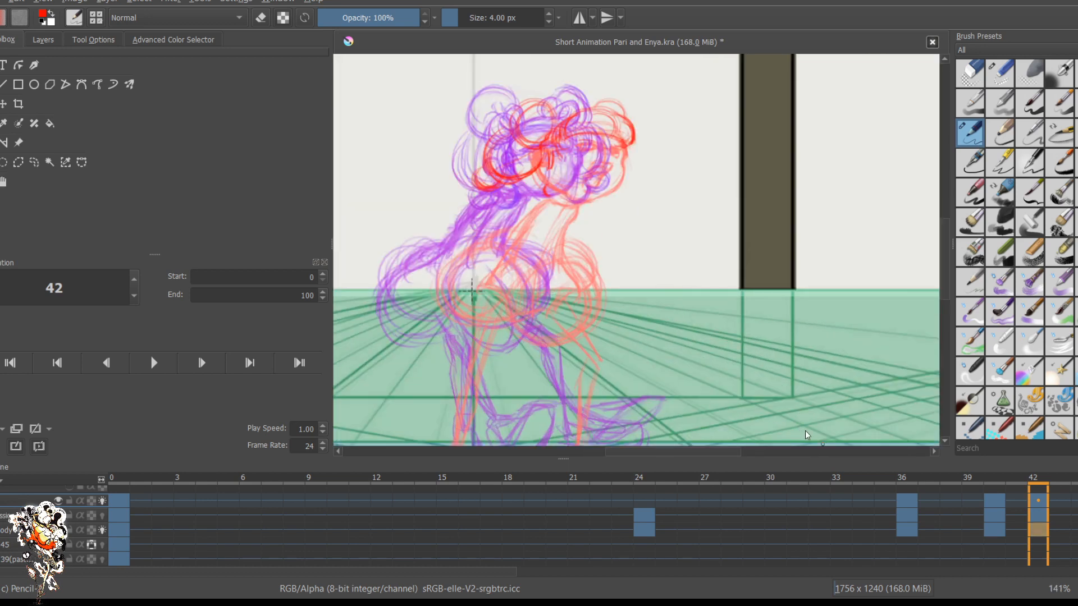
key("period")
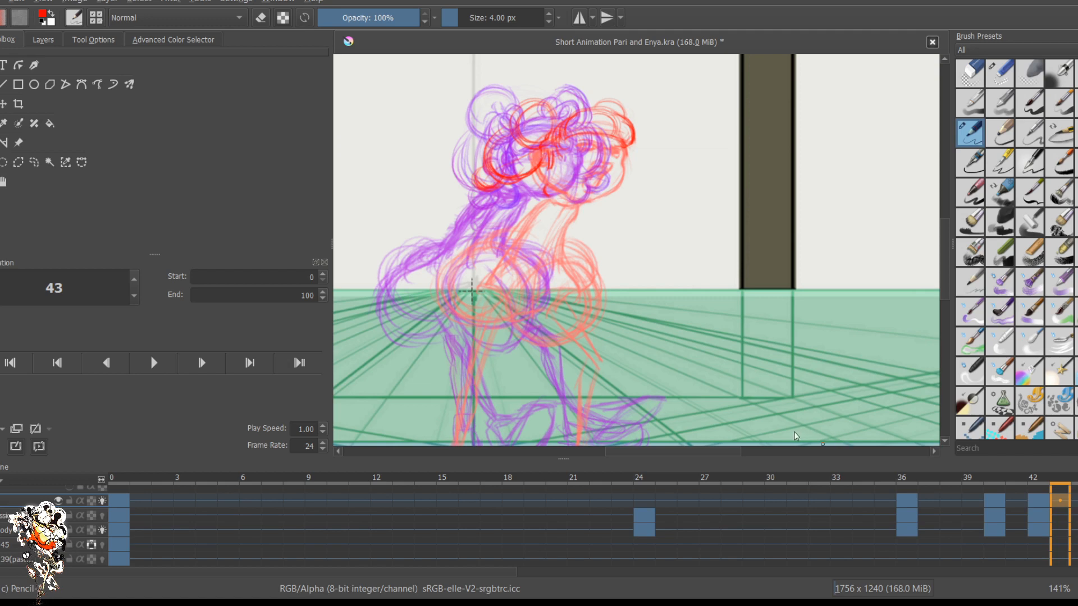
key("comma")
key("comma")
key("comma")
key("period")
key("period")
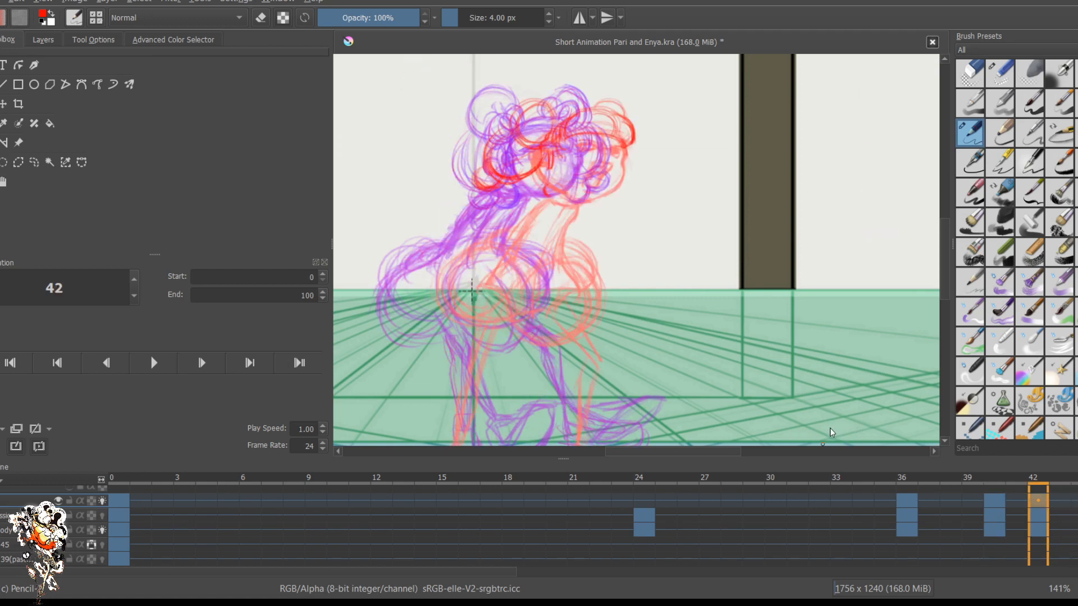
left_click_drag(826, 429, 880, 436)
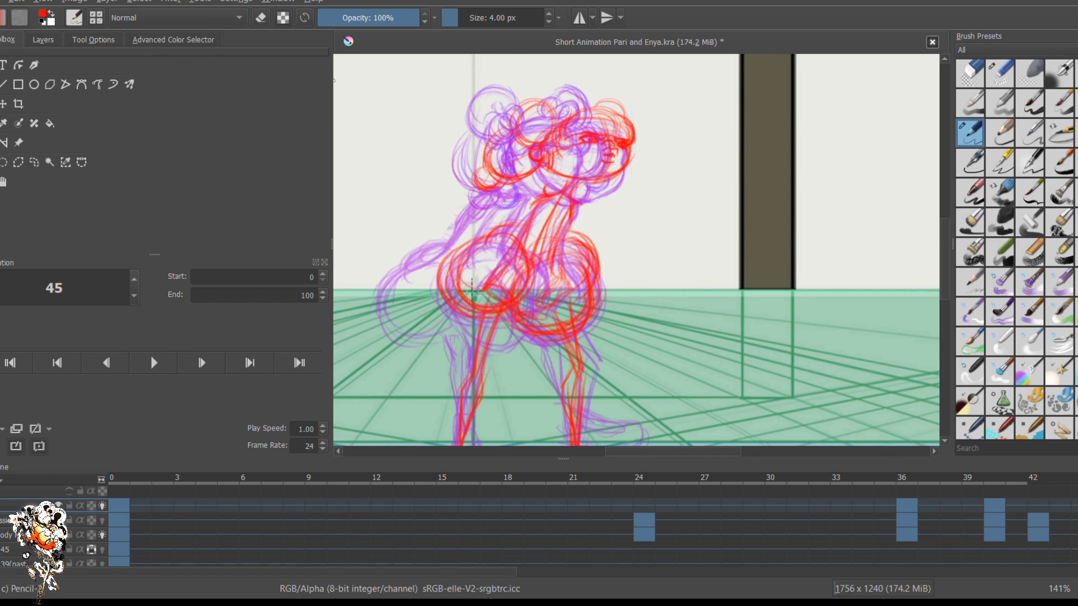
Step: Nudge the hair drawing on frame 45 slightly with the Move tool to fit the head, and return to the brush
left_click(2, 103)
mouse_move(484, 103)
left_mouse_down()
mouse_move(482, 89)
mouse_move(485, 100)
left_mouse_up()
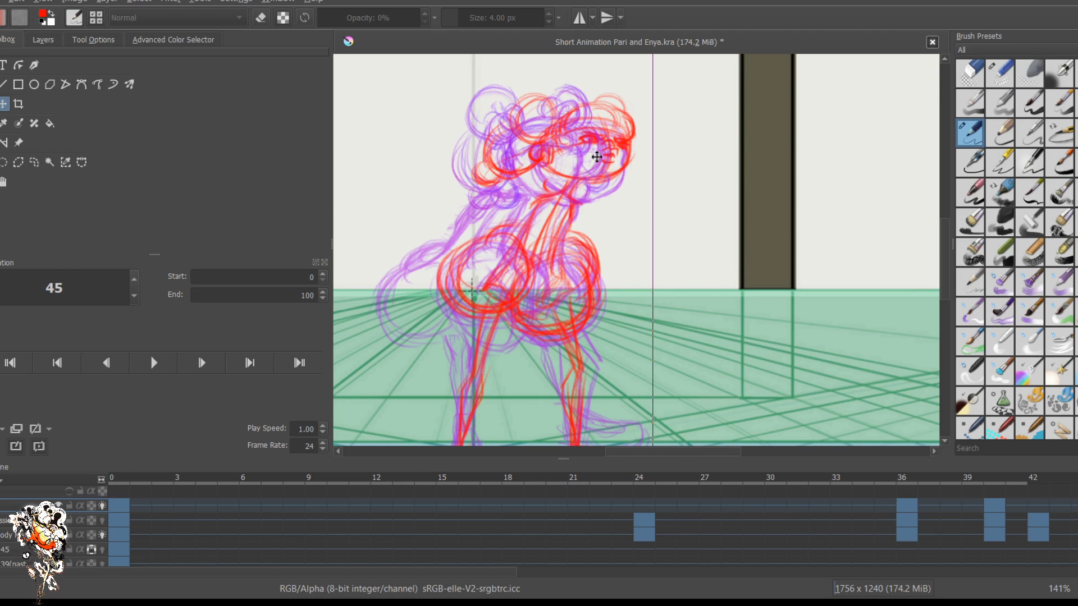
scroll(720, 279, "up", 1)
left_click_drag(379, 173, 516, 316)
key("b")
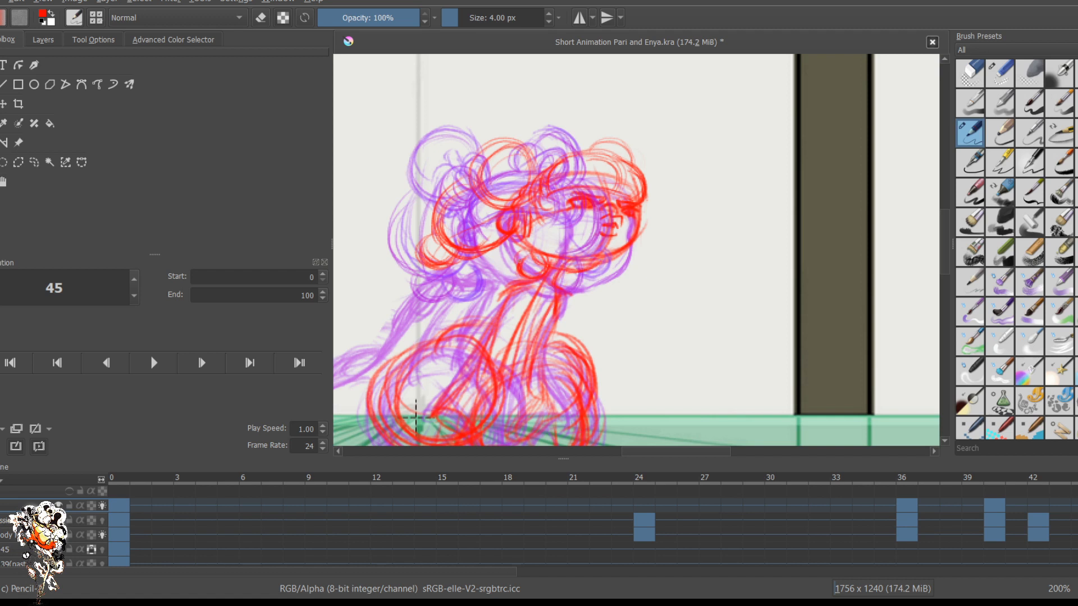
Step: Add a blank hair keyframe at frame 42 between the hair drawings on frames 40 and 45
key("Left")
key("Left")
key("Left")
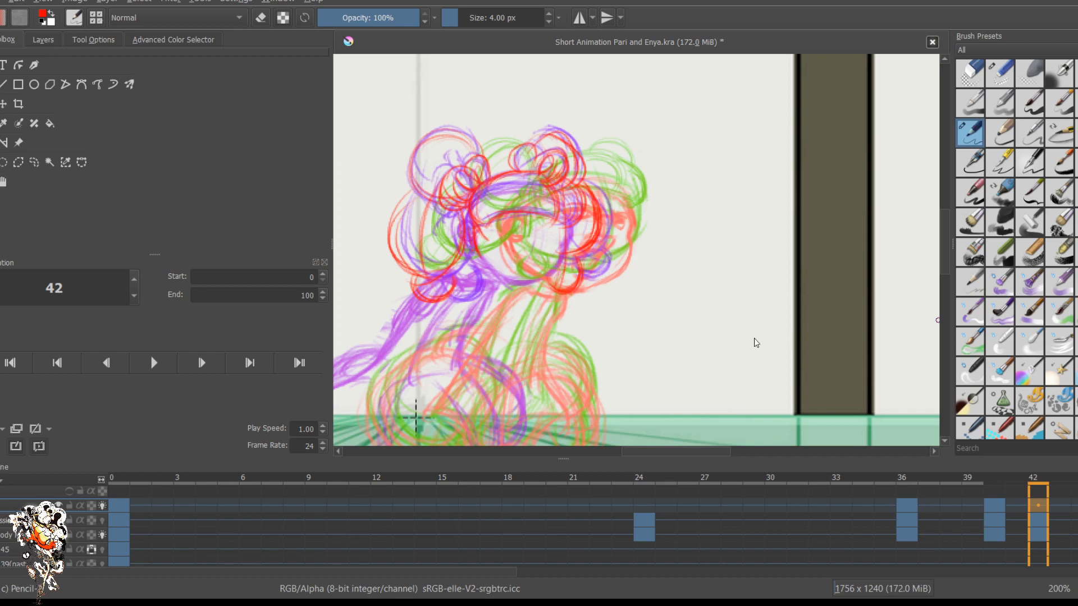
left_click(738, 339)
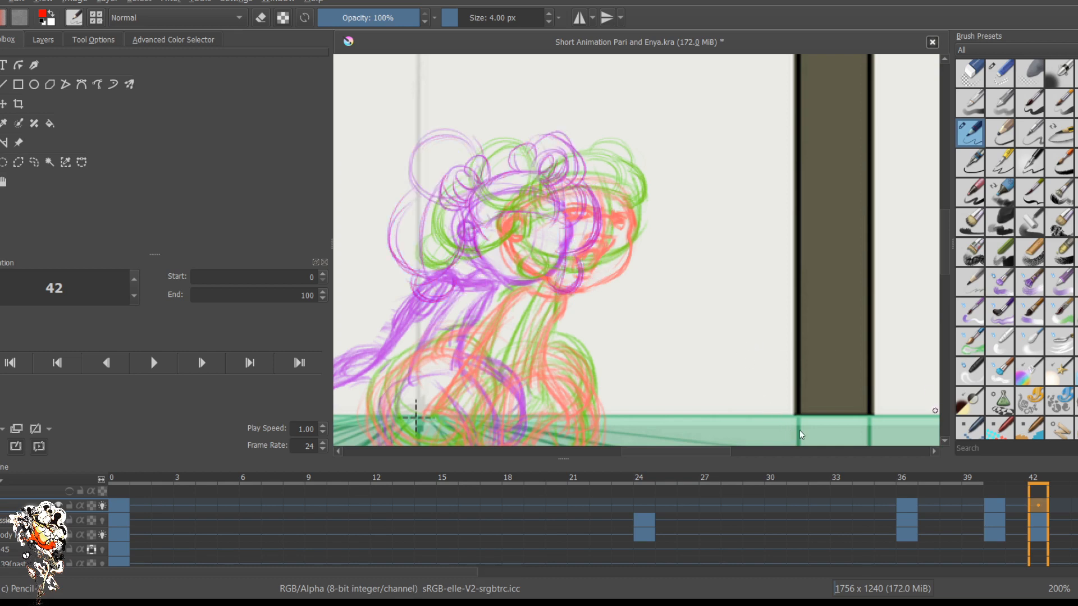
key("Left")
key("Right")
key("Right")
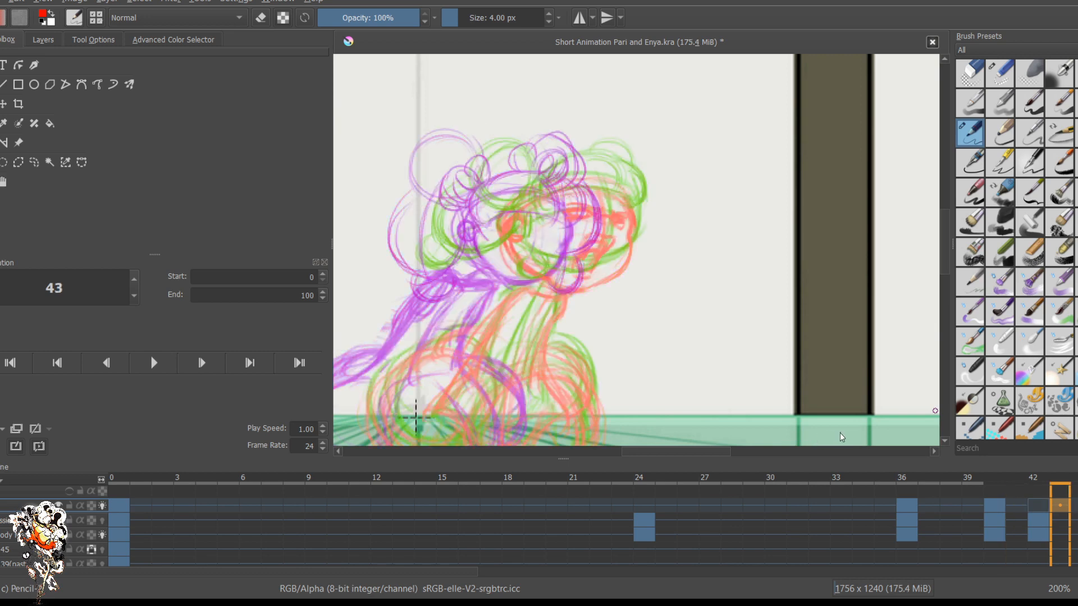
key("Left")
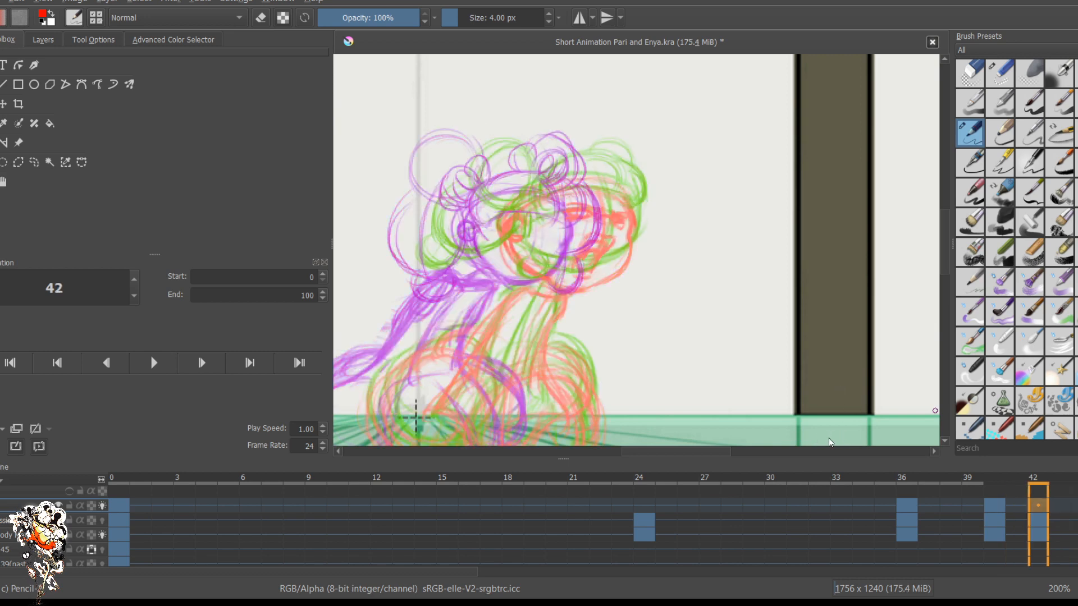
scroll(698, 322, "down", 1)
scroll(624, 285, "up", 2)
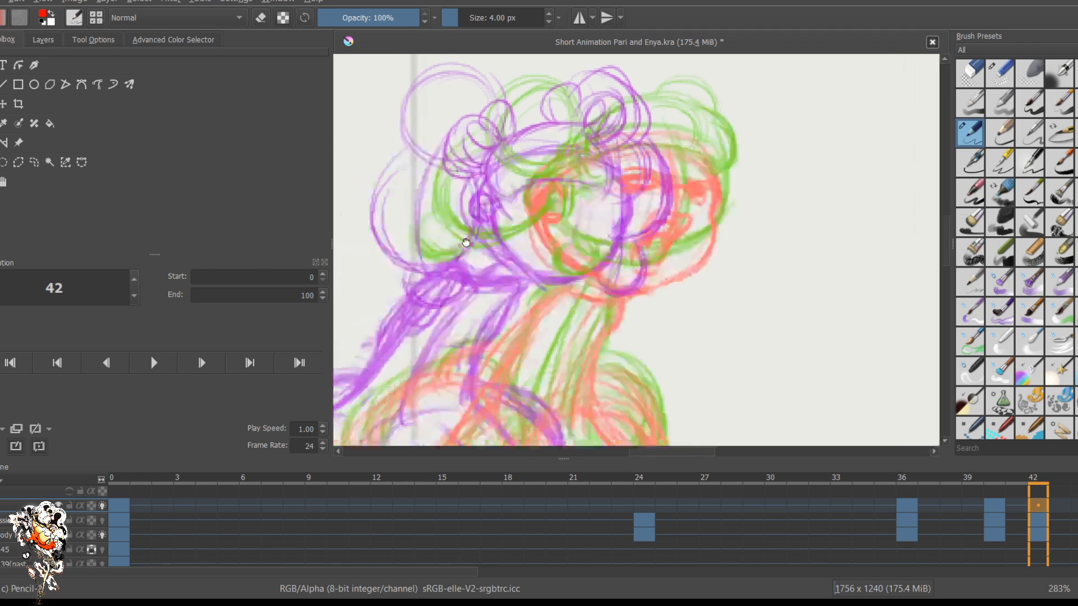
left_click_drag(464, 236, 595, 238)
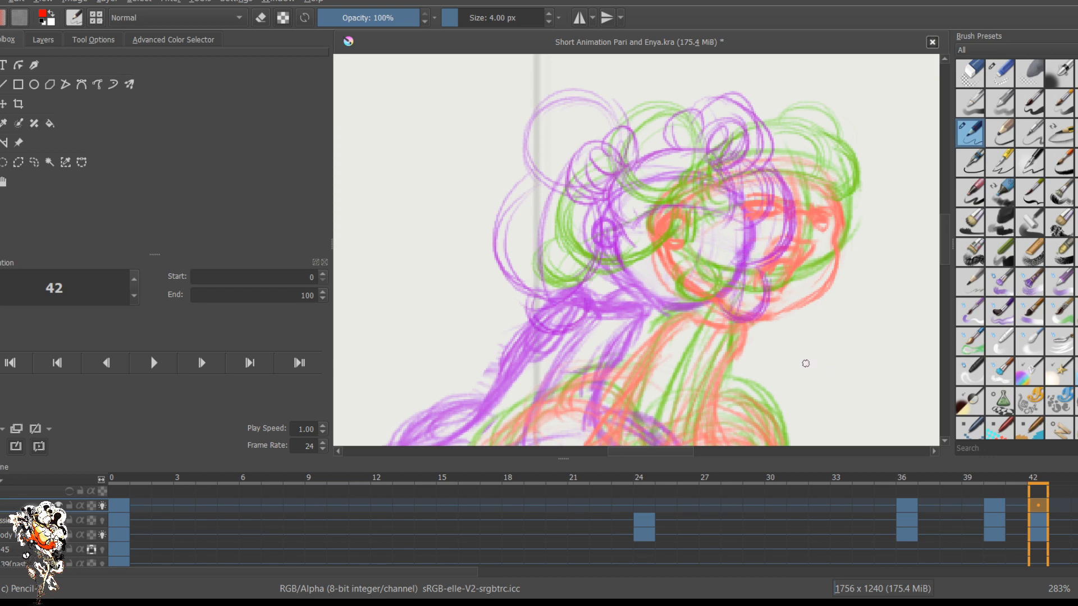
Step: Go to frame 40 and turn off the onion skins of the hair layer and the rough body layer
left_click(994, 520)
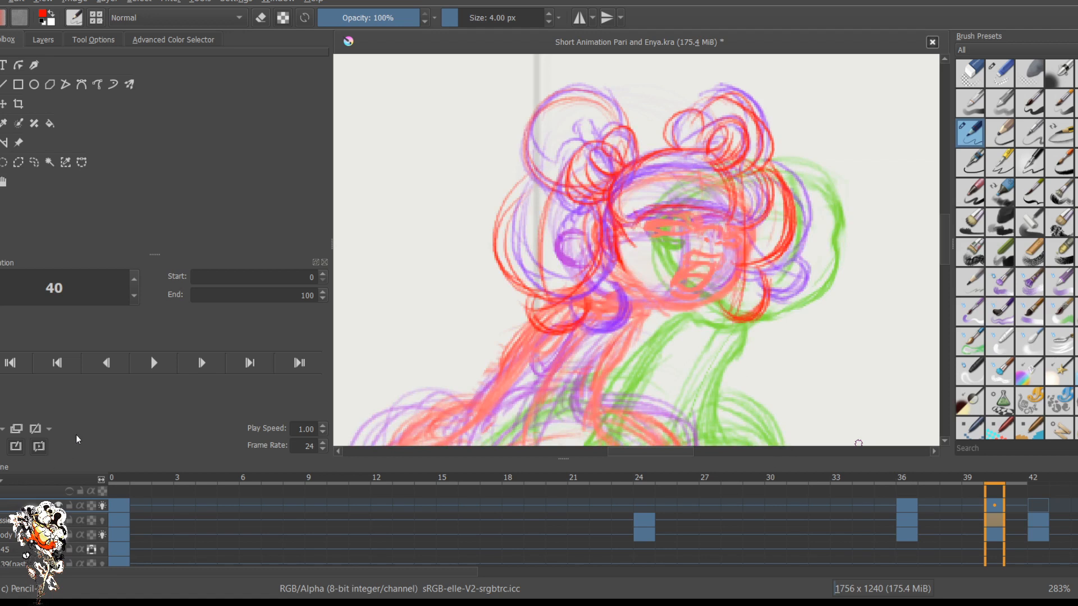
left_click(102, 506)
left_click(102, 535)
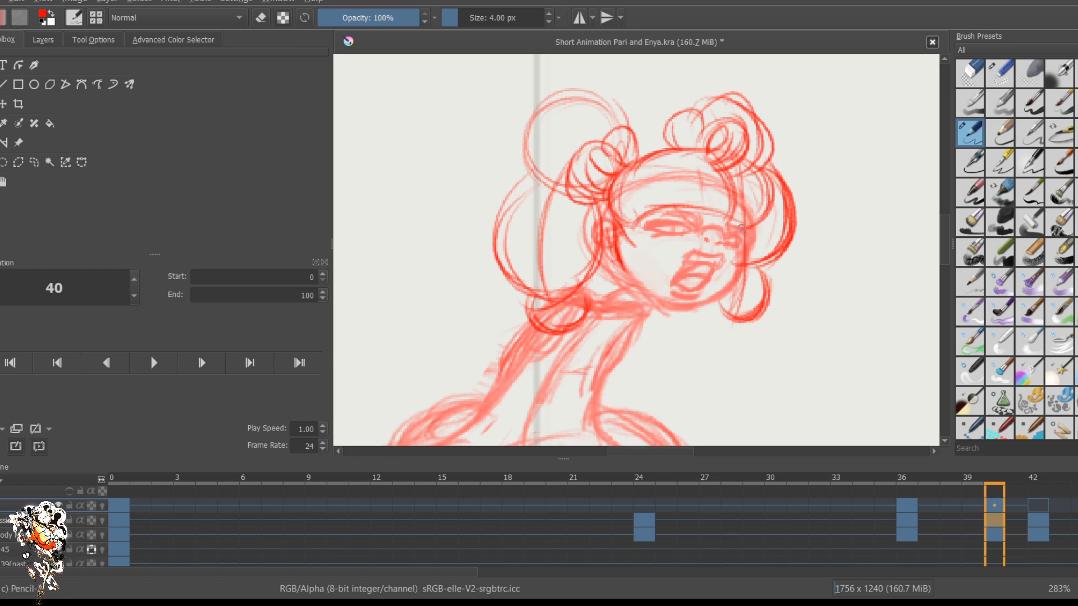
Step: Sketch an inner curve on the side curl by the far cheek on frame 40 and compare it with frame 36
mouse_move(764, 230)
left_mouse_down()
mouse_move(773, 199)
mouse_move(763, 191)
mouse_move(728, 233)
left_mouse_up()
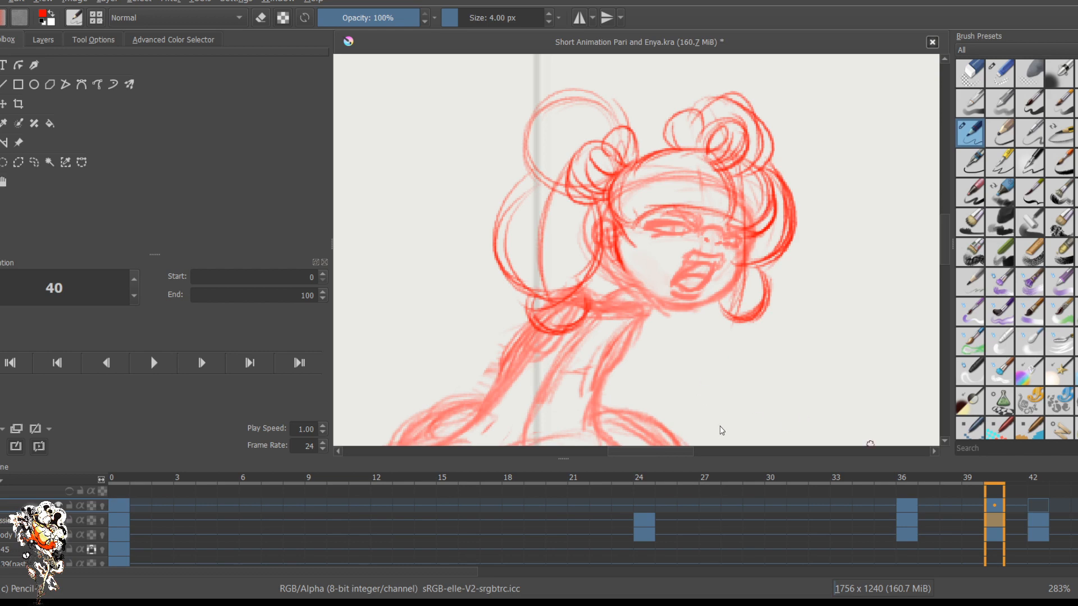
key("comma")
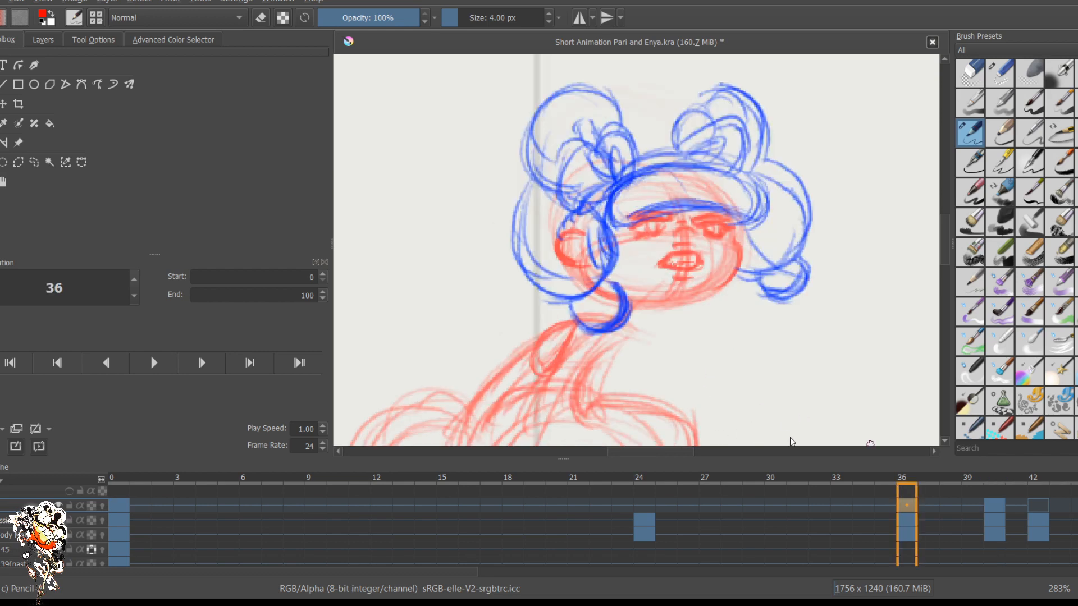
key("period")
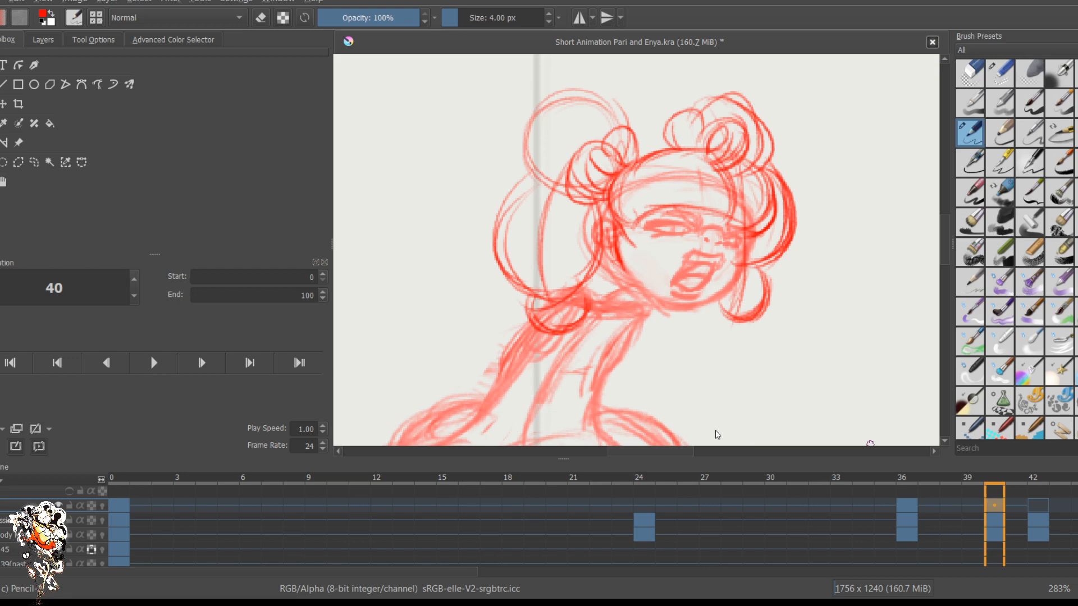
key("comma")
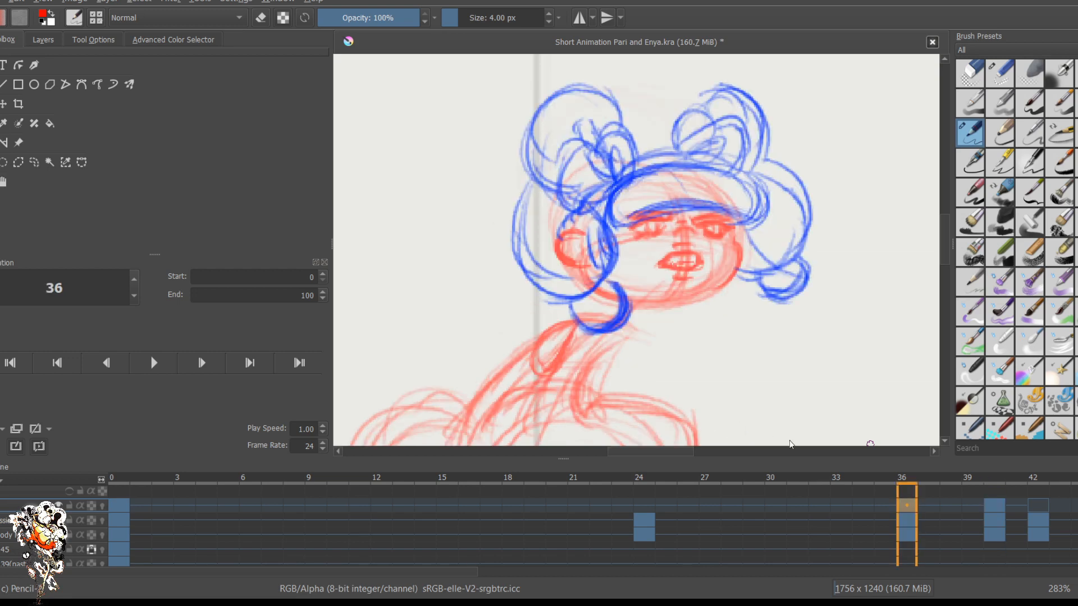
key("period")
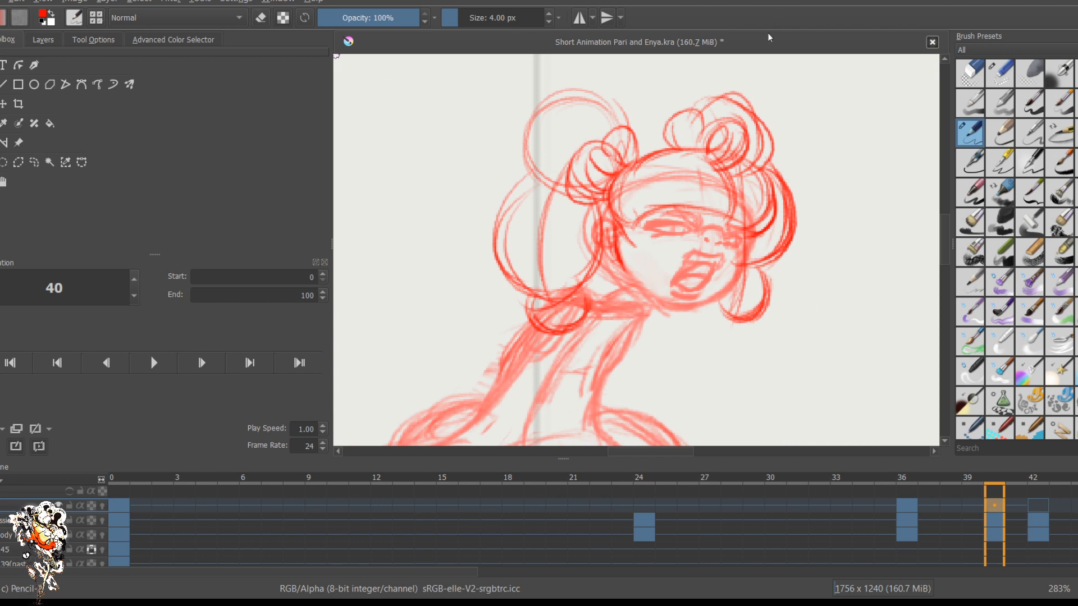
Step: Erase the outer loop and small lower curl beside the far cheek on frame 40 with a 24 px eraser
key("e")
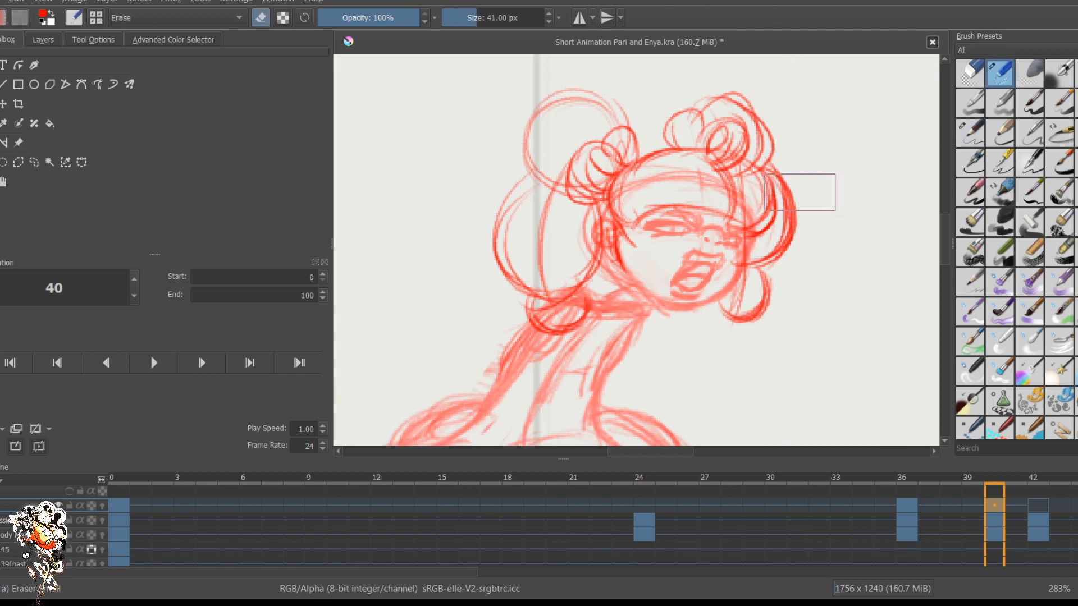
key("bracketleft")
key("bracketleft")
key("bracketleft")
key("bracketleft")
key("bracketleft")
key("bracketleft")
key("bracketleft")
mouse_move(787, 175)
left_mouse_down()
mouse_move(789, 231)
mouse_move(741, 291)
mouse_move(753, 301)
left_mouse_up()
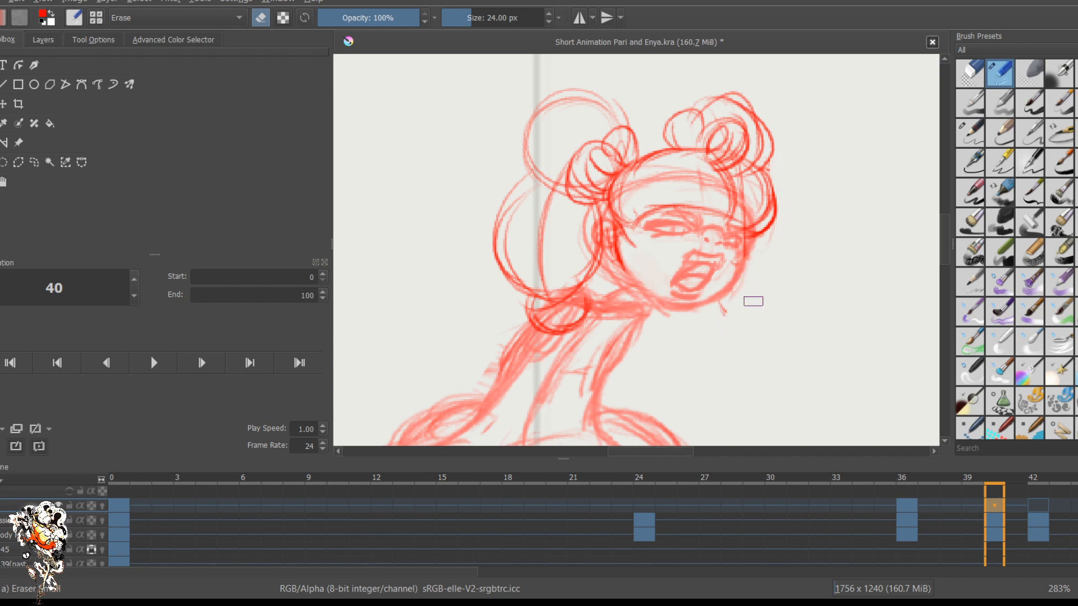
left_click_drag(763, 261, 742, 246)
left_click_drag(754, 288, 724, 301)
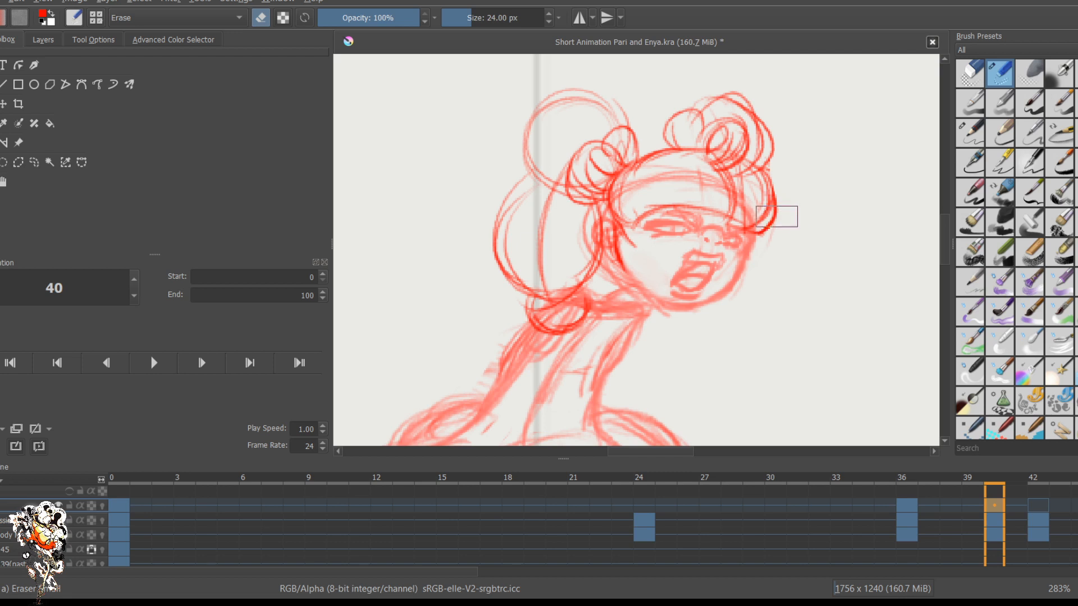
Step: Sketch a rounded lock of hair on frame 40 with the 4 px pencil, curling from the far cheek under the chin
key("slash")
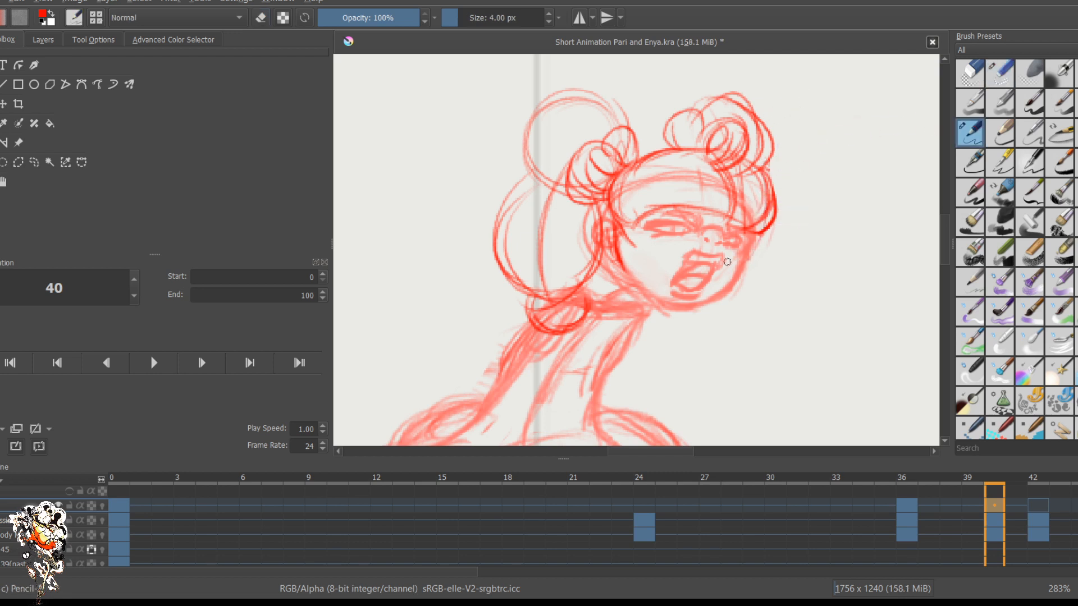
mouse_move(757, 244)
left_mouse_down()
mouse_move(725, 274)
mouse_move(685, 240)
mouse_move(687, 271)
mouse_move(742, 260)
mouse_move(702, 267)
mouse_move(697, 306)
left_mouse_up()
mouse_move(680, 274)
left_mouse_down()
mouse_move(719, 276)
mouse_move(720, 303)
mouse_move(713, 282)
mouse_move(706, 309)
left_mouse_up()
left_click_drag(739, 273, 700, 307)
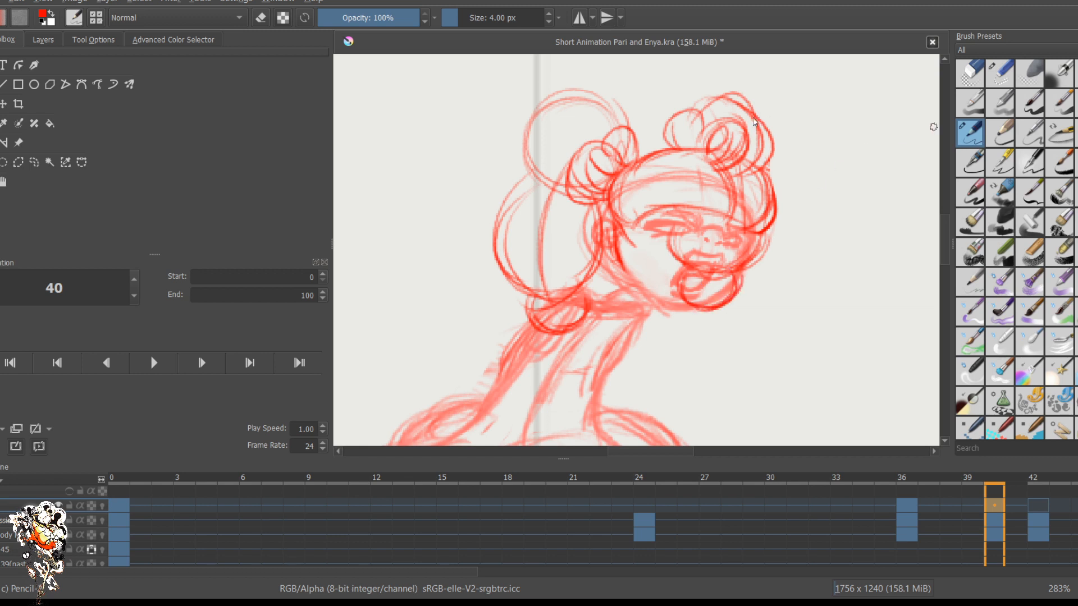
Step: Erase the new lock's lines crossing the mouth and the old fringe lines over the forehead on frame 40
left_click(1000, 73)
mouse_move(700, 258)
left_mouse_down()
mouse_move(715, 276)
mouse_move(728, 266)
mouse_move(730, 245)
mouse_move(691, 262)
mouse_move(694, 222)
mouse_move(721, 245)
left_mouse_up()
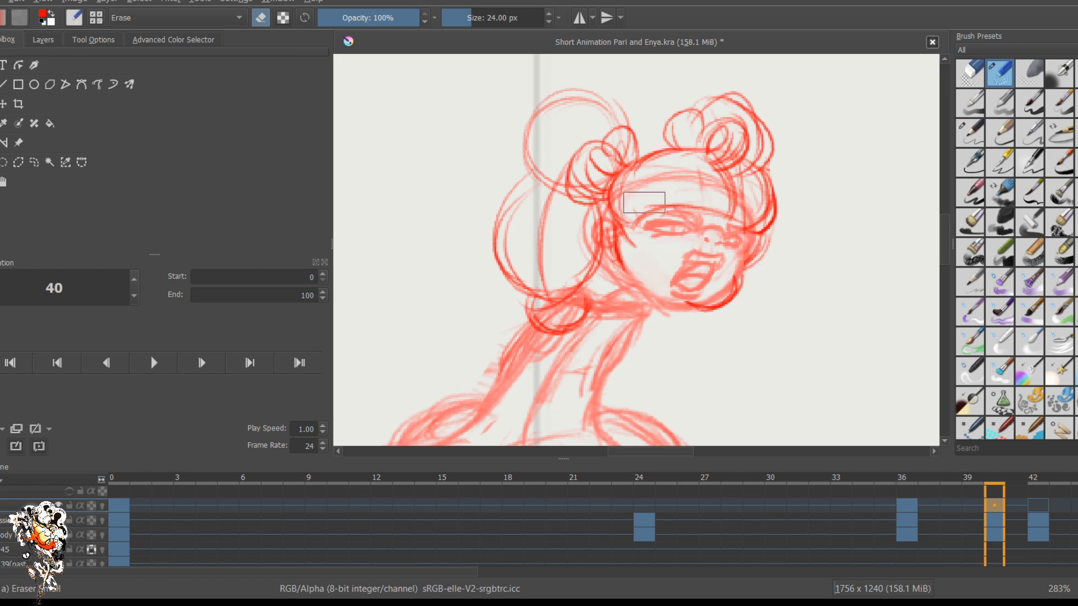
mouse_move(620, 197)
left_mouse_down()
mouse_move(624, 223)
mouse_move(621, 187)
mouse_move(633, 245)
left_mouse_up()
mouse_move(707, 211)
left_mouse_down()
mouse_move(749, 224)
mouse_move(752, 200)
mouse_move(760, 224)
left_mouse_up()
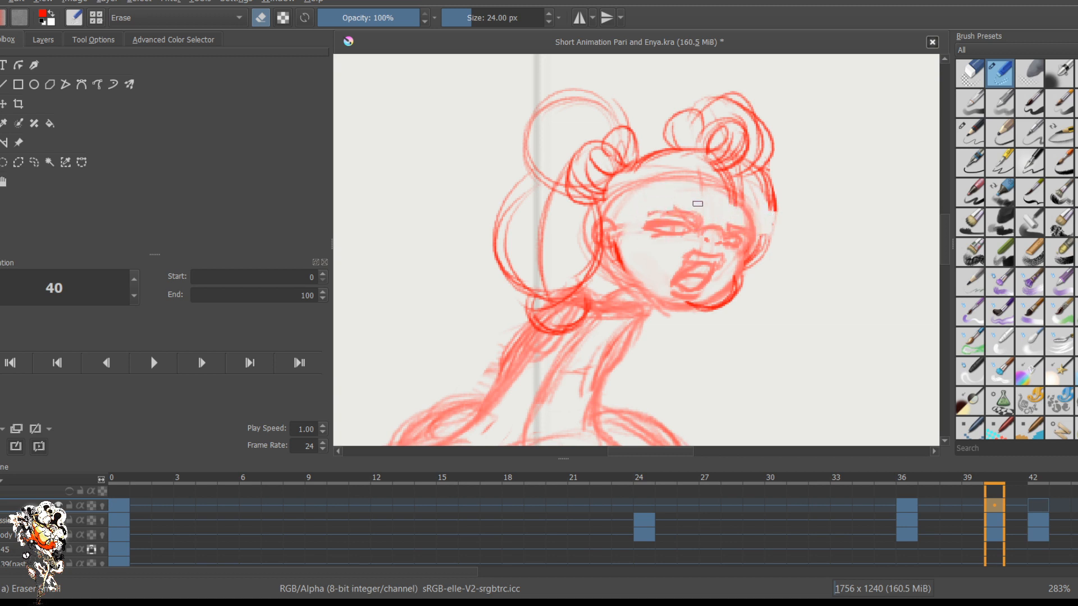
Step: Redraw the fringe across the forehead with the pencil and strengthen the side lock by the far cheek on frame 40
left_click(970, 133)
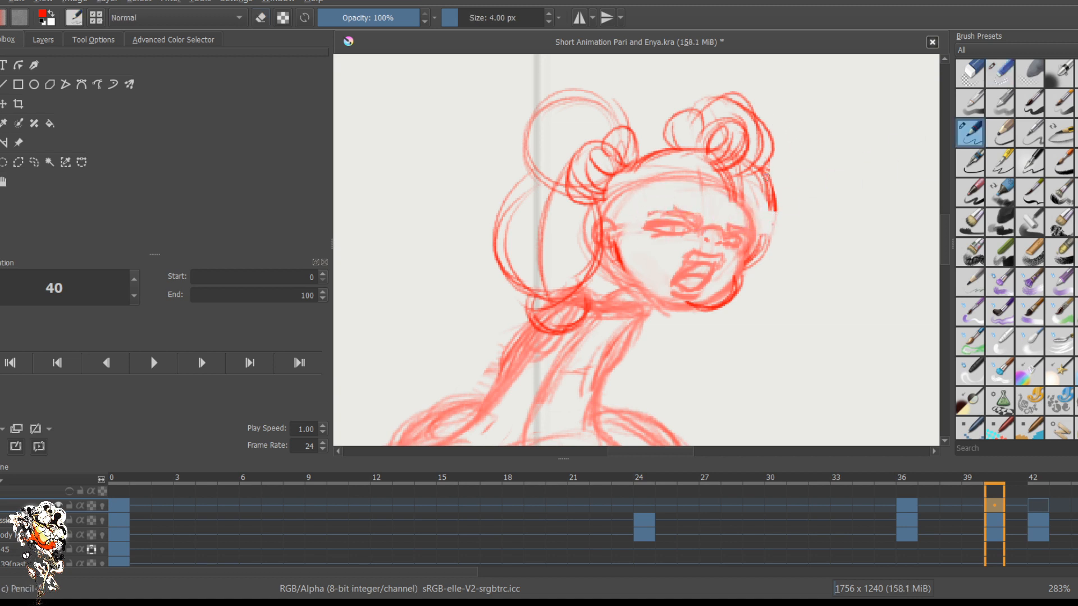
left_click_drag(655, 158, 745, 204)
left_click_drag(692, 161, 761, 218)
mouse_move(738, 170)
left_mouse_down()
mouse_move(769, 231)
mouse_move(750, 245)
mouse_move(688, 213)
left_mouse_up()
left_click_drag(651, 161, 637, 197)
mouse_move(648, 160)
left_mouse_down()
mouse_move(653, 215)
mouse_move(696, 220)
left_mouse_up()
mouse_move(667, 213)
left_mouse_down()
mouse_move(732, 215)
mouse_move(755, 239)
left_mouse_up()
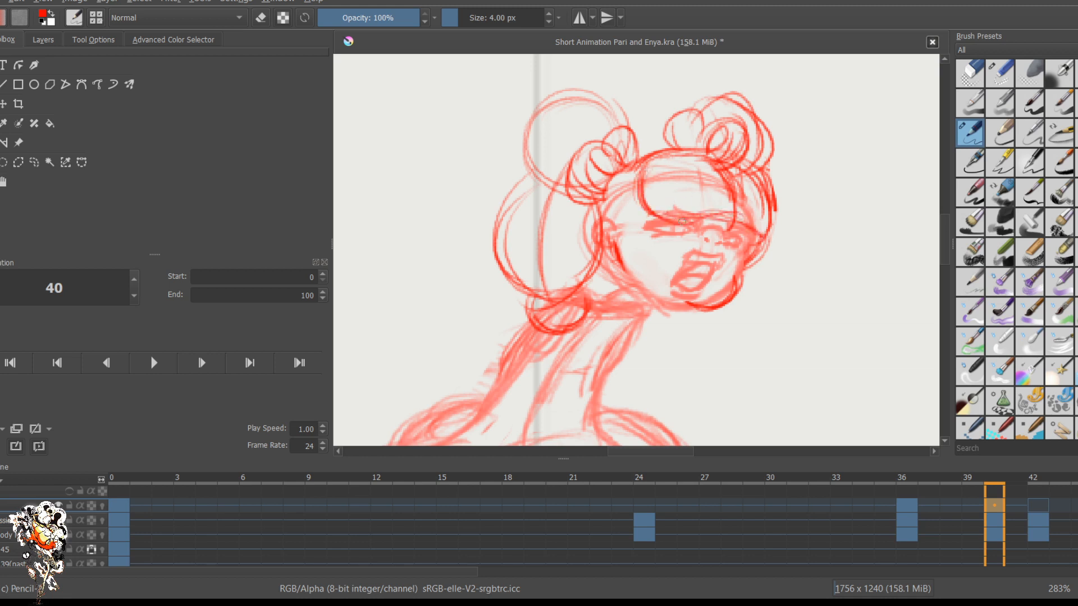
mouse_move(641, 170)
left_mouse_down()
mouse_move(637, 218)
mouse_move(629, 181)
mouse_move(636, 222)
mouse_move(619, 197)
mouse_move(633, 227)
left_mouse_up()
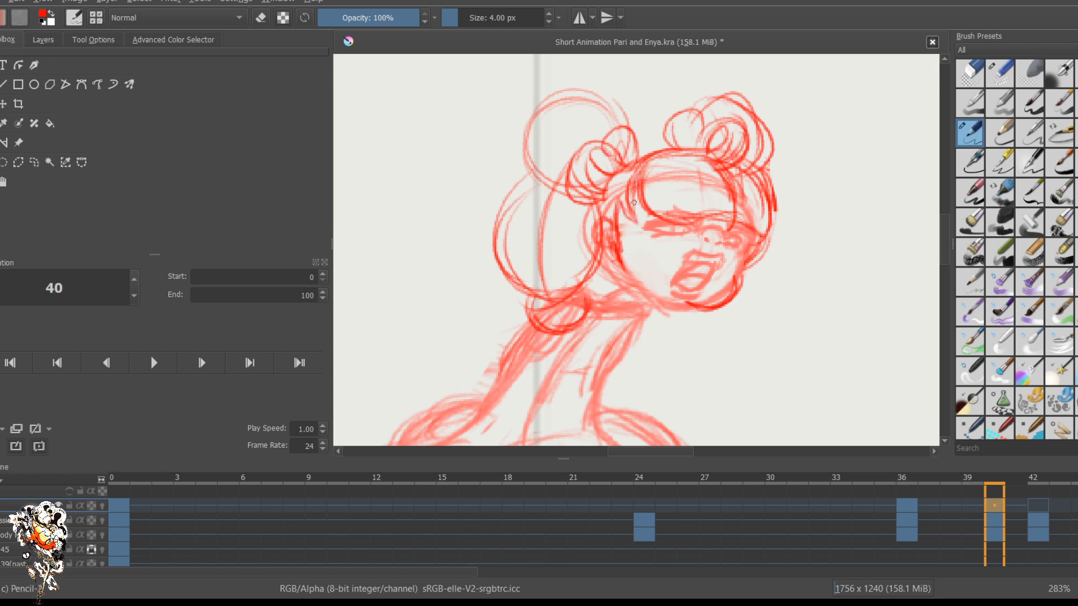
left_click_drag(772, 171, 780, 226)
mouse_move(774, 203)
left_mouse_down()
mouse_move(747, 242)
mouse_move(761, 231)
left_mouse_up()
Step: Examine the hair and head motion at 100% zoom by stepping back and forth between frames 40 and 45
key("period")
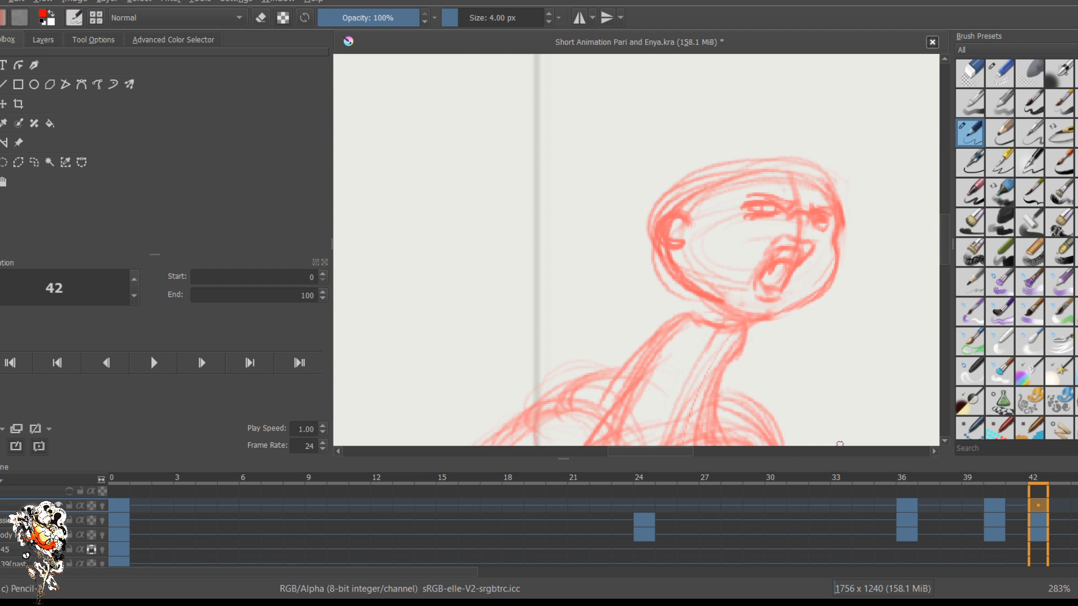
key("1")
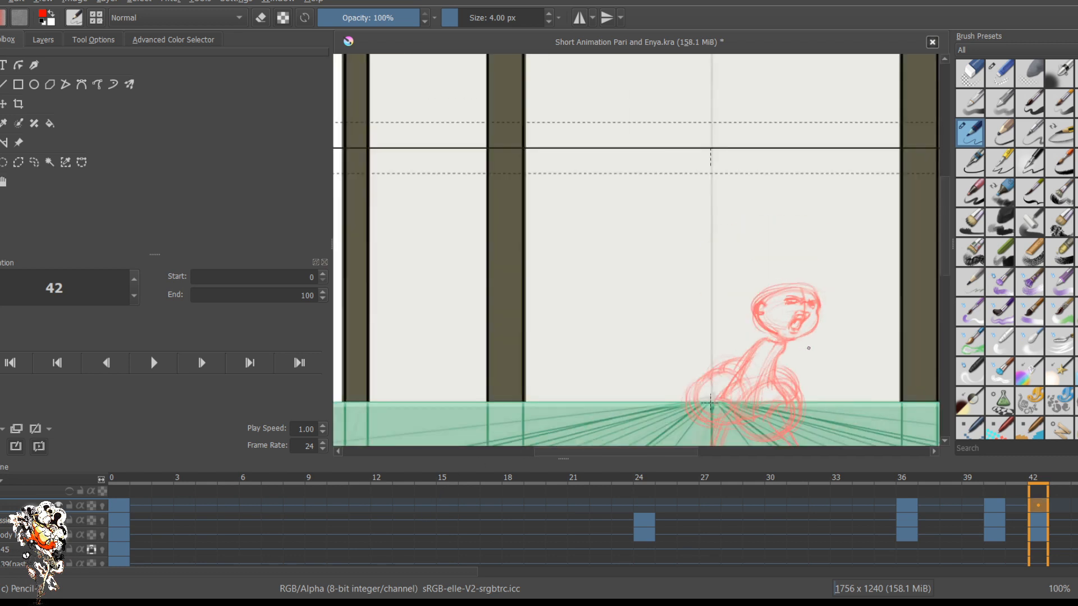
key("Right")
key("Right")
key("Right")
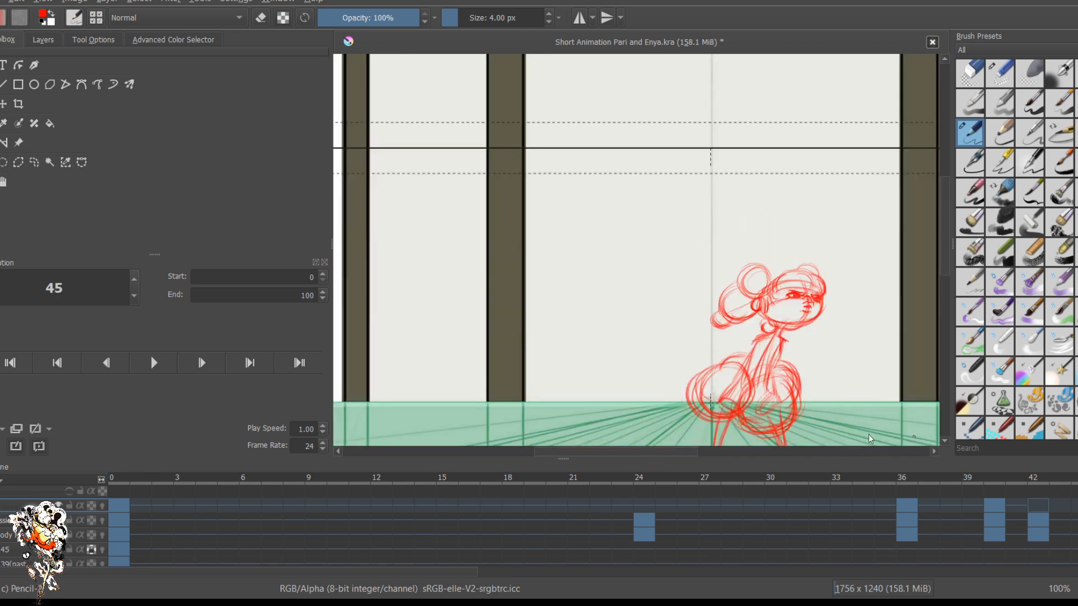
key("Left")
key("Left")
key("Left")
key("Right")
key("Right")
key("Right")
key("Left")
key("Left")
key("Left")
key("Left")
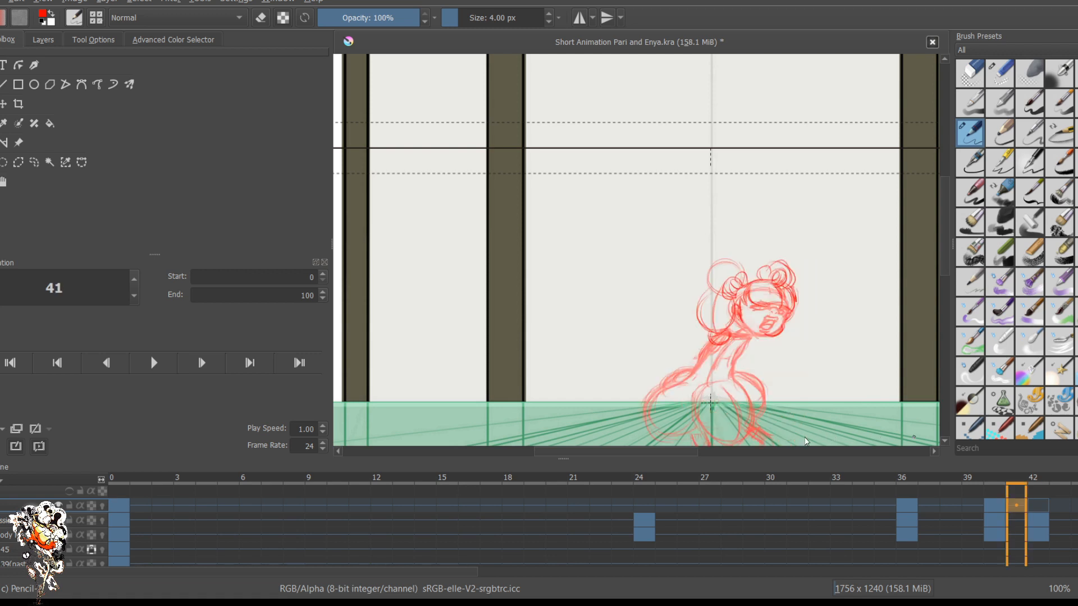
key("Right")
key("Right")
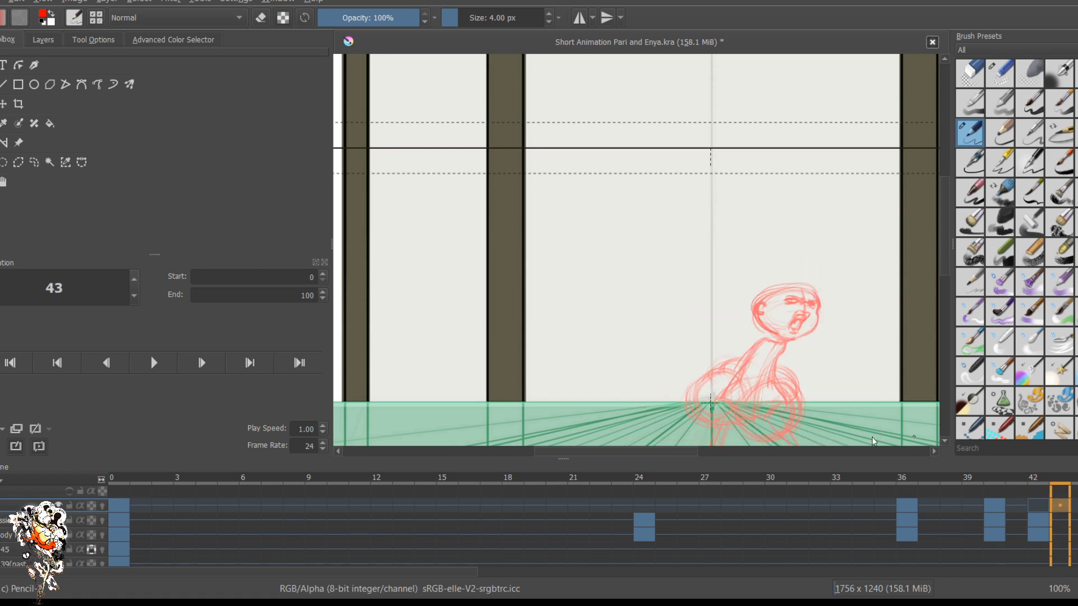
key("Left")
key("Left")
key("Left")
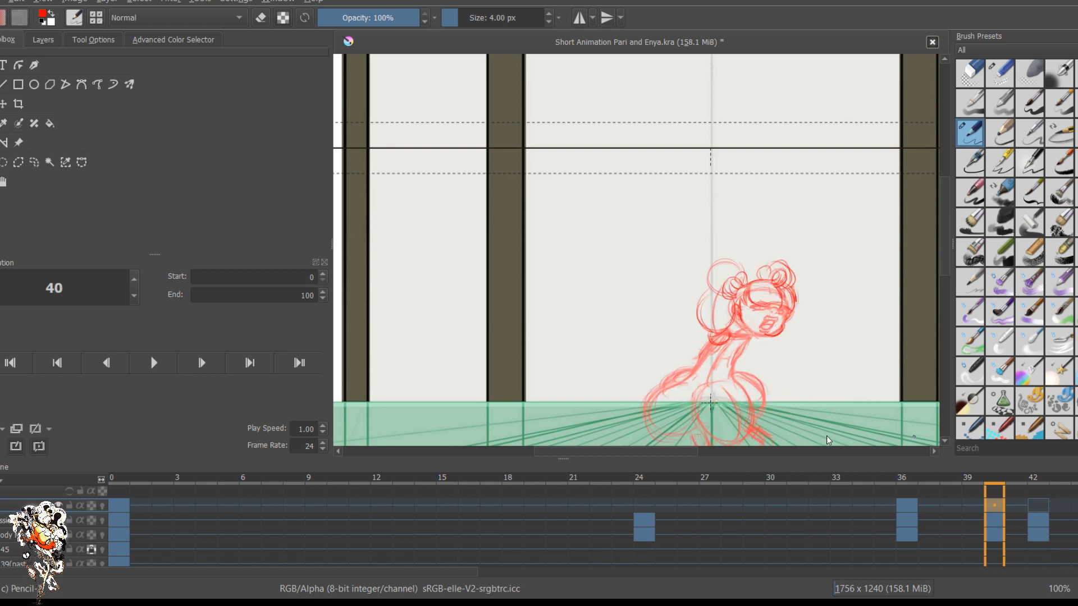
Step: Compare the hair drawings by stepping back and forth between frames 36 and 40
key("Left")
key("Left")
key("Left")
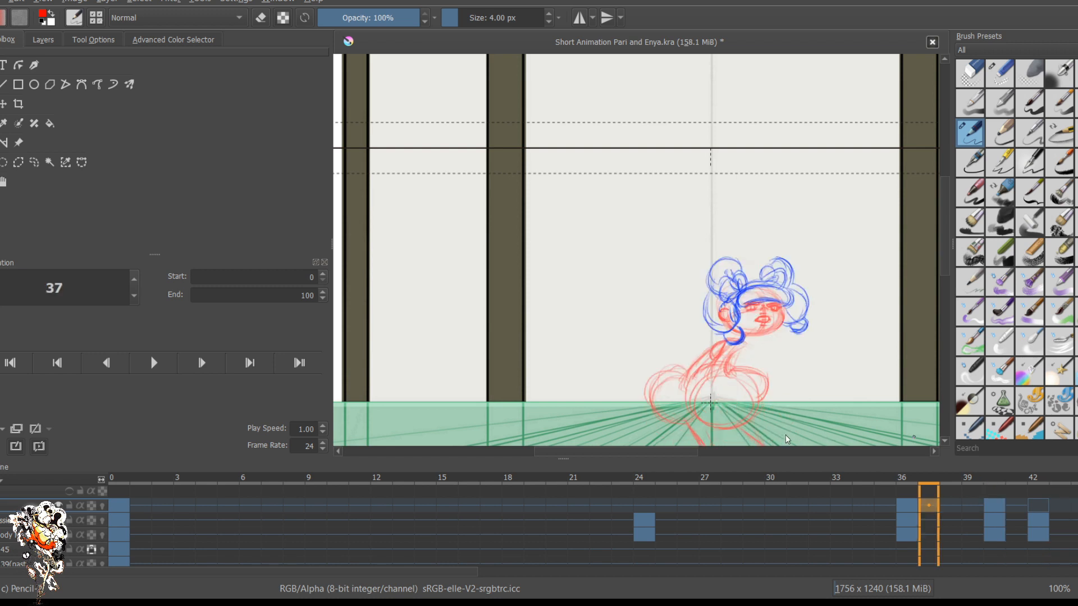
key("Right")
key("Right")
key("Right")
key("Left")
key("Left")
key("Left")
key("Left")
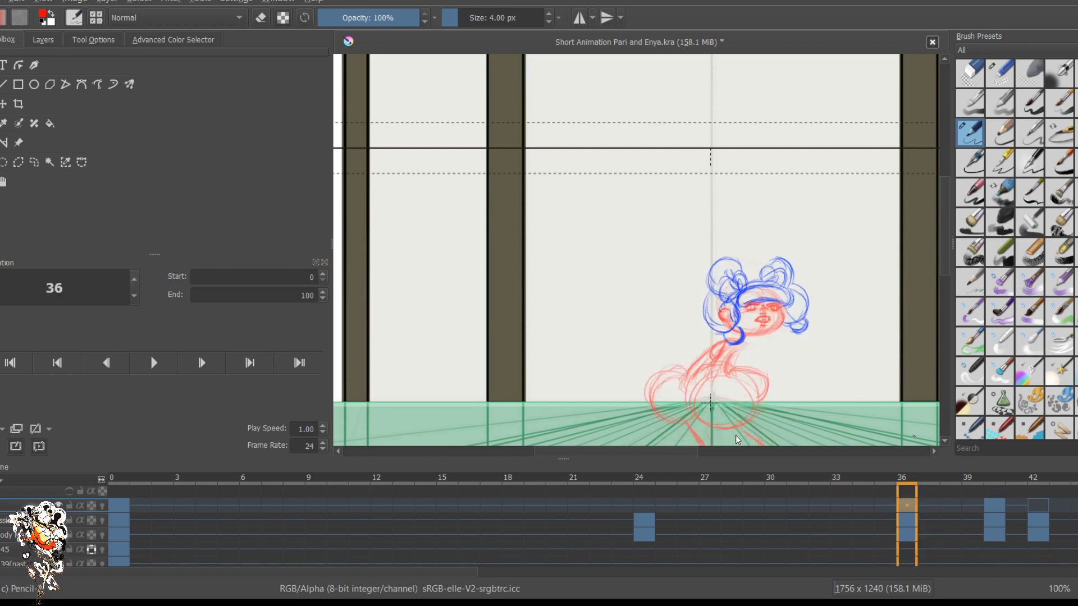
key("Right")
key("Right")
key("Right")
key("Right")
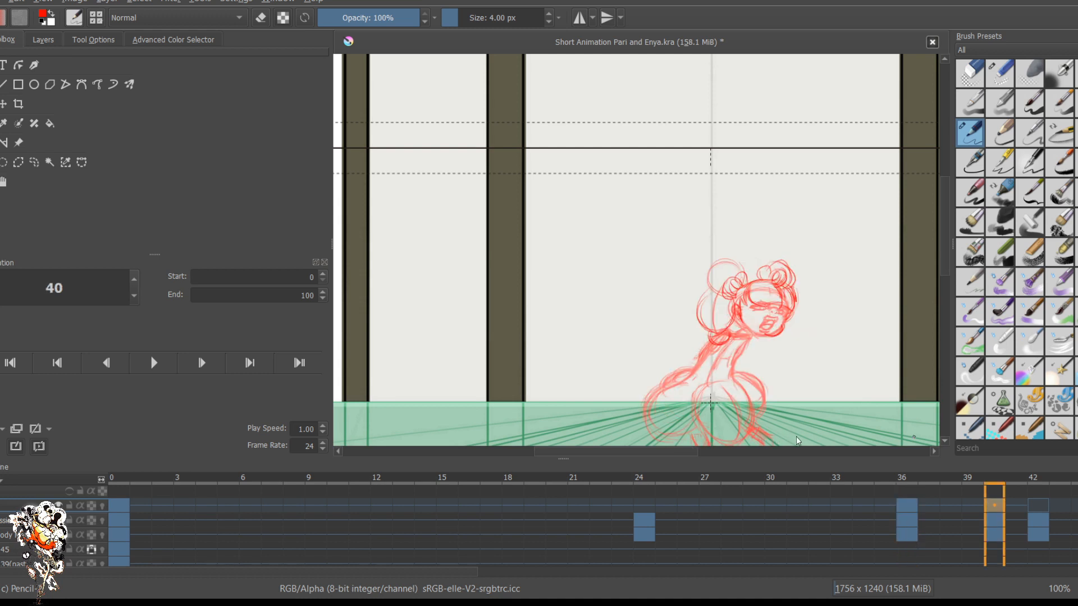
Step: Move the hair keyframe from frame 40 to frame 39
key("Left")
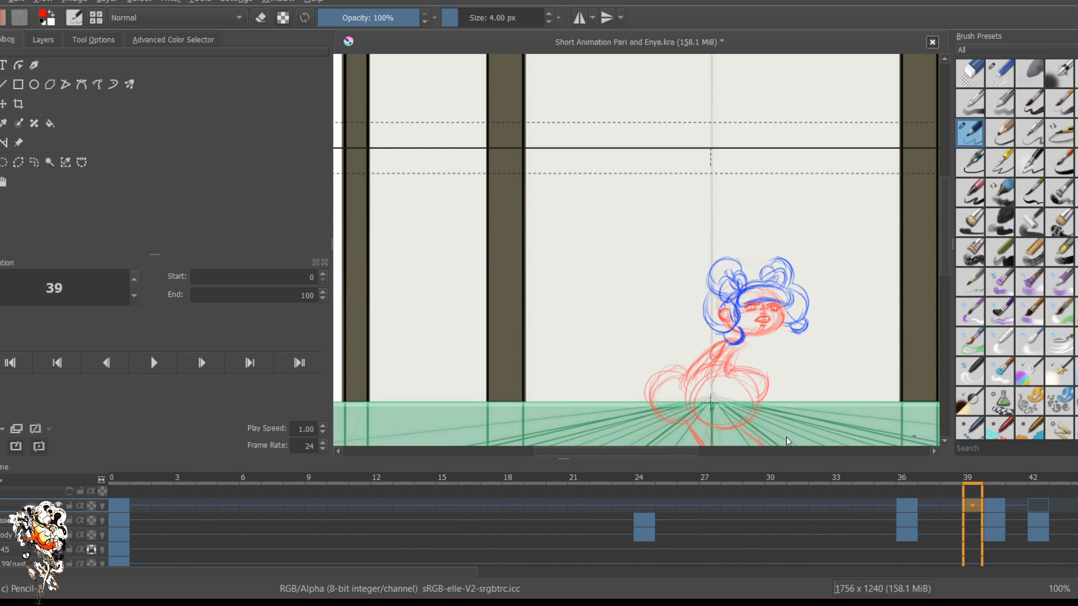
key("Right")
left_click_drag(994, 505, 972, 506)
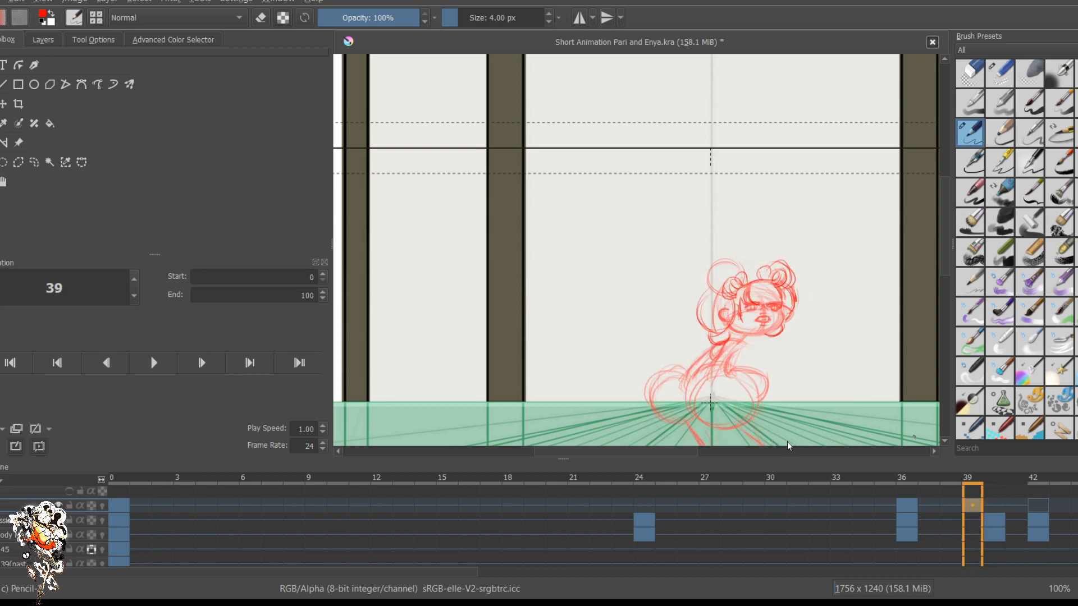
Step: Erase the entire hair drawing on frame 40 with a 73 px eraser, keeping only the bare head and body
key("Right")
scroll(915, 381, "up", 2)
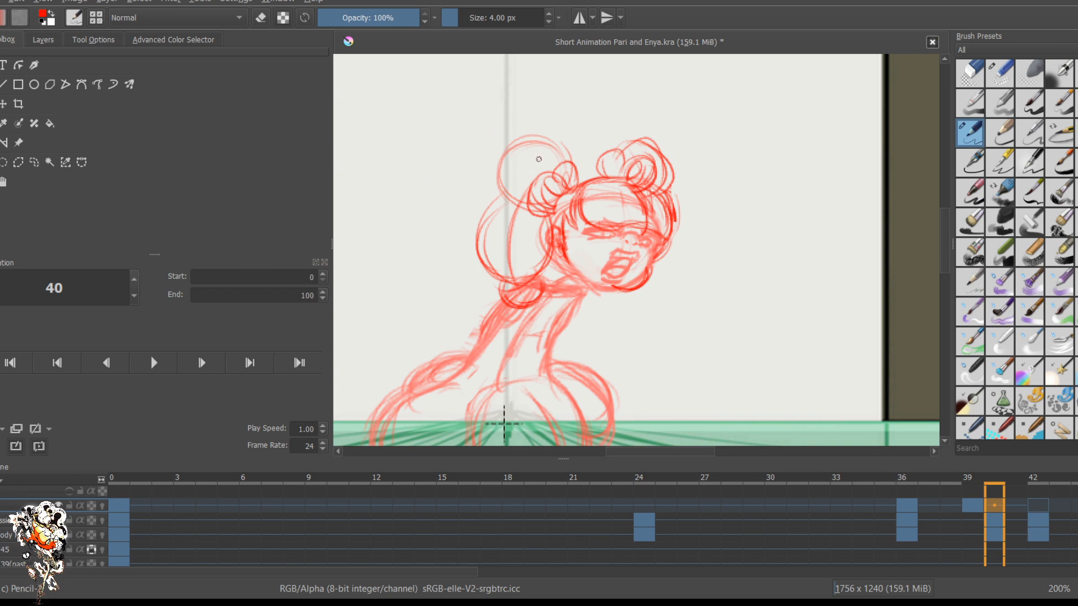
key("e")
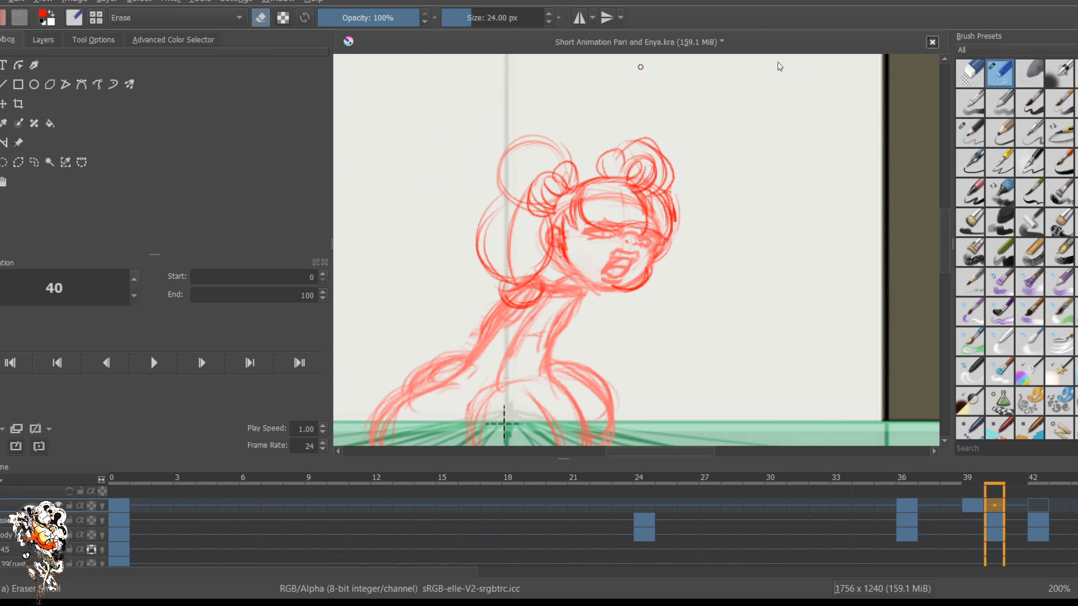
key("bracketright")
key("bracketright")
key("bracketright")
key("bracketright")
key("bracketright")
key("bracketright")
key("bracketright")
key("bracketright")
key("bracketright")
key("bracketright")
key("bracketright")
key("bracketright")
key("bracketright")
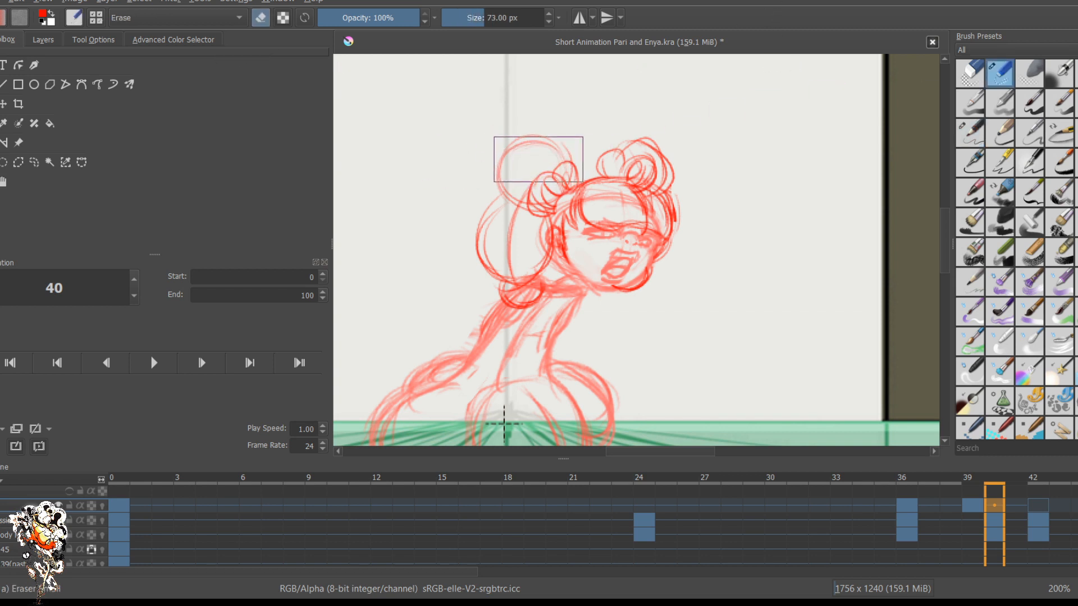
mouse_move(539, 160)
left_mouse_down()
mouse_move(543, 183)
mouse_move(545, 101)
mouse_move(548, 164)
mouse_move(480, 279)
mouse_move(527, 254)
mouse_move(618, 116)
mouse_move(671, 183)
left_mouse_up()
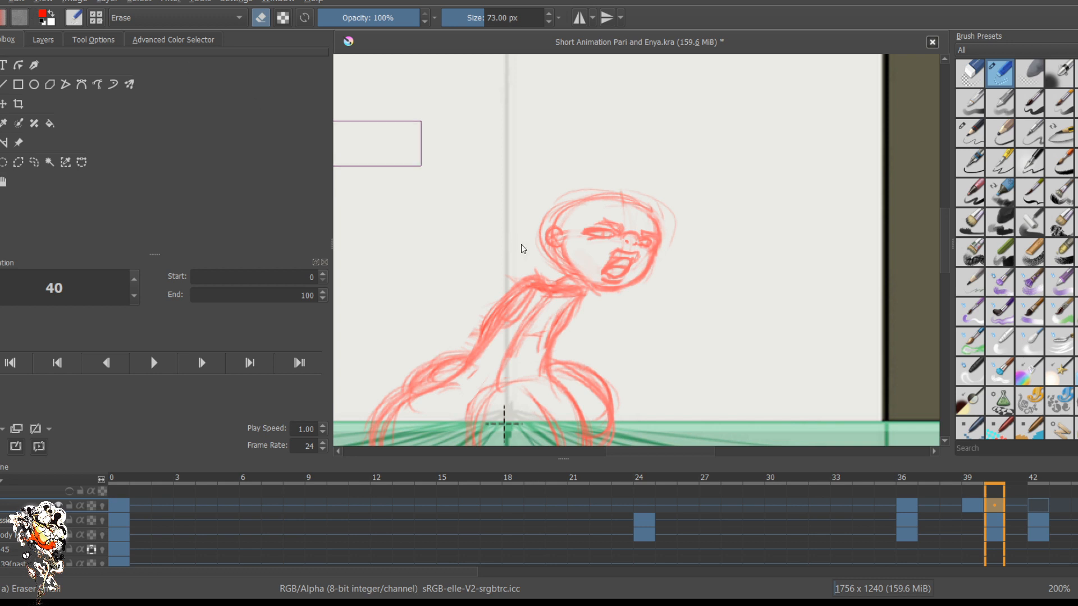
Step: Set the drawing colour to blue, return to the 4 px pencil, and turn on the hair layer's onion skin
left_click(534, 263)
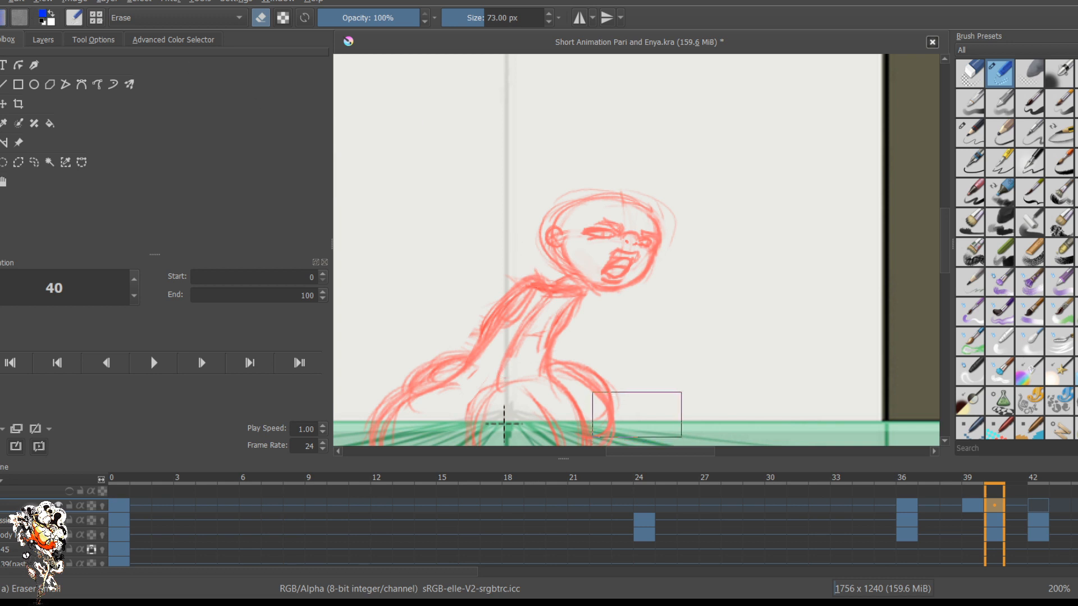
key("slash")
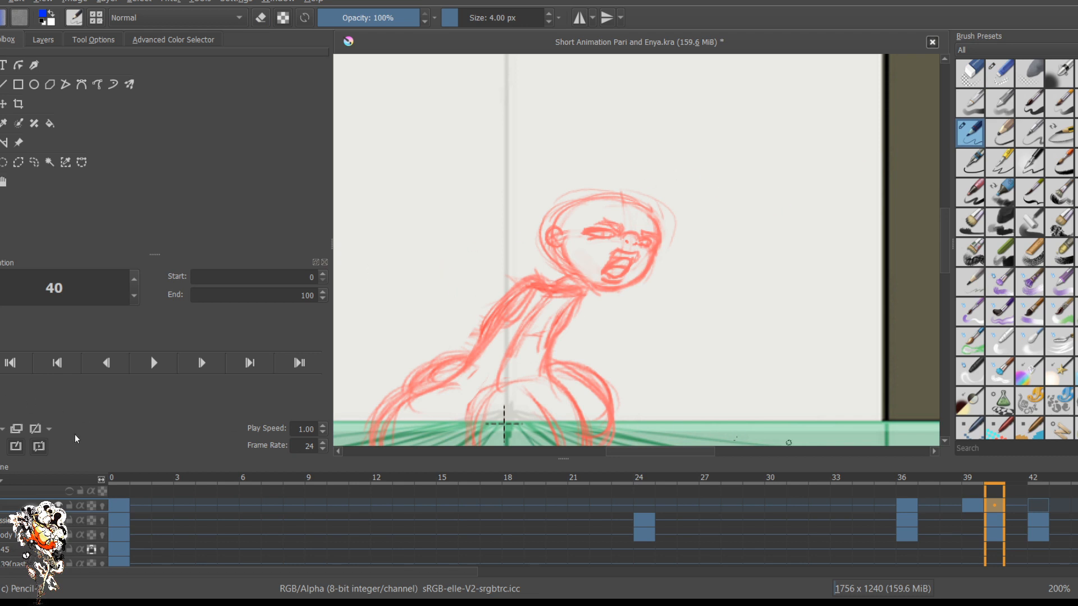
left_click(103, 505)
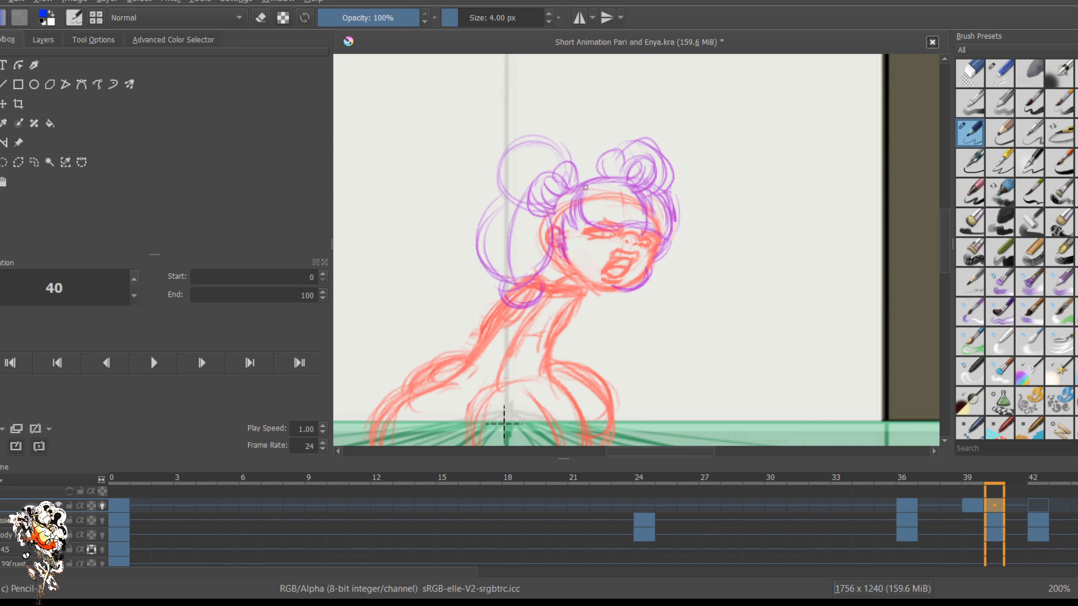
Step: Draw the side and lower edge of the fringe on frame 40, and erase the lower edge with a 12 px eraser
mouse_move(582, 190)
left_mouse_down()
mouse_move(582, 208)
mouse_move(626, 230)
mouse_move(603, 225)
mouse_move(648, 220)
mouse_move(633, 224)
left_mouse_up()
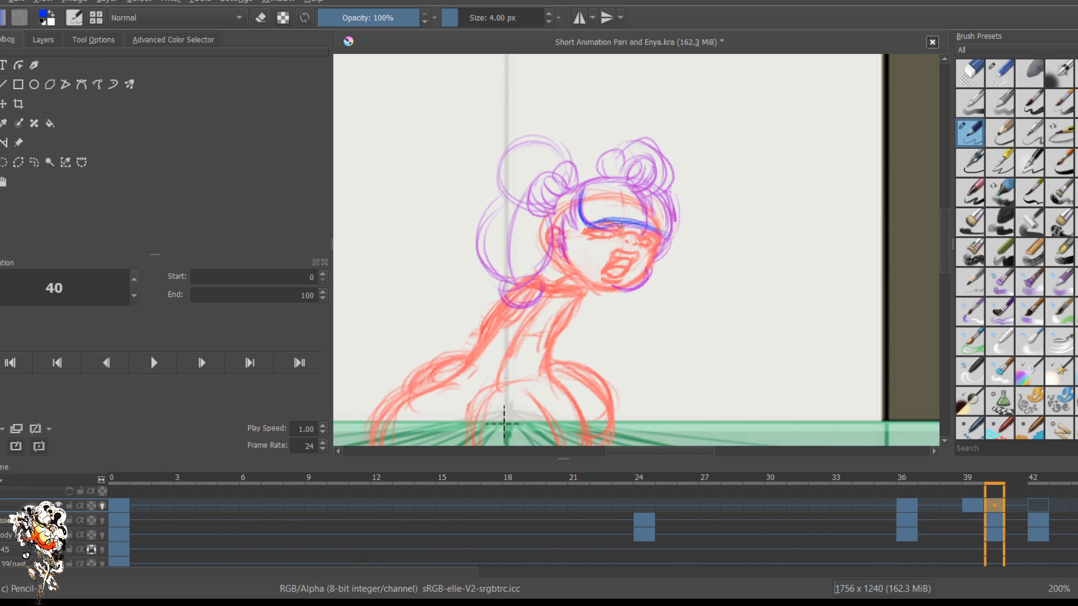
key("e")
key("bracketright")
key("bracketright")
key("bracketright")
key("bracketright")
key("bracketright")
key("bracketright")
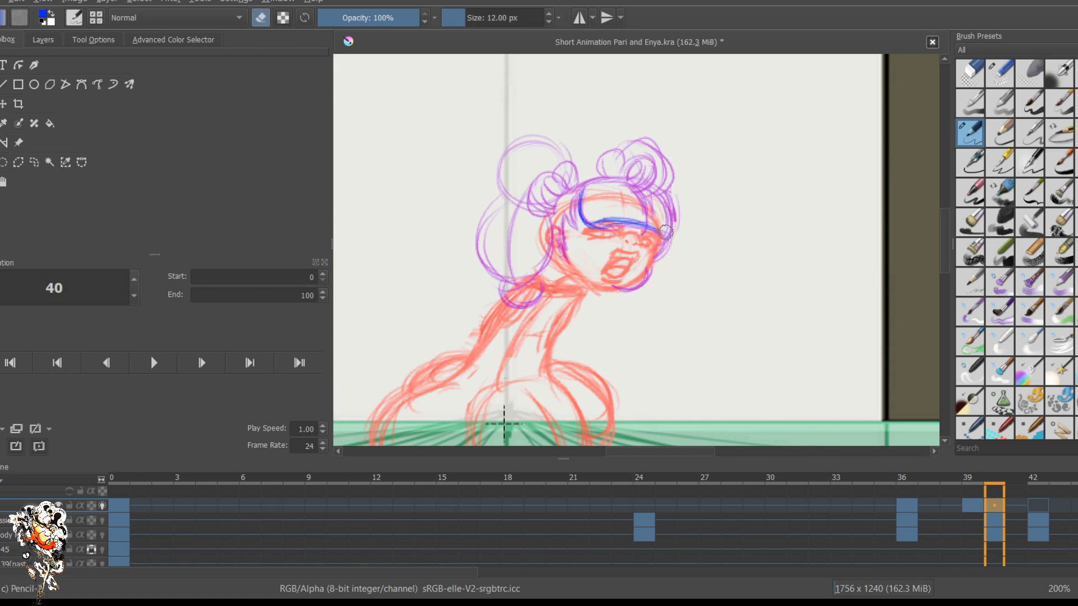
left_click_drag(667, 232, 592, 224)
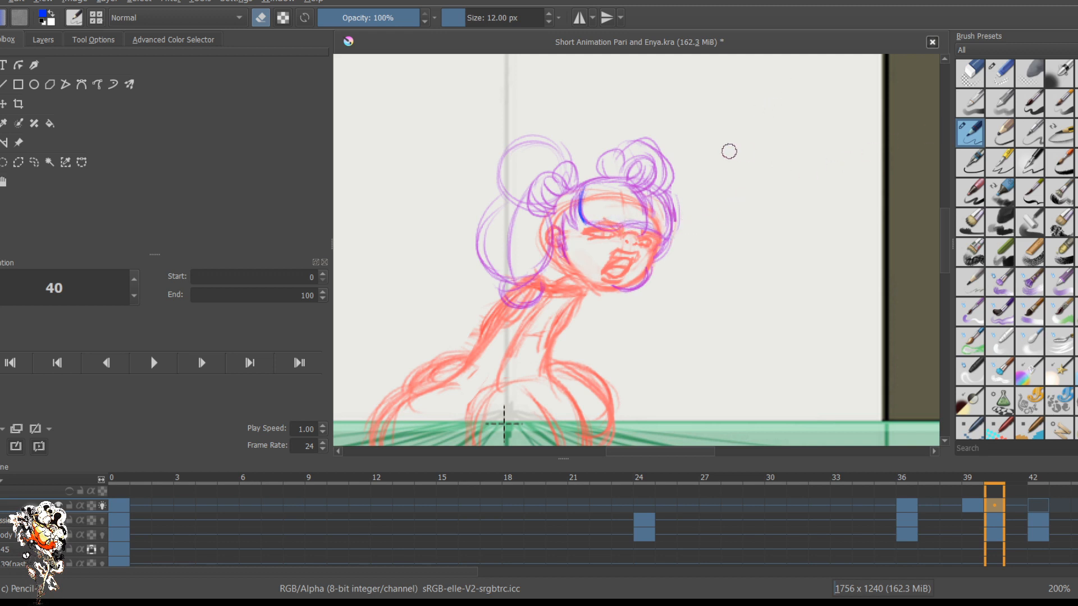
Step: Redraw the fringe's lower edge on frame 40 with the pencil at 5 px, closing the outline and adding the inner parting strand
key("bracketleft")
key("bracketleft")
key("e")
left_click_drag(670, 223, 581, 217)
key("ctrl+z")
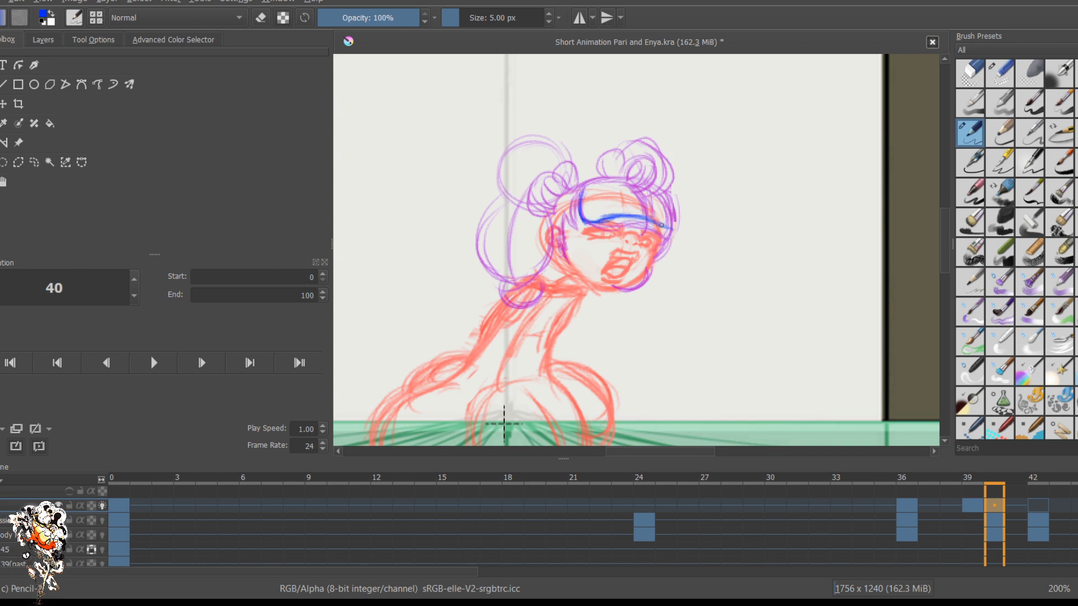
mouse_move(653, 184)
left_mouse_down()
mouse_move(663, 224)
mouse_move(679, 205)
mouse_move(657, 214)
mouse_move(660, 225)
mouse_move(682, 201)
left_mouse_up()
mouse_move(614, 180)
left_mouse_down()
mouse_move(640, 186)
mouse_move(592, 185)
mouse_move(616, 176)
mouse_move(588, 212)
left_mouse_up()
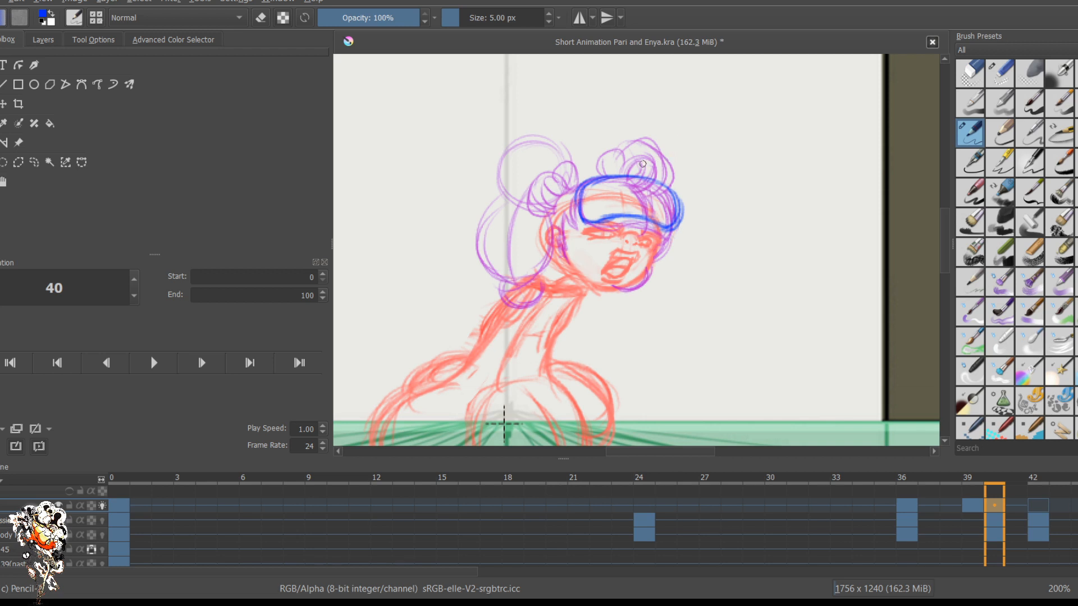
mouse_move(613, 171)
left_mouse_down()
mouse_move(578, 214)
mouse_move(602, 218)
left_mouse_up()
mouse_move(639, 175)
left_mouse_down()
mouse_move(638, 218)
mouse_move(647, 215)
left_mouse_up()
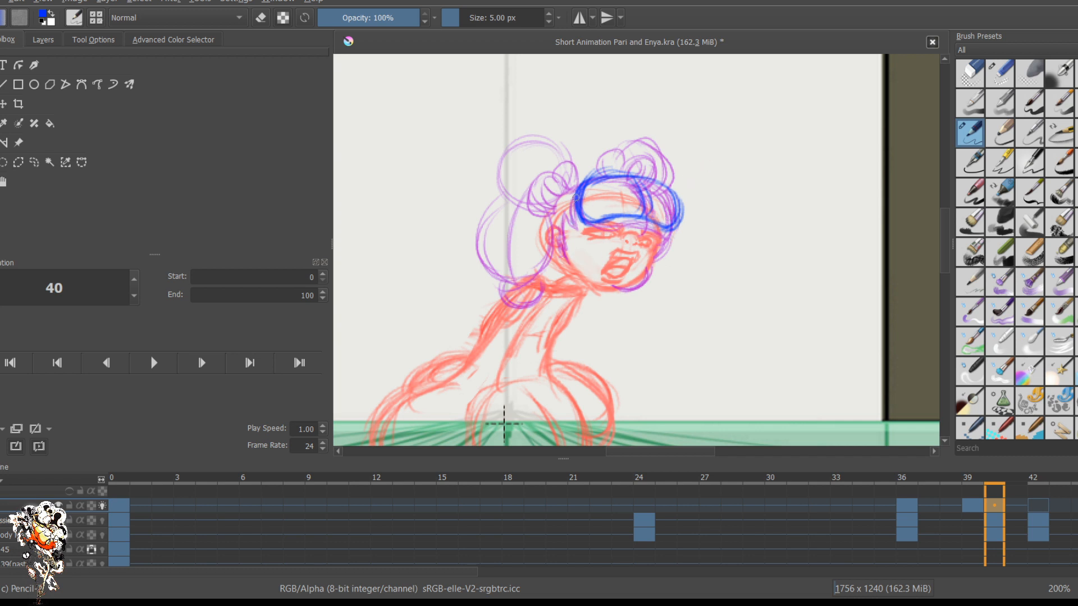
Step: Draw the strands beside the ear, the near bun with its knot loops, and the two-part ponytail on frame 40
left_click_drag(575, 198, 570, 254)
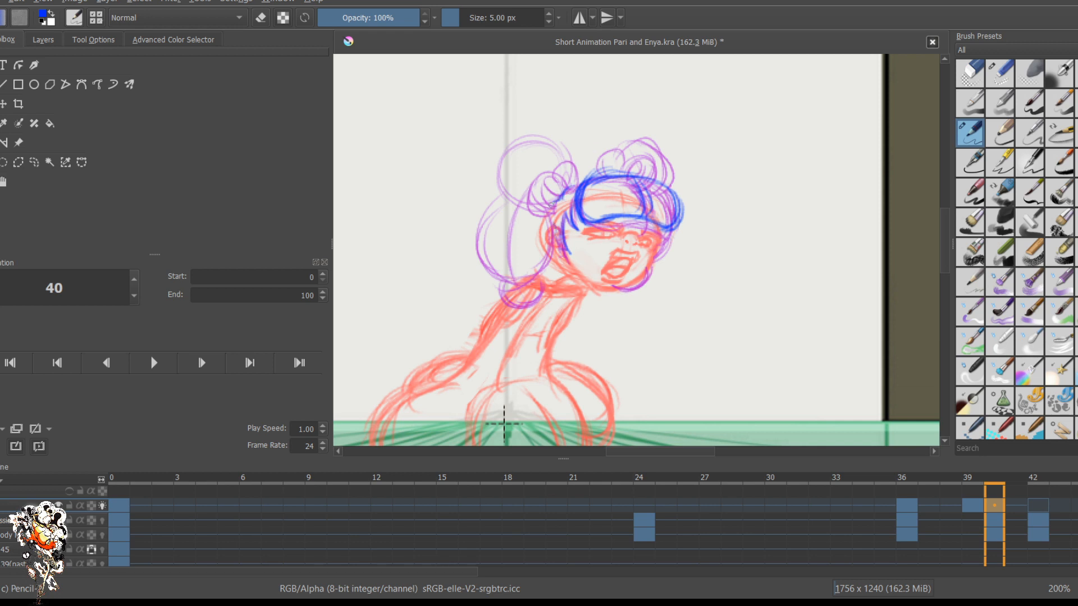
left_click_drag(554, 203, 546, 223)
mouse_move(585, 163)
left_mouse_down()
mouse_move(583, 179)
mouse_move(569, 178)
mouse_move(578, 184)
mouse_move(574, 157)
mouse_move(557, 169)
mouse_move(575, 189)
mouse_move(553, 187)
mouse_move(564, 174)
mouse_move(533, 188)
mouse_move(544, 216)
mouse_move(568, 193)
mouse_move(527, 136)
mouse_move(493, 162)
mouse_move(513, 207)
mouse_move(509, 198)
mouse_move(500, 260)
left_mouse_up()
left_click_drag(508, 193, 536, 281)
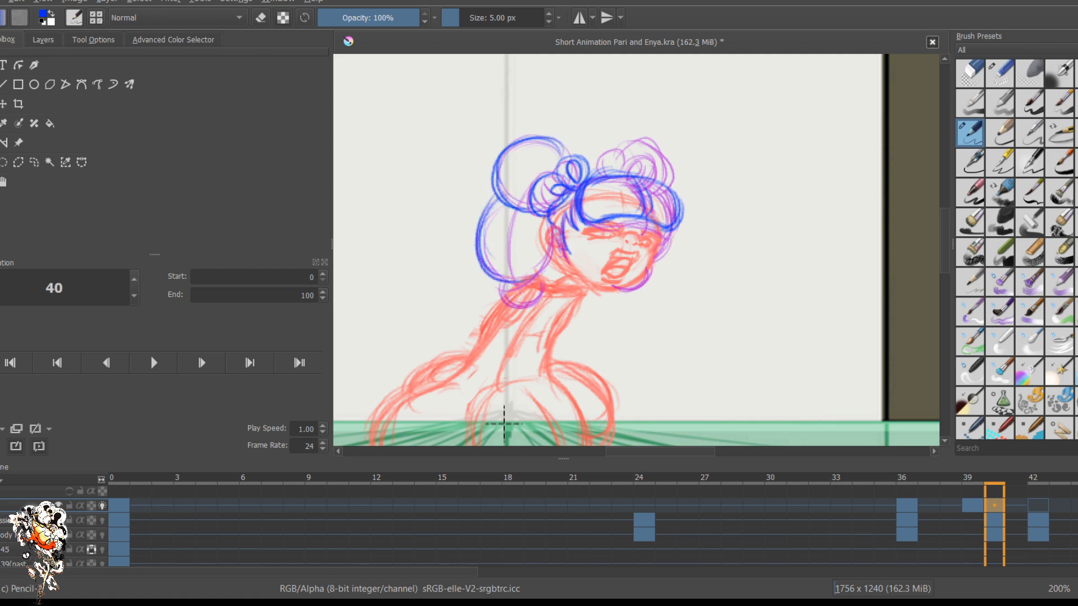
mouse_move(553, 216)
left_mouse_down()
mouse_move(504, 273)
mouse_move(521, 295)
mouse_move(504, 288)
mouse_move(533, 312)
left_mouse_up()
mouse_move(500, 277)
left_mouse_down()
mouse_move(546, 303)
mouse_move(512, 310)
mouse_move(497, 281)
left_mouse_up()
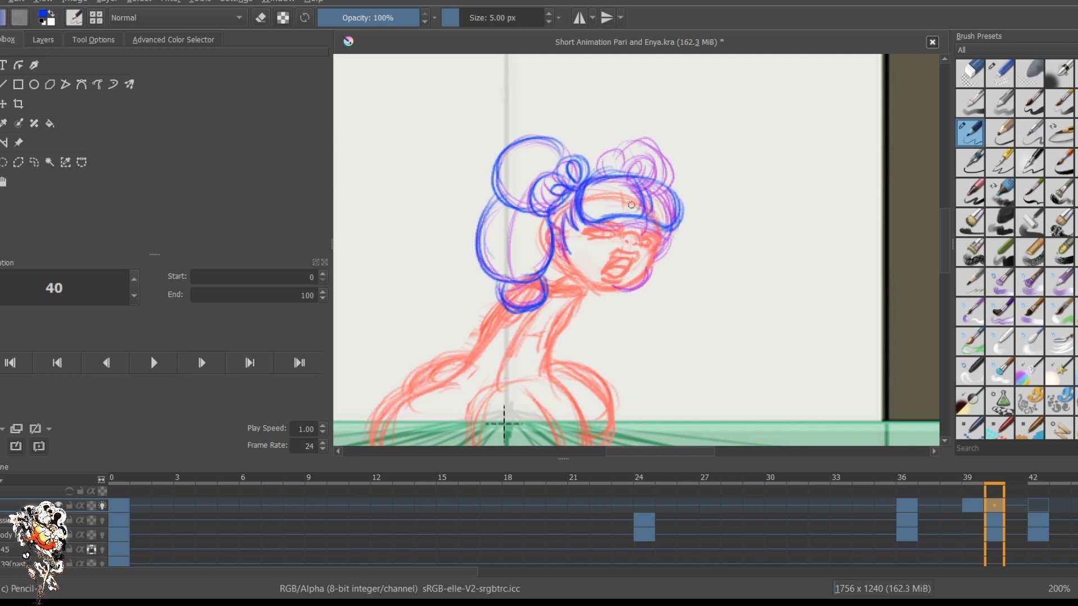
Step: Check frame 39, and draw the far bun with its loops and the far curls along the cheek and jaw on frame 40
key("comma")
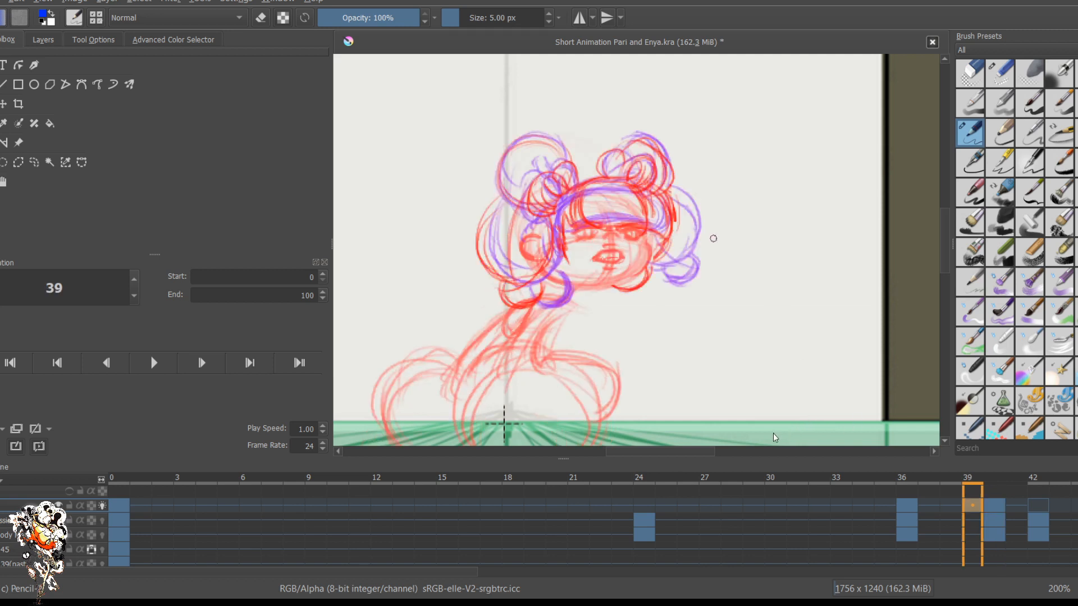
key("period")
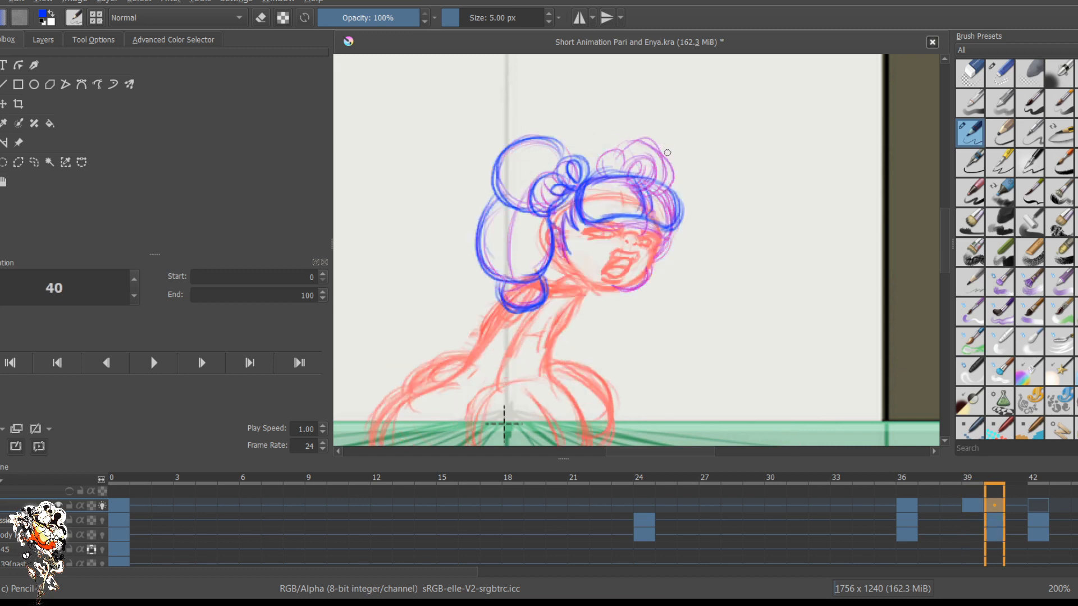
mouse_move(670, 157)
left_mouse_down()
mouse_move(667, 175)
mouse_move(640, 152)
mouse_move(655, 145)
mouse_move(619, 145)
mouse_move(611, 162)
left_mouse_up()
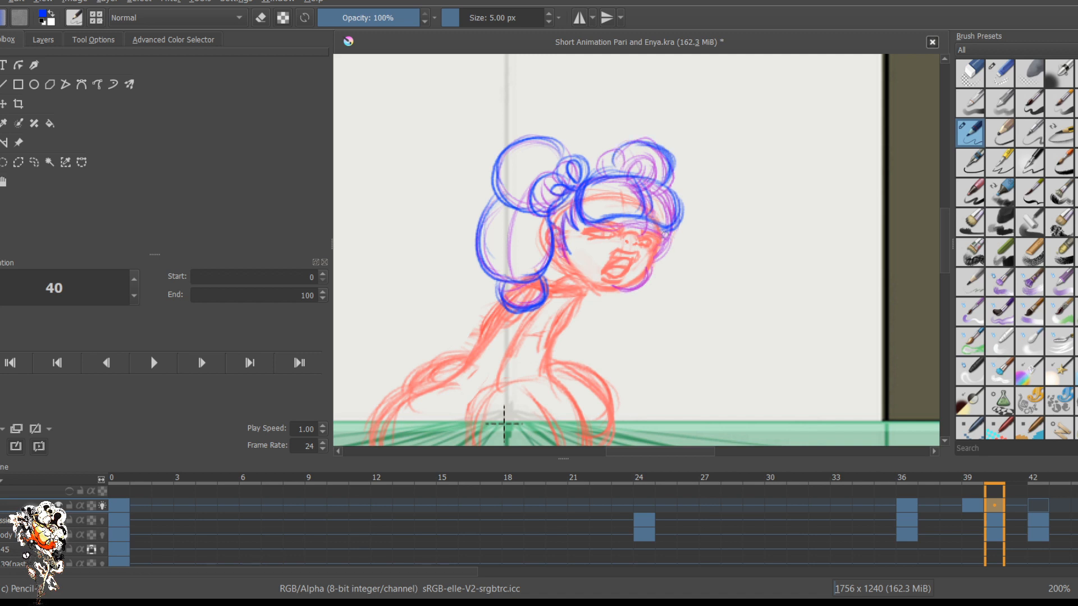
mouse_move(668, 227)
left_mouse_down()
mouse_move(648, 272)
mouse_move(620, 292)
left_mouse_up()
mouse_move(638, 163)
left_mouse_down()
mouse_move(631, 175)
mouse_move(651, 158)
mouse_move(623, 173)
mouse_move(612, 161)
mouse_move(611, 175)
left_mouse_up()
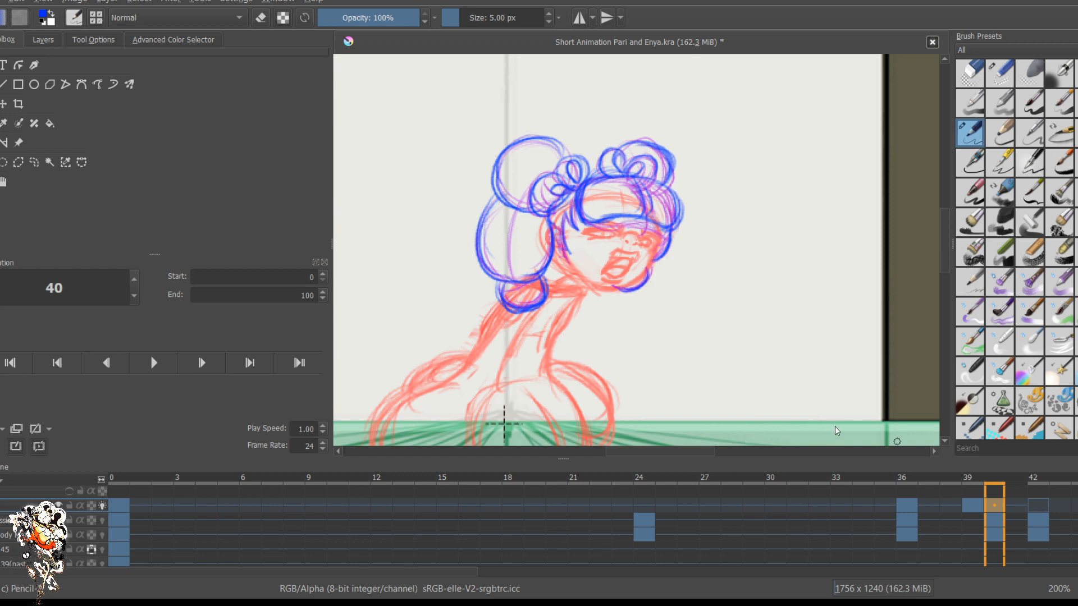
Step: Remove the hair keyframe on frame 39 and check the hair between frames 37 and 39
key("Left")
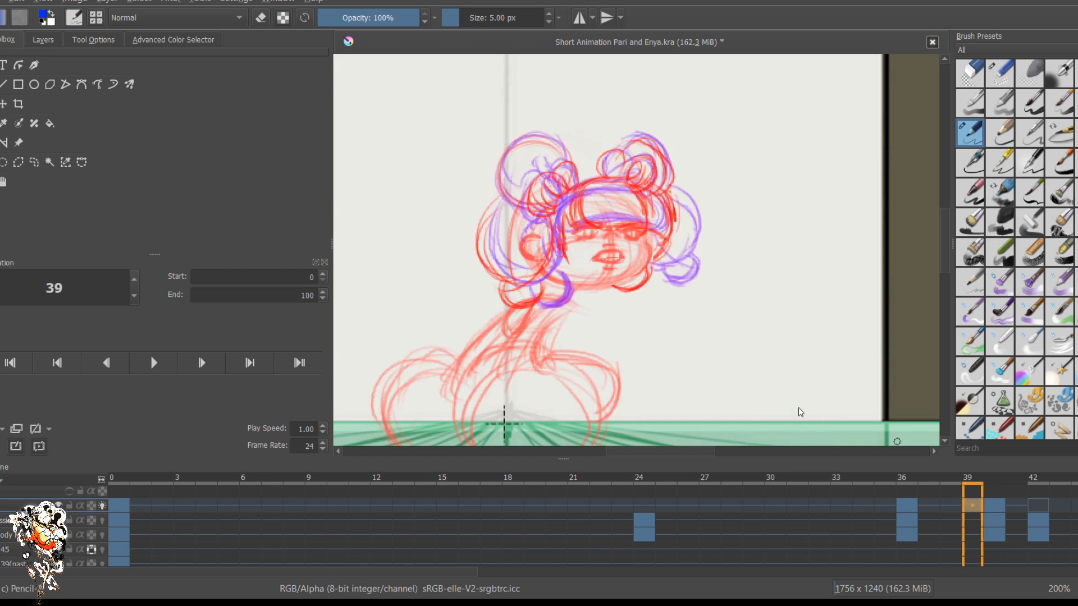
key("Left")
key("Left")
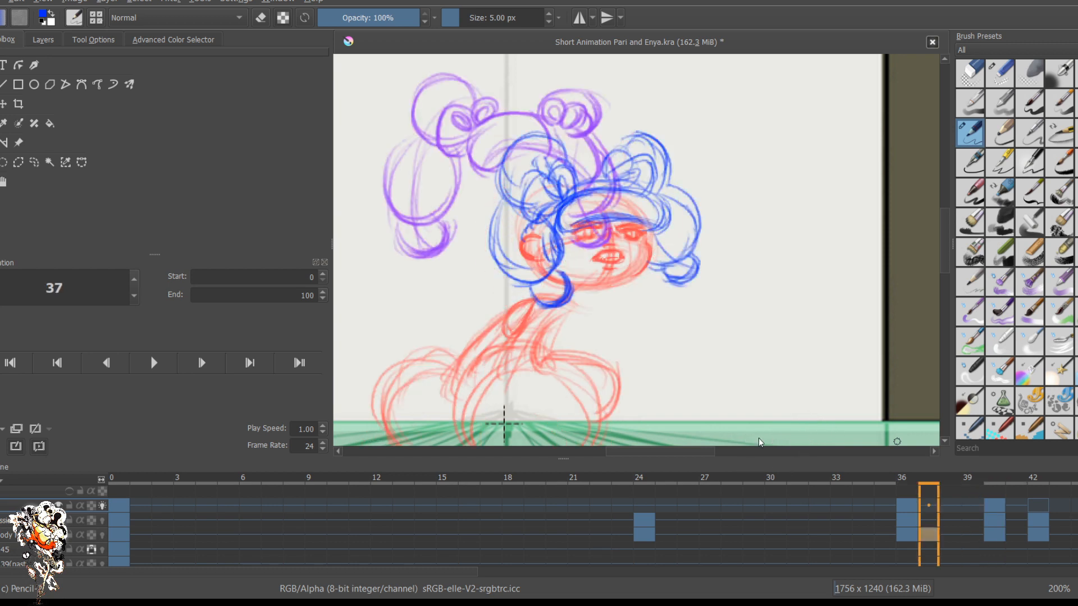
key("Right")
key("Right")
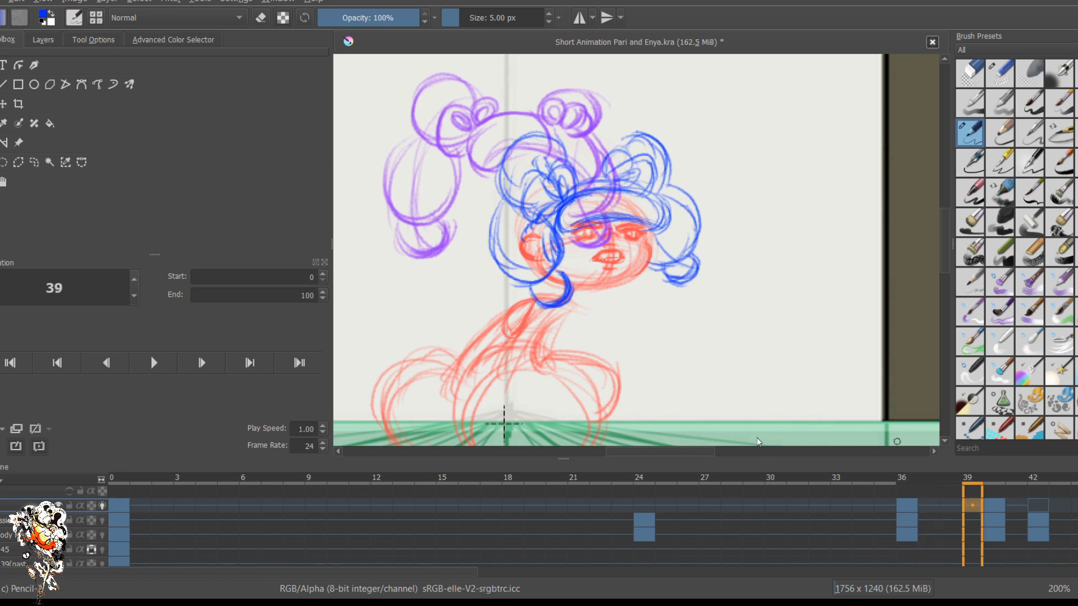
Step: Compare the hair drawings by stepping back to frame 36 and forward to frame 42
key("Left")
key("Left")
key("Left")
key("Right")
key("Right")
key("Right")
key("Right")
key("Right")
key("Right")
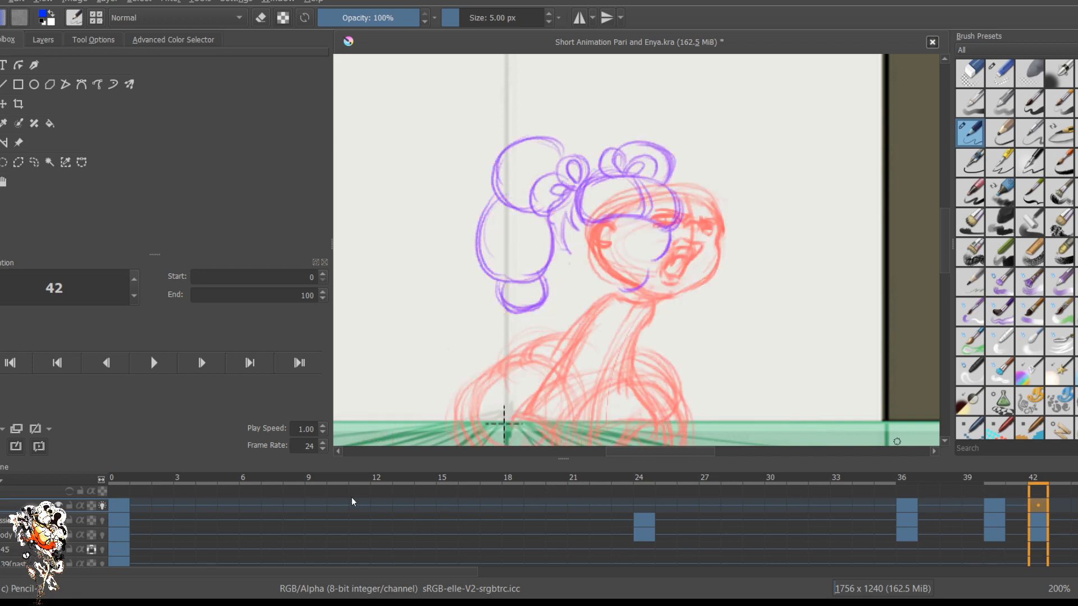
Step: Try a blue stroke along the front of the fringe on frame 46 over the rough hair drawing
scroll(351, 497, "right", 3)
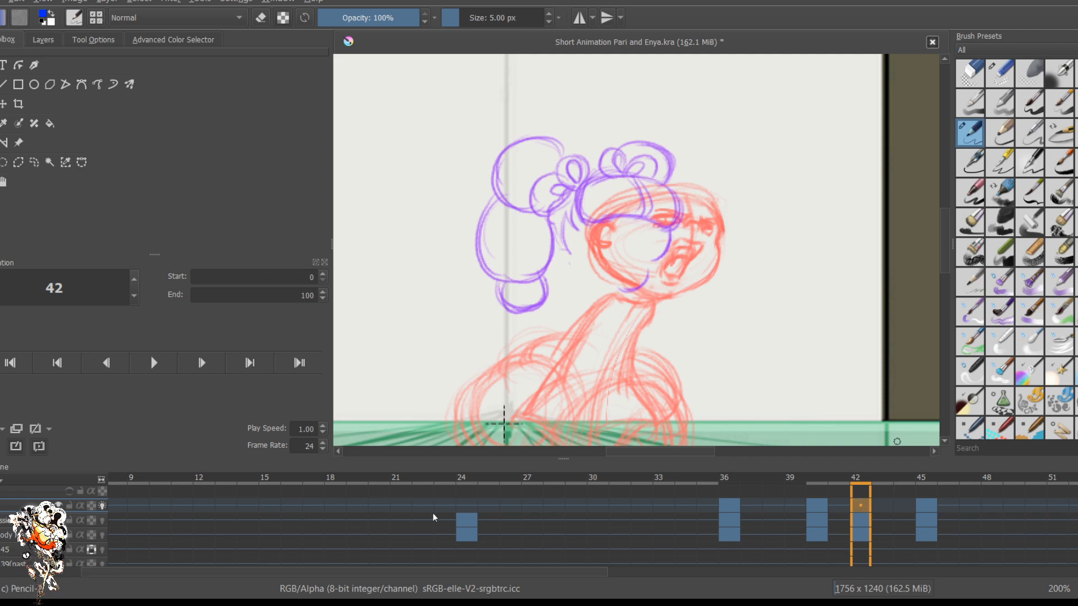
key("period")
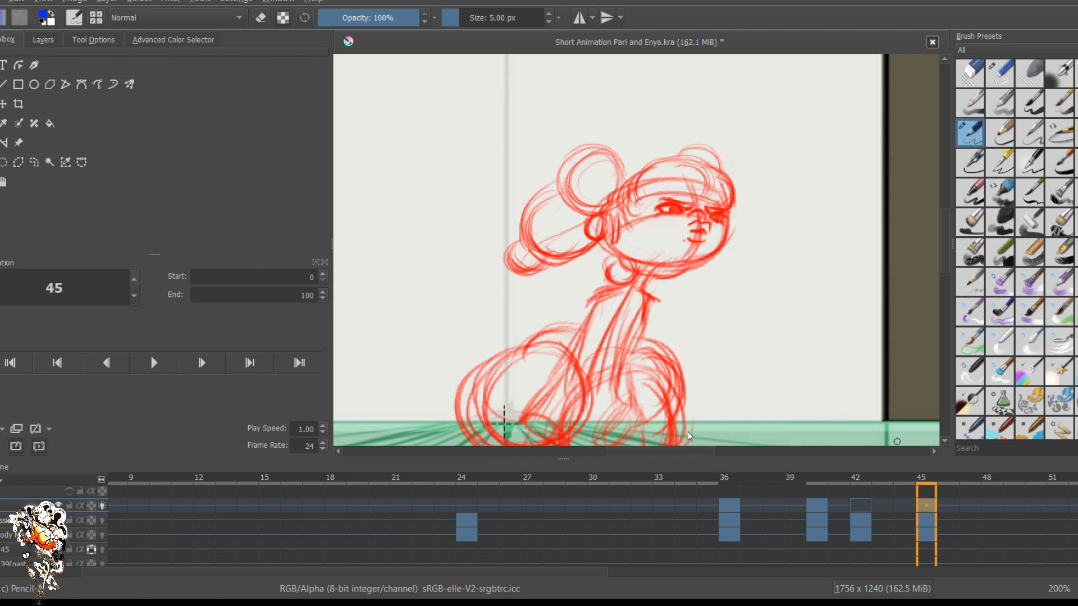
key("Left")
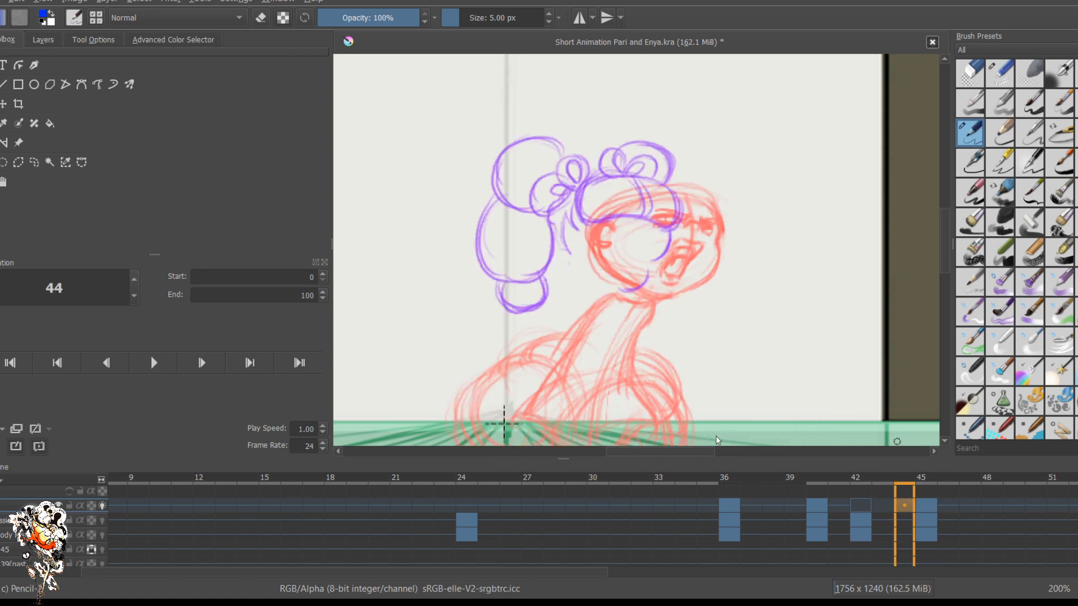
key("Right")
key("Right")
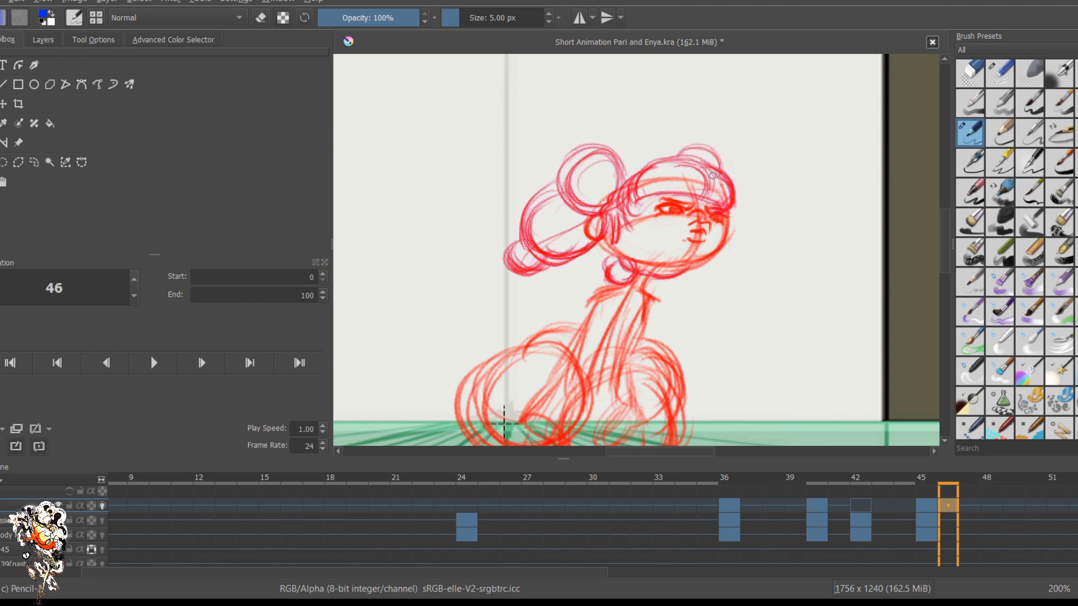
left_click_drag(717, 168, 731, 209)
key("ctrl+z")
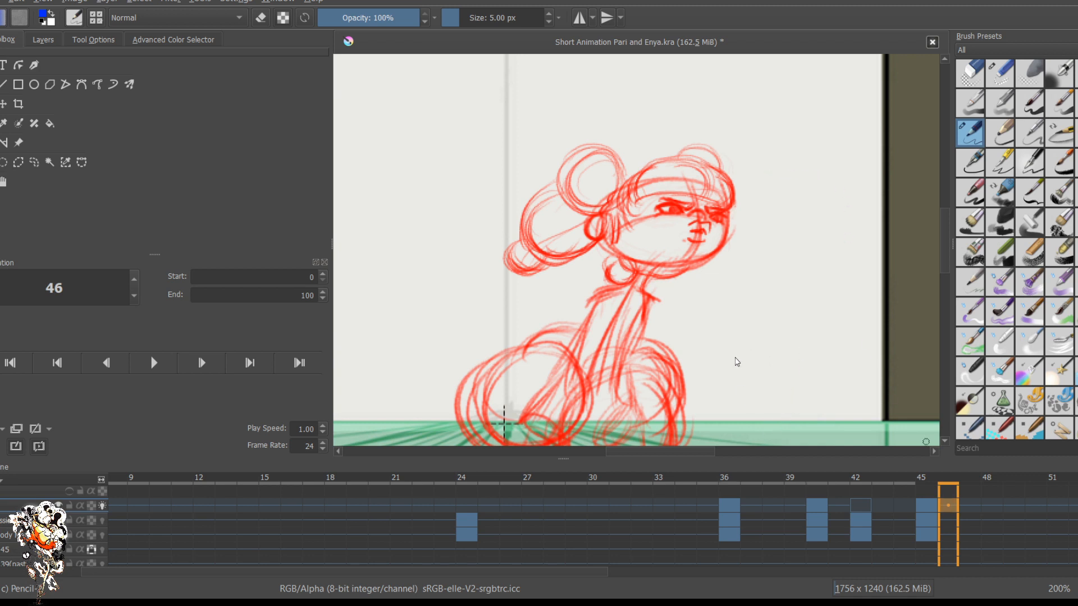
Step: Compare frames 45 and 46, and set up a blank hair keyframe on frame 46 with the previous hair as onion skin
key("Left")
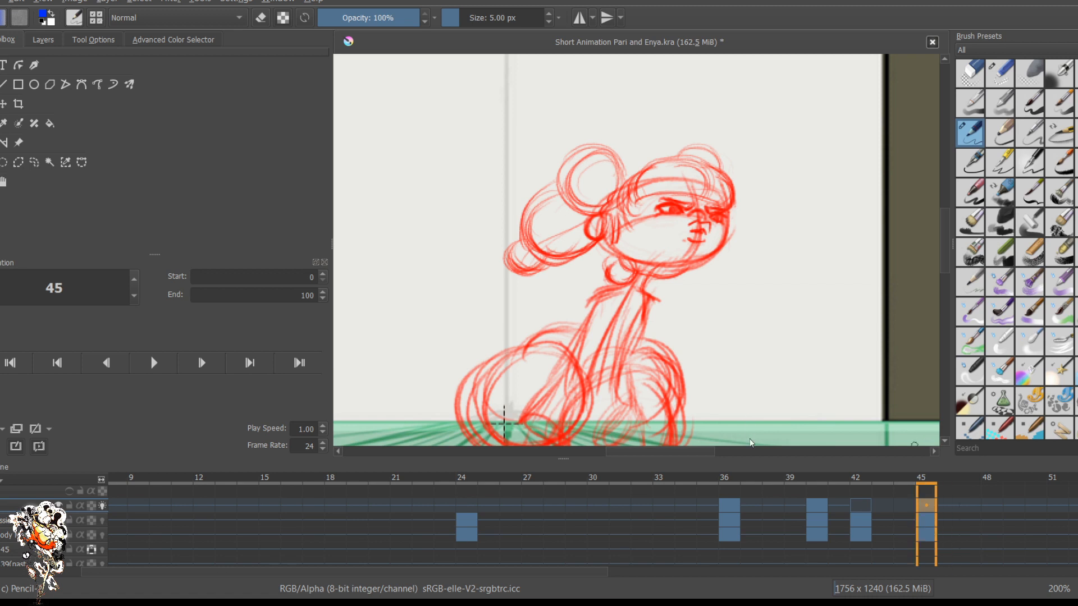
key("Right")
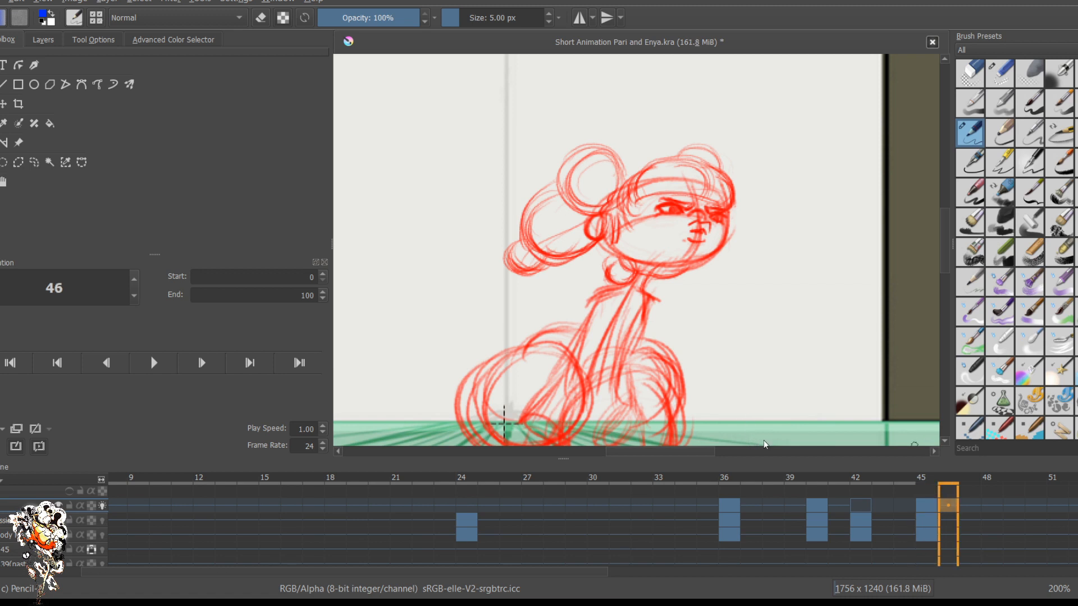
key("Left")
key("Right")
key("Right")
key("Left")
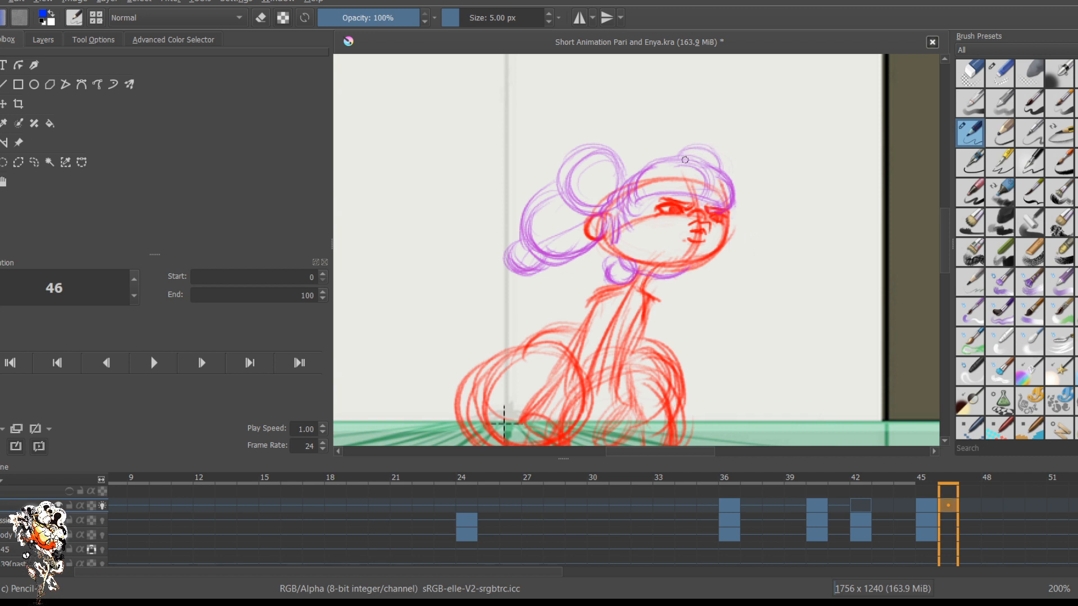
Step: Draw the fringe's parting strand, front edge and lower edge on frame 46 in blue, reducing the pencil to 4 px
left_click_drag(687, 158, 703, 183)
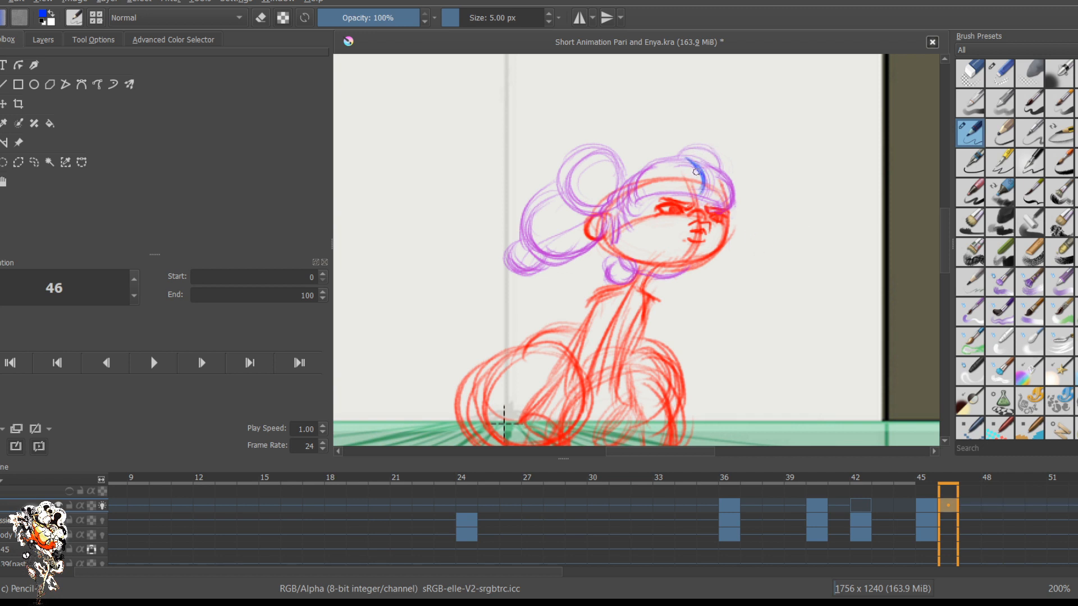
key("bracketleft")
mouse_move(695, 165)
left_mouse_down()
mouse_move(723, 179)
mouse_move(705, 195)
mouse_move(729, 202)
mouse_move(648, 204)
left_mouse_up()
left_click_drag(713, 197, 645, 201)
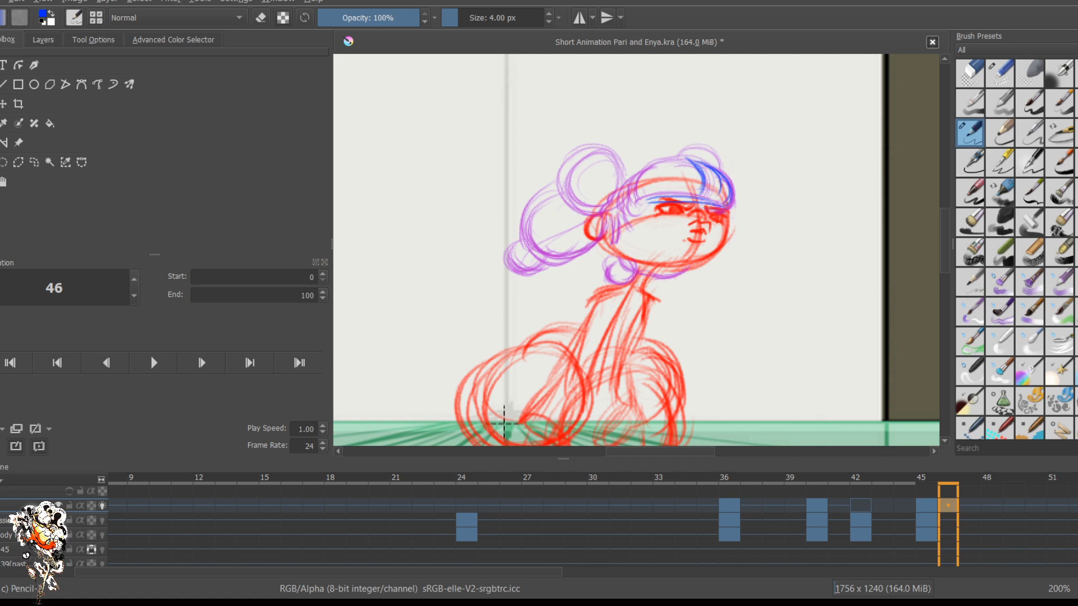
Step: Undo the fringe's lower edge, restore the blue drawing colour, and redraw the lower edge across the forehead
key("ctrl+z")
key("d")
key("ctrl+z")
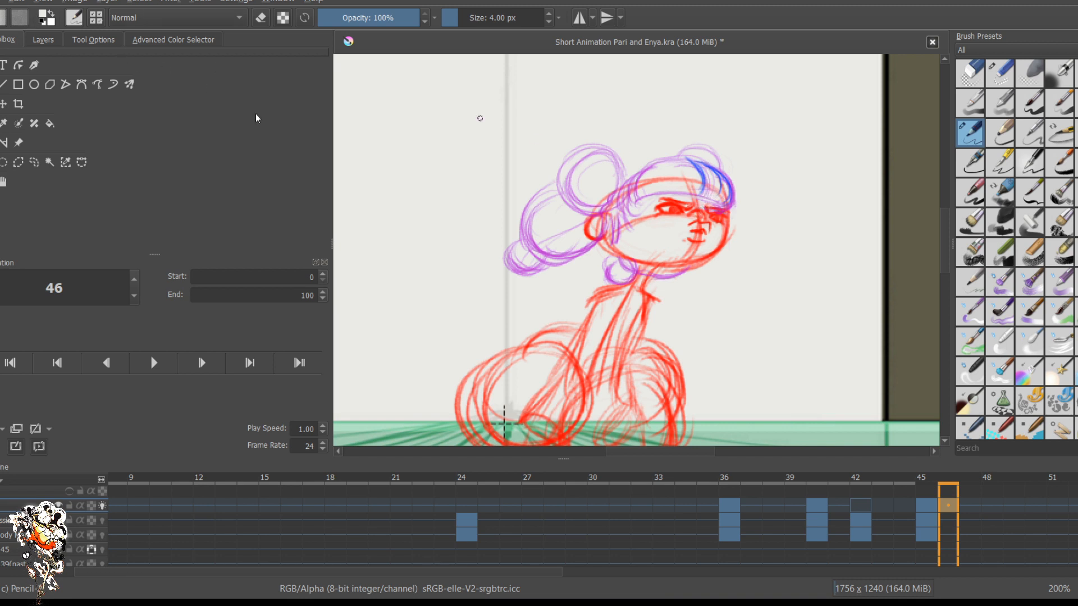
left_click(518, 360)
mouse_move(676, 196)
left_mouse_down()
mouse_move(712, 203)
mouse_move(637, 211)
left_mouse_up()
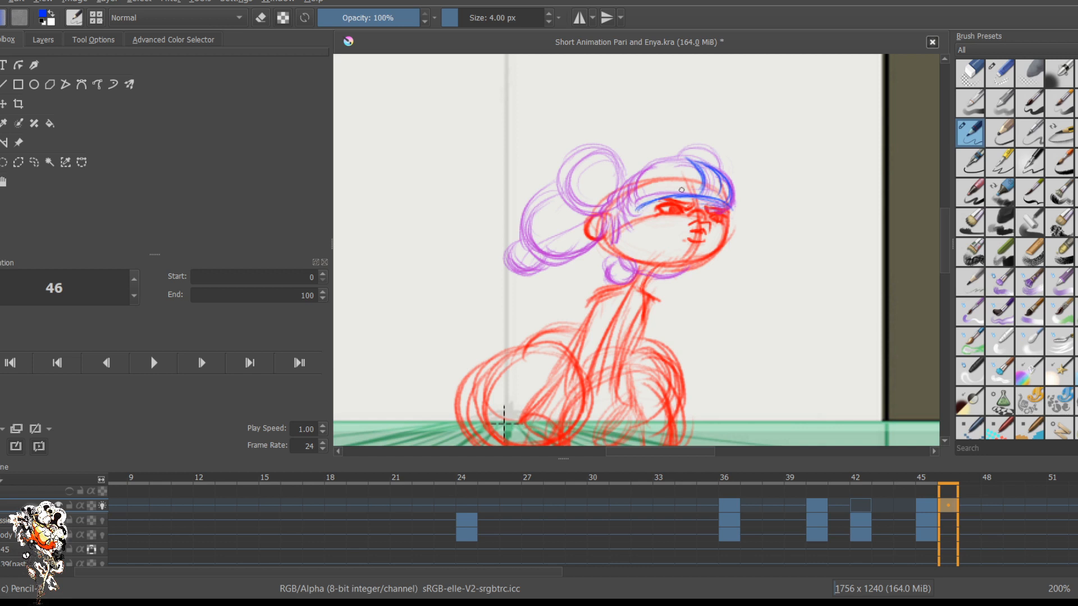
Step: Complete the fringe outline around the top of the head on frame 46 and add the far bun behind it
left_click_drag(652, 163, 632, 213)
left_click_drag(719, 159, 642, 171)
left_click_drag(726, 200, 643, 202)
mouse_move(713, 170)
left_mouse_down()
mouse_move(721, 154)
mouse_move(678, 158)
left_mouse_up()
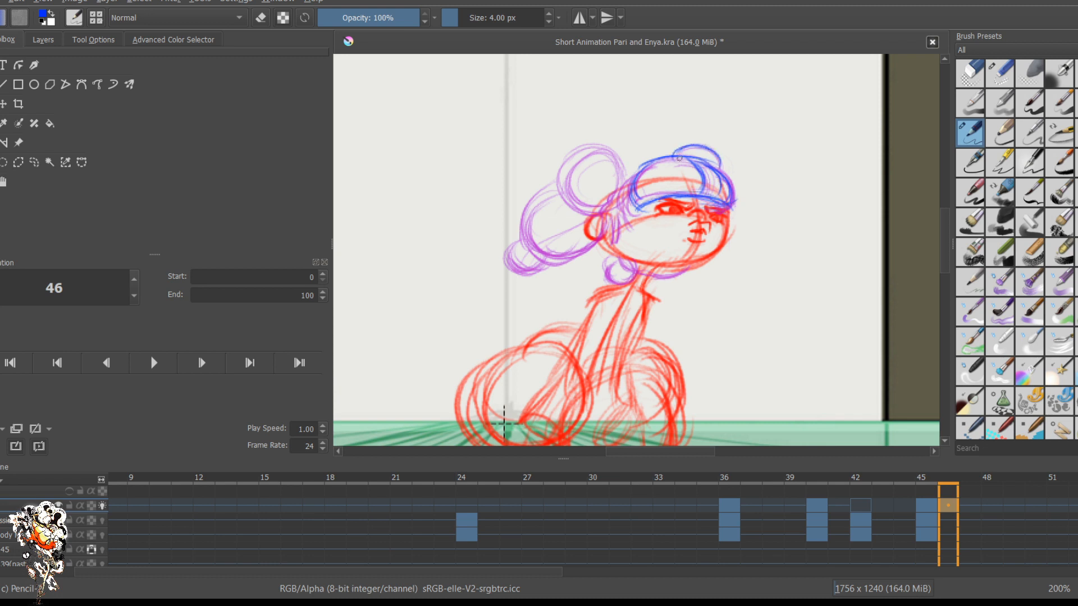
Step: Draw the curls below the jaw, the strands beside the ear, and the round near bun on frame 46
mouse_move(680, 266)
left_mouse_down()
mouse_move(661, 278)
mouse_move(688, 273)
mouse_move(632, 273)
mouse_move(634, 264)
mouse_move(607, 275)
mouse_move(609, 258)
mouse_move(604, 278)
mouse_move(613, 266)
mouse_move(634, 281)
left_mouse_up()
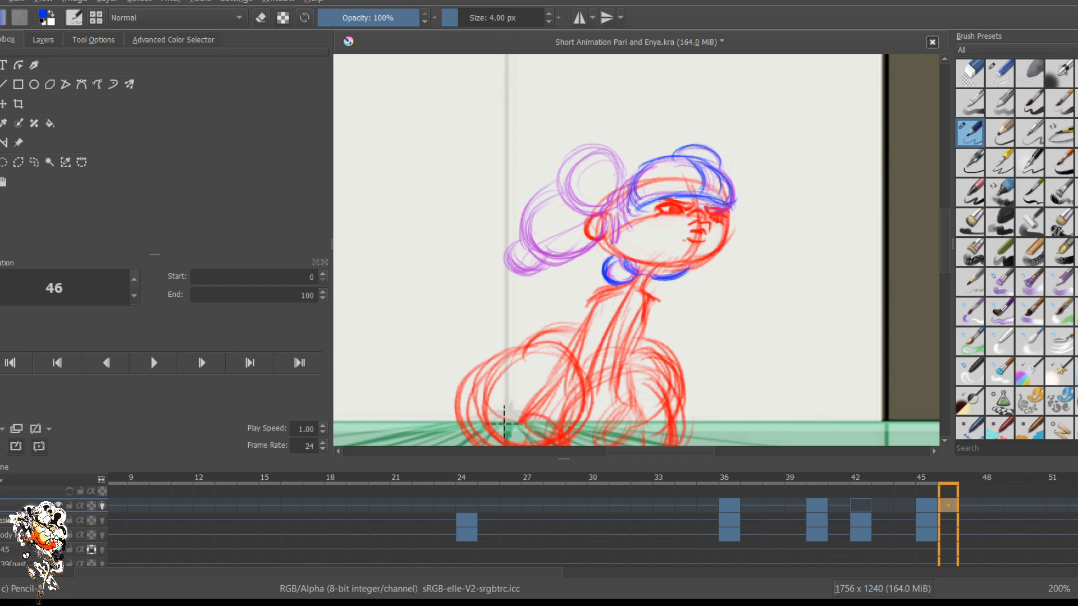
mouse_move(624, 212)
left_mouse_down()
mouse_move(610, 240)
mouse_move(609, 206)
left_mouse_up()
mouse_move(622, 153)
left_mouse_down()
mouse_move(606, 209)
mouse_move(620, 157)
mouse_move(585, 208)
mouse_move(614, 168)
mouse_move(623, 175)
mouse_move(574, 145)
mouse_move(617, 165)
mouse_move(564, 169)
mouse_move(608, 147)
mouse_move(560, 188)
left_mouse_up()
left_click_drag(581, 151, 561, 213)
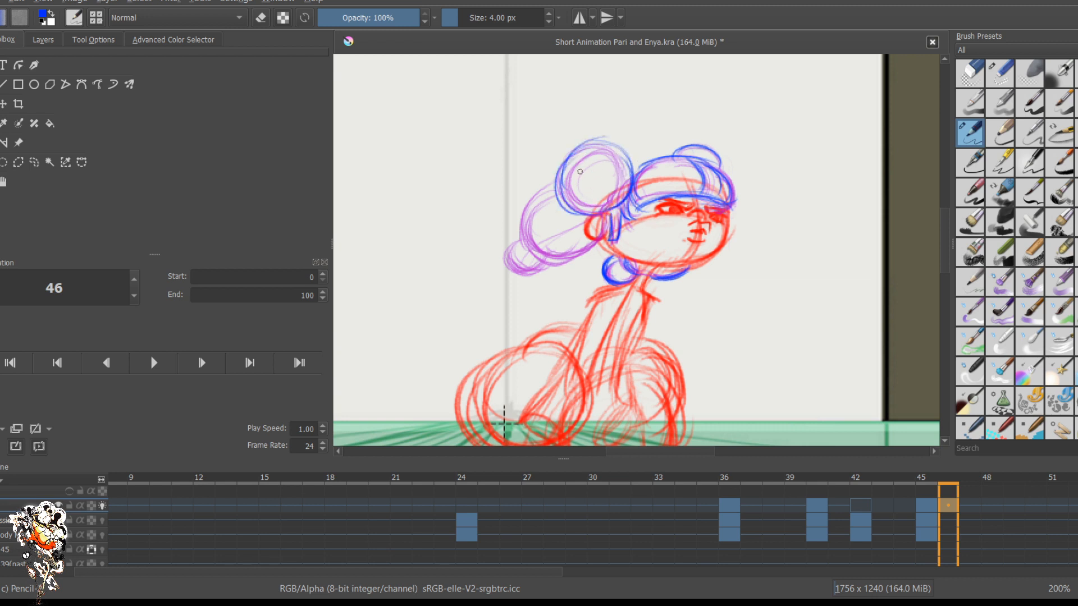
Step: Draw the ponytail and its rounded tip behind the near bun, and move the hair keyframe from frame 46 to frame 45
left_click_drag(595, 181, 555, 216)
left_click_drag(596, 142, 626, 177)
left_click_drag(554, 183, 525, 236)
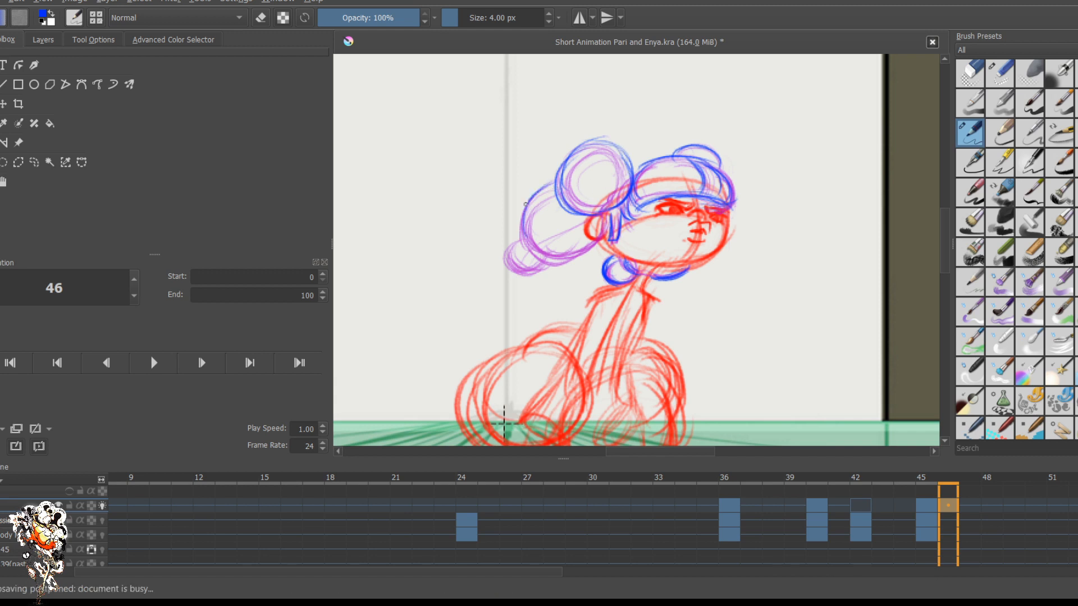
mouse_move(540, 200)
left_mouse_down()
mouse_move(523, 245)
mouse_move(554, 264)
mouse_move(589, 262)
left_mouse_up()
mouse_move(604, 213)
left_mouse_down()
mouse_move(566, 258)
mouse_move(505, 258)
mouse_move(547, 273)
left_mouse_up()
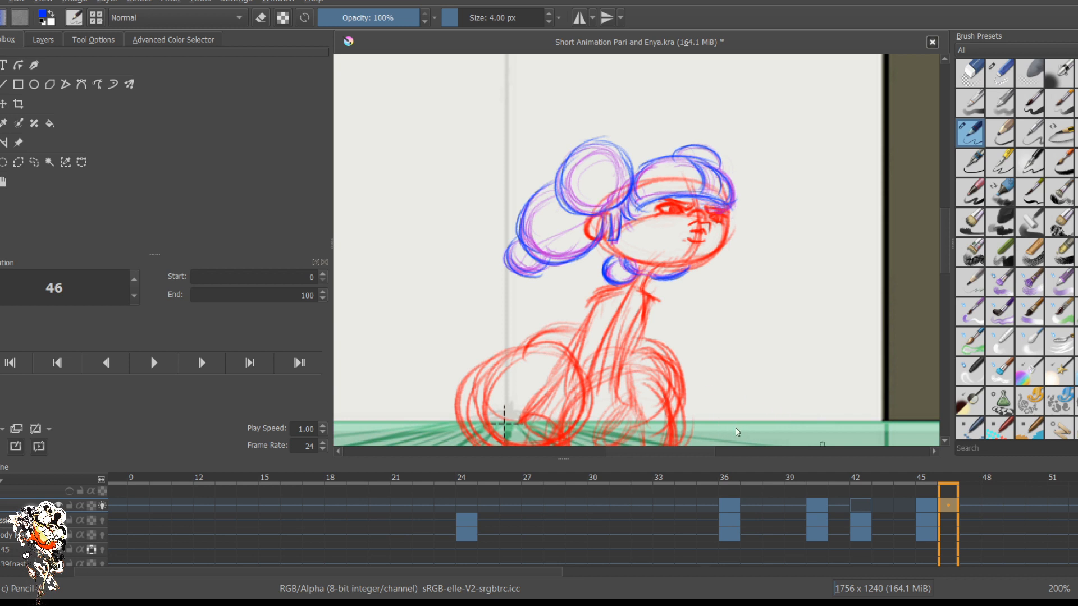
key("Left")
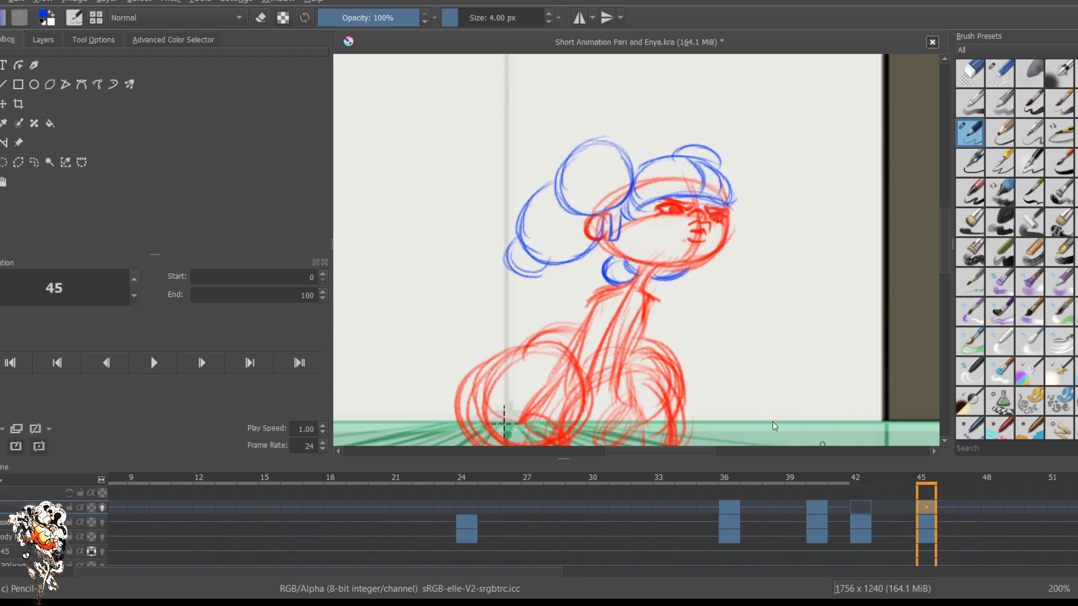
Step: Flip through frames 40 to 45 to compare the hair placement against the changing head poses
key("Left")
key("Left")
key("Left")
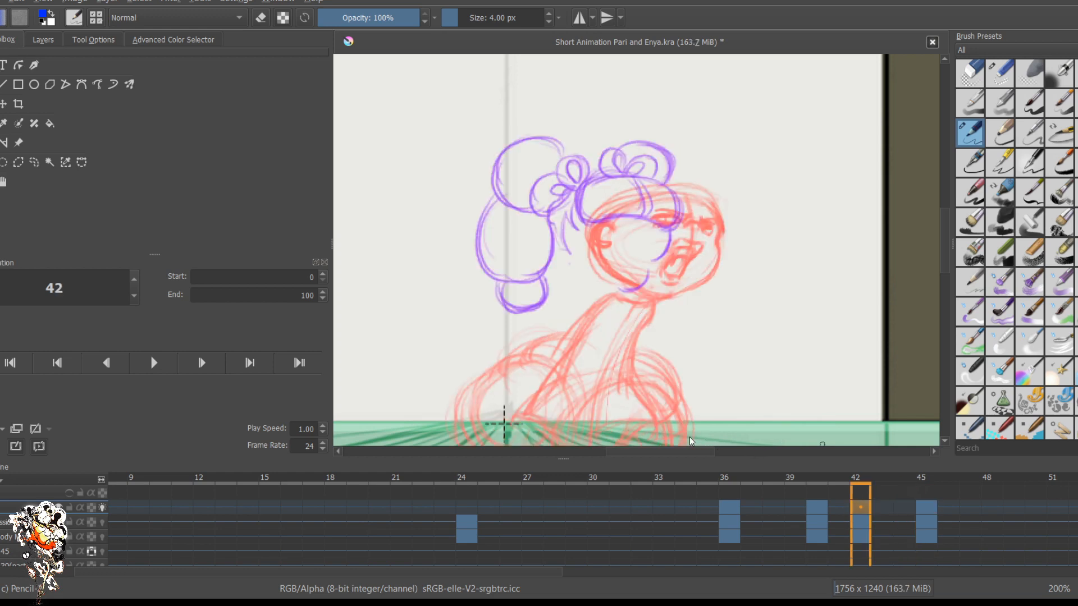
key("Left")
key("Left")
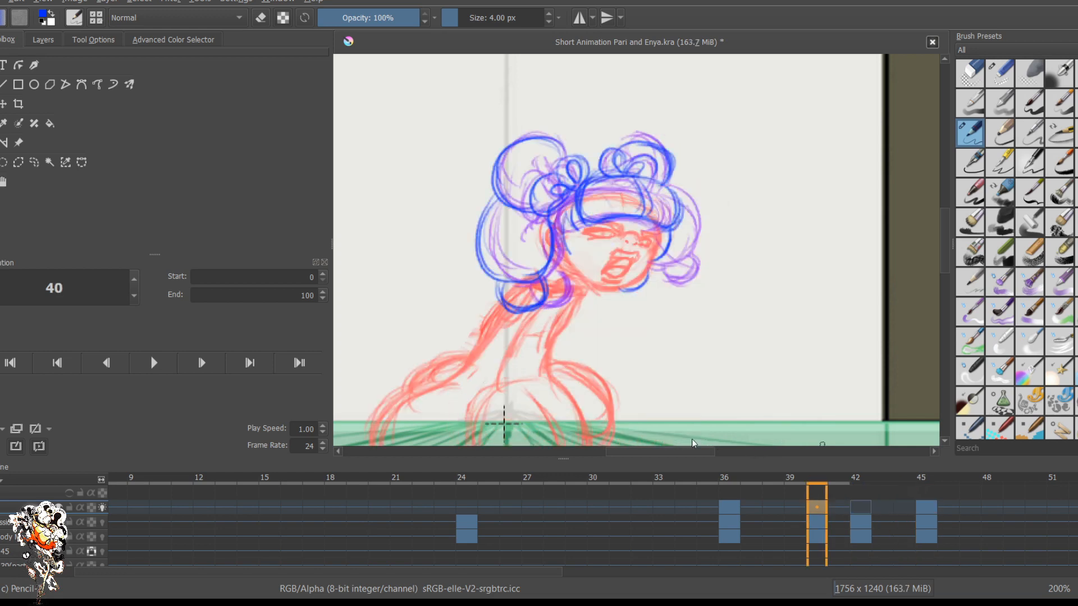
key("Right")
key("Right")
key("Right")
key("Right")
key("Right")
key("Left")
key("Left")
key("Left")
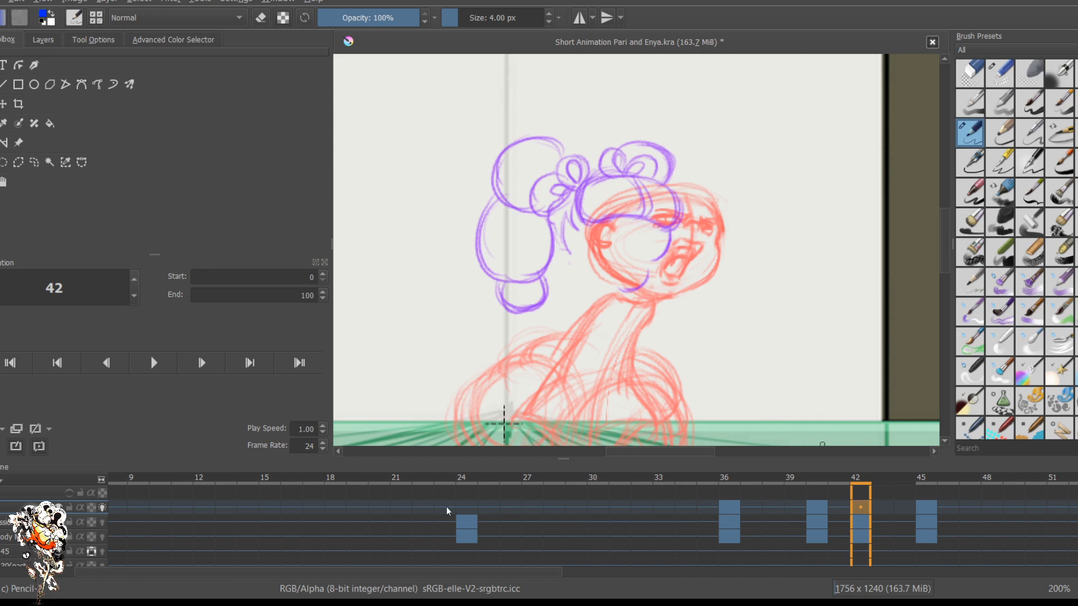
Step: Sketch a small blue demonstration shape with an arched top and wavy lower edge beside the face on frame 42
left_click_drag(847, 274, 736, 306)
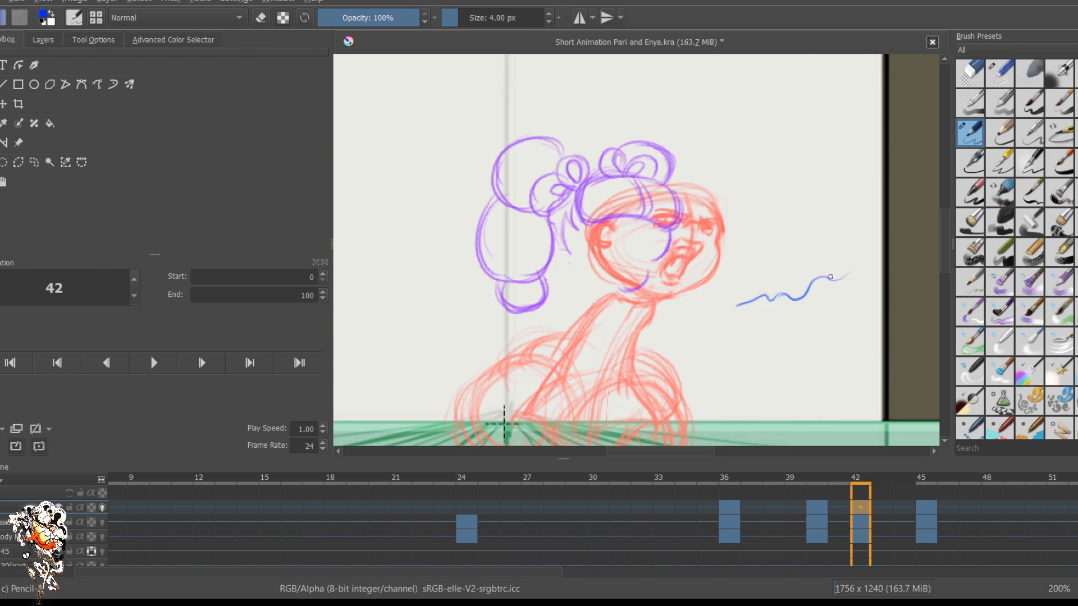
mouse_move(826, 274)
left_mouse_down()
mouse_move(818, 257)
mouse_move(796, 295)
mouse_move(744, 298)
left_mouse_up()
left_click_drag(818, 256, 760, 274)
mouse_move(848, 219)
left_mouse_down()
mouse_move(769, 225)
mouse_move(802, 210)
mouse_move(750, 249)
mouse_move(846, 246)
left_mouse_up()
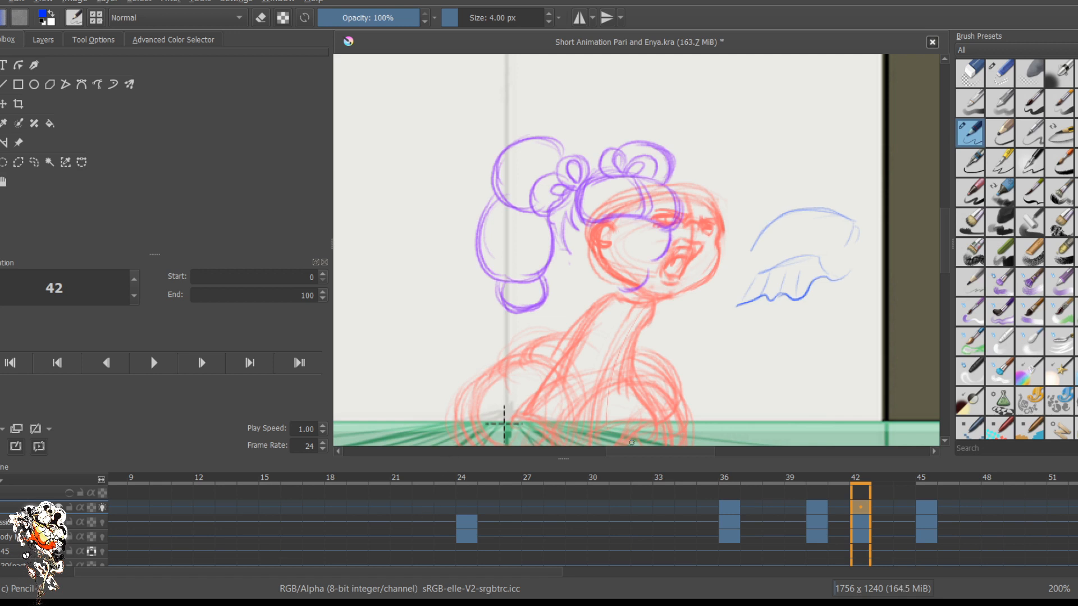
mouse_move(852, 198)
left_mouse_down()
mouse_move(836, 219)
mouse_move(854, 208)
mouse_move(849, 224)
mouse_move(861, 188)
left_mouse_up()
mouse_move(859, 227)
left_mouse_down()
mouse_move(852, 241)
mouse_move(866, 234)
mouse_move(835, 281)
mouse_move(818, 281)
mouse_move(826, 253)
left_mouse_up()
mouse_move(852, 258)
left_mouse_down()
mouse_move(801, 259)
mouse_move(836, 268)
mouse_move(831, 251)
mouse_move(843, 270)
mouse_move(856, 260)
mouse_move(860, 270)
mouse_move(847, 276)
mouse_move(865, 257)
left_mouse_up()
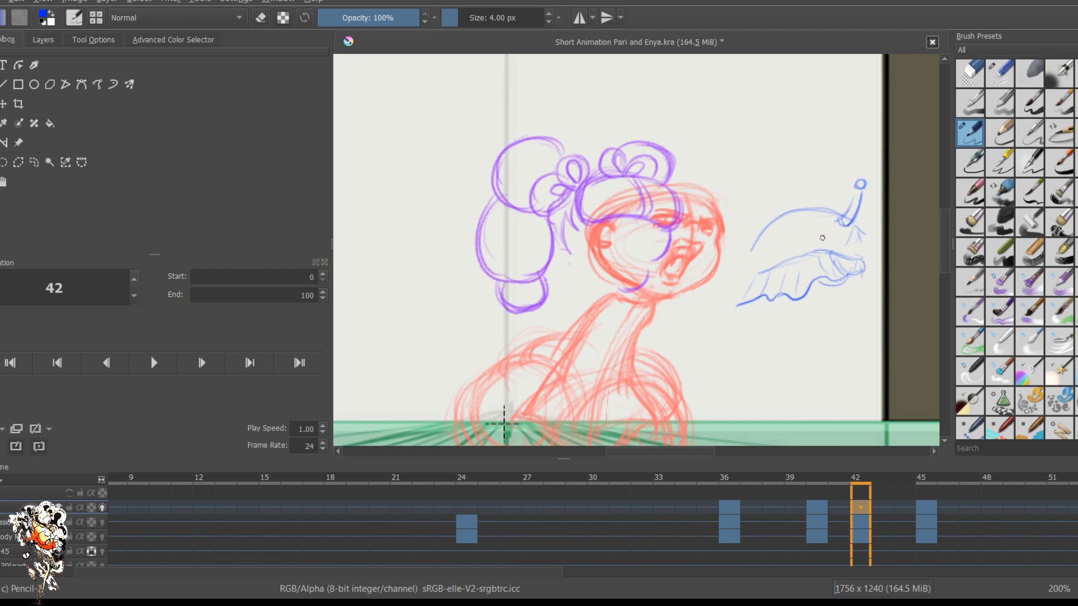
Step: Erase the demonstration sketch beside the face and return to the 4 px pencil
key("e")
mouse_move(858, 186)
left_mouse_down()
mouse_move(859, 208)
mouse_move(806, 193)
mouse_move(748, 301)
left_mouse_up()
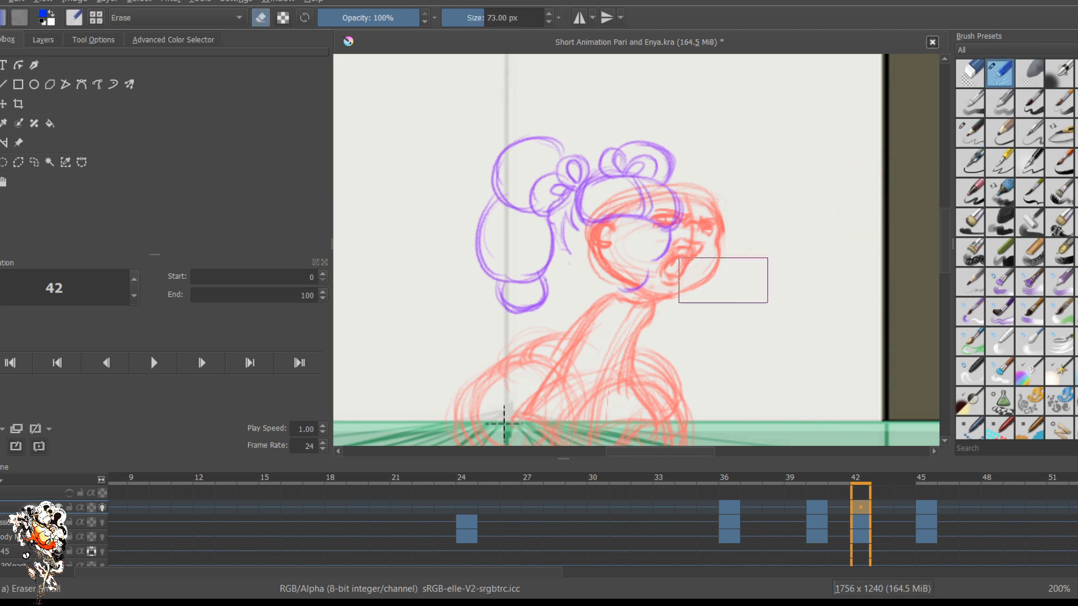
key("slash")
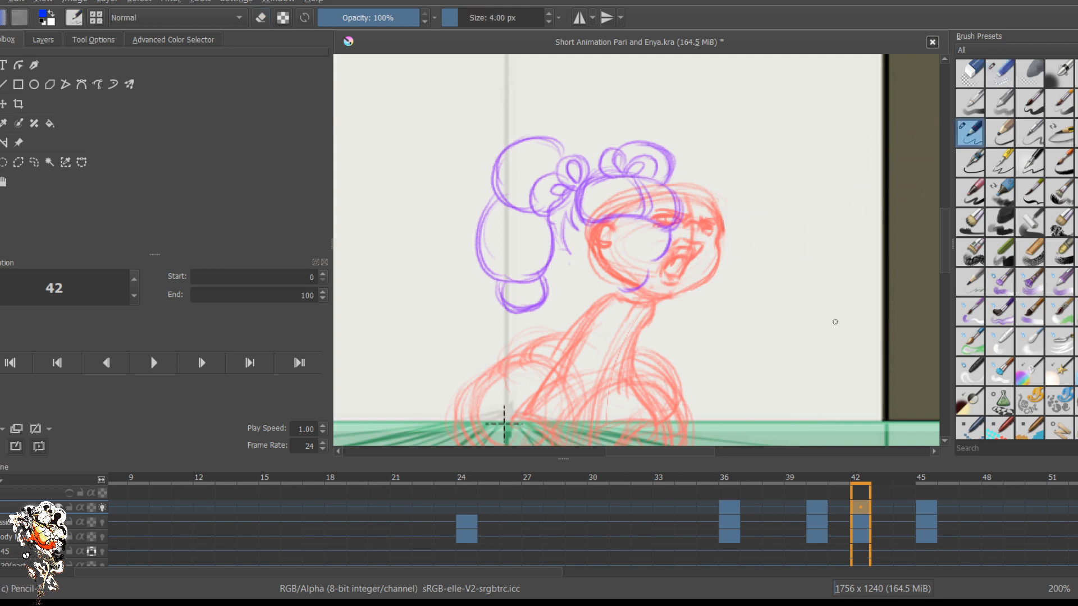
Step: Compare the poses on keyframes 40, 42 and 45, ending on frame 45
key("period")
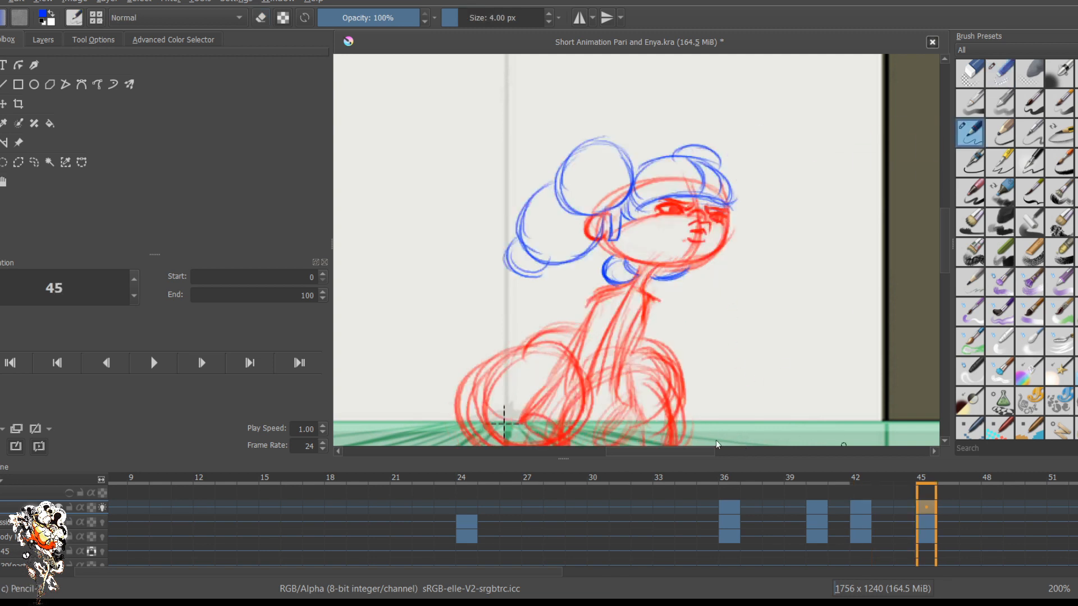
key("comma")
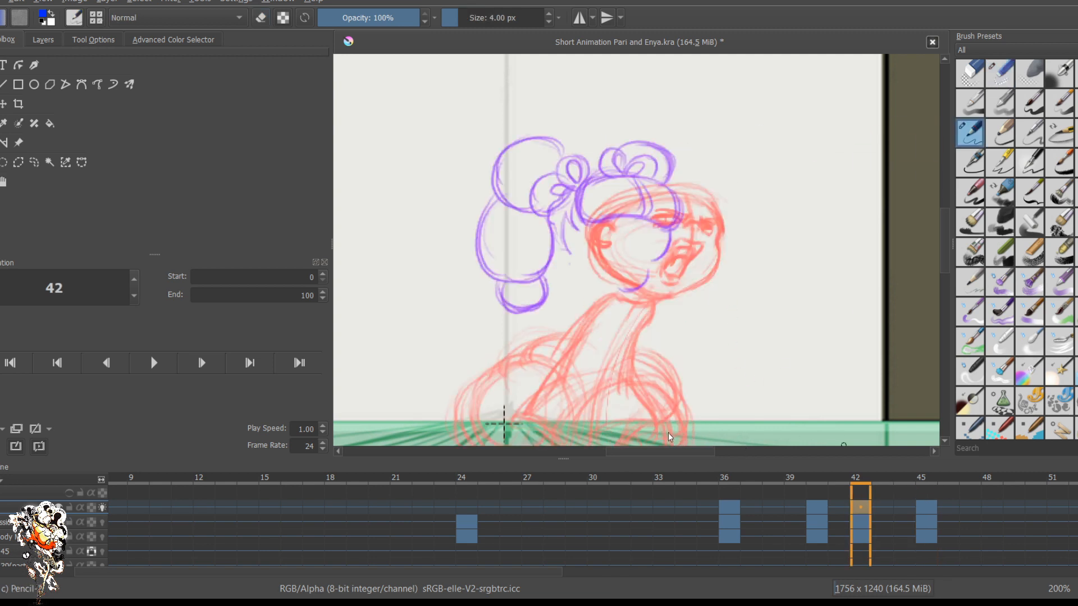
key("comma")
key("period")
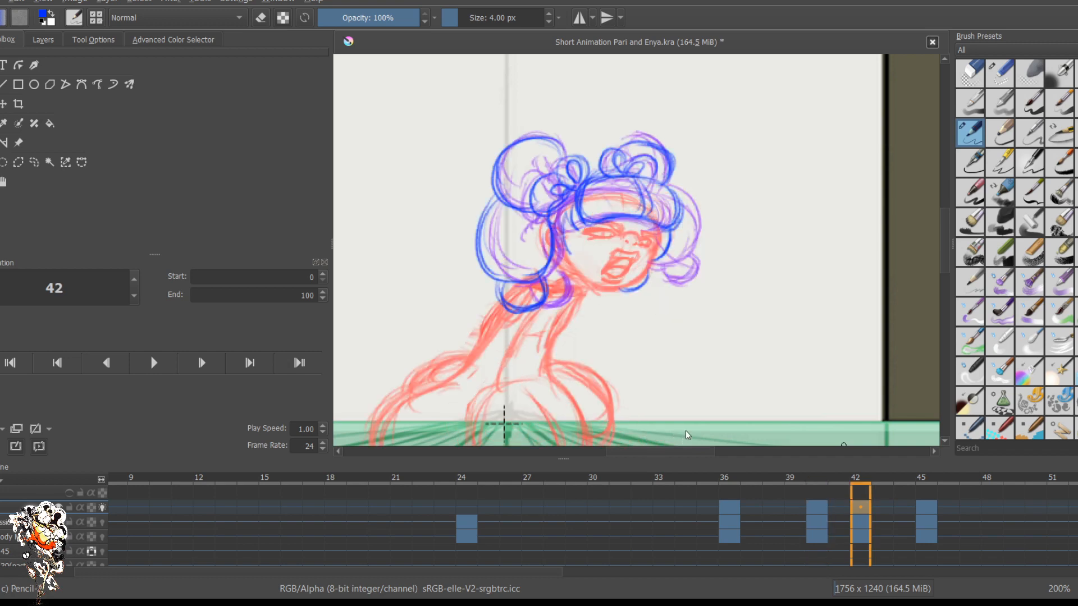
key("period")
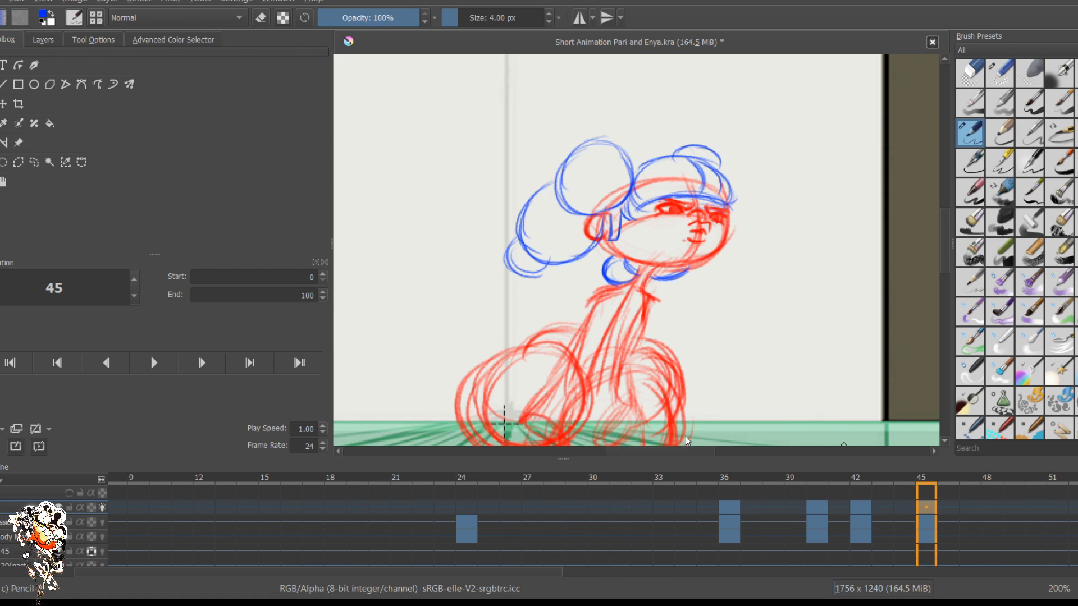
key("comma")
key("period")
Step: Erase the ponytail and its rounded tip behind the near bun on frame 45 with a 35 px eraser
key("bracketright")
key("bracketright")
key("bracketright")
key("bracketright")
key("bracketright")
key("bracketright")
key("bracketright")
key("bracketright")
key("bracketright")
key("bracketright")
key("bracketright")
key("bracketright")
key("bracketright")
key("e")
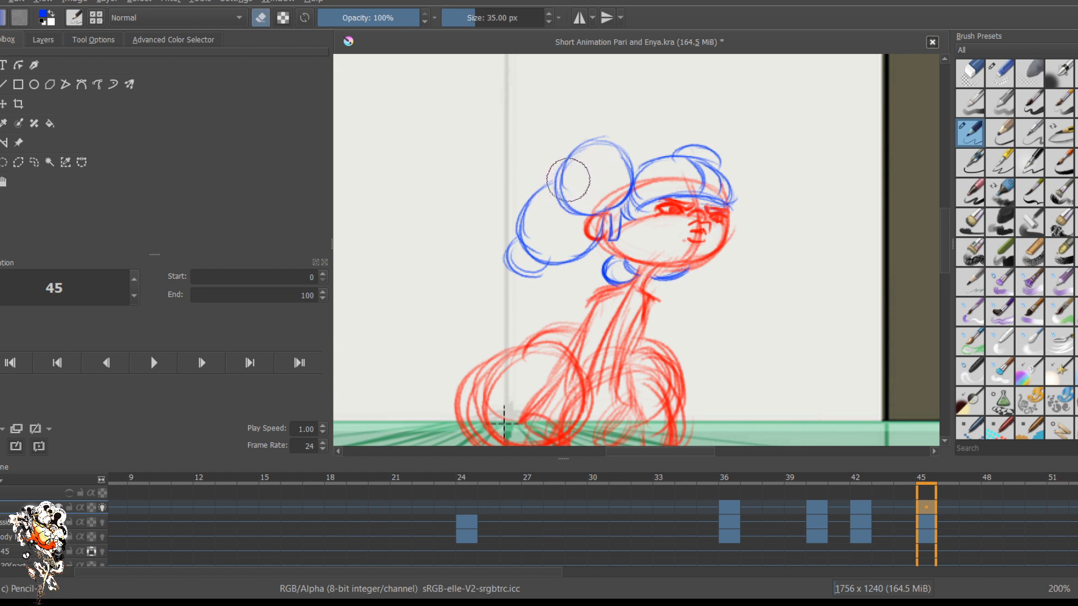
mouse_move(567, 179)
left_mouse_down()
mouse_move(518, 271)
mouse_move(556, 221)
mouse_move(568, 275)
mouse_move(569, 241)
mouse_move(593, 253)
mouse_move(557, 239)
mouse_move(587, 239)
mouse_move(542, 244)
mouse_move(541, 195)
mouse_move(566, 220)
mouse_move(546, 232)
mouse_move(623, 190)
left_mouse_up()
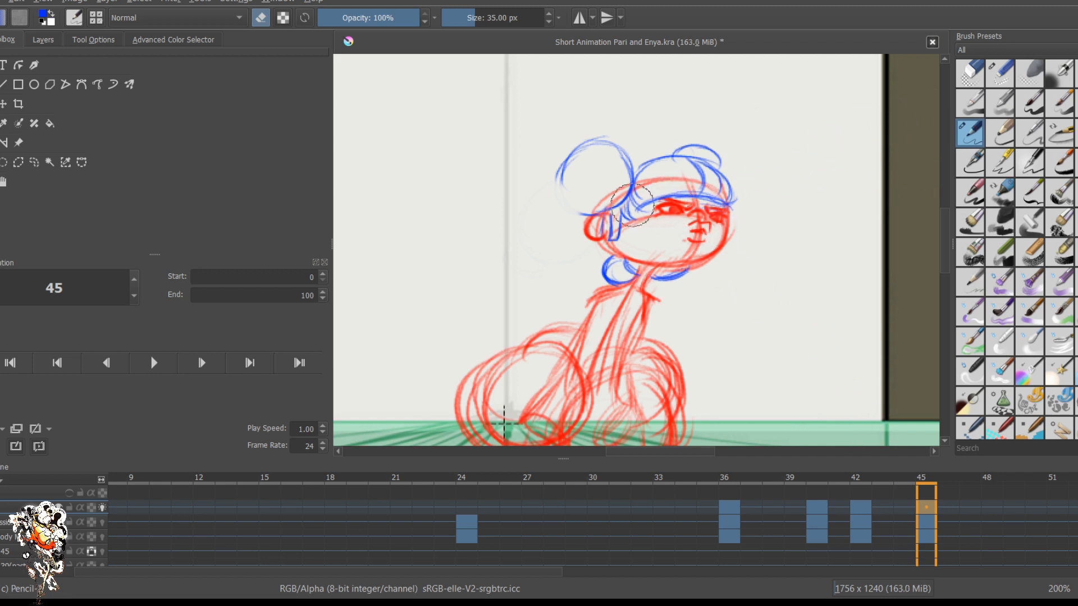
Step: Restore the 4 px blue pencil, draw a curved ponytail guide through the near bun, and repair the bun's outline on frame 45
key("bracketleft")
key("bracketleft")
key("bracketleft")
key("bracketleft")
key("bracketleft")
key("bracketleft")
key("bracketleft")
key("bracketleft")
key("bracketleft")
key("bracketleft")
key("bracketleft")
key("bracketleft")
key("bracketleft")
key("bracketleft")
key("bracketleft")
key("bracketleft")
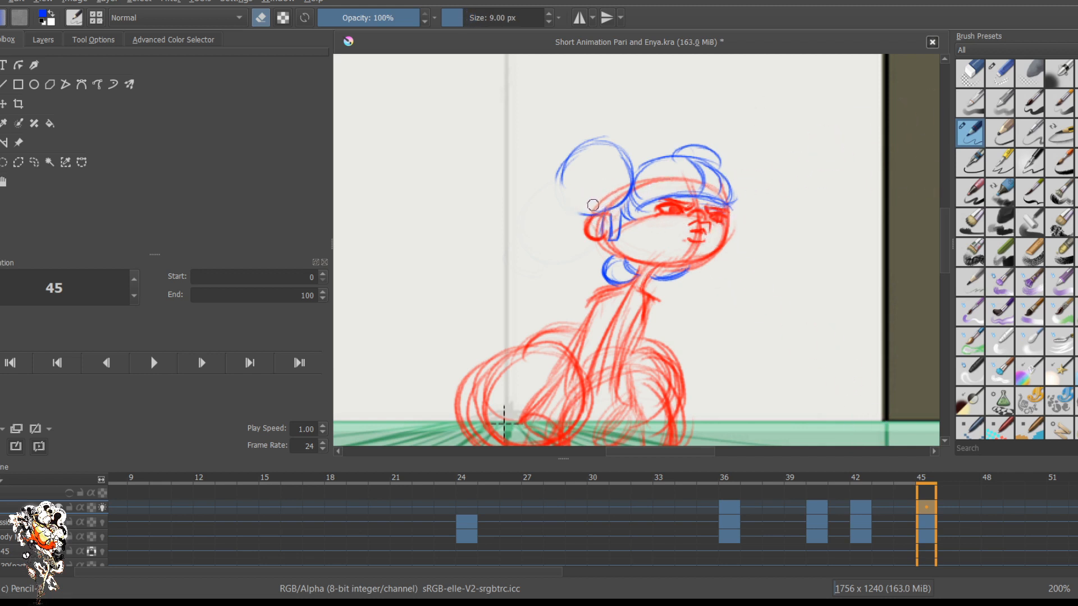
key("bracketleft")
key("bracketleft")
key("bracketleft")
key("bracketleft")
key("bracketleft")
key("e")
left_click_drag(609, 164, 511, 270)
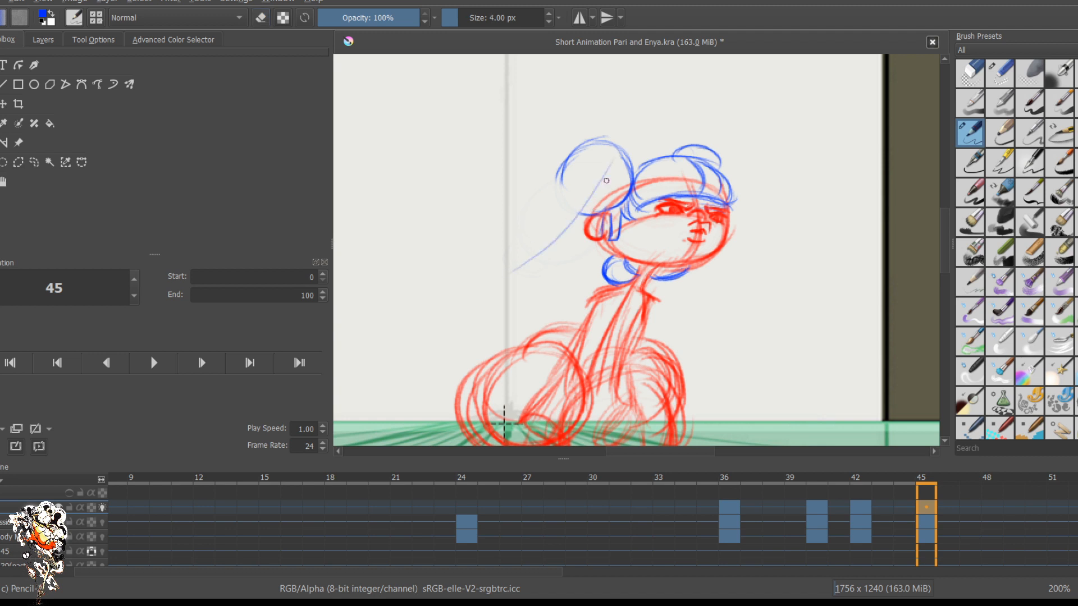
left_click_drag(582, 211, 521, 259)
mouse_move(563, 169)
left_mouse_down()
mouse_move(601, 197)
mouse_move(558, 183)
mouse_move(588, 160)
mouse_move(622, 204)
mouse_move(588, 213)
mouse_move(550, 247)
mouse_move(569, 197)
mouse_move(569, 214)
mouse_move(519, 265)
left_mouse_up()
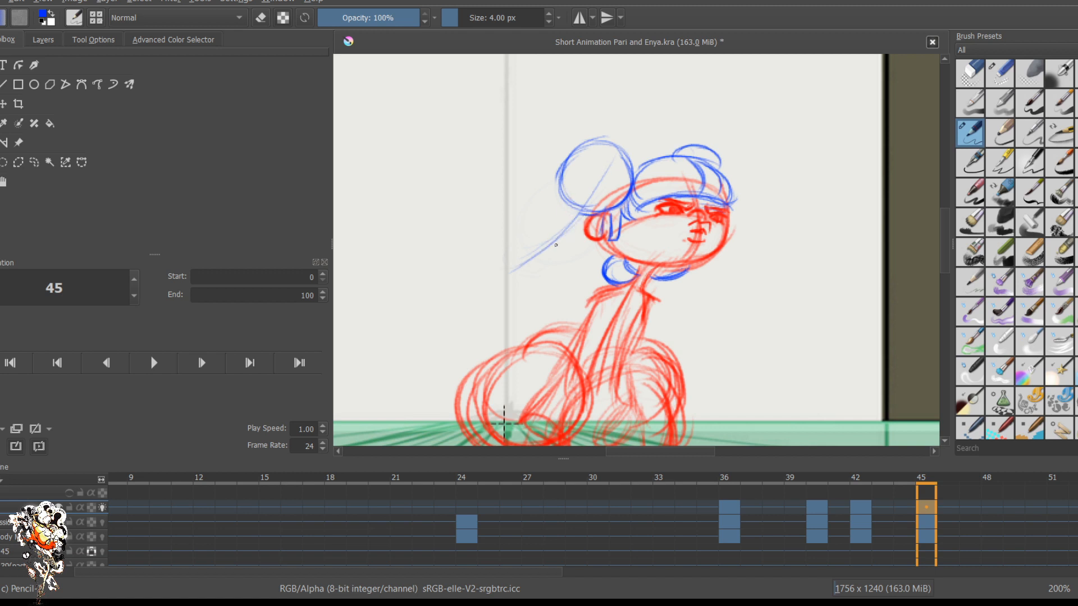
Step: Redraw the ponytail's rounded section and its small rounded tip along the guide curve on frame 45
left_click_drag(585, 235, 531, 254)
left_click_drag(543, 189, 519, 248)
mouse_move(525, 209)
left_mouse_down()
mouse_move(567, 253)
mouse_move(575, 211)
mouse_move(551, 189)
mouse_move(578, 255)
mouse_move(592, 211)
mouse_move(520, 241)
left_mouse_up()
mouse_move(553, 190)
left_mouse_down()
mouse_move(542, 258)
mouse_move(521, 244)
mouse_move(494, 259)
mouse_move(535, 264)
mouse_move(498, 262)
mouse_move(532, 273)
left_mouse_up()
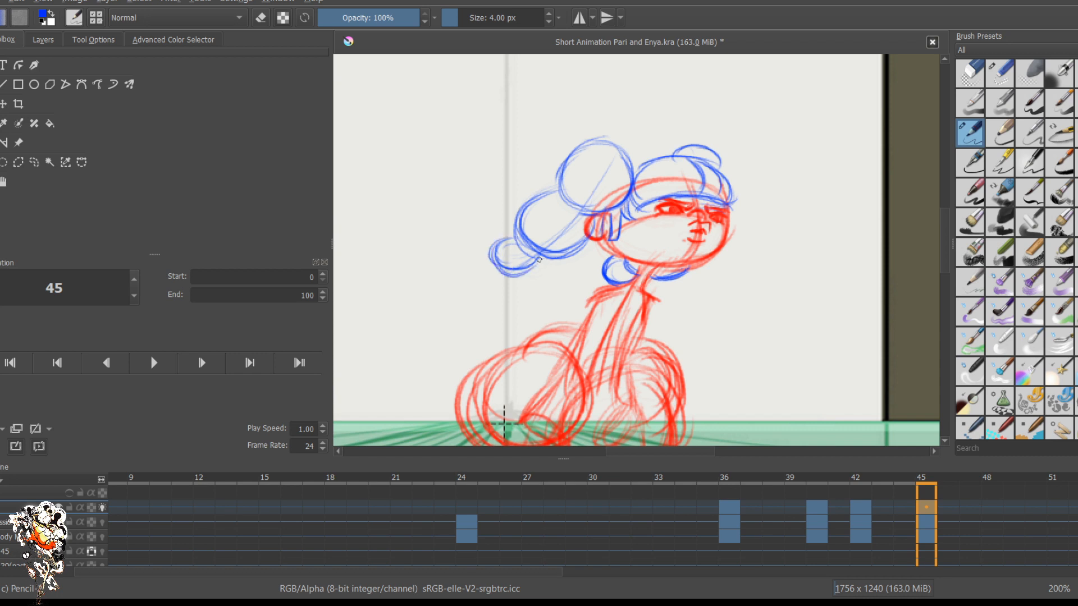
Step: Flip back and forth through frames 36 to 45 to check the hair motion across the keyframes
key("Left")
key("Left")
key("Left")
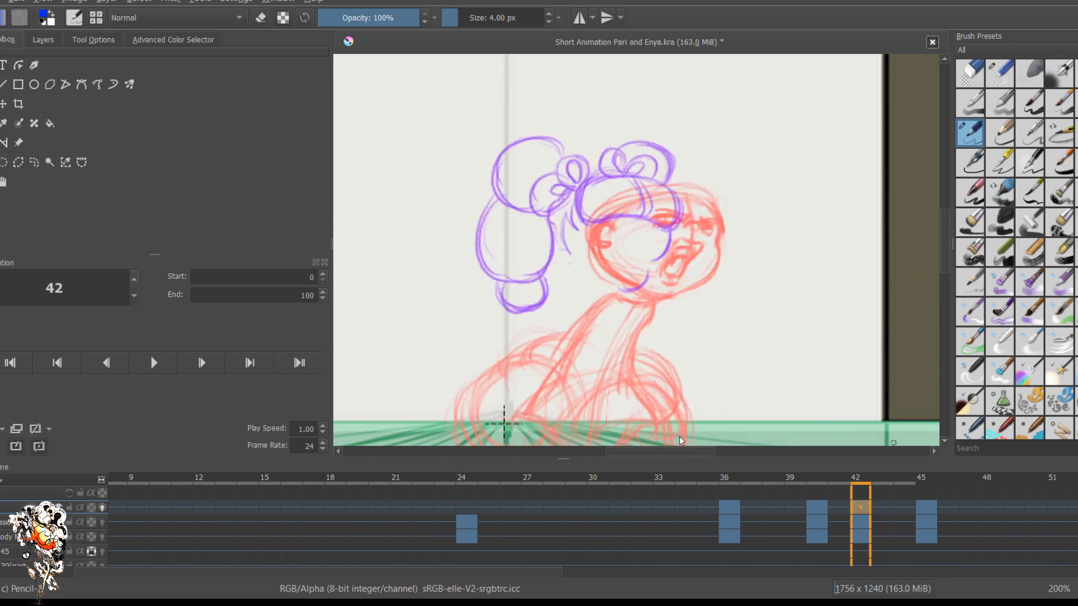
key("Right")
key("Right")
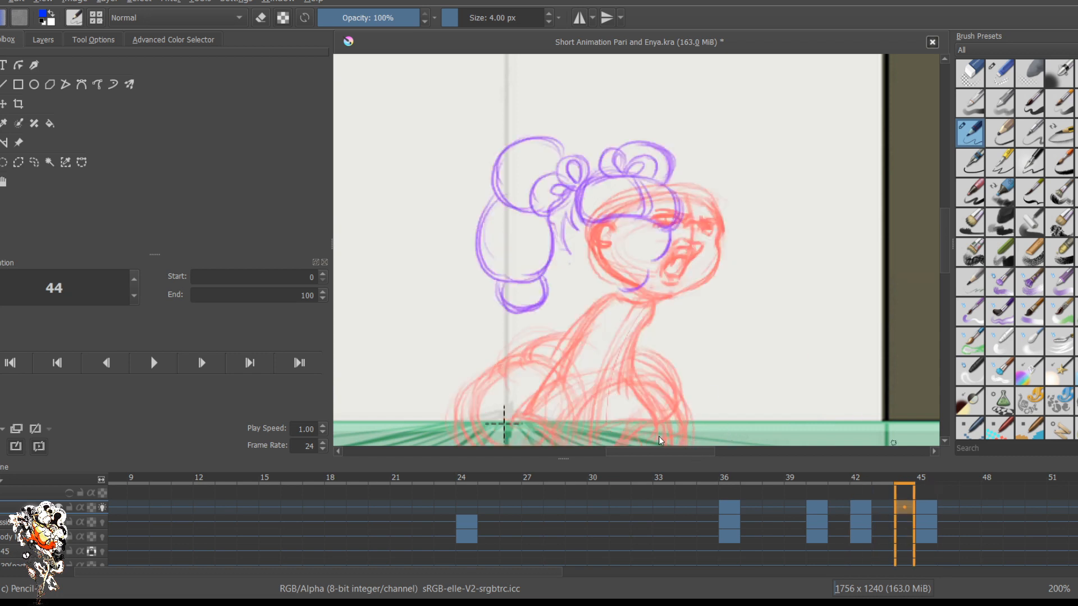
key("Left")
key("Left")
key("Left")
key("Right")
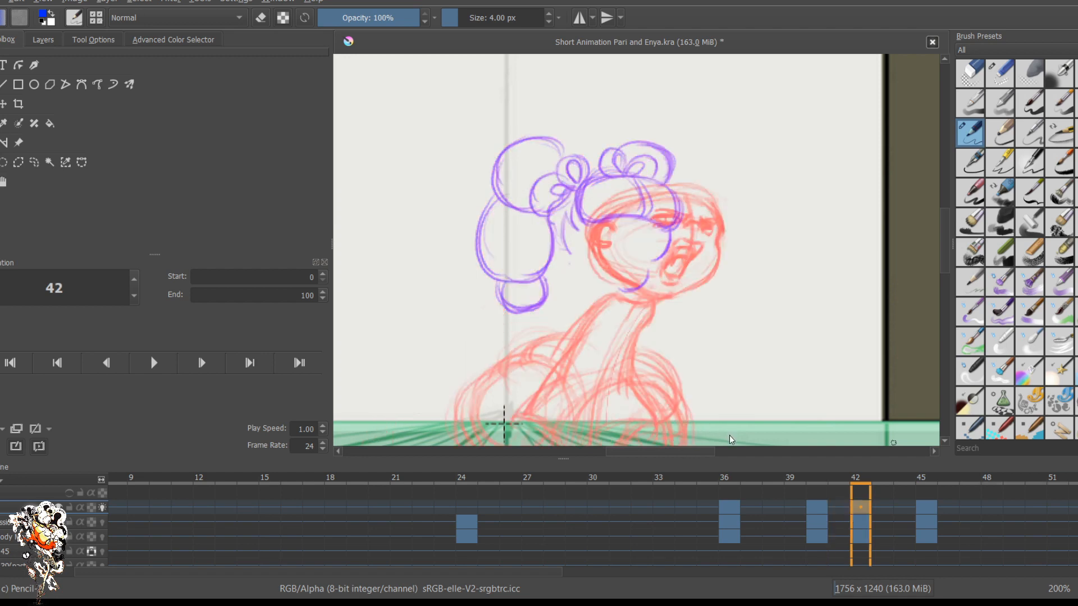
key("Right")
key("Right")
key("Right")
key("Left")
key("Left")
key("Left")
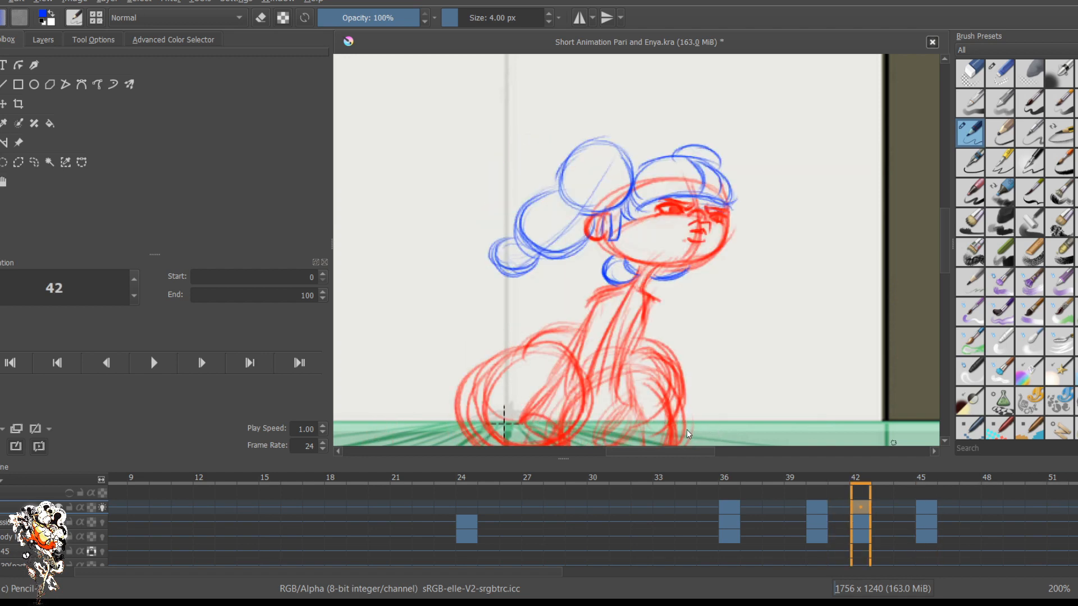
key("Left")
key("Left")
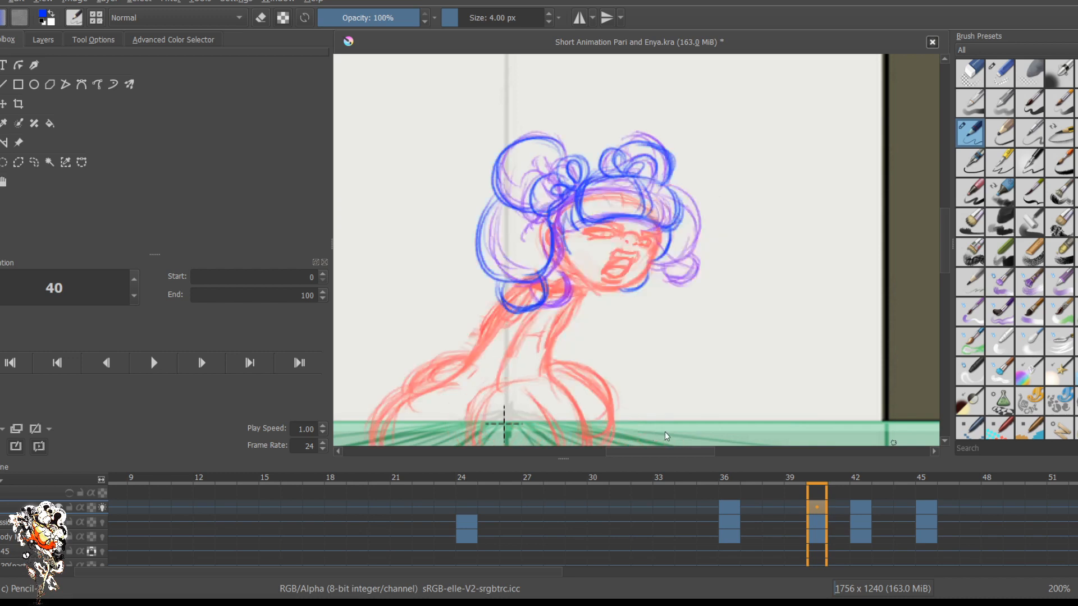
key("Left")
key("Left")
key("Left")
key("Left")
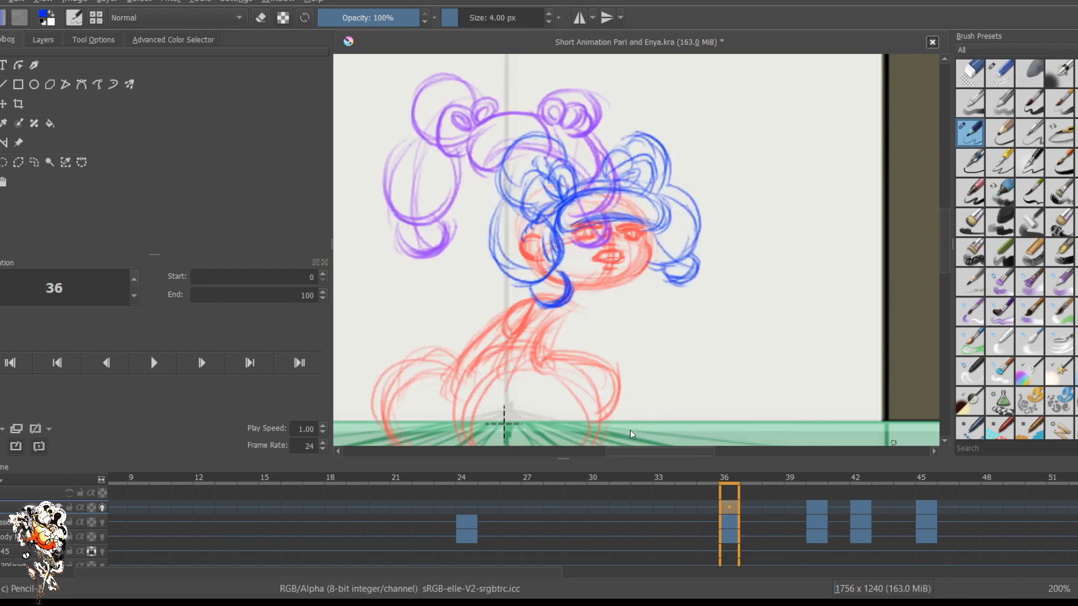
Step: Draw the fringe outline in blue across the forehead on frame 42, following the neighbouring onion skins
key("Right")
key("Right")
key("Right")
key("Right")
key("Right")
key("Right")
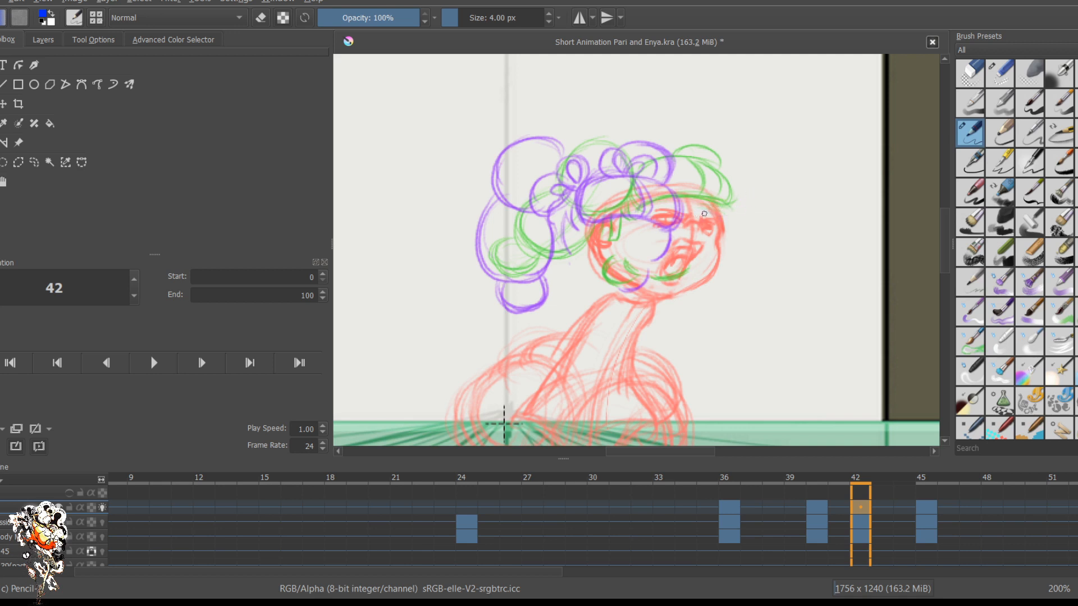
left_click_drag(719, 216, 670, 211)
key("ctrl+z")
left_click_drag(715, 217, 639, 209)
left_click_drag(729, 197, 730, 215)
mouse_move(707, 179)
left_mouse_down()
mouse_move(734, 207)
mouse_move(650, 179)
mouse_move(621, 222)
left_mouse_up()
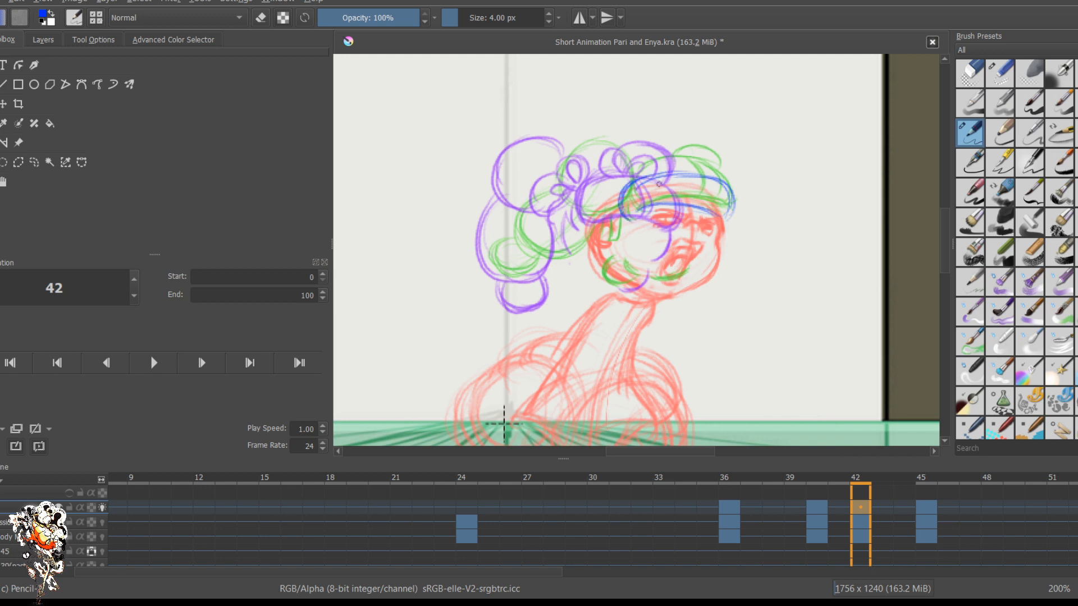
mouse_move(702, 174)
left_mouse_down()
mouse_move(621, 204)
mouse_move(655, 172)
mouse_move(625, 211)
mouse_move(671, 206)
mouse_move(629, 217)
mouse_move(659, 201)
mouse_move(710, 211)
mouse_move(735, 205)
left_mouse_up()
left_click_drag(701, 179, 734, 208)
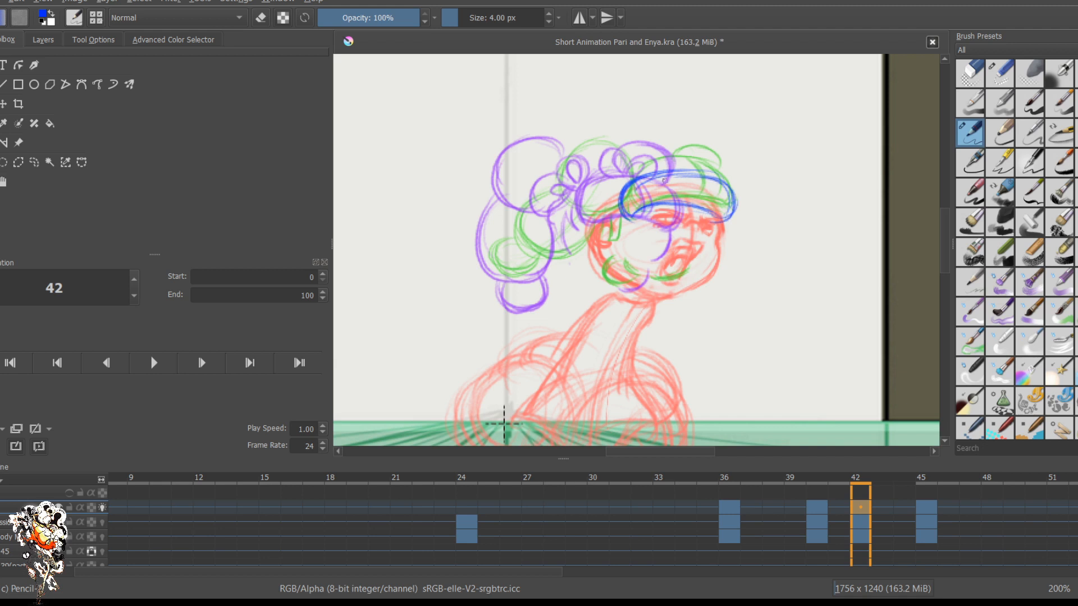
Step: Add the fringe's inner strand lines, the strands beside the ear, and the looped hair tie on frame 42
left_click_drag(679, 173, 687, 211)
left_click_drag(697, 191, 659, 177)
mouse_move(618, 216)
left_mouse_down()
mouse_move(620, 244)
mouse_move(607, 207)
mouse_move(592, 226)
left_mouse_up()
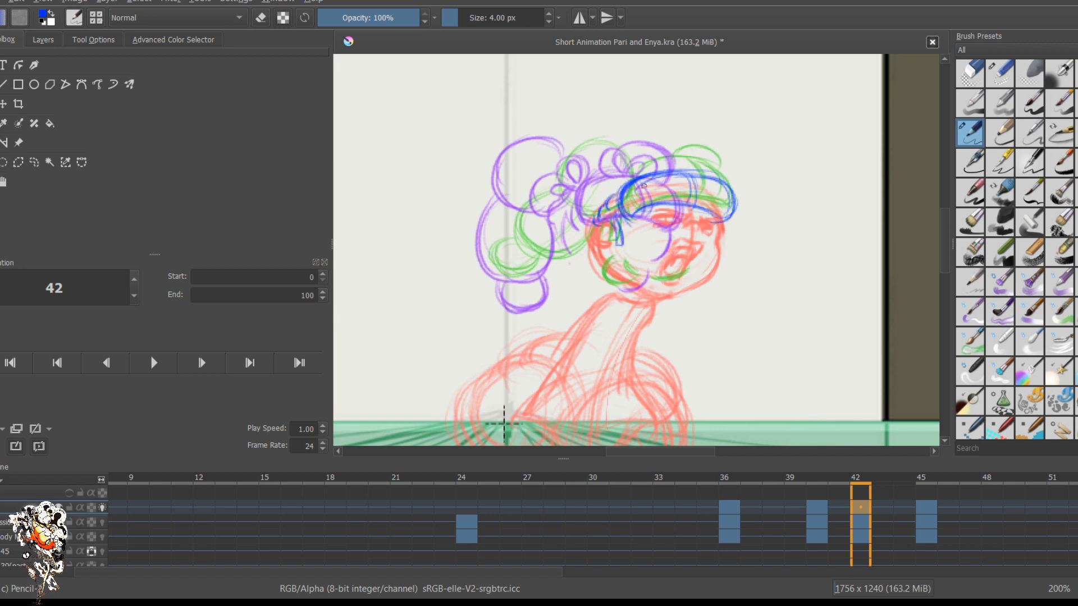
mouse_move(615, 171)
left_mouse_down()
mouse_move(599, 194)
mouse_move(613, 180)
mouse_move(589, 169)
mouse_move(602, 194)
mouse_move(615, 187)
mouse_move(594, 201)
mouse_move(595, 166)
mouse_move(590, 195)
left_mouse_up()
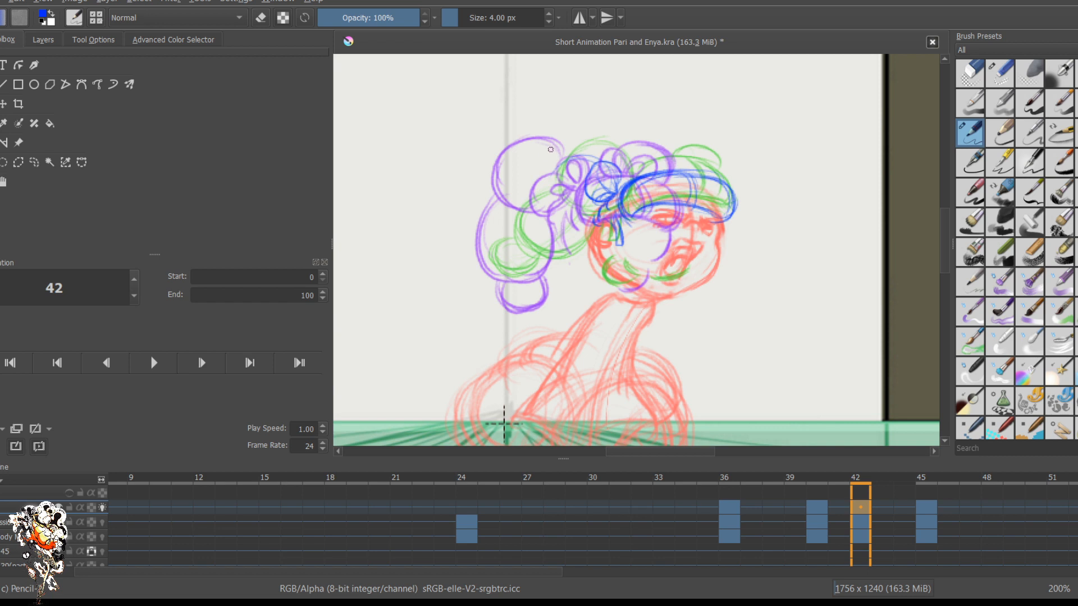
Step: Extend the fringe's outer curve over the brow on frame 42, checking it against the hair on frame 40
key("Left")
key("Left")
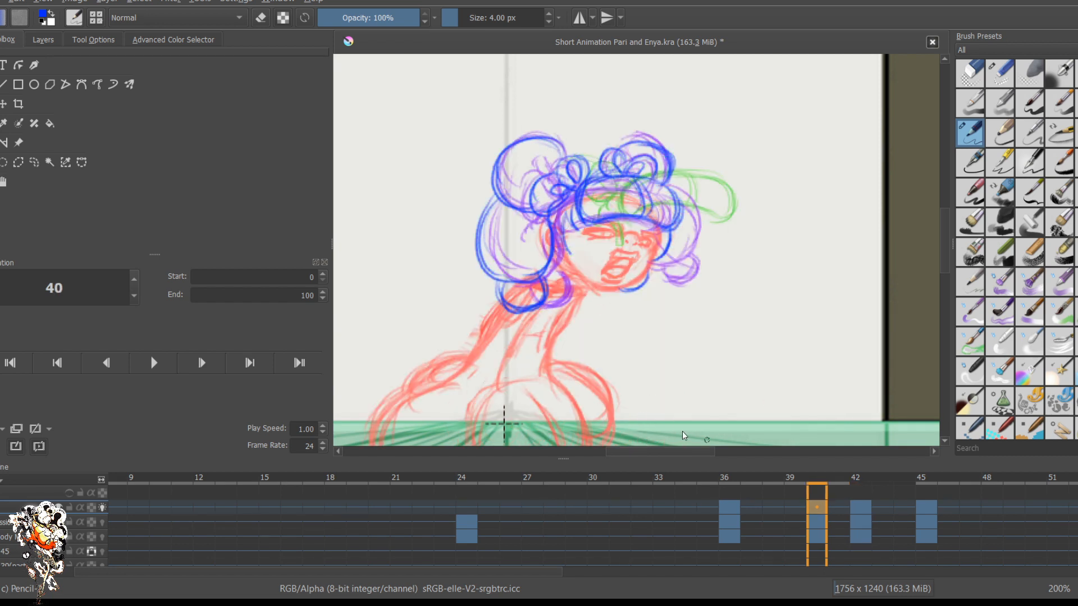
key("Right")
key("Right")
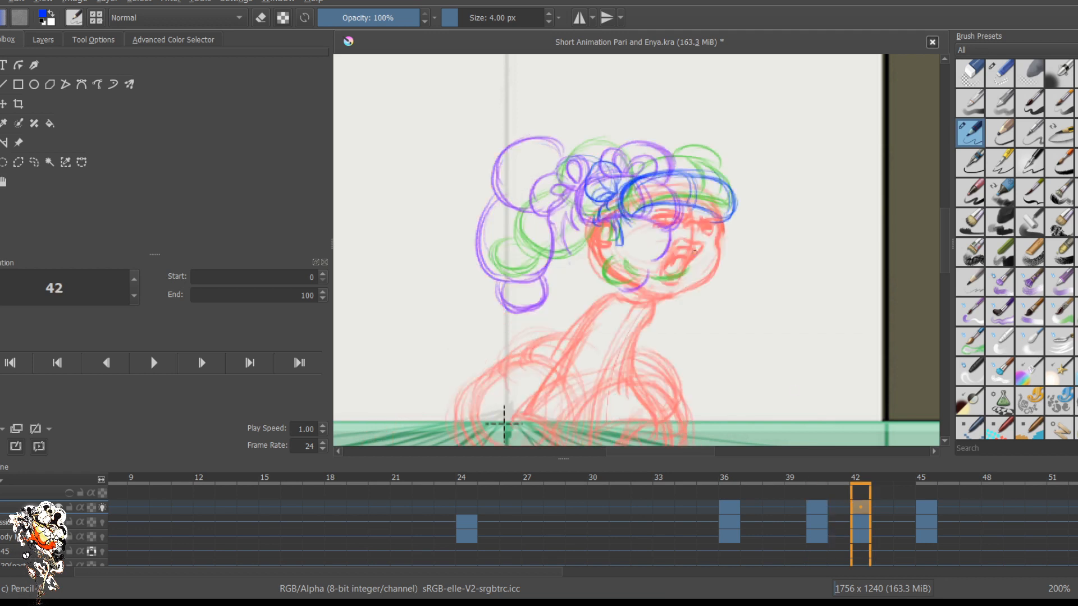
left_click_drag(729, 193, 728, 224)
key("Left")
key("Left")
key("Right")
key("Right")
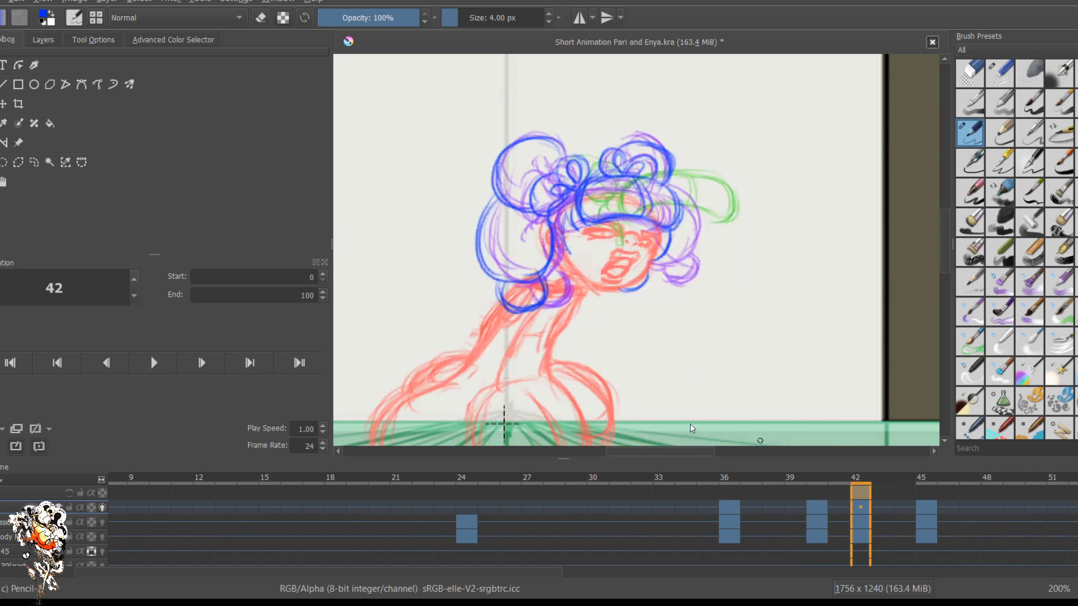
key("Left")
key("Left")
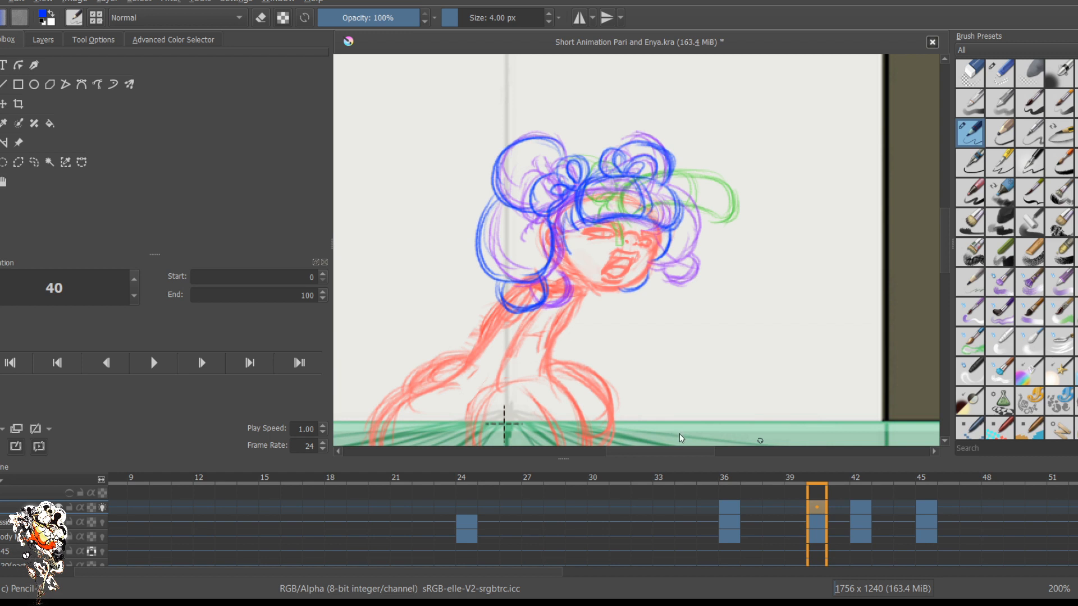
key("Right")
key("Right")
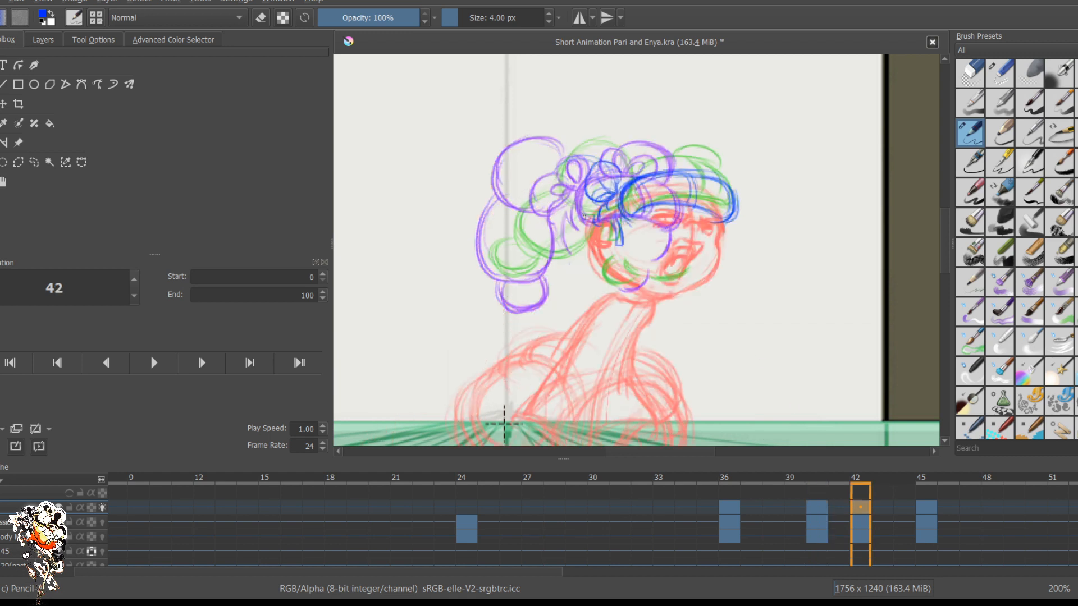
Step: Draw a ponytail guide curve behind the ear and outline the round near bun around the hair tie on frame 42
left_click_drag(578, 240, 560, 272)
left_click_drag(589, 212, 556, 293)
left_click_drag(571, 249, 561, 291)
left_click_drag(616, 151, 558, 166)
mouse_move(585, 146)
left_mouse_down()
mouse_move(555, 160)
mouse_move(571, 202)
left_mouse_up()
mouse_move(556, 160)
left_mouse_down()
mouse_move(588, 154)
mouse_move(585, 201)
mouse_move(585, 141)
mouse_move(612, 168)
mouse_move(564, 168)
mouse_move(586, 209)
mouse_move(555, 184)
mouse_move(572, 172)
mouse_move(551, 164)
mouse_move(623, 157)
left_mouse_up()
mouse_move(615, 148)
left_mouse_down()
mouse_move(563, 148)
mouse_move(575, 215)
mouse_move(595, 205)
mouse_move(533, 268)
left_mouse_up()
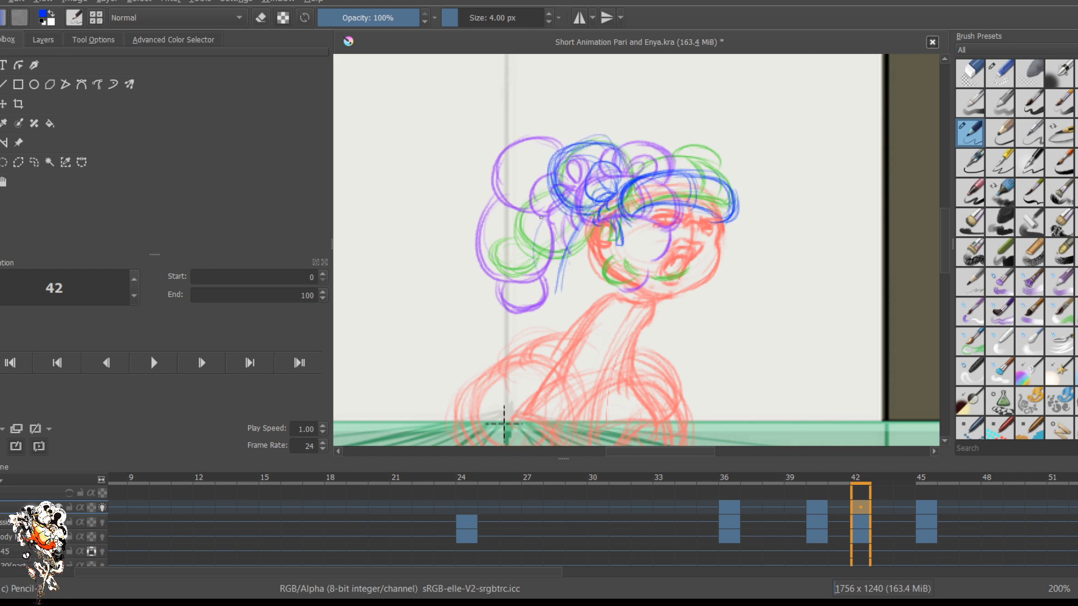
Step: Outline the near ponytail's large round section and smaller rounded tip in blue on frame 42, below the bun
left_click_drag(551, 217, 531, 271)
left_click_drag(551, 196, 530, 269)
left_click_drag(544, 270, 591, 257)
mouse_move(596, 216)
left_mouse_down()
mouse_move(586, 262)
mouse_move(527, 274)
left_mouse_up()
mouse_move(540, 205)
left_mouse_down()
mouse_move(520, 265)
mouse_move(534, 265)
left_mouse_up()
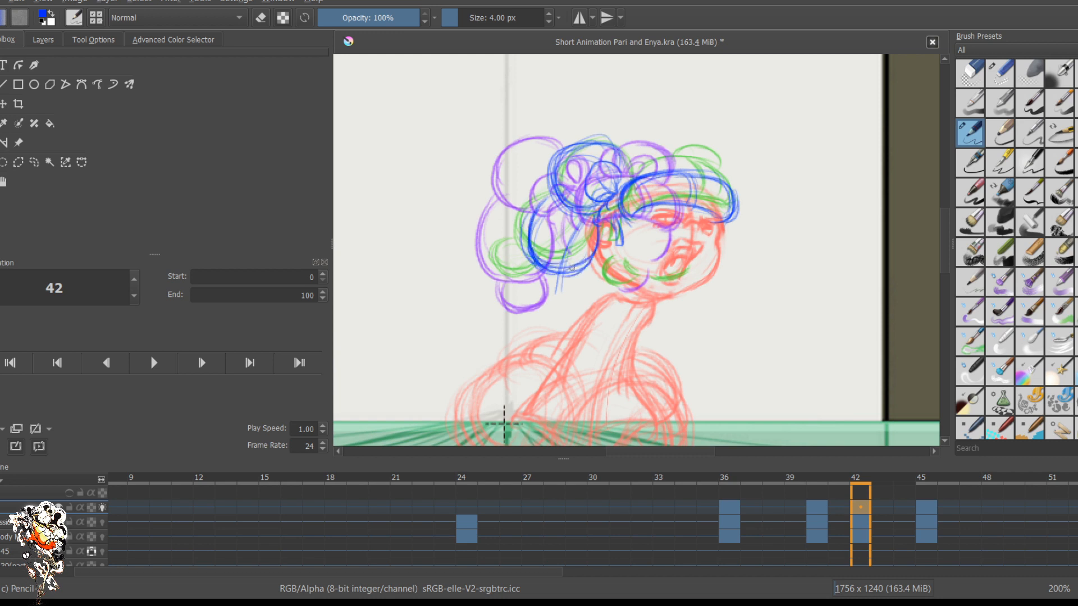
mouse_move(600, 224)
left_mouse_down()
mouse_move(539, 300)
mouse_move(567, 303)
mouse_move(547, 302)
mouse_move(564, 293)
left_mouse_up()
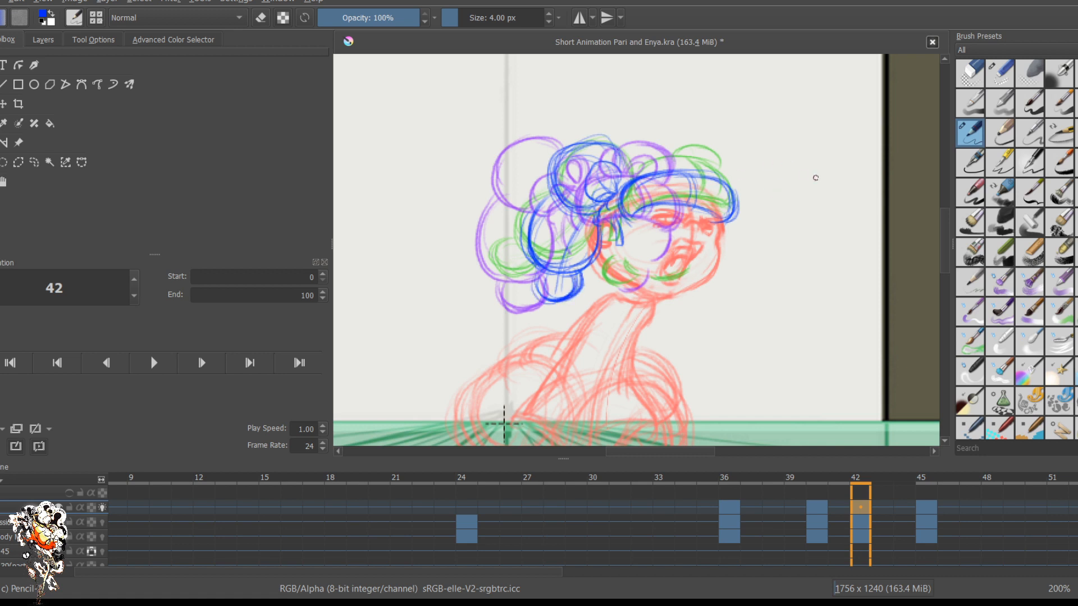
Step: Sketch a tapering braid study in the blank area beside the character's head and erase it
left_click_drag(802, 158, 827, 199)
mouse_move(820, 152)
left_mouse_down()
mouse_move(839, 186)
mouse_move(836, 165)
mouse_move(822, 166)
mouse_move(801, 208)
mouse_move(828, 165)
mouse_move(836, 175)
mouse_move(811, 144)
mouse_move(806, 206)
mouse_move(793, 193)
mouse_move(819, 217)
mouse_move(819, 197)
mouse_move(816, 207)
mouse_move(827, 200)
mouse_move(810, 218)
mouse_move(821, 213)
mouse_move(818, 246)
left_mouse_up()
left_click_drag(823, 202, 814, 251)
mouse_move(838, 206)
left_mouse_down()
mouse_move(815, 249)
mouse_move(822, 211)
left_mouse_up()
mouse_move(824, 209)
left_mouse_down()
mouse_move(808, 253)
mouse_move(828, 272)
left_mouse_up()
mouse_move(824, 231)
left_mouse_down()
mouse_move(818, 291)
mouse_move(830, 282)
mouse_move(826, 263)
mouse_move(820, 287)
mouse_move(808, 286)
mouse_move(825, 301)
mouse_move(821, 292)
mouse_move(820, 311)
mouse_move(812, 303)
mouse_move(820, 332)
left_mouse_up()
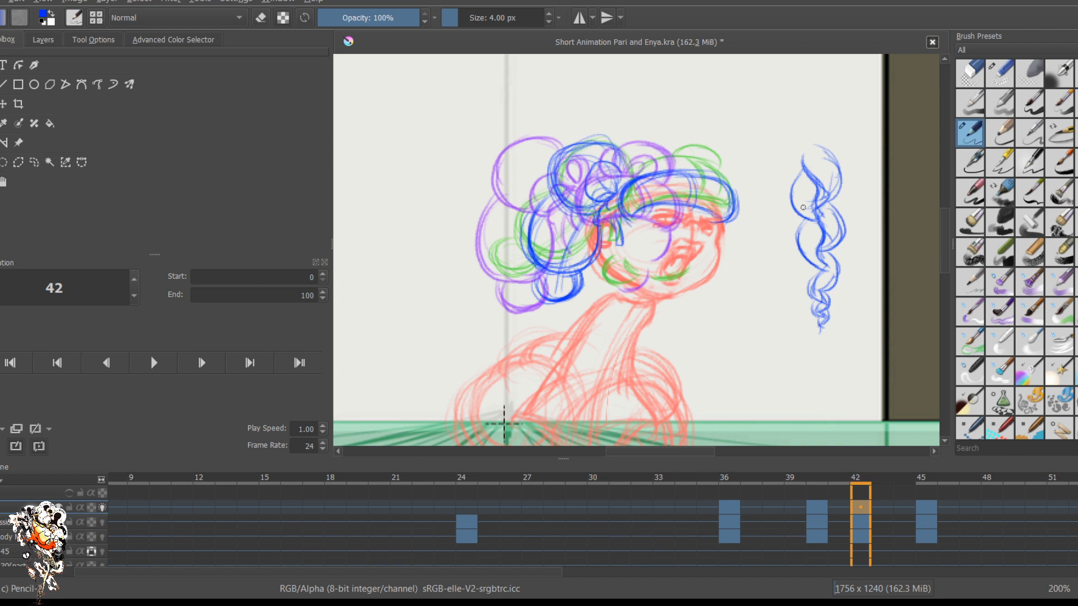
left_click(1000, 73)
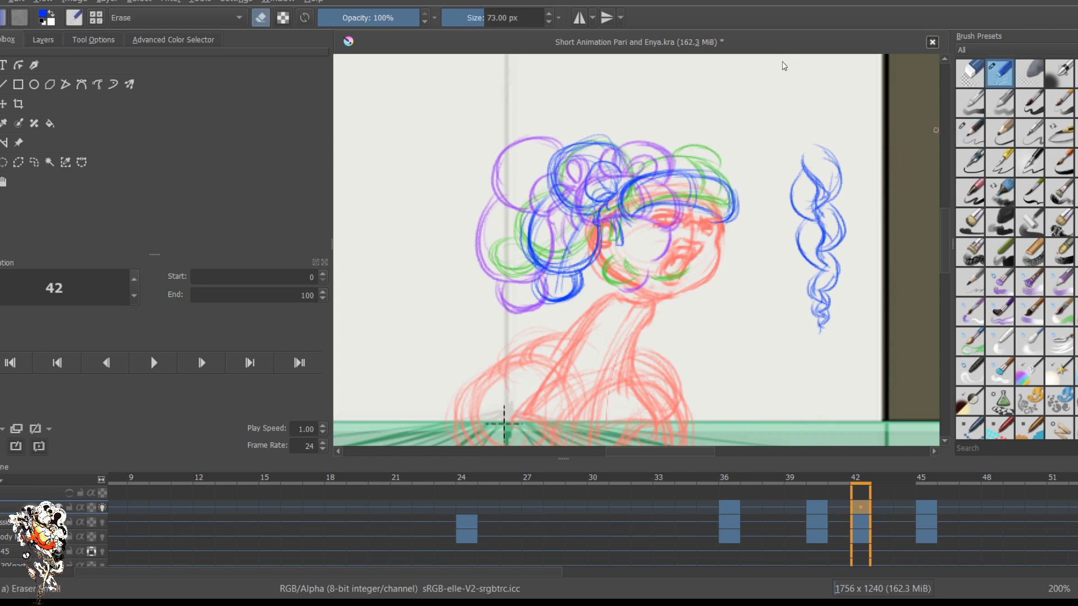
left_click_drag(832, 154, 820, 319)
mouse_move(818, 125)
left_mouse_down()
mouse_move(806, 175)
mouse_move(808, 274)
left_mouse_up()
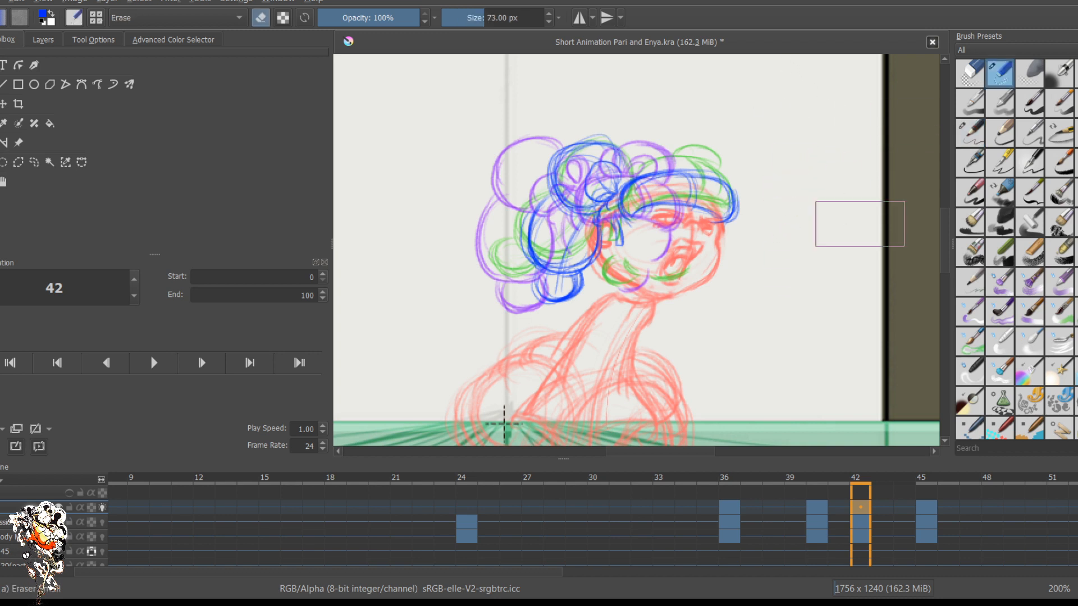
Step: Sketch a twisted curl of stacked loops with a thin wavy tail in the blank area beside the head
left_click(970, 133)
mouse_move(815, 155)
left_mouse_down()
mouse_move(827, 202)
mouse_move(842, 214)
left_mouse_up()
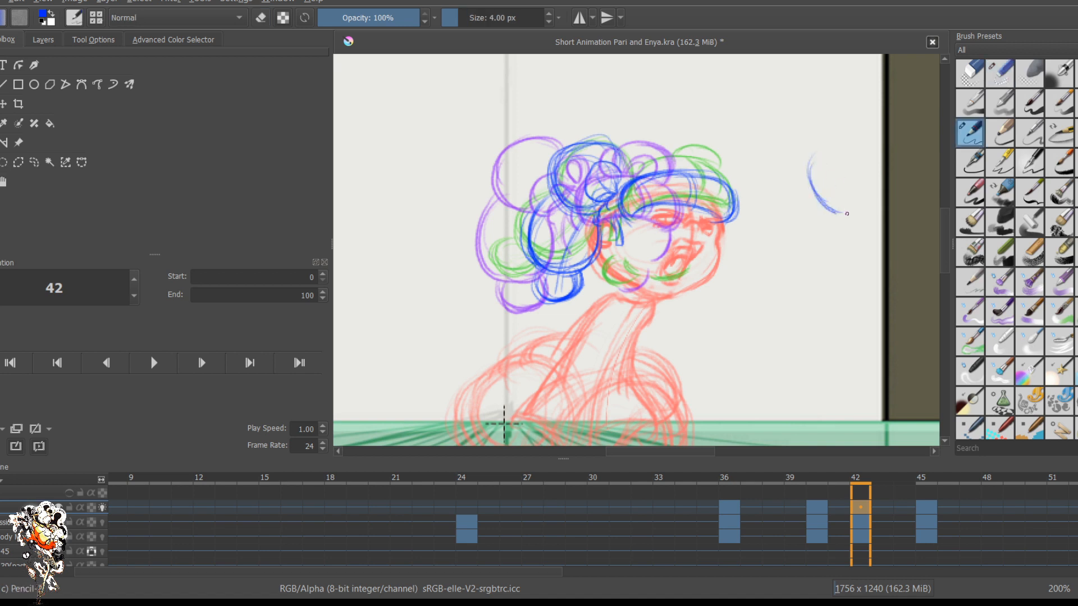
mouse_move(825, 164)
left_mouse_down()
mouse_move(863, 212)
mouse_move(824, 212)
mouse_move(816, 196)
mouse_move(814, 206)
mouse_move(860, 254)
left_mouse_up()
left_click_drag(843, 217, 867, 255)
left_click_drag(813, 230, 830, 282)
mouse_move(824, 268)
left_mouse_down()
mouse_move(837, 247)
mouse_move(862, 290)
left_mouse_up()
mouse_move(838, 247)
left_mouse_down()
mouse_move(868, 284)
mouse_move(852, 297)
left_mouse_up()
left_click_drag(842, 253, 864, 287)
left_click_drag(811, 169, 818, 211)
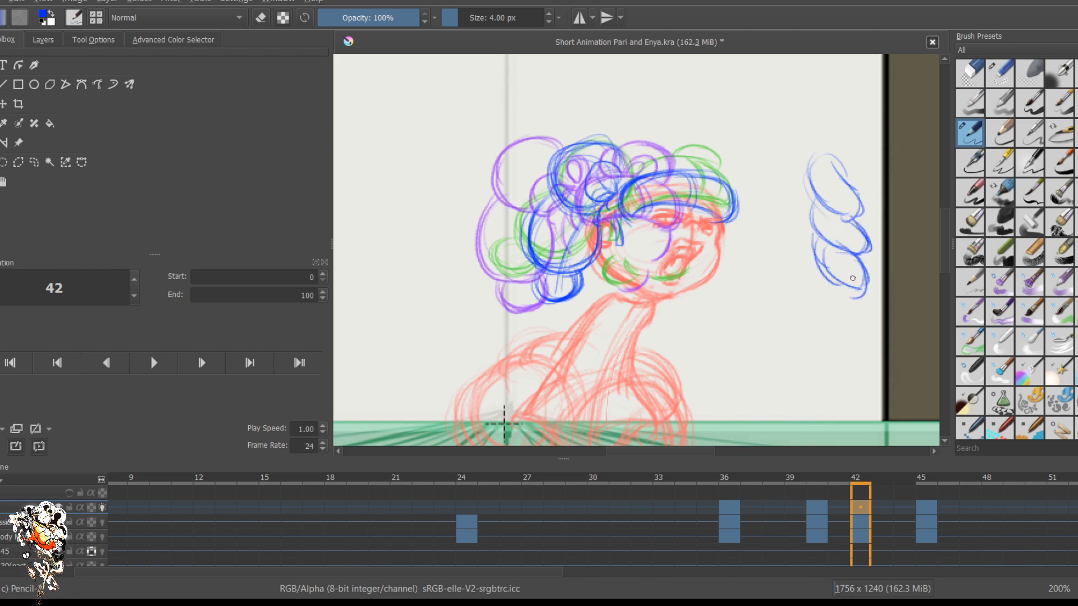
mouse_move(851, 288)
left_mouse_down()
mouse_move(844, 302)
mouse_move(863, 326)
mouse_move(854, 358)
left_mouse_up()
Step: Sketch two larger stacked loops next to the twisted curl and erase all the practice sketches
mouse_move(751, 106)
left_mouse_down()
mouse_move(737, 140)
mouse_move(774, 169)
left_mouse_up()
mouse_move(769, 115)
left_mouse_down()
mouse_move(792, 154)
mouse_move(808, 154)
left_mouse_up()
mouse_move(800, 138)
left_mouse_down()
mouse_move(786, 177)
mouse_move(770, 169)
mouse_move(775, 121)
mouse_move(742, 149)
left_mouse_up()
mouse_move(760, 109)
left_mouse_down()
mouse_move(777, 176)
mouse_move(769, 124)
left_mouse_up()
mouse_move(757, 178)
left_mouse_down()
mouse_move(762, 224)
mouse_move(803, 209)
mouse_move(781, 178)
mouse_move(777, 229)
mouse_move(757, 214)
left_mouse_up()
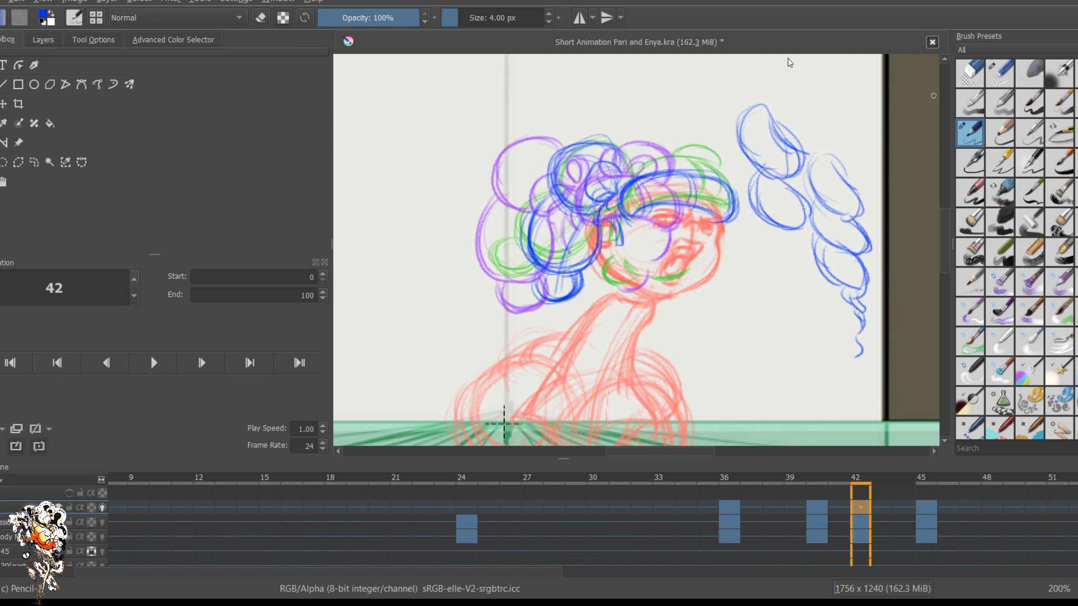
left_click(999, 74)
mouse_move(785, 82)
left_mouse_down()
mouse_move(758, 103)
mouse_move(767, 180)
mouse_move(803, 137)
mouse_move(833, 379)
left_mouse_up()
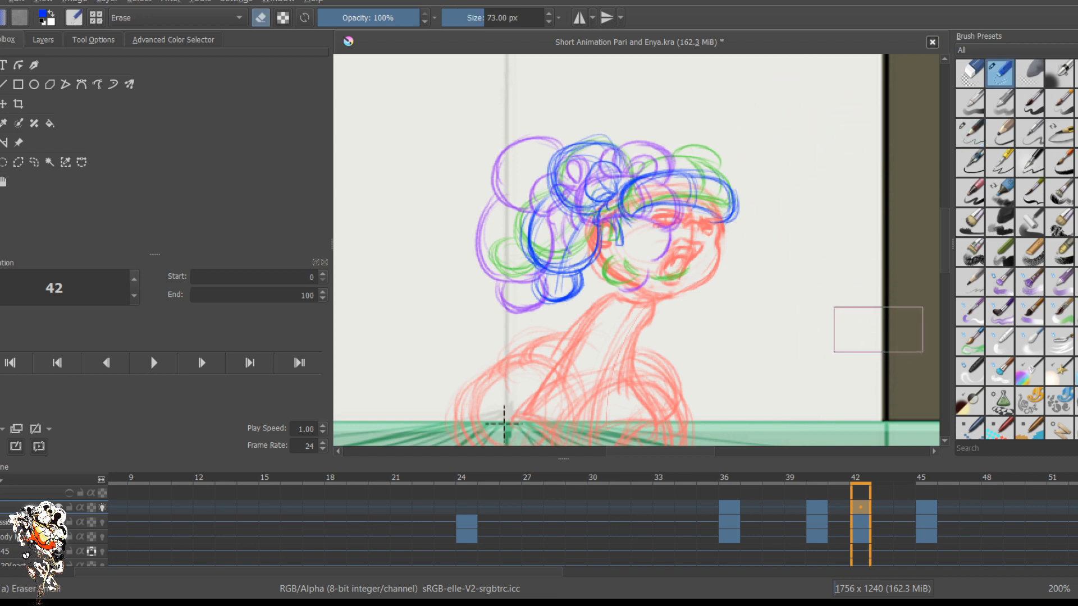
left_click_drag(860, 193, 868, 247)
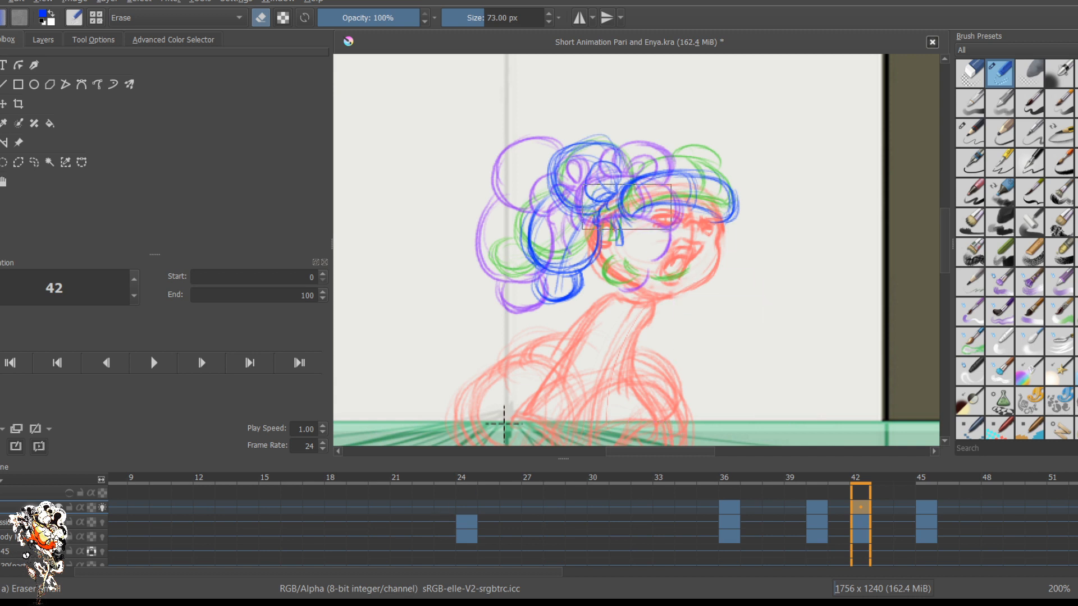
Step: Reinforce the outlines of the near bun, ponytail section and rounded tip on frame 42 with the 4 px blue pencil
key("slash")
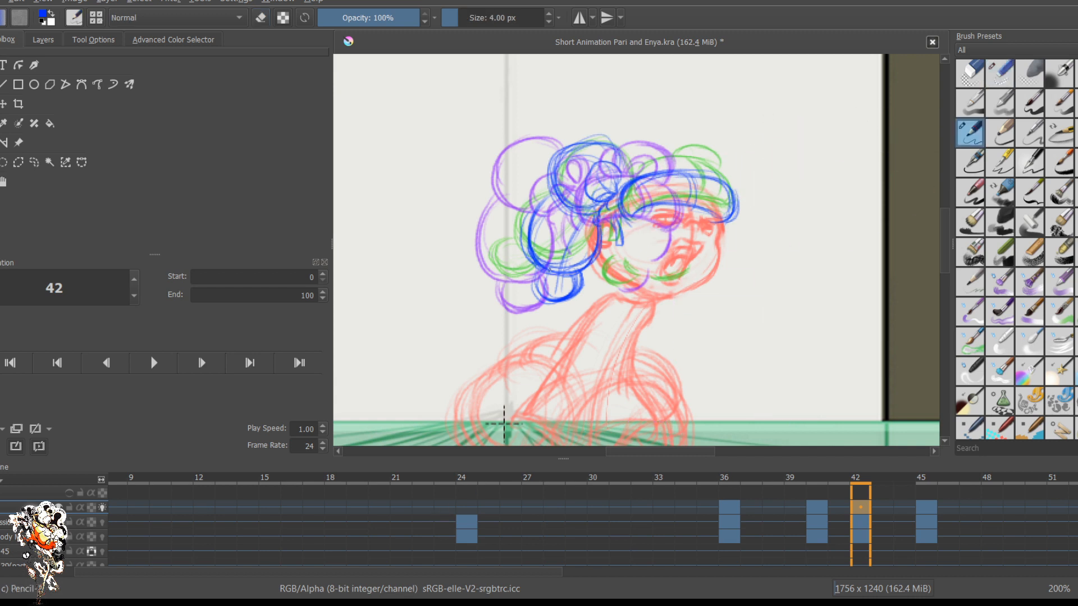
left_click_drag(541, 201, 523, 254)
mouse_move(603, 142)
left_mouse_down()
mouse_move(625, 172)
mouse_move(556, 193)
left_mouse_up()
mouse_move(556, 155)
left_mouse_down()
mouse_move(552, 175)
mouse_move(601, 211)
left_mouse_up()
left_click_drag(544, 279, 560, 299)
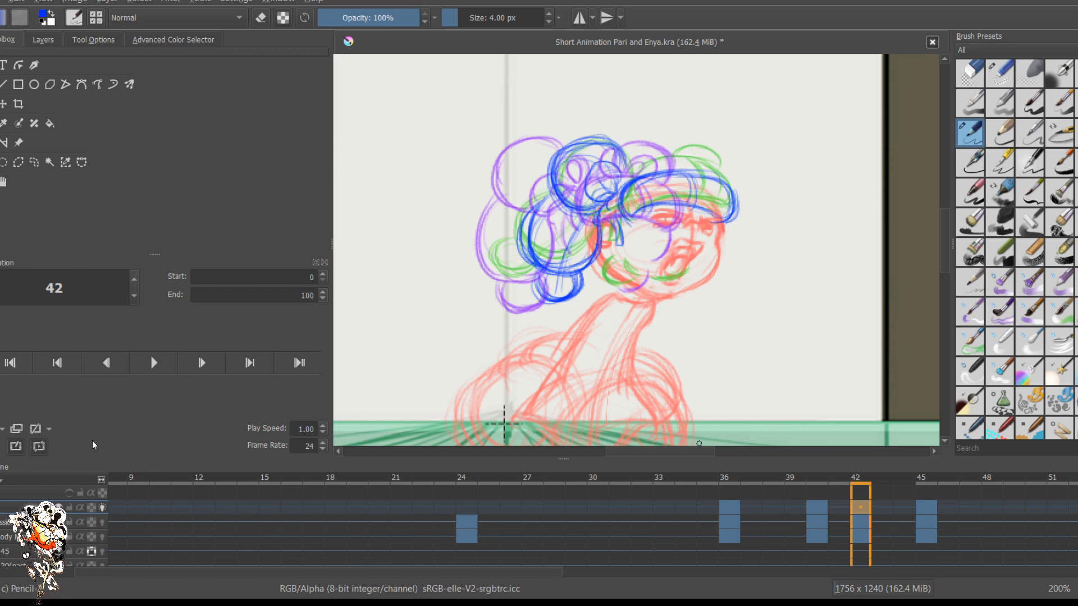
Step: Raise and thicken the fringe's upper contour on frame 42 with onion skins hidden, comparing it with frame 40
left_click(102, 508)
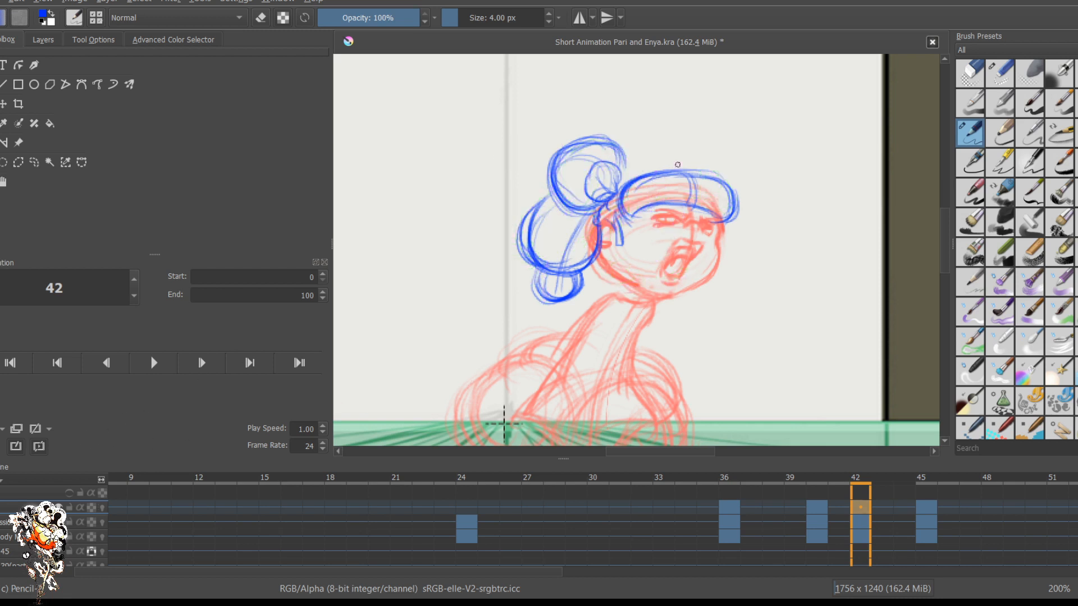
mouse_move(649, 170)
left_mouse_down()
mouse_move(698, 163)
mouse_move(635, 175)
mouse_move(594, 212)
left_mouse_up()
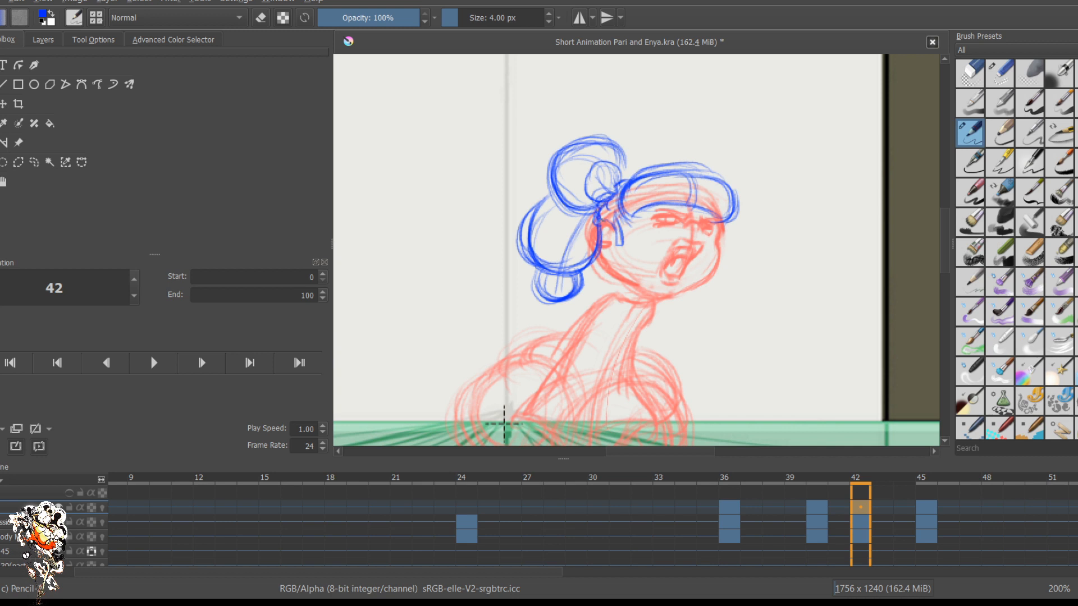
left_click_drag(632, 174, 615, 187)
mouse_move(705, 168)
left_mouse_down()
mouse_move(639, 175)
mouse_move(712, 161)
mouse_move(739, 222)
left_mouse_up()
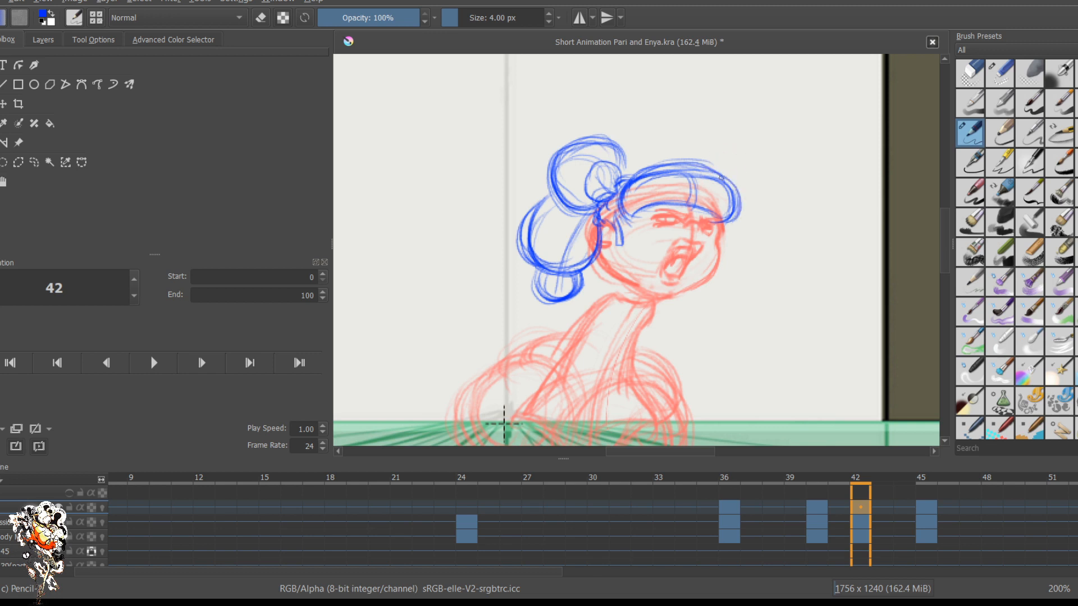
key("alt+comma")
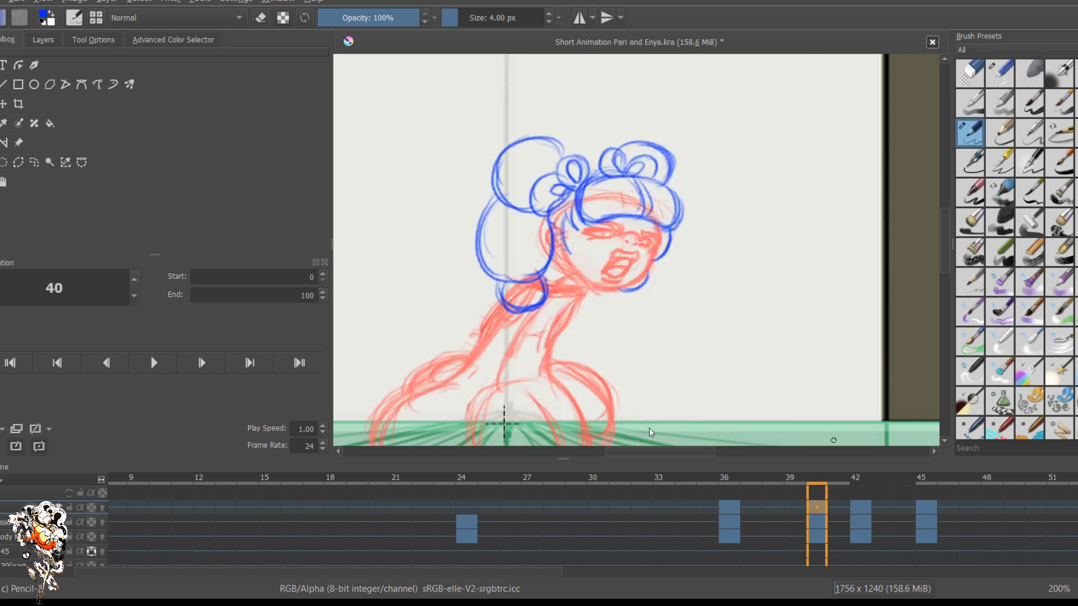
key("alt+period")
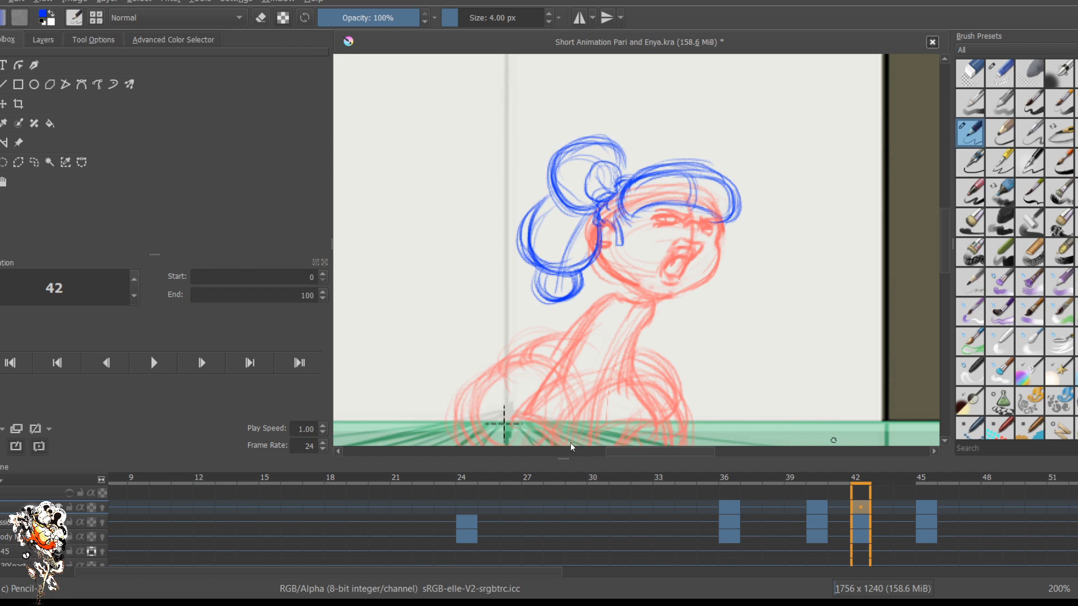
Step: Show the onion skins, draw the far bun above the fringe on frame 42, and compare it with frame 45
left_click(102, 507)
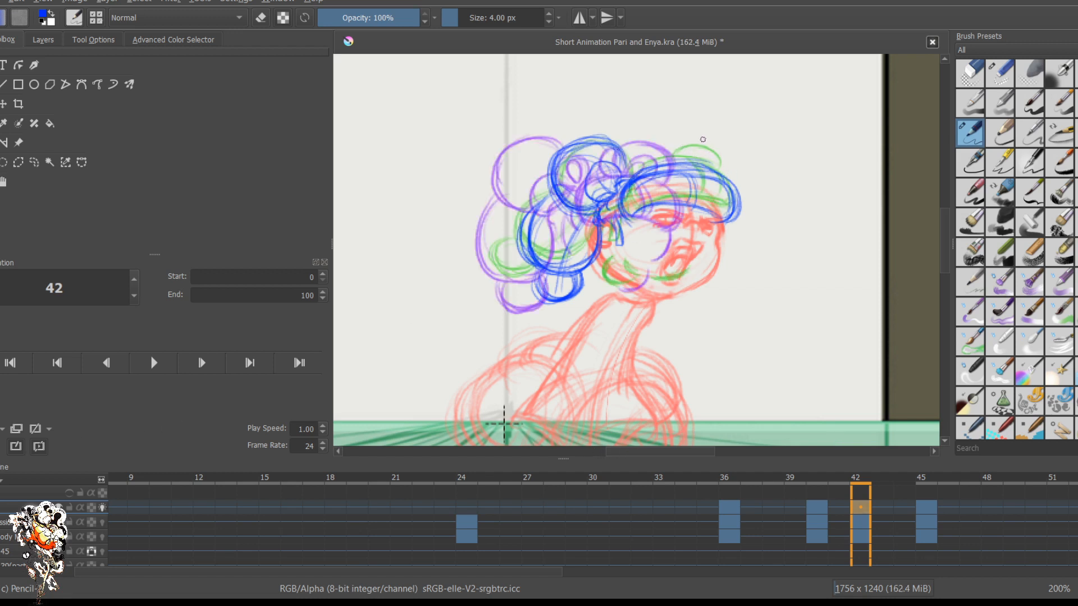
mouse_move(703, 145)
left_mouse_down()
mouse_move(720, 161)
mouse_move(671, 149)
mouse_move(686, 158)
left_mouse_up()
key("period")
key("period")
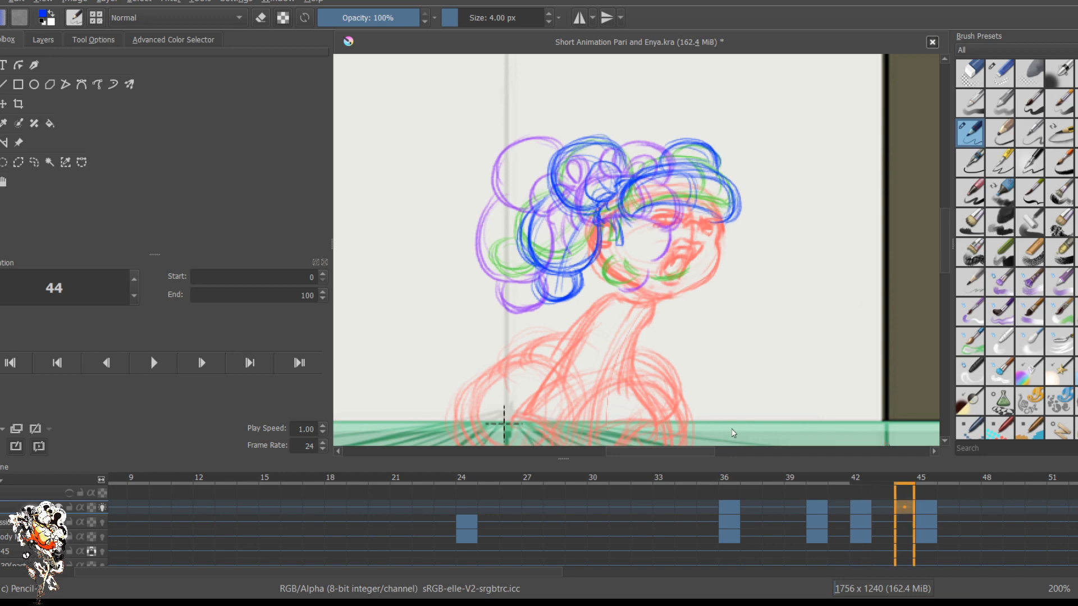
key("period")
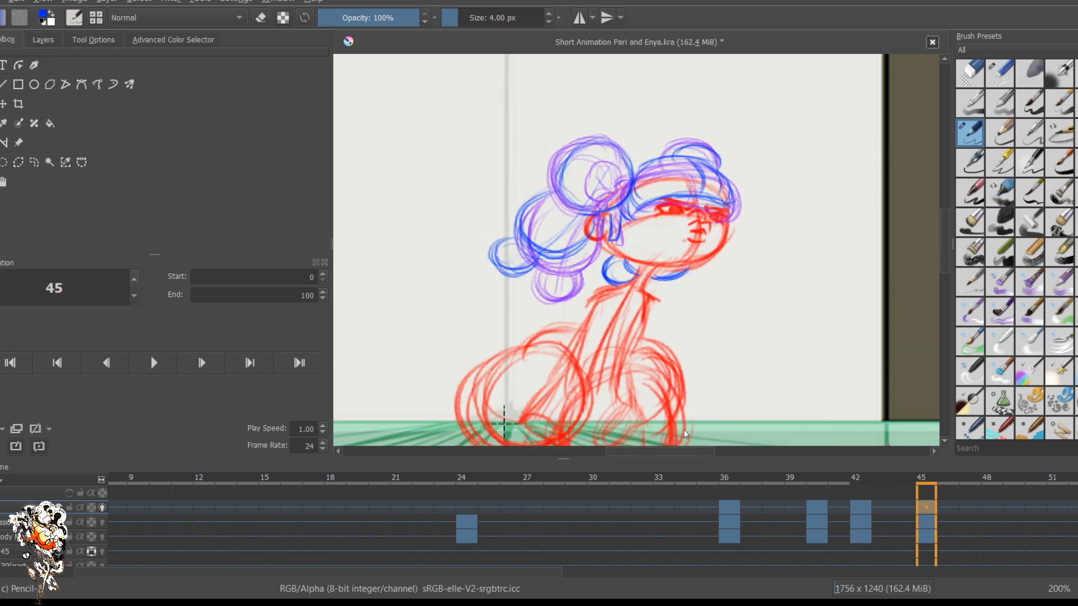
key("comma")
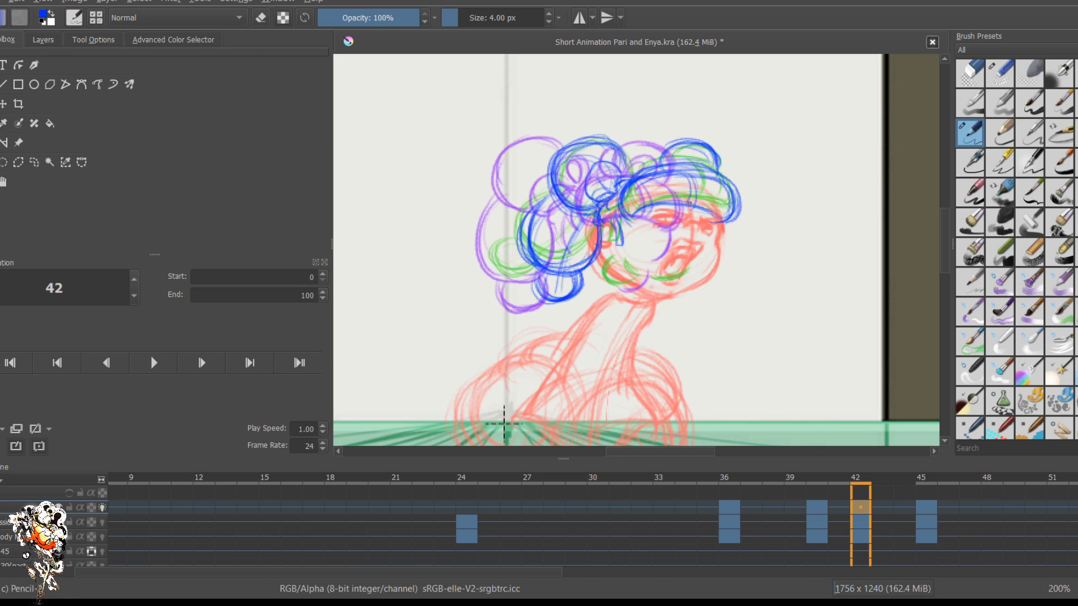
Step: Draw the far ponytail's curves across the cheek and below the jaw on frame 42, checking them on frame 45
left_click_drag(667, 244, 629, 270)
left_click_drag(606, 275, 628, 299)
key("alt+period")
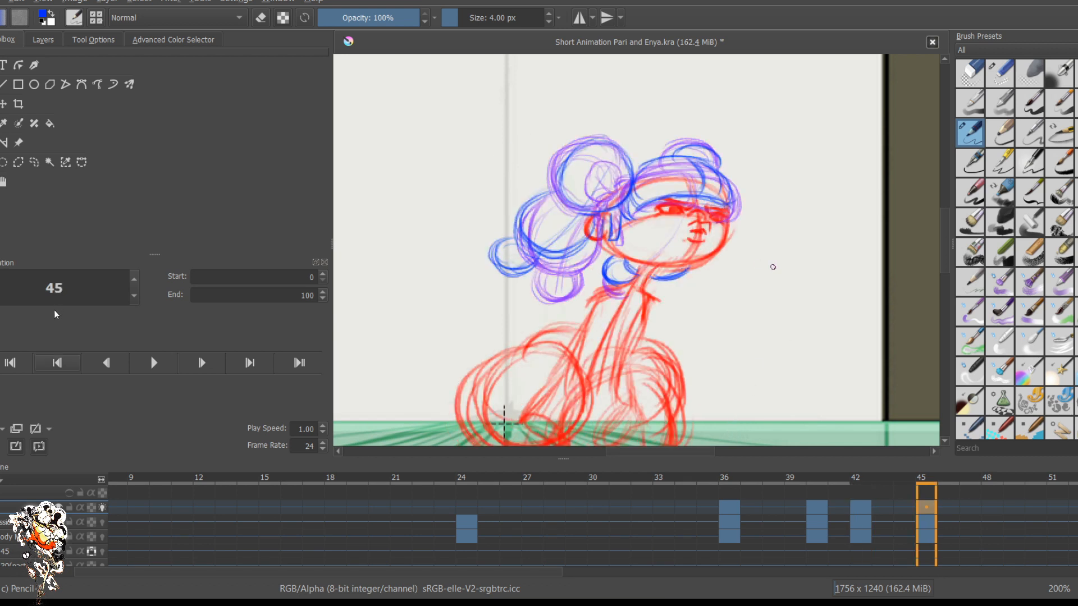
Step: Play the animation from frame 0 with the whole figure in view to review the hair
scroll(689, 314, "down", 3)
left_click_drag(530, 305, 544, 215)
key("Home")
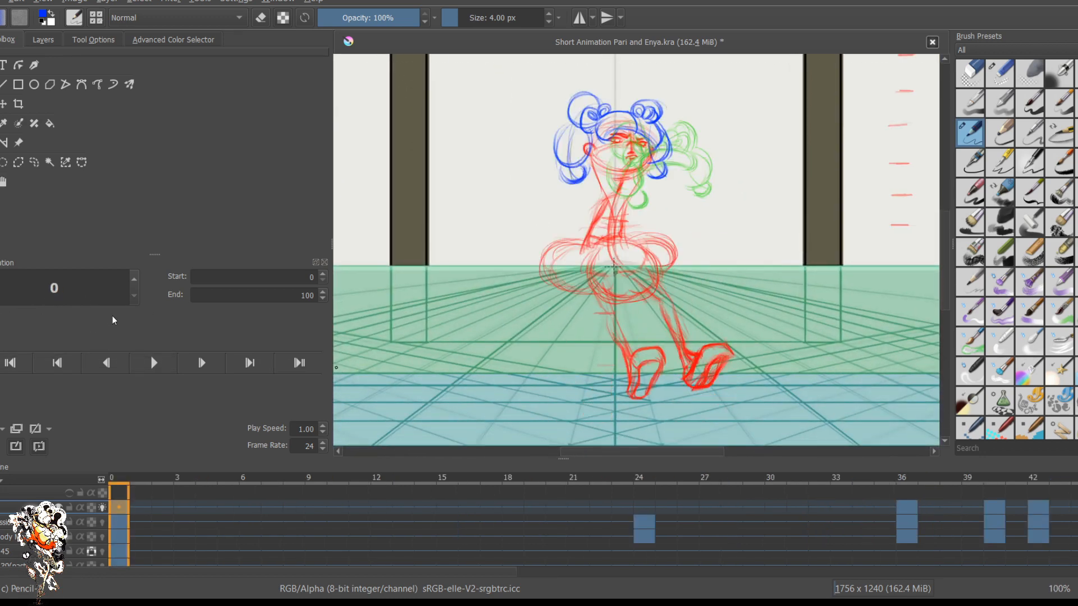
key("space")
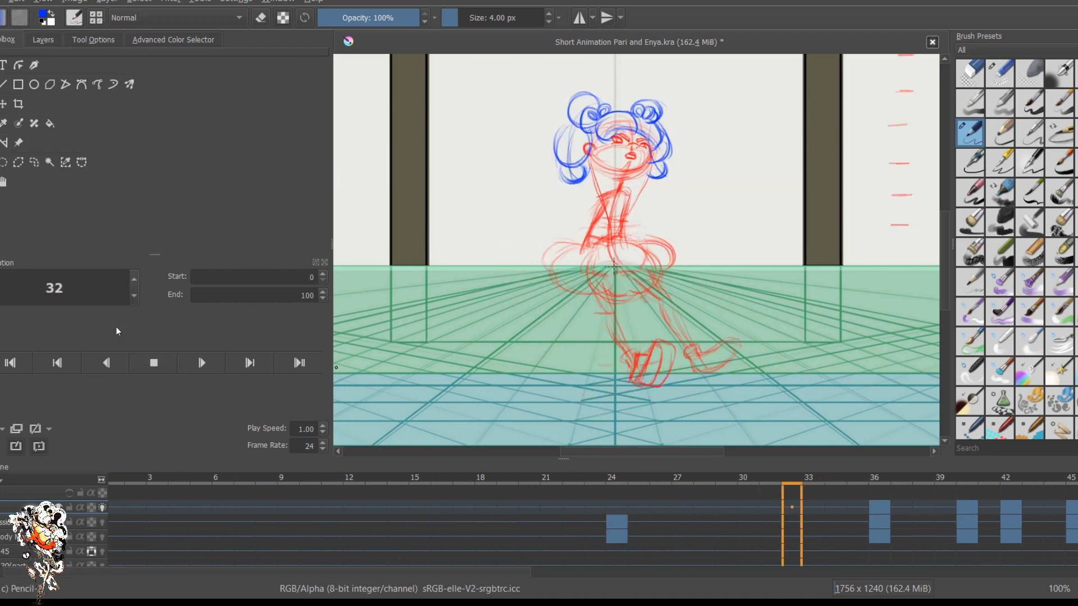
left_click(154, 362)
Step: Insert a blank keyframe on the hair layer at frame 57 and check the following hair keyframe
left_click_drag(310, 571, 624, 575)
left_click(730, 507)
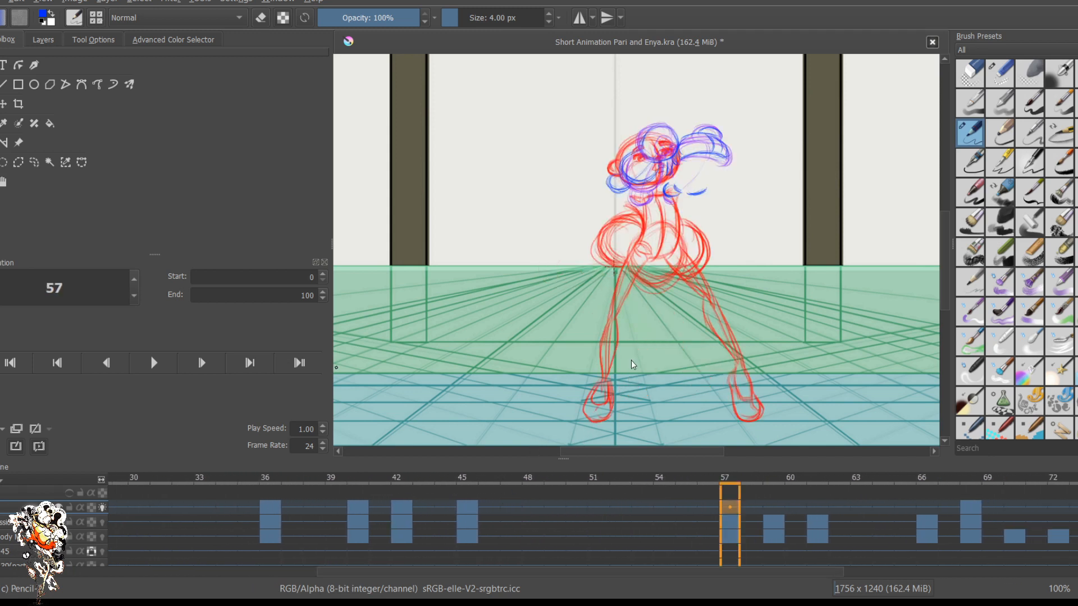
left_click(730, 344)
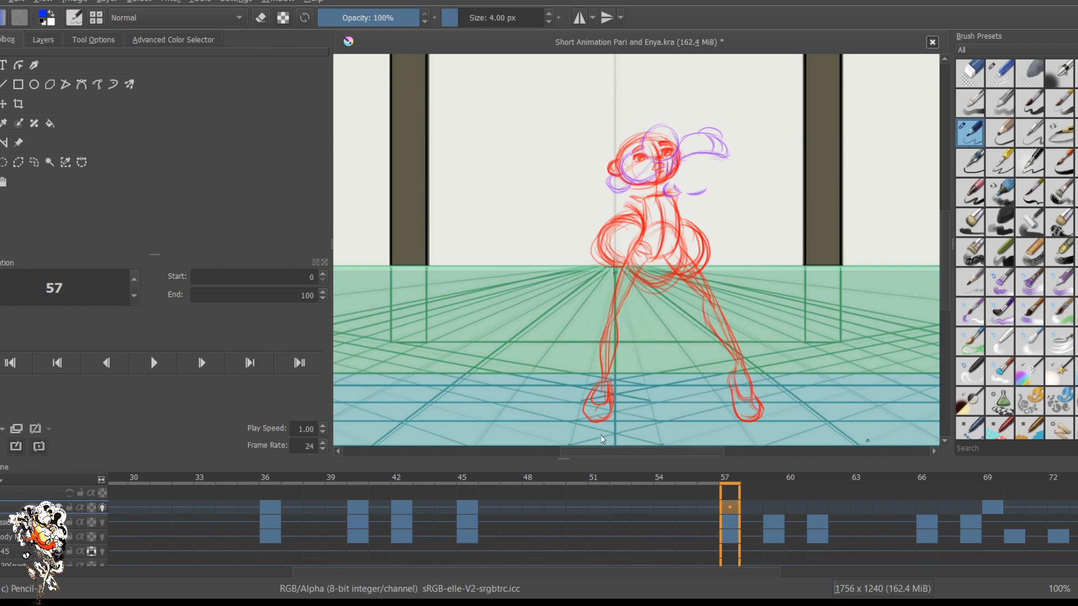
left_click(751, 508)
key("period")
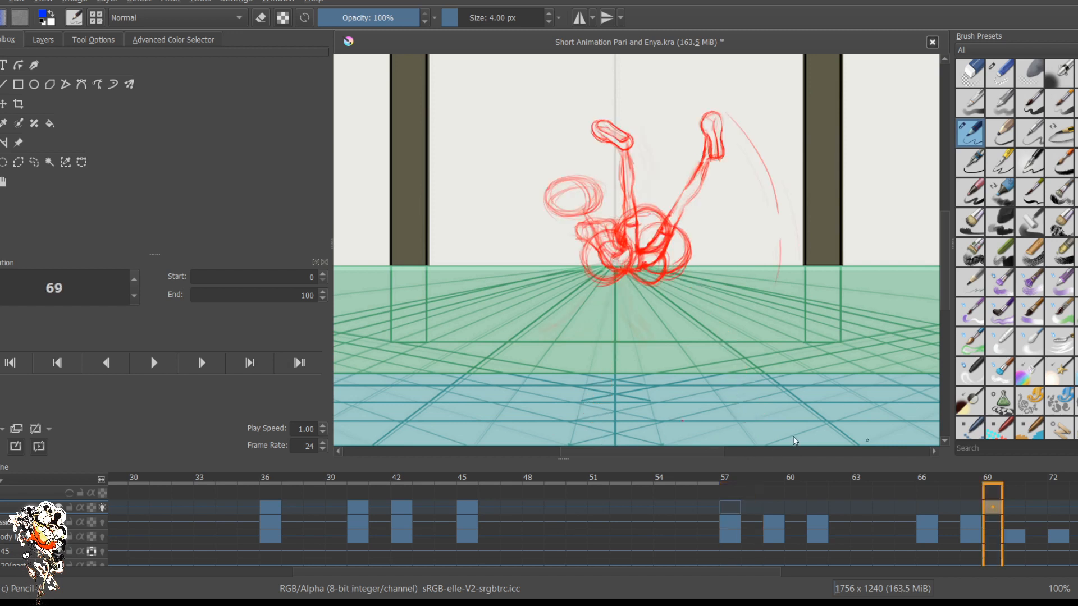
Step: Remove one hold frame at frame 67 on the hair layer so its following keyframe sits on frame 68
key("Left")
key("Left")
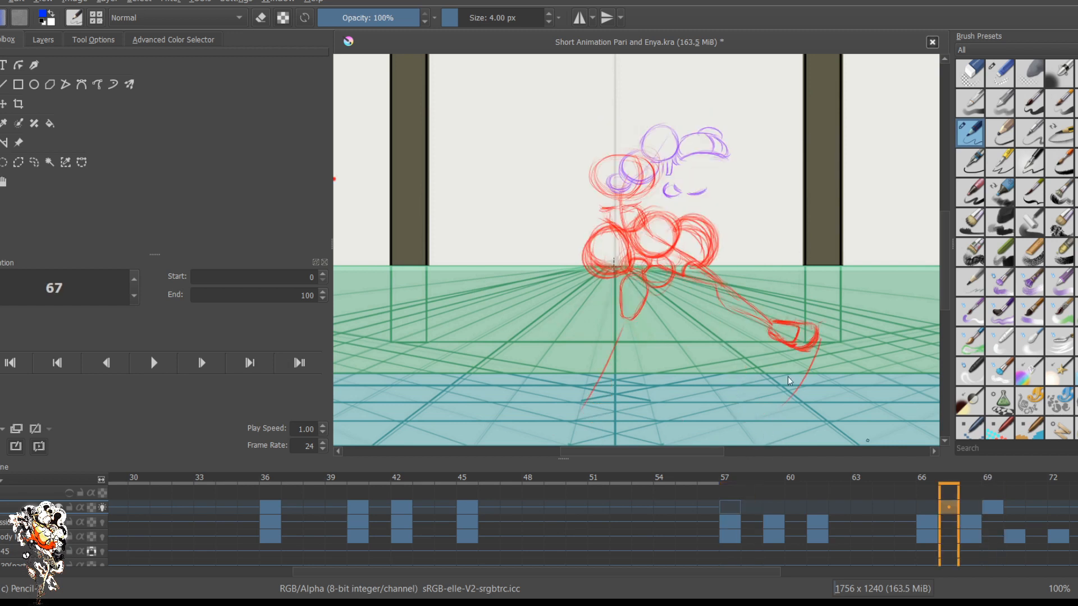
key("shift+Delete")
key("Right")
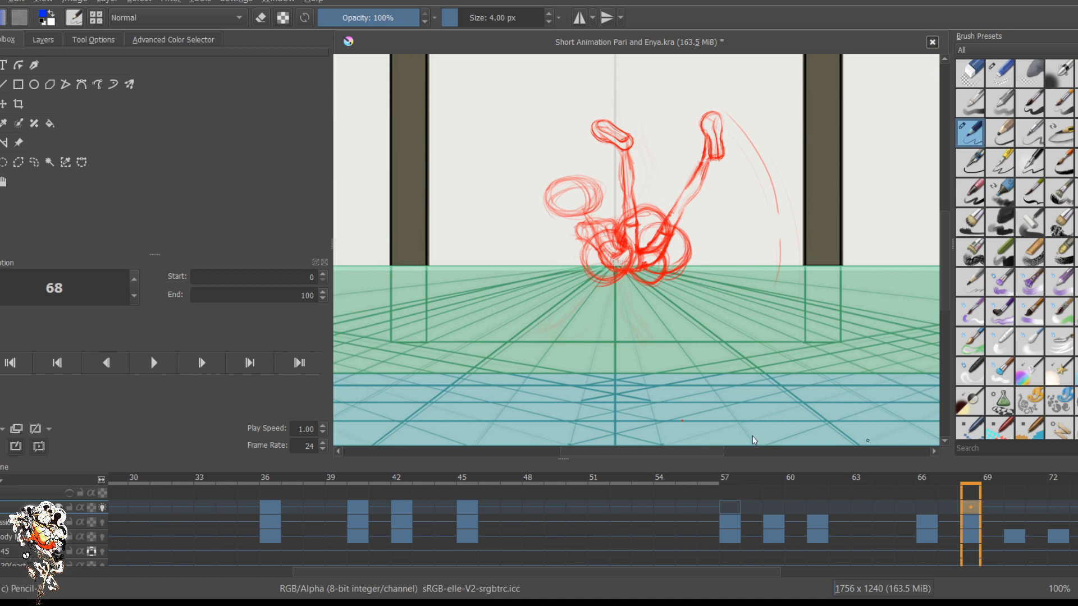
key("comma")
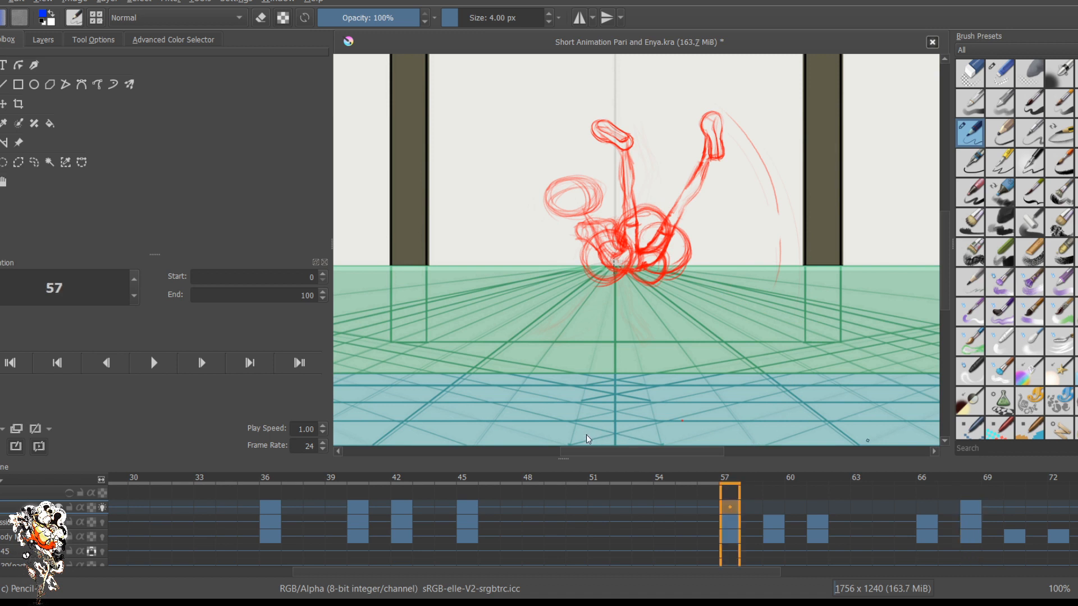
Step: Play the whole animation at 50% zoom to review the character's movement across the full scene
key("space")
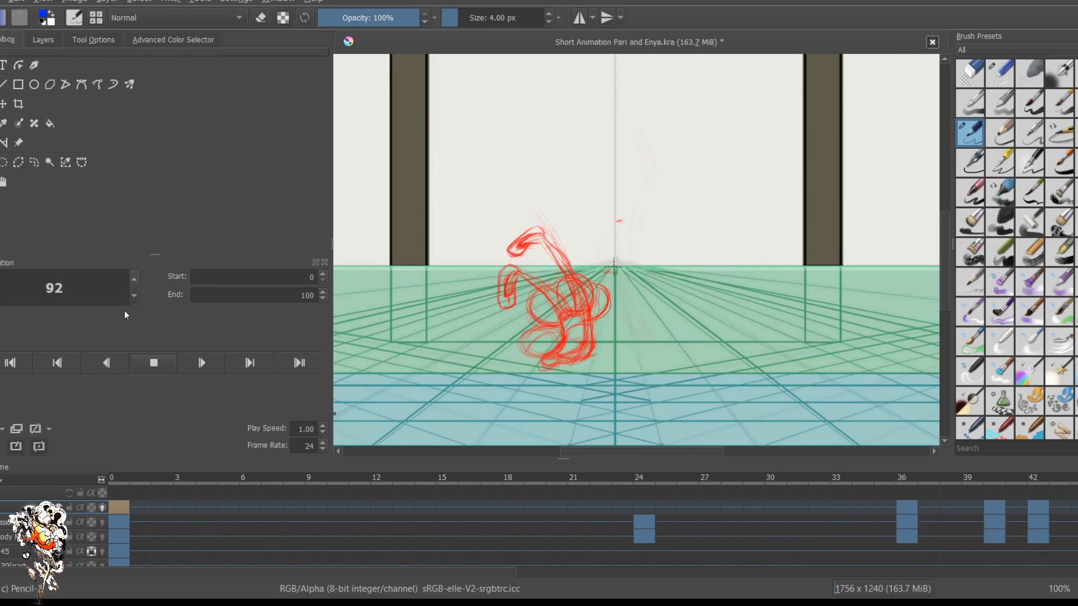
scroll(560, 364, "down", 1)
scroll(559, 364, "down", 1)
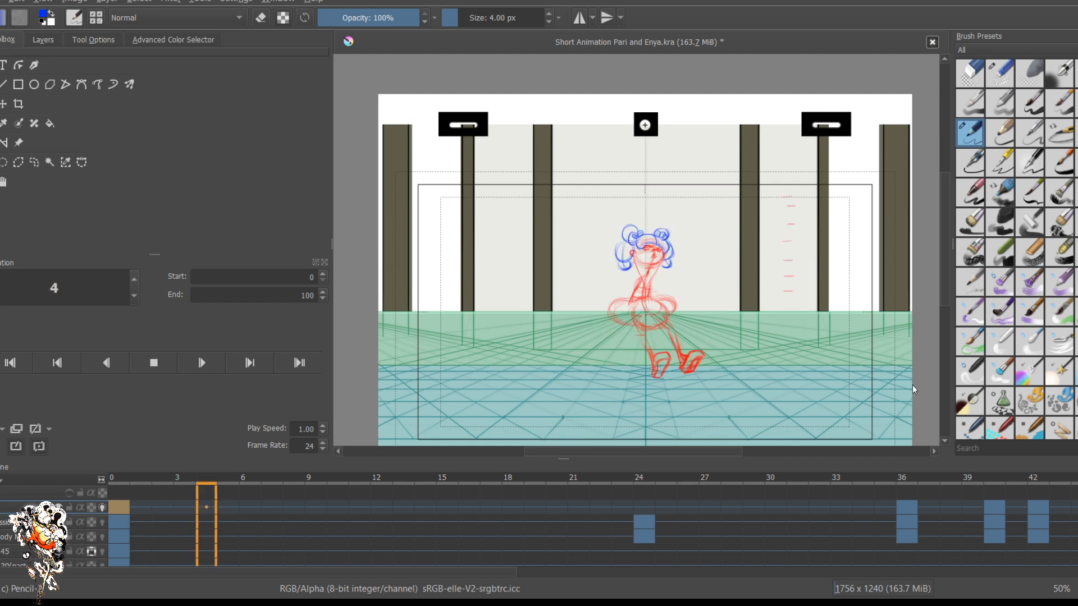
key("space")
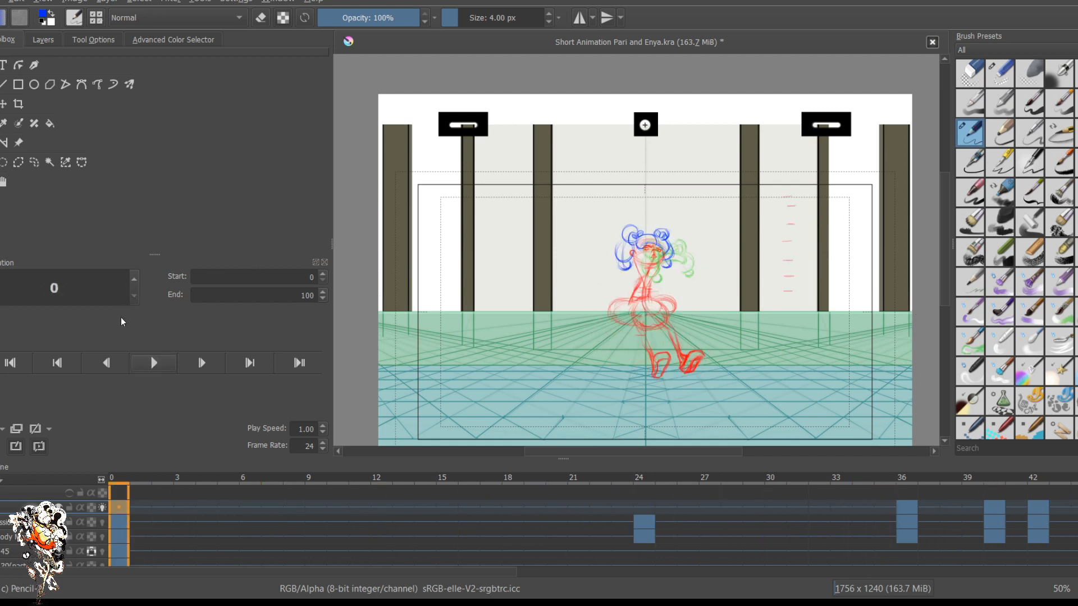
Step: Step through the keyframes from frame 24 to frame 57 to check how the hair follows the head
left_click(644, 551)
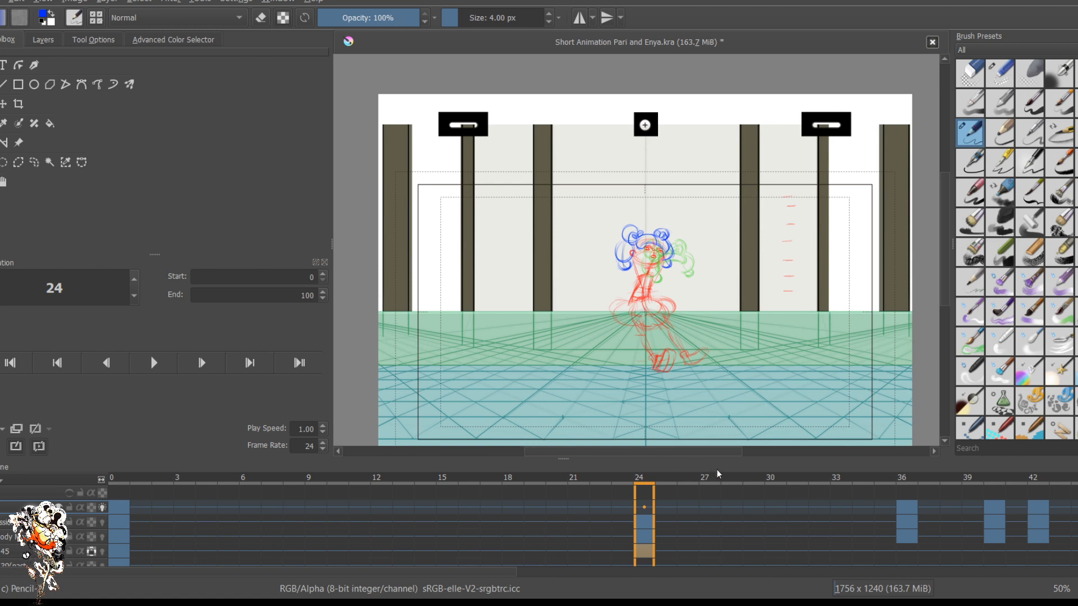
key("period")
key("alt+period")
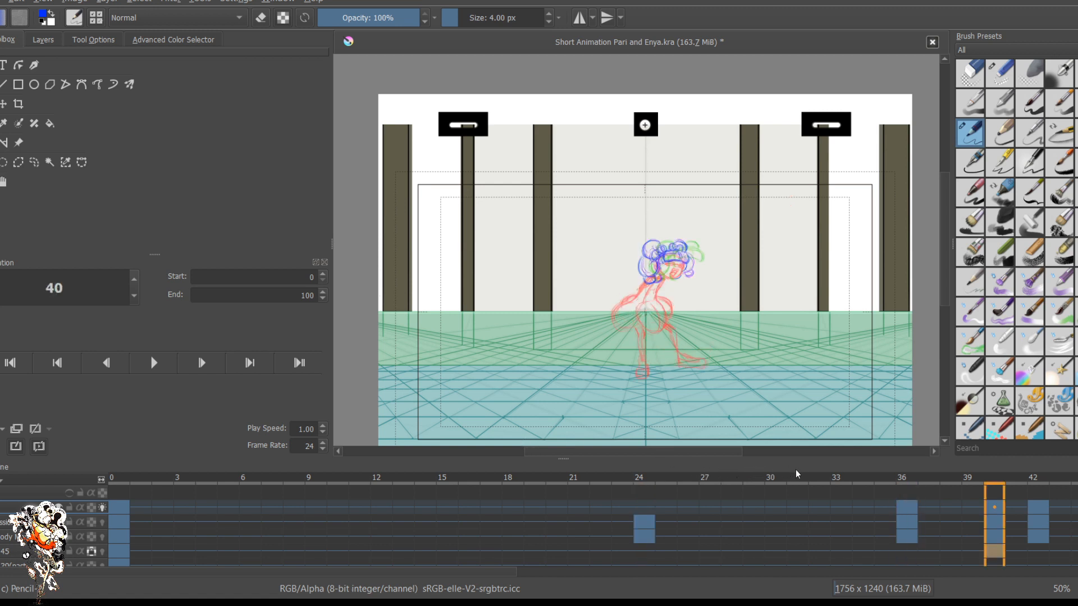
key("alt+period")
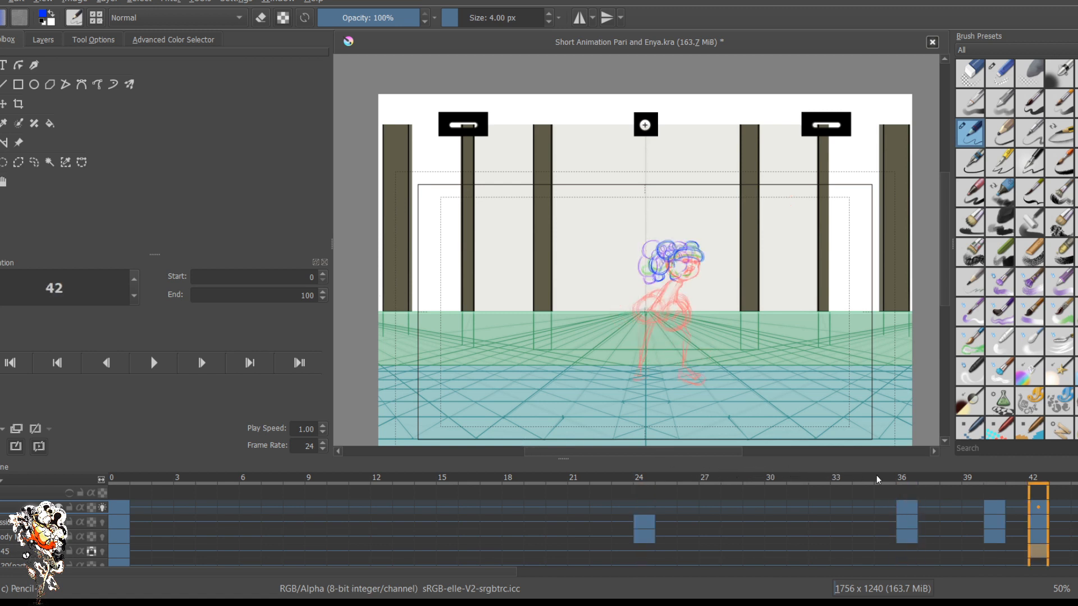
key("alt+period")
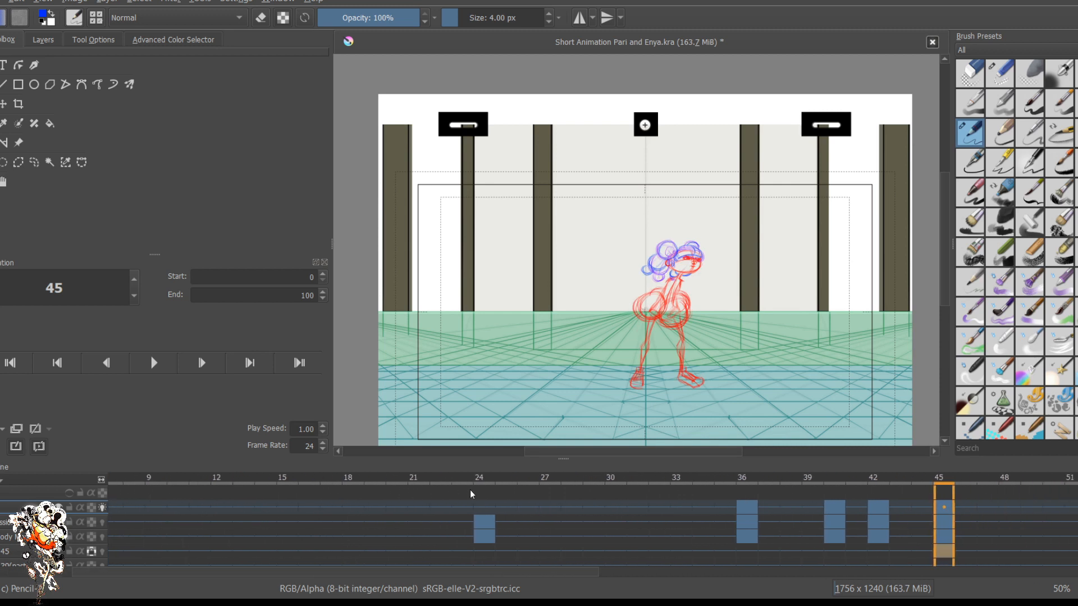
key("alt+period")
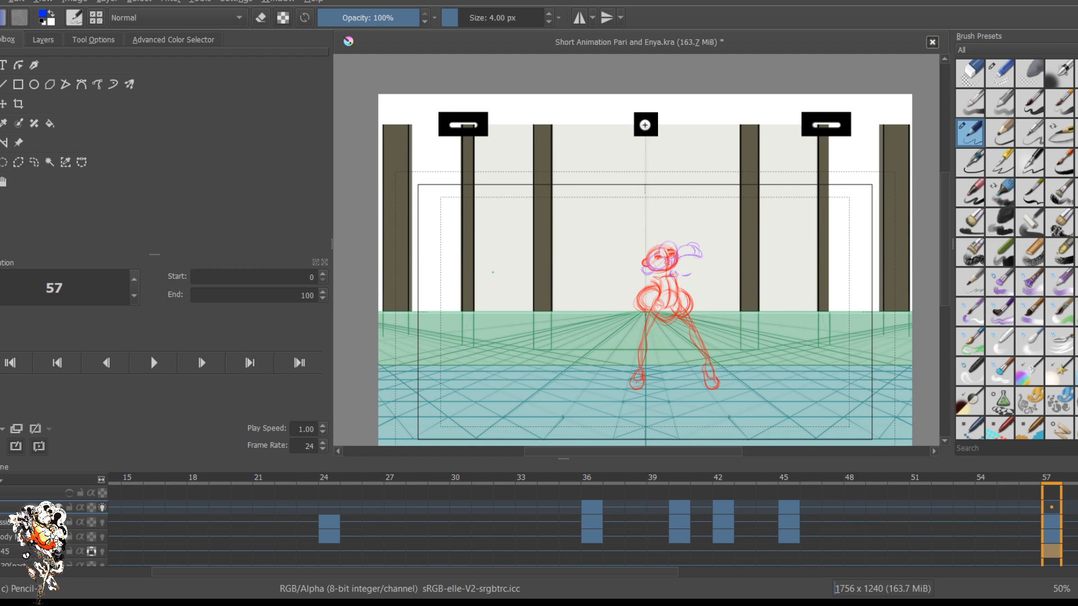
Step: Compare the hair keyframes close up by stepping back from frame 57 to frame 36 and forward again to frame 57
scroll(779, 380, "up", 3)
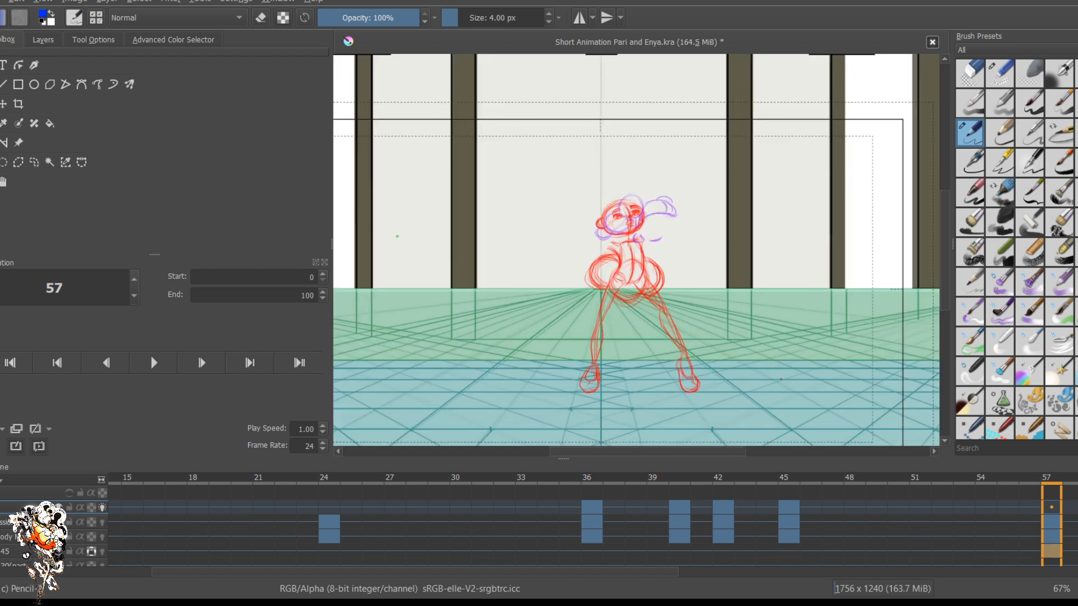
scroll(757, 342, "down", 2)
scroll(754, 342, "up", 1)
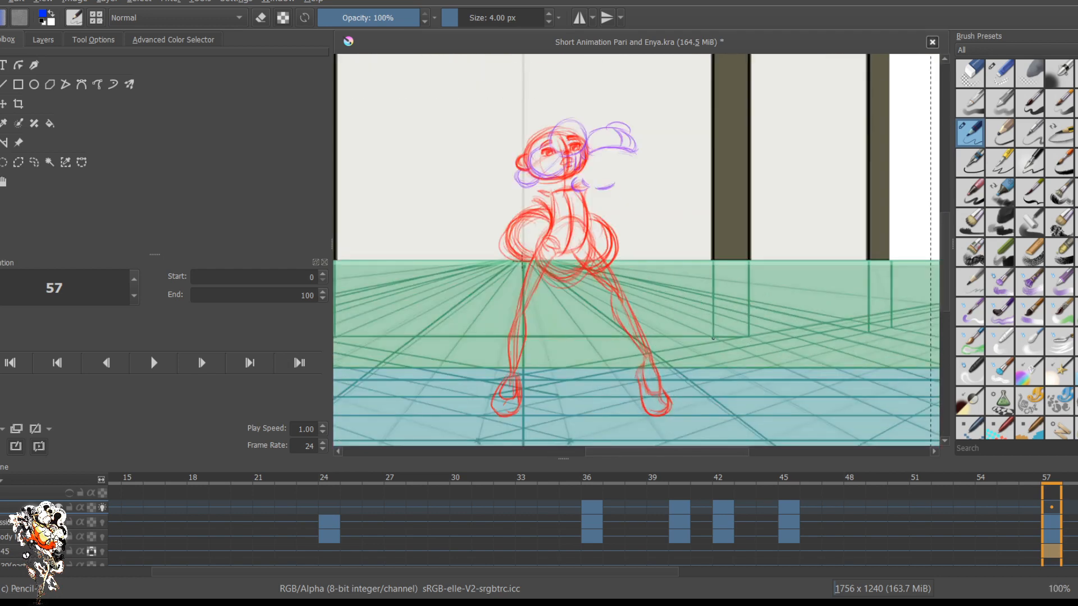
left_click_drag(451, 287, 506, 263)
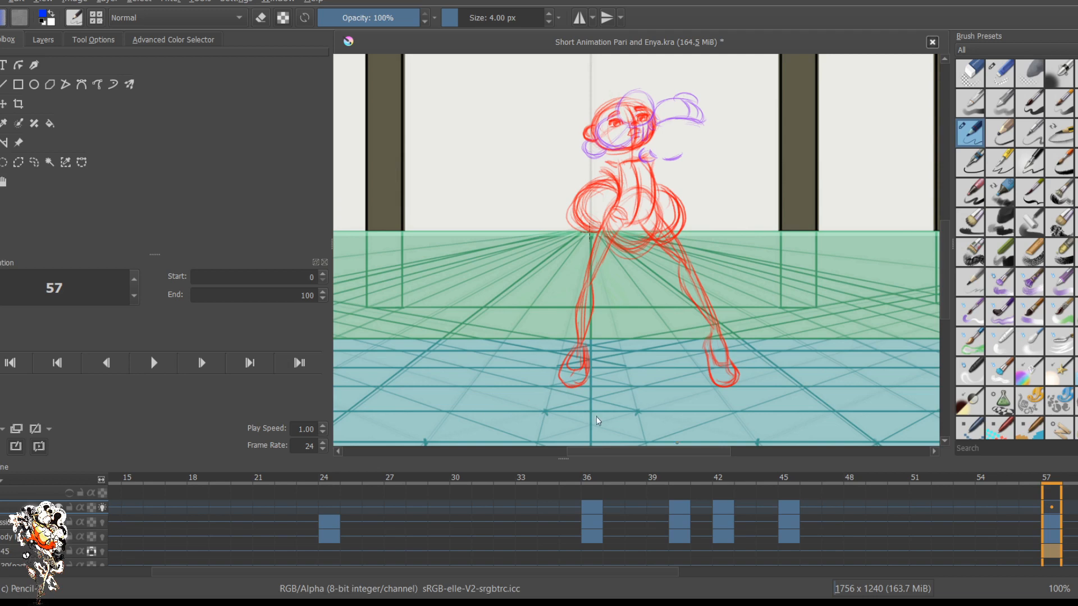
key("Down")
key("Down")
key("Down")
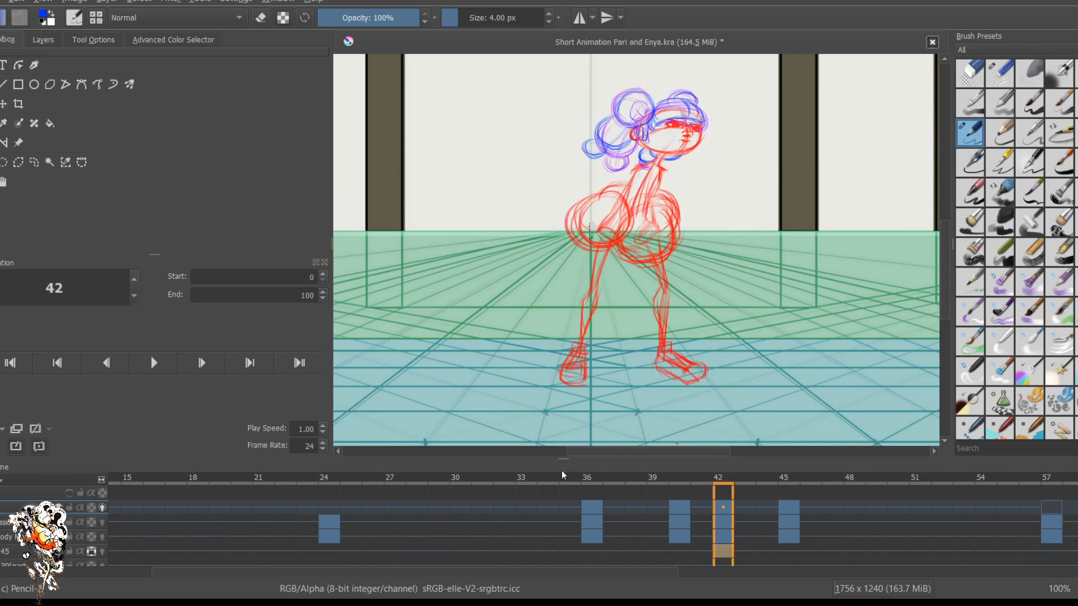
key("Down")
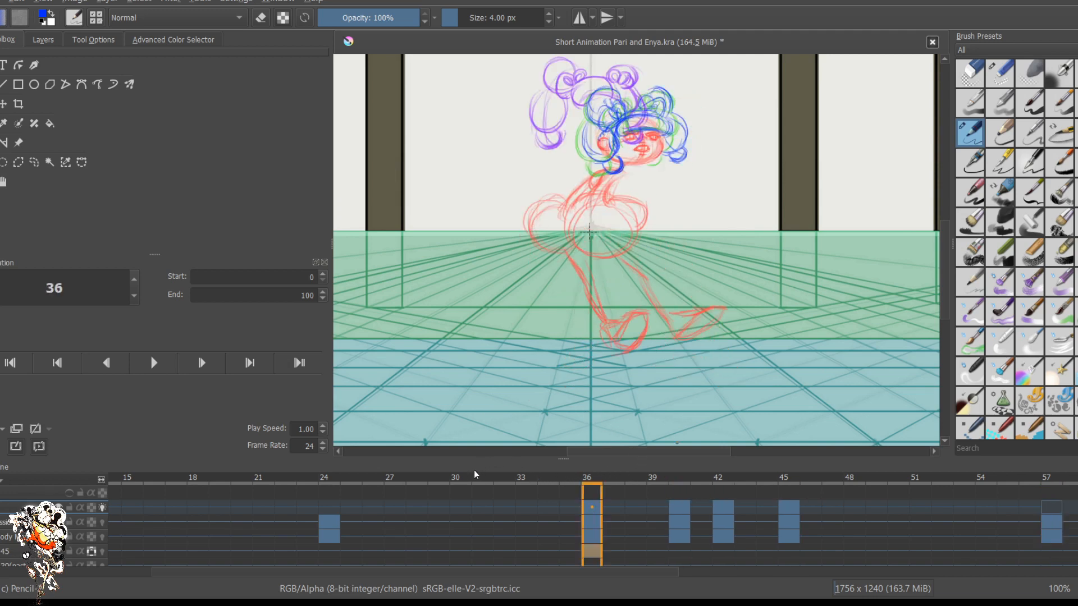
key("Up")
key("Up")
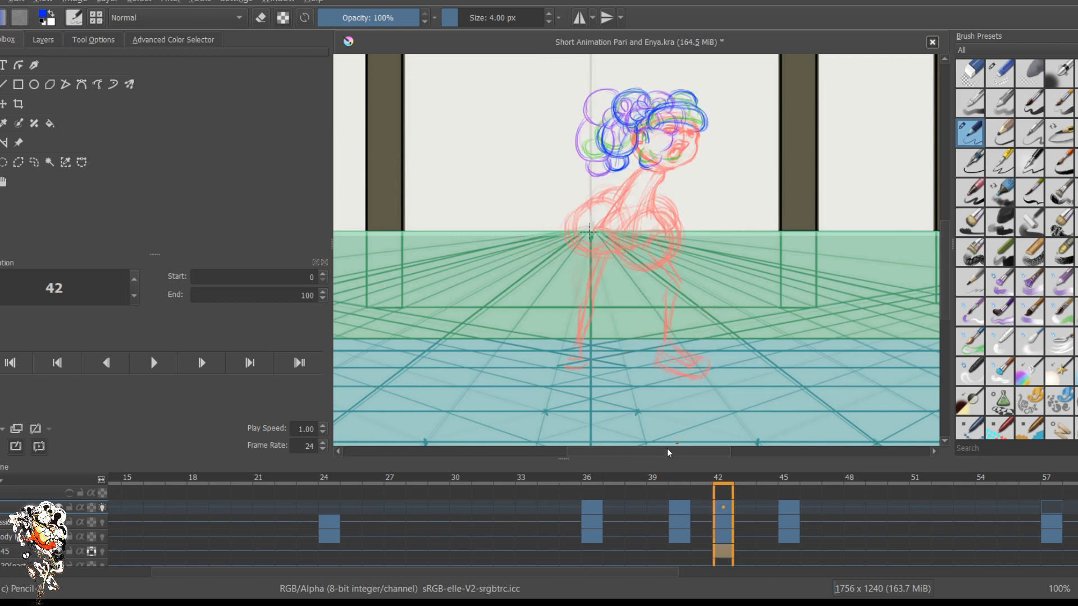
key("Up")
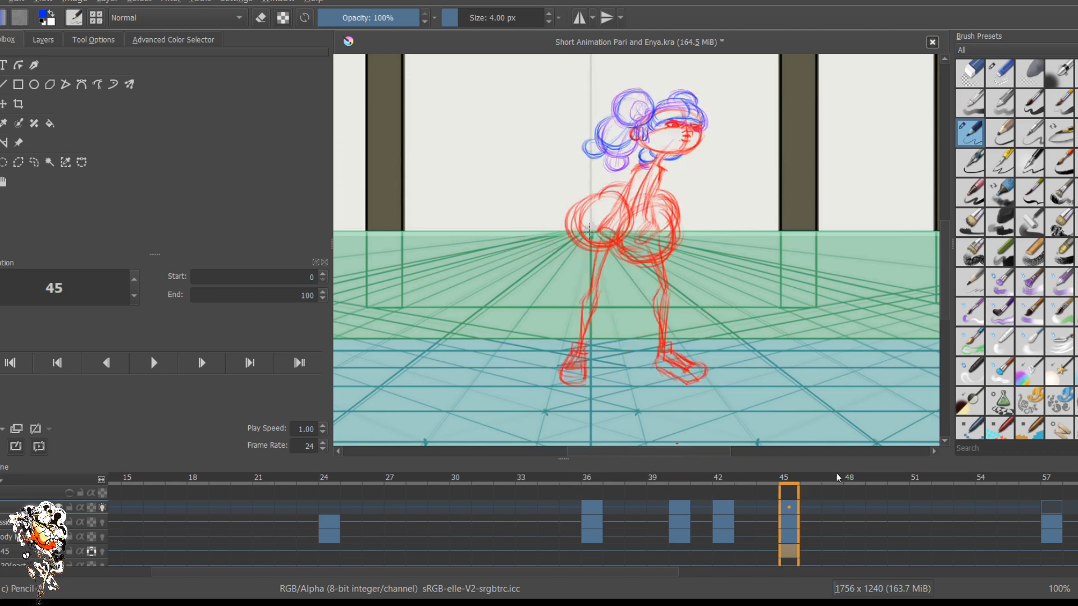
key("Up")
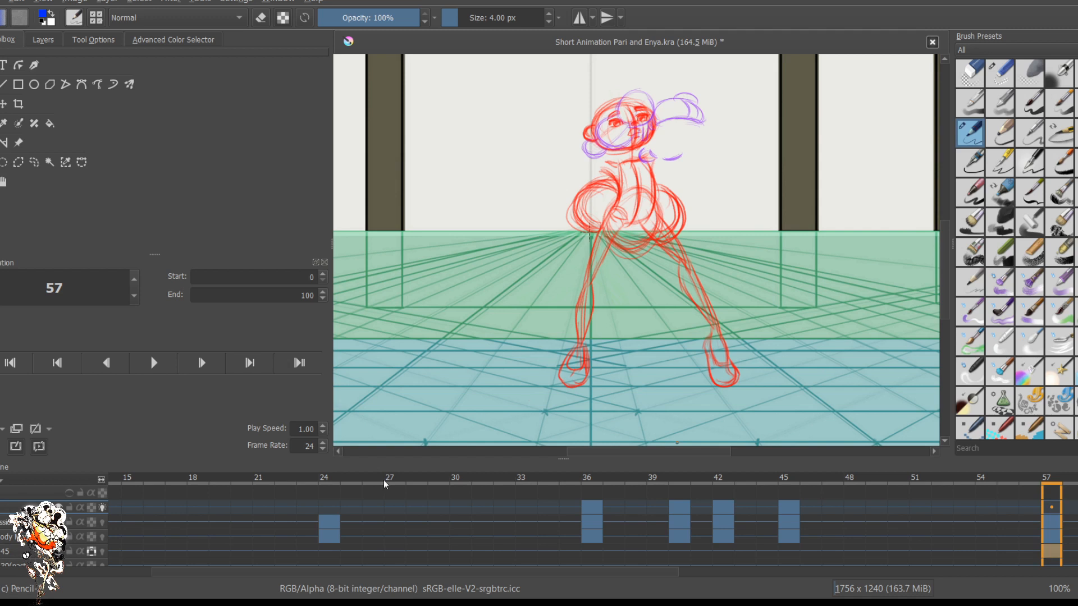
Step: Play the animation to review the hair and body motion, and stop the playback at frame 57
left_click(153, 362)
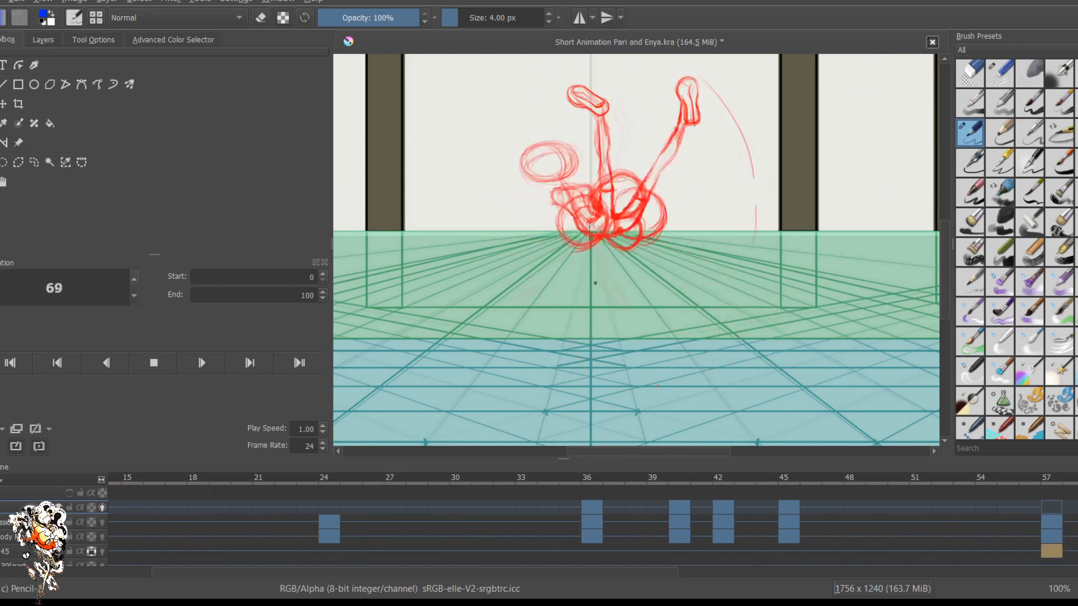
scroll(591, 297, "down", 1)
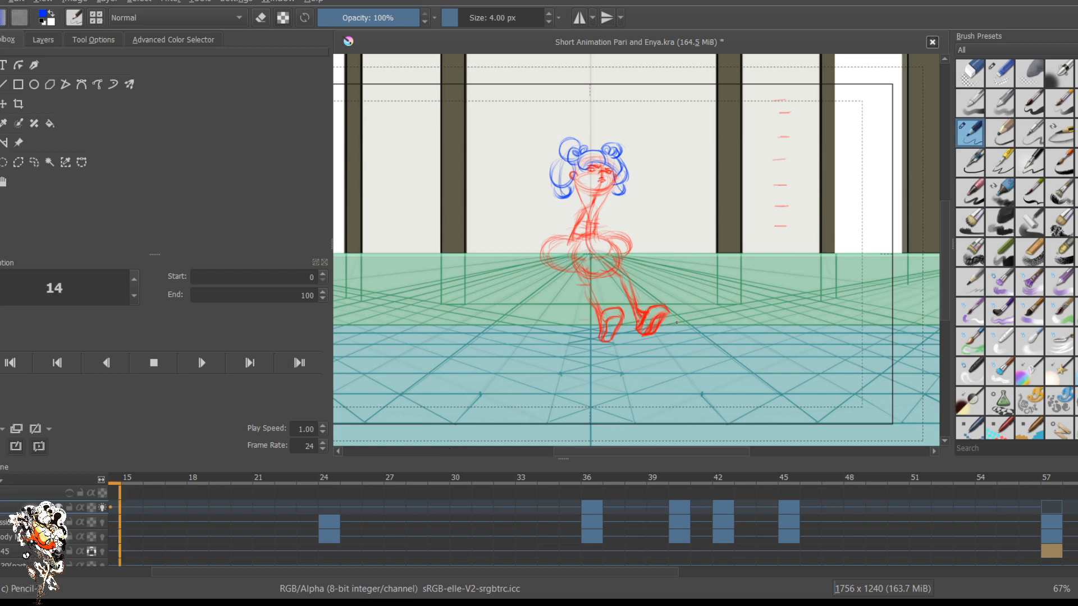
scroll(649, 243, "up", 1)
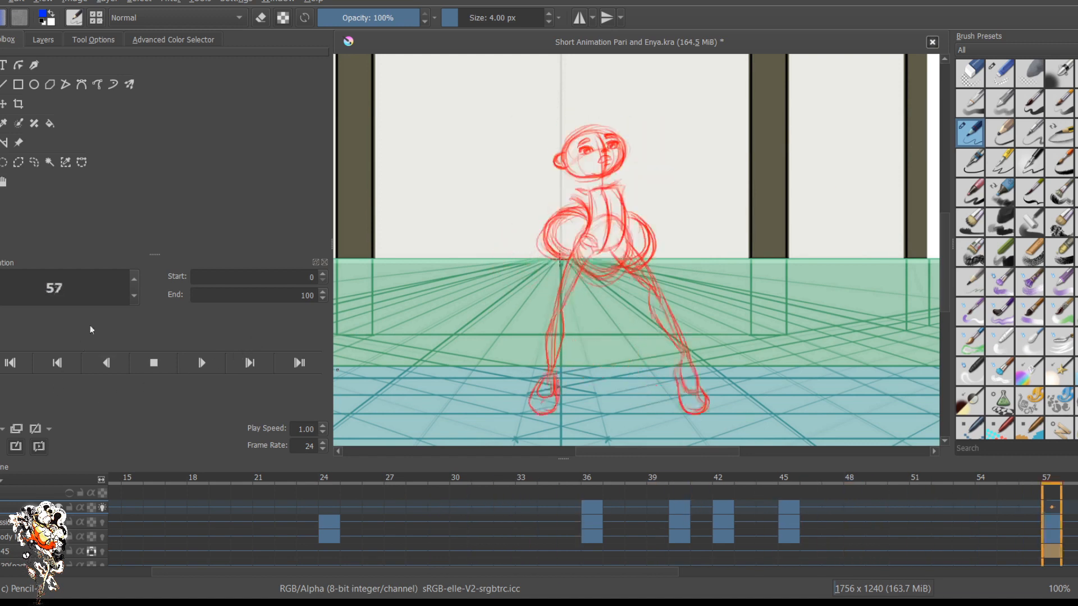
key("space")
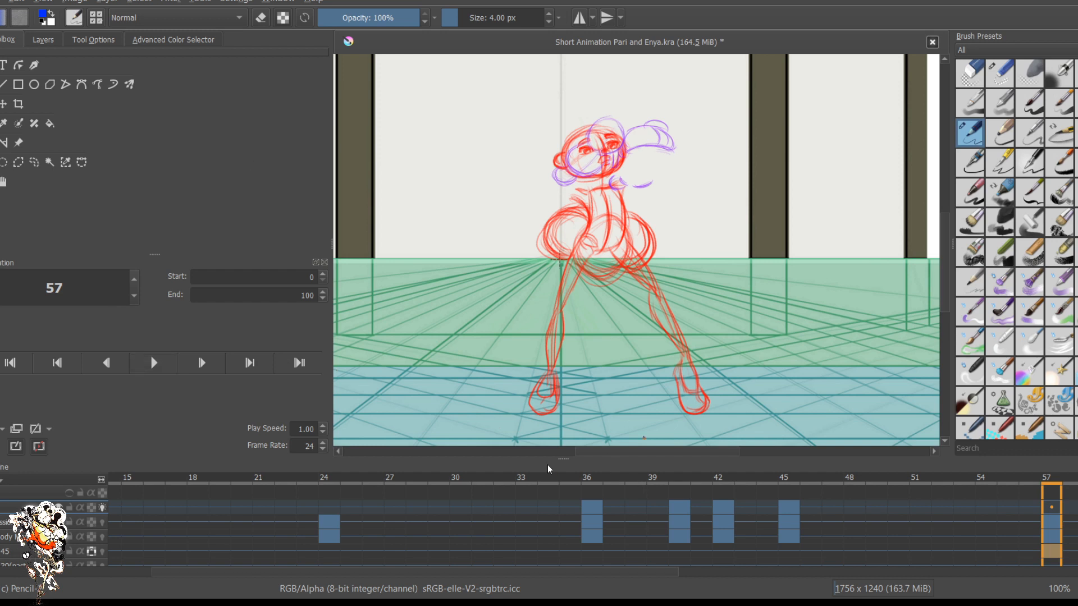
Step: Compare the body poses on frames 57, 59 and 61, ending back on frame 57
left_click_drag(545, 473, 646, 478)
left_click(838, 473)
key("period")
key("period")
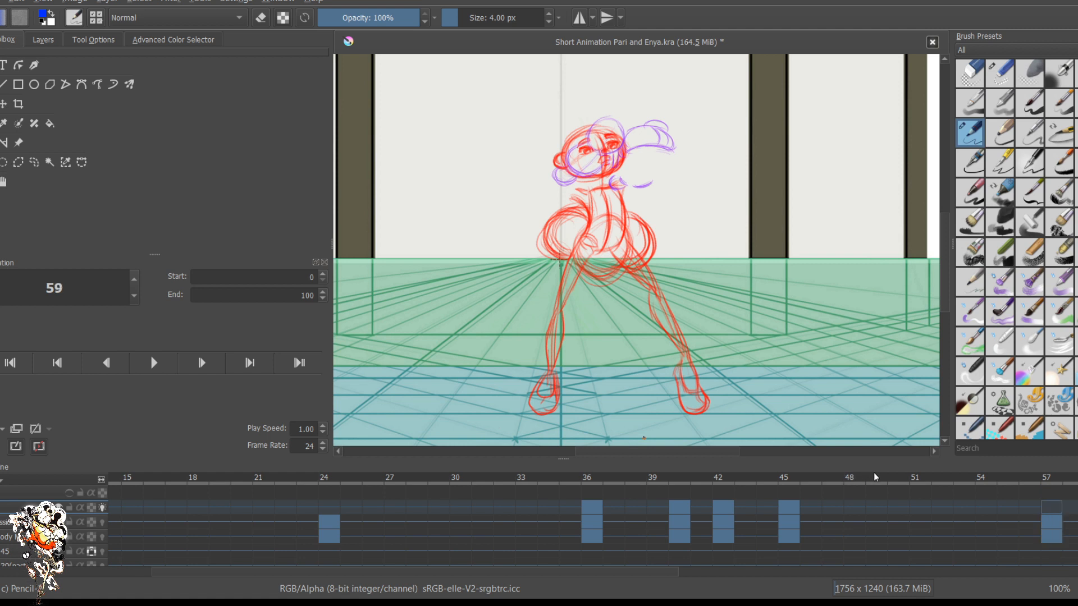
left_click_drag(706, 497, 490, 496)
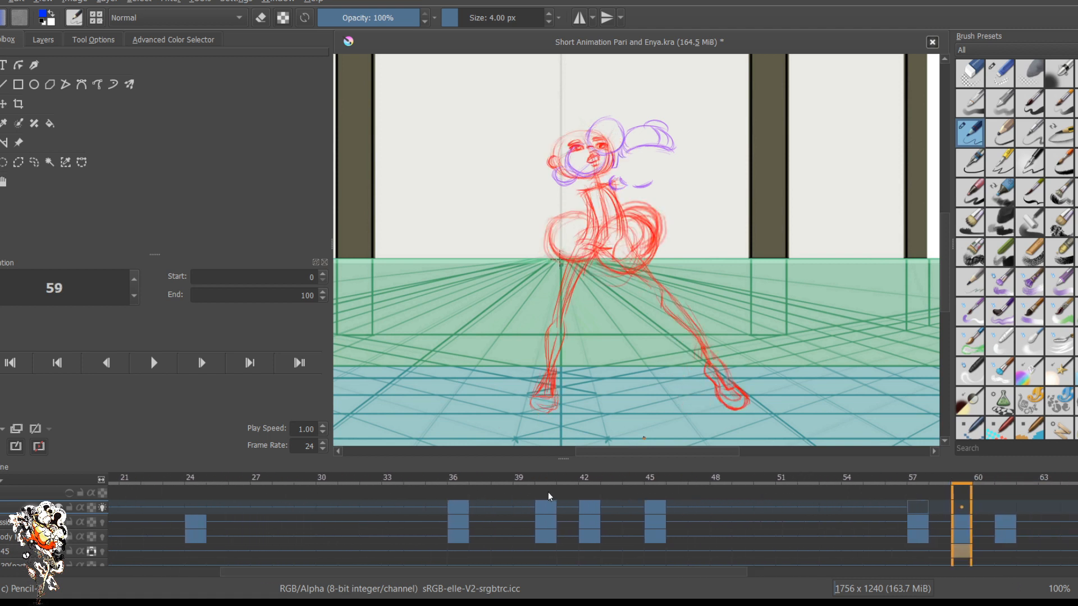
key("period")
key("period")
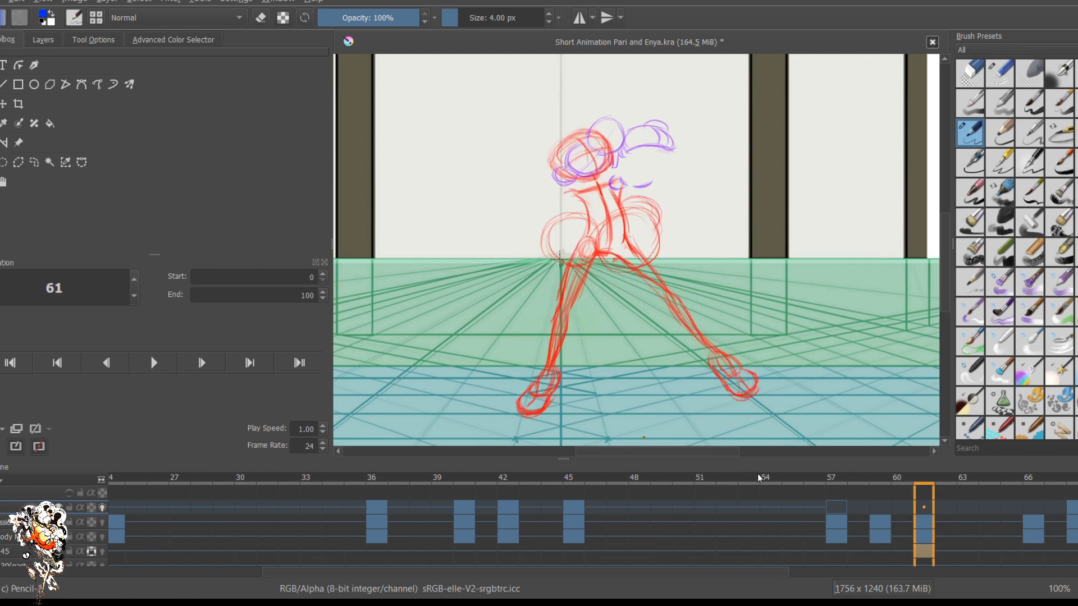
key("comma")
key("comma")
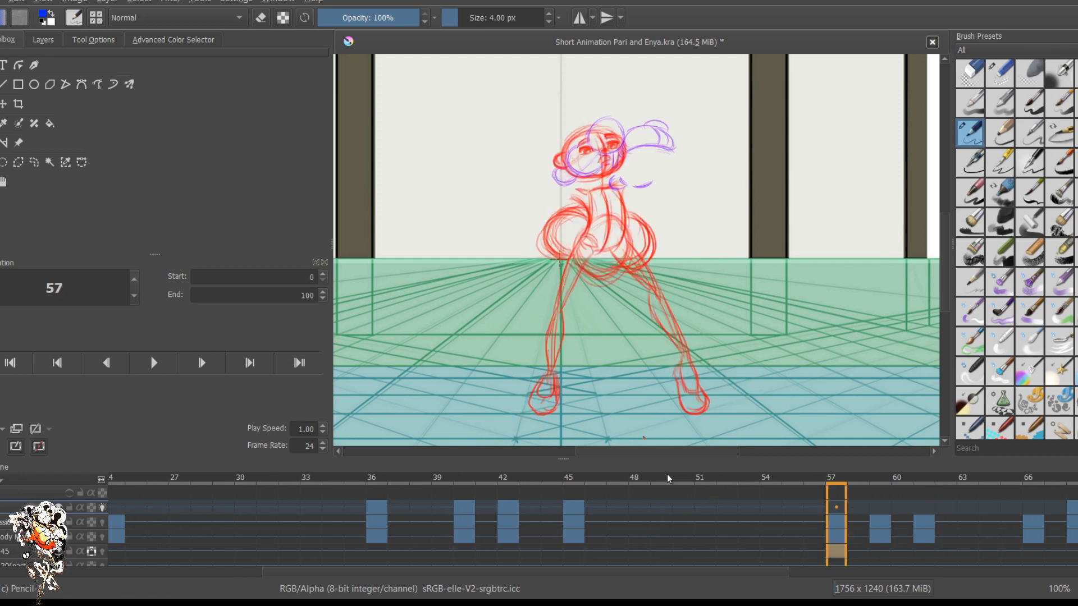
Step: Step forward from frame 57 to frame 72 to examine the poses of the character's fall
key("period")
key("period")
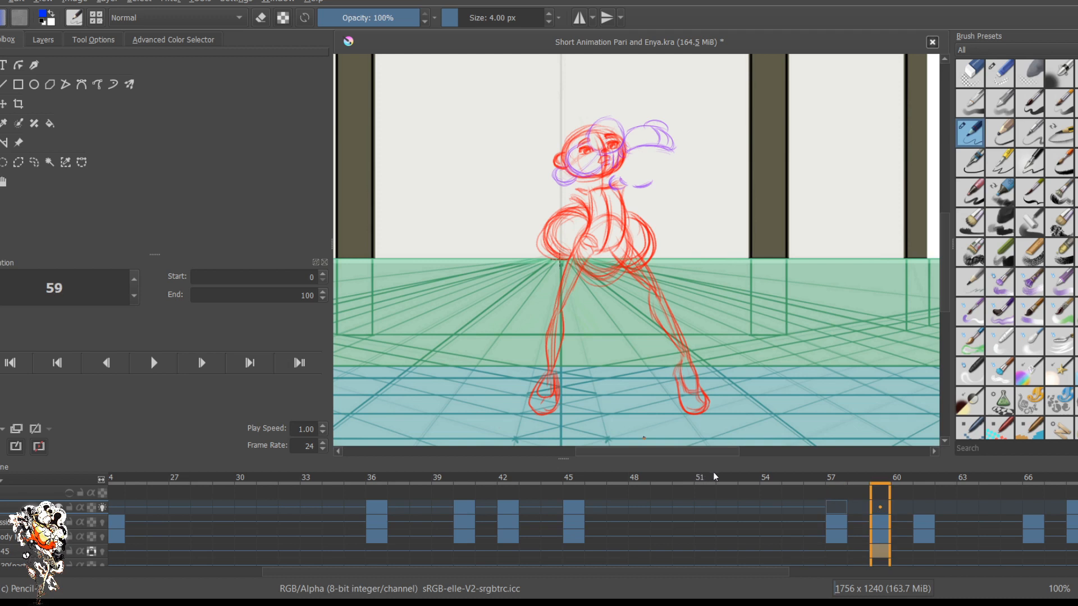
key("period")
key("period")
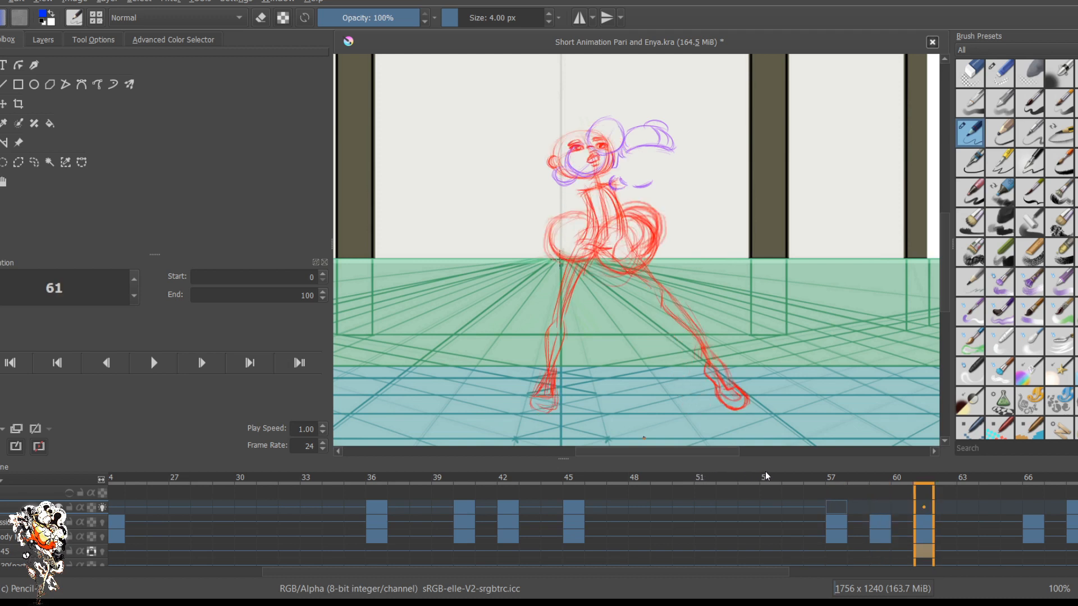
key("period")
key("period")
key("period")
key("period")
key("period")
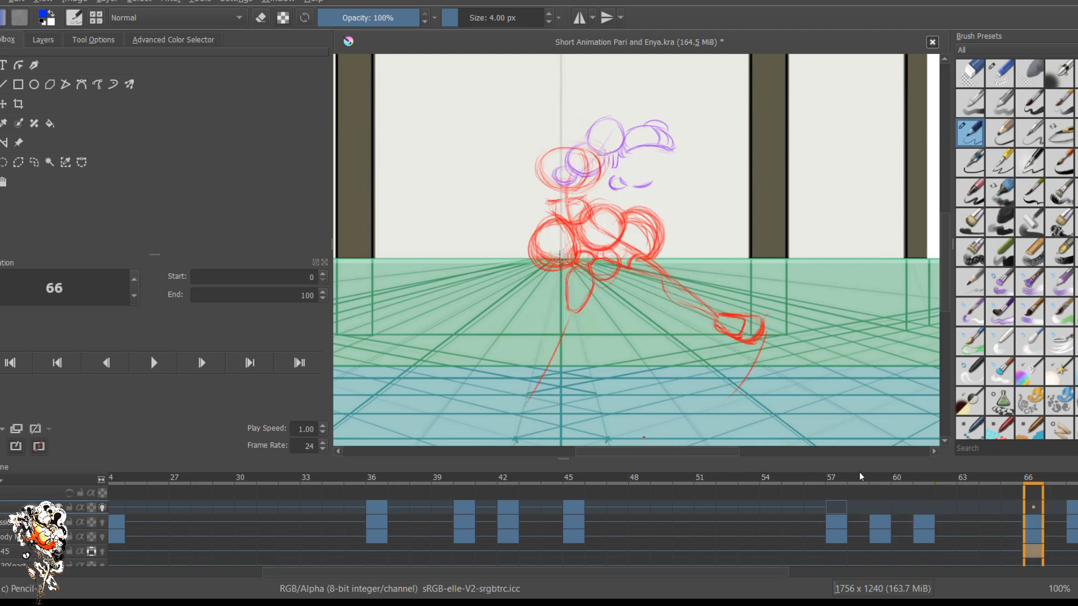
key("period")
key("period")
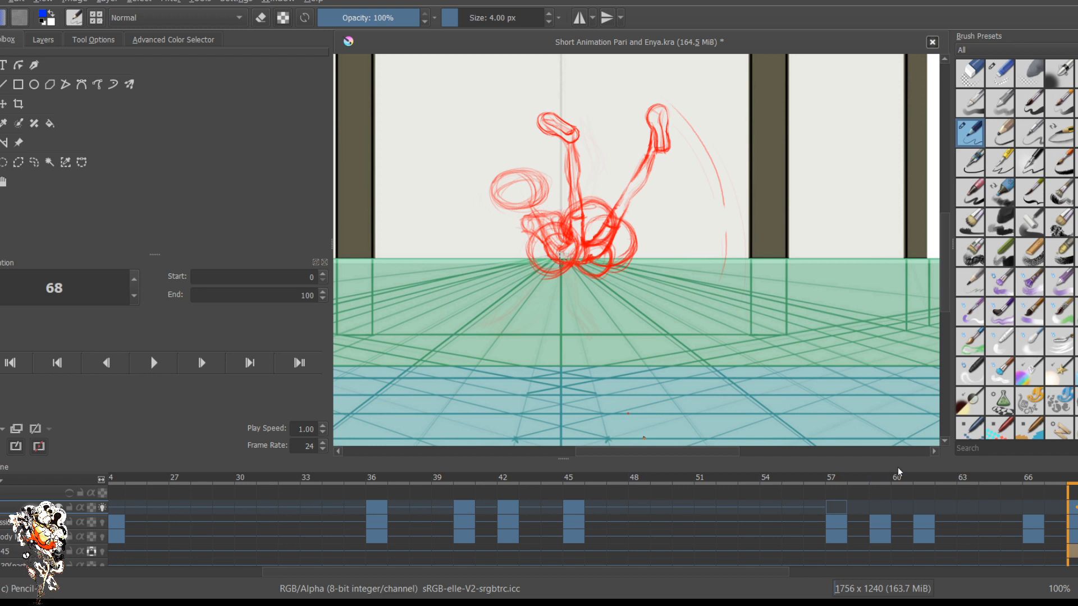
key("period")
key("period")
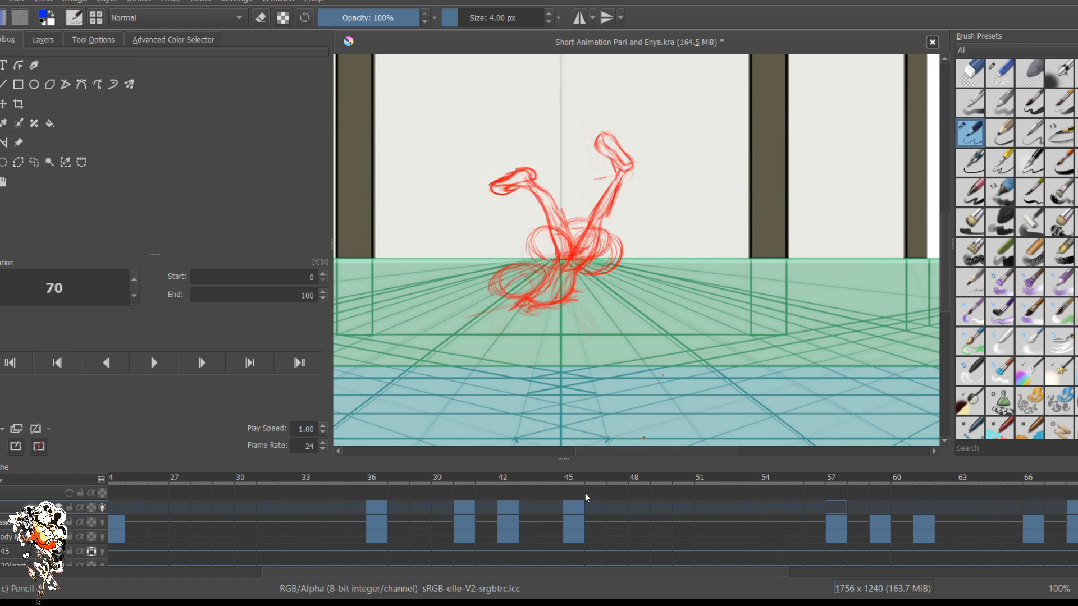
key("period")
key("period")
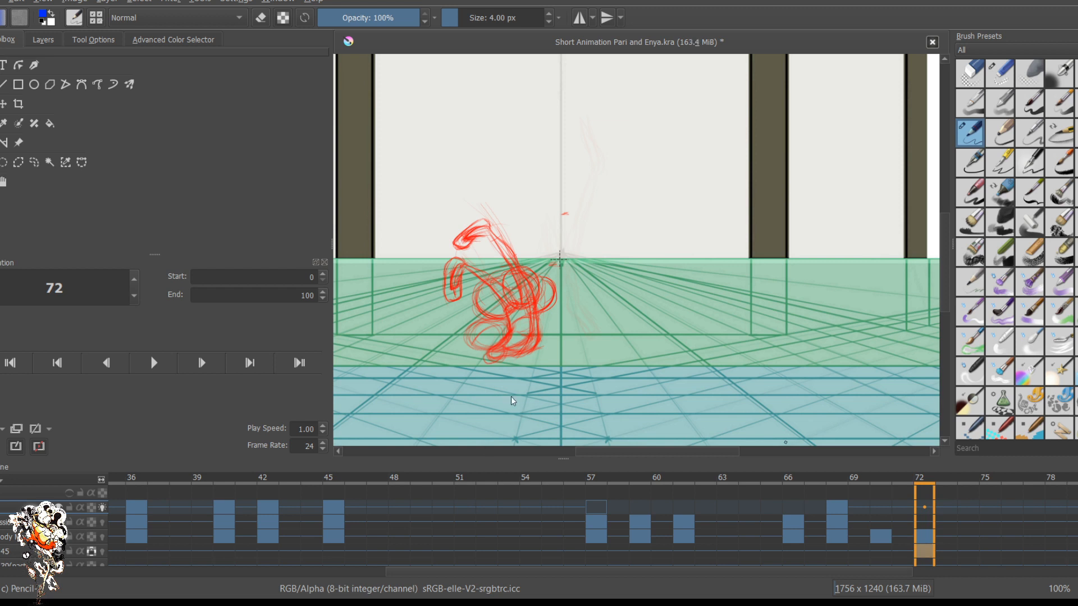
Step: Play the animation twice from the beginning to review its timing, stopping each playback
key("space")
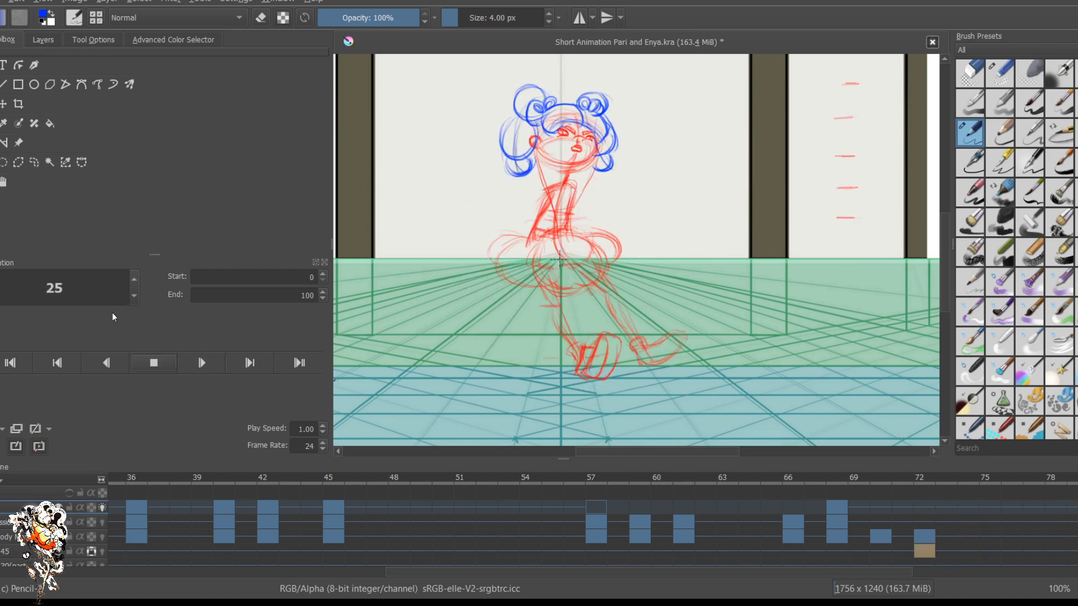
key("space")
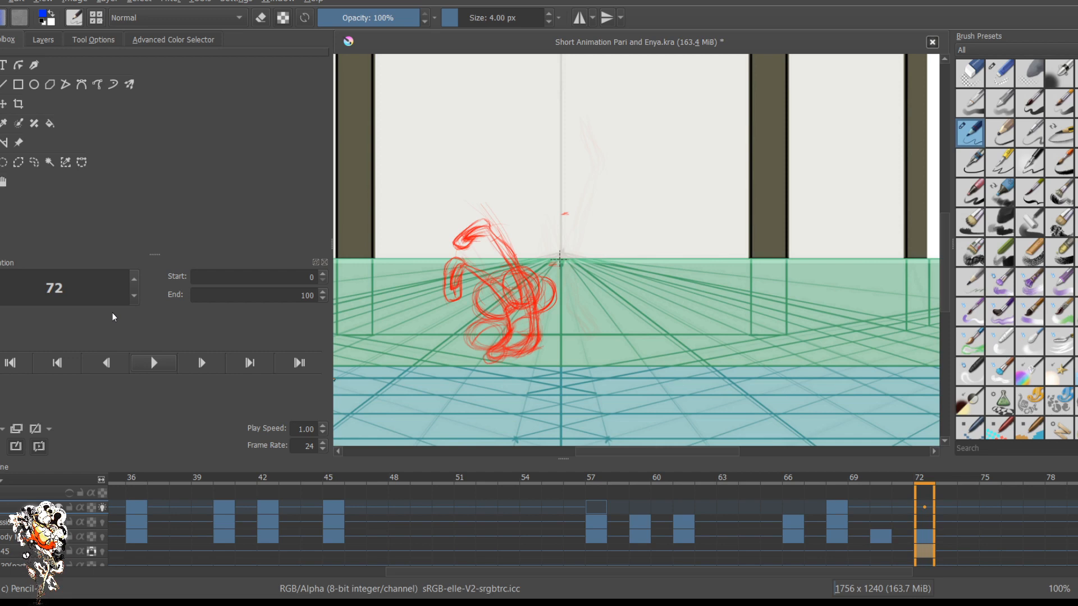
key("space")
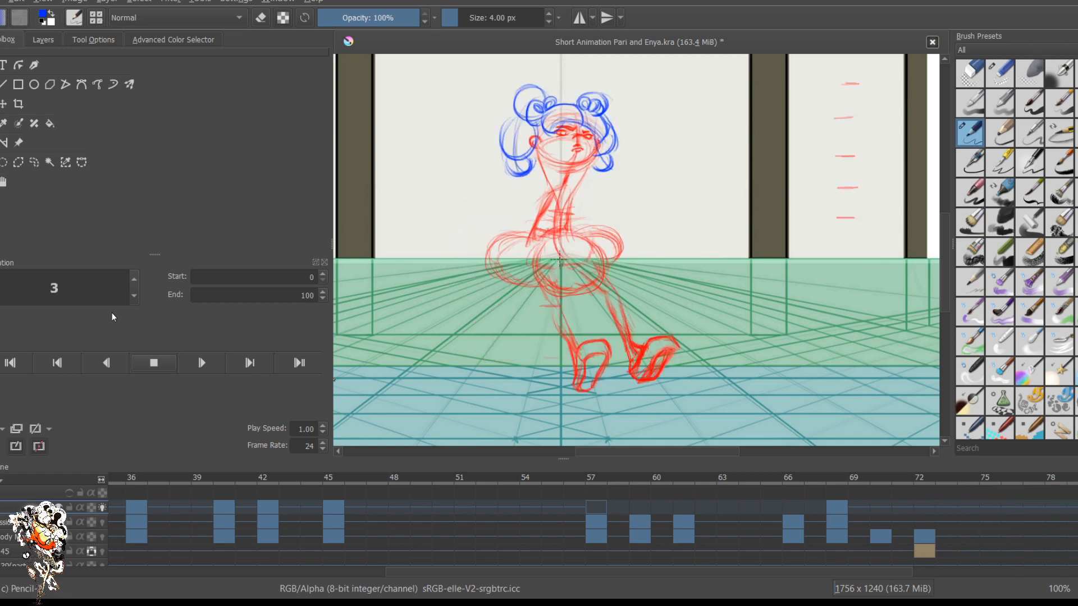
key("space")
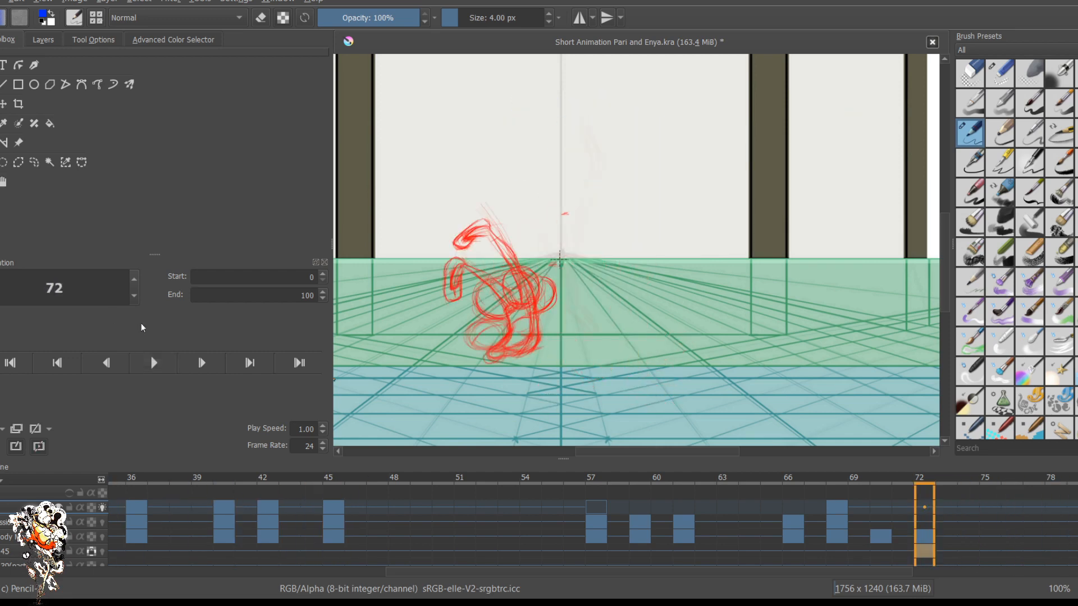
Step: Create a hair keyframe at frame 58 and sketch the blue cap of hair across the top of the head
left_click(545, 477)
left_click(510, 473)
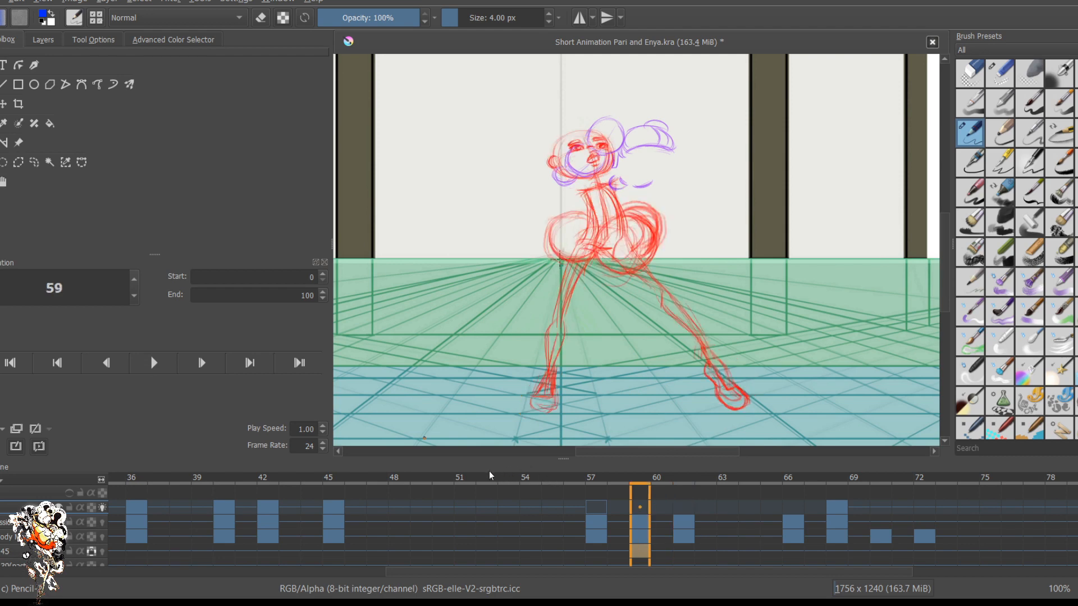
left_click(490, 476)
scroll(698, 152, "up", 1)
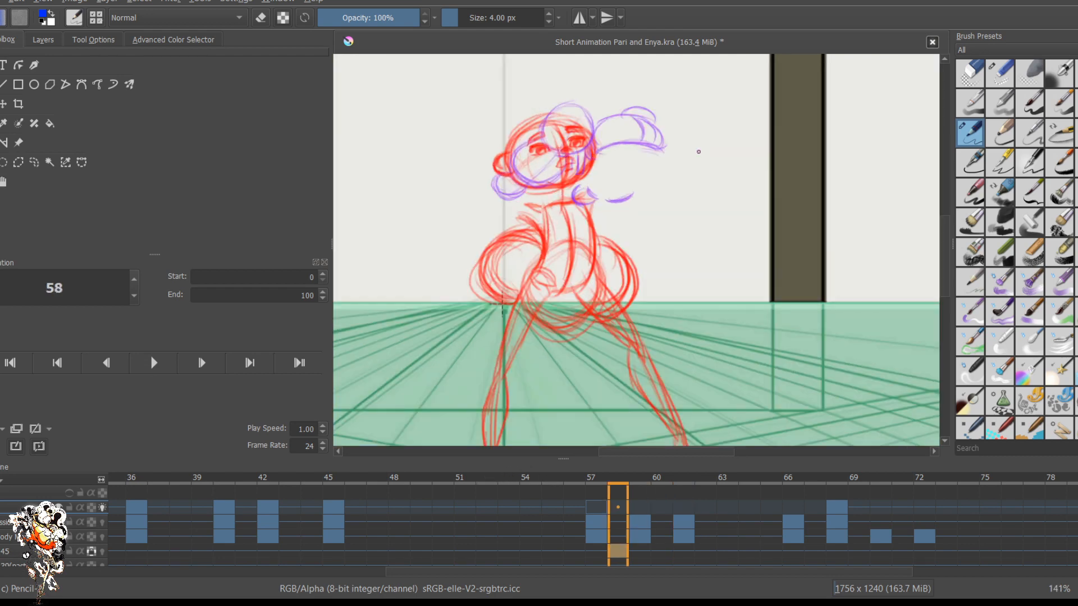
scroll(699, 152, "up", 1)
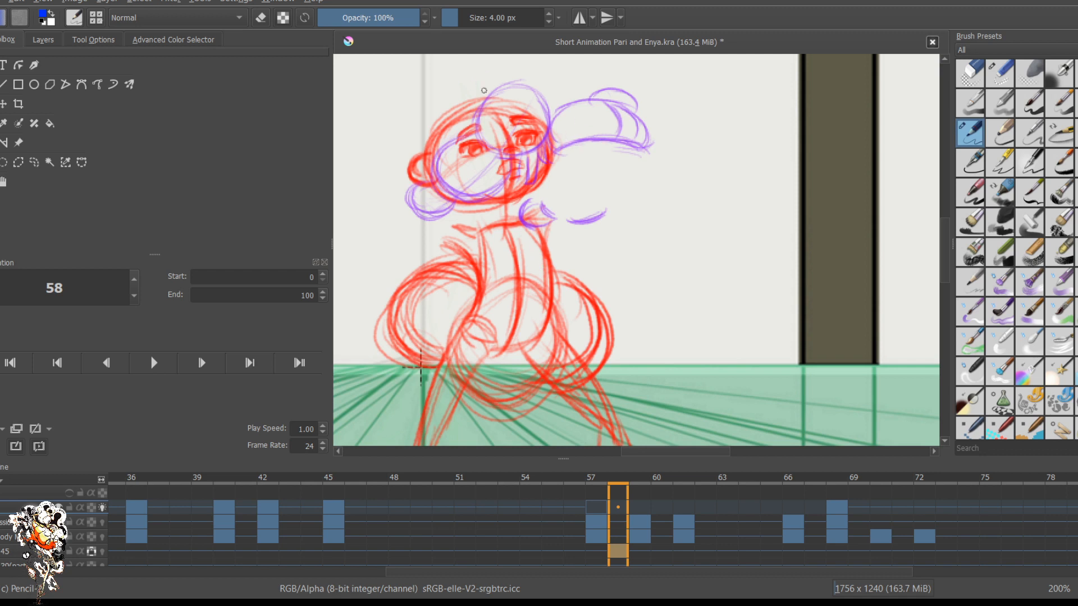
left_click(506, 111)
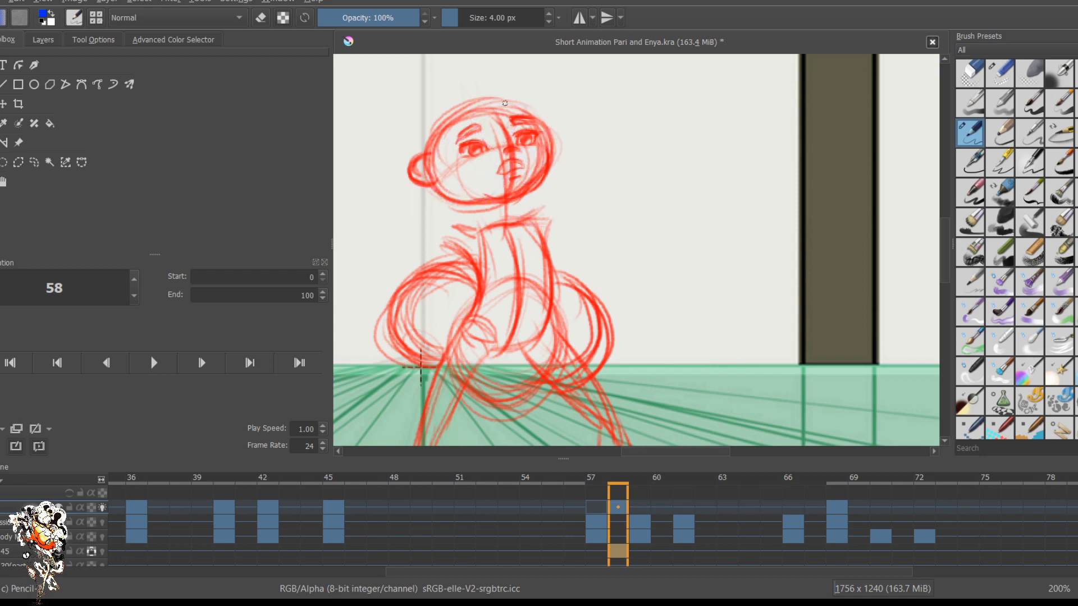
mouse_move(490, 90)
left_mouse_down()
mouse_move(548, 102)
mouse_move(532, 109)
left_mouse_up()
left_click_drag(516, 67, 539, 103)
left_click_drag(479, 77, 540, 94)
left_click_drag(487, 91, 540, 101)
mouse_move(493, 71)
left_mouse_down()
mouse_move(475, 100)
mouse_move(425, 105)
mouse_move(450, 91)
mouse_move(467, 127)
mouse_move(455, 133)
mouse_move(499, 109)
mouse_move(519, 114)
mouse_move(486, 121)
mouse_move(485, 106)
mouse_move(536, 103)
left_mouse_up()
left_click_drag(461, 118, 528, 107)
mouse_move(451, 136)
left_mouse_down()
mouse_move(534, 111)
mouse_move(524, 69)
mouse_move(542, 78)
mouse_move(462, 78)
mouse_move(433, 115)
mouse_move(457, 133)
left_mouse_up()
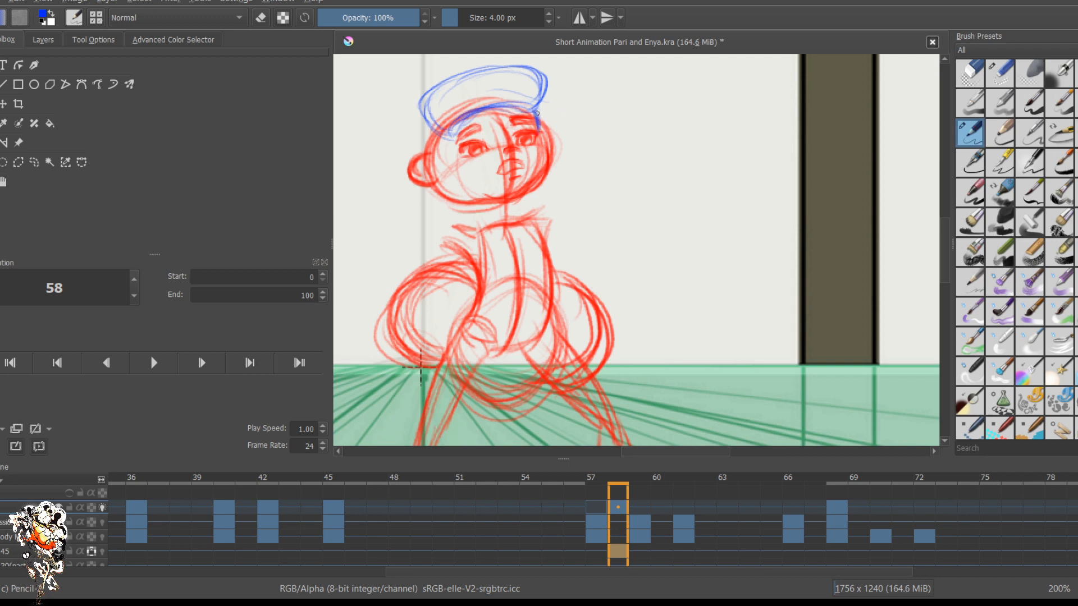
left_click_drag(537, 114, 552, 148)
key("ctrl+z")
key("ctrl+z")
key("ctrl+z")
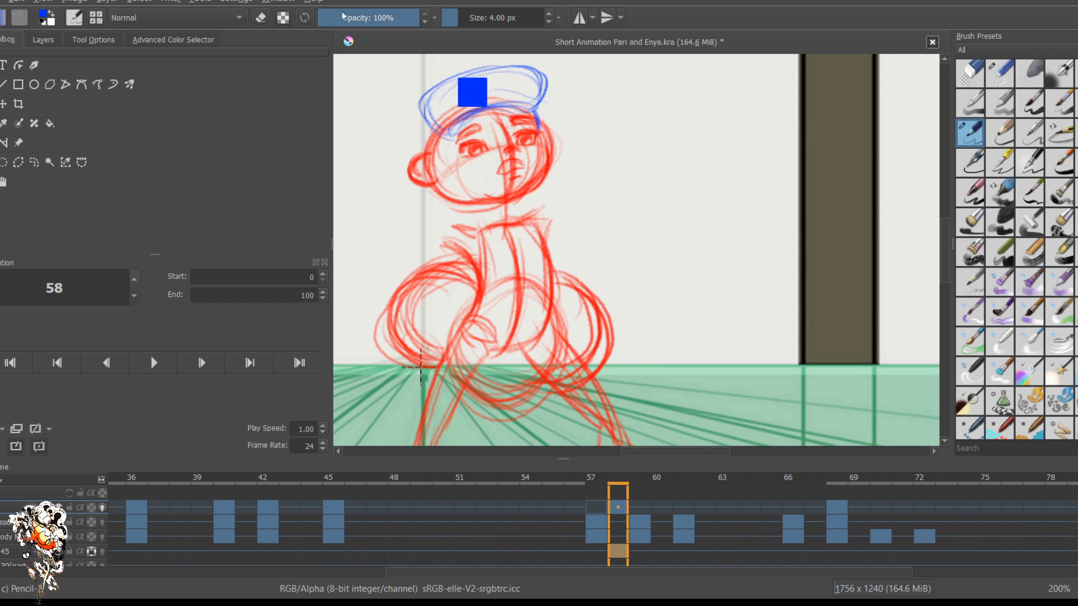
key("ctrl+z")
key("ctrl+z")
key("ctrl+z")
key("ctrl+z")
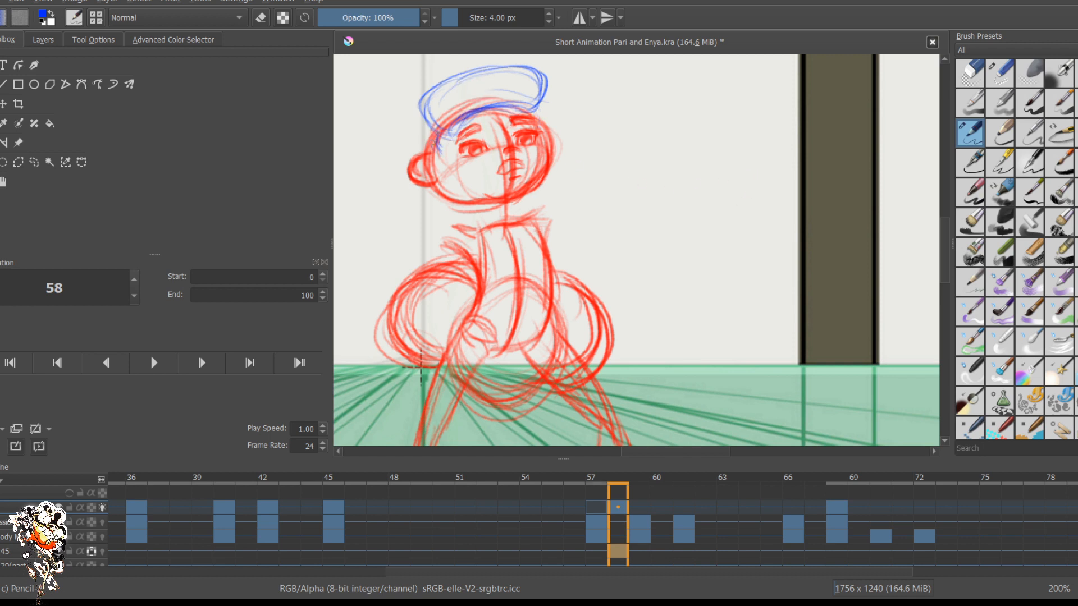
Step: Sketch short blue strands down both sides of the face on frame 58
left_click_drag(437, 141, 435, 182)
left_click_drag(432, 126, 414, 155)
left_click_drag(544, 134, 546, 157)
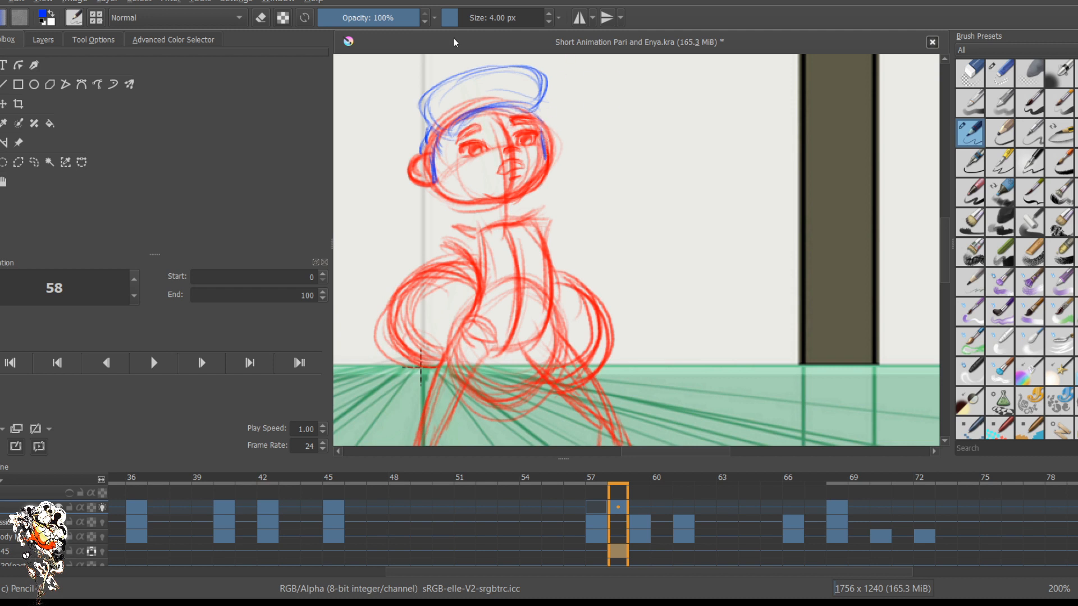
key("ctrl+z")
left_click_drag(542, 130, 552, 154)
left_click_drag(543, 122, 552, 133)
Step: Reinforce the outline of the hair cap and add a parting line through it
mouse_move(508, 66)
left_mouse_down()
mouse_move(428, 92)
mouse_move(428, 119)
left_mouse_up()
left_click_drag(523, 107, 469, 111)
mouse_move(482, 73)
left_mouse_down()
mouse_move(489, 102)
mouse_move(486, 92)
left_mouse_up()
left_click_drag(439, 89, 433, 120)
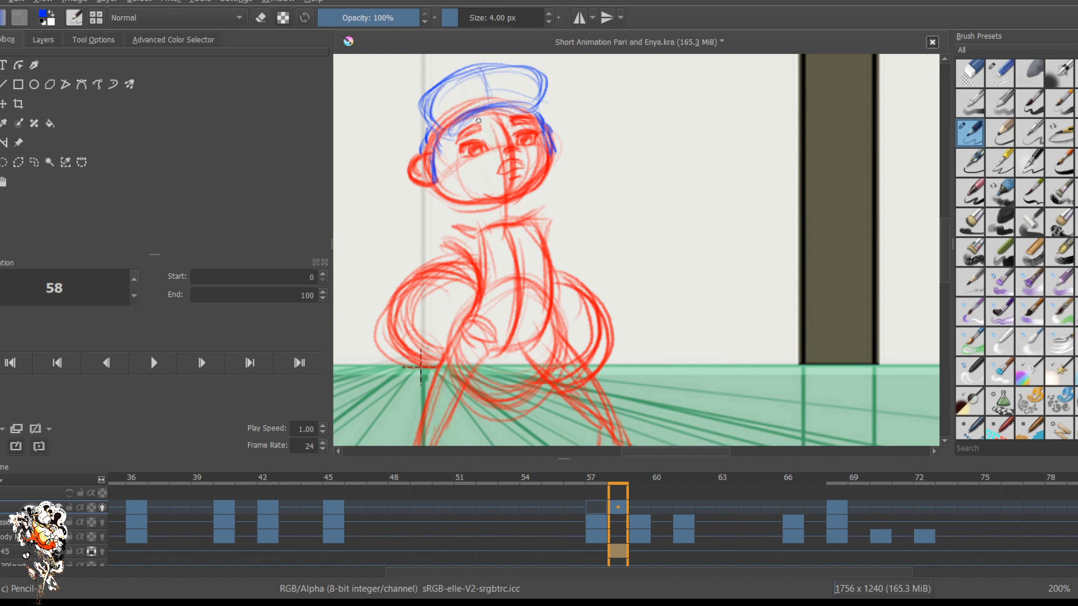
mouse_move(528, 77)
left_mouse_down()
mouse_move(540, 95)
mouse_move(534, 79)
left_mouse_up()
Step: Erase the stray outer lines at both ends of the hair cap with a 14 px eraser
key("e")
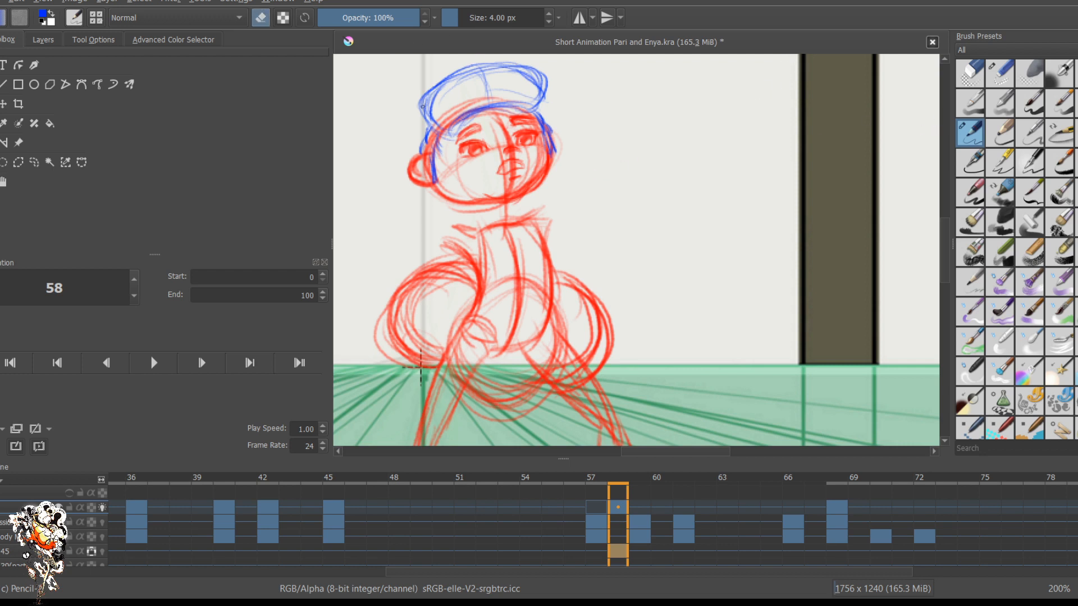
key("bracketright")
key("bracketright")
key("bracketright")
key("bracketright")
key("bracketright")
key("bracketright")
key("bracketright")
key("bracketright")
key("bracketright")
key("bracketright")
mouse_move(428, 89)
left_mouse_down()
mouse_move(417, 119)
mouse_move(435, 85)
mouse_move(423, 126)
mouse_move(431, 87)
left_mouse_up()
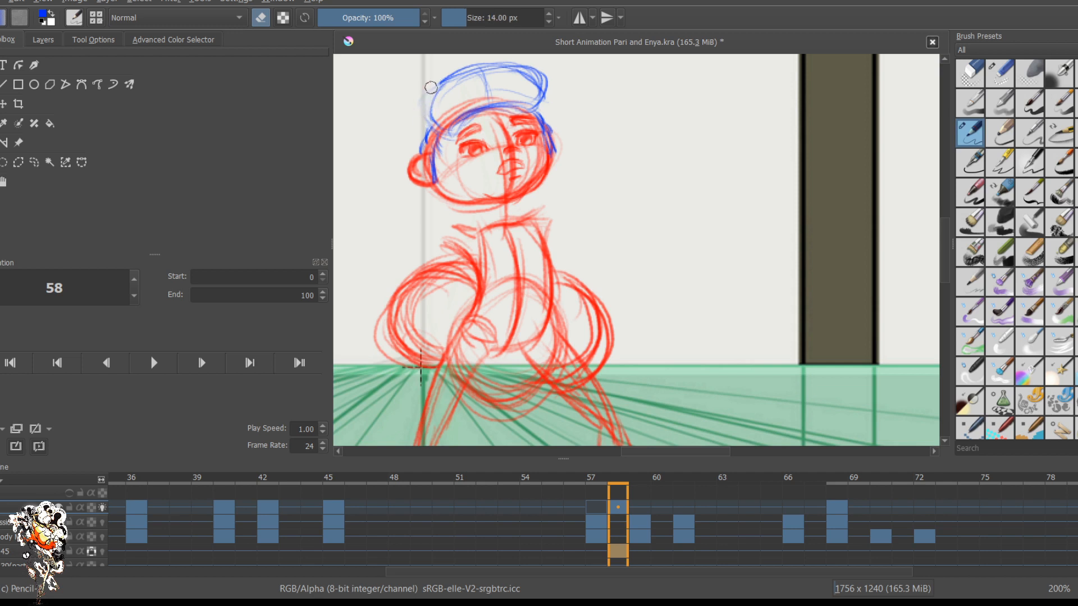
mouse_move(552, 85)
left_mouse_down()
mouse_move(523, 61)
mouse_move(539, 77)
left_mouse_up()
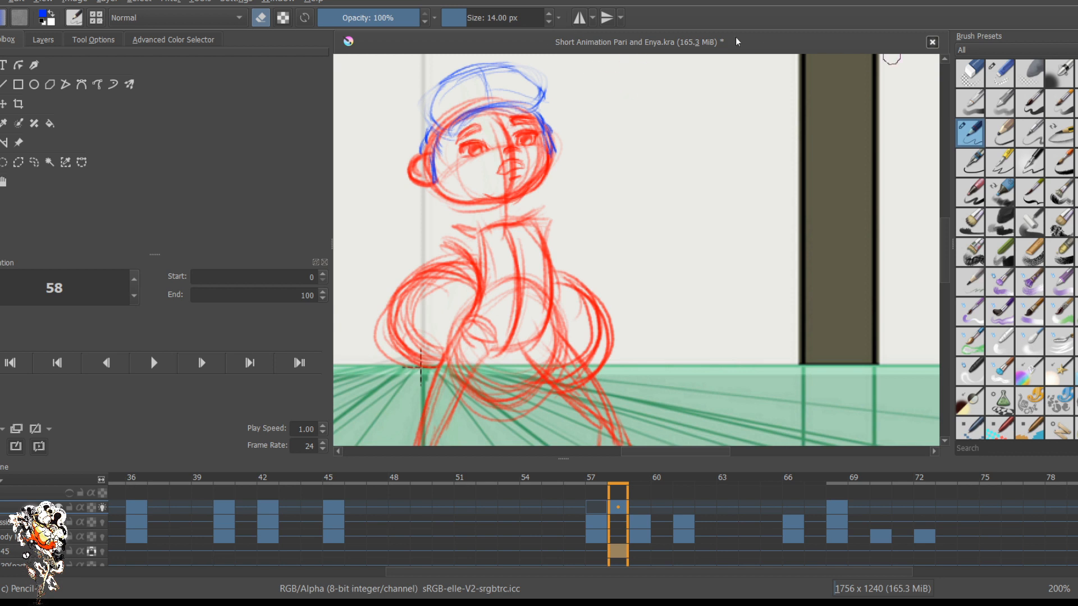
Step: Return to the 4 px pencil, redraw the hair cap's outline and sketch a round bun behind the head
key("bracketleft")
key("bracketleft")
key("bracketleft")
key("bracketleft")
key("bracketleft")
key("bracketleft")
key("bracketright")
key("bracketright")
key("bracketright")
key("e")
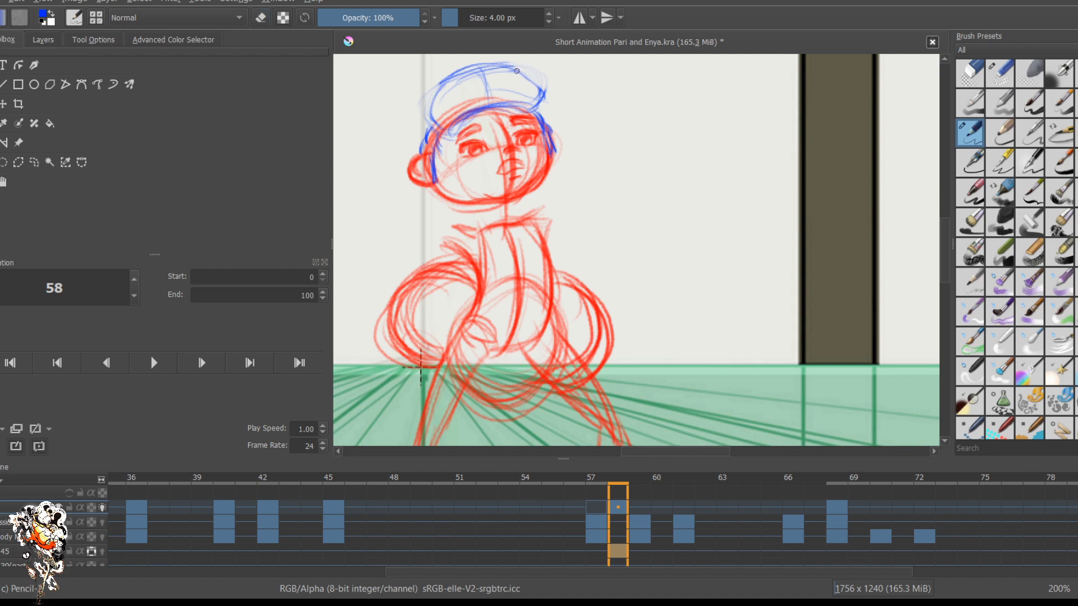
left_click_drag(512, 68, 544, 93)
mouse_move(445, 85)
left_mouse_down()
mouse_move(443, 124)
mouse_move(432, 116)
mouse_move(525, 108)
left_mouse_up()
mouse_move(408, 90)
left_mouse_down()
mouse_move(436, 105)
mouse_move(420, 134)
mouse_move(398, 138)
mouse_move(412, 106)
mouse_move(376, 134)
mouse_move(386, 89)
mouse_move(426, 104)
left_mouse_up()
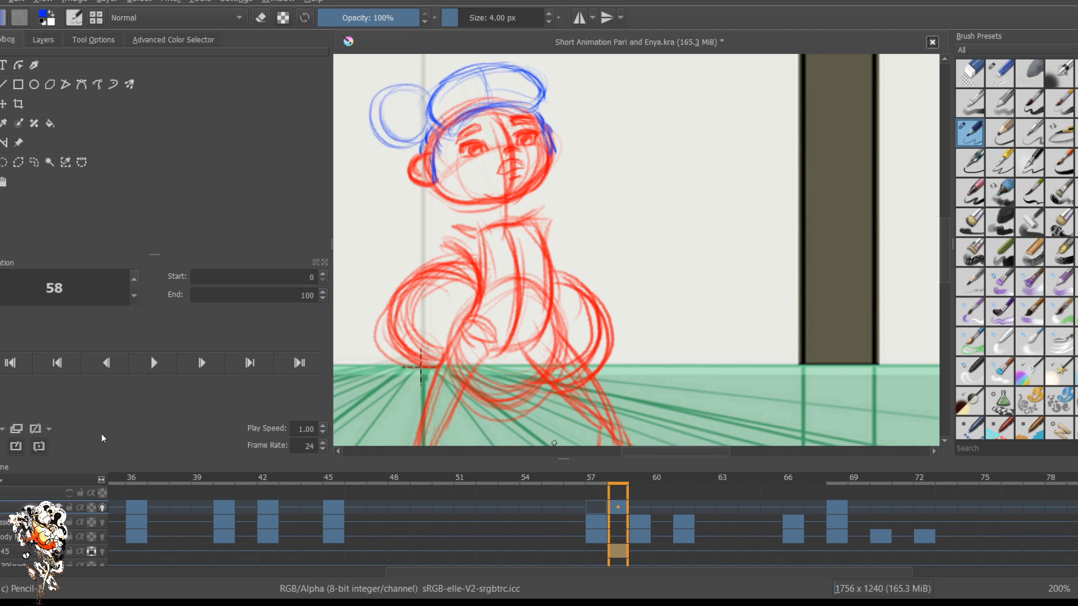
Step: Shift the hair drawing from frame 58 to frame 57 and sketch the loose hair and curl hanging behind the ear
key("Left")
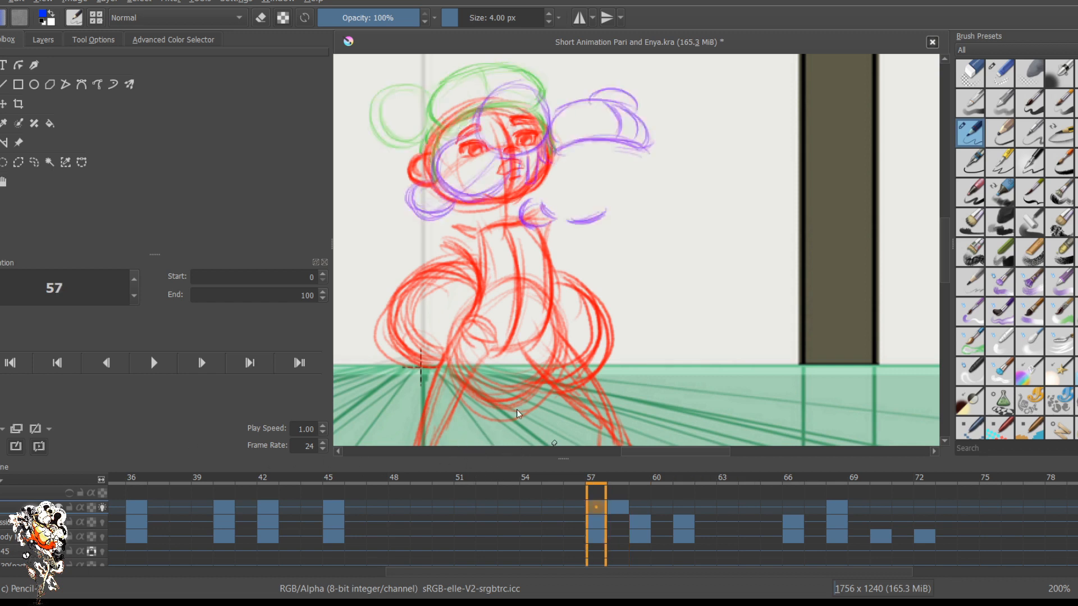
key("ctrl+z")
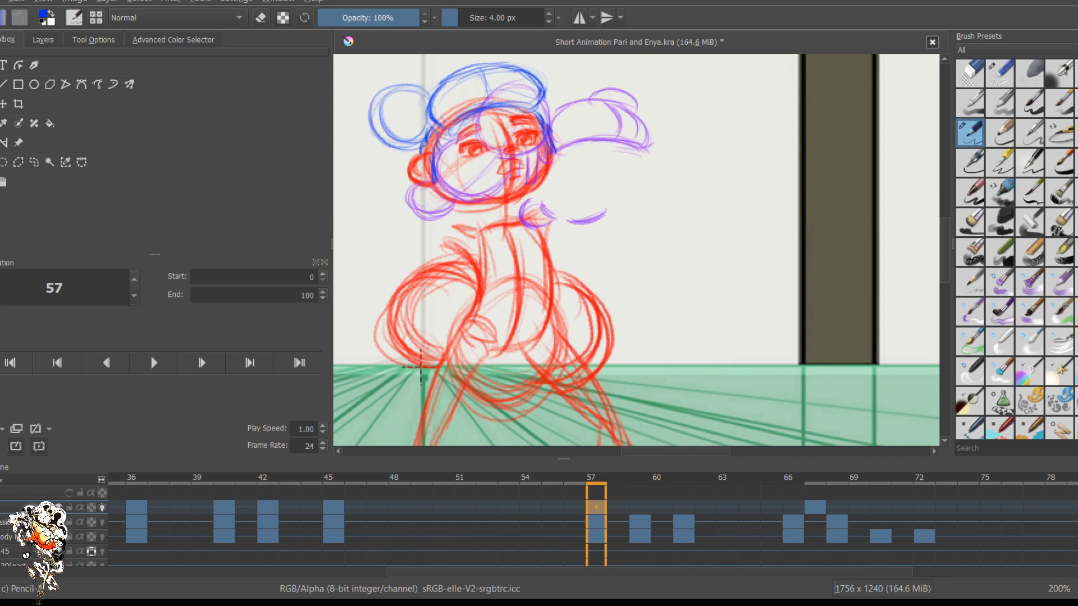
left_click_drag(400, 152, 470, 222)
key("ctrl+z")
left_click_drag(399, 142, 408, 188)
mouse_move(418, 124)
left_mouse_down()
mouse_move(377, 149)
mouse_move(386, 197)
mouse_move(380, 156)
mouse_move(452, 218)
left_mouse_up()
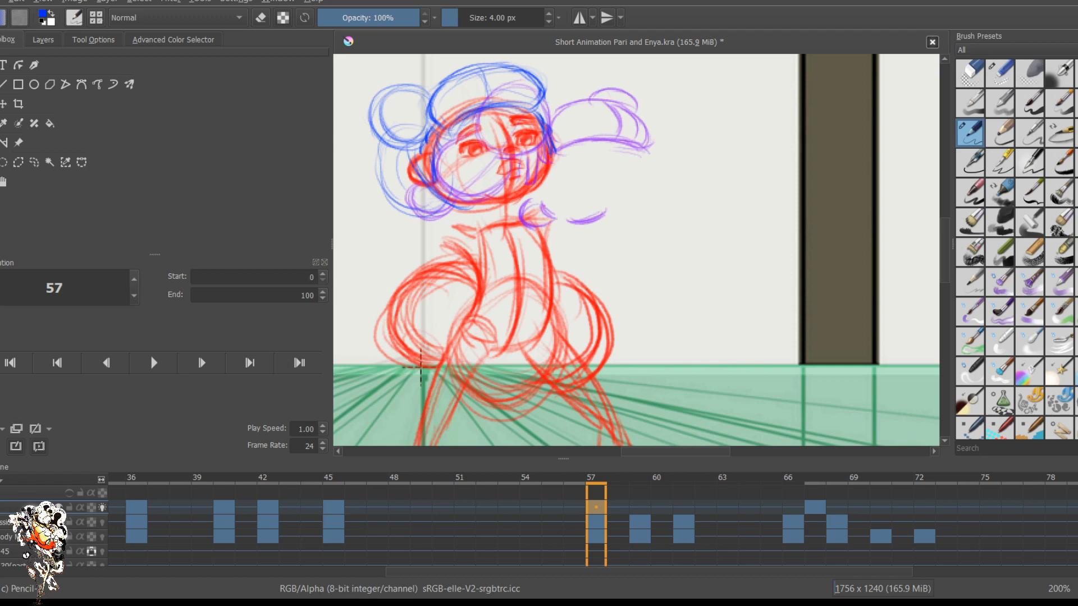
mouse_move(458, 135)
left_mouse_down()
mouse_move(432, 184)
mouse_move(455, 188)
mouse_move(424, 210)
mouse_move(462, 220)
mouse_move(472, 206)
mouse_move(452, 223)
mouse_move(428, 216)
mouse_move(456, 222)
left_mouse_up()
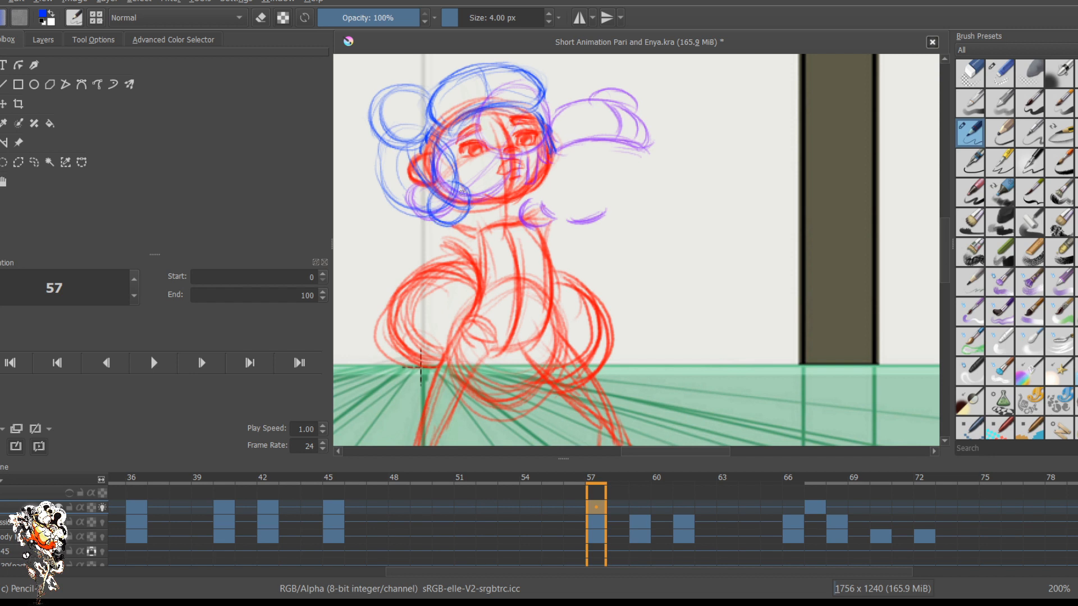
mouse_move(418, 84)
left_mouse_down()
mouse_move(375, 115)
mouse_move(402, 145)
left_mouse_up()
Step: Add small blue loops to the hair buns on frame 45
key("alt+comma")
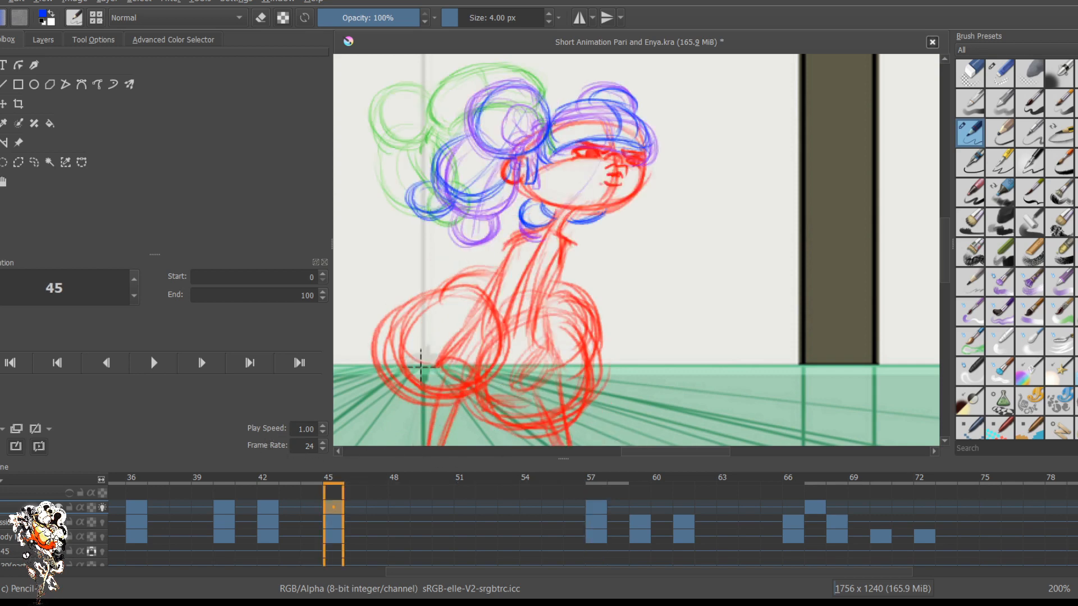
mouse_move(518, 119)
left_mouse_down()
mouse_move(542, 114)
mouse_move(535, 140)
mouse_move(556, 94)
mouse_move(562, 104)
left_mouse_up()
mouse_move(543, 91)
left_mouse_down()
mouse_move(539, 114)
mouse_move(560, 93)
left_mouse_up()
mouse_move(628, 100)
left_mouse_down()
mouse_move(642, 113)
mouse_move(621, 98)
left_mouse_up()
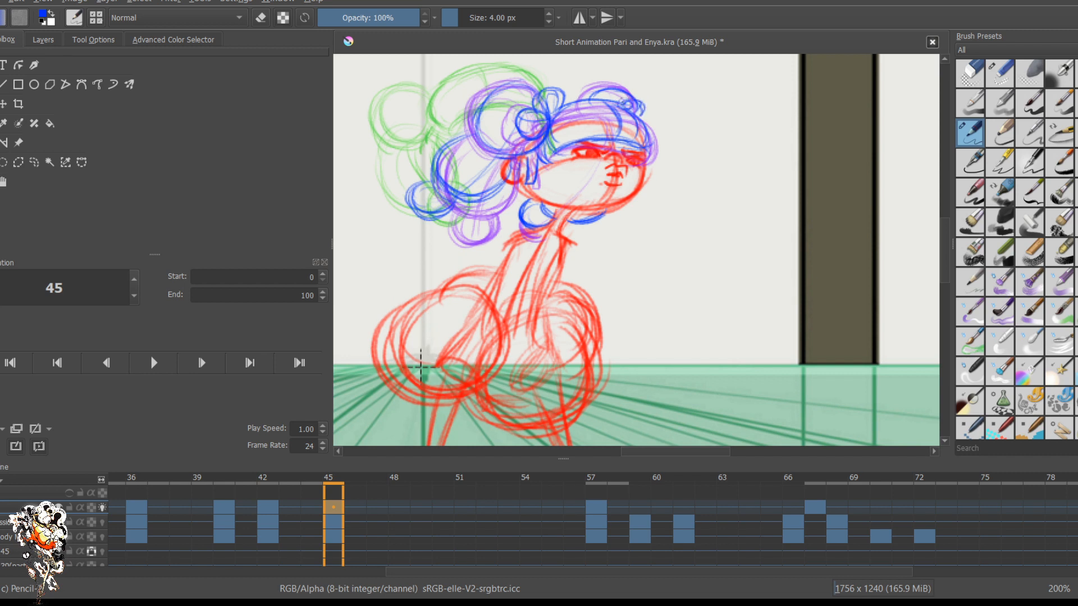
Step: On frame 57, add matching small loops to the bun and reinforce the outline of the hair hanging behind the ear
key("period")
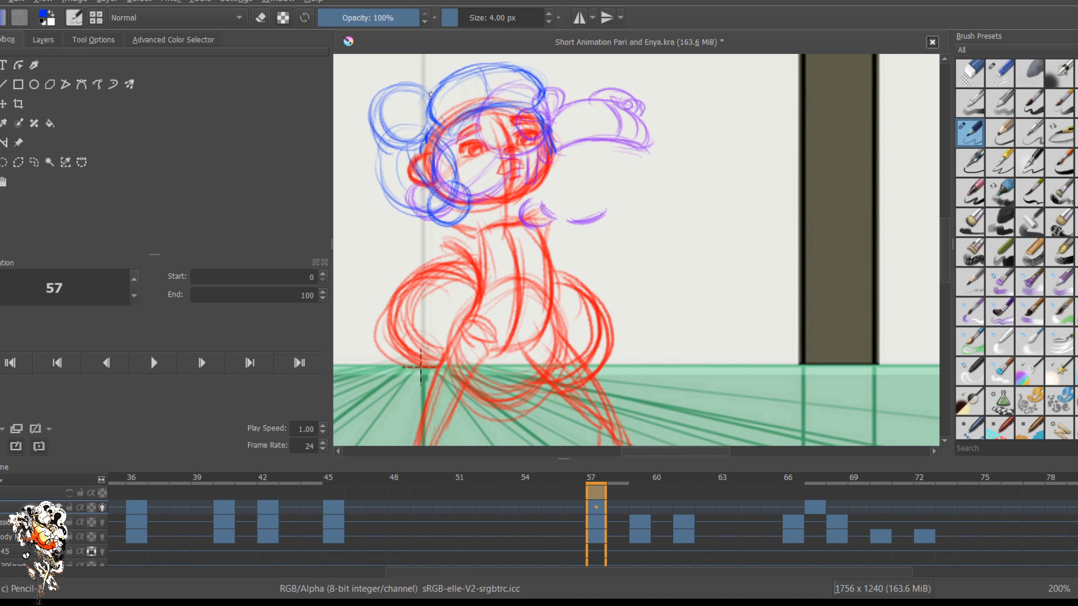
mouse_move(435, 72)
left_mouse_down()
mouse_move(428, 99)
mouse_move(444, 66)
mouse_move(421, 93)
mouse_move(422, 80)
mouse_move(421, 107)
mouse_move(394, 106)
mouse_move(419, 124)
left_mouse_up()
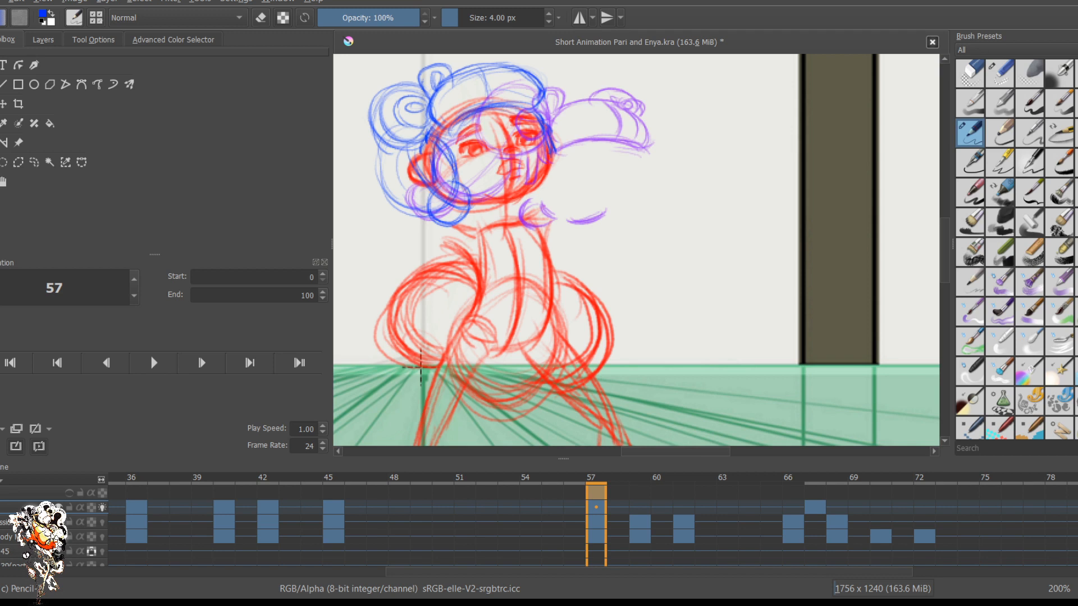
mouse_move(413, 127)
left_mouse_down()
mouse_move(399, 150)
mouse_move(396, 209)
left_mouse_up()
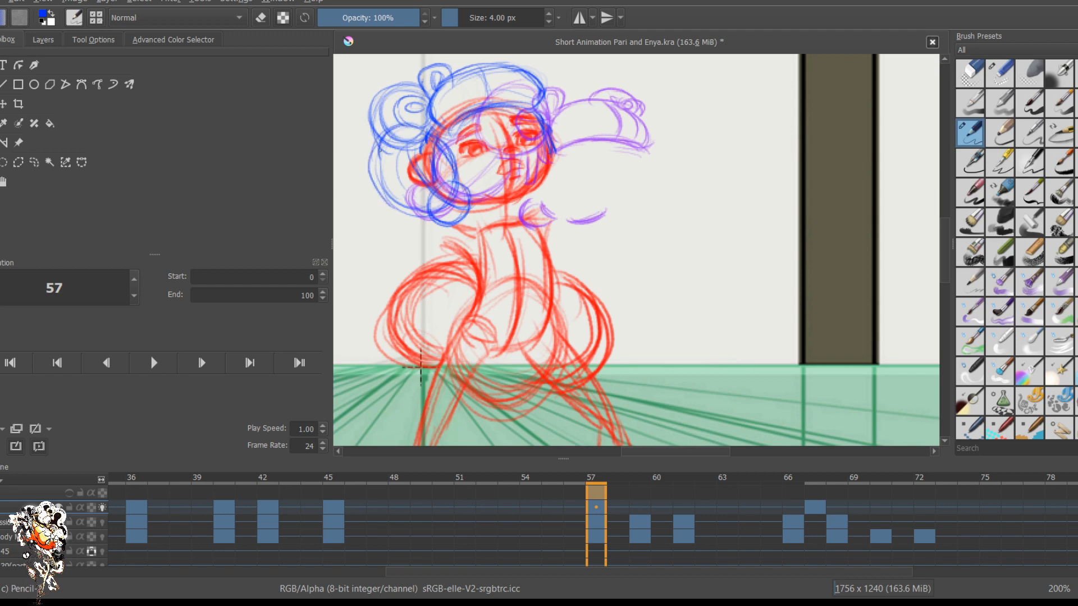
left_click_drag(379, 152, 410, 207)
left_click_drag(376, 160, 420, 214)
Step: Sketch the hair on the far side of the face, ending in a round curl beside the cheek
mouse_move(553, 158)
left_mouse_down()
mouse_move(577, 177)
mouse_move(567, 181)
left_mouse_up()
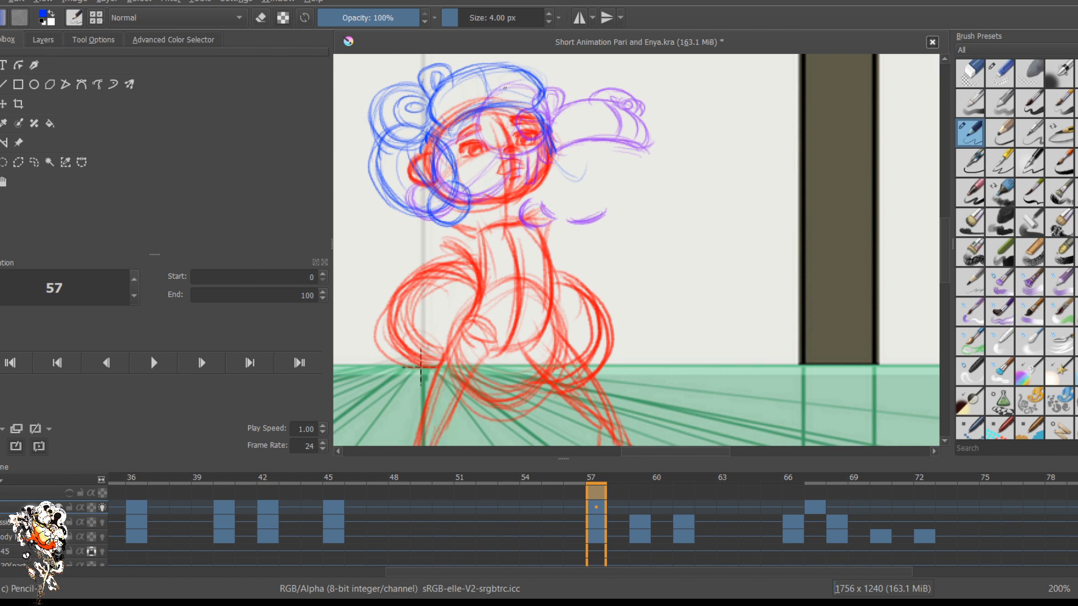
mouse_move(525, 67)
left_mouse_down()
mouse_move(552, 86)
mouse_move(545, 97)
left_mouse_up()
mouse_move(549, 105)
left_mouse_down()
mouse_move(571, 157)
mouse_move(544, 123)
mouse_move(573, 147)
mouse_move(564, 127)
mouse_move(550, 169)
left_mouse_up()
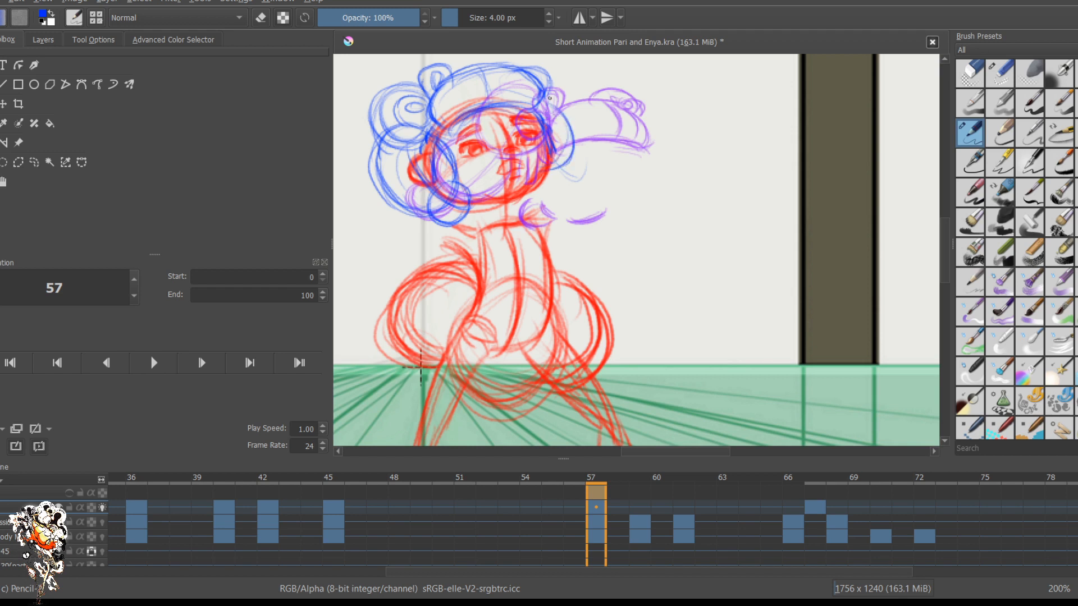
mouse_move(550, 102)
left_mouse_down()
mouse_move(551, 161)
mouse_move(572, 153)
mouse_move(569, 143)
mouse_move(536, 152)
mouse_move(531, 166)
mouse_move(510, 130)
mouse_move(520, 149)
mouse_move(502, 137)
mouse_move(528, 109)
mouse_move(561, 162)
mouse_move(580, 168)
mouse_move(578, 193)
mouse_move(576, 155)
mouse_move(568, 148)
mouse_move(565, 193)
left_mouse_up()
mouse_move(576, 152)
left_mouse_down()
mouse_move(587, 189)
mouse_move(568, 190)
left_mouse_up()
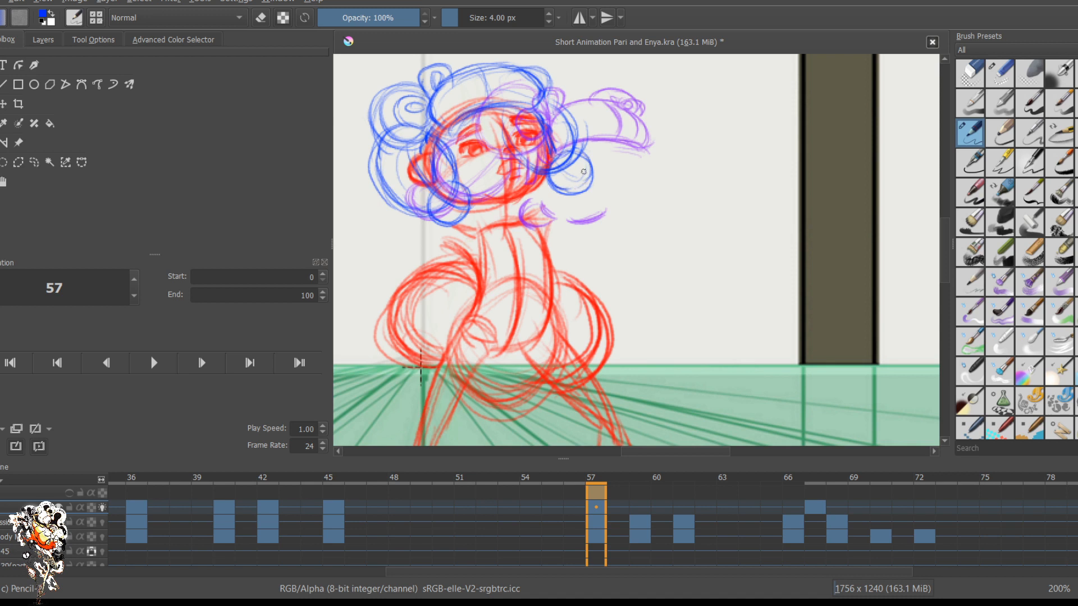
Step: Switch to the small eraser at 35 px and turn off onion skinning for the hair layer
left_click(1000, 74)
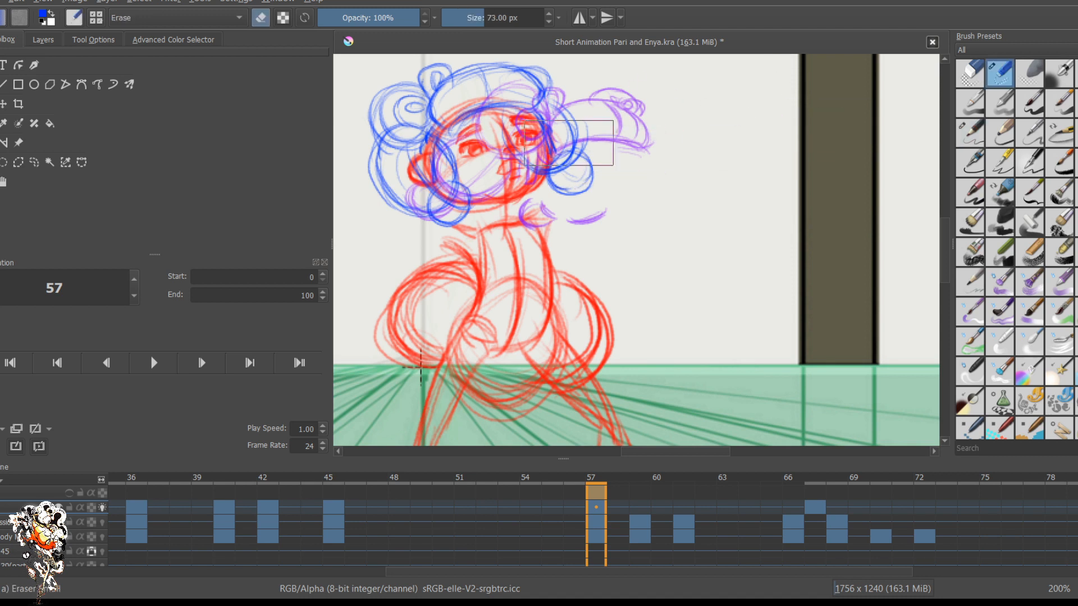
key("bracketleft")
key("bracketleft")
key("bracketleft")
key("bracketleft")
key("bracketleft")
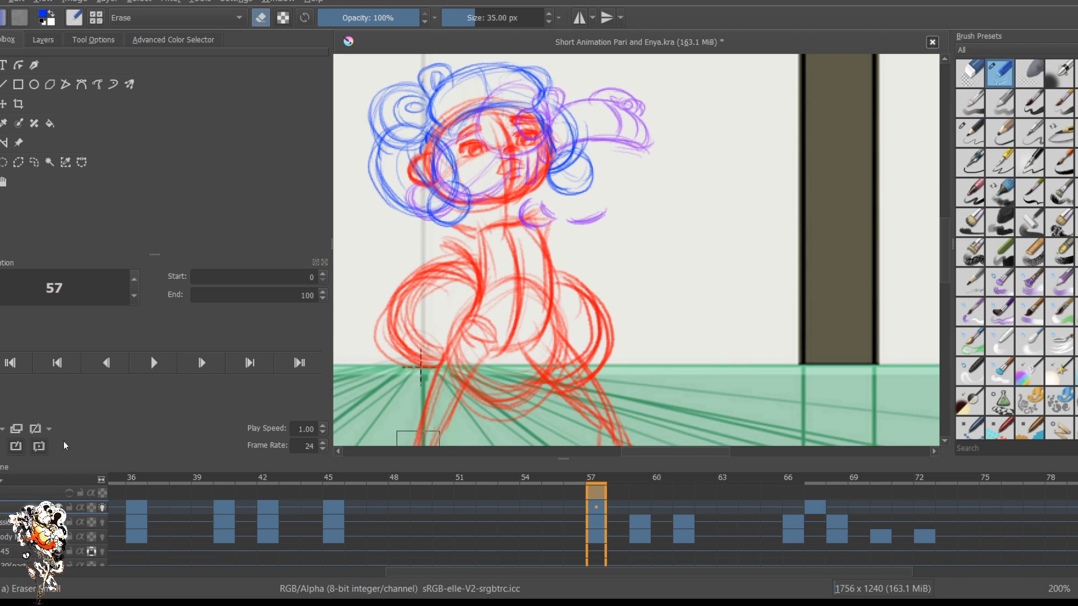
left_click(103, 507)
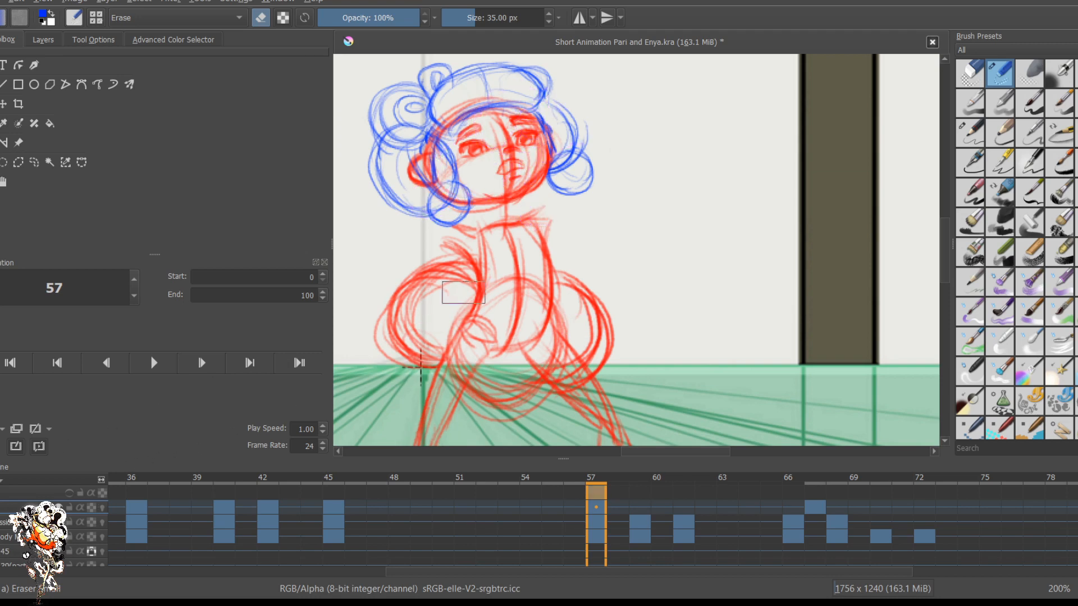
Step: Return to the 4 px pencil and add a small loop on the far upper edge of the hair cap
scroll(521, 172, "down", 5)
scroll(507, 215, "up", 4)
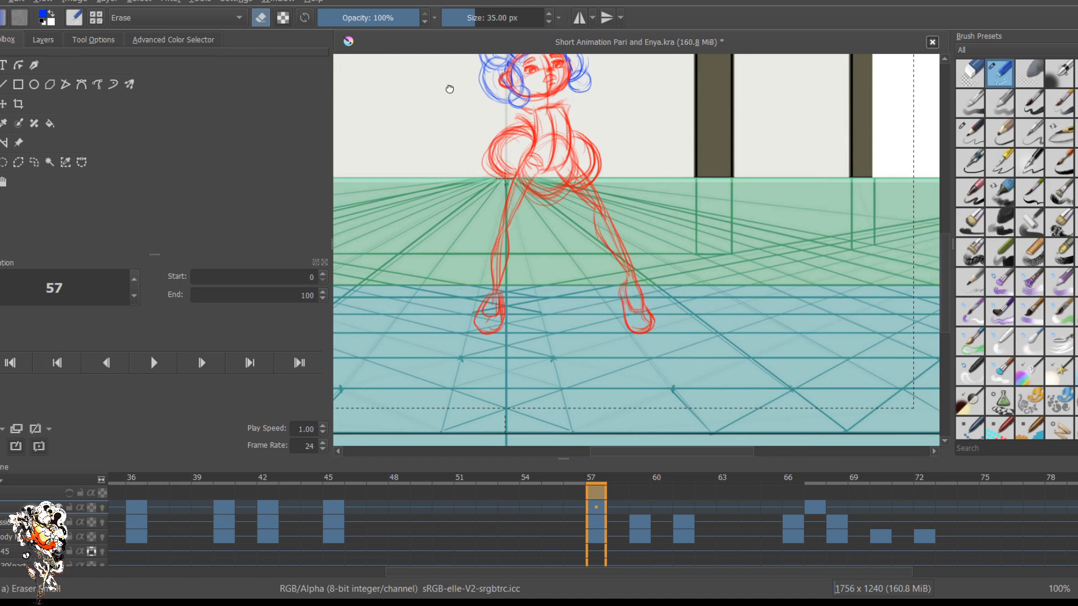
left_click_drag(448, 89, 483, 205)
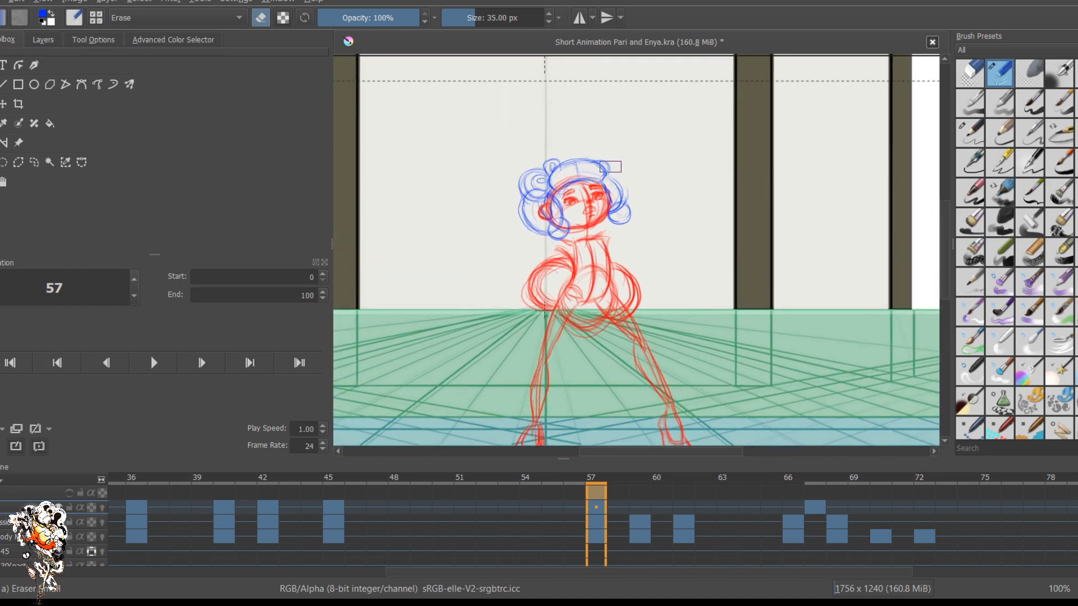
key("slash")
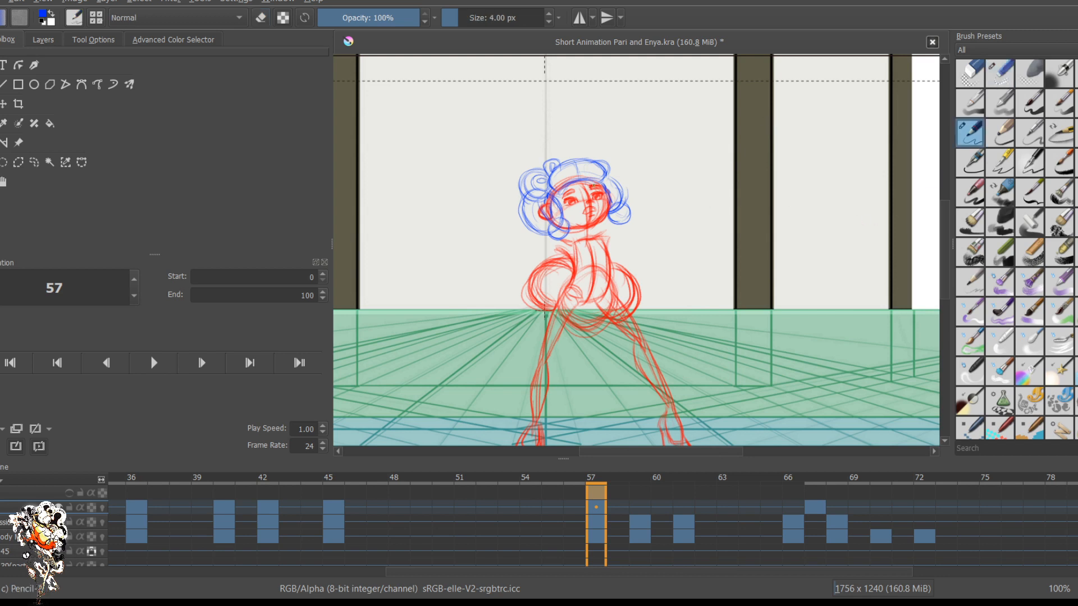
left_click_drag(594, 160, 606, 164)
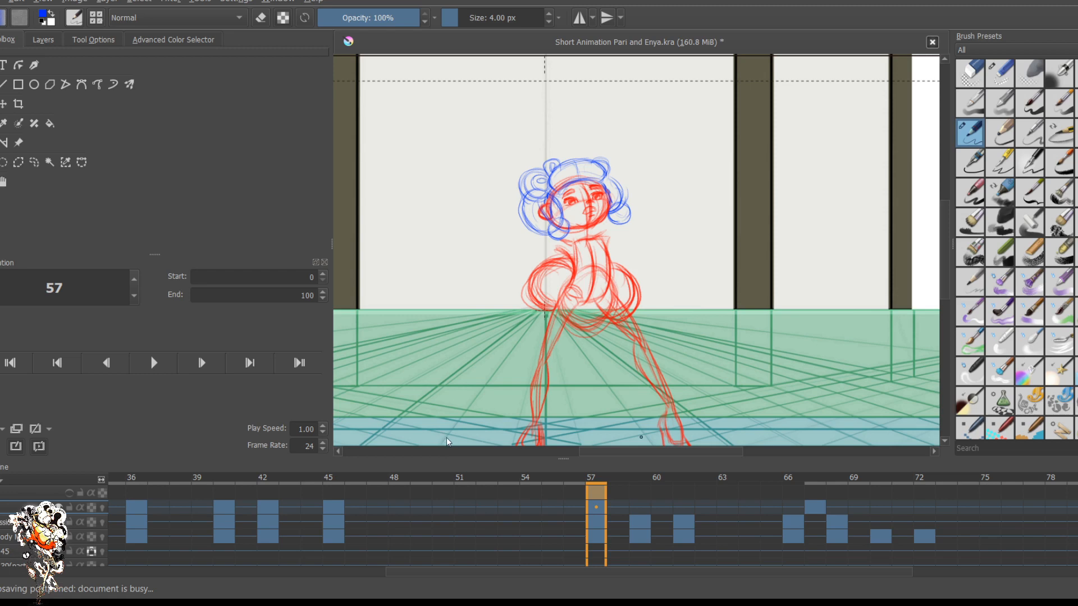
Step: Play the animation from the first frame to review the hair motion
key("Left")
key("Left")
left_click(10, 363)
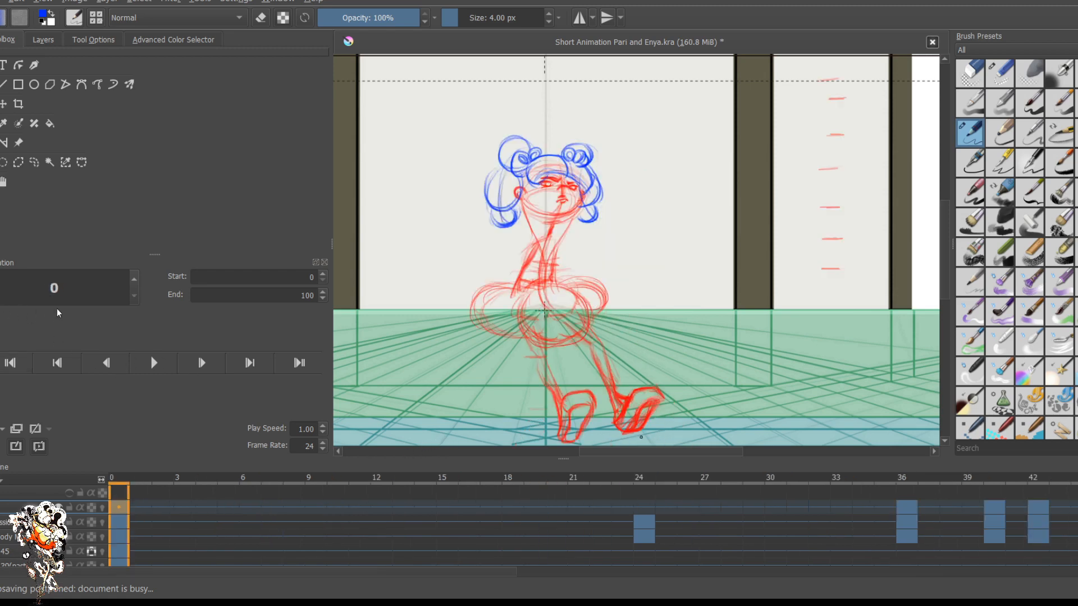
left_click(153, 363)
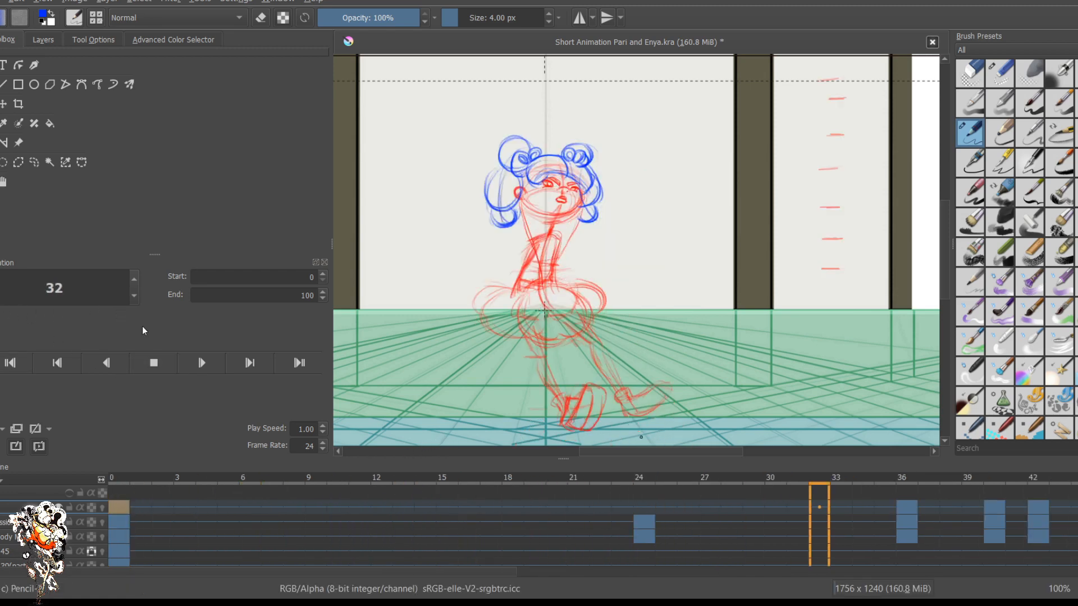
key("space")
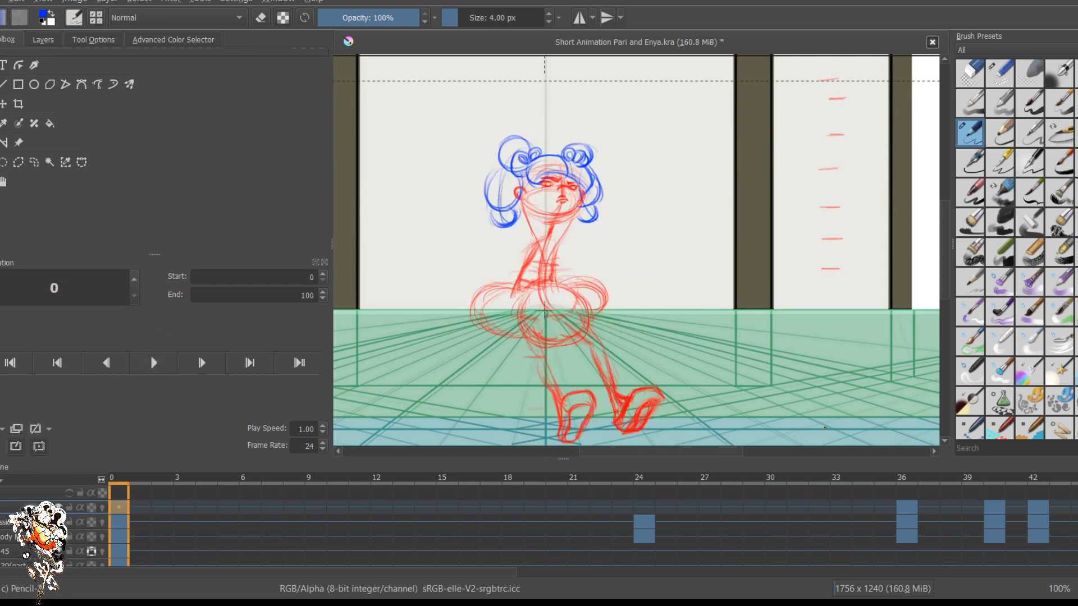
Step: Move the blank hair keyframe from frame 67 to frame 66
scroll(436, 494, "right", 10)
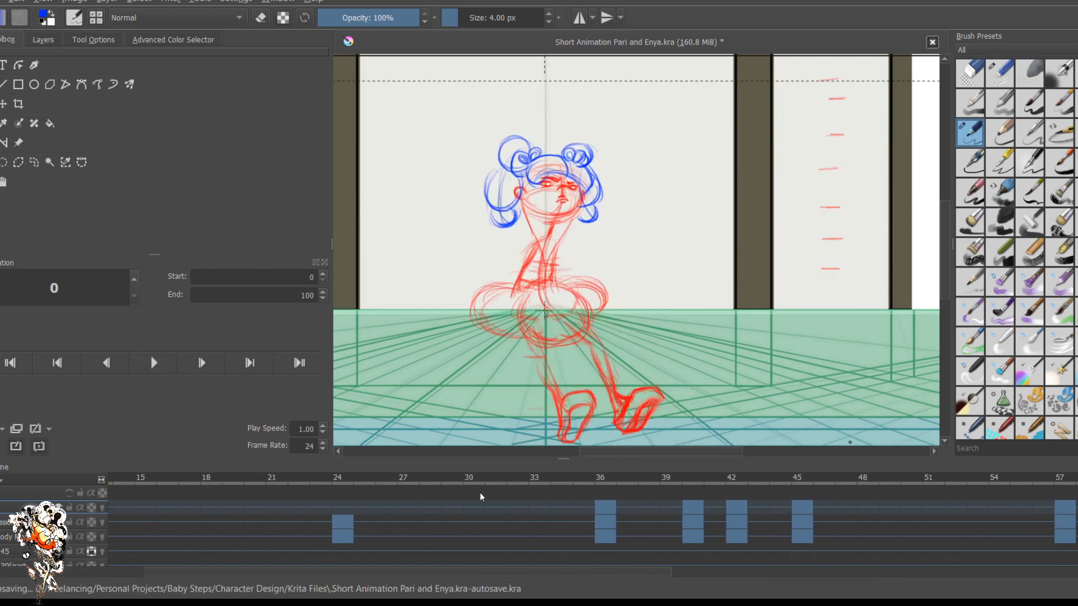
scroll(708, 495, "right", 1)
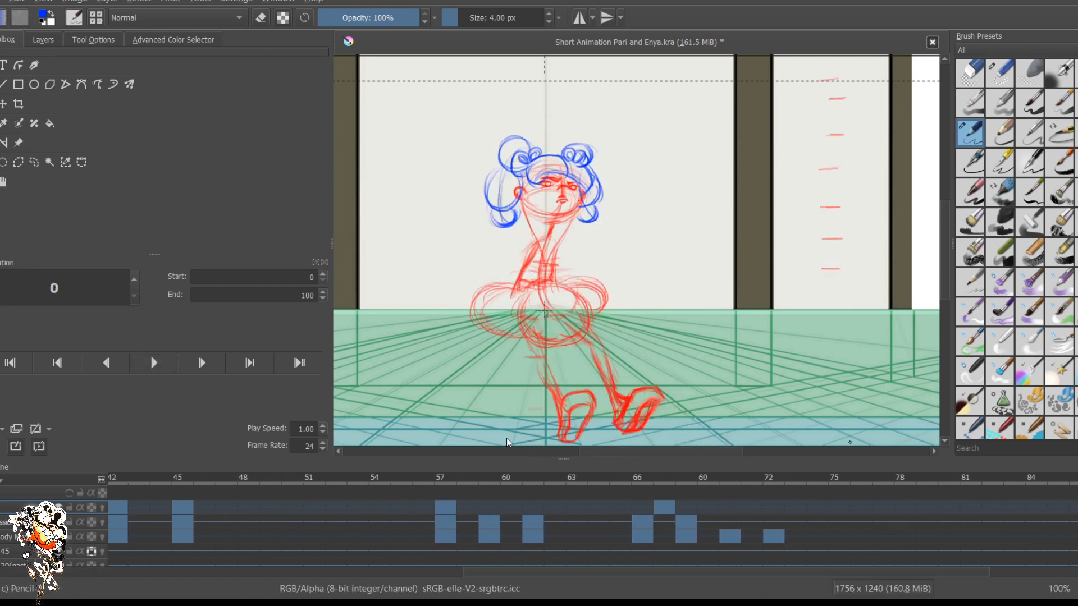
left_click(642, 507)
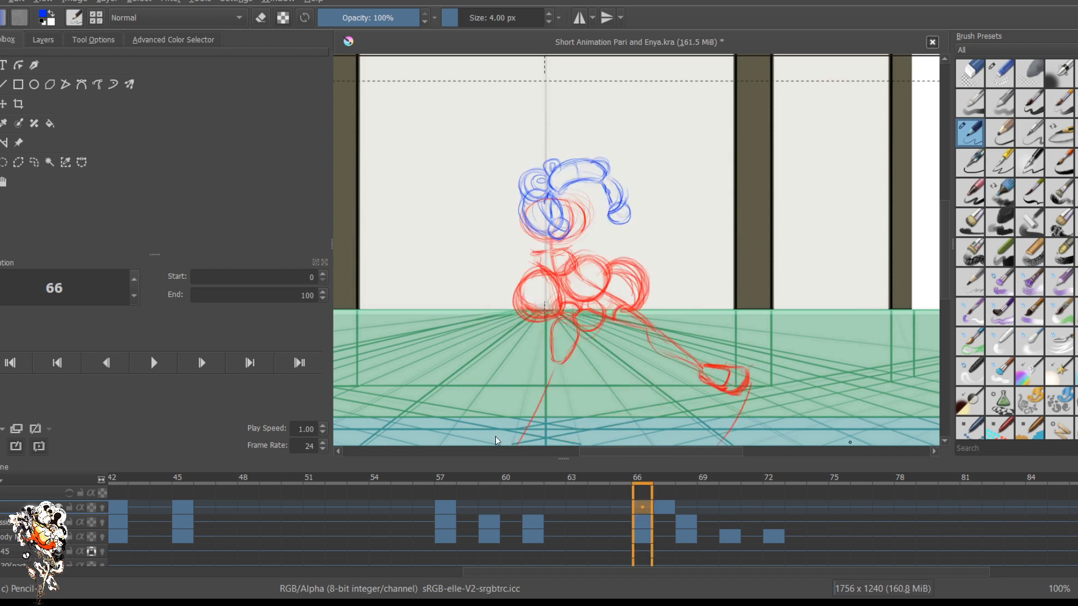
key("ctrl+z")
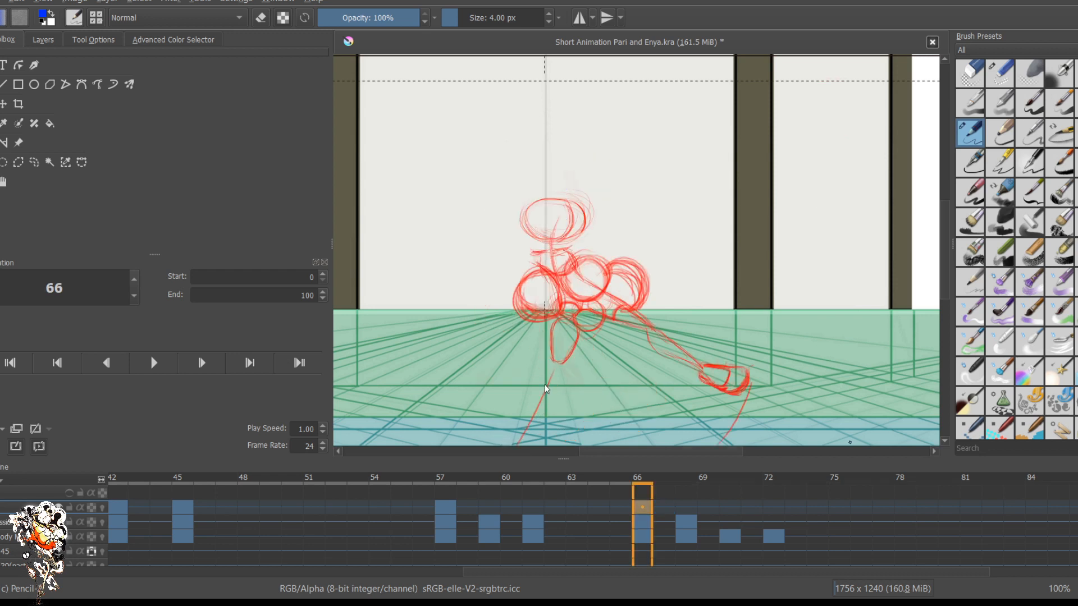
Step: Check the poses on frames 59 and 61 and insert a blank hair keyframe on frame 59
left_click(489, 507)
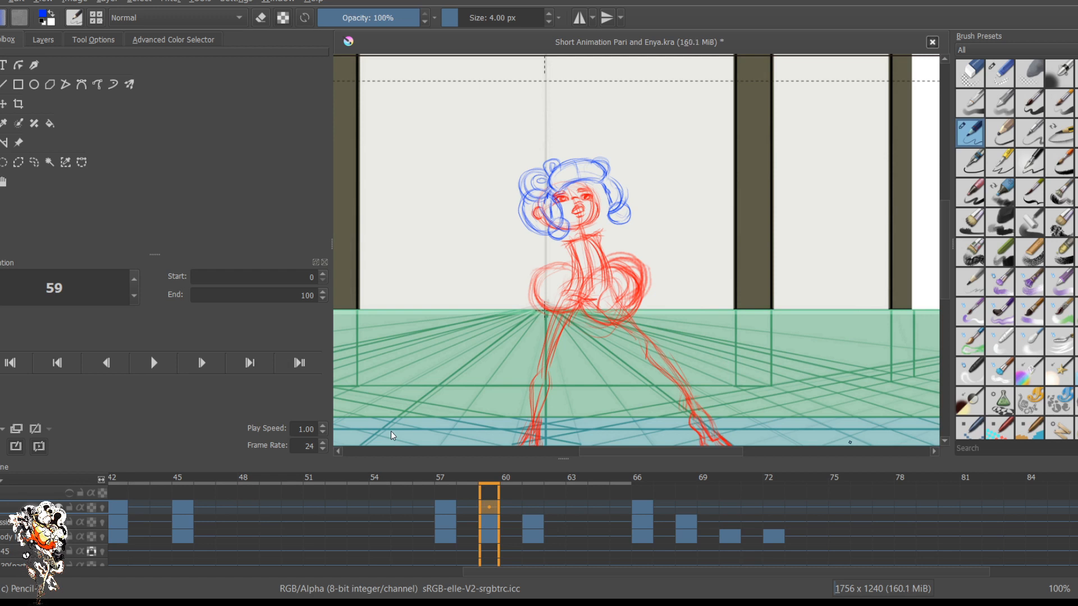
left_click(533, 507)
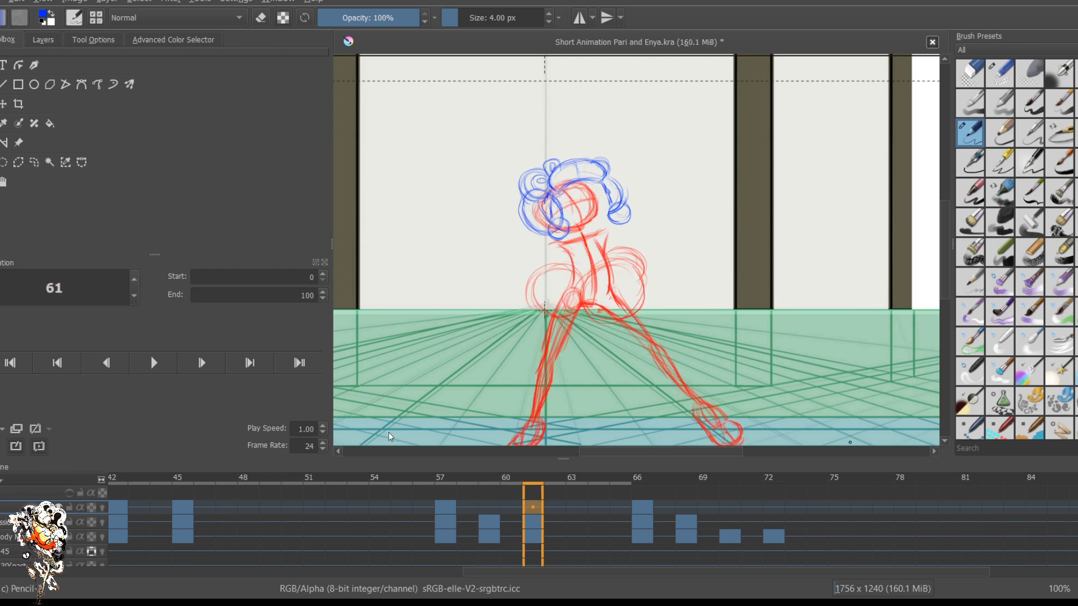
key("Left")
key("Left")
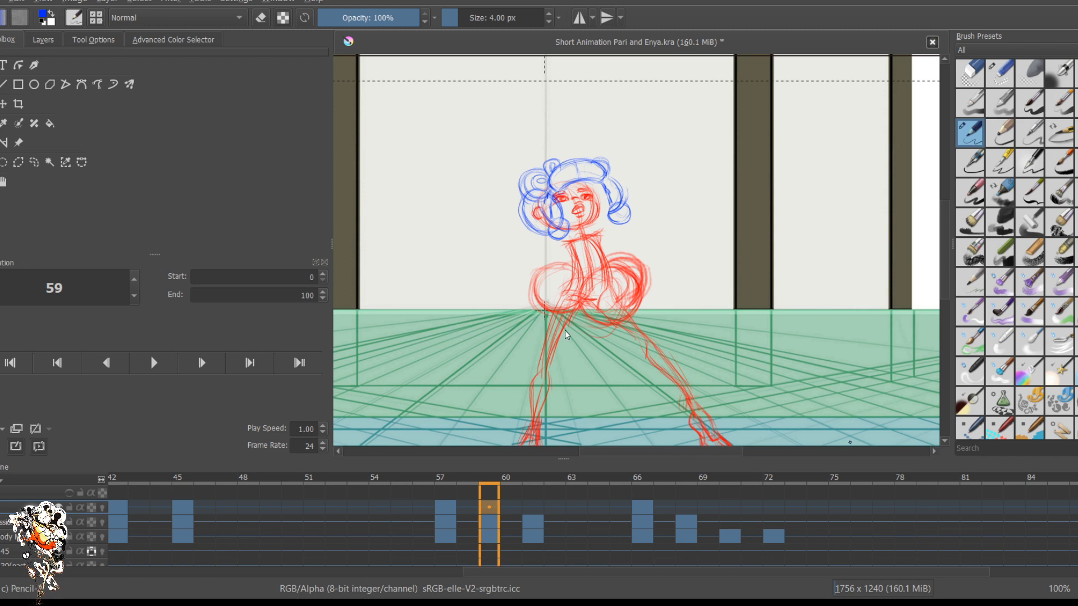
key("Insert")
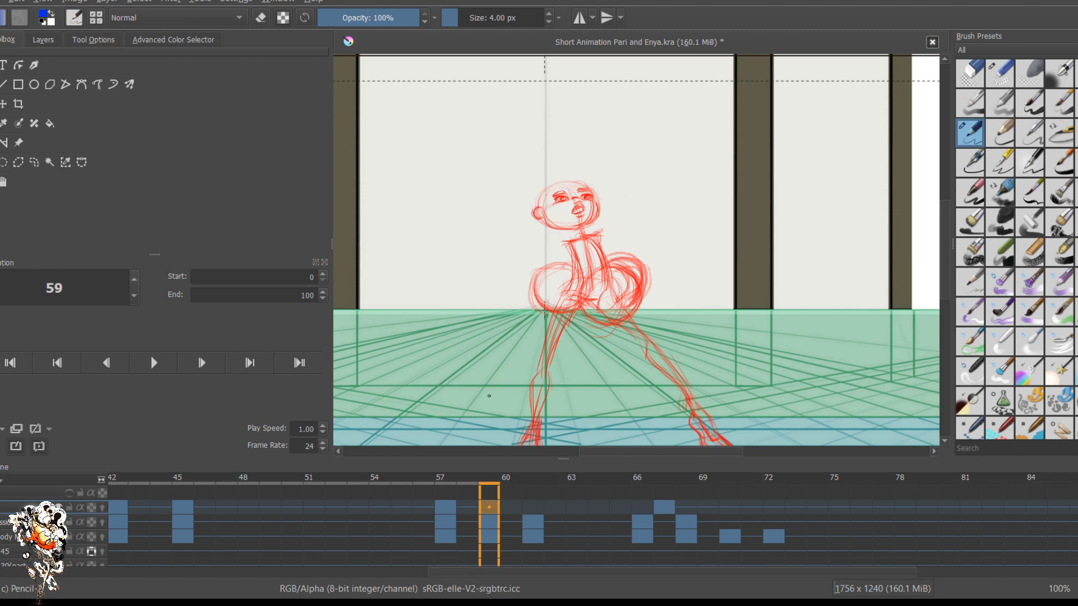
Step: Advance to frame 65 and place the next blank hair keyframe back on frame 66
key("Right")
key("Right")
key("Right")
key("Right")
key("Right")
key("Right")
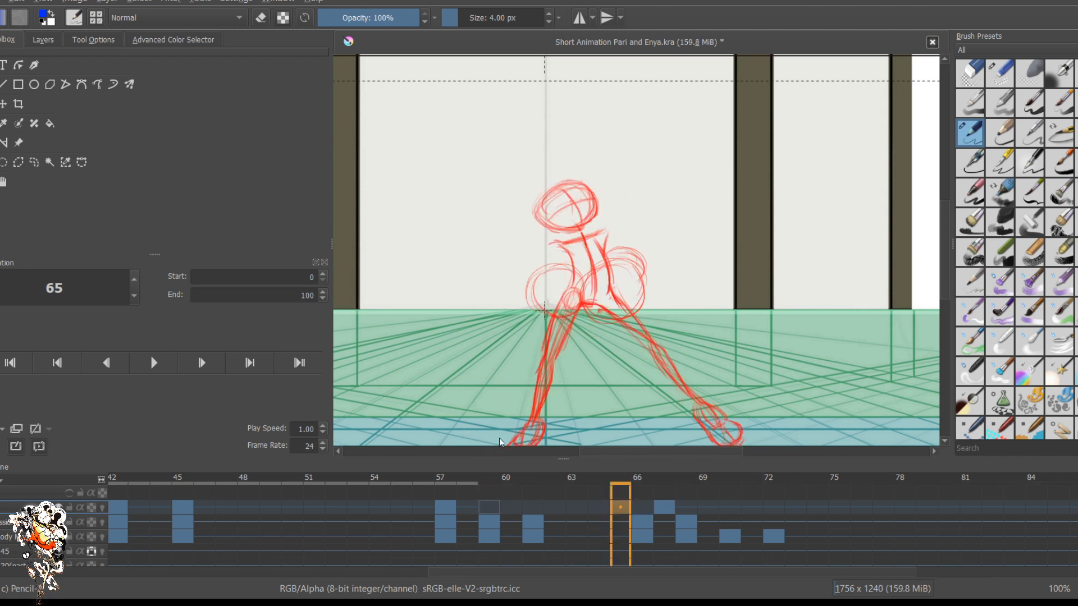
left_click(528, 385)
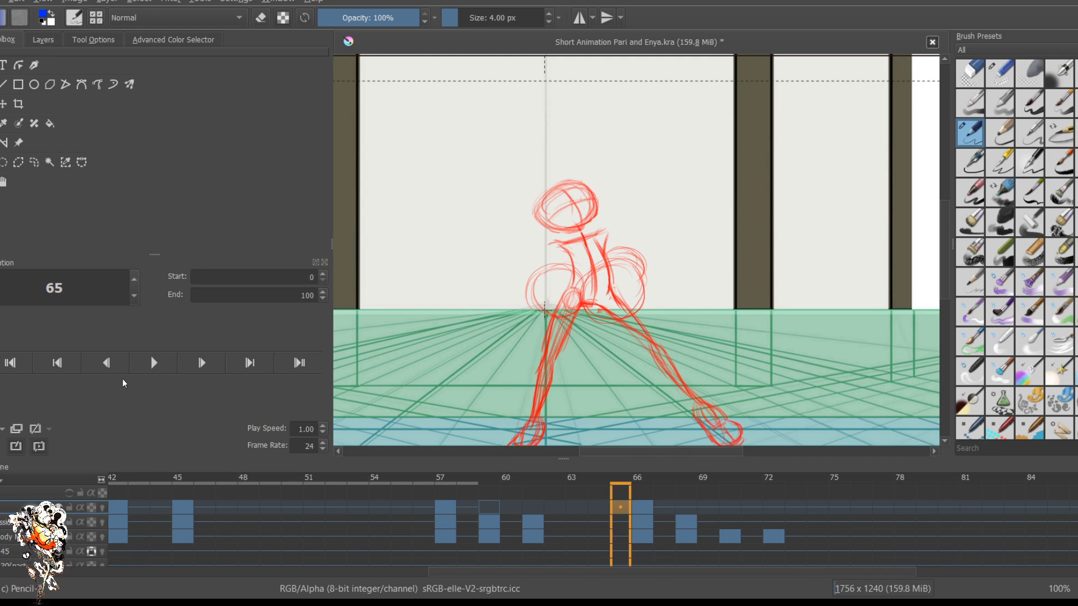
Step: Replay the animation from the first frame and flip between keyframes 45 and 57 to compare the hair
left_click(10, 362)
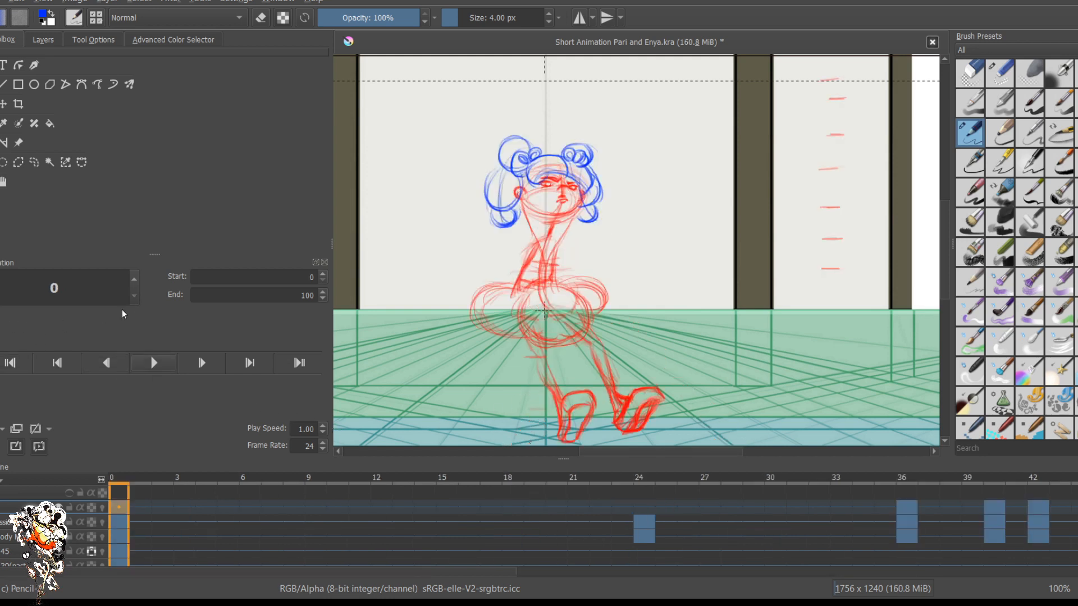
key("space")
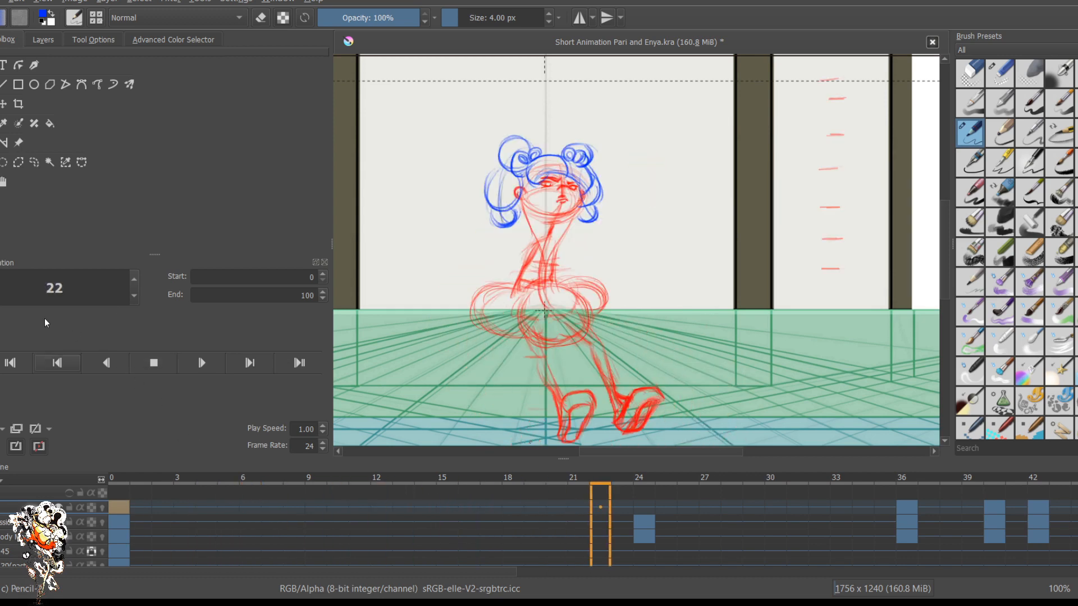
left_click(154, 362)
scroll(279, 501, "right", 5)
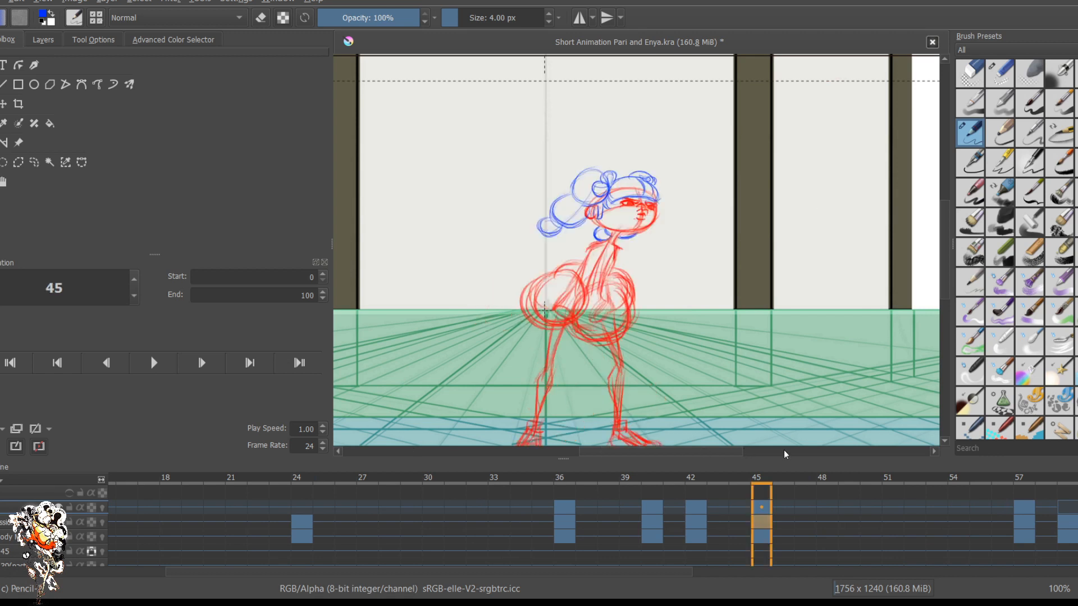
key("period")
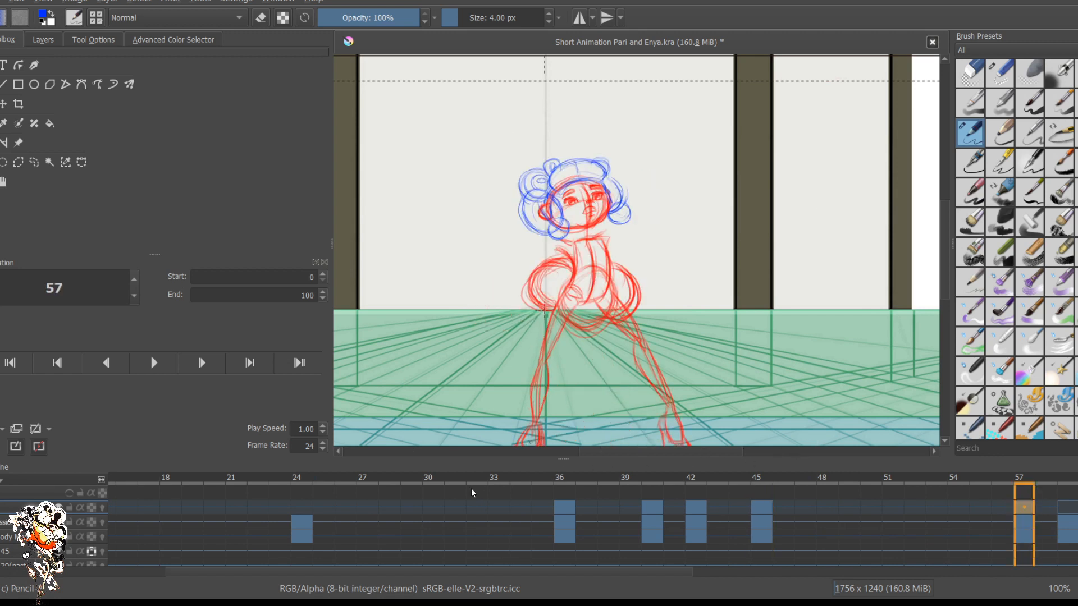
scroll(470, 489, "right", 3)
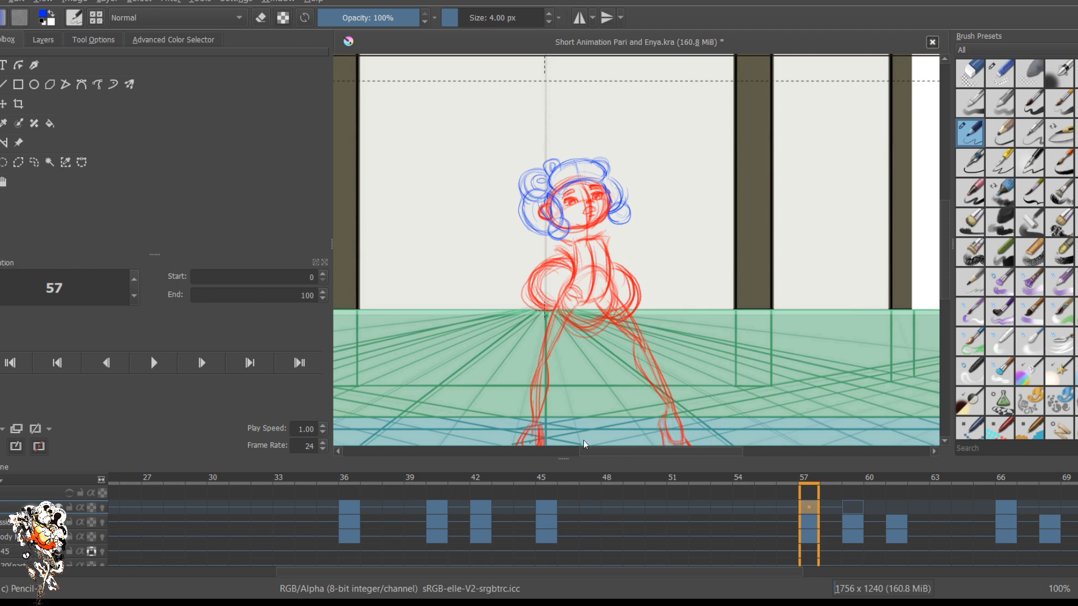
key("comma")
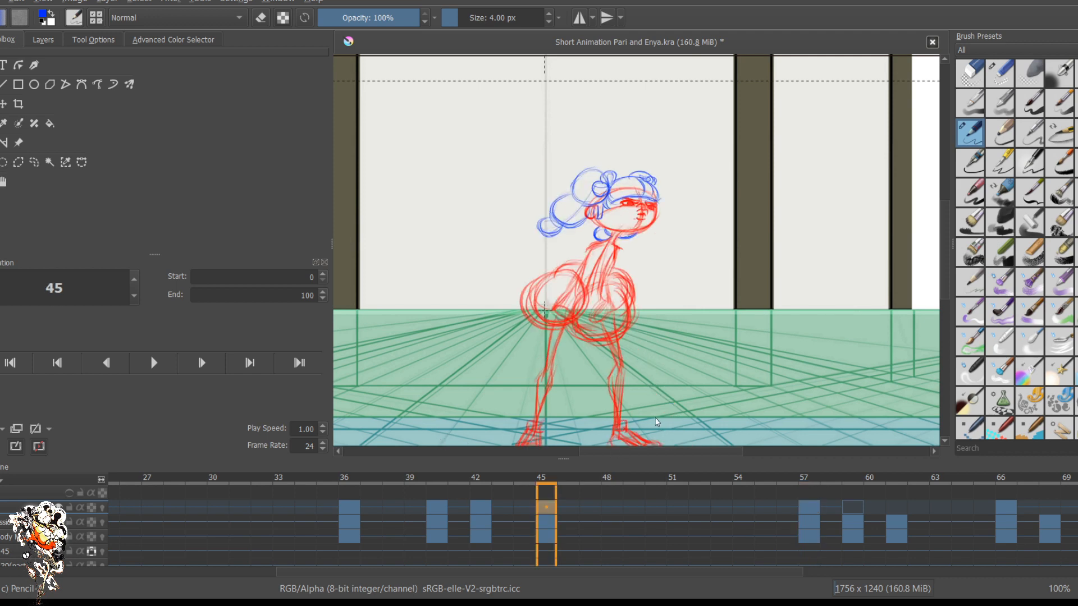
key("period")
Step: On frame 57, sketch a lower crown line and a hairline over the forehead on the hair cap
scroll(628, 169, "up", 2)
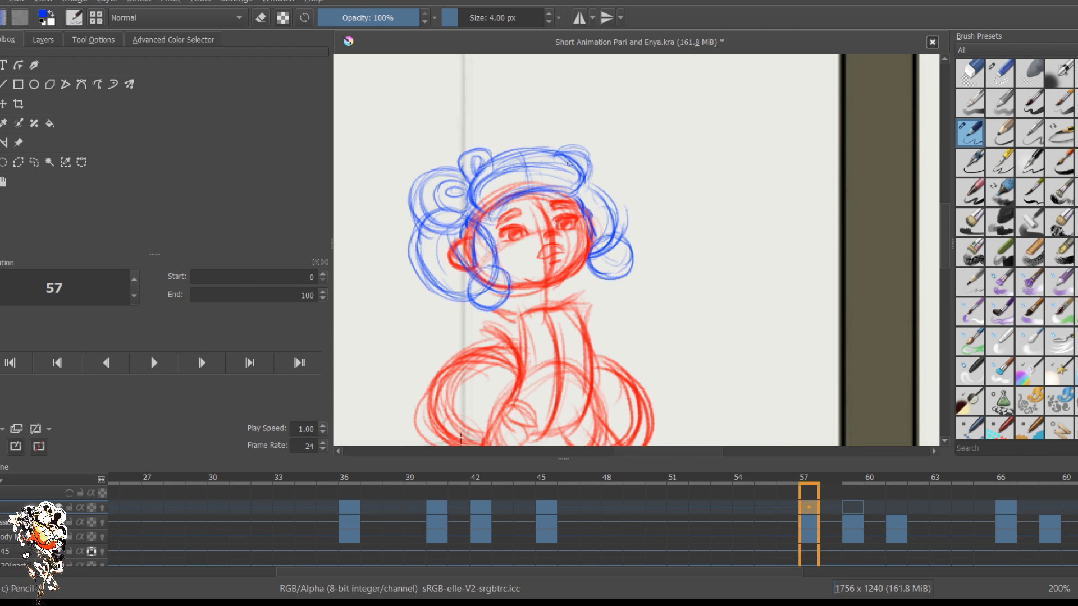
mouse_move(554, 165)
left_mouse_down()
mouse_move(581, 197)
mouse_move(527, 166)
mouse_move(477, 180)
mouse_move(478, 221)
mouse_move(553, 190)
left_mouse_up()
mouse_move(485, 208)
left_mouse_down()
mouse_move(559, 188)
mouse_move(519, 192)
mouse_move(532, 192)
left_mouse_up()
Step: Switch the pencil to erase mode at 14 px and erase the old outer crown line and forehead hairline
key("e")
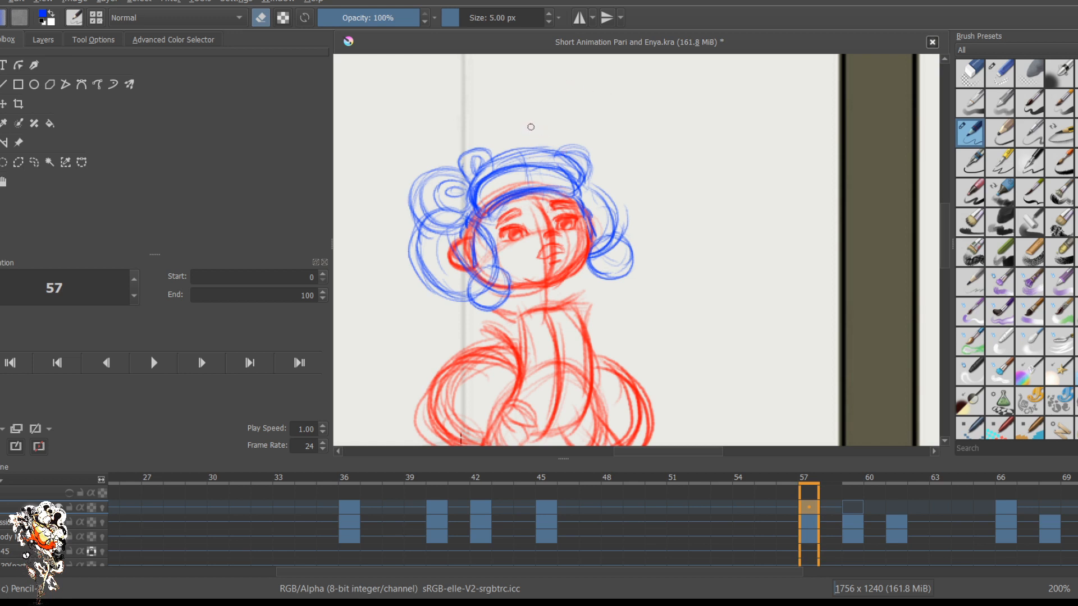
key("]")
key("]")
key("]")
key("]")
key("]")
key("]")
key("]")
mouse_move(522, 147)
left_mouse_down()
mouse_move(543, 147)
mouse_move(510, 151)
mouse_move(473, 181)
mouse_move(561, 157)
mouse_move(578, 171)
mouse_move(558, 155)
mouse_move(516, 164)
mouse_move(565, 162)
mouse_move(553, 186)
mouse_move(506, 193)
mouse_move(547, 192)
mouse_move(501, 197)
mouse_move(511, 201)
left_mouse_up()
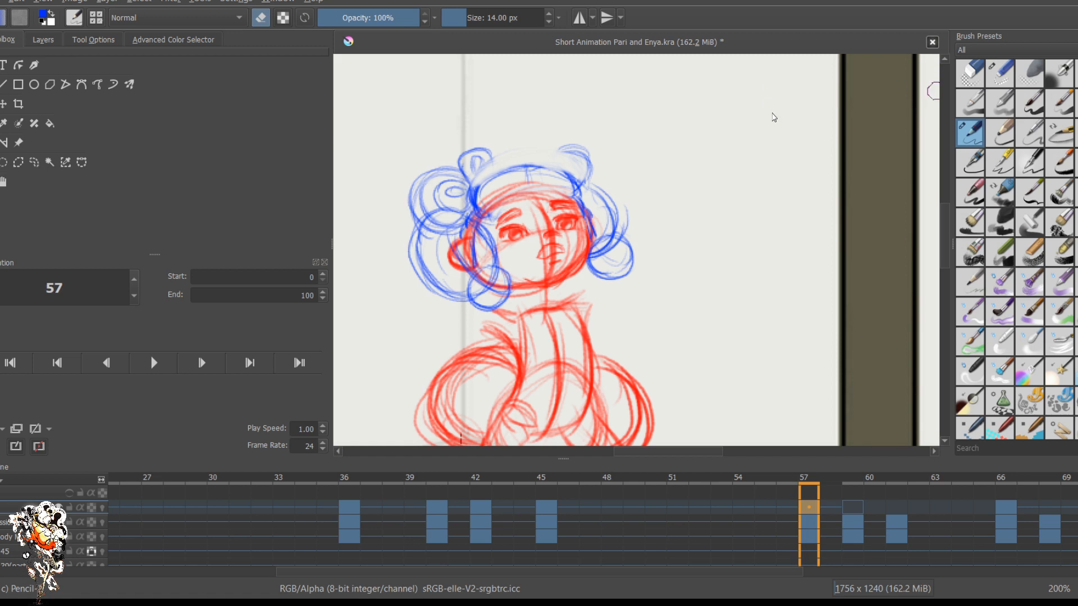
Step: Return to drawing mode at 6 px and redraw the hairline across the forehead just above the eyebrows
key("e")
key("bracketleft")
key("bracketleft")
key("bracketleft")
key("bracketleft")
key("bracketleft")
key("bracketleft")
key("bracketleft")
key("bracketleft")
key("bracketleft")
key("bracketleft")
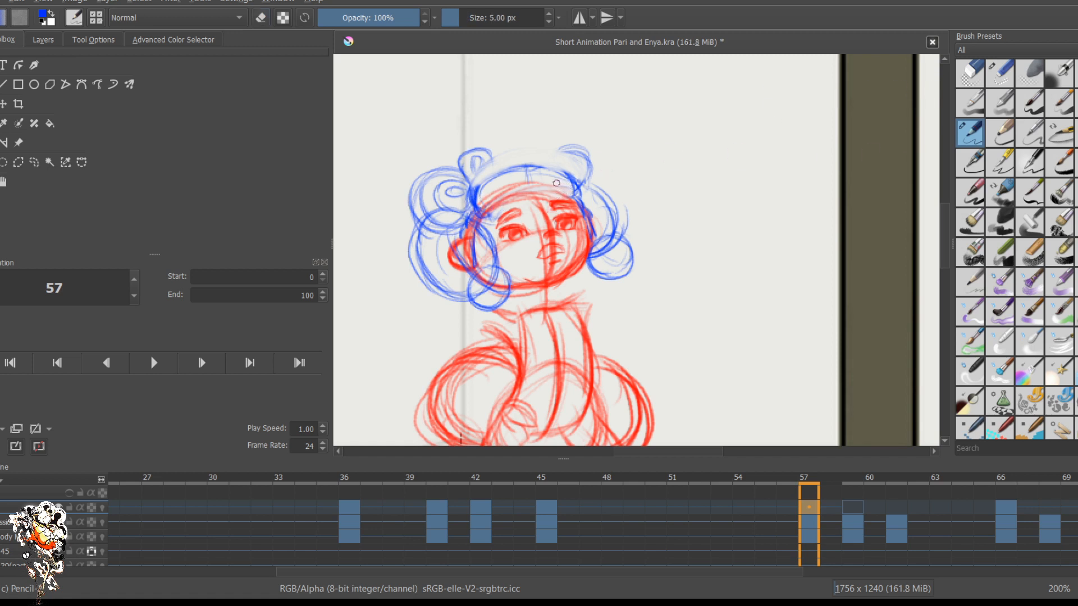
key("bracketright")
key("bracketright")
left_click_drag(567, 196, 487, 220)
mouse_move(563, 194)
left_mouse_down()
mouse_move(525, 202)
mouse_move(581, 198)
mouse_move(540, 168)
mouse_move(493, 178)
mouse_move(561, 171)
left_mouse_up()
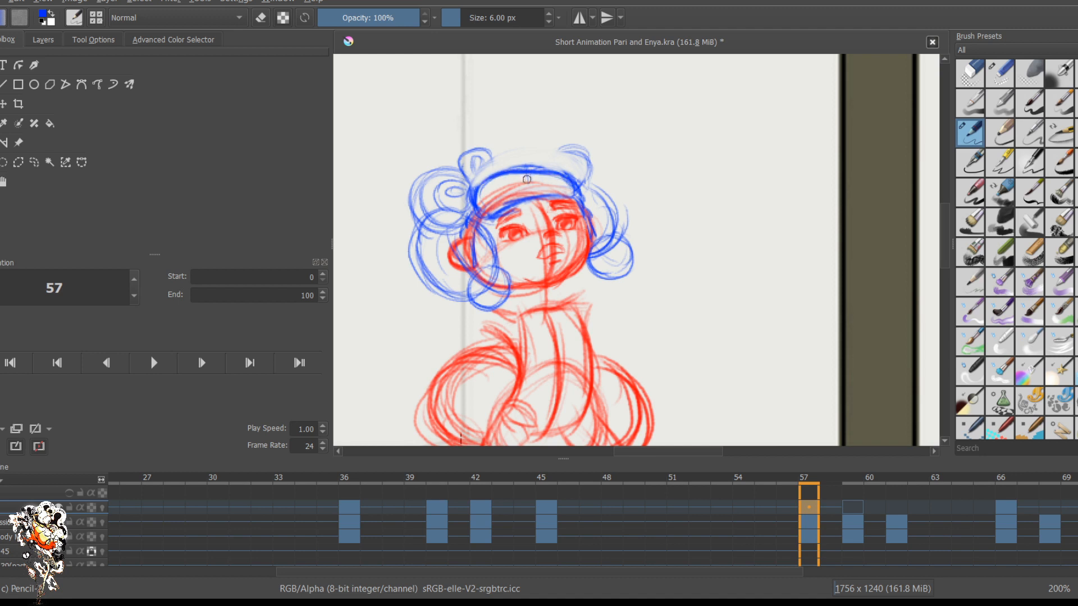
key("ctrl+z")
key("ctrl+z")
key("ctrl+z")
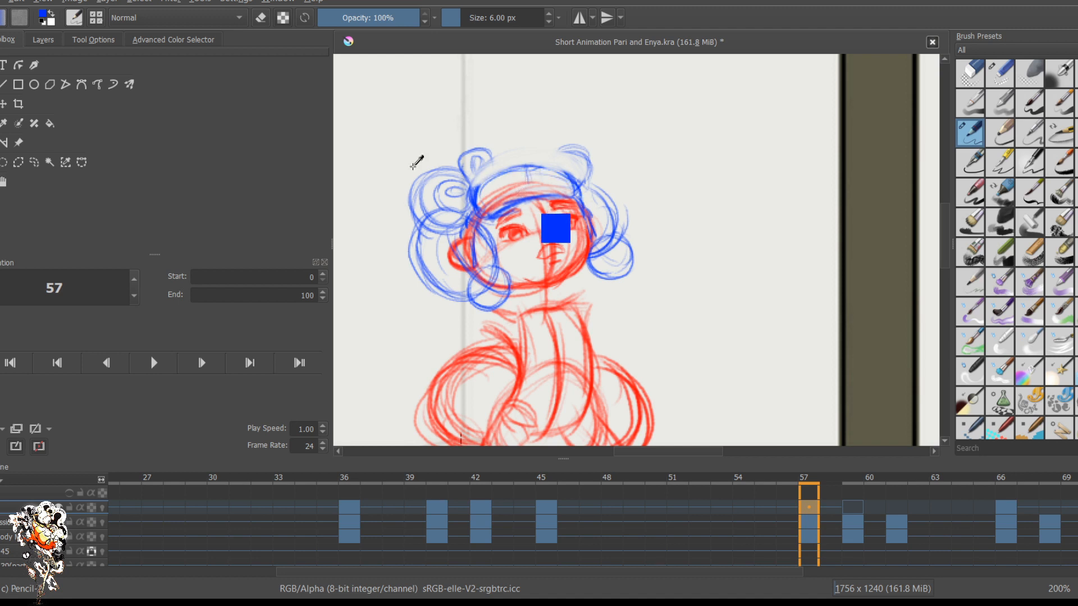
Step: Reduce the pencil to 4 px and reinforce the curved crown line of the hair cap
key("bracketleft")
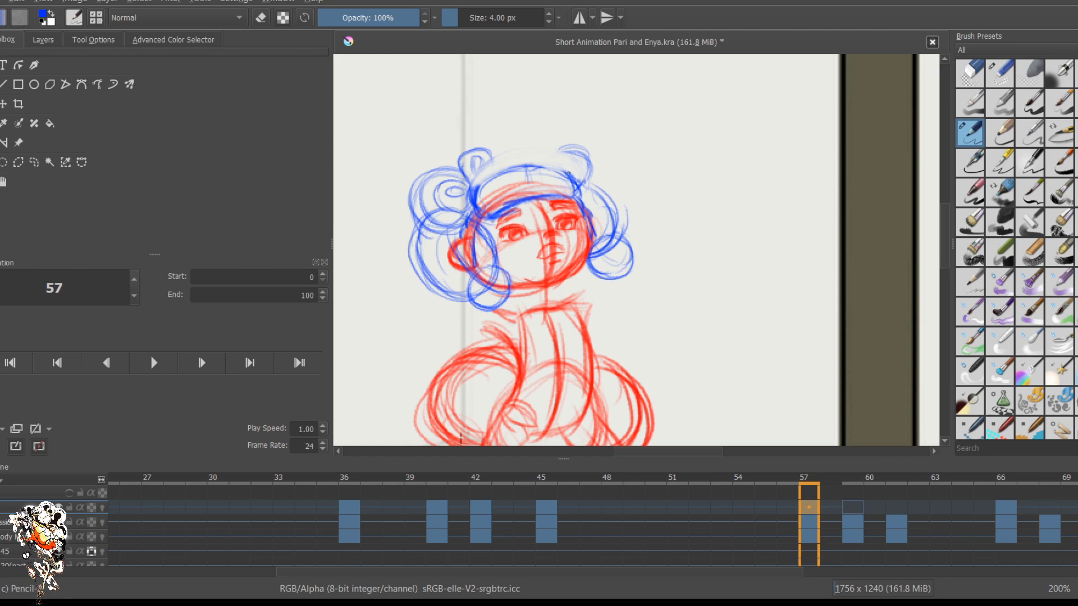
mouse_move(567, 177)
left_mouse_down()
mouse_move(572, 199)
mouse_move(484, 210)
left_mouse_up()
mouse_move(569, 181)
left_mouse_down()
mouse_move(501, 174)
mouse_move(525, 168)
mouse_move(491, 180)
left_mouse_up()
left_click_drag(530, 166, 476, 203)
Step: Outline a larger round bun on the far side of the crown and refine the small near-side loop at 3 px
mouse_move(579, 171)
left_mouse_down()
mouse_move(566, 157)
mouse_move(578, 149)
mouse_move(556, 145)
mouse_move(587, 184)
mouse_move(558, 148)
left_mouse_up()
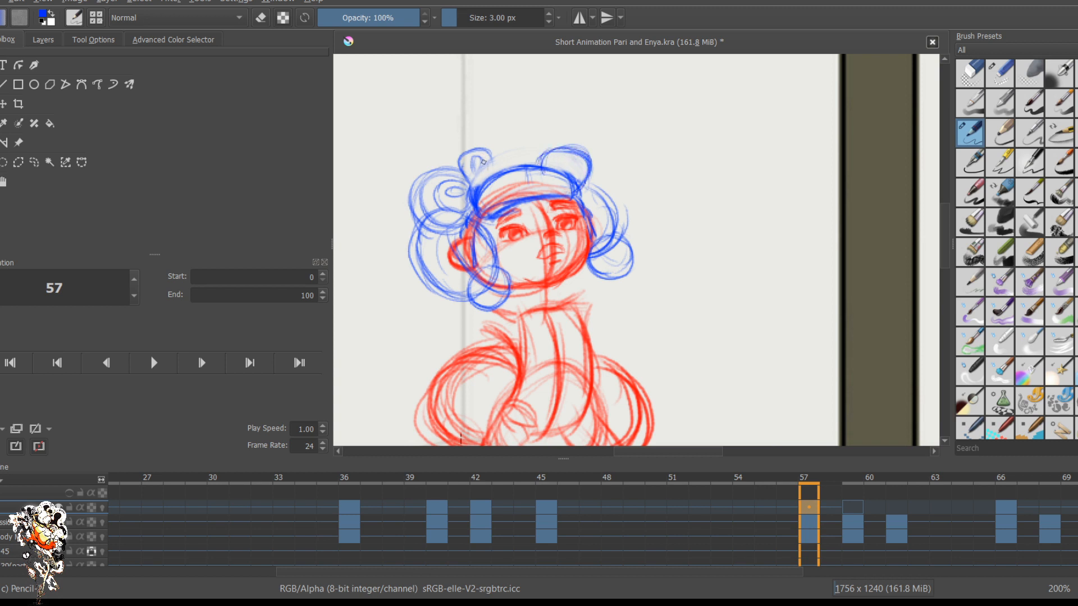
mouse_move(483, 162)
left_mouse_down()
mouse_move(479, 182)
mouse_move(476, 152)
left_mouse_up()
left_click_drag(588, 161, 536, 159)
Step: Reinforce the hair hanging on the far side of the face and add small loops to the far bun
left_click_drag(595, 185, 595, 227)
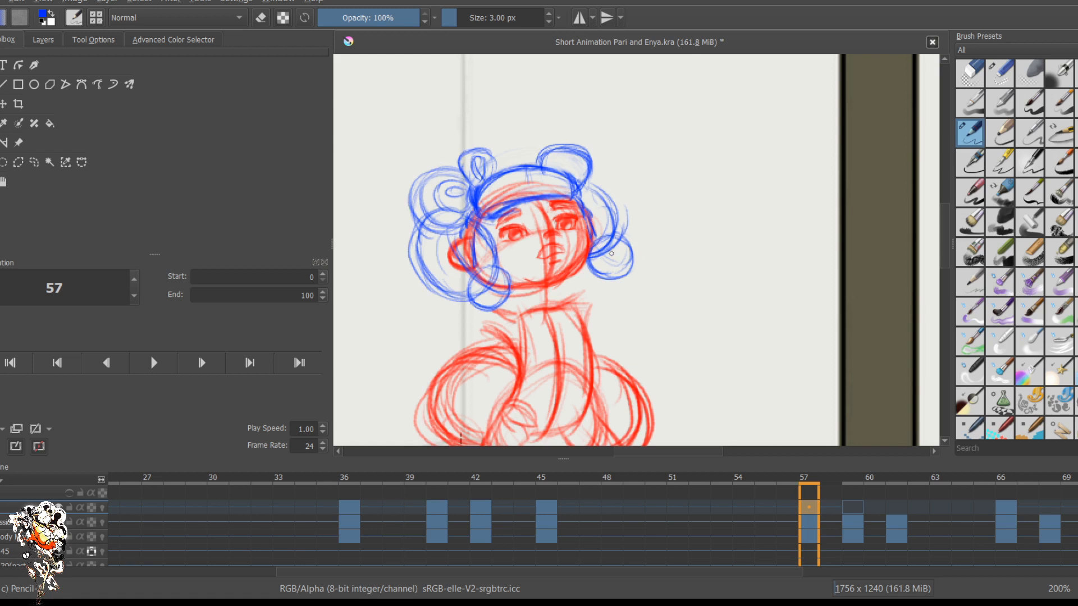
left_click_drag(591, 181, 610, 227)
mouse_move(561, 161)
left_mouse_down()
mouse_move(548, 164)
mouse_move(556, 141)
mouse_move(542, 147)
mouse_move(594, 163)
mouse_move(564, 167)
mouse_move(586, 161)
left_mouse_up()
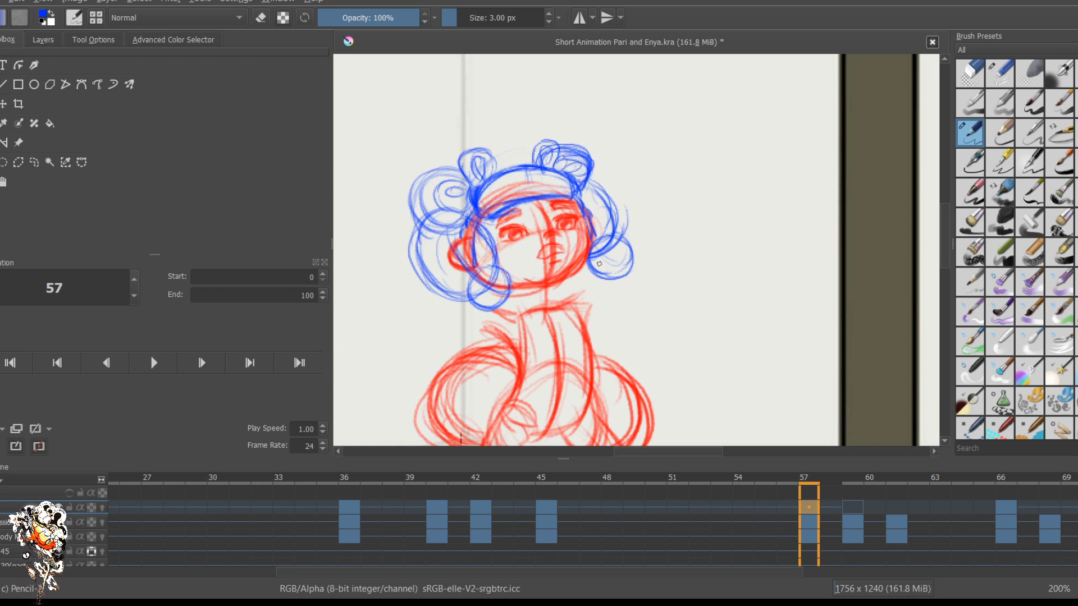
scroll(619, 317, "down", 3)
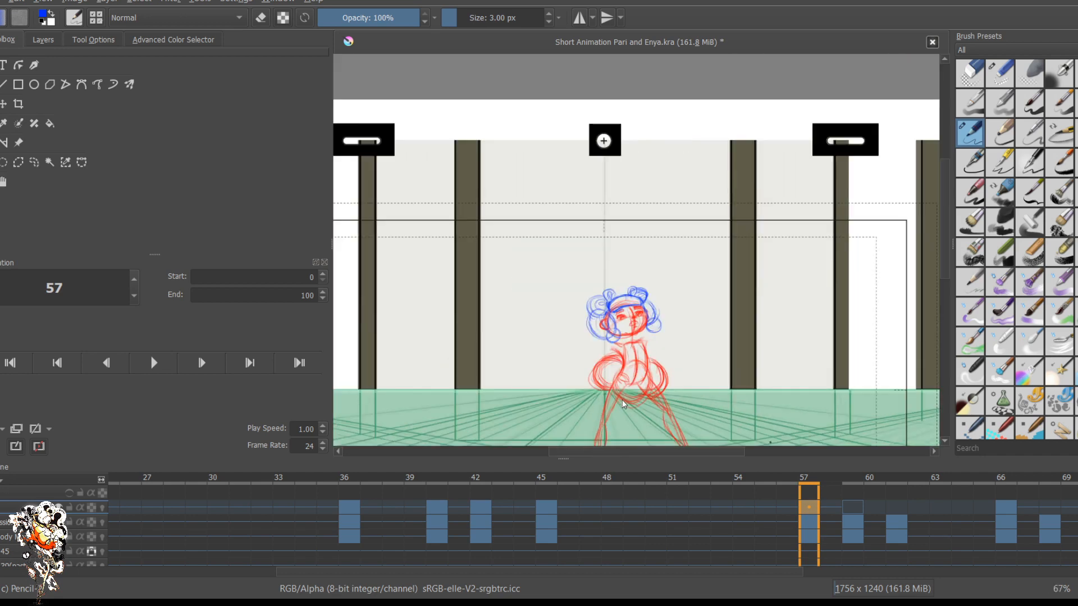
Step: Compare the sketched head, hair and torso poses between frames 45, 46 and 57
scroll(618, 395, "up", 2)
left_click(568, 508)
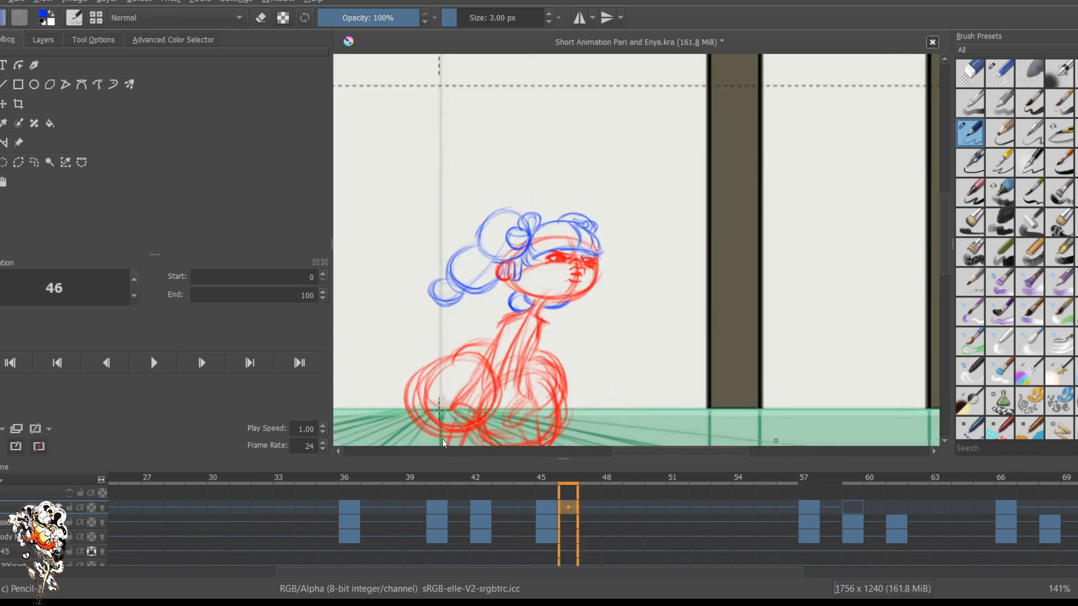
key("period")
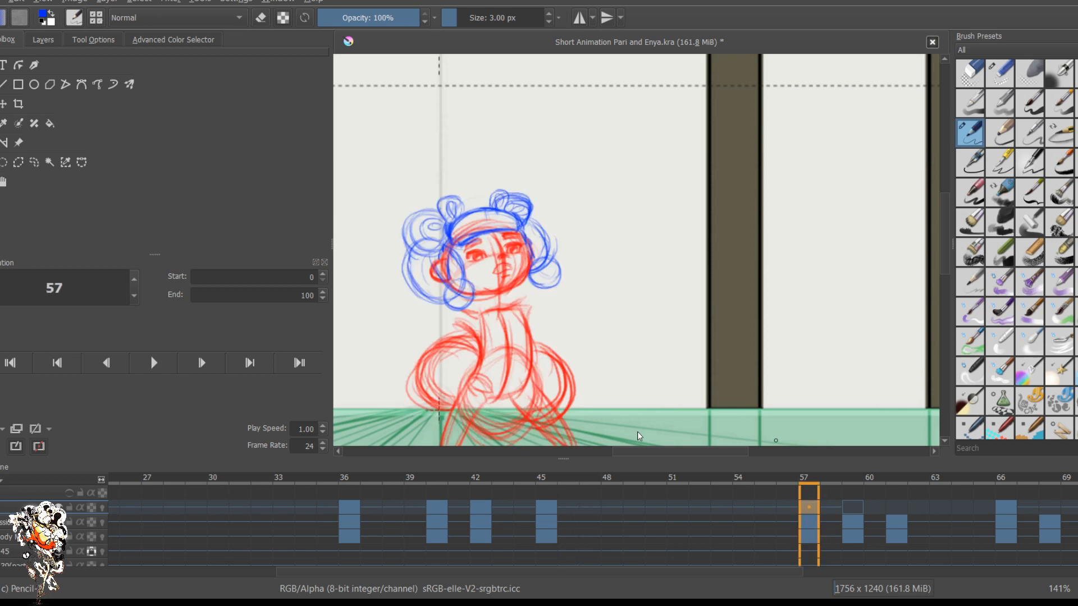
key("comma")
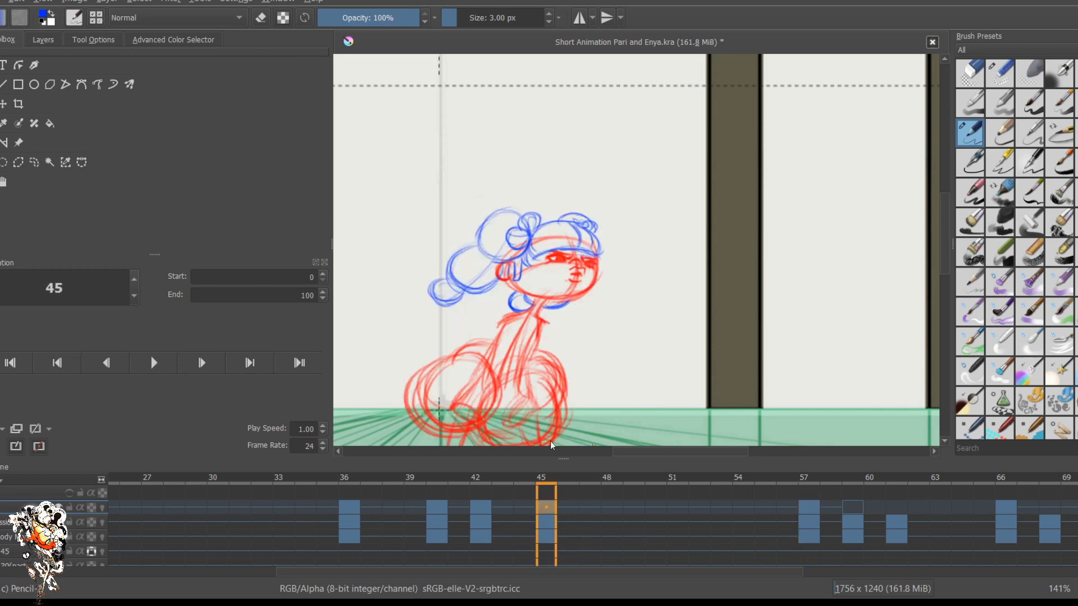
key("period")
scroll(541, 335, "up", 1)
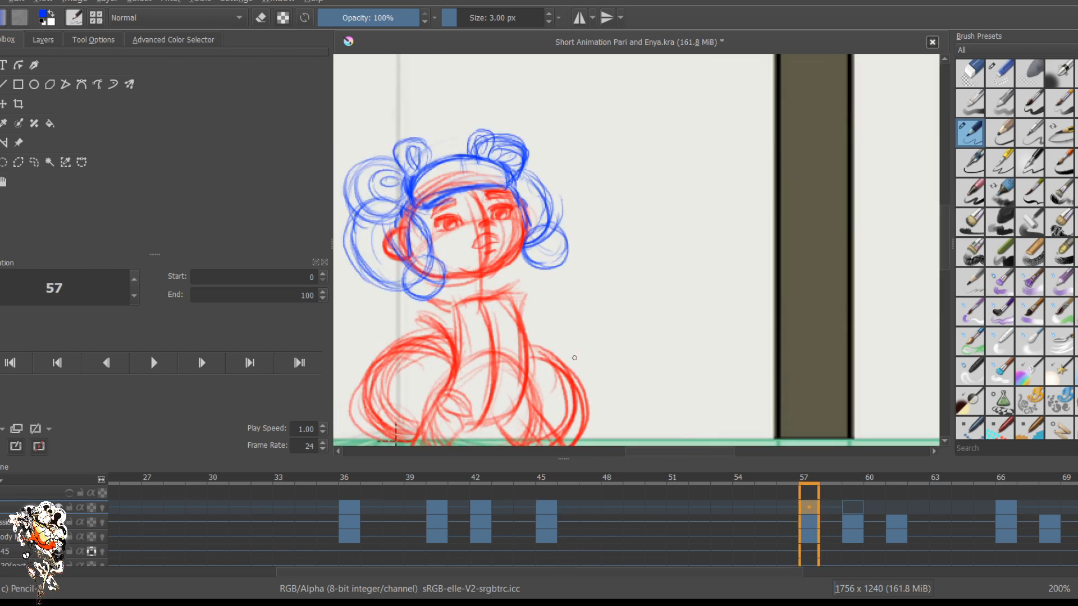
key("ctrl+shift+z")
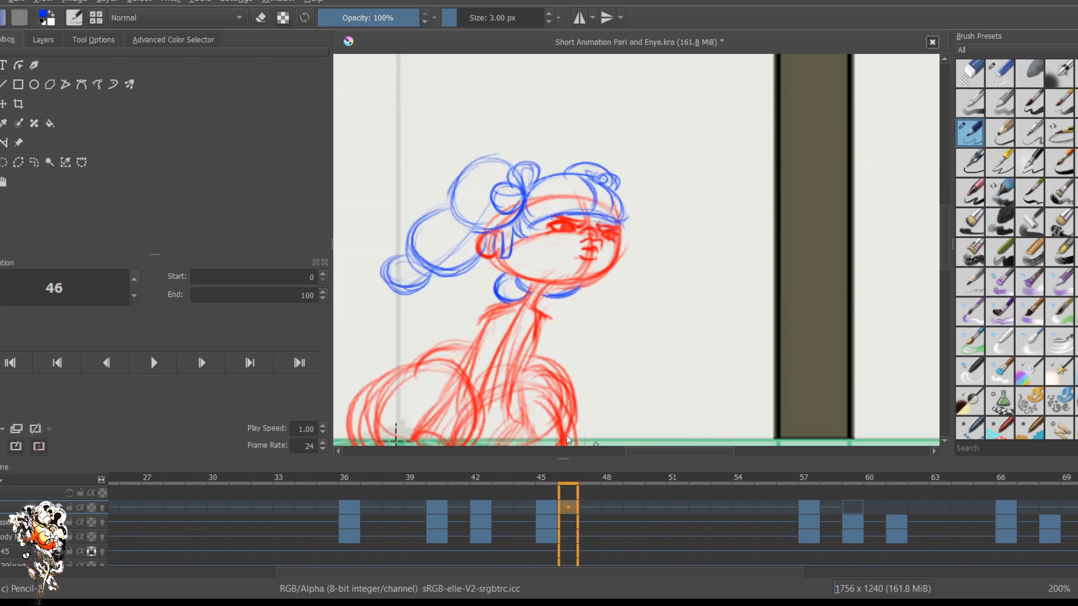
key("ctrl+z")
scroll(627, 349, "up", 2)
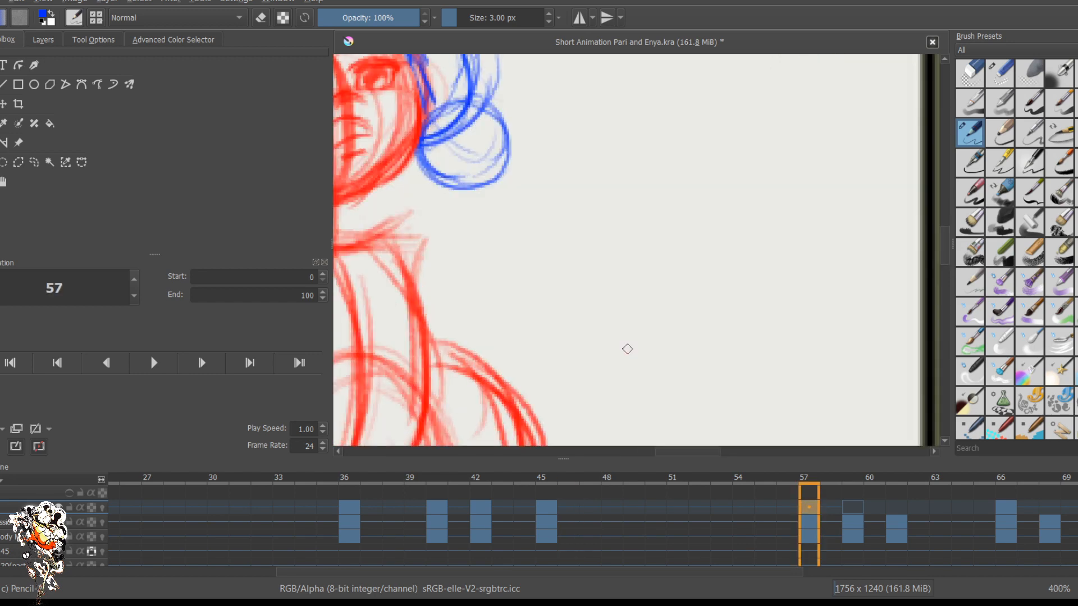
Step: On the body layer at frame 57, erase the guide lines between the eyes and around the nose with a 13 px eraser
left_click_drag(445, 219, 549, 260)
left_click(12, 536)
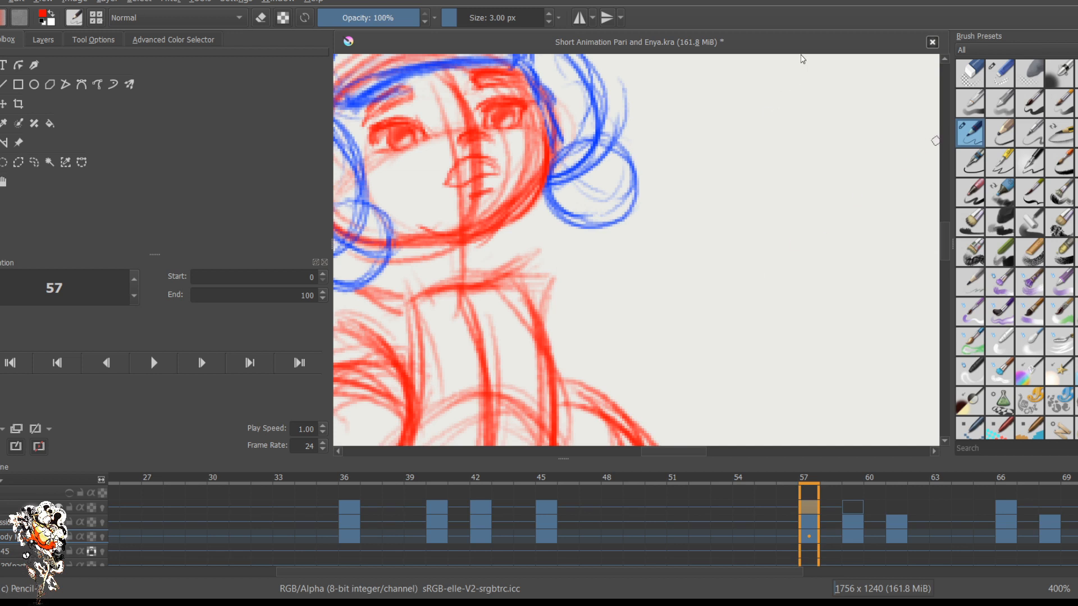
key("e")
key("bracketright")
key("bracketright")
key("bracketright")
key("bracketright")
key("bracketright")
key("bracketright")
key("bracketright")
key("bracketright")
key("bracketright")
mouse_move(486, 144)
left_mouse_down()
mouse_move(472, 146)
mouse_move(469, 125)
mouse_move(456, 133)
left_mouse_up()
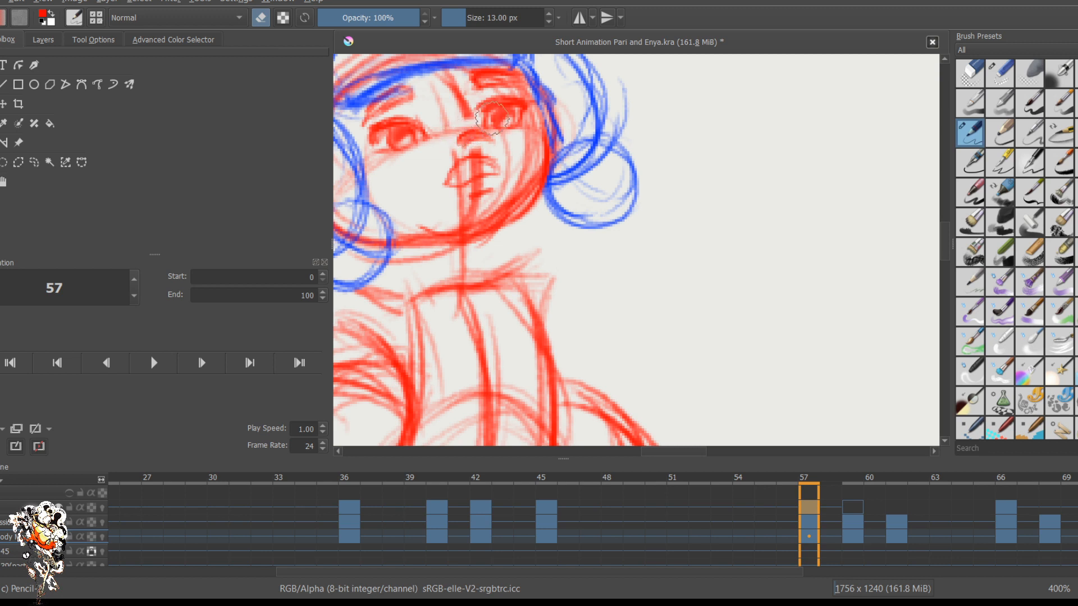
Step: Redraw the nose in red on the frame 57 face with a 4 px pencil
key("e")
key("bracketleft")
key("bracketleft")
key("bracketleft")
key("bracketleft")
key("bracketleft")
key("bracketleft")
key("bracketleft")
key("bracketleft")
key("bracketleft")
key("bracketleft")
key("bracketleft")
key("bracketleft")
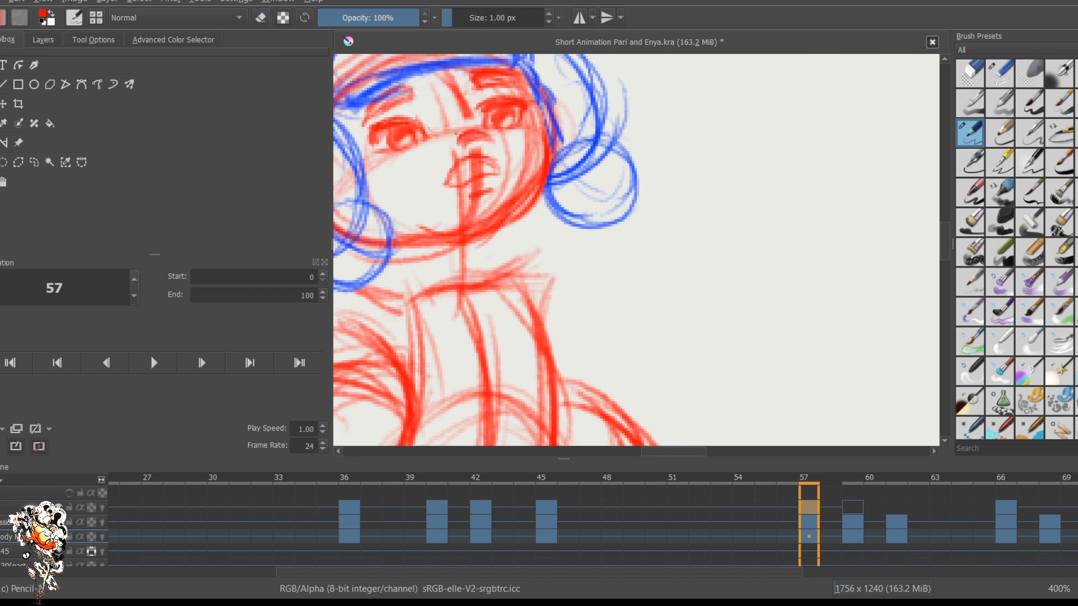
key("bracketright")
key("bracketright")
key("bracketright")
mouse_move(457, 132)
left_mouse_down()
mouse_move(484, 132)
mouse_move(448, 143)
left_mouse_up()
Step: Erase excess nose lines on the expression and body layers at frame 57 with a 4 px eraser
key("e")
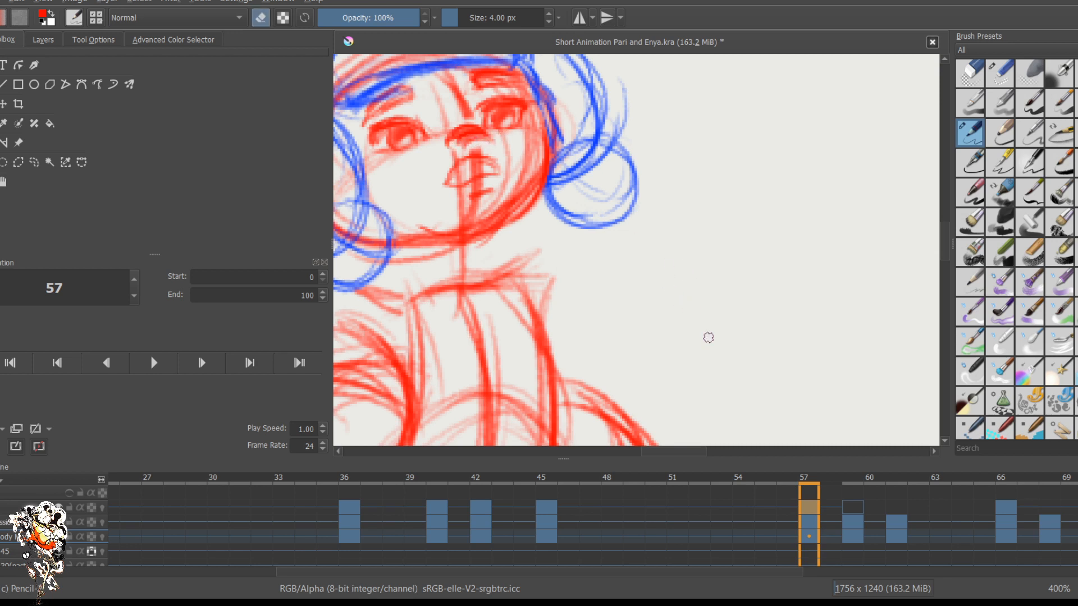
left_click(29, 522)
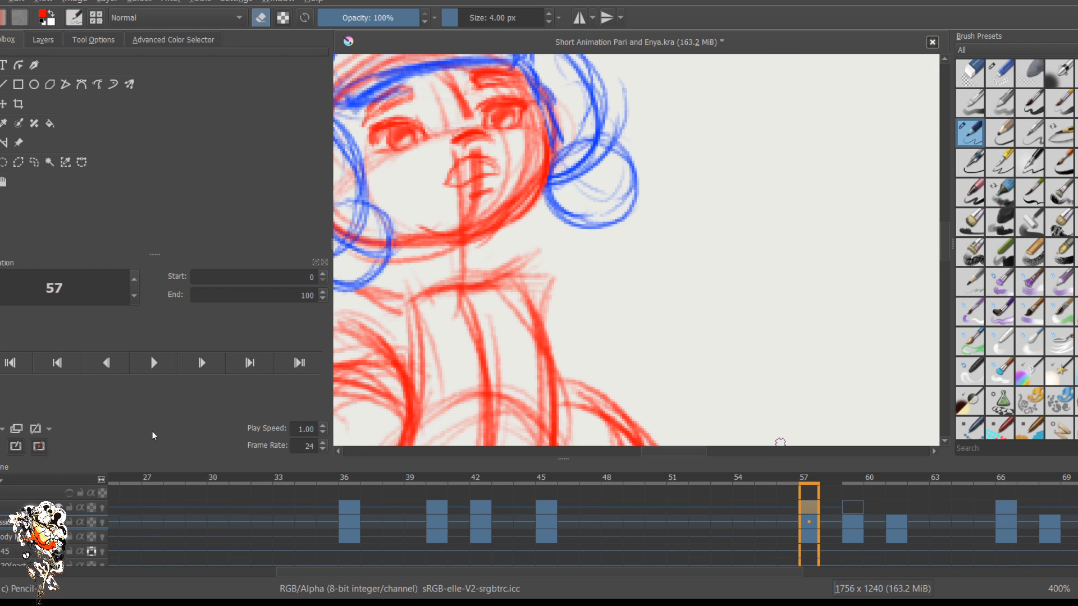
left_click_drag(455, 145, 482, 141)
left_click(11, 537)
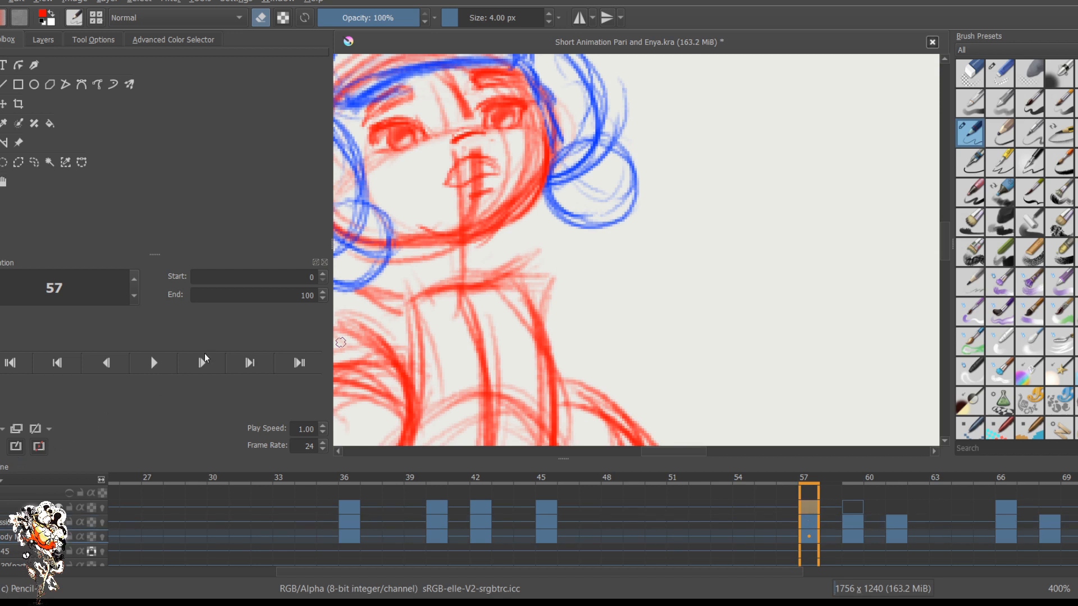
mouse_move(468, 133)
left_mouse_down()
mouse_move(456, 139)
mouse_move(481, 139)
left_mouse_up()
Step: Turn on onion skins for the expression layer and redraw the nose on the body layer in red
left_click(103, 522)
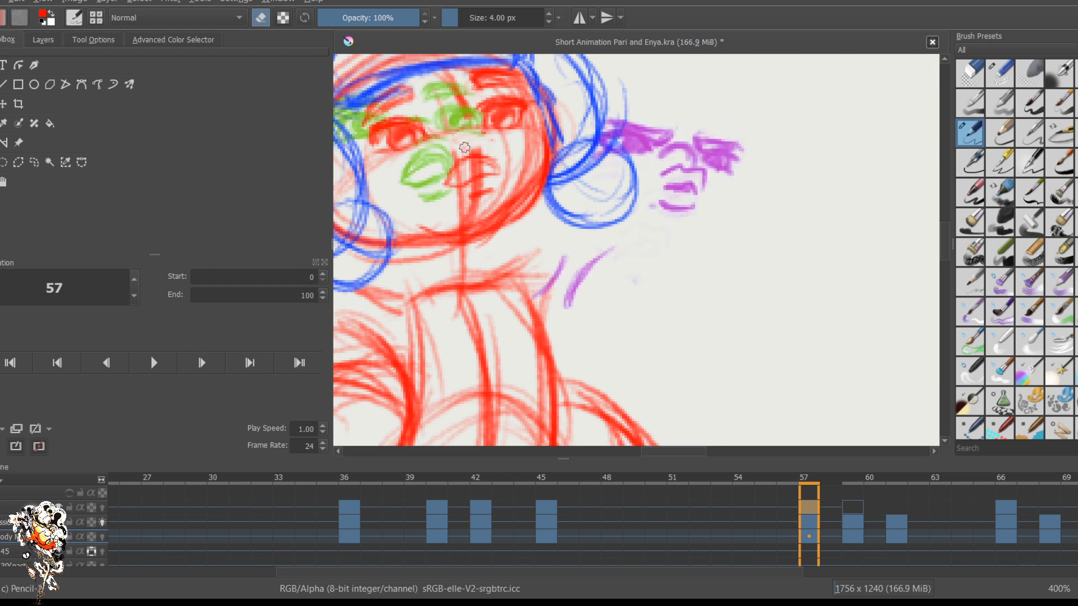
key("e")
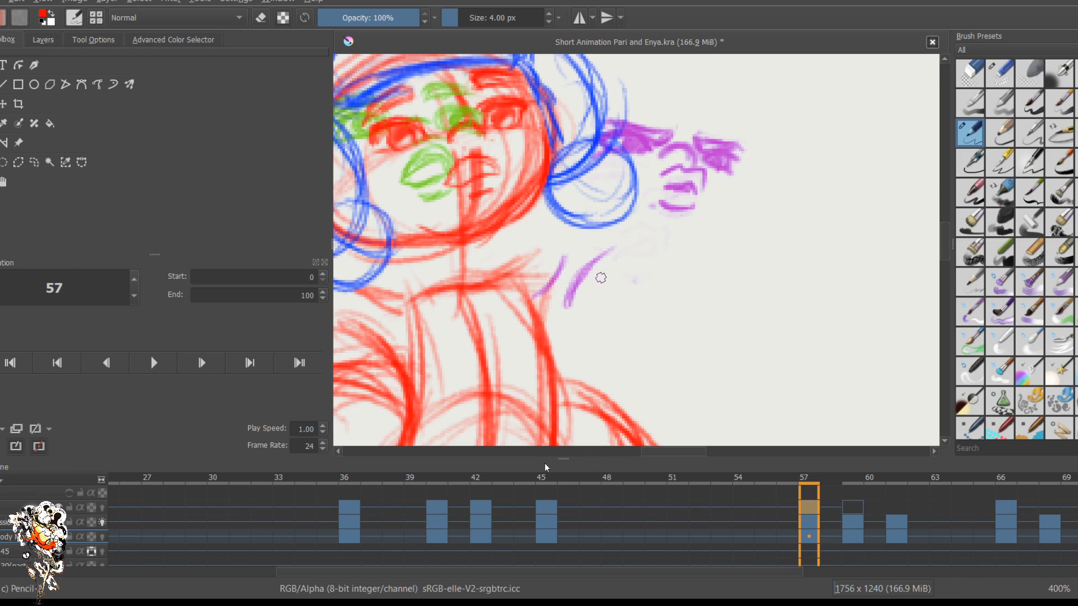
Step: Play the animation from frame 0 with the whole figure in view, and stop it
scroll(685, 402, "down", 1)
scroll(671, 323, "down", 4)
left_click_drag(528, 351, 513, 251)
left_click(10, 363)
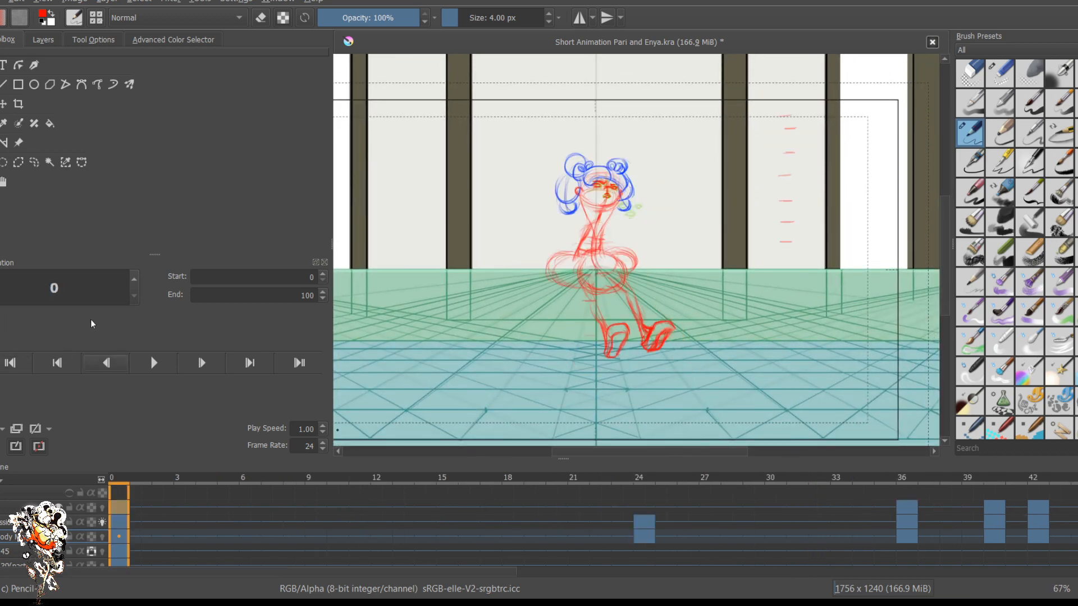
left_click(153, 363)
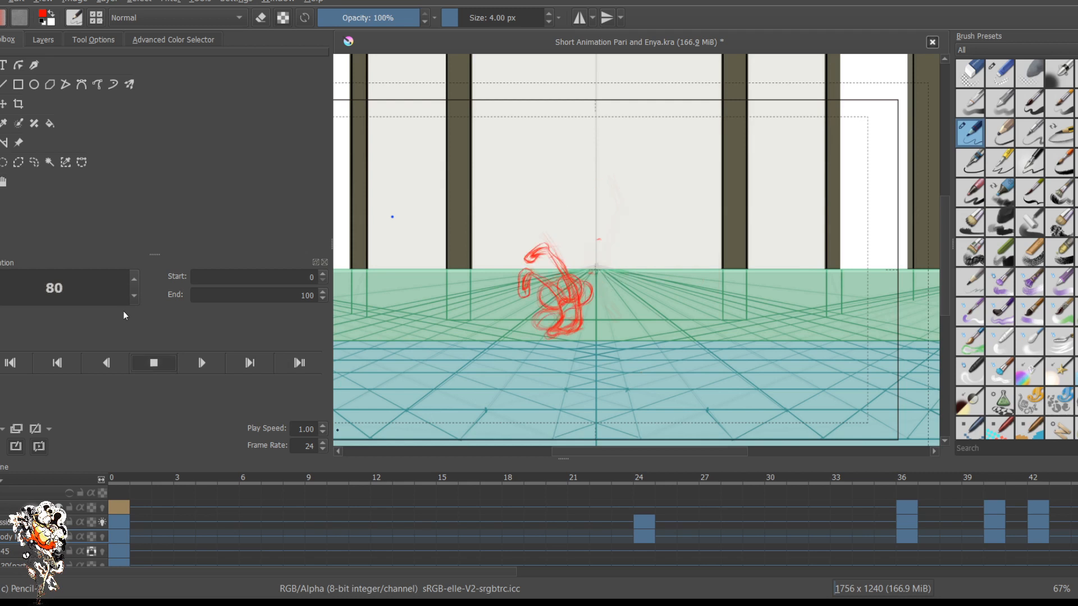
key("space")
Step: Review the character's poses across frames 36 to 72, stepping between the key poses at 45, 59 and 66
left_click(906, 551)
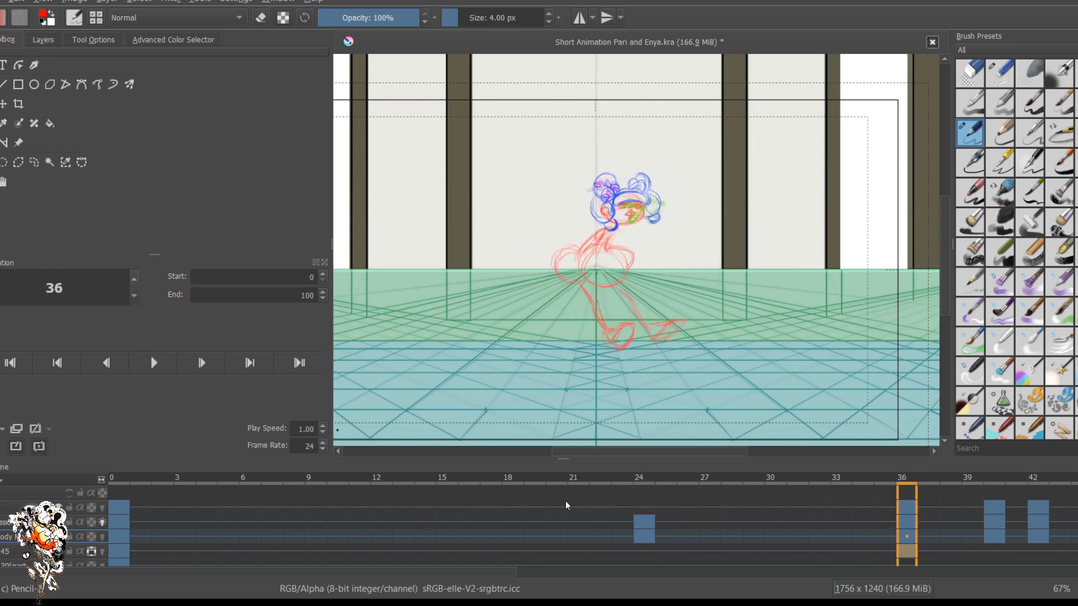
left_click_drag(491, 572, 708, 571)
left_click(695, 550)
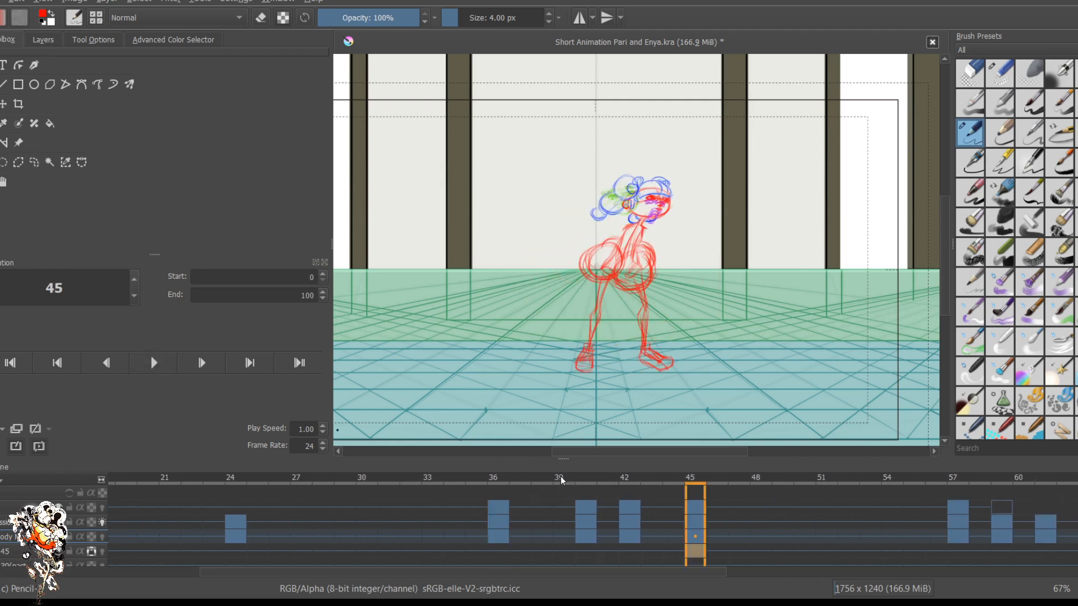
key("period")
key("period")
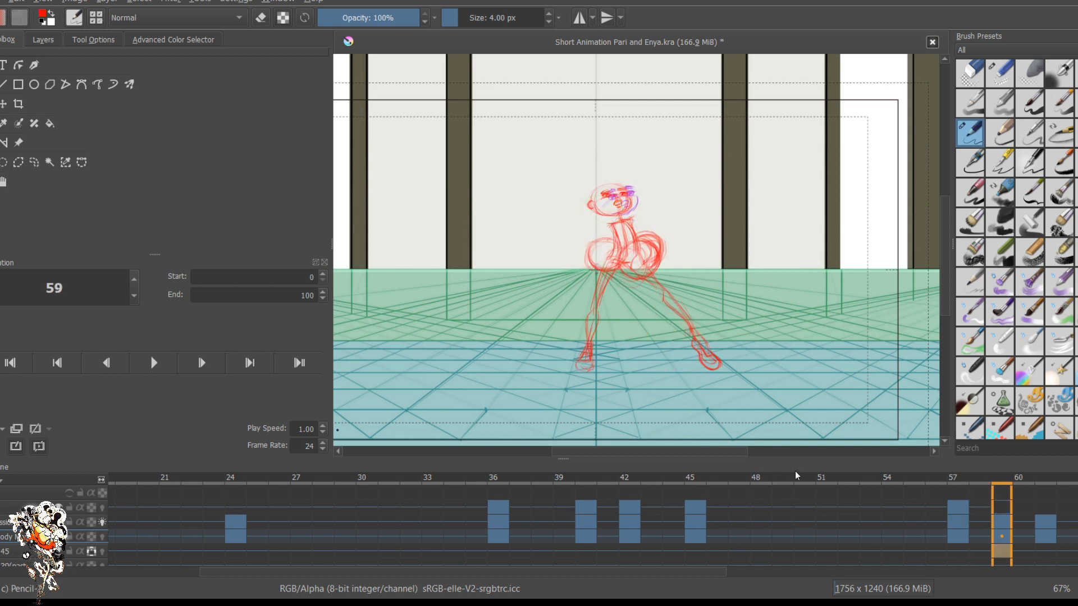
scroll(600, 484, "right", 5)
left_click(696, 477)
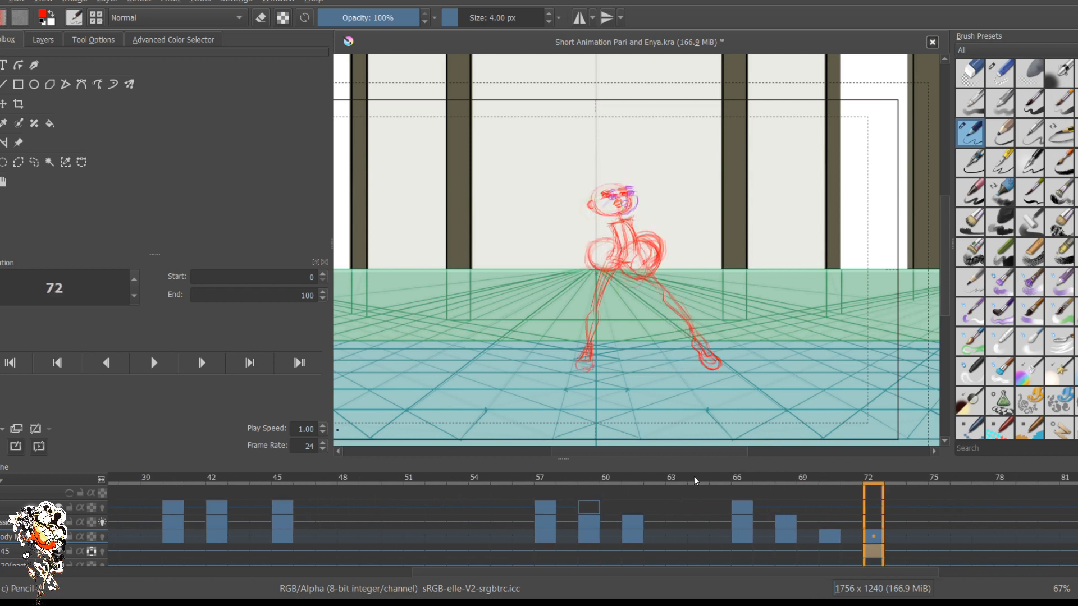
left_click(662, 476)
left_click_drag(628, 481, 581, 476)
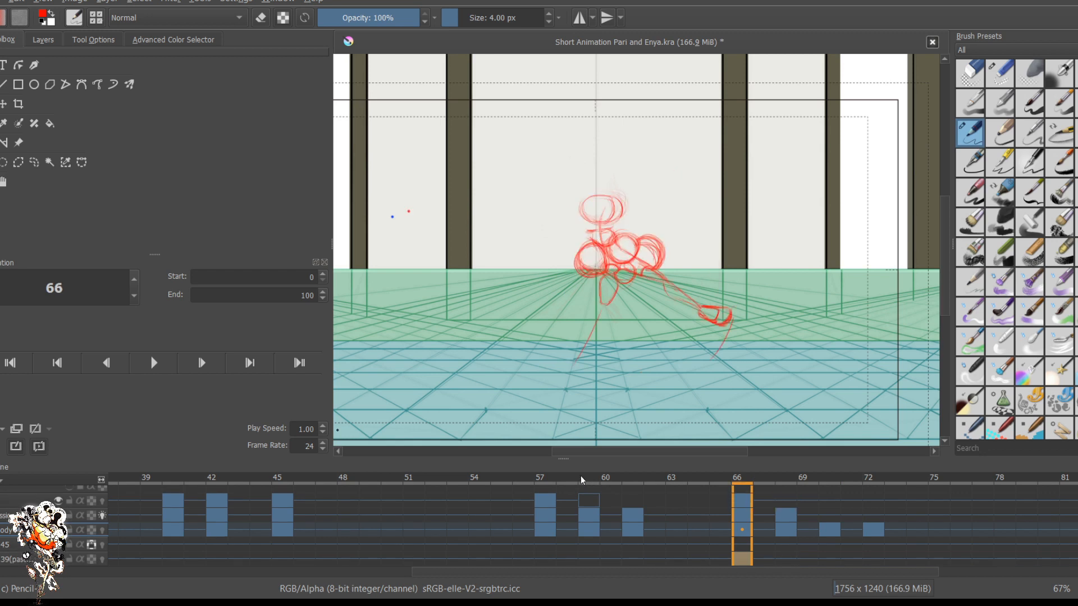
left_click(503, 466)
left_click(474, 467)
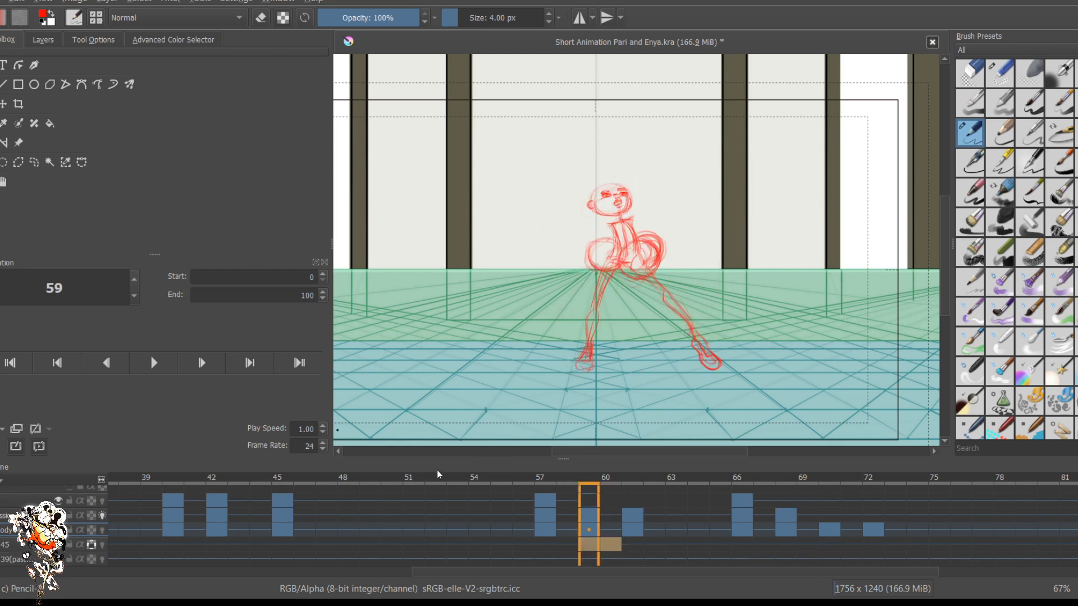
left_click(436, 470)
left_click(471, 474)
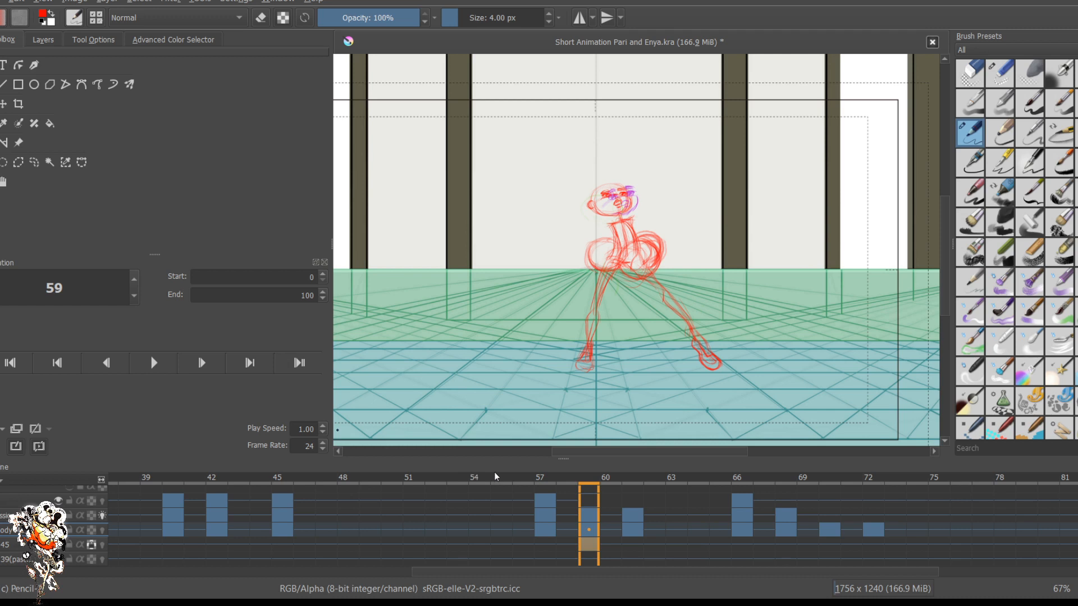
key("period")
key("period")
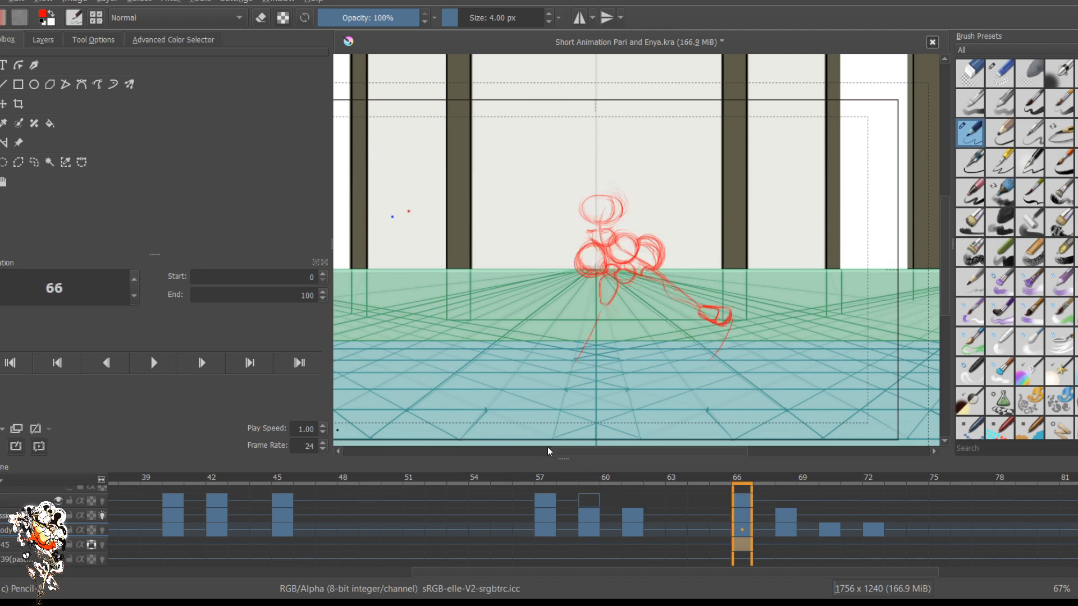
key("Page_Up")
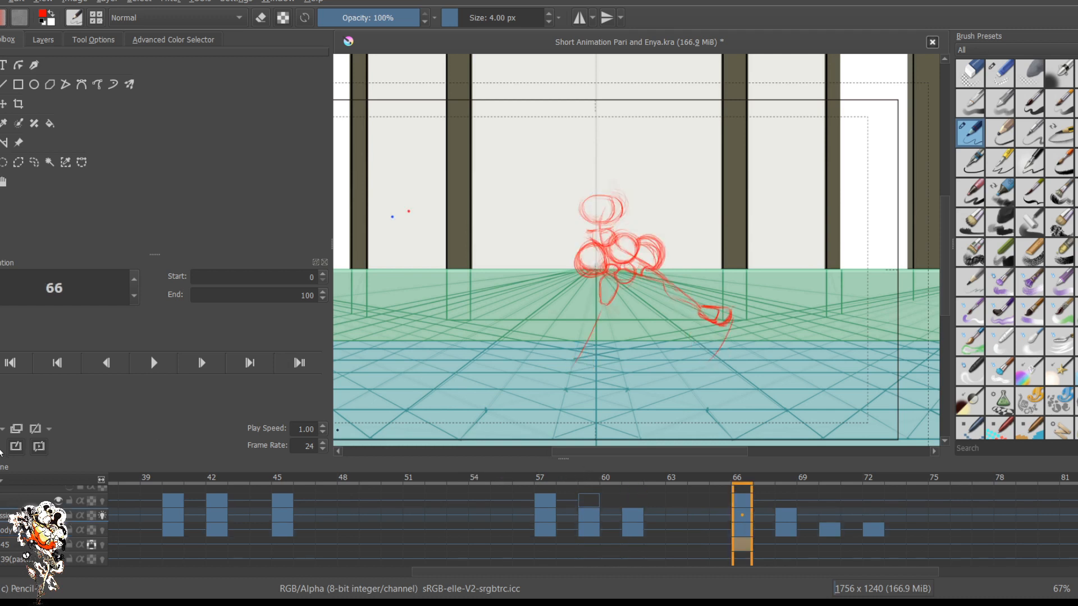
left_click(45, 446)
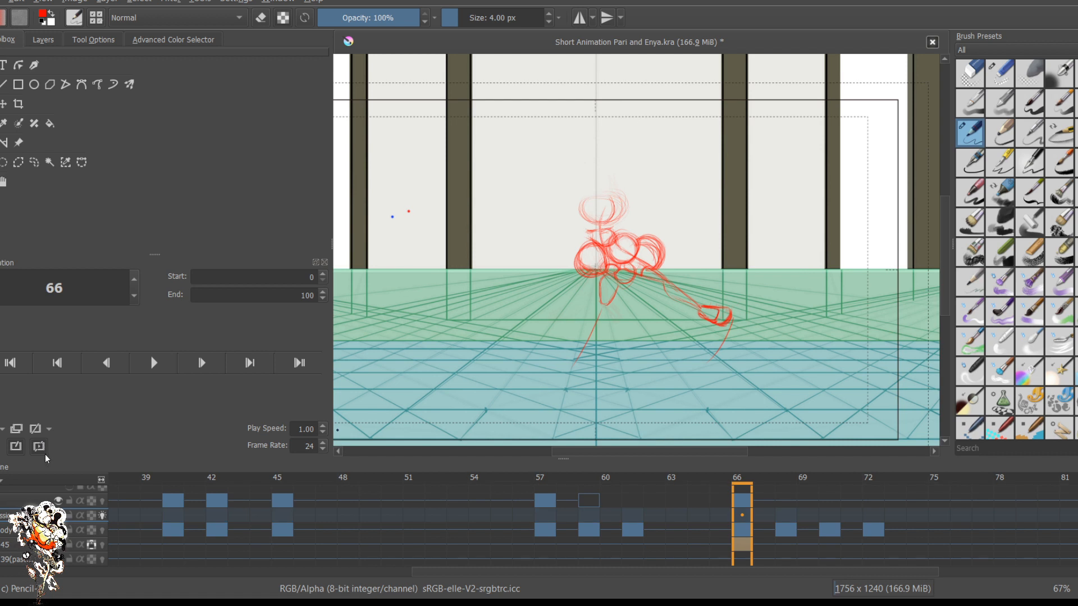
left_click(45, 457)
left_click(45, 457)
left_click(42, 451)
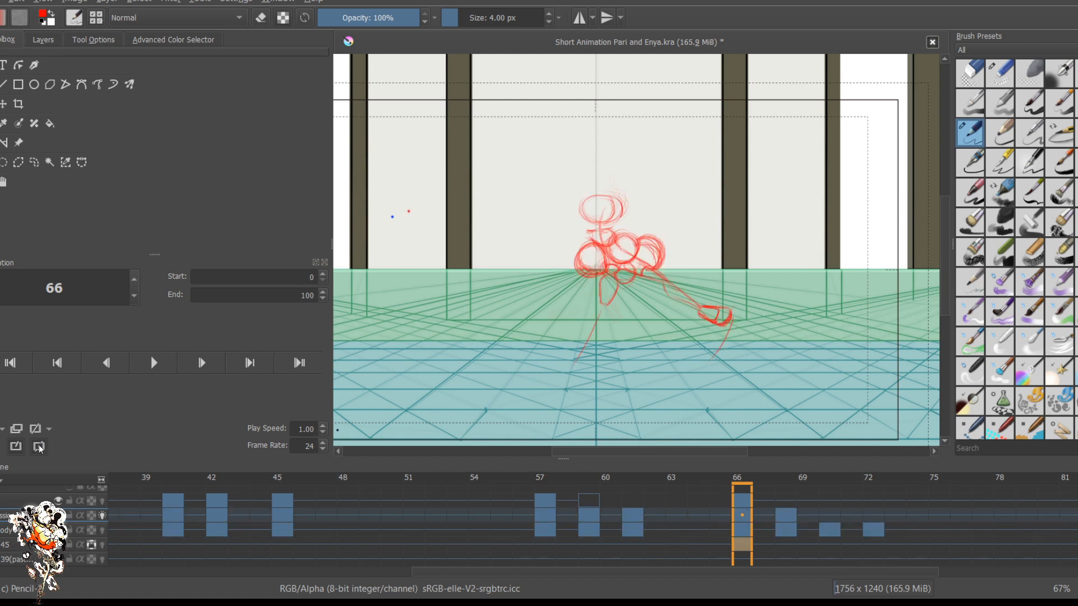
Step: Erase the stray red and blue dots beside the figure at frame 66 on the body and hair layers with a 32 px eraser
left_click(22, 453)
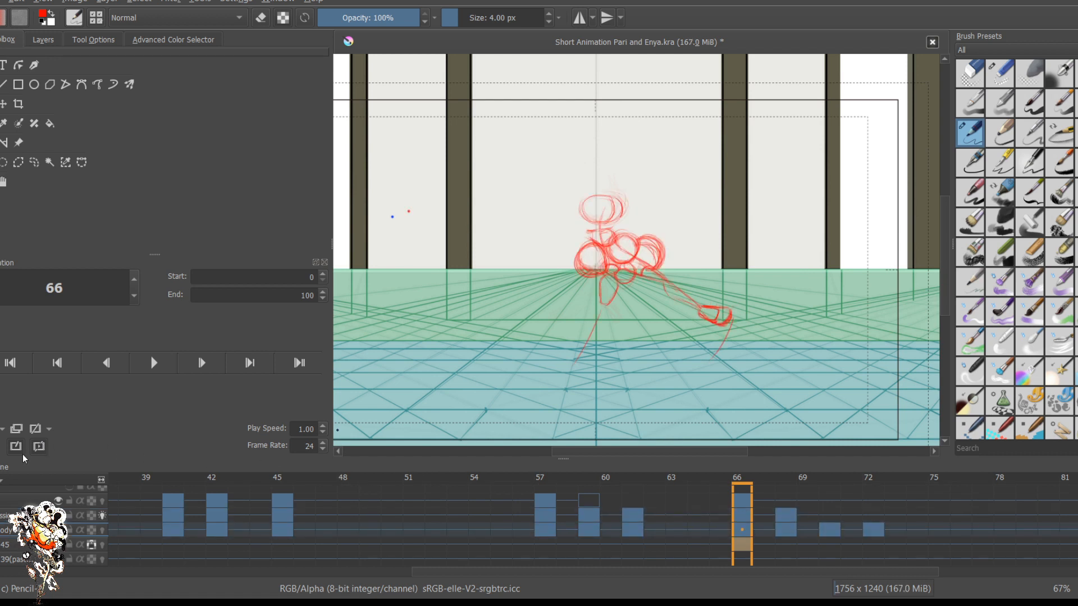
key("e")
mouse_move(397, 212)
left_mouse_down()
mouse_move(407, 207)
mouse_move(403, 215)
left_mouse_up()
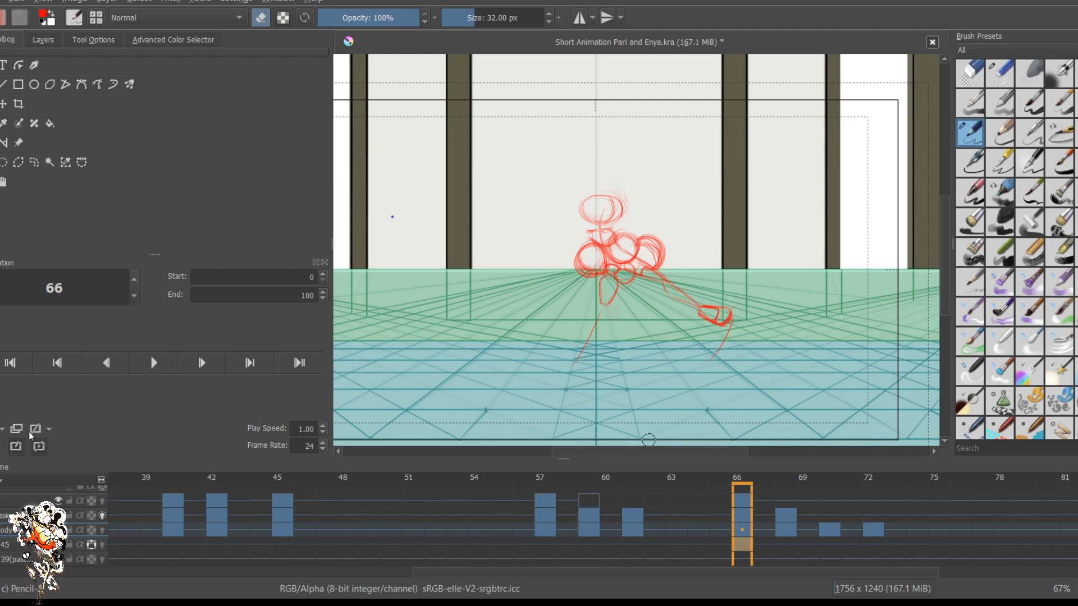
left_click(33, 500)
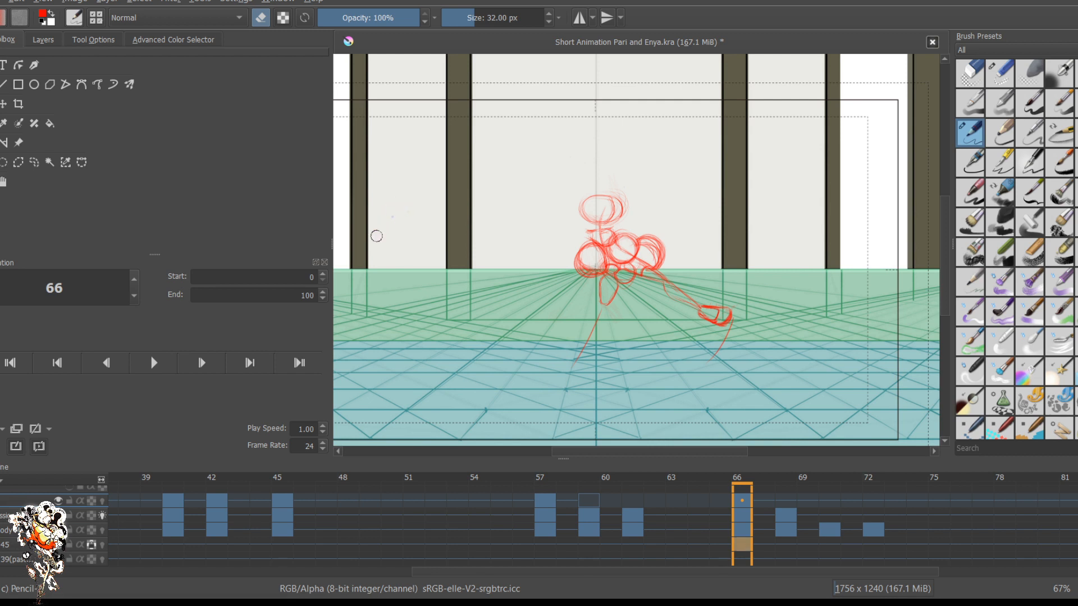
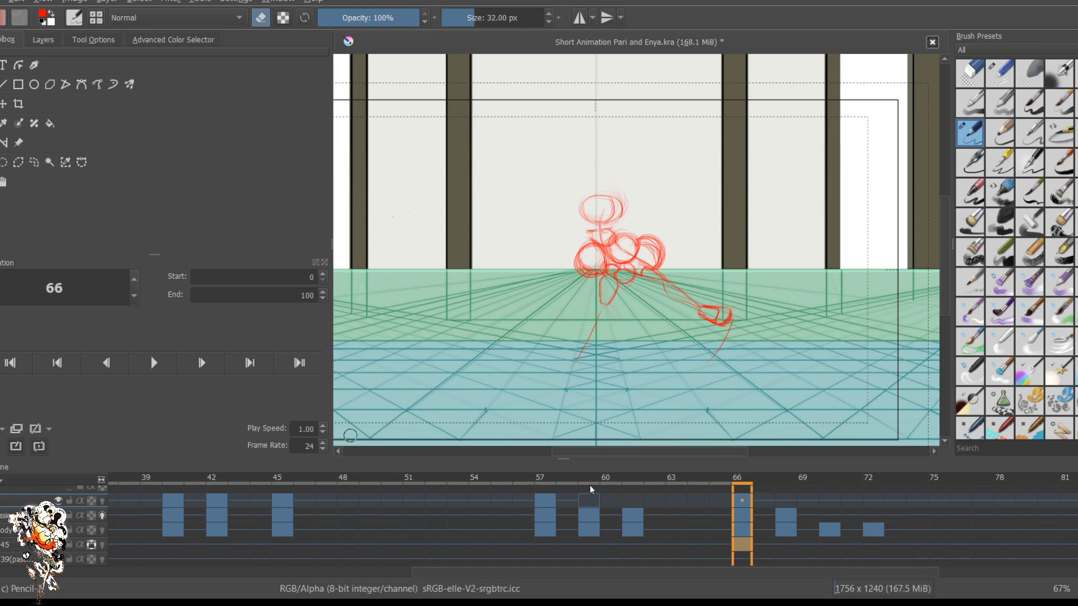
Step: Step frame by frame between 59 and 66 to examine the change from the standing to the crouching pose
key("Right")
key("Right")
key("Left")
key("Left")
key("Left")
key("Left")
key("Left")
key("Left")
key("Left")
key("Left")
key("Left")
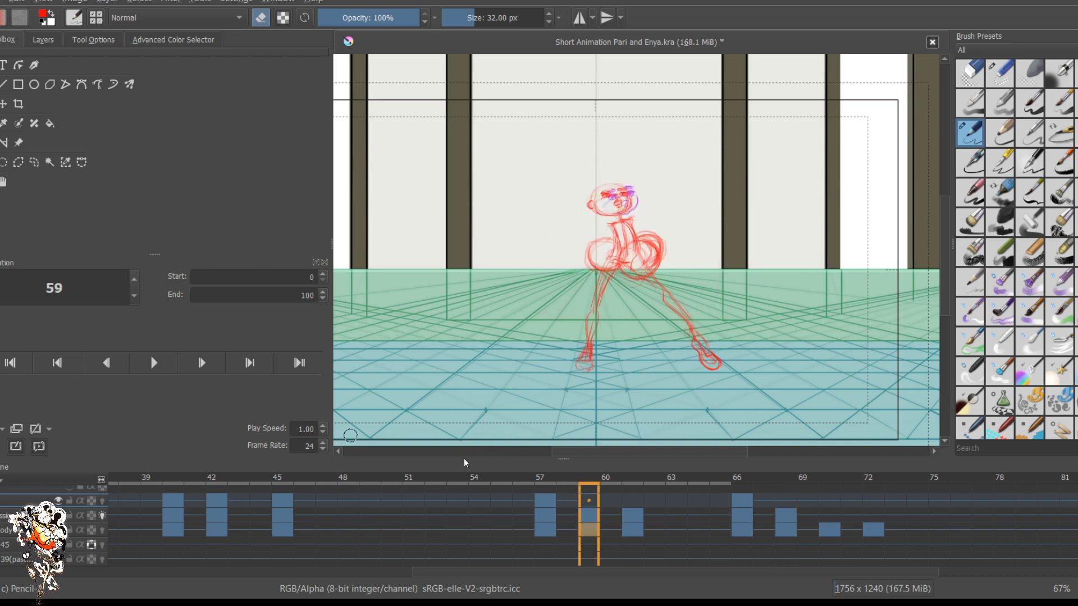
key("Right")
key("Right")
key("Right")
key("Right")
key("Right")
key("Right")
key("Right")
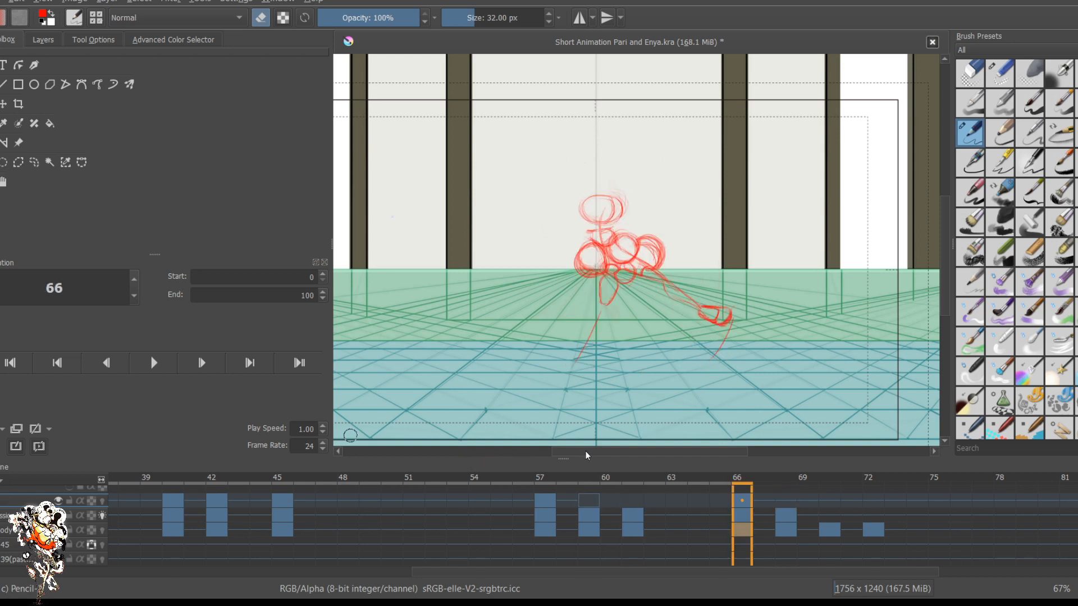
Step: Step frame by frame from 66 to 72 to examine the tumbling poses
key("Right")
key("Right")
key("Right")
key("Right")
key("Right")
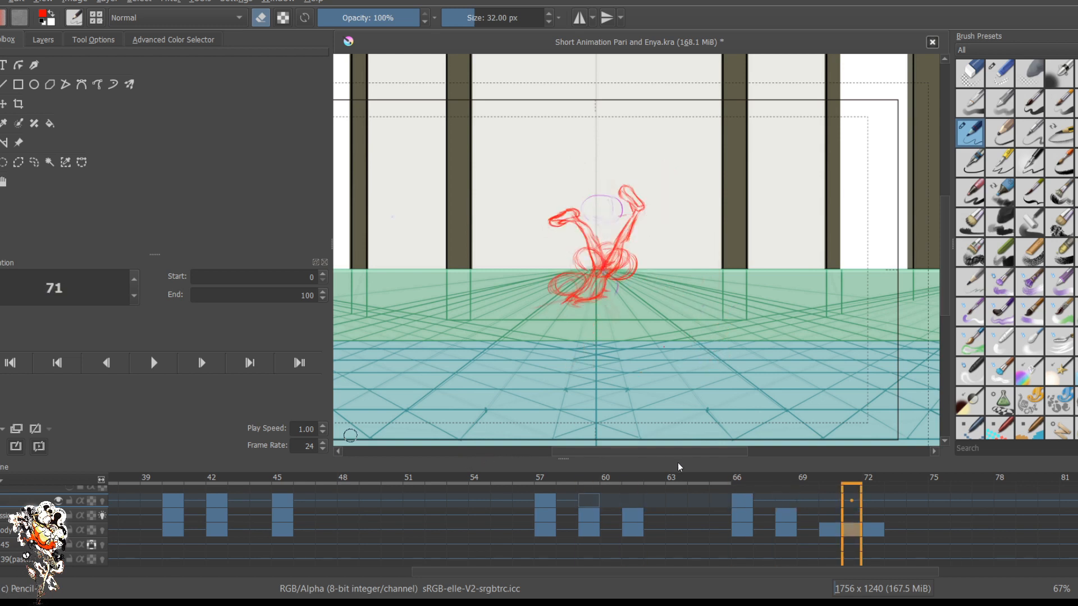
key("Right")
key("Left")
key("Left")
key("Right")
key("Right")
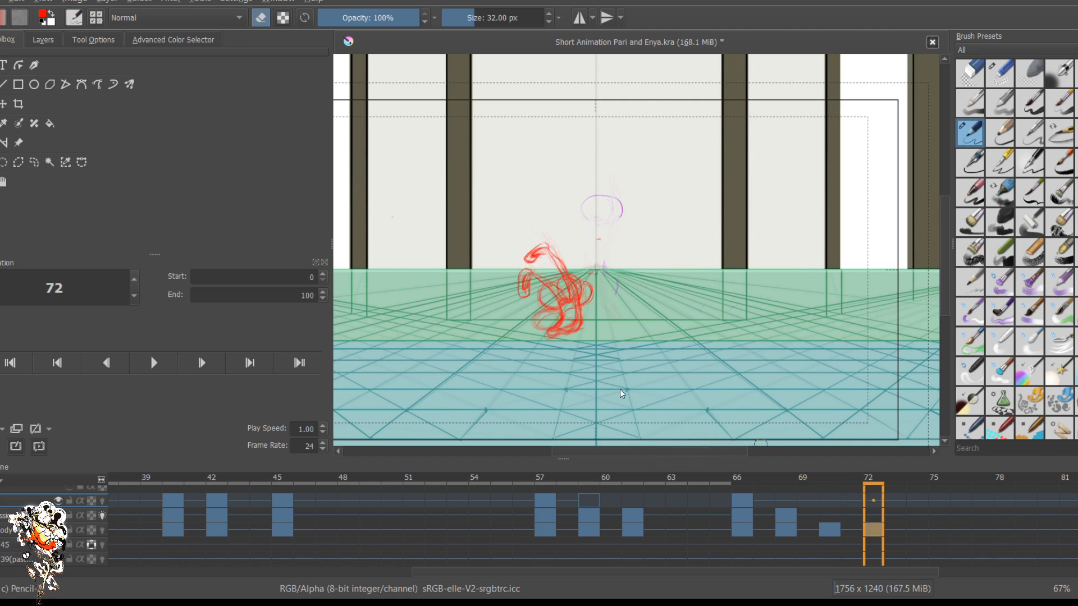
Step: Play the animation from frame 0 through to the end to review the full motion
key("Left")
key("Left")
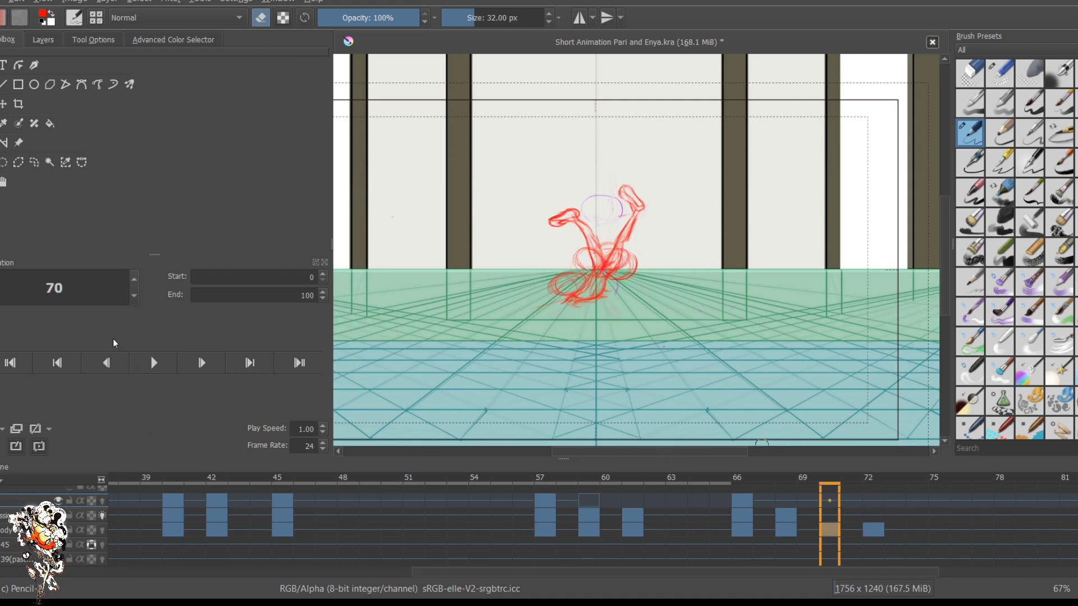
left_click(10, 363)
key("space")
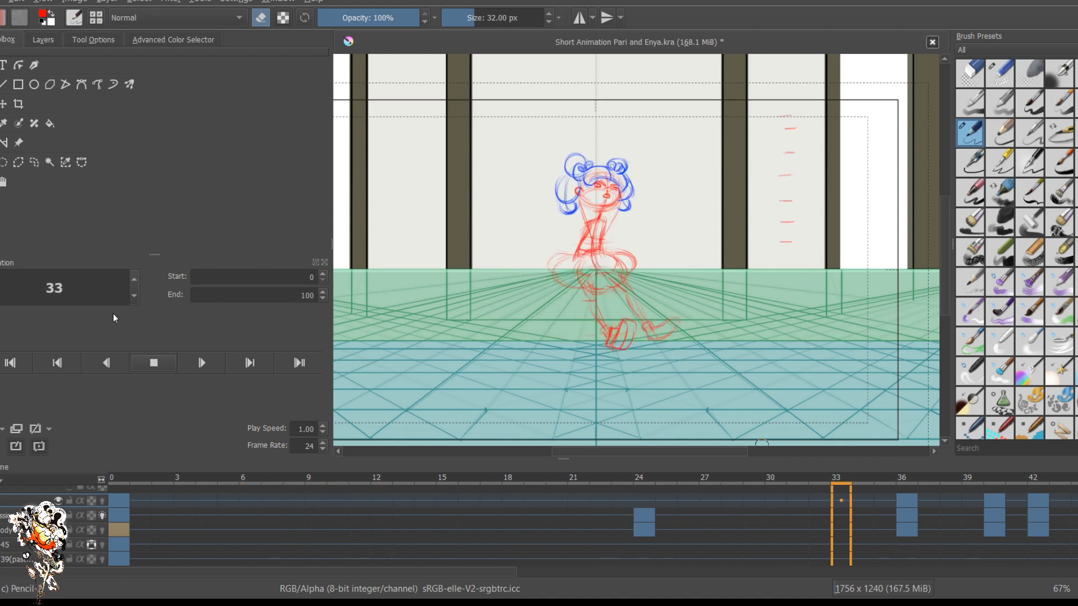
key("space")
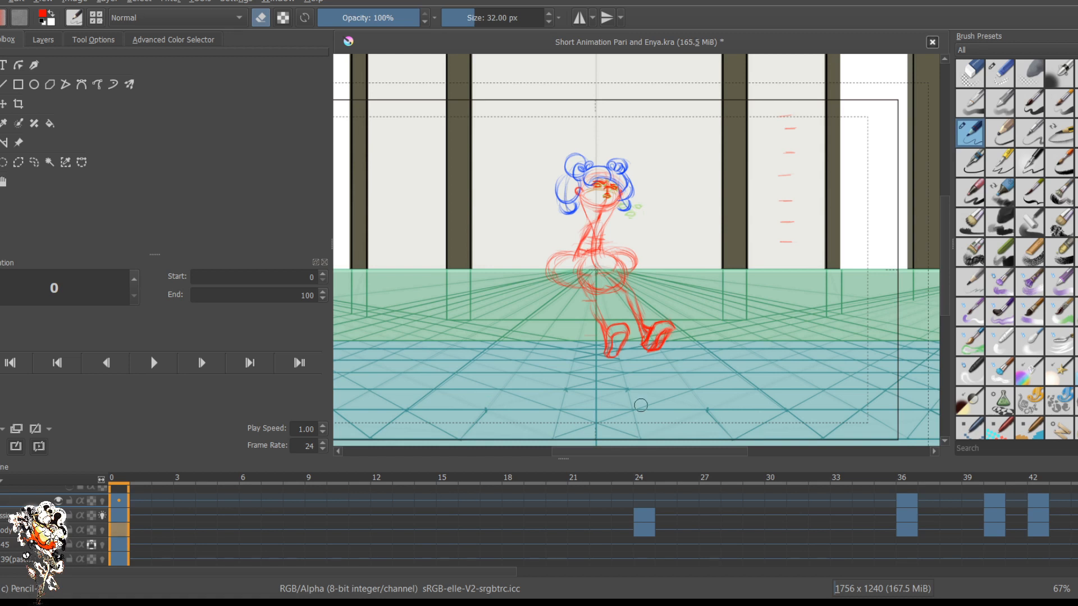
key("space")
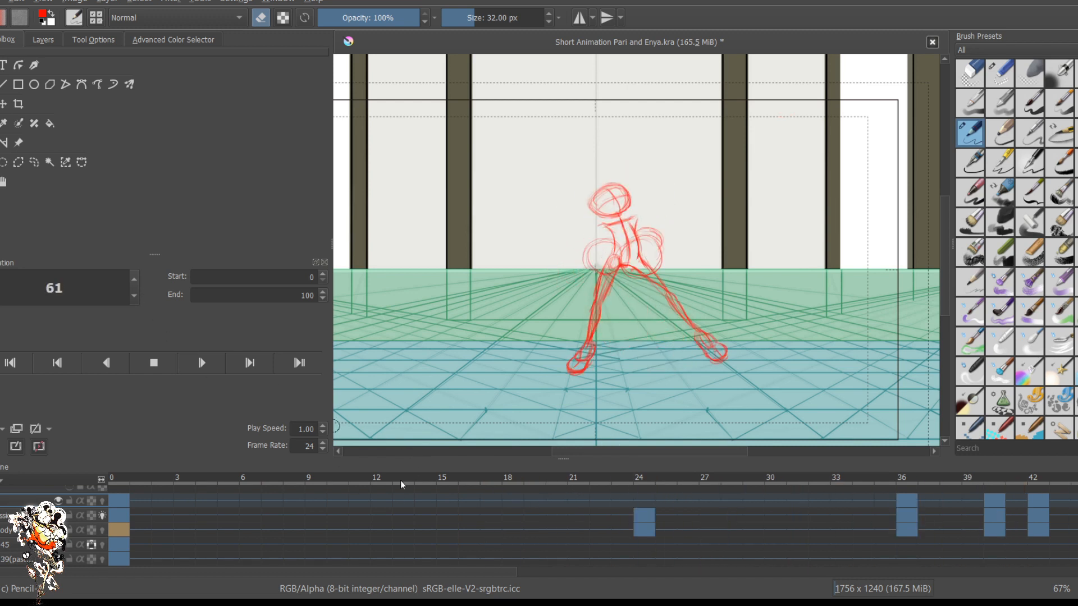
scroll(427, 496, "right", 2)
scroll(427, 494, "right", 5)
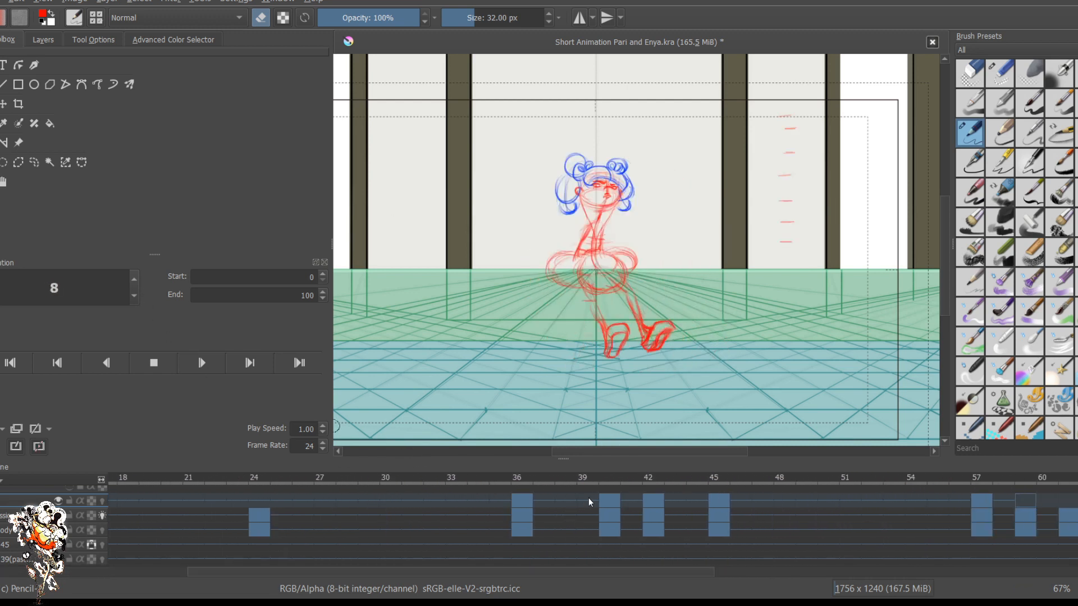
scroll(539, 490, "right", 8)
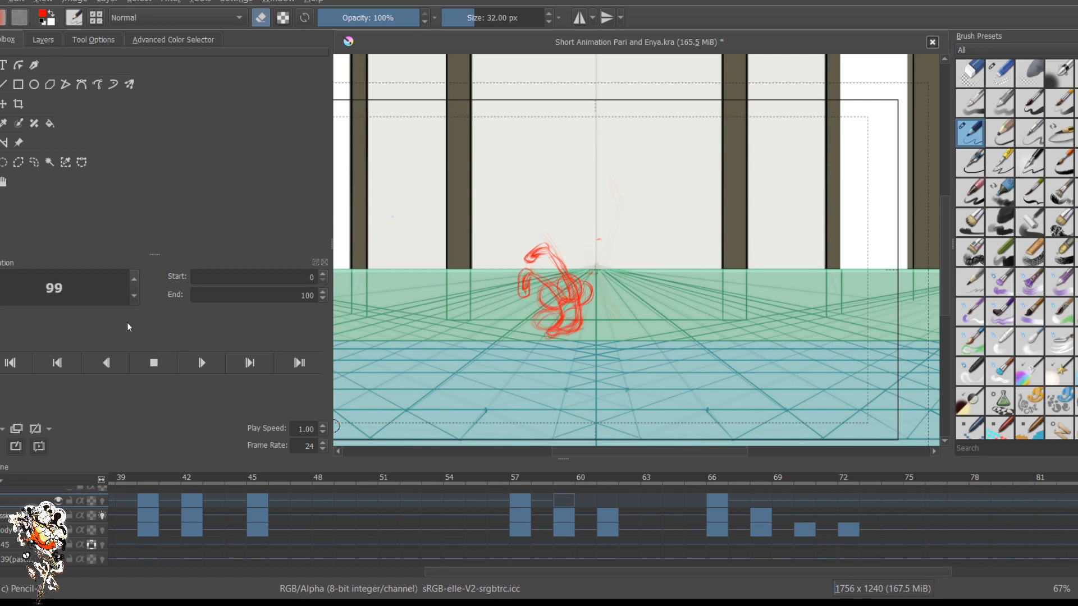
left_click(154, 363)
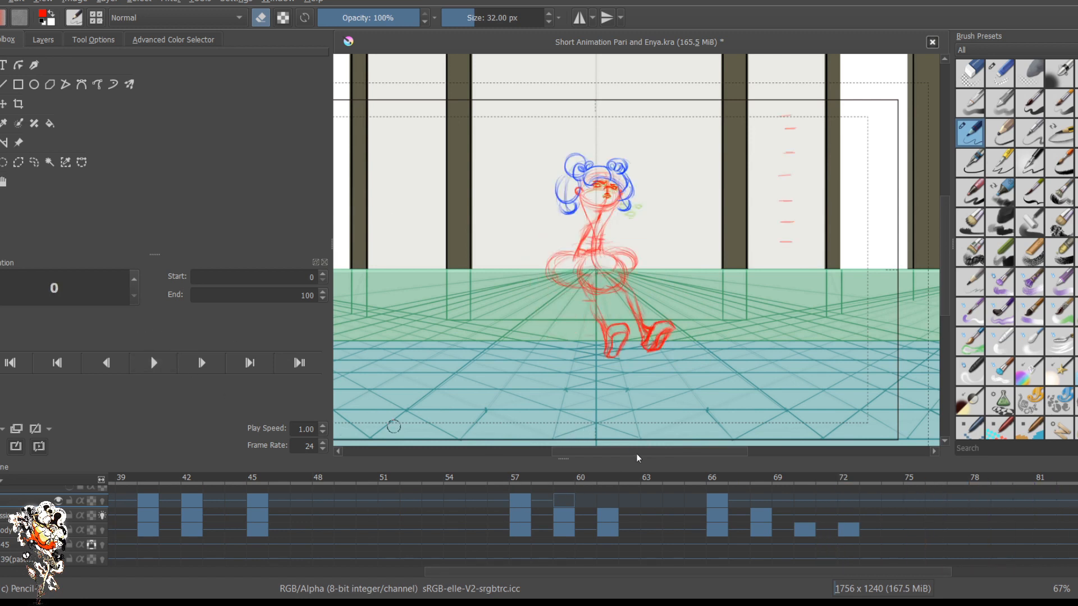
Step: Step through the key poses from frame 57 to 72 to examine the lunge and the fall
key("Left")
key("Left")
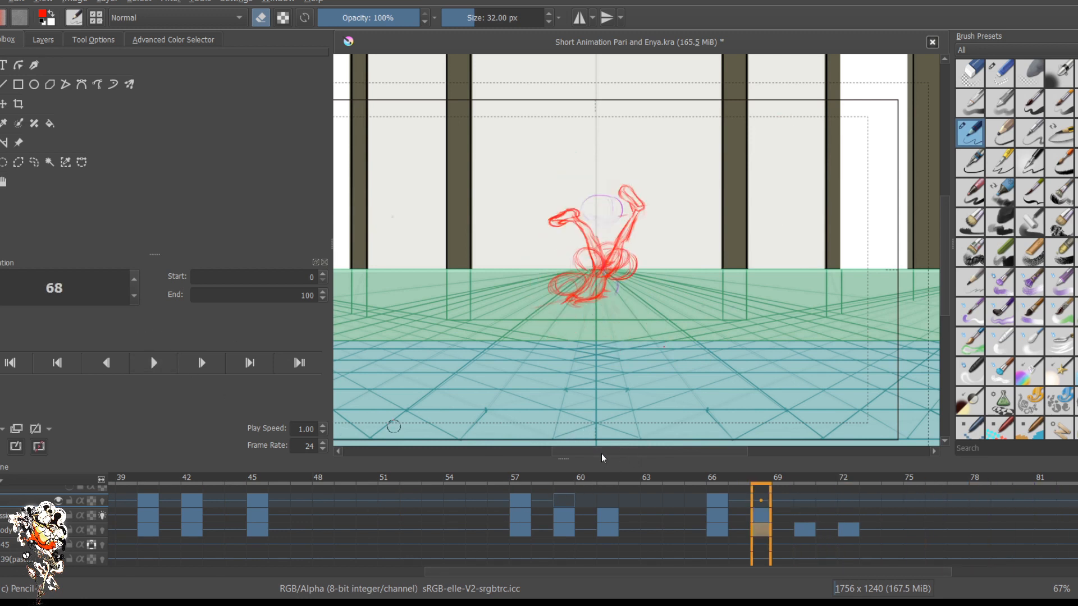
left_click_drag(680, 572, 538, 572)
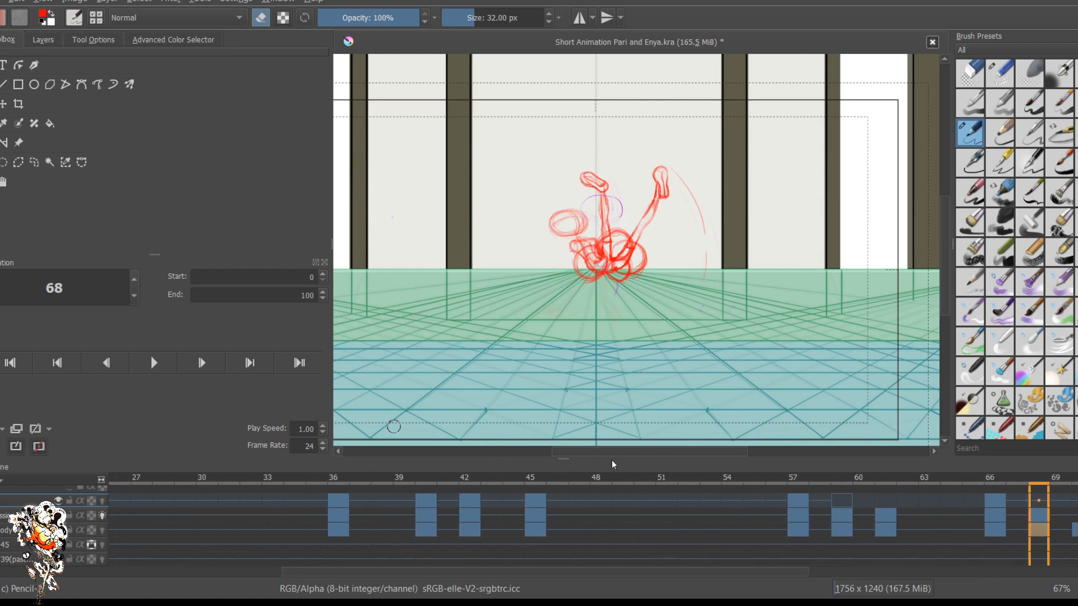
left_click(797, 529)
key("Right")
key("Right")
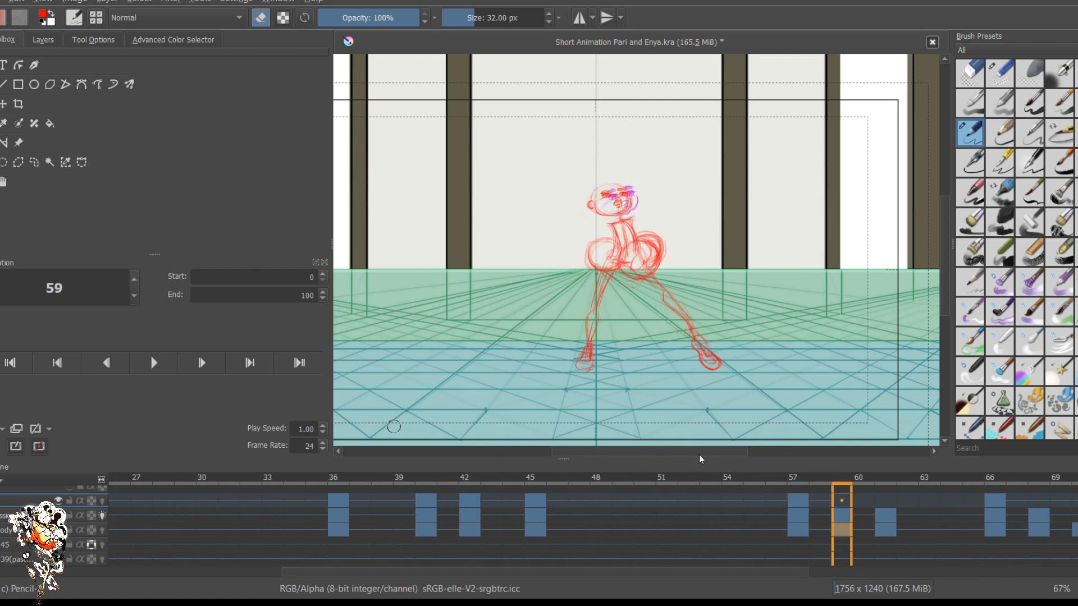
key("period")
key("period")
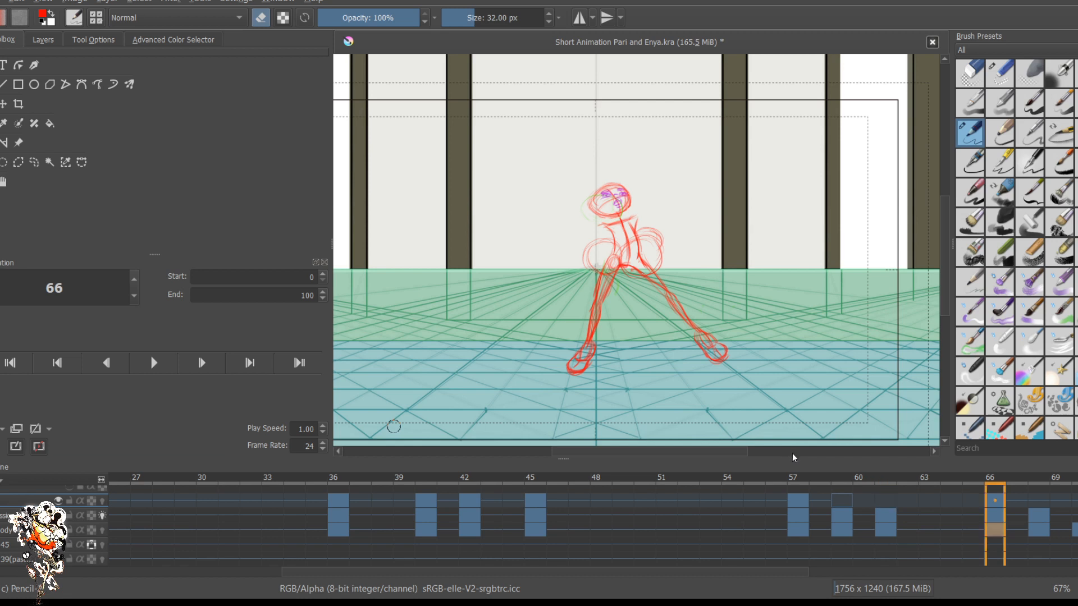
key("period")
key("period")
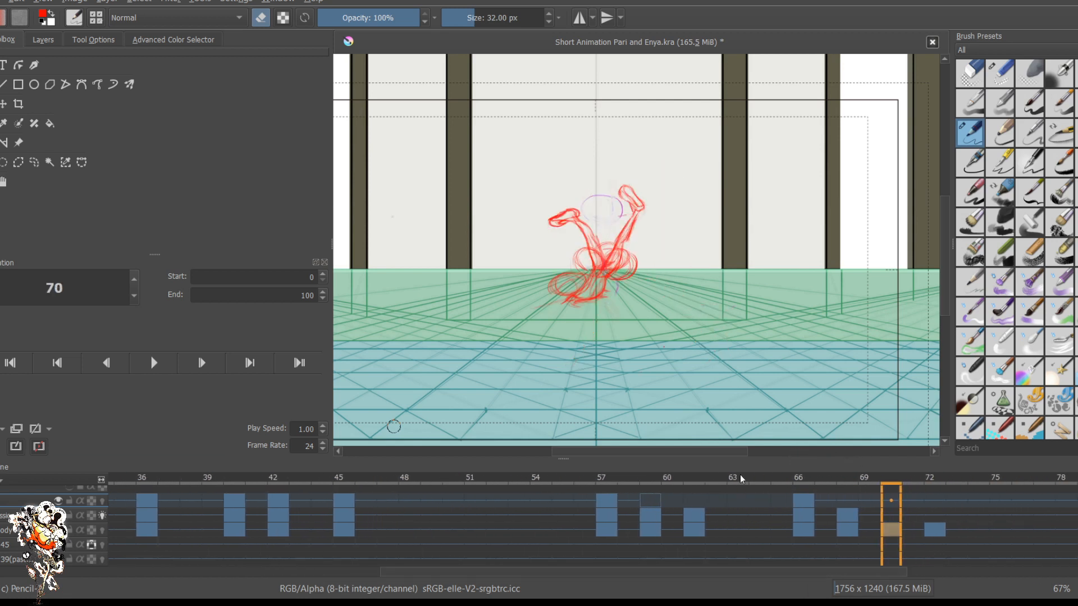
key("period")
Step: Step back and forth between the key poses at frames 45, 42, 40 and 36 to compare them
left_click_drag(285, 461, 266, 461)
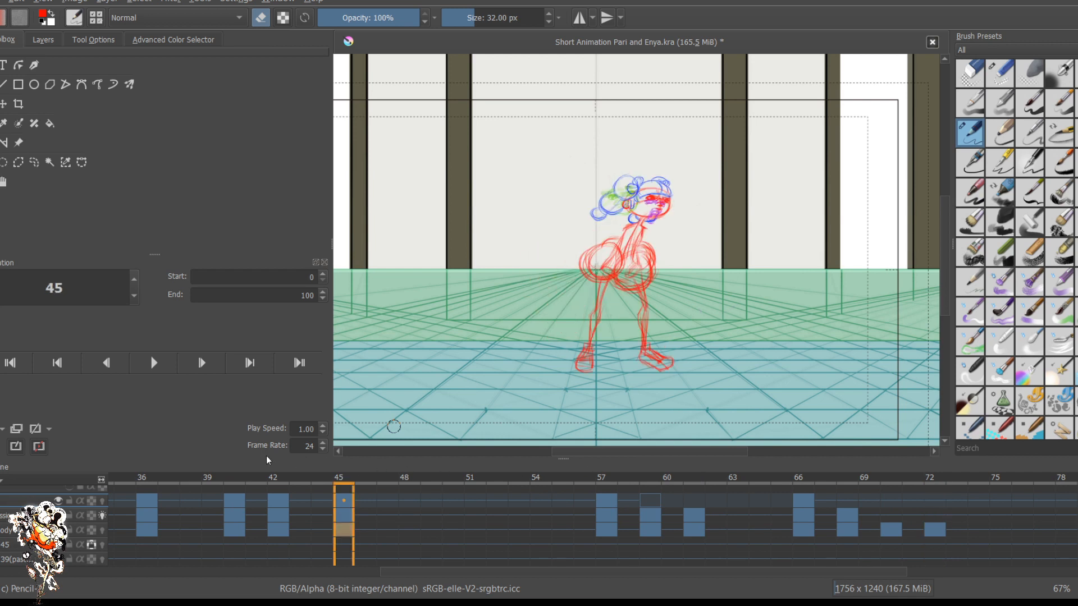
key("comma")
key("comma")
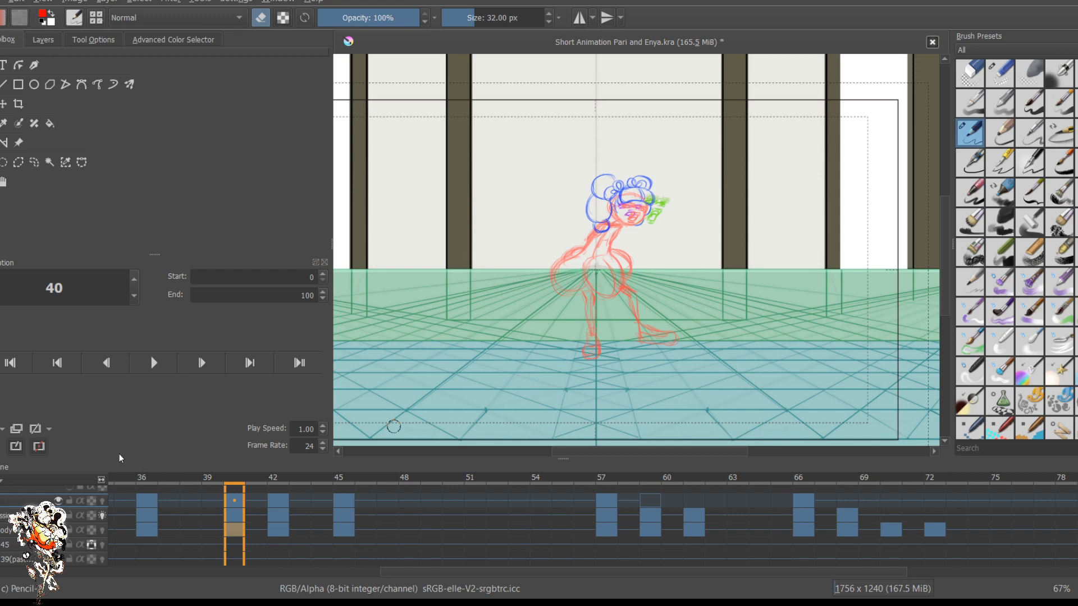
key("comma")
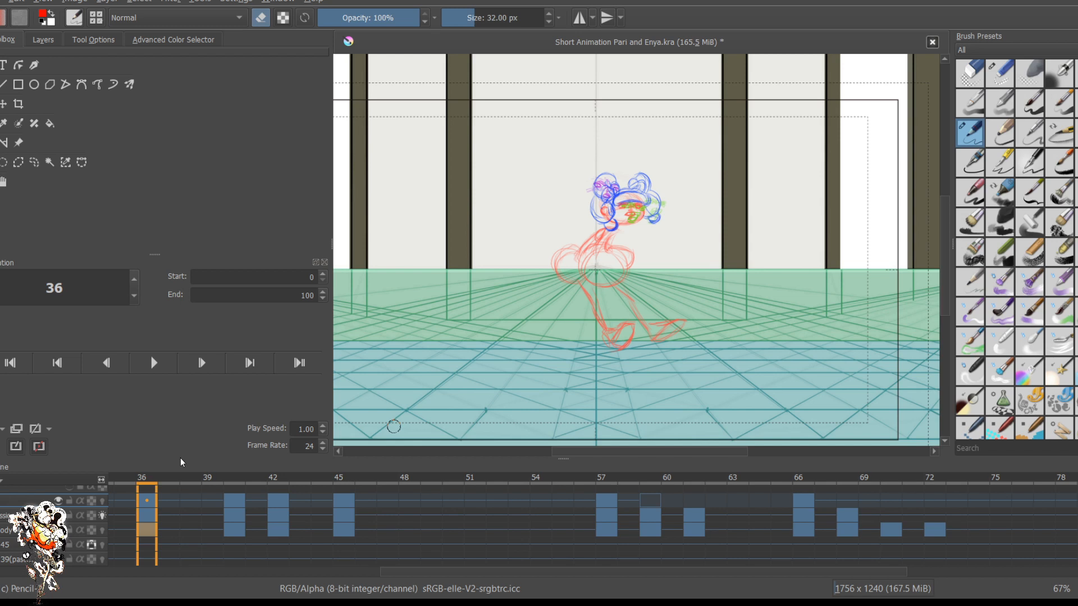
key("period")
key("comma")
key("period")
key("Left")
key("Left")
key("Left")
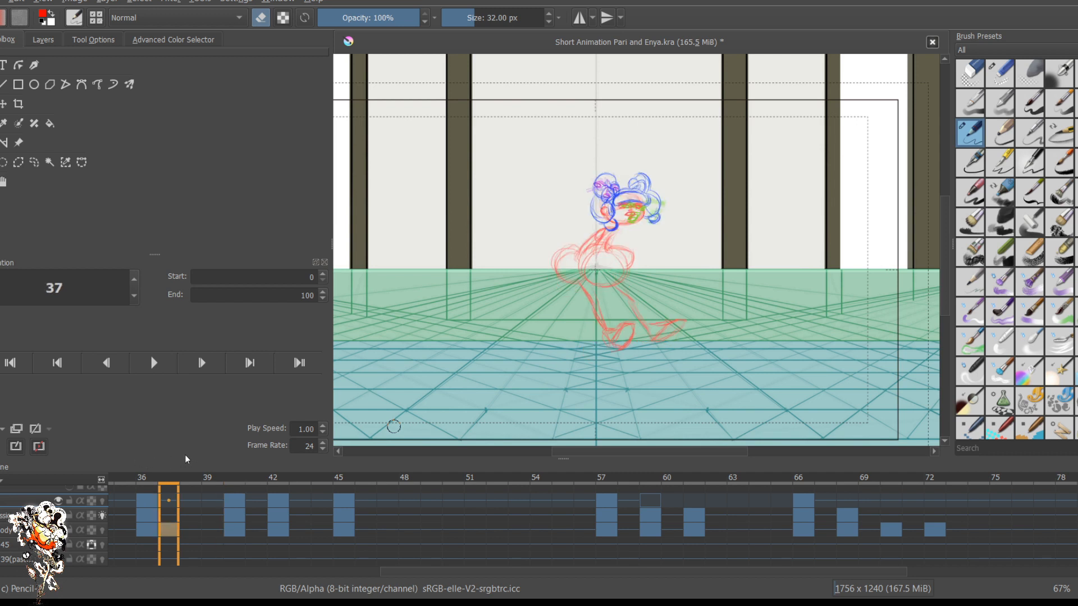
key("period")
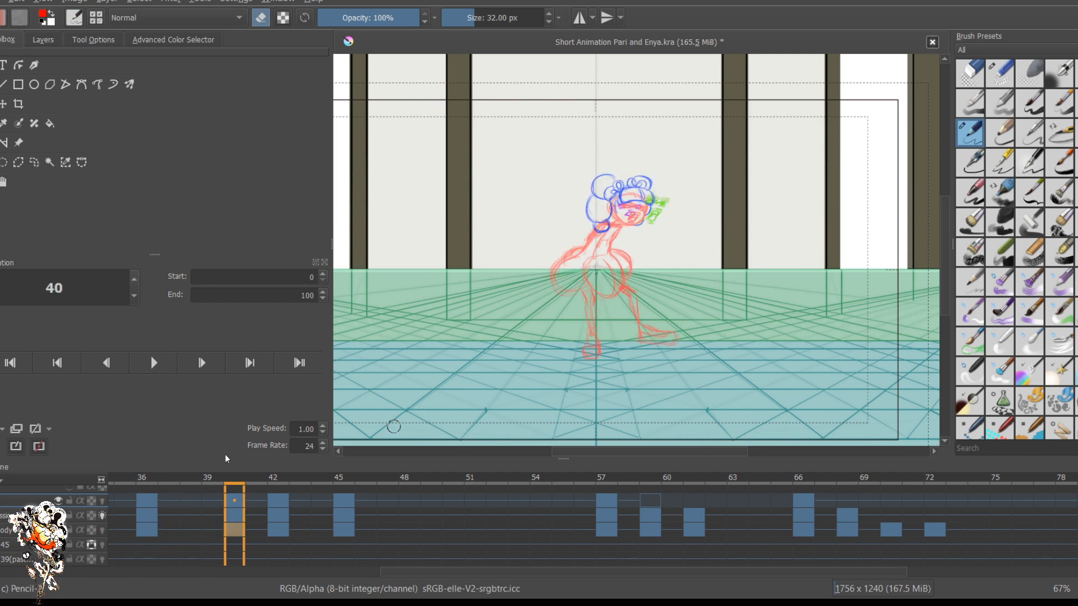
key("period")
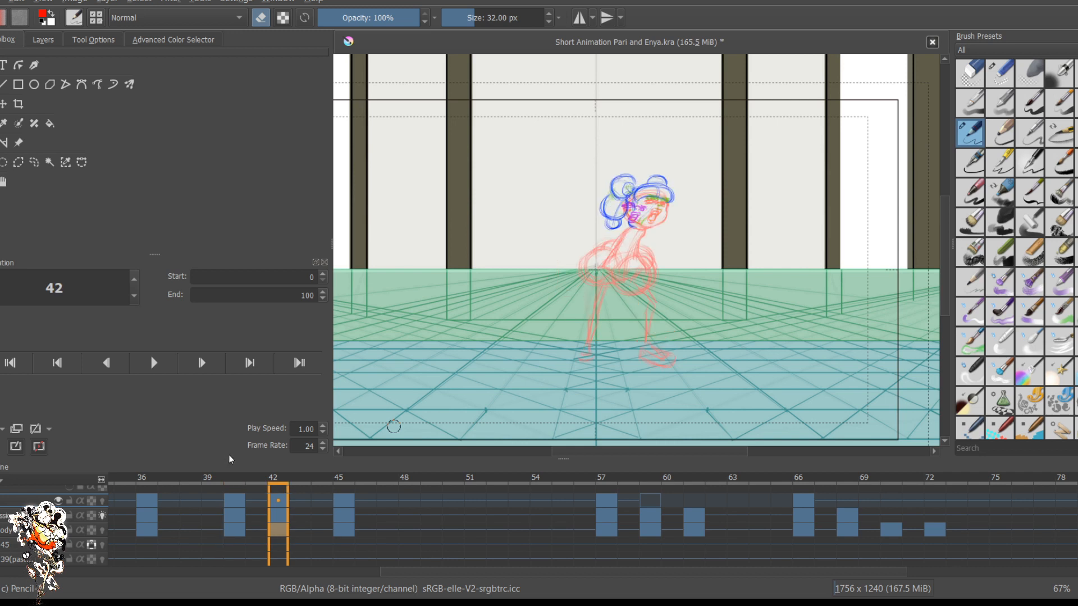
key("period")
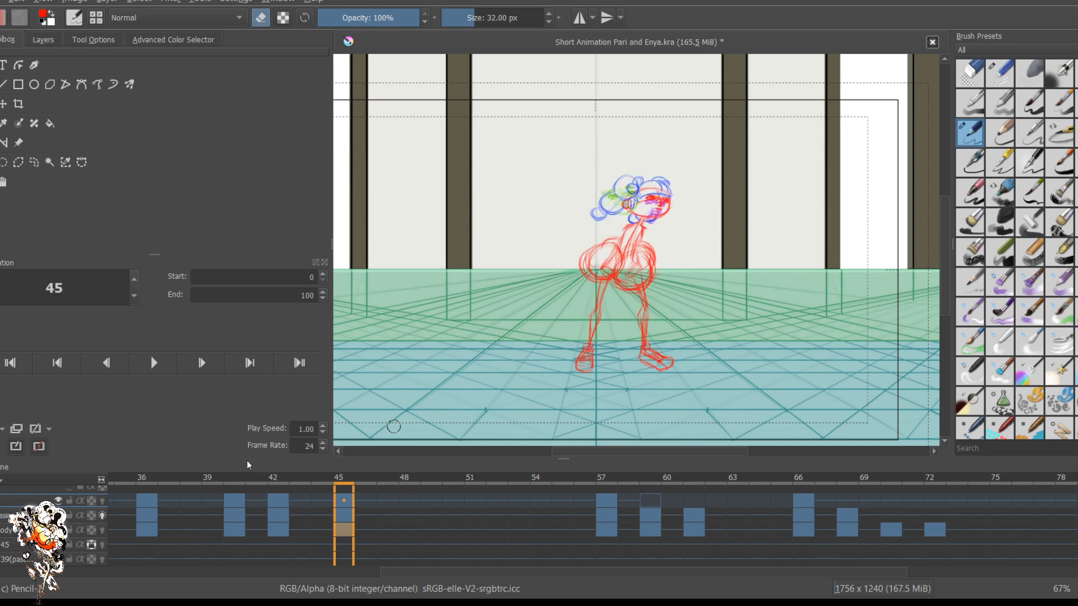
key("comma")
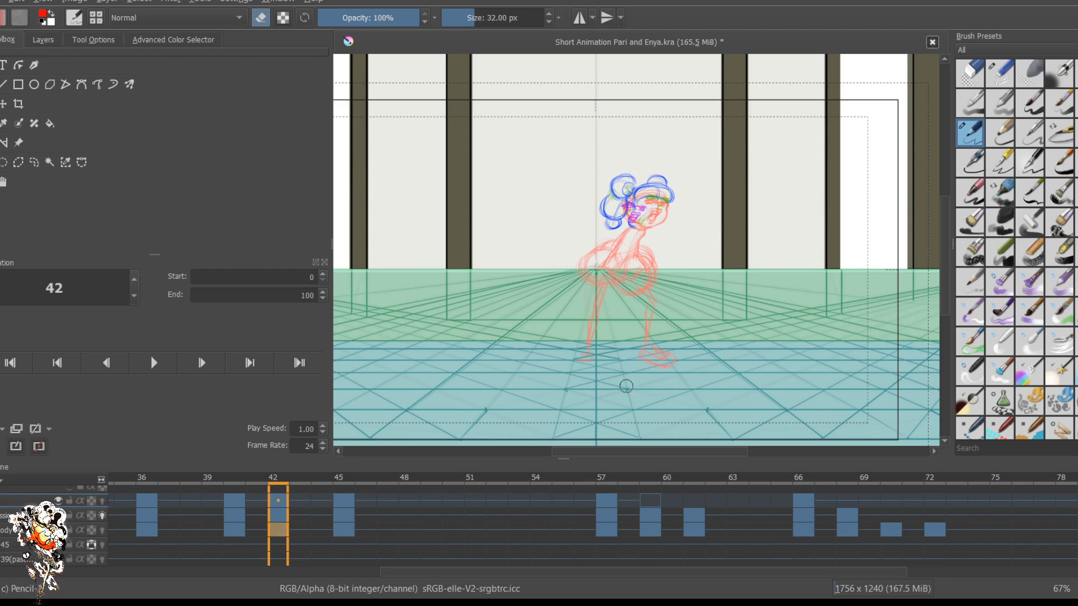
Step: Examine the legs of the pose at frame 42 up close and step back frame by frame to 36
scroll(651, 354, "up", 1)
scroll(605, 301, "up", 2)
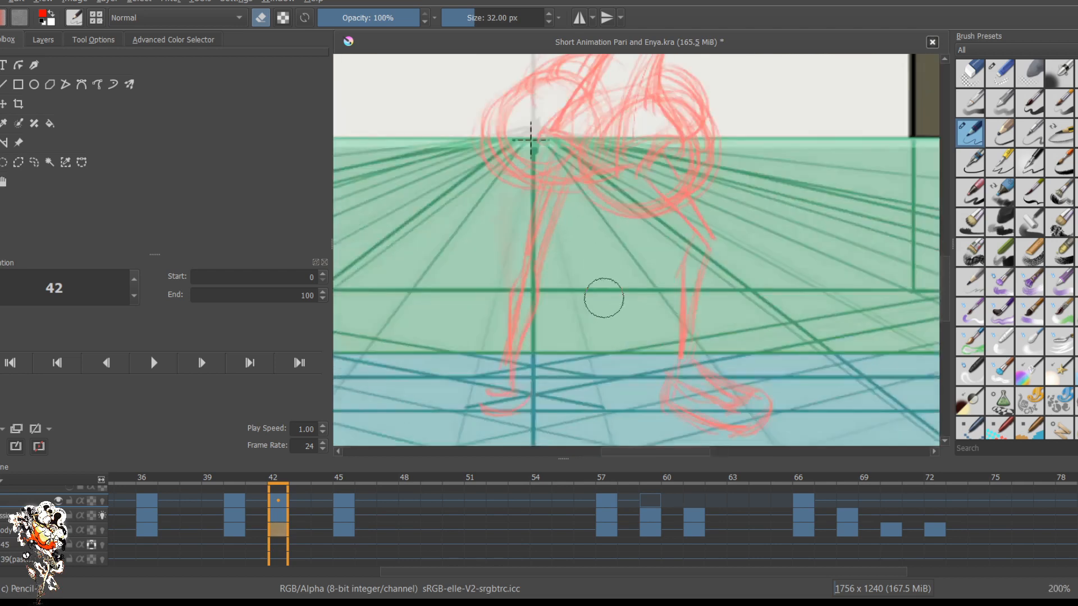
scroll(600, 287, "down", 1)
scroll(614, 279, "down", 1)
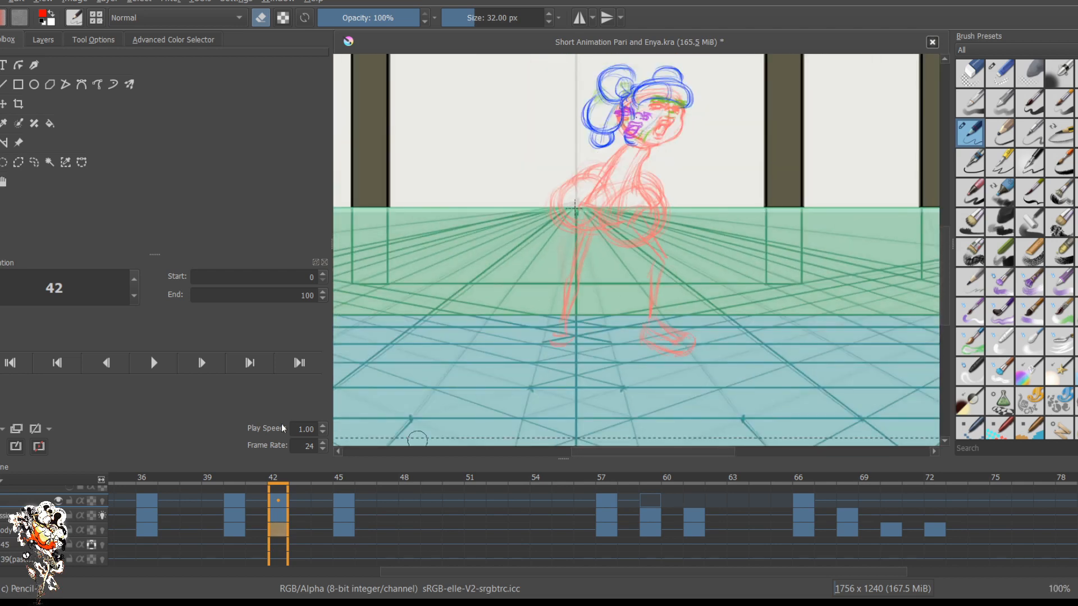
scroll(313, 488, "left", 3)
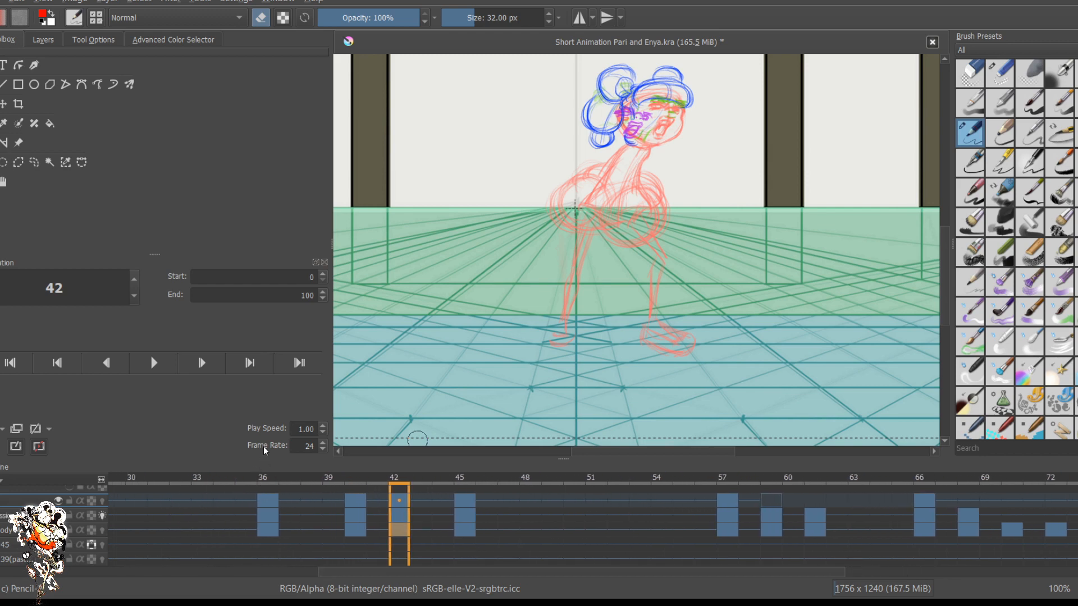
key("Left")
scroll(525, 334, "down", 1)
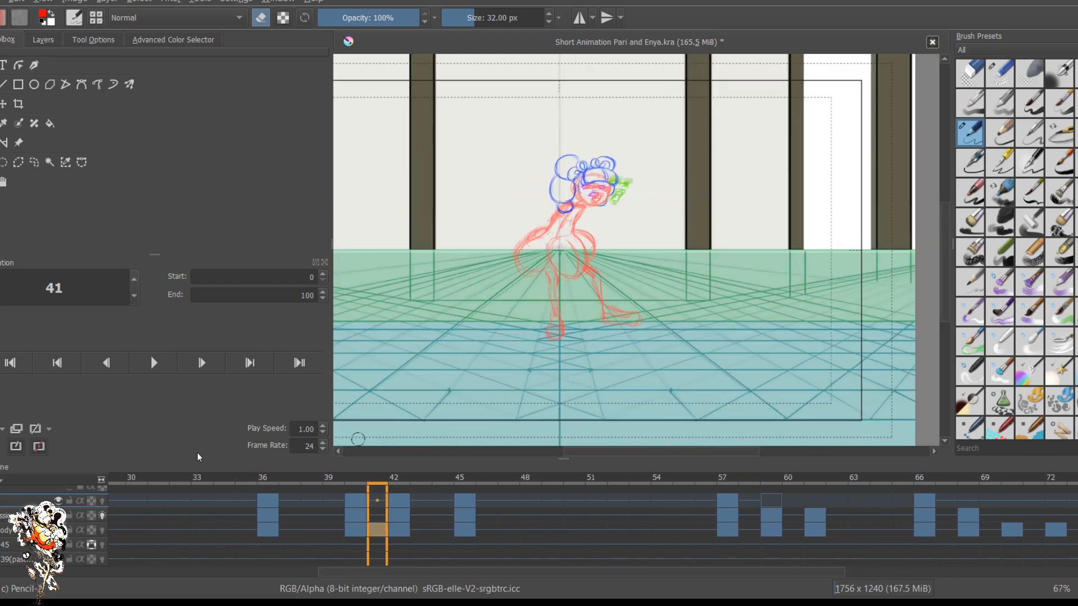
key("Left")
key("Left")
key("Left")
key("Left")
key("Left")
scroll(382, 488, "right", 6)
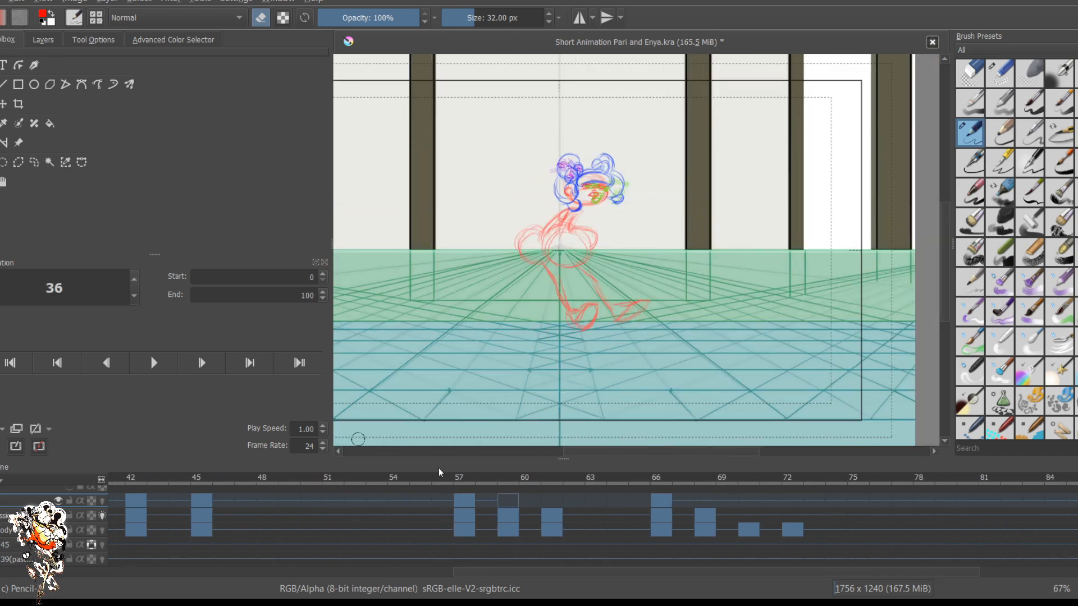
Step: Select the empty hair keyframe at frame 59 and switch from erasing to drawing in blue, with the head in view
left_click(508, 499)
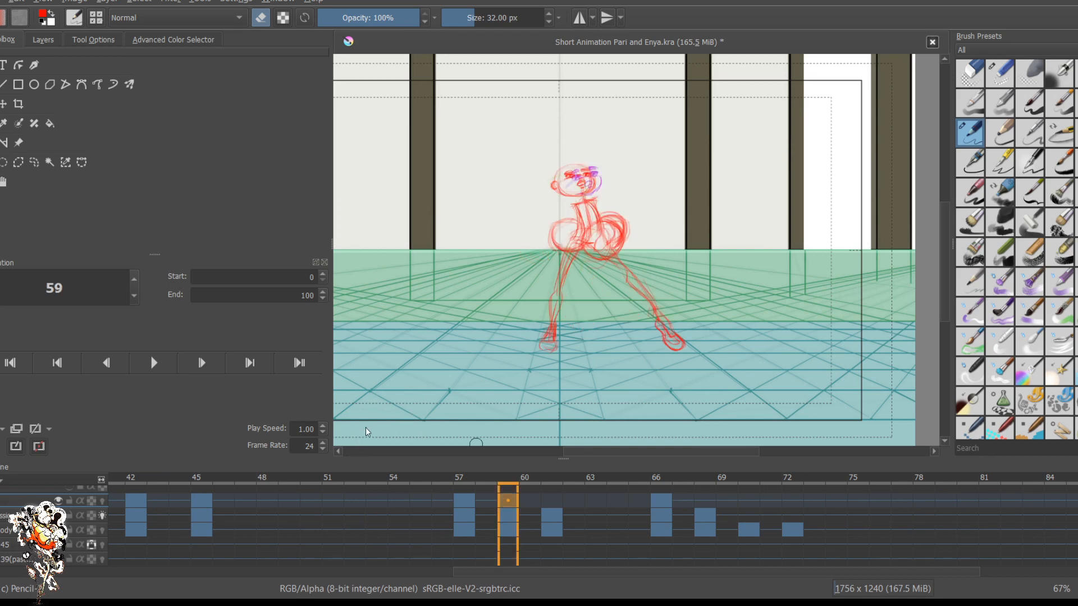
key("Left")
key("Left")
key("Right")
key("Right")
key("1")
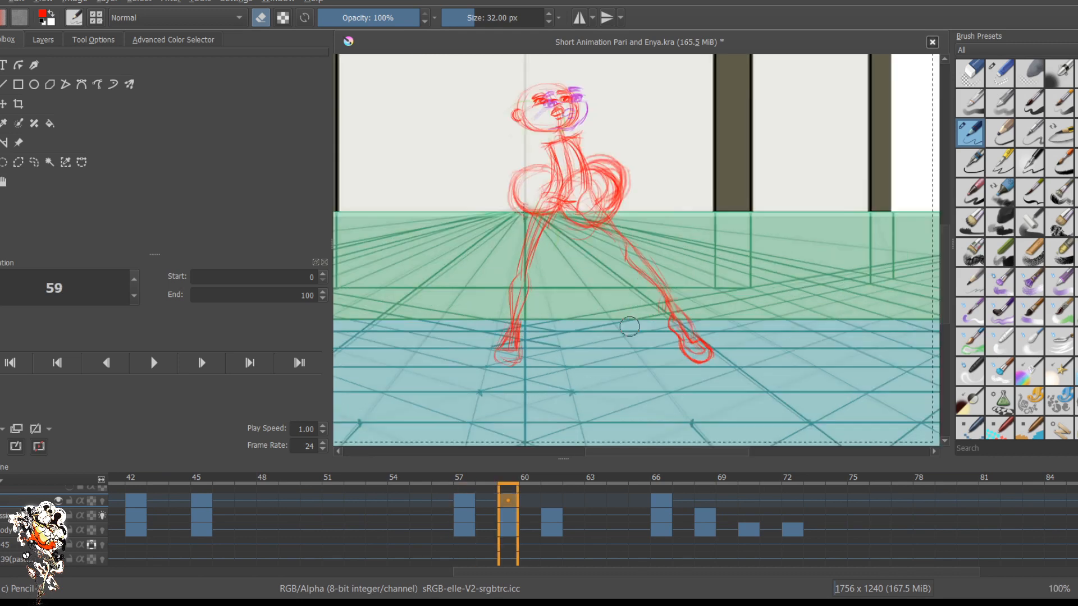
scroll(637, 199, "up", 1)
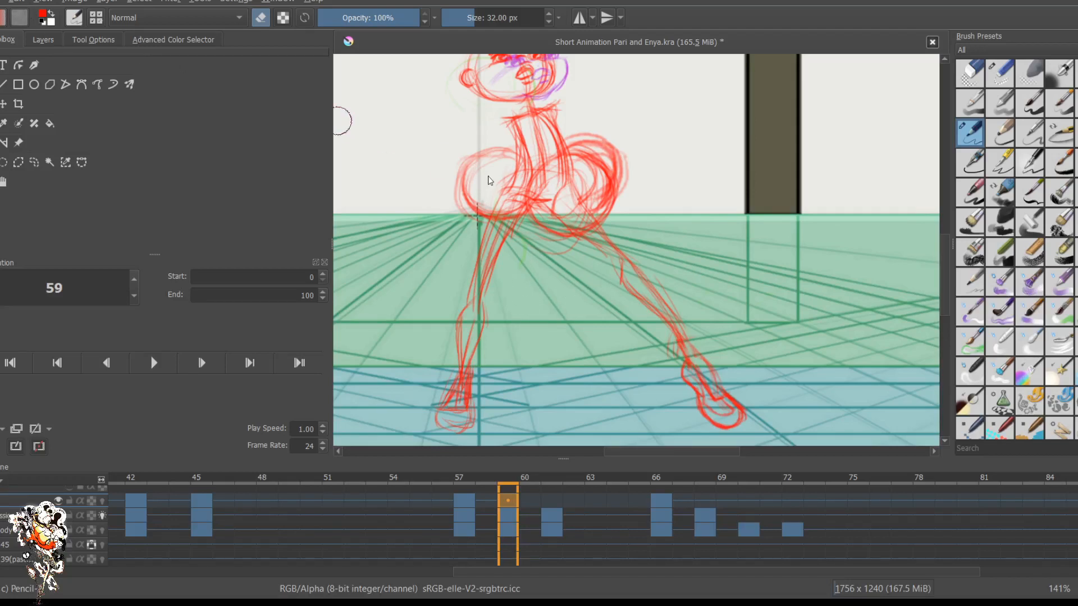
left_click(540, 256)
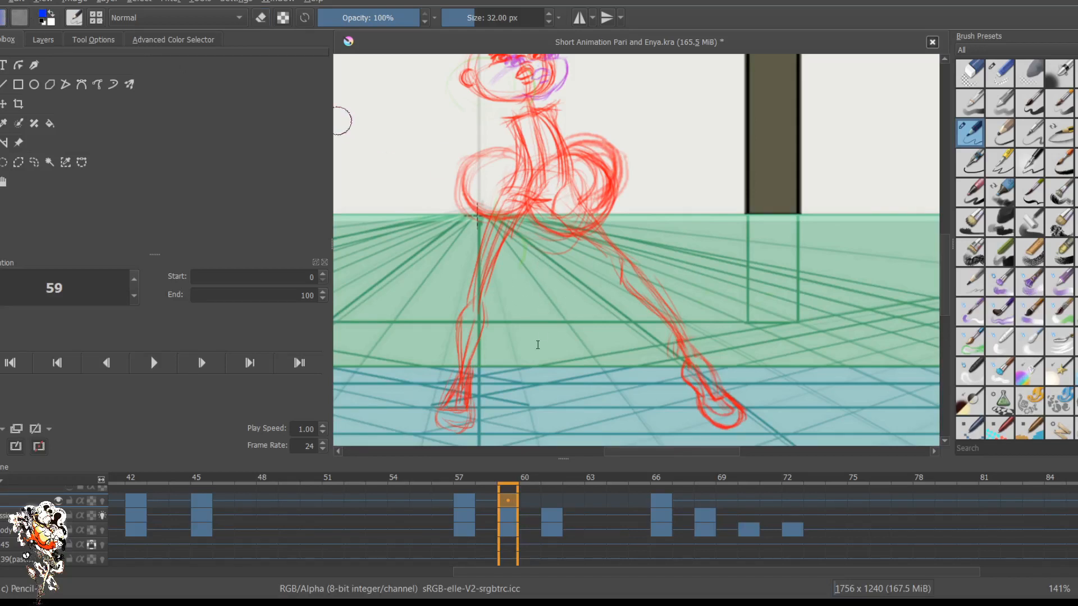
left_click(499, 367)
left_click_drag(443, 132, 505, 265)
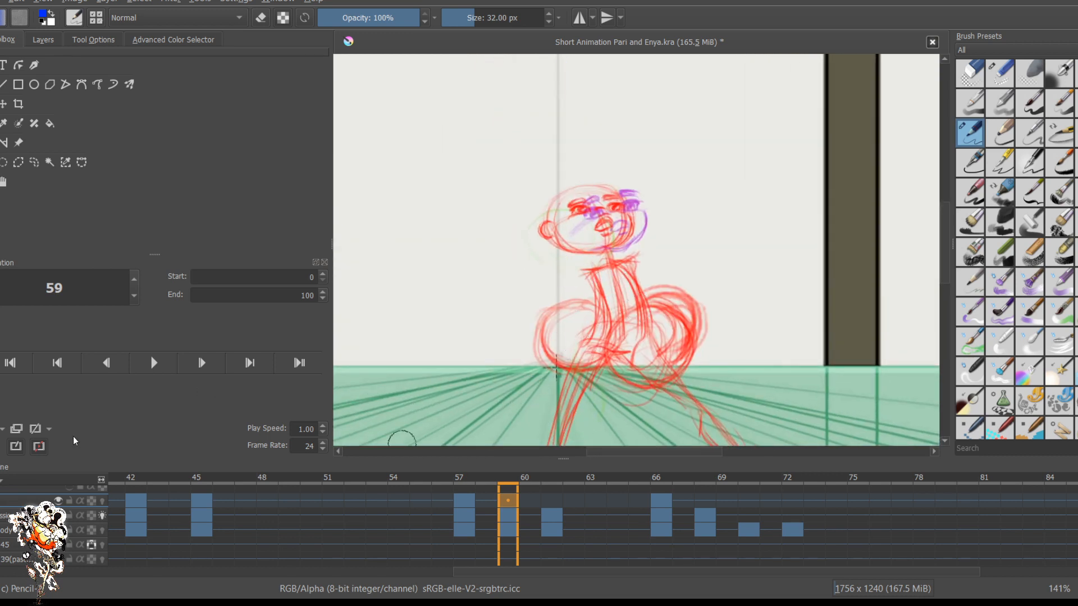
Step: Show onion skins for the hair layer at frame 59, keeping them off for the facial features and body layers
left_click(102, 500)
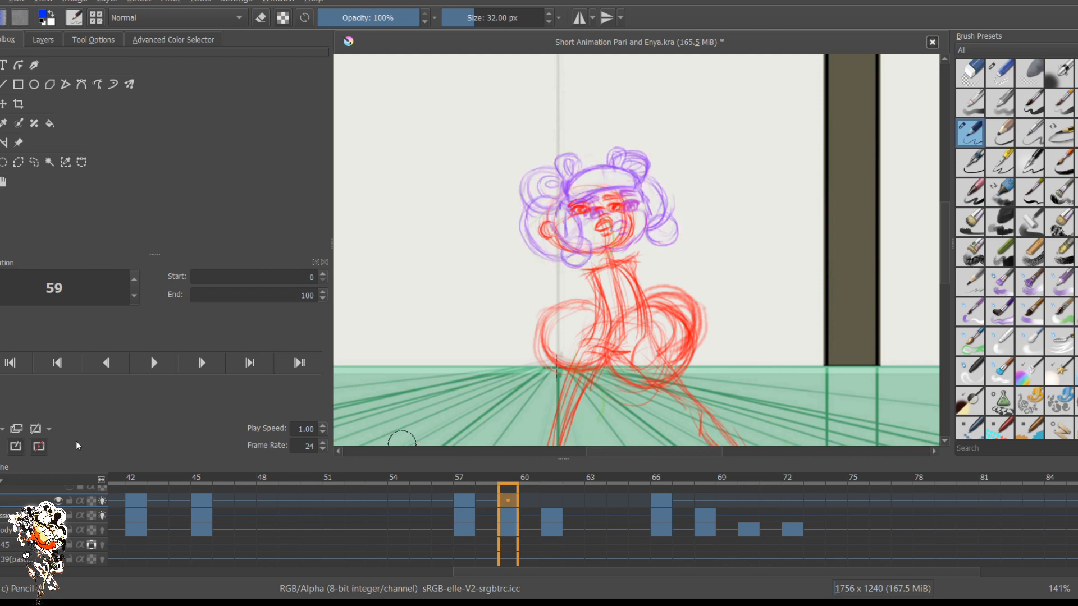
left_click(102, 515)
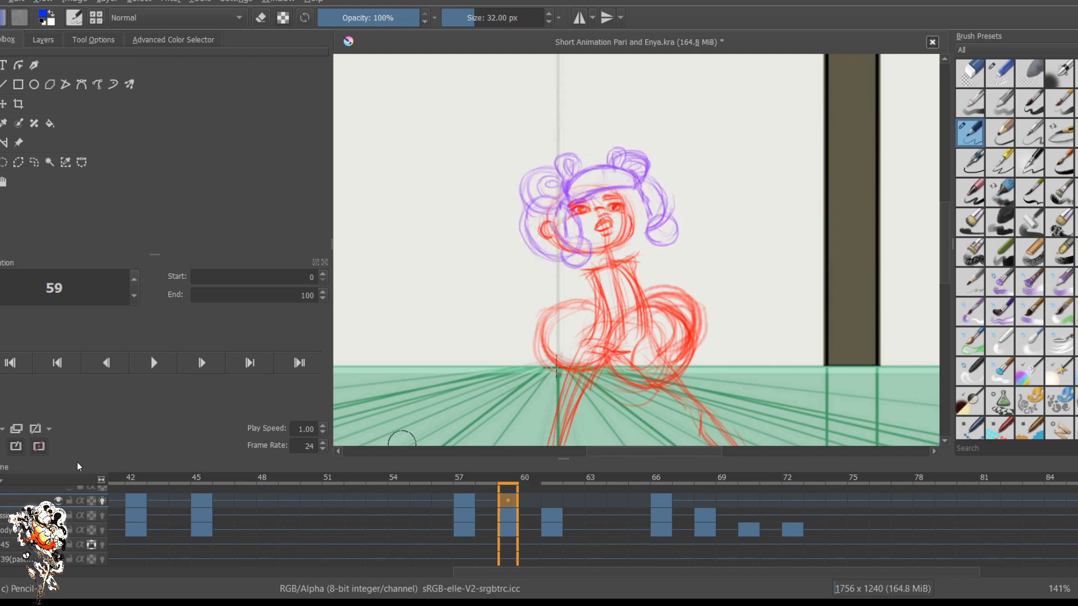
left_click(102, 530)
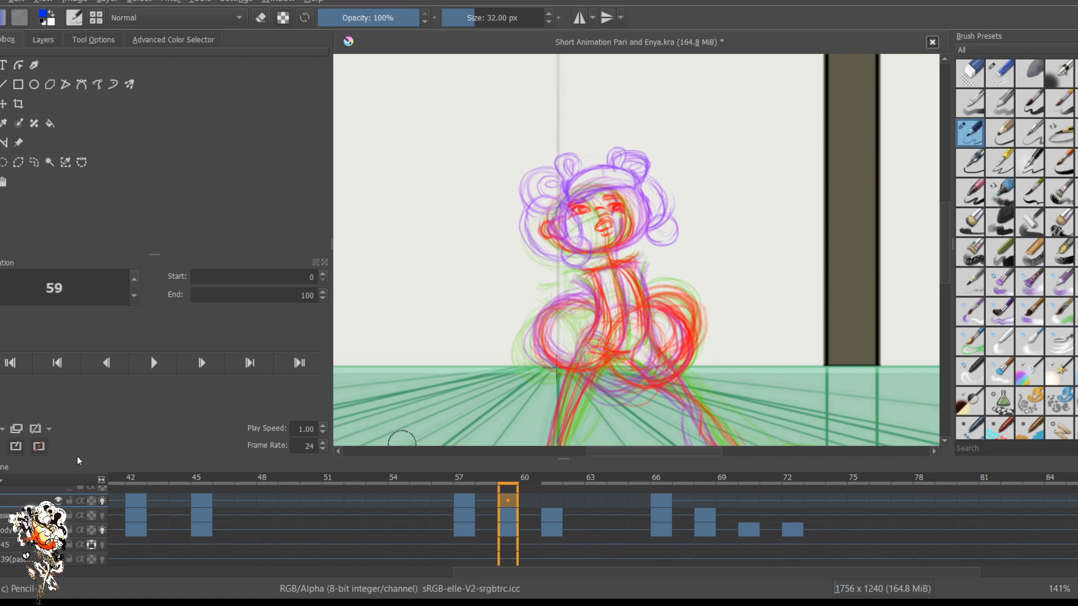
left_click(102, 530)
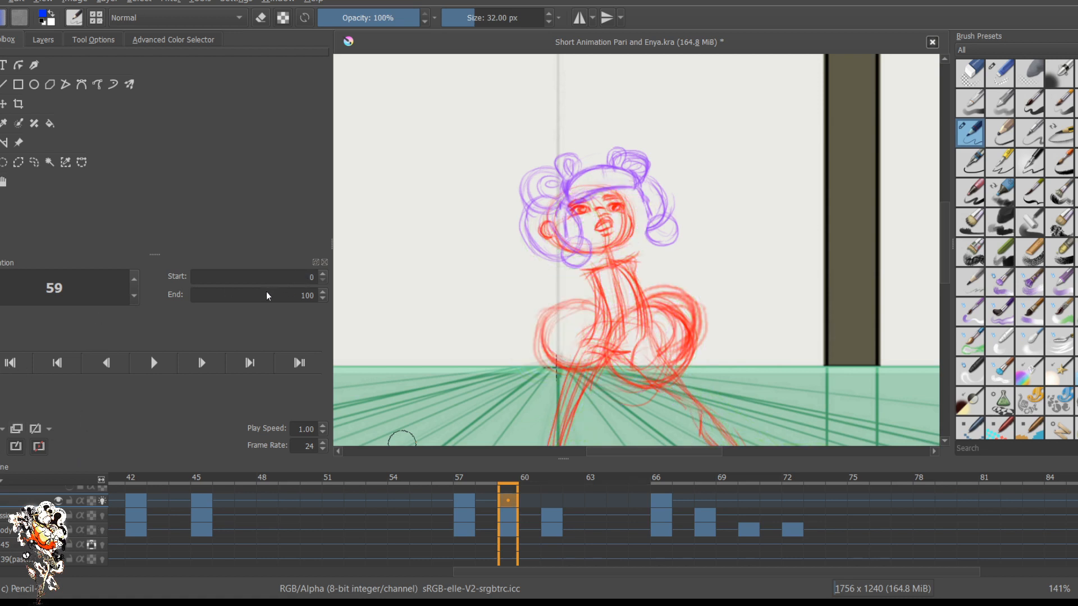
key("ctrl+z")
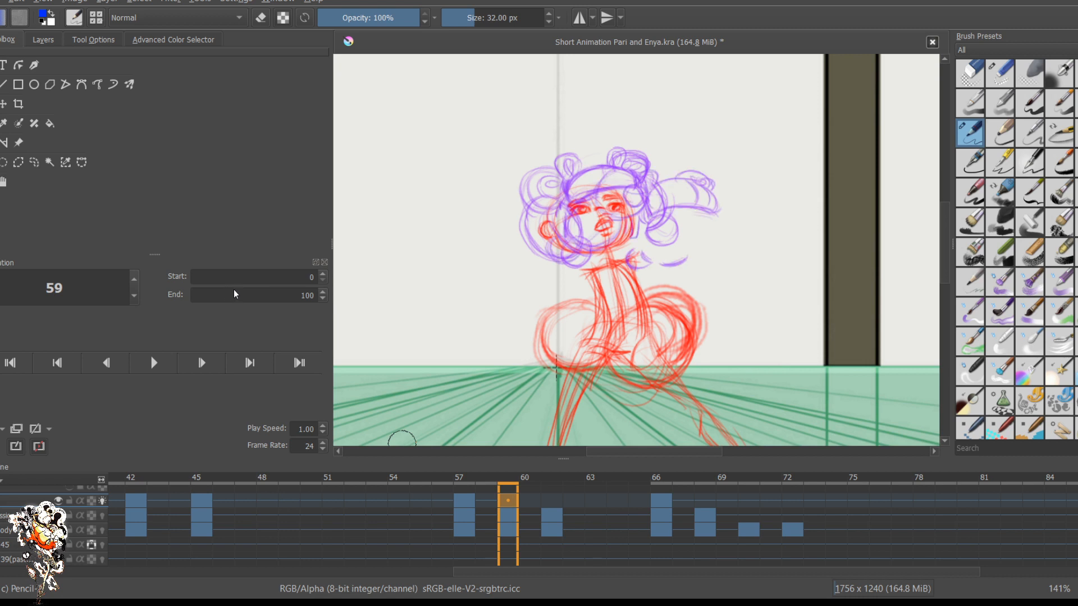
Step: Undo the last two changes and show onion skins for the body layer at frame 59
key("ctrl+z")
key("ctrl+z")
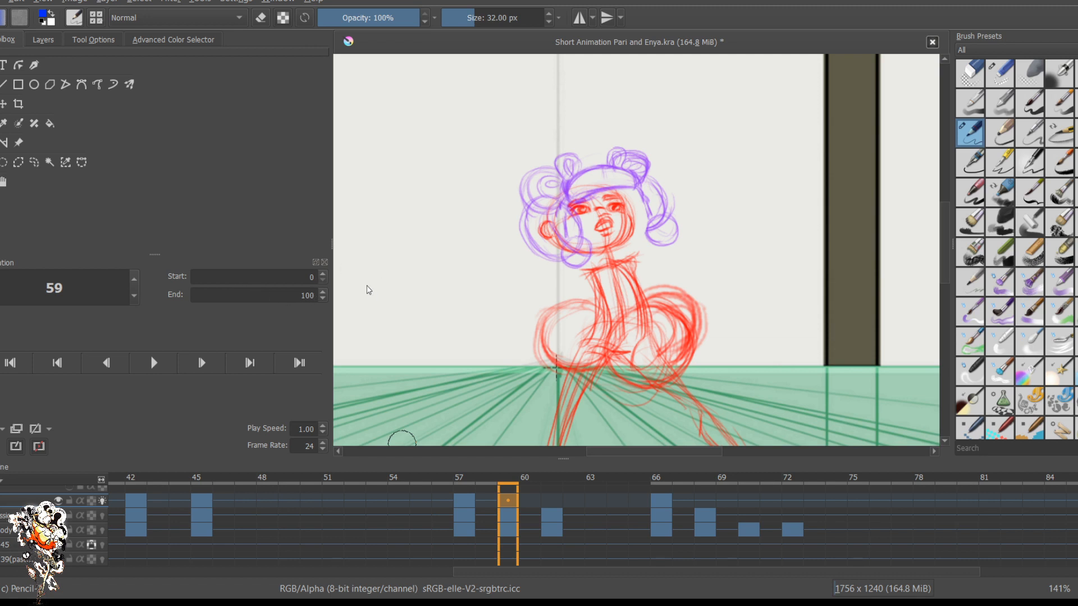
left_click(102, 529)
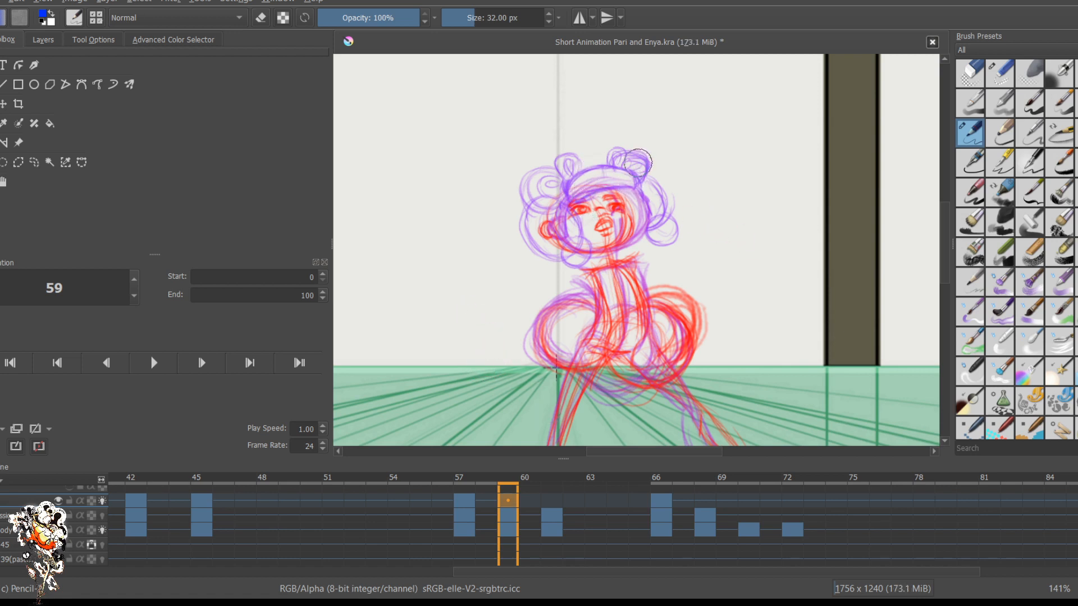
Step: Reduce the brush size to 4 px and hide the hair layer's onion skins, with the head enlarged
key("bracketleft")
key("bracketleft")
key("bracketleft")
key("bracketleft")
key("bracketleft")
key("bracketleft")
scroll(617, 182, "up", 2)
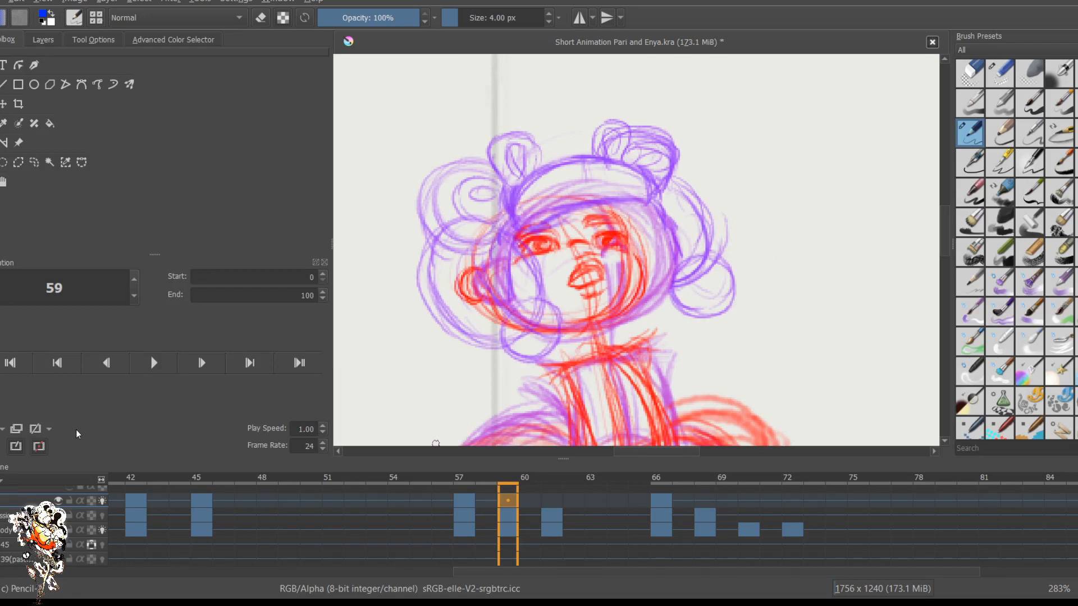
left_click(102, 500)
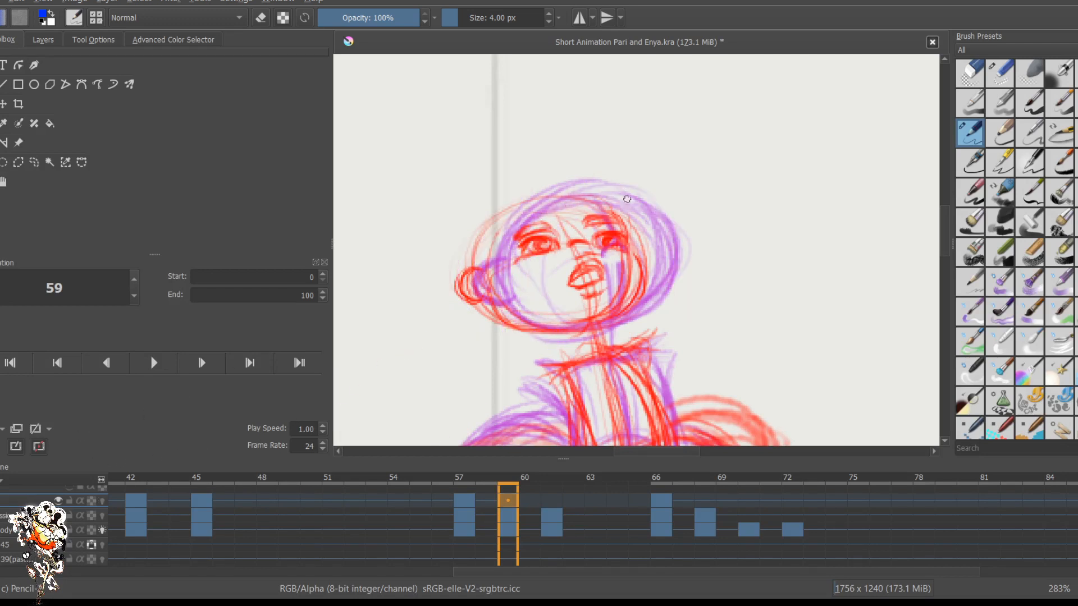
mouse_move(549, 220)
left_mouse_down()
mouse_move(616, 210)
mouse_move(490, 239)
left_mouse_up()
key("ctrl+z")
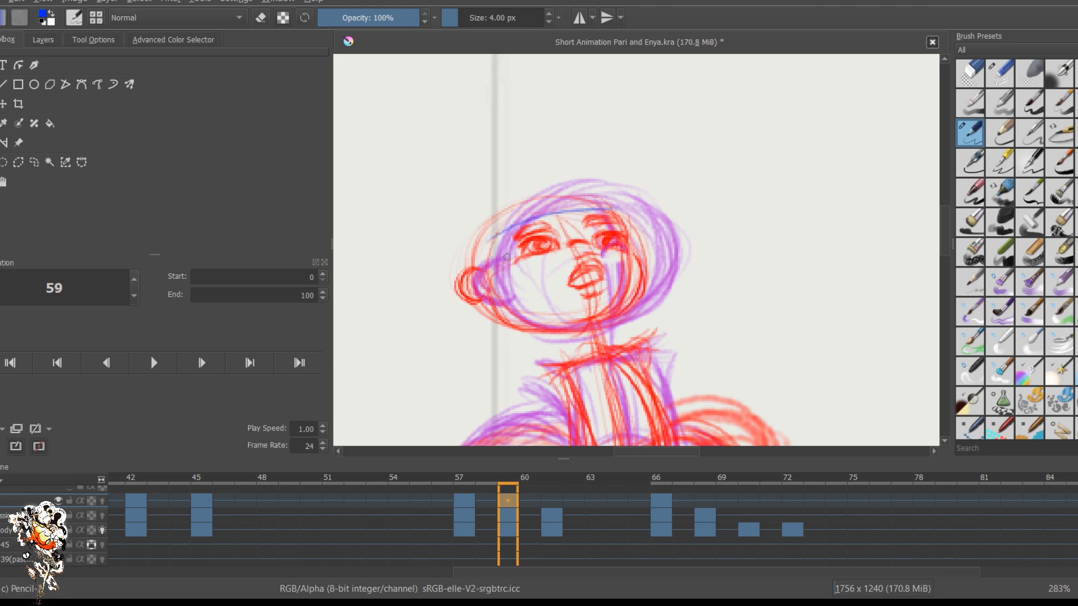
key("ctrl+z")
left_click_drag(598, 208, 517, 234)
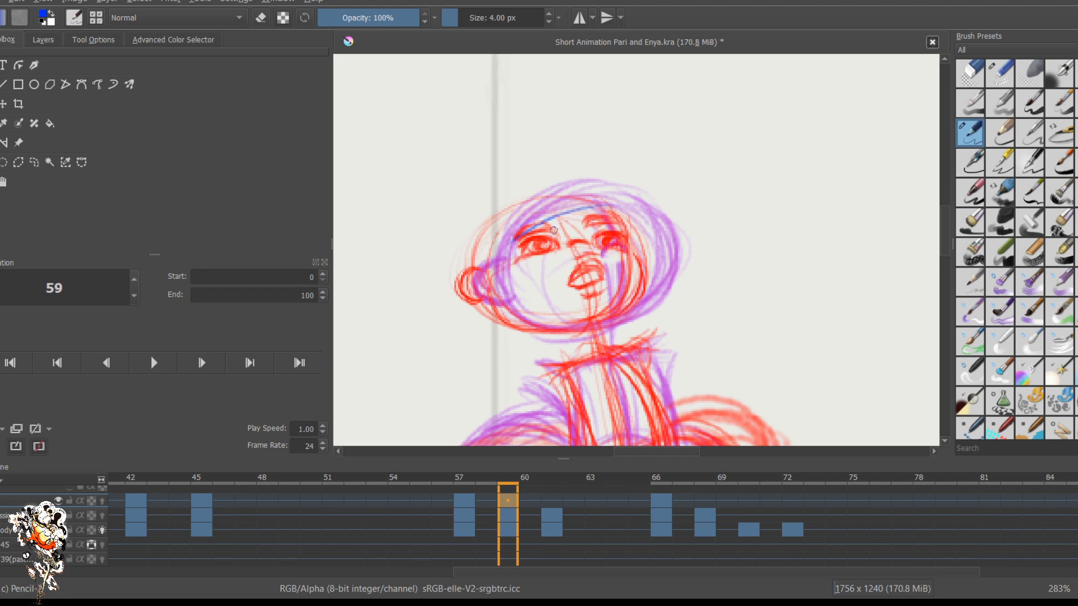
key("ctrl+z")
left_click_drag(624, 209, 499, 231)
key("ctrl+z")
left_click_drag(626, 208, 483, 256)
key("ctrl+z")
left_click_drag(619, 202, 484, 248)
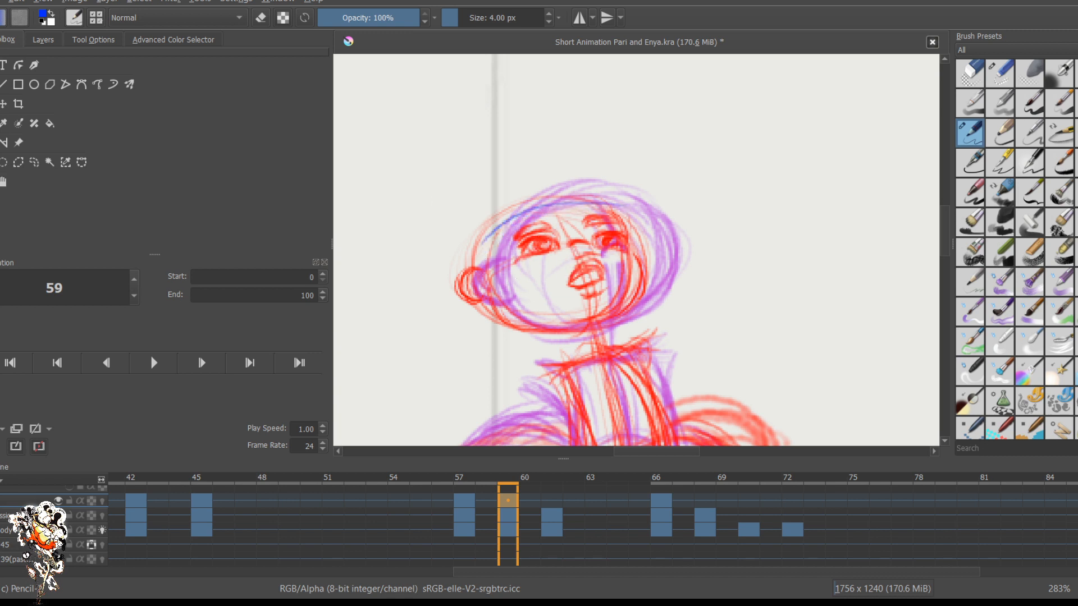
key("ctrl+z")
Step: Sketch the curved headband in blue across the forehead and crown, building up its outline on the ear side
mouse_move(624, 204)
left_mouse_down()
mouse_move(565, 226)
mouse_move(553, 210)
mouse_move(500, 241)
left_mouse_up()
mouse_move(628, 215)
left_mouse_down()
mouse_move(613, 178)
mouse_move(626, 174)
mouse_move(629, 213)
left_mouse_up()
mouse_move(628, 166)
left_mouse_down()
mouse_move(636, 202)
mouse_move(581, 167)
mouse_move(553, 186)
mouse_move(557, 201)
mouse_move(581, 203)
mouse_move(521, 212)
left_mouse_up()
left_click_drag(557, 172, 500, 233)
left_click_drag(519, 188, 498, 238)
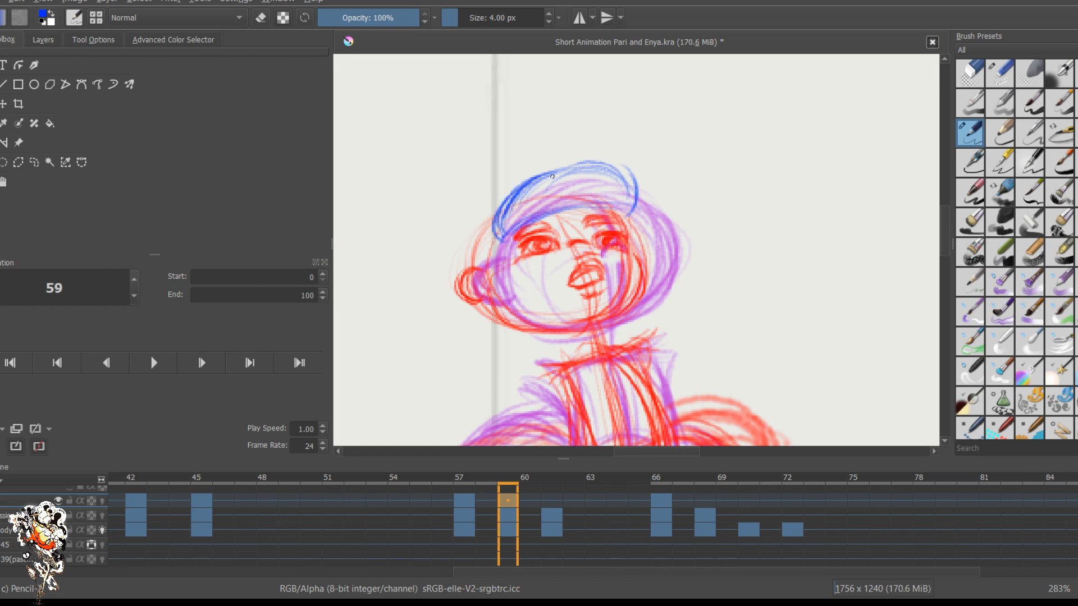
mouse_move(560, 174)
left_mouse_down()
mouse_move(498, 211)
mouse_move(512, 216)
left_mouse_up()
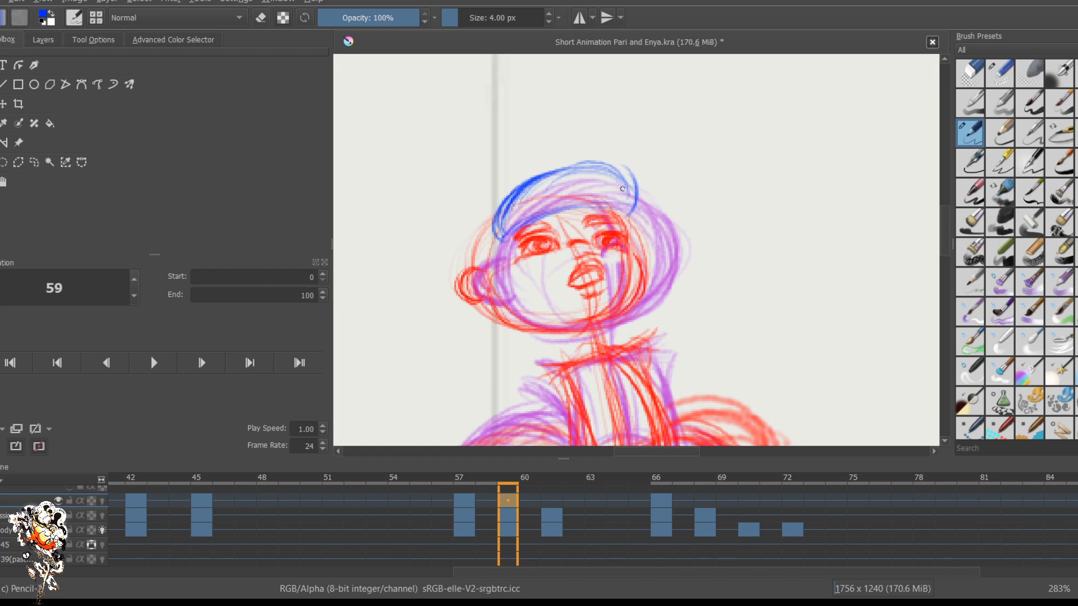
left_click_drag(554, 186, 512, 209)
Step: Sketch the headband's end near the ear, the hairline strands around the ear and a short strand at the opposite temple
left_click_drag(508, 201, 487, 236)
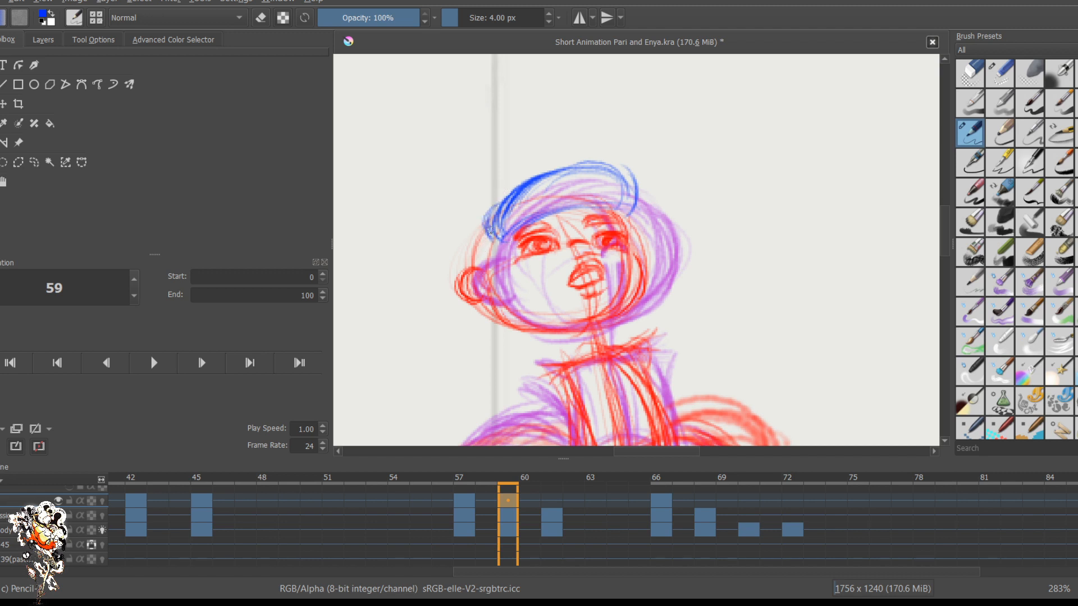
mouse_move(515, 262)
left_mouse_down()
mouse_move(489, 247)
mouse_move(501, 294)
mouse_move(496, 274)
left_mouse_up()
left_click_drag(483, 228, 466, 272)
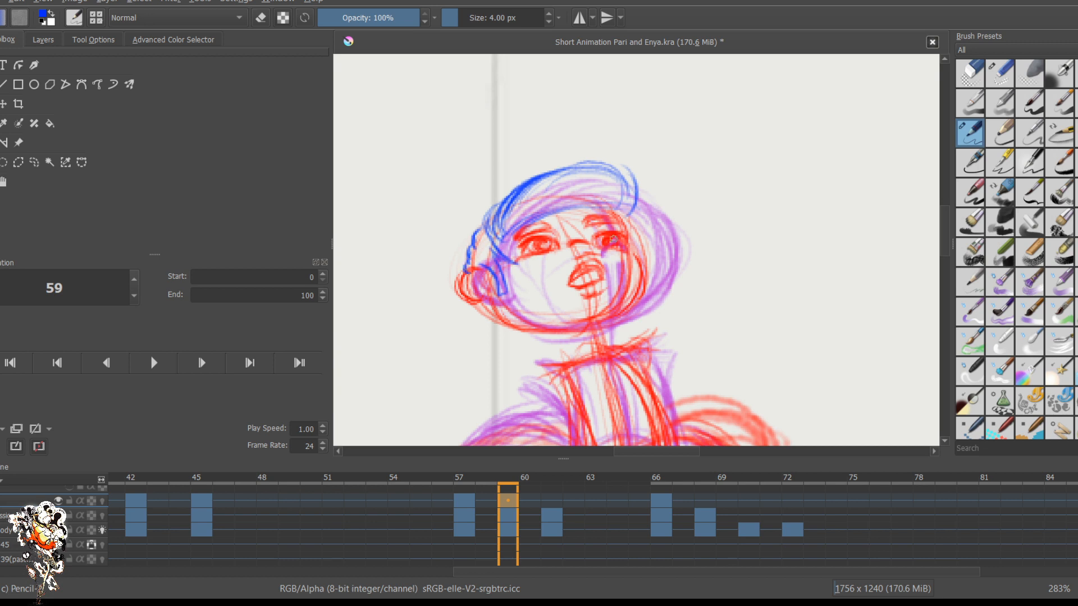
left_click_drag(624, 222, 638, 253)
Step: Show the hair layer's onion skins and flip between frames 57, 59 and 61 to compare the poses at full figure
left_click(103, 500)
key("1")
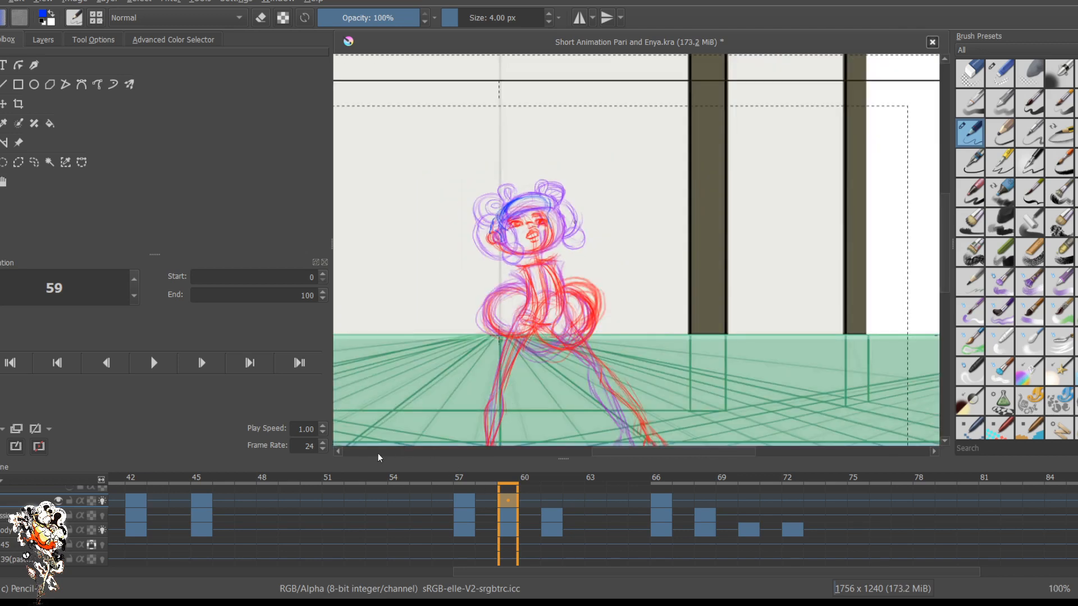
key("comma")
key("period")
key("comma")
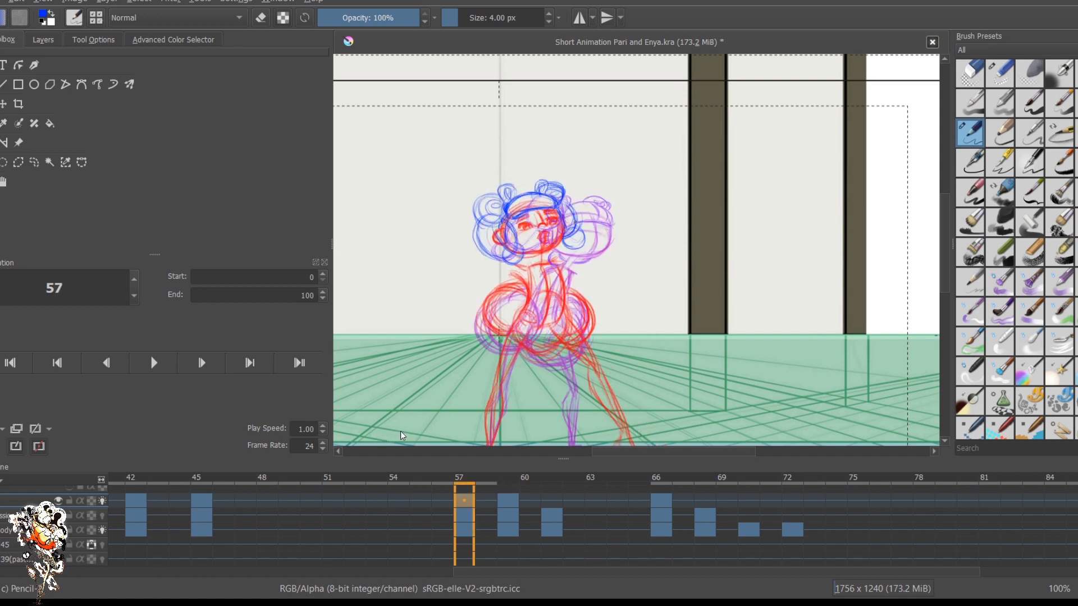
key("period")
scroll(687, 223, "up", 1)
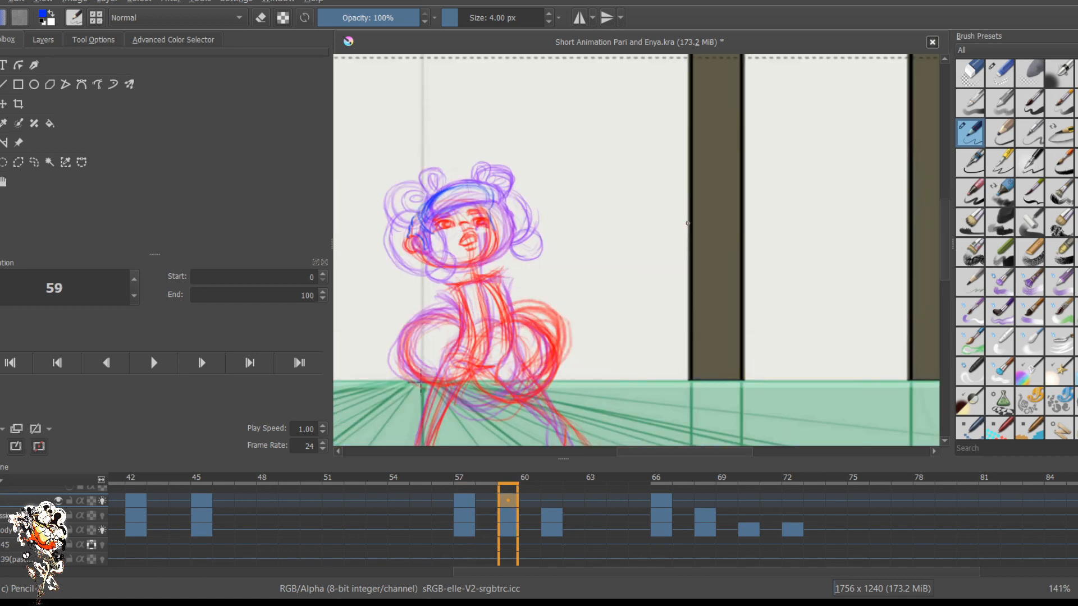
key("comma")
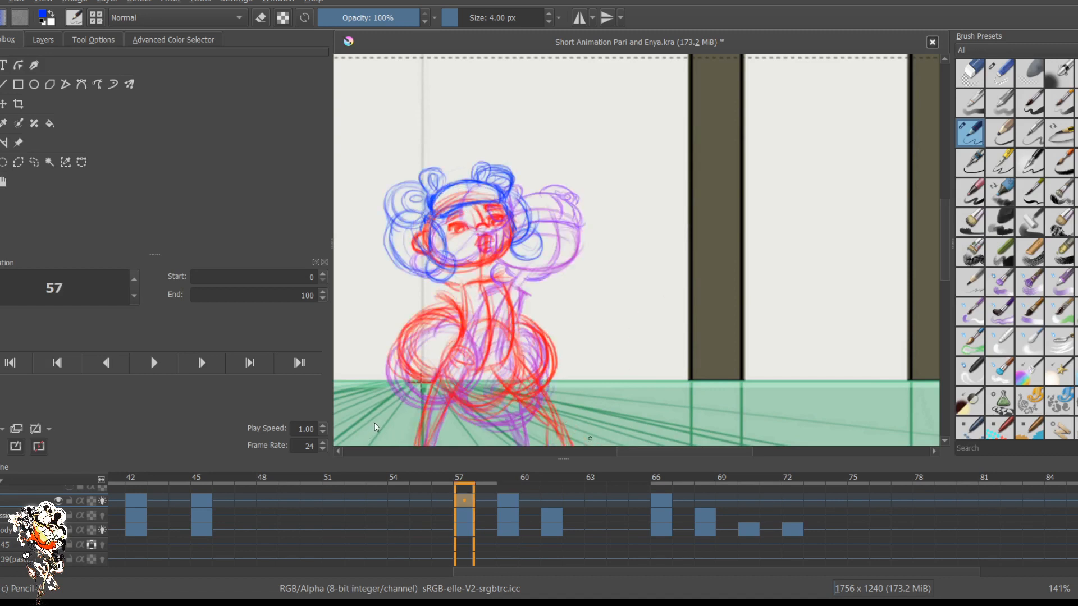
key("period")
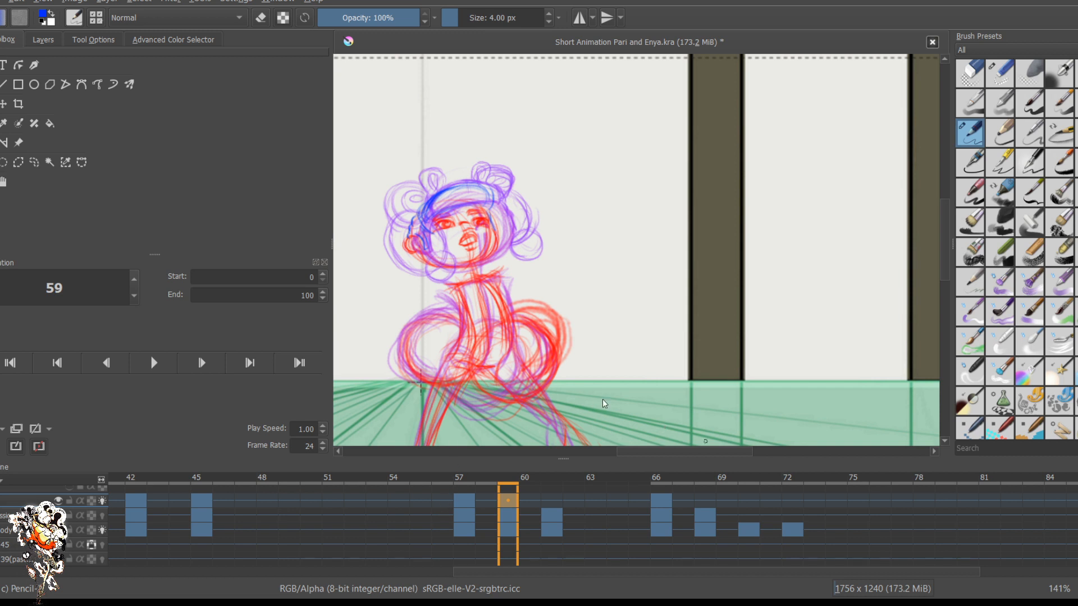
key("period")
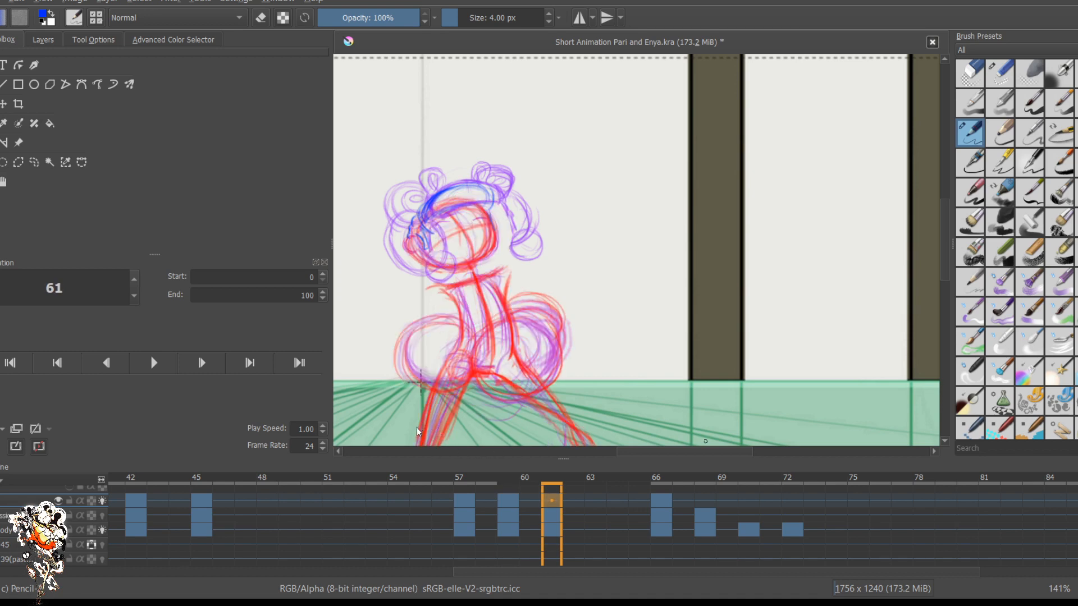
key("comma")
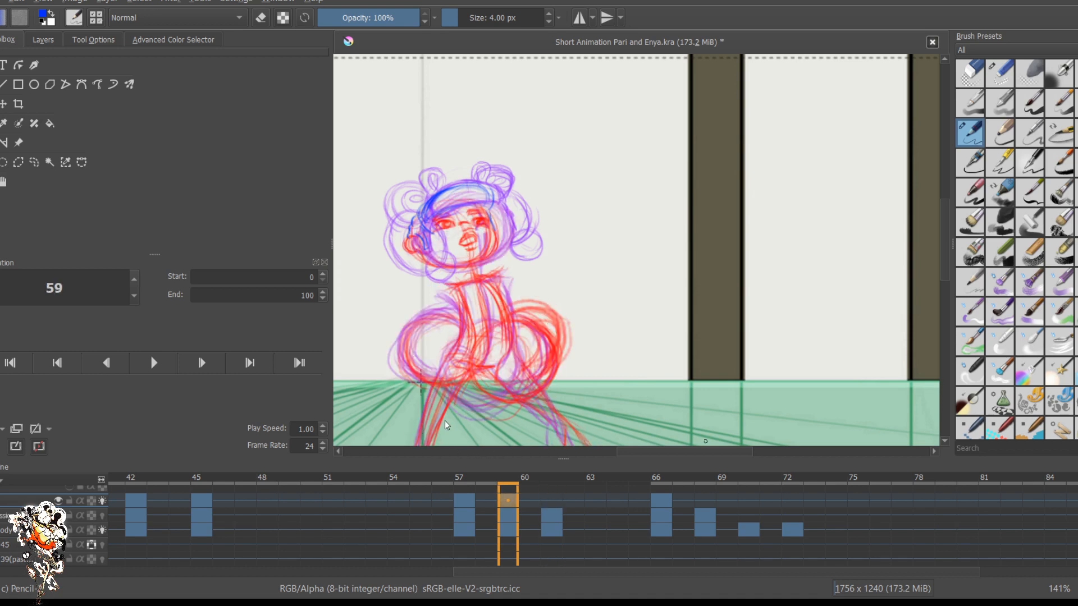
scroll(454, 264, "up", 2)
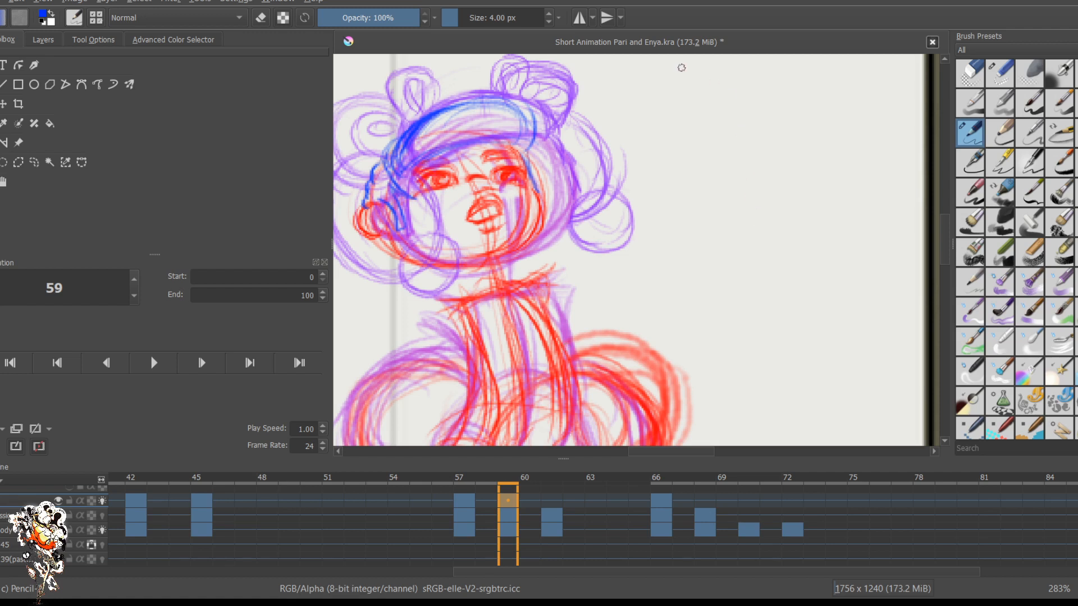
left_click_drag(466, 164, 628, 217)
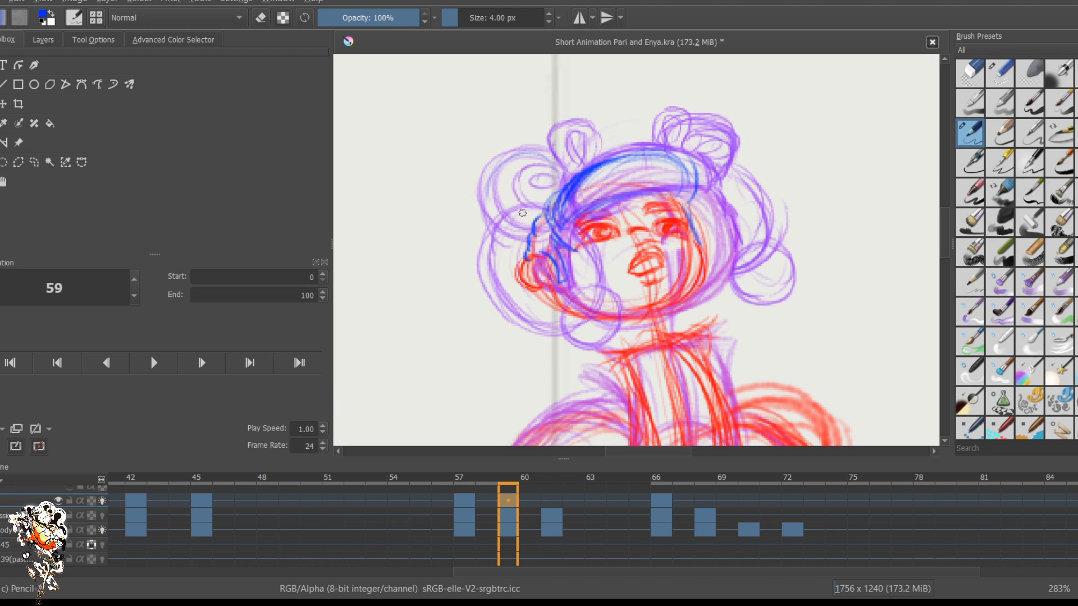
mouse_move(572, 256)
left_mouse_down()
mouse_move(629, 275)
mouse_move(634, 259)
mouse_move(589, 275)
mouse_move(618, 303)
mouse_move(637, 283)
mouse_move(623, 266)
left_mouse_up()
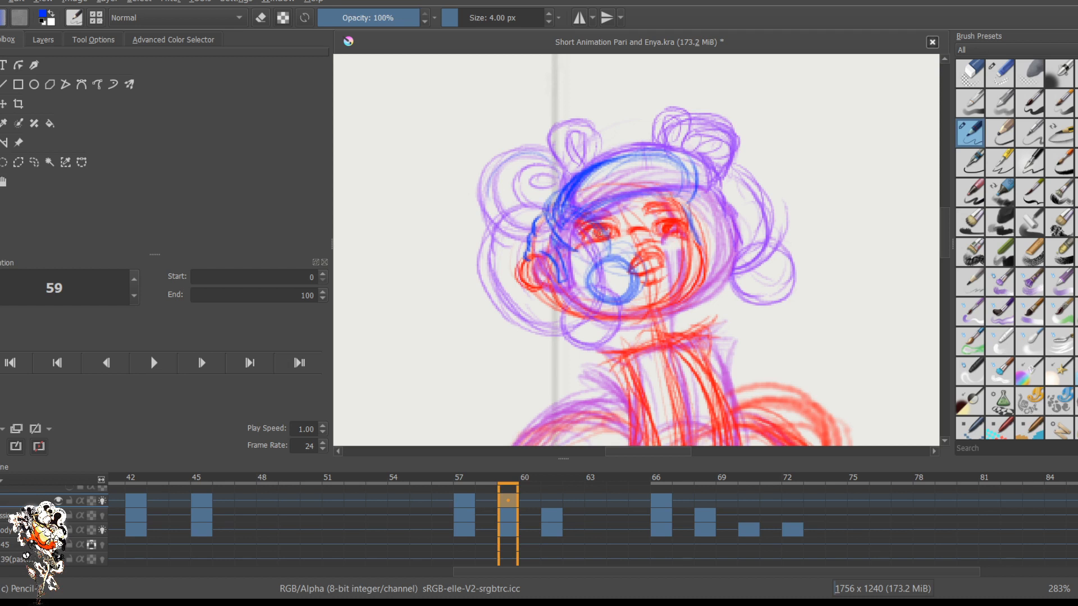
mouse_move(508, 234)
left_mouse_down()
mouse_move(504, 284)
mouse_move(542, 249)
mouse_move(582, 295)
mouse_move(573, 278)
mouse_move(548, 294)
mouse_move(511, 282)
left_mouse_up()
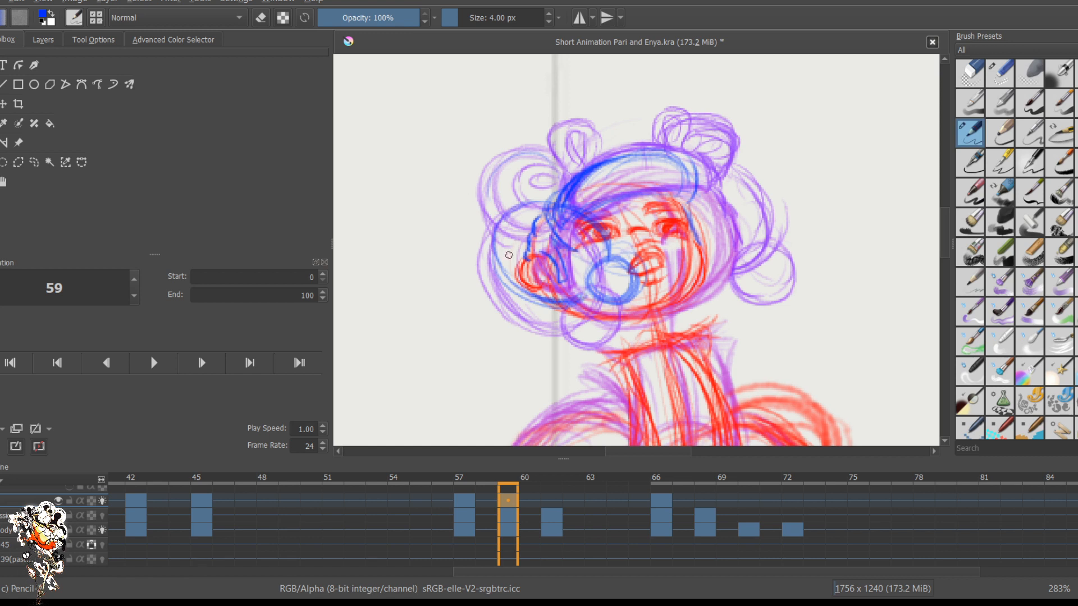
left_click_drag(551, 203, 503, 229)
mouse_move(526, 208)
left_mouse_down()
mouse_move(507, 215)
mouse_move(526, 295)
left_mouse_up()
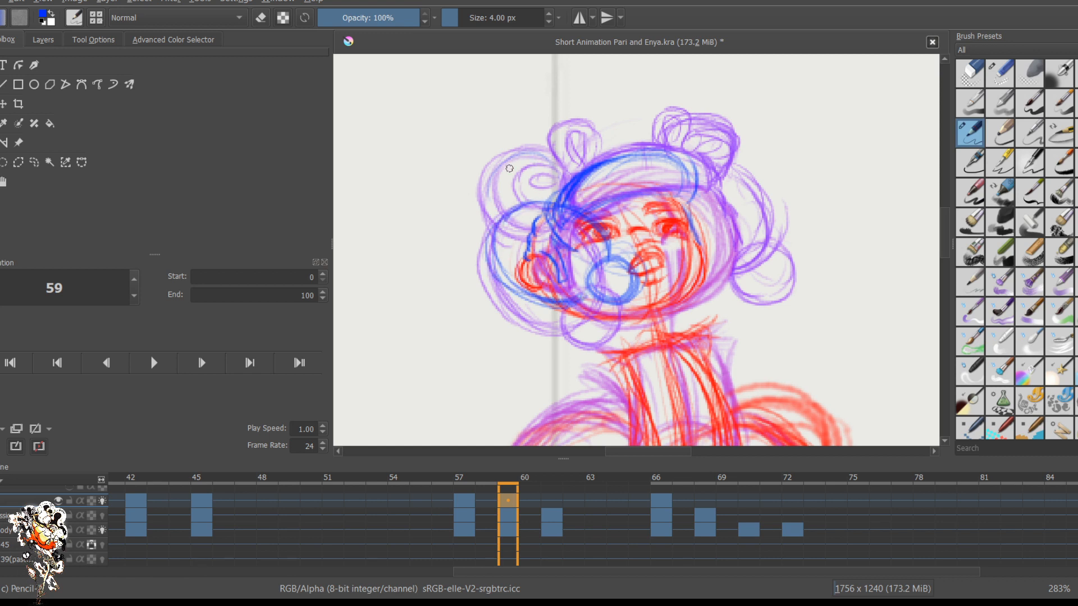
mouse_move(559, 171)
left_mouse_down()
mouse_move(493, 173)
mouse_move(490, 205)
left_mouse_up()
left_click_drag(499, 154, 502, 217)
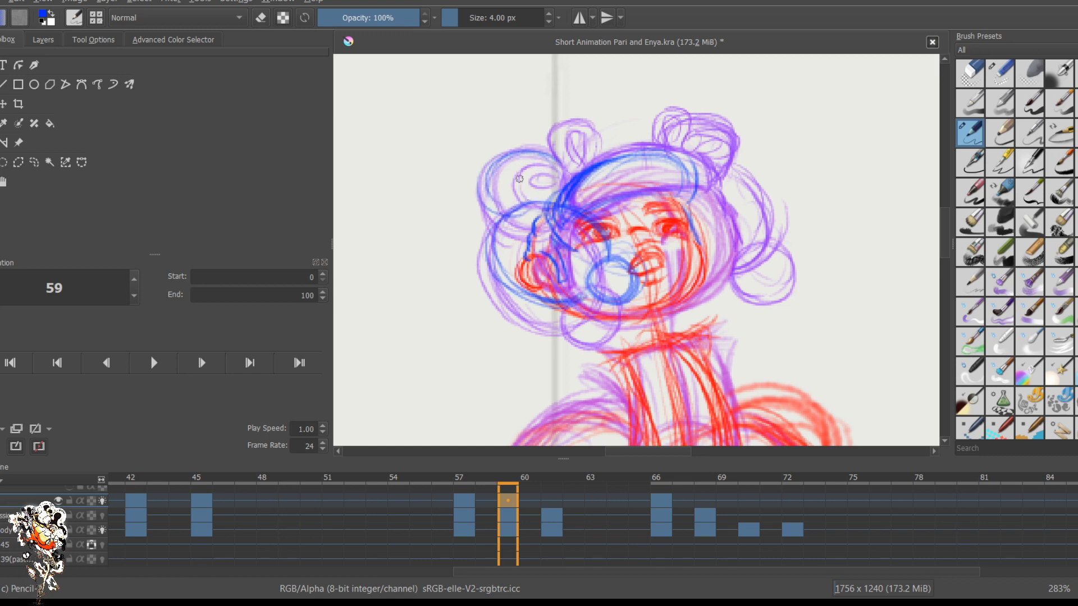
left_click_drag(556, 156, 569, 181)
key("ctrl+z")
key("ctrl+z")
key("ctrl+z")
key("ctrl+z")
key("ctrl+z")
key("ctrl+z")
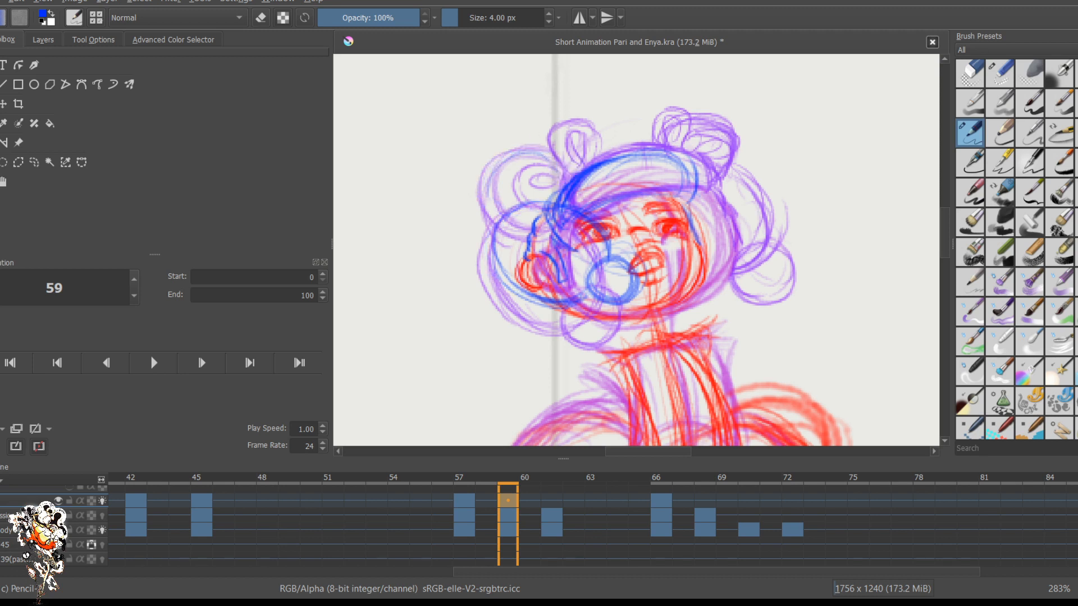
key("ctrl+z")
key("ctrl+z")
key("ctrl+z")
key("ctrl+z")
key("ctrl+z")
key("ctrl+z")
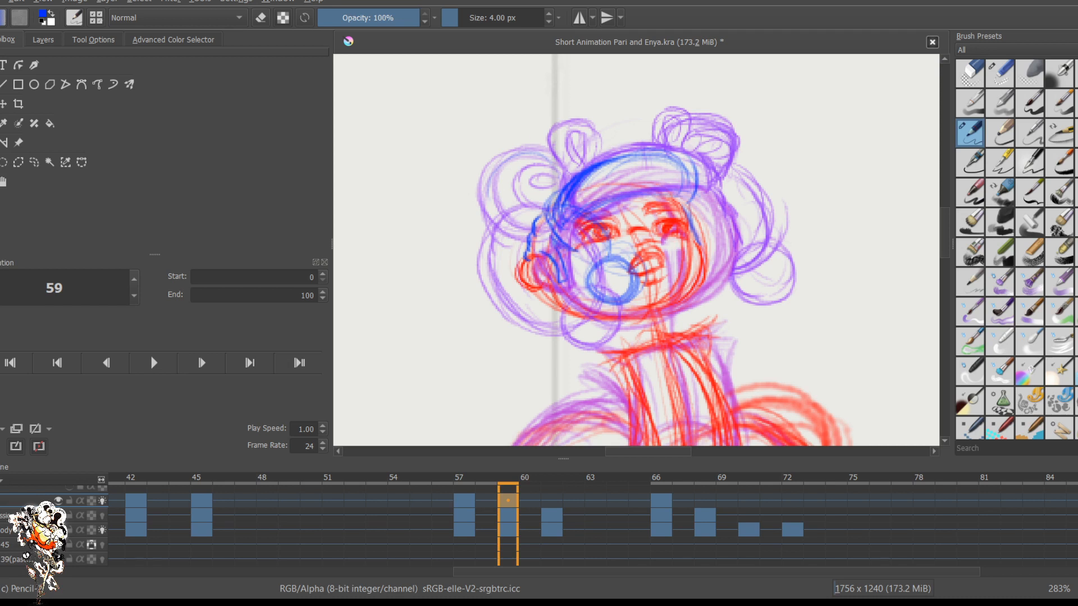
key("ctrl+z")
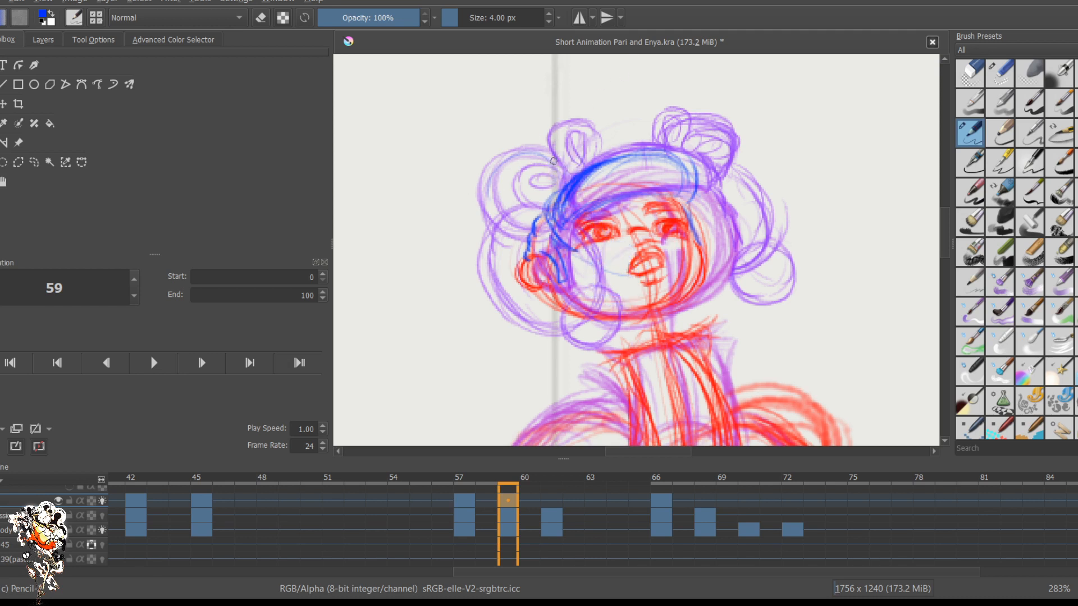
left_click_drag(508, 154, 561, 289)
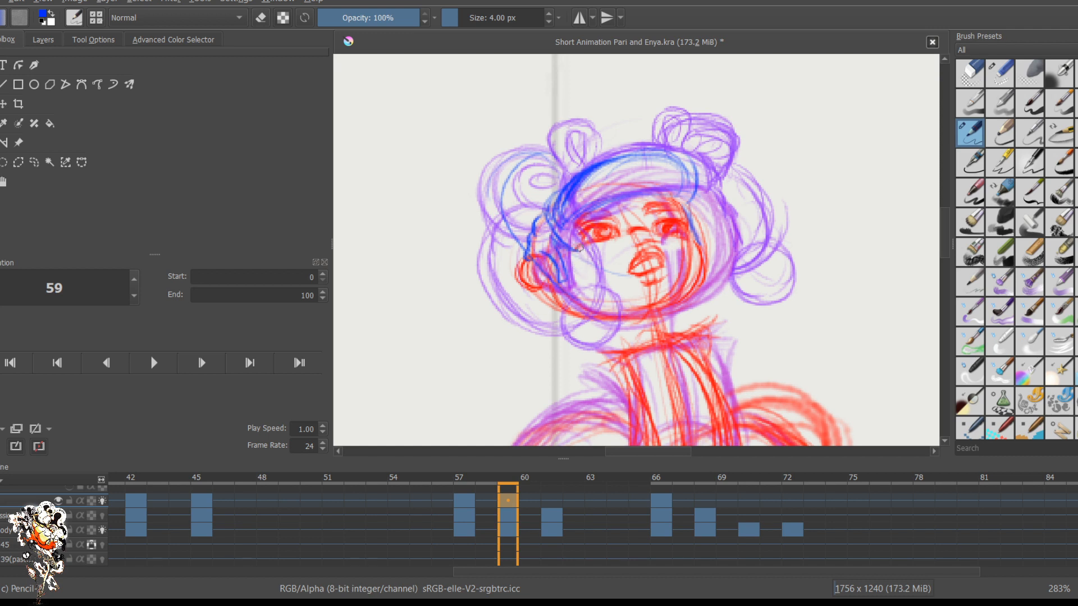
key("ctrl+z")
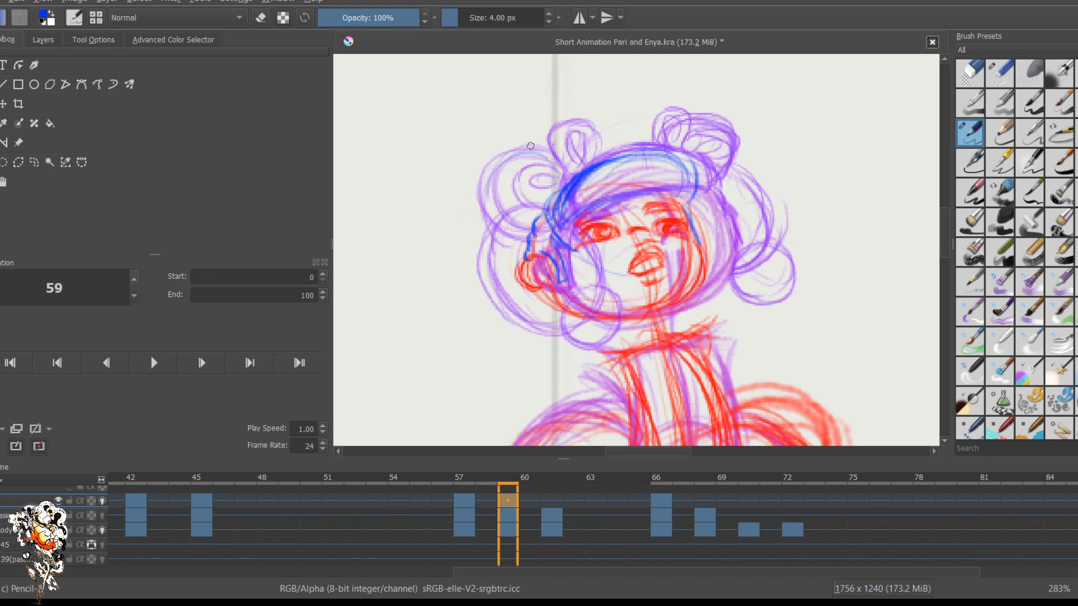
Step: Sketch looping blue curls around the visible ear and cheek, with a large rounded puff of hair above them
mouse_move(528, 147)
left_mouse_down()
mouse_move(559, 263)
mouse_move(605, 273)
mouse_move(584, 256)
mouse_move(575, 301)
left_mouse_up()
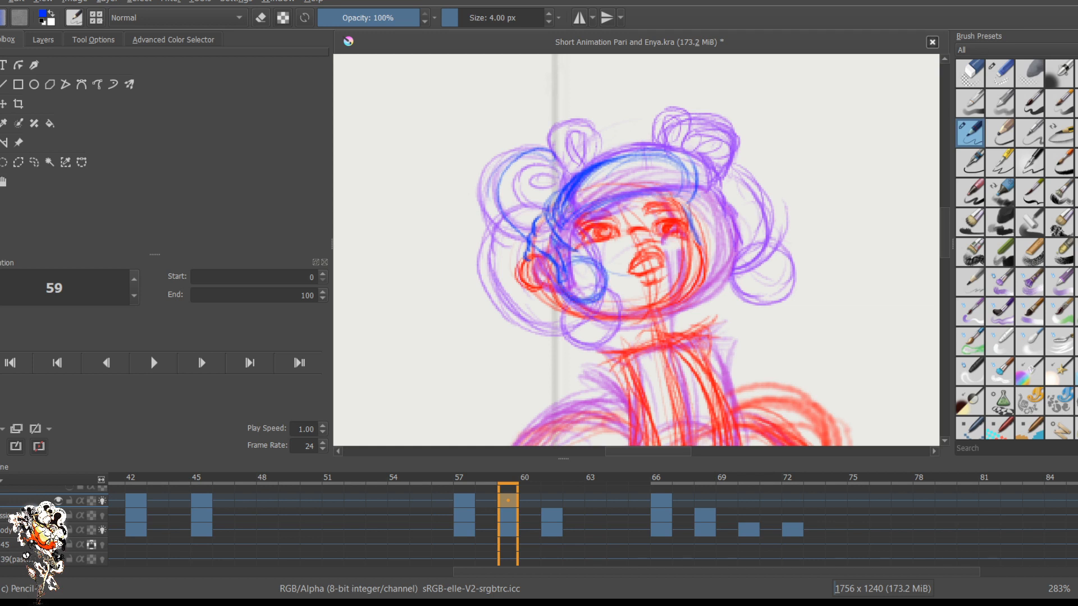
left_click_drag(527, 191, 570, 247)
mouse_move(556, 193)
left_mouse_down()
mouse_move(491, 262)
mouse_move(524, 269)
left_mouse_up()
mouse_move(487, 238)
left_mouse_down()
mouse_move(531, 295)
mouse_move(555, 293)
left_mouse_up()
left_click_drag(578, 229, 578, 260)
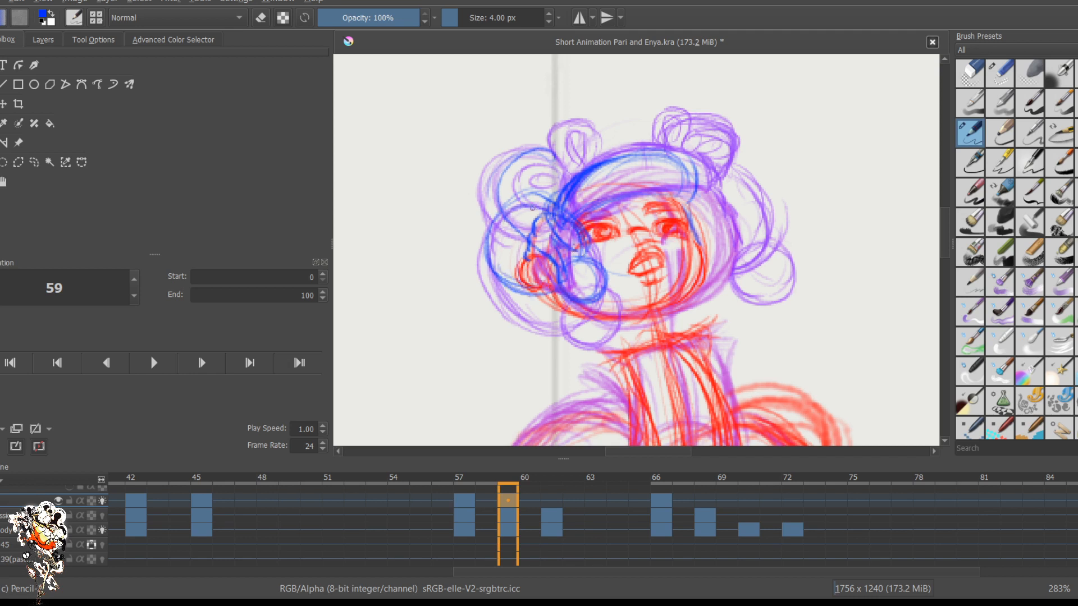
mouse_move(545, 159)
left_mouse_down()
mouse_move(475, 182)
mouse_move(488, 217)
left_mouse_up()
mouse_move(475, 170)
left_mouse_down()
mouse_move(499, 222)
mouse_move(548, 163)
mouse_move(468, 186)
mouse_move(495, 226)
left_mouse_up()
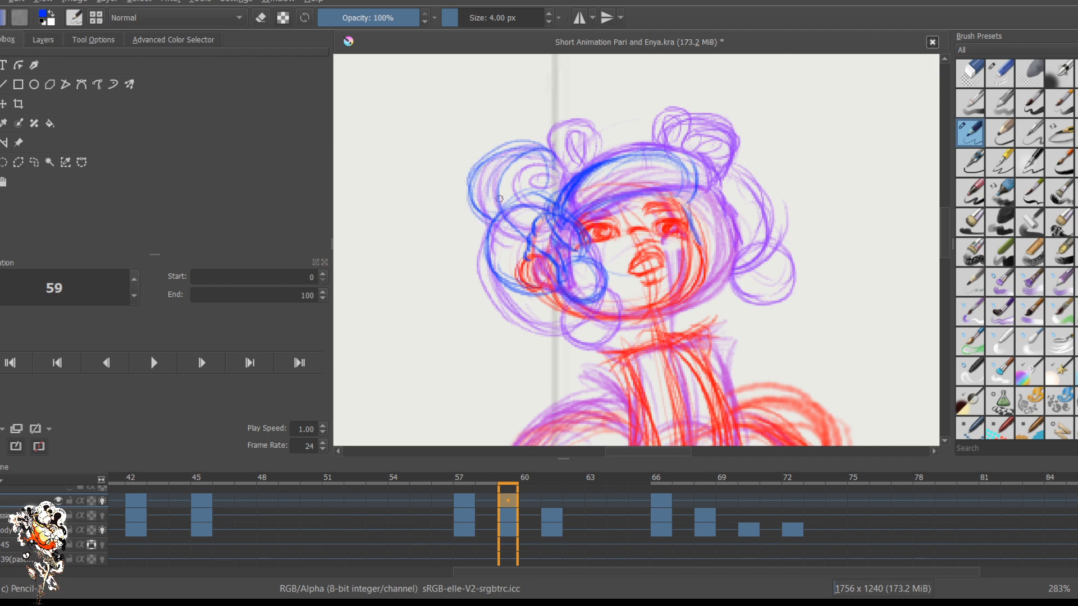
mouse_move(527, 194)
left_mouse_down()
mouse_move(480, 242)
mouse_move(491, 261)
mouse_move(480, 278)
left_mouse_up()
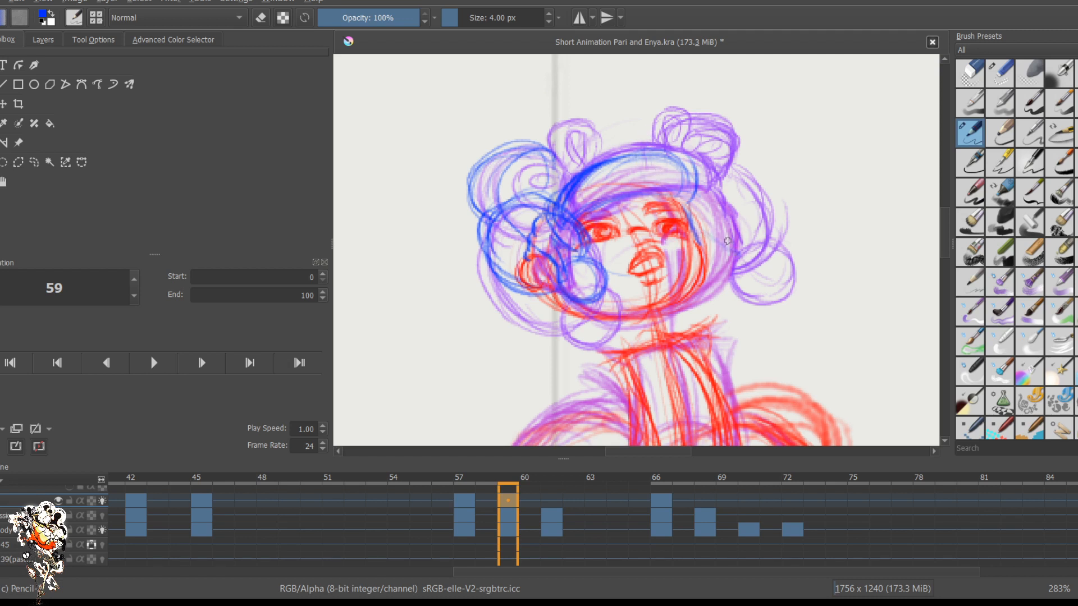
Step: Sketch a small round curl beside the far cheek and join it to the headband with a curved strand
mouse_move(707, 243)
left_mouse_down()
mouse_move(735, 270)
mouse_move(725, 228)
left_mouse_up()
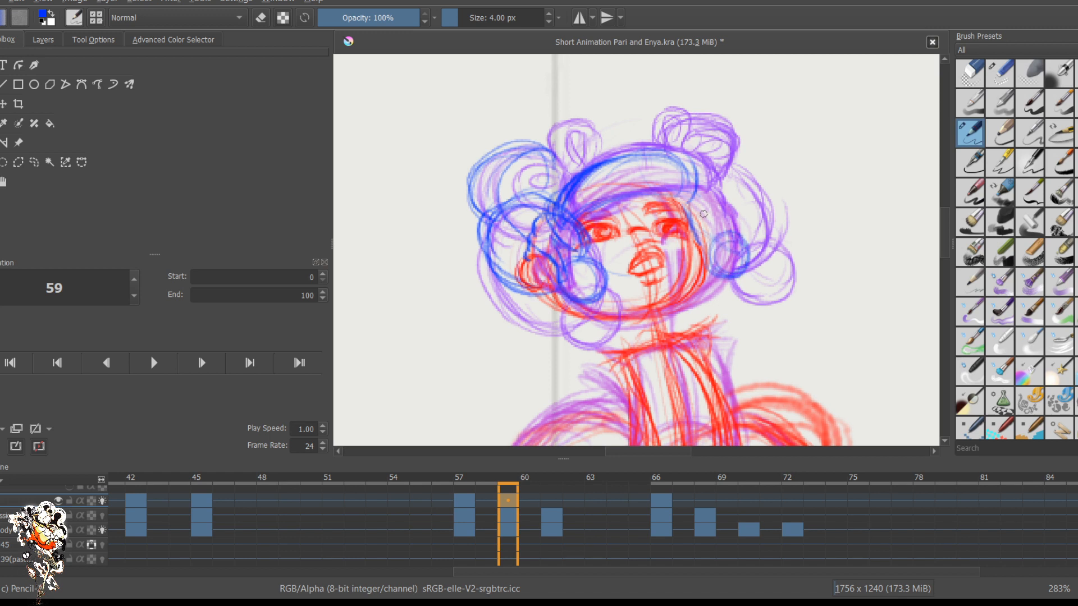
left_click_drag(710, 186, 736, 219)
left_click_drag(702, 188, 729, 231)
left_click_drag(698, 185, 732, 220)
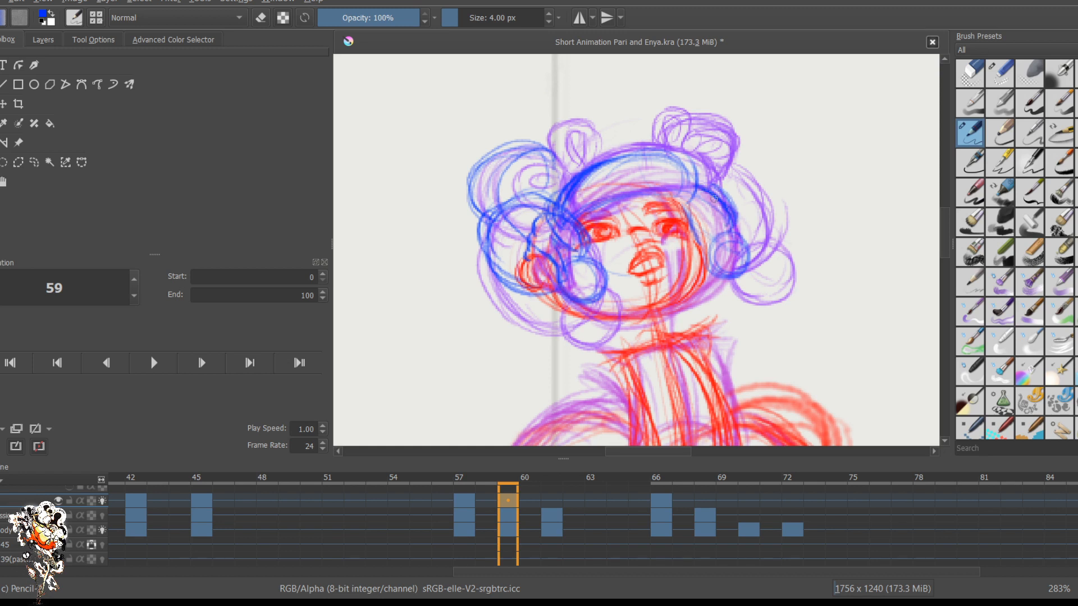
Step: Sketch small round curls above the headband on both sides of the crown and reinforce the curl beside the far cheek
mouse_move(686, 139)
left_mouse_down()
mouse_move(652, 149)
mouse_move(651, 128)
mouse_move(689, 144)
mouse_move(639, 151)
mouse_move(640, 138)
mouse_move(695, 161)
mouse_move(644, 134)
left_mouse_up()
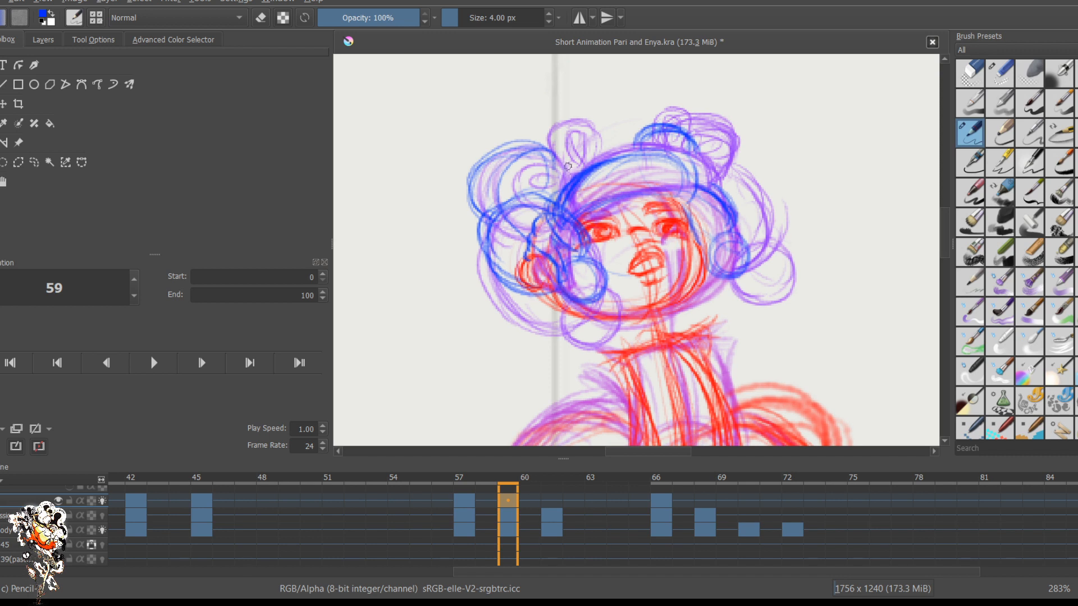
mouse_move(576, 147)
left_mouse_down()
mouse_move(541, 170)
mouse_move(561, 193)
mouse_move(574, 168)
mouse_move(551, 198)
mouse_move(536, 173)
mouse_move(556, 191)
mouse_move(564, 153)
mouse_move(575, 155)
left_mouse_up()
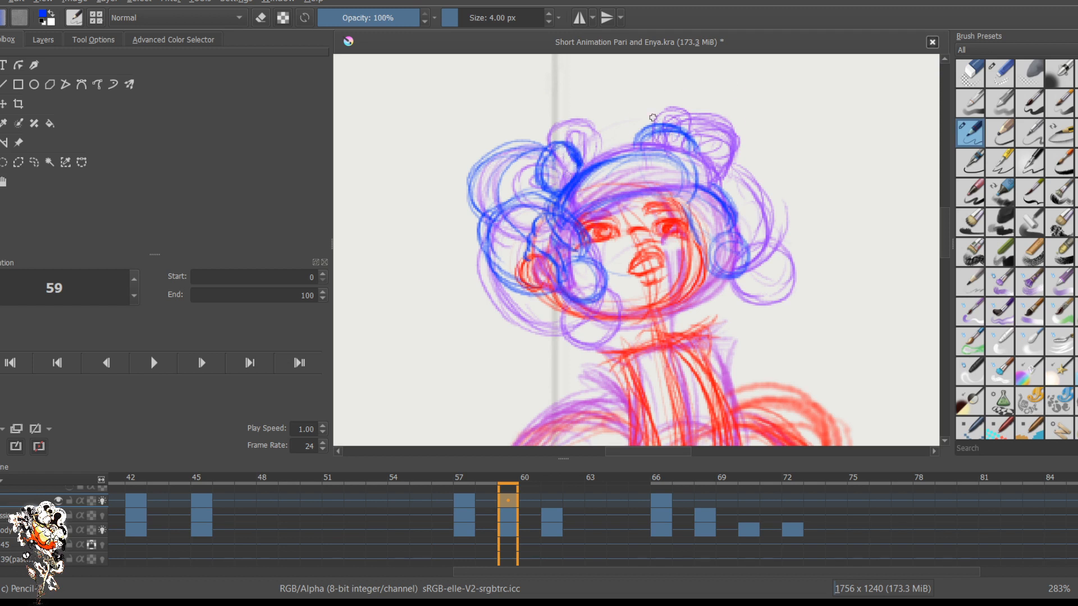
mouse_move(639, 137)
left_mouse_down()
mouse_move(622, 134)
mouse_move(676, 143)
left_mouse_up()
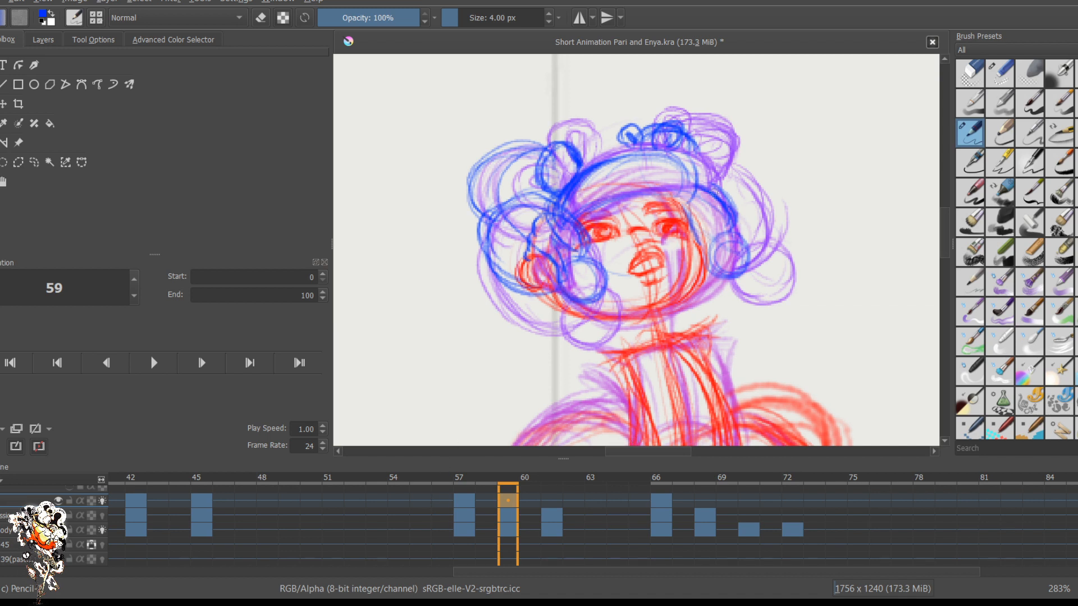
mouse_move(704, 182)
left_mouse_down()
mouse_move(718, 217)
mouse_move(713, 252)
mouse_move(733, 231)
mouse_move(748, 252)
mouse_move(724, 275)
mouse_move(710, 250)
mouse_move(742, 270)
left_mouse_up()
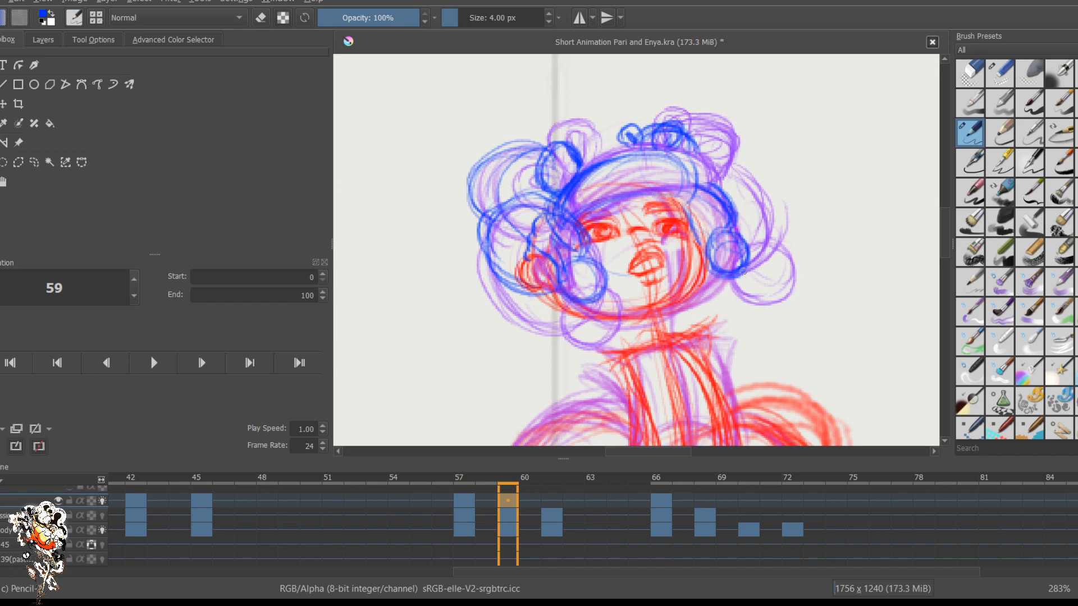
Step: Play the whole animation from frame 0 at full-figure view to check the motion with the frame 59 hair
scroll(742, 271, "down", 5)
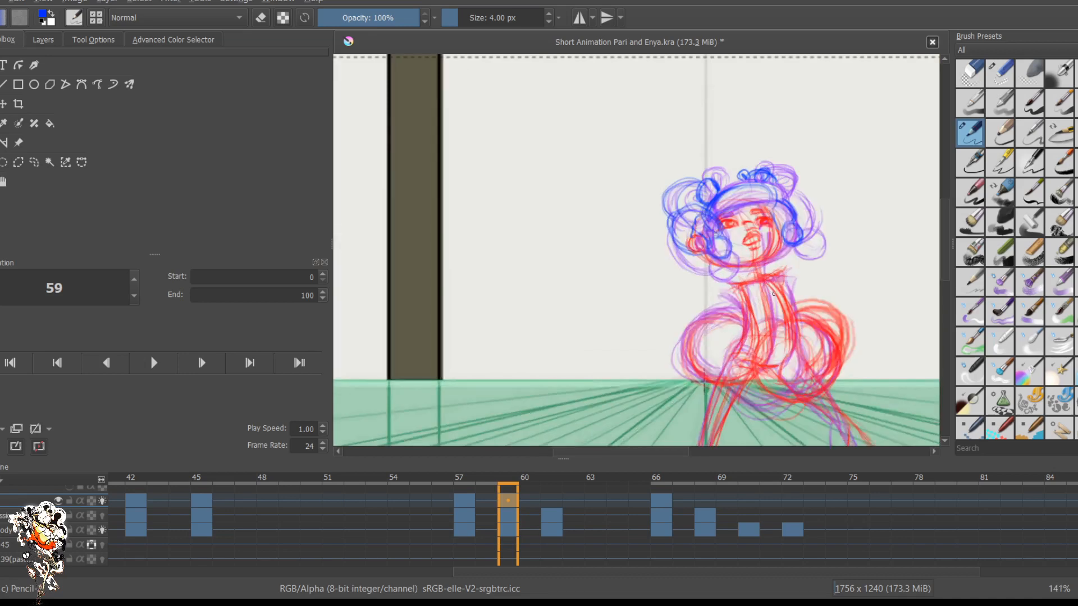
left_click_drag(605, 254, 497, 177)
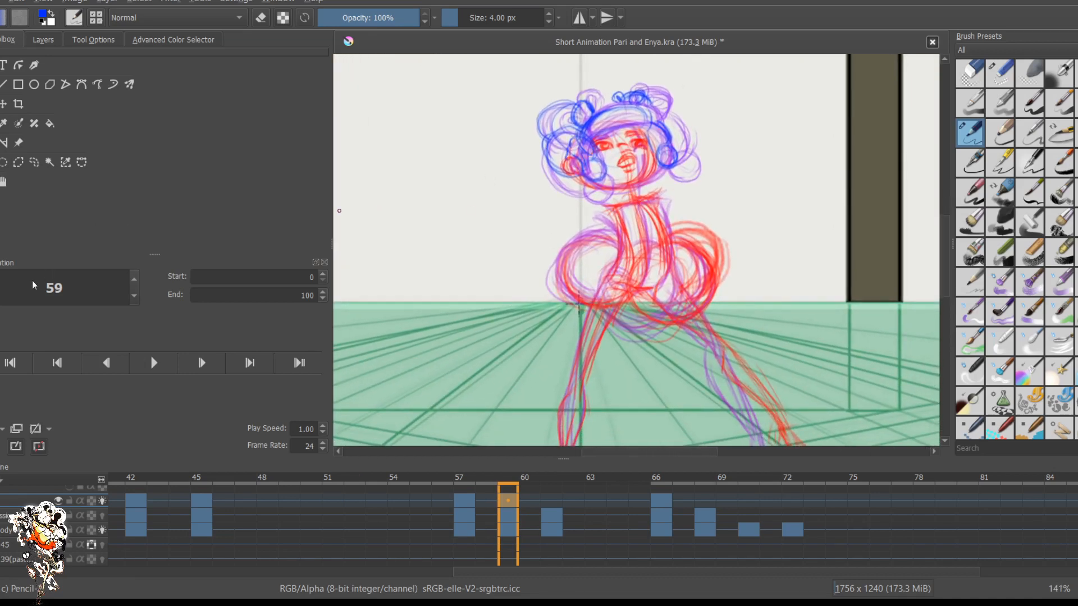
left_click(10, 363)
left_click(154, 363)
scroll(724, 277, "down", 1)
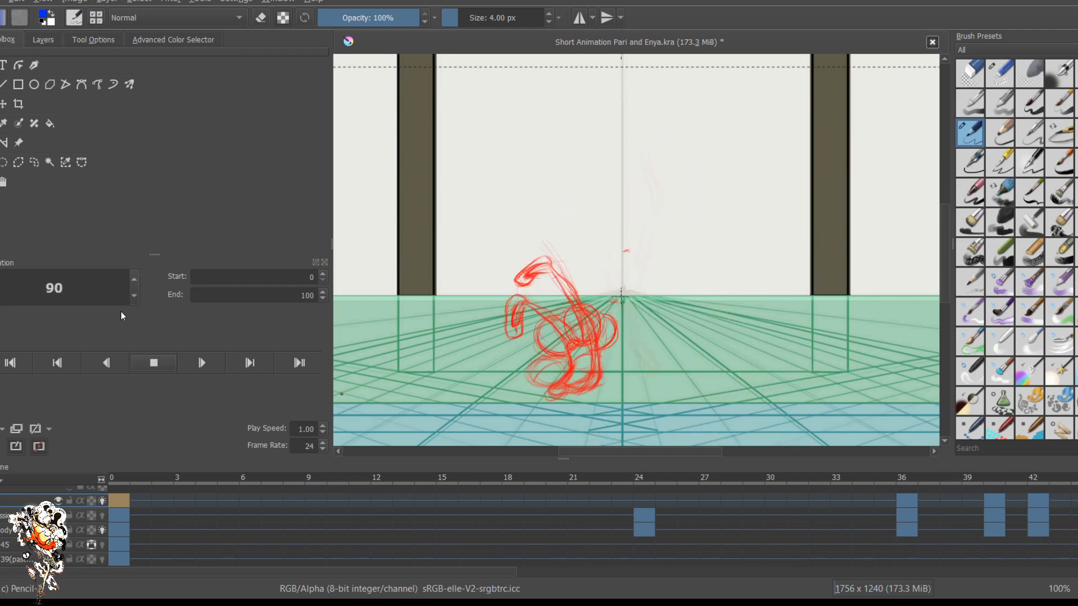
key("space")
Step: Step through the keyframes from 57 to 72 with onion skins to compare the kick and fall poses
scroll(312, 497, "right", 5)
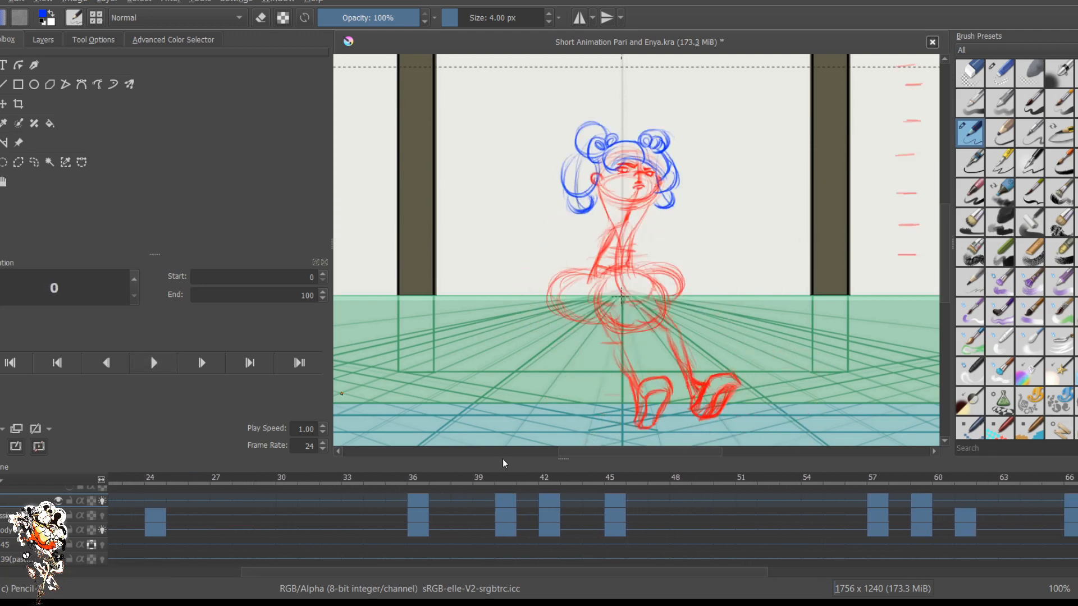
key("period")
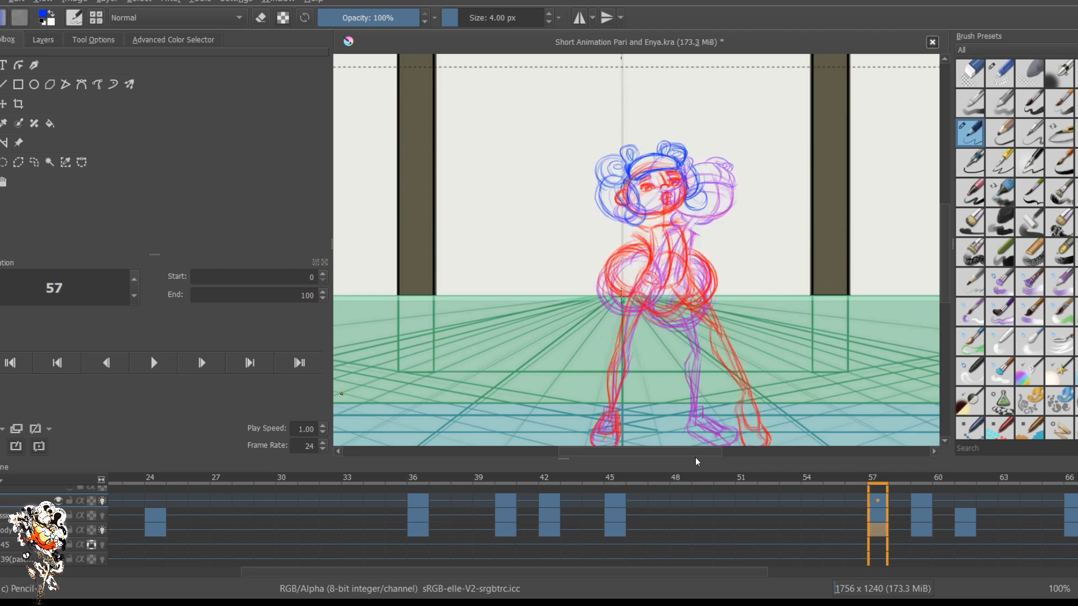
key("period")
key("period")
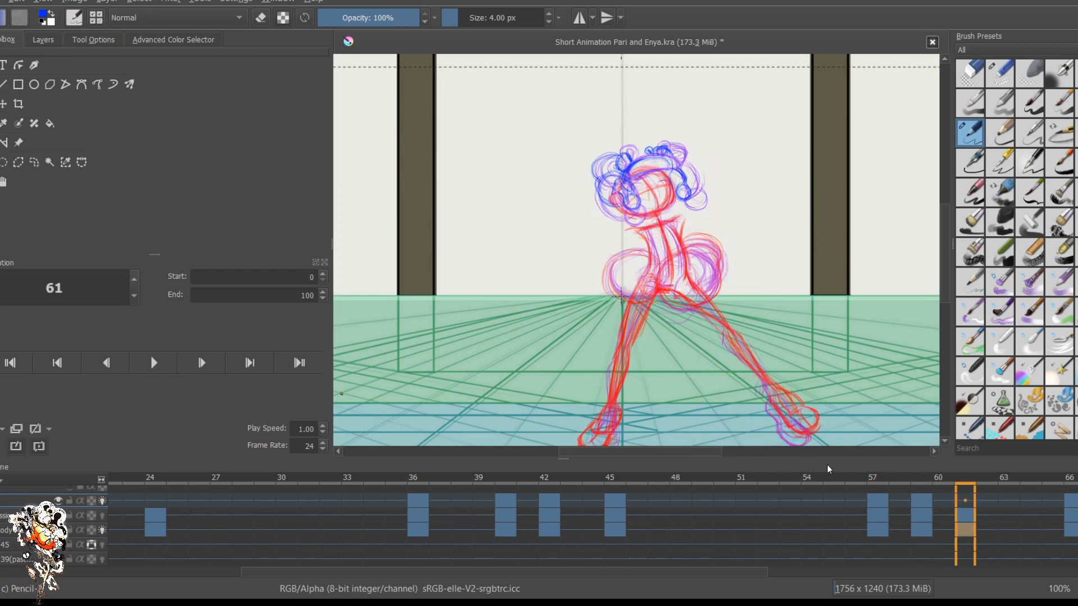
key("period")
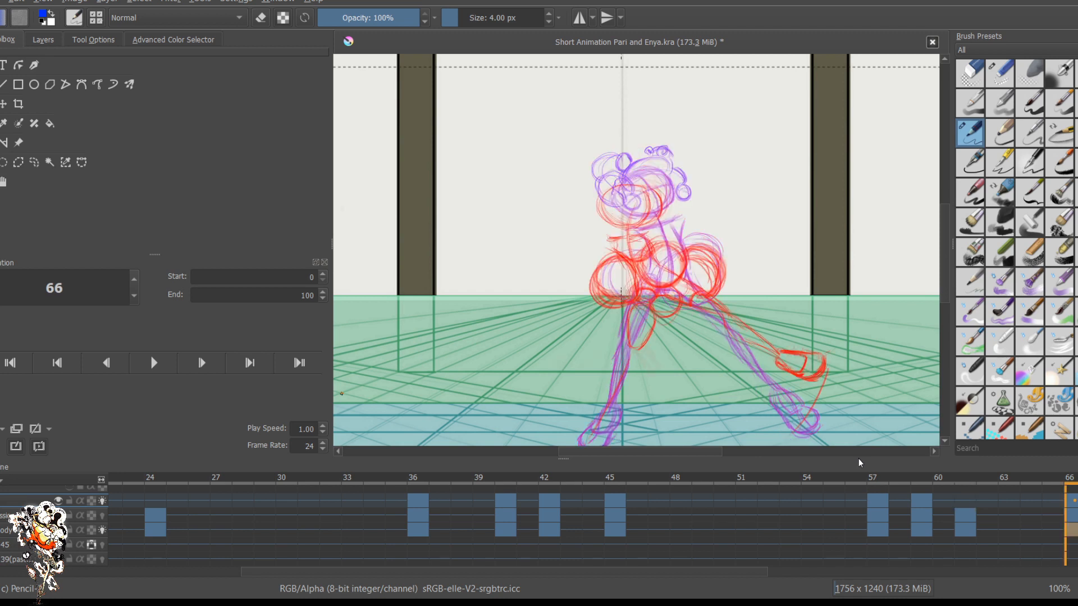
key("period")
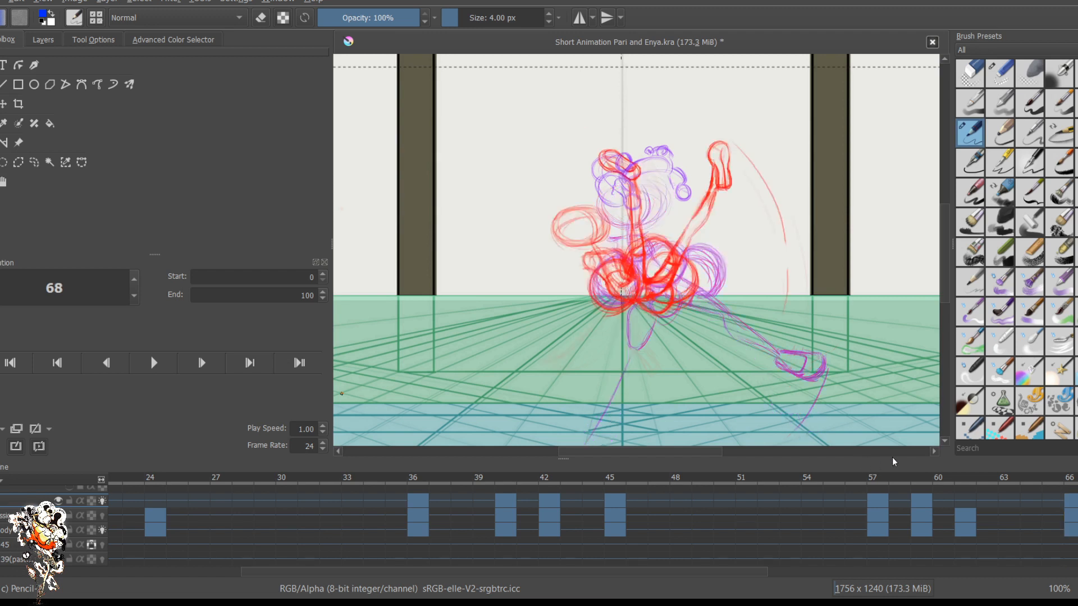
left_click_drag(511, 484, 619, 499)
key("period")
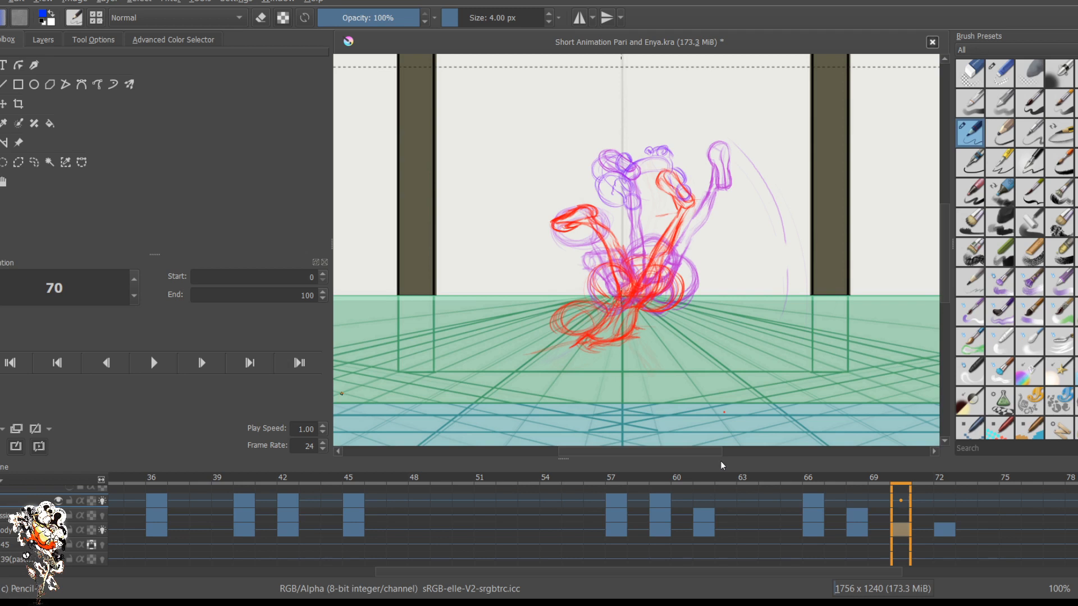
key("period")
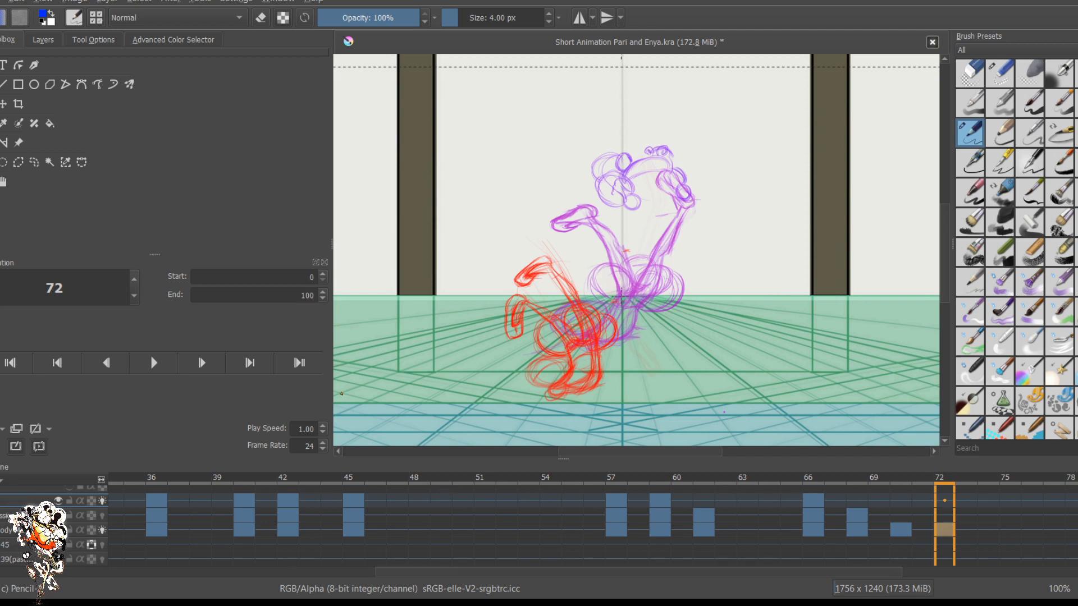
Step: Replay the animation from the first frame and stop it back at frame 0
left_click(10, 362)
key("space")
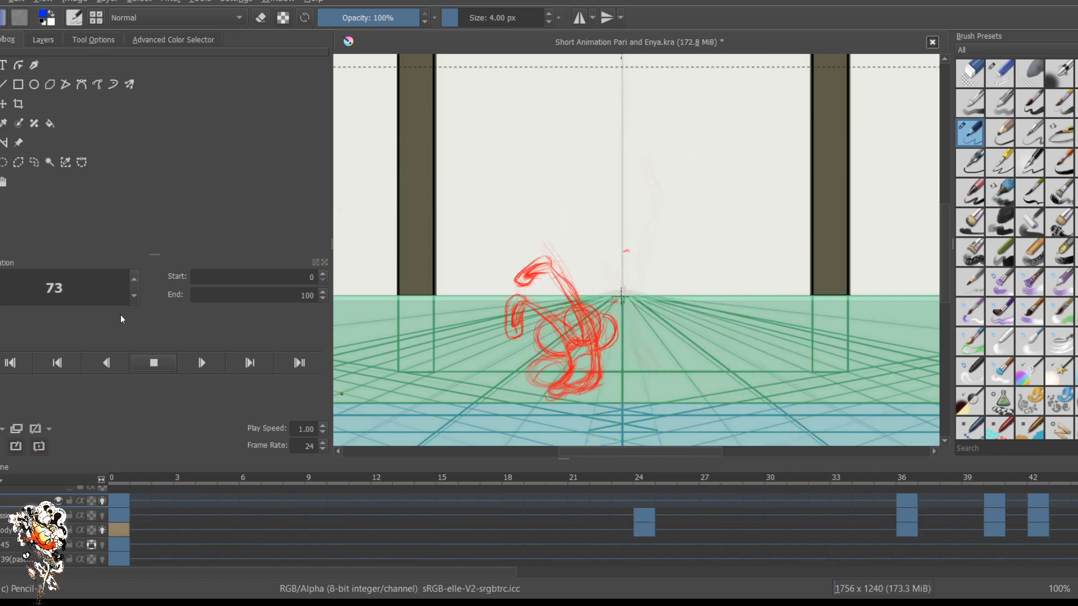
key("space")
Step: Step through the keyframes from 36 to 61 to review how the hair follows the turning head
scroll(268, 494, "right", 3)
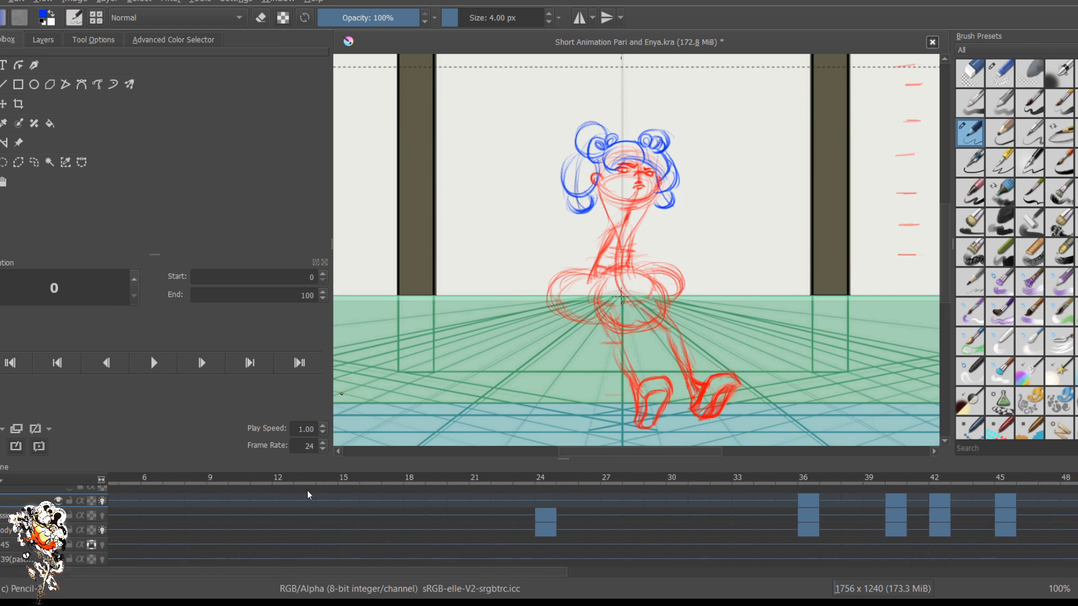
scroll(418, 498, "right", 7)
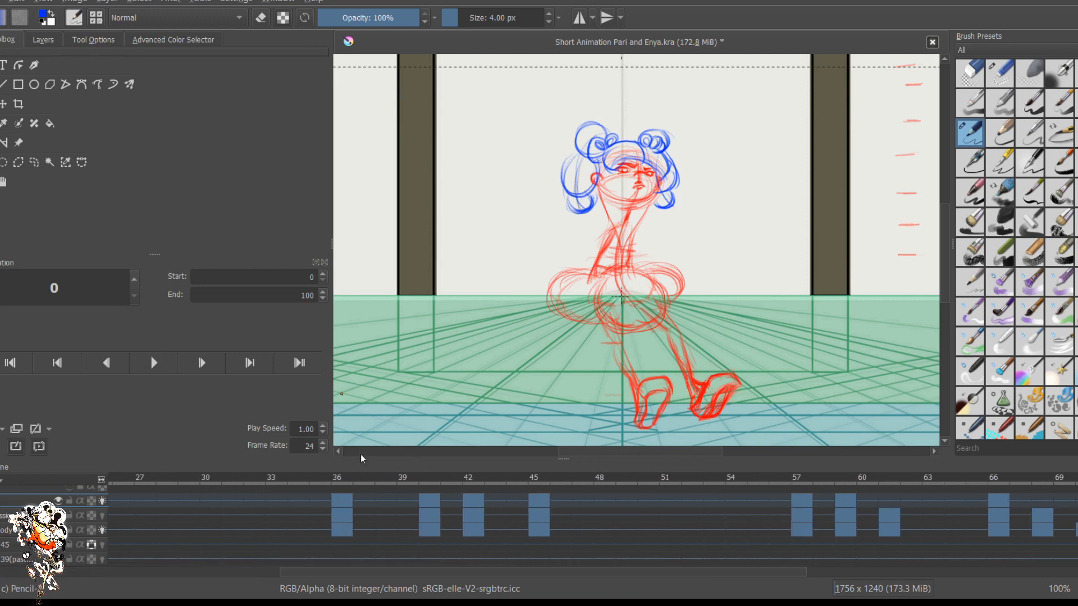
key("period")
key("period")
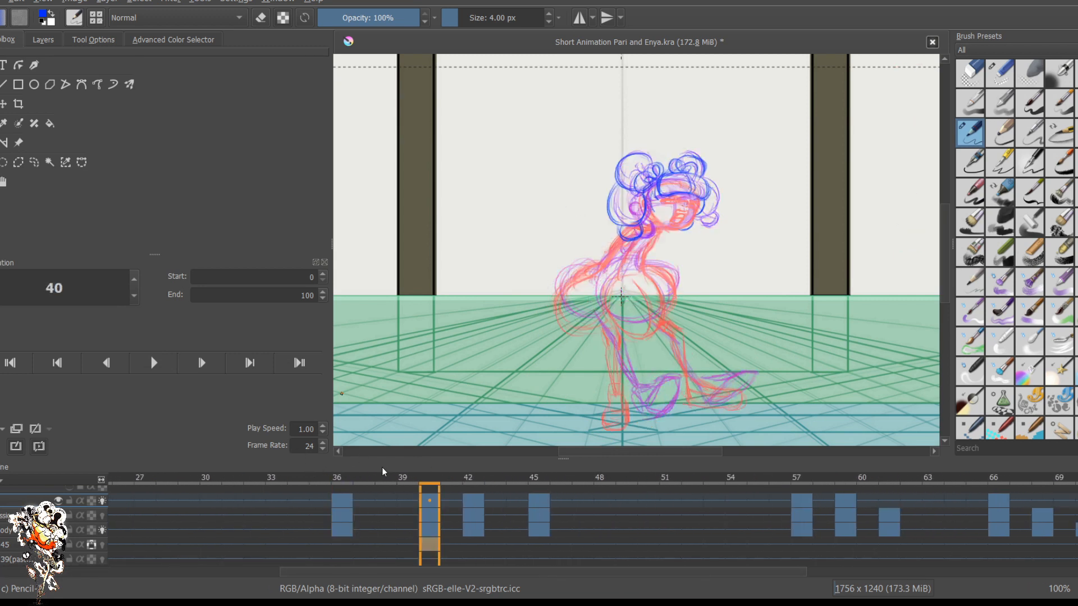
key("period")
key("period")
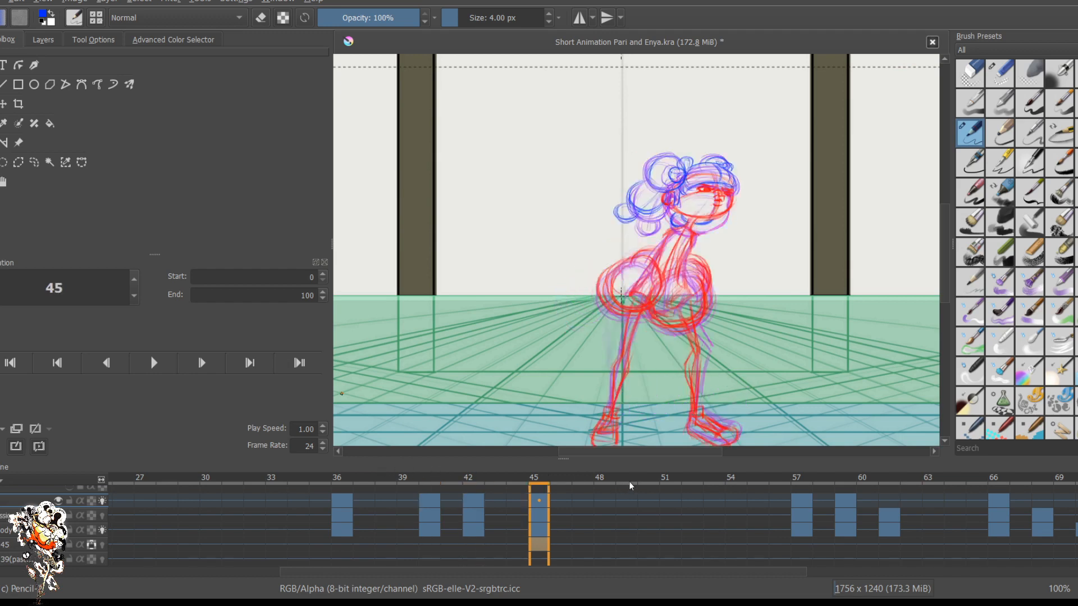
key("period")
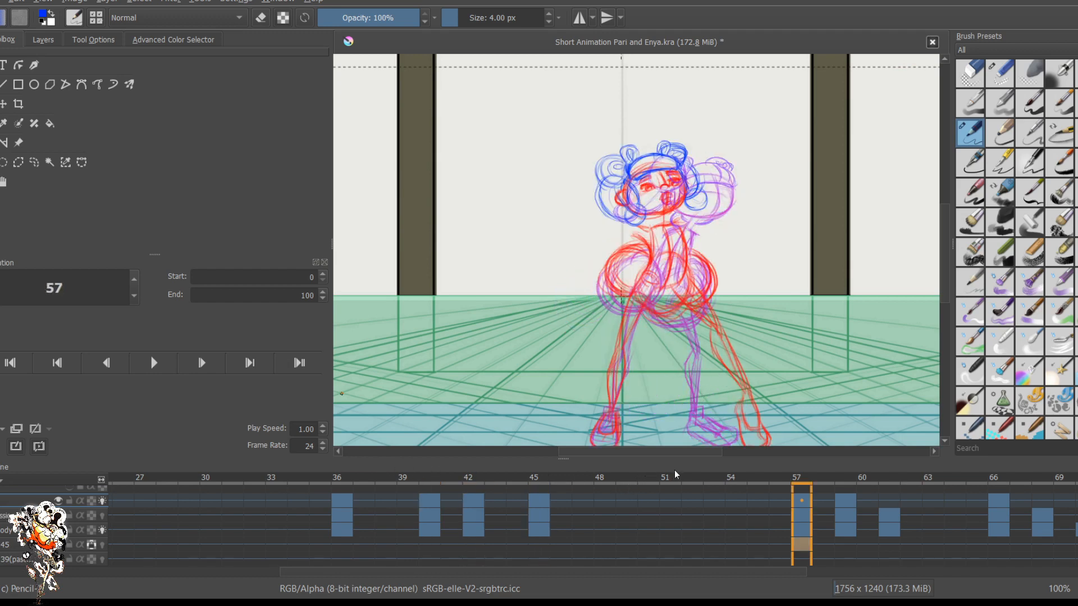
key("period")
key("period")
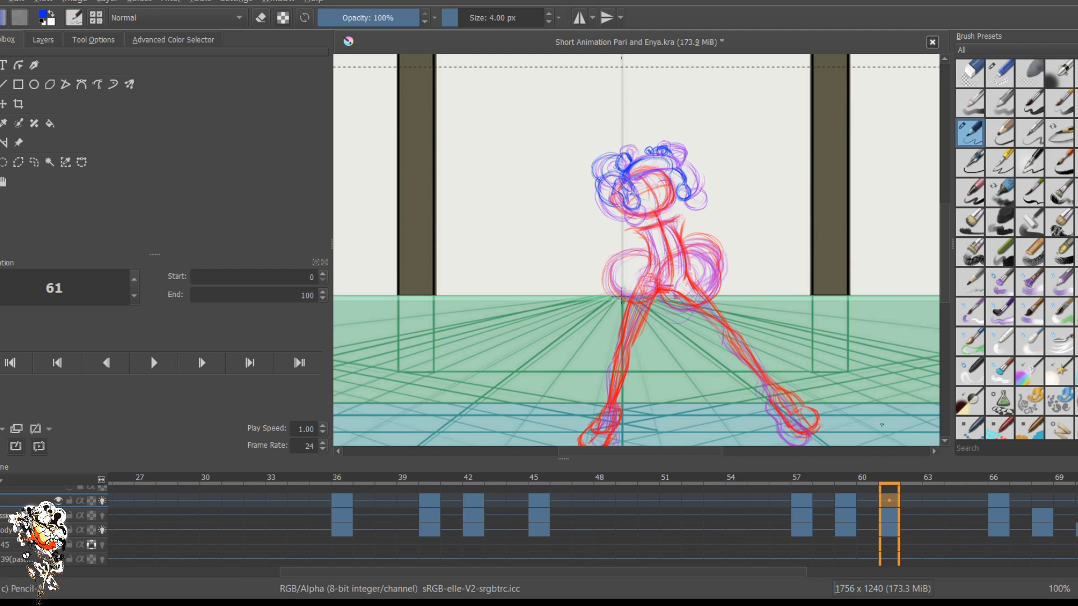
Step: Flip between frames 59, 61 and 66 to compare the head positions, ending on frame 61
key("Right")
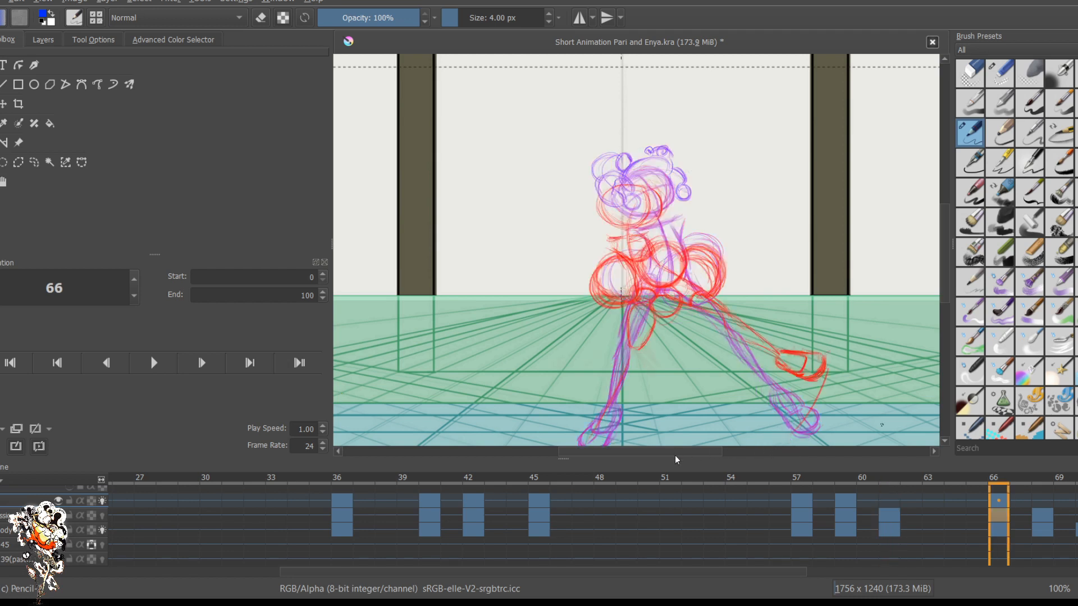
key("Left")
key("Right")
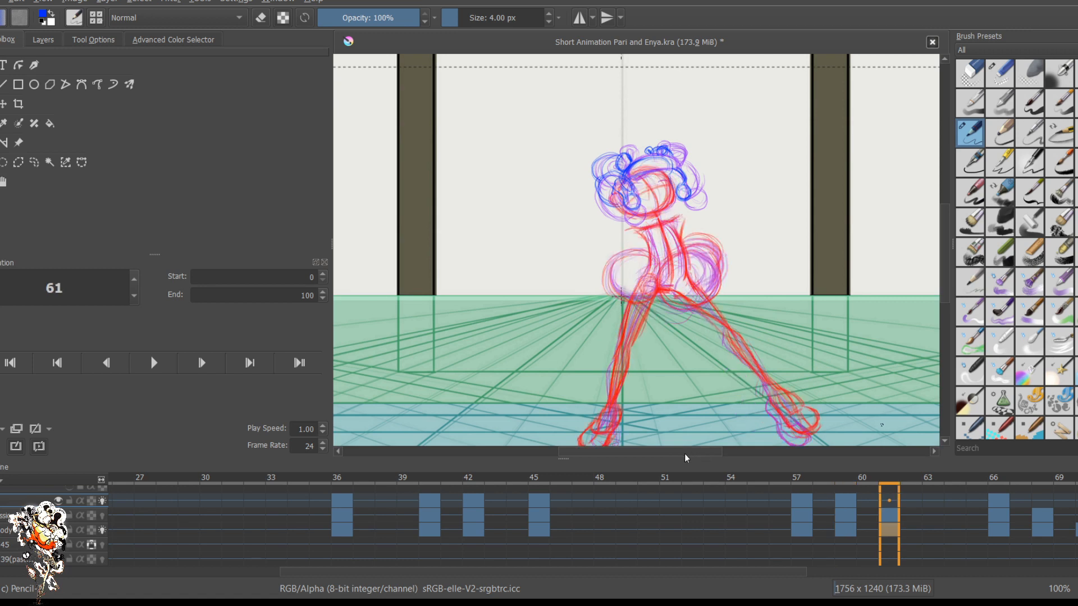
key("Left")
key("Right")
key("Left")
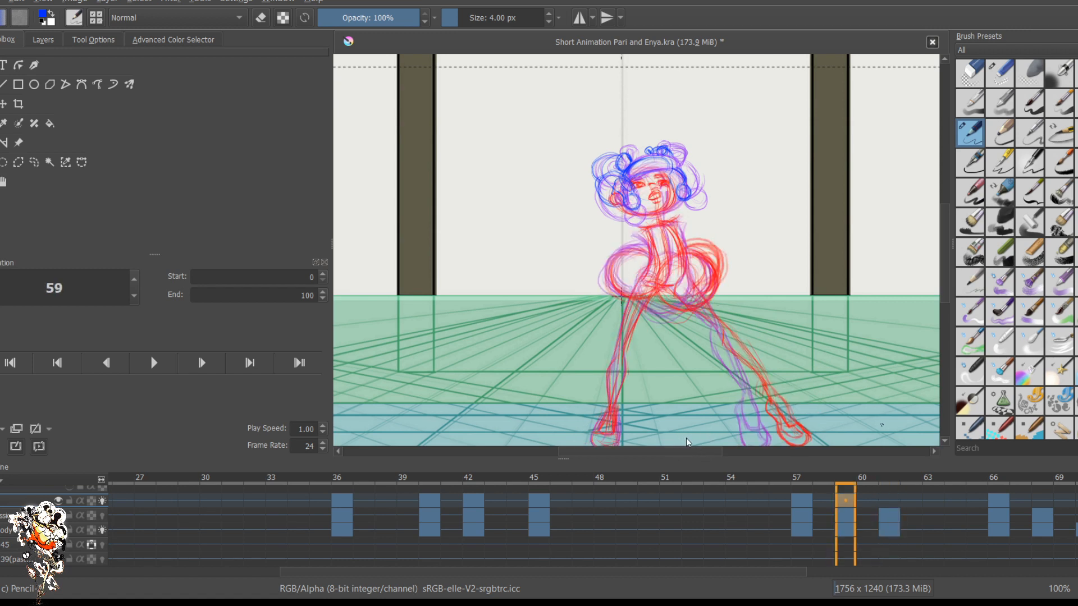
key("Right")
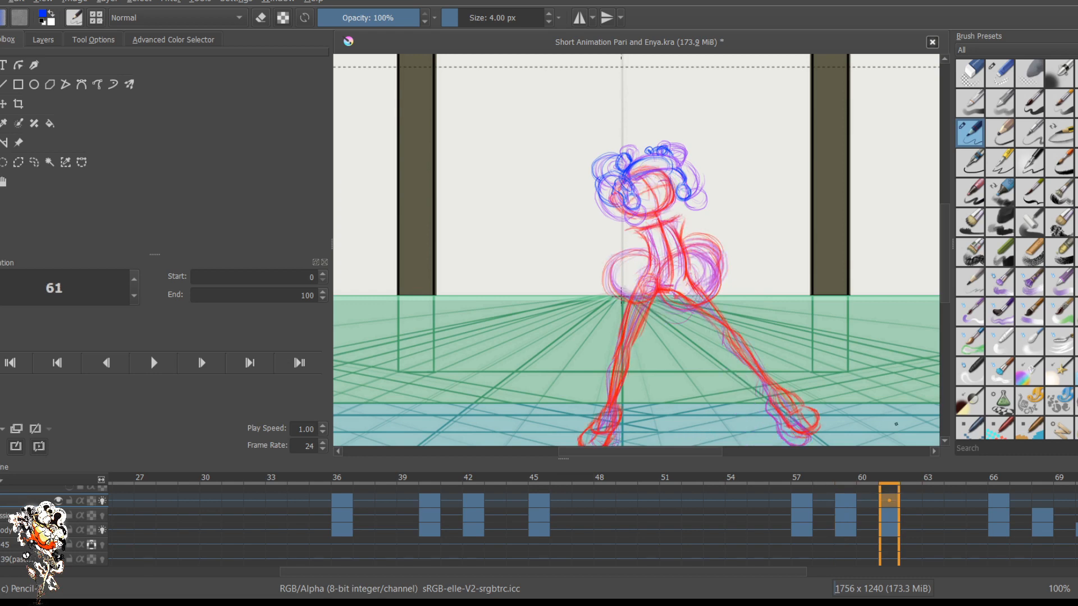
Step: Insert a blank keyframe on the hair layer at frame 61
scroll(668, 154, "up", 2)
scroll(701, 335, "up", 2)
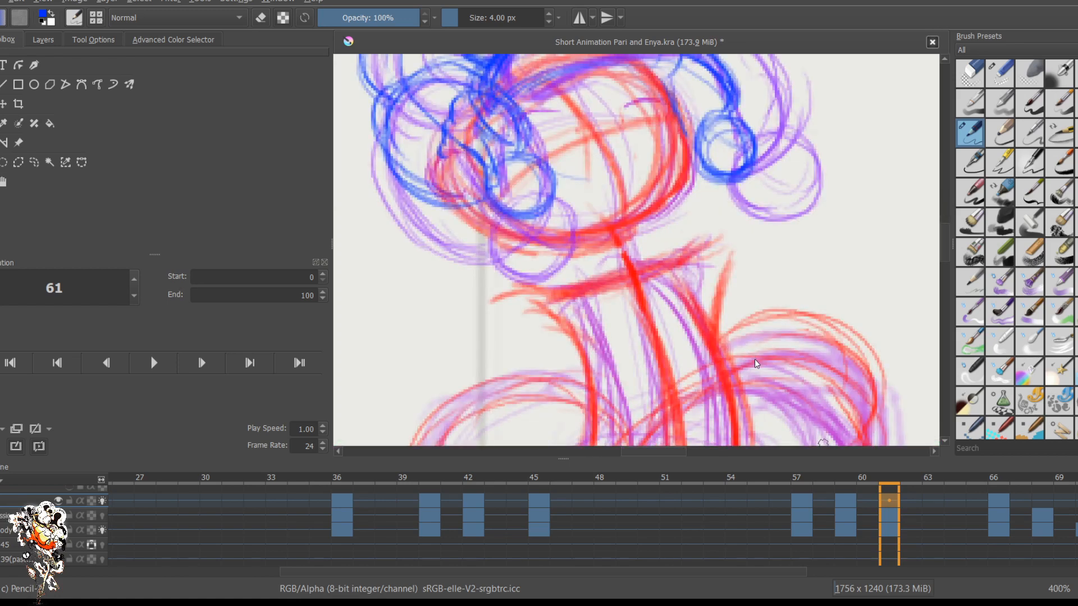
key("ctrl+z")
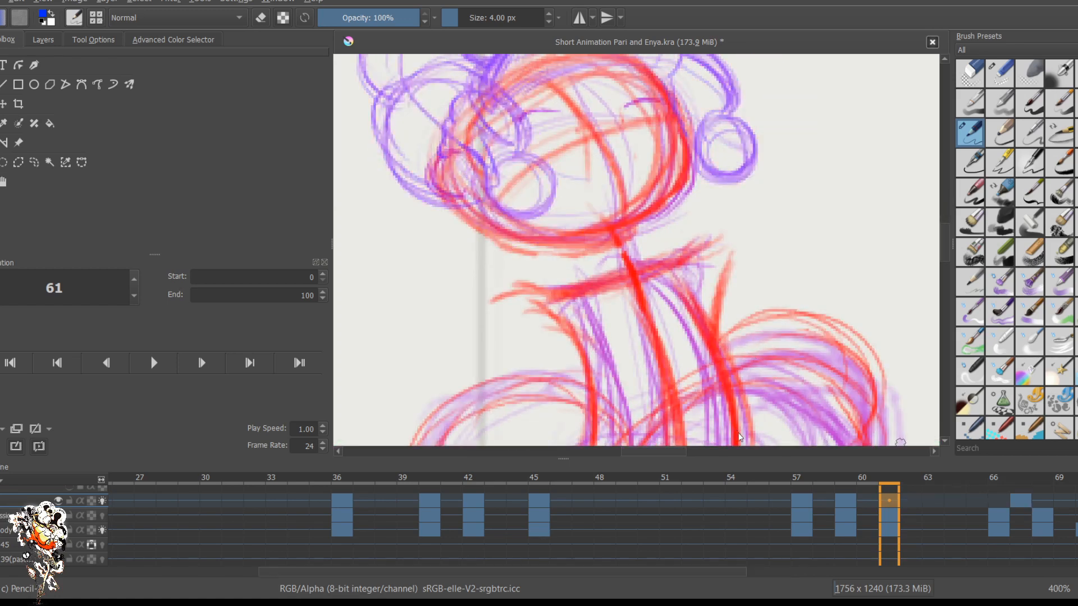
Step: Remove the extra hold before the following hair keyframe so it sits at frame 66, and return to frame 61
key("period")
key("period")
key("period")
key("period")
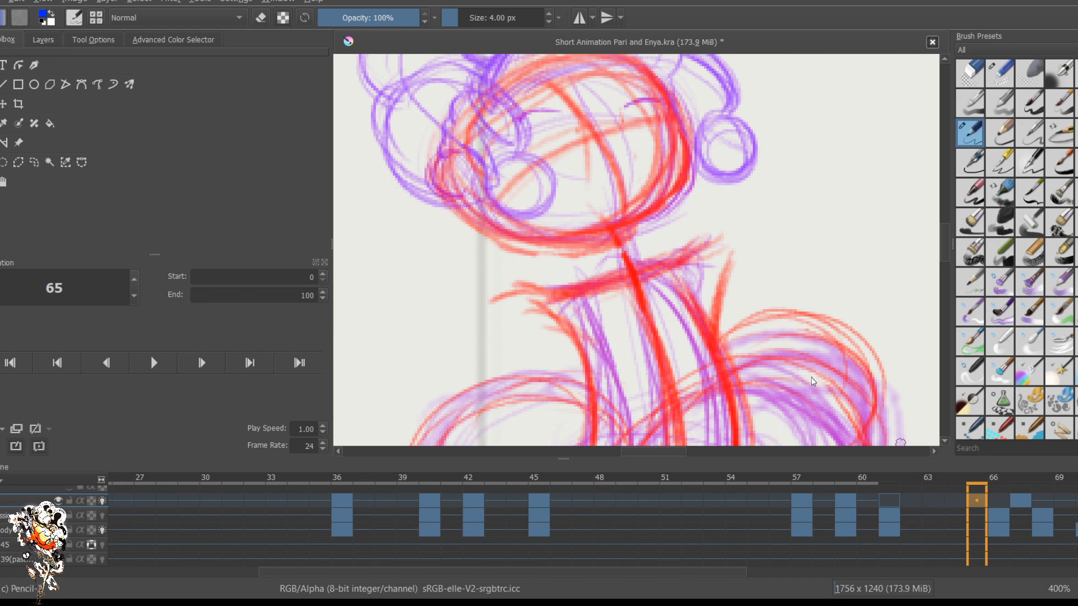
key("comma")
key("comma")
key("comma")
key("comma")
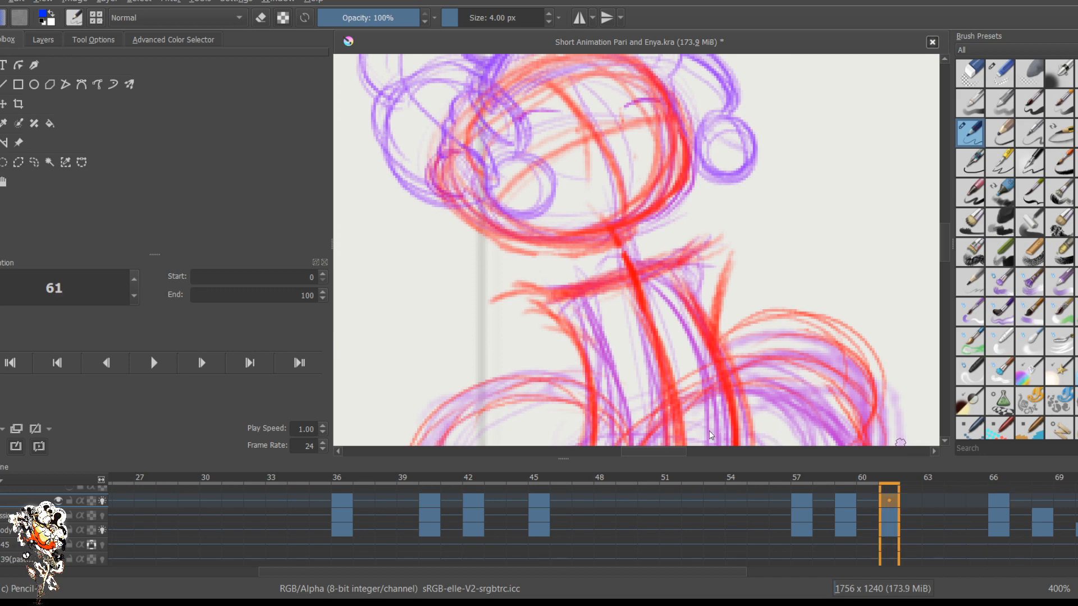
Step: Flip between frames 59 and 61 at 200% zoom to compare the finished curls with the bare head pose
scroll(770, 282, "down", 1)
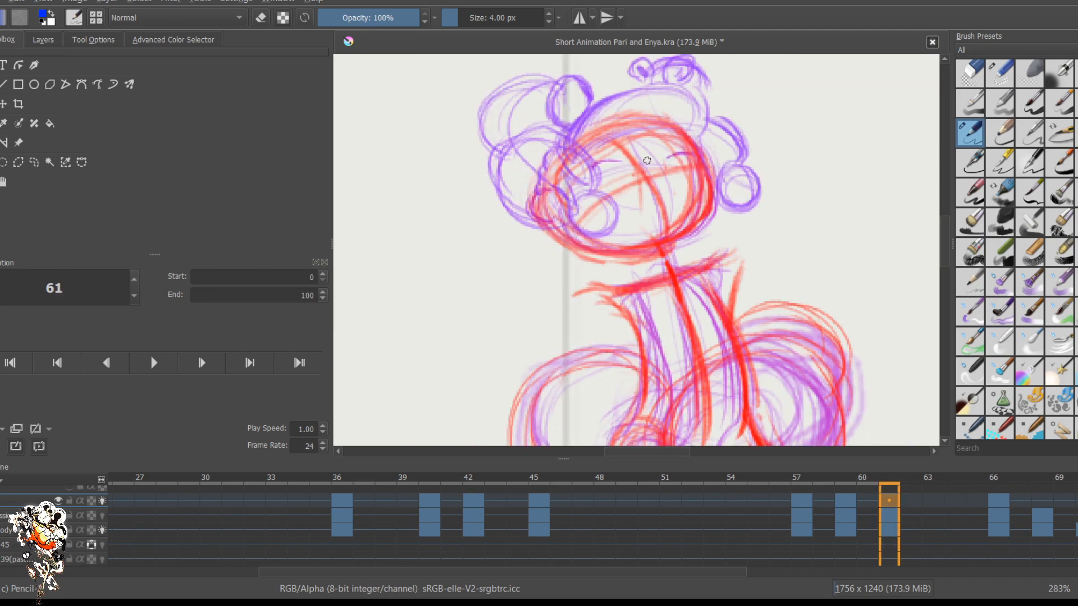
scroll(756, 352, "down", 5)
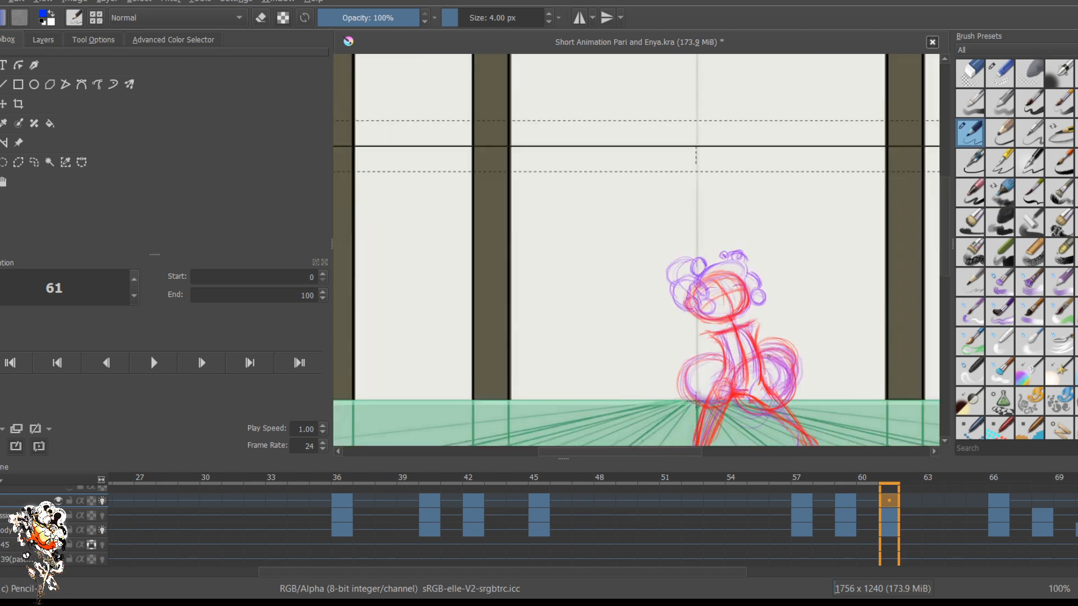
scroll(786, 376, "up", 2)
scroll(791, 382, "up", 2)
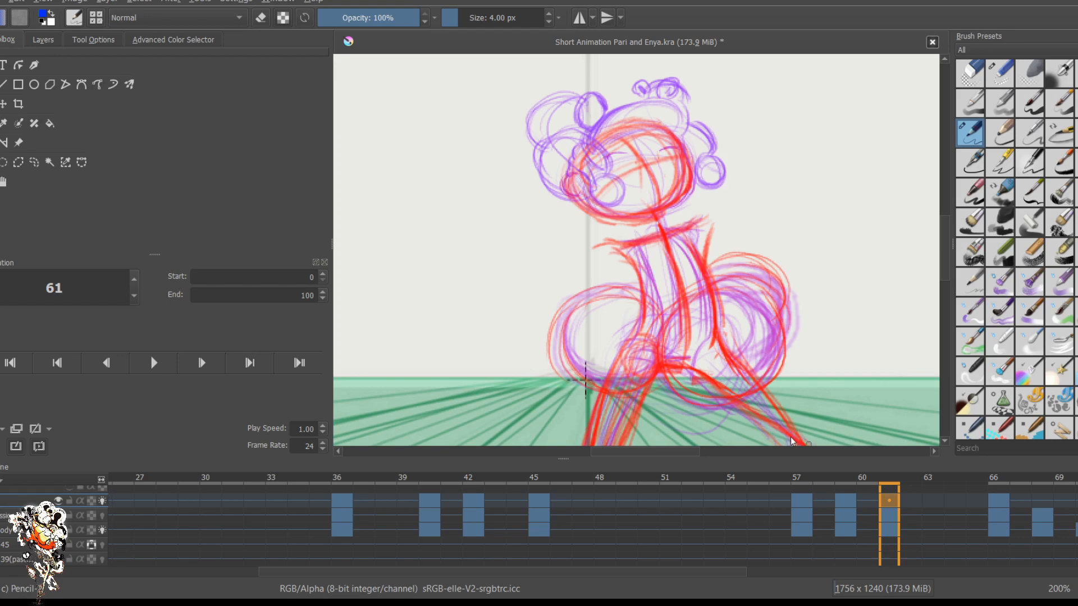
key("alt+Right")
key("alt+Left")
key("alt+Left")
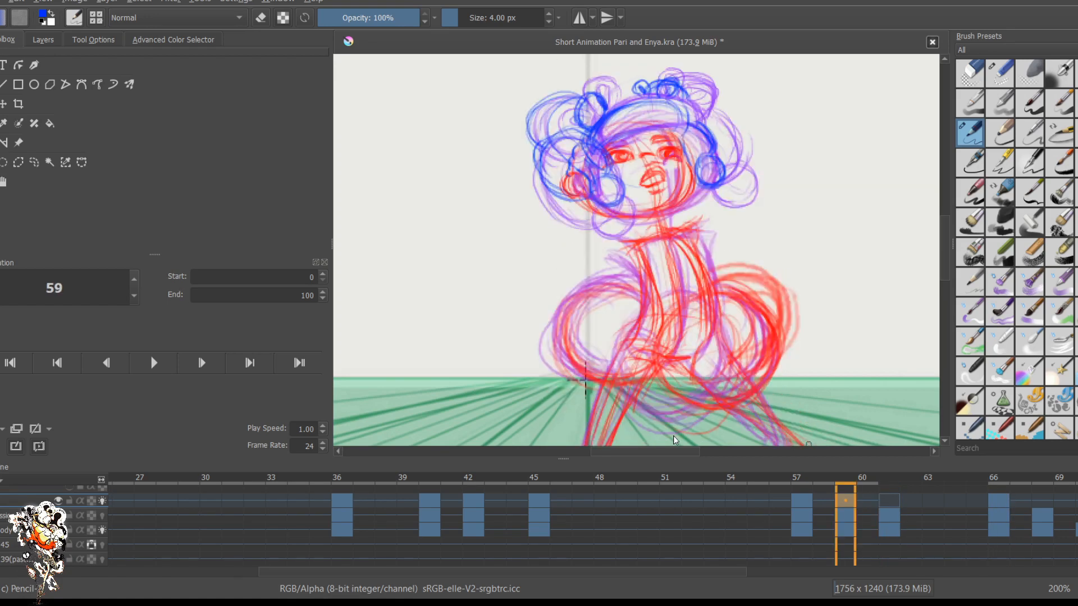
key("alt+Right")
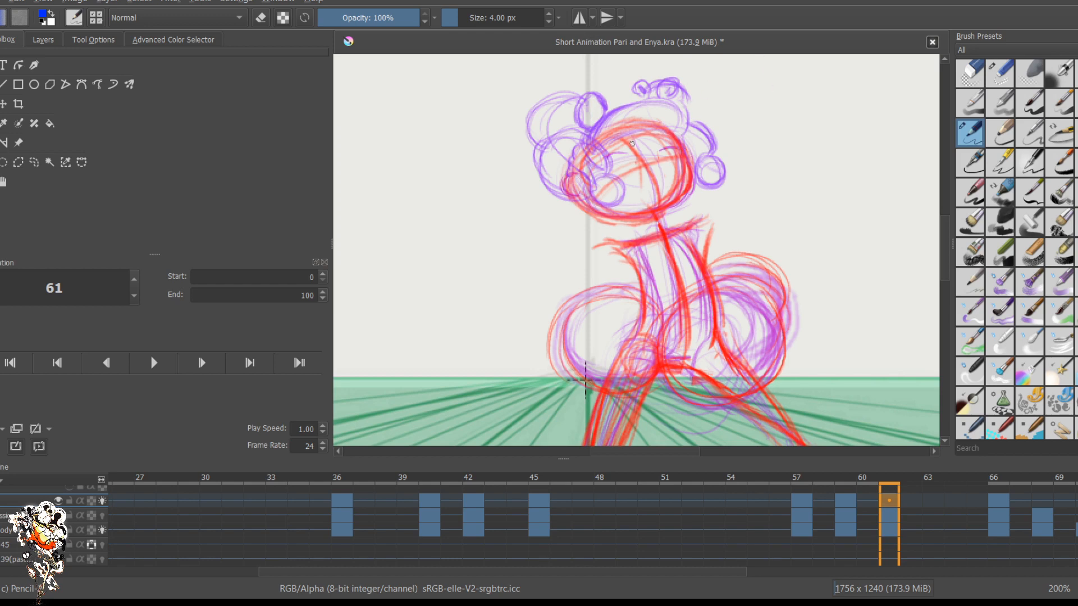
key("alt+Left")
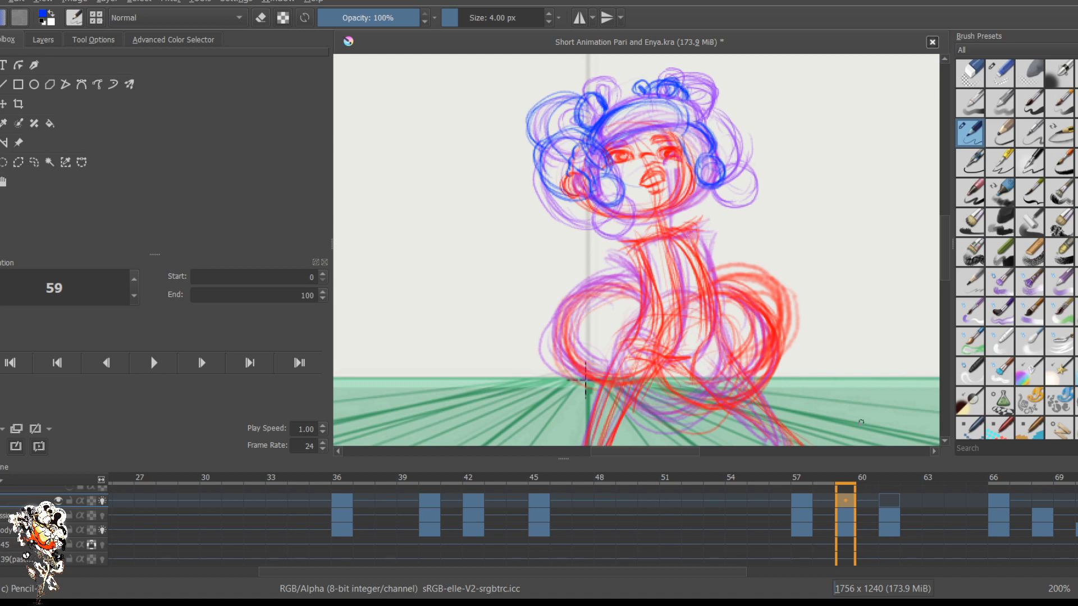
Step: Flip between frames 57, 59 and 61 to compare the hair with the bare head, ending on frame 61
key("Left")
key("Left")
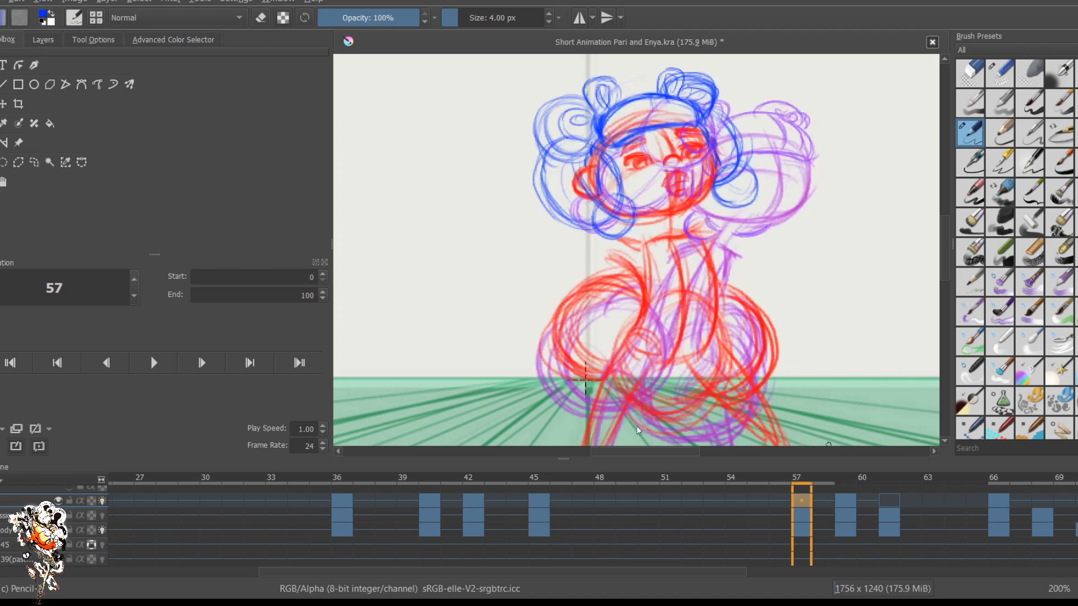
key("Right")
key("Right")
key("Right")
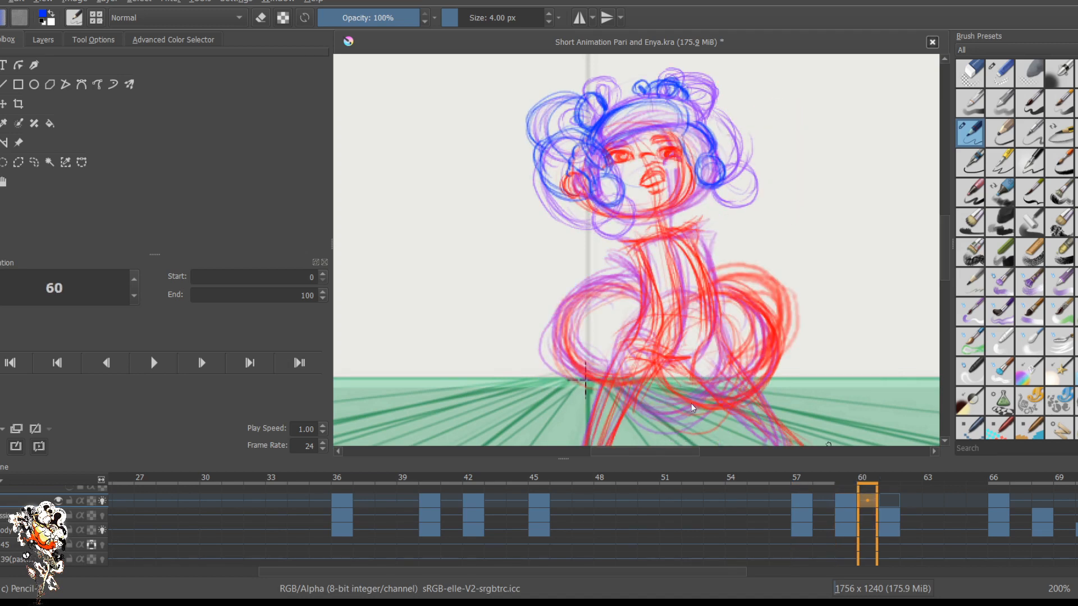
key("Right")
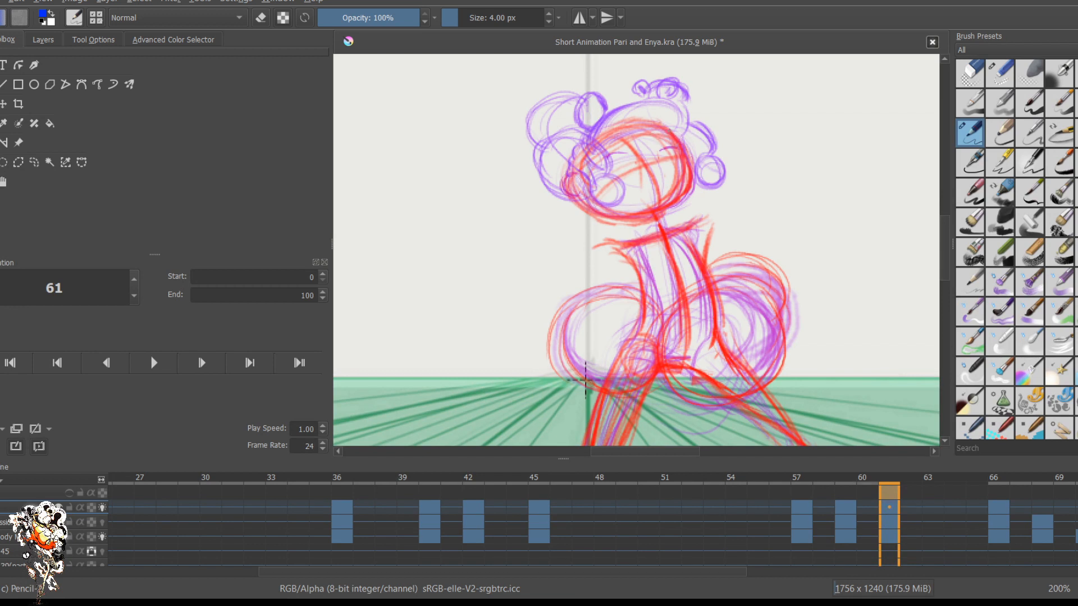
Step: Sketch the blue headband over the crown at frame 61, checking it without onion skin, and extend it down to the ear
left_click_drag(658, 128, 604, 145)
mouse_move(668, 103)
left_mouse_down()
mouse_move(668, 129)
mouse_move(634, 100)
mouse_move(661, 109)
mouse_move(609, 103)
mouse_move(652, 104)
mouse_move(585, 125)
mouse_move(606, 108)
mouse_move(575, 160)
mouse_move(615, 136)
mouse_move(592, 161)
mouse_move(630, 130)
mouse_move(662, 132)
left_mouse_up()
mouse_move(663, 134)
left_mouse_down()
mouse_move(666, 109)
mouse_move(612, 107)
mouse_move(573, 163)
left_mouse_up()
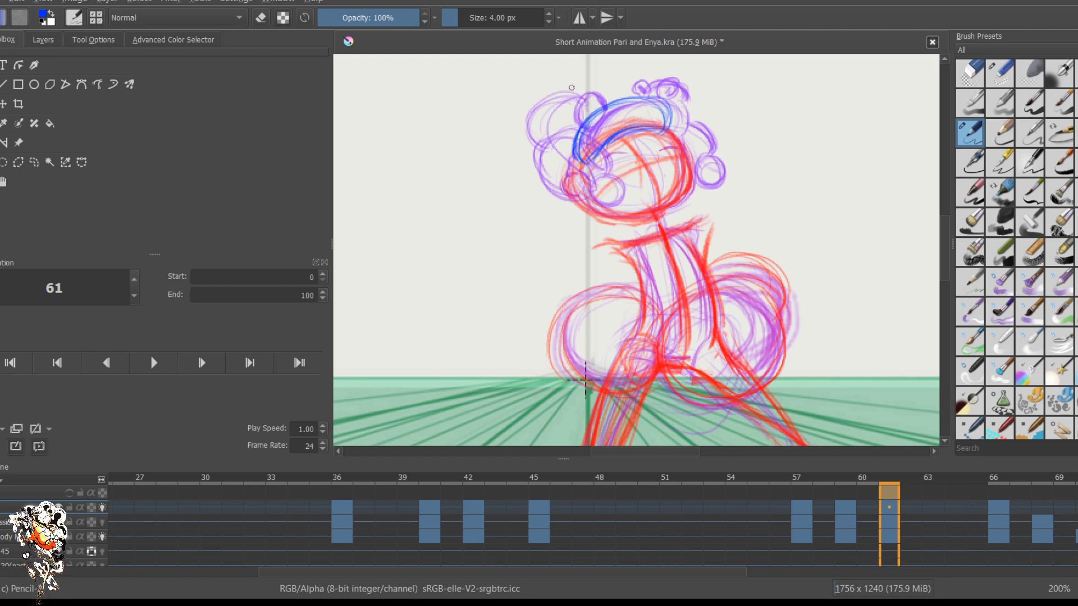
key("ctrl+z")
left_click(102, 507)
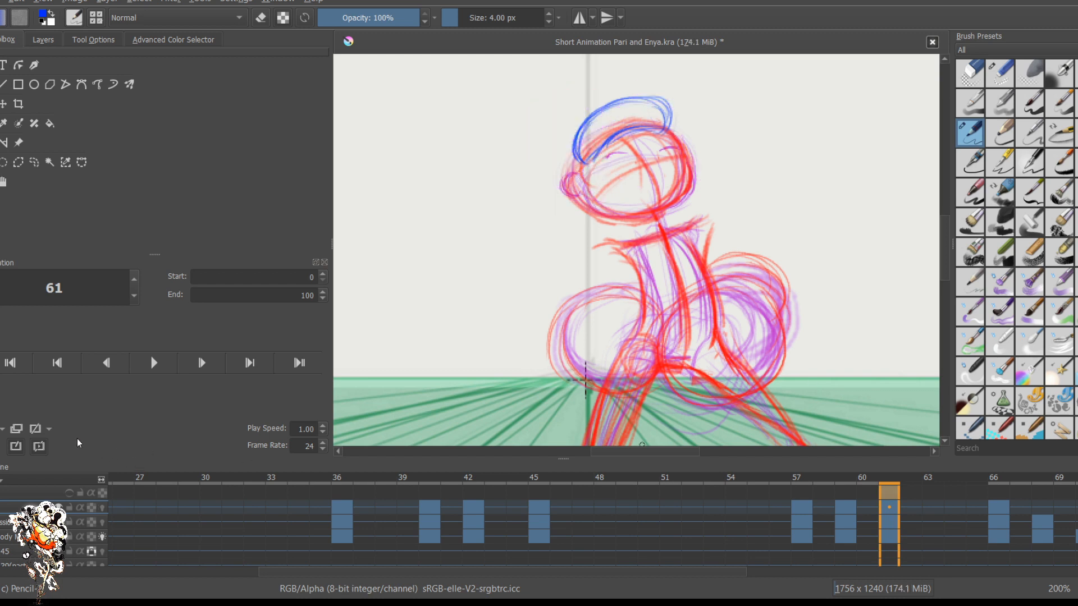
left_click(102, 507)
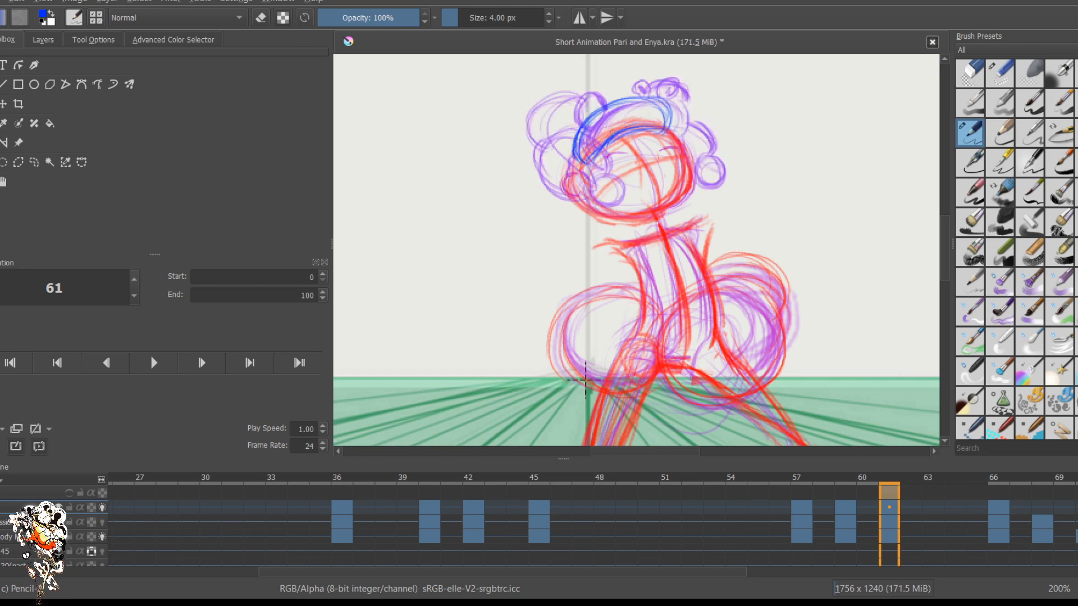
mouse_move(581, 167)
left_mouse_down()
mouse_move(593, 191)
mouse_move(589, 170)
mouse_move(570, 170)
left_mouse_up()
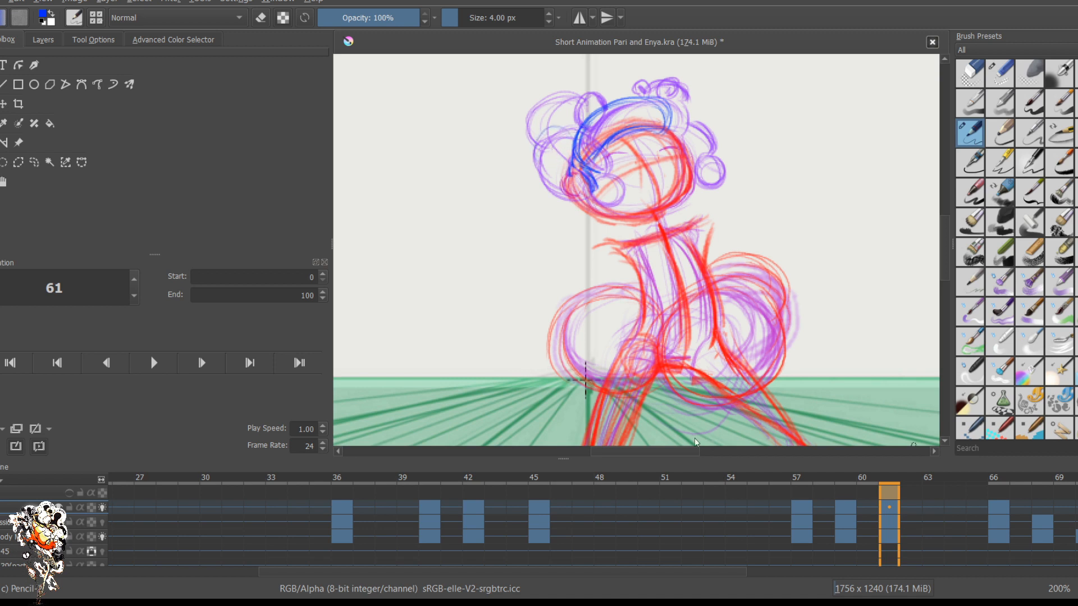
Step: Compare with the previous hair keyframe and sketch a large round curl behind the ear at frame 61
key("Left")
key("Left")
key("Right")
key("Right")
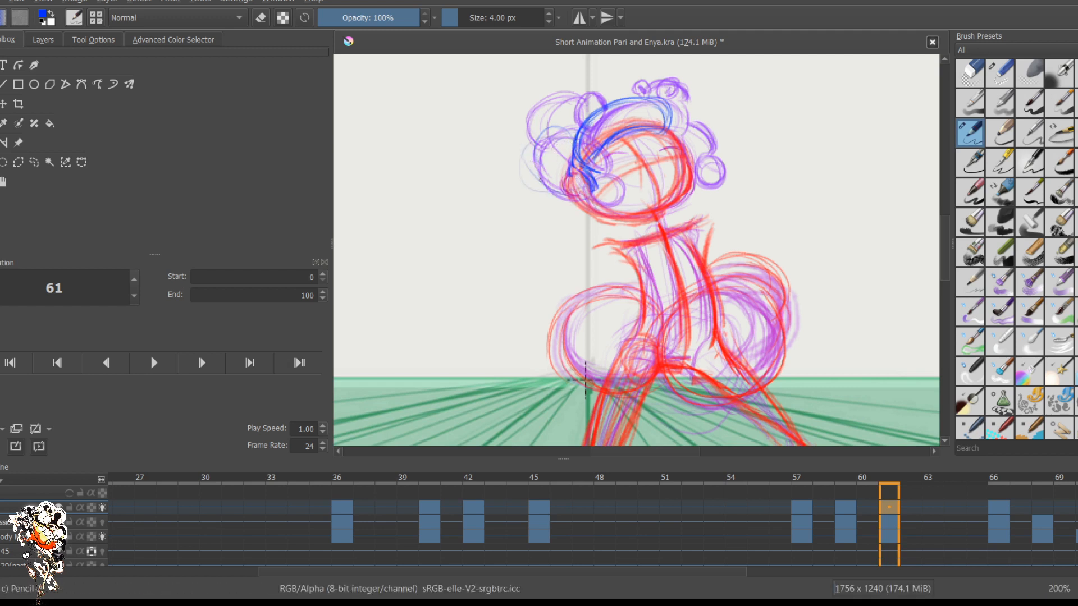
mouse_move(537, 138)
left_mouse_down()
mouse_move(533, 179)
mouse_move(558, 177)
mouse_move(558, 135)
mouse_move(553, 184)
mouse_move(518, 157)
mouse_move(562, 144)
mouse_move(519, 168)
left_mouse_up()
mouse_move(569, 129)
left_mouse_down()
mouse_move(511, 188)
mouse_move(550, 174)
mouse_move(543, 188)
left_mouse_up()
left_click_drag(526, 141, 514, 171)
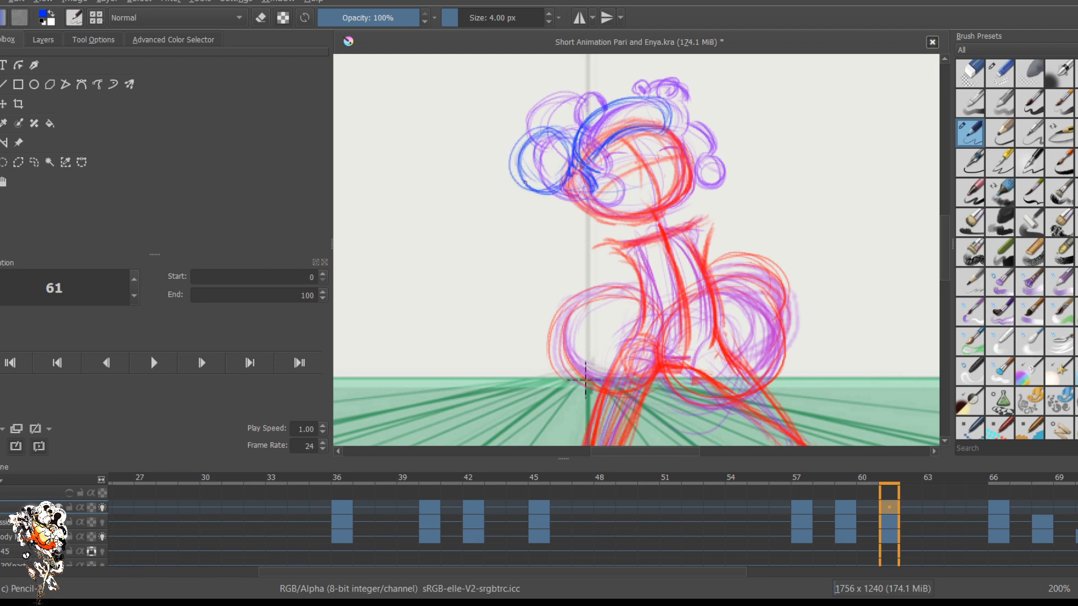
Step: Sketch overlapping round curls over the ear and cheek below the headband at frame 61
mouse_move(586, 144)
left_mouse_down()
mouse_move(543, 186)
mouse_move(570, 205)
left_mouse_up()
mouse_move(575, 144)
left_mouse_down()
mouse_move(625, 156)
mouse_move(600, 191)
left_mouse_up()
mouse_move(623, 155)
left_mouse_down()
mouse_move(609, 202)
mouse_move(596, 208)
left_mouse_up()
mouse_move(558, 161)
left_mouse_down()
mouse_move(566, 209)
mouse_move(612, 203)
mouse_move(629, 175)
mouse_move(614, 164)
mouse_move(605, 191)
mouse_move(643, 181)
left_mouse_up()
mouse_move(621, 146)
left_mouse_down()
mouse_move(615, 184)
mouse_move(646, 179)
left_mouse_up()
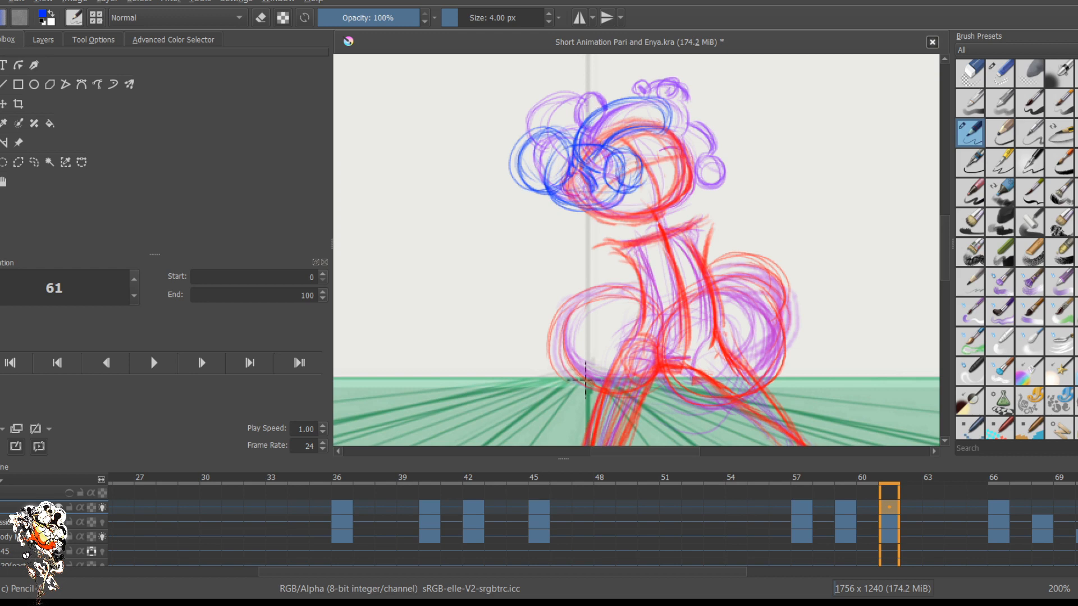
Step: Compare with frame 57, then fill out the curls around the ear and add a small curl atop the headband at frame 61
key("Left")
key("Left")
key("Left")
key("Left")
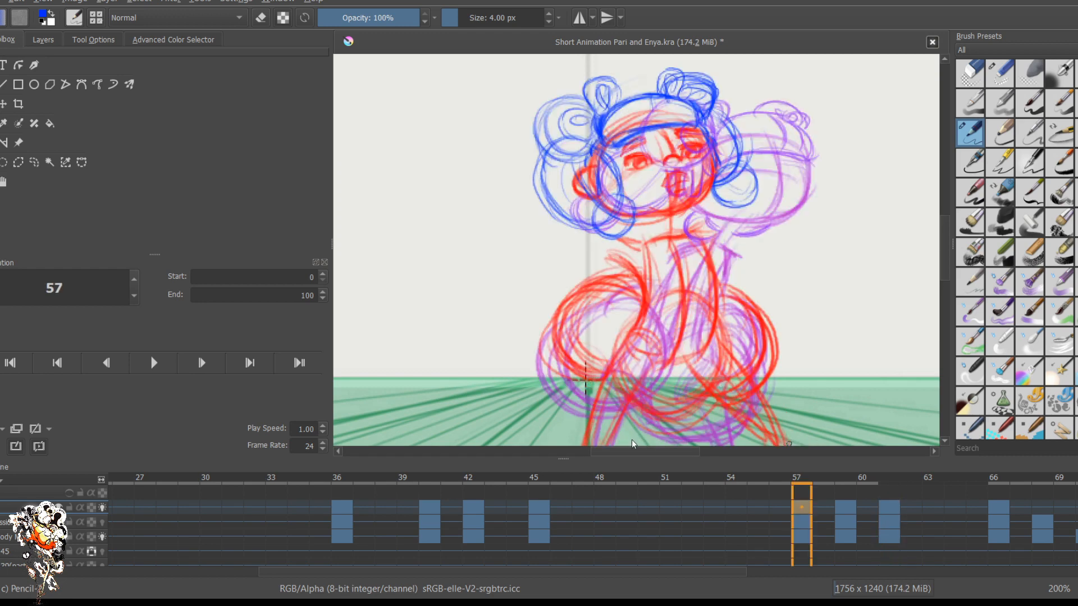
key("Right")
key("Right")
key("Right")
key("Right")
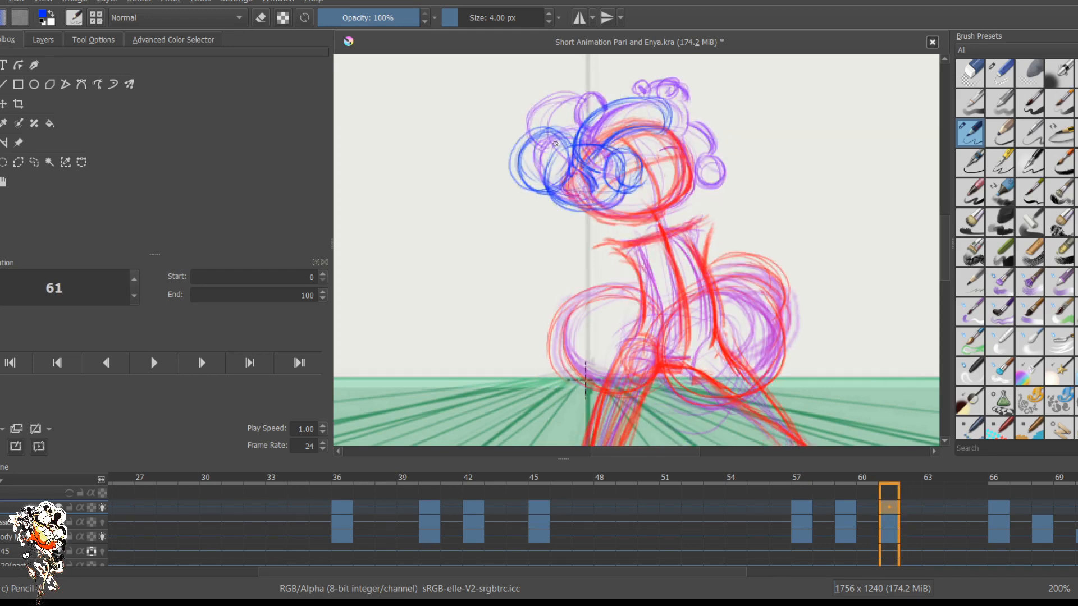
mouse_move(555, 144)
left_mouse_down()
mouse_move(563, 205)
mouse_move(544, 187)
mouse_move(600, 180)
mouse_move(591, 218)
mouse_move(612, 181)
mouse_move(612, 211)
left_mouse_up()
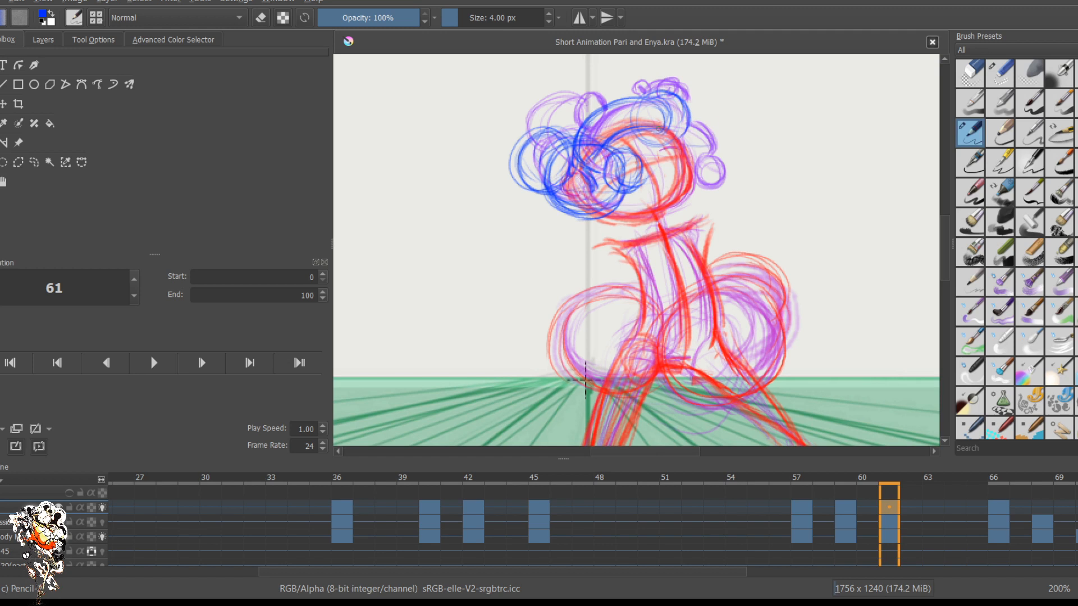
mouse_move(686, 137)
left_mouse_down()
mouse_move(720, 153)
mouse_move(680, 130)
mouse_move(717, 155)
mouse_move(725, 147)
mouse_move(702, 138)
mouse_move(747, 161)
left_mouse_up()
mouse_move(684, 112)
left_mouse_down()
mouse_move(699, 136)
mouse_move(715, 116)
mouse_move(688, 121)
mouse_move(744, 146)
left_mouse_up()
left_click_drag(715, 109, 724, 159)
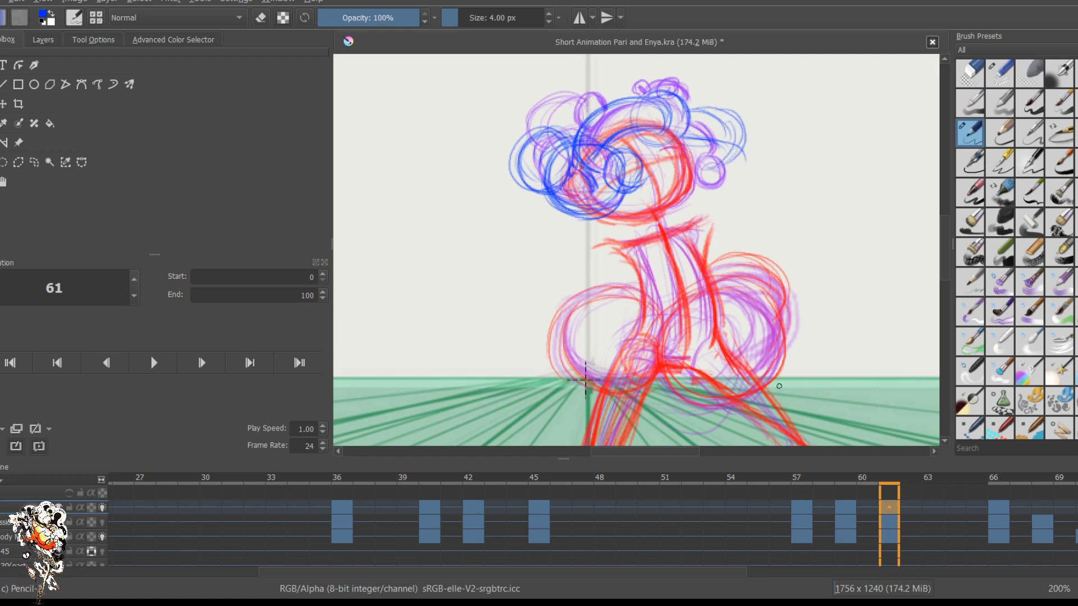
key("comma")
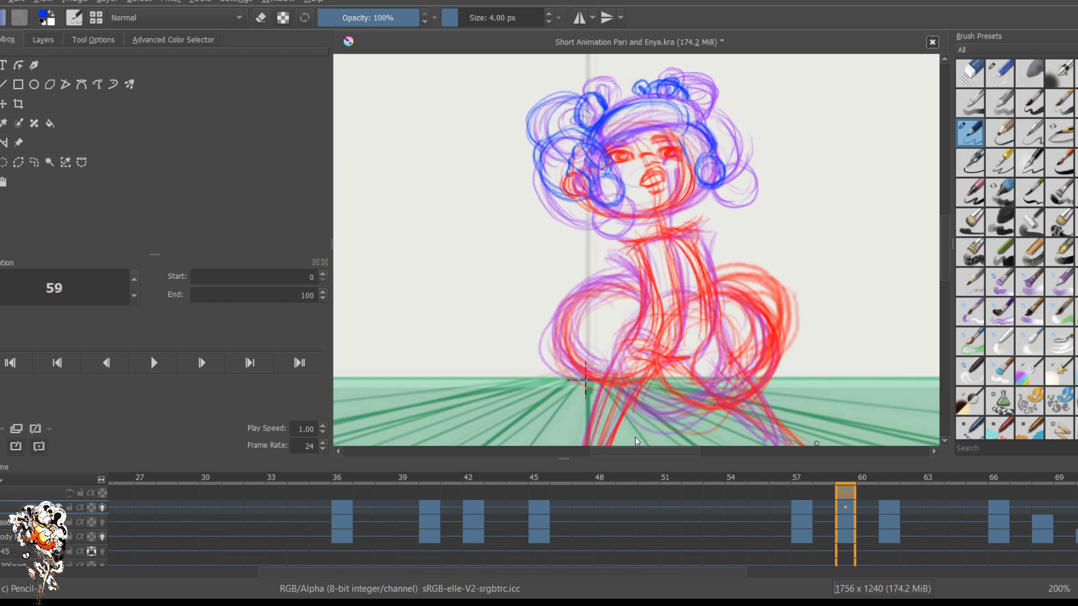
key("comma")
key("period")
key("Right")
key("Right")
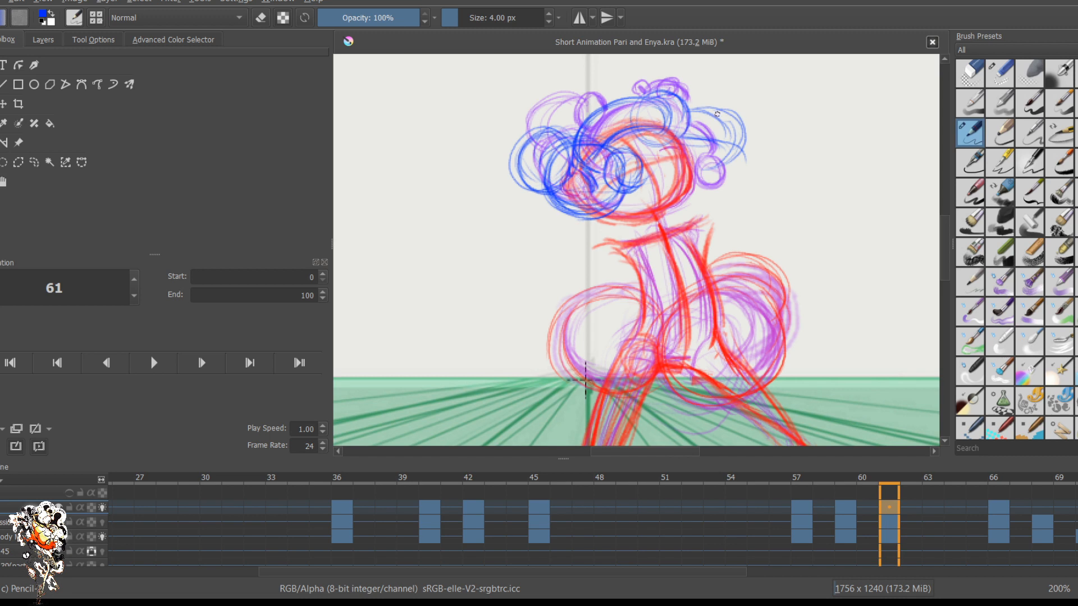
key("e")
mouse_move(792, 130)
left_mouse_down()
mouse_move(723, 103)
mouse_move(703, 134)
mouse_move(642, 137)
mouse_move(663, 142)
mouse_move(638, 136)
mouse_move(630, 111)
left_mouse_up()
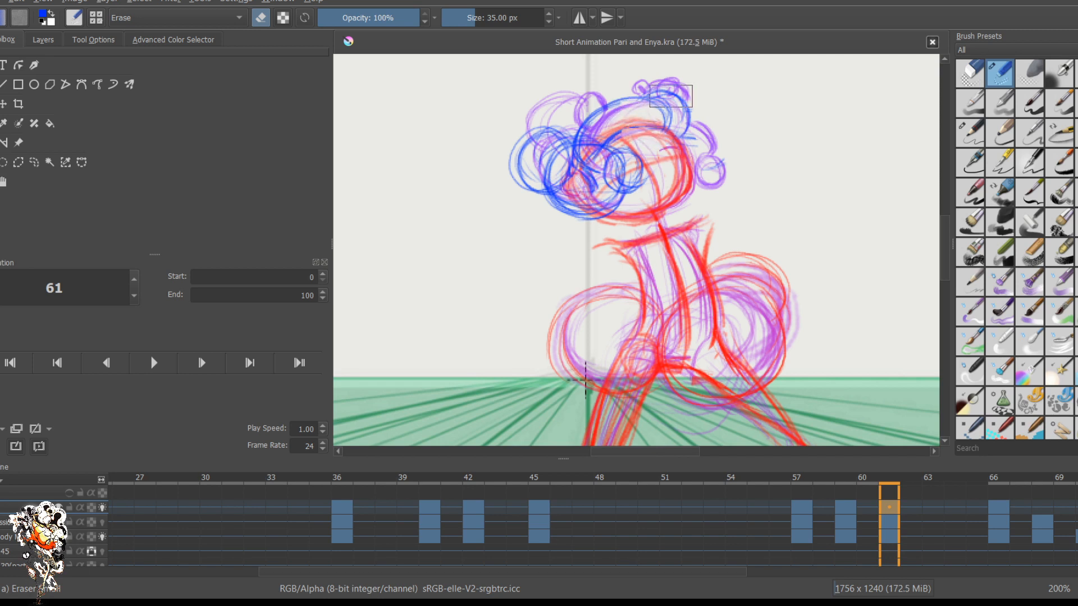
Step: Redraw the curls on the far side of the face close to the head at frame 61, checking them against frame 59
key("slash")
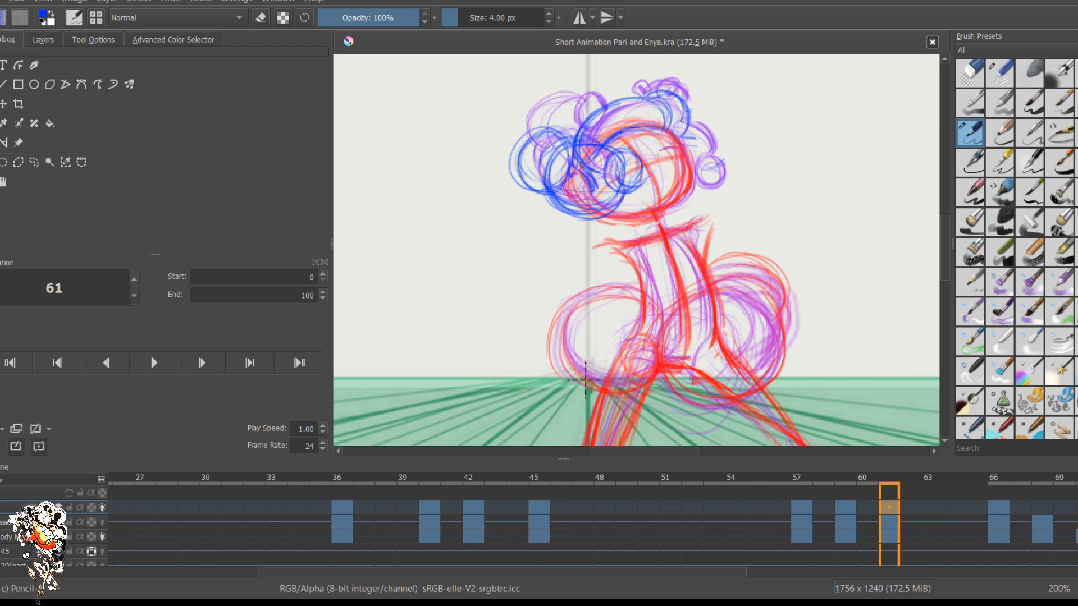
mouse_move(667, 149)
left_mouse_down()
mouse_move(672, 172)
mouse_move(704, 162)
left_mouse_up()
mouse_move(692, 117)
left_mouse_down()
mouse_move(713, 139)
mouse_move(715, 166)
left_mouse_up()
mouse_move(711, 123)
left_mouse_down()
mouse_move(720, 157)
mouse_move(676, 172)
mouse_move(719, 156)
left_mouse_up()
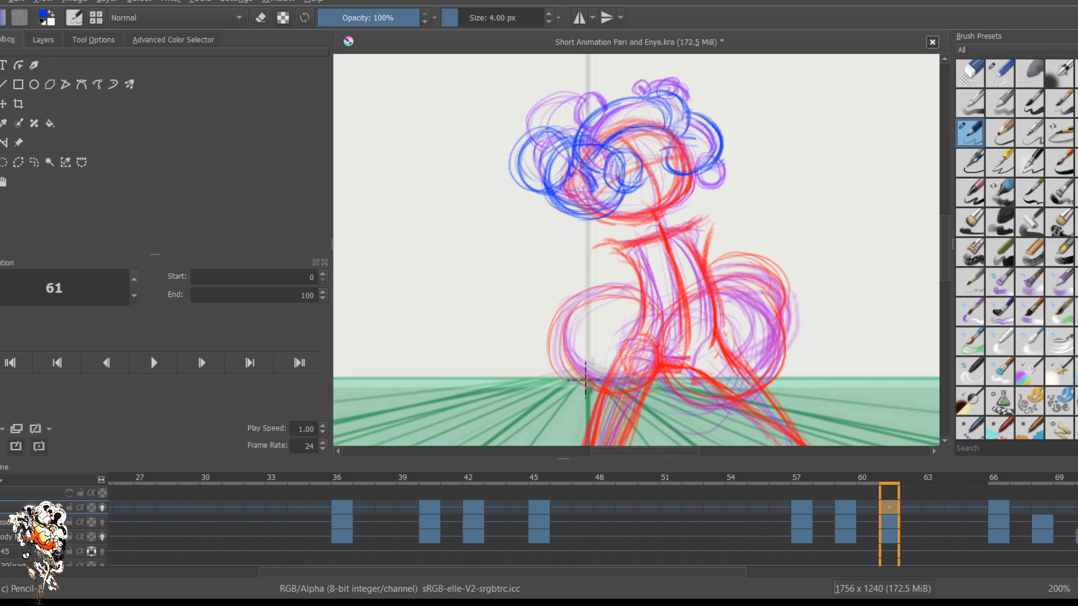
mouse_move(689, 114)
left_mouse_down()
mouse_move(660, 162)
mouse_move(687, 178)
mouse_move(710, 147)
mouse_move(704, 165)
mouse_move(667, 178)
mouse_move(688, 186)
mouse_move(671, 161)
left_mouse_up()
key("comma")
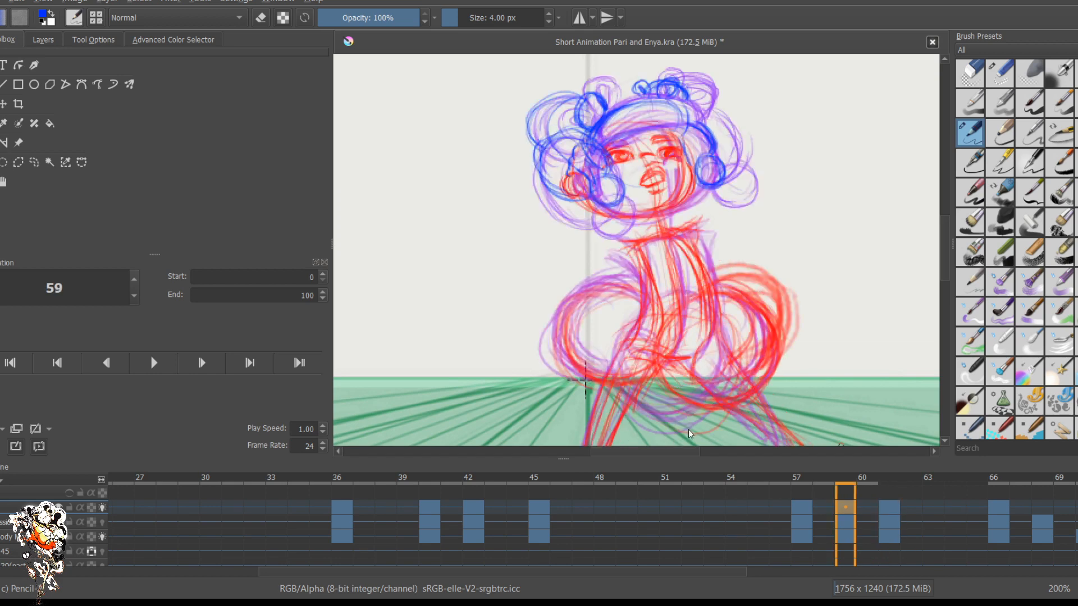
key("period")
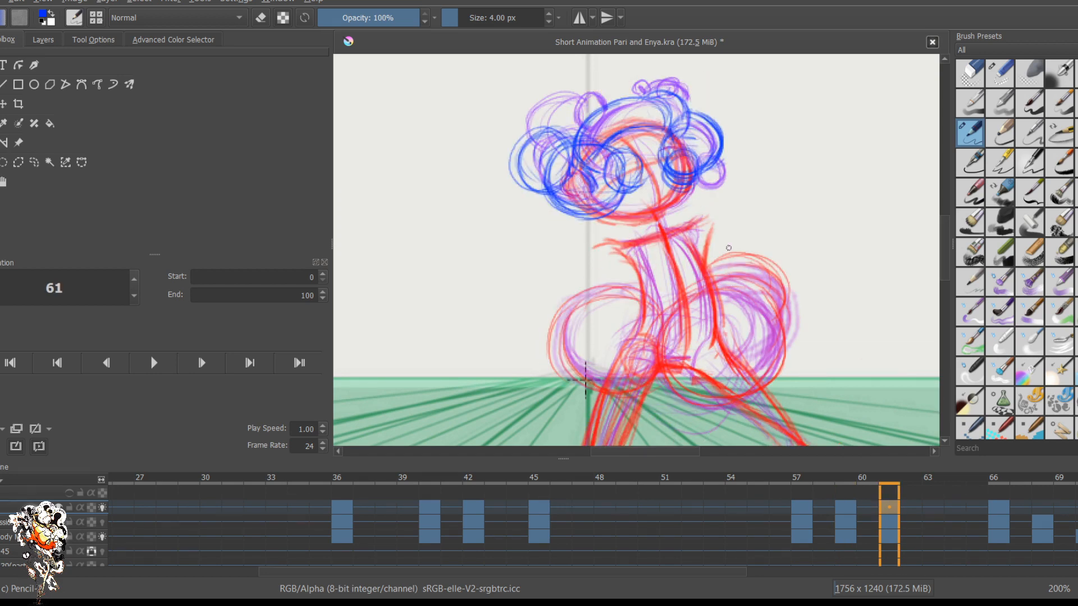
mouse_move(626, 152)
left_mouse_down()
mouse_move(642, 162)
mouse_move(628, 190)
left_mouse_up()
Step: Flip between frames 59, 61 and 66 to compare the new curls with the neighbouring head poses, ending on frame 61
key("period")
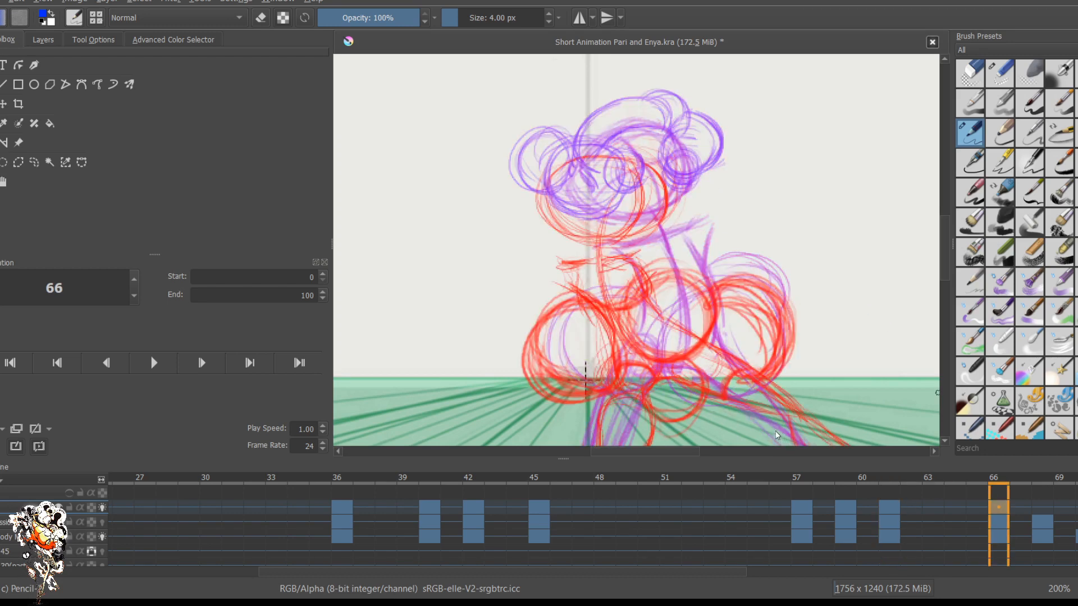
key("comma")
key("comma")
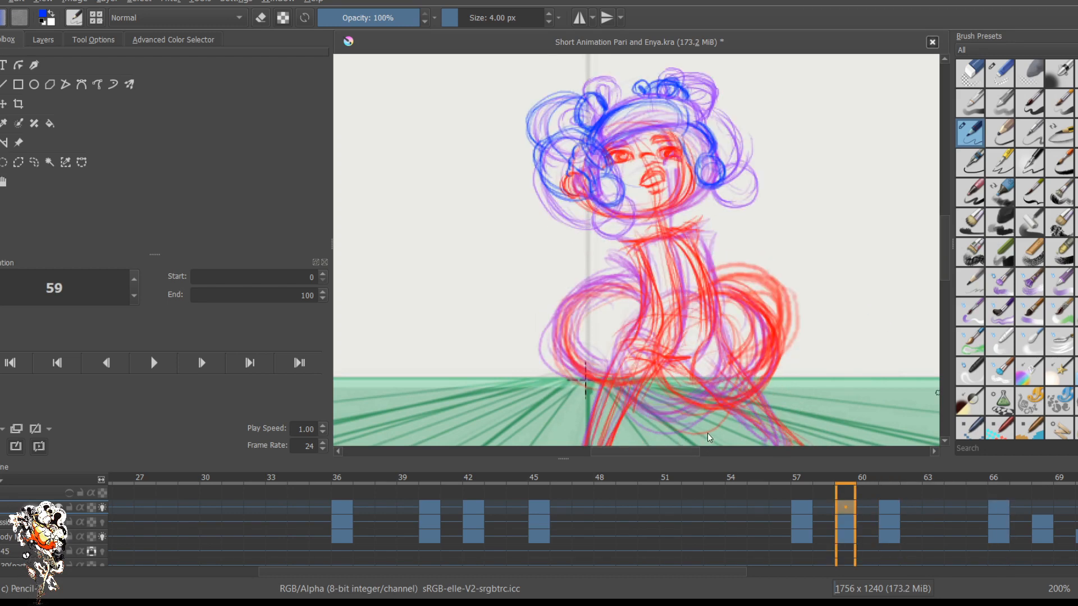
key("period")
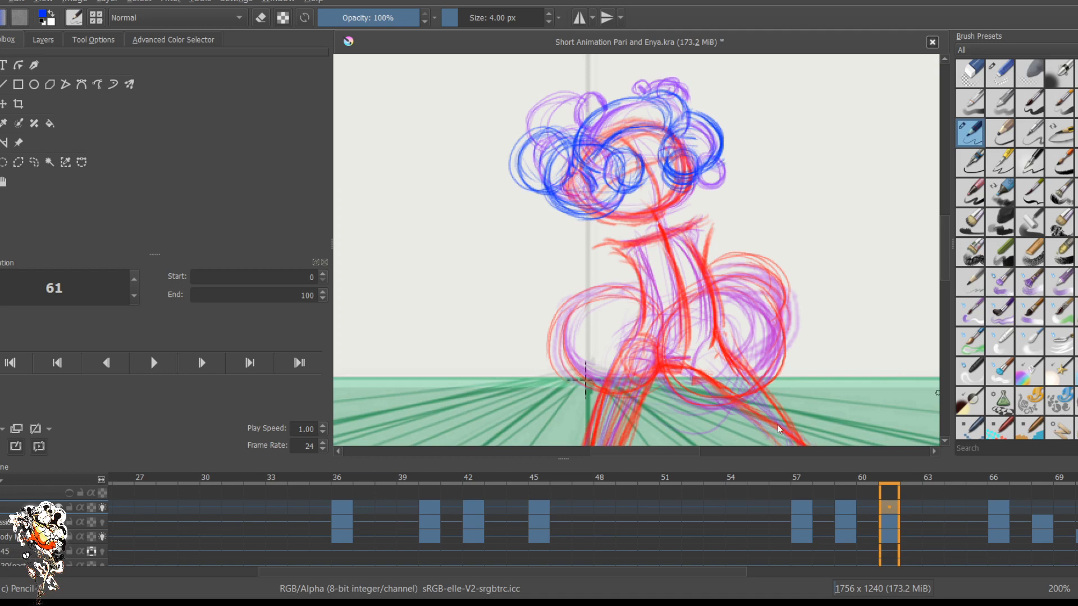
key("period")
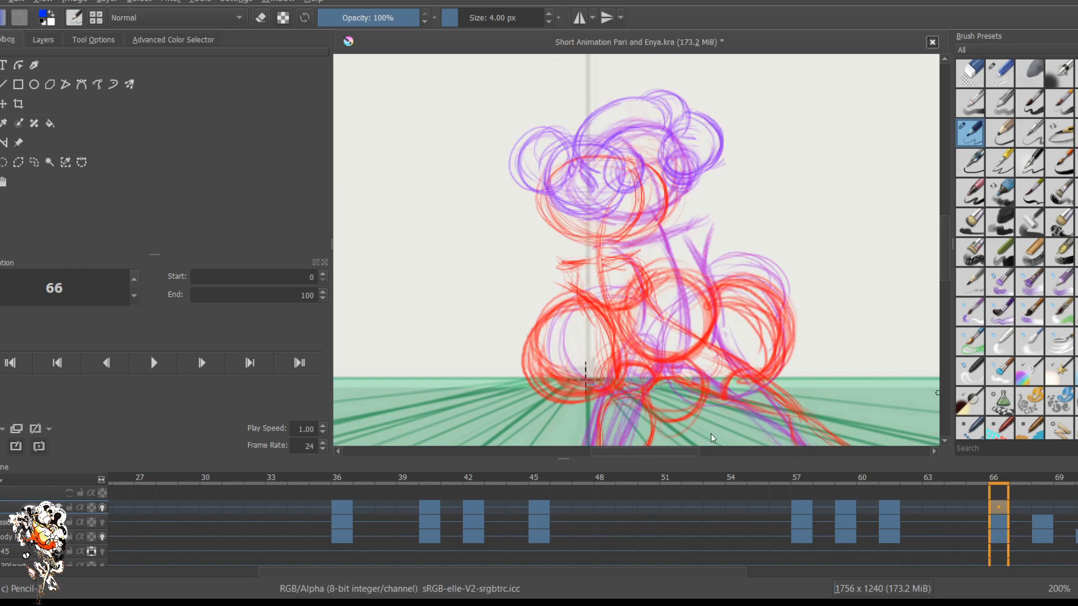
key("comma")
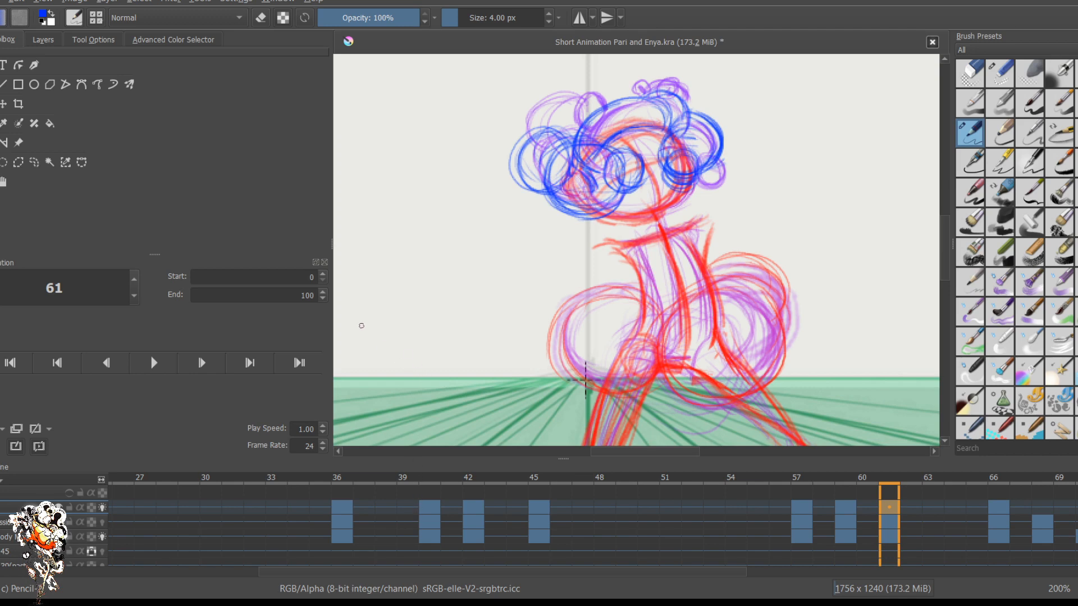
Step: Play the whole animation from frame 0 twice, first at 100% and again at 67% zoom, to review the hair motion
left_click(10, 362)
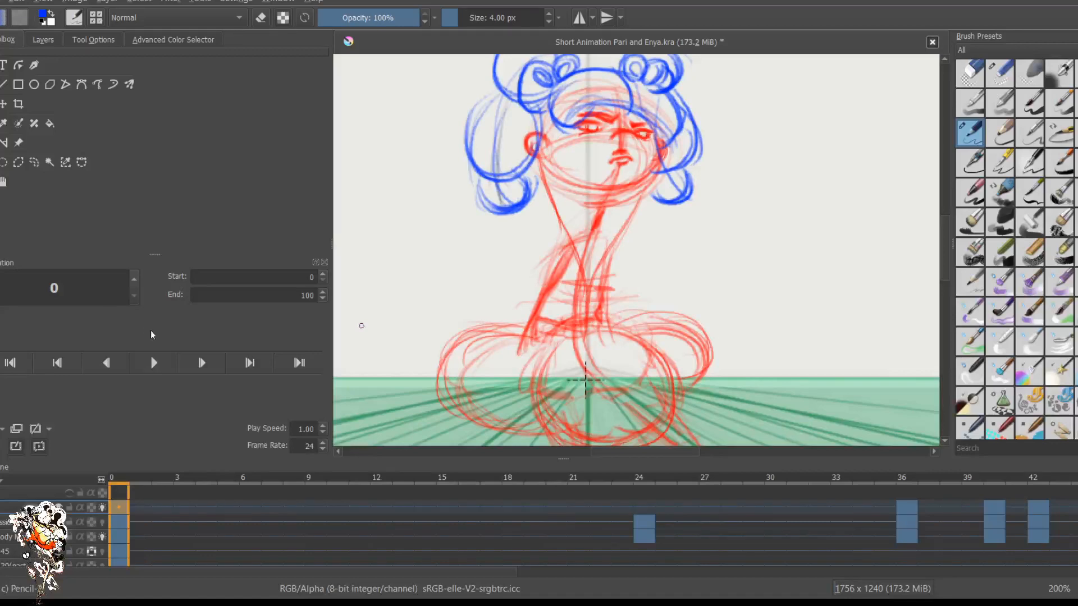
scroll(659, 315, "down", 2)
scroll(660, 315, "up", 1)
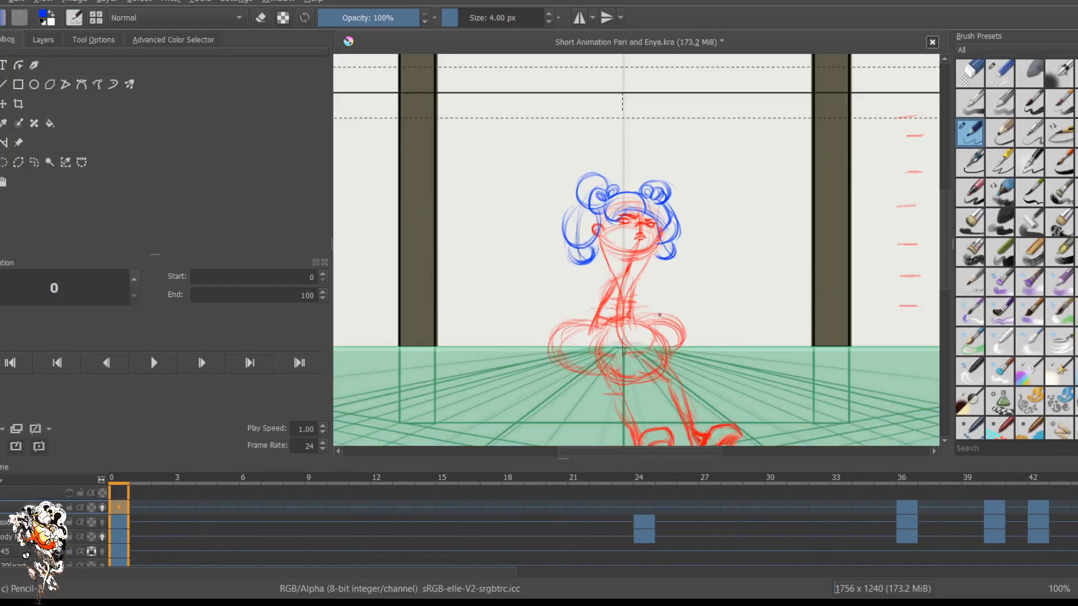
key("space")
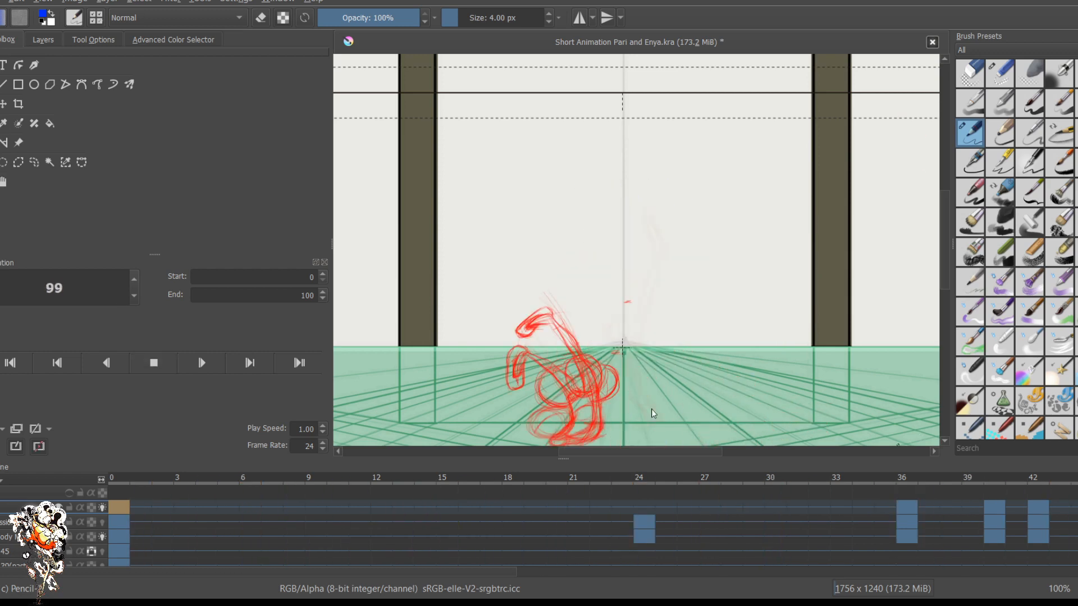
key("space")
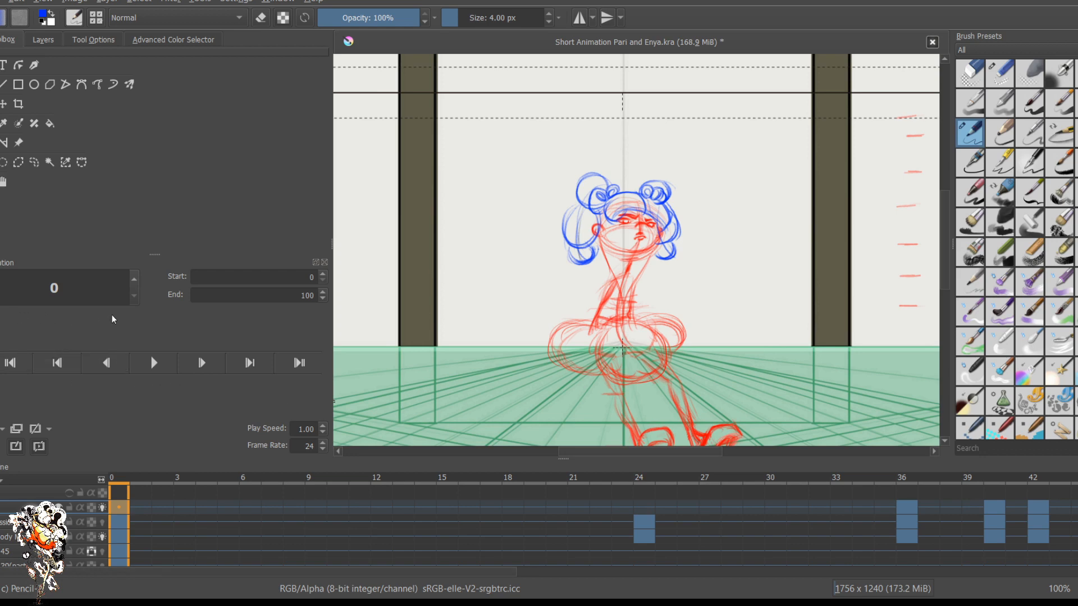
left_click(154, 362)
scroll(581, 345, "down", 1)
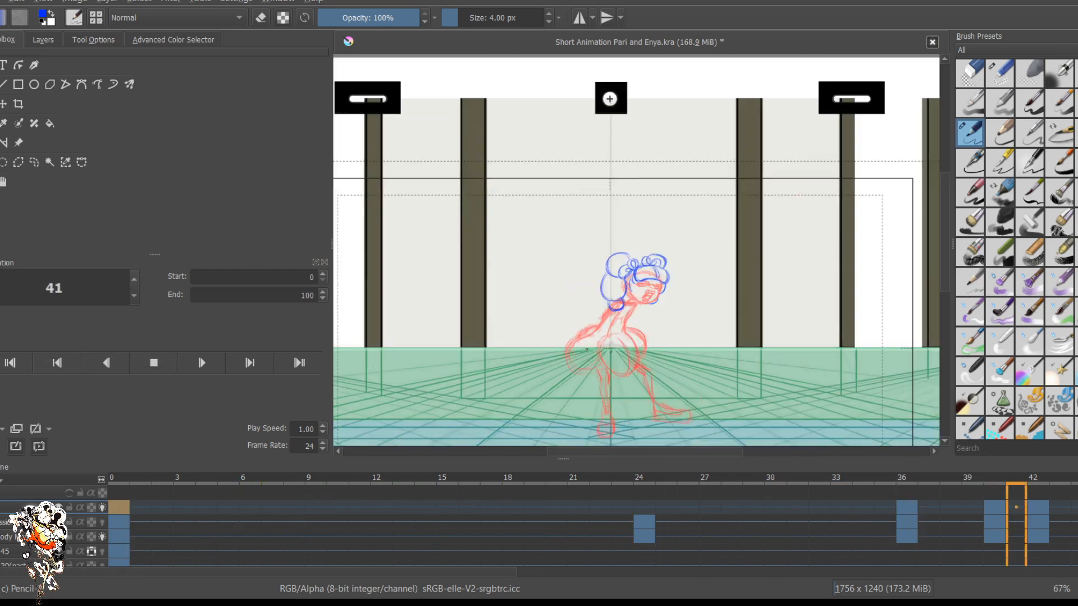
left_click_drag(530, 345, 534, 273)
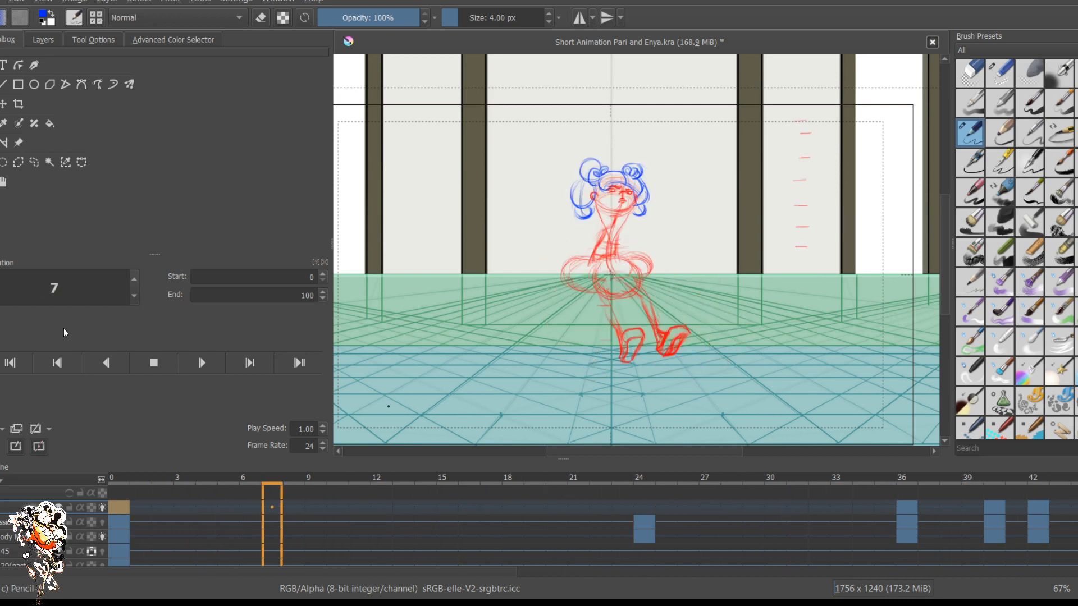
key("space")
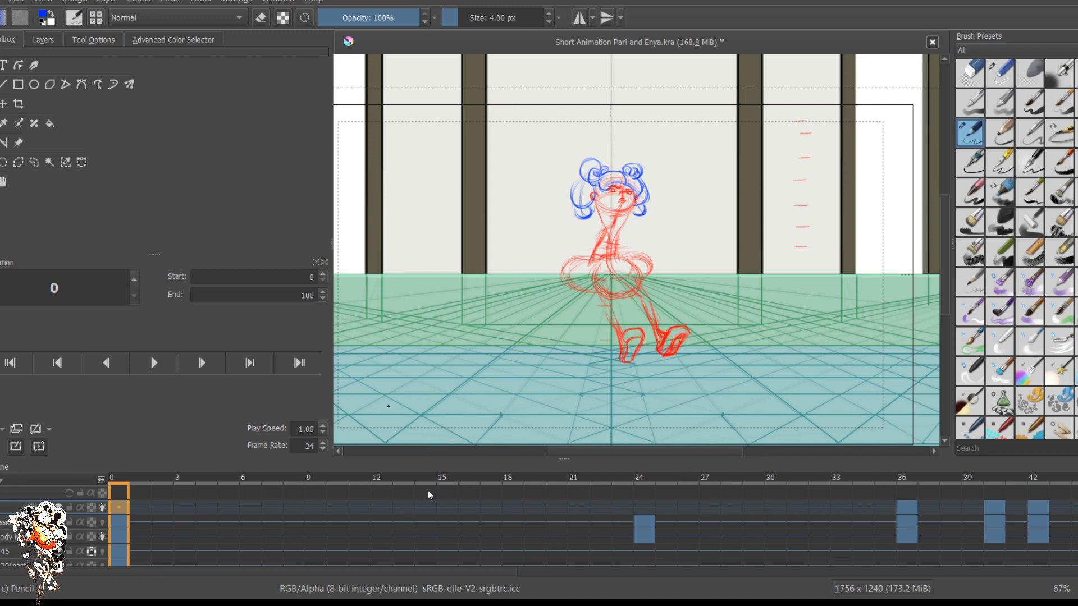
Step: Review the key poses one by one at frames 36, 40, 42, 45, 57, 59 and 61
left_click_drag(505, 571, 693, 571)
left_click(541, 536)
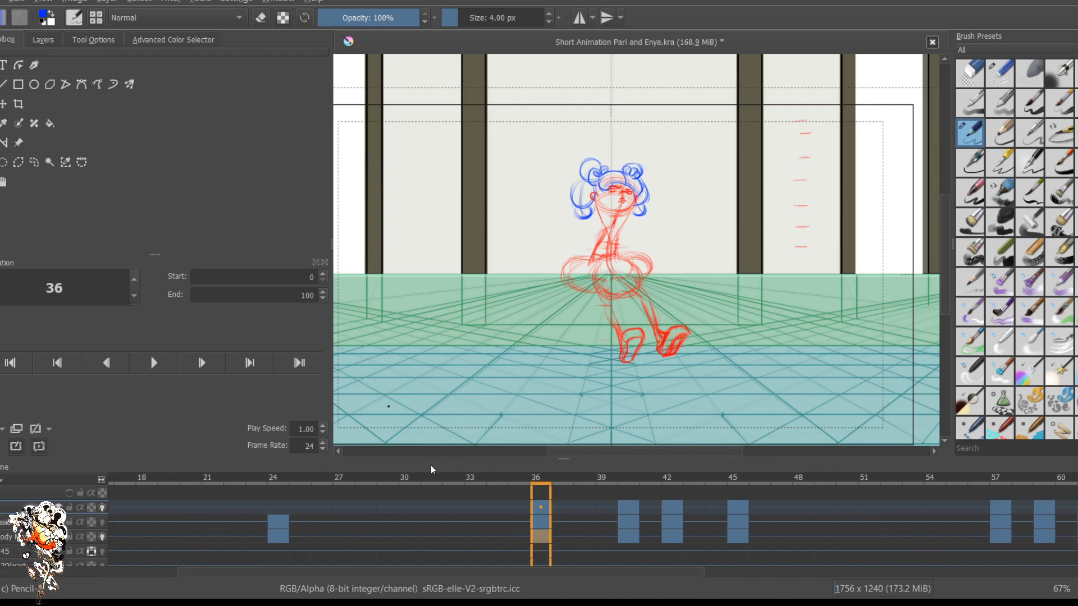
left_click(628, 537)
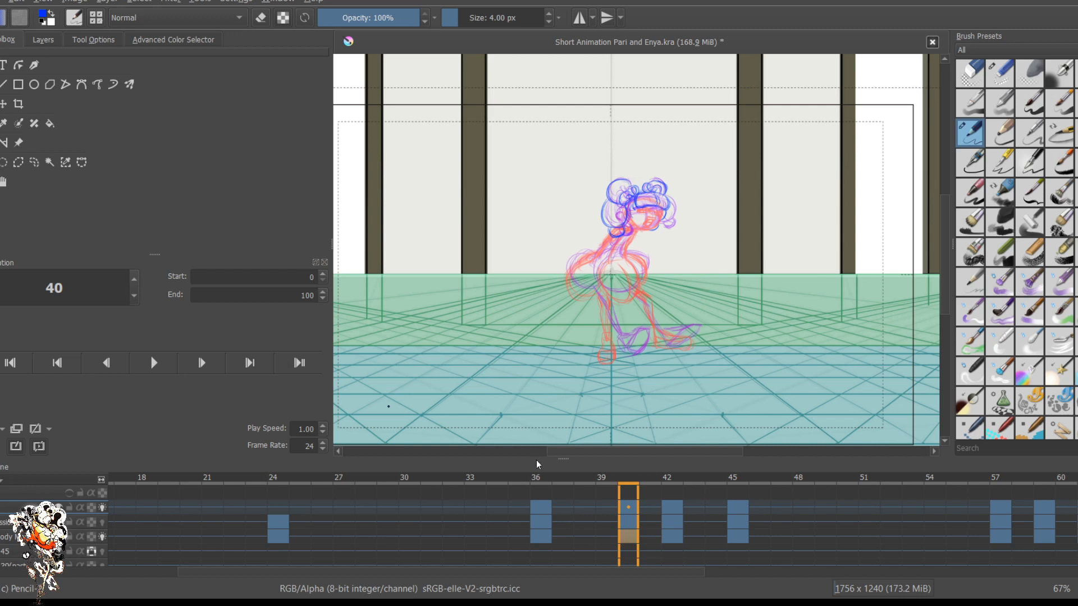
left_click(671, 537)
left_click(738, 536)
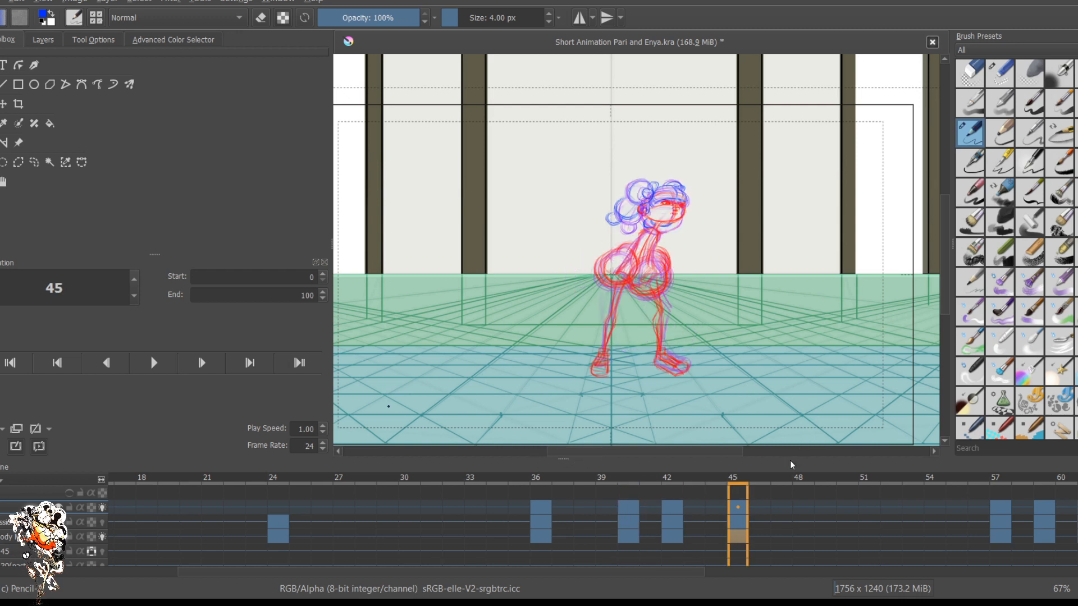
left_click(1000, 536)
left_click(1044, 537)
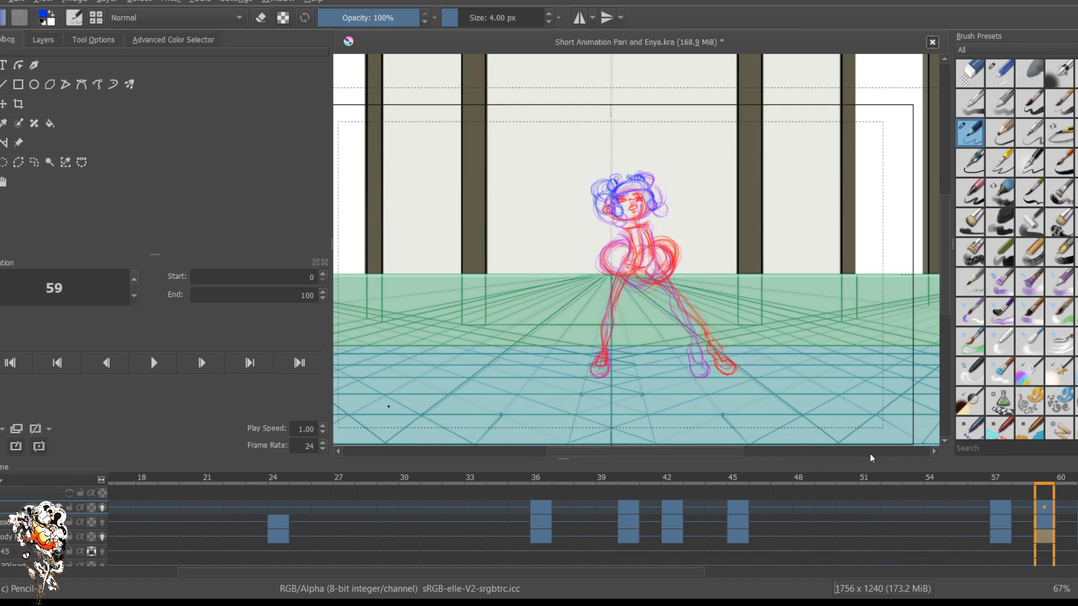
left_click(1077, 537)
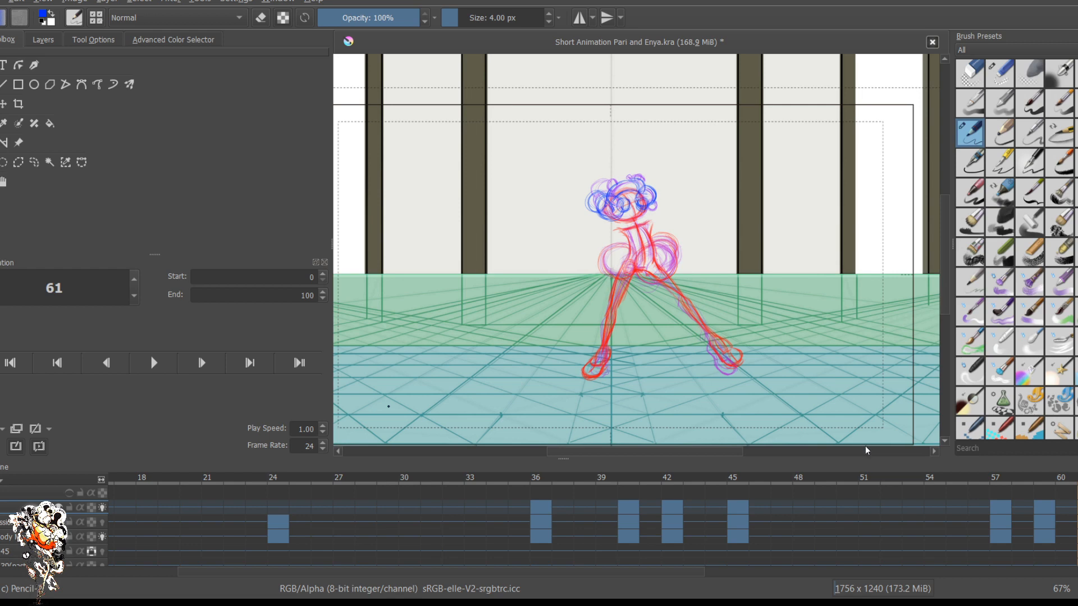
Step: Zoom to 200% on the head and compare frame 61 with the frames just before it, returning to frame 61
scroll(655, 209, "up", 3)
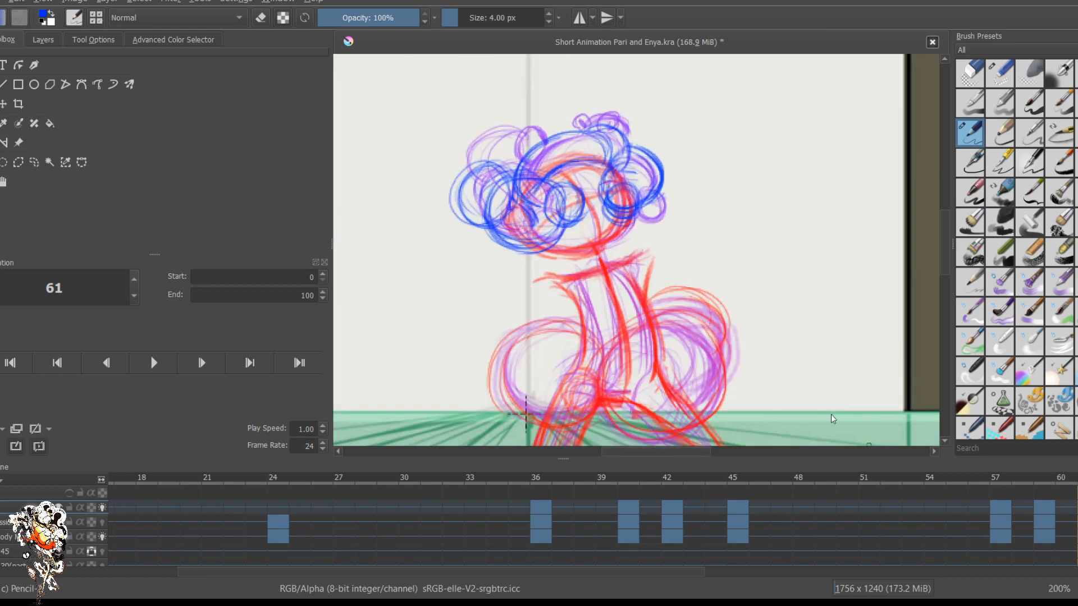
key("Left")
key("Left")
key("Left")
key("Right")
key("Right")
key("Right")
scroll(487, 489, "right", 5)
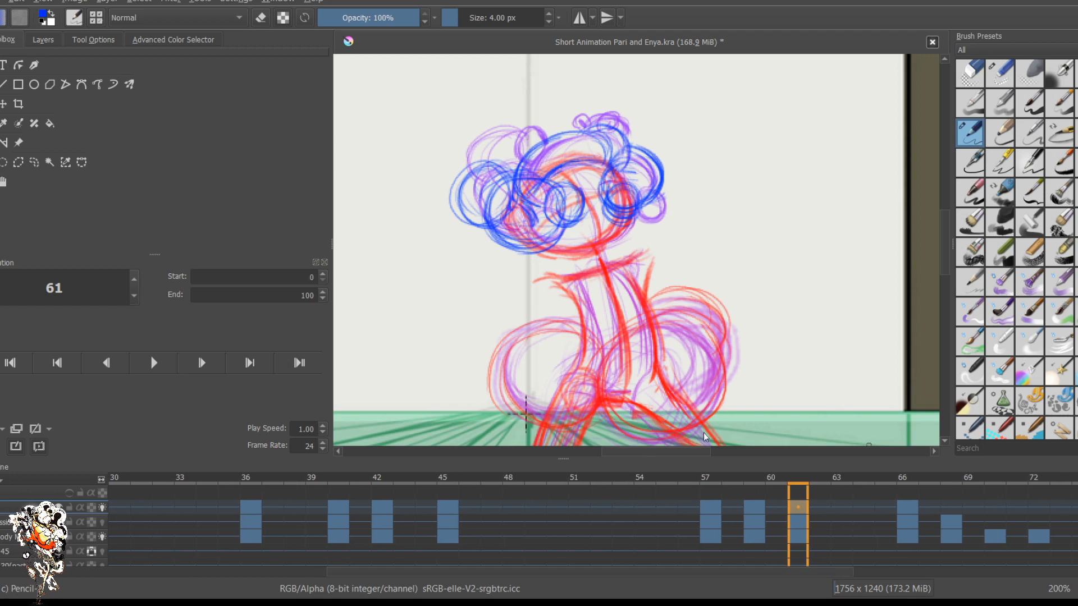
Step: Step forward from frame 61 through 66 to 68 and back to examine how the head and body fall
key("Right")
key("Right")
key("Right")
key("Right")
key("Right")
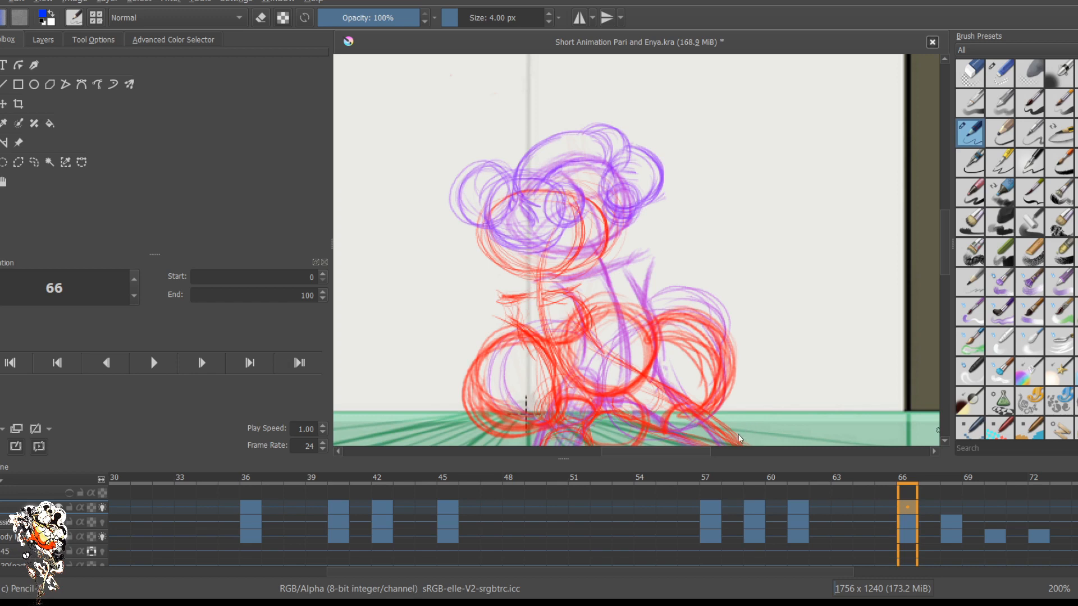
key("Right")
key("Right")
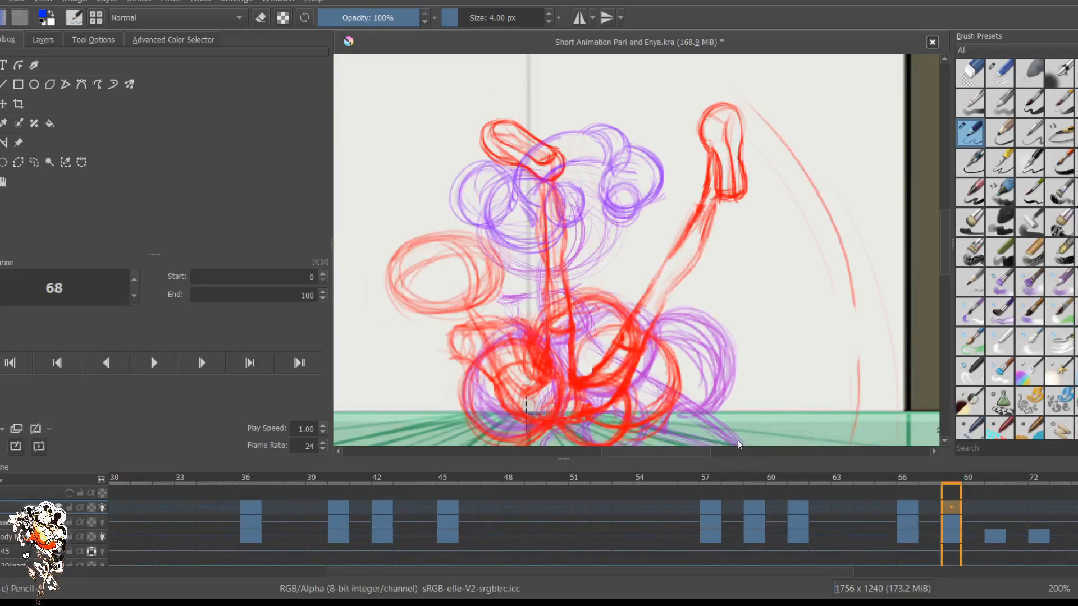
key("Left")
key("Left")
key("Left")
key("Left")
key("Left")
key("Left")
key("Left")
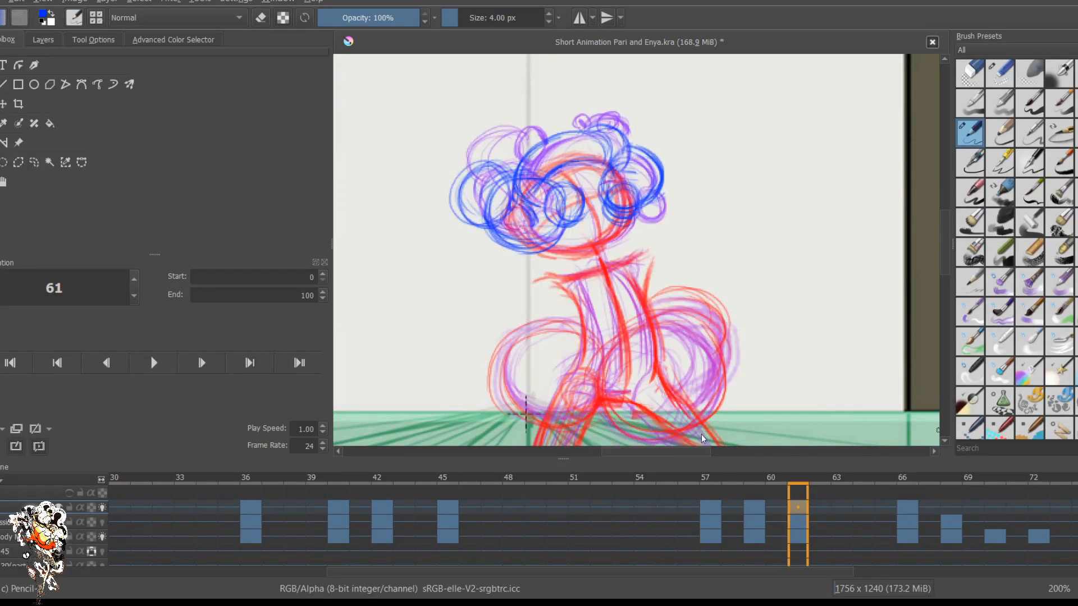
Step: Flip between frames 61 and 66 to compare the hair and head positions, ending on frame 66
key("Right")
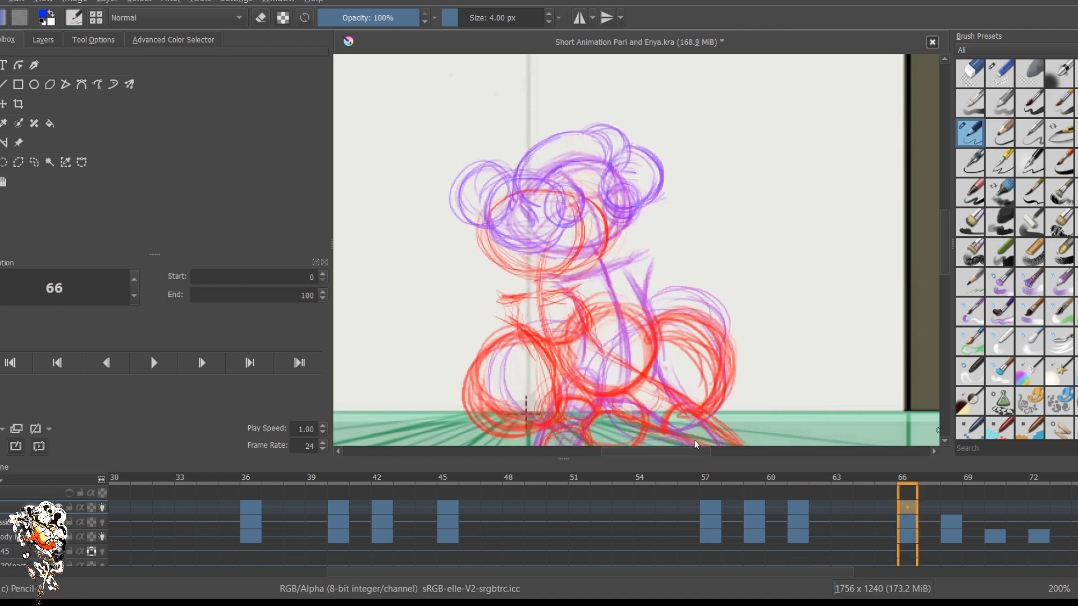
key("Left")
key("Left")
key("Left")
key("Left")
key("Left")
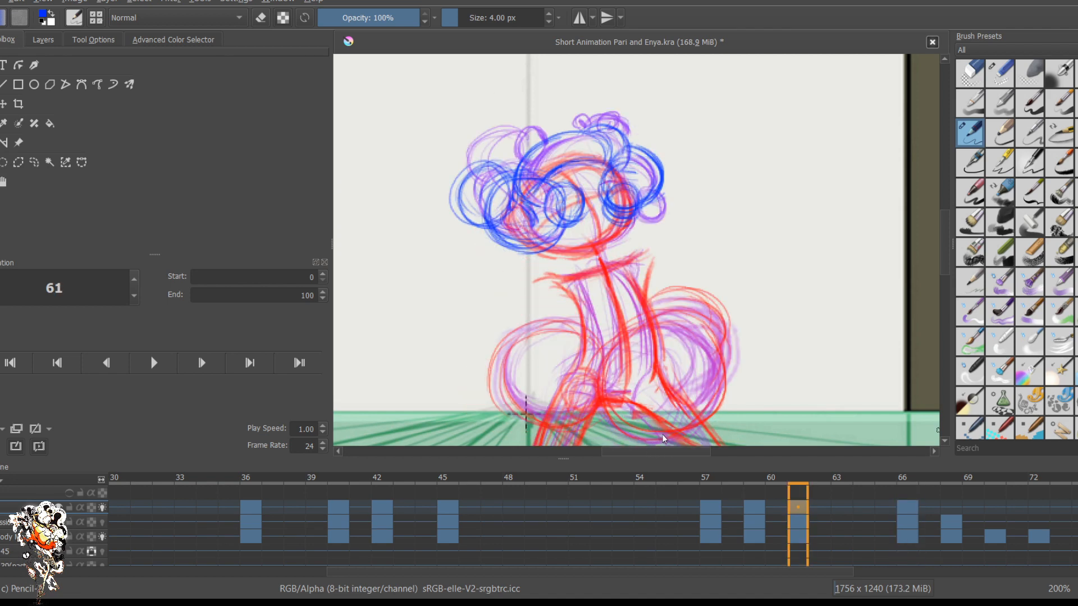
key("Right")
key("Right")
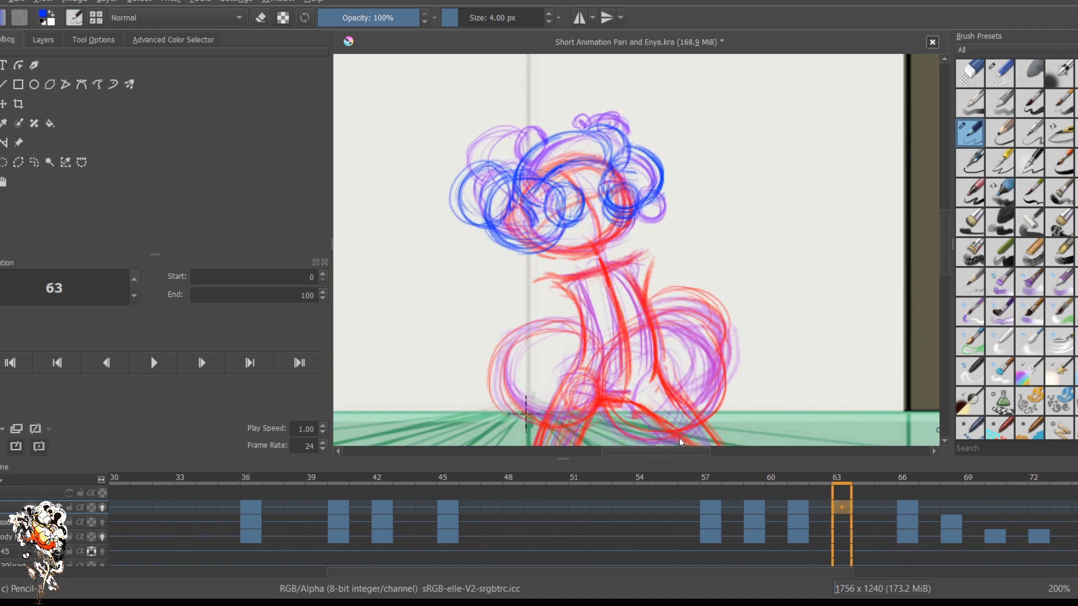
key("Right")
key("Right")
key("Right")
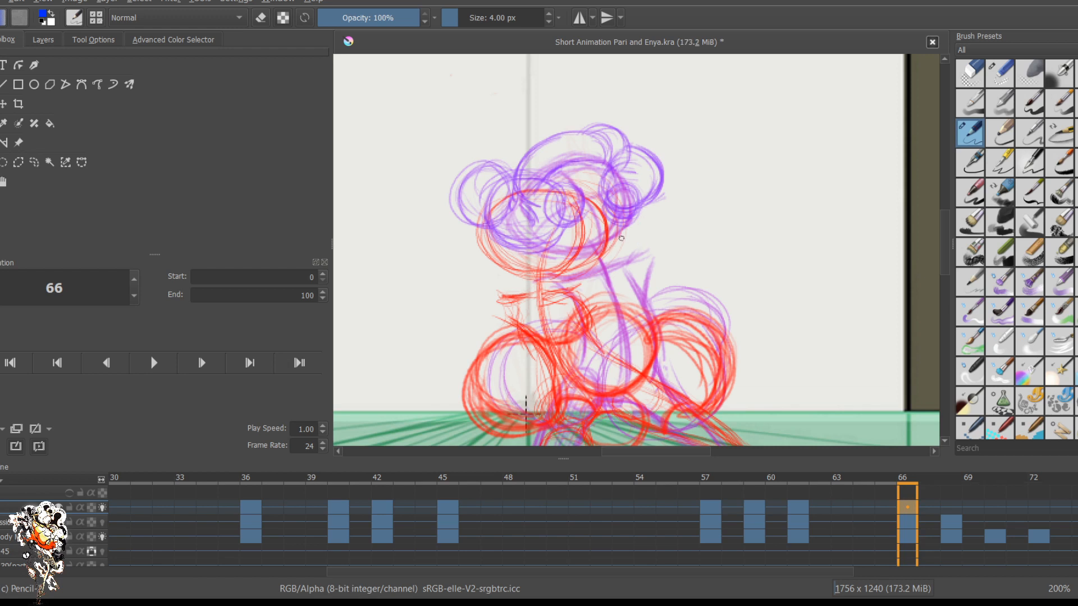
Step: Sketch a blue oval across the lower part of the tilted head at frame 66, building it up with repeated strokes
left_click_drag(589, 256, 536, 255)
mouse_move(584, 216)
left_mouse_down()
mouse_move(587, 273)
mouse_move(585, 219)
left_mouse_up()
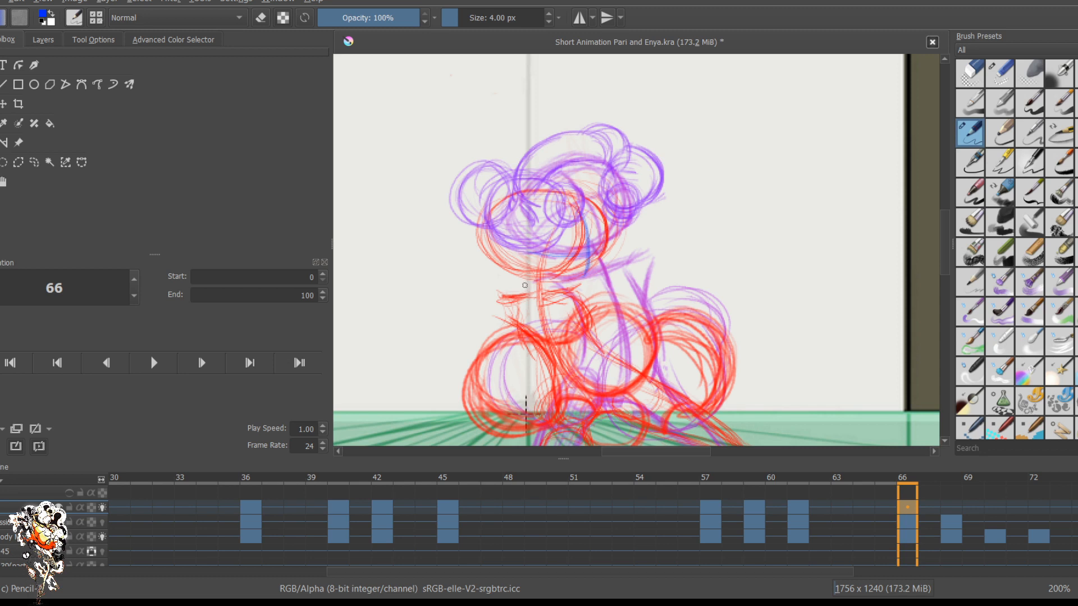
mouse_move(515, 252)
left_mouse_down()
mouse_move(575, 270)
mouse_move(526, 265)
mouse_move(523, 240)
mouse_move(604, 255)
mouse_move(563, 285)
mouse_move(585, 218)
left_mouse_up()
mouse_move(608, 259)
left_mouse_down()
mouse_move(571, 212)
mouse_move(596, 219)
mouse_move(537, 225)
mouse_move(515, 247)
left_mouse_up()
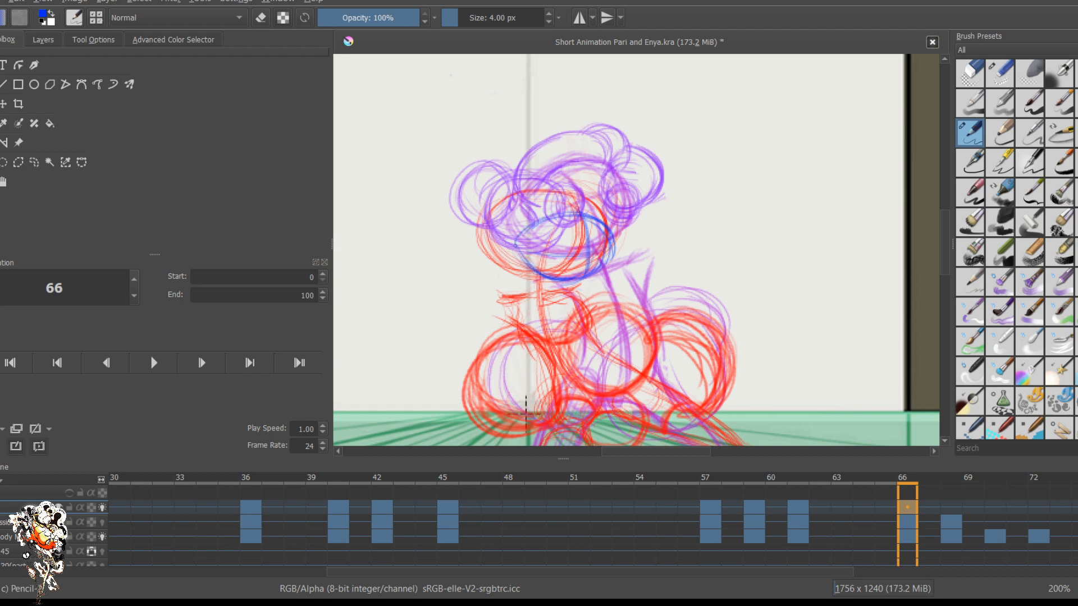
mouse_move(556, 213)
left_mouse_down()
mouse_move(538, 262)
mouse_move(544, 238)
mouse_move(530, 229)
mouse_move(549, 273)
left_mouse_up()
left_click_drag(514, 240, 546, 268)
mouse_move(553, 213)
left_mouse_down()
mouse_move(516, 250)
mouse_move(531, 271)
left_mouse_up()
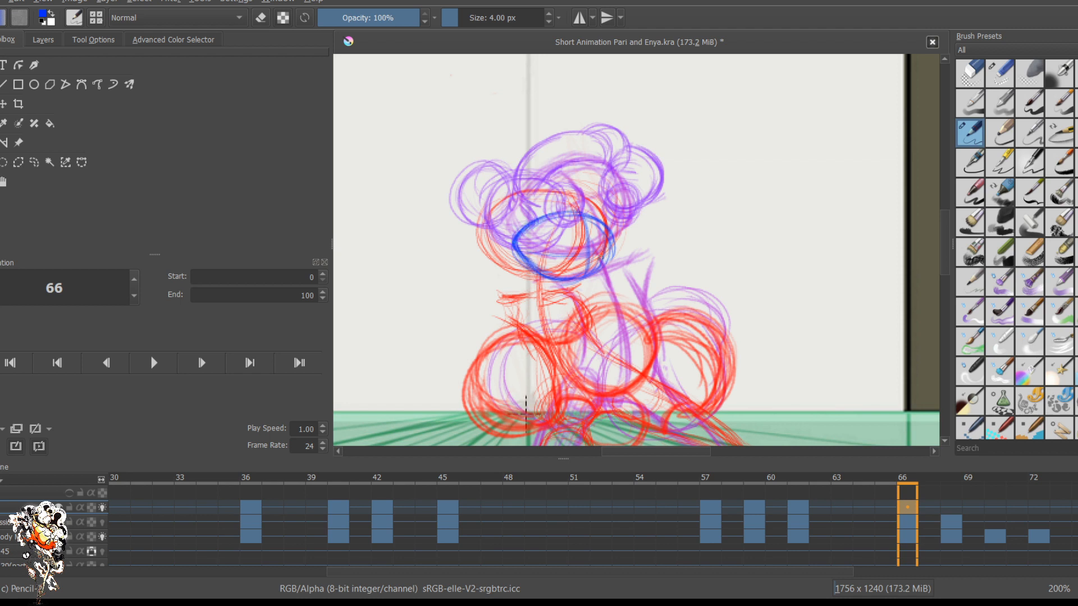
left_click_drag(609, 244, 560, 275)
Step: Sketch the wavy hair outline from beside the oval up around the top of the head at frame 66
left_click_drag(502, 250, 516, 255)
left_click_drag(494, 240, 504, 271)
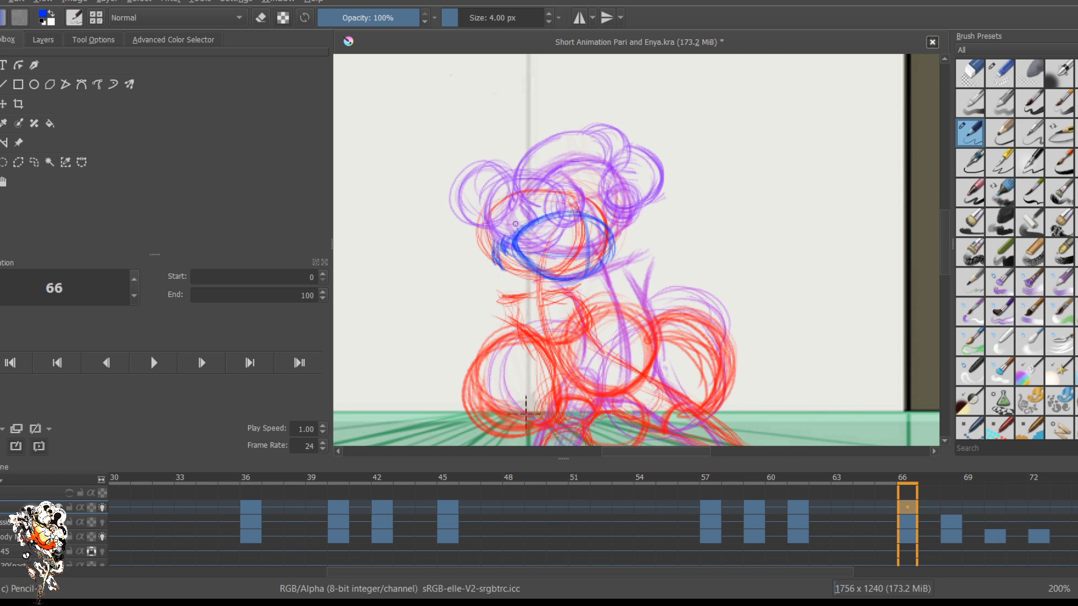
mouse_move(546, 186)
left_mouse_down()
mouse_move(517, 194)
mouse_move(566, 190)
mouse_move(554, 191)
mouse_move(593, 202)
mouse_move(606, 225)
mouse_move(506, 196)
mouse_move(483, 222)
mouse_move(489, 252)
left_mouse_up()
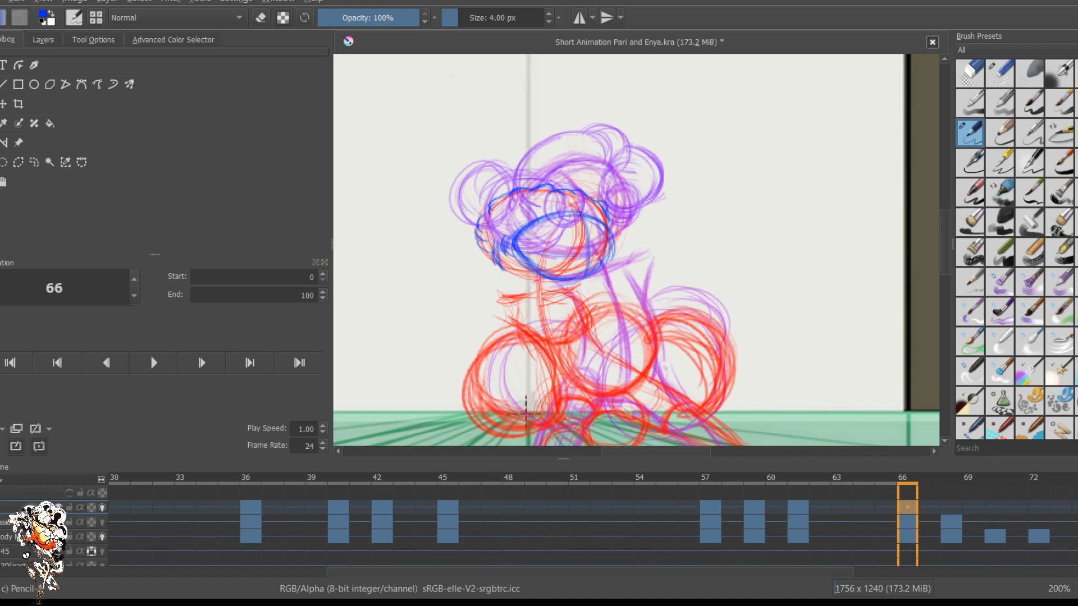
Step: Mark the hair ties on both sides of the head and sketch the upper right round curl at frame 66, checking against frame 61
left_click_drag(605, 217, 619, 197)
left_click_drag(496, 200, 506, 212)
mouse_move(617, 210)
left_mouse_down()
mouse_move(640, 212)
mouse_move(611, 220)
mouse_move(640, 237)
mouse_move(612, 221)
mouse_move(605, 184)
mouse_move(586, 189)
mouse_move(615, 203)
mouse_move(655, 200)
mouse_move(657, 174)
mouse_move(615, 185)
mouse_move(662, 179)
mouse_move(649, 190)
mouse_move(621, 167)
mouse_move(662, 168)
mouse_move(623, 205)
left_mouse_up()
mouse_move(653, 161)
left_mouse_down()
mouse_move(645, 205)
mouse_move(627, 208)
left_mouse_up()
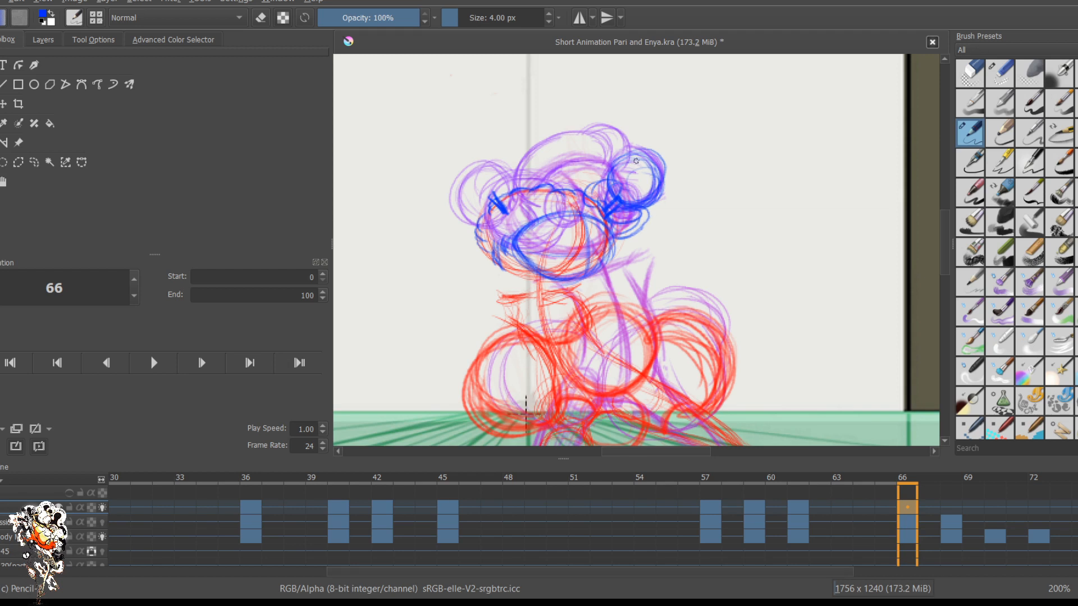
mouse_move(666, 171)
left_mouse_down()
mouse_move(634, 176)
mouse_move(638, 165)
left_mouse_up()
key("Down")
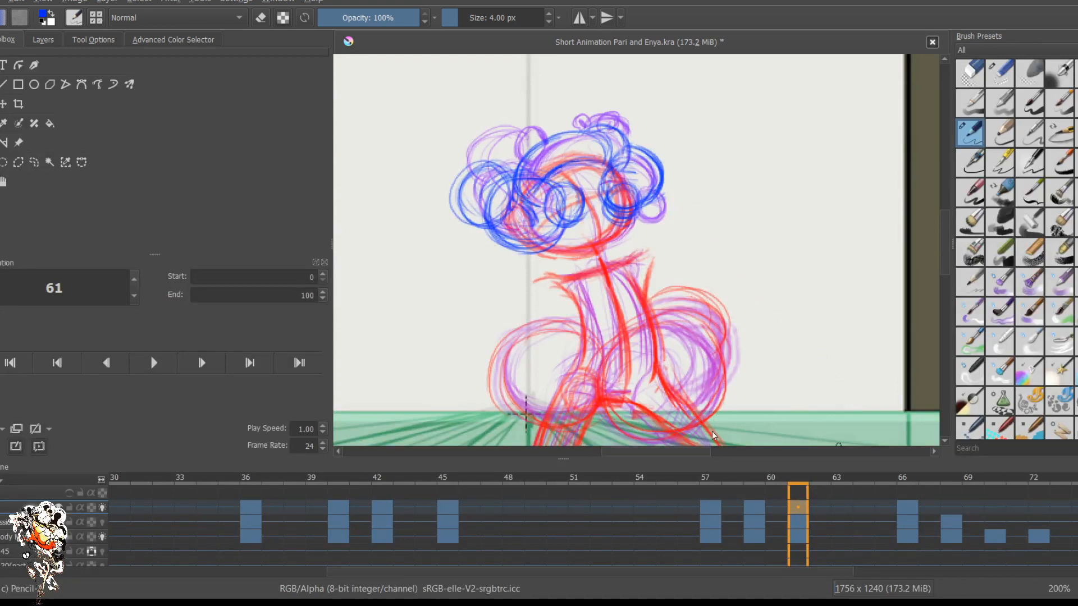
key("Up")
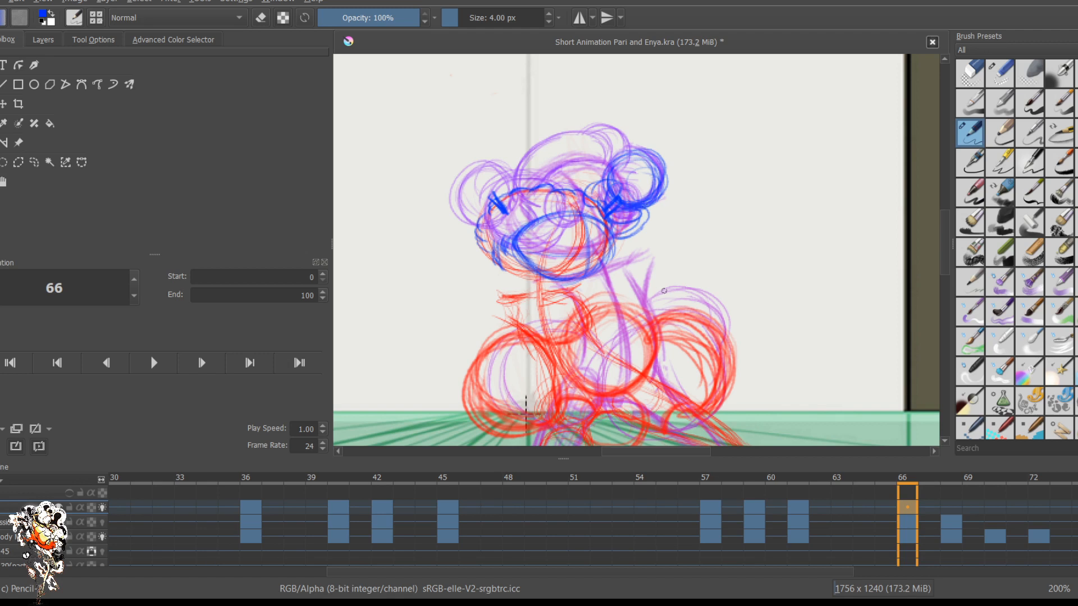
Step: Try to sketch a lock hanging below the right-hand round curl at frame 66, comparing it with frame 61
left_click_drag(647, 226, 664, 257)
key("comma")
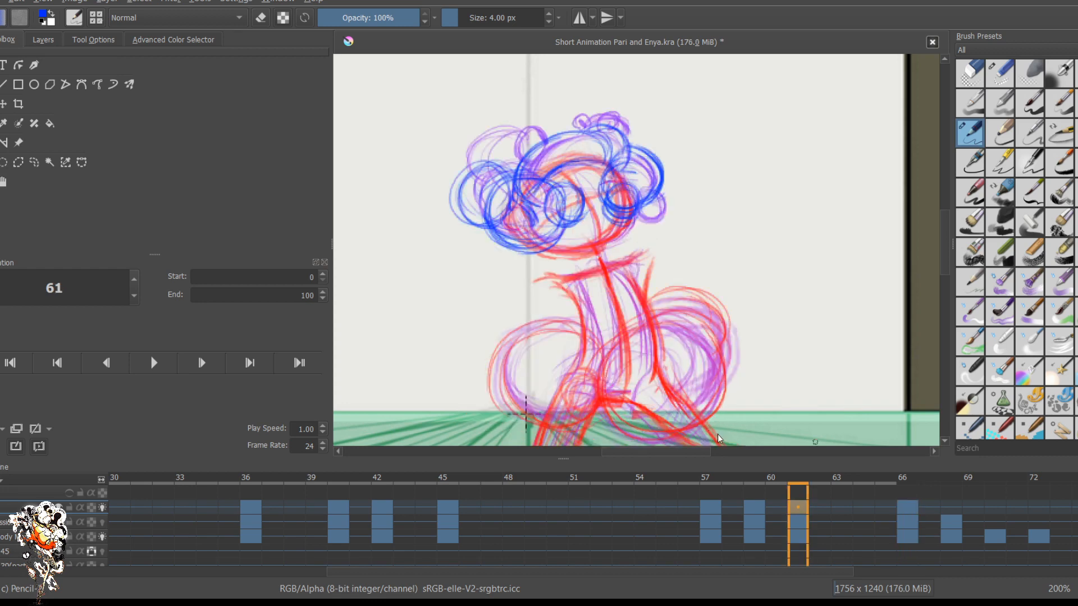
key("period")
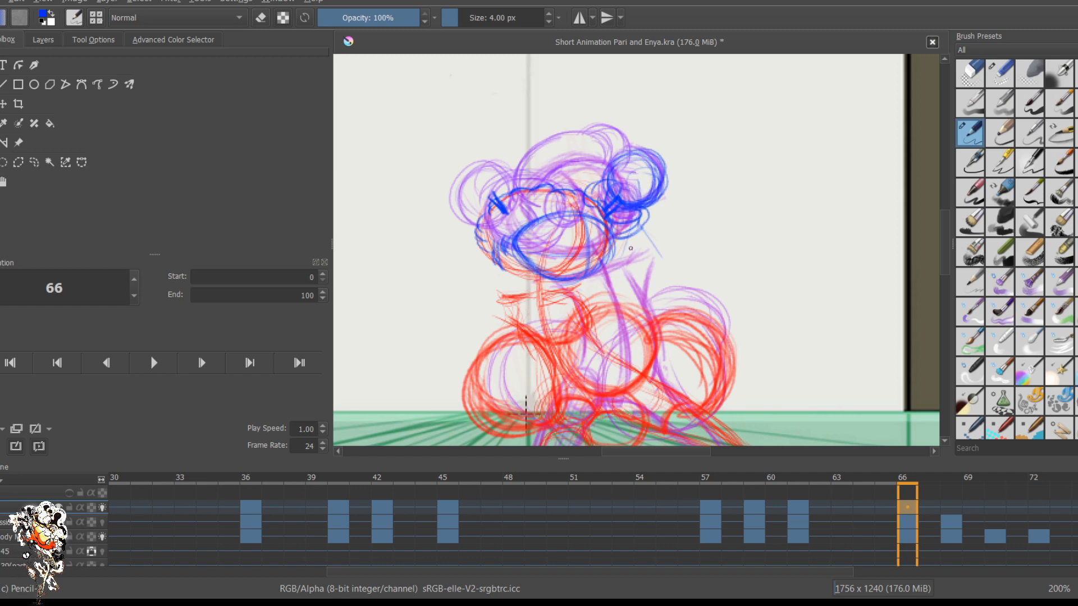
mouse_move(656, 203)
left_mouse_down()
mouse_move(645, 255)
mouse_move(635, 264)
mouse_move(656, 212)
mouse_move(637, 267)
mouse_move(614, 275)
mouse_move(652, 239)
mouse_move(633, 267)
left_mouse_up()
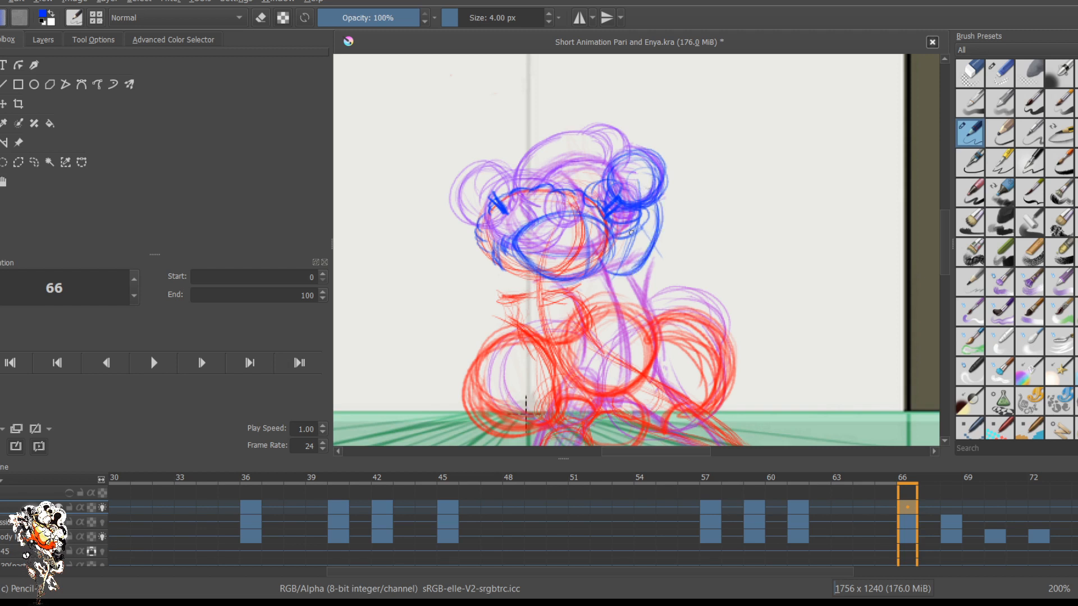
left_click_drag(658, 221, 628, 274)
key("comma")
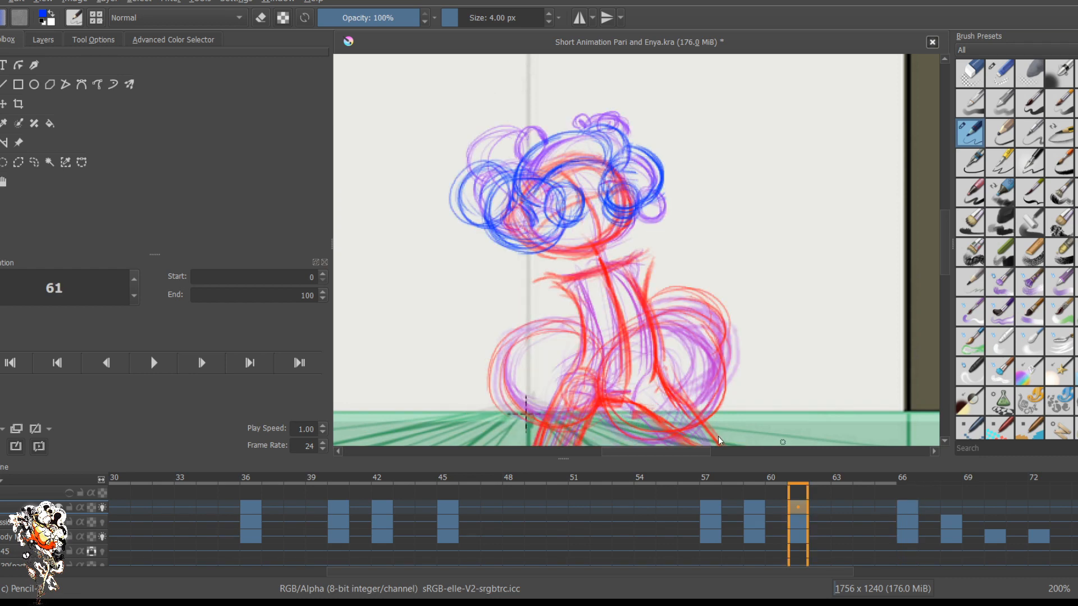
key("period")
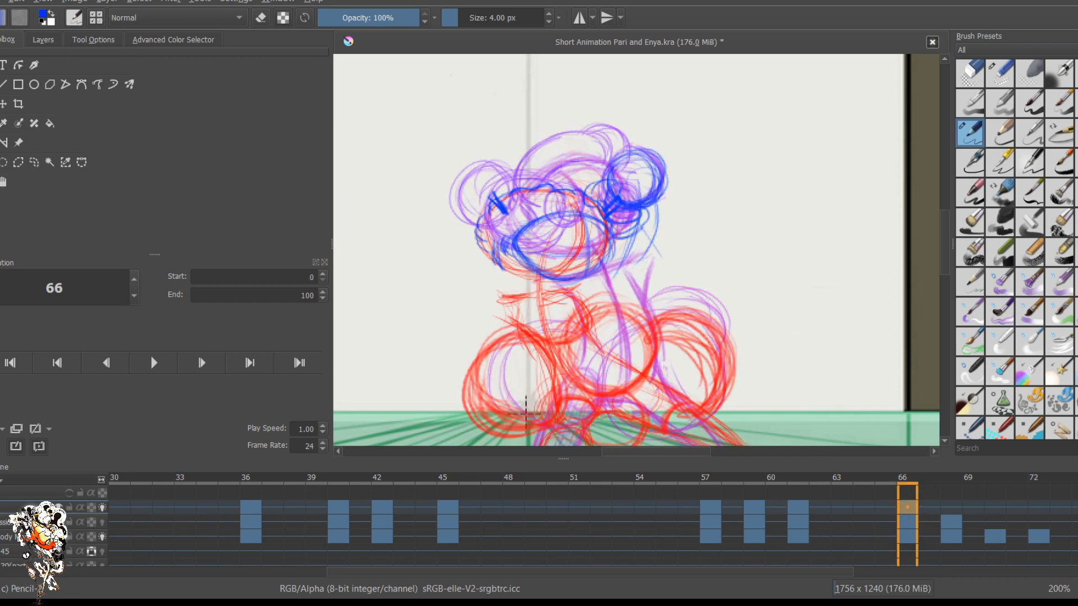
key("ctrl+z")
Step: Compare with the earlier head pose, then erase the leftover hanging-lock strokes at frame 66 with the small eraser
key("Left")
key("Left")
key("Left")
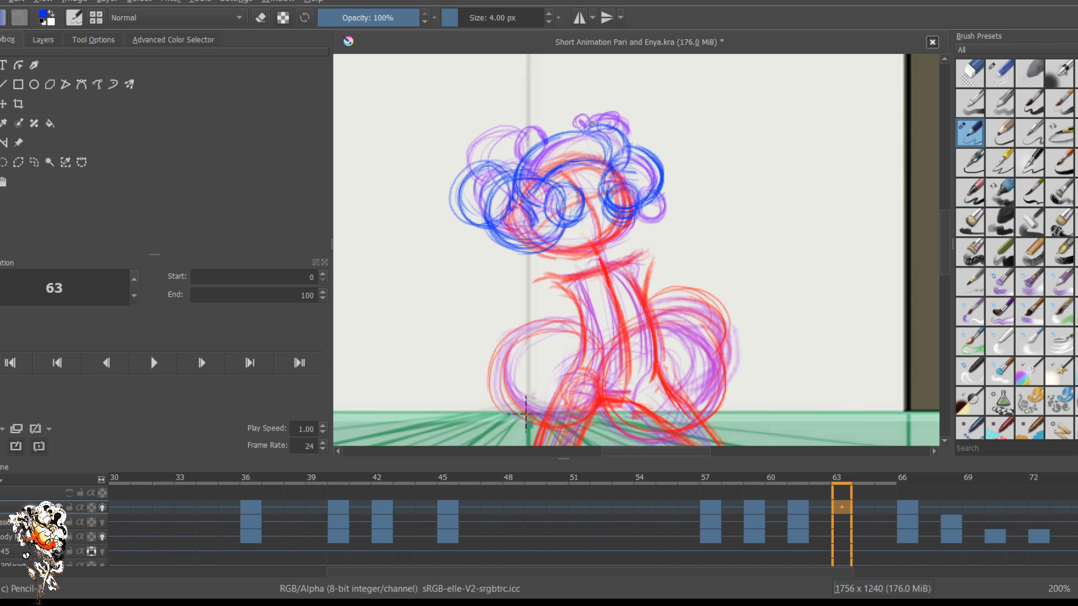
left_click(907, 508)
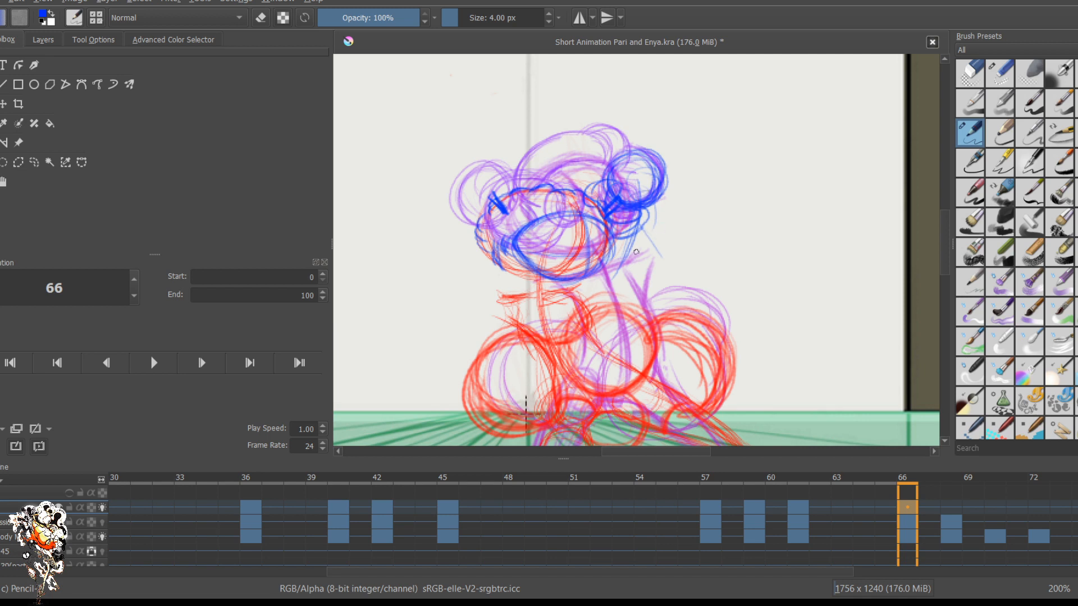
left_click(1000, 73)
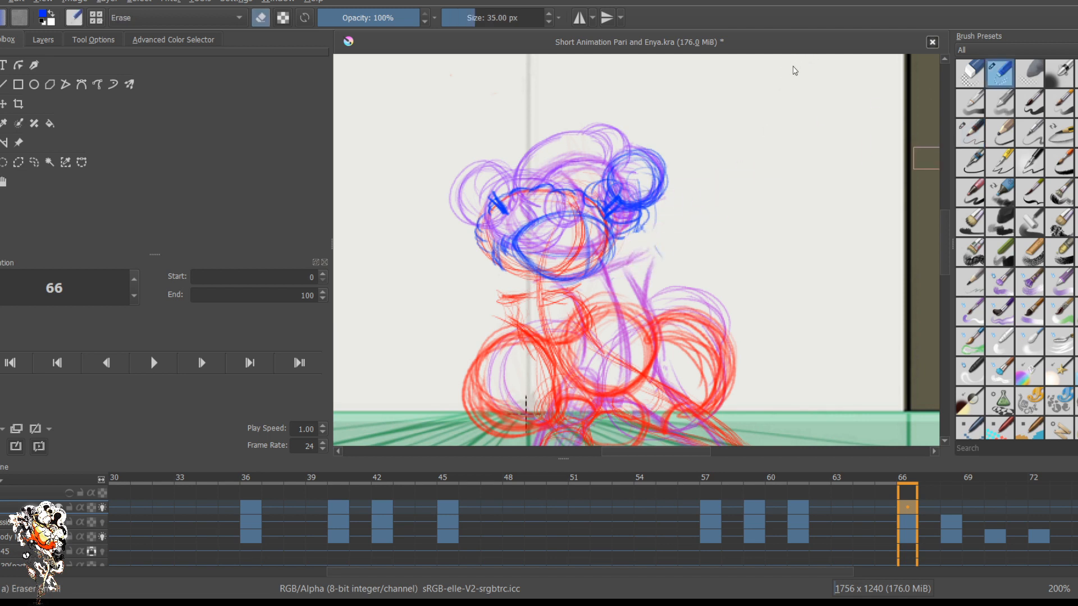
Step: Sketch a large curl sweeping down below the right-hand round curl, with a smaller round curl beside the cheek, at frame 66
key("slash")
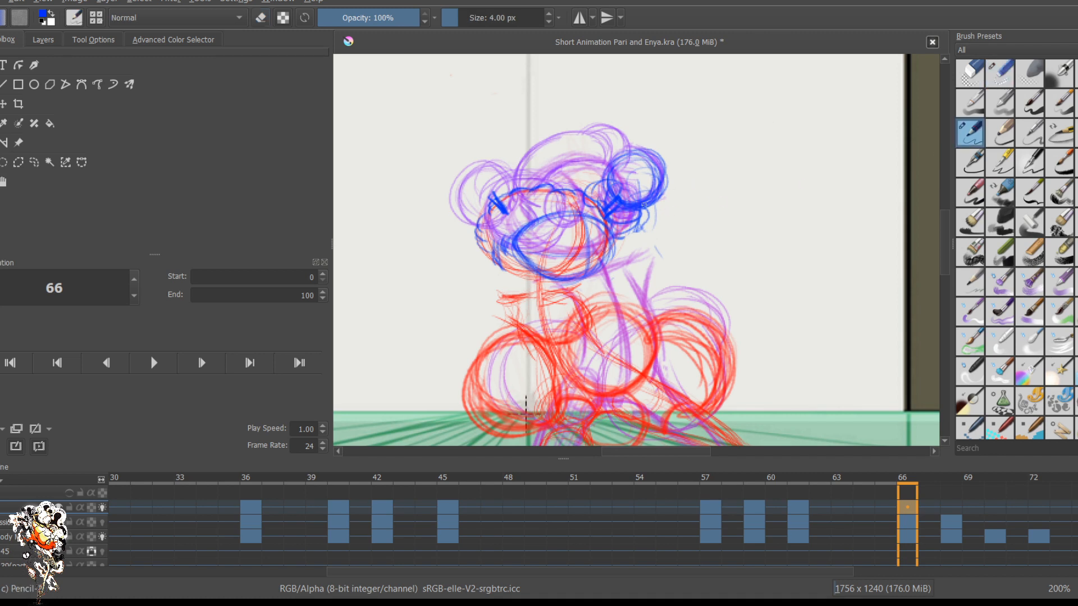
mouse_move(639, 183)
left_mouse_down()
mouse_move(651, 229)
mouse_move(673, 226)
mouse_move(651, 237)
left_mouse_up()
mouse_move(640, 192)
left_mouse_down()
mouse_move(615, 252)
mouse_move(606, 247)
mouse_move(668, 193)
mouse_move(637, 258)
mouse_move(654, 197)
mouse_move(647, 234)
mouse_move(618, 262)
left_mouse_up()
mouse_move(651, 224)
left_mouse_down()
mouse_move(621, 257)
mouse_move(643, 254)
mouse_move(641, 231)
left_mouse_up()
left_click_drag(616, 264, 648, 232)
mouse_move(651, 194)
left_mouse_down()
mouse_move(620, 194)
mouse_move(611, 210)
mouse_move(639, 205)
mouse_move(646, 216)
mouse_move(622, 218)
mouse_move(645, 216)
mouse_move(632, 214)
left_mouse_up()
left_click(1000, 73)
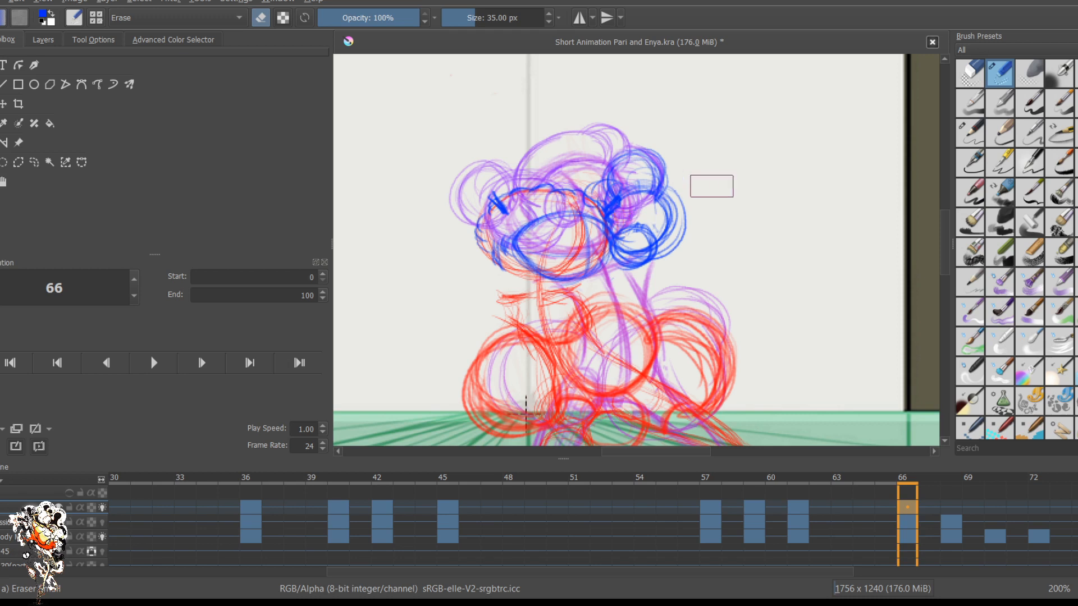
key("slash")
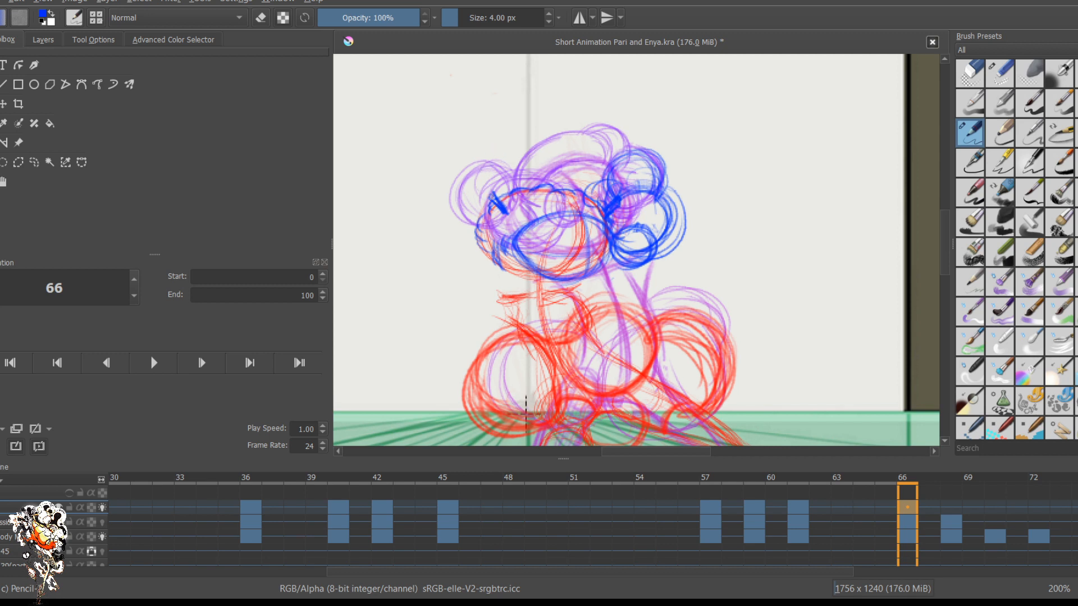
Step: Sketch the matching round curl on the upper left side of the head at frame 66
left_click_drag(512, 186, 476, 219)
mouse_move(509, 175)
left_mouse_down()
mouse_move(454, 202)
mouse_move(485, 158)
mouse_move(477, 195)
mouse_move(468, 166)
mouse_move(466, 208)
mouse_move(477, 219)
mouse_move(471, 169)
mouse_move(472, 184)
mouse_move(511, 204)
left_mouse_up()
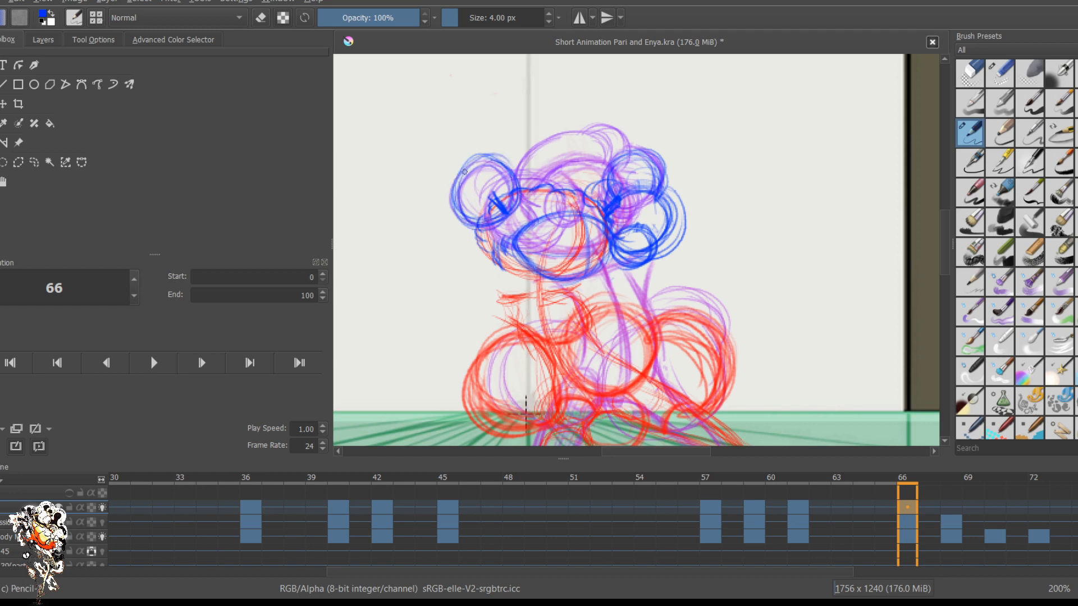
mouse_move(484, 162)
left_mouse_down()
mouse_move(460, 168)
mouse_move(452, 185)
left_mouse_up()
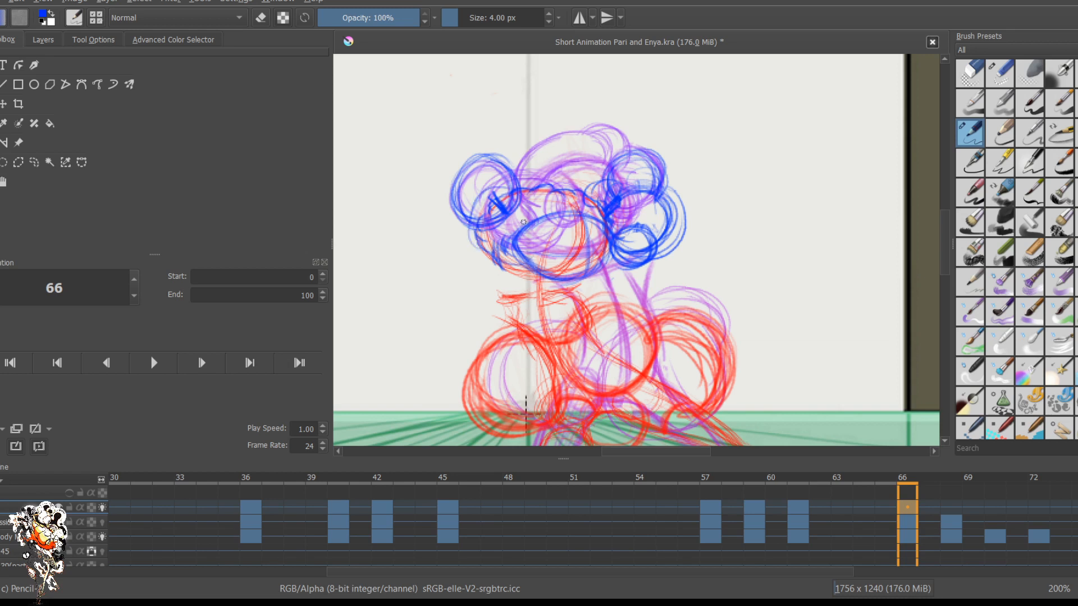
Step: Sketch a large curl below the upper-left round curl, with a smaller round curl near the chin, at frame 66
left_click_drag(520, 196, 529, 269)
mouse_move(543, 212)
left_mouse_down()
mouse_move(507, 271)
mouse_move(483, 261)
left_mouse_up()
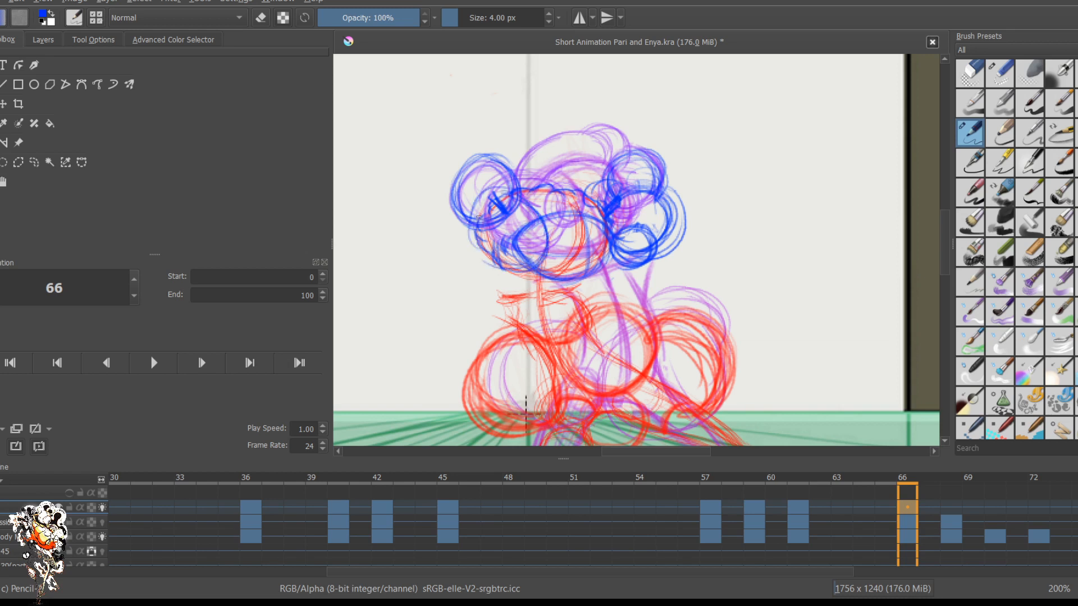
mouse_move(504, 195)
left_mouse_down()
mouse_move(480, 256)
mouse_move(528, 270)
left_mouse_up()
left_click_drag(476, 215, 529, 272)
mouse_move(524, 196)
left_mouse_down()
mouse_move(546, 247)
mouse_move(515, 269)
mouse_move(574, 280)
left_mouse_up()
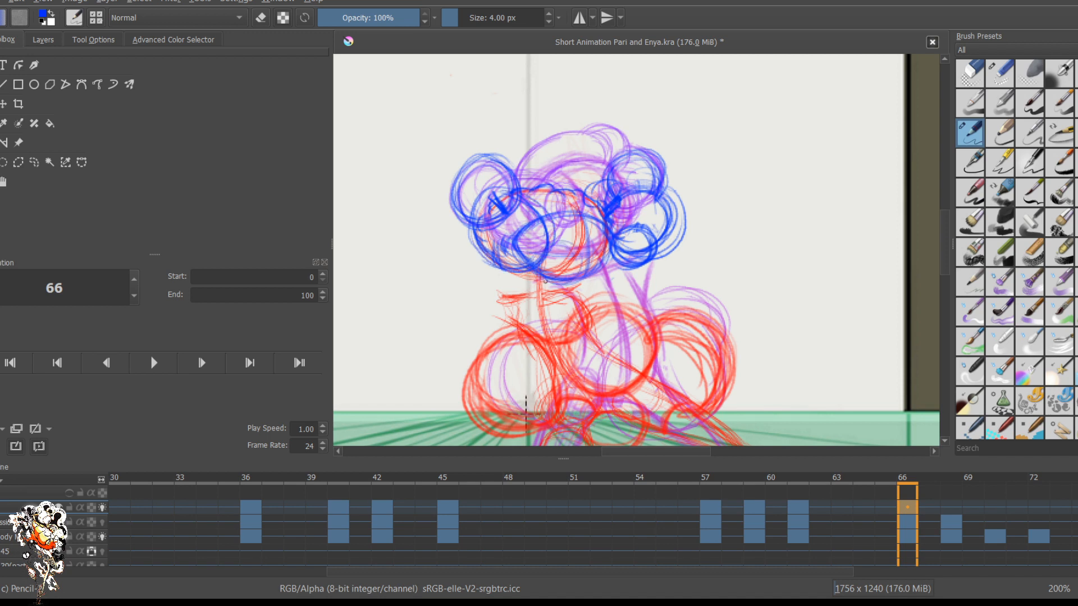
mouse_move(526, 251)
left_mouse_down()
mouse_move(545, 282)
mouse_move(573, 267)
mouse_move(575, 281)
mouse_move(540, 290)
left_mouse_up()
mouse_move(570, 236)
left_mouse_down()
mouse_move(530, 247)
mouse_move(561, 288)
left_mouse_up()
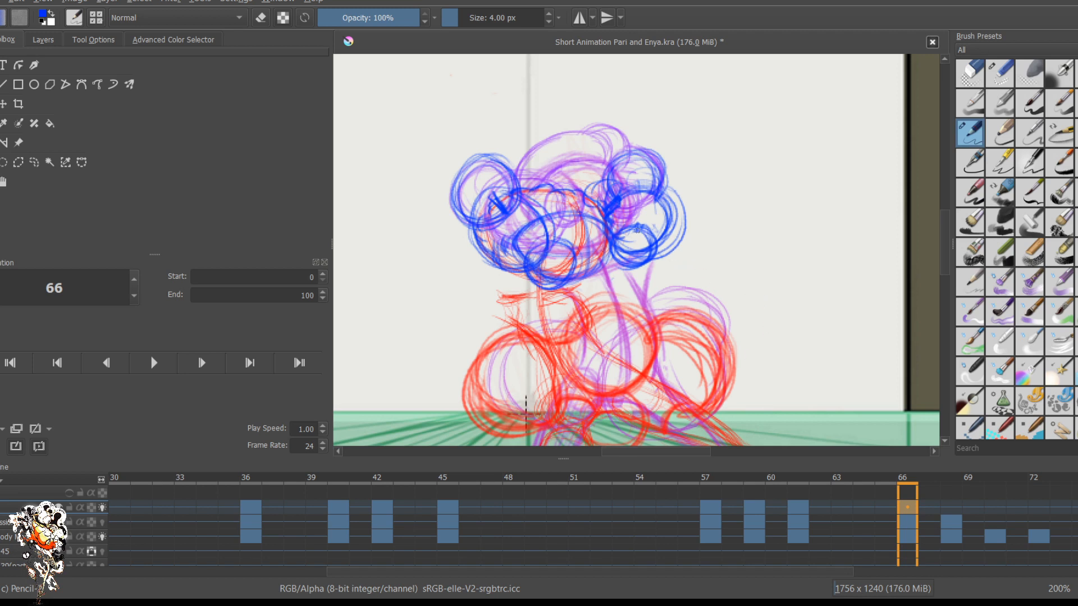
mouse_move(621, 231)
left_mouse_down()
mouse_move(638, 258)
mouse_move(620, 268)
mouse_move(653, 268)
mouse_move(637, 235)
left_mouse_up()
Step: Compare the hair at frame 66 with frames 61 and 68, and turn off onion skinning for the blue hair layer
key("comma")
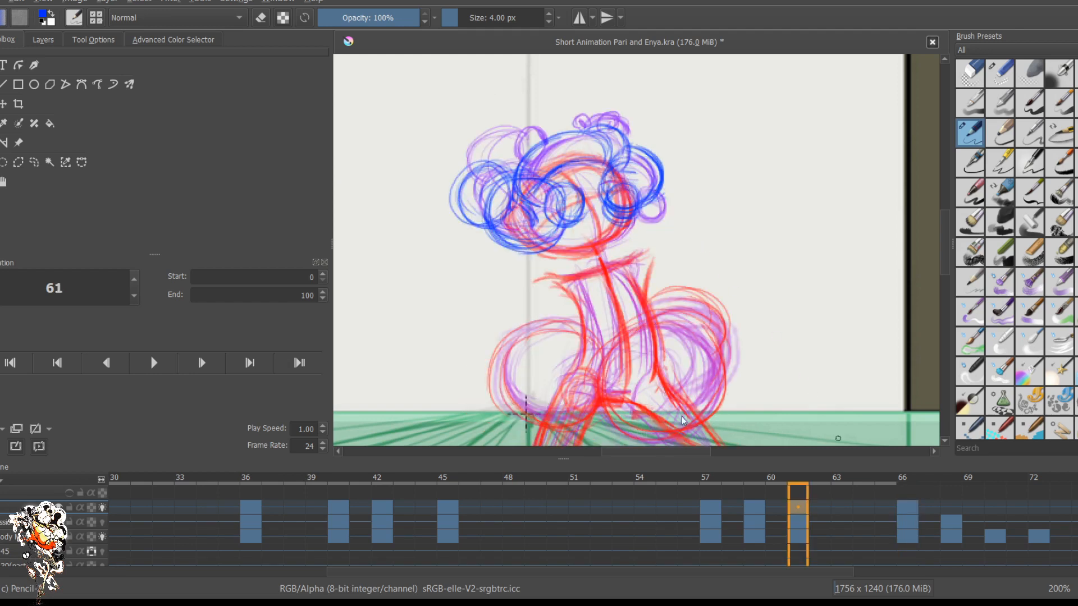
key("period")
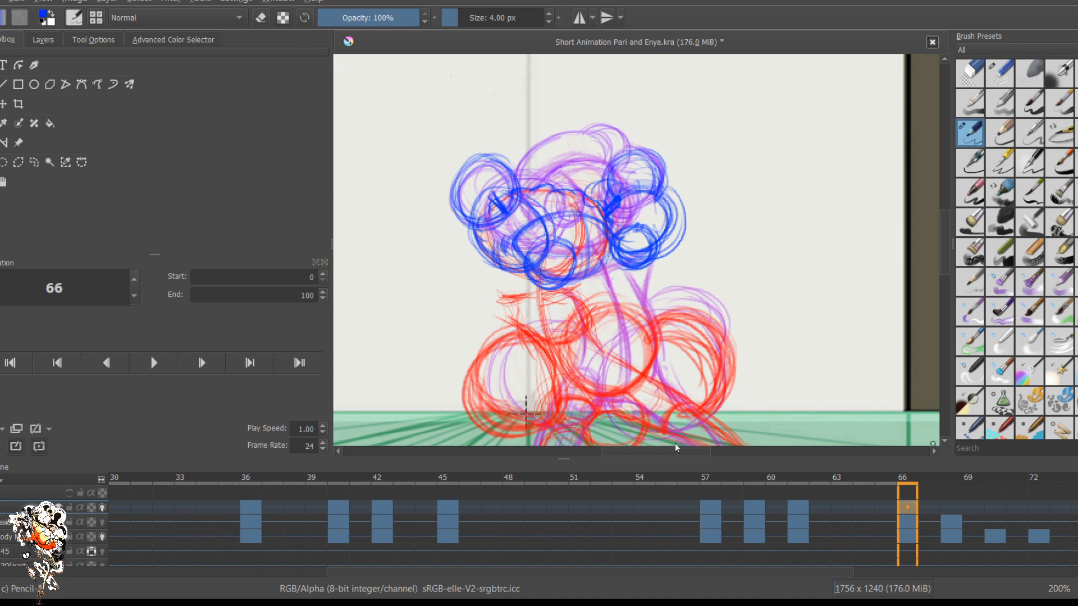
key("period")
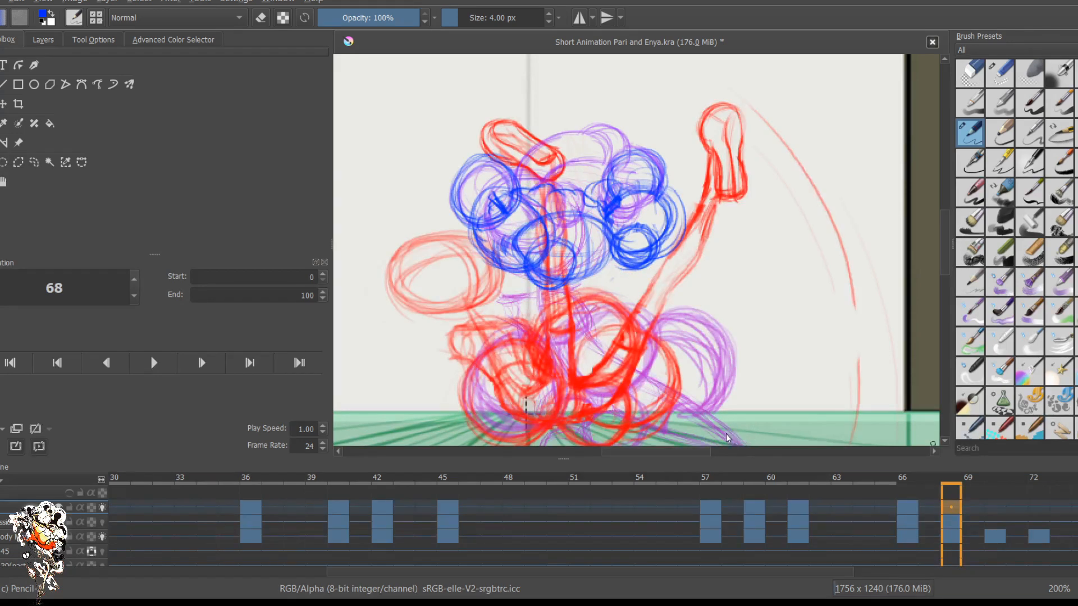
key("comma")
key("comma")
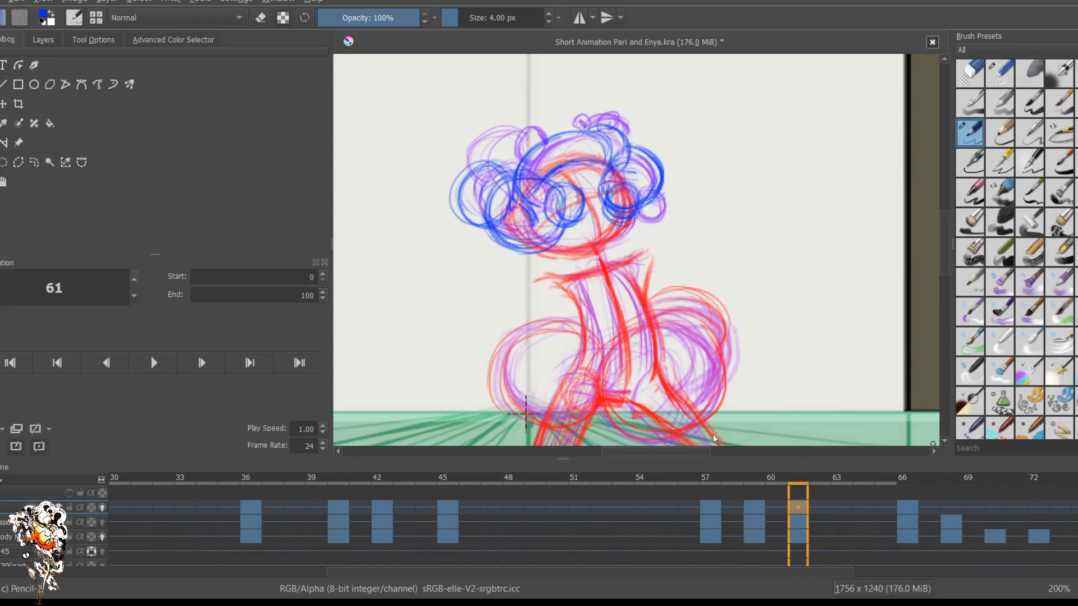
key("period")
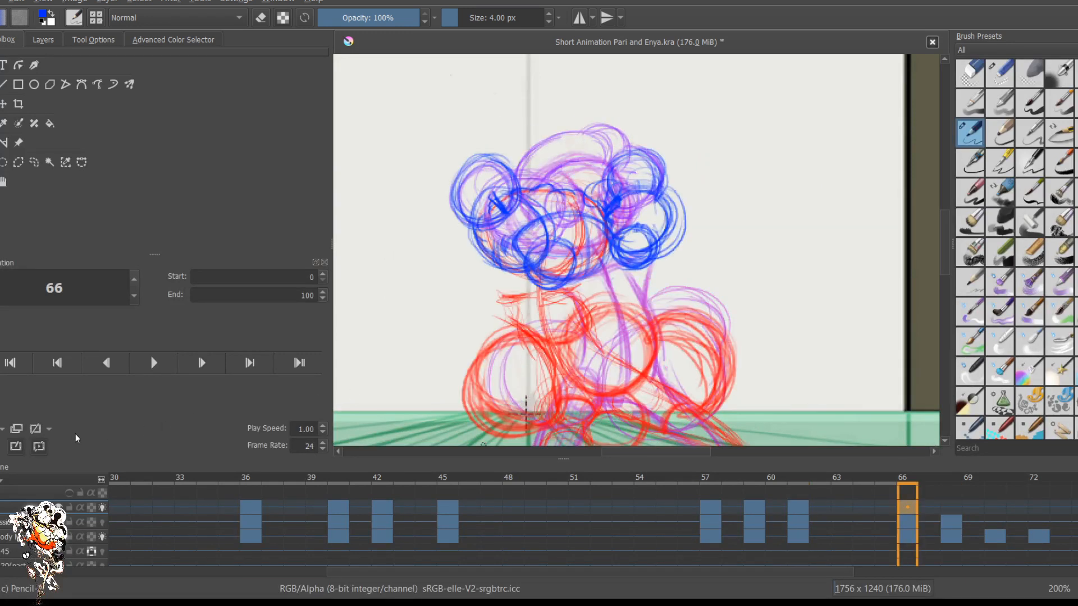
left_click(102, 508)
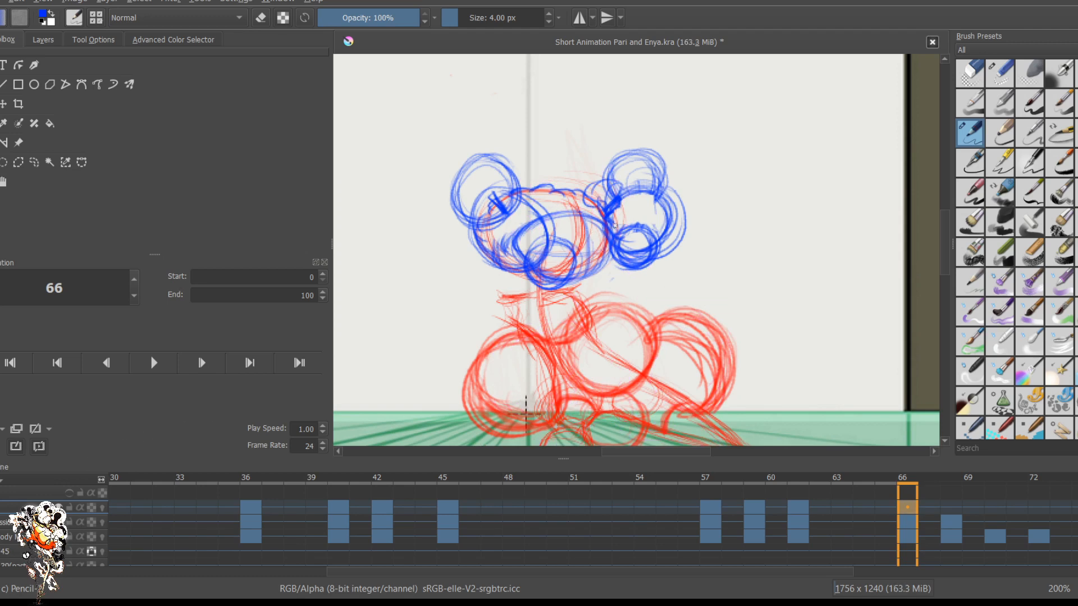
scroll(616, 176, "down", 1)
scroll(621, 191, "up", 1)
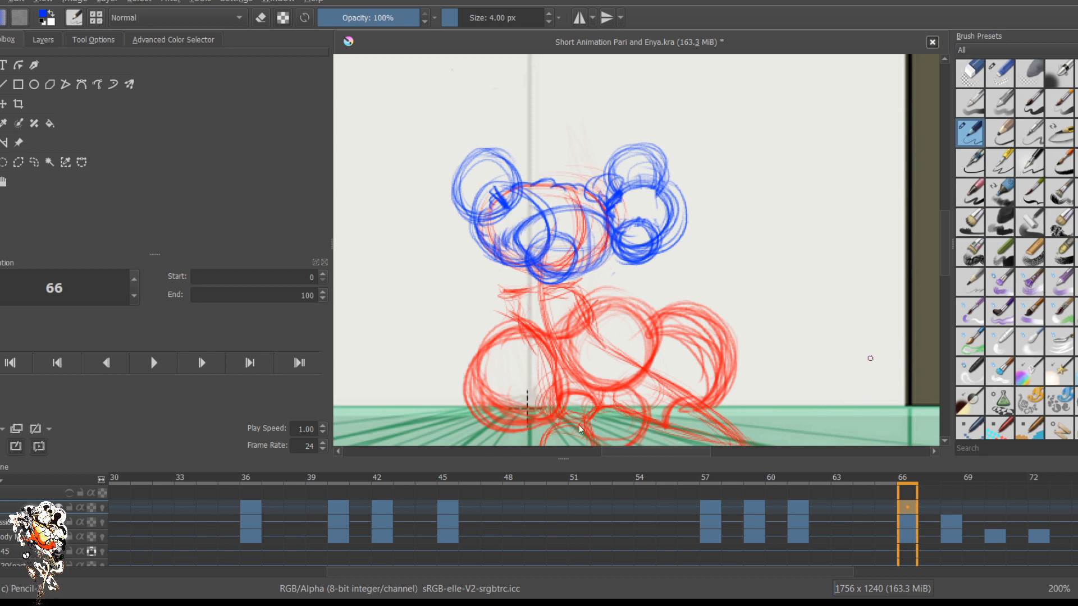
Step: Clear the held hair drawing at frame 68 with a blank key, and check it against the neighbouring frames
key("Right")
key("Right")
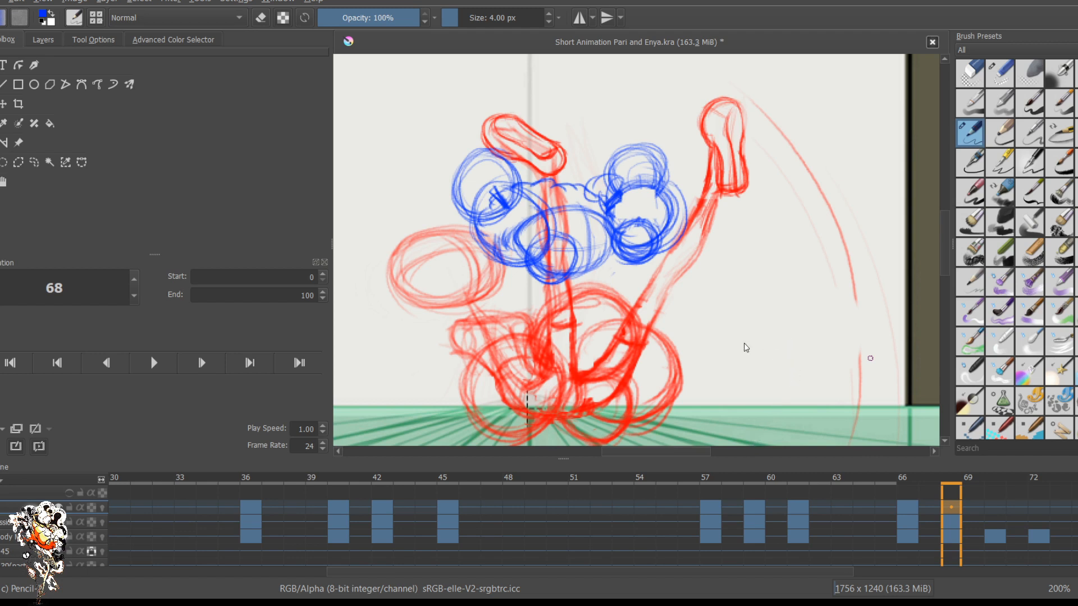
key("Delete")
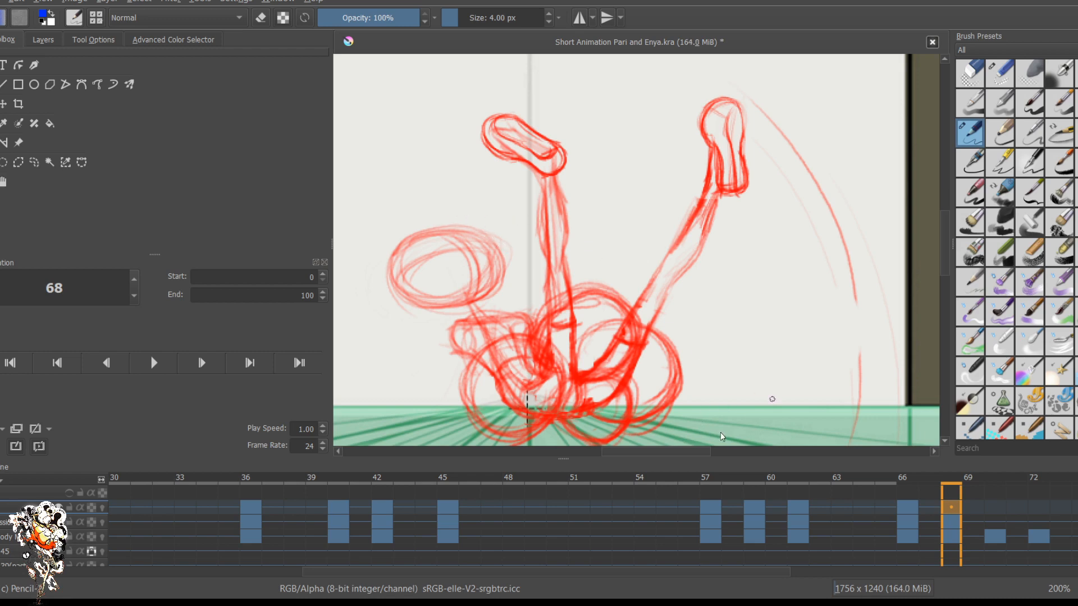
key("Left")
key("Left")
key("Right")
key("Right")
Step: Play the animation from frame 0 to review the motion, and stop the playback
scroll(630, 328, "down", 3)
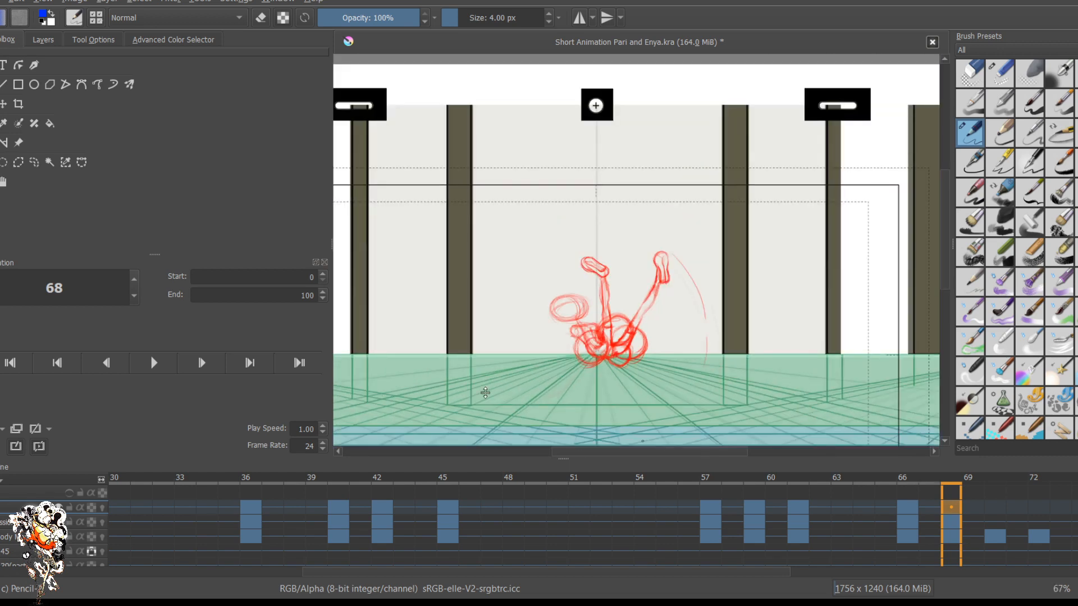
left_click(10, 363)
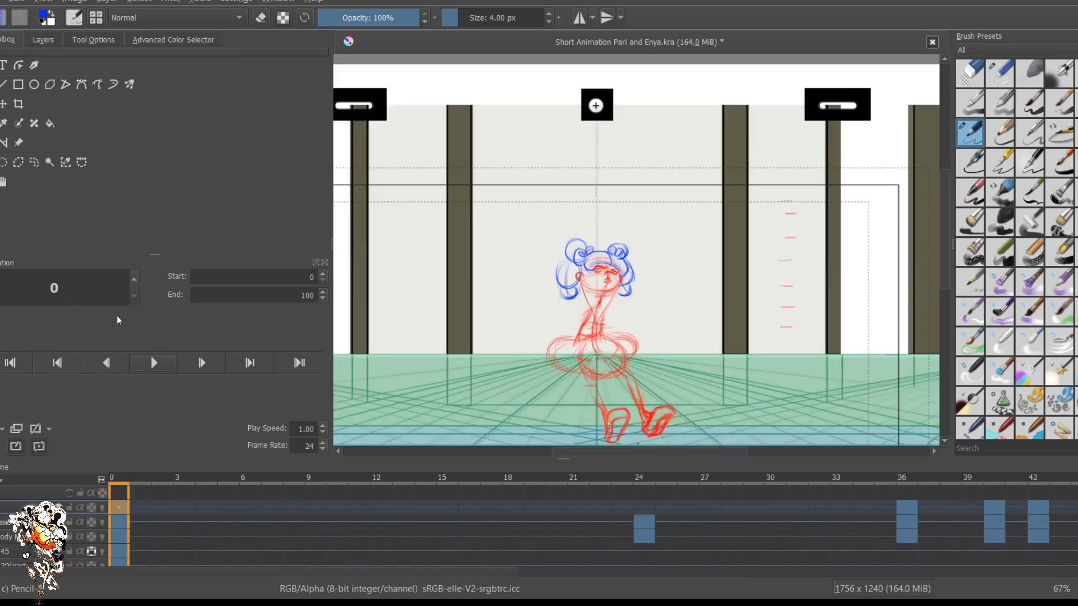
key("space")
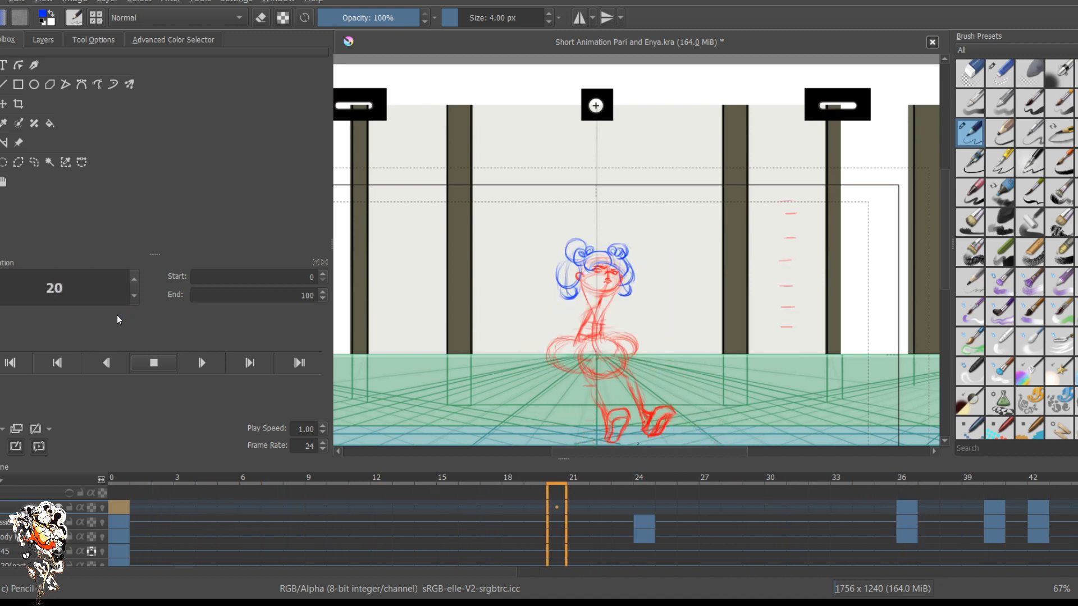
key("space")
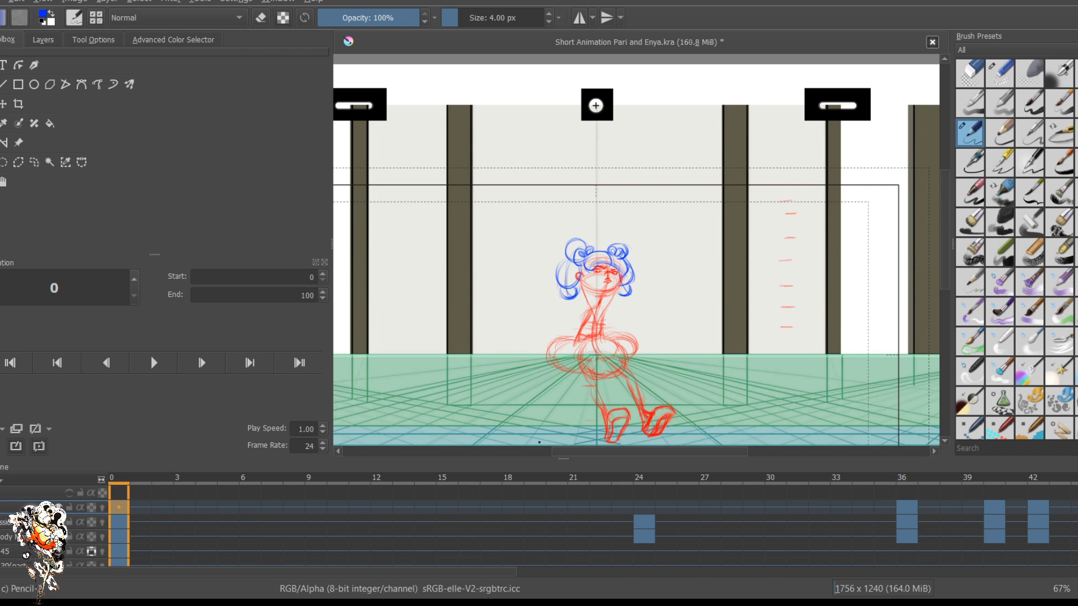
Step: Try to erase the overlapping strokes inside the left and right curls at frame 65 with the small eraser
scroll(393, 491, "right", 10)
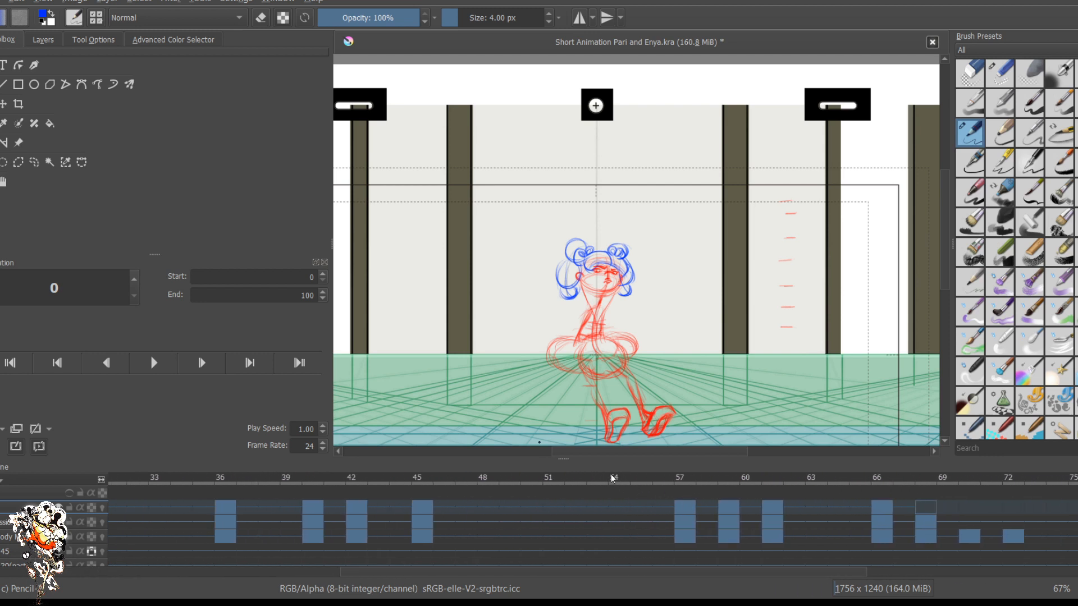
left_click(613, 475)
key("Right")
key("Right")
key("Right")
key("Right")
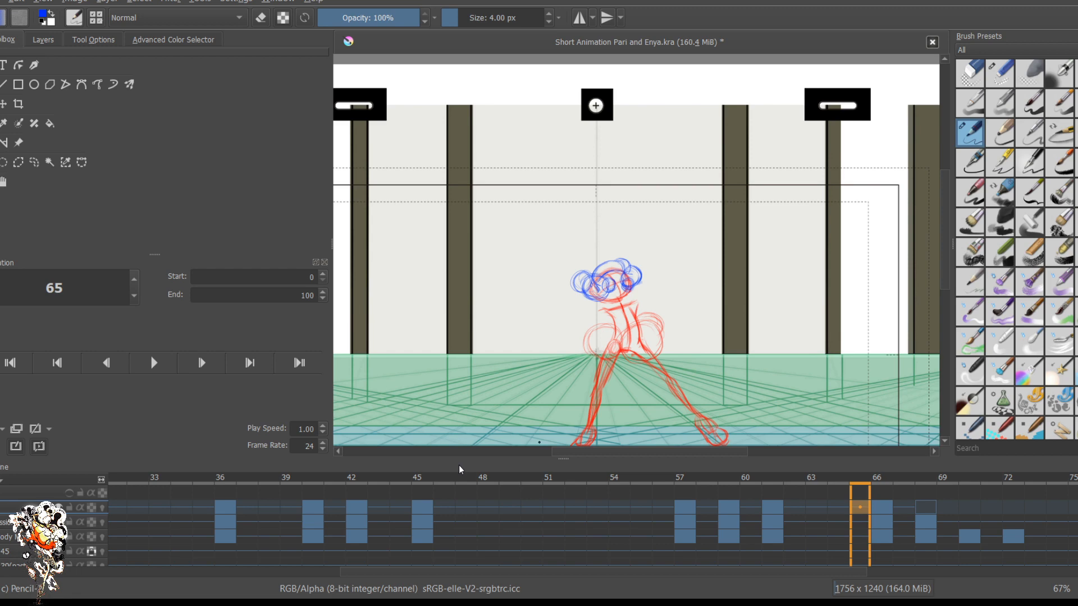
scroll(648, 289, "up", 5)
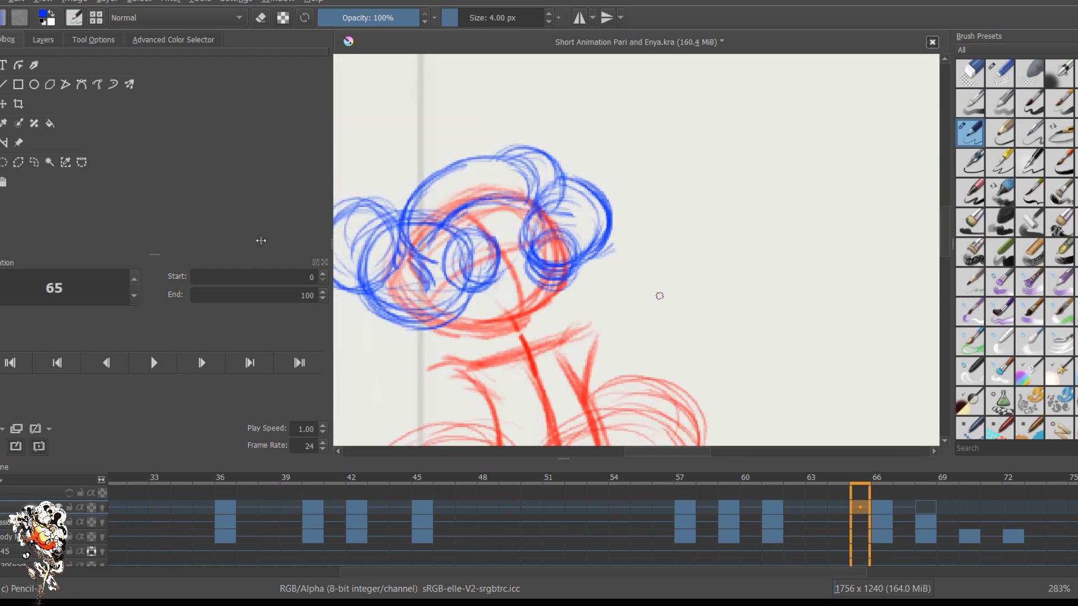
left_click_drag(442, 225, 413, 219)
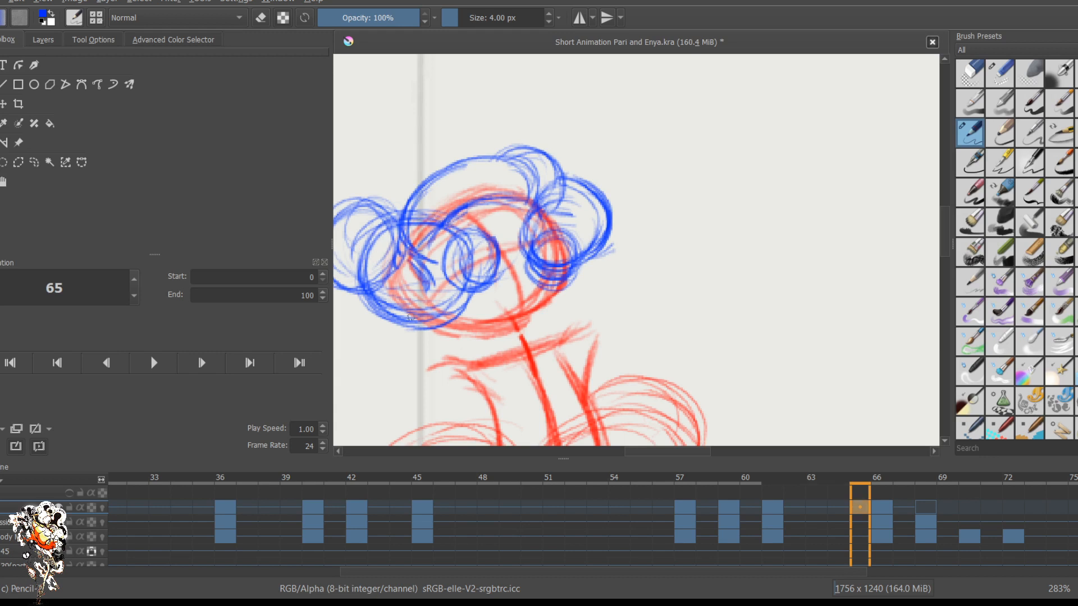
key("e")
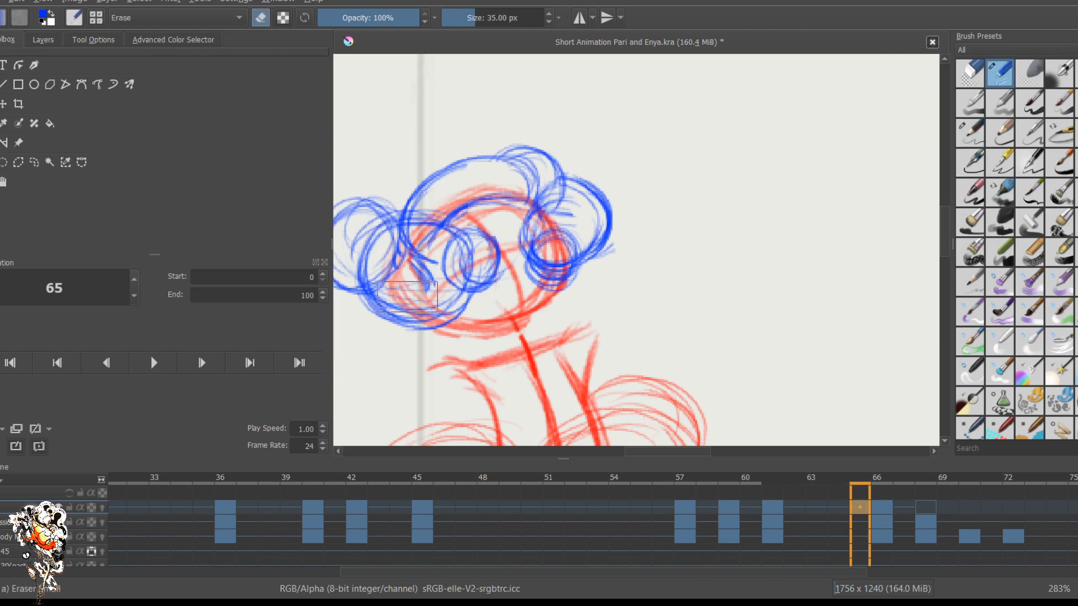
mouse_move(412, 281)
left_mouse_down()
mouse_move(404, 249)
mouse_move(420, 245)
mouse_move(420, 231)
mouse_move(410, 233)
mouse_move(390, 282)
left_mouse_up()
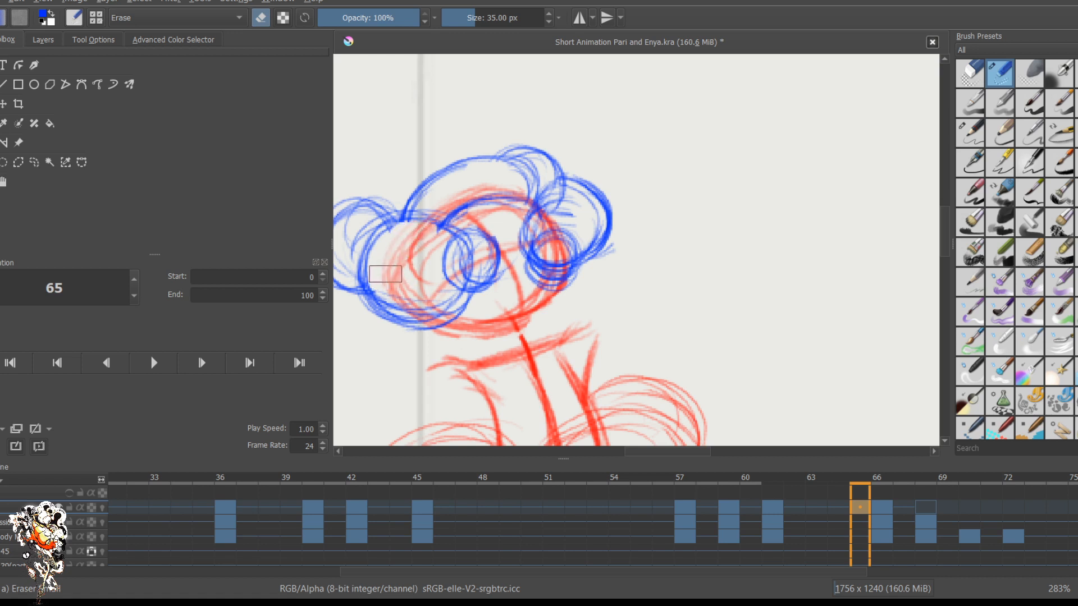
mouse_move(571, 212)
left_mouse_down()
mouse_move(561, 216)
mouse_move(567, 263)
mouse_move(547, 259)
mouse_move(559, 255)
left_mouse_up()
key("/")
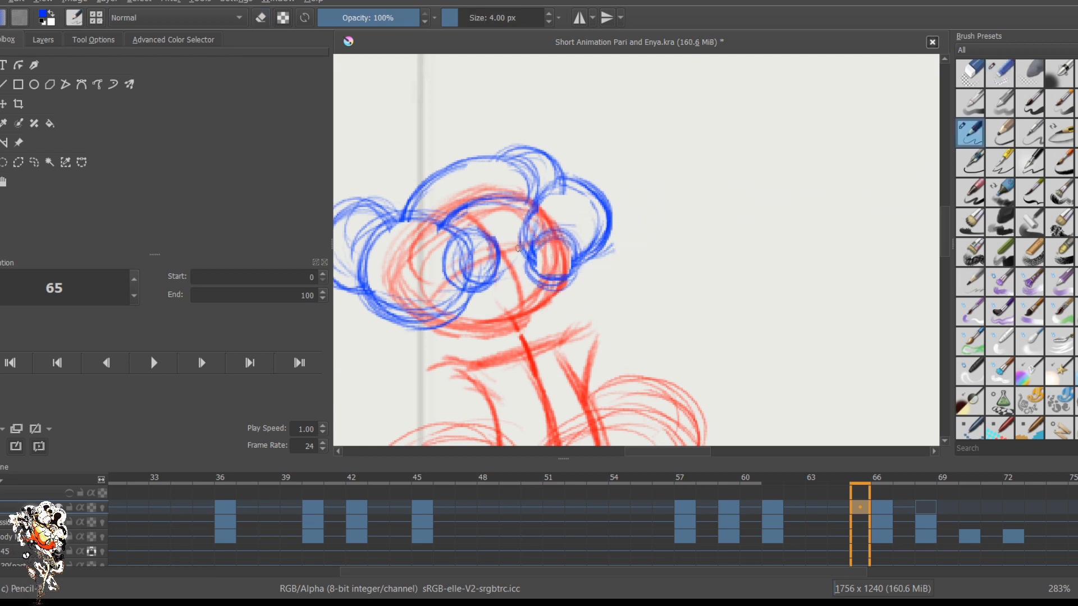
Step: Return to frame 61 and switch the pencil to erase mode with a size of 10 px
key("e")
key("bracketright")
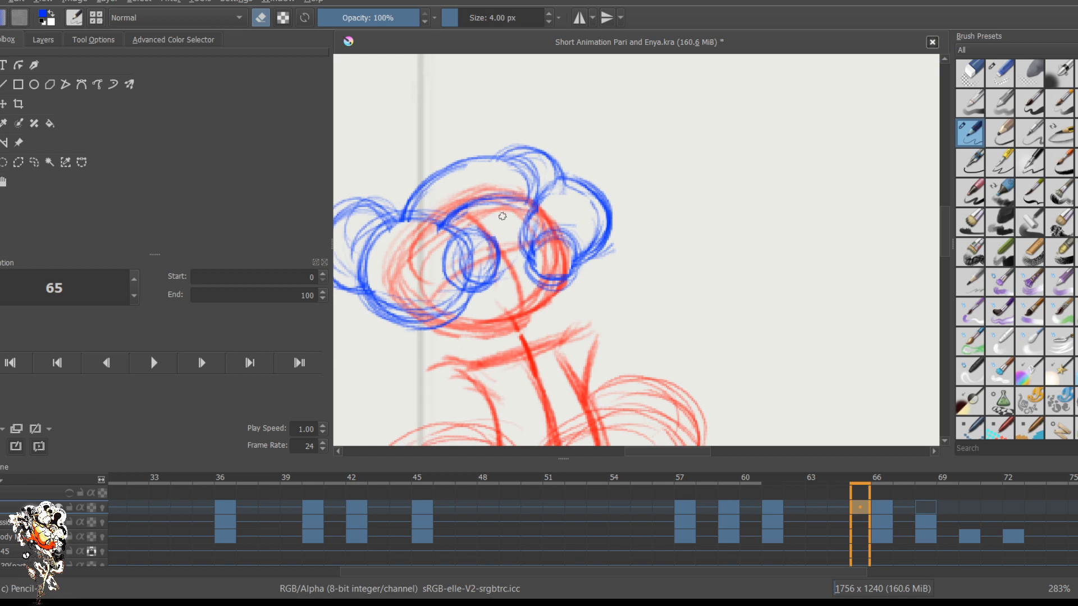
left_click(772, 507)
key("bracketright")
key("bracketright")
key("bracketright")
key("bracketright")
key("bracketright")
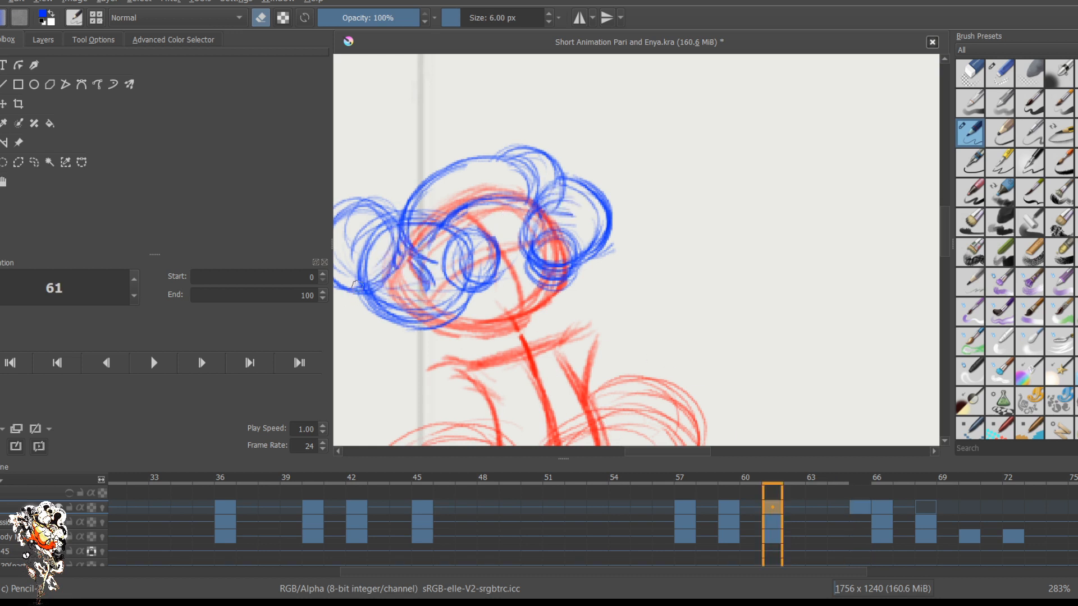
Step: Compare the hair across frames 61, 65 and 66, and undo the erasing made at frame 65
key("period")
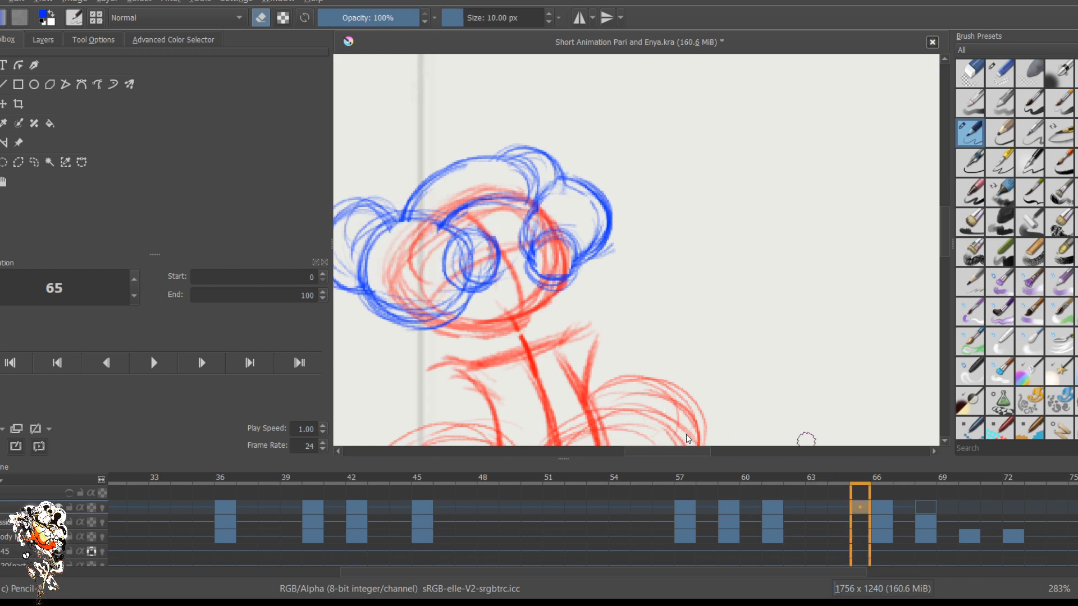
key("period")
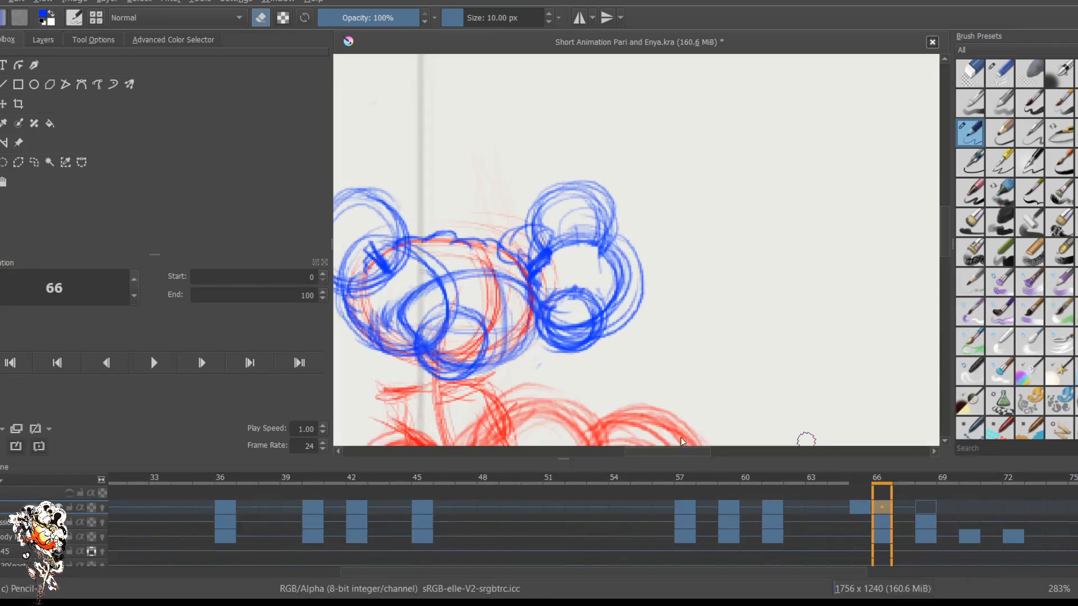
key("comma")
key("comma")
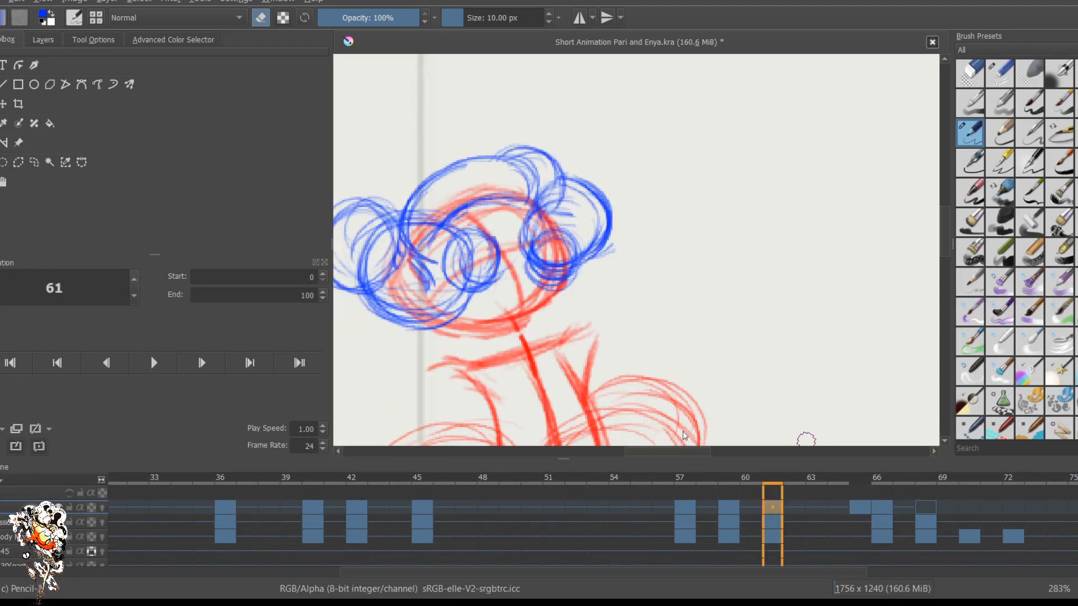
key("period")
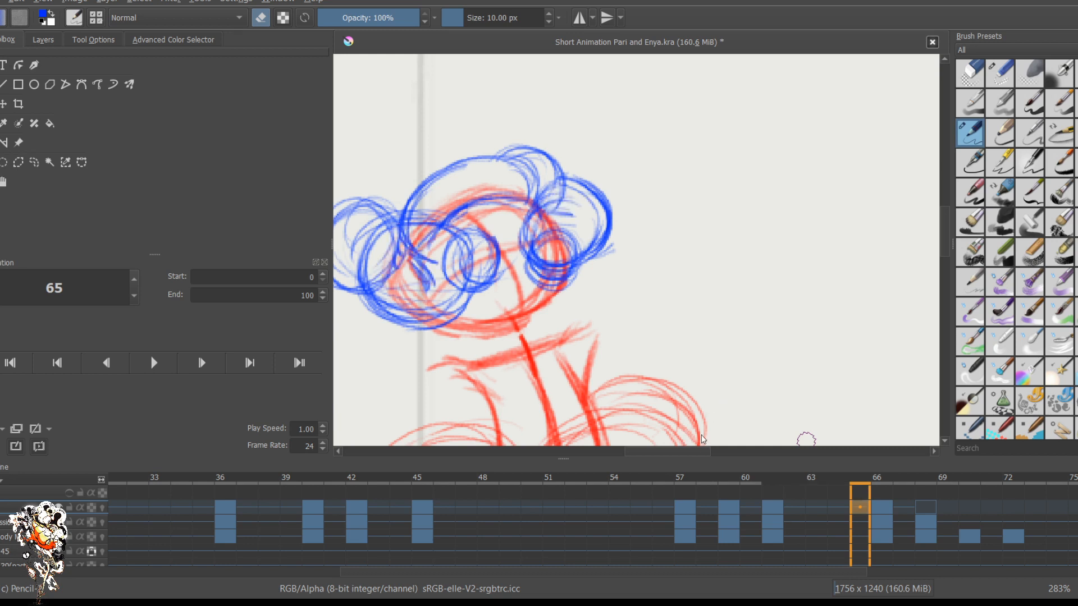
key("period")
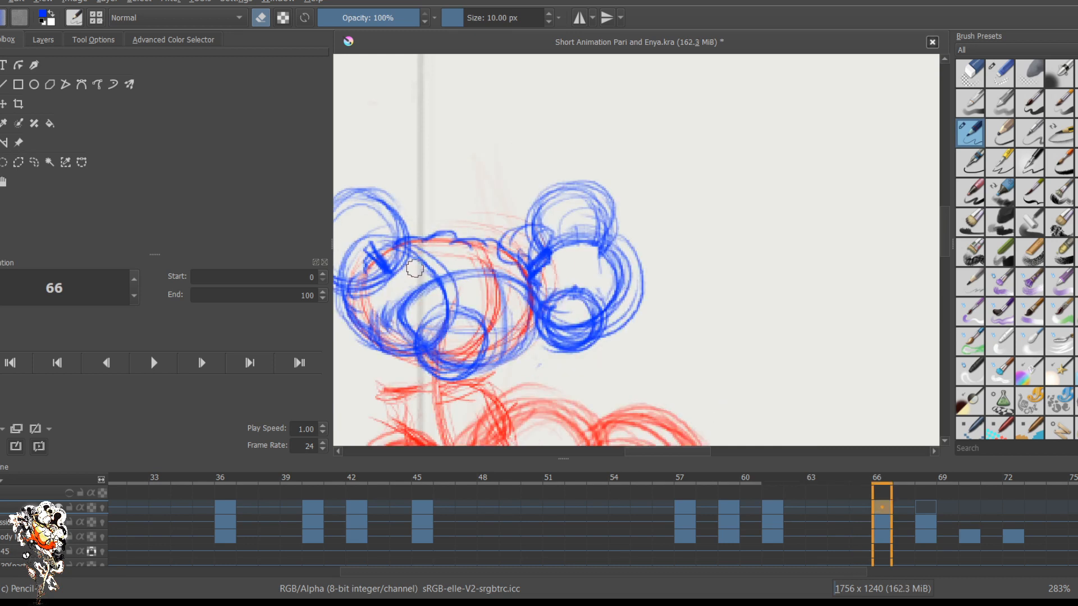
Step: Set the erasing pencil to 14 px and clean the overlapping strokes inside the left, right and chin curls at frame 66
key("bracketright")
key("bracketright")
key("bracketright")
key("bracketright")
mouse_move(408, 318)
left_mouse_down()
mouse_move(384, 294)
mouse_move(383, 329)
mouse_move(384, 308)
mouse_move(433, 294)
mouse_move(426, 284)
mouse_move(404, 338)
mouse_move(404, 313)
mouse_move(369, 269)
mouse_move(381, 273)
mouse_move(393, 257)
mouse_move(376, 261)
mouse_move(375, 280)
mouse_move(371, 263)
mouse_move(359, 297)
mouse_move(381, 295)
mouse_move(391, 263)
mouse_move(374, 245)
mouse_move(358, 288)
mouse_move(380, 259)
left_mouse_up()
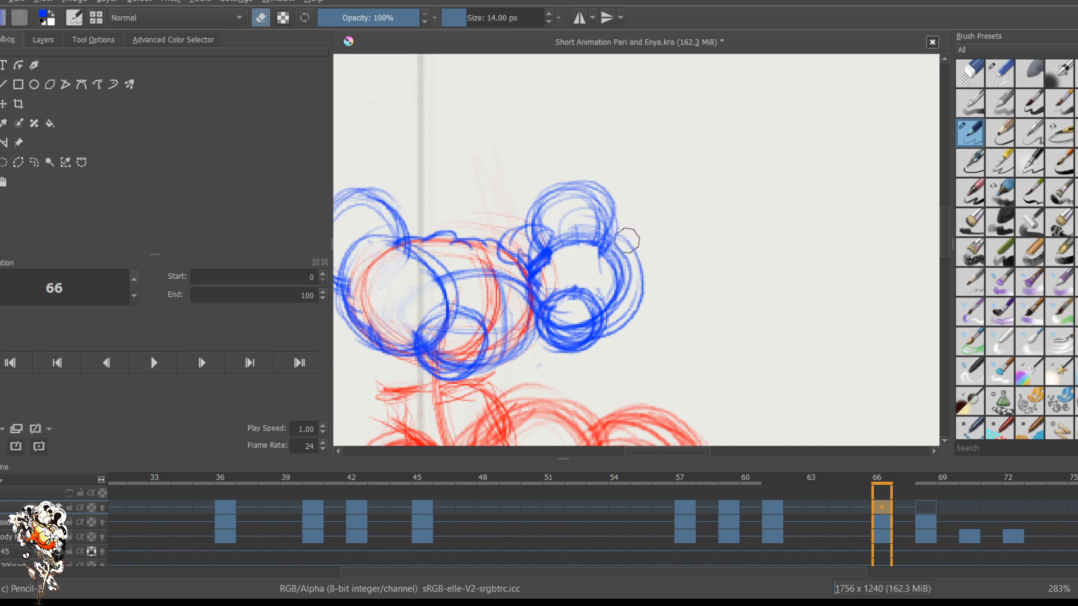
mouse_move(578, 312)
left_mouse_down()
mouse_move(567, 327)
mouse_move(561, 316)
left_mouse_up()
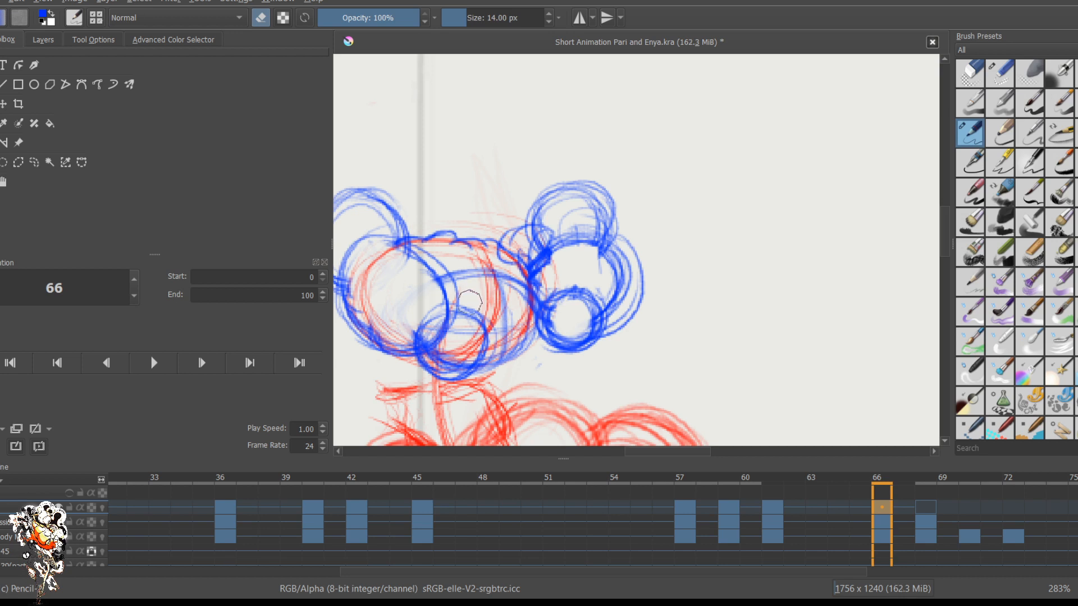
mouse_move(456, 325)
left_mouse_down()
mouse_move(443, 332)
mouse_move(446, 359)
mouse_move(464, 352)
mouse_move(438, 352)
mouse_move(447, 331)
mouse_move(432, 336)
mouse_move(442, 344)
left_mouse_up()
left_click_drag(405, 282, 548, 219)
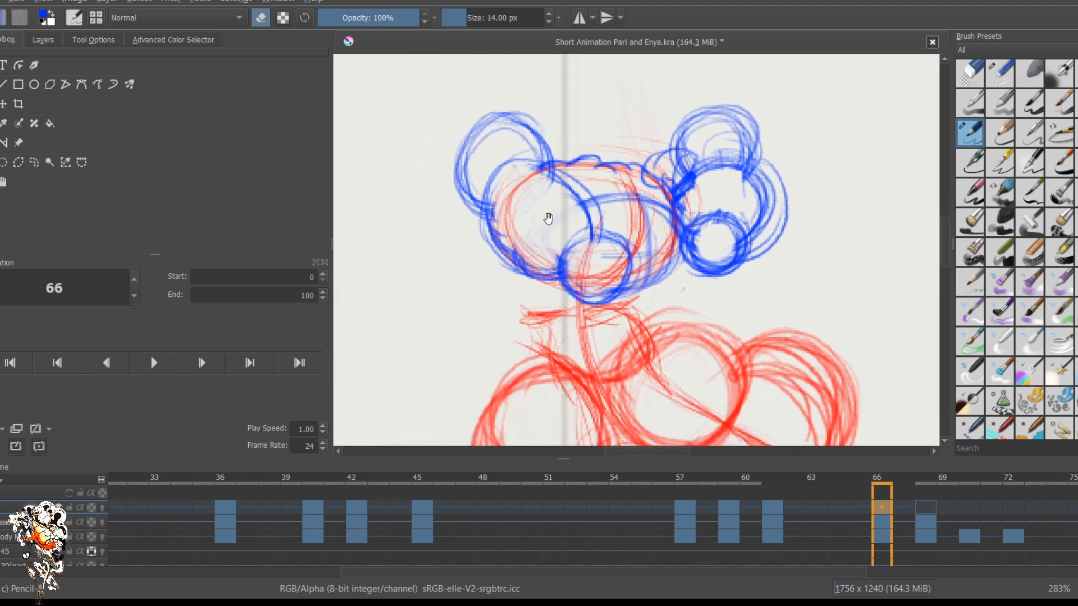
scroll(660, 268, "down", 5)
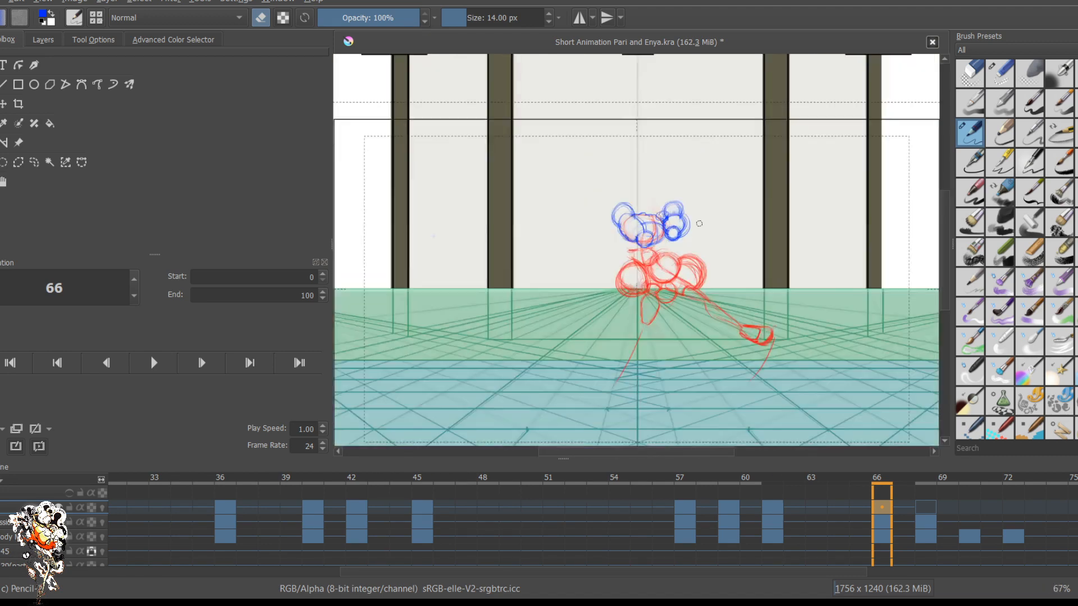
scroll(700, 224, "up", 4)
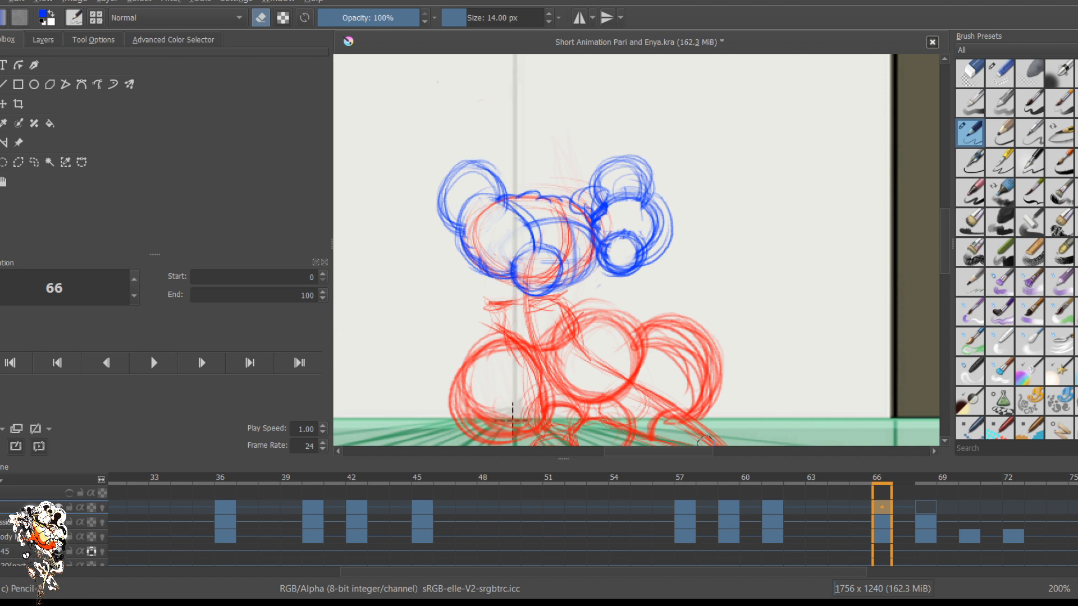
Step: Compare the rough body pose at frame 68 with the finished hair sketch at frame 66 and return to frame 68
key("period")
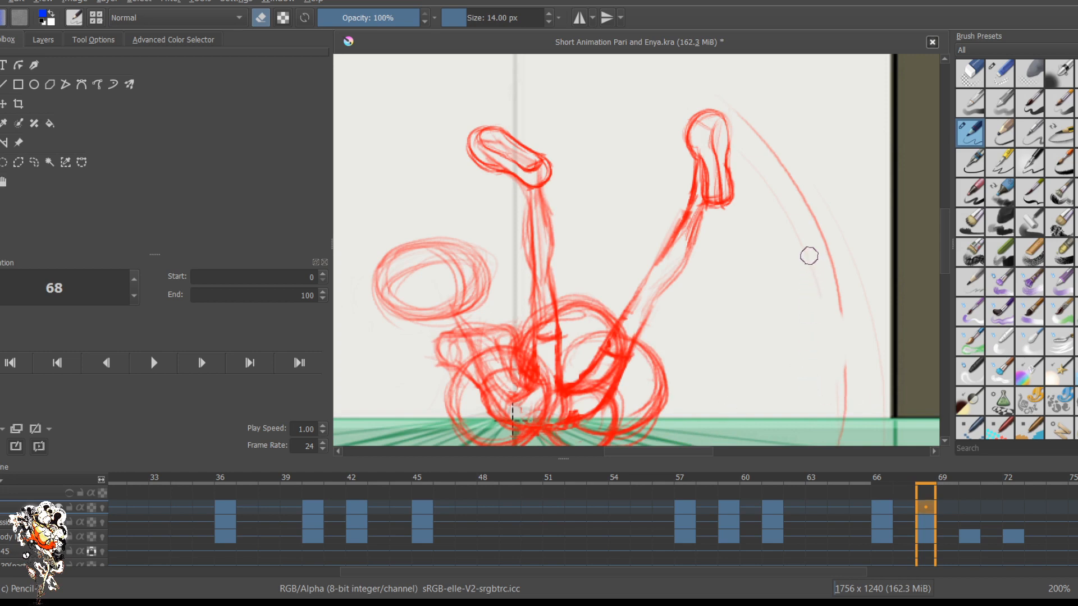
scroll(648, 332, "down", 2)
scroll(648, 332, "up", 1)
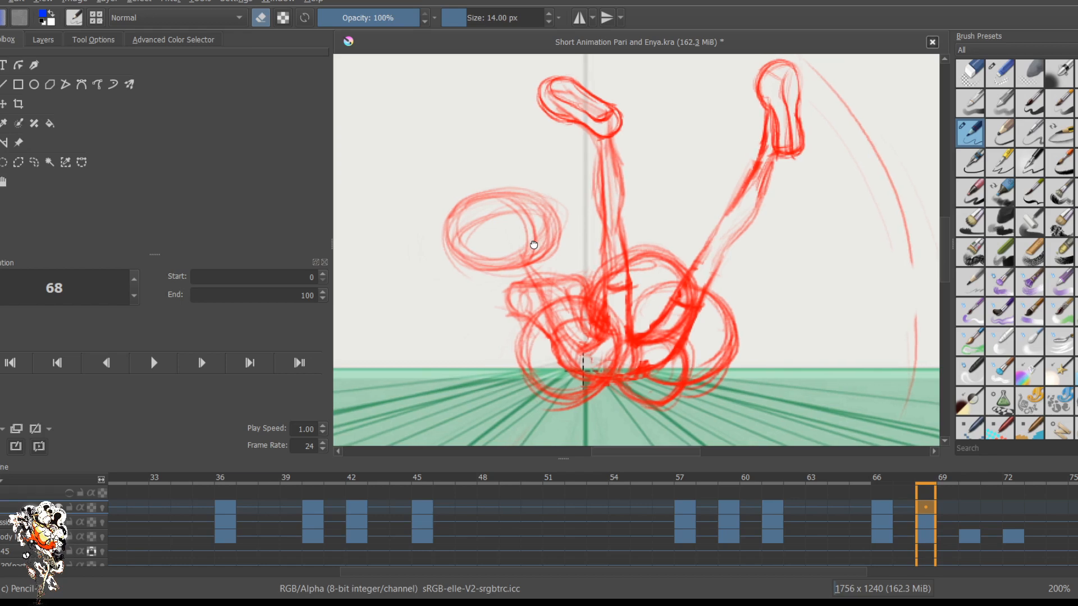
scroll(561, 243, "up", 1)
scroll(559, 241, "down", 2)
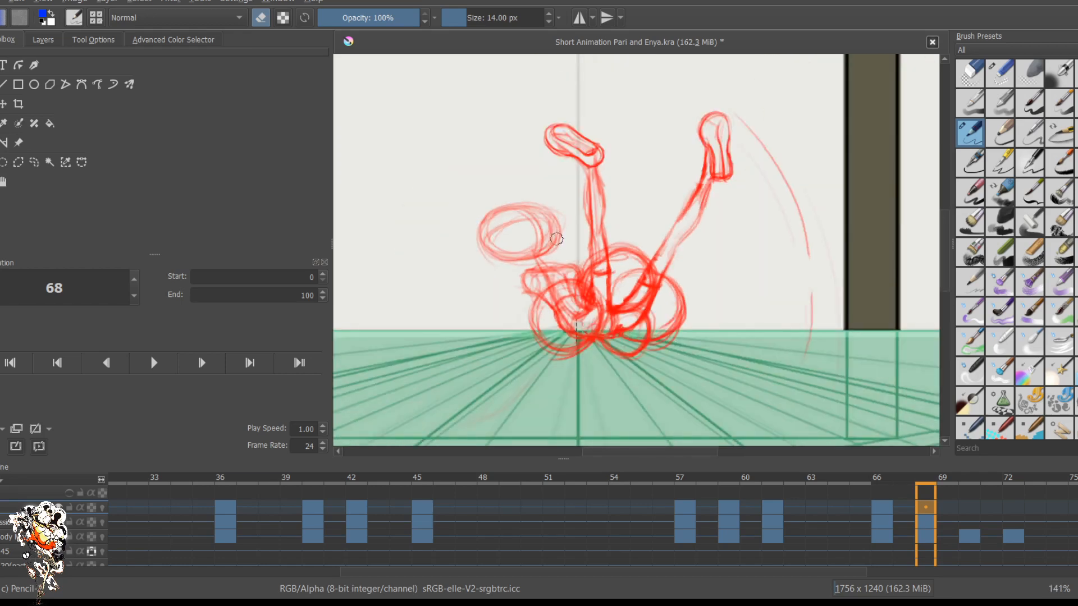
scroll(556, 238, "up", 2)
key("Left")
key("Left")
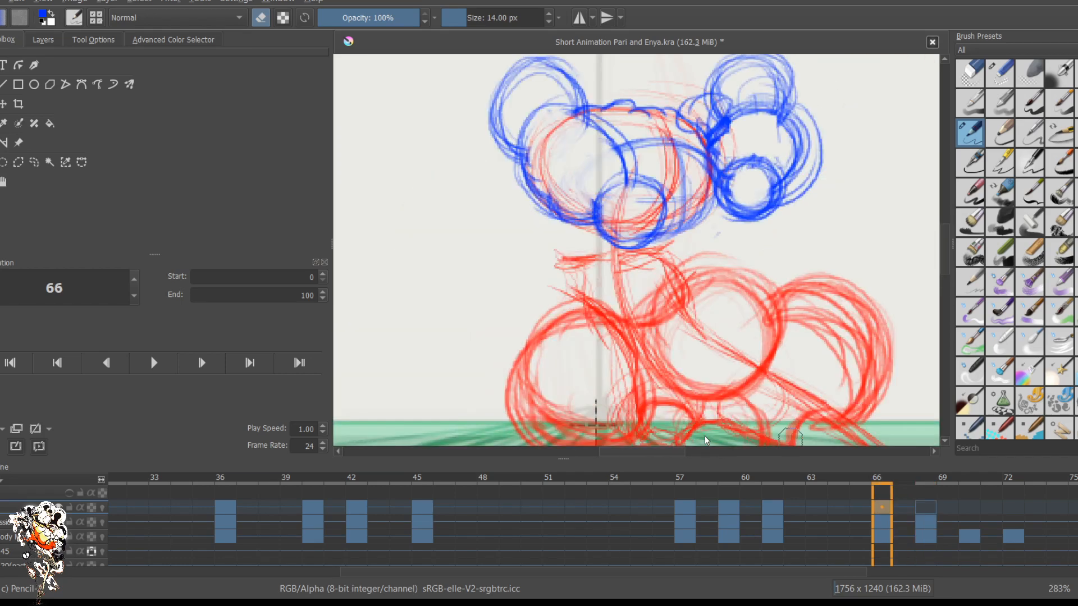
key("Right")
key("Right")
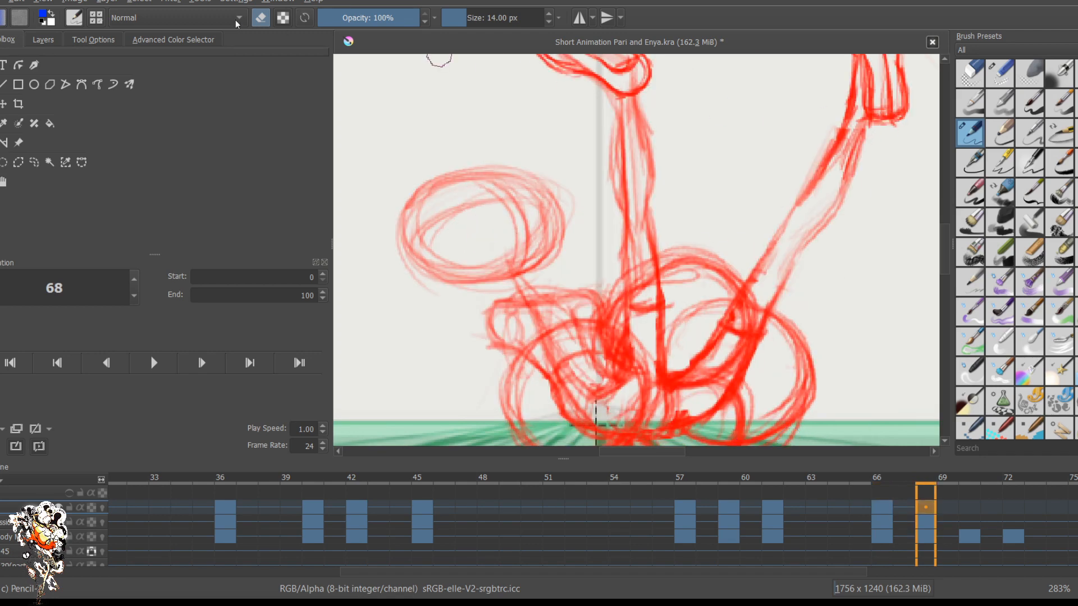
Step: Switch the pencil from erasing to drawing at 4 px and sketch the blue hairline arc across the head at frame 68
key("e")
key("bracketleft")
key("bracketleft")
key("bracketleft")
key("bracketleft")
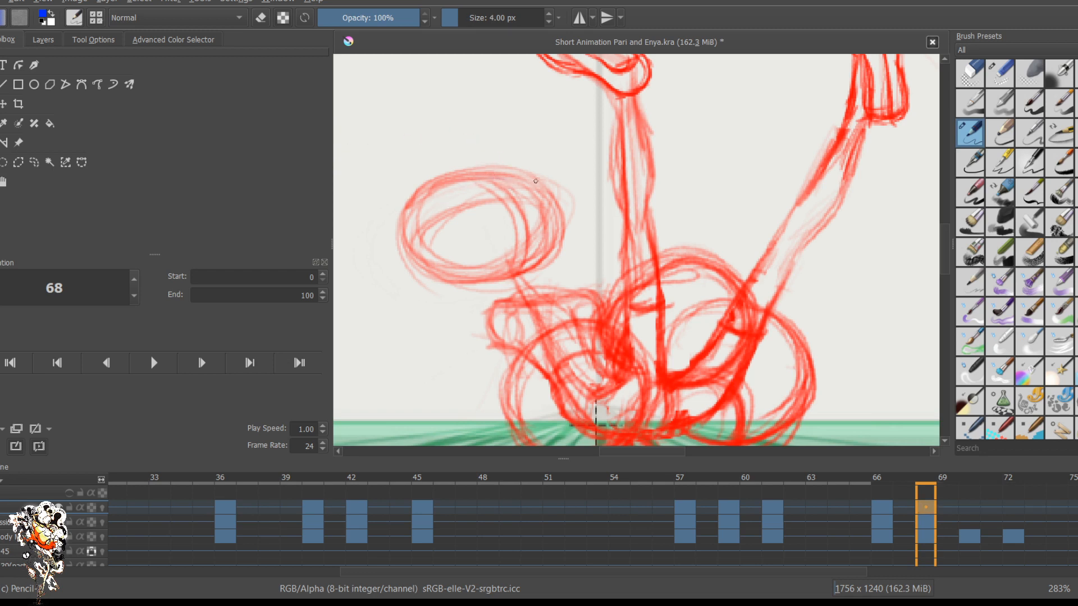
left_click_drag(535, 180, 424, 218)
left_click_drag(466, 180, 422, 220)
left_click_drag(455, 155, 486, 170)
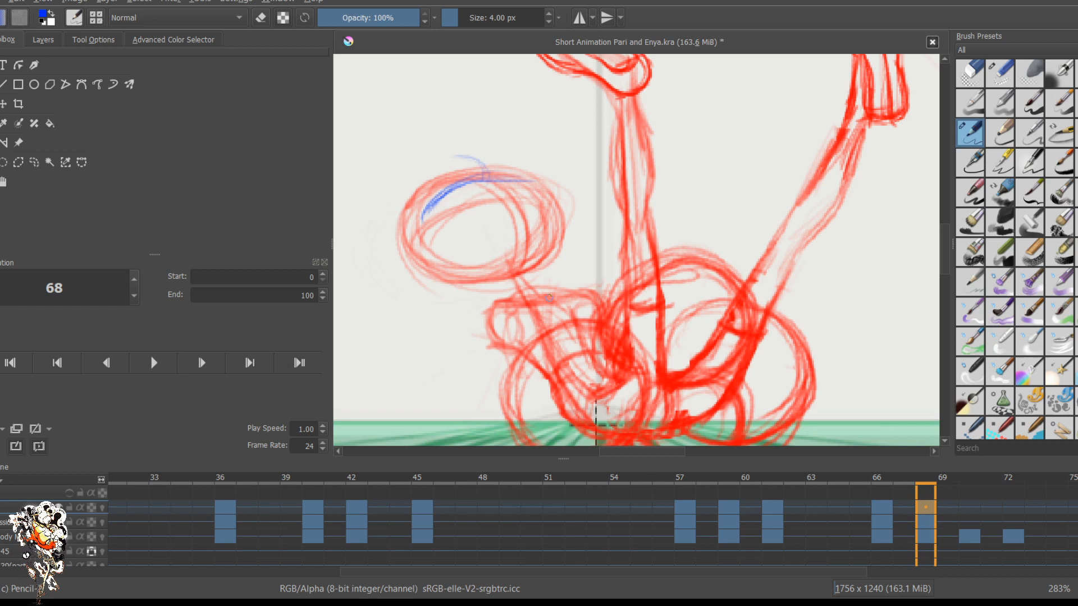
Step: Outline the long fringe shape over the top of the head and add small locks at its left end
left_click_drag(531, 168, 524, 140)
mouse_move(523, 140)
left_mouse_down()
mouse_move(437, 157)
mouse_move(412, 177)
mouse_move(407, 208)
left_mouse_up()
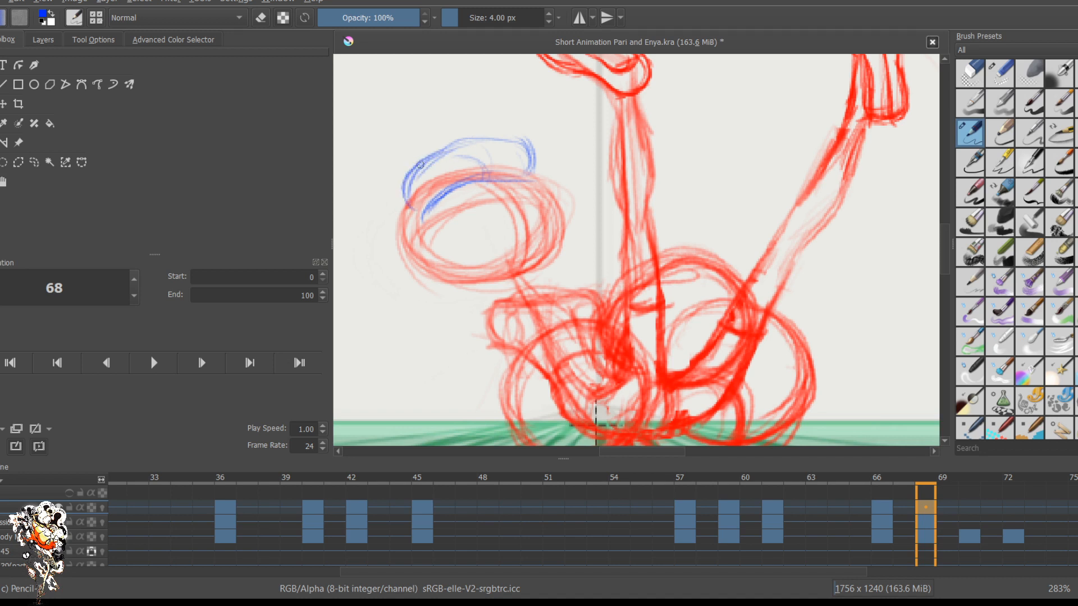
mouse_move(403, 166)
left_mouse_down()
mouse_move(439, 207)
mouse_move(477, 176)
mouse_move(420, 201)
mouse_move(396, 194)
mouse_move(459, 150)
left_mouse_up()
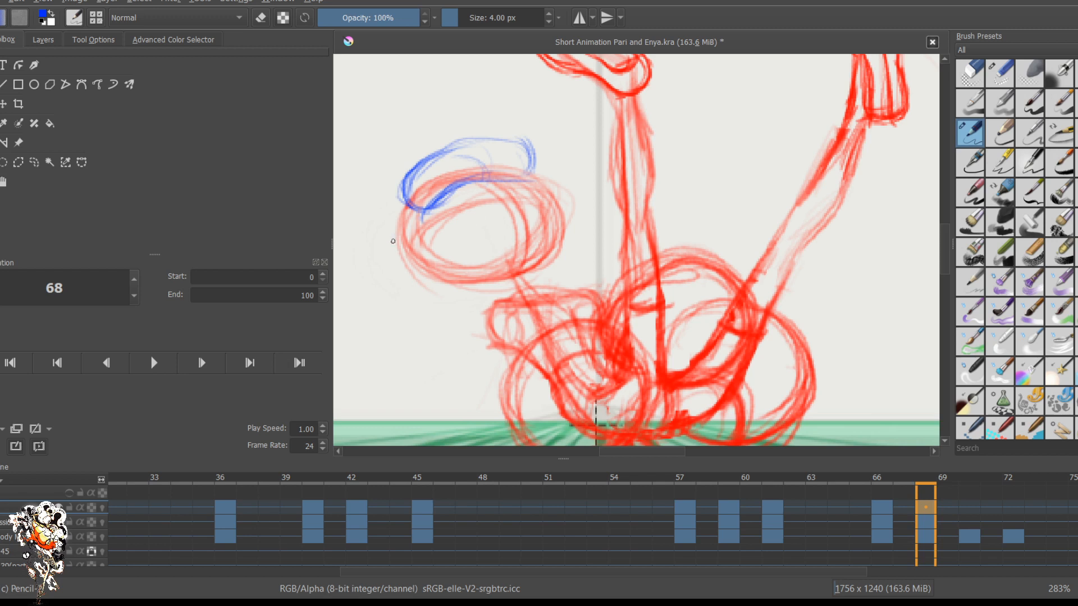
left_click_drag(420, 215, 436, 235)
mouse_move(412, 239)
left_mouse_down()
mouse_move(440, 253)
mouse_move(398, 238)
mouse_move(393, 217)
left_mouse_up()
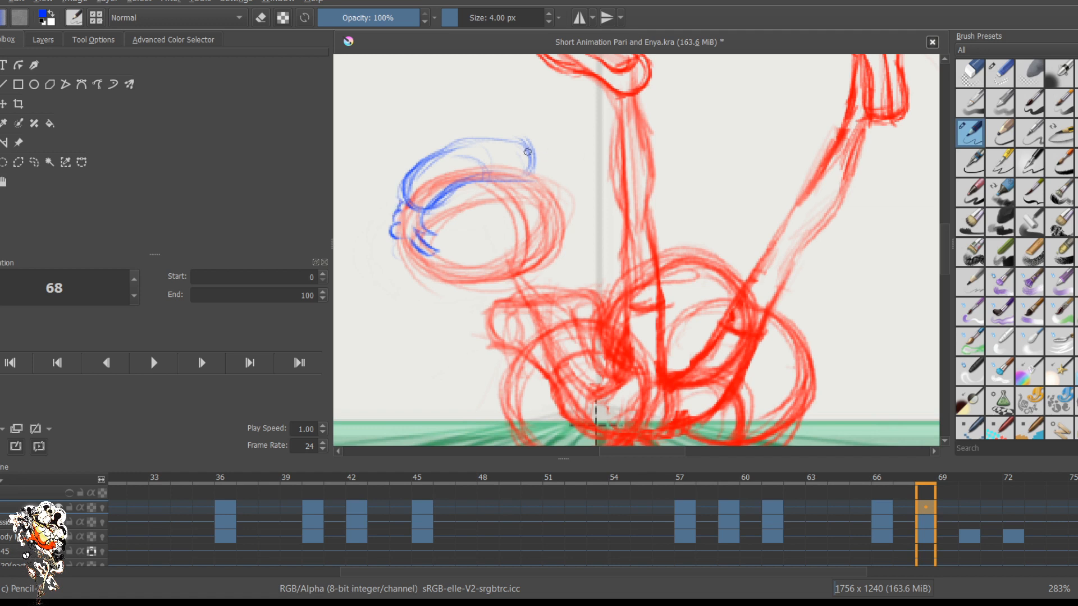
mouse_move(530, 170)
left_mouse_down()
mouse_move(460, 178)
mouse_move(444, 149)
mouse_move(530, 139)
left_mouse_up()
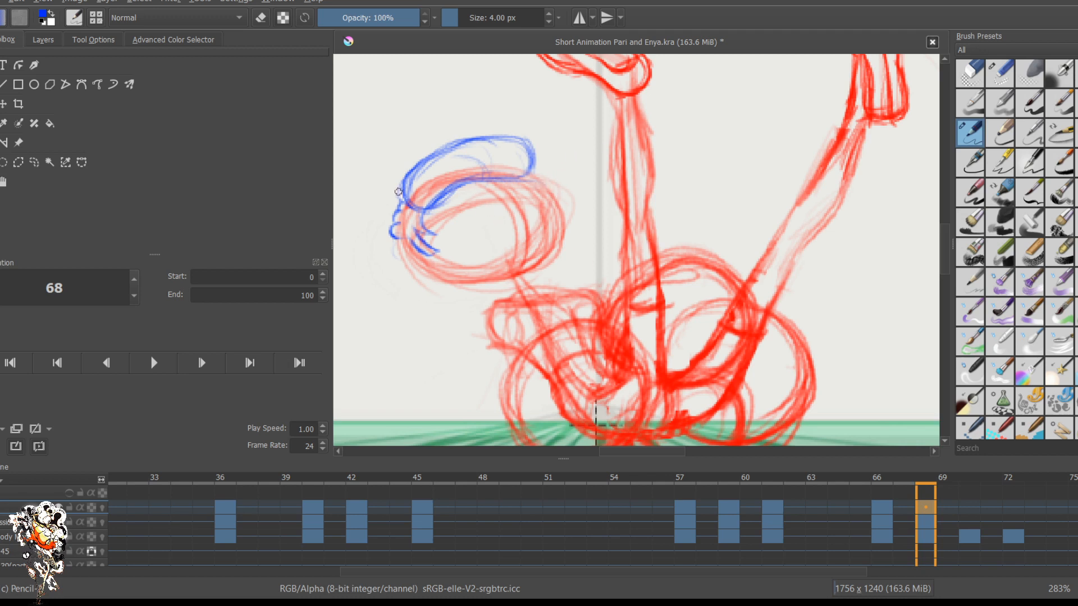
Step: Sketch a round curl with a wider outer loop at the left end of the fringe at frame 68
left_click_drag(398, 193, 377, 194)
mouse_move(369, 217)
left_mouse_down()
mouse_move(396, 202)
mouse_move(367, 194)
left_mouse_up()
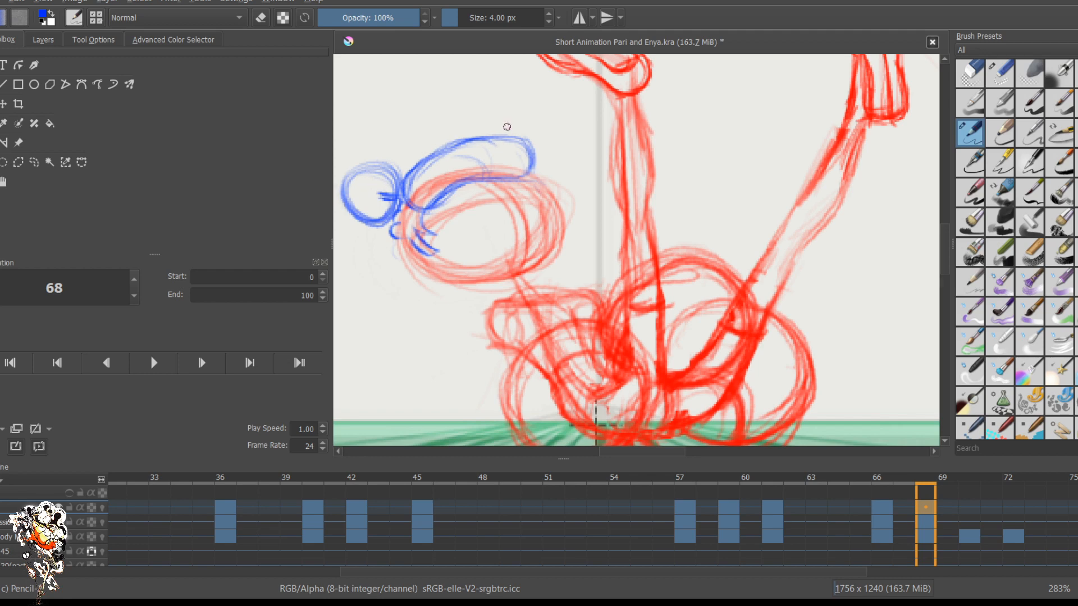
scroll(506, 126, "down", 4)
scroll(467, 144, "up", 2)
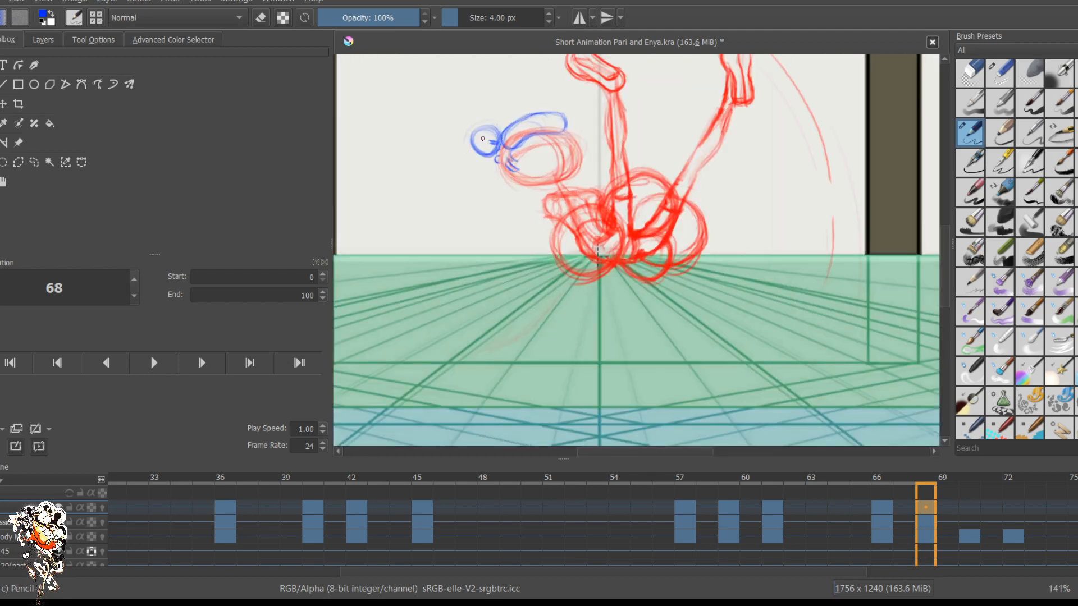
mouse_move(482, 138)
left_mouse_down()
mouse_move(471, 145)
mouse_move(502, 162)
left_mouse_up()
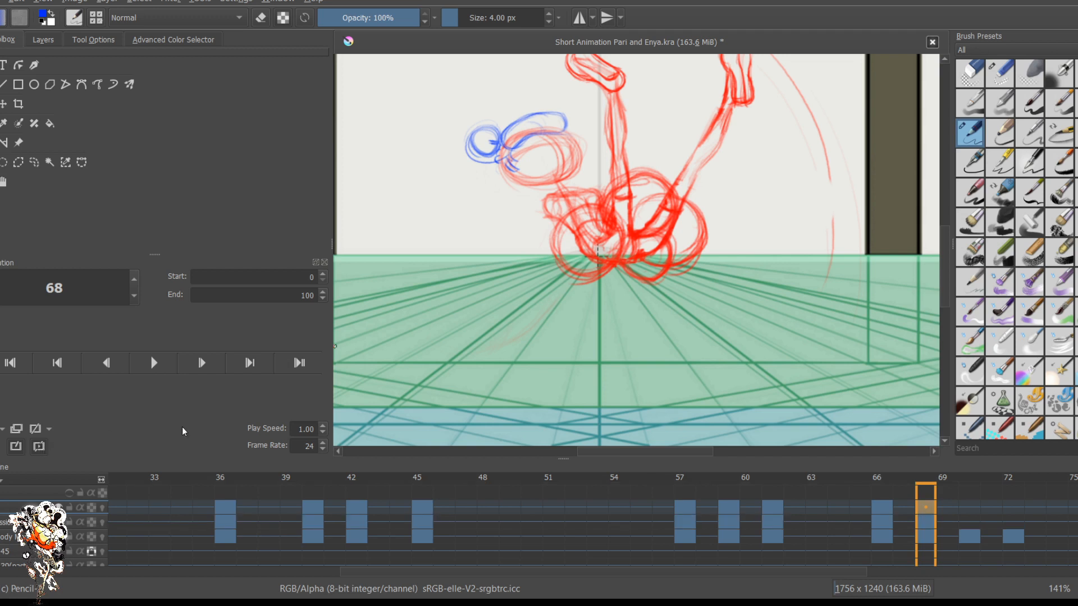
Step: Check the hair against the preceding frame and reinforce the round left curl at frame 68
key("Left")
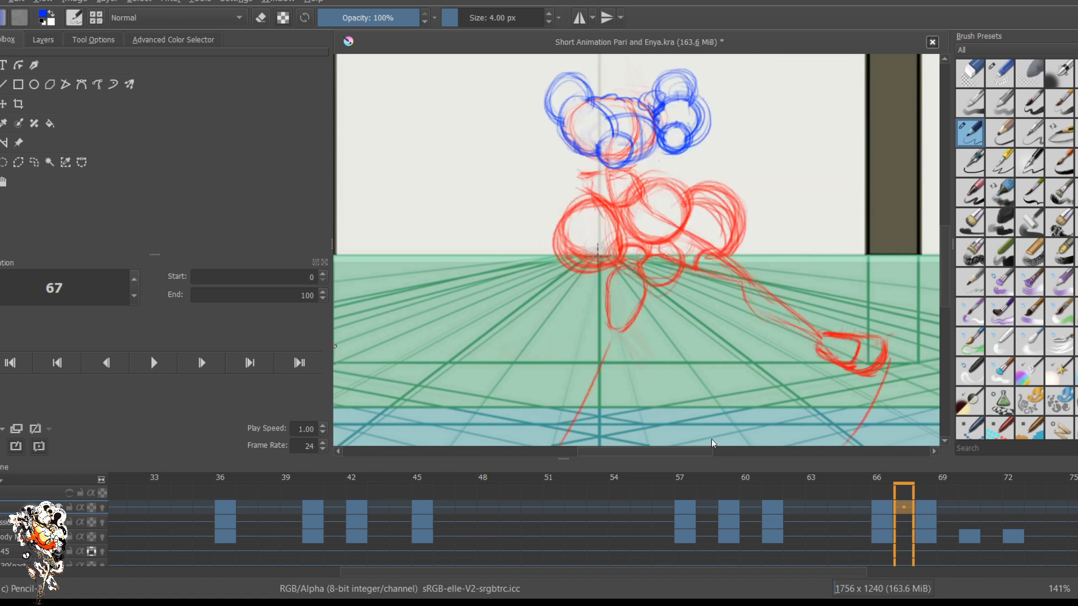
key("Right")
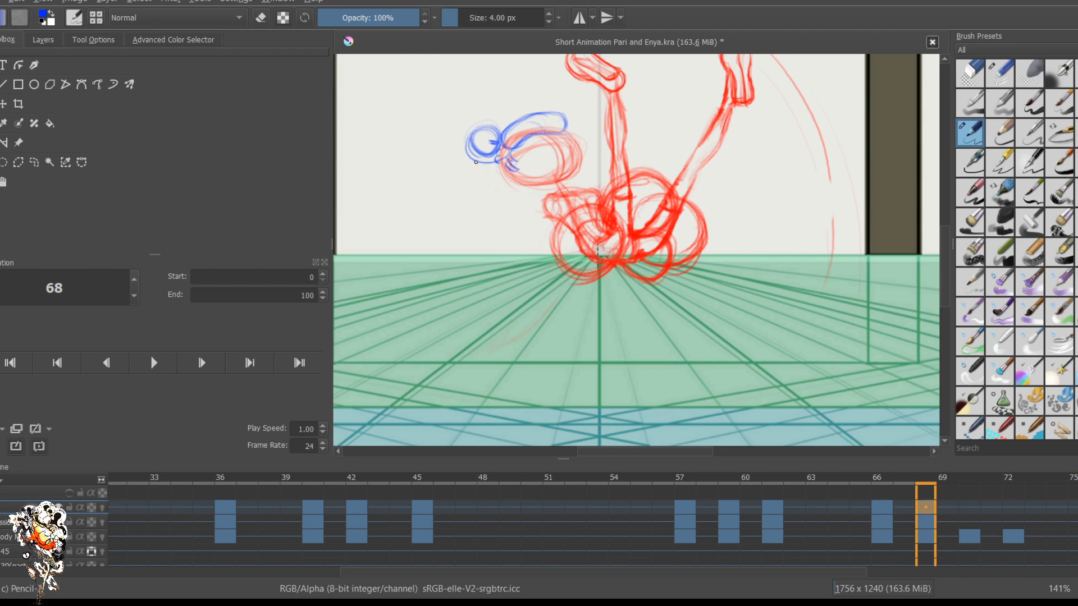
scroll(475, 162, "up", 2)
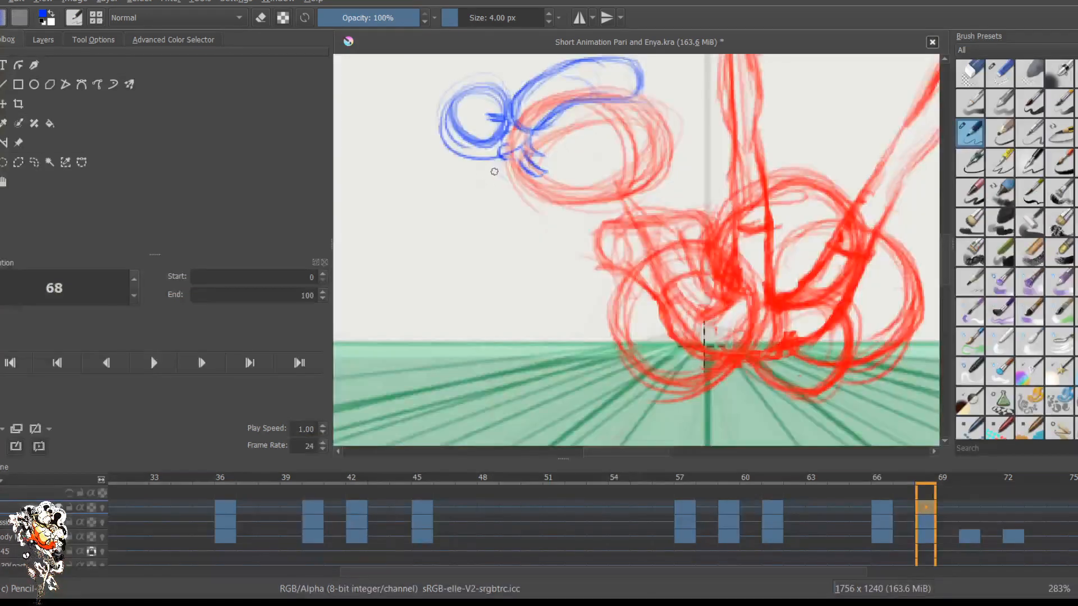
left_click_drag(388, 161, 387, 216)
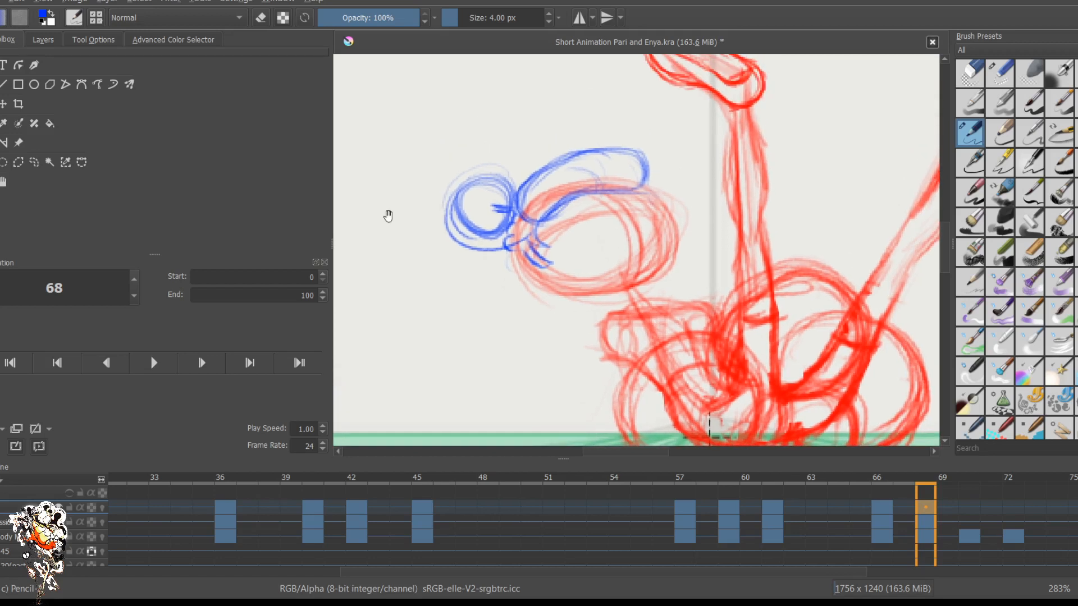
mouse_move(493, 195)
left_mouse_down()
mouse_move(451, 230)
mouse_move(472, 192)
mouse_move(478, 240)
mouse_move(476, 172)
mouse_move(496, 238)
mouse_move(490, 203)
left_mouse_up()
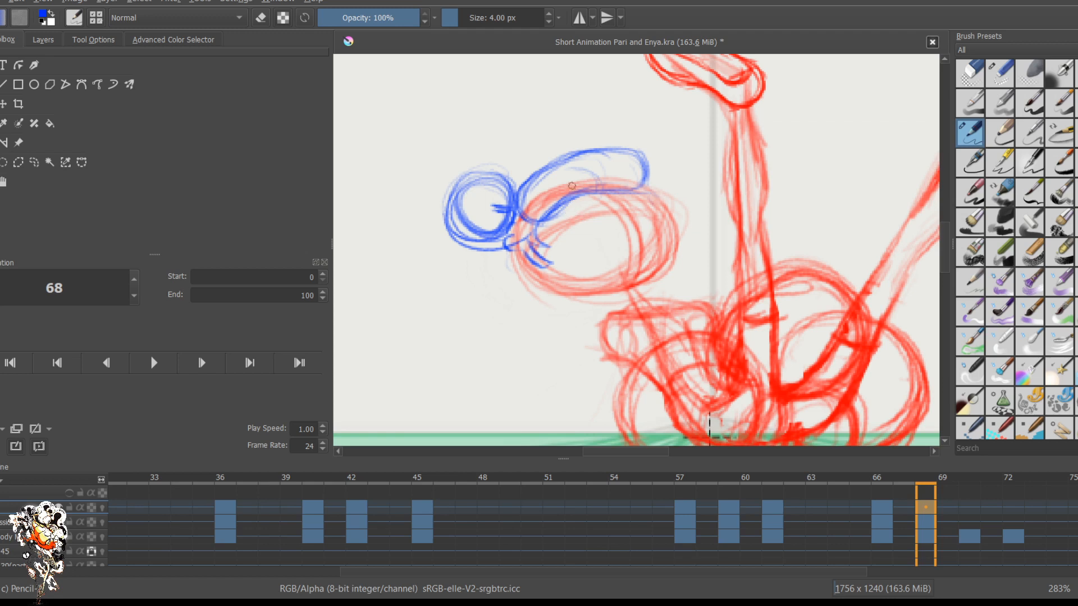
left_click_drag(493, 208, 524, 216)
Step: Turn on onion skins for the hair layer and sketch a large oval curl overlapping the left curl and fringe
left_click(102, 507)
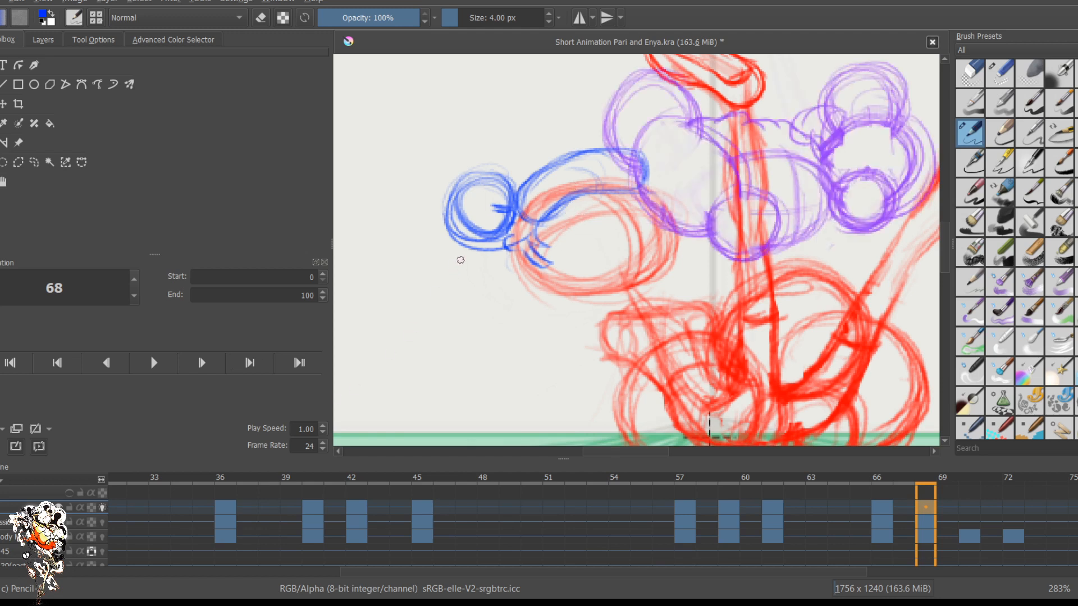
left_click_drag(481, 206, 507, 209)
left_click_drag(527, 183, 617, 217)
left_click_drag(495, 206, 599, 185)
mouse_move(521, 187)
left_mouse_down()
mouse_move(499, 206)
mouse_move(556, 151)
left_mouse_up()
mouse_move(487, 196)
left_mouse_down()
mouse_move(522, 157)
mouse_move(488, 207)
mouse_move(589, 183)
mouse_move(573, 211)
mouse_move(584, 168)
mouse_move(514, 228)
mouse_move(539, 164)
left_mouse_up()
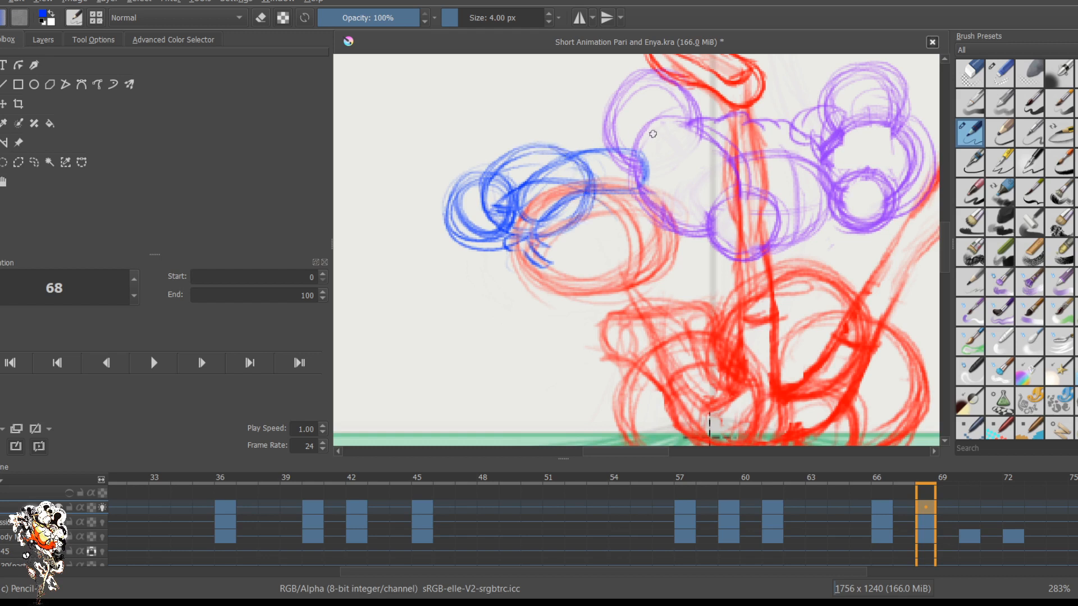
Step: Sketch a smaller round curl over the middle of the fringe and add small locks below the left curl
mouse_move(587, 145)
left_mouse_down()
mouse_move(560, 165)
mouse_move(573, 186)
left_mouse_up()
left_click_drag(576, 150, 571, 196)
mouse_move(563, 156)
left_mouse_down()
mouse_move(552, 176)
mouse_move(599, 189)
left_mouse_up()
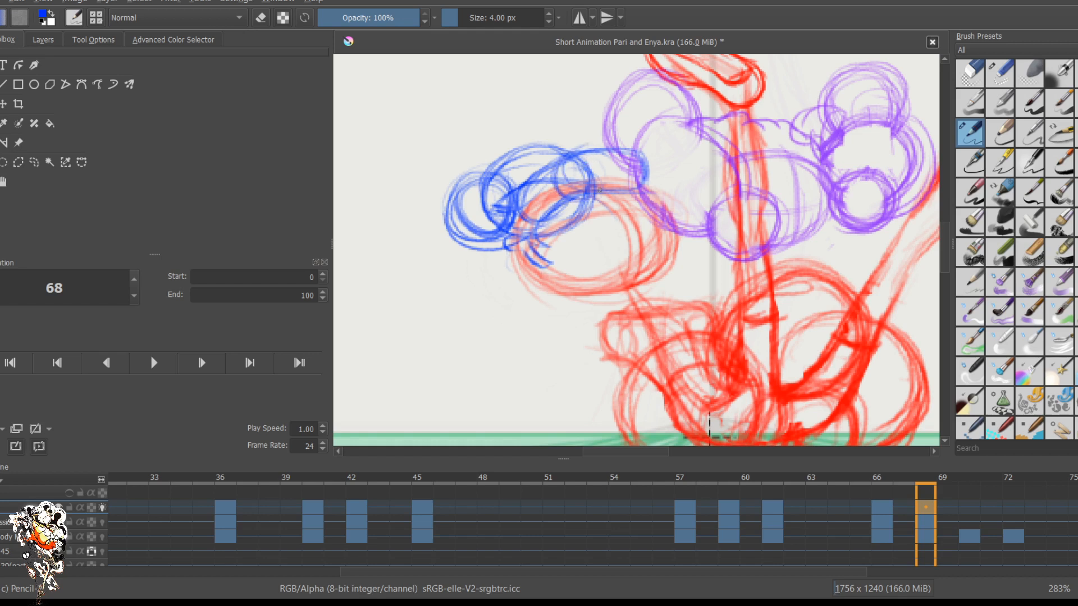
left_click_drag(578, 149, 595, 201)
left_click_drag(616, 163, 561, 194)
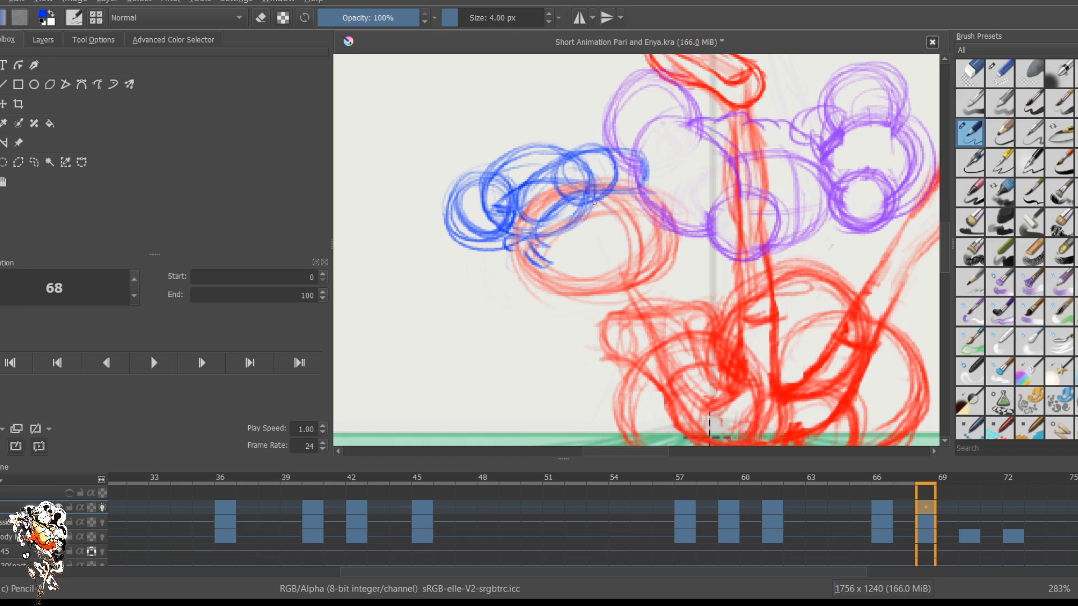
mouse_move(594, 147)
left_mouse_down()
mouse_move(552, 161)
mouse_move(580, 207)
left_mouse_up()
mouse_move(500, 253)
left_mouse_down()
mouse_move(523, 277)
mouse_move(514, 255)
mouse_move(523, 269)
mouse_move(512, 277)
mouse_move(505, 255)
left_mouse_up()
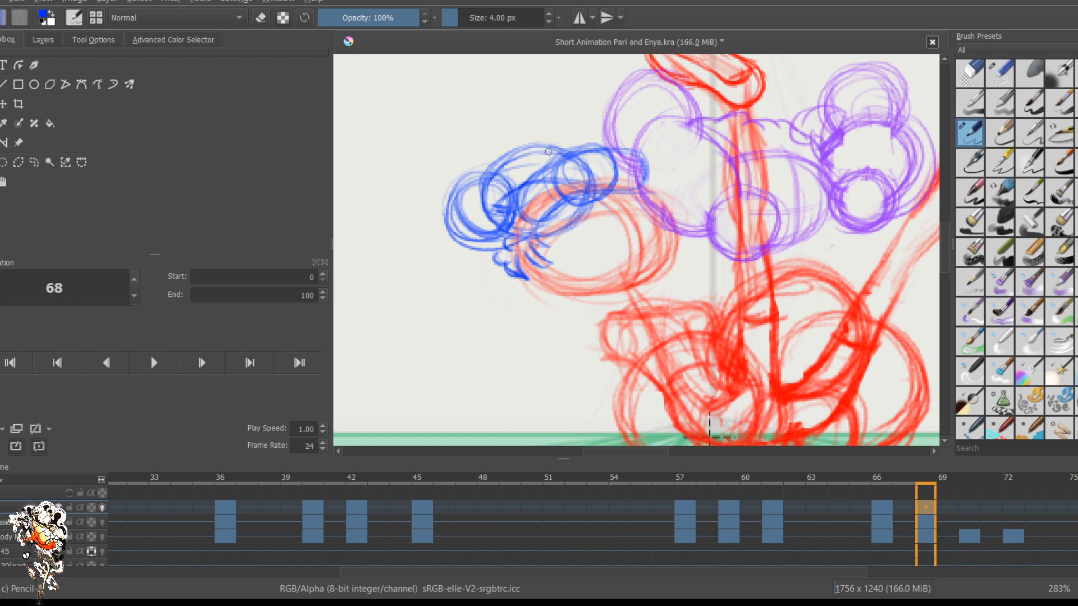
left_click_drag(645, 156, 661, 206)
left_click_drag(676, 167, 655, 208)
mouse_move(643, 152)
left_mouse_down()
mouse_move(668, 194)
mouse_move(626, 160)
mouse_move(658, 167)
mouse_move(670, 200)
mouse_move(628, 153)
mouse_move(681, 175)
mouse_move(629, 187)
left_mouse_up()
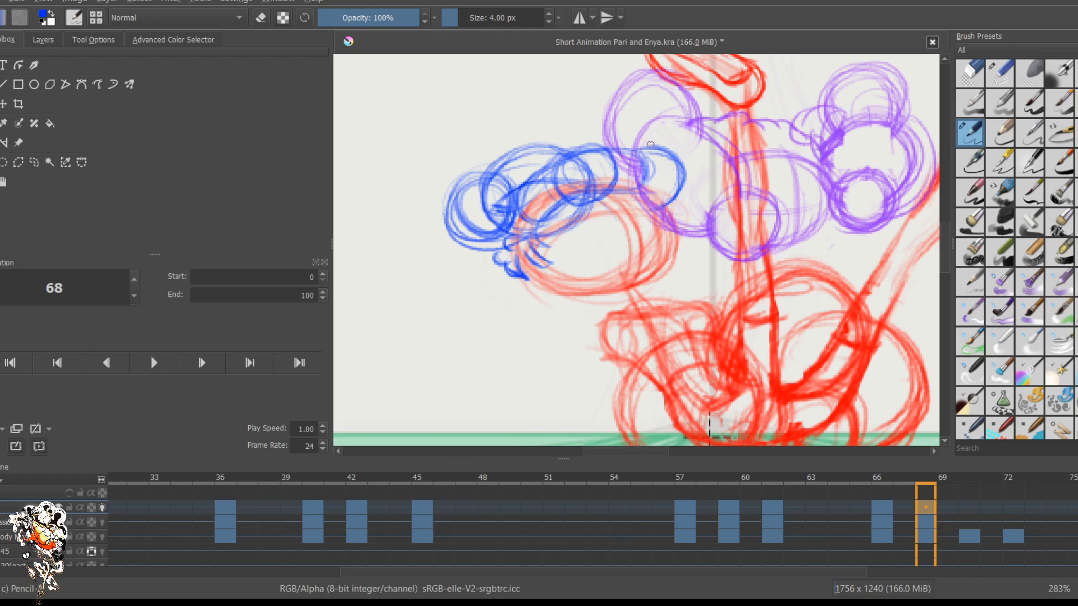
key("ctrl+z")
key("ctrl+z")
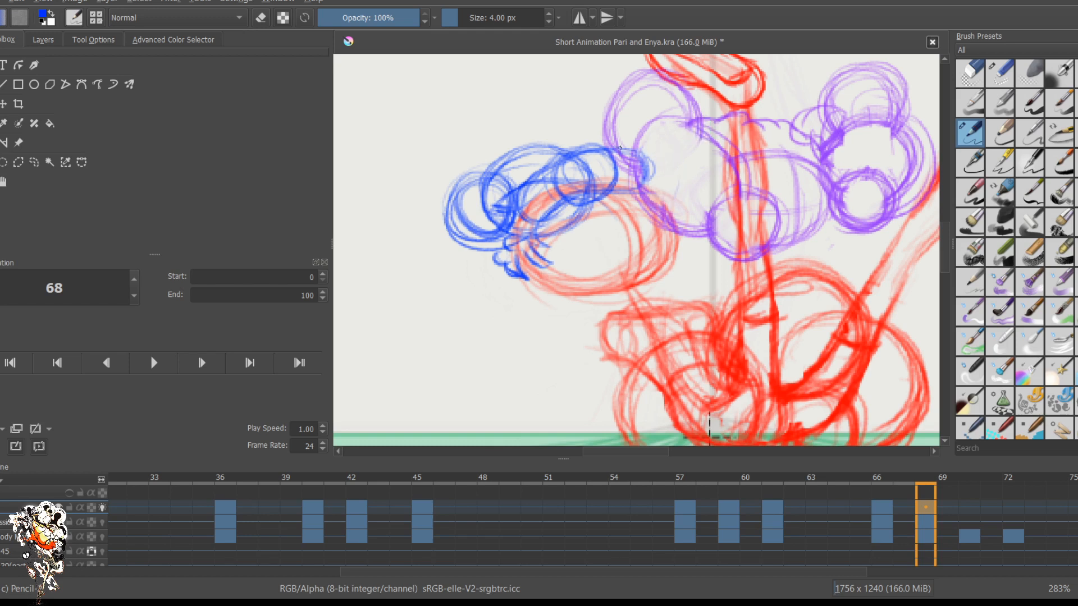
Step: Sketch a small curl at the right end of the fringe with a wider loop beneath it
left_click_drag(629, 149, 638, 182)
mouse_move(647, 162)
left_mouse_down()
mouse_move(645, 180)
mouse_move(605, 185)
left_mouse_up()
mouse_move(577, 159)
left_mouse_down()
mouse_move(656, 193)
mouse_move(641, 164)
mouse_move(605, 182)
mouse_move(603, 169)
left_mouse_up()
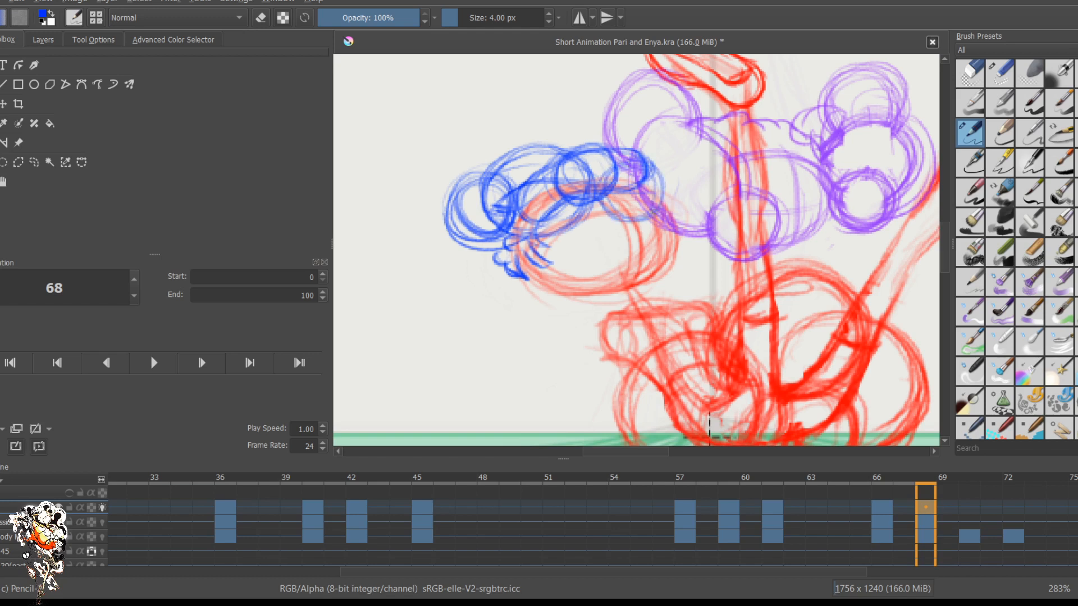
left_click_drag(604, 205, 656, 167)
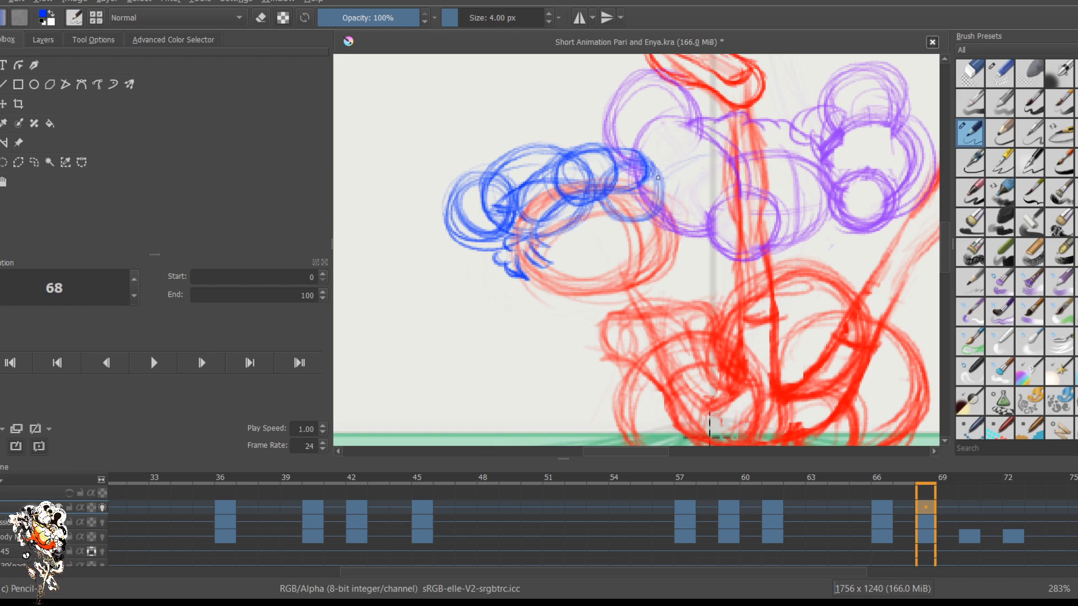
Step: Sketch a large round curl extending right of the fringe, with a smaller circle overlapping its right side
mouse_move(653, 168)
left_mouse_down()
mouse_move(662, 147)
mouse_move(697, 168)
mouse_move(695, 201)
mouse_move(724, 185)
mouse_move(670, 135)
mouse_move(661, 170)
mouse_move(719, 152)
mouse_move(699, 193)
mouse_move(752, 177)
mouse_move(739, 152)
mouse_move(698, 165)
mouse_move(742, 169)
mouse_move(702, 168)
mouse_move(724, 194)
left_mouse_up()
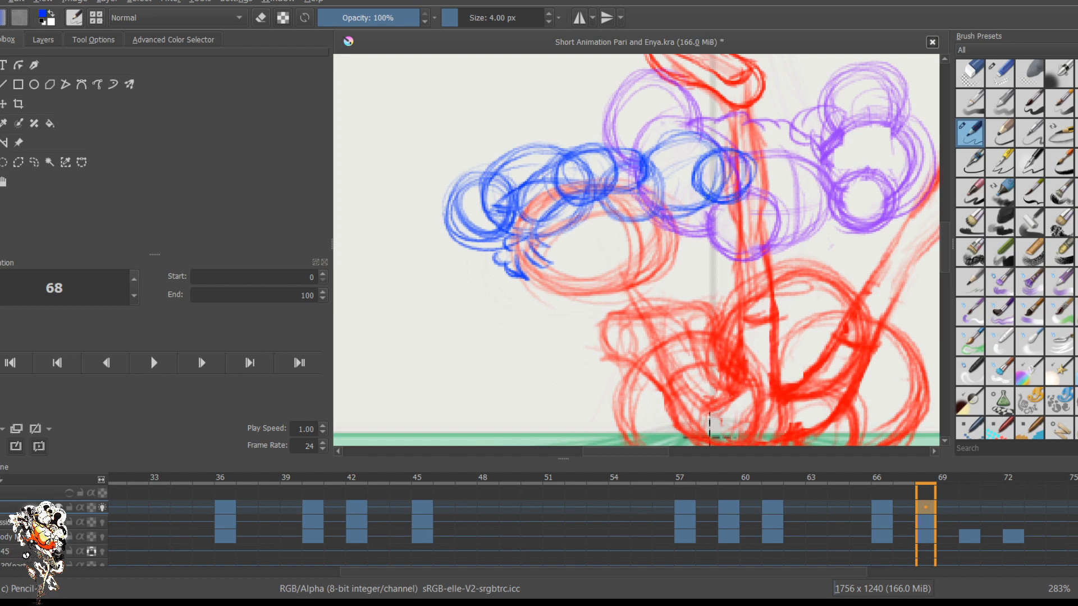
left_click_drag(660, 207, 706, 212)
left_click_drag(716, 150, 649, 157)
Step: Compare the new hair with the neighbouring keyframes up to frame 70 and play the whole animation from frame 0
key("comma")
key("period")
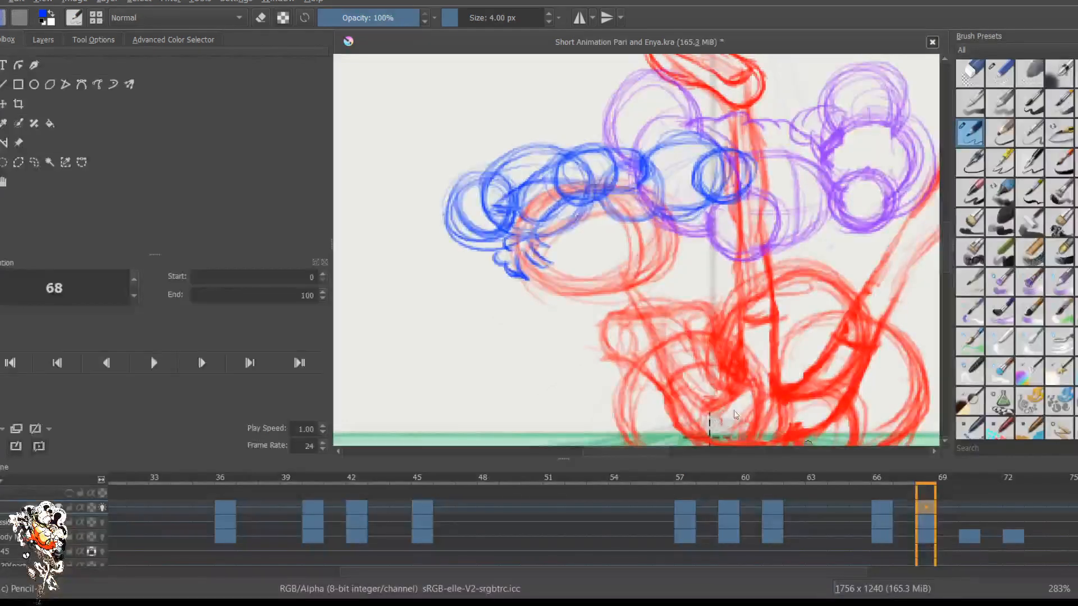
key("period")
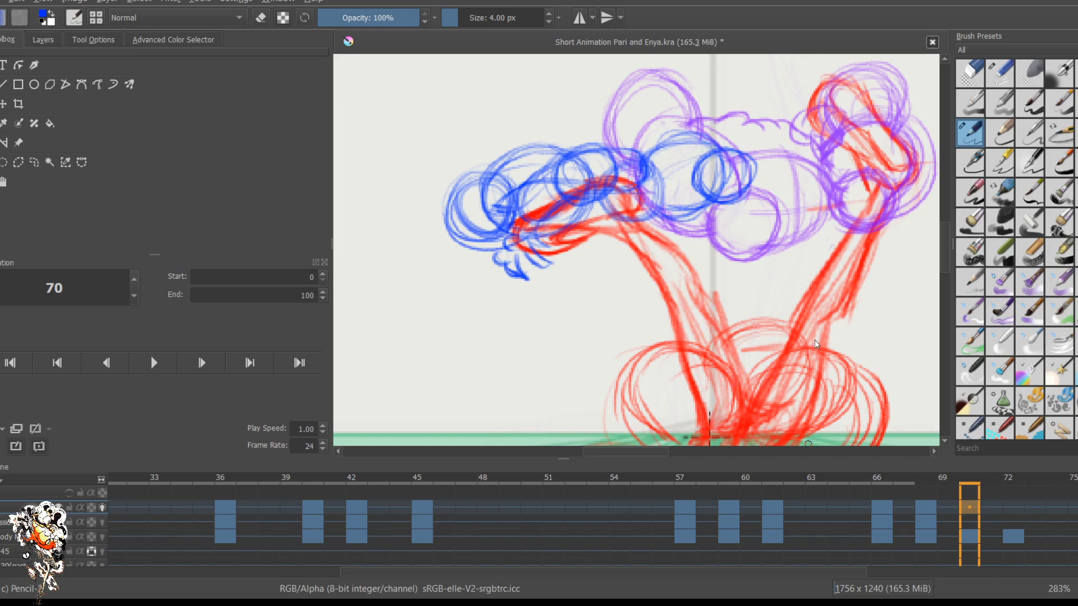
scroll(750, 298, "down", 2)
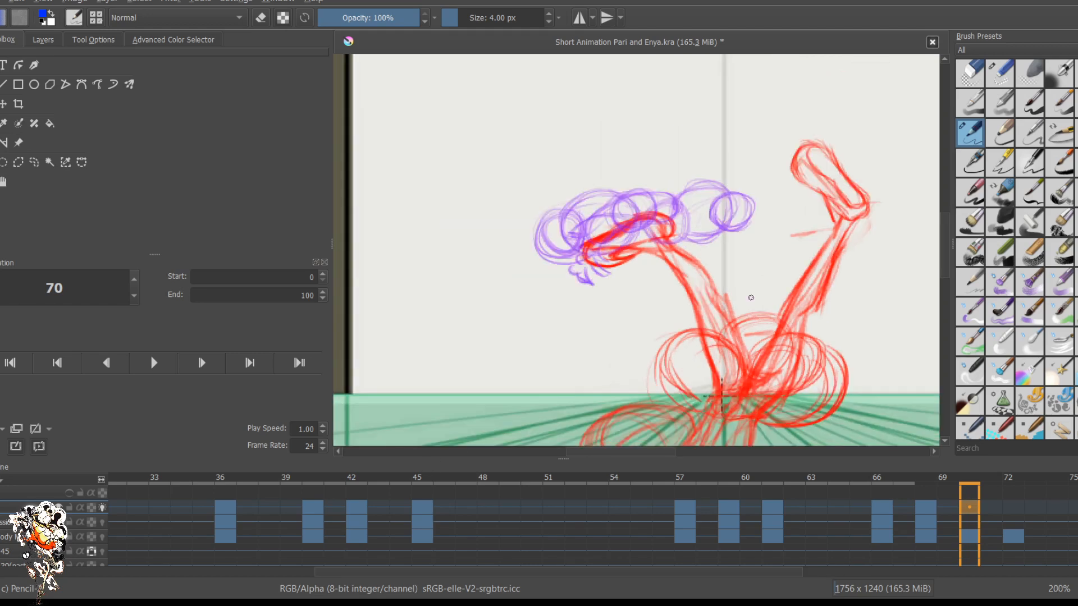
left_click(10, 362)
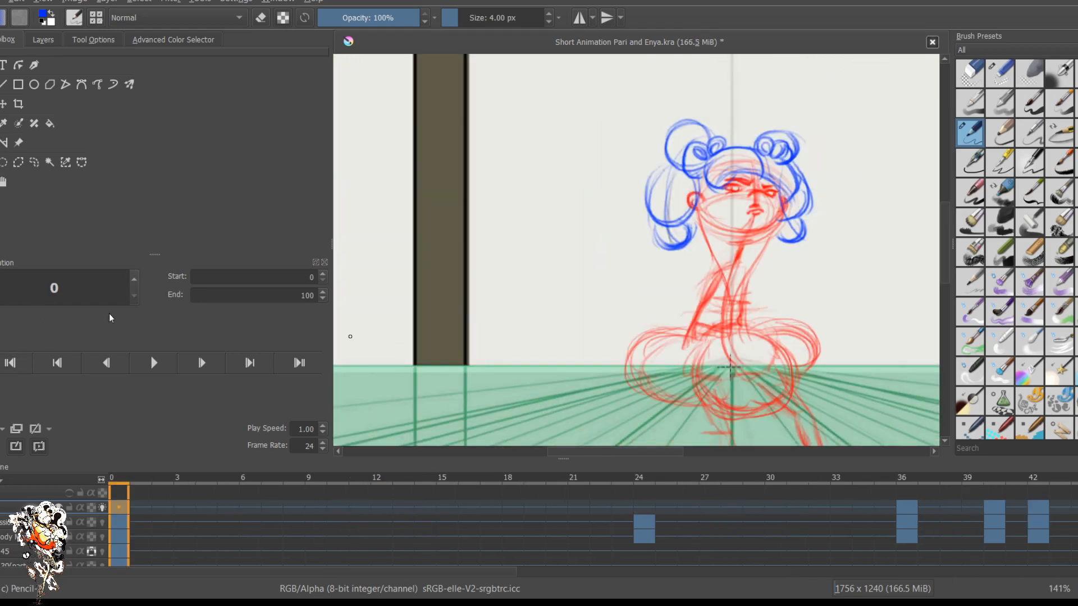
left_click(153, 362)
scroll(752, 357, "down", 4)
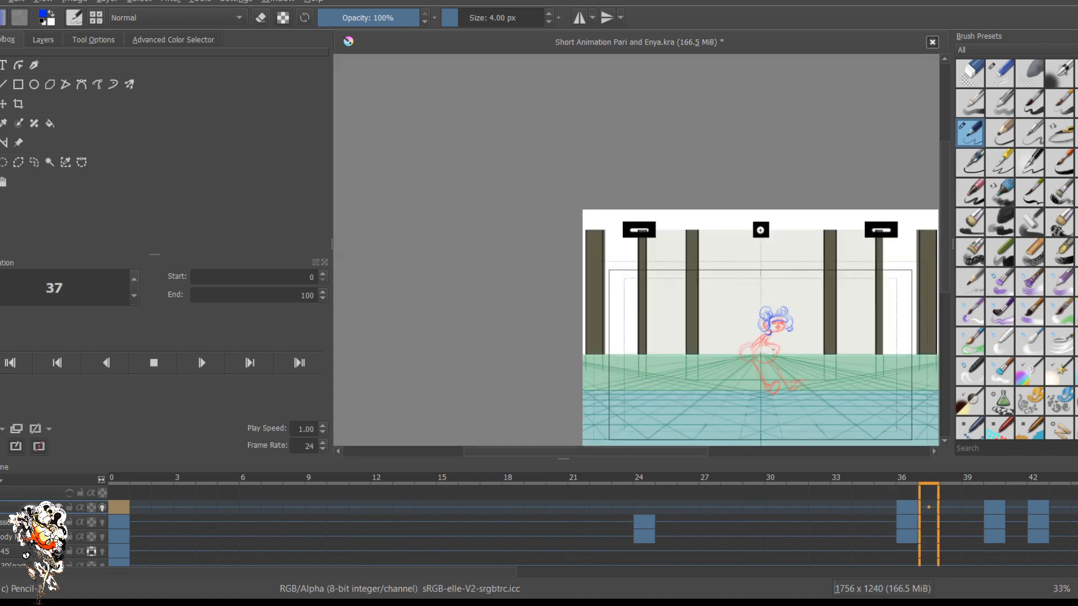
scroll(775, 351, "up", 1)
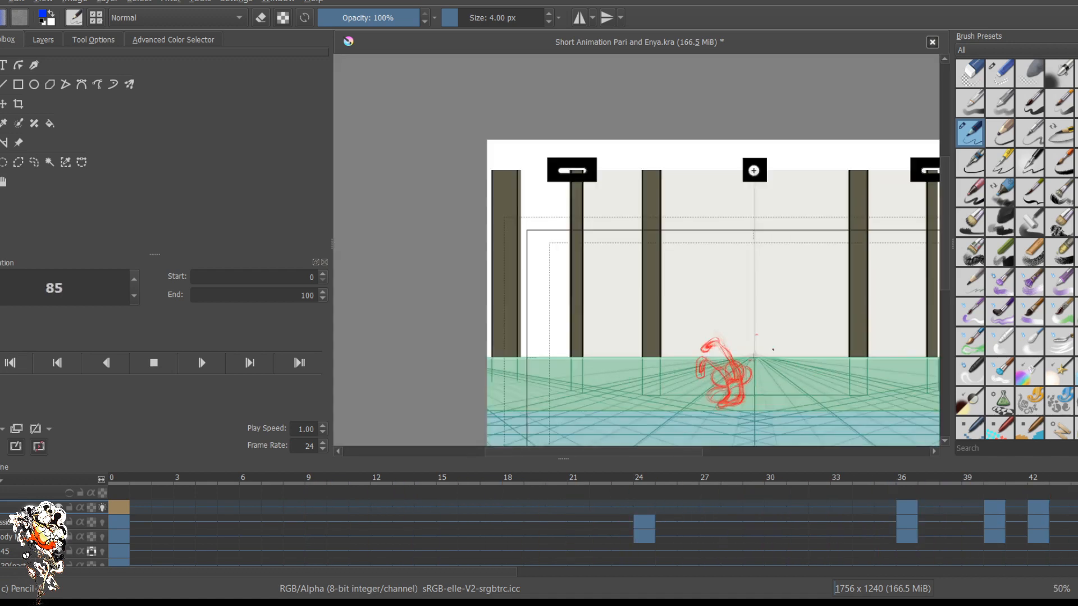
Step: Stop the playback and review the character's hair keyframe by keyframe from frame 0 to frame 68
scroll(624, 291, "up", 4)
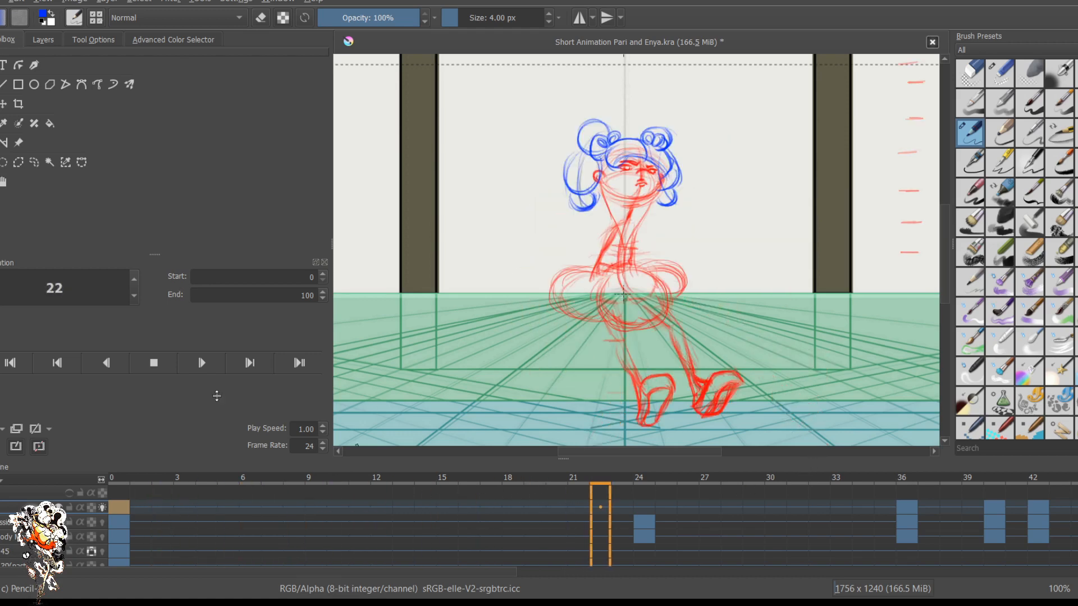
left_click(153, 362)
scroll(386, 503, "right", 5)
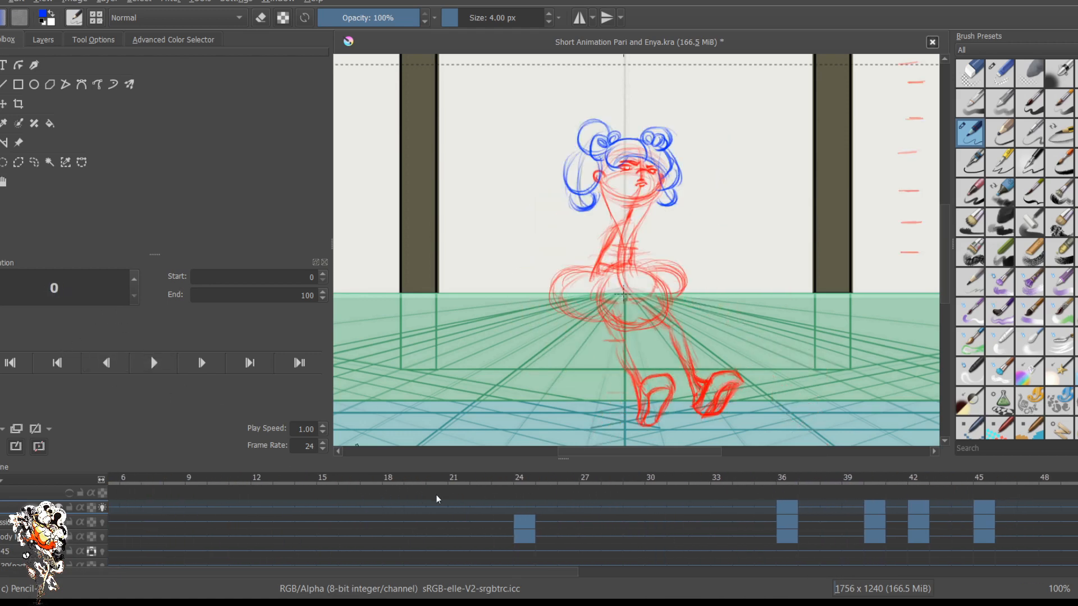
key("period")
key("period")
key("period")
key("period")
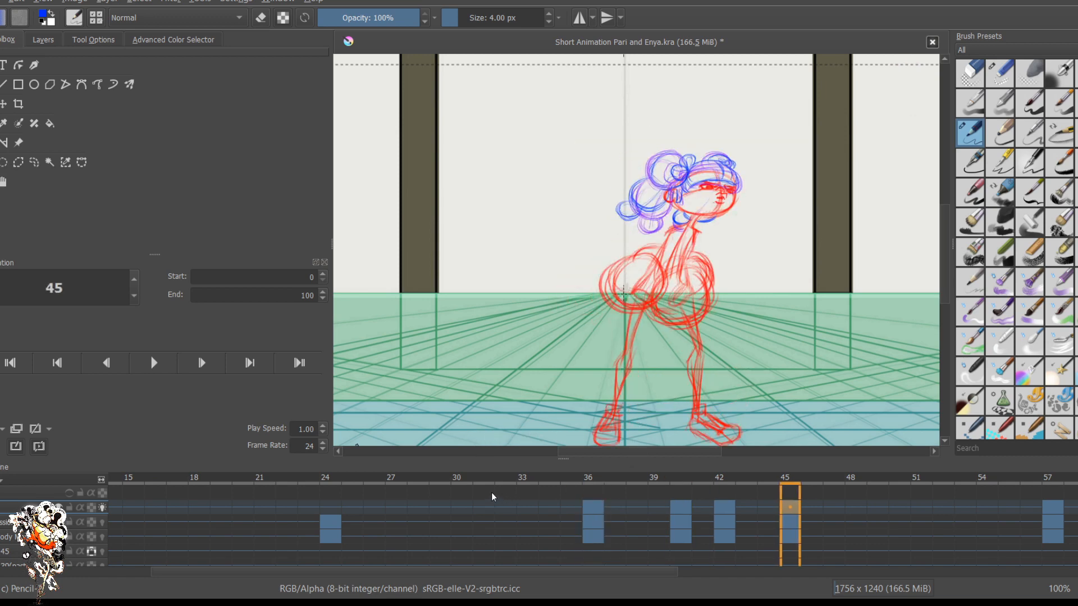
scroll(494, 500, "right", 5)
key("period")
key("period")
key("period")
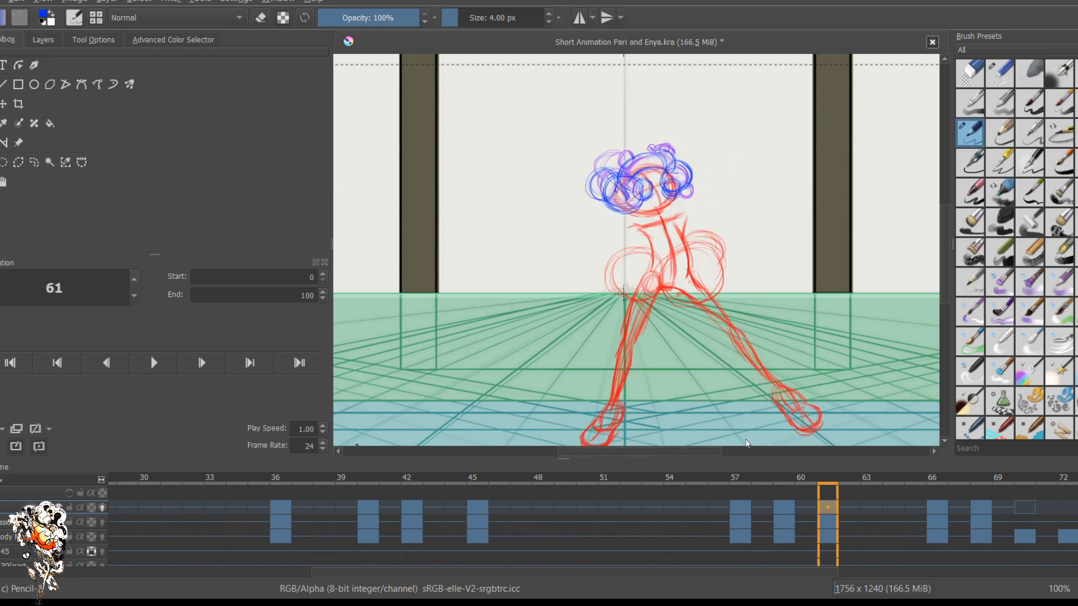
key("period")
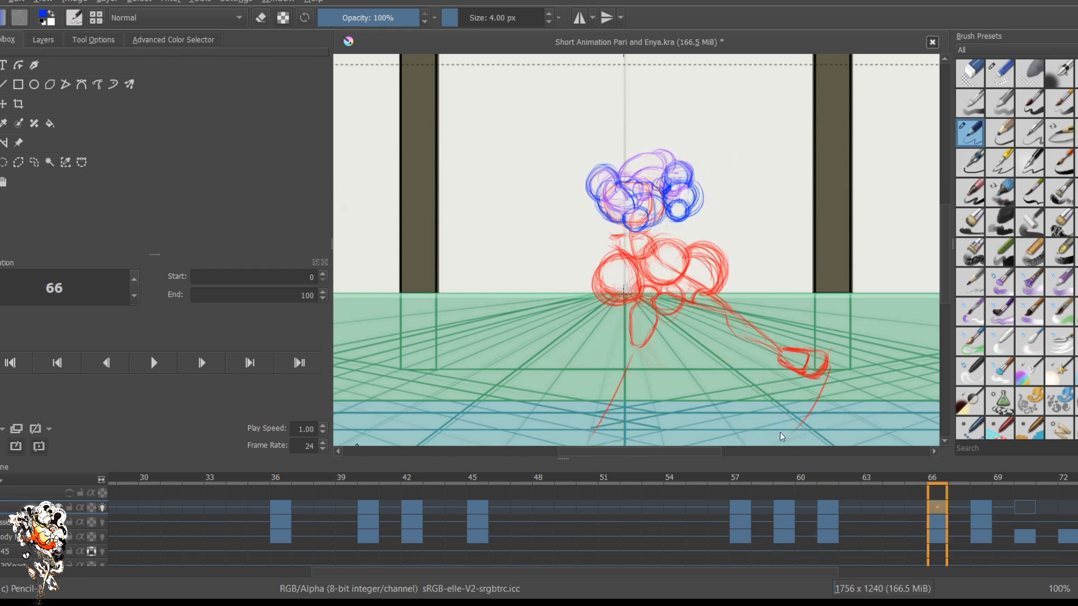
key("period")
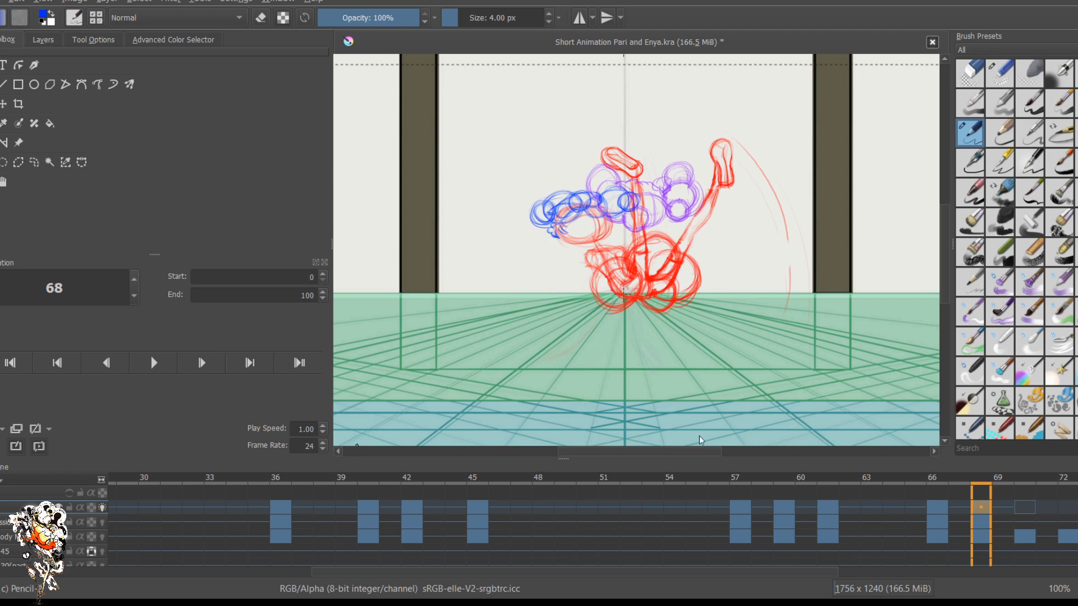
Step: Compare the hair position on frame 66 with the neighbouring keyframes 61, 68 and 70 using the onion skins
key("comma")
key("comma")
key("period")
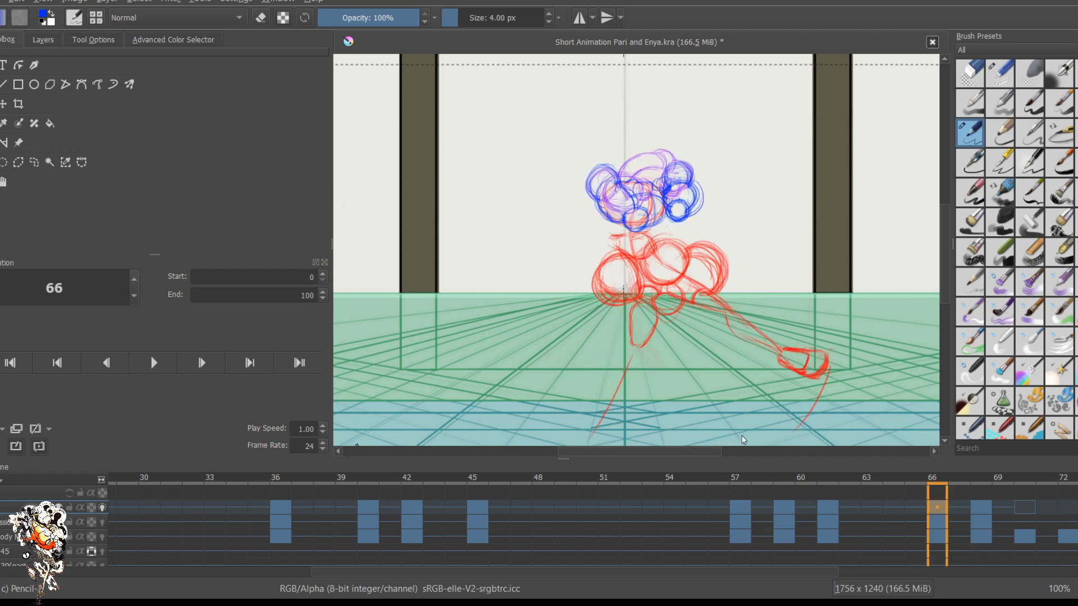
key("comma")
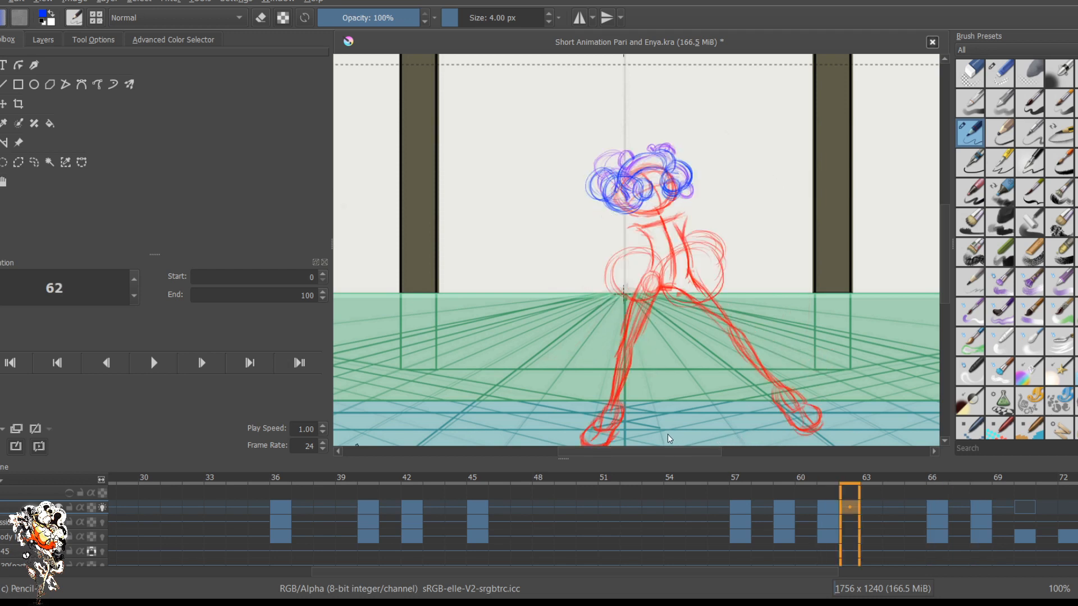
key("period")
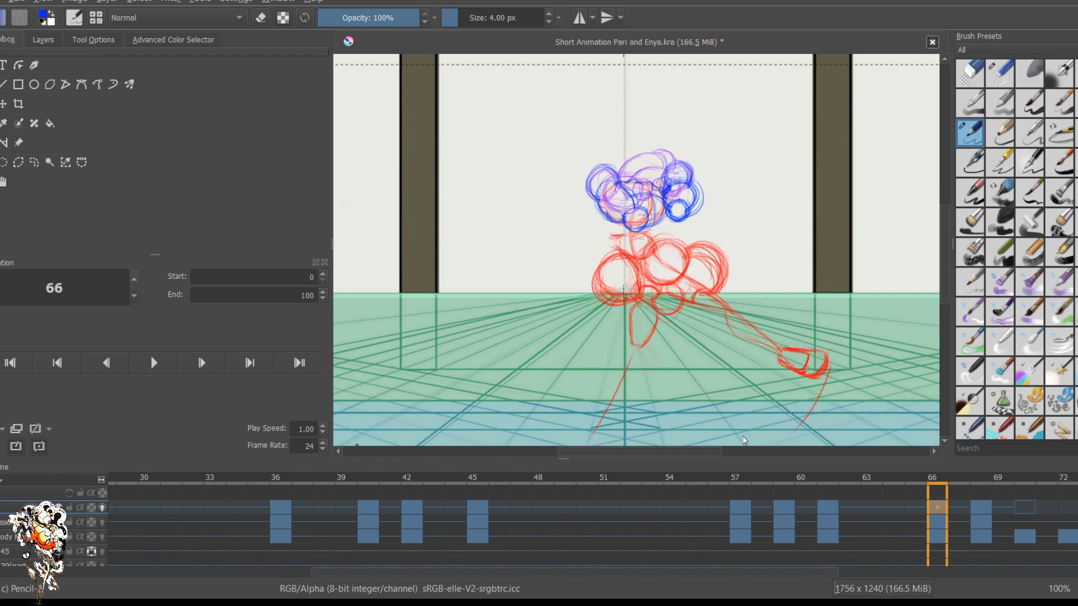
key("period")
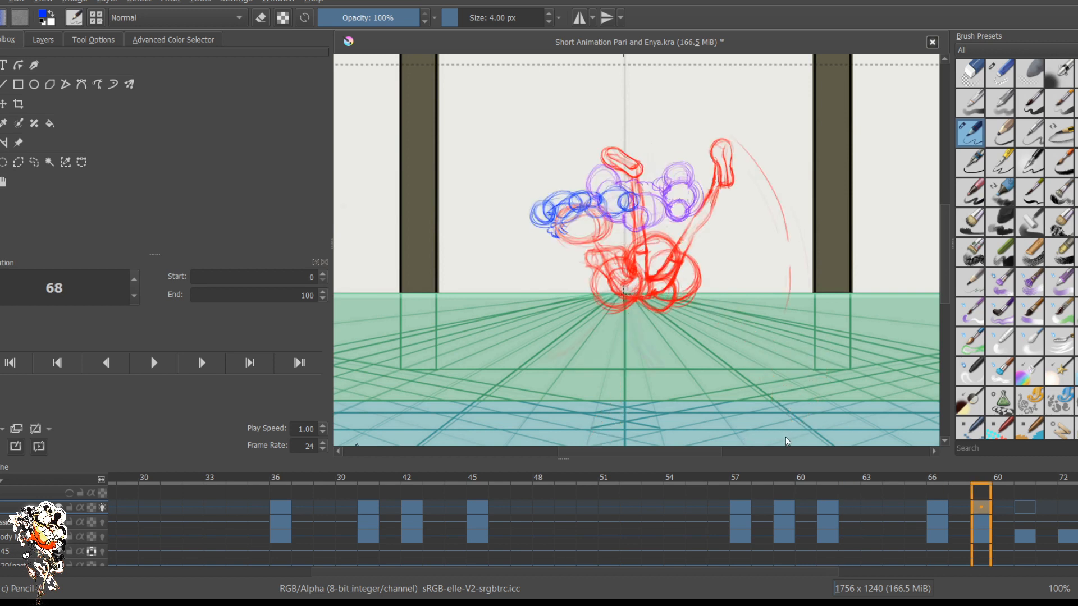
key("period")
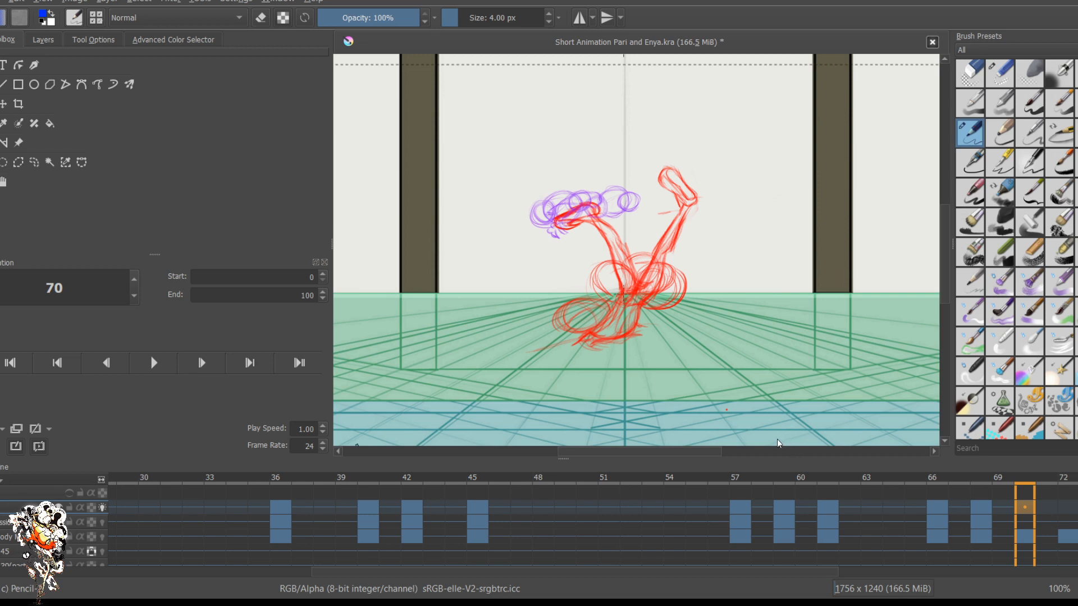
key("Left")
key("Left")
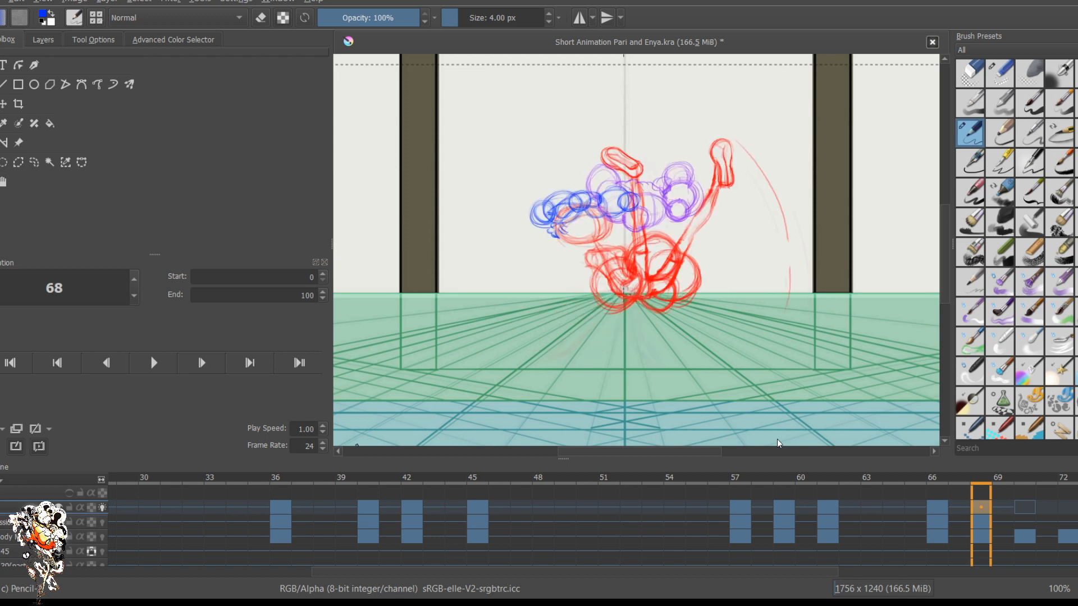
key("Left")
key("Left")
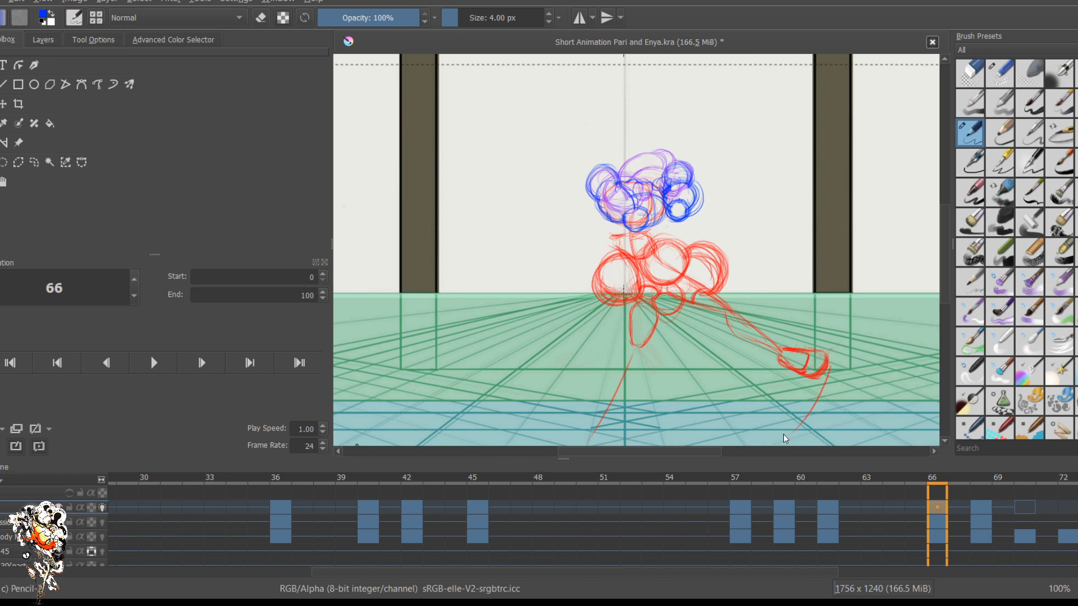
key("Right")
key("Right")
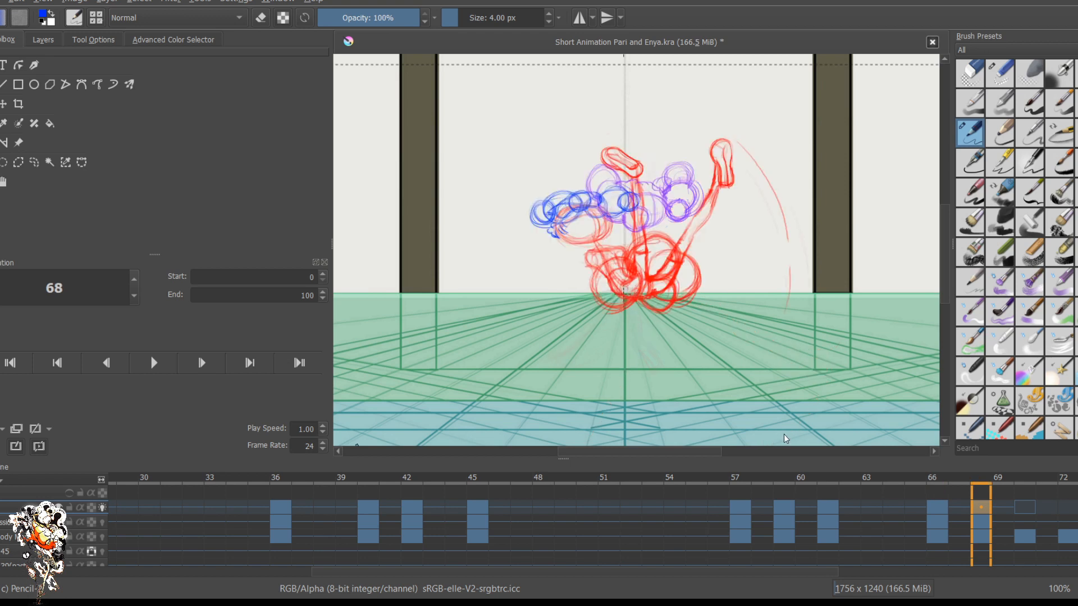
key("Left")
key("Left")
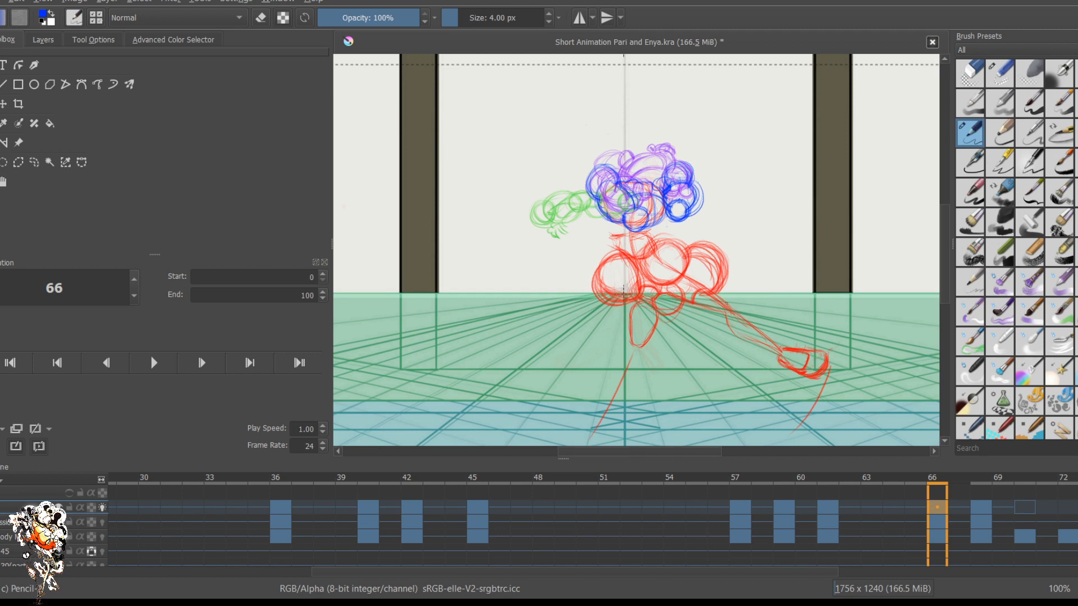
Step: Hide the onion skins and compare the blue hair and body poses on keyframes 61, 66, 68 and 70
scroll(694, 285, "up", 1)
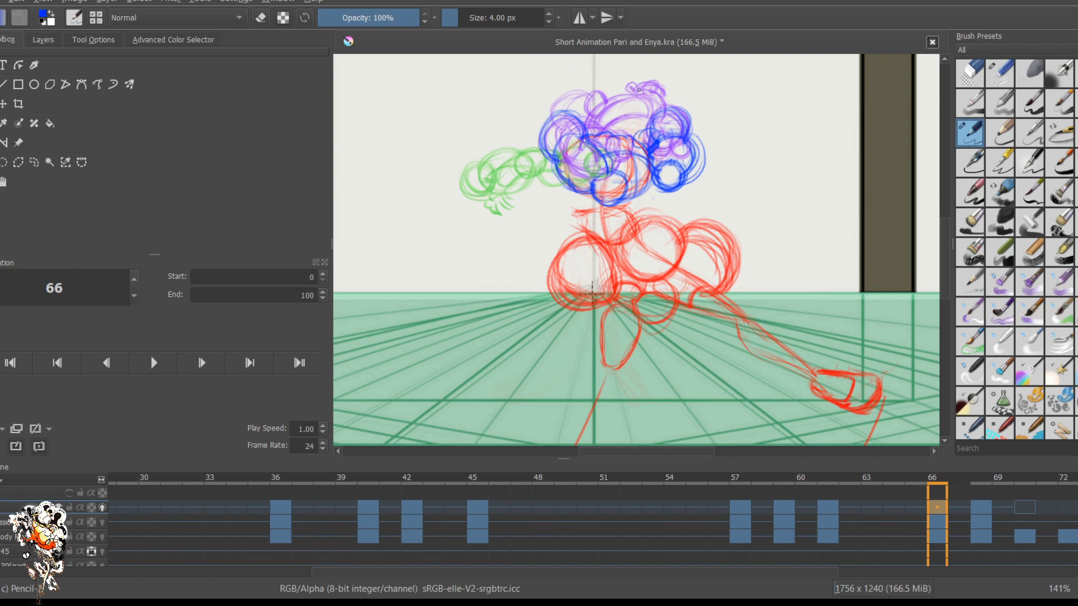
key("comma")
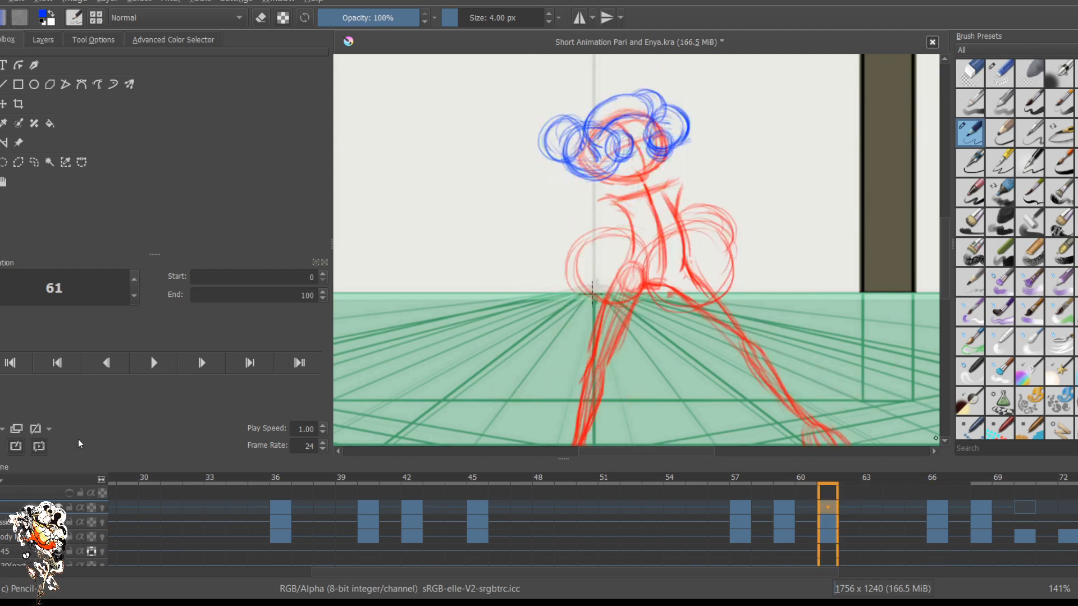
key("period")
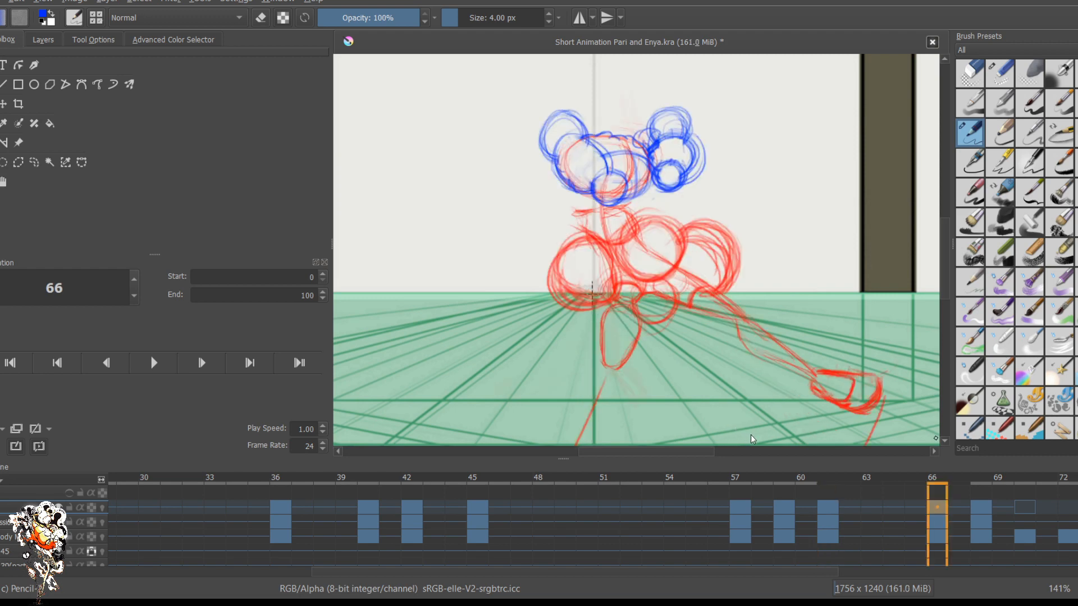
key("comma")
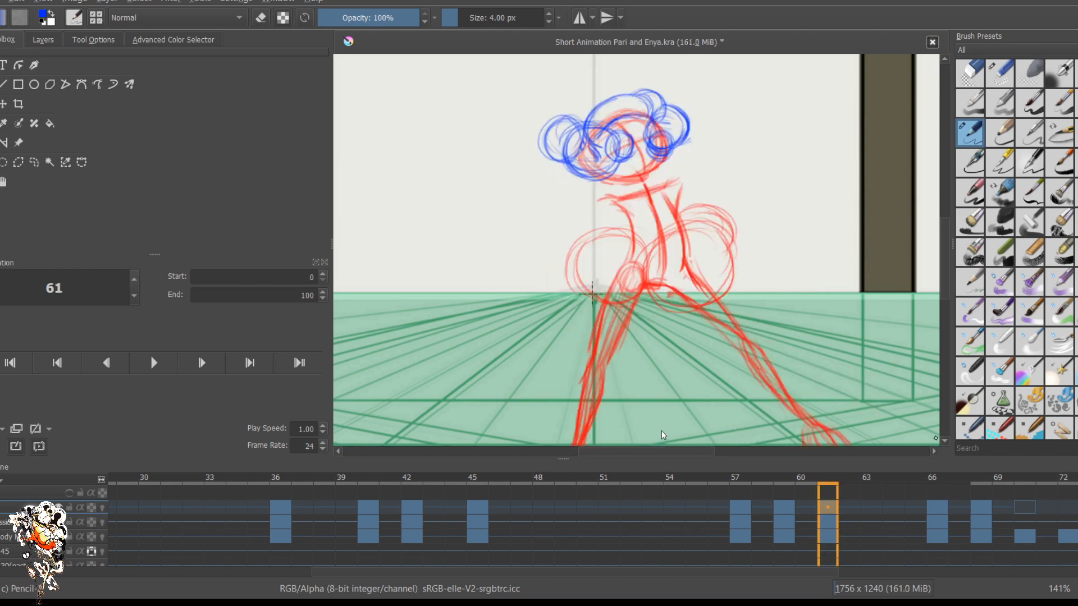
key("period")
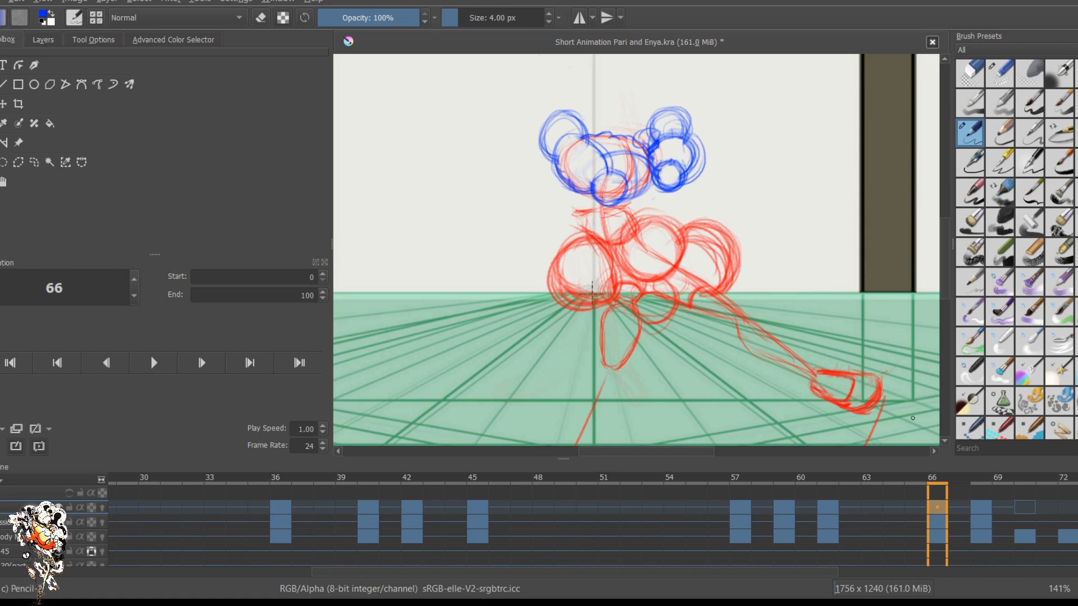
key("period")
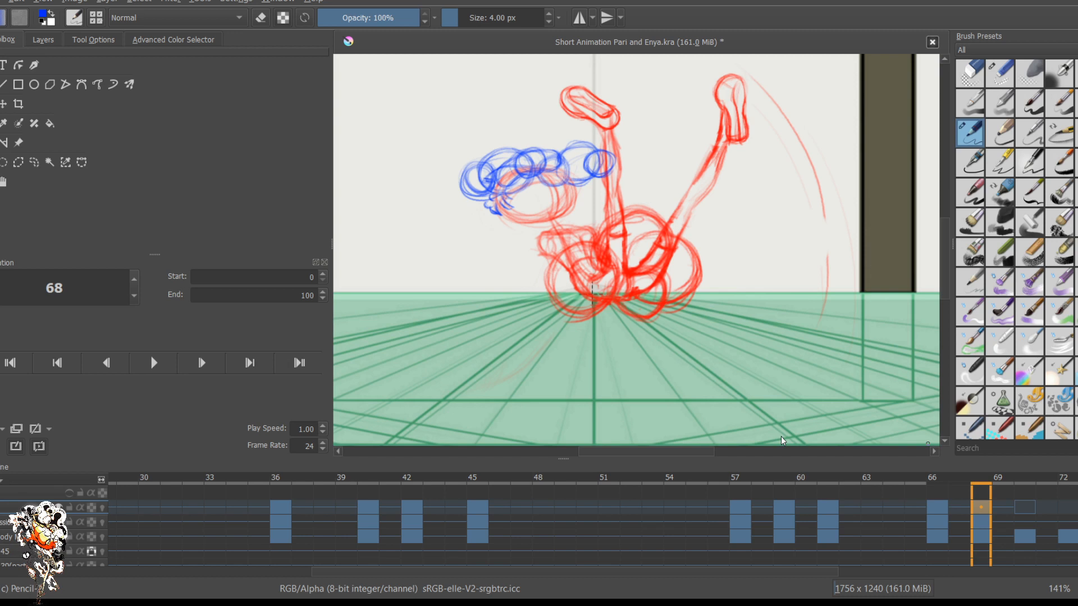
key("period")
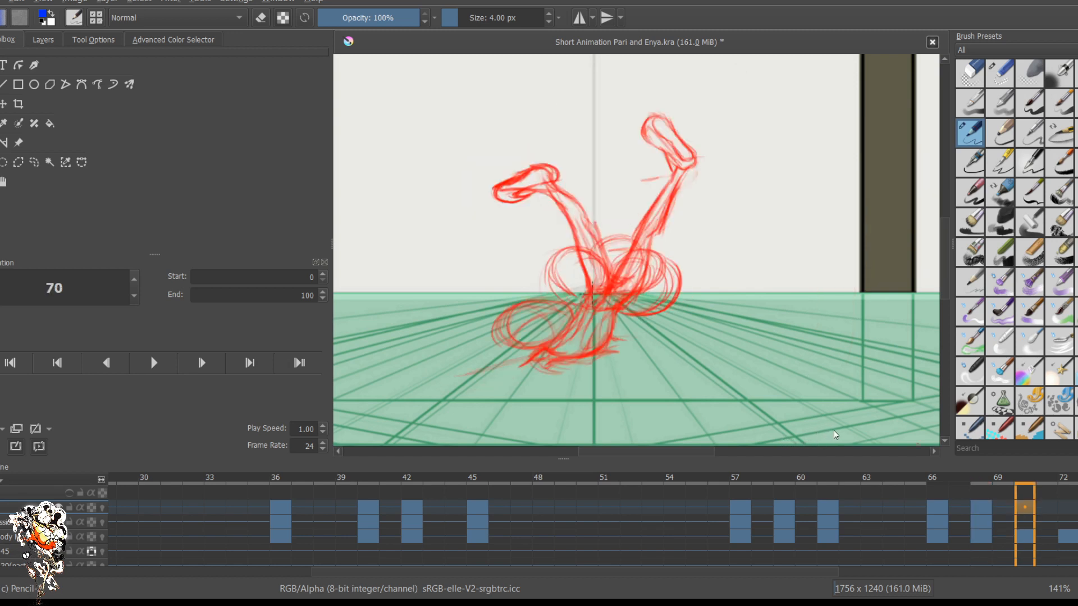
Step: Check the pose on frame 72 and play the animation with more of the scene in view
key("period")
scroll(799, 310, "down", 2)
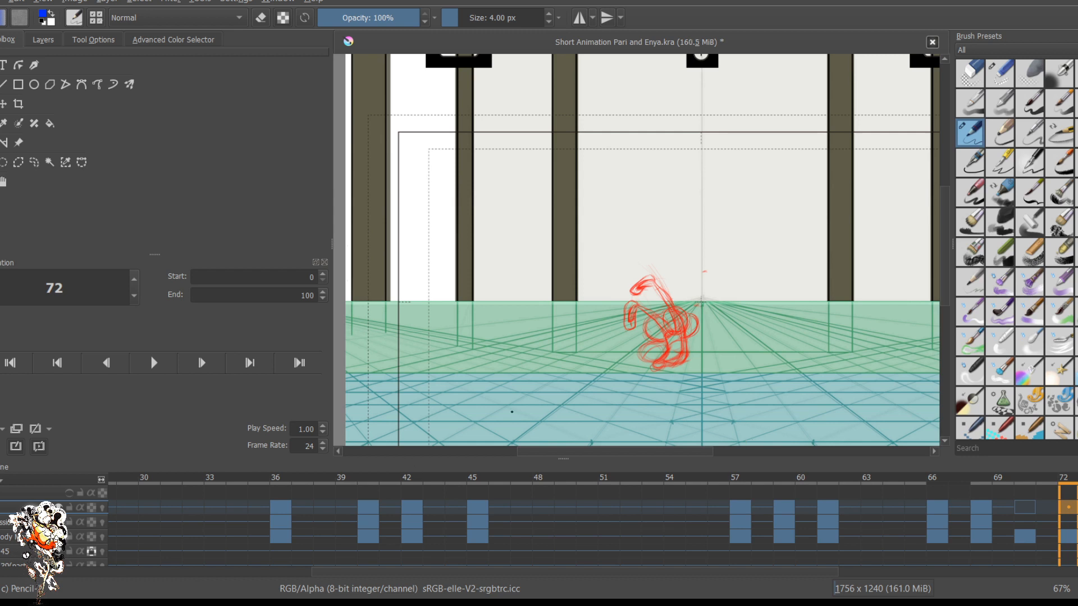
key("space")
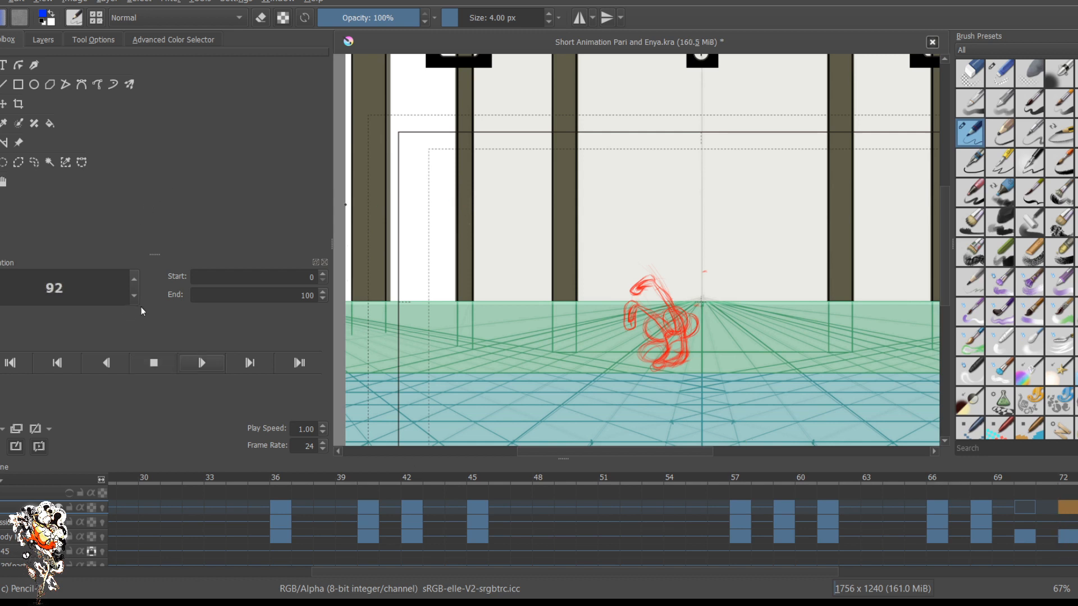